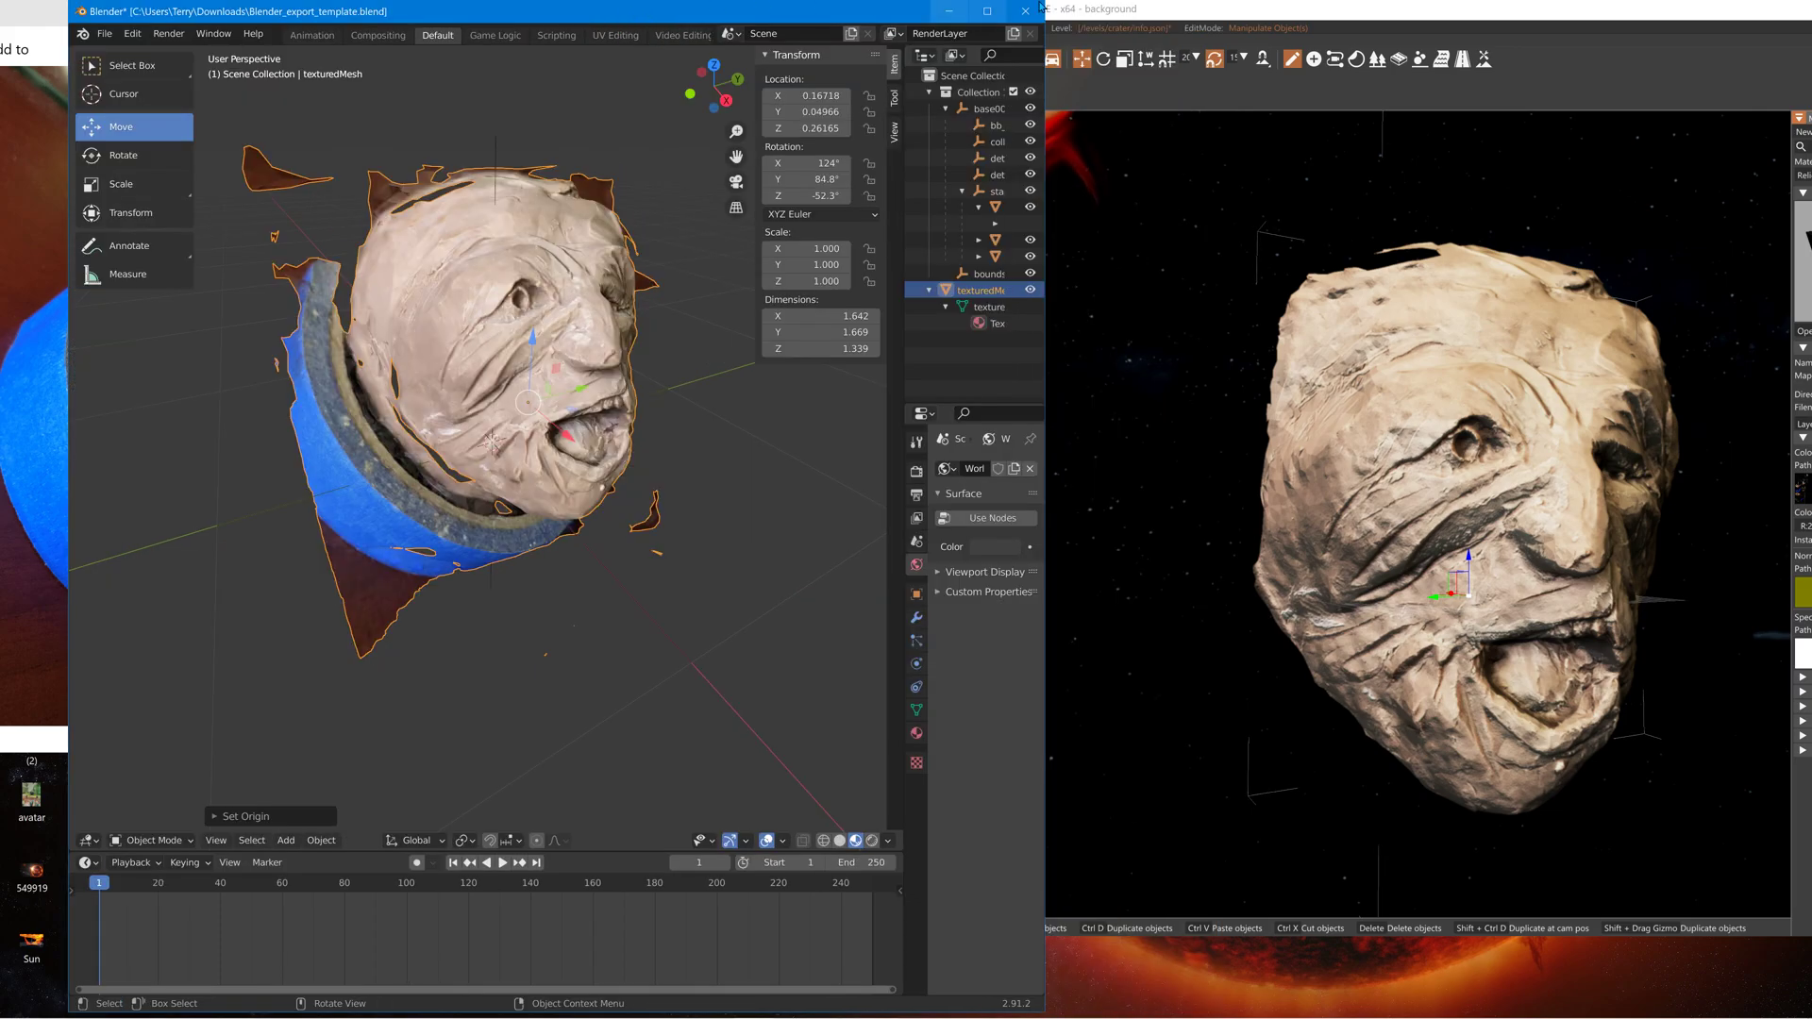
Clear the desktop by minimizing BeamNG.drive, closing Blender without saving the changes, and closing the open photo.
click(1063, 11)
drag(1063, 11, 818, 1)
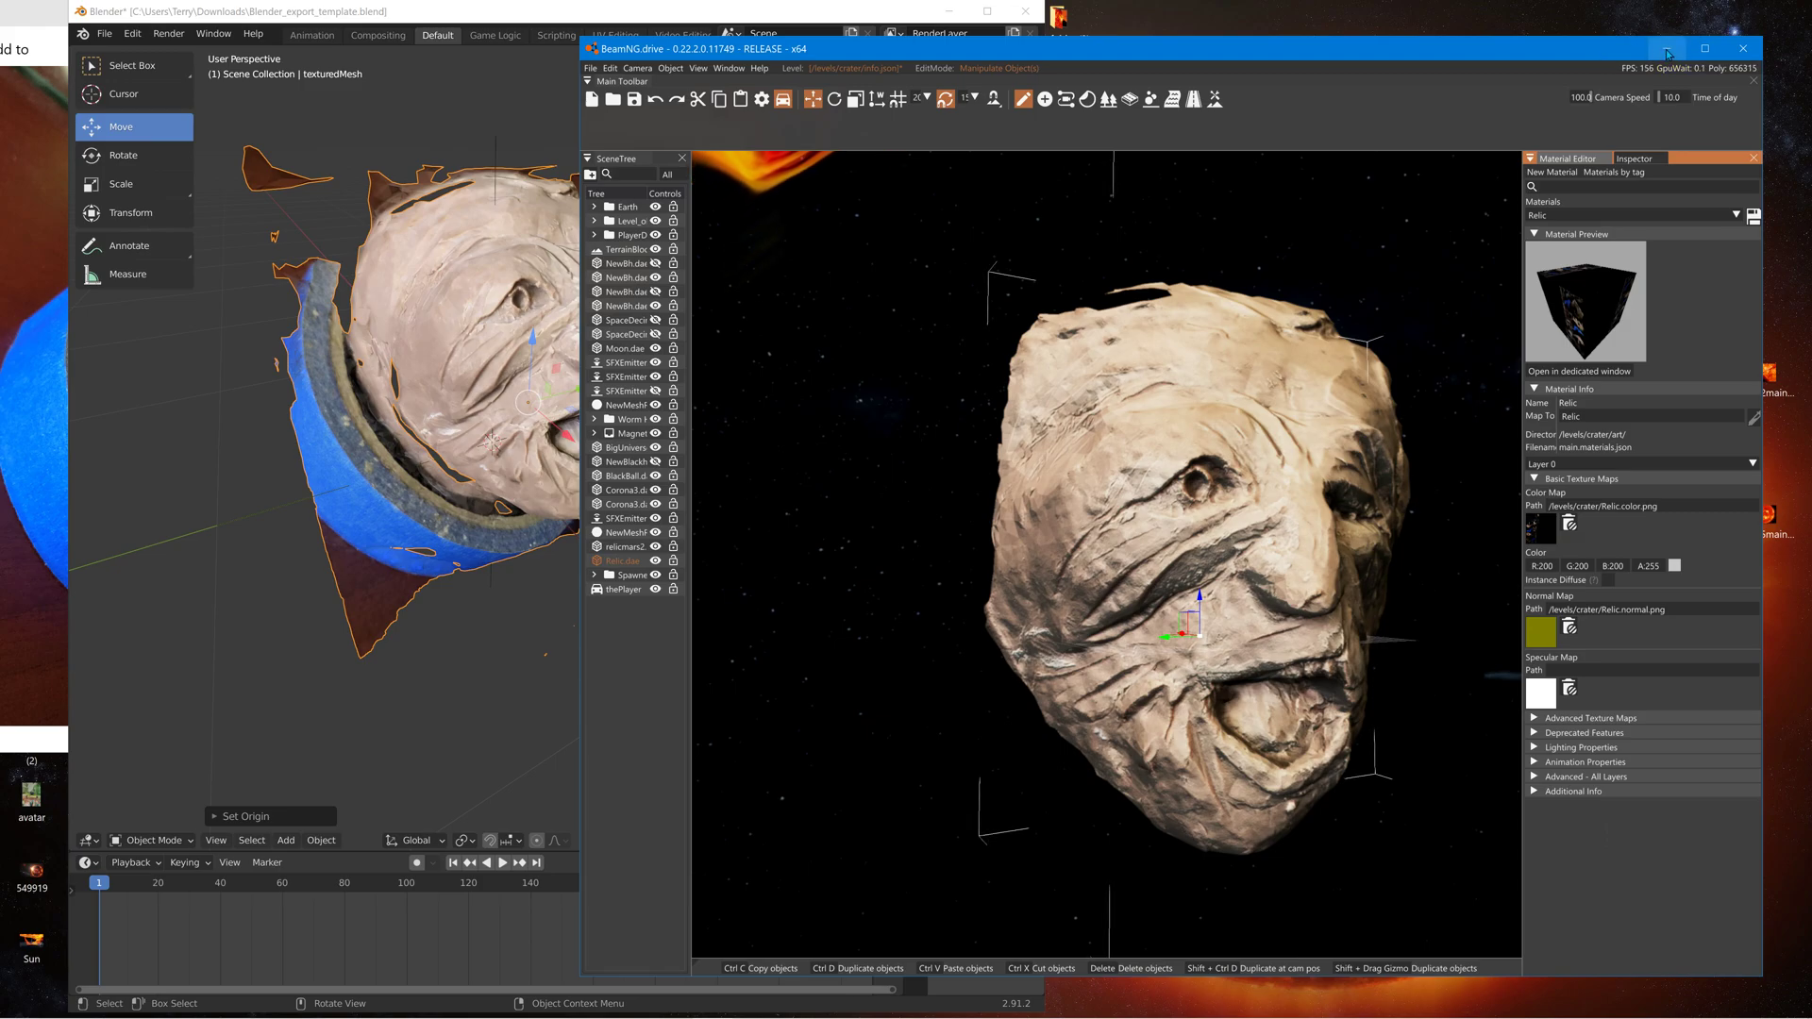
click(1667, 54)
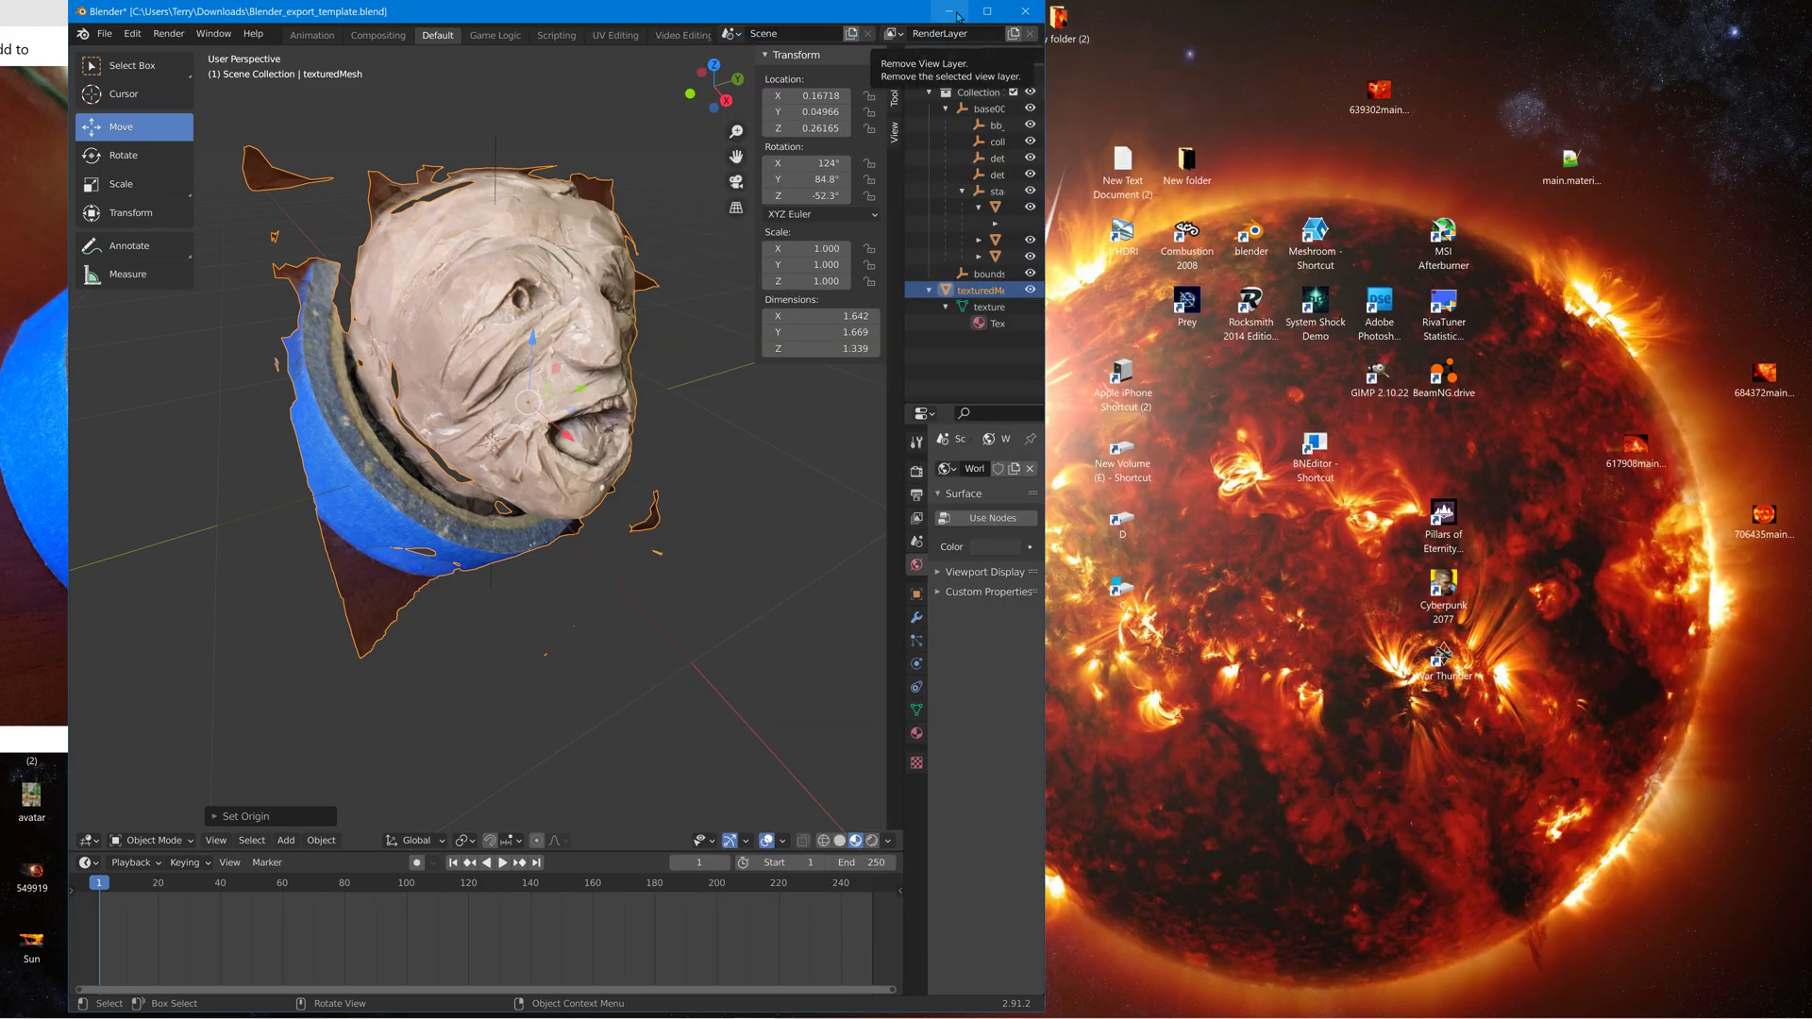
click(1025, 10)
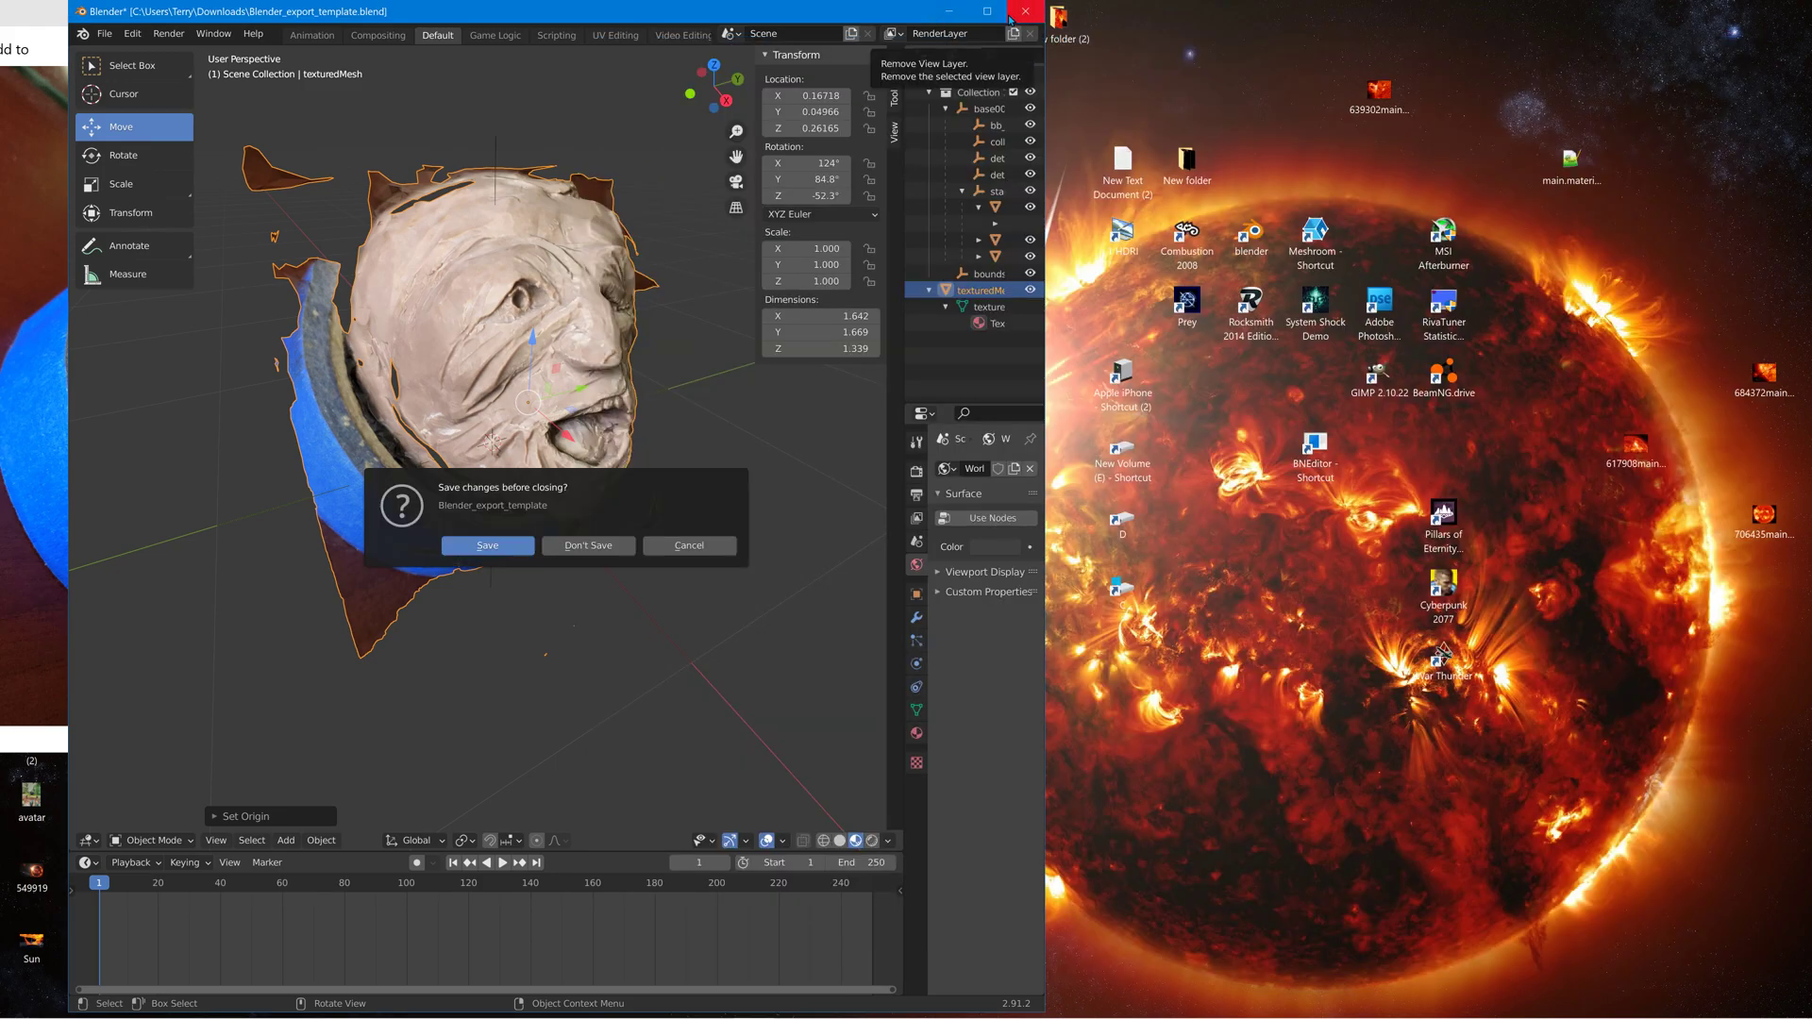
click(587, 545)
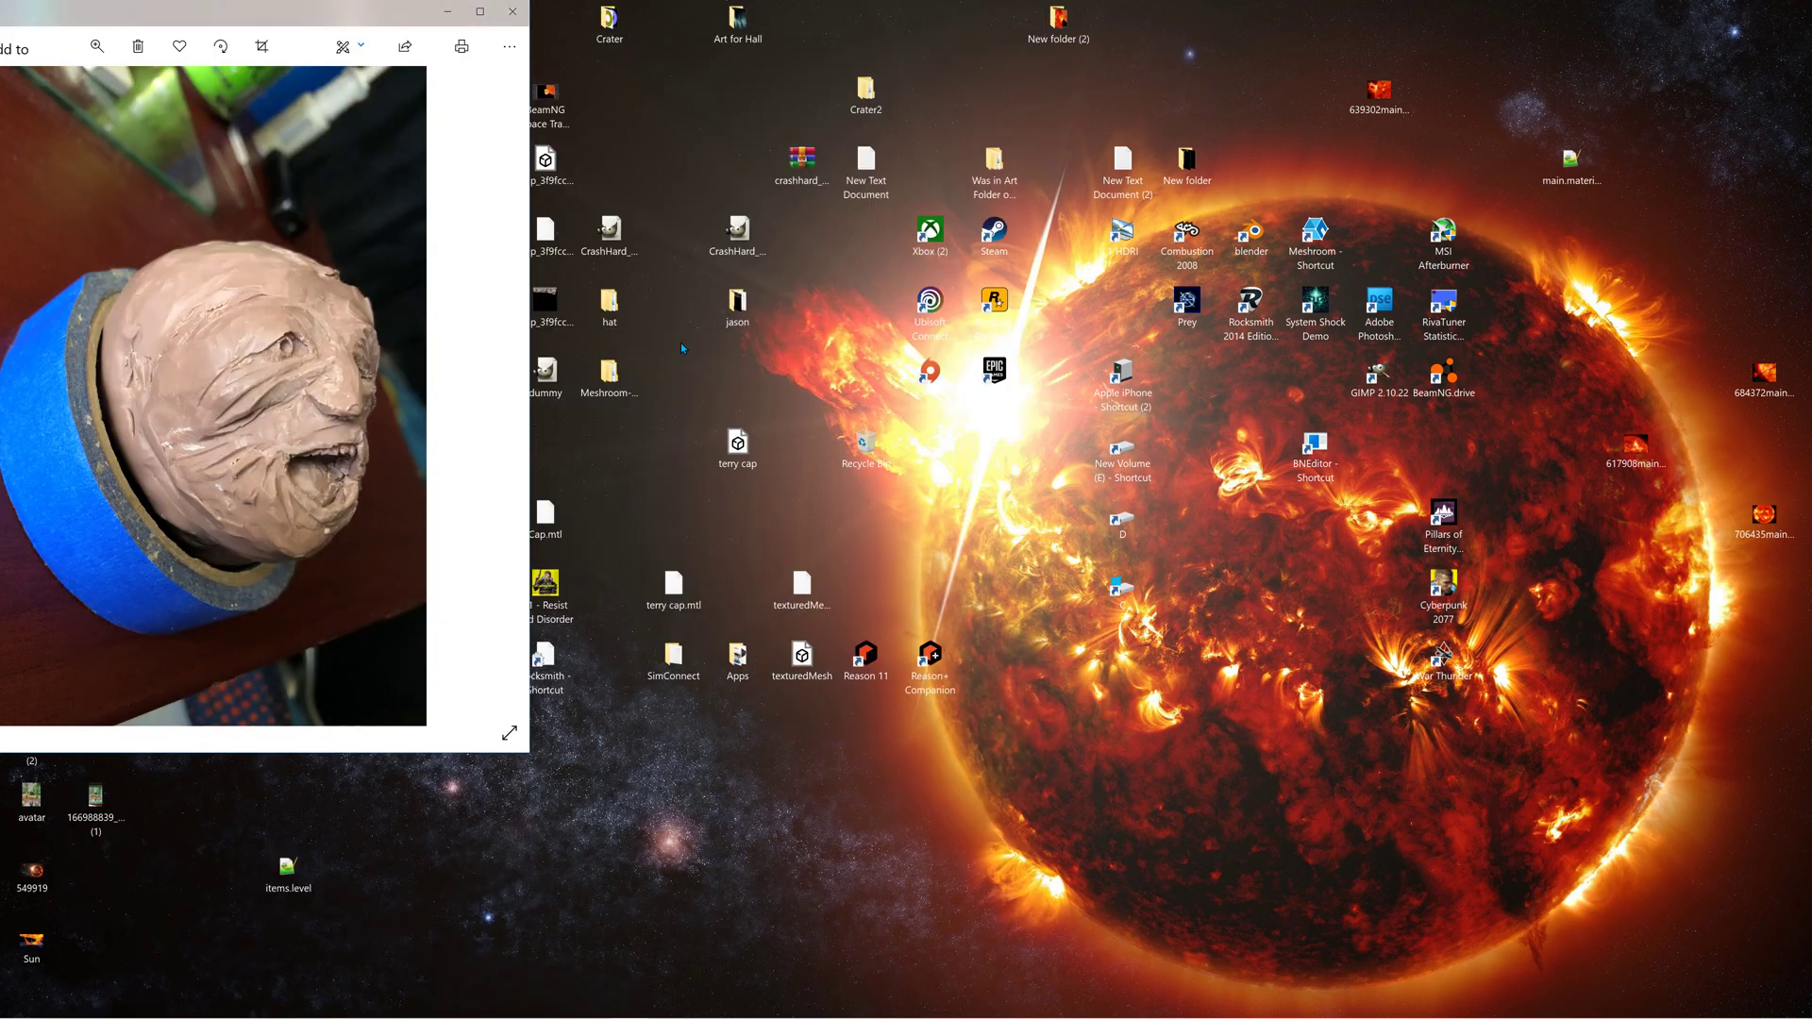
click(513, 12)
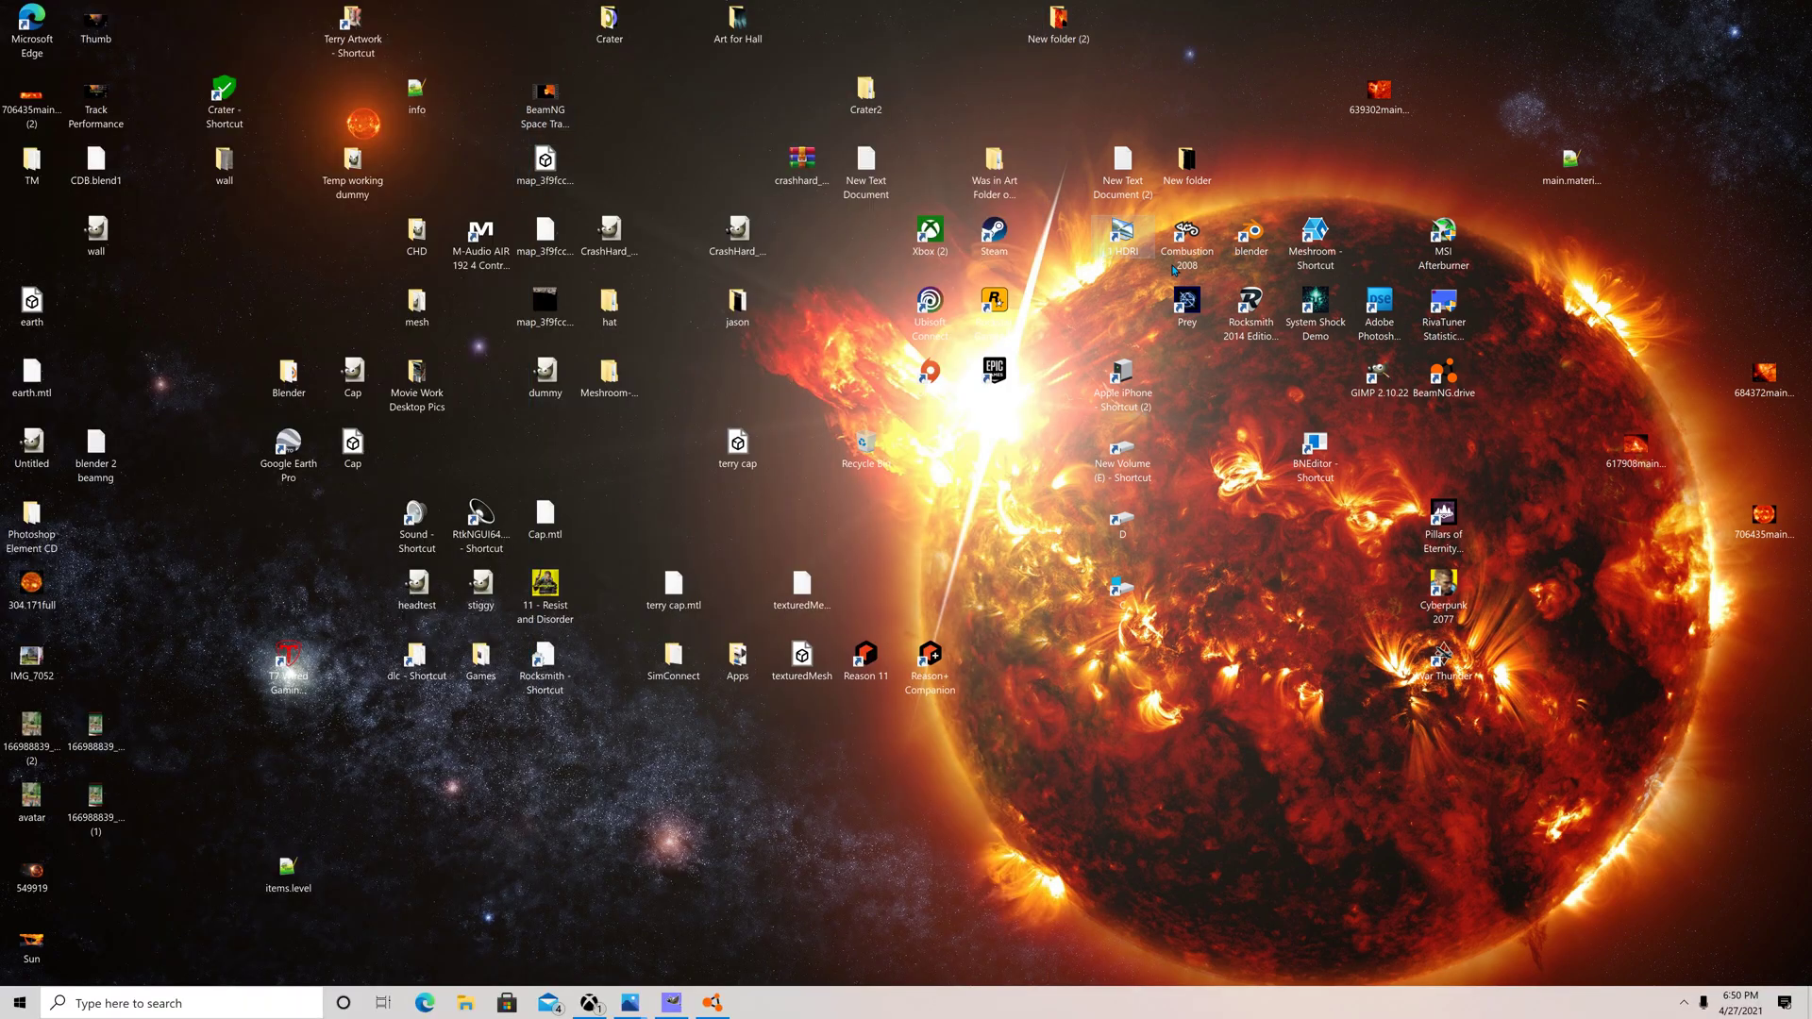
Launch Meshroom, move its window clear of the desktop shortcuts, and open the desktop folder New folder.
double_click(1323, 244)
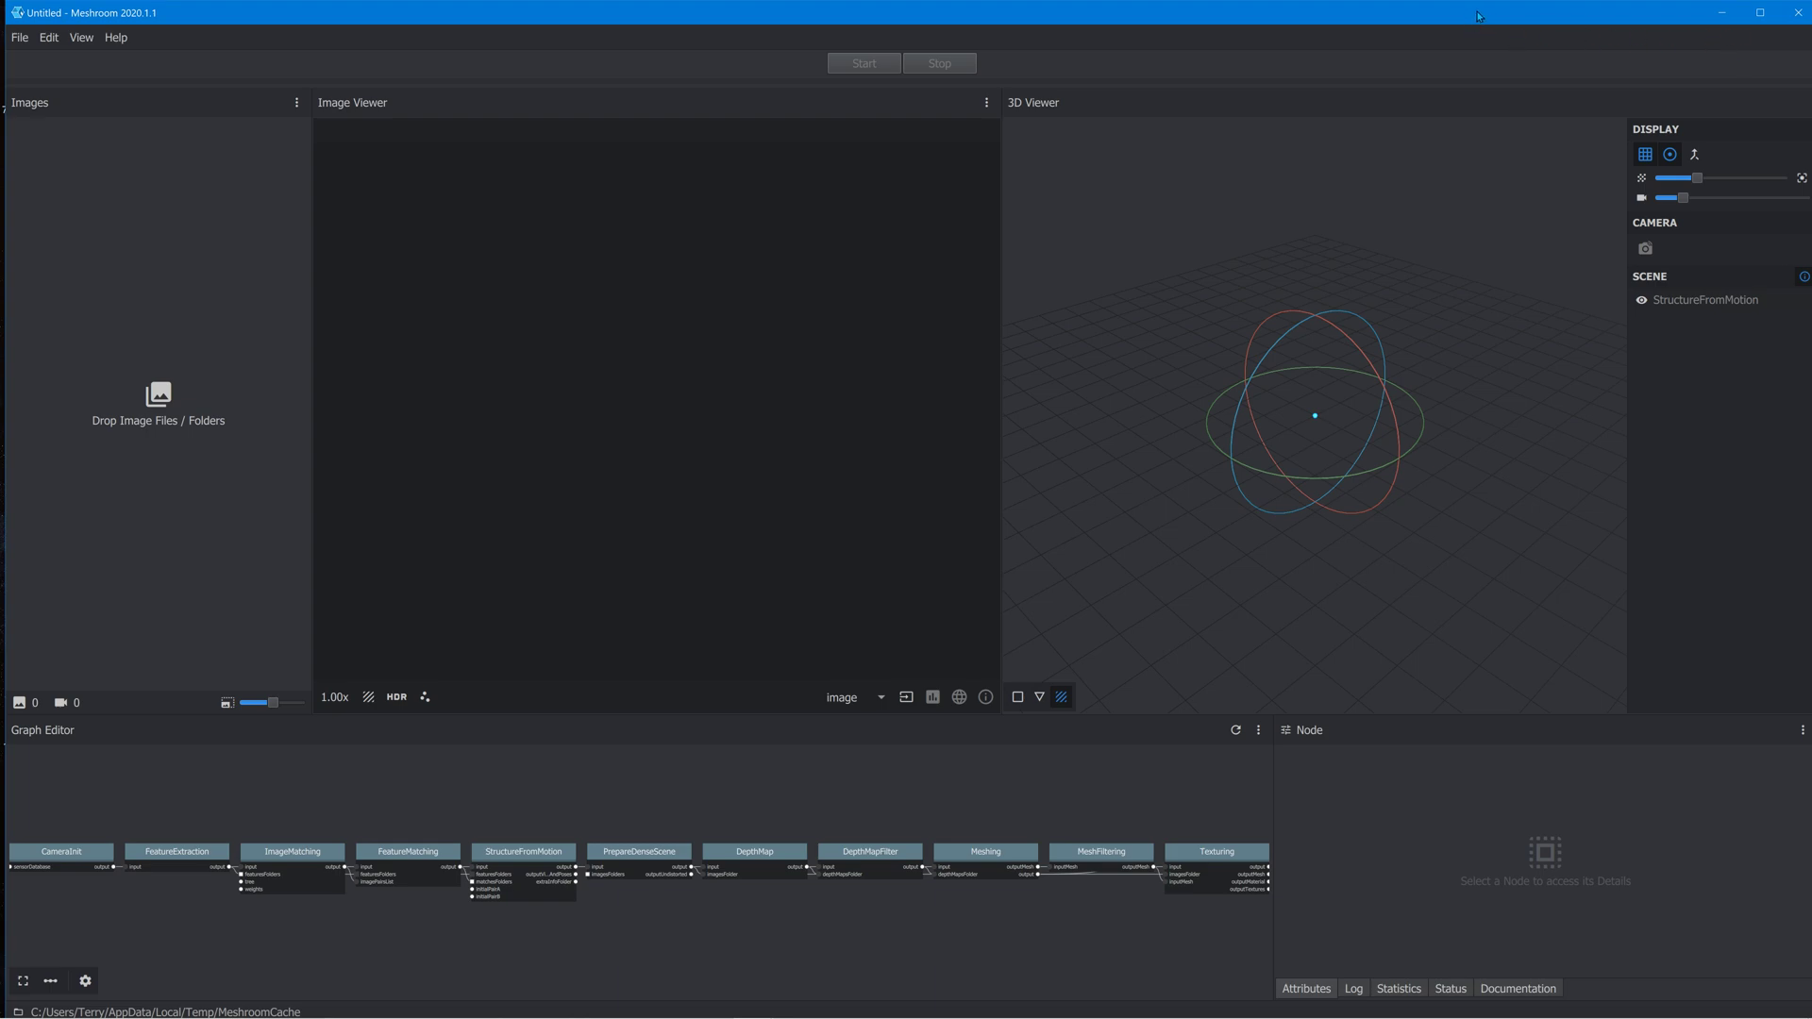
drag(1480, 17, 1781, 398)
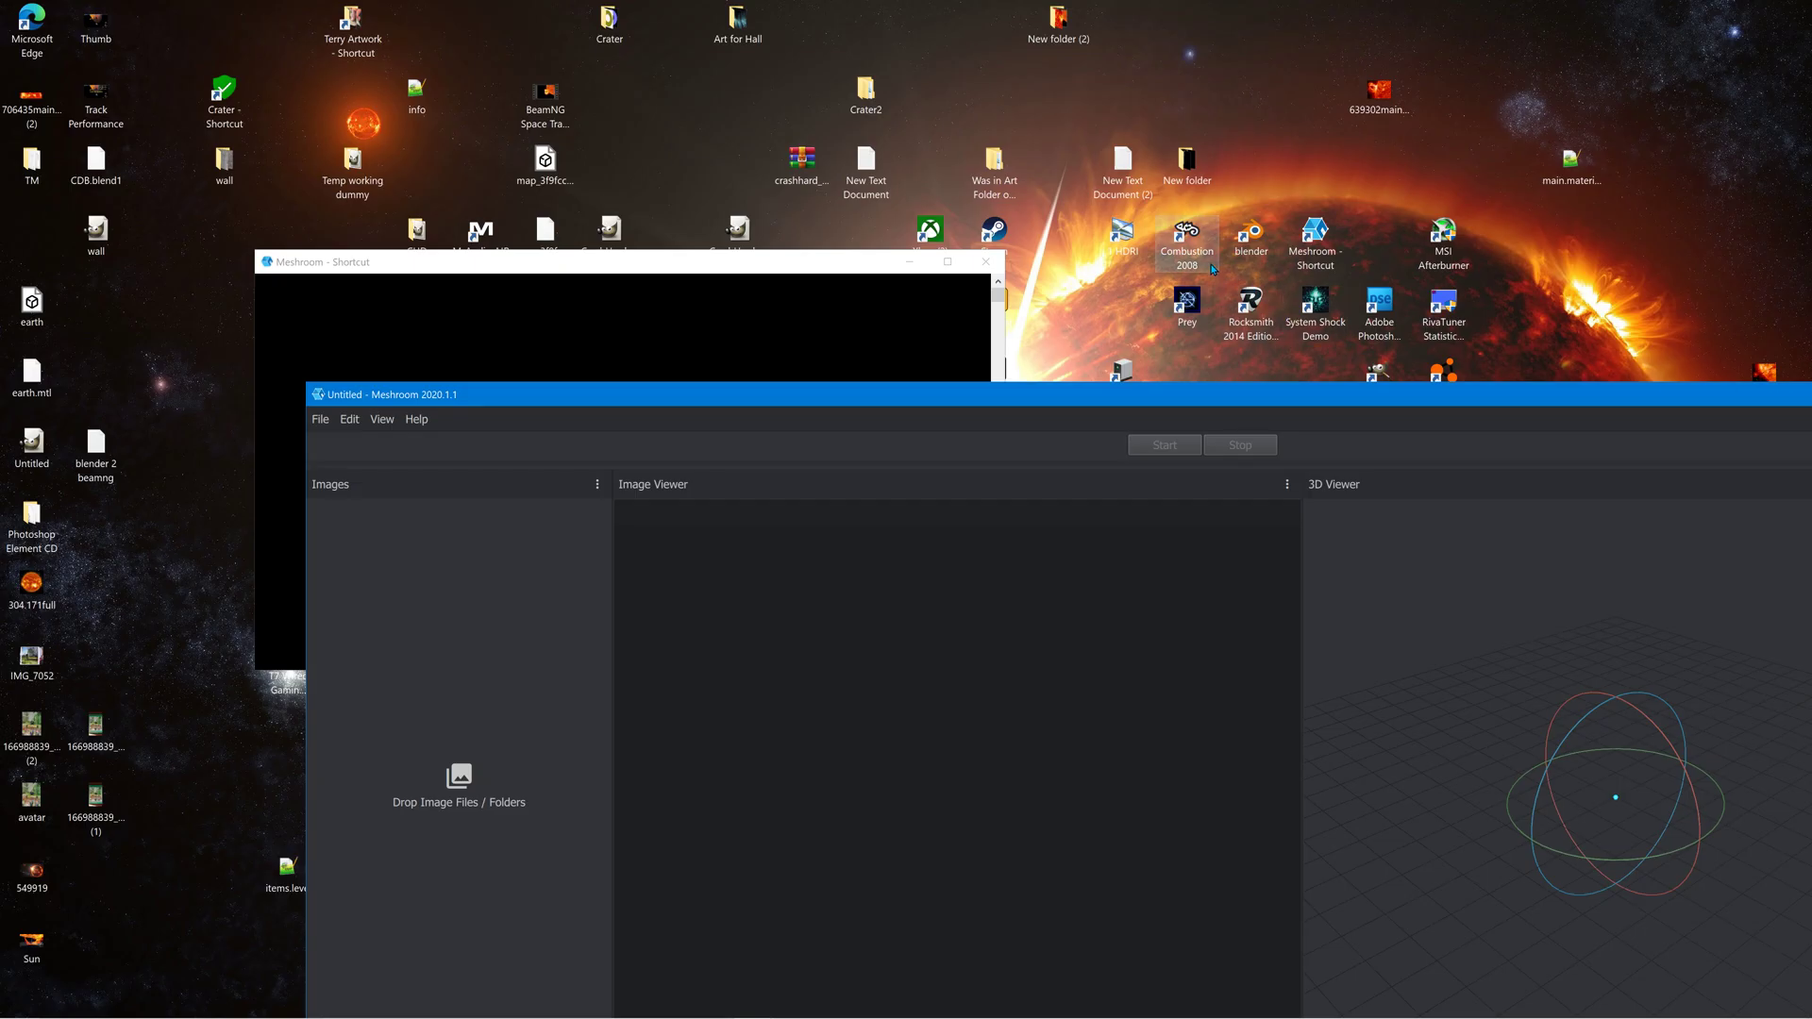
double_click(1188, 165)
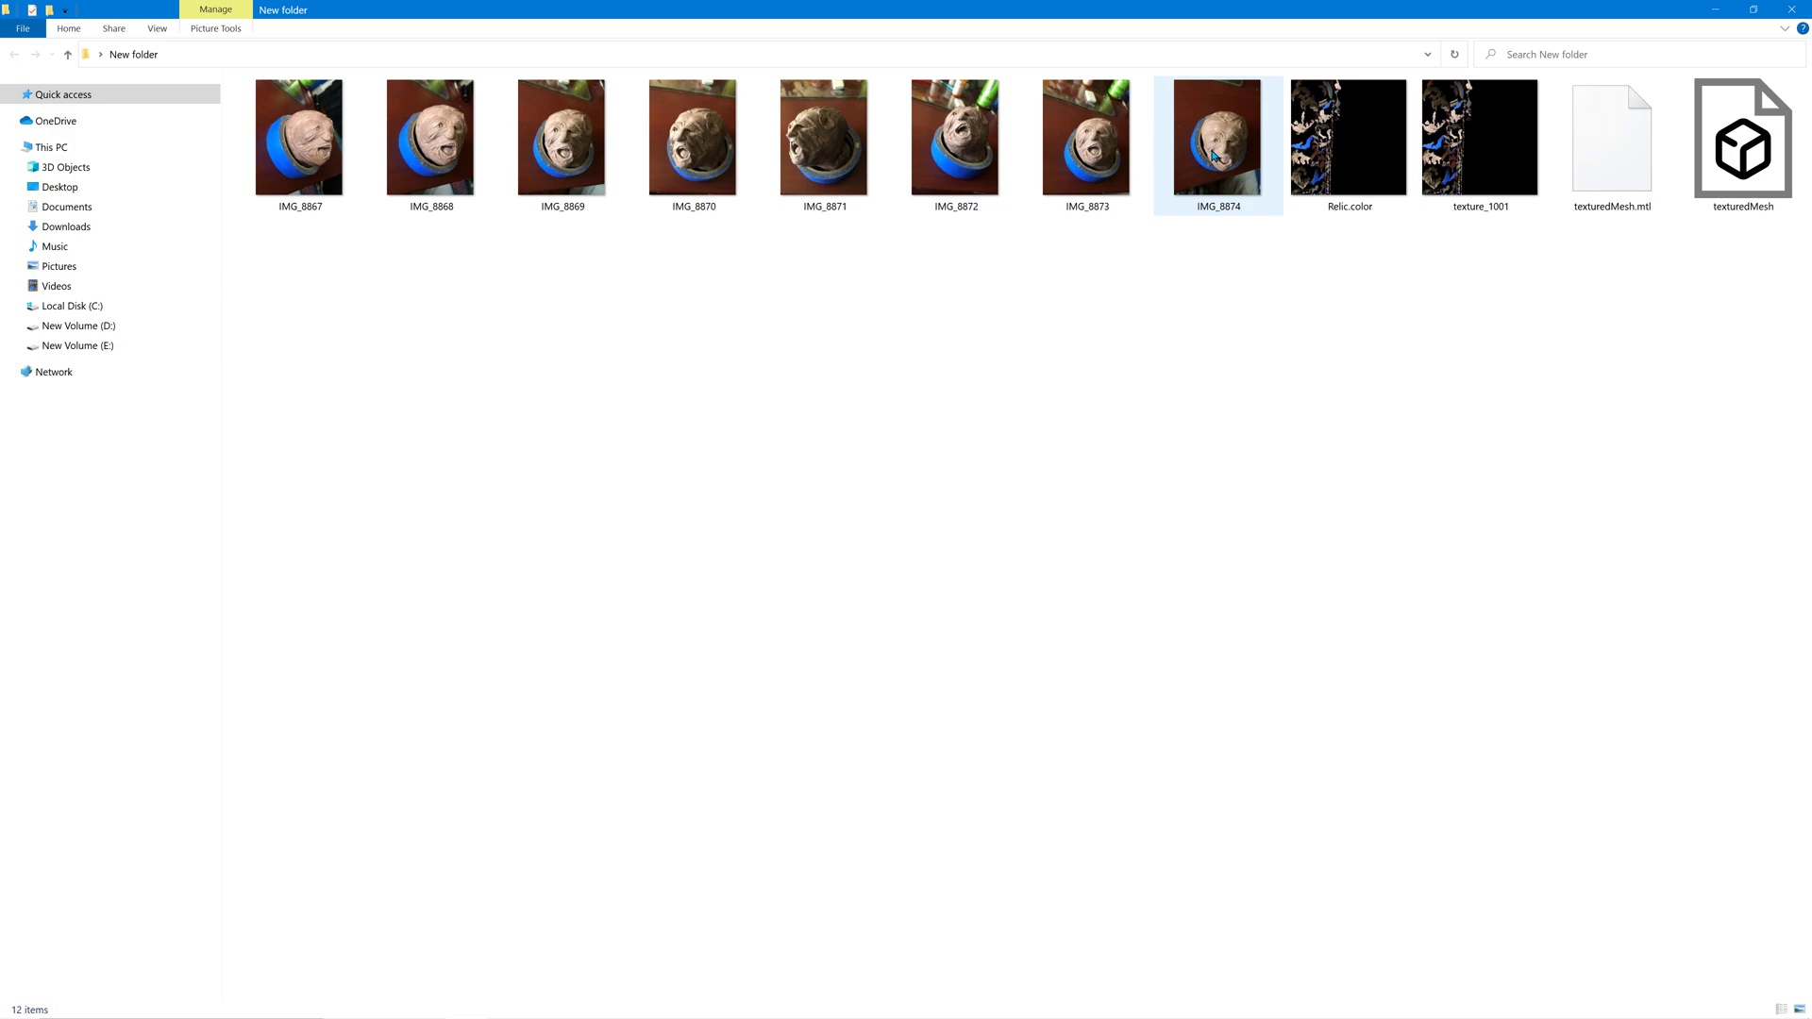
Look through the sculpture photos IMG_8867 to IMG_8874 one after another and close the photo viewer.
click(314, 140)
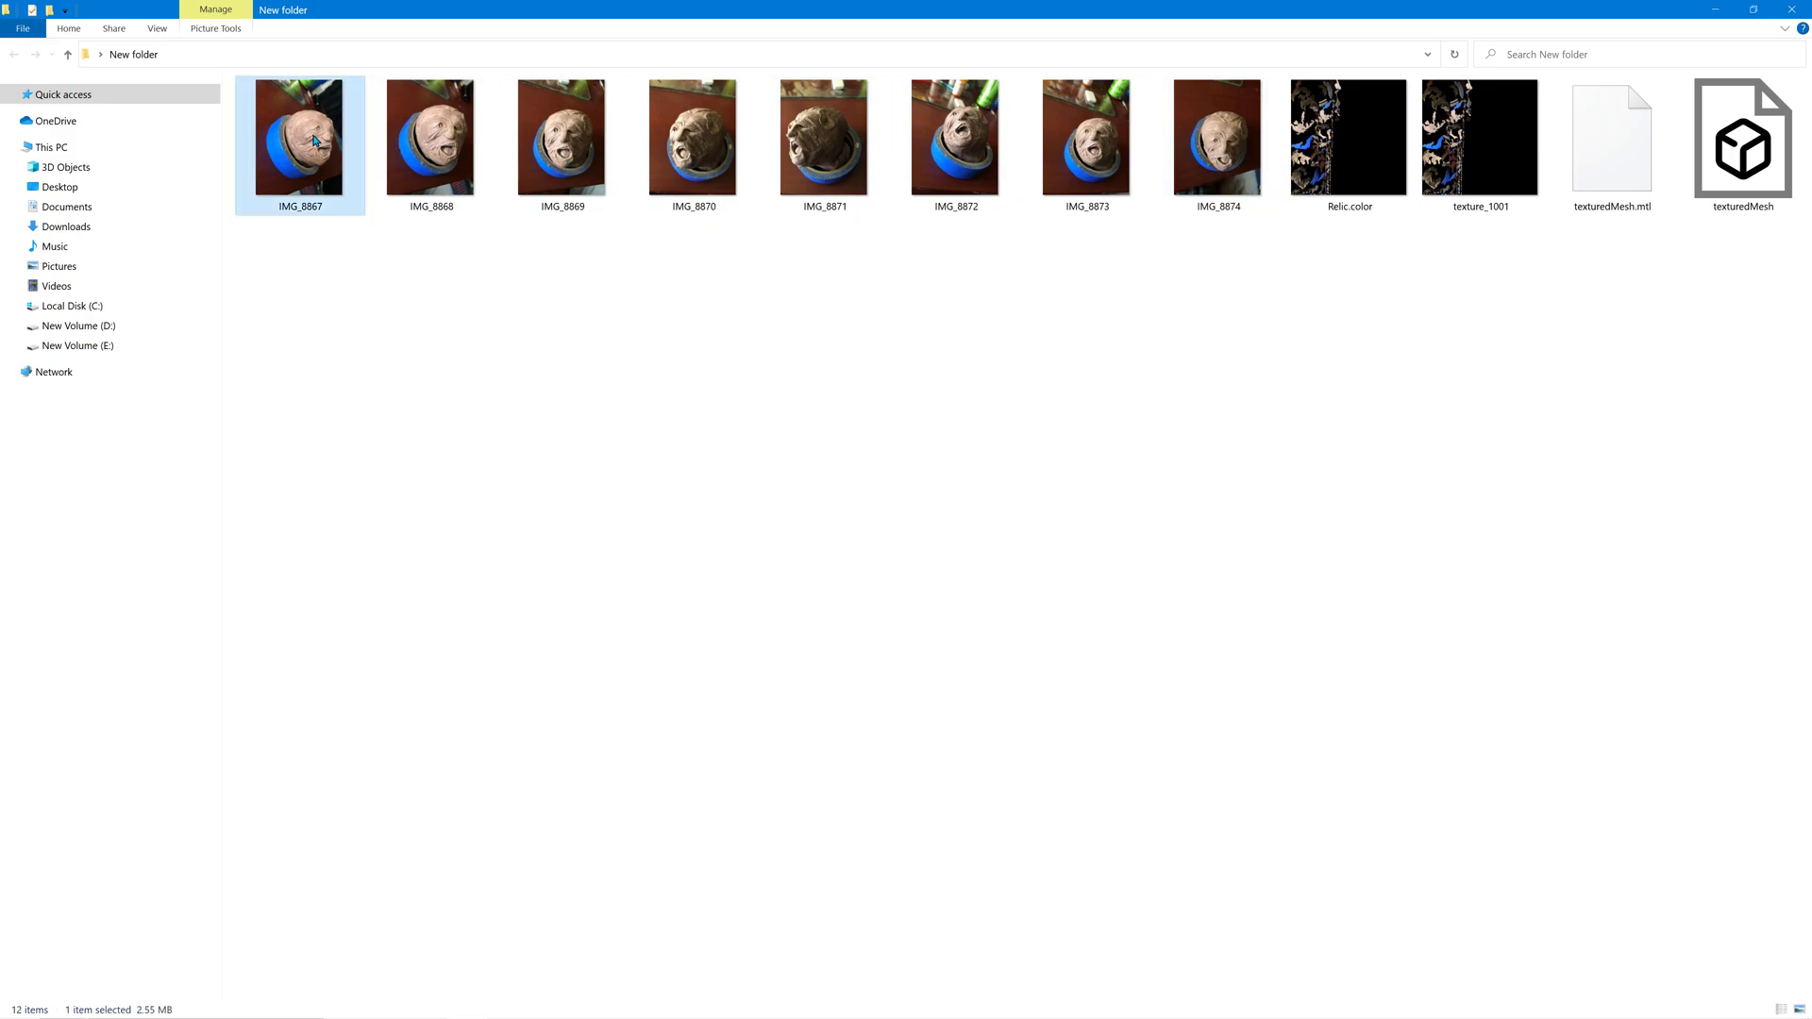
double_click(314, 139)
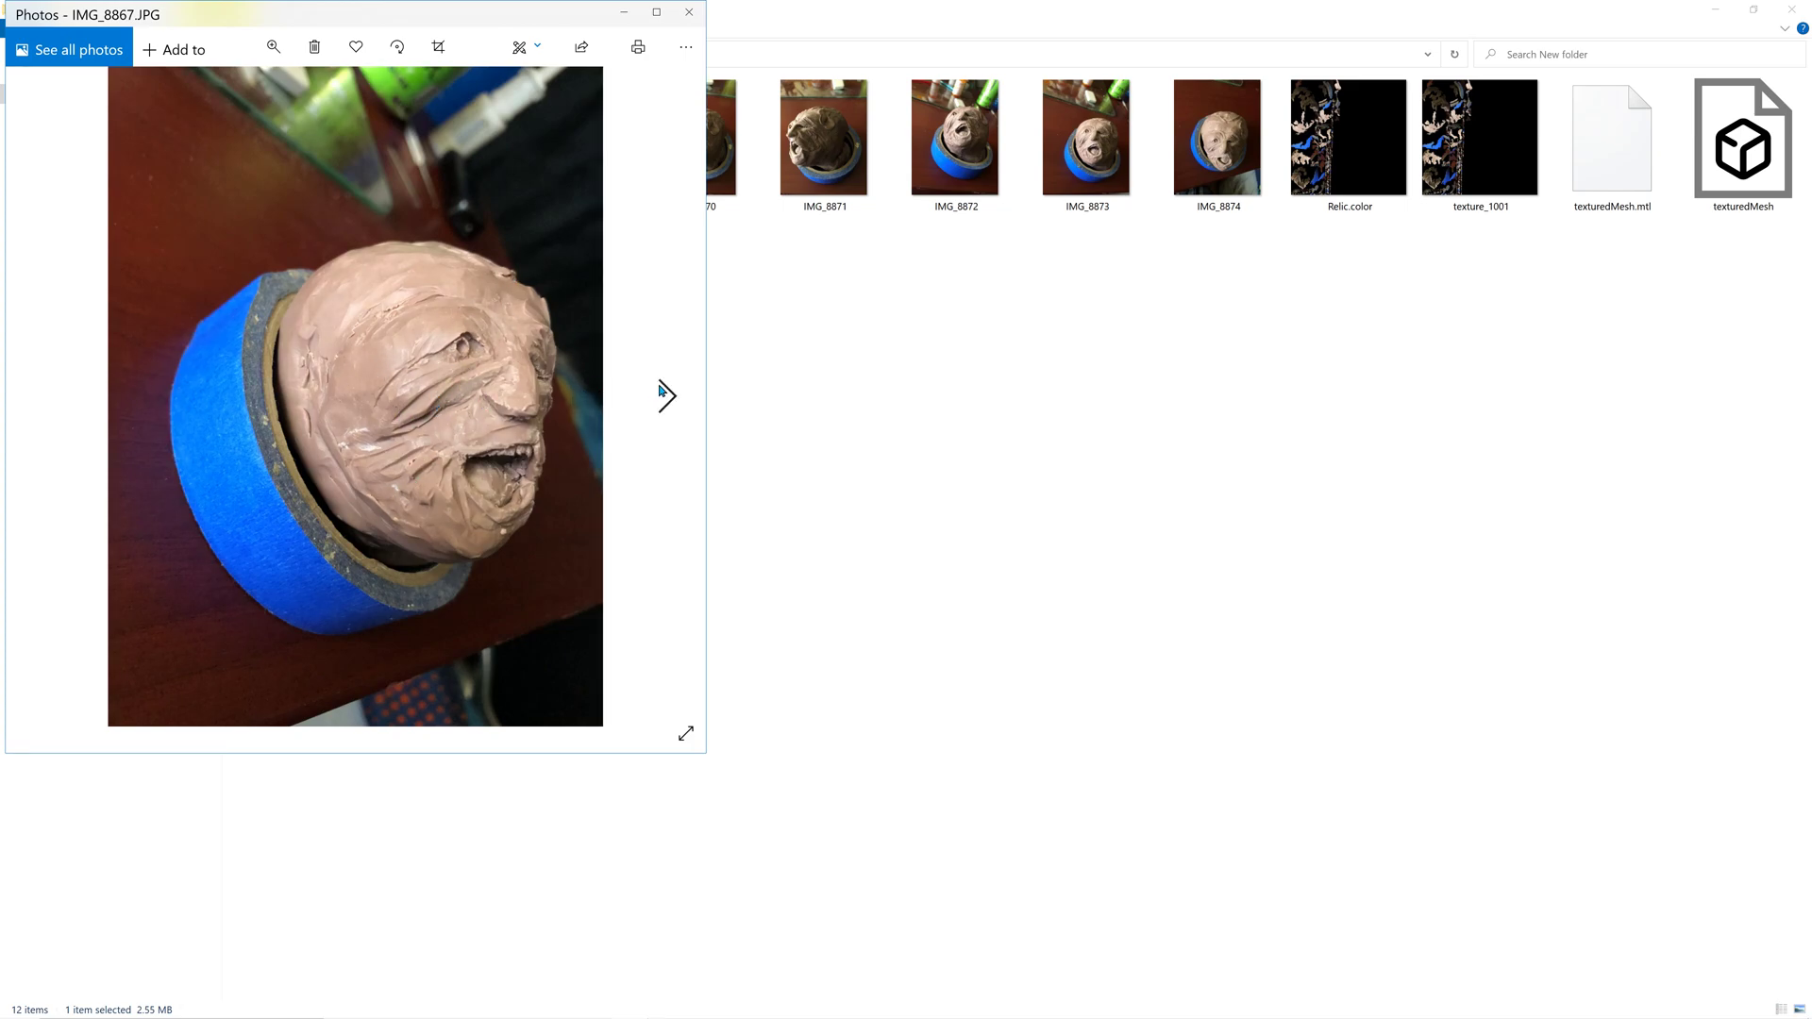
click(667, 398)
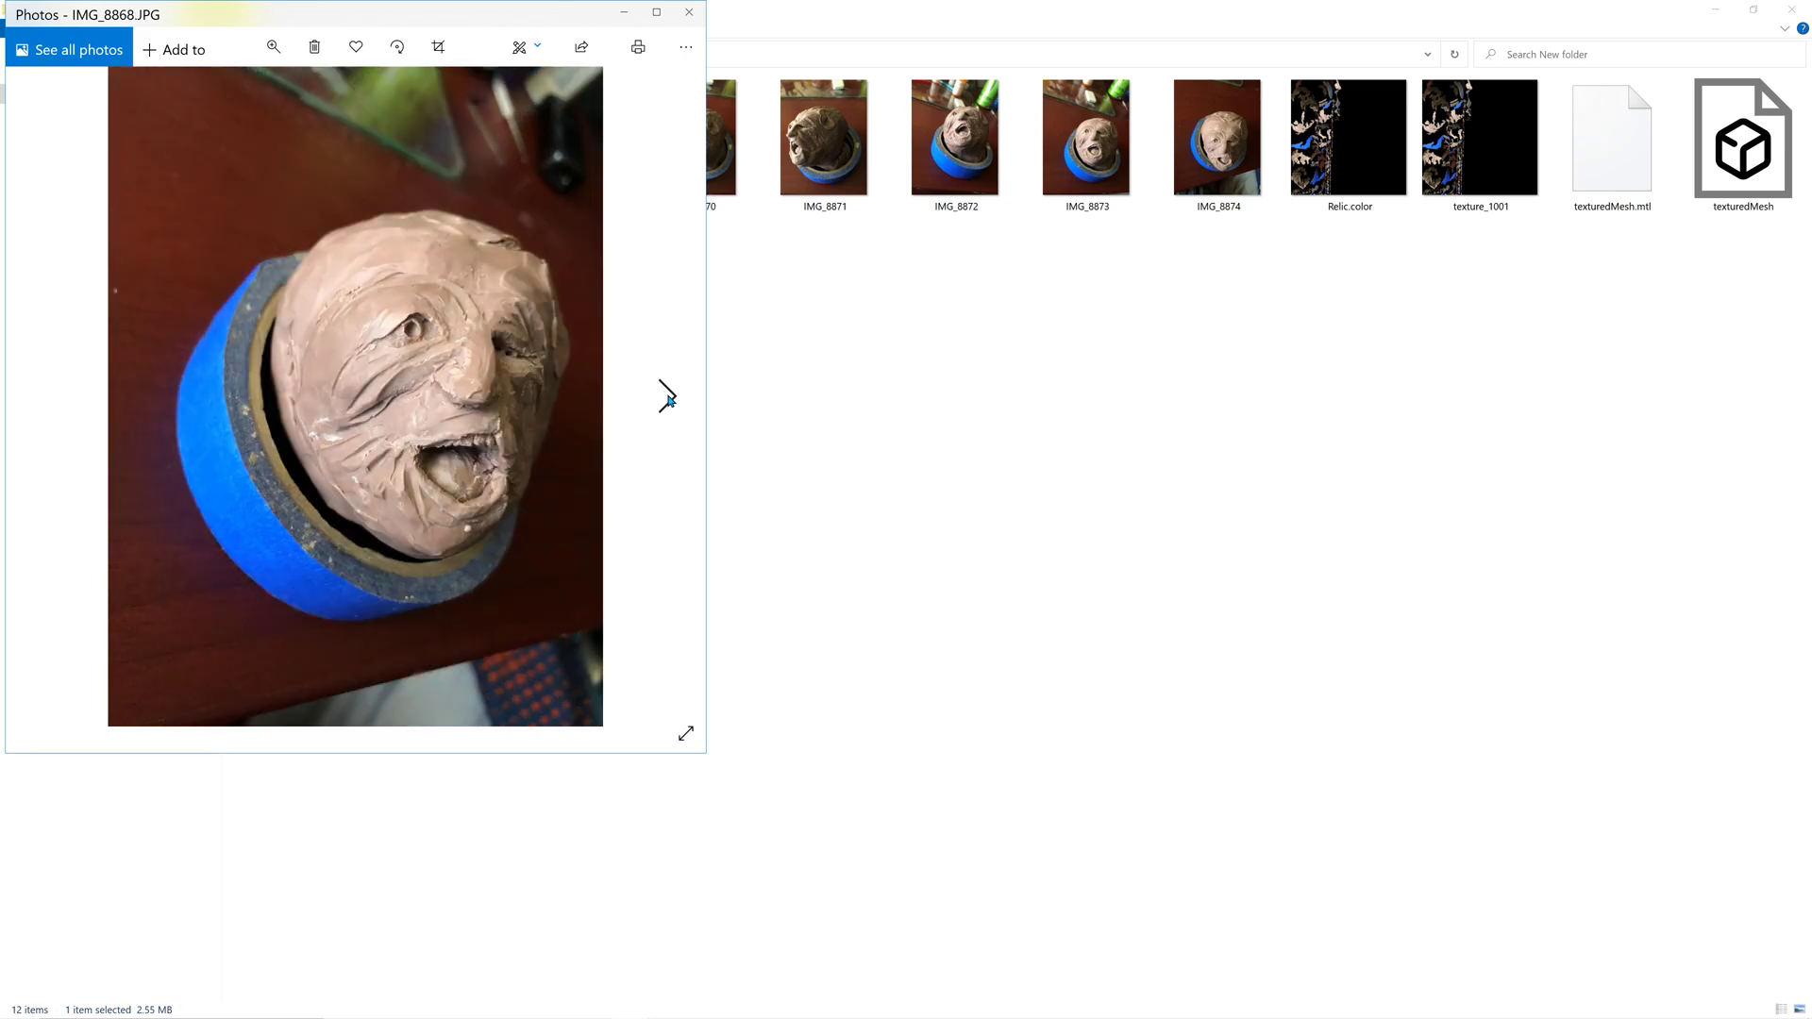
click(667, 398)
click(667, 398)
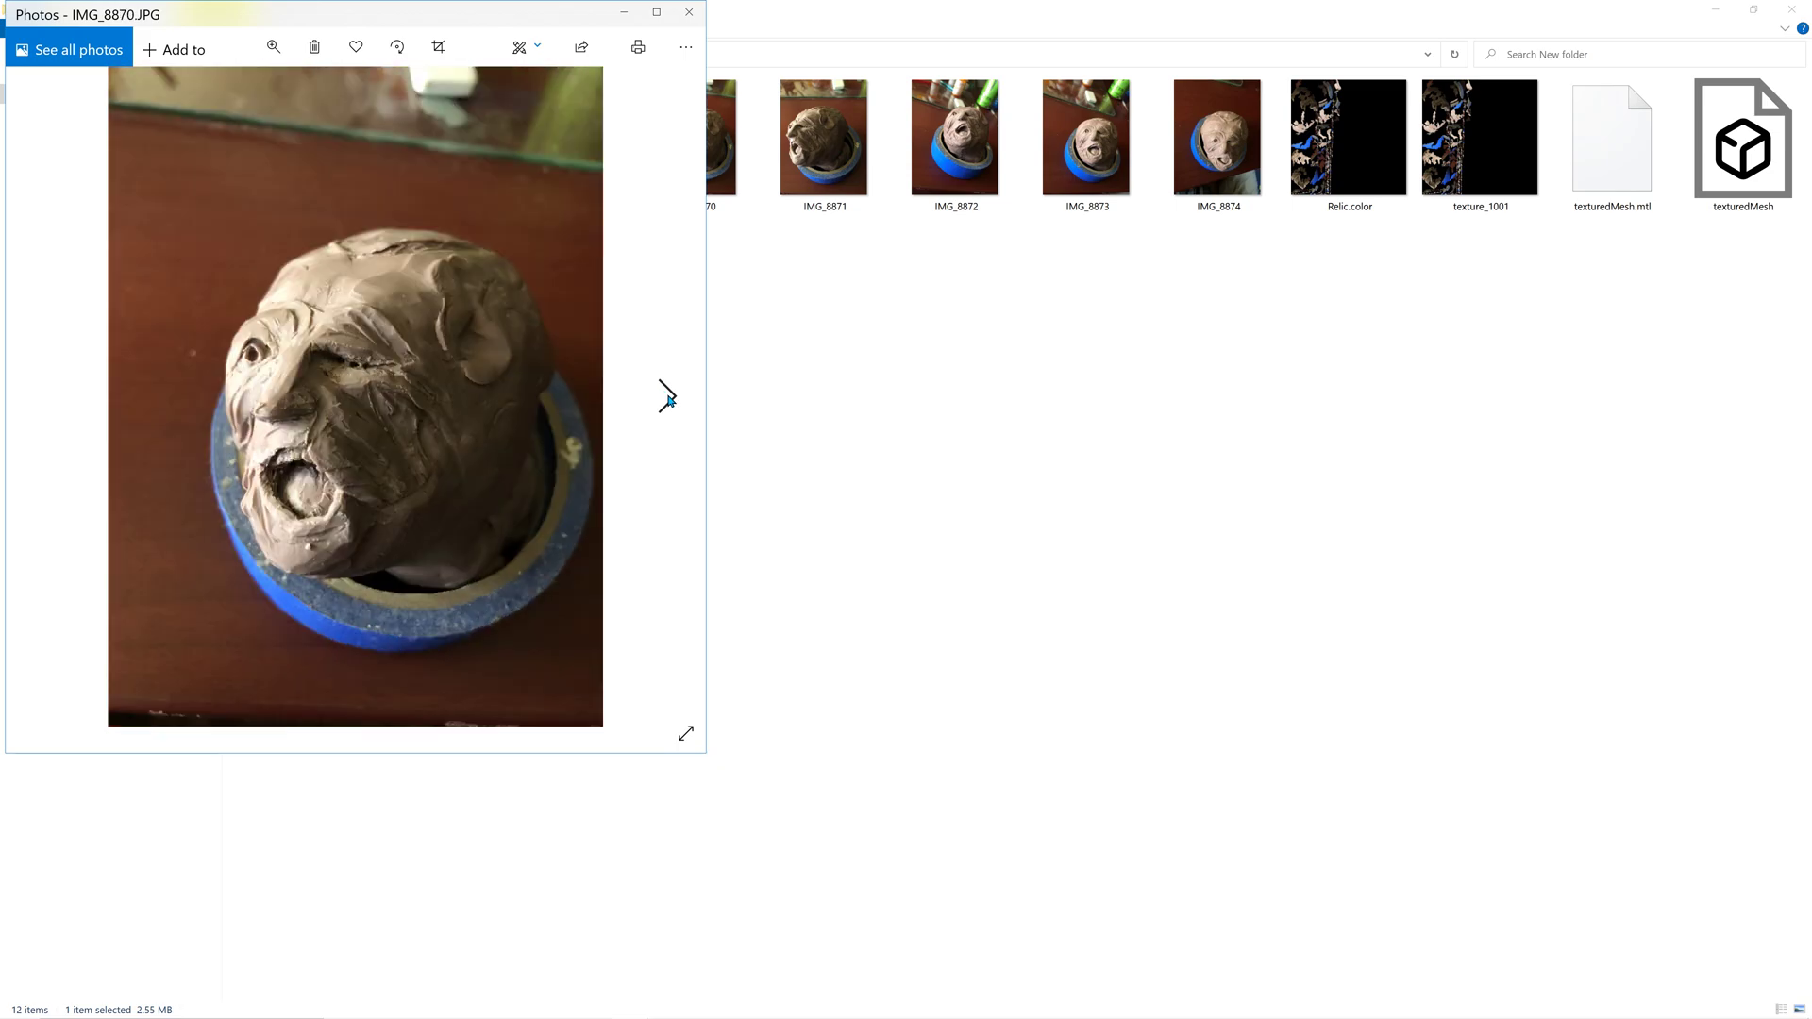
click(667, 398)
click(667, 398)
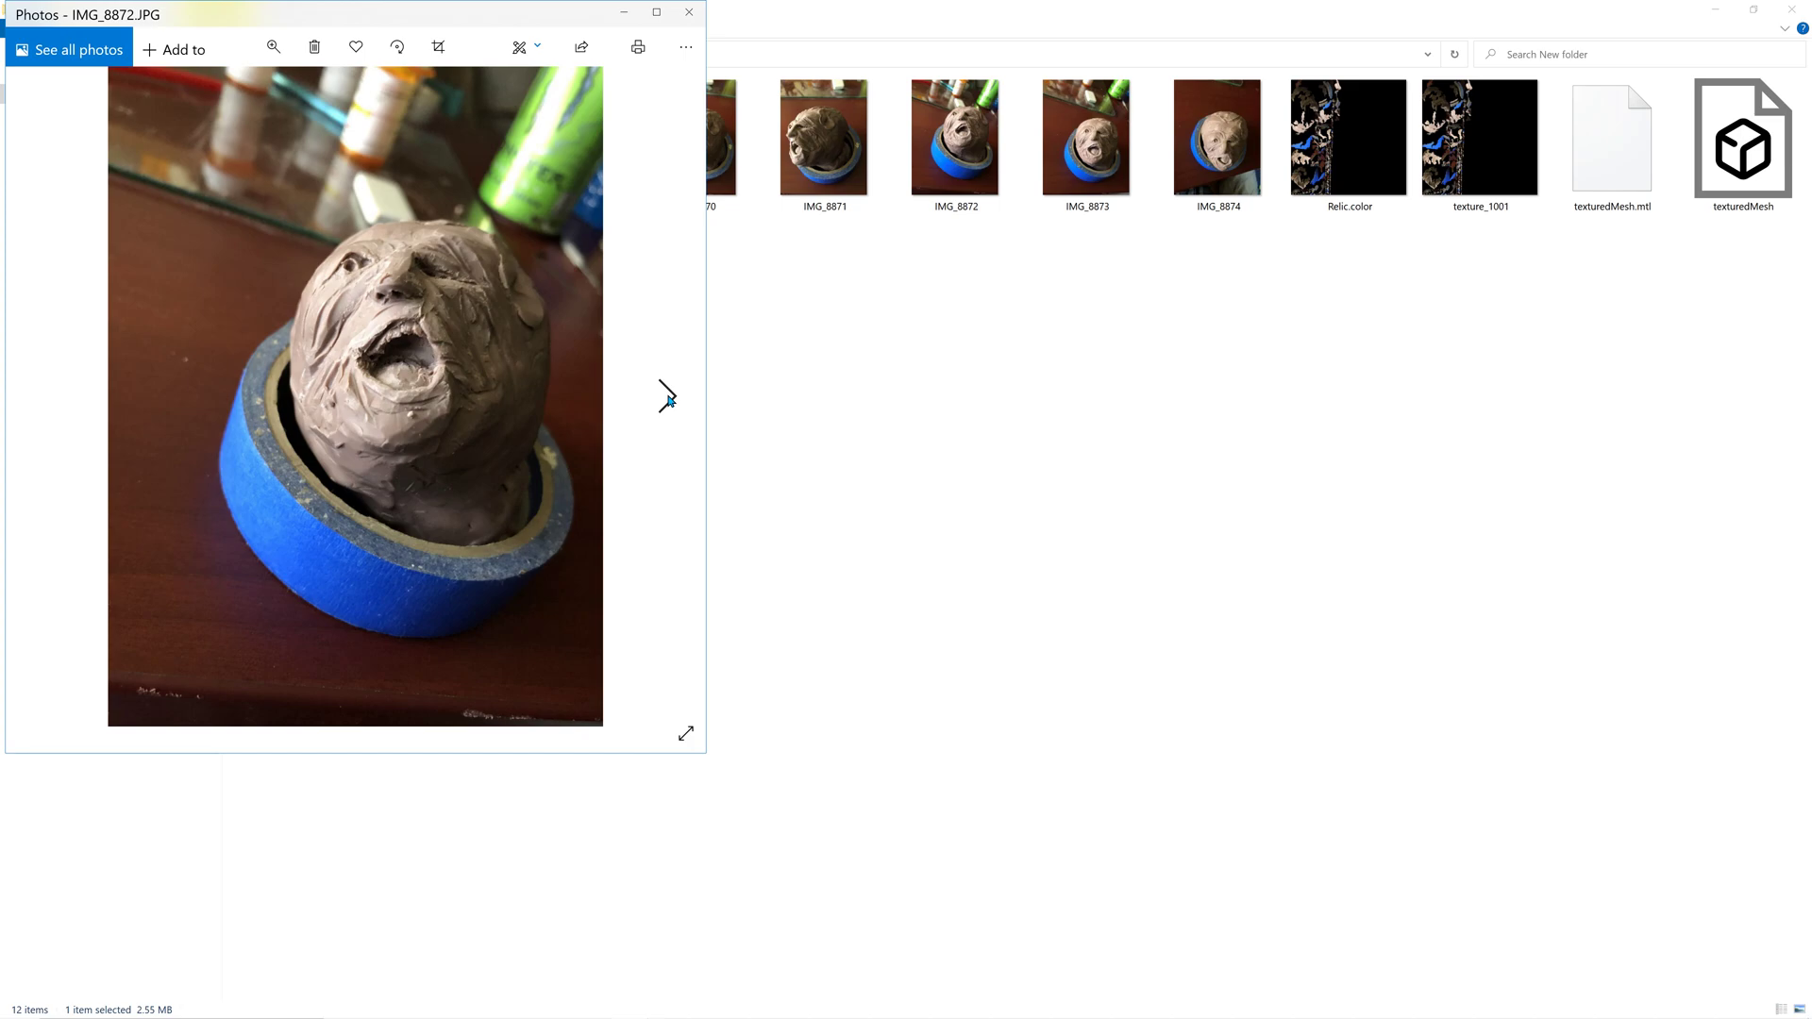
click(667, 398)
click(667, 399)
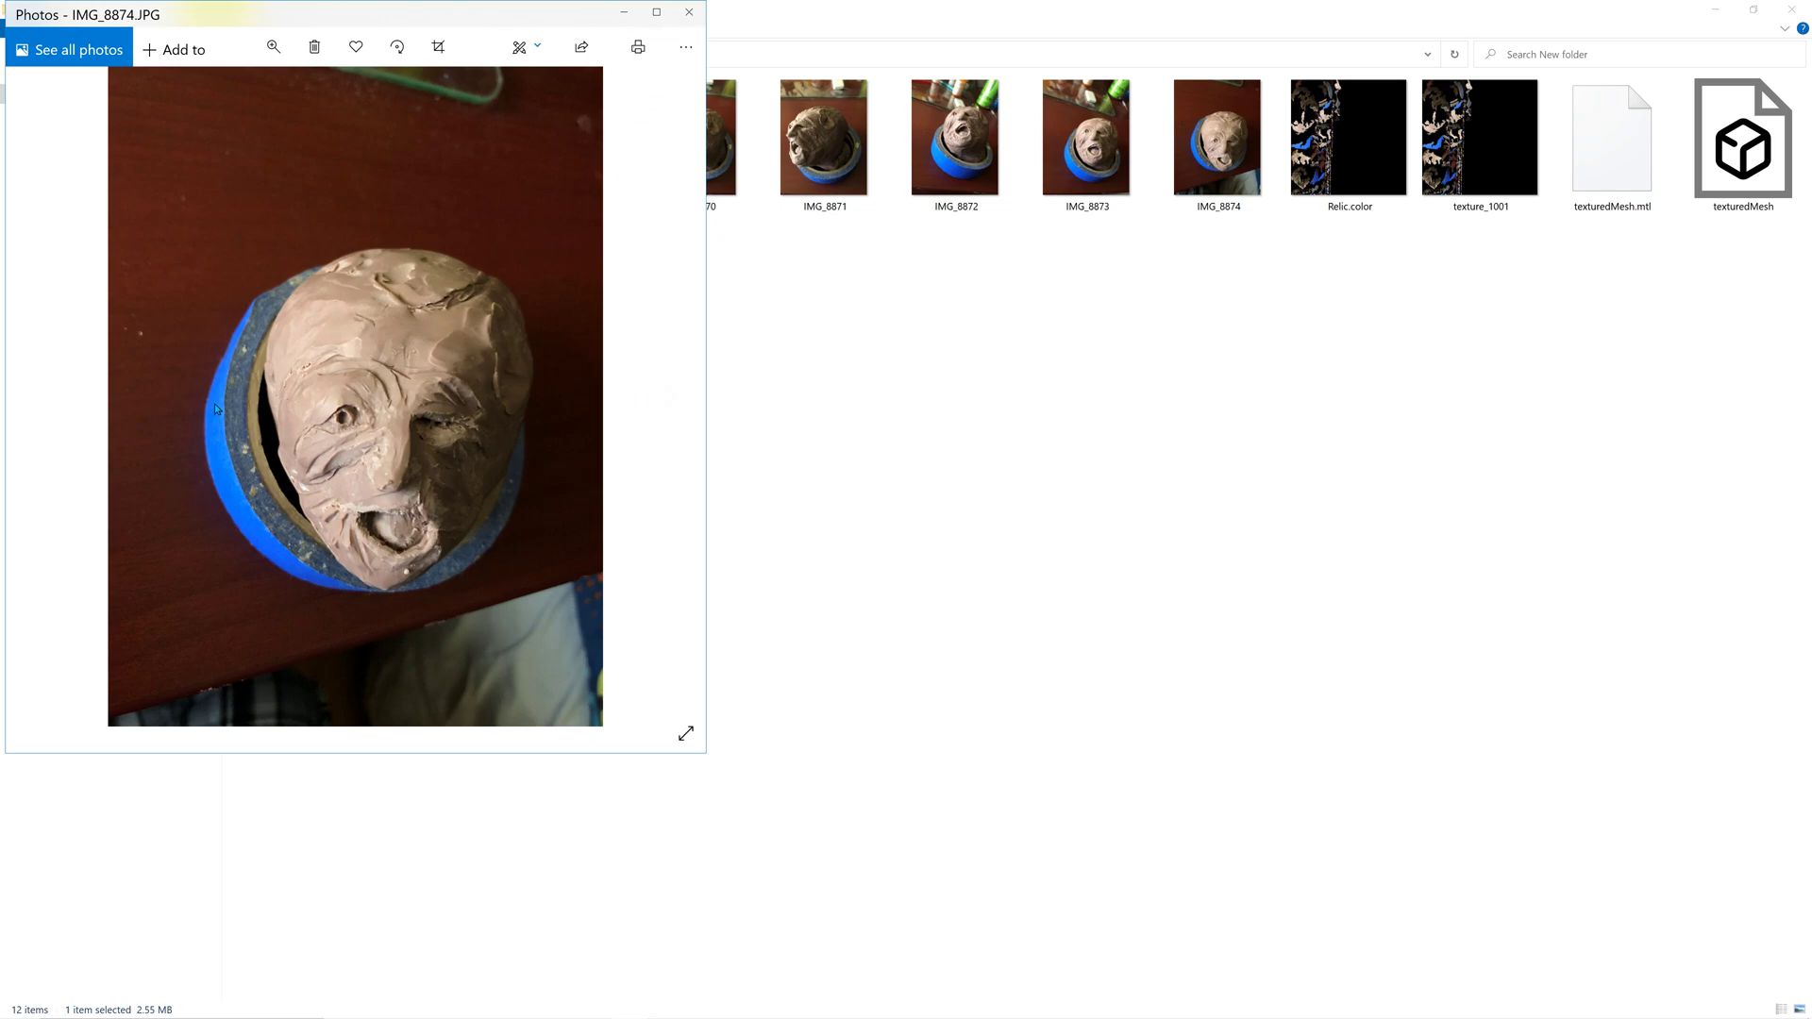
click(689, 12)
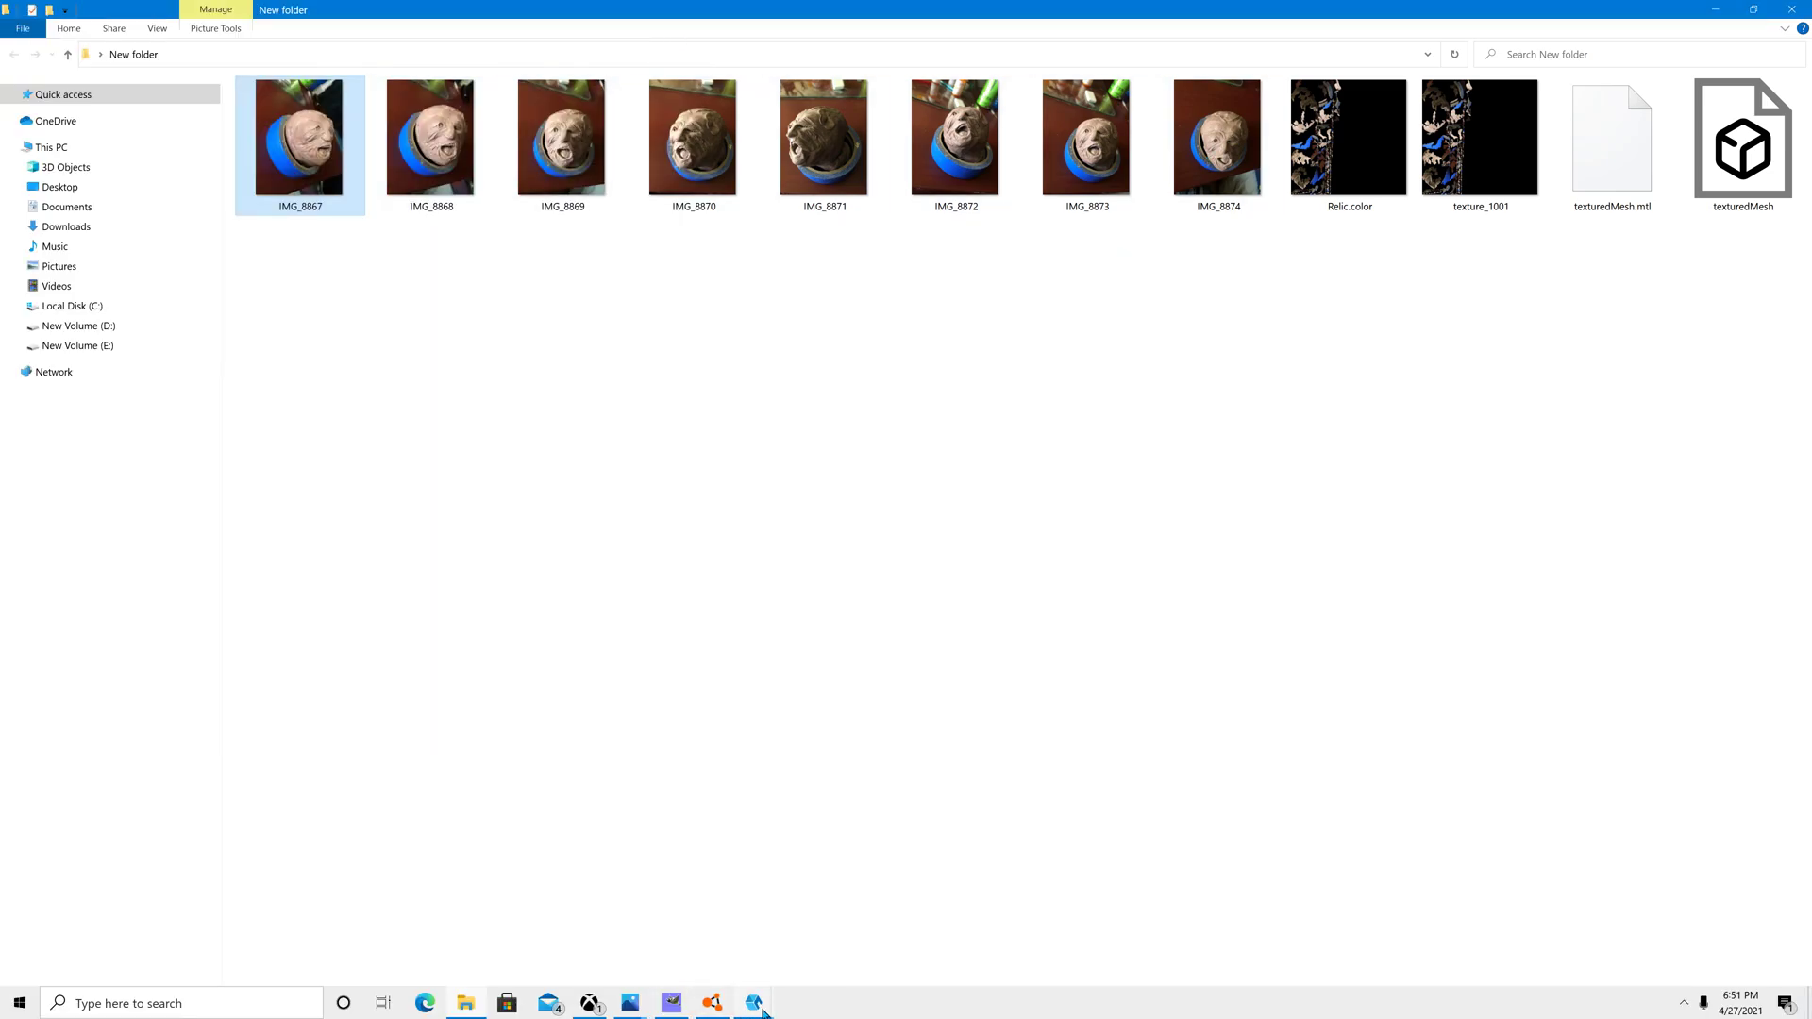
Import the eight photos IMG_8867 to IMG_8874 from New folder into Meshroom and maximize the Meshroom window.
click(759, 1007)
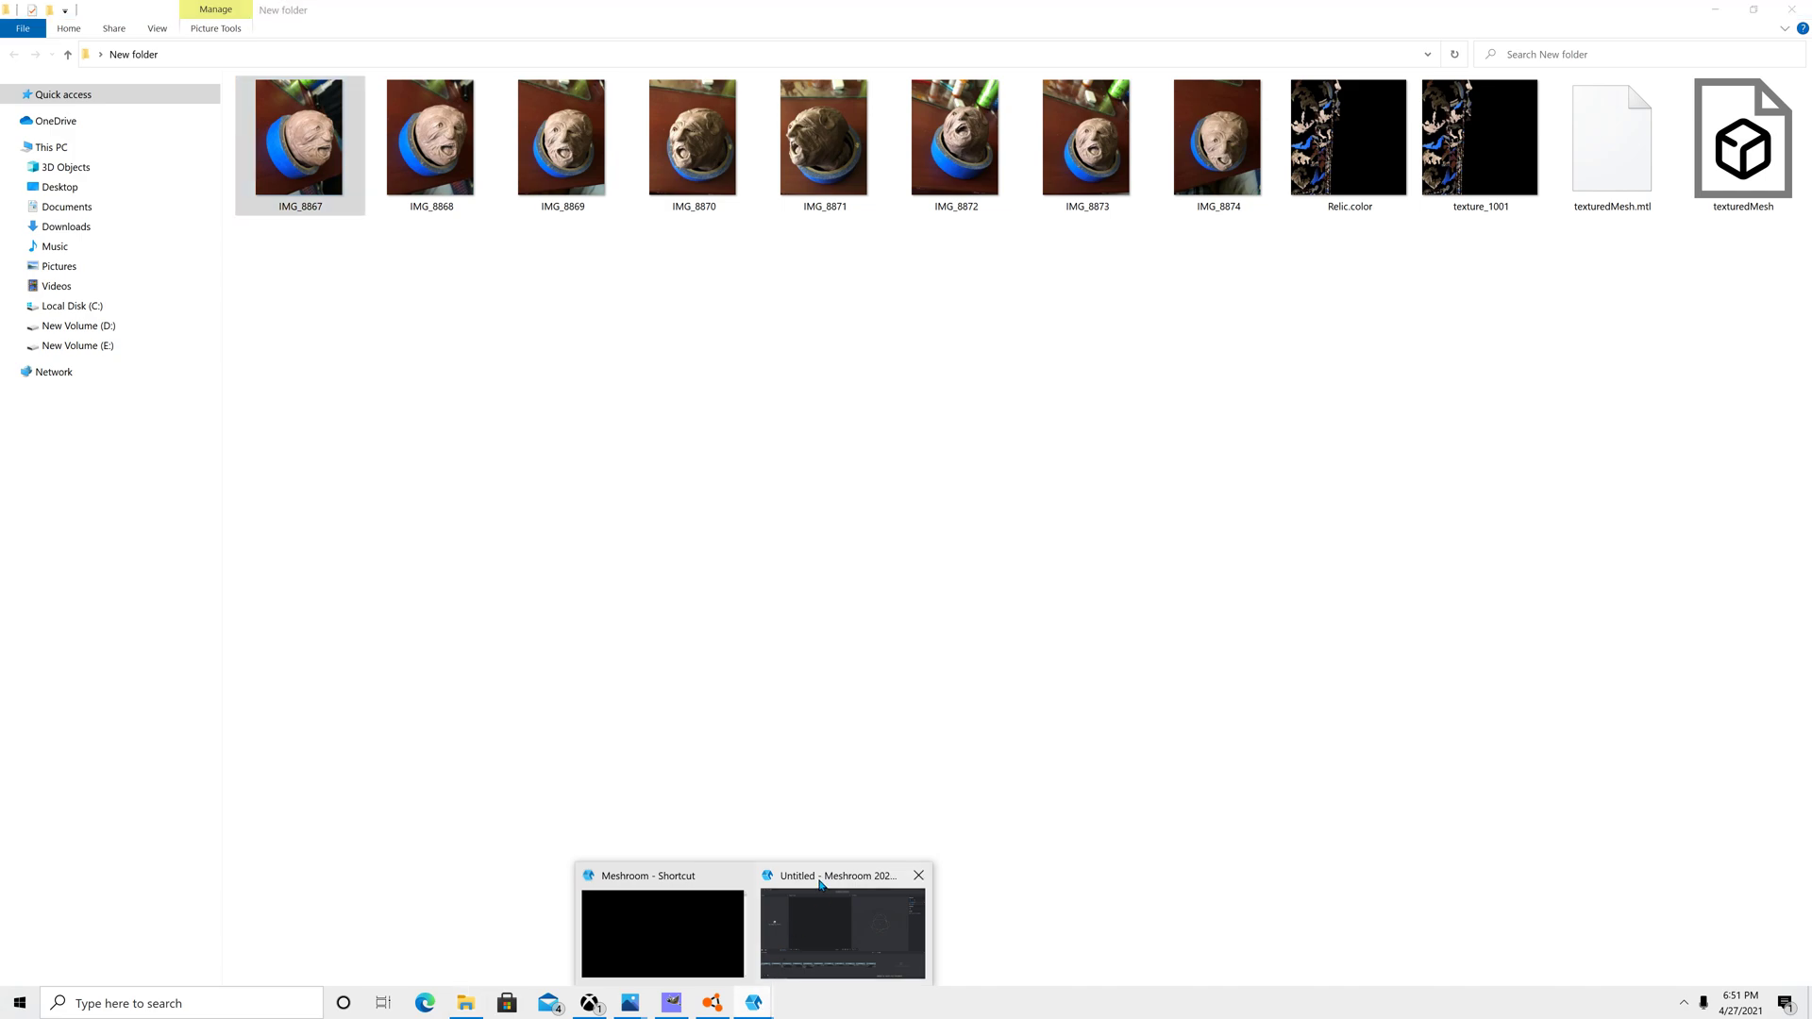
click(821, 885)
drag(324, 279, 1179, 156)
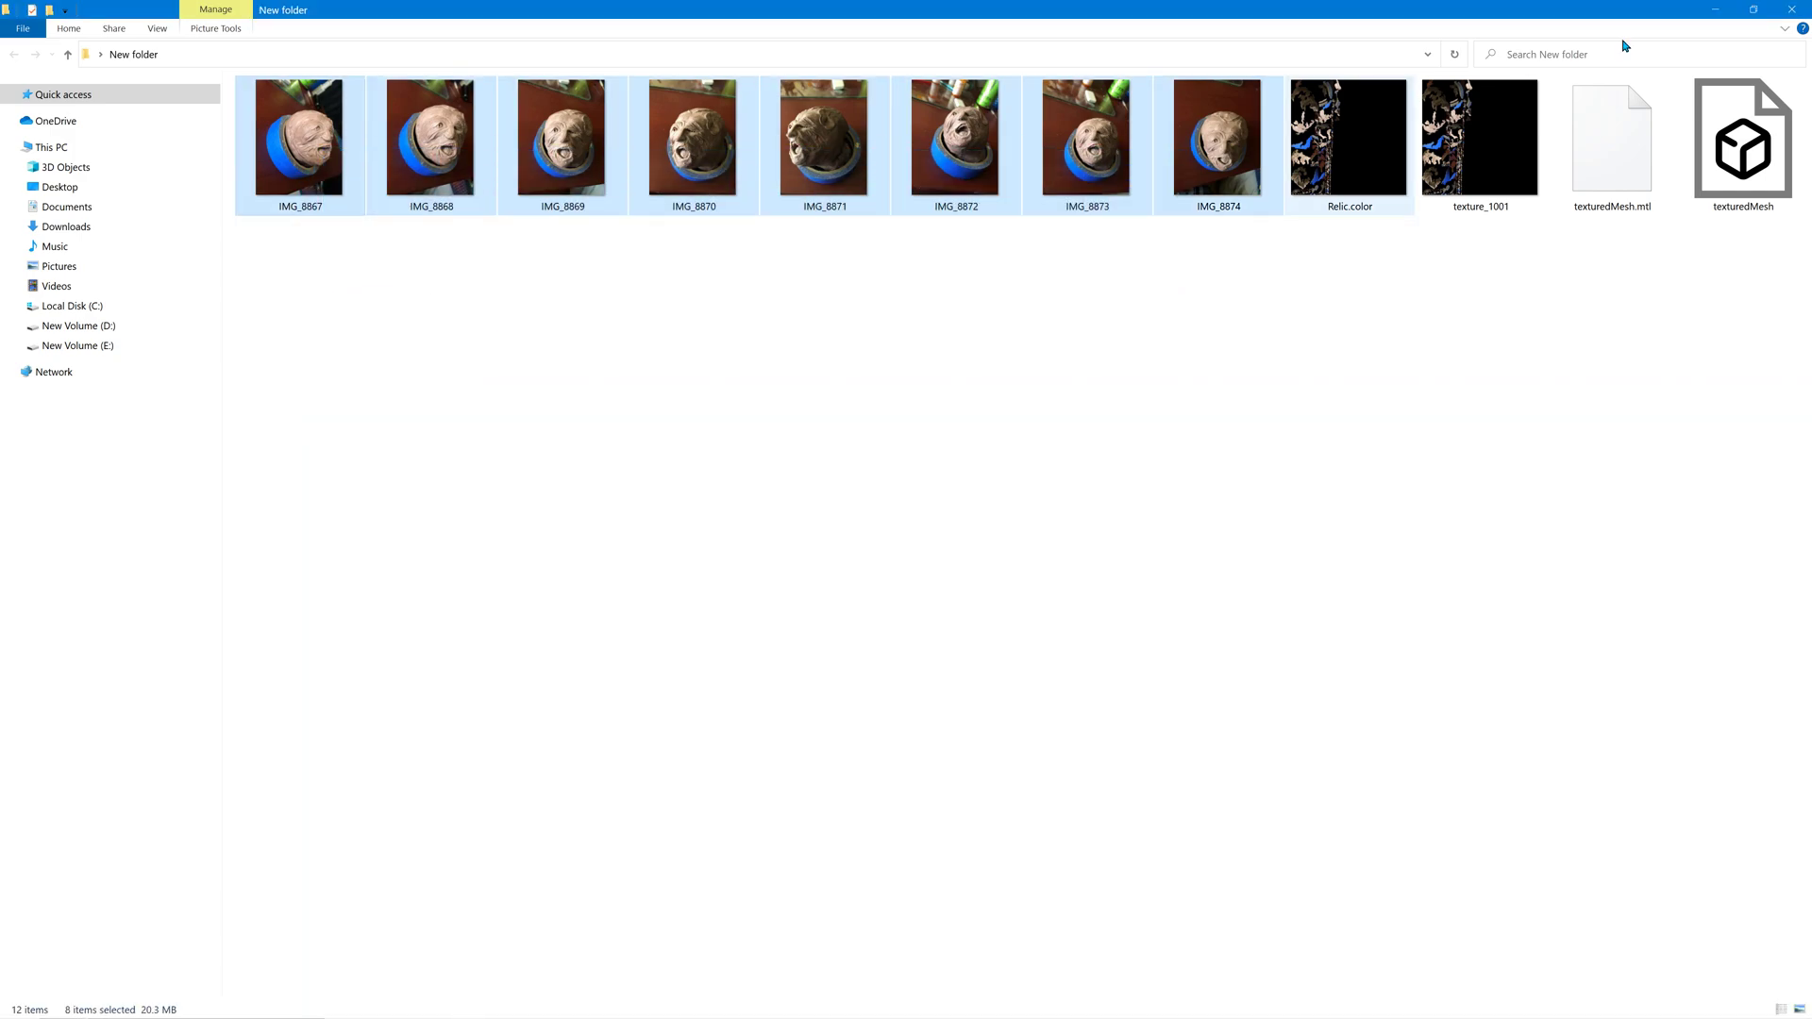
click(1752, 9)
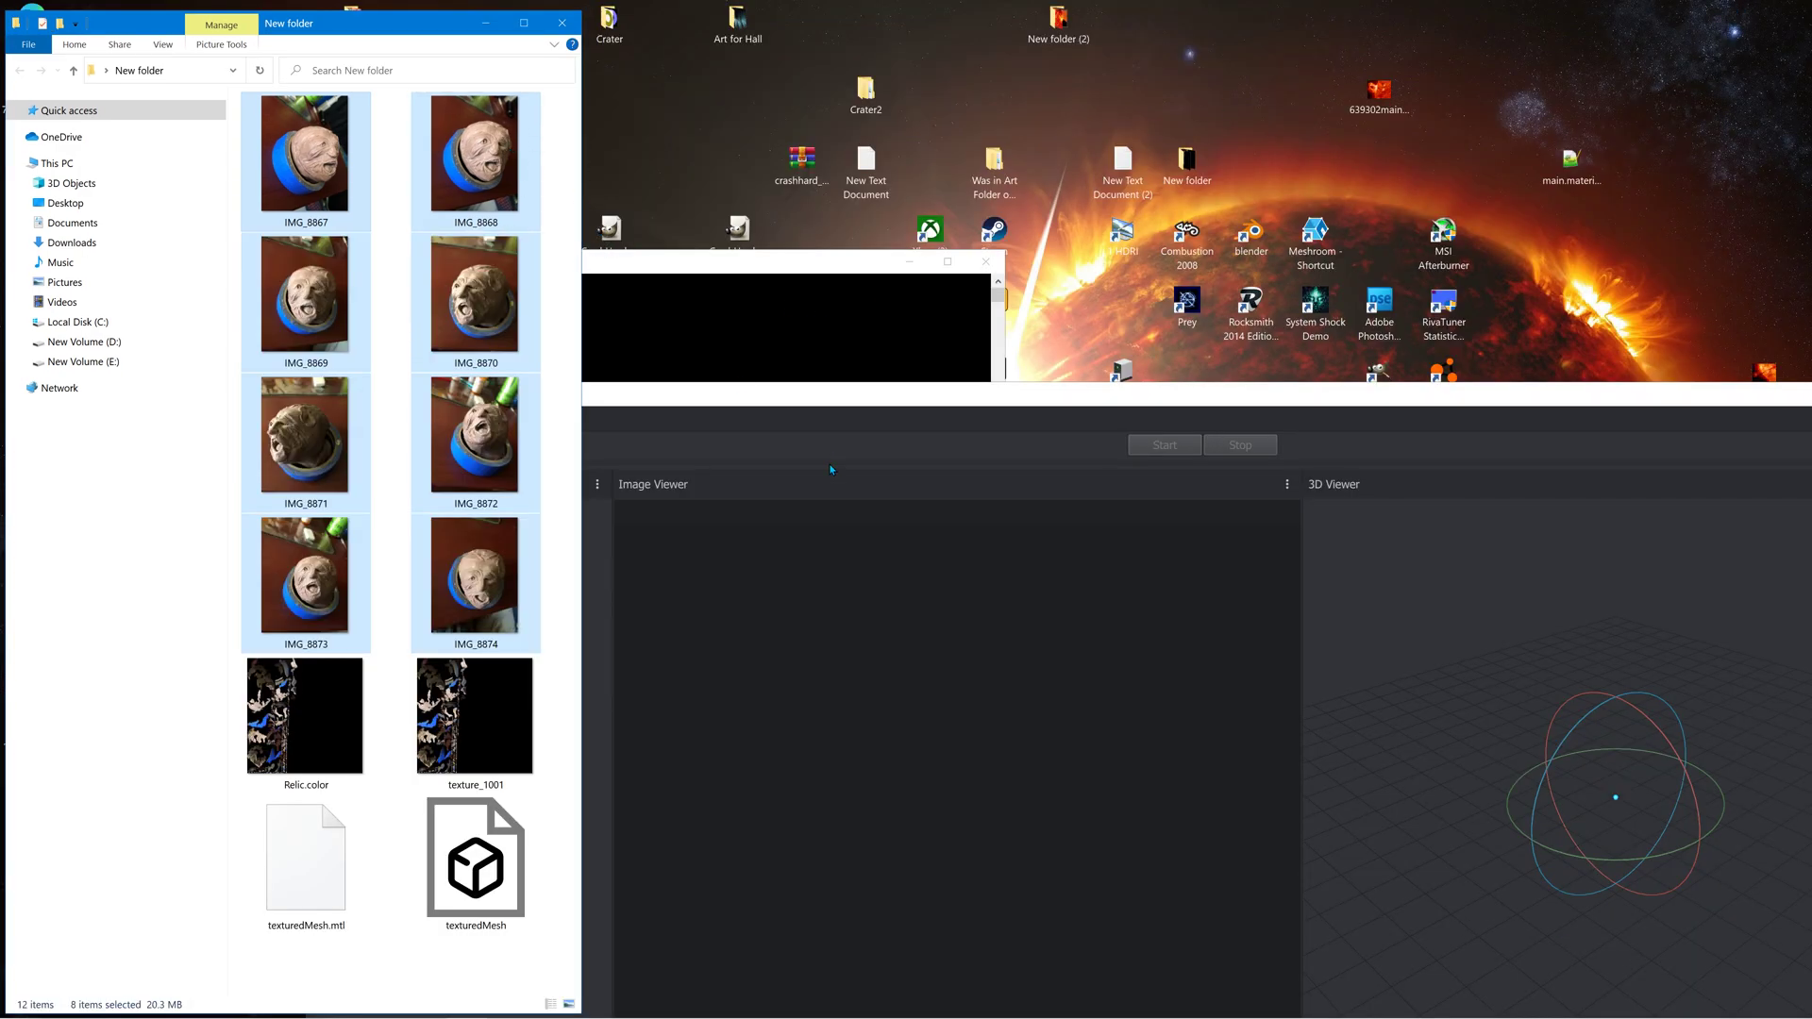
drag(800, 395, 1160, 272)
drag(486, 158, 821, 560)
double_click(1166, 273)
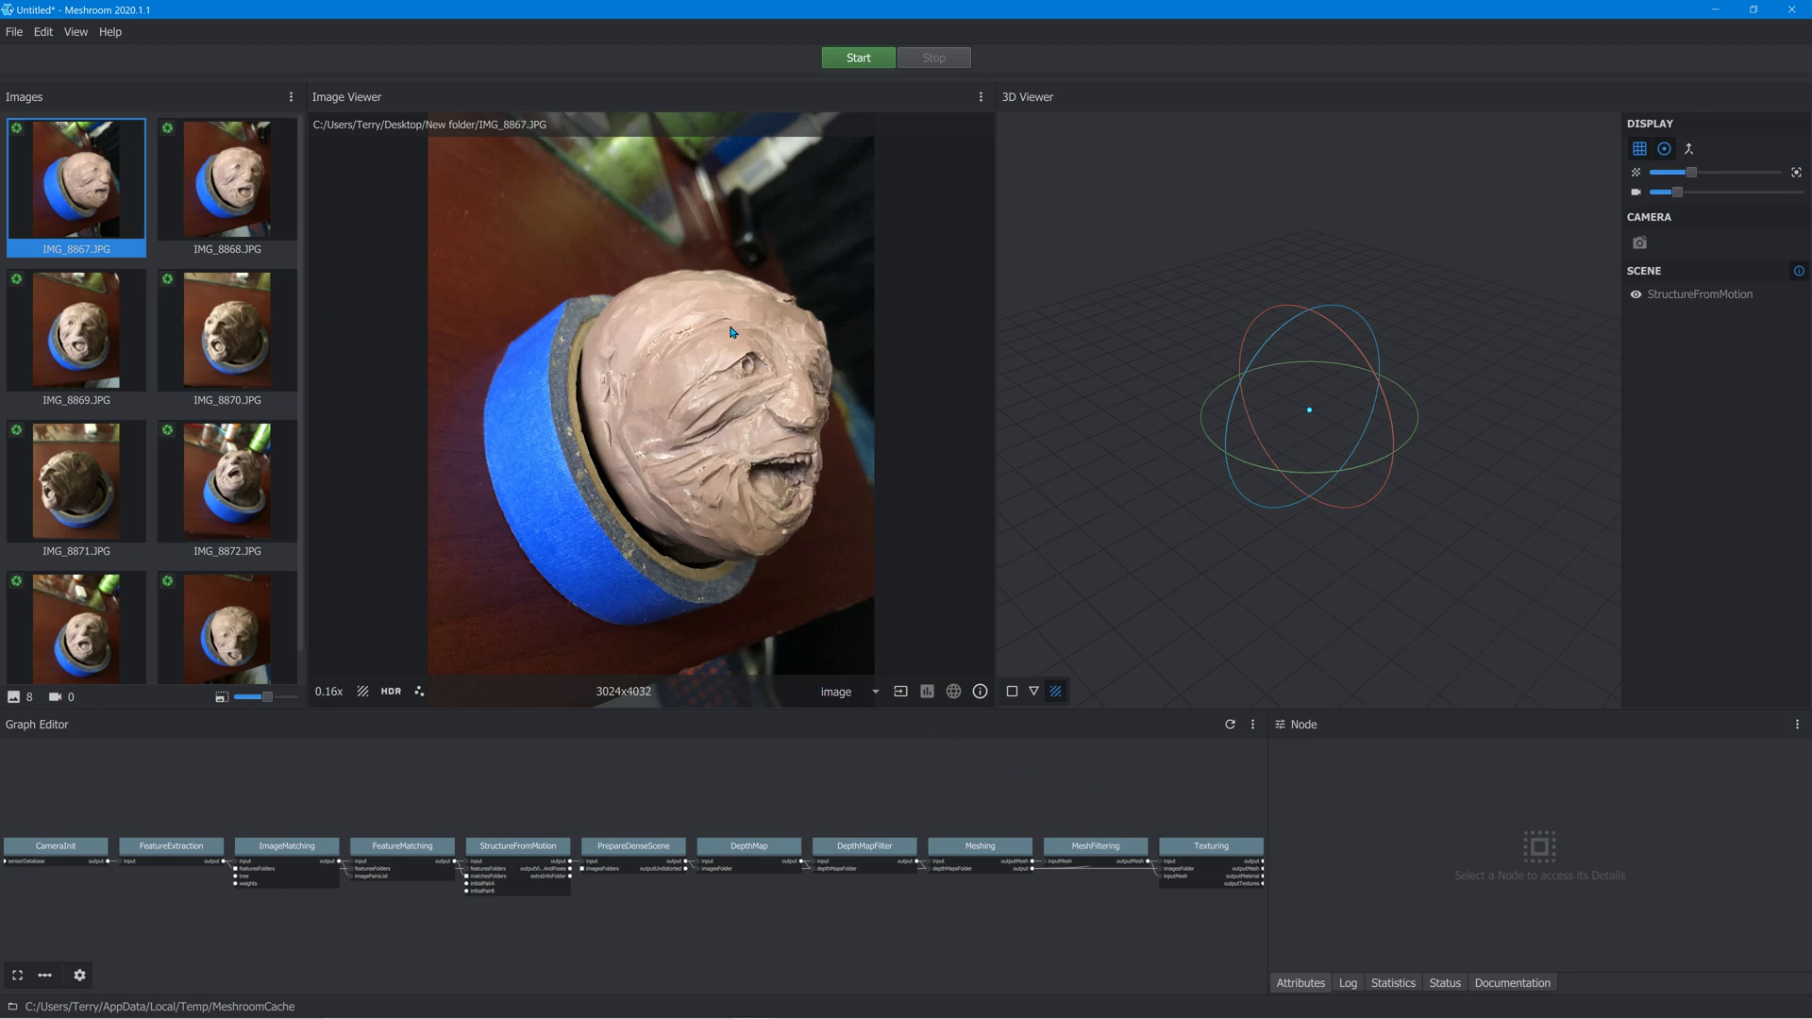
Start the reconstruction, saving the project first as relic3 in the Documents folder on drive D.
click(859, 58)
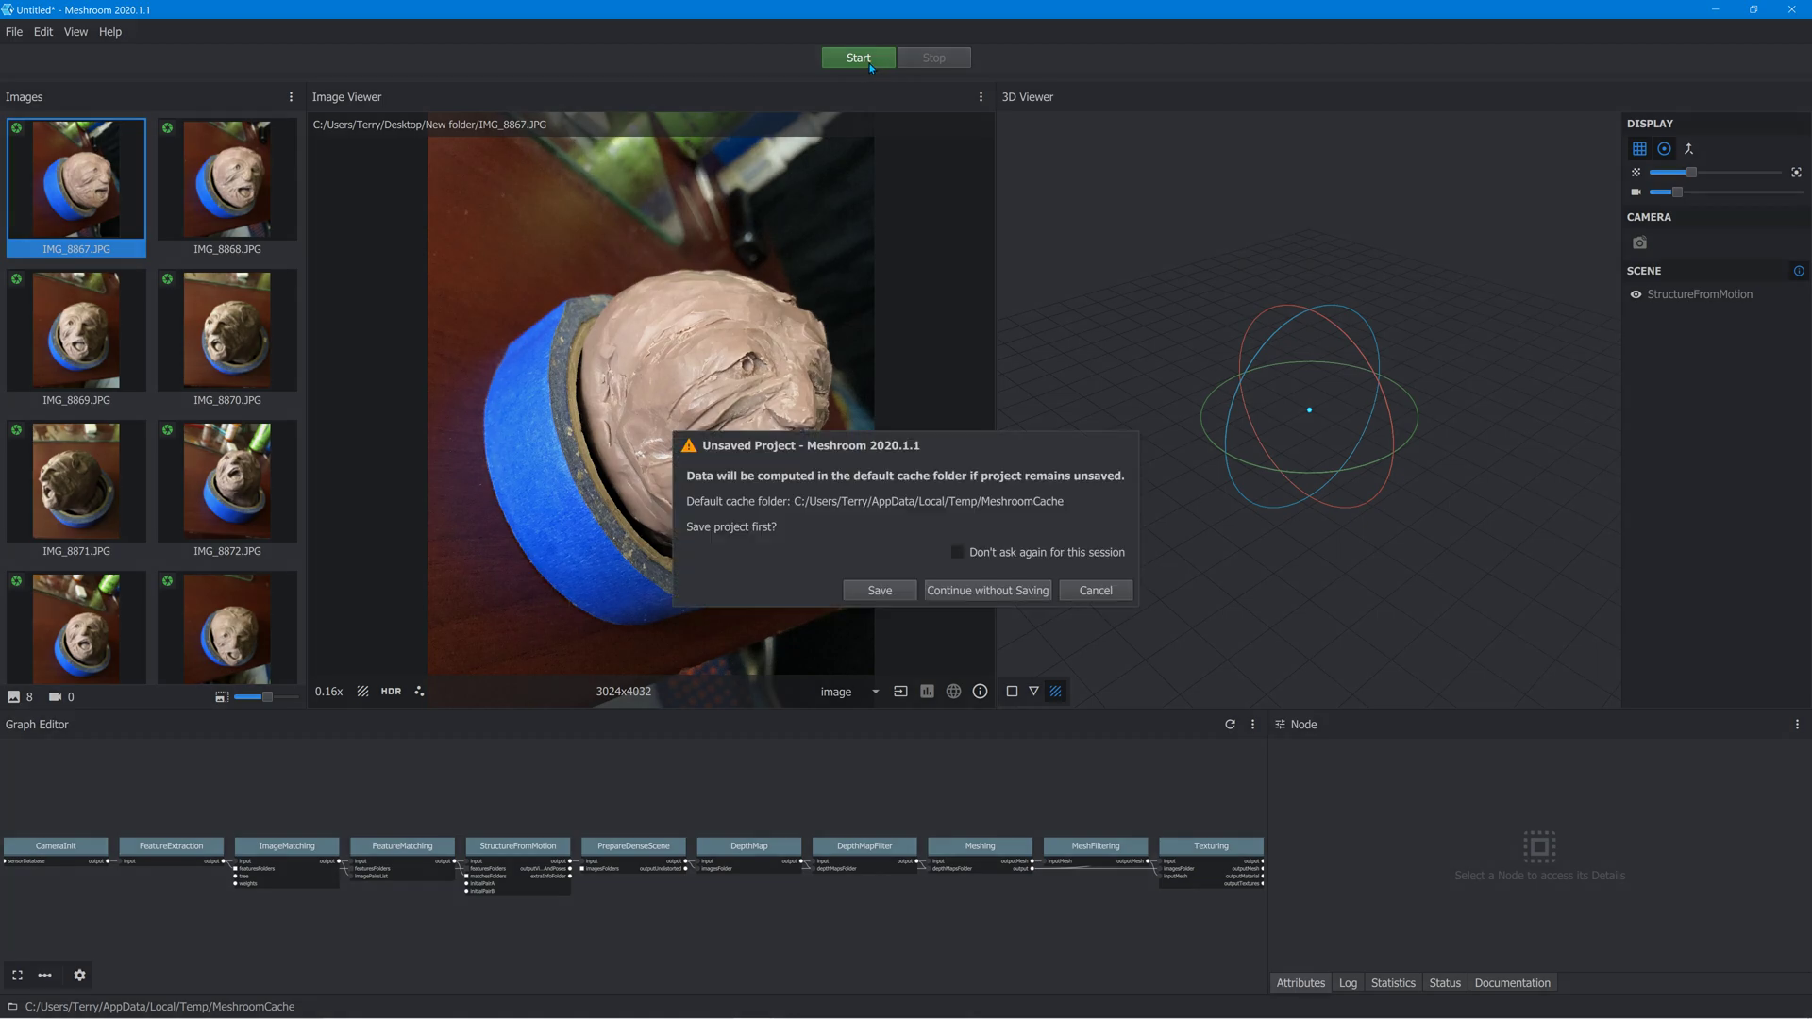
click(879, 590)
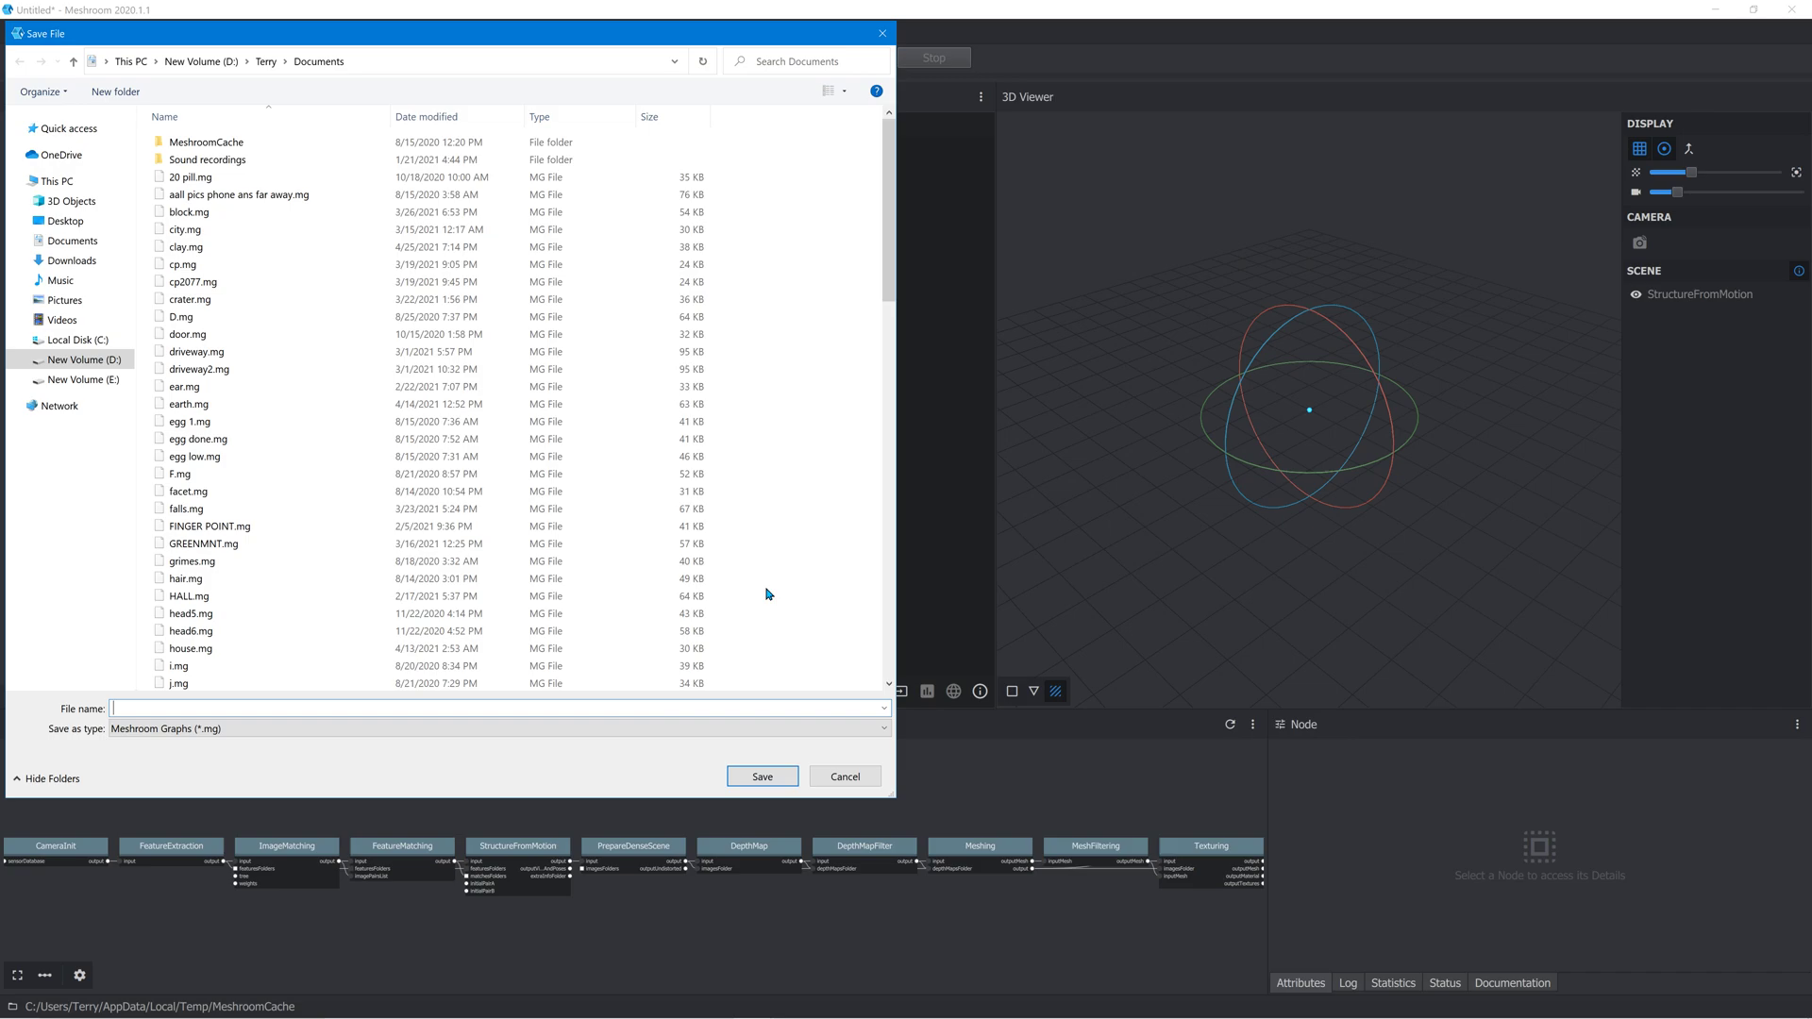
text(re)
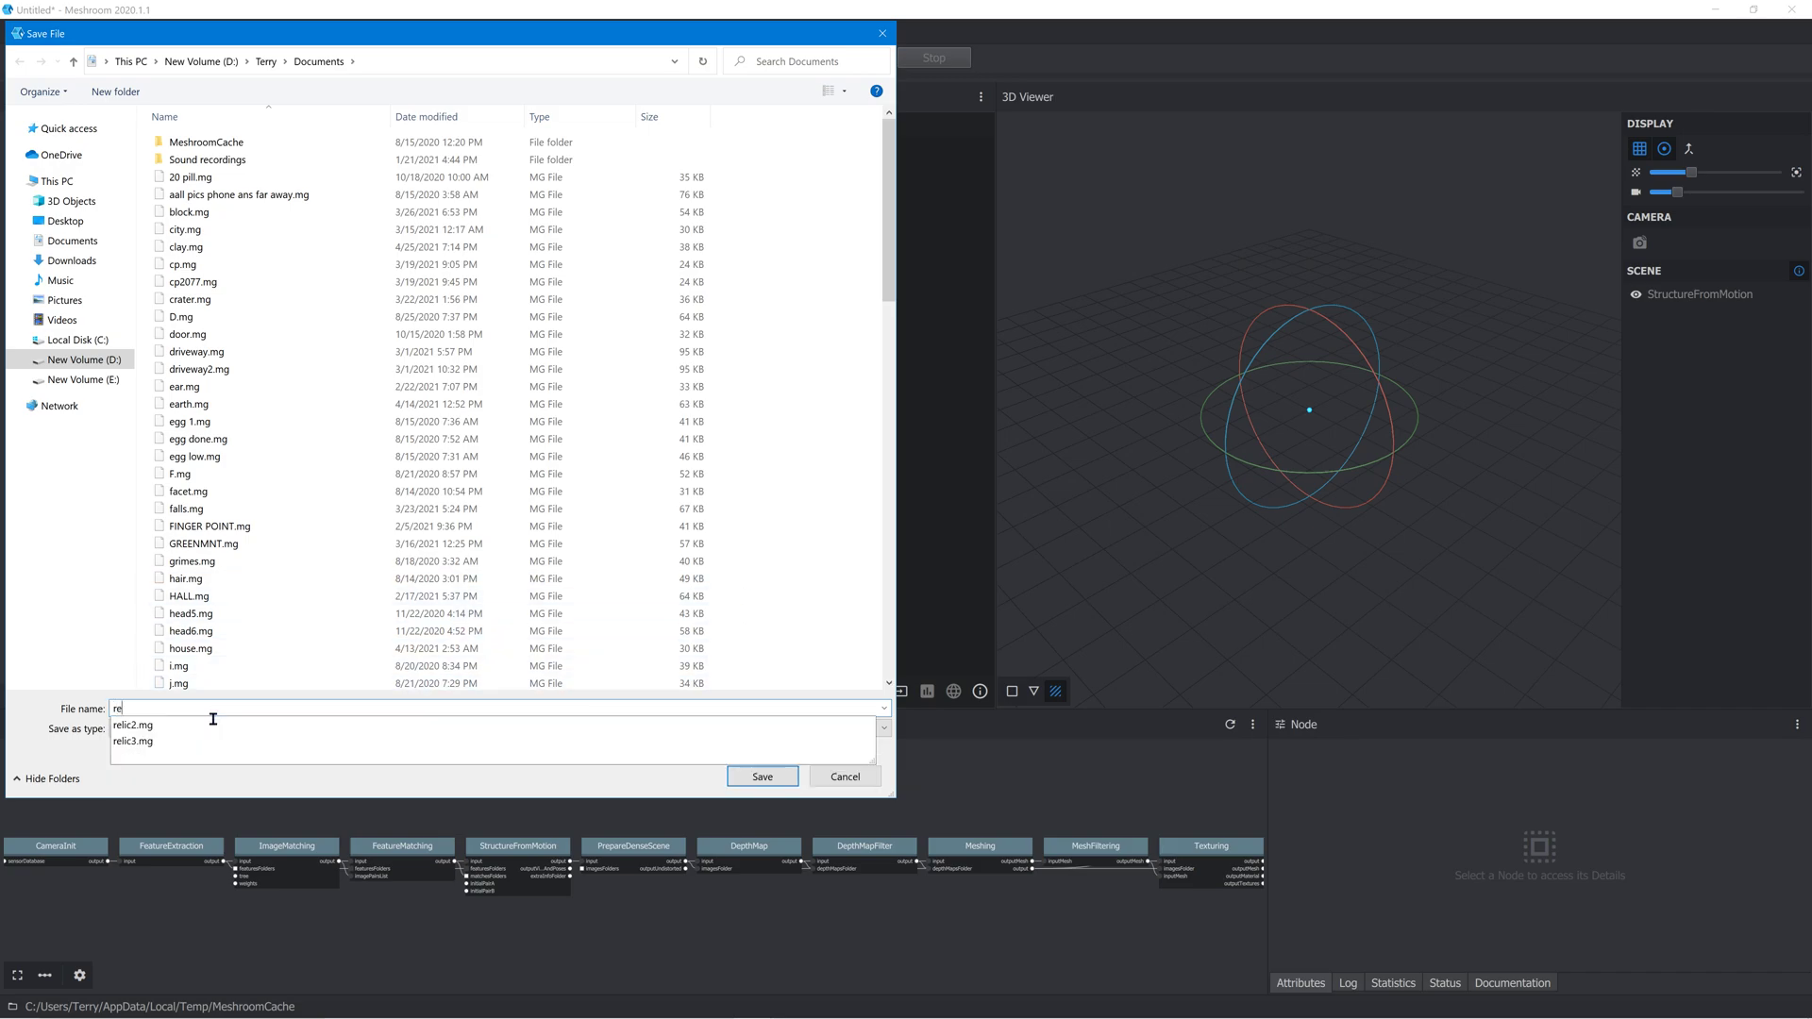
text(lic3)
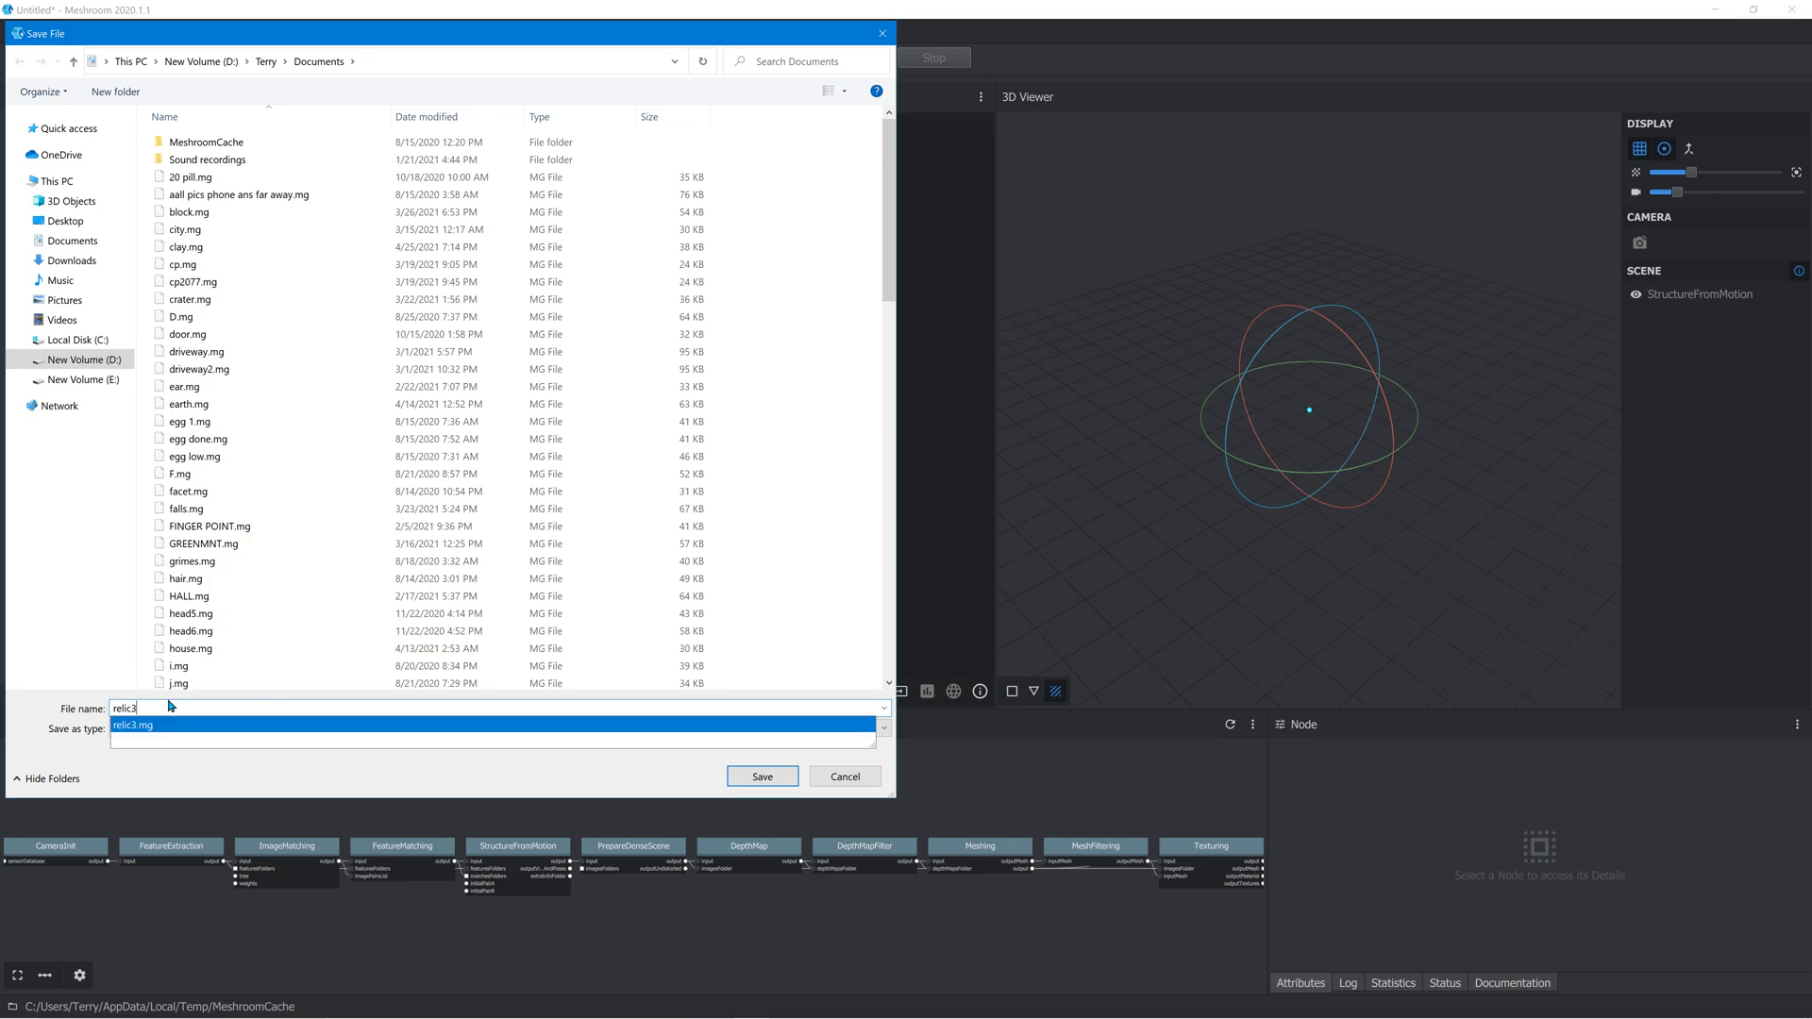
click(764, 777)
click(937, 526)
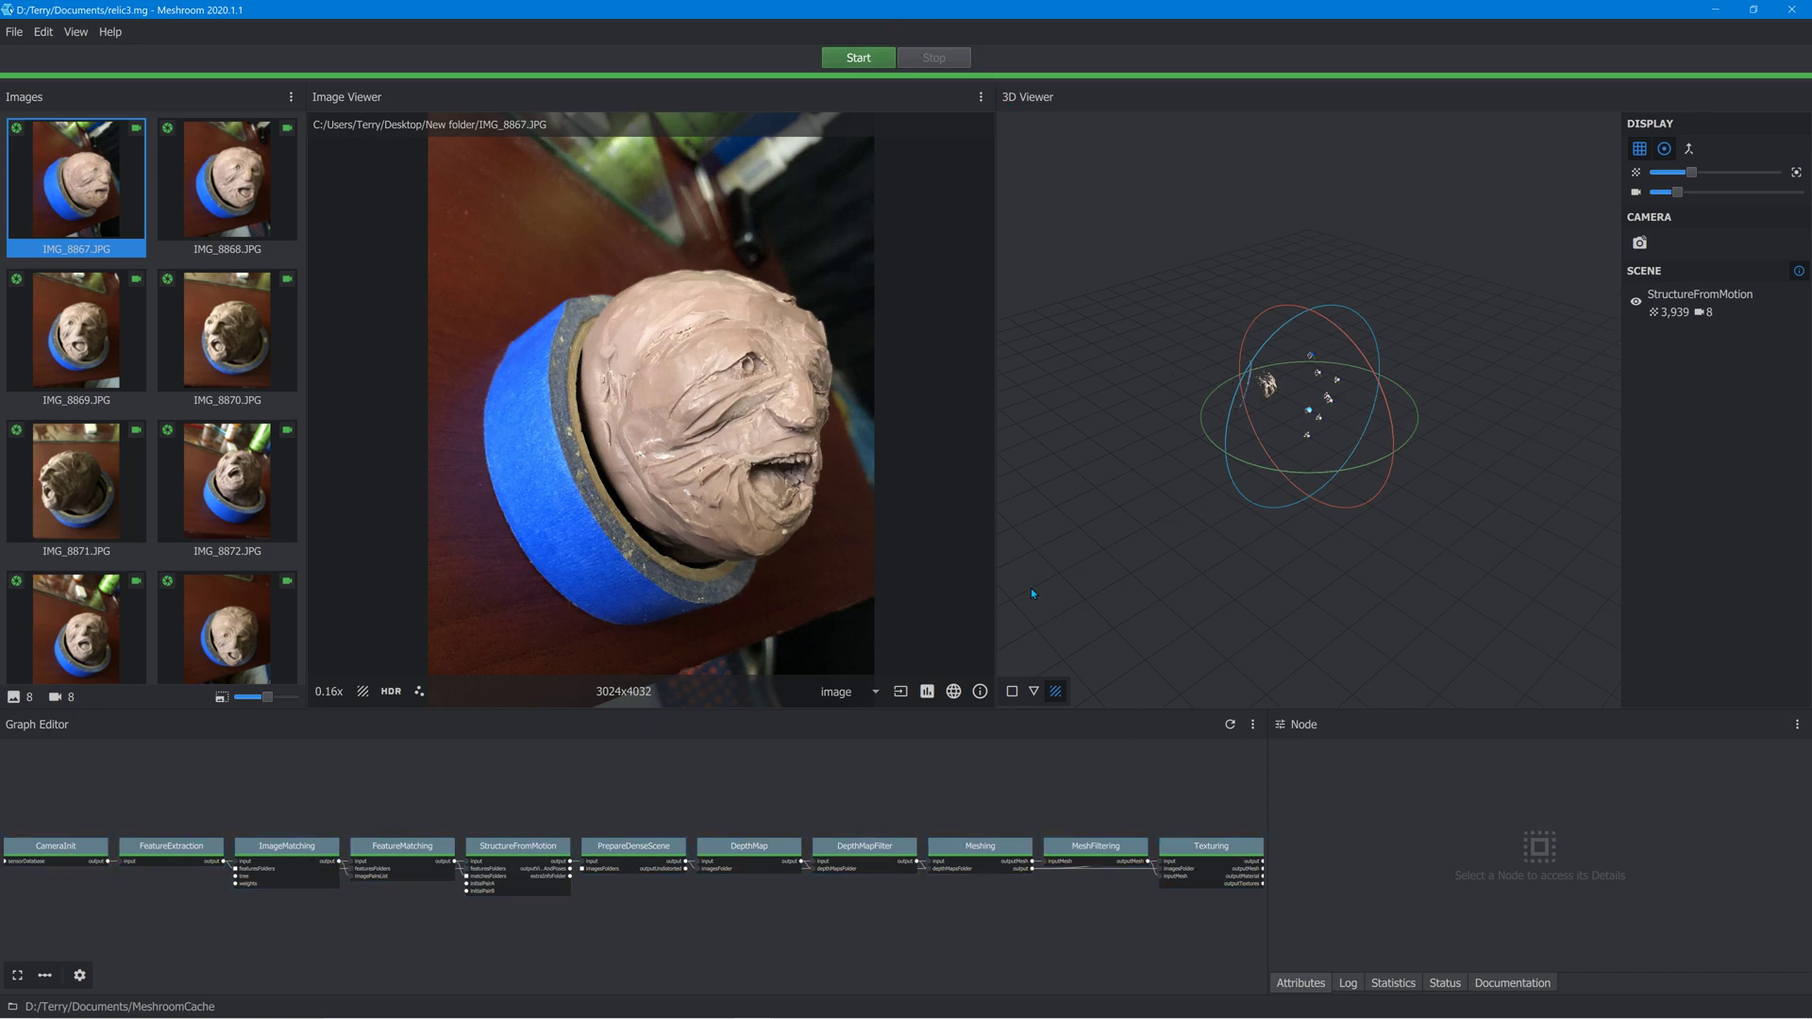
Widen the 3D viewer over the image viewer and hide its grid and rotation gizmo.
drag(1005, 560, 648, 566)
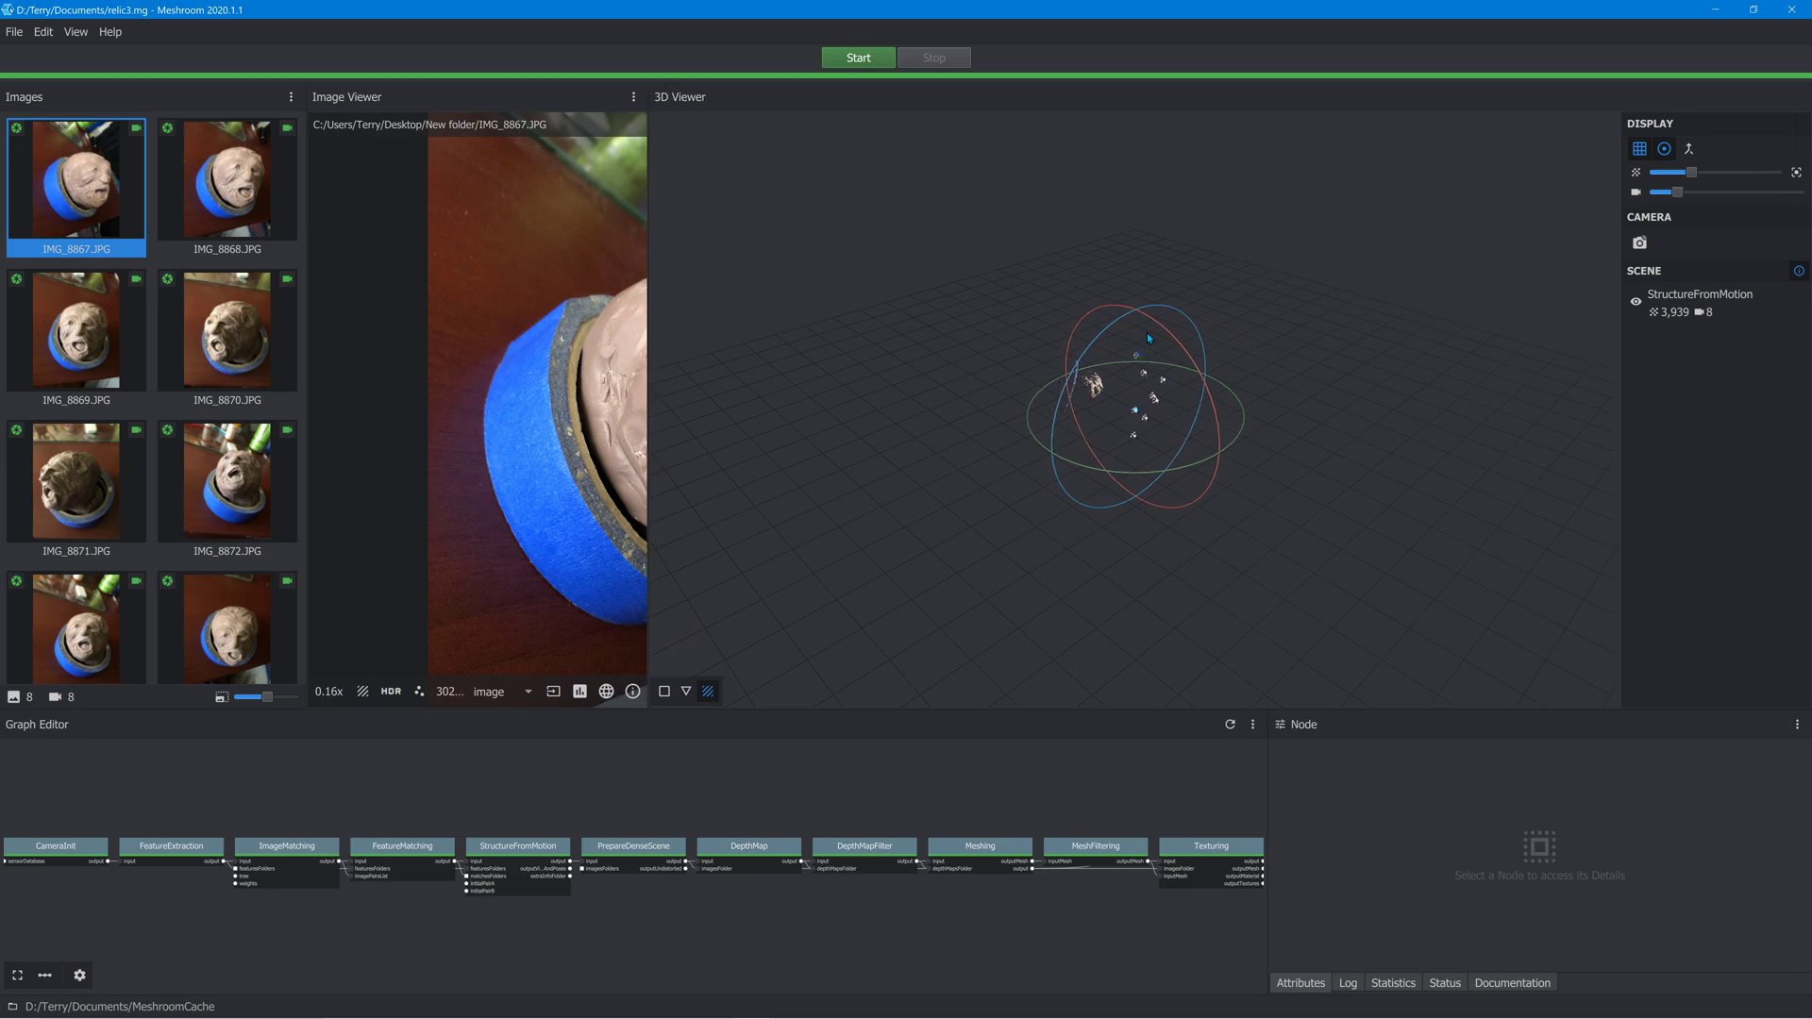
click(1640, 148)
click(1665, 149)
Examine the point cloud with its camera positions and reduce the camera display scale to its minimum.
scroll(1226, 294, up, 5)
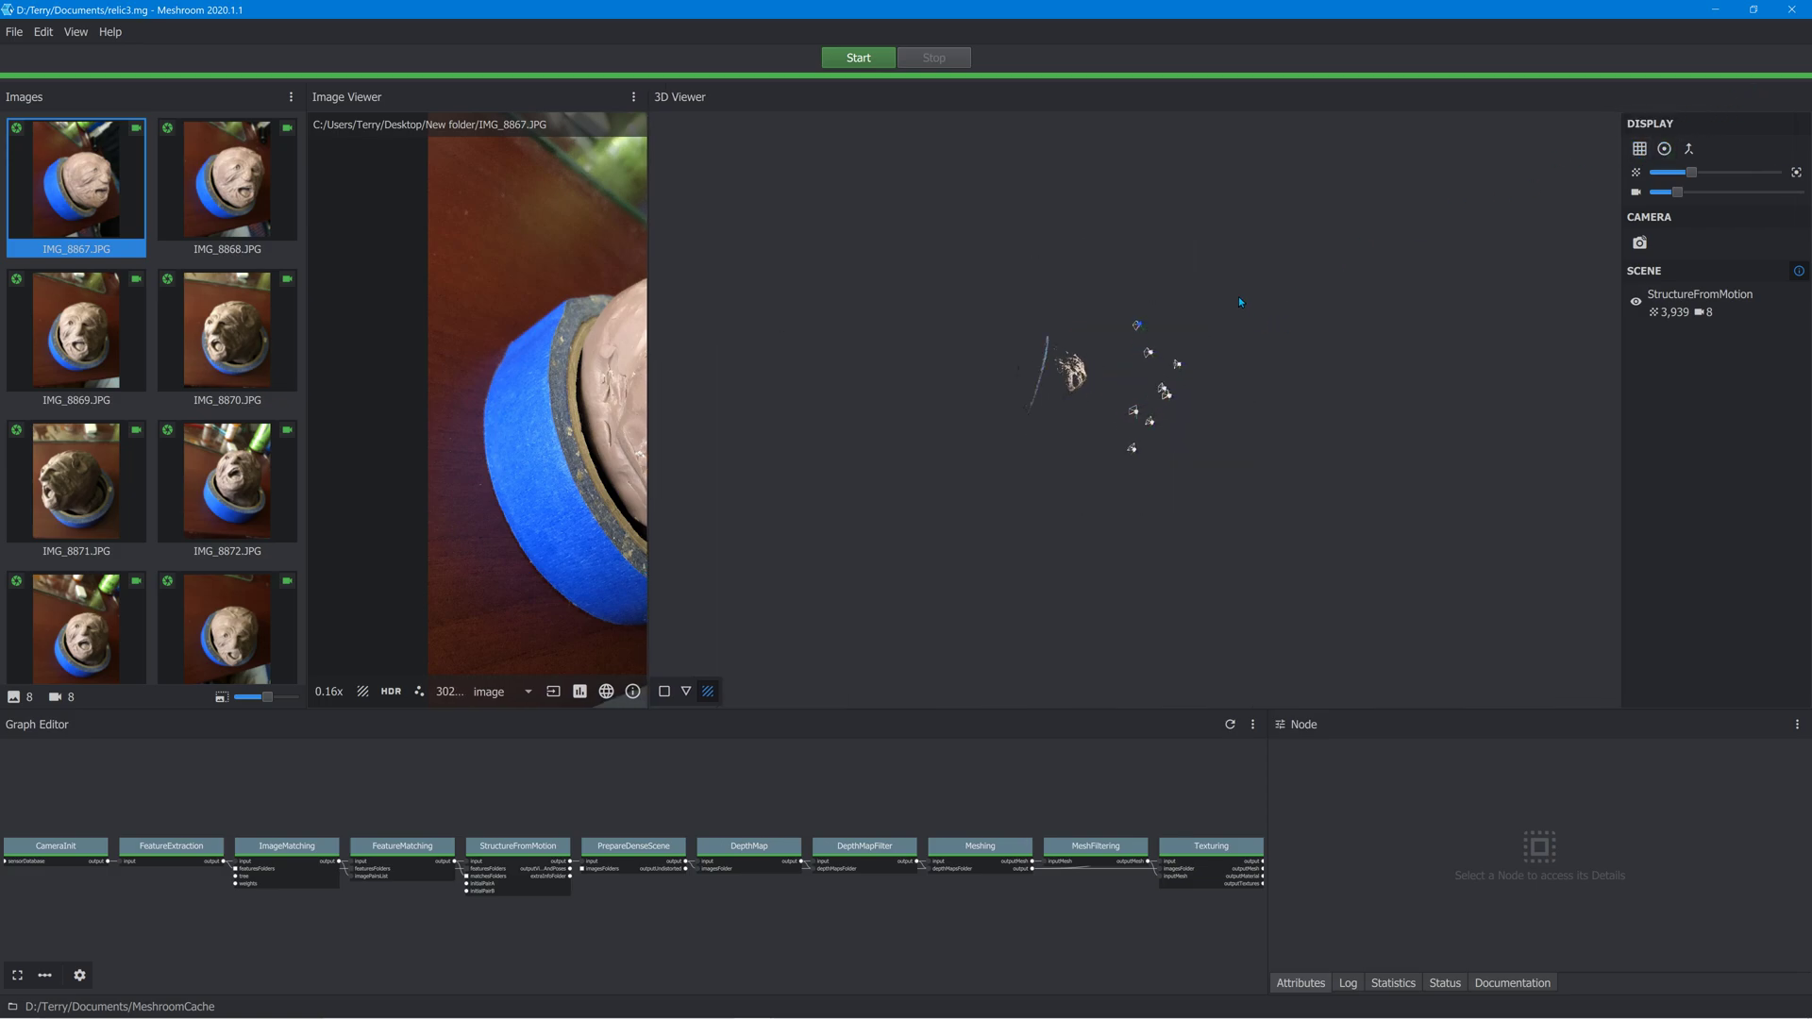
drag(1167, 270, 1405, 292)
drag(1569, 208, 1452, 127)
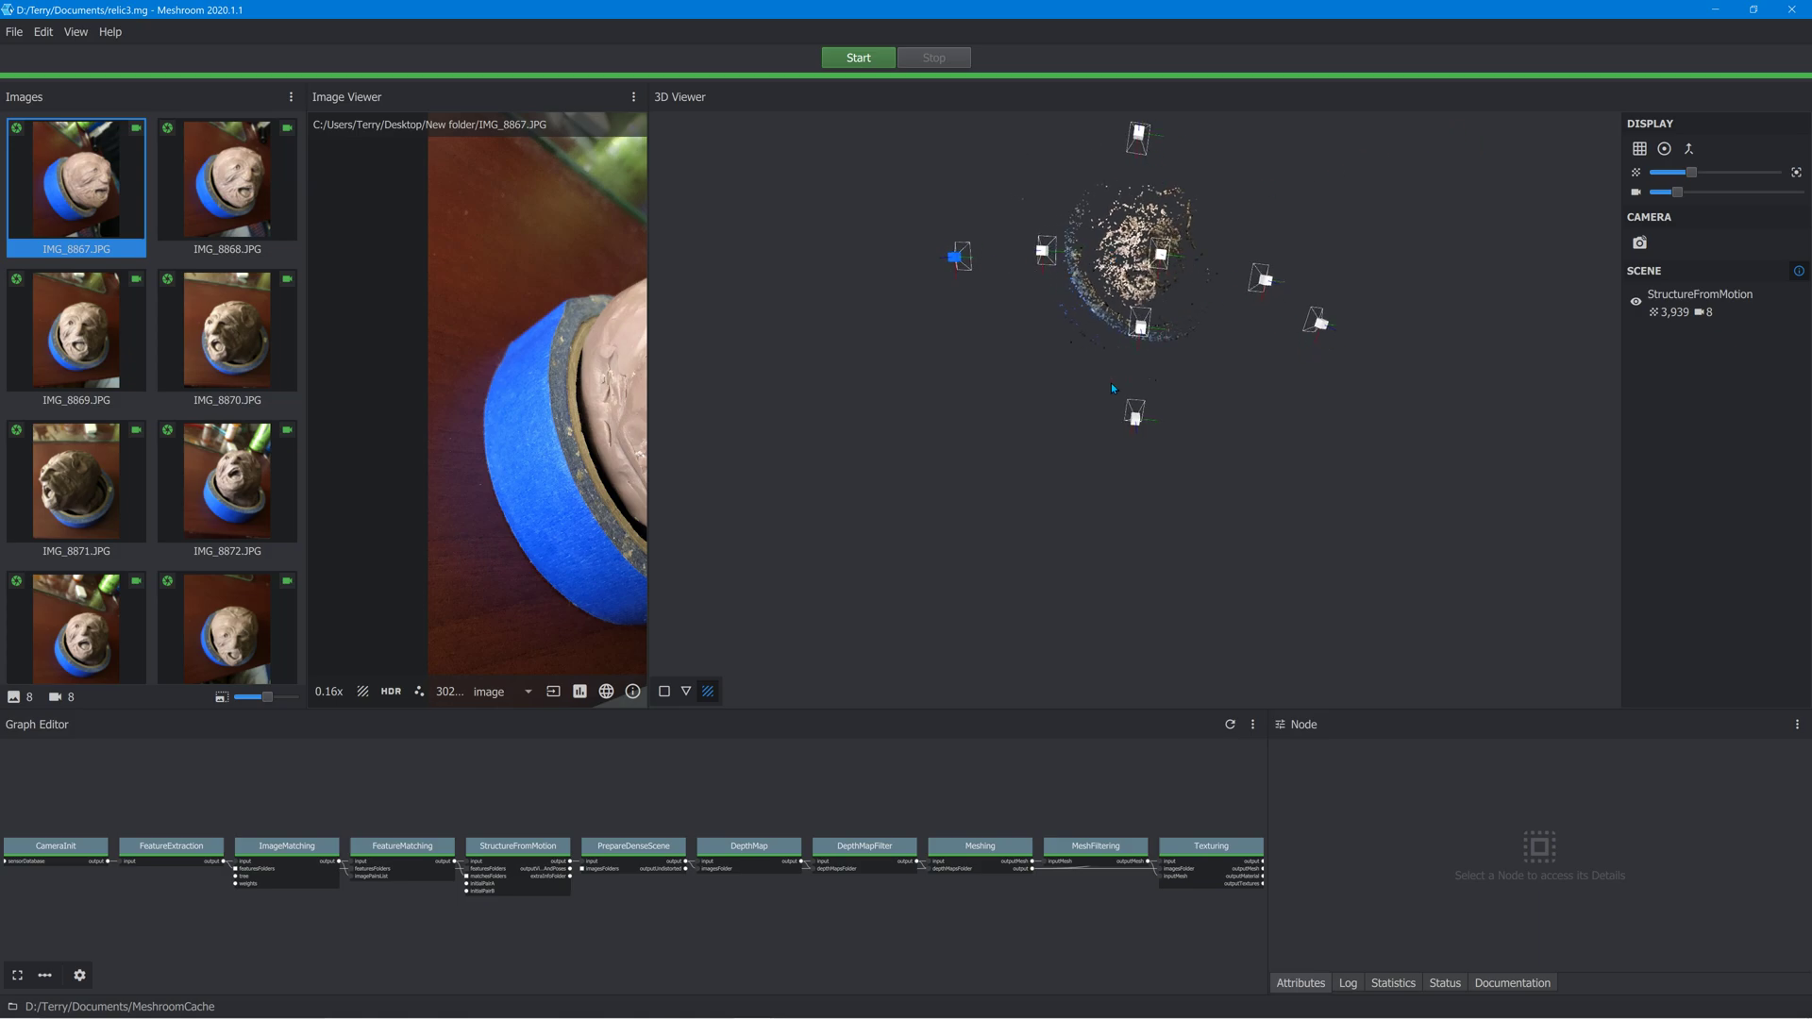
mouse_move(1217, 253)
mouse_down()
mouse_move(1225, 234)
mouse_move(1224, 300)
mouse_move(1220, 261)
mouse_up()
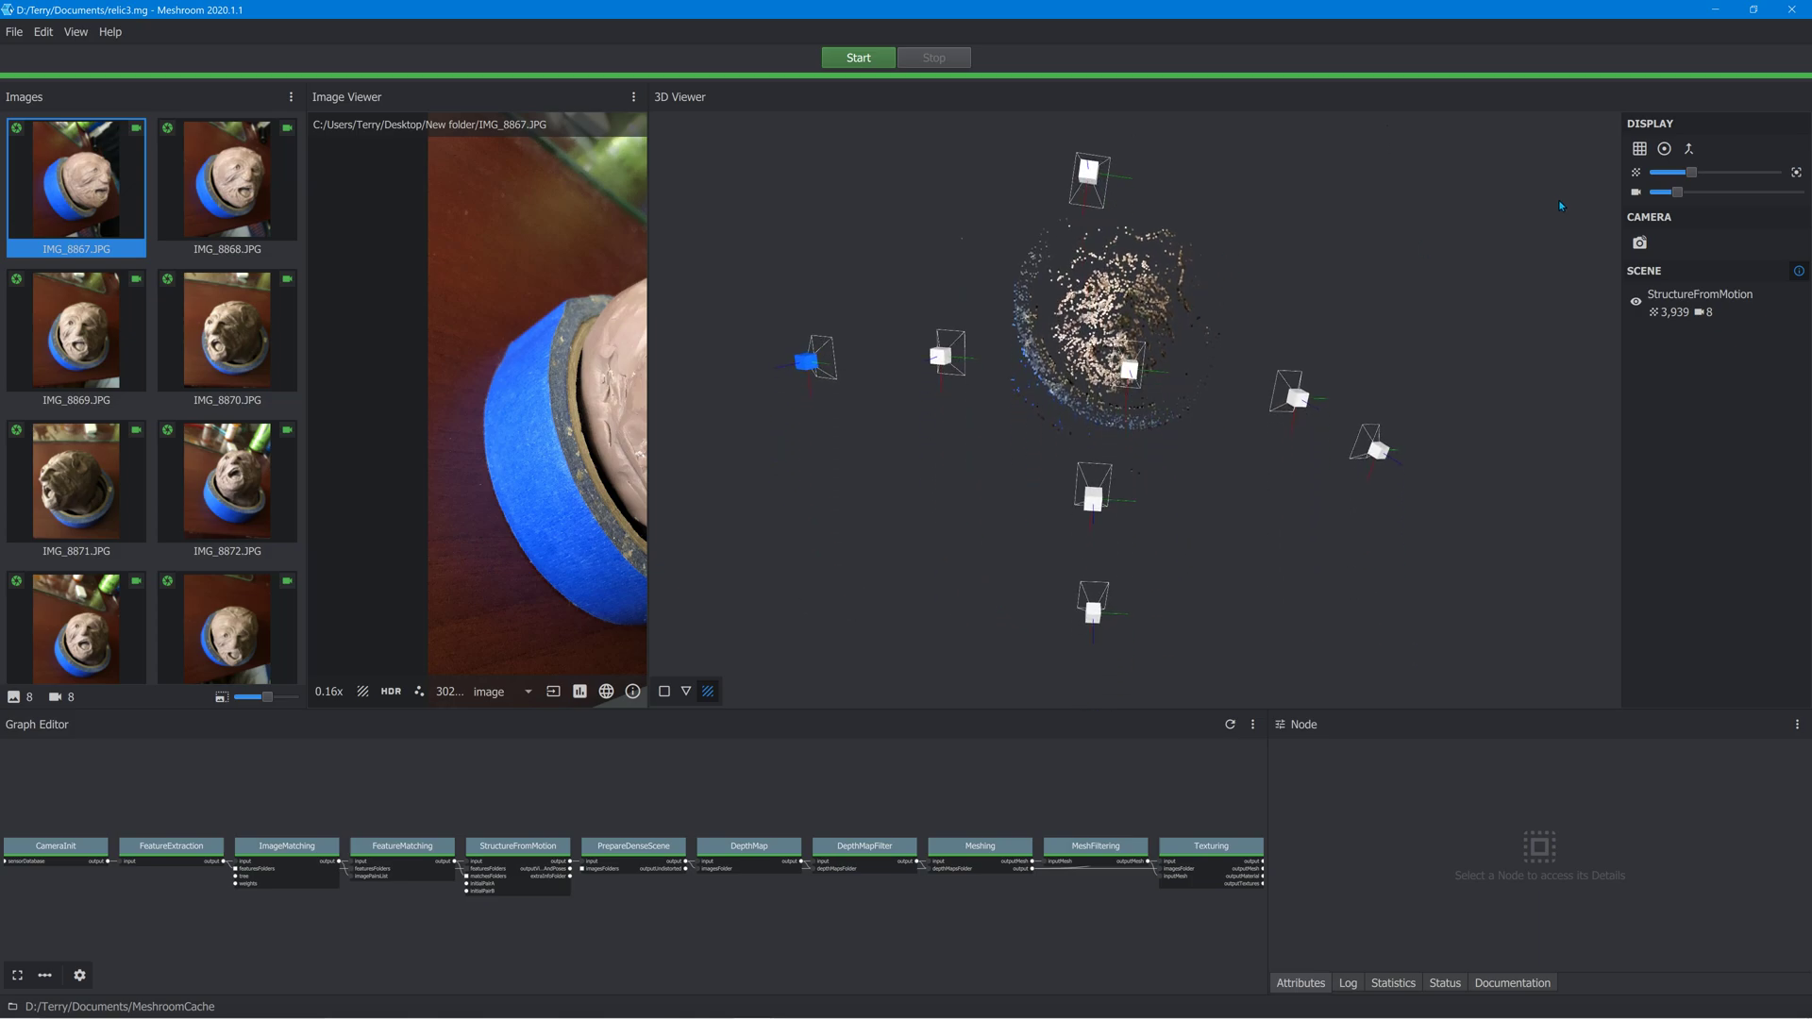
drag(1675, 192, 1590, 220)
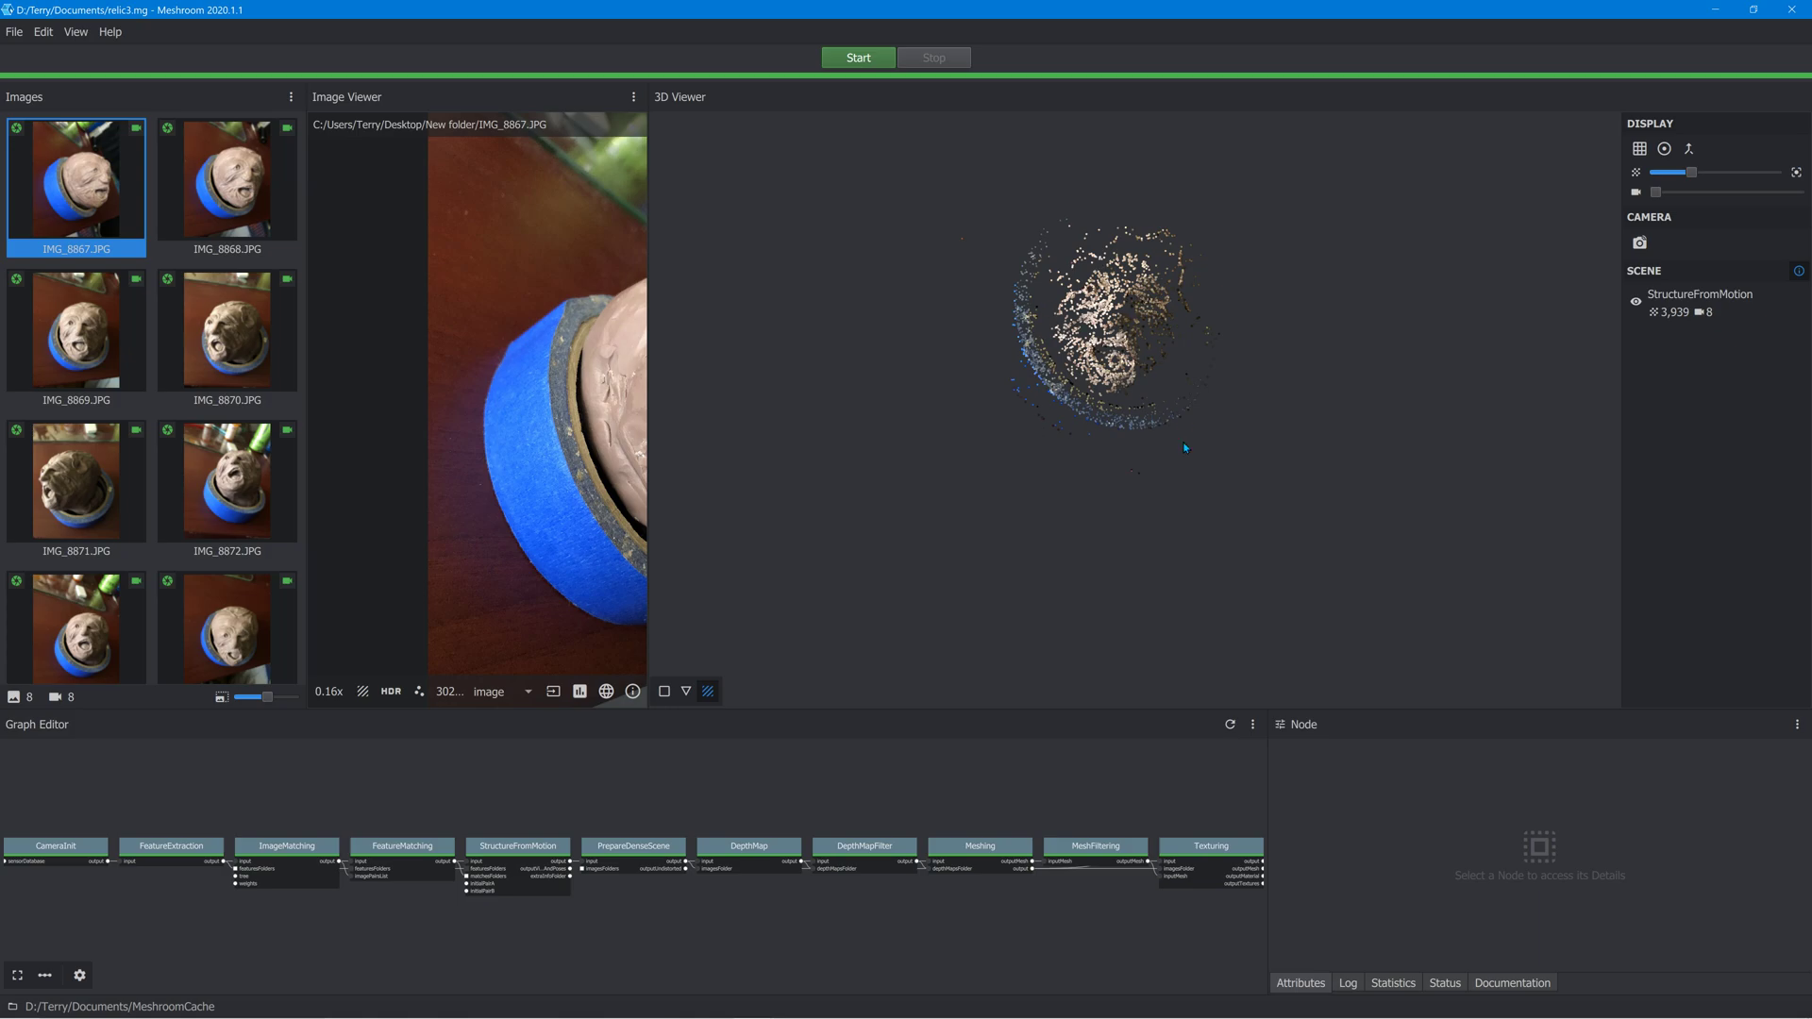
Load the Texturing node's mesh into the 3D viewer and hide the StructureFromMotion point cloud.
double_click(1212, 852)
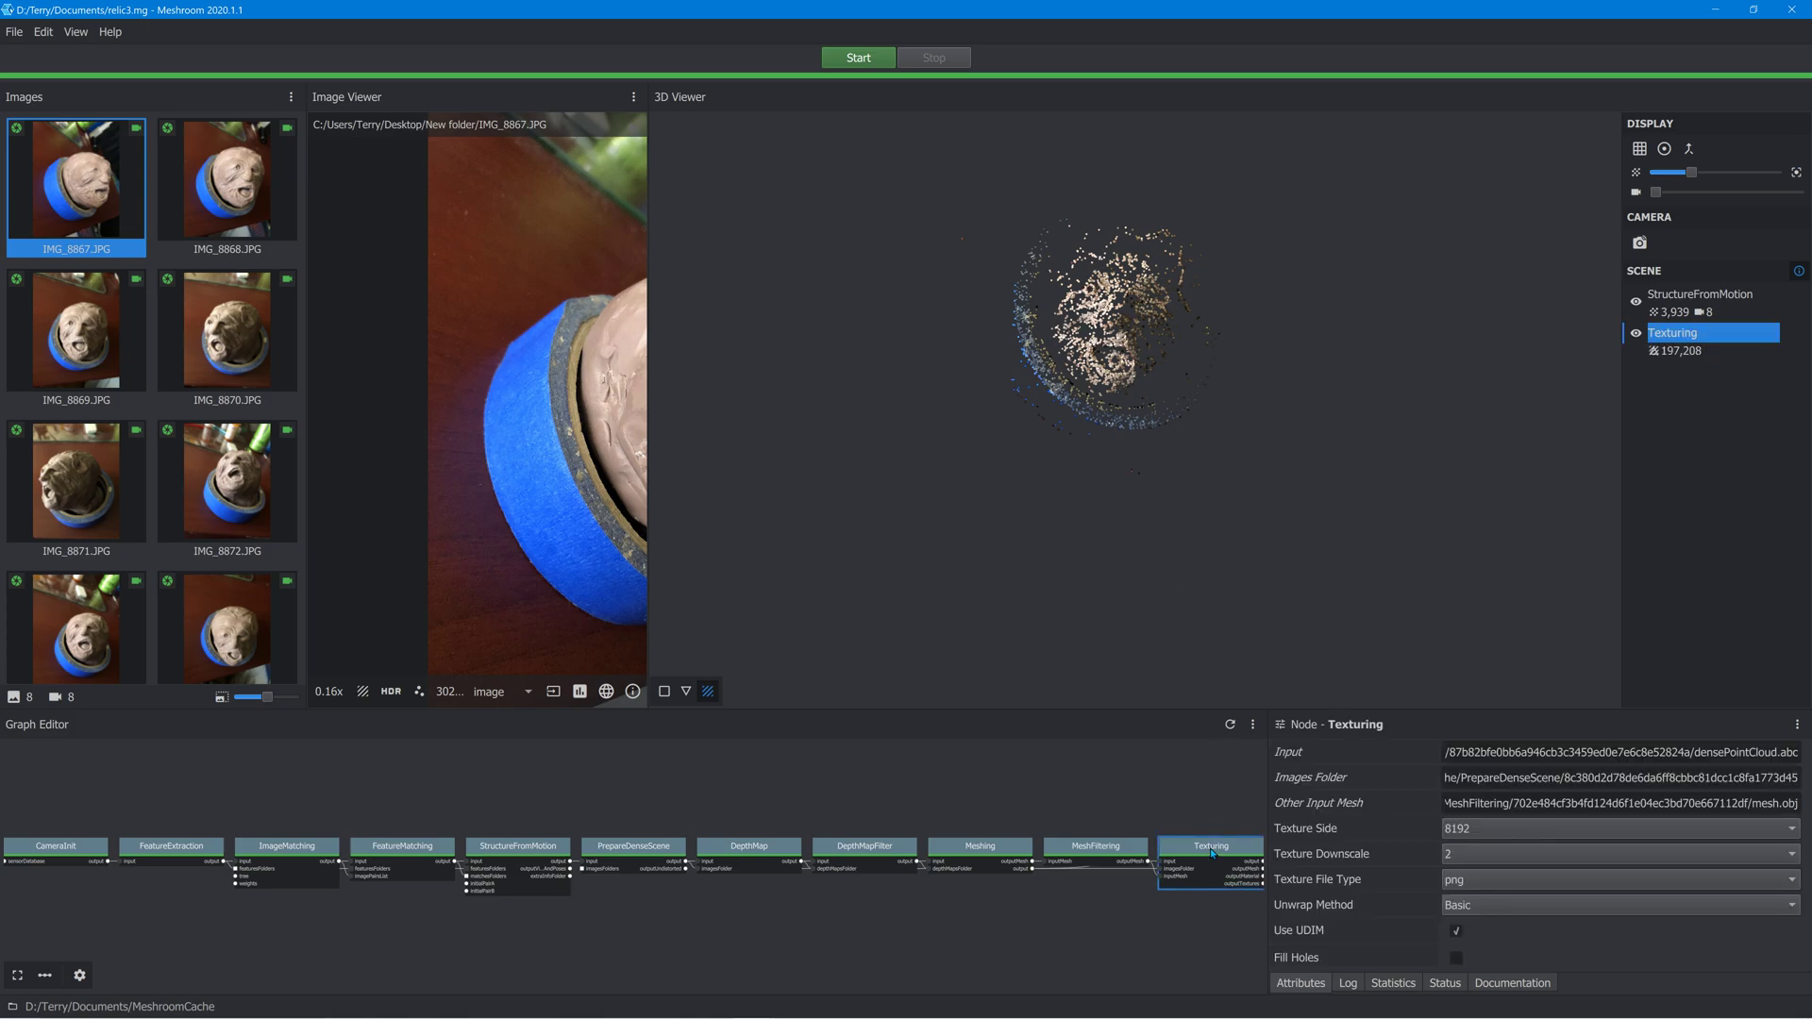
click(1636, 304)
scroll(1226, 300, up, 5)
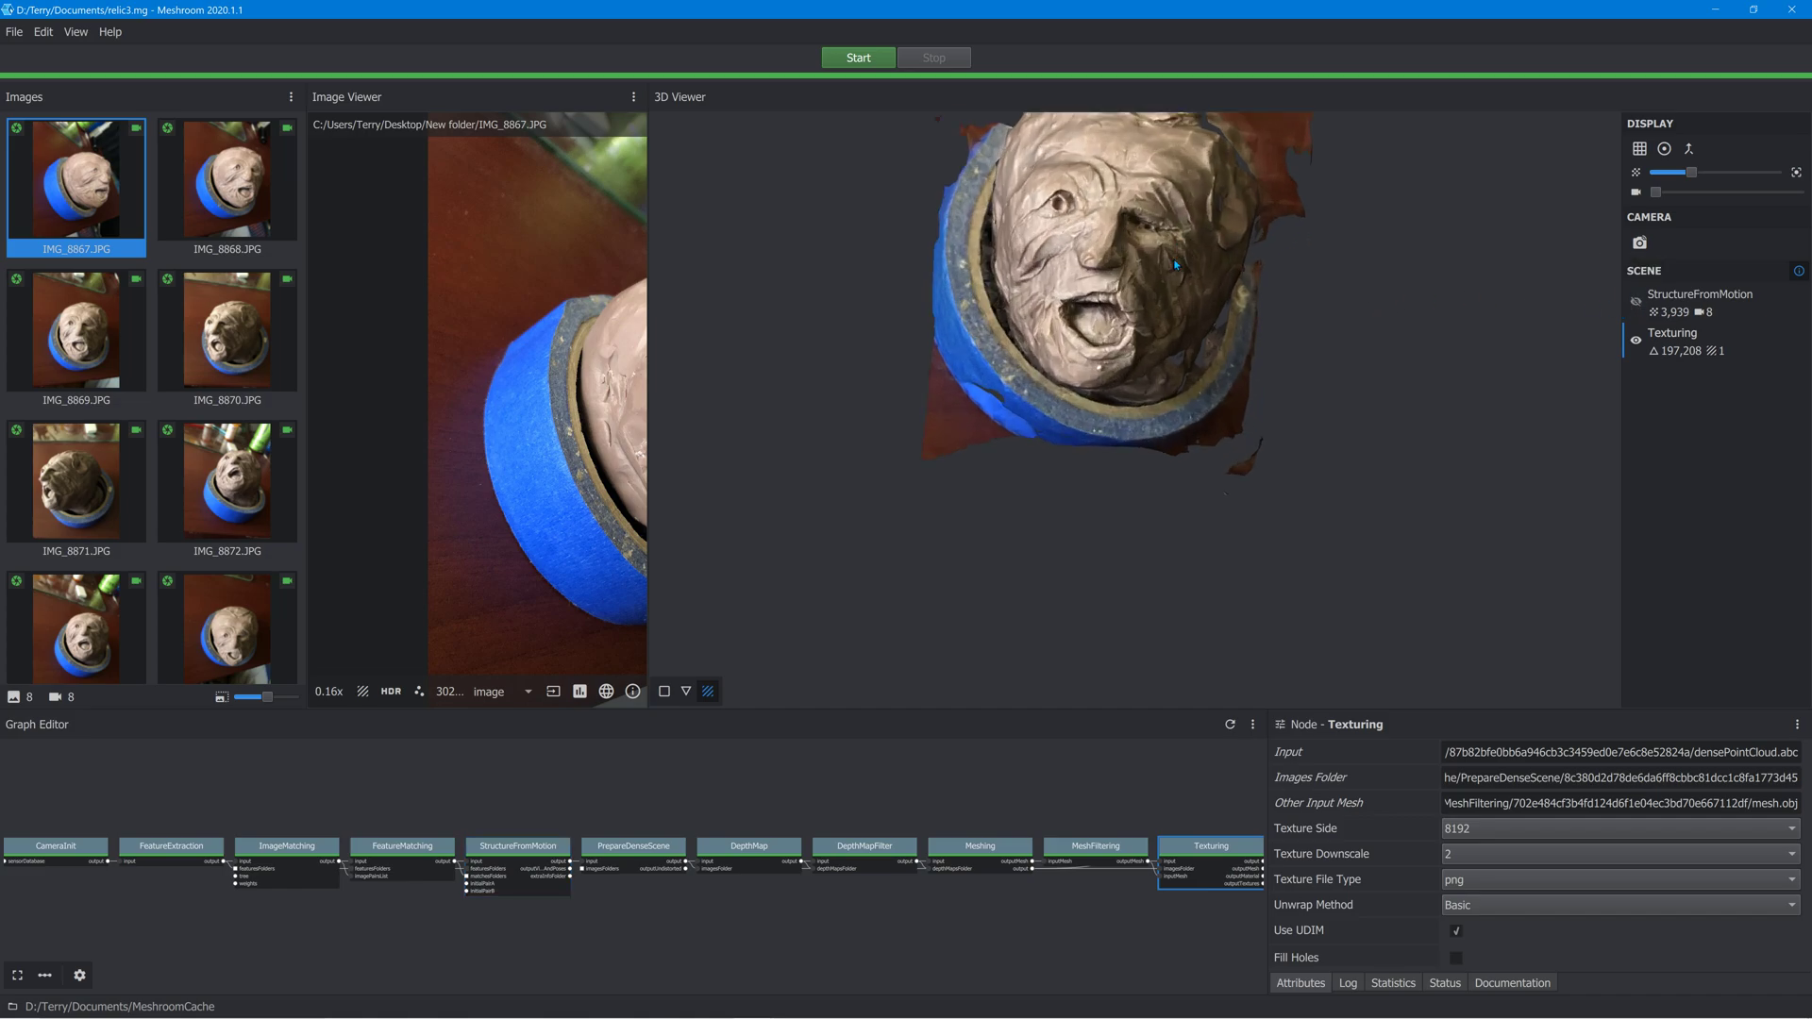
drag(1115, 292, 1095, 506)
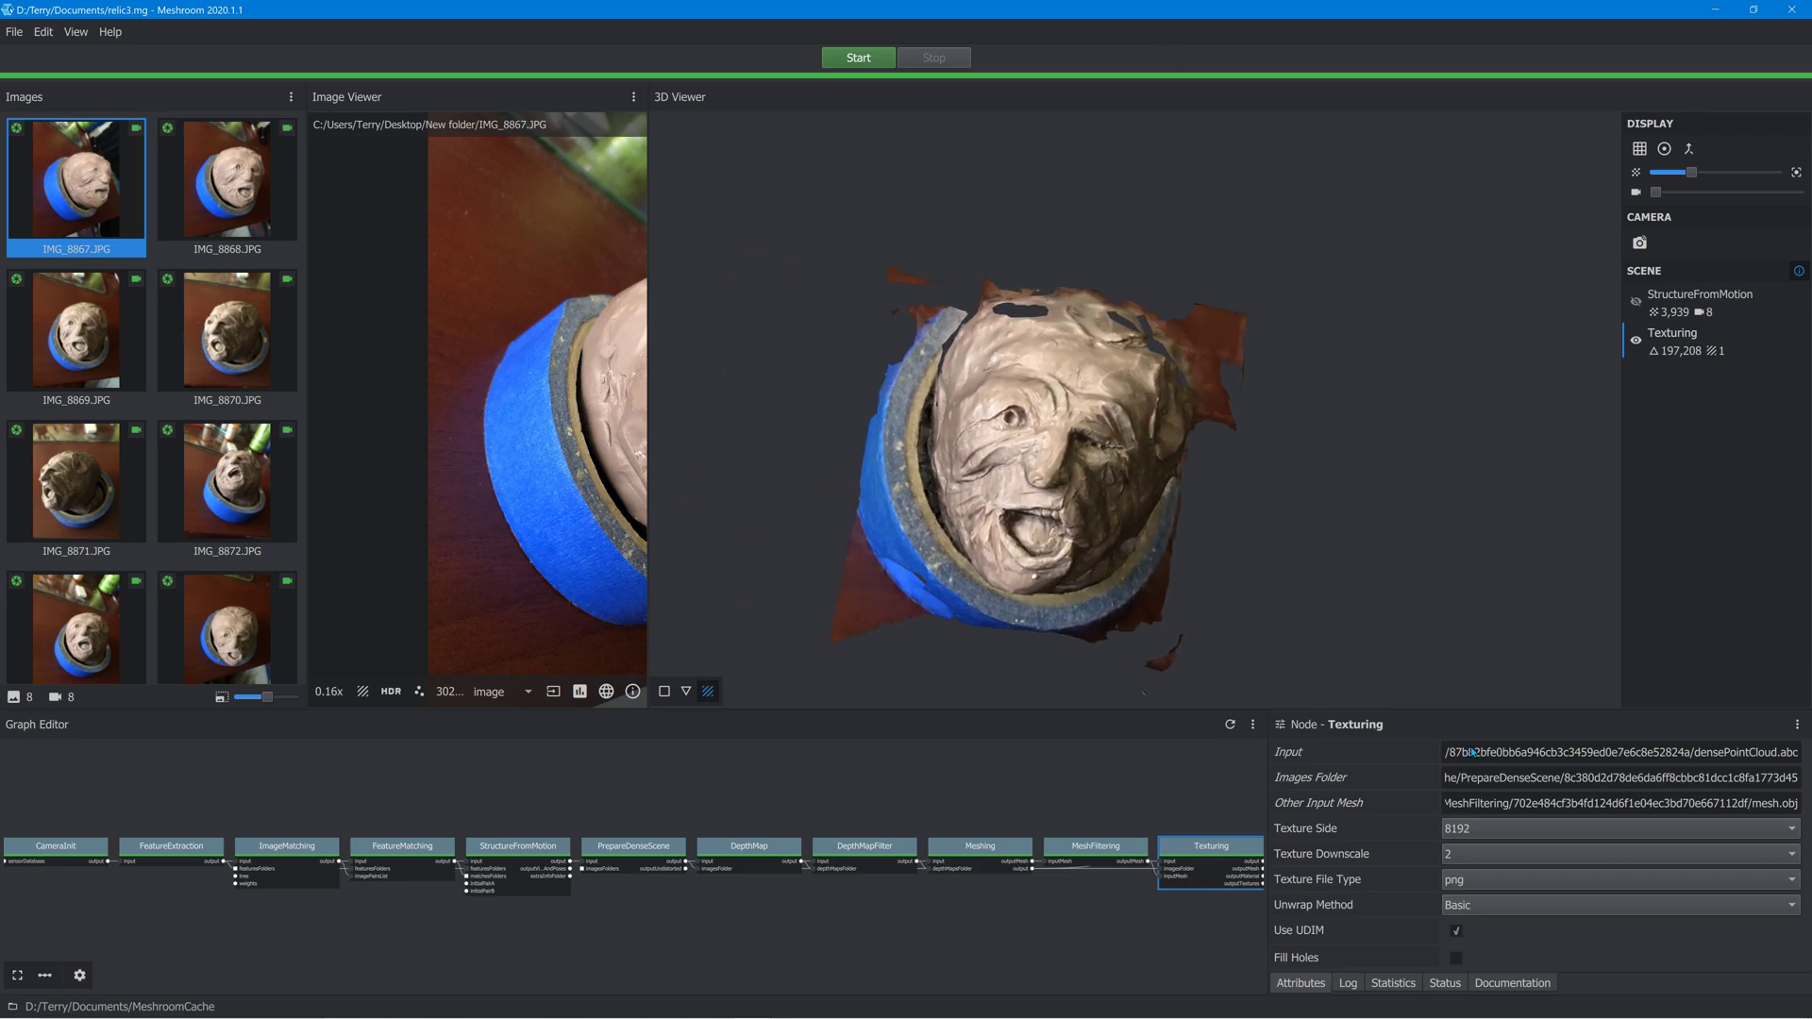
Copy the folder path from the Texturing node's Output Mesh attribute and open that folder in a maximized File Explorer window.
scroll(1476, 831, down, 10)
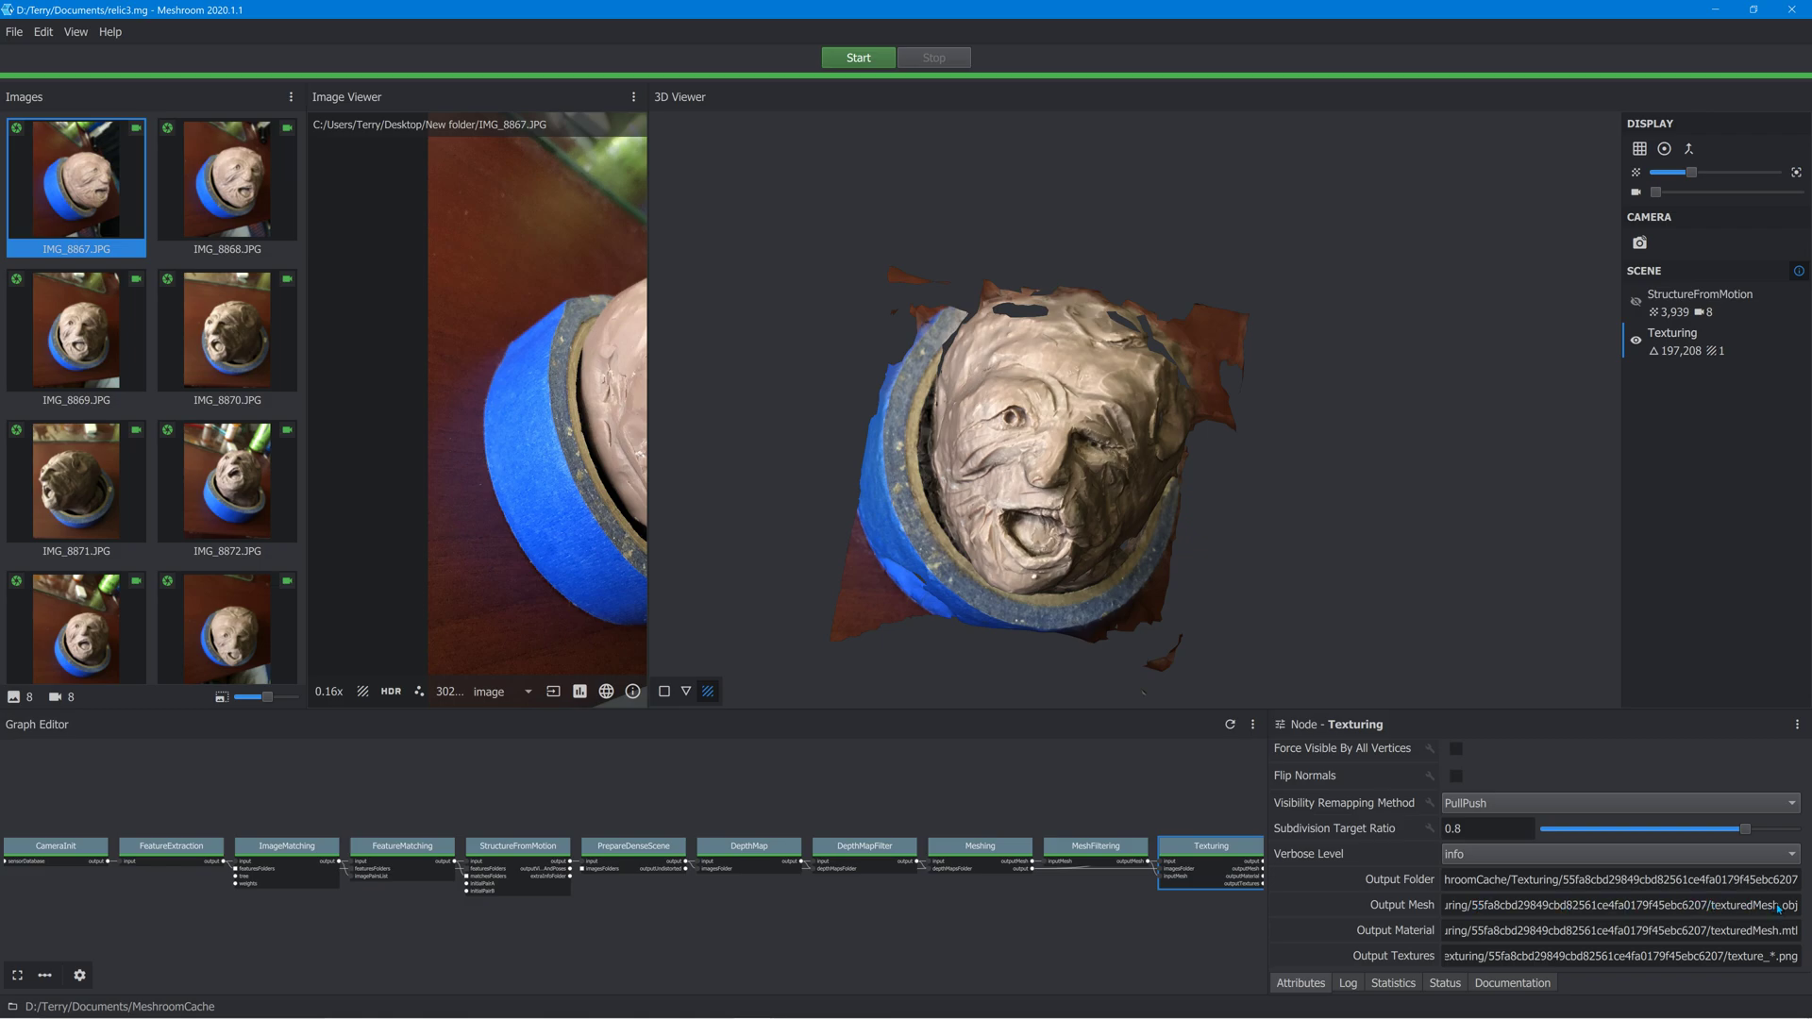
drag(1712, 907, 1201, 911)
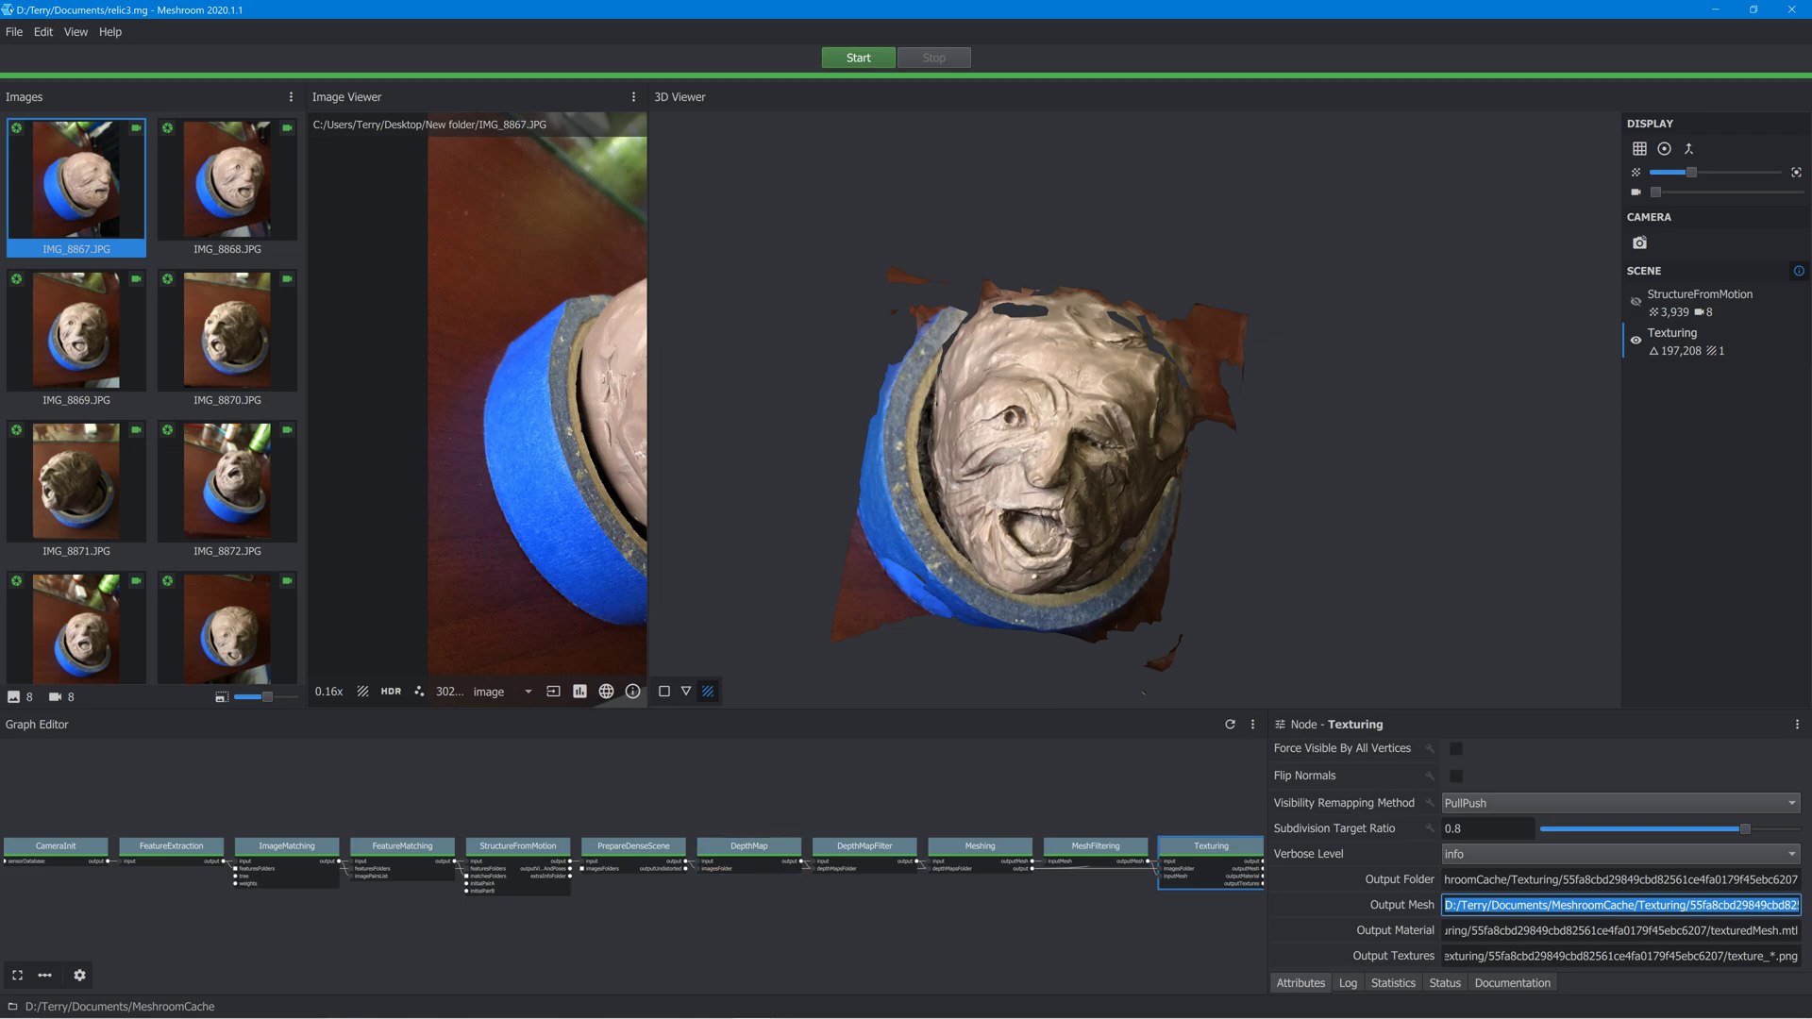
click(465, 1002)
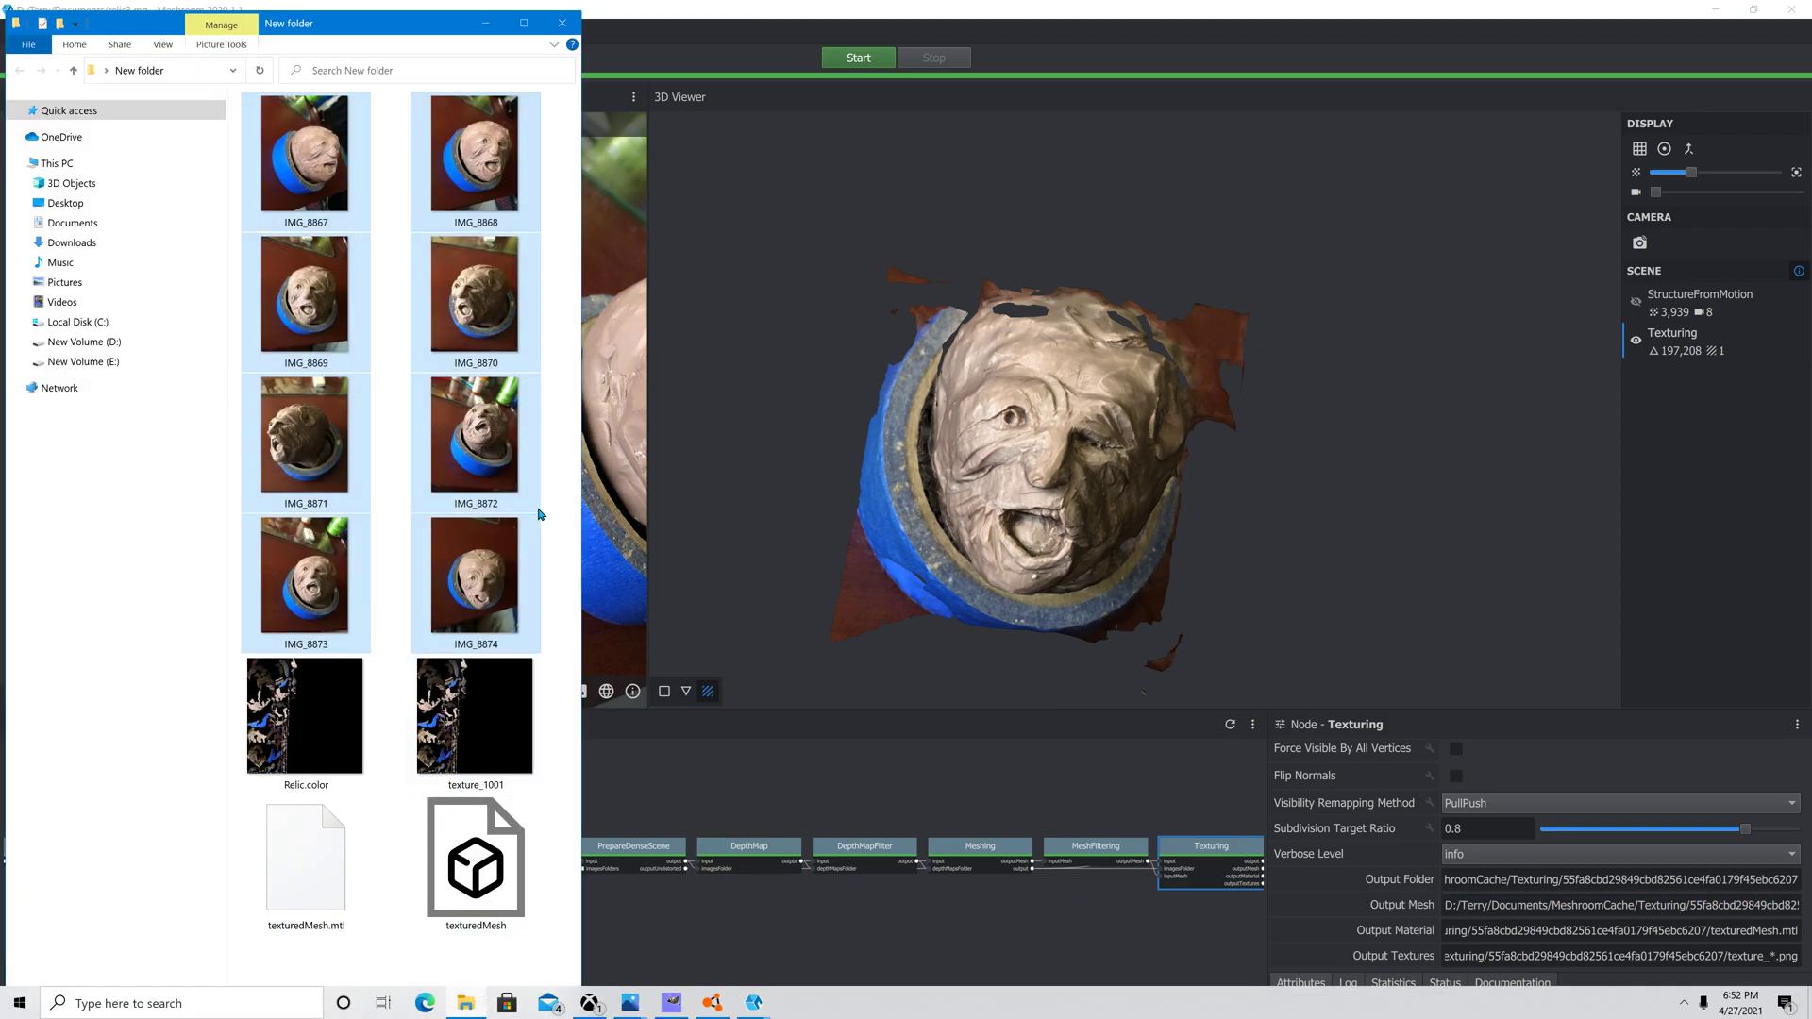
click(524, 23)
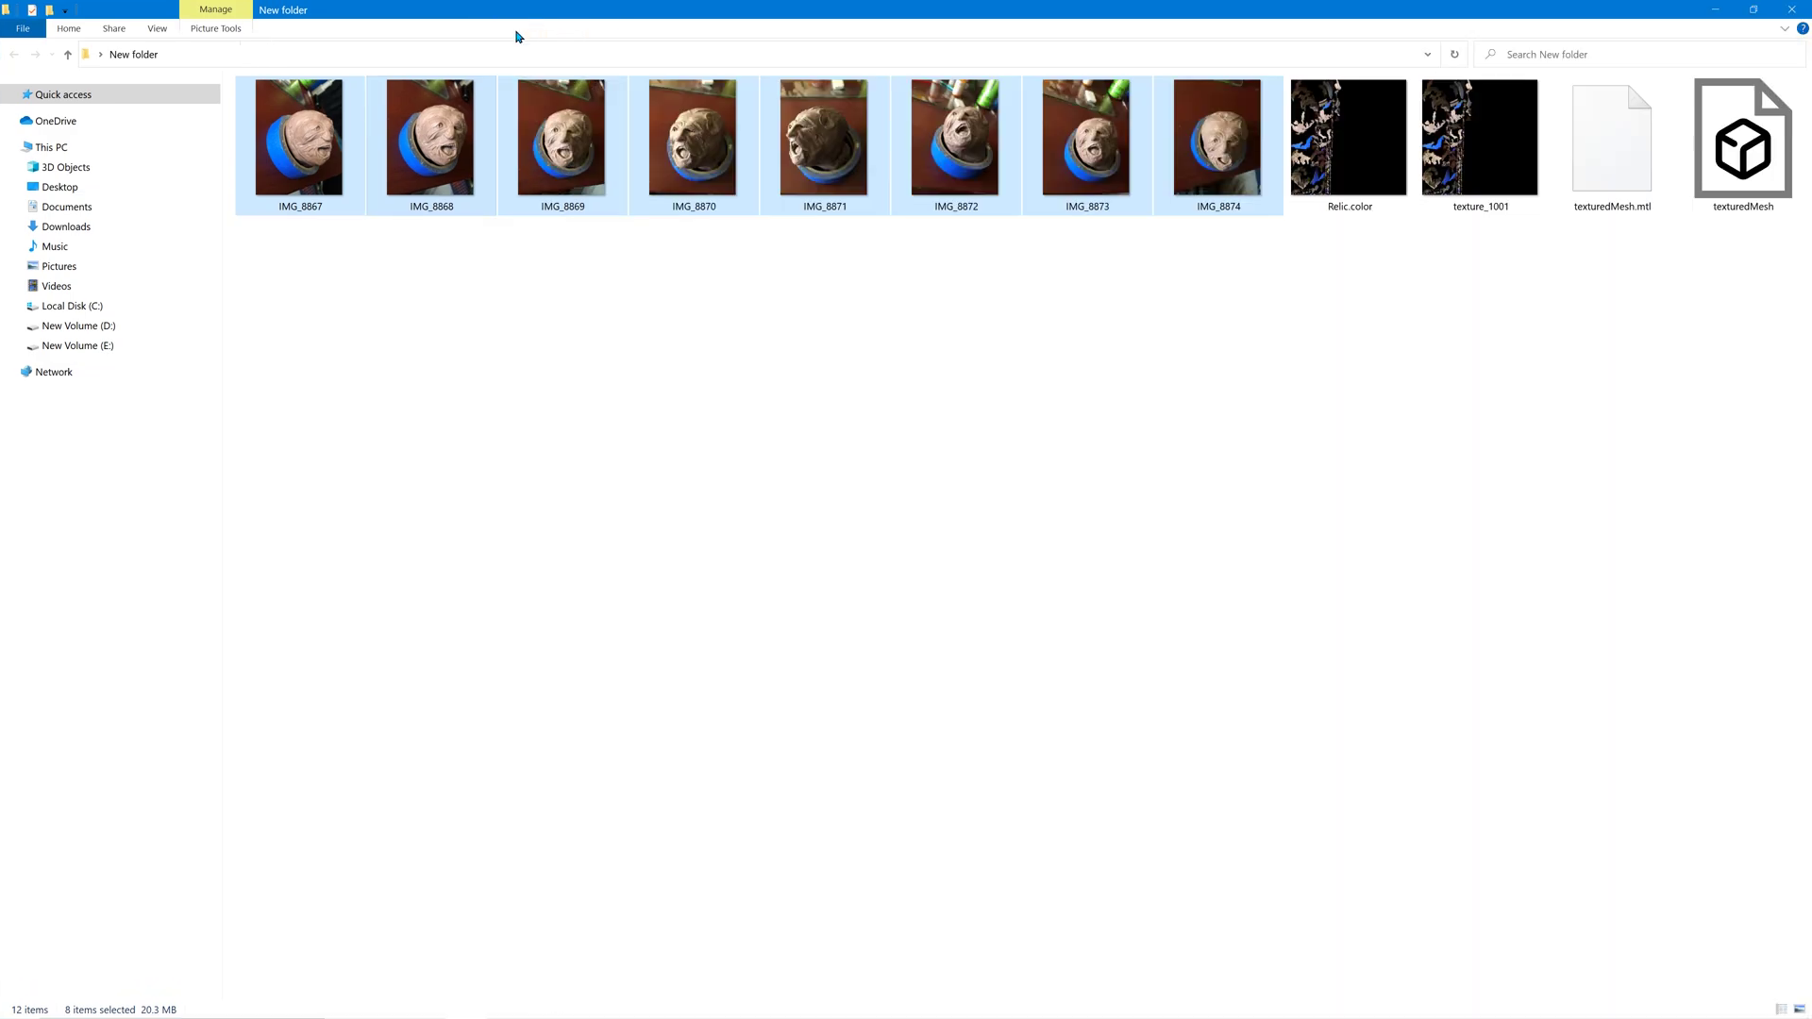
click(282, 55)
text(D:\Terry\Documents\MeshroomCache\Texturing\55fa8cbd29849cbd82561ce4fa0179f45ebc6207)
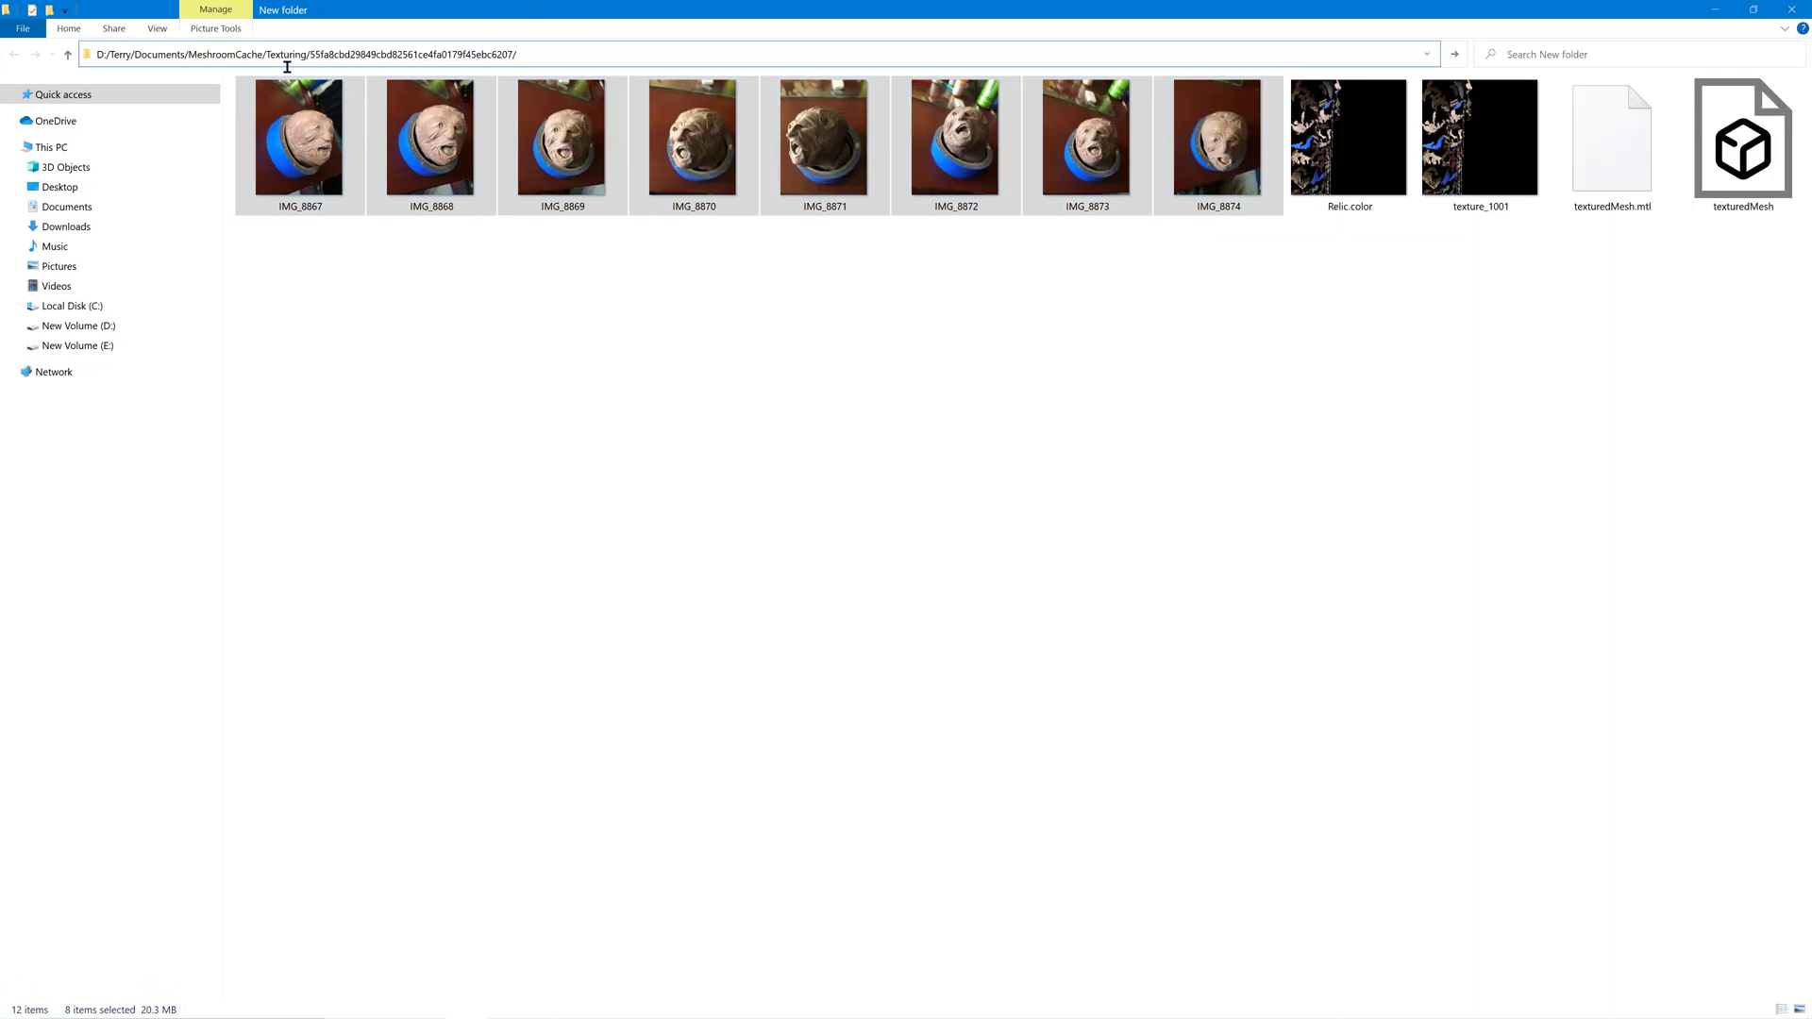
key(Return)
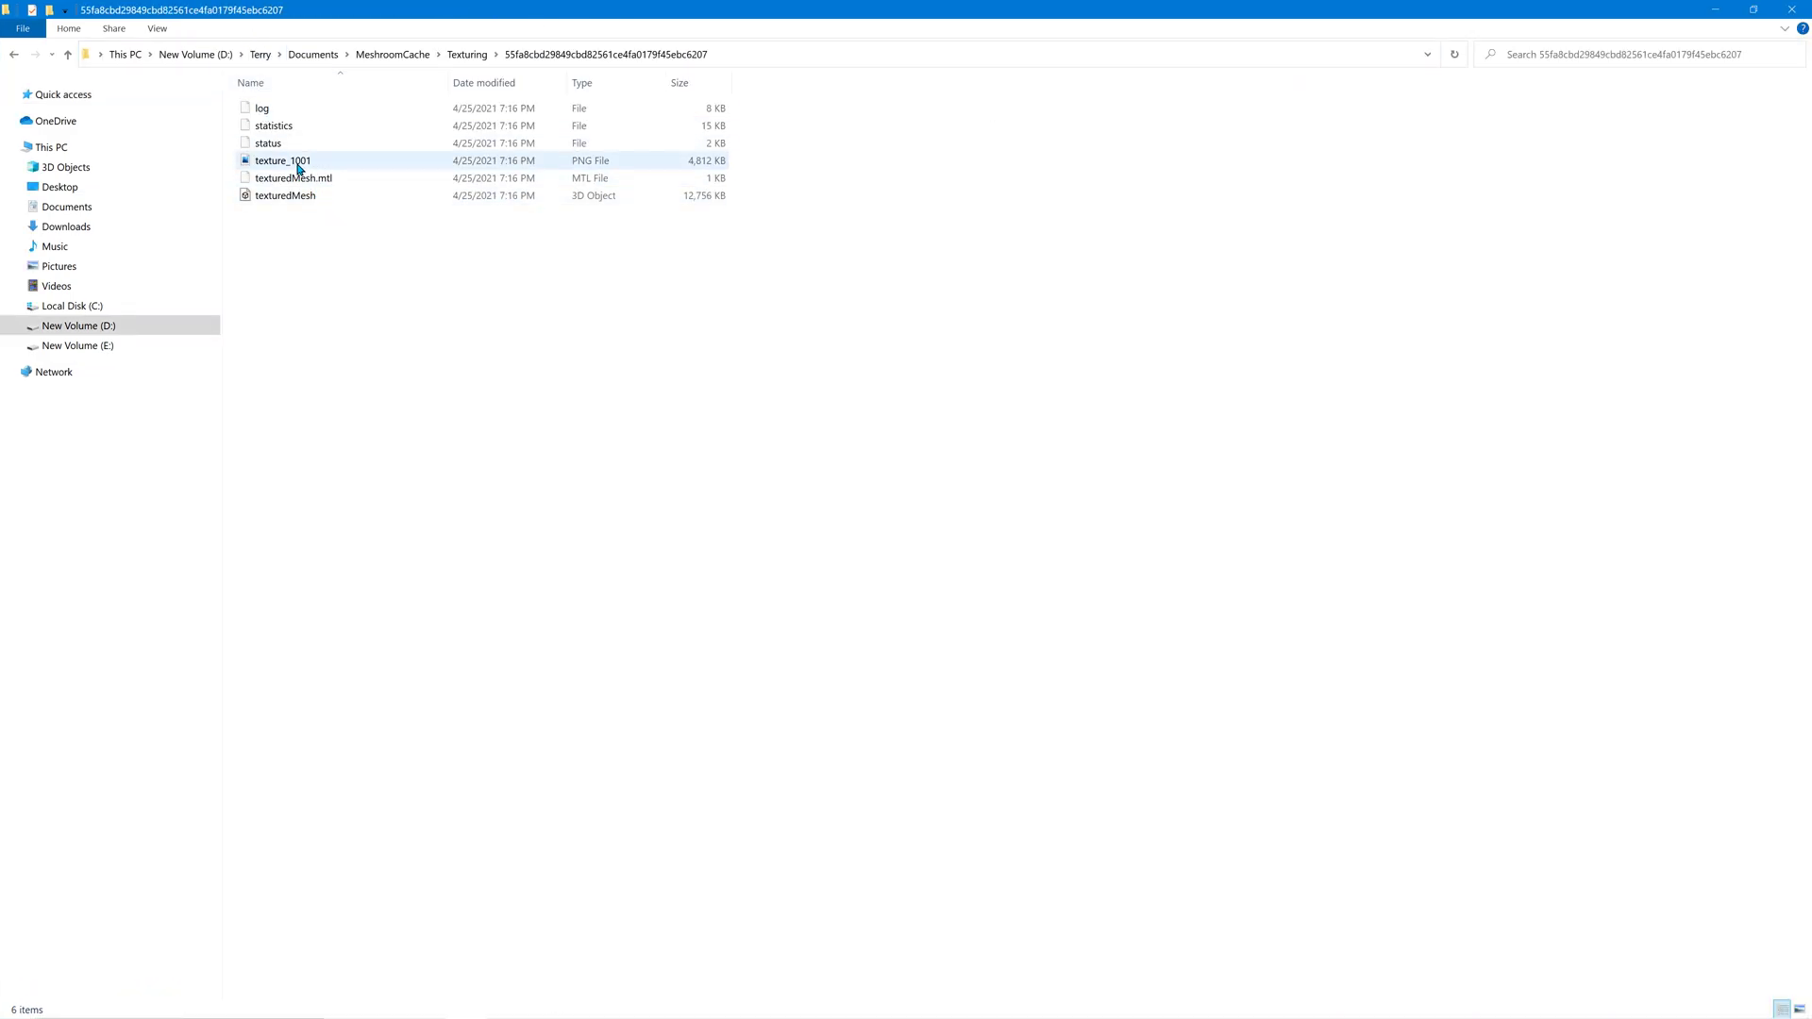
Enlarge the icons to examine the exported mesh, material and texture files, and close the folder window.
ctrl+scroll(408, 249, up, 3)
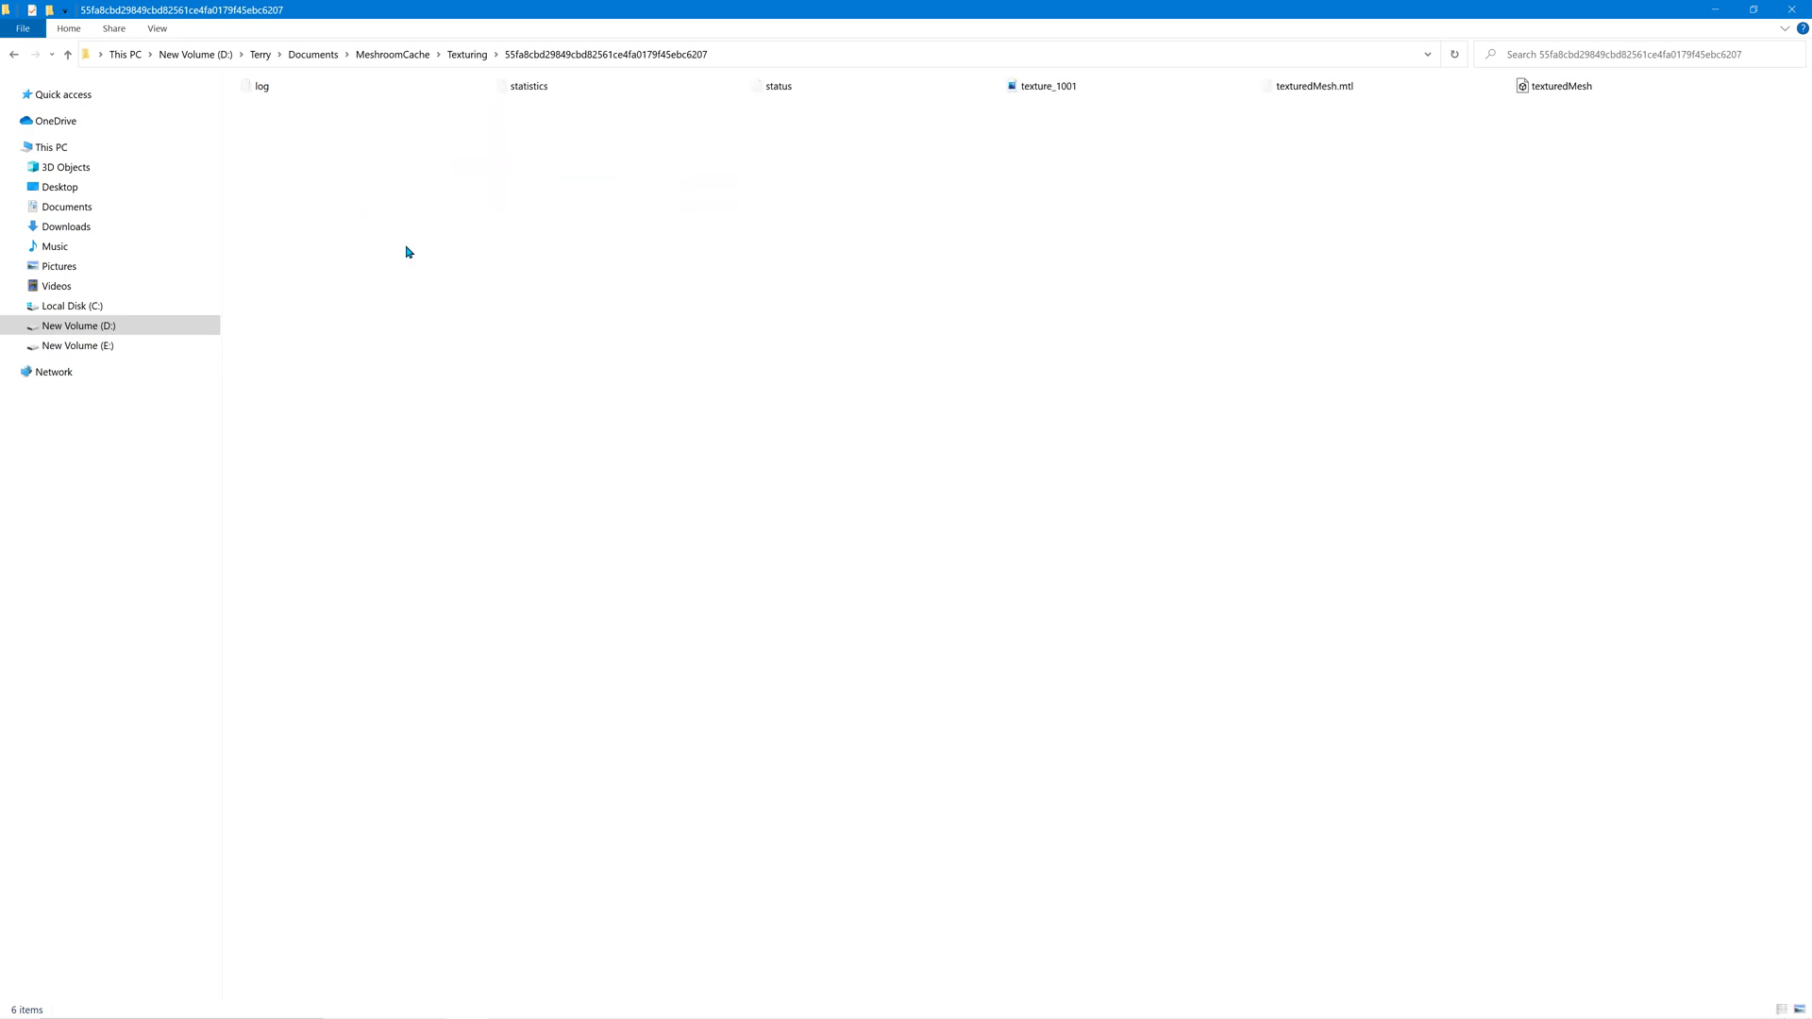
ctrl+scroll(412, 248, up, 2)
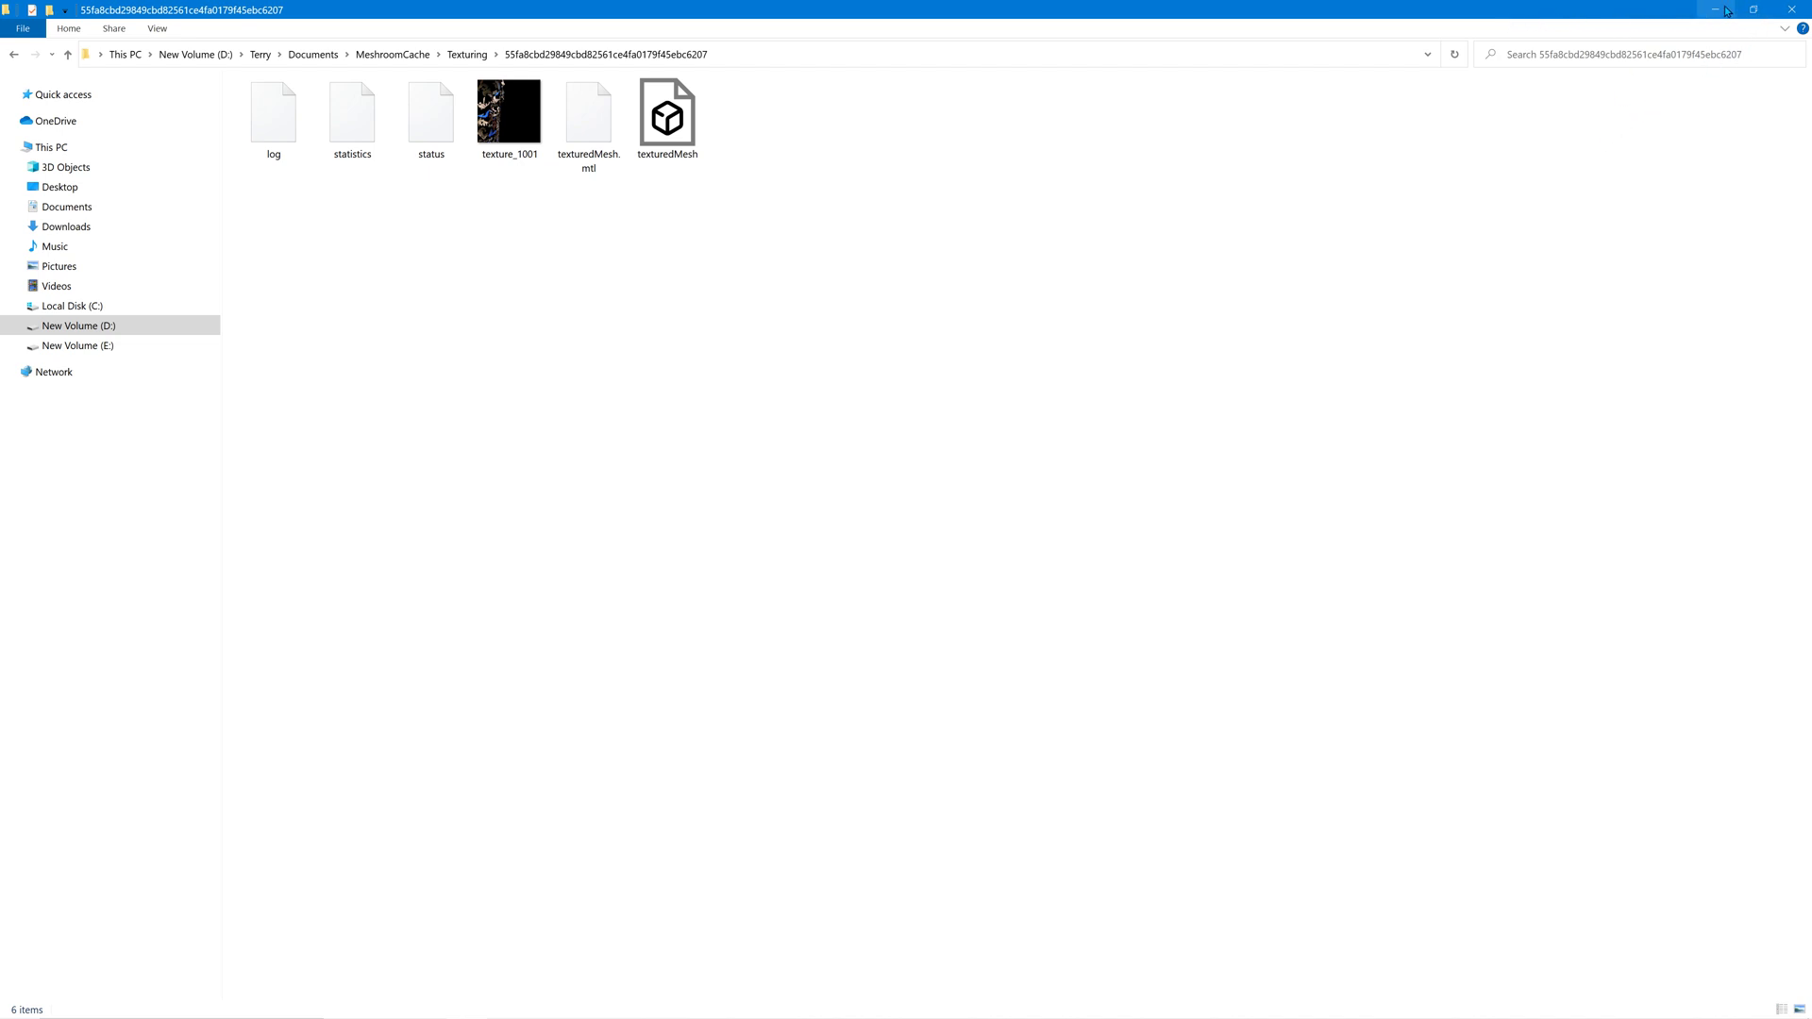
click(1792, 10)
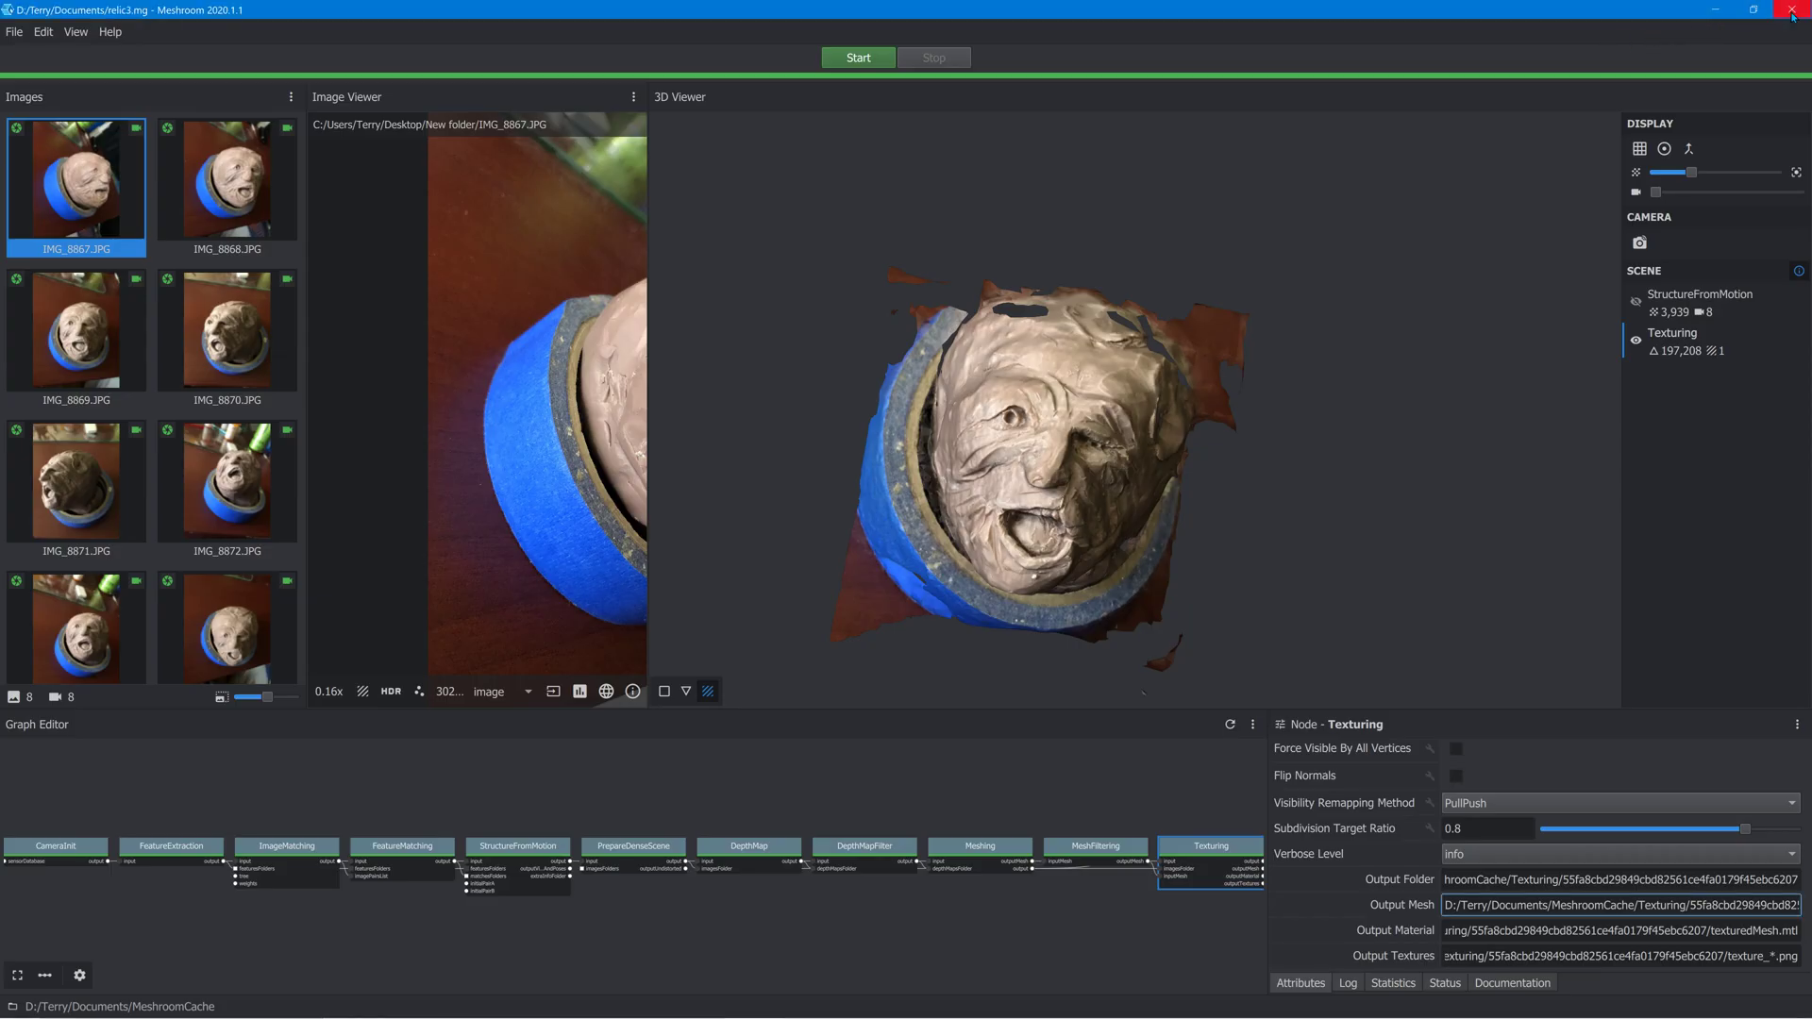
Minimize Meshroom, launch Blender and delete the default cube from the new scene.
click(1710, 13)
double_click(1253, 236)
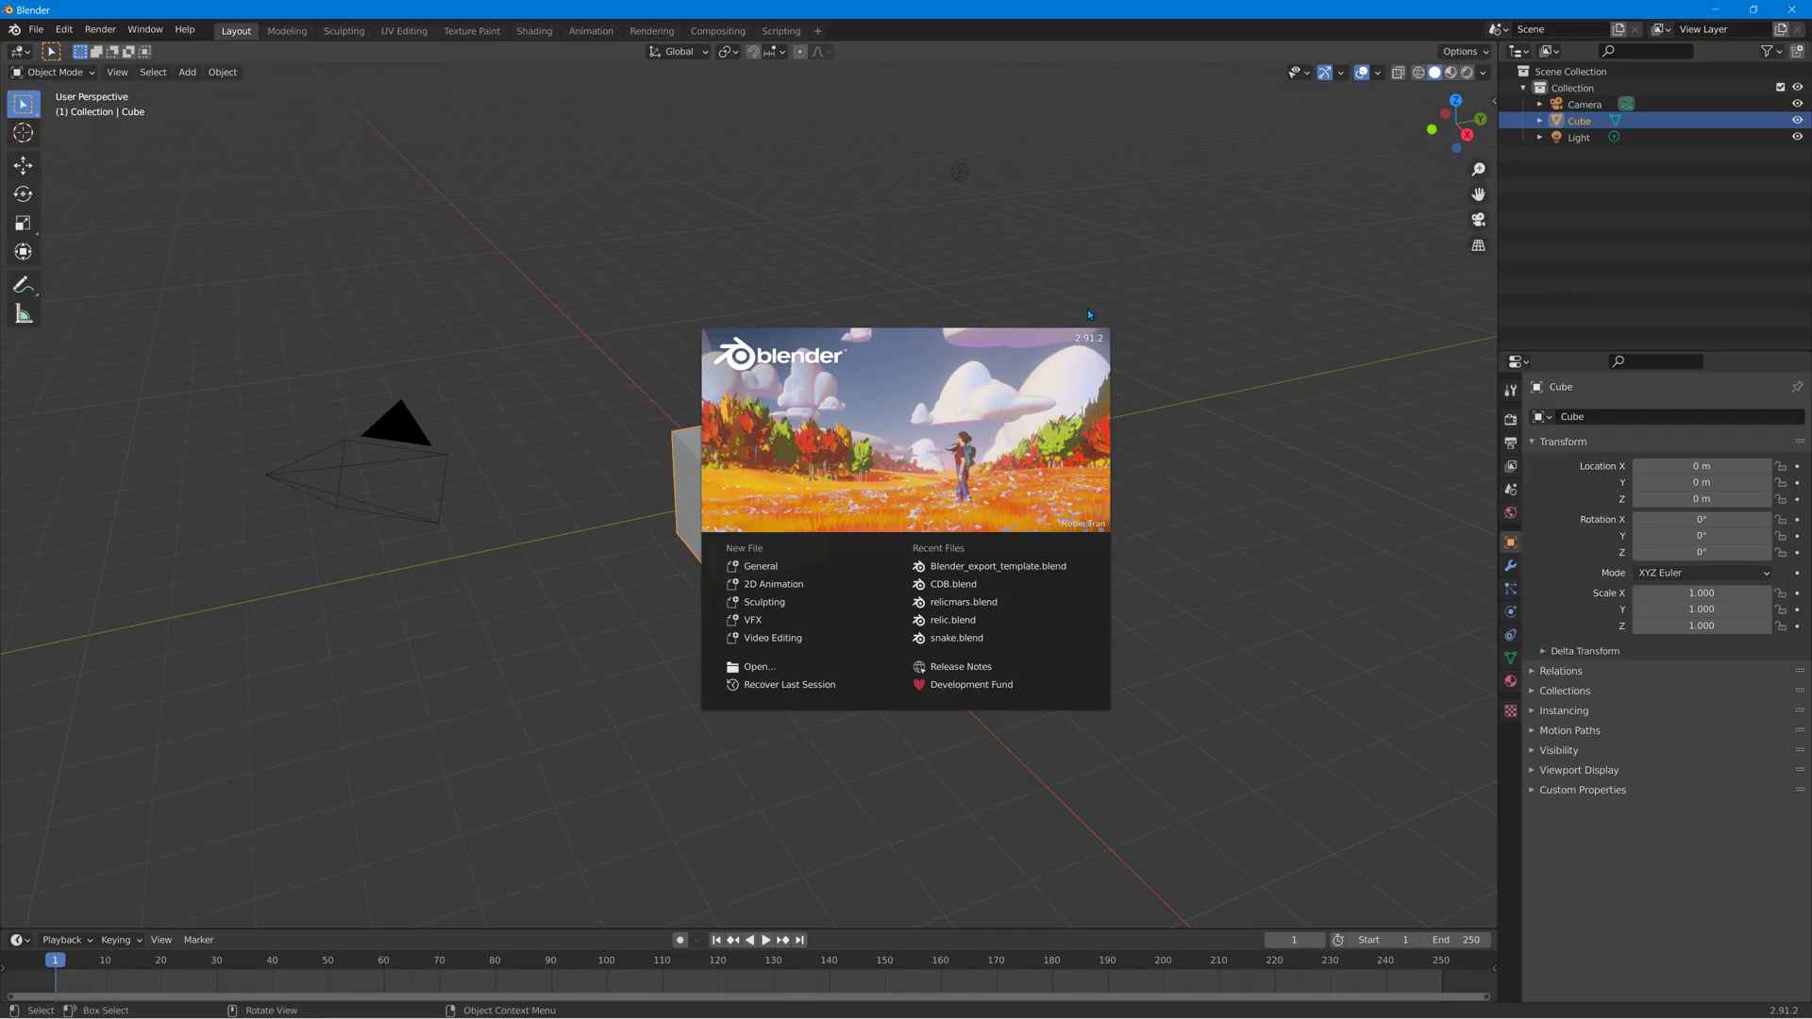
click(1089, 312)
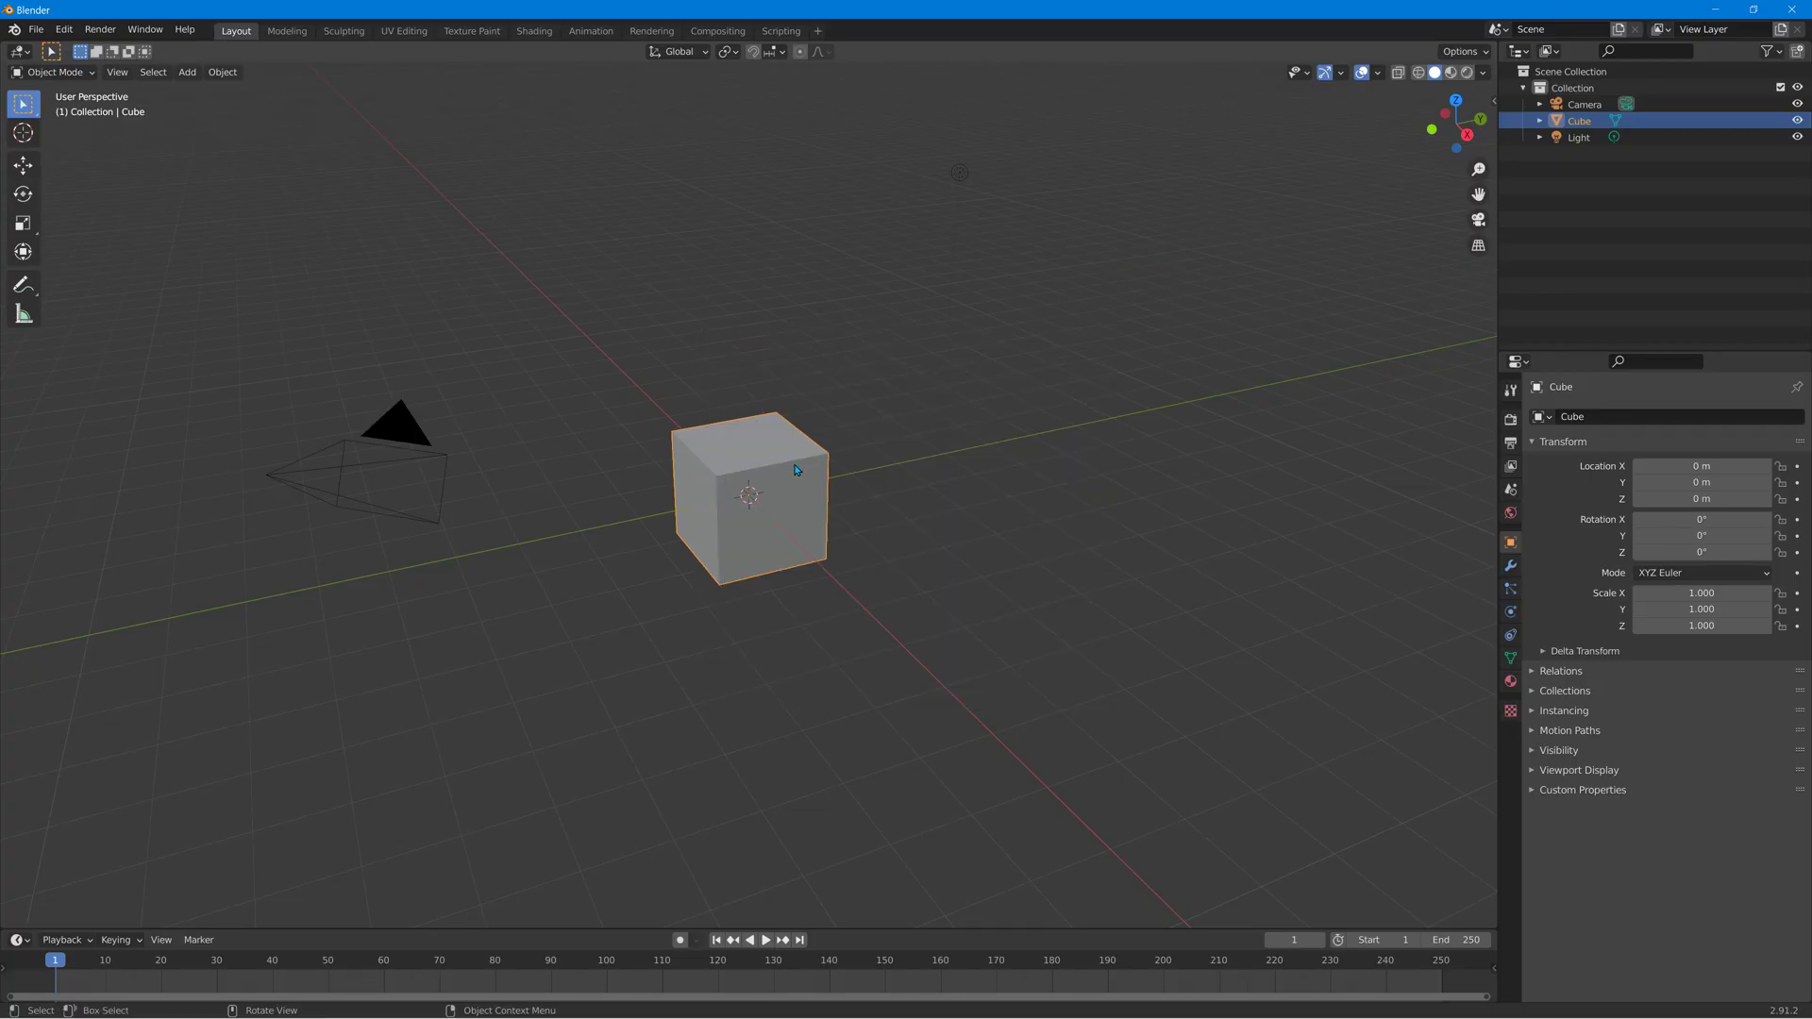
key(Delete)
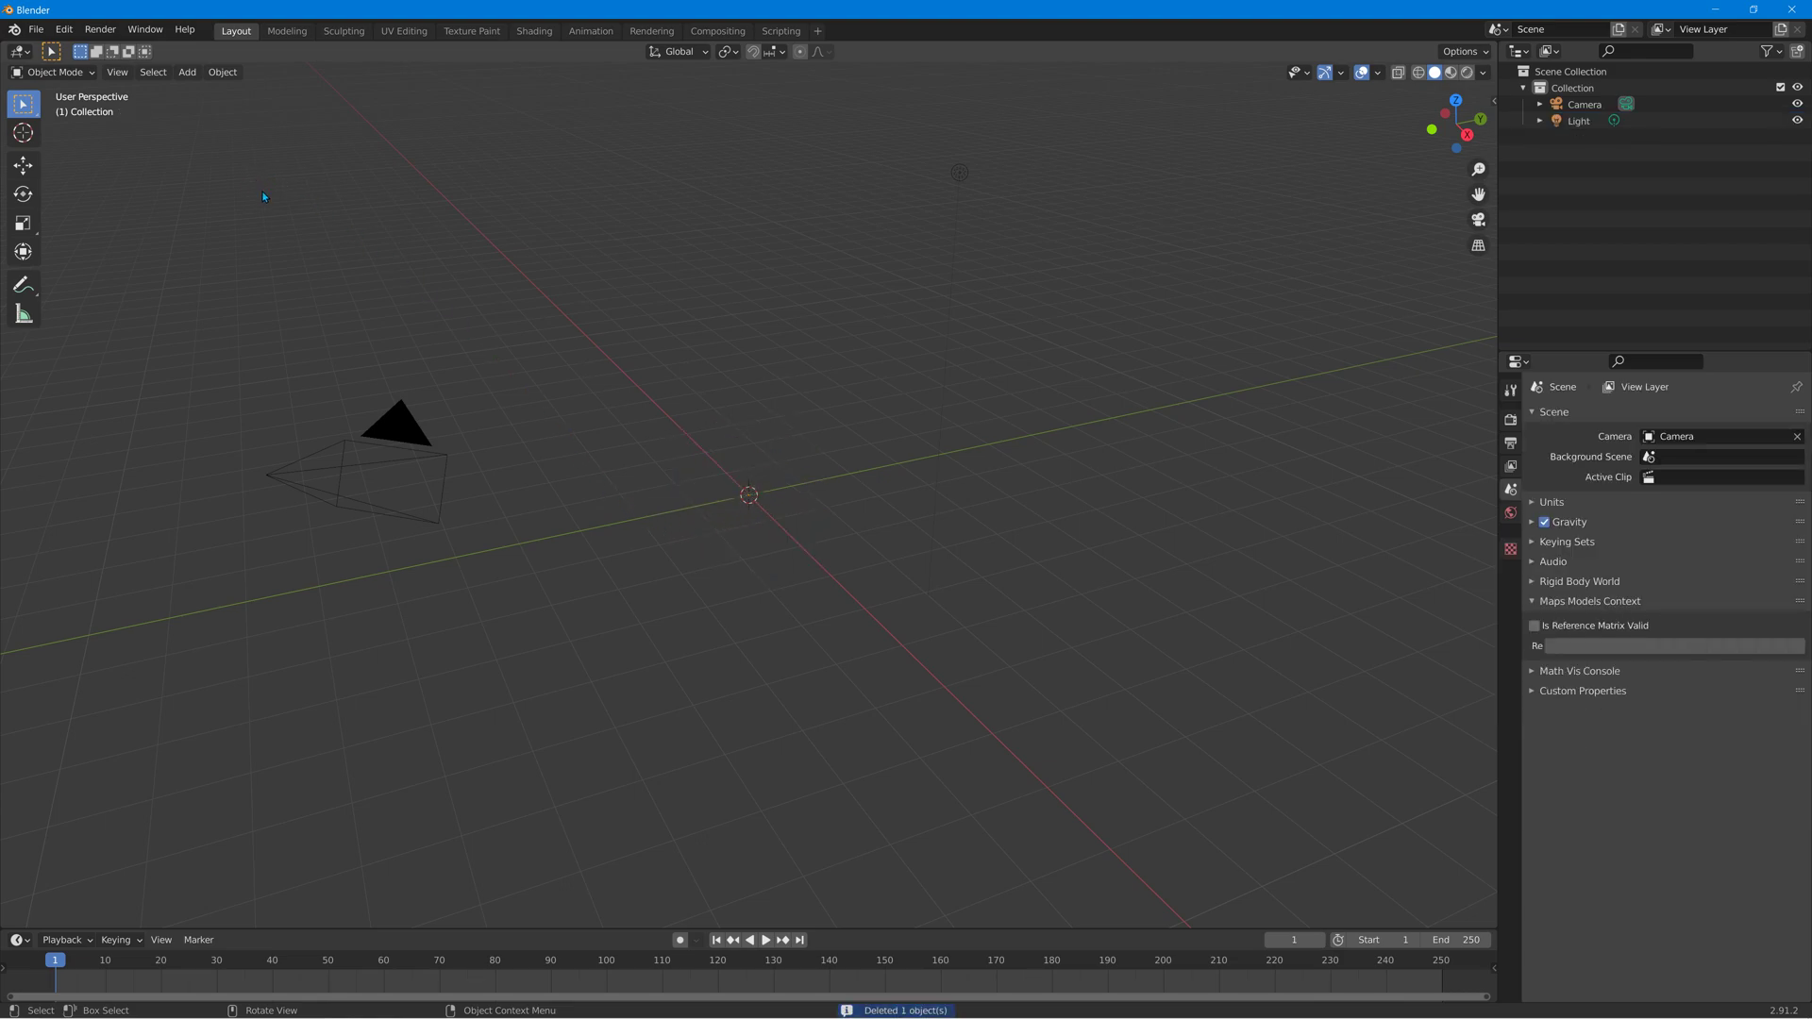
Open Blender_export_template.blend from the Downloads folder without saving the current scene.
click(36, 30)
mouse_move(95, 253)
click(35, 30)
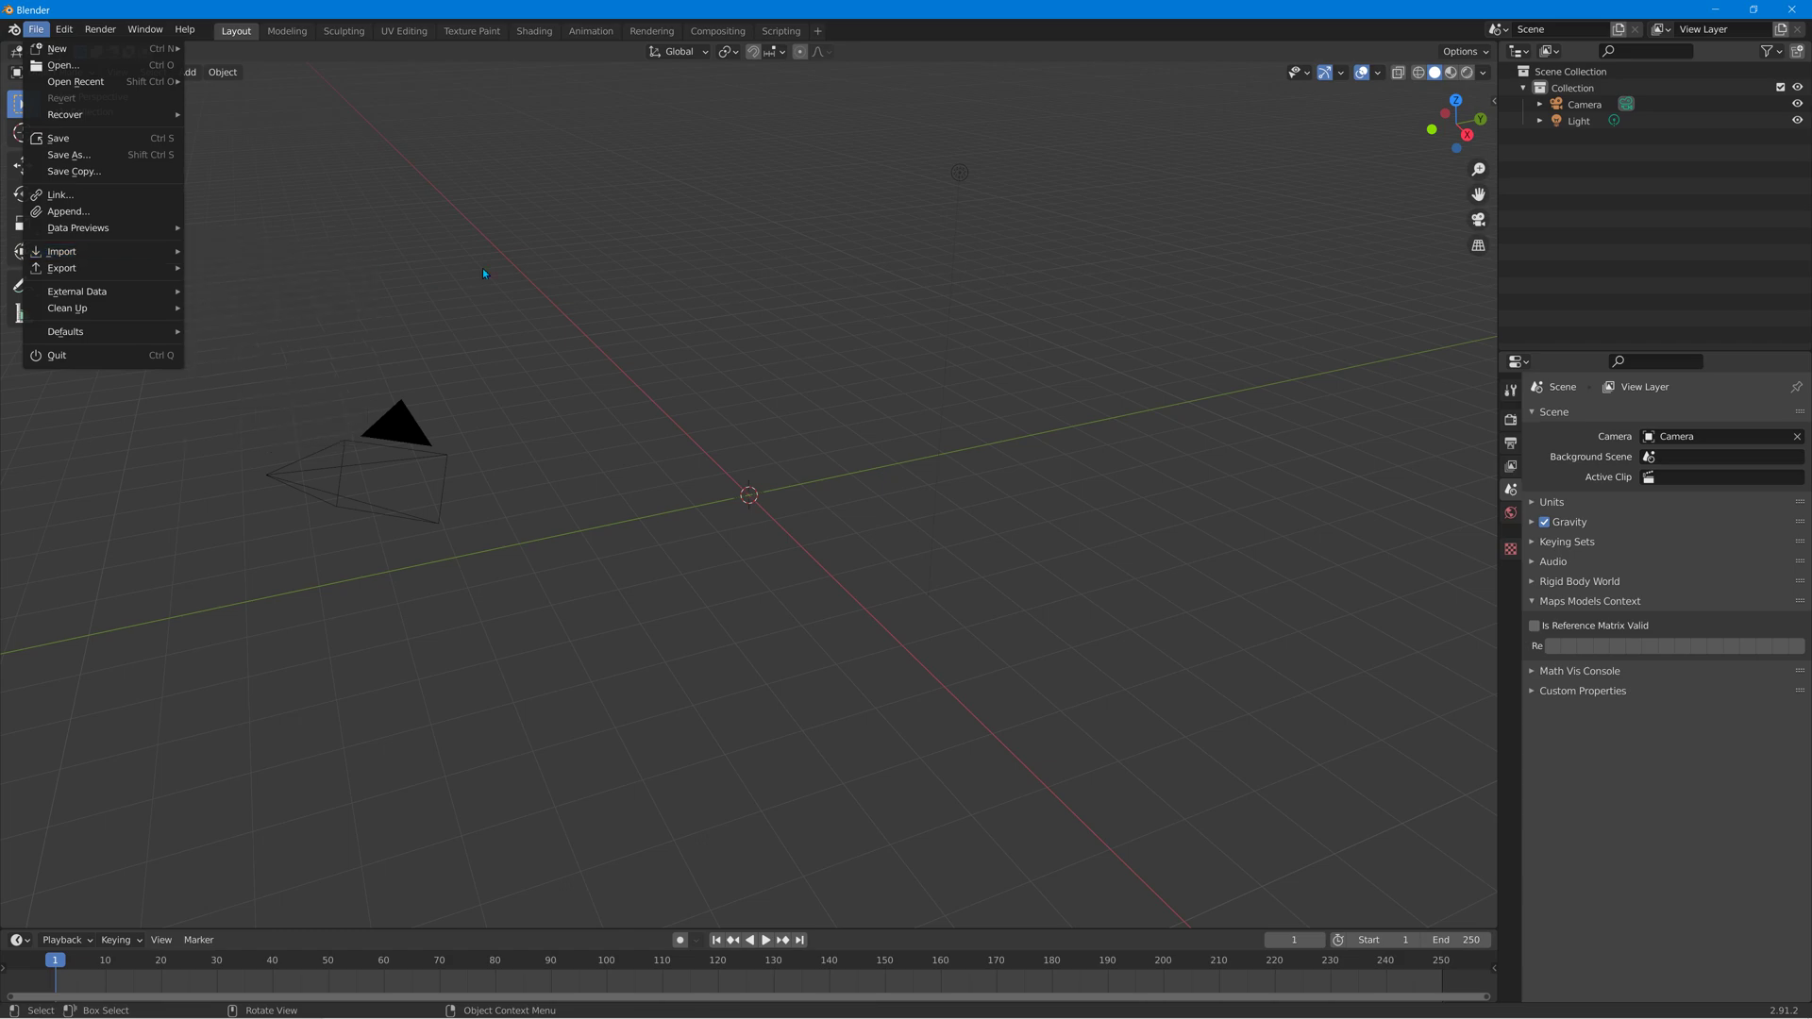
click(35, 29)
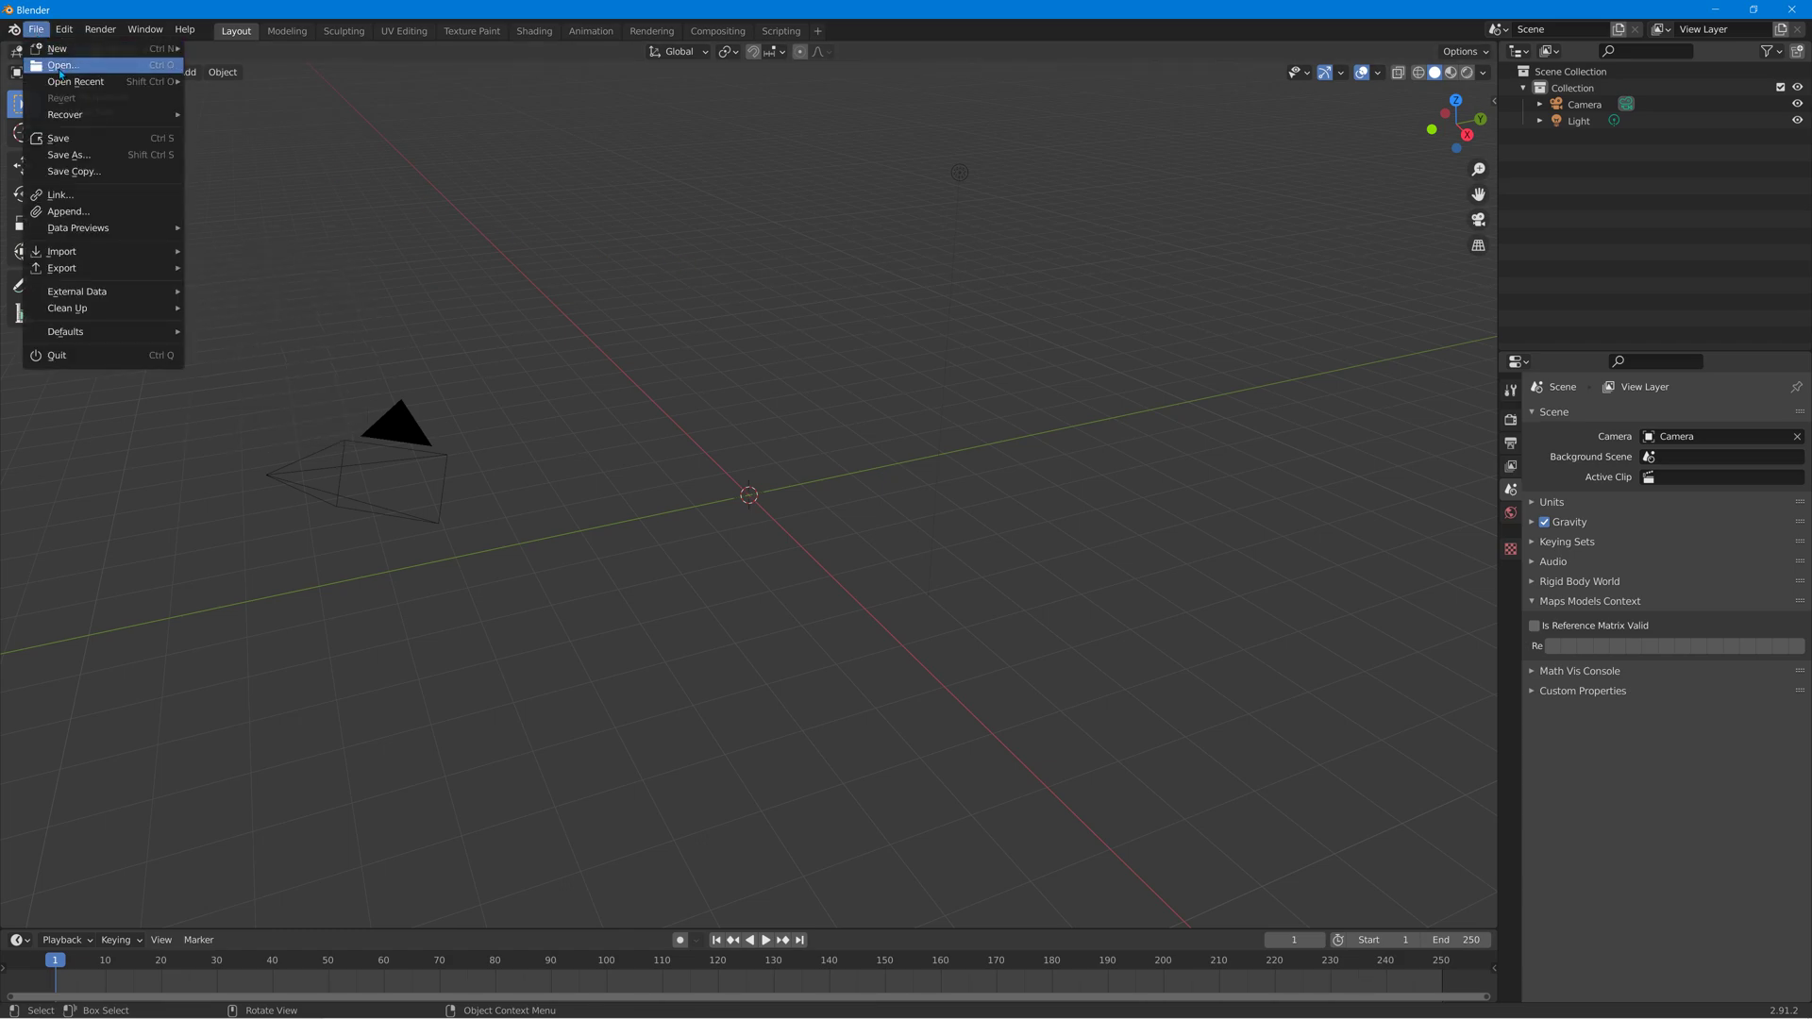
click(64, 67)
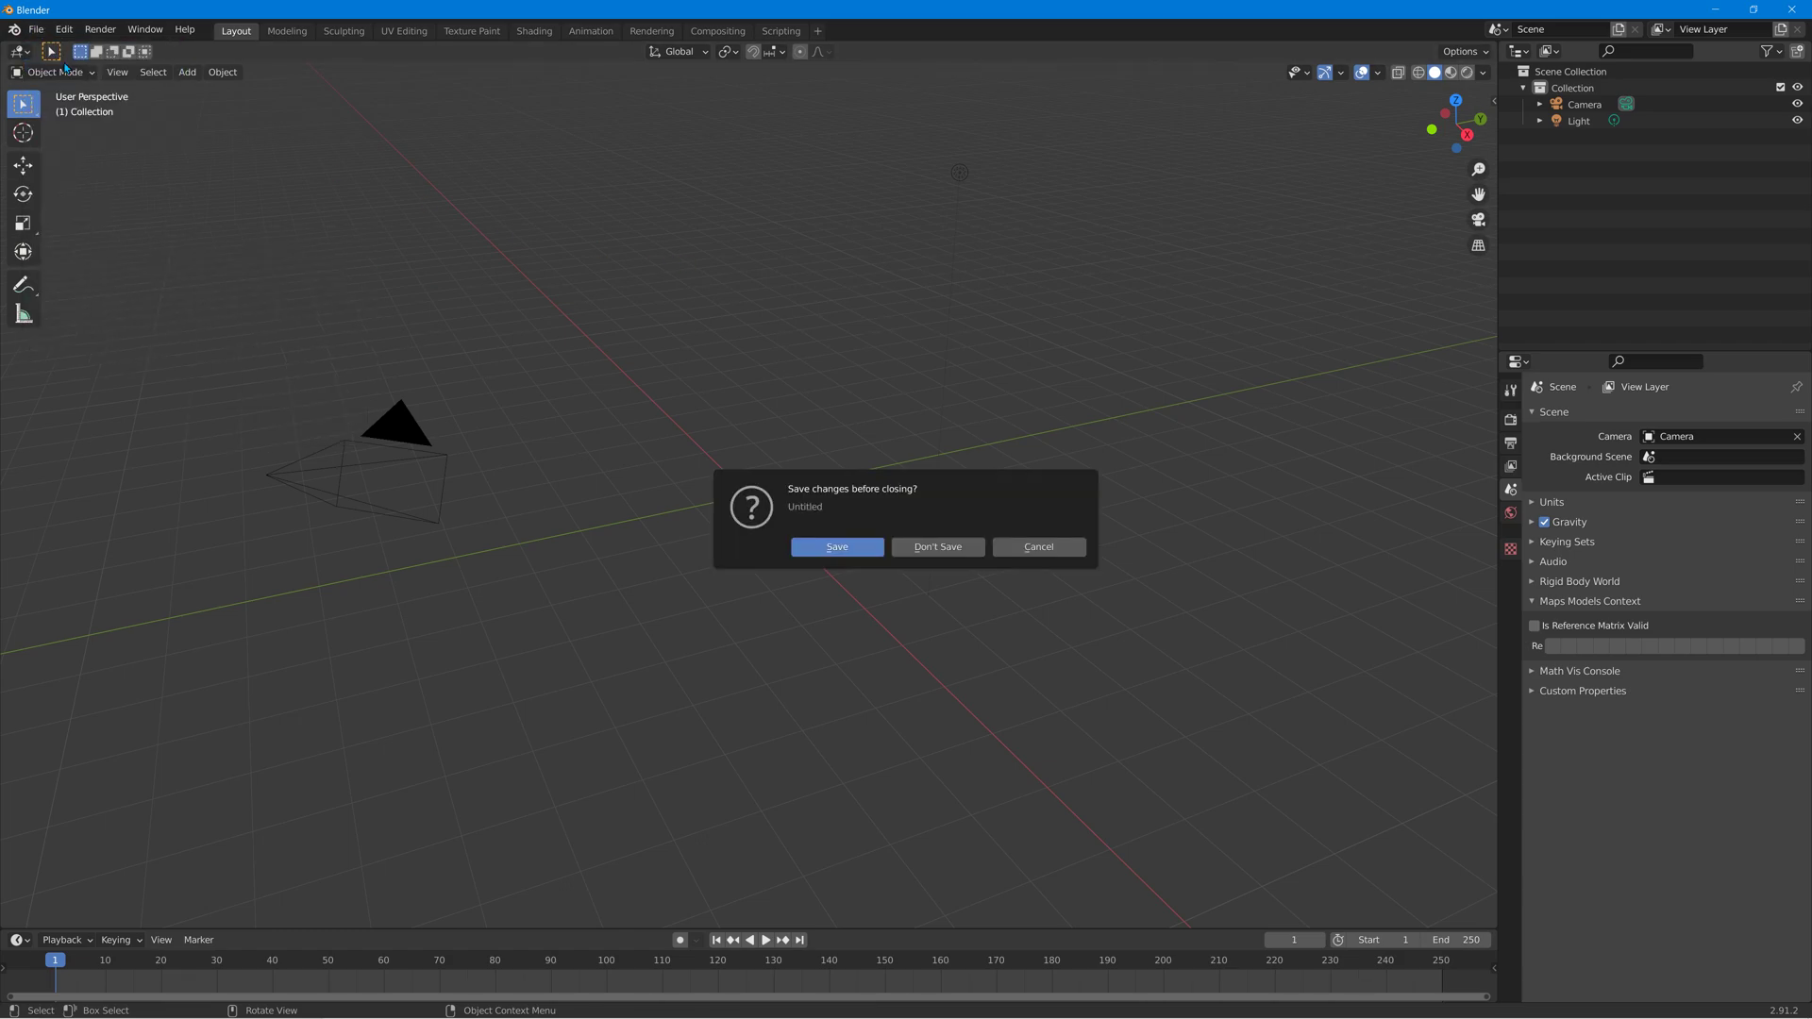
click(929, 544)
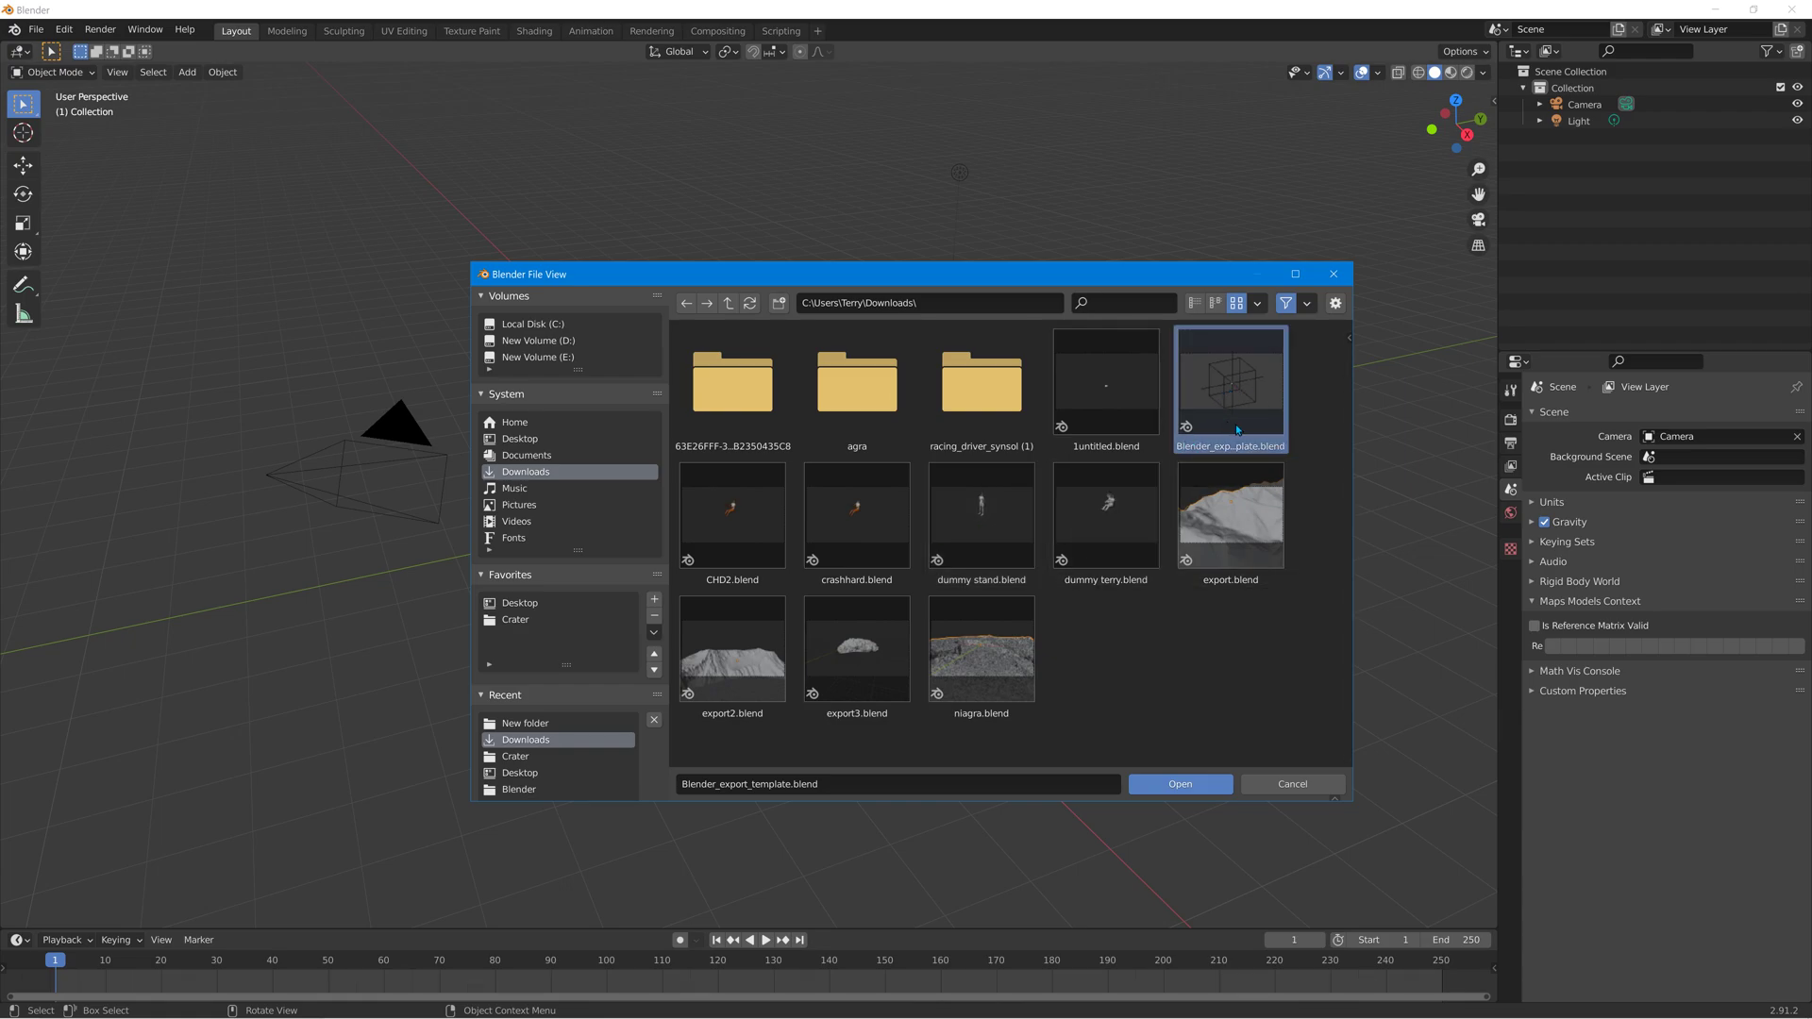
click(1191, 783)
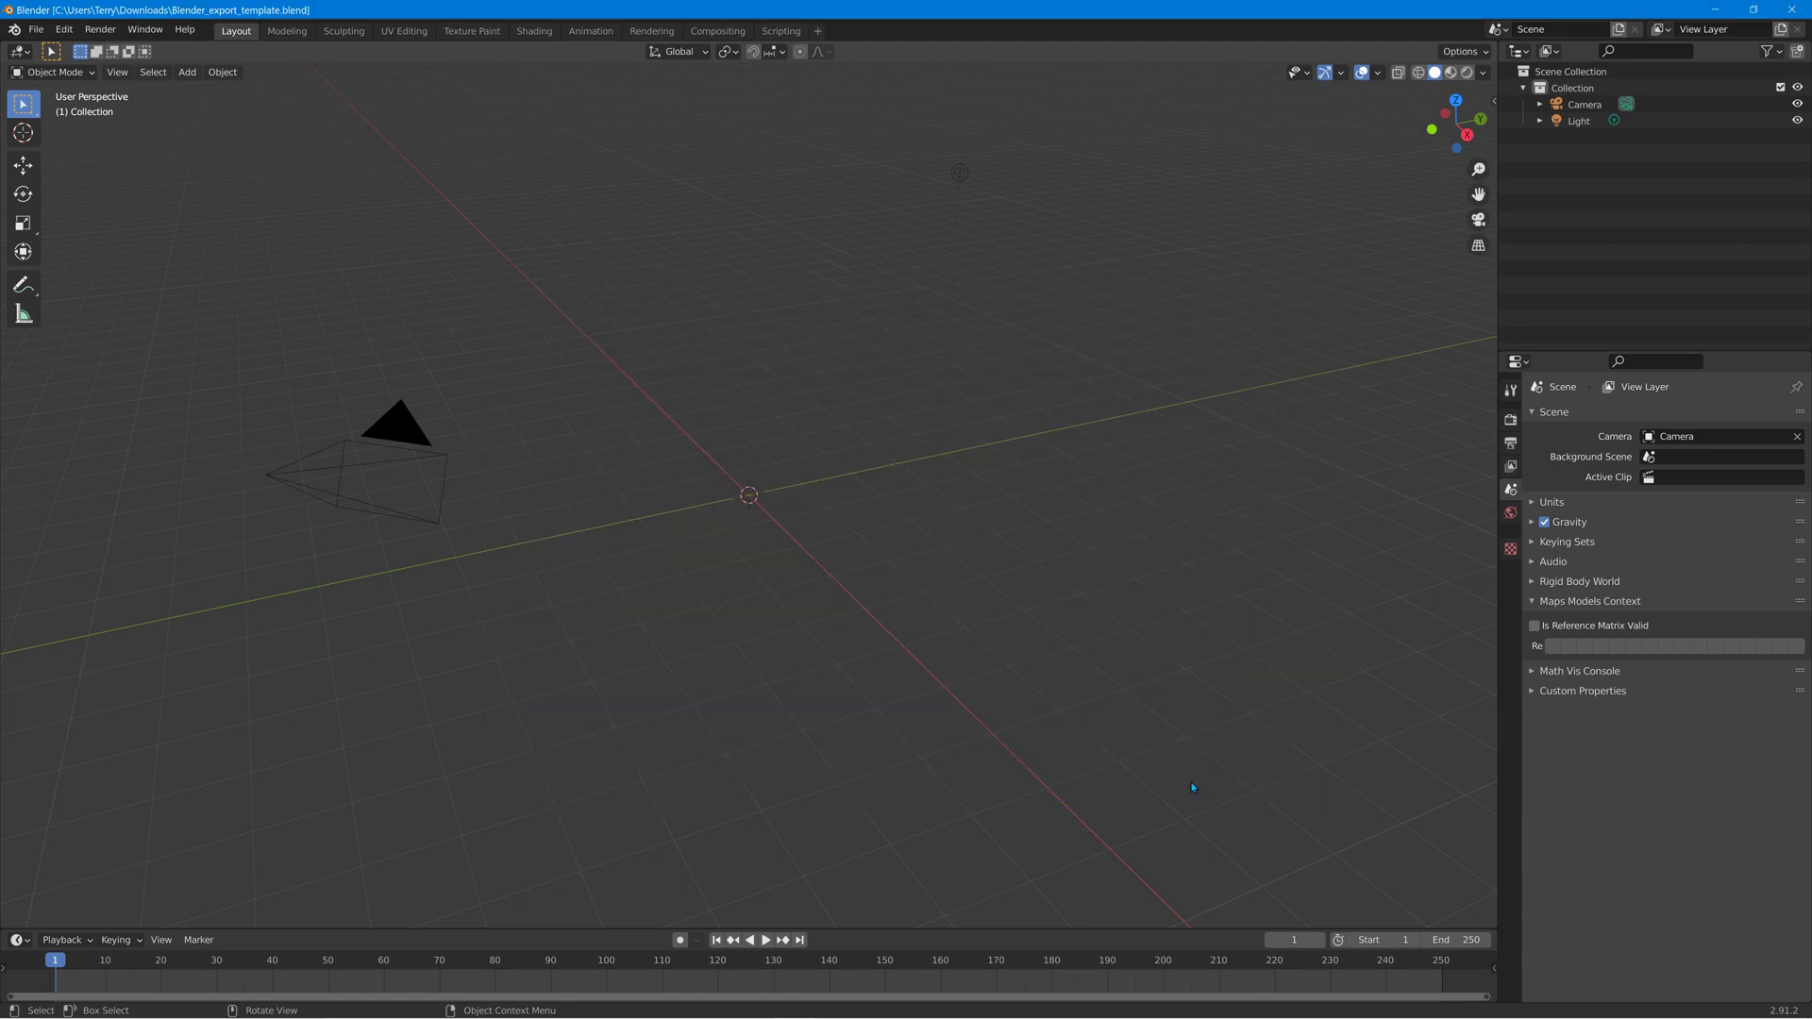
Show the viewport in Material Preview shading, and delete the Untitled cube and its parent empty bounds.
scroll(1057, 506, down, 3)
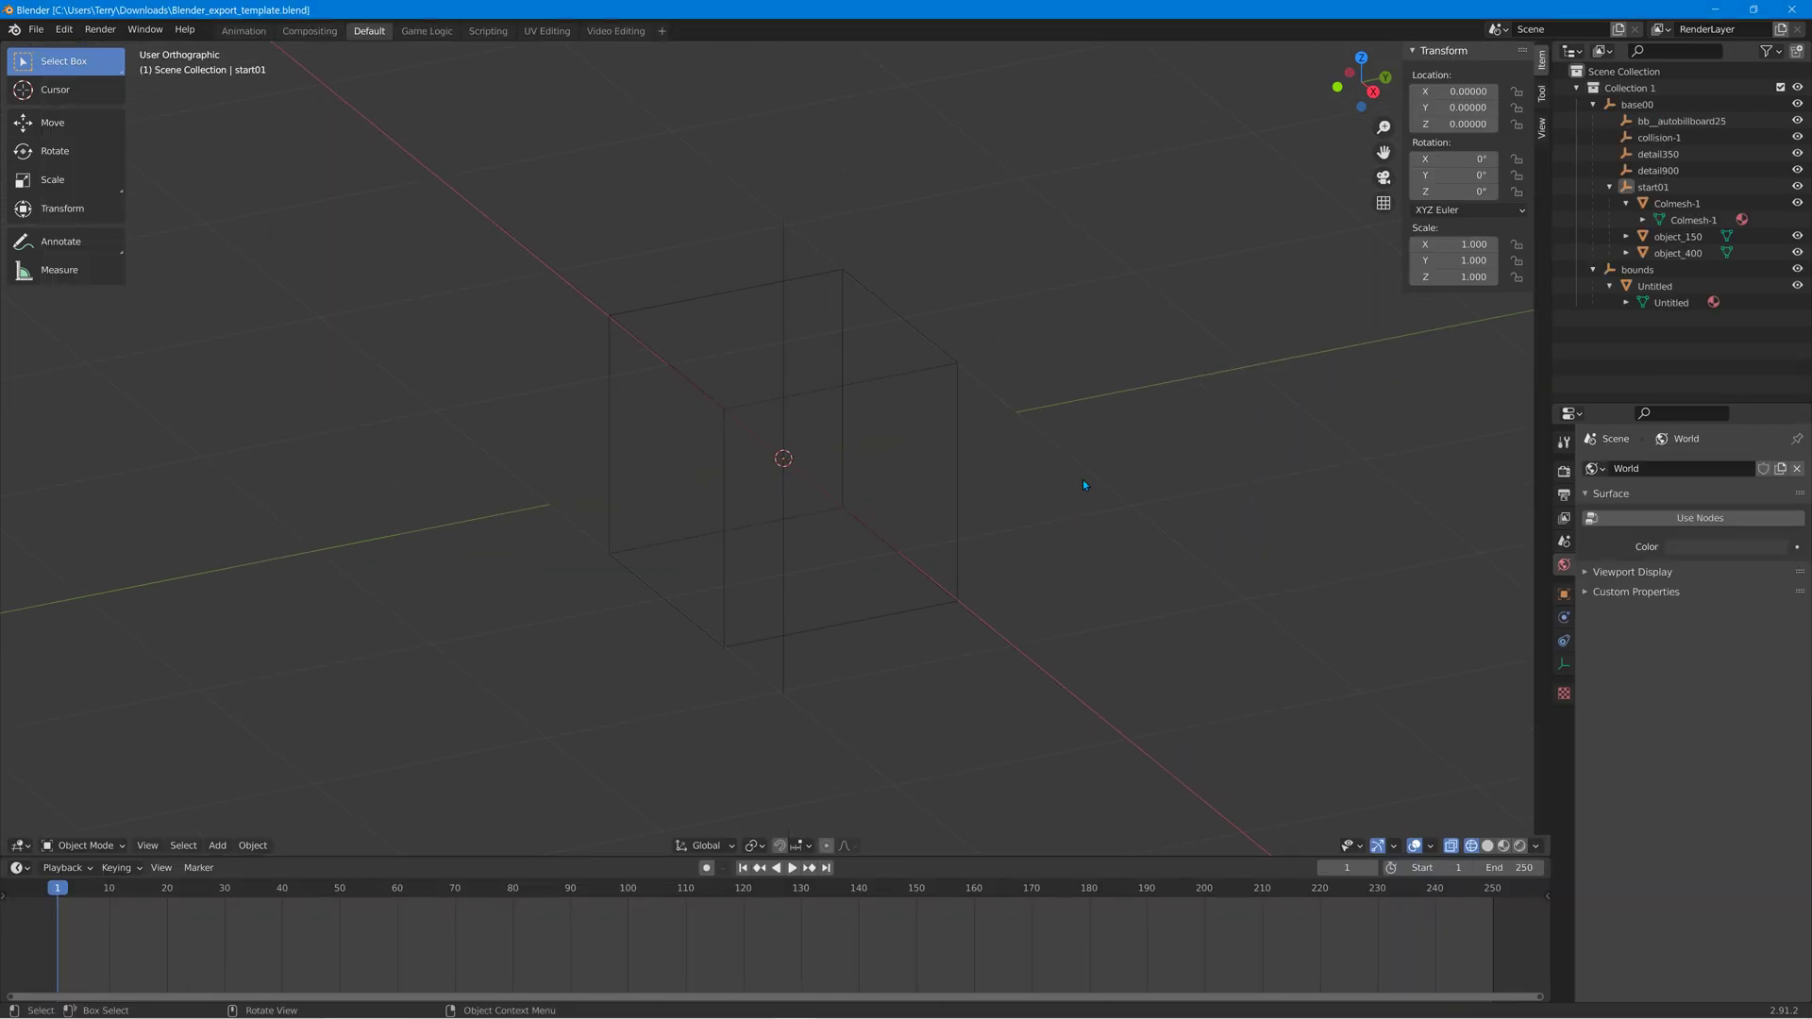
click(1504, 846)
click(820, 416)
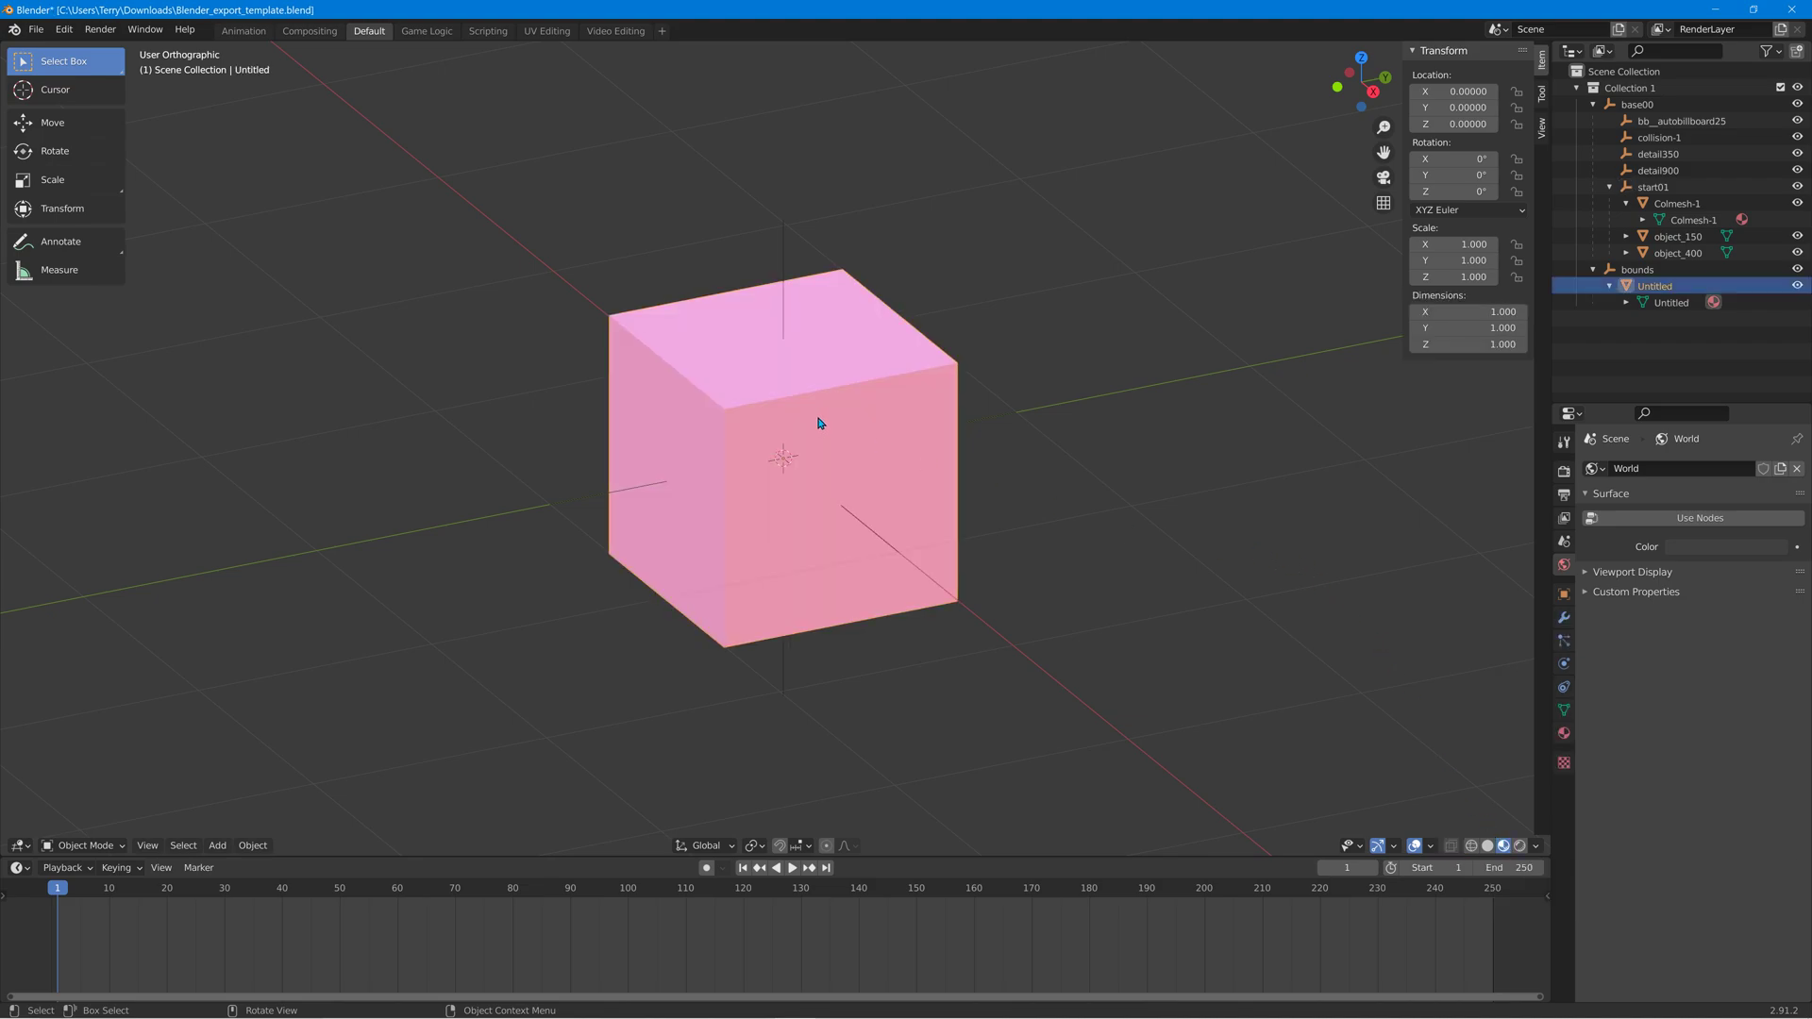
key(Delete)
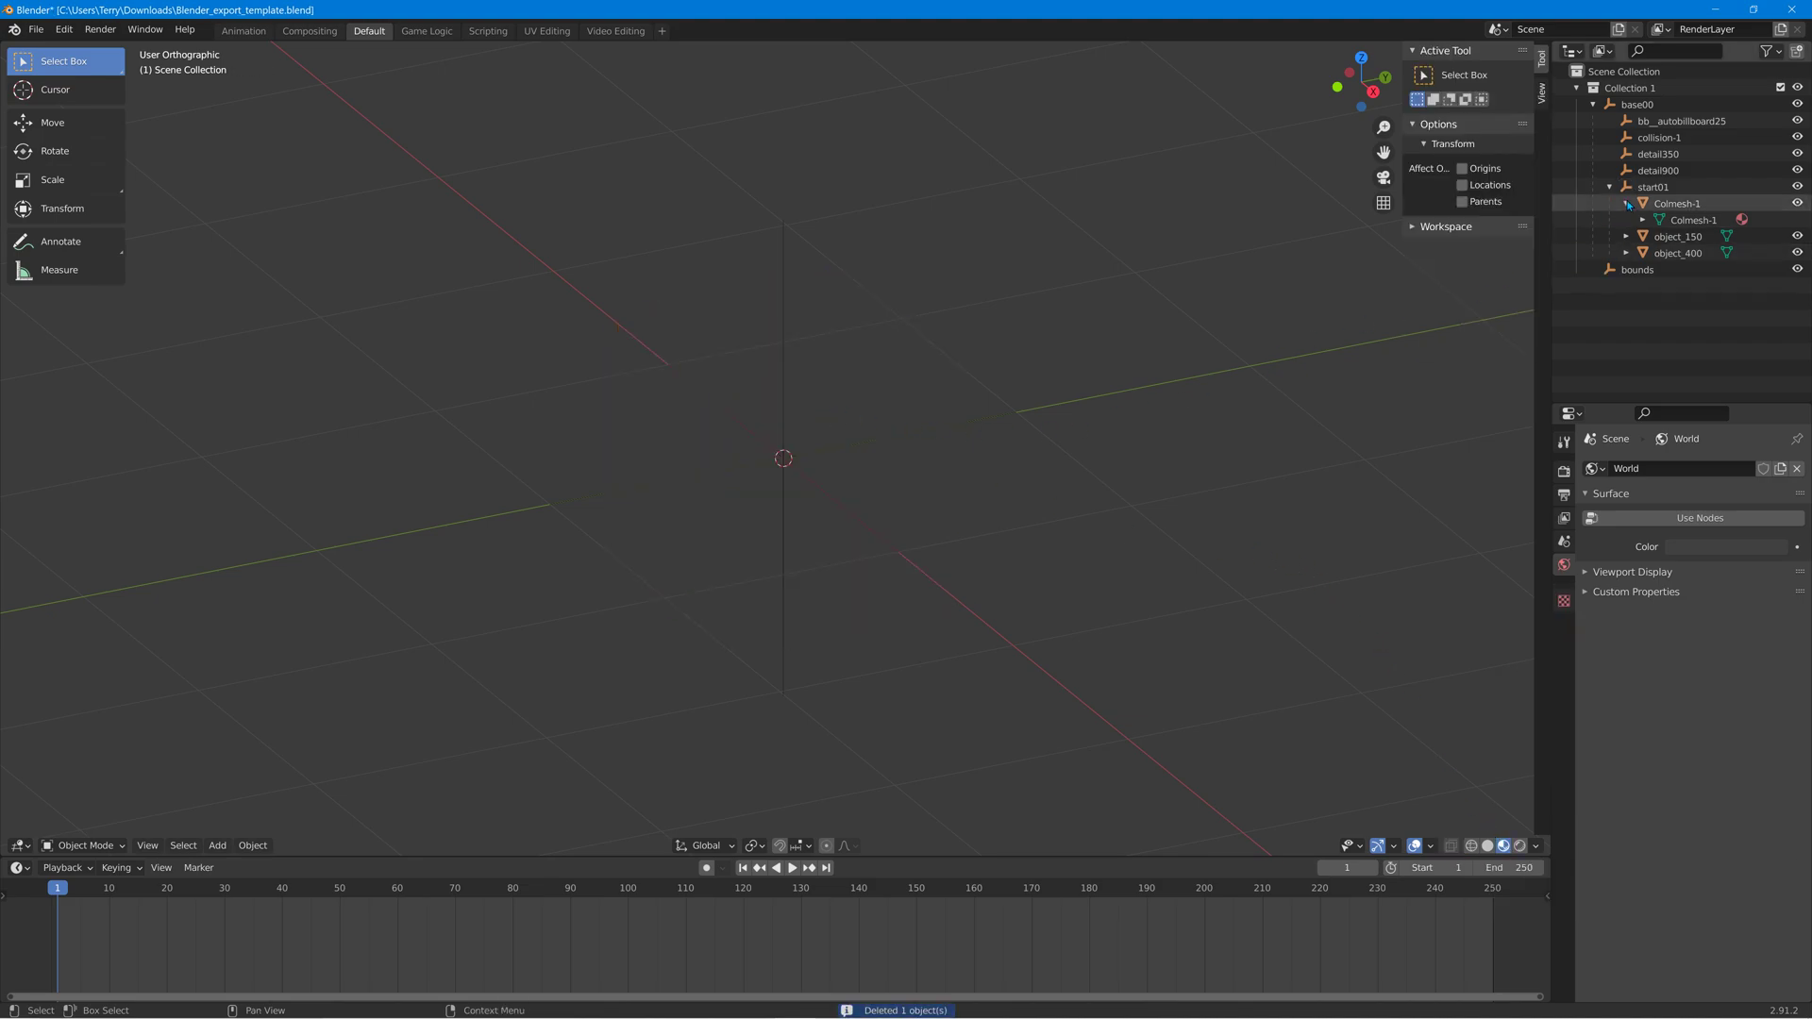
click(1659, 269)
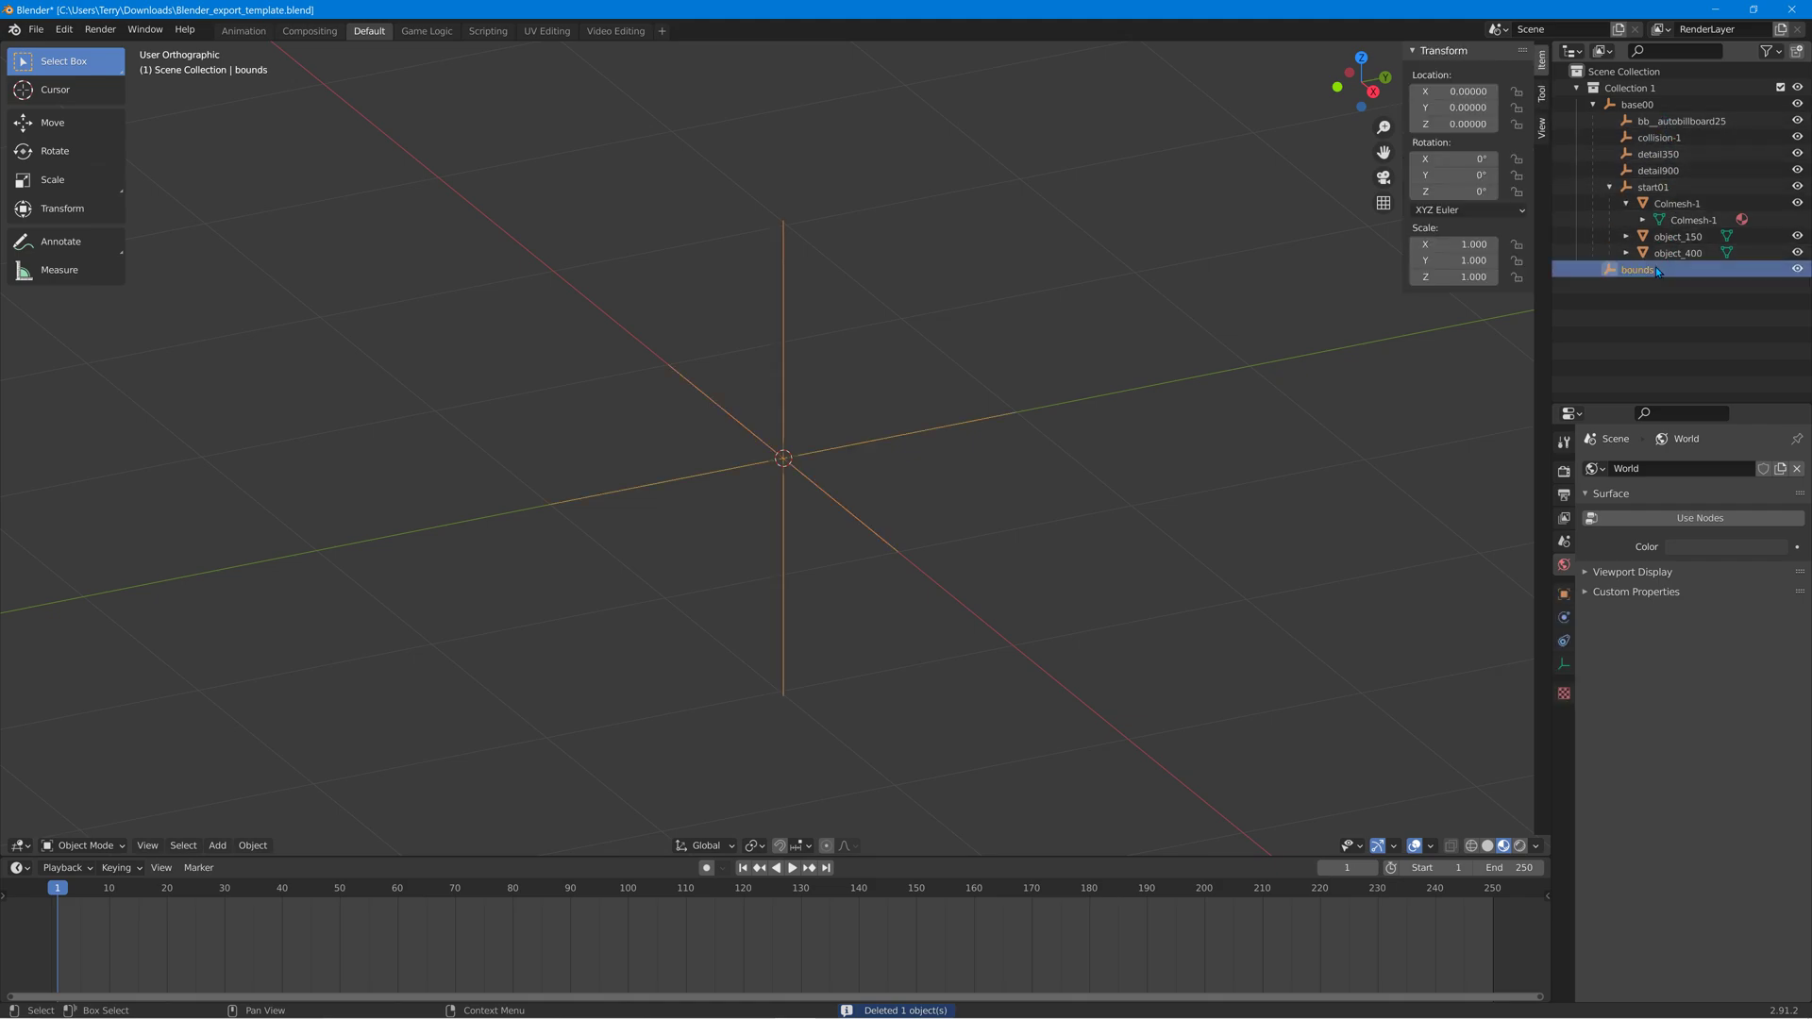
key(Delete)
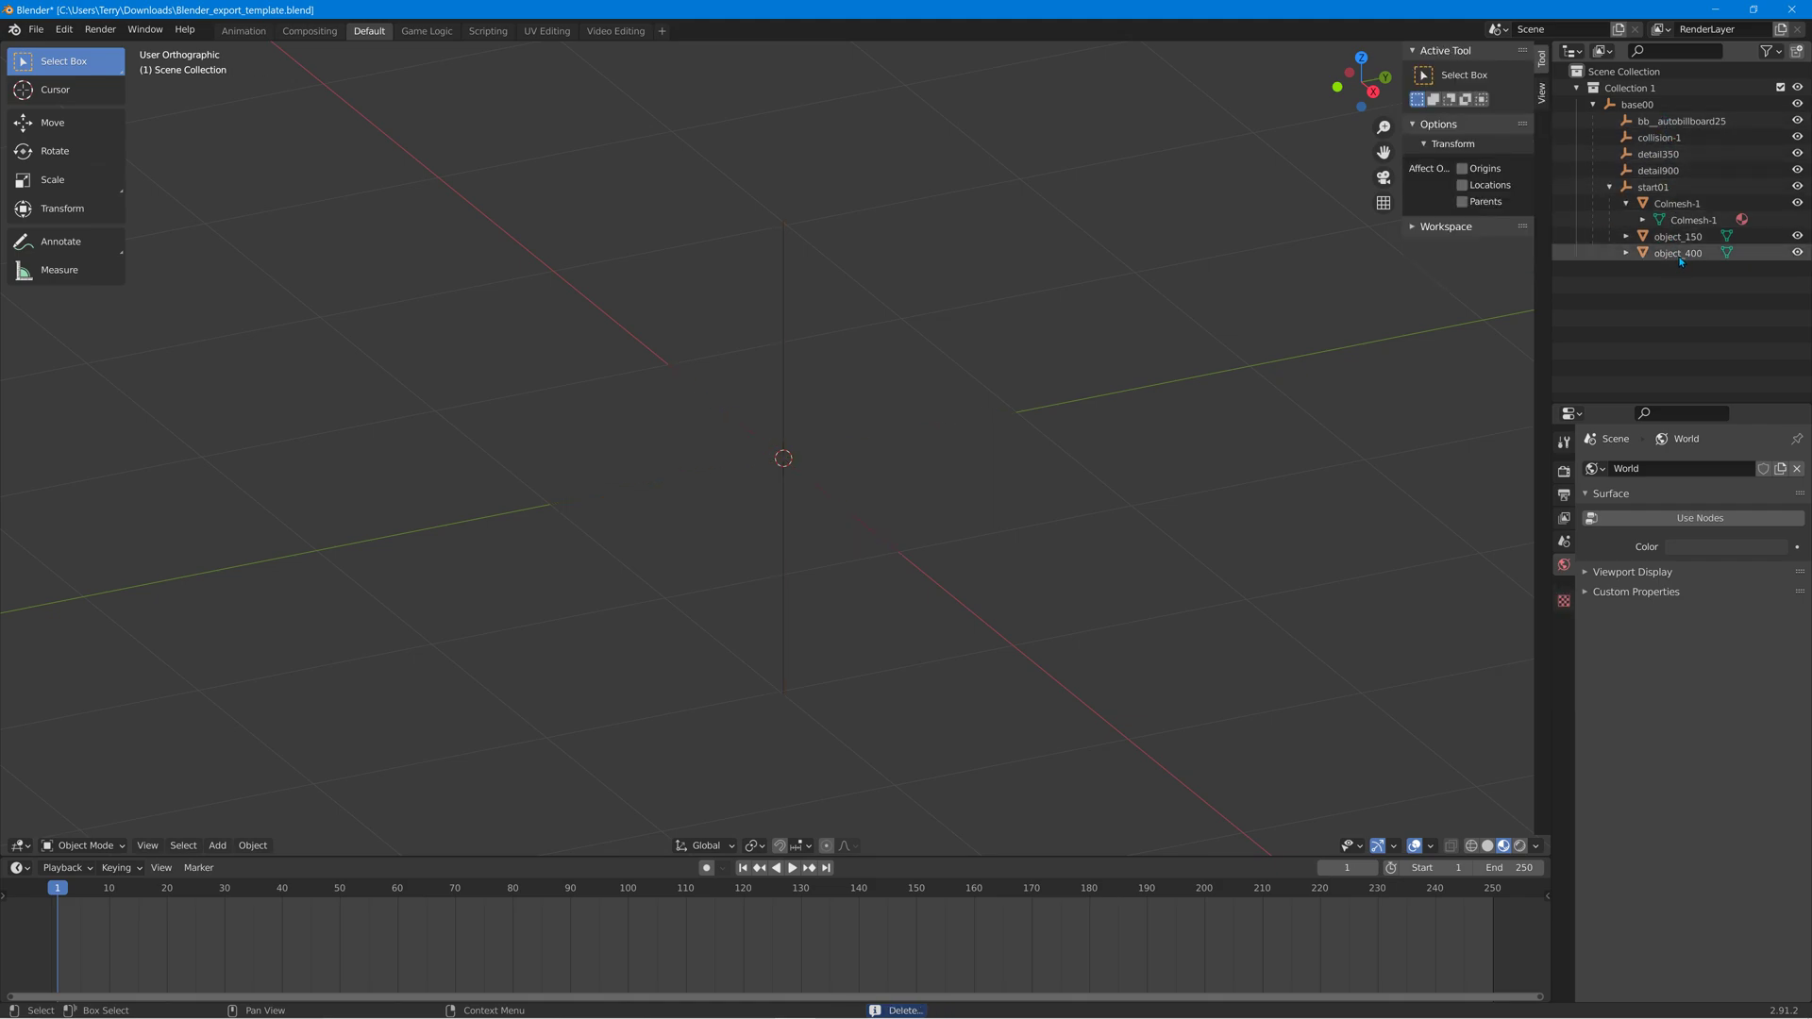
Delete the template objects object_400, object_150 and Colmesh-1 under start01.
click(1677, 255)
key(Delete)
click(1679, 238)
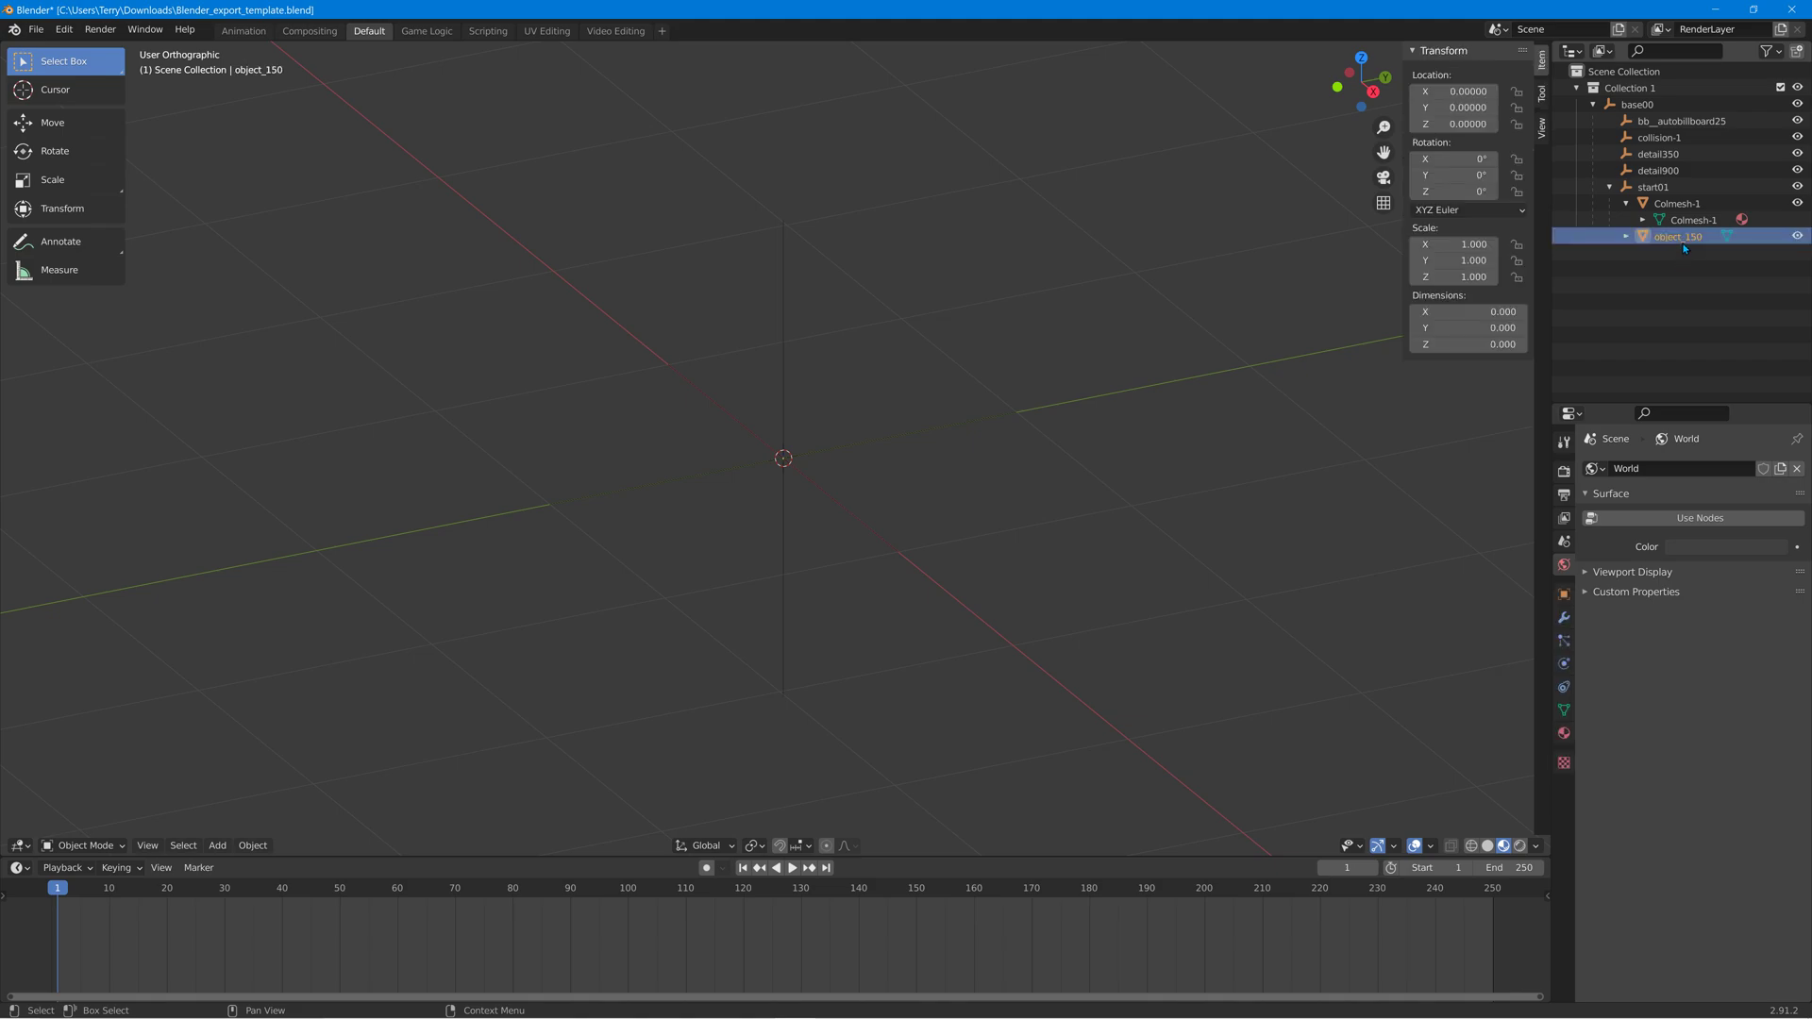
key(Delete)
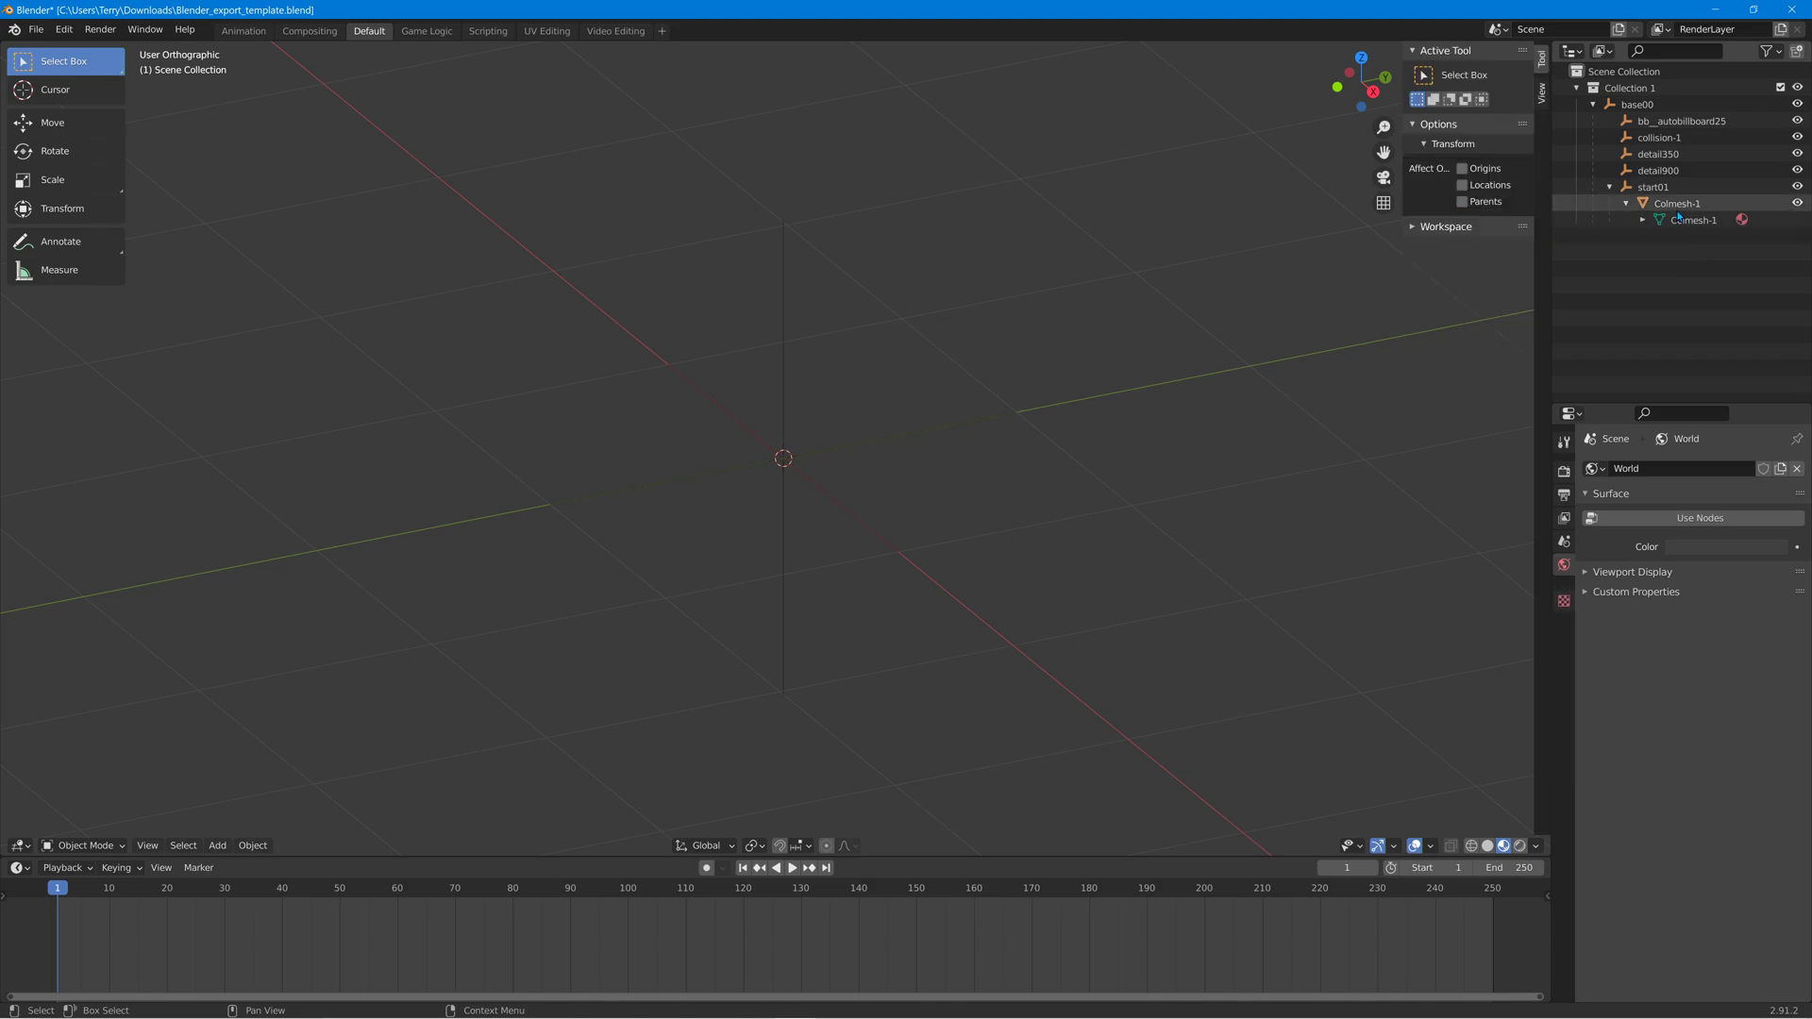
click(1679, 207)
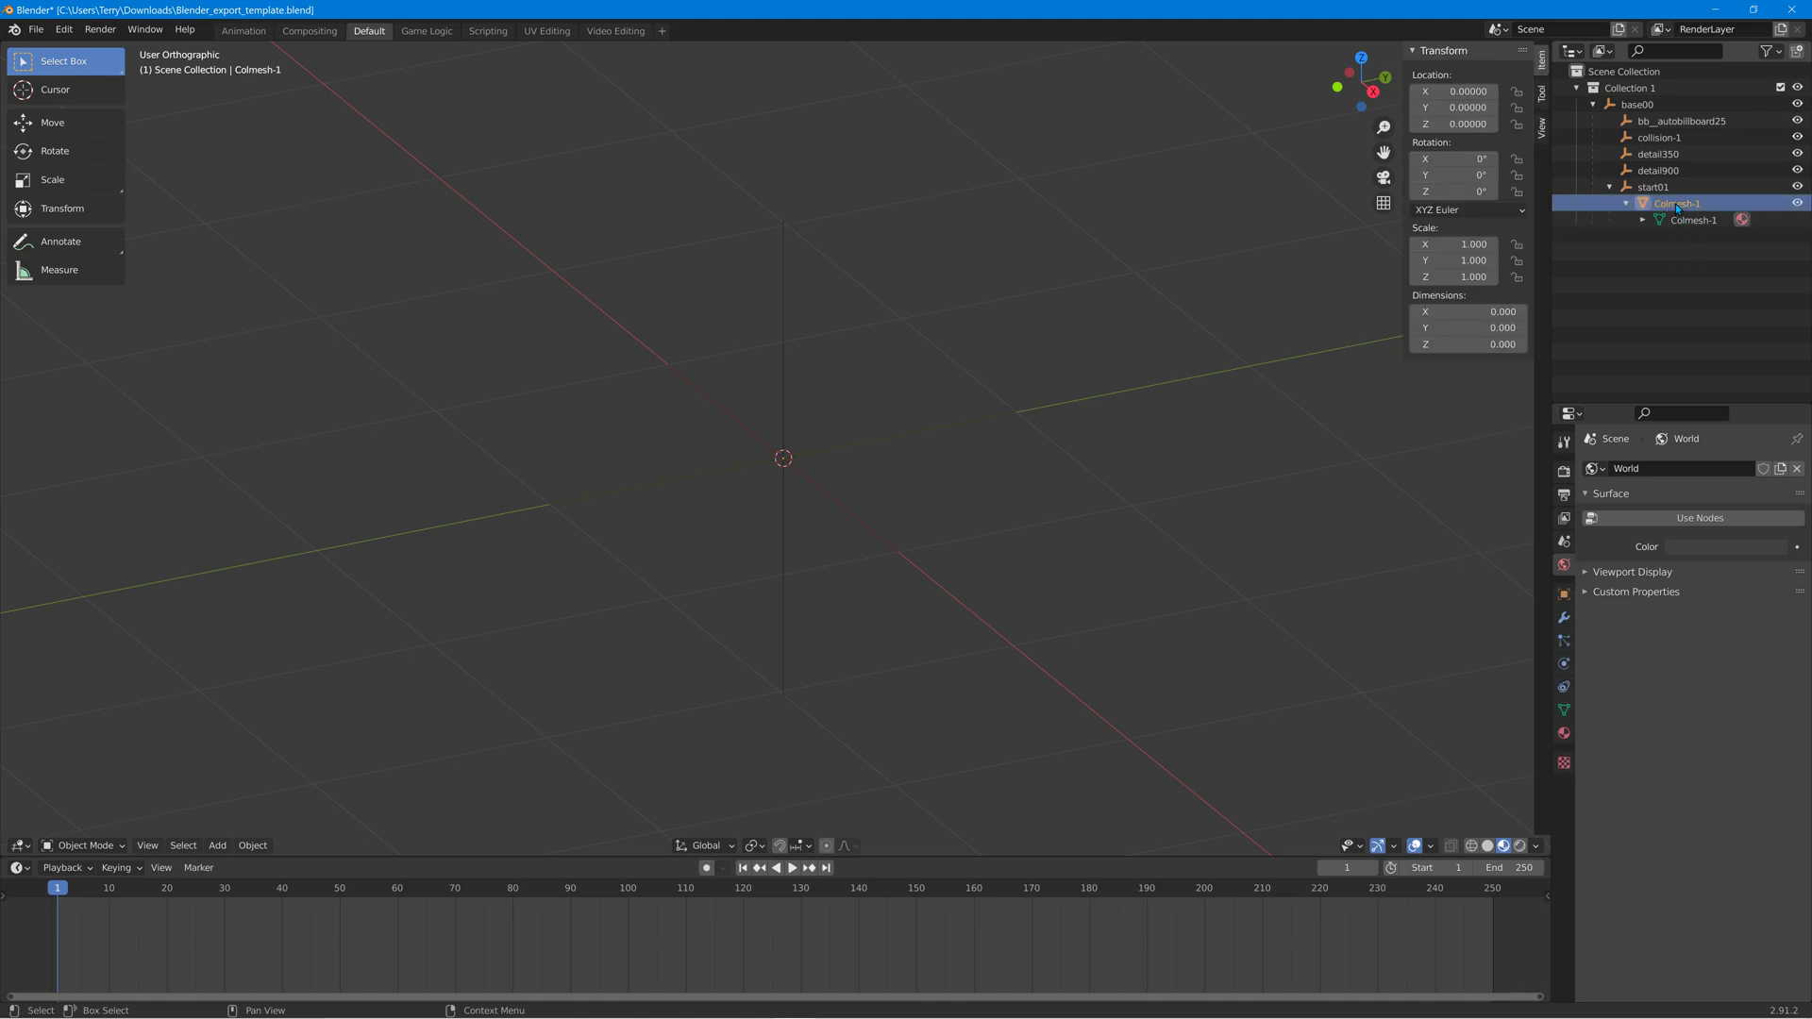
key(Delete)
Delete the empties detail900, detail350 and bb__autobillboard25 under base00.
click(1662, 172)
key(Delete)
click(1667, 158)
key(Delete)
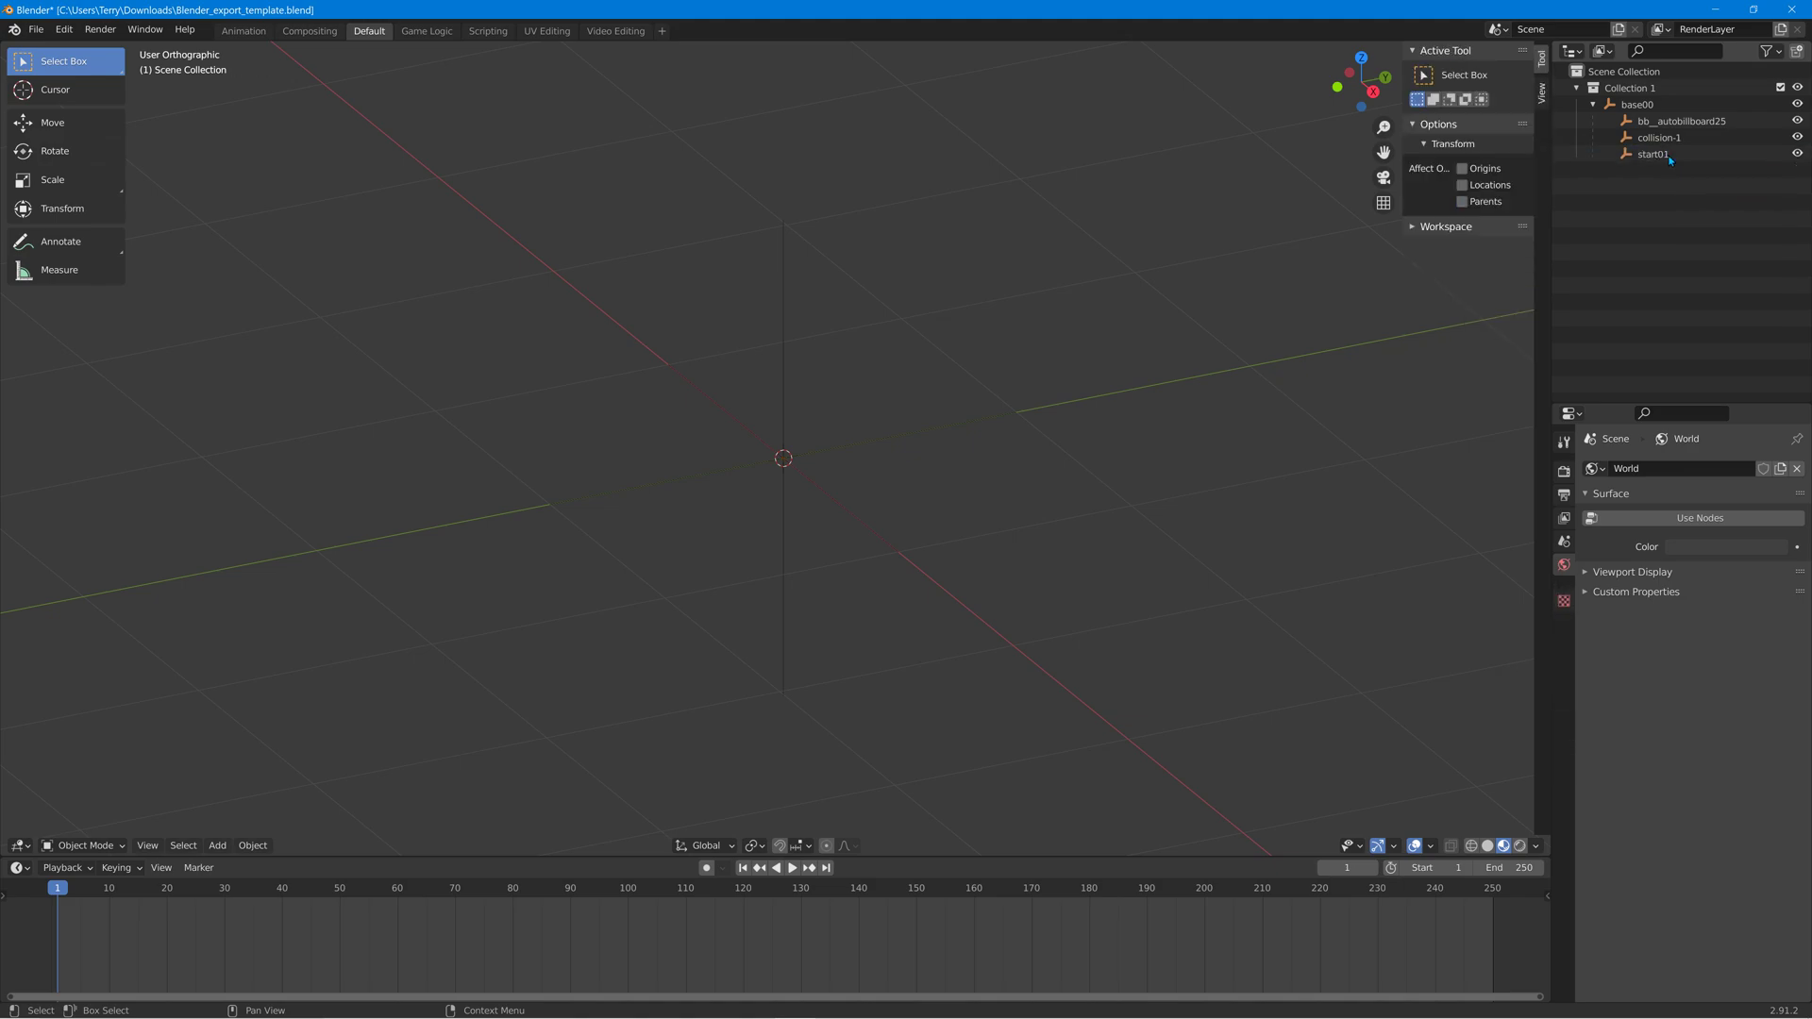
click(1677, 121)
key(Delete)
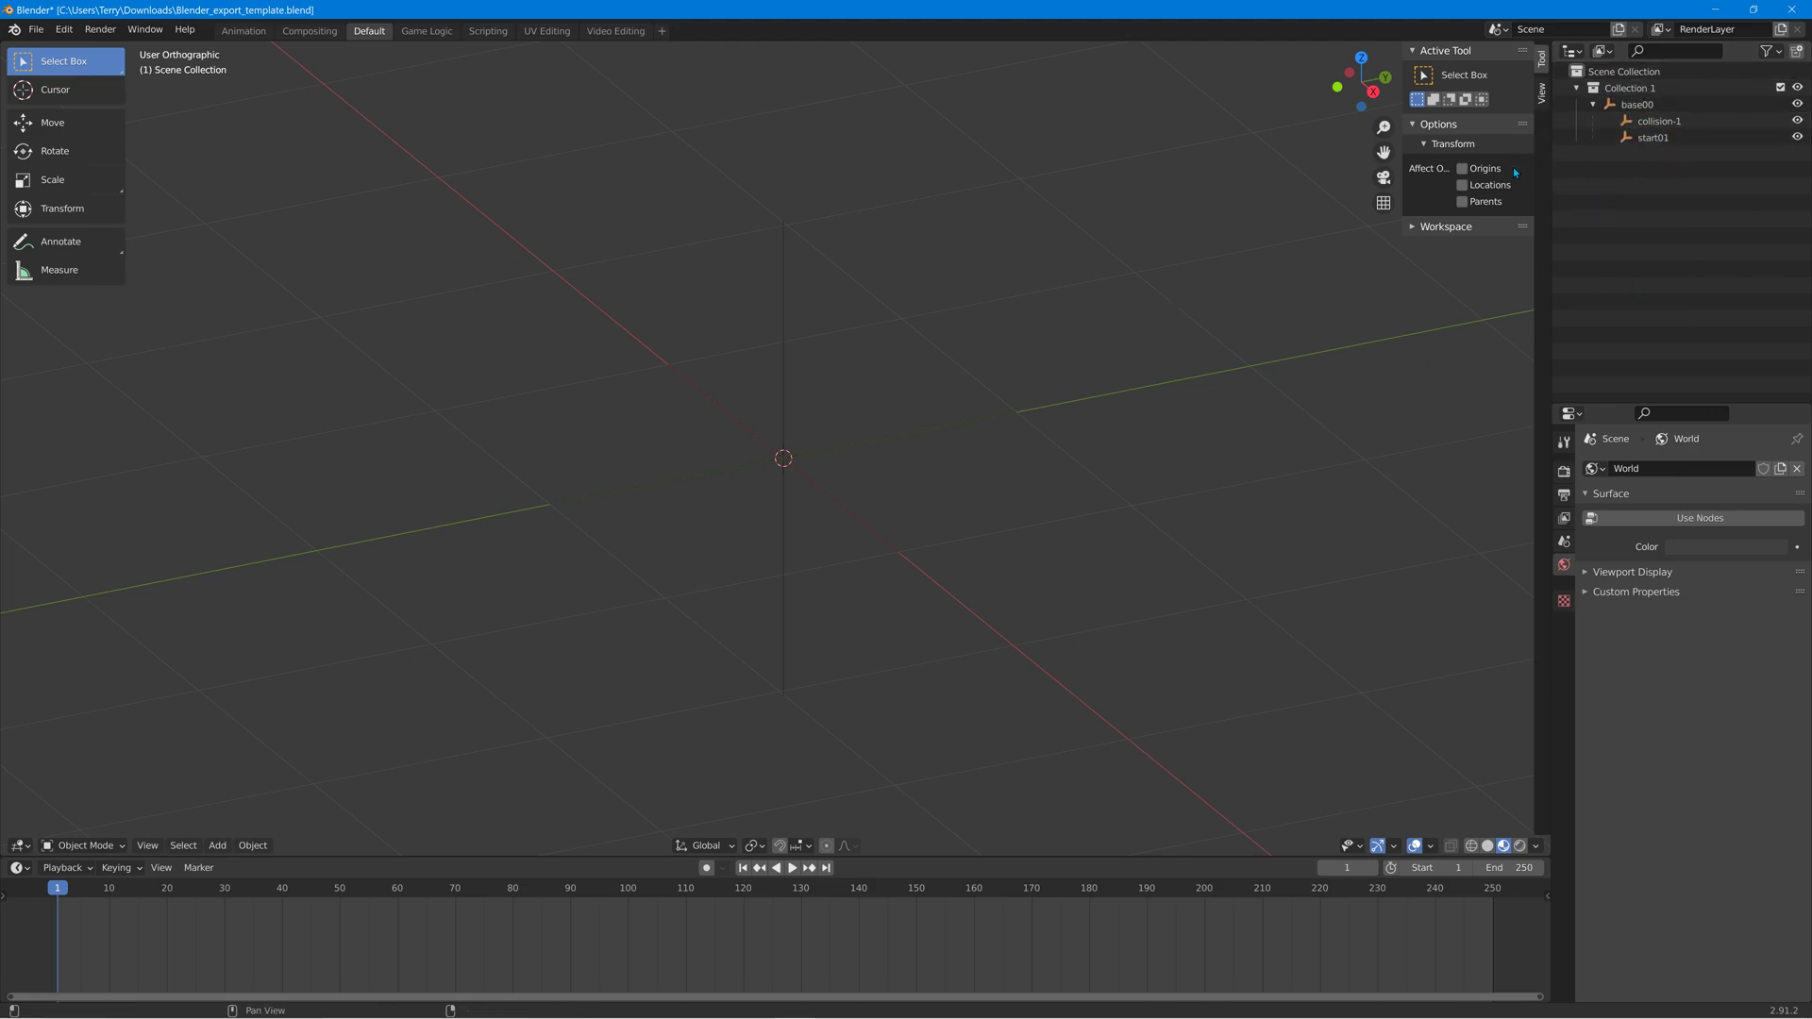
Import texturedMesh.obj as a Wavefront OBJ from New folder on the desktop.
click(36, 29)
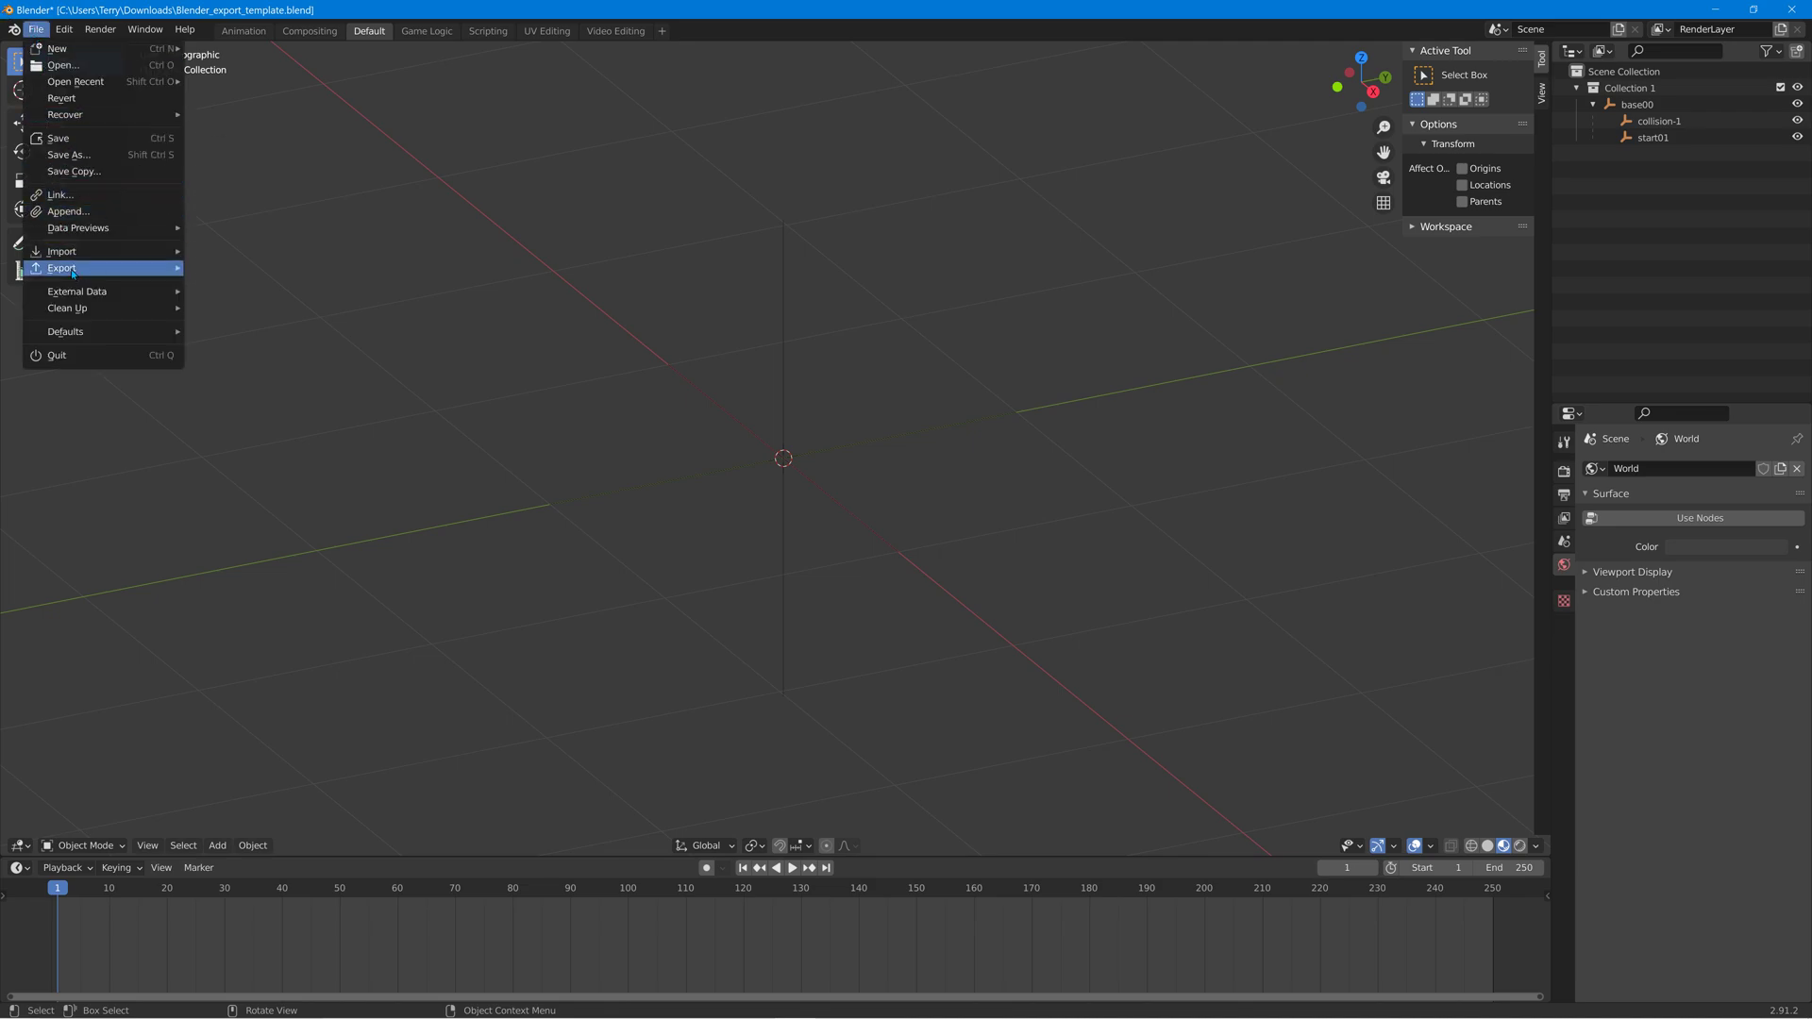
mouse_move(94, 252)
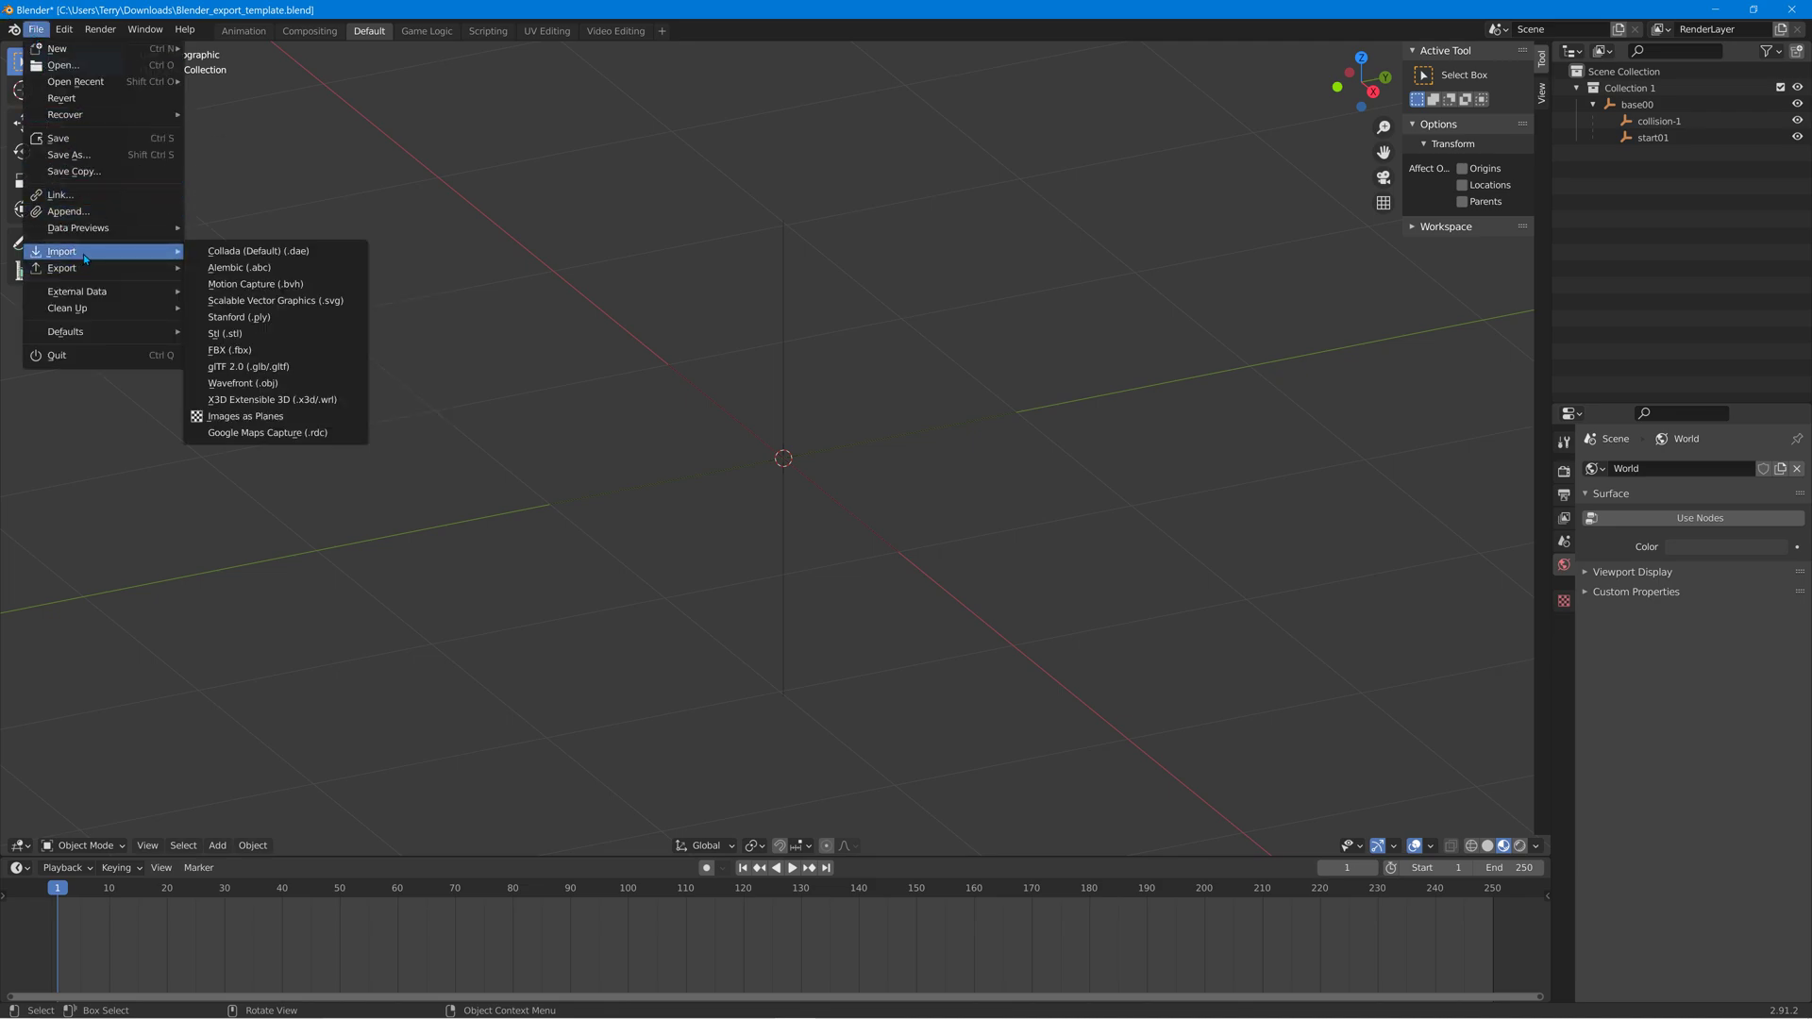
click(270, 387)
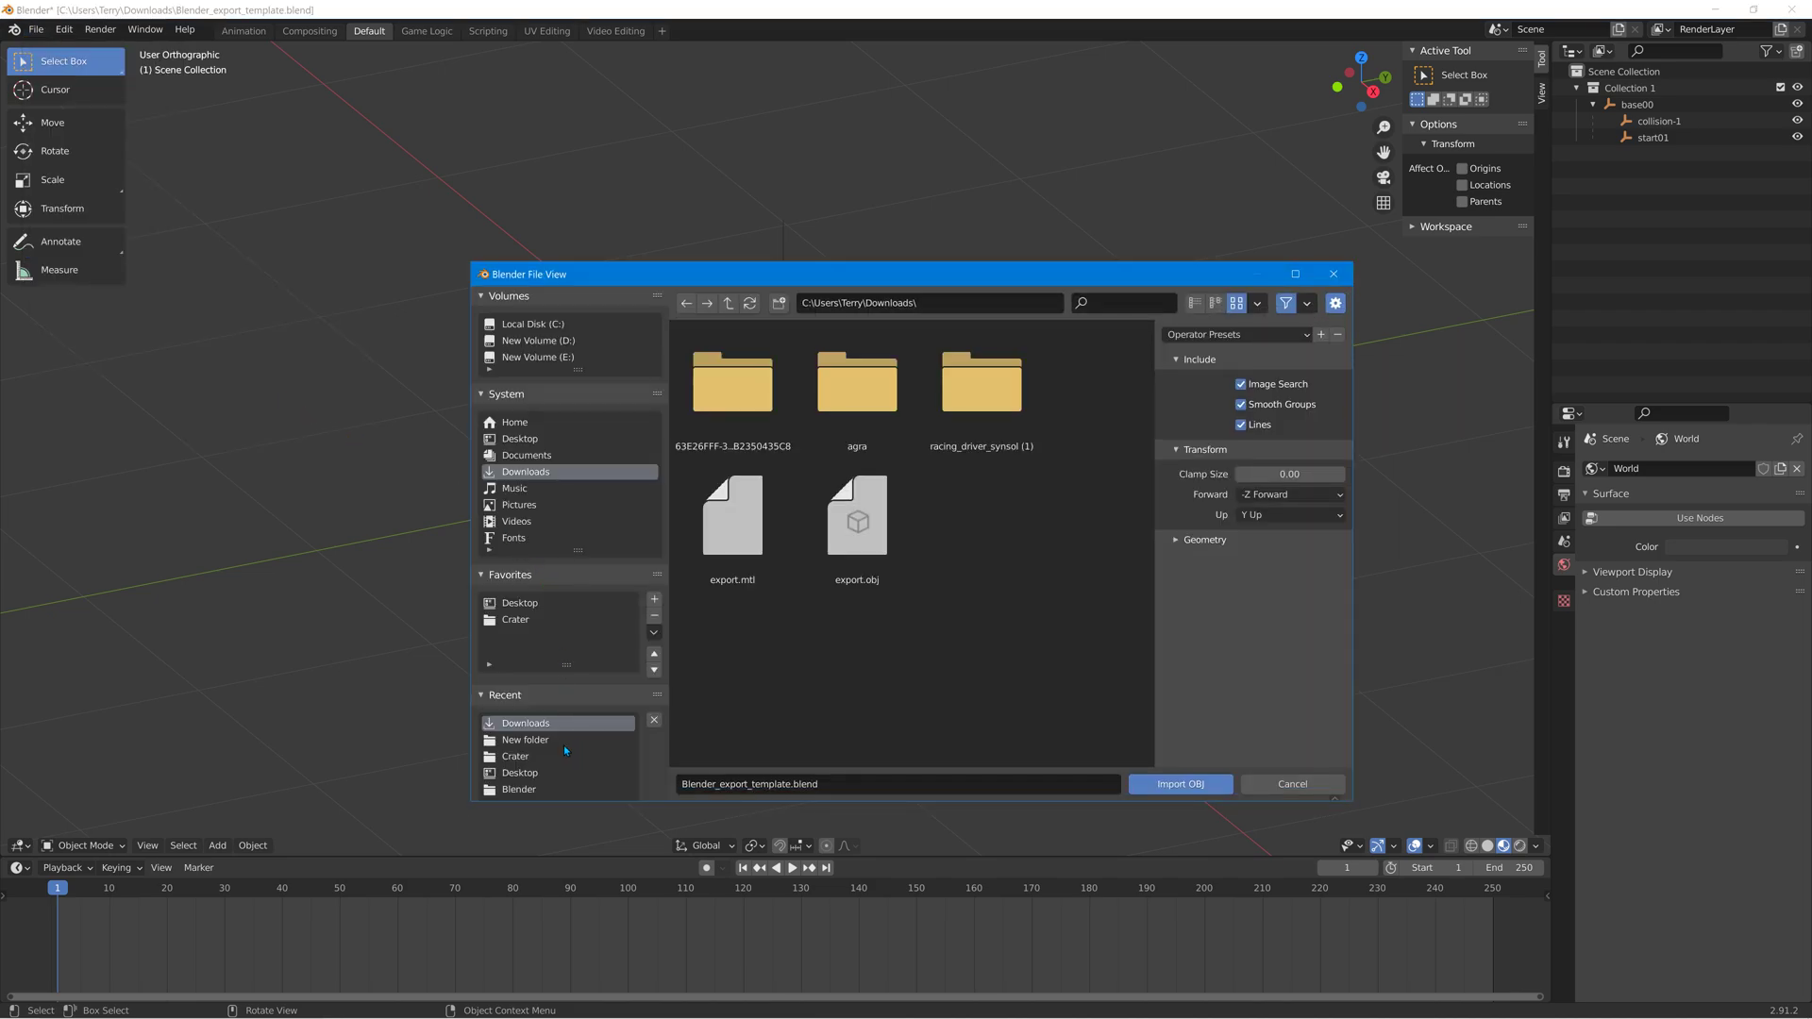
click(531, 741)
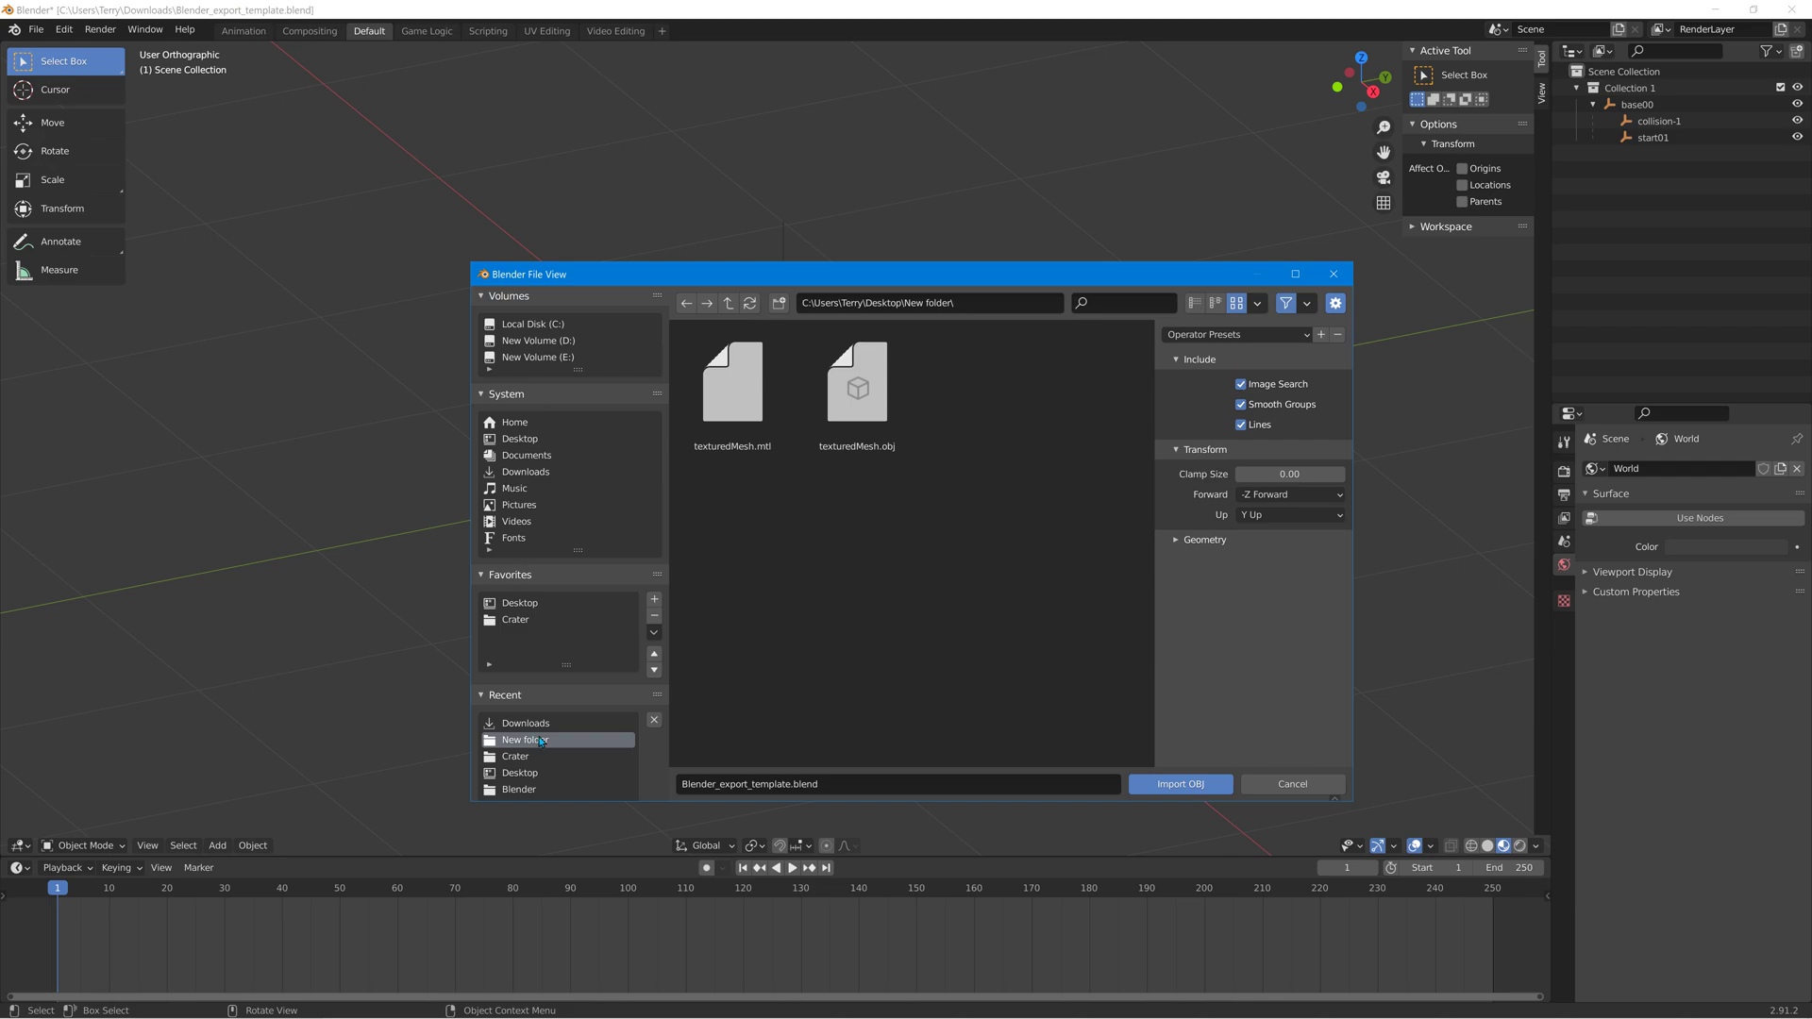
click(861, 430)
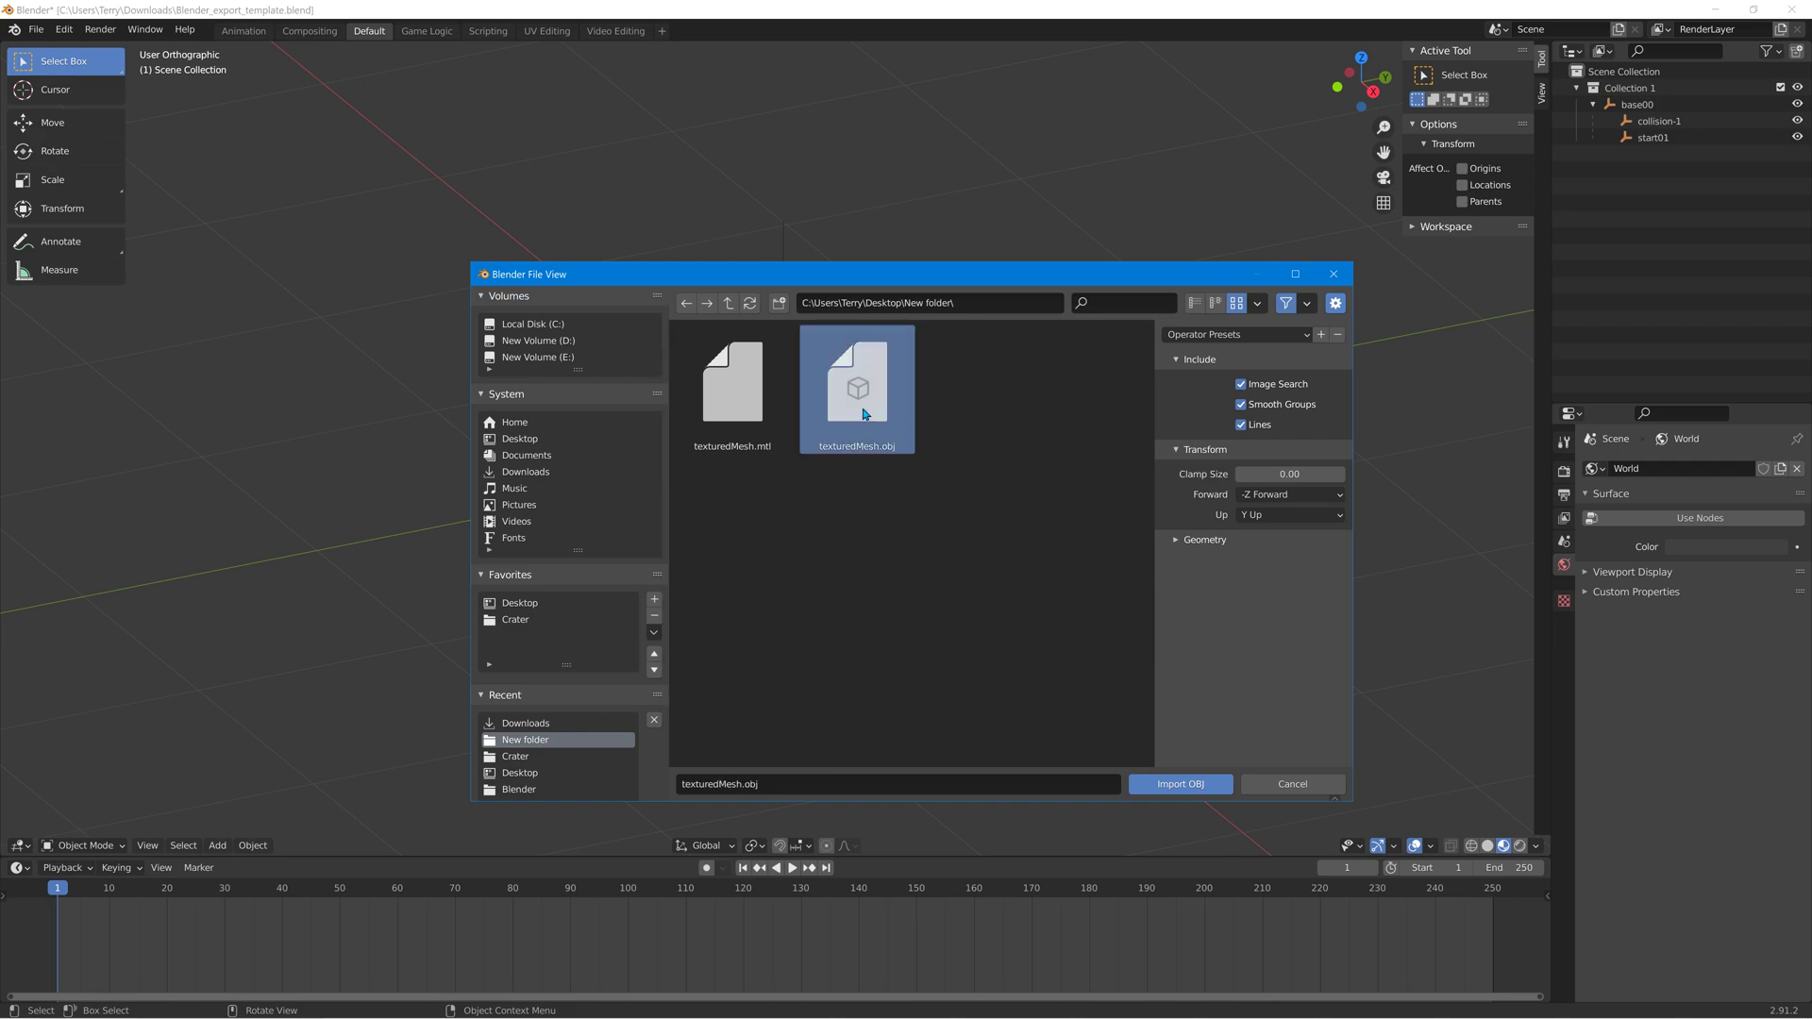
click(1187, 785)
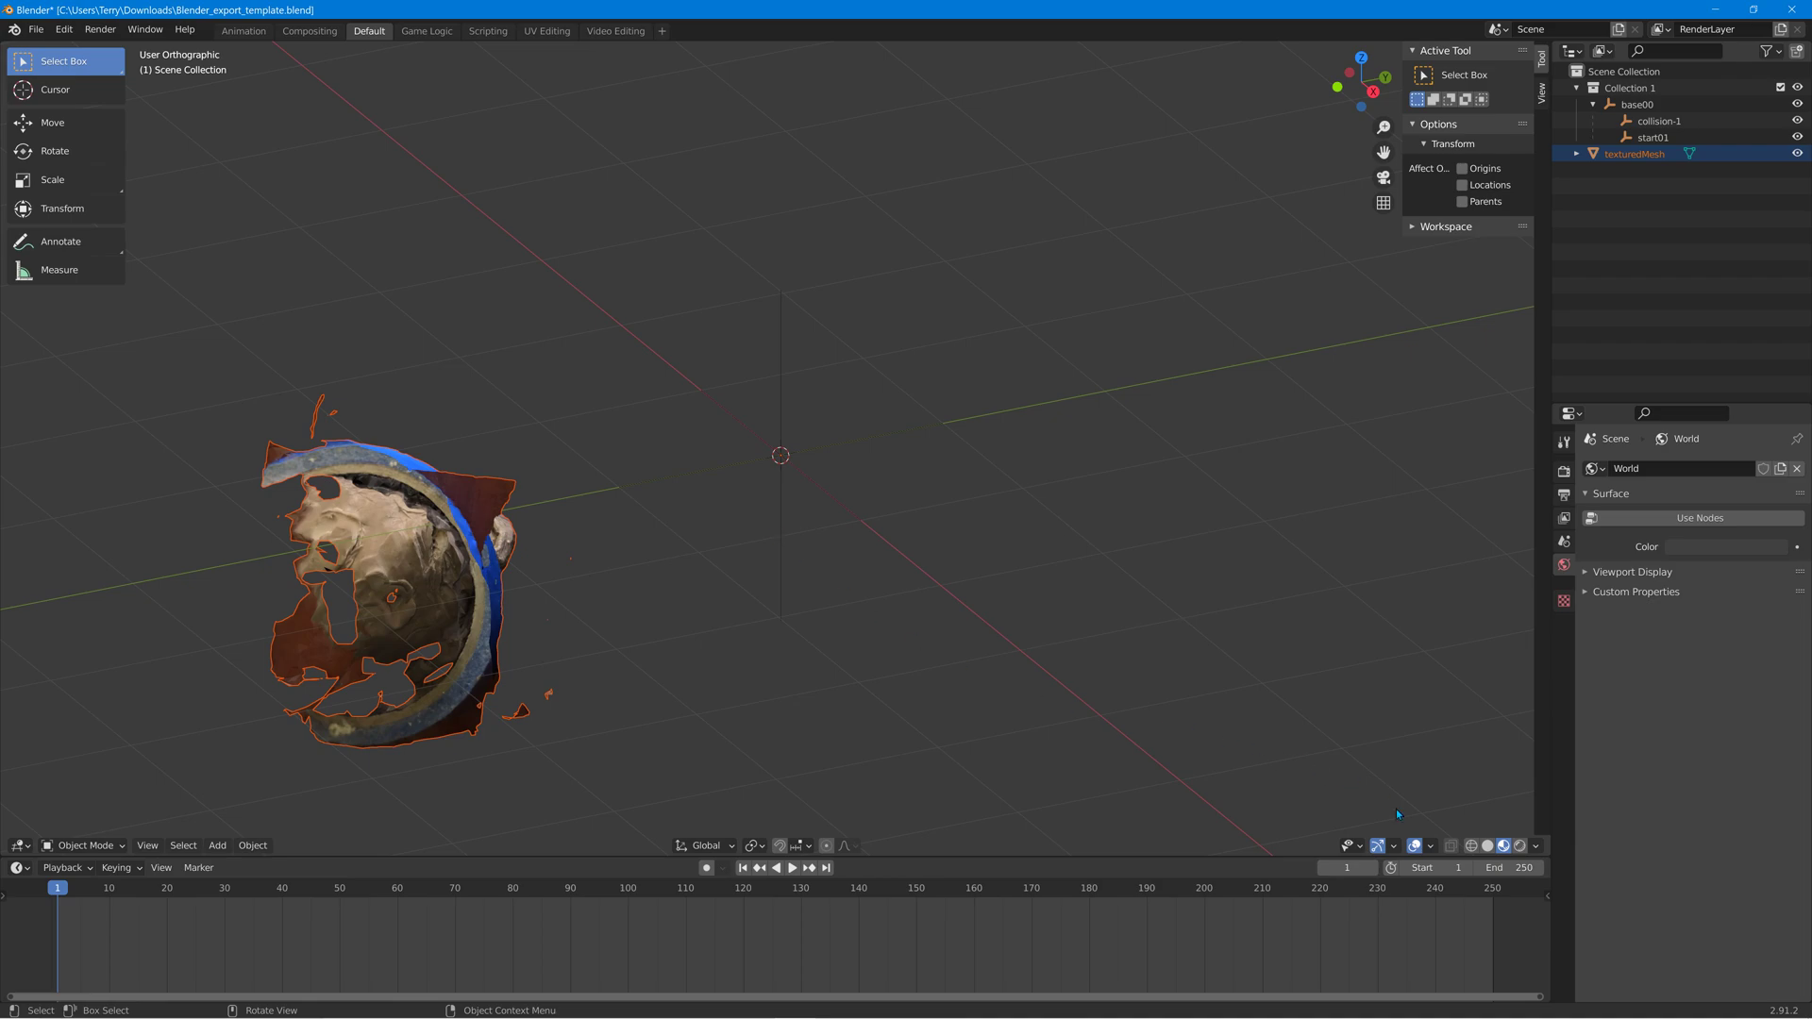
Examine the imported mesh in Solid shading and in Wireframe shading.
click(1488, 845)
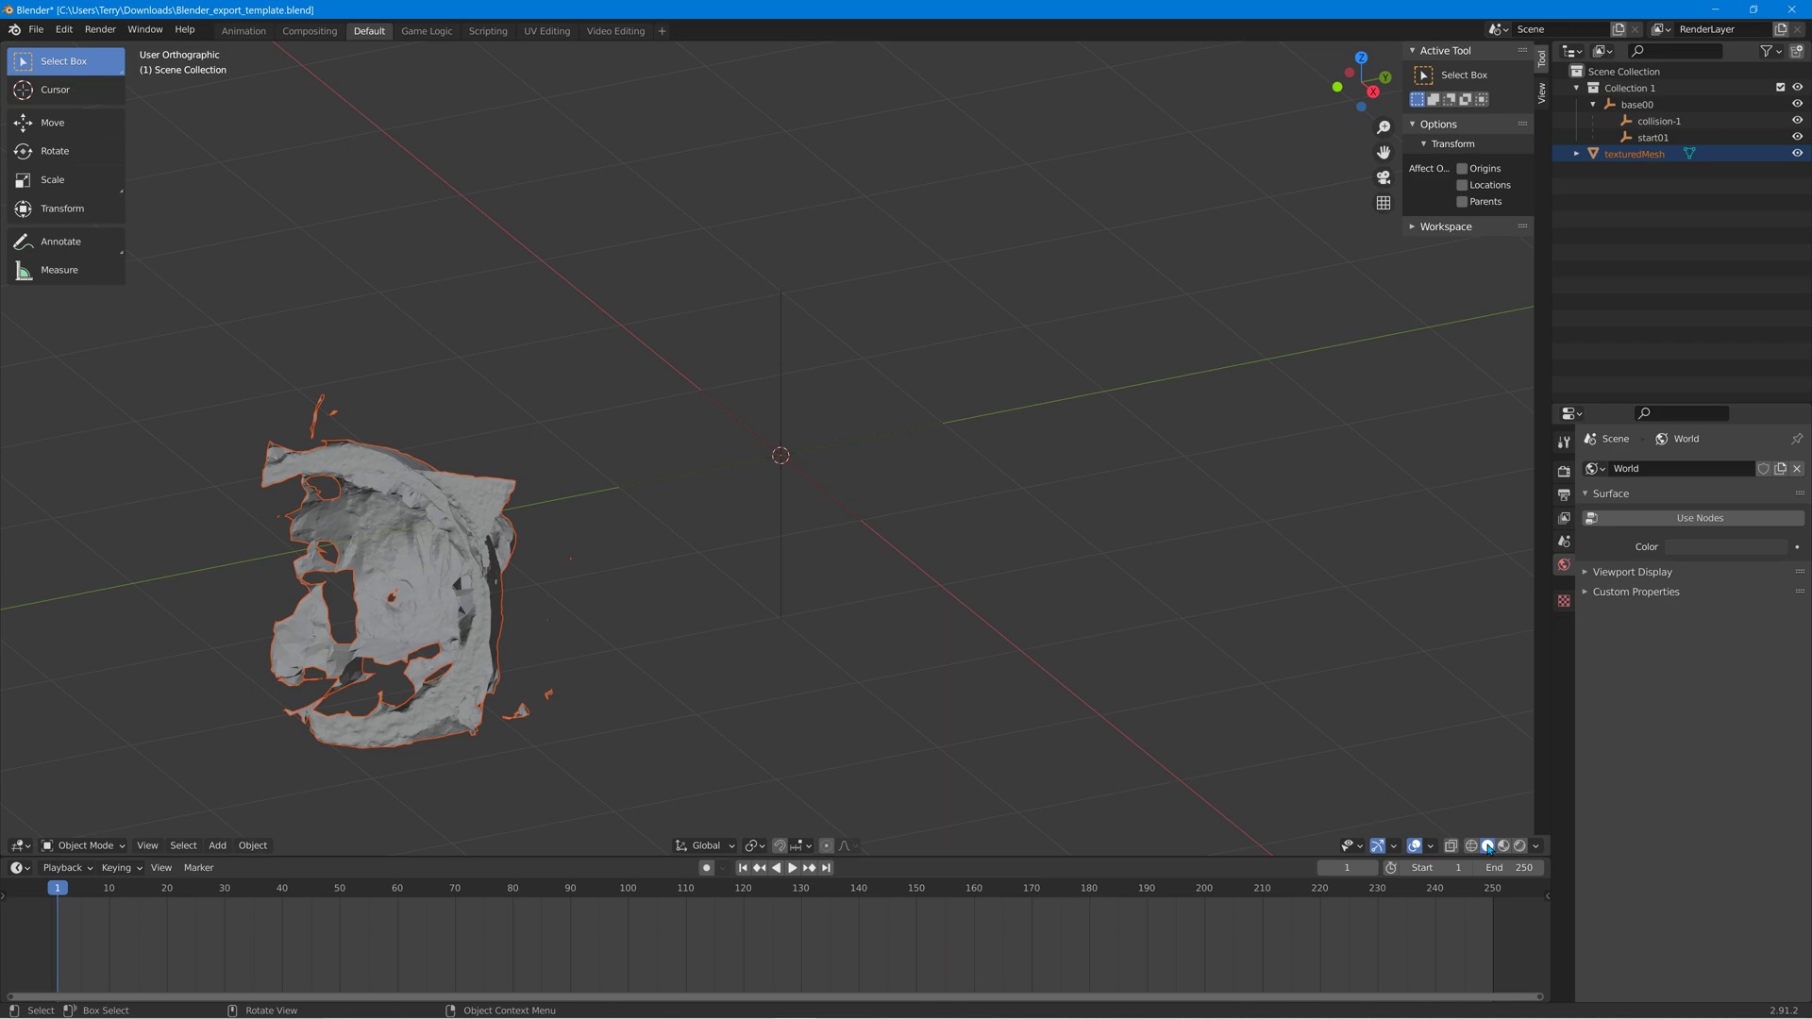
click(1471, 845)
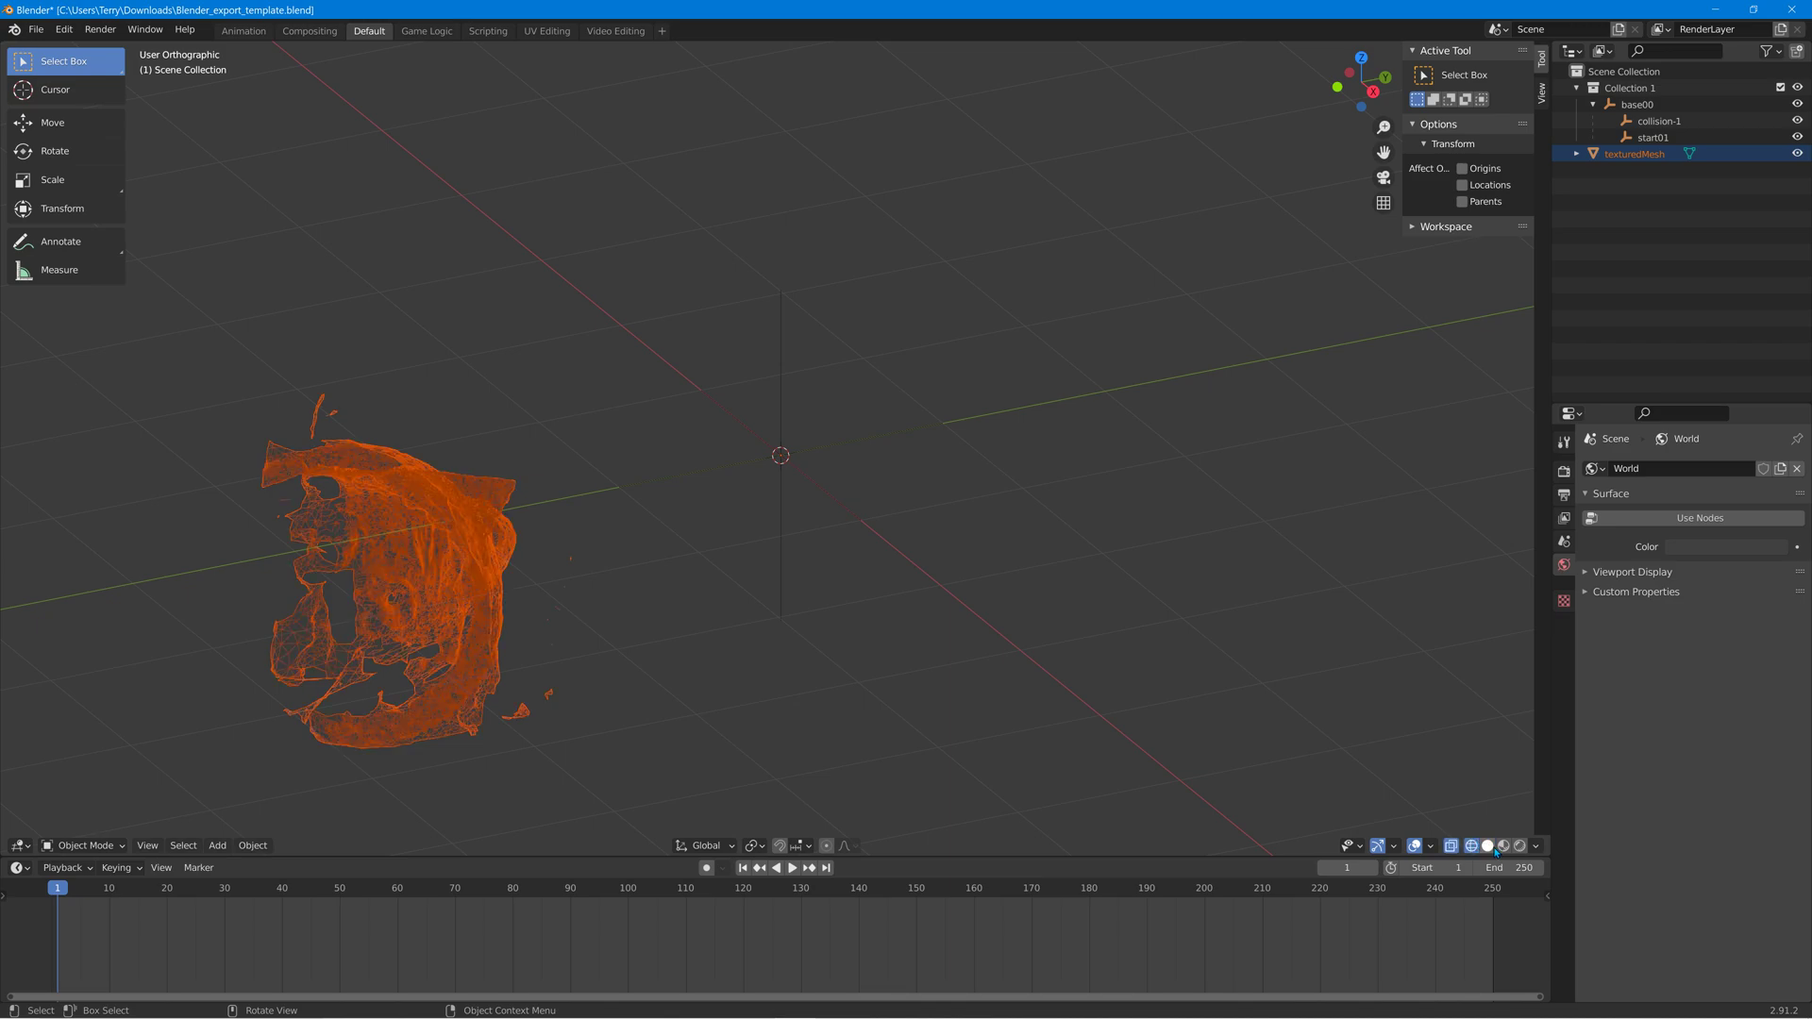
Display the mesh in Material Preview shading and rotate it upright to about X 0.3°, Y 75°, Z 185°.
click(1505, 847)
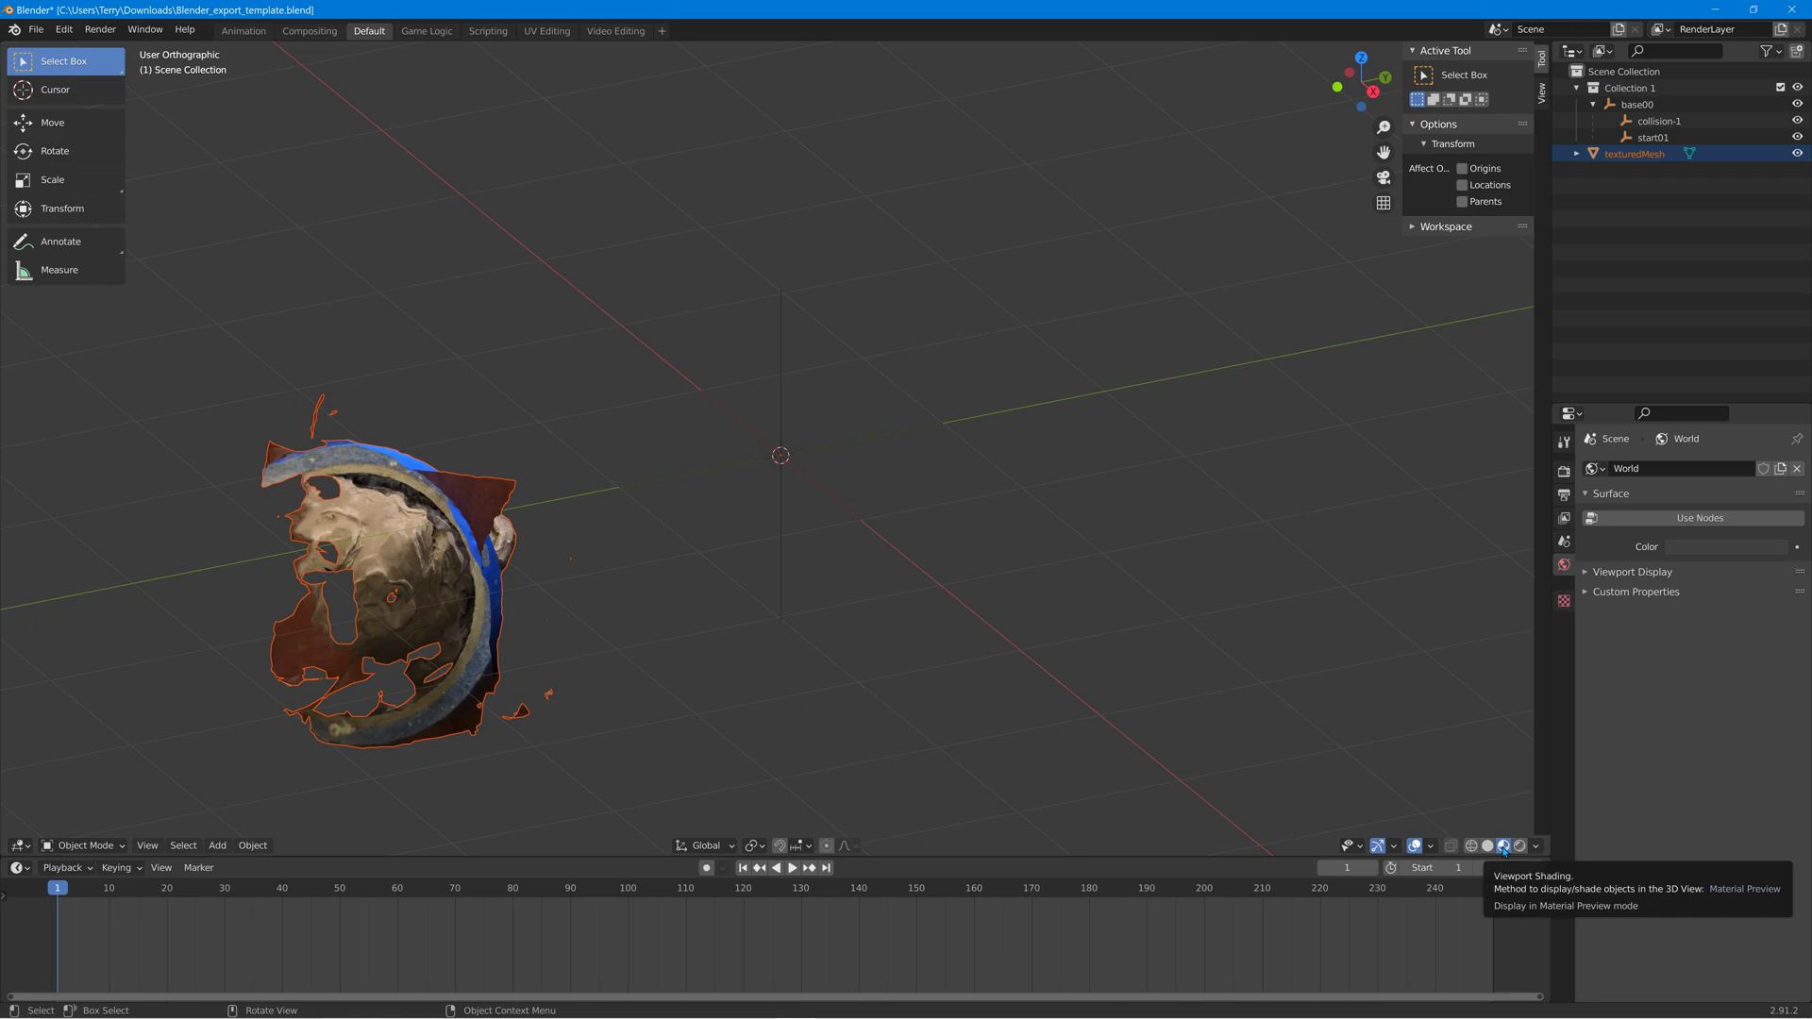
click(54, 151)
drag(784, 479, 888, 422)
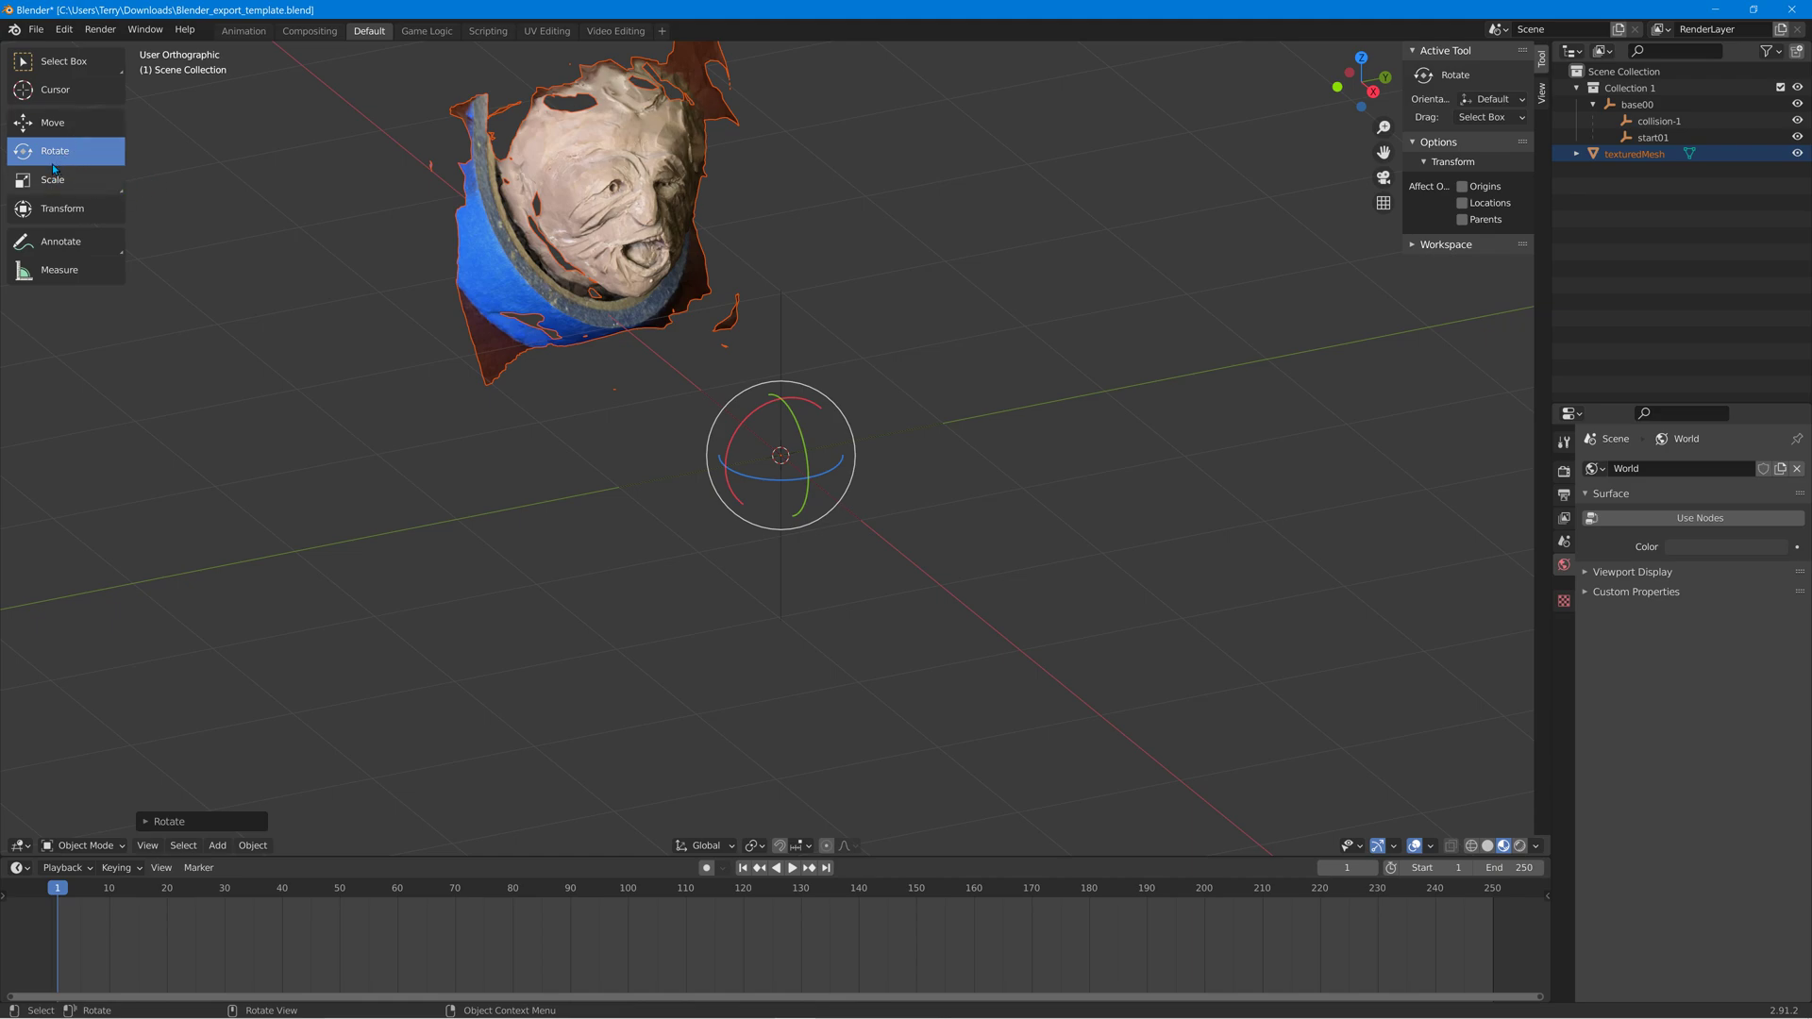
Move the textured mesh along the X axis to about 2.71, bringing the sculpture near the world origin.
click(52, 123)
drag(797, 481, 1018, 692)
middle_drag(925, 398, 989, 381)
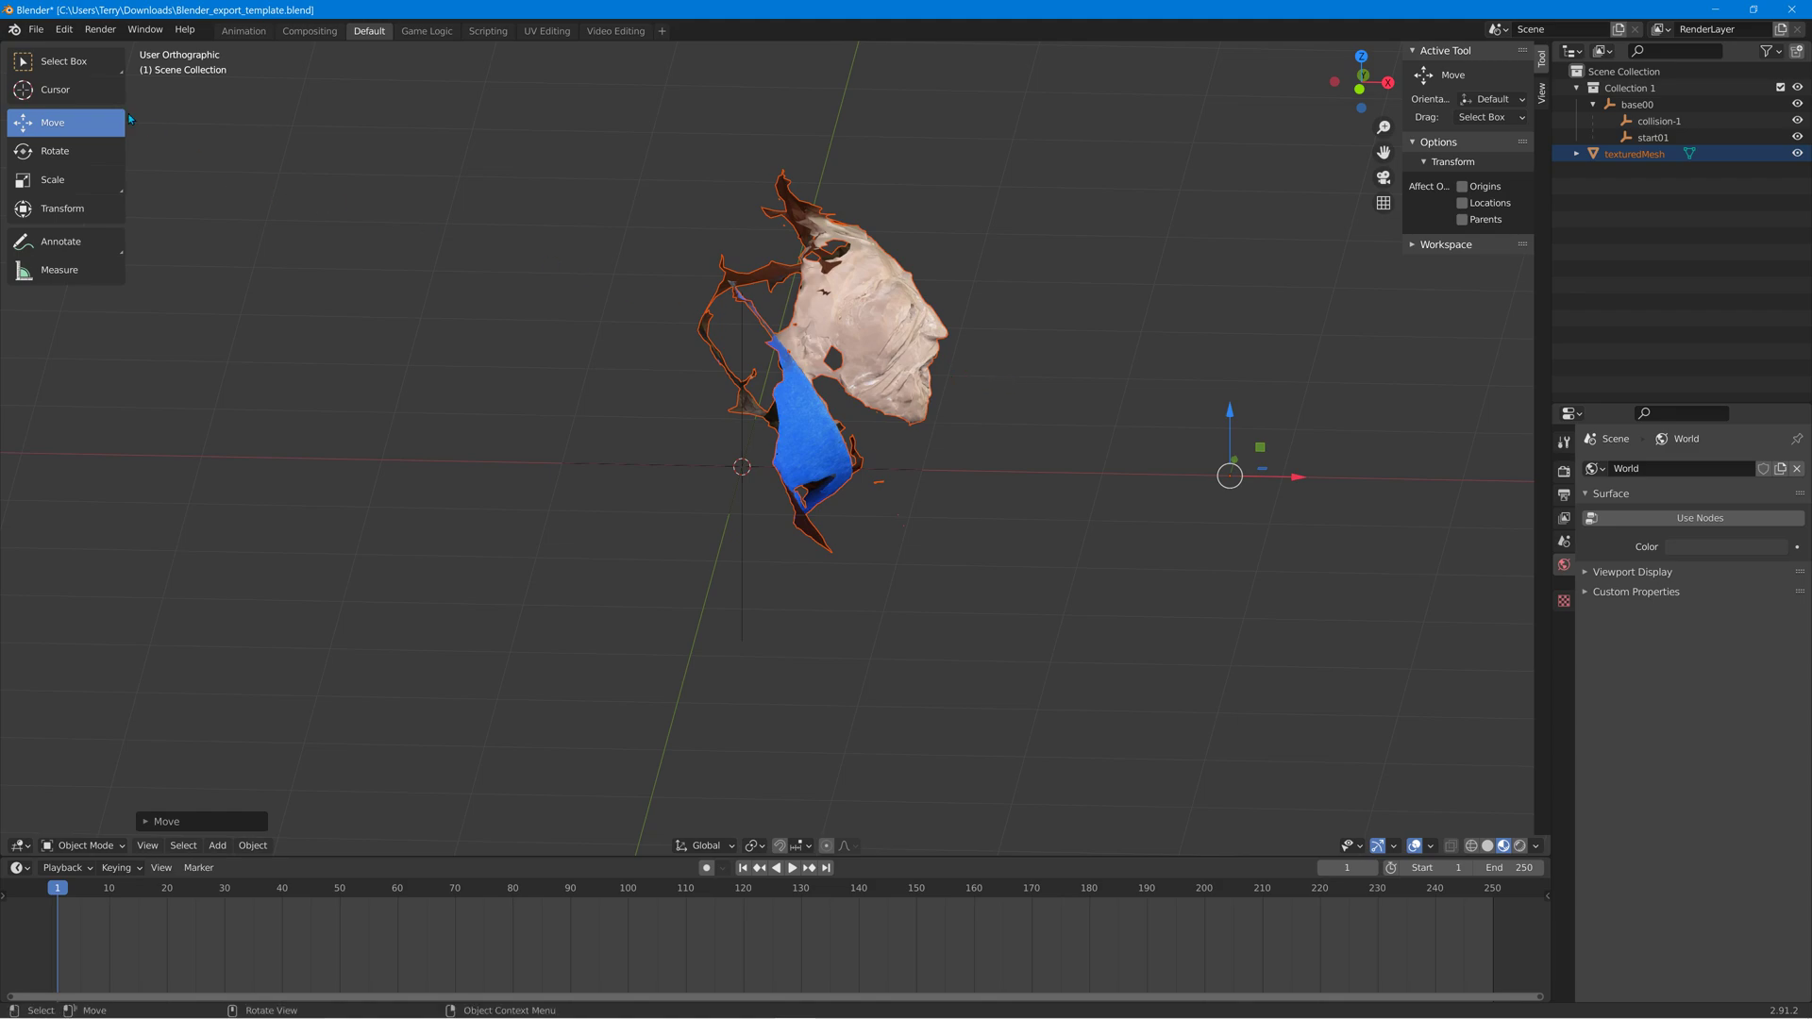
click(243, 483)
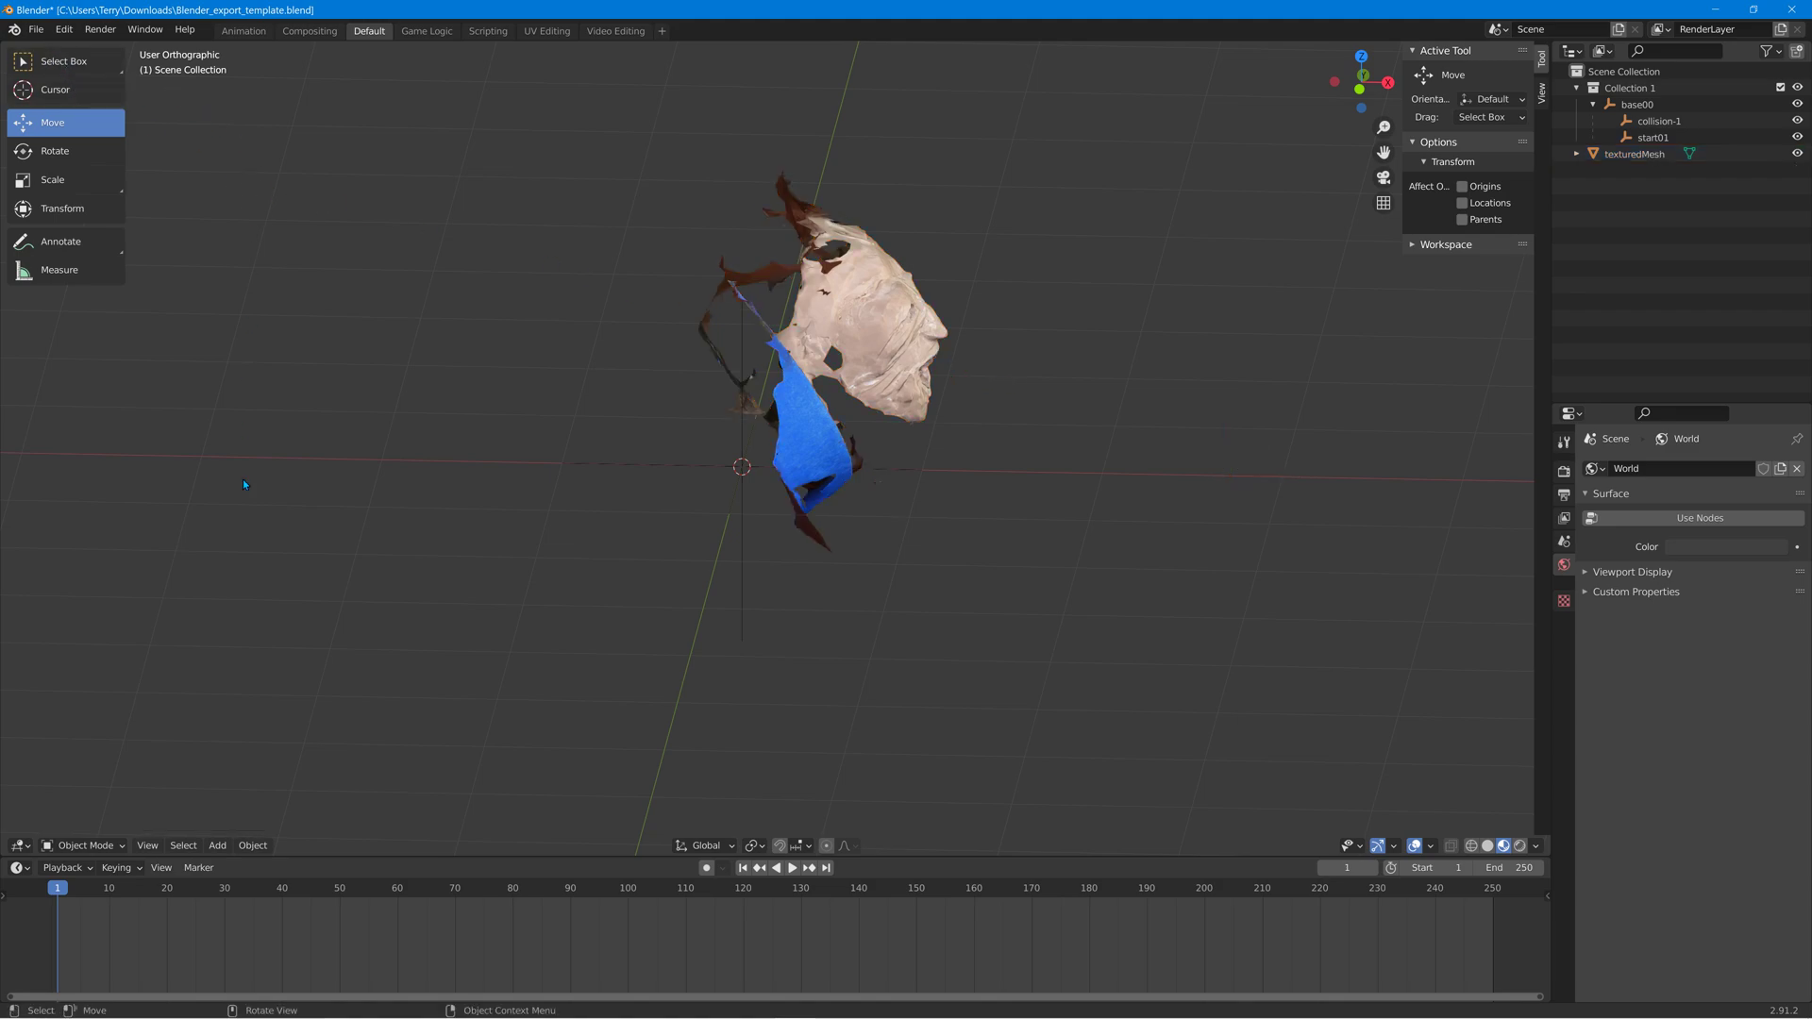
click(123, 848)
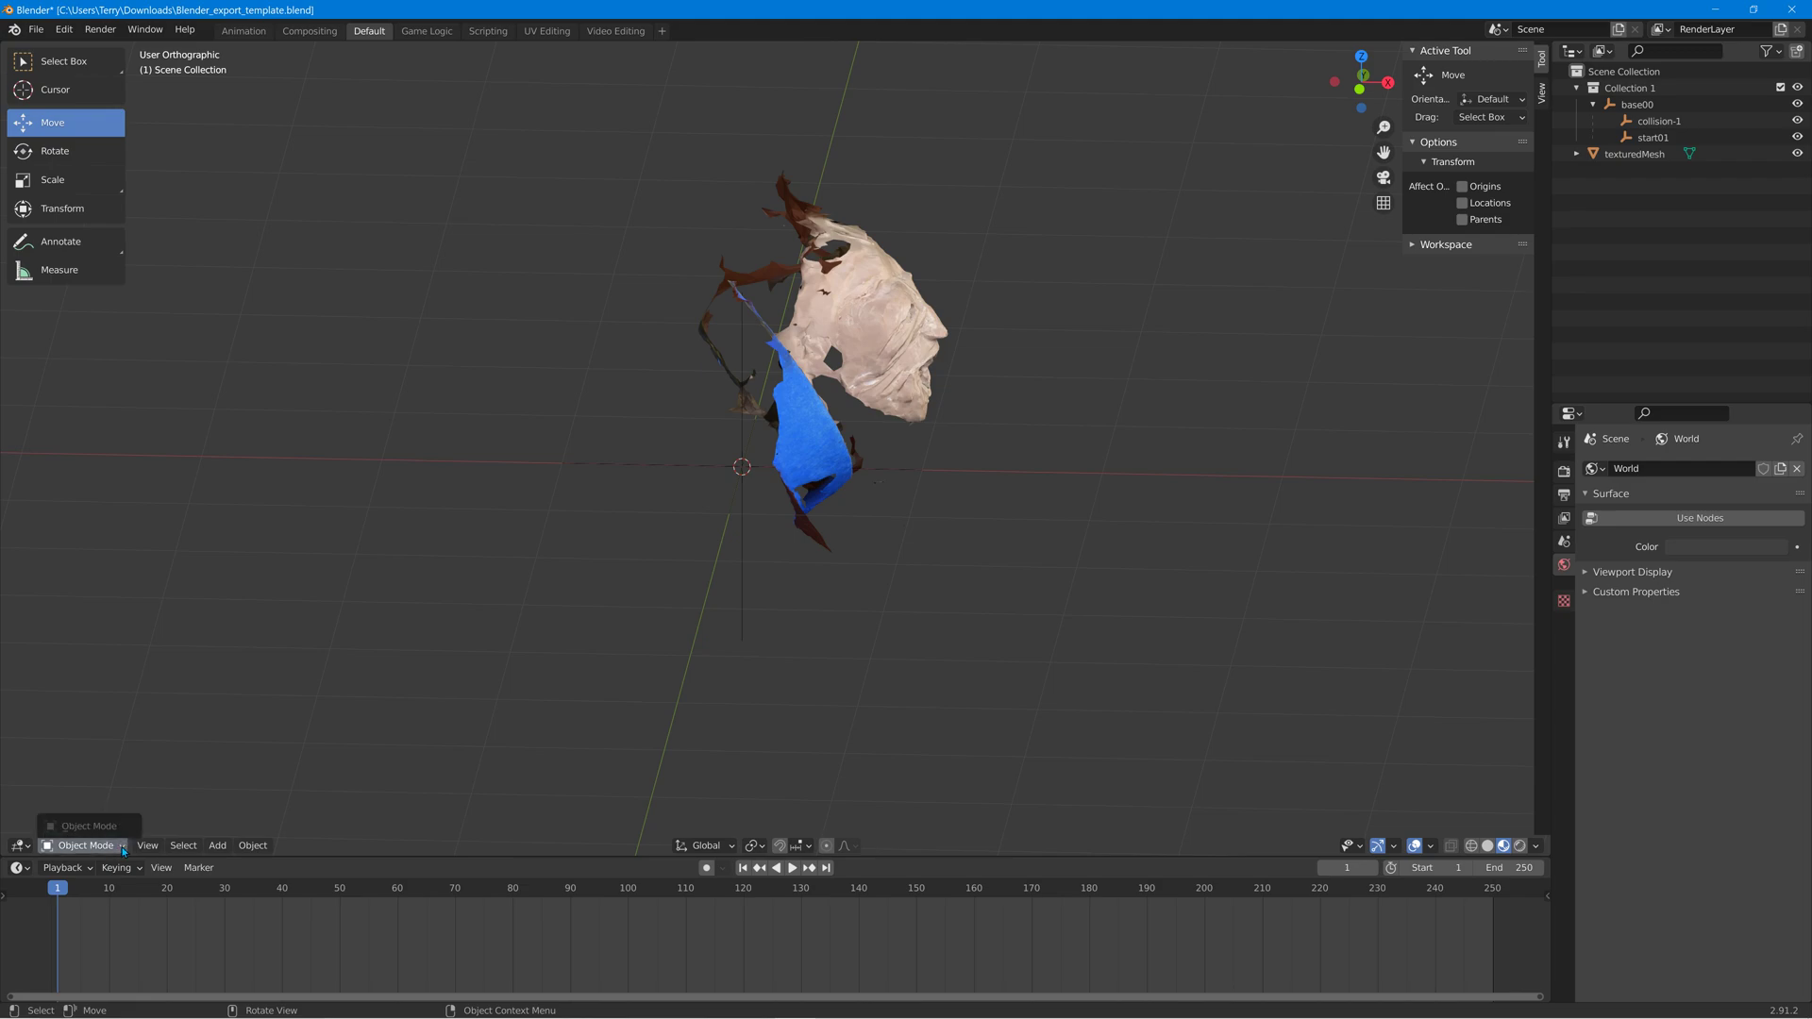
click(123, 848)
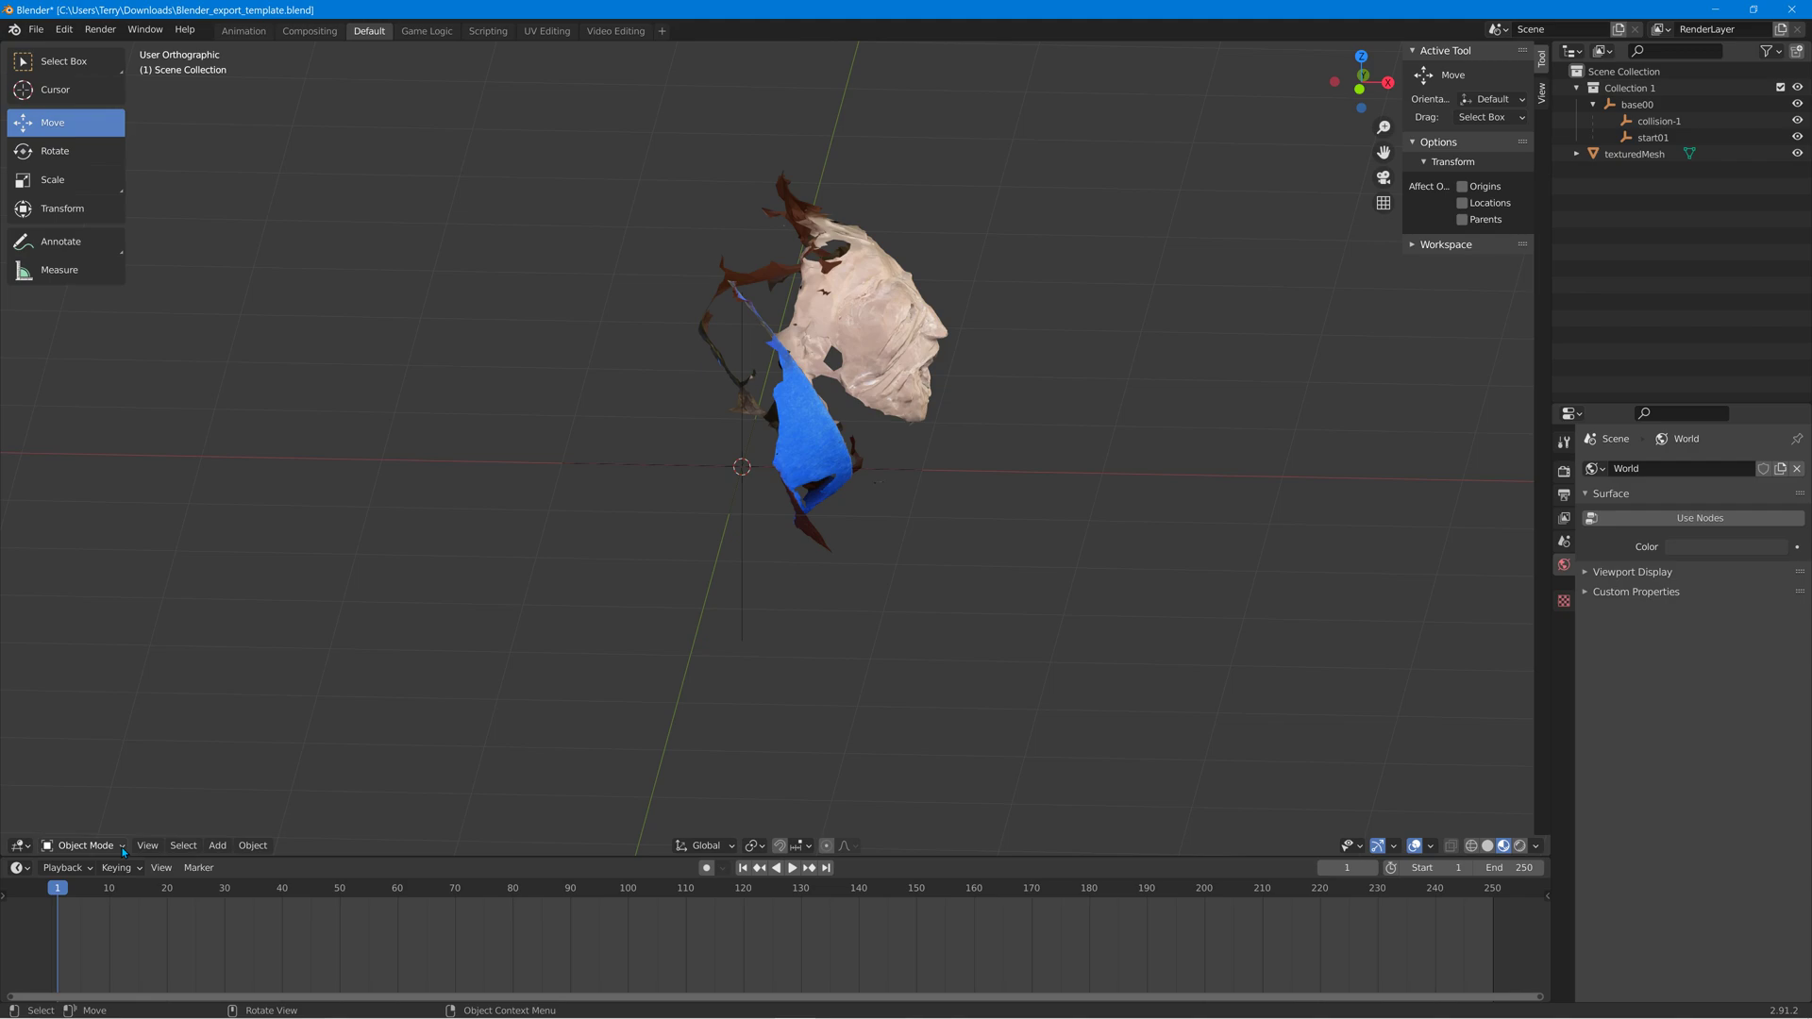
click(122, 848)
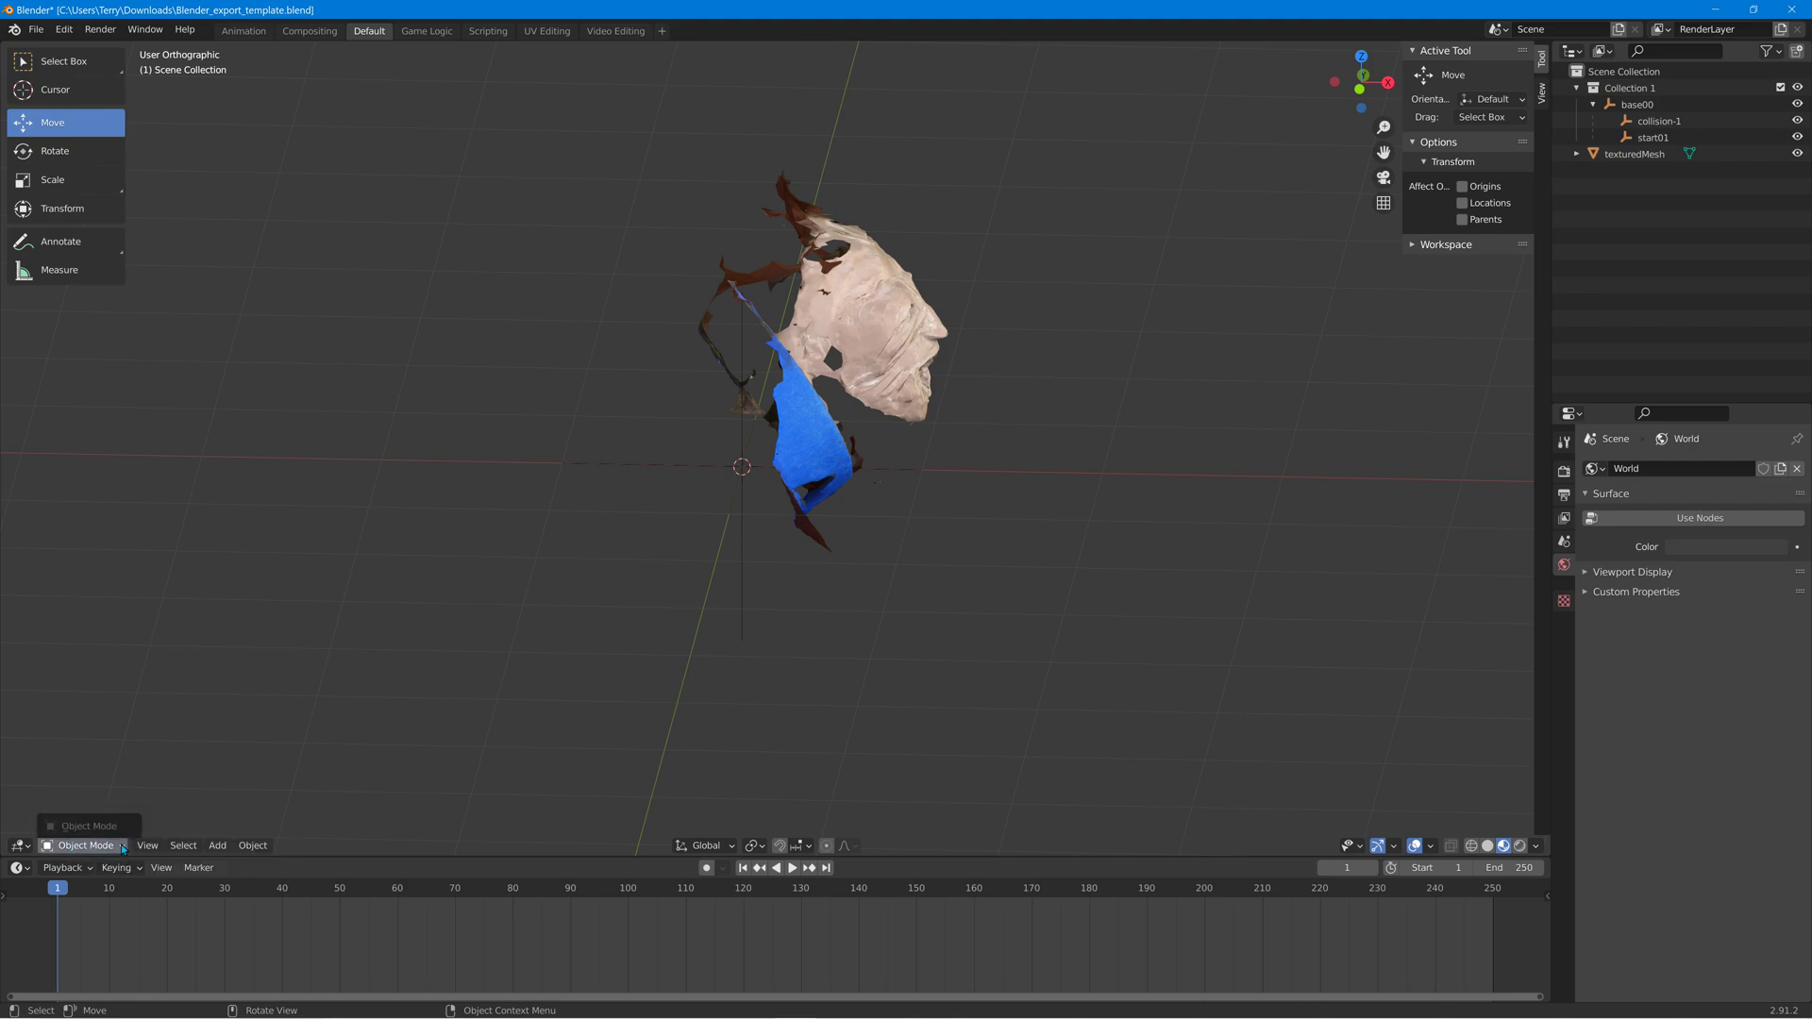
click(126, 848)
click(126, 848)
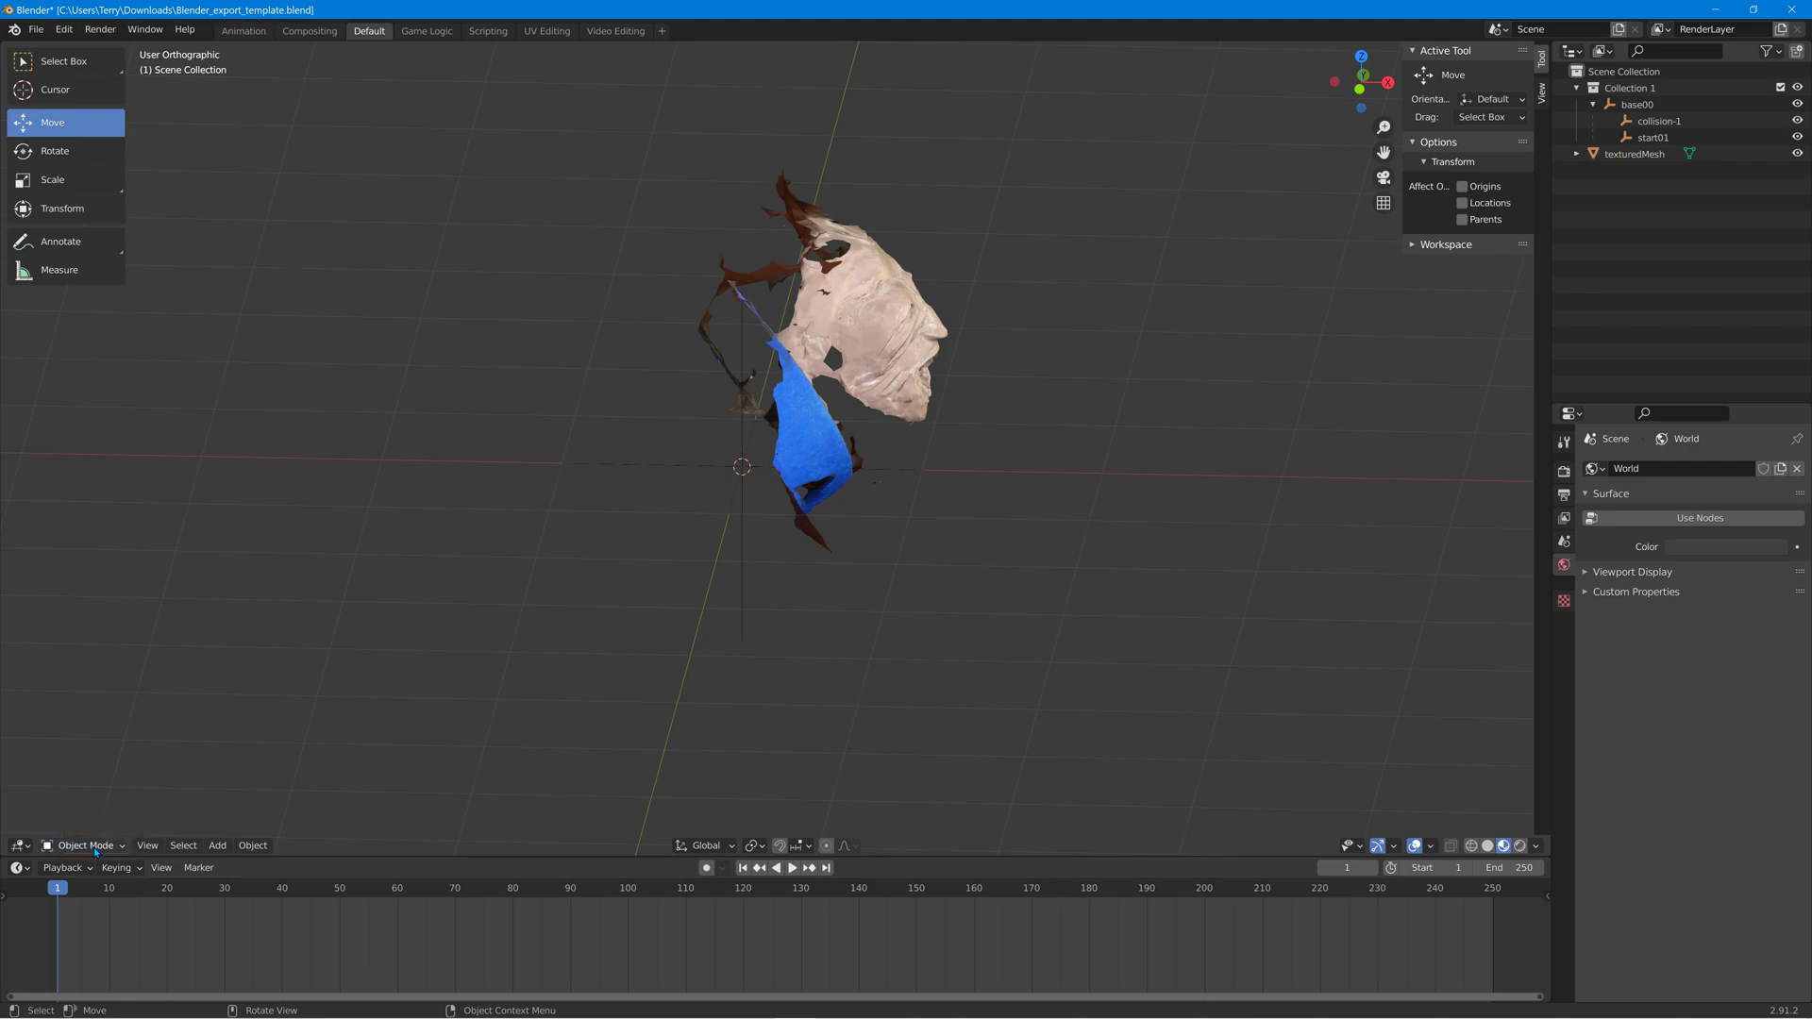
right_click(57, 846)
mouse_move(59, 843)
click(46, 30)
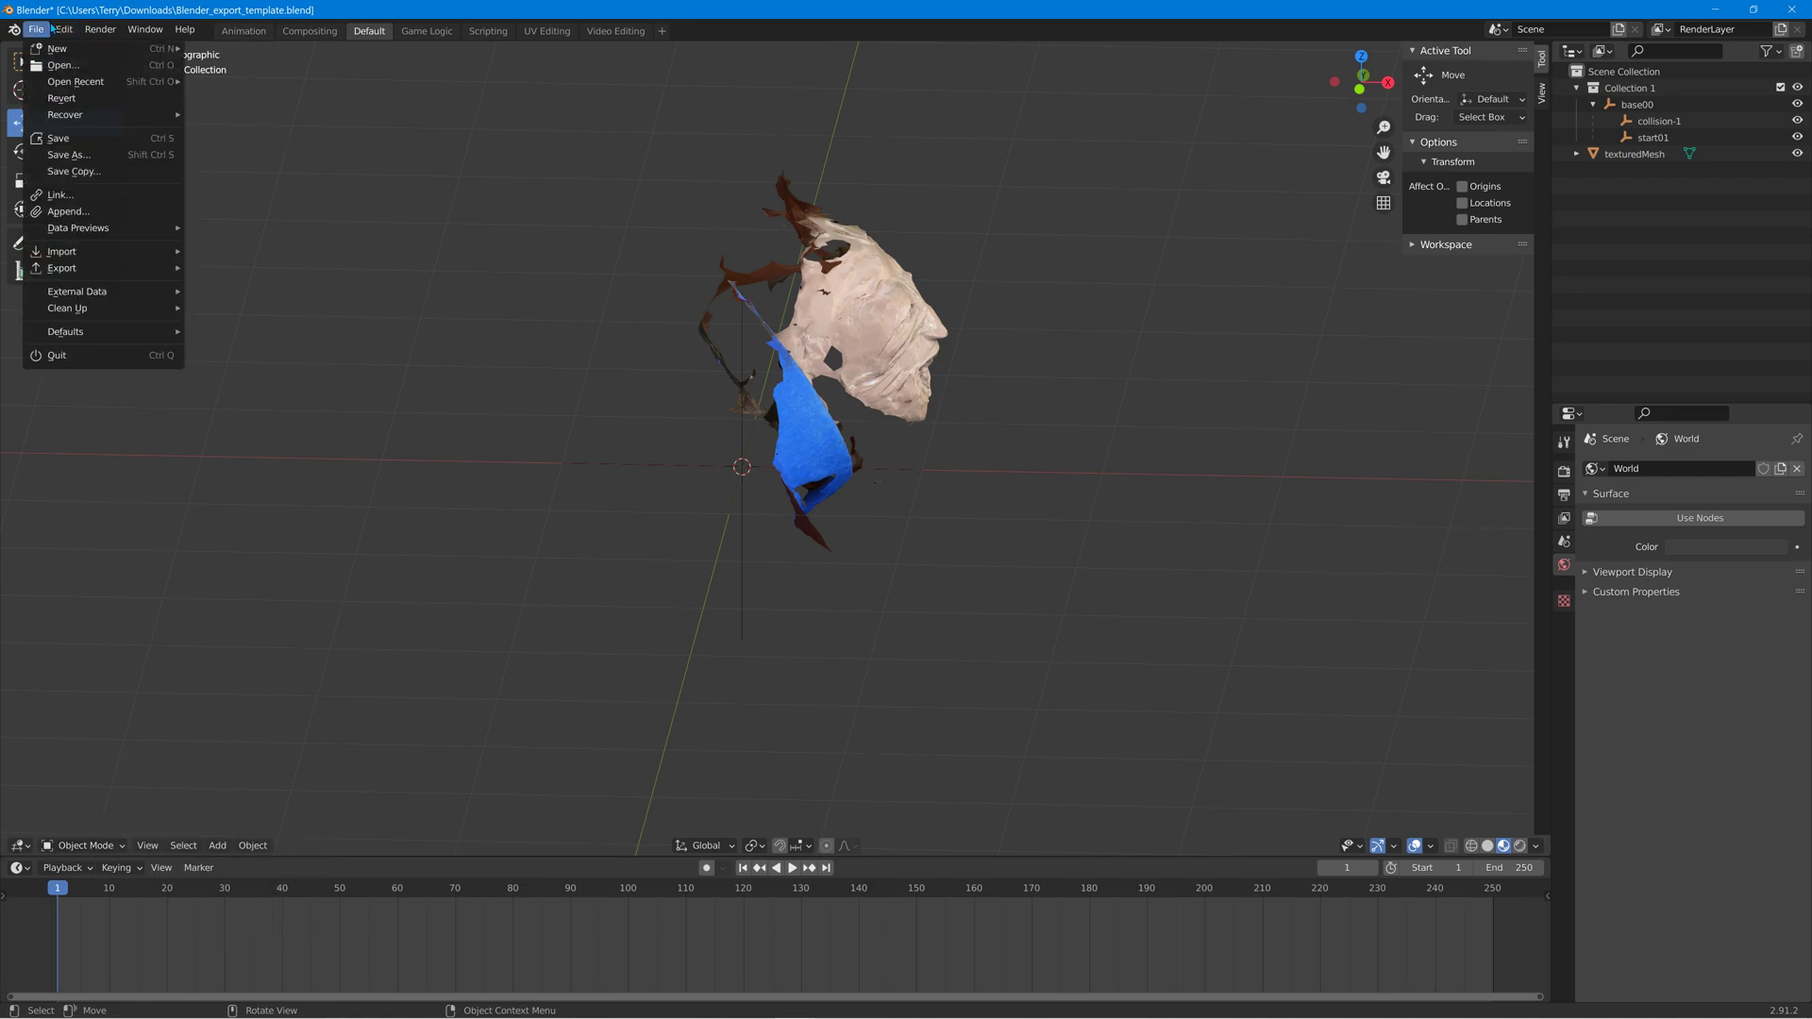
mouse_move(144, 30)
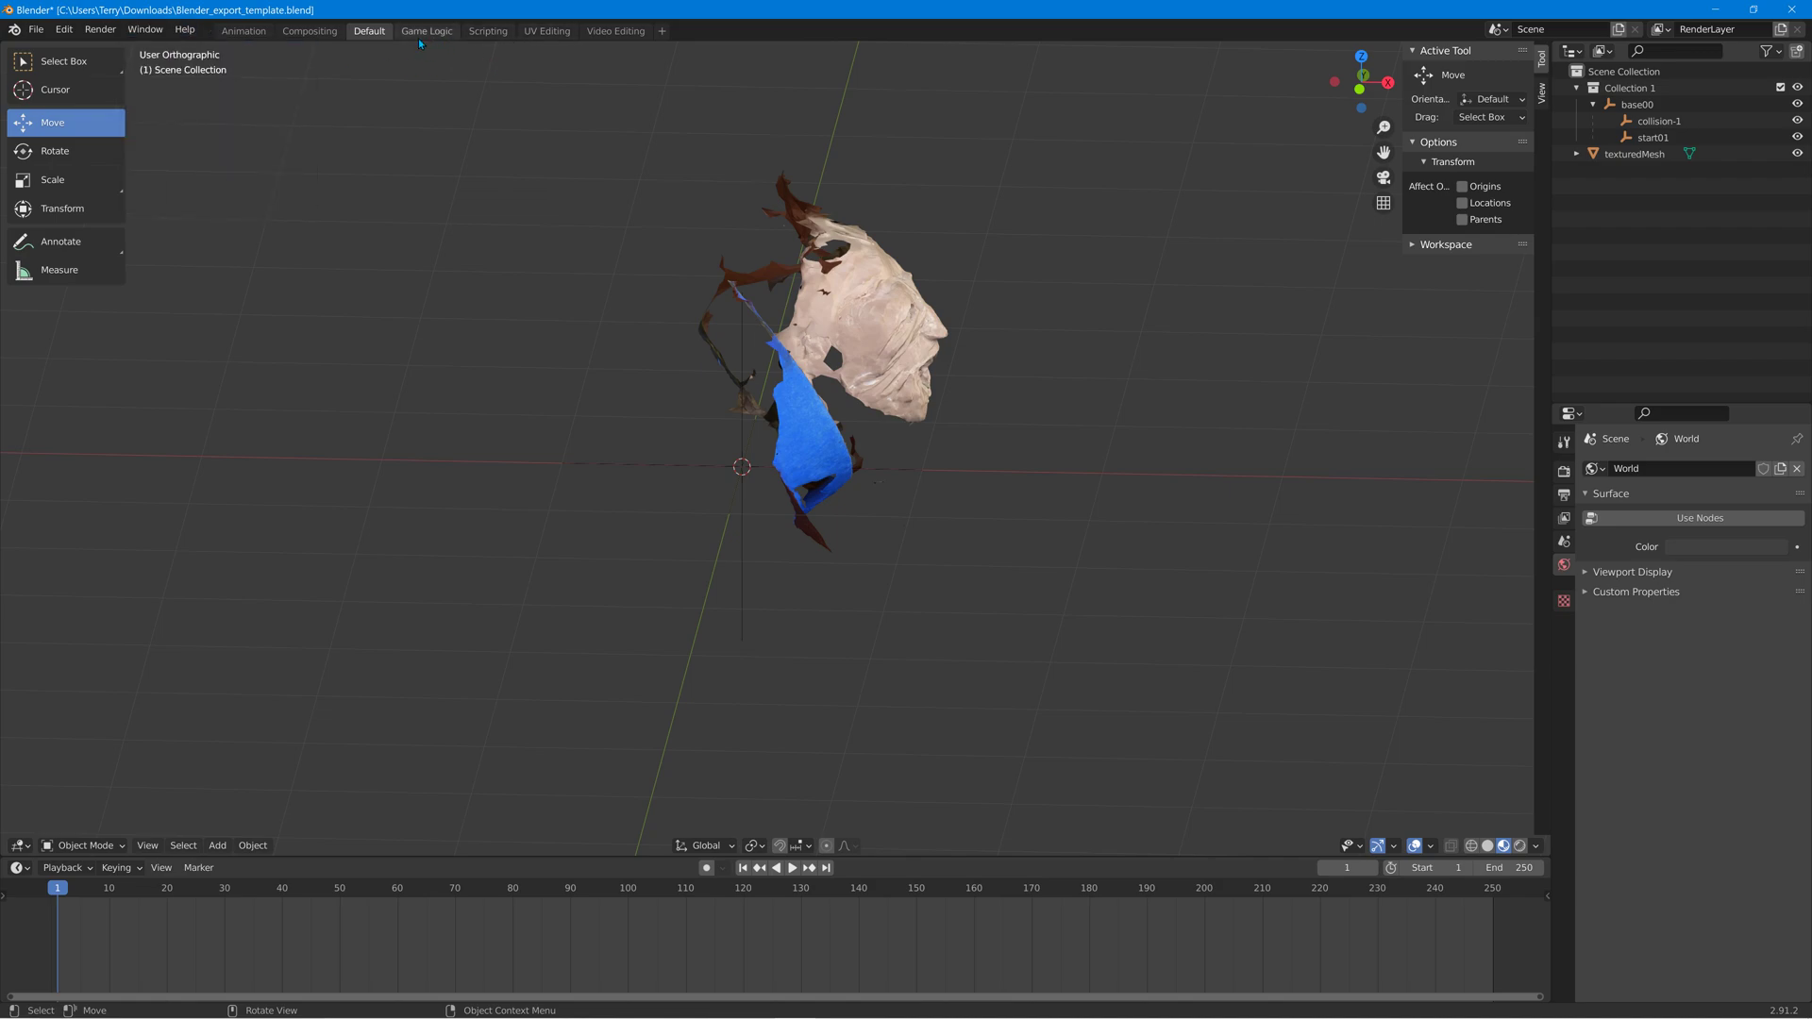
Put texturedMesh into Edit Mode and turn on X-ray so box selection reaches vertices through the mesh.
click(830, 312)
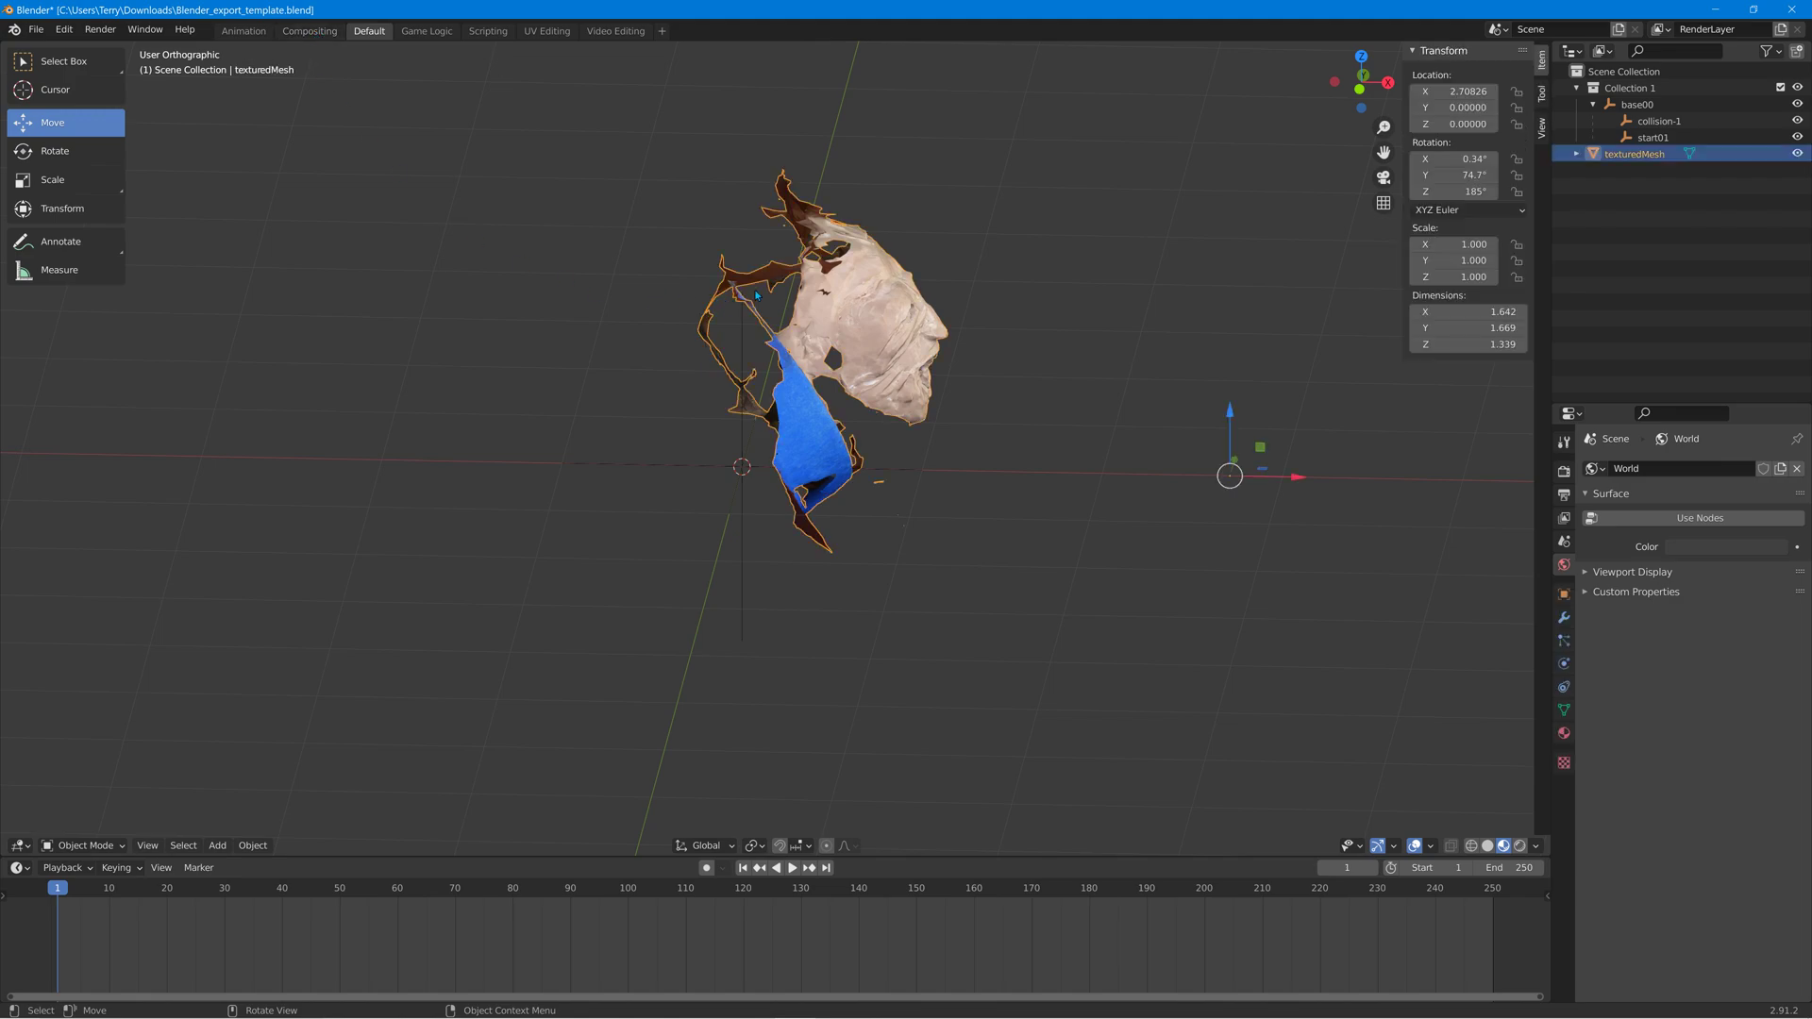
right_click(796, 290)
click(94, 848)
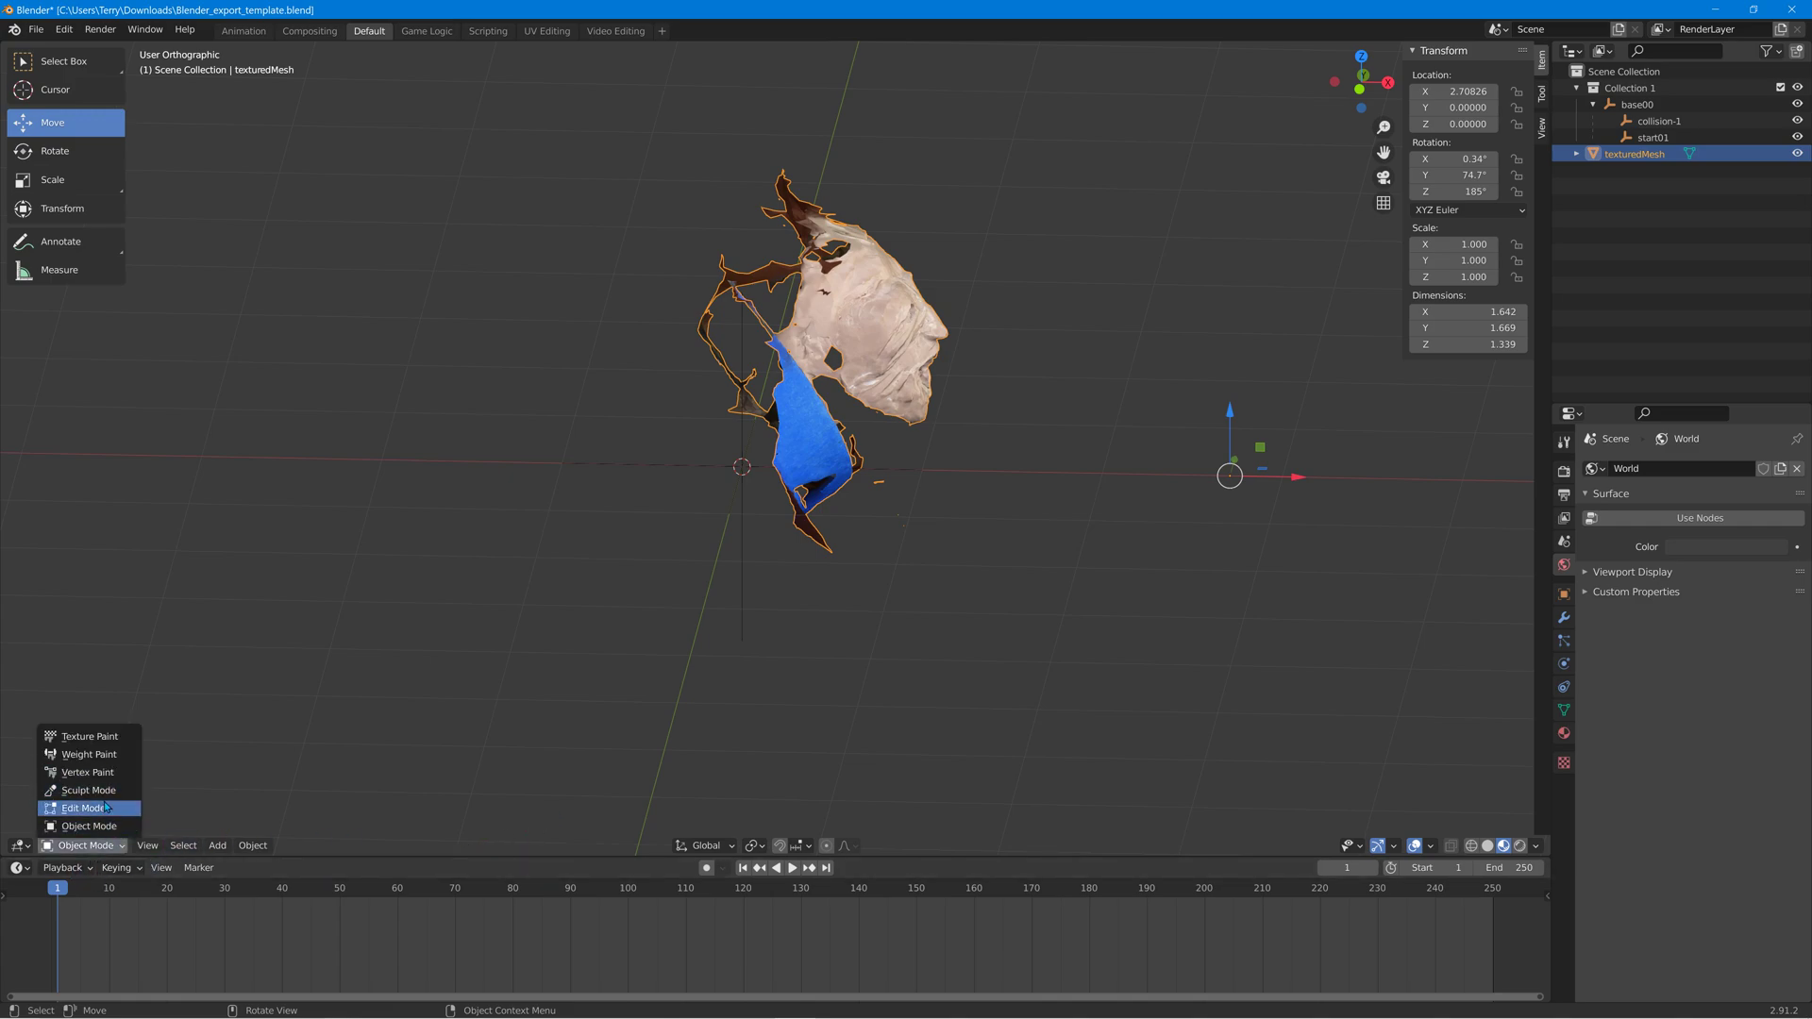
click(106, 808)
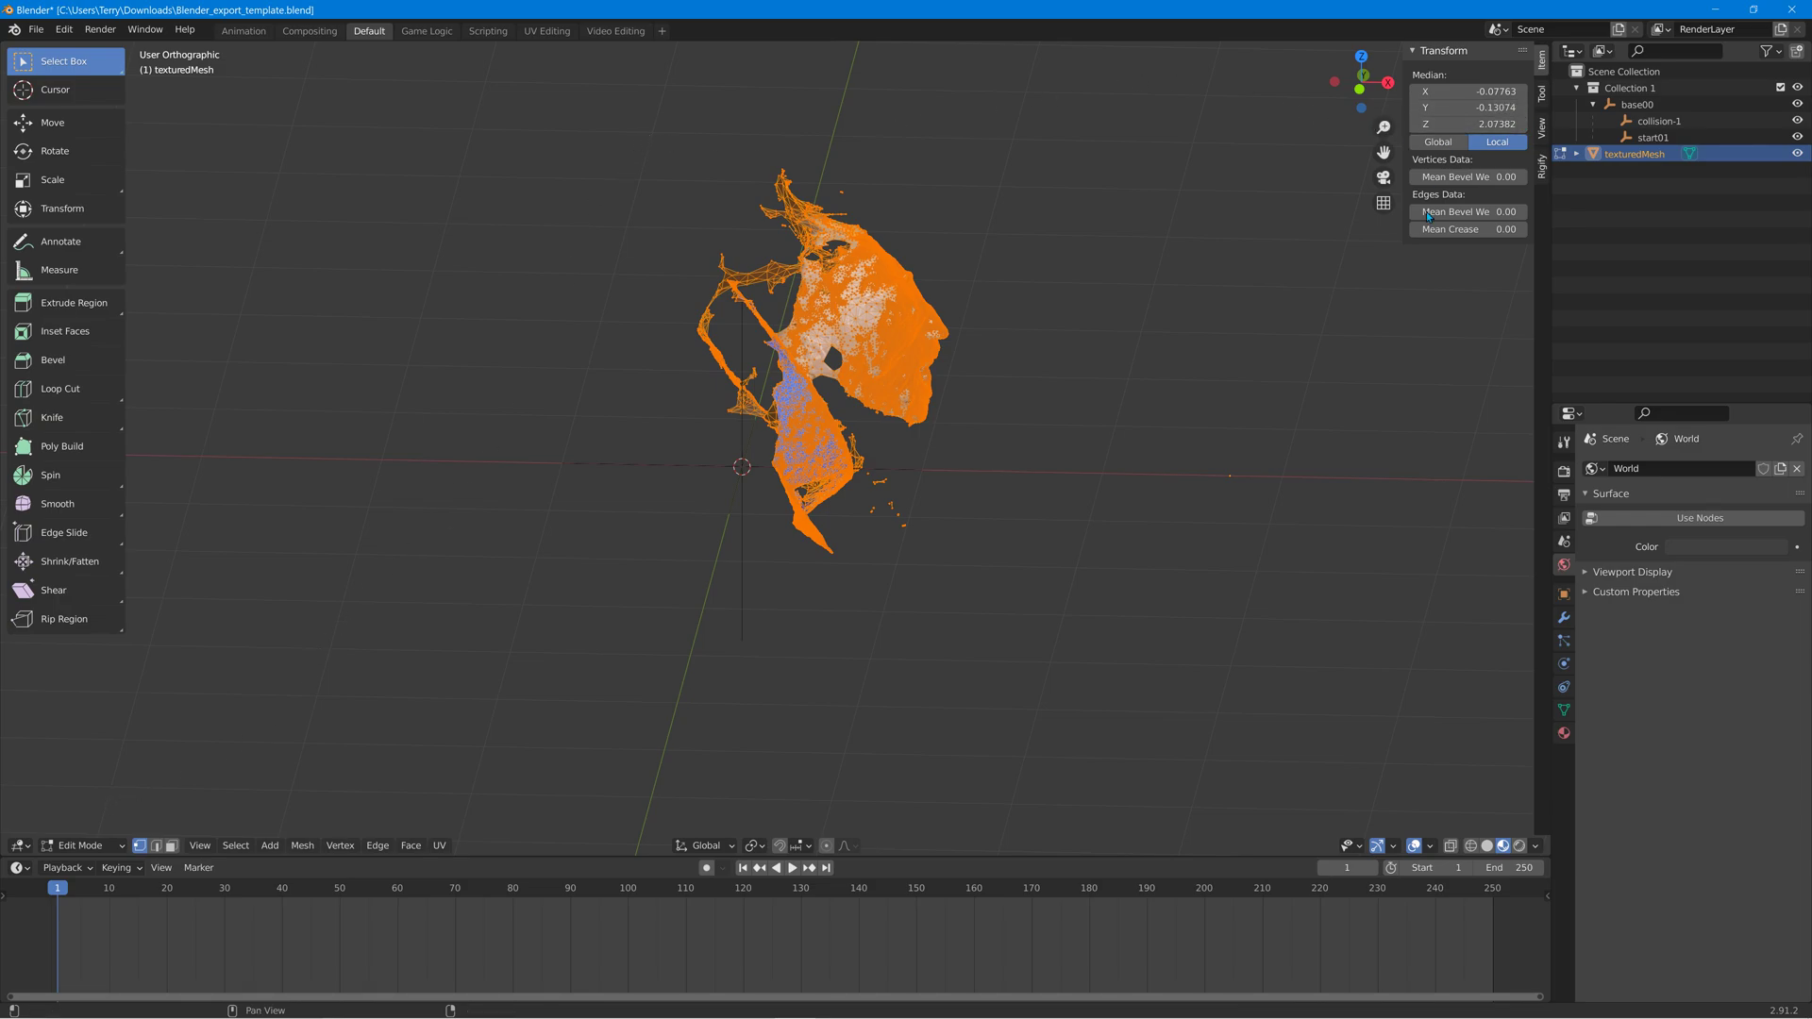
click(1453, 847)
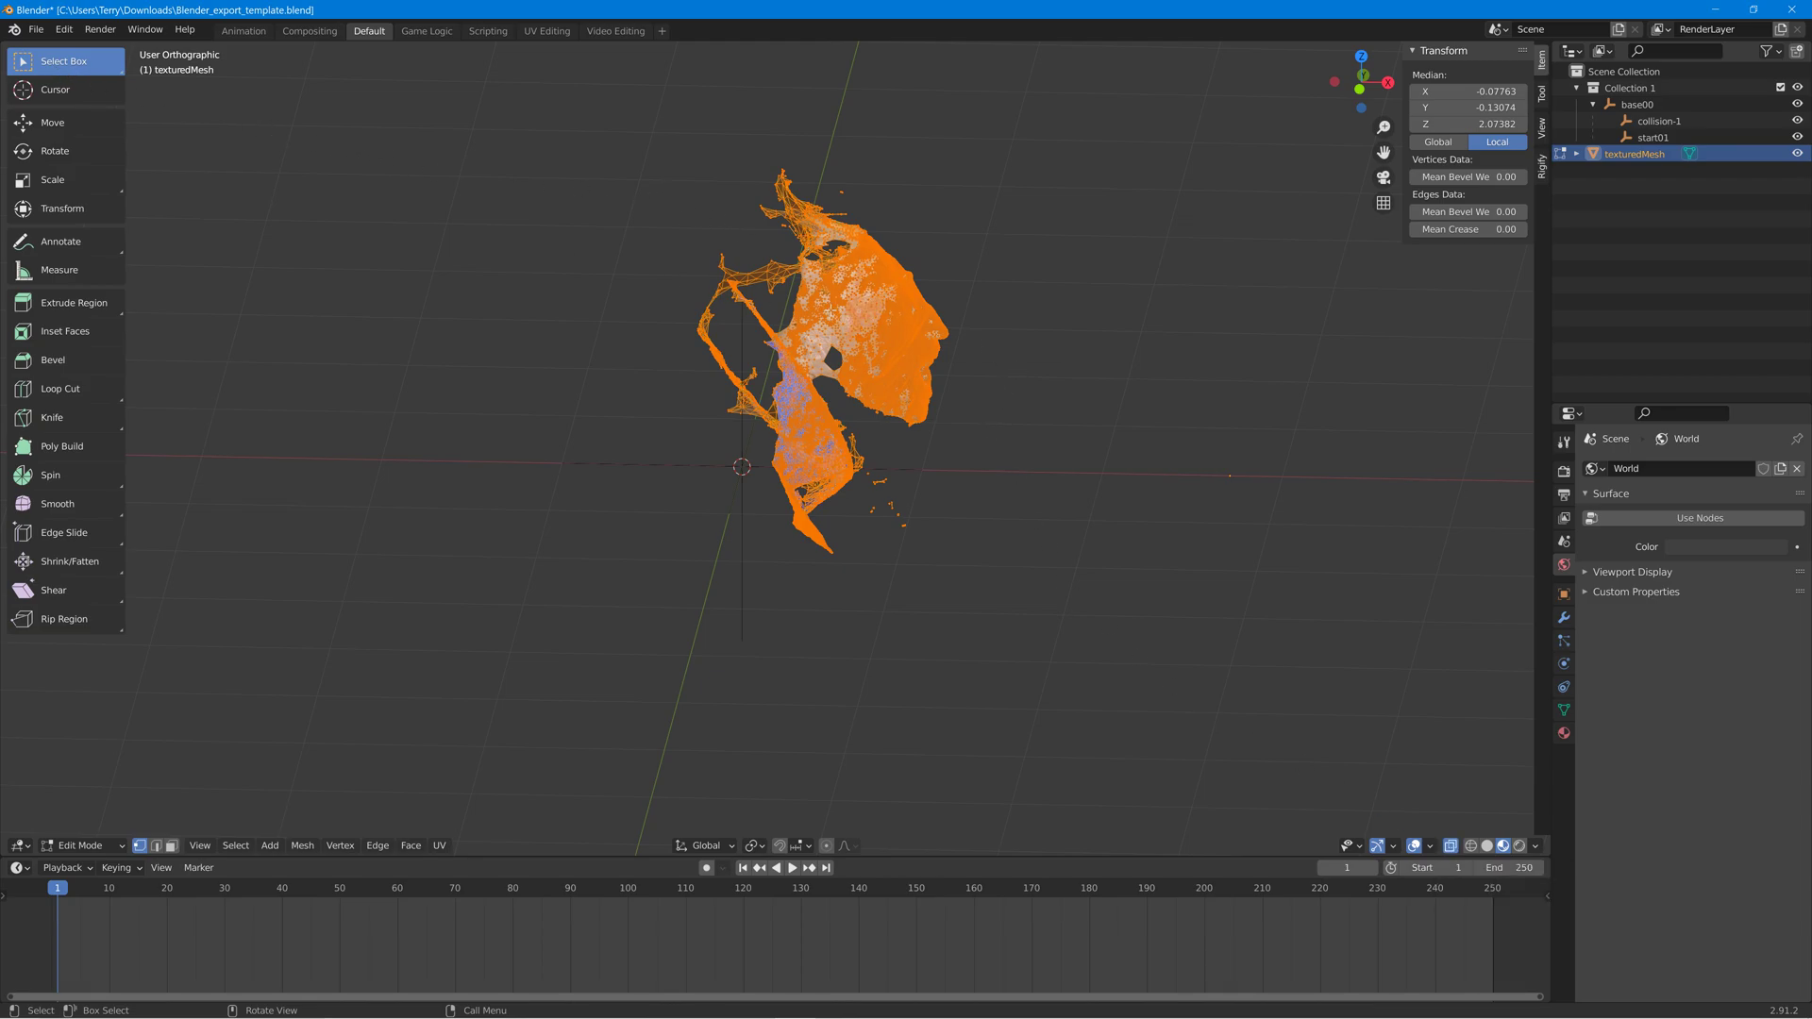
Box-select the scan geometry behind the face, including most of the blue backdrop, and delete those vertices.
drag(641, 140, 847, 619)
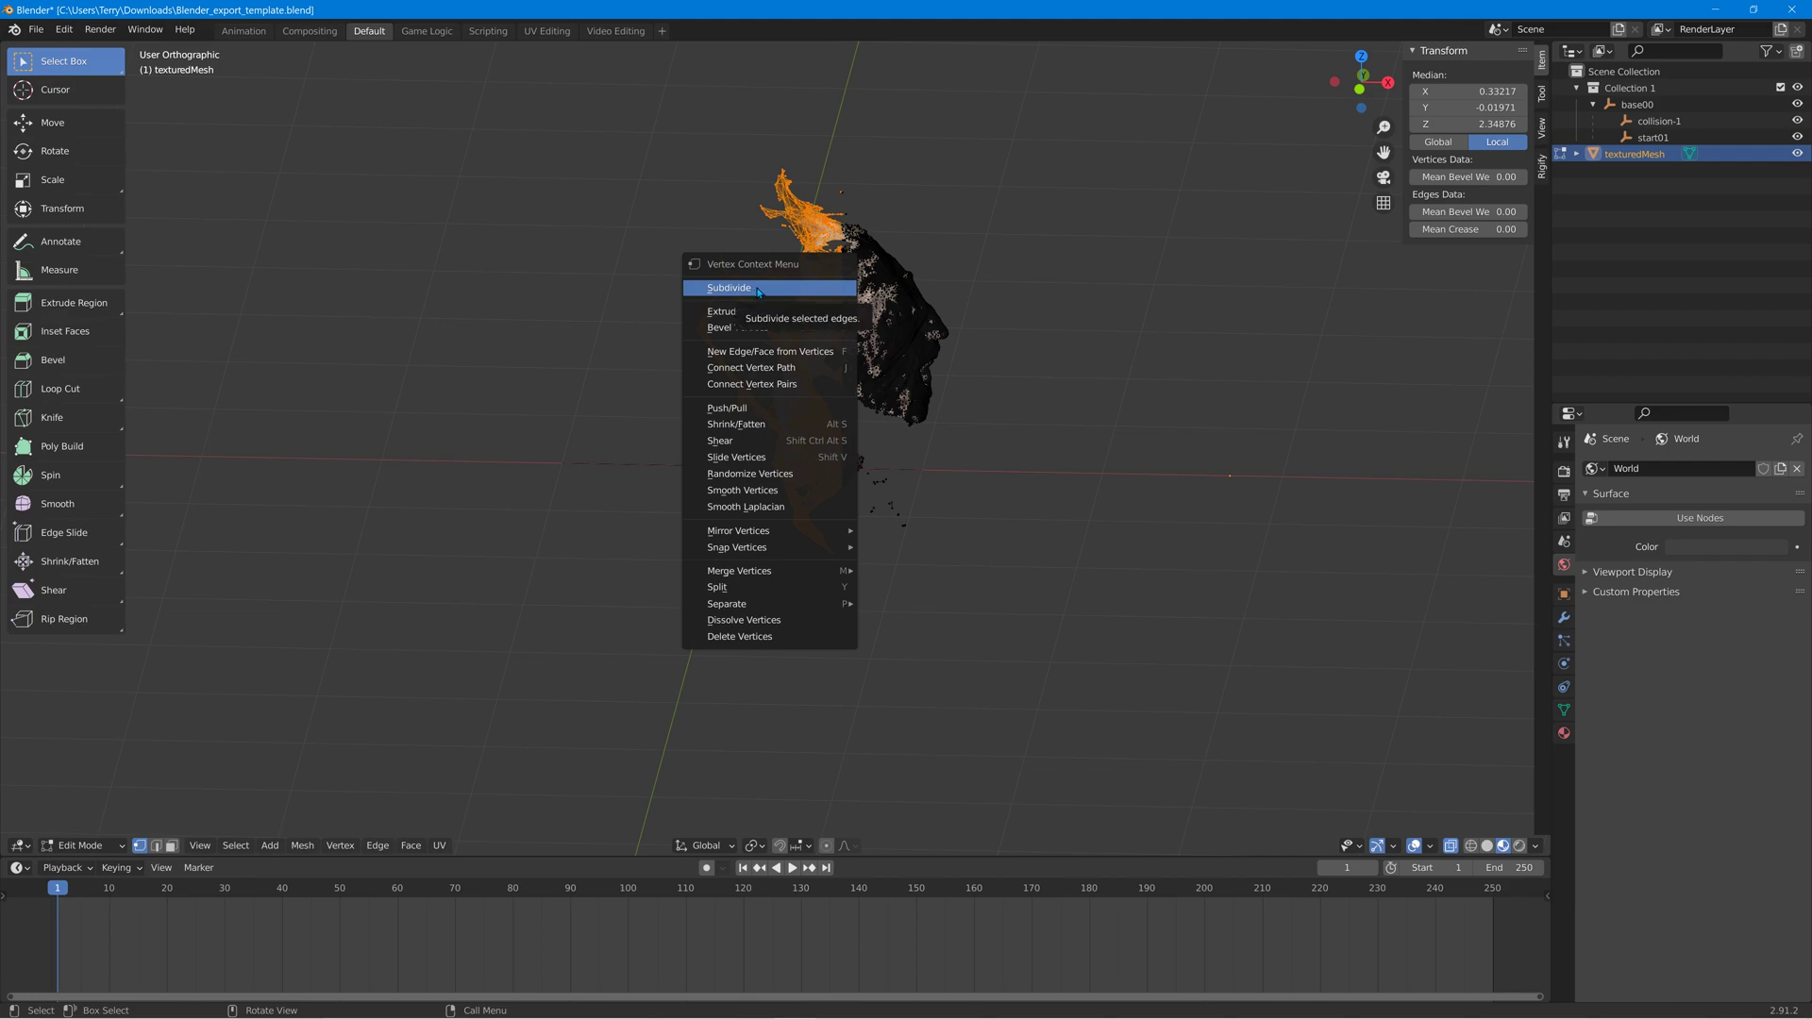
right_click(784, 330)
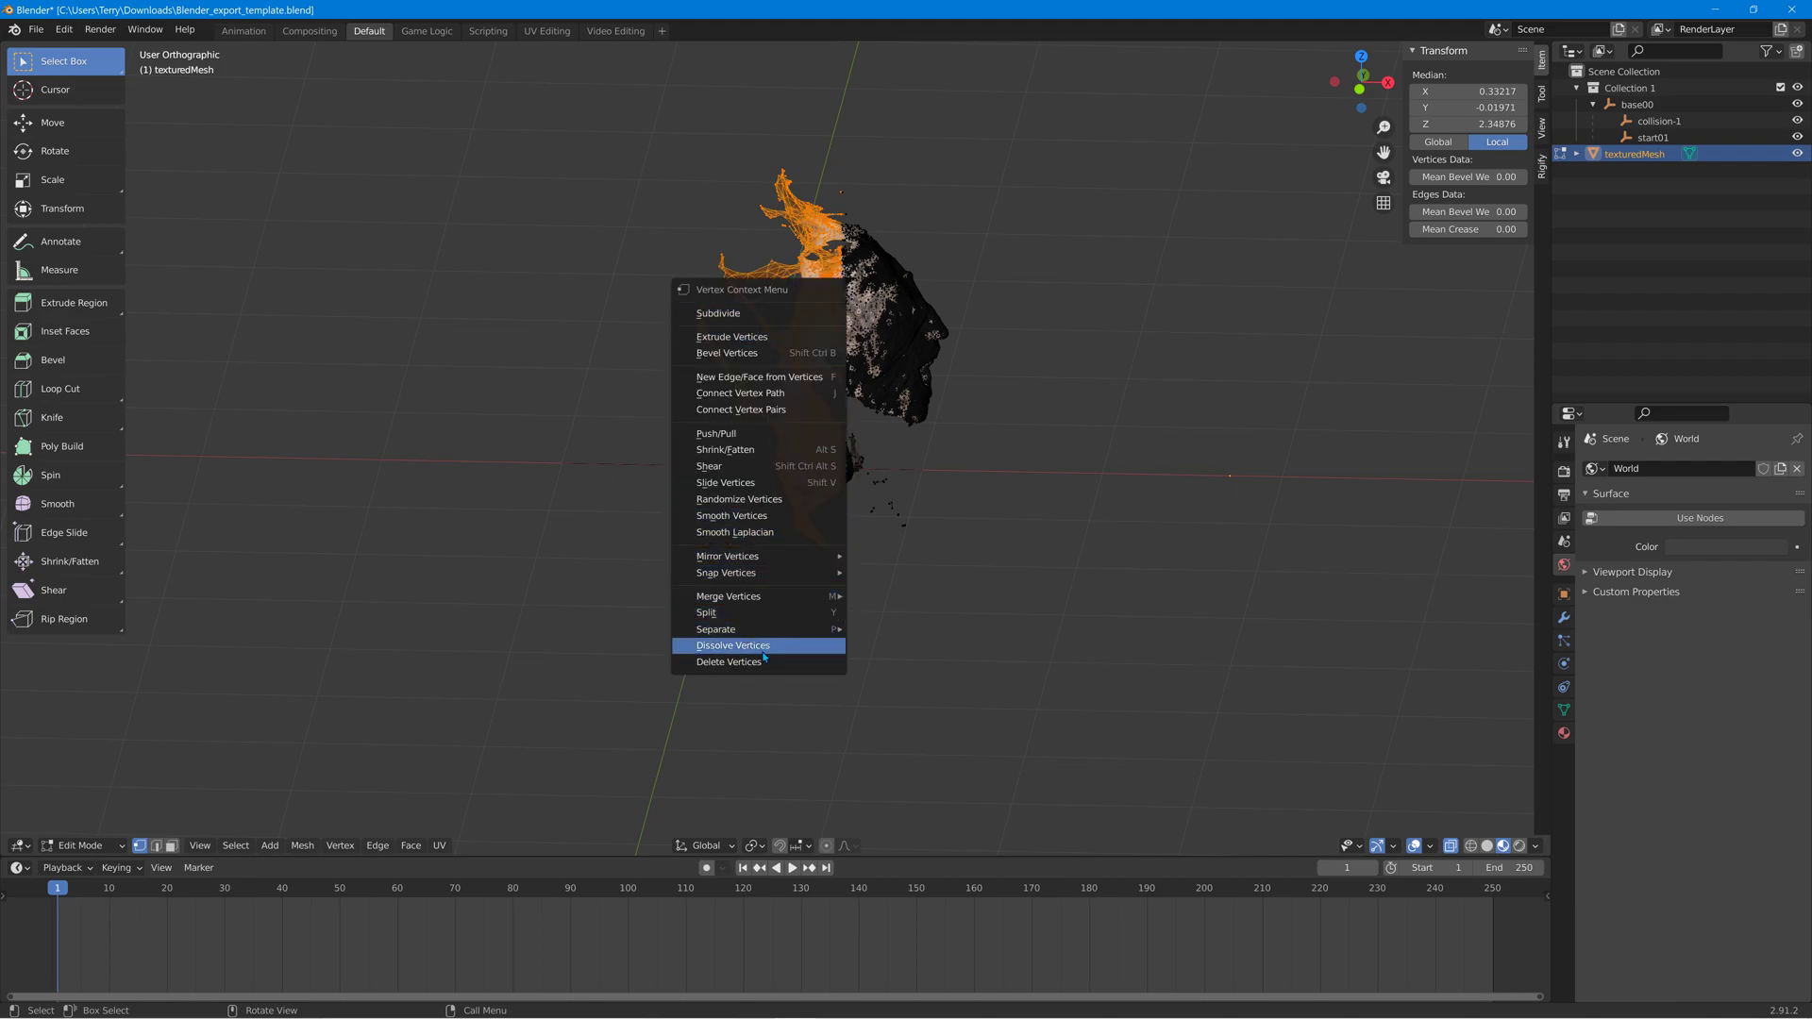
click(763, 662)
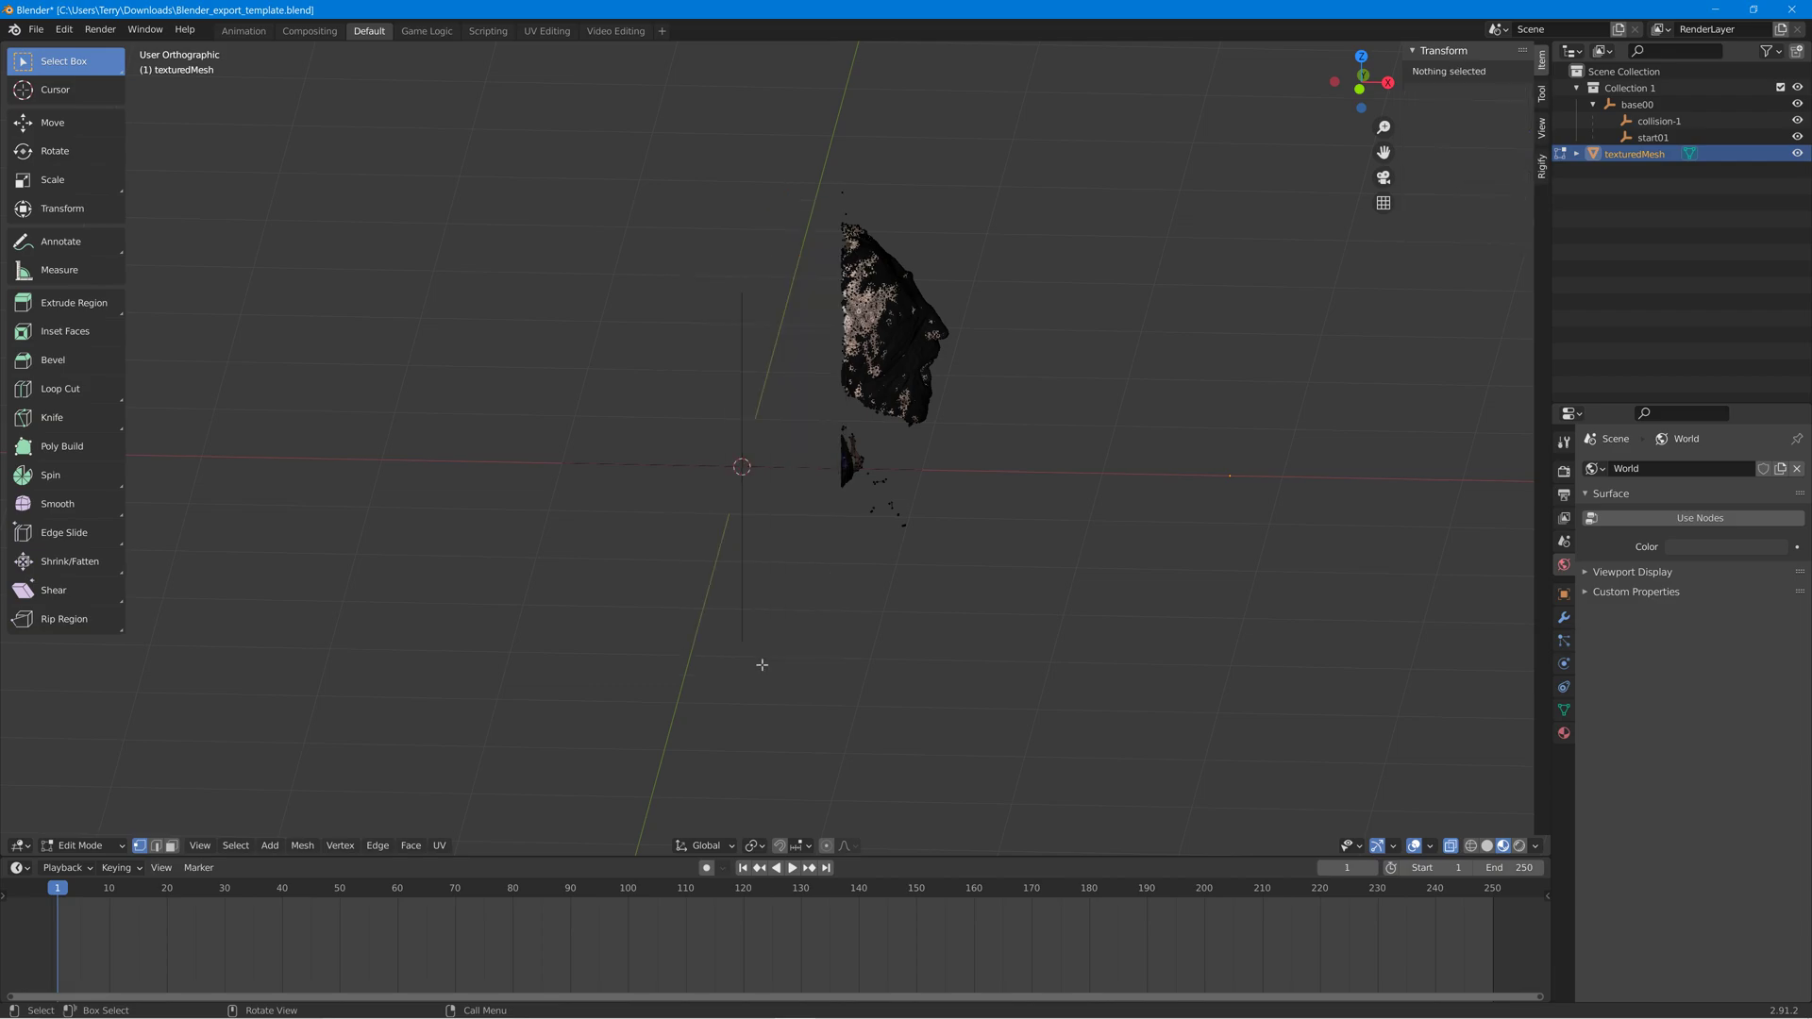
Delete the leftover fragments beneath the face and the stray vertices just above and below it.
drag(951, 580, 783, 431)
right_click(838, 468)
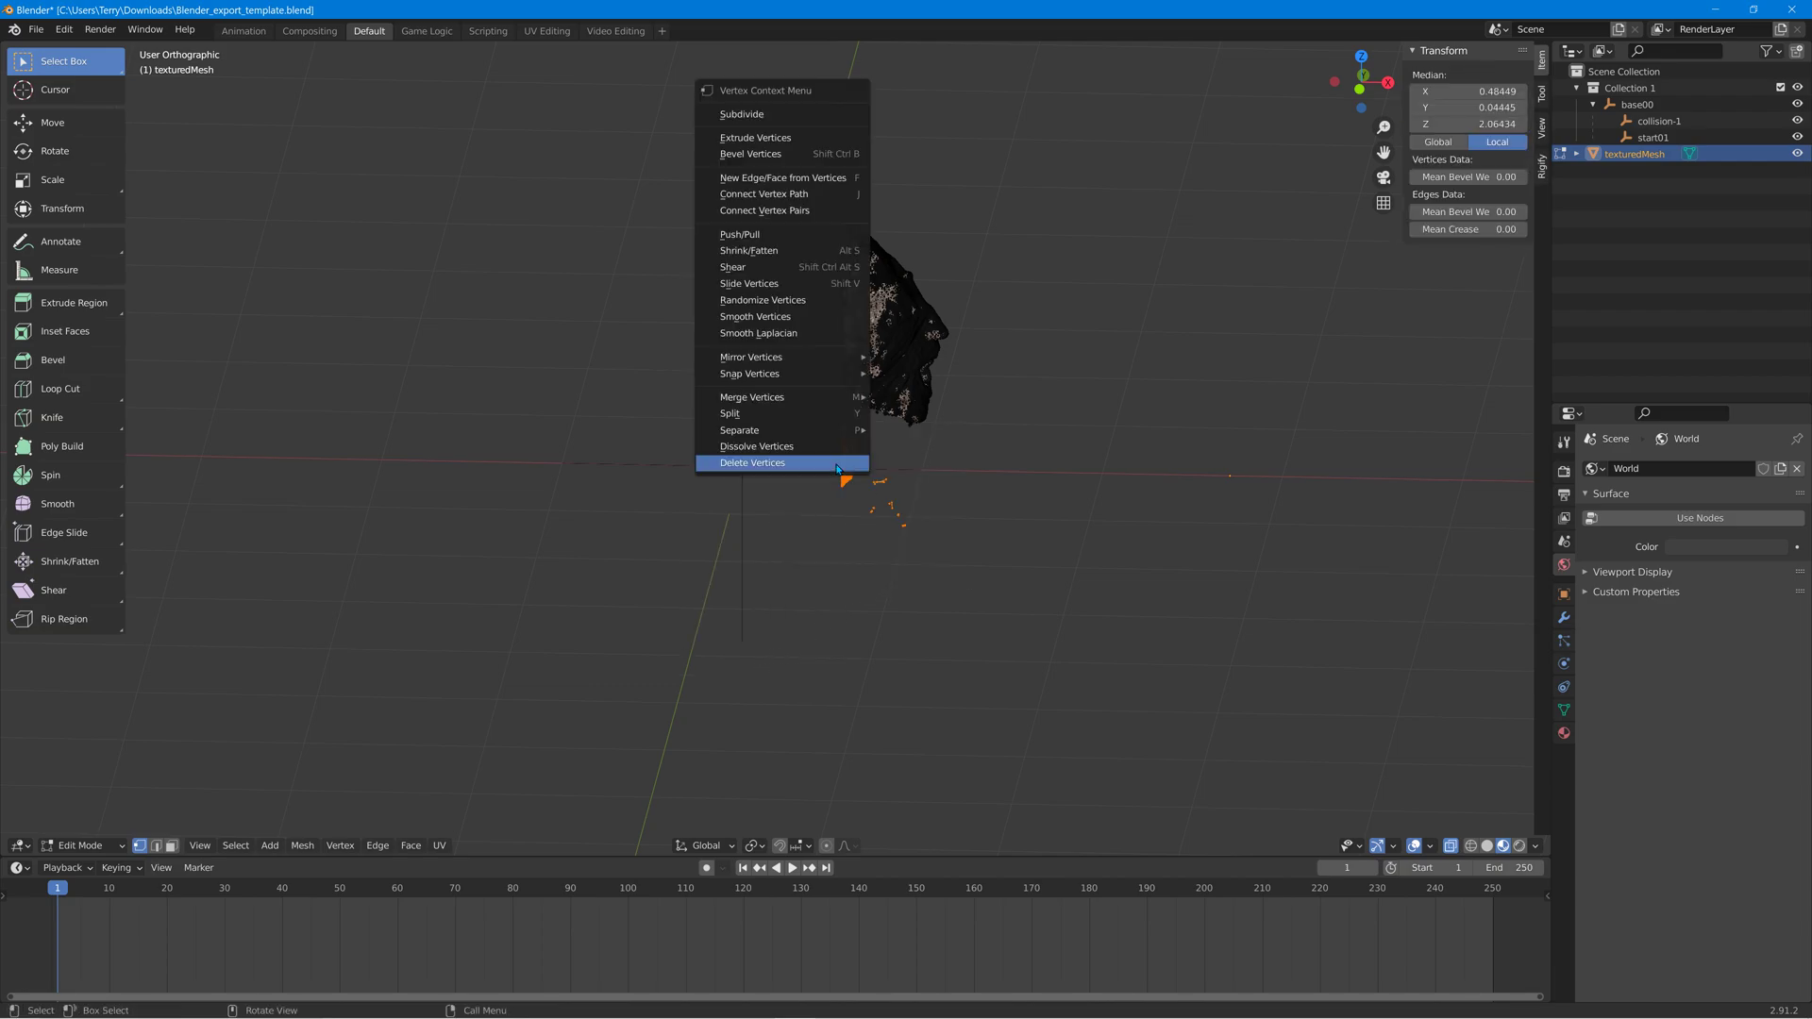
click(838, 468)
drag(826, 170, 879, 223)
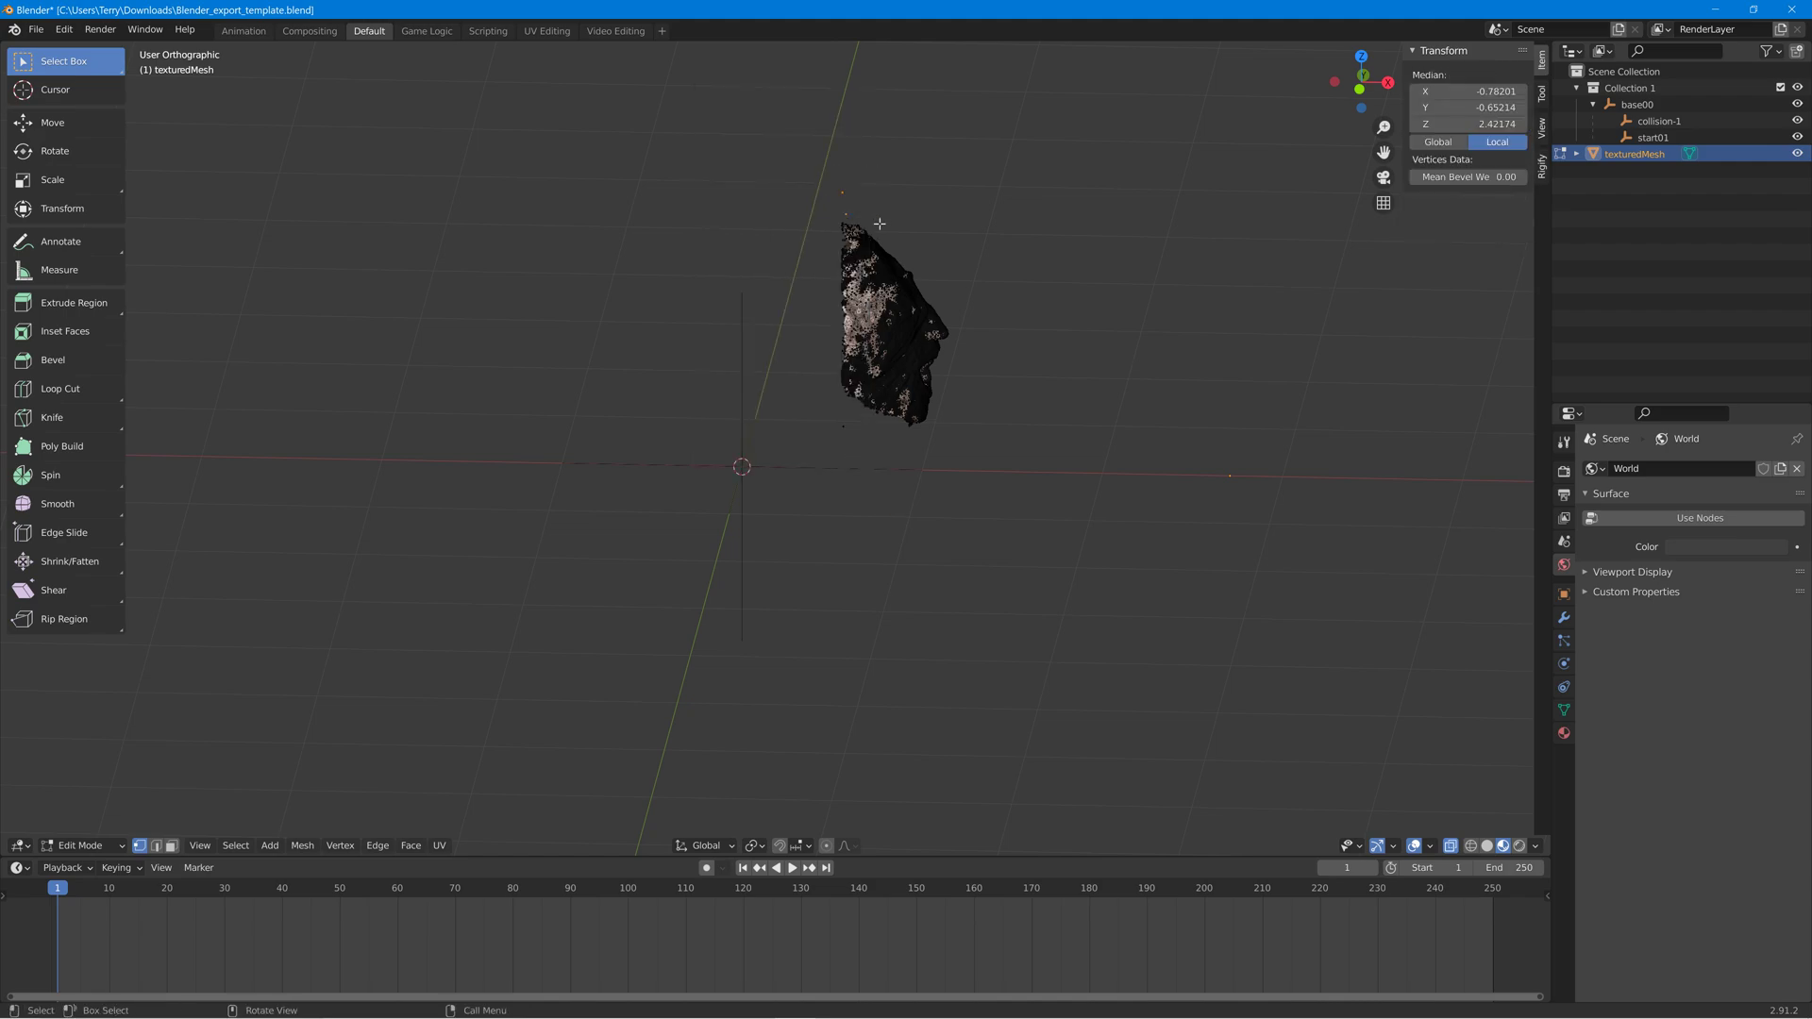
right_click(879, 223)
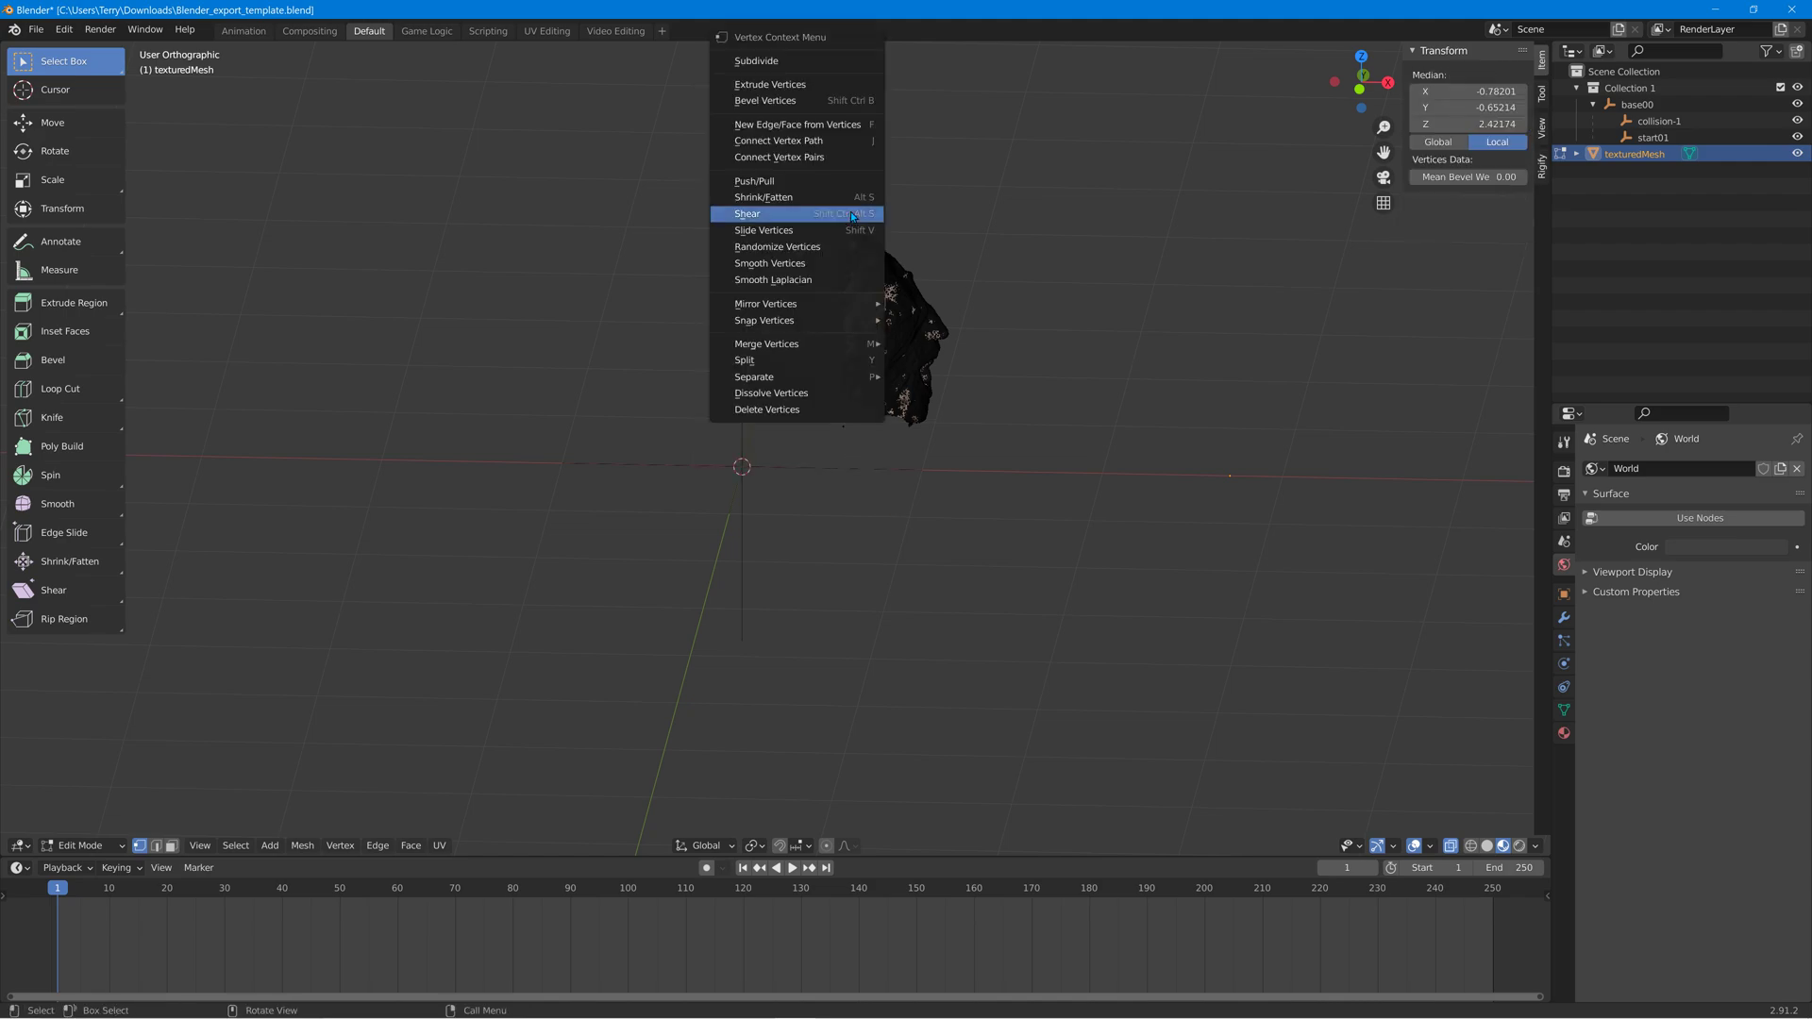
click(811, 408)
click(837, 431)
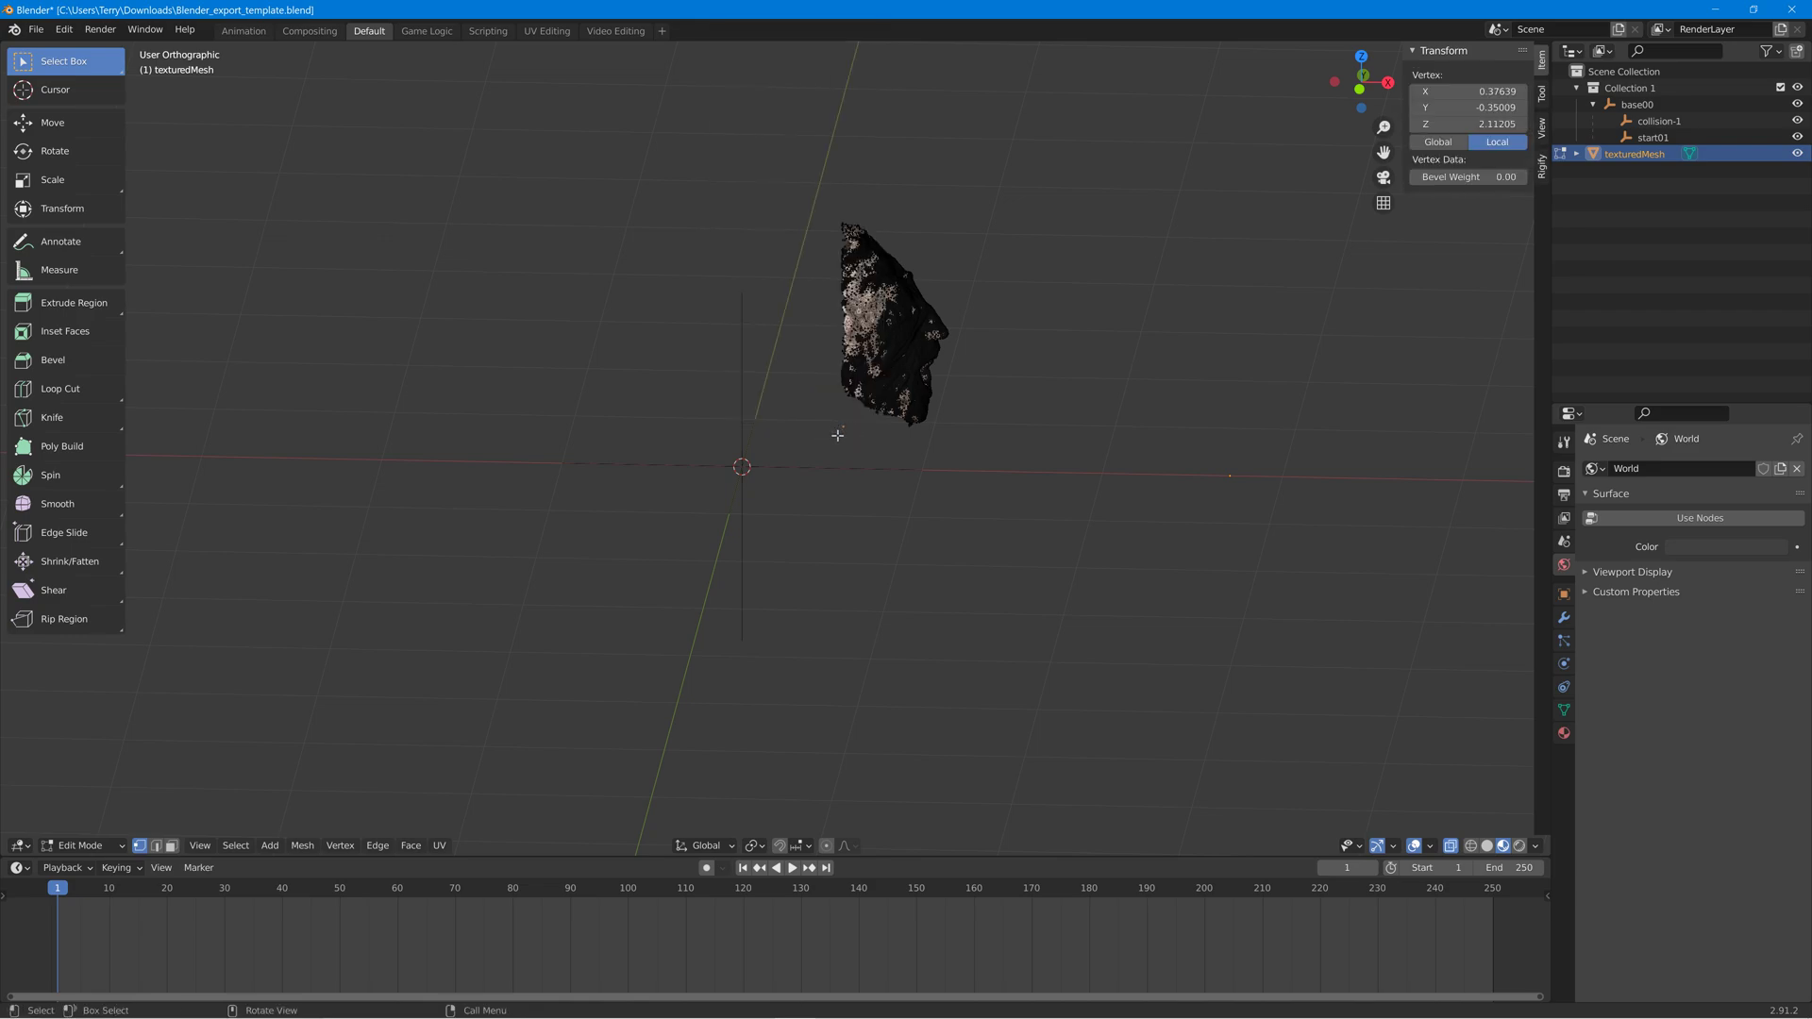
right_click(833, 431)
click(833, 432)
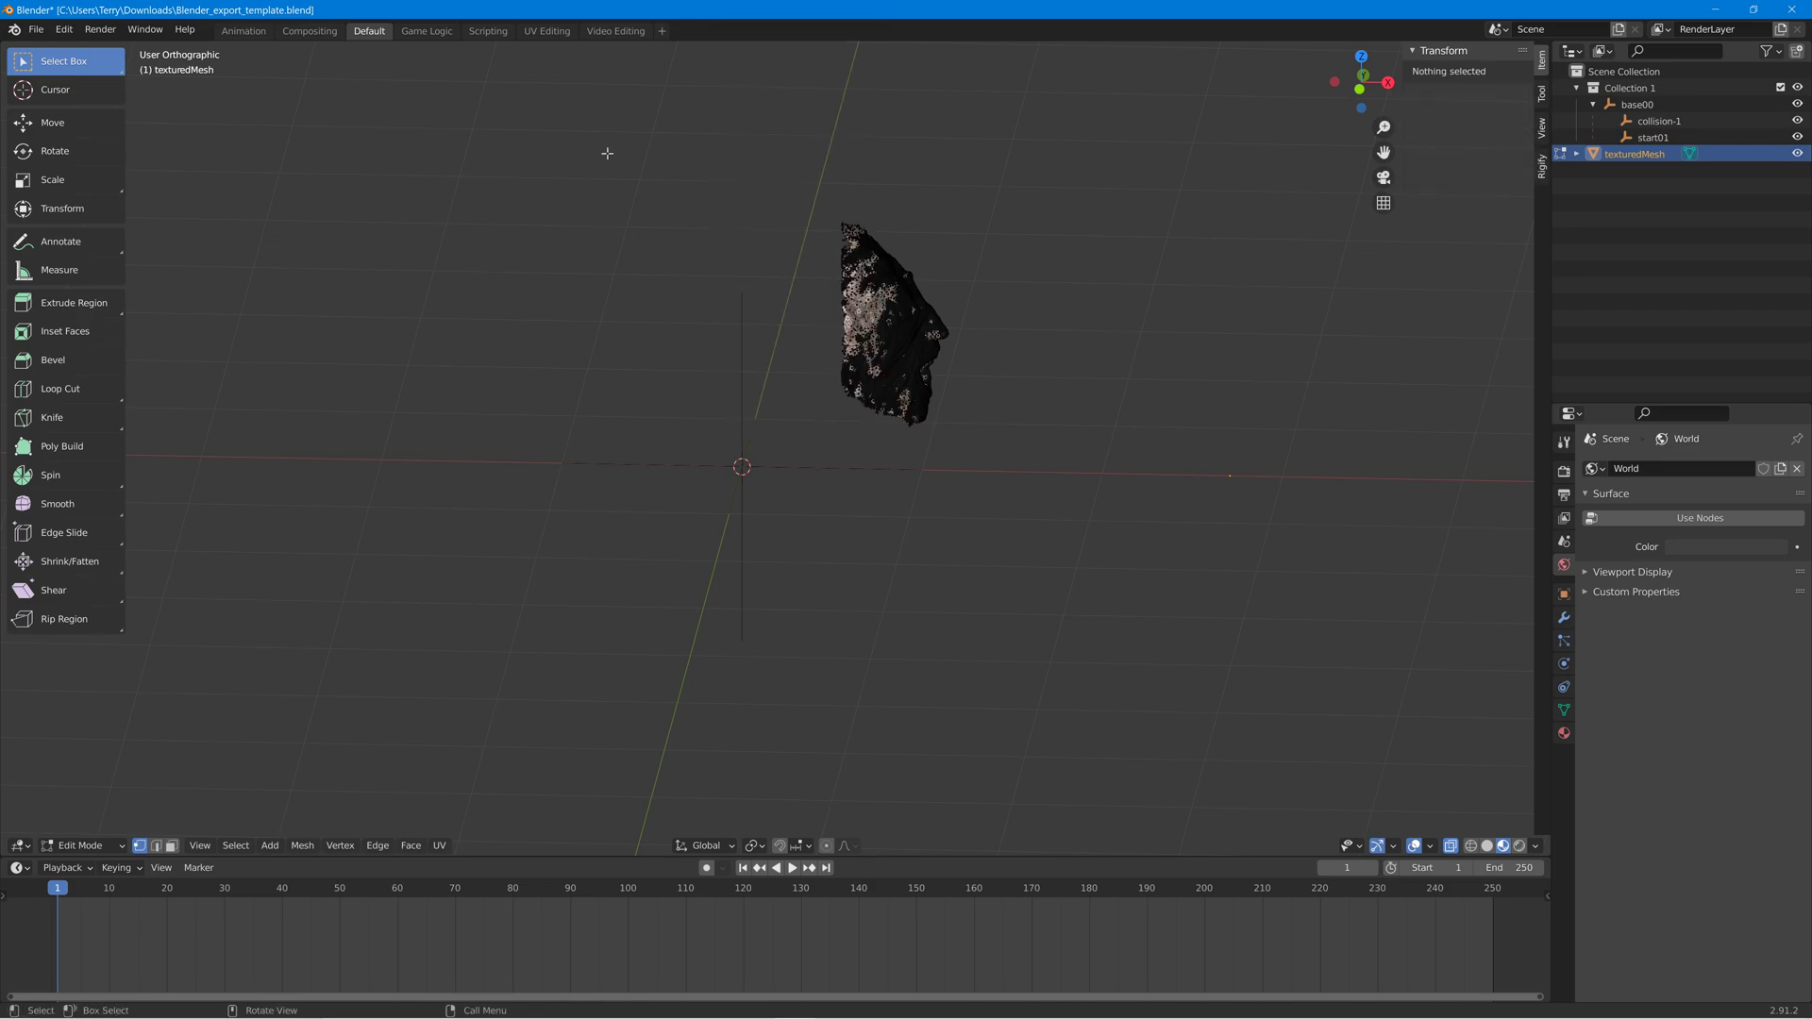
Return to Object Mode and move the trimmed face mesh to about X 1.81 and Z -0.50.
click(114, 848)
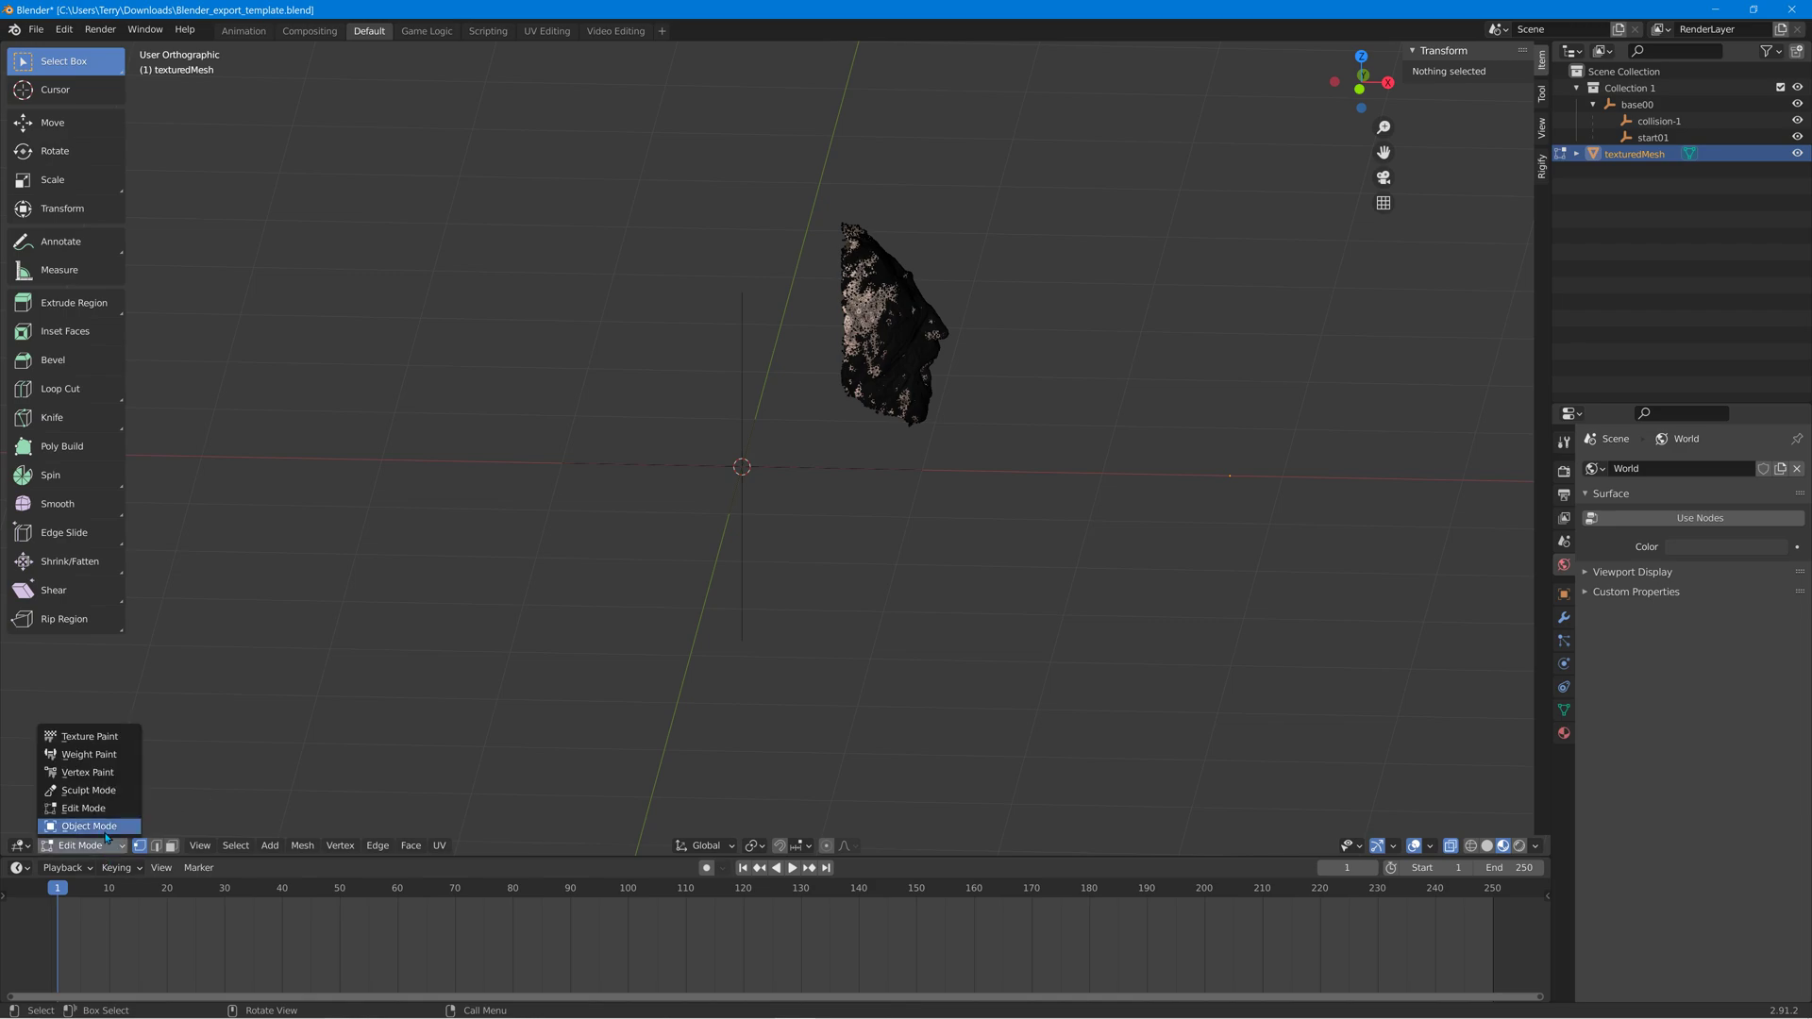
click(95, 827)
middle_drag(665, 558, 766, 454)
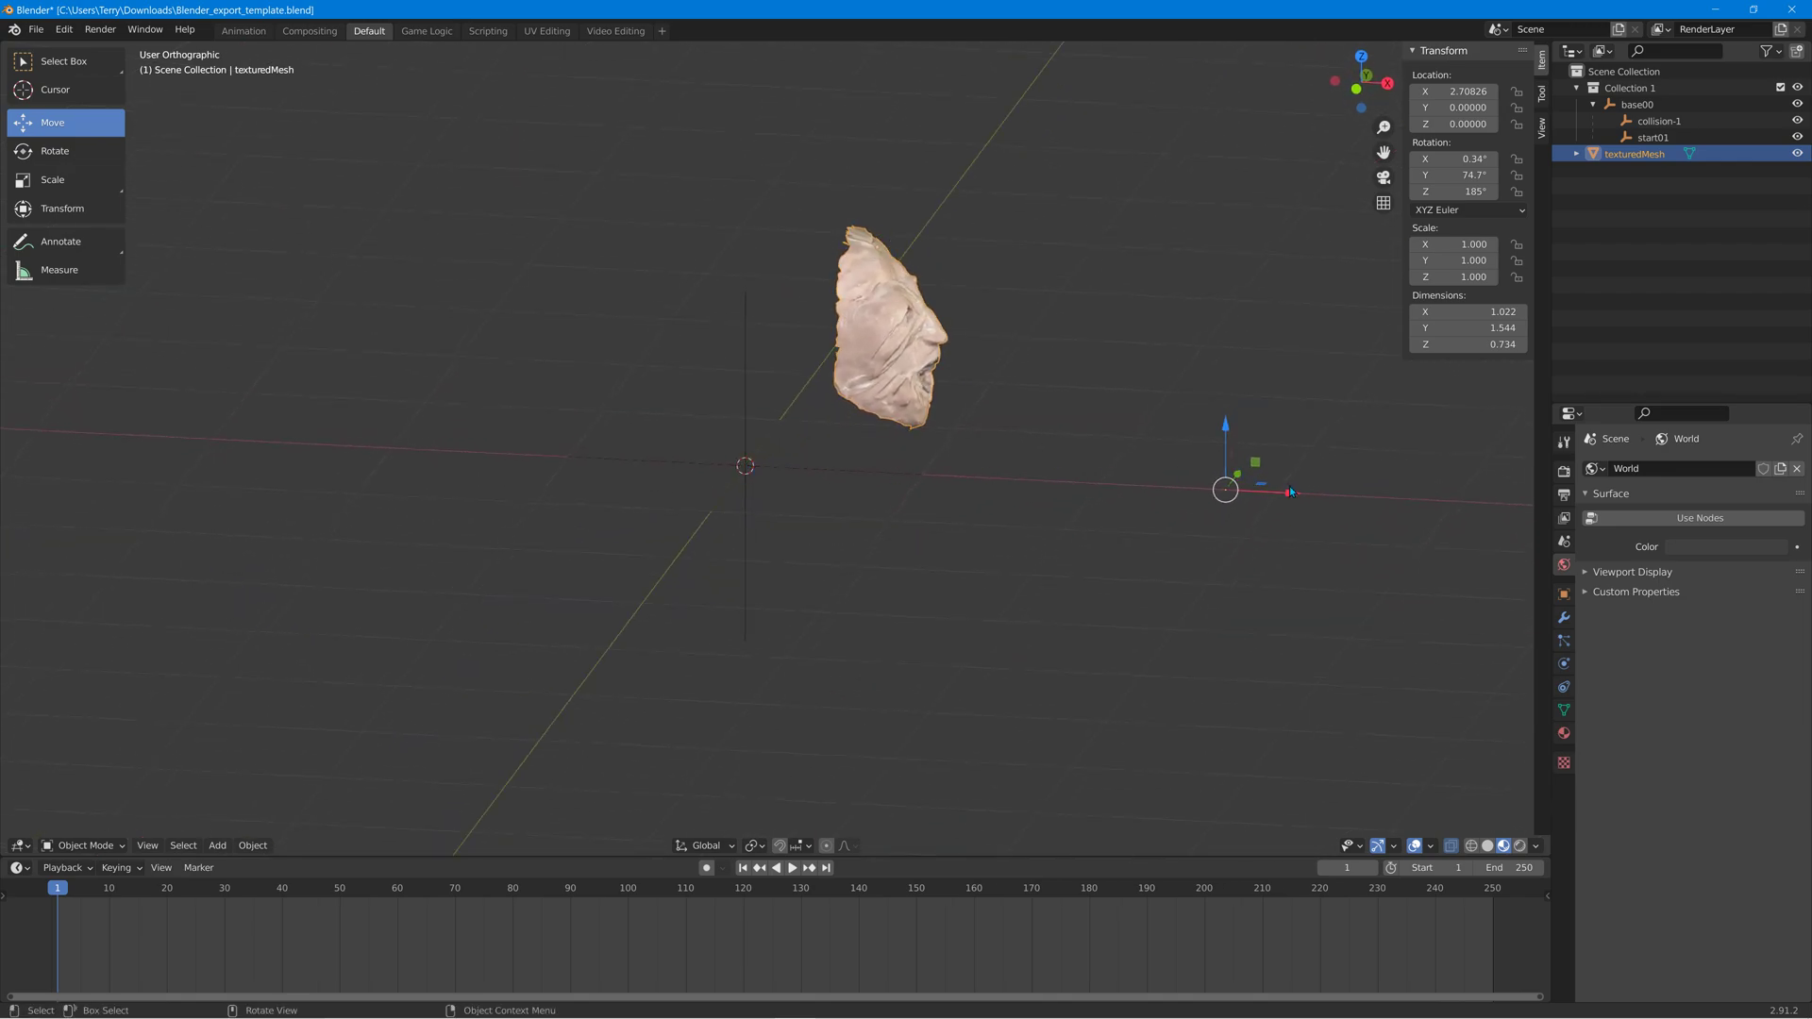
drag(1289, 492, 1136, 517)
drag(1067, 425, 1067, 501)
middle_drag(944, 481, 804, 458)
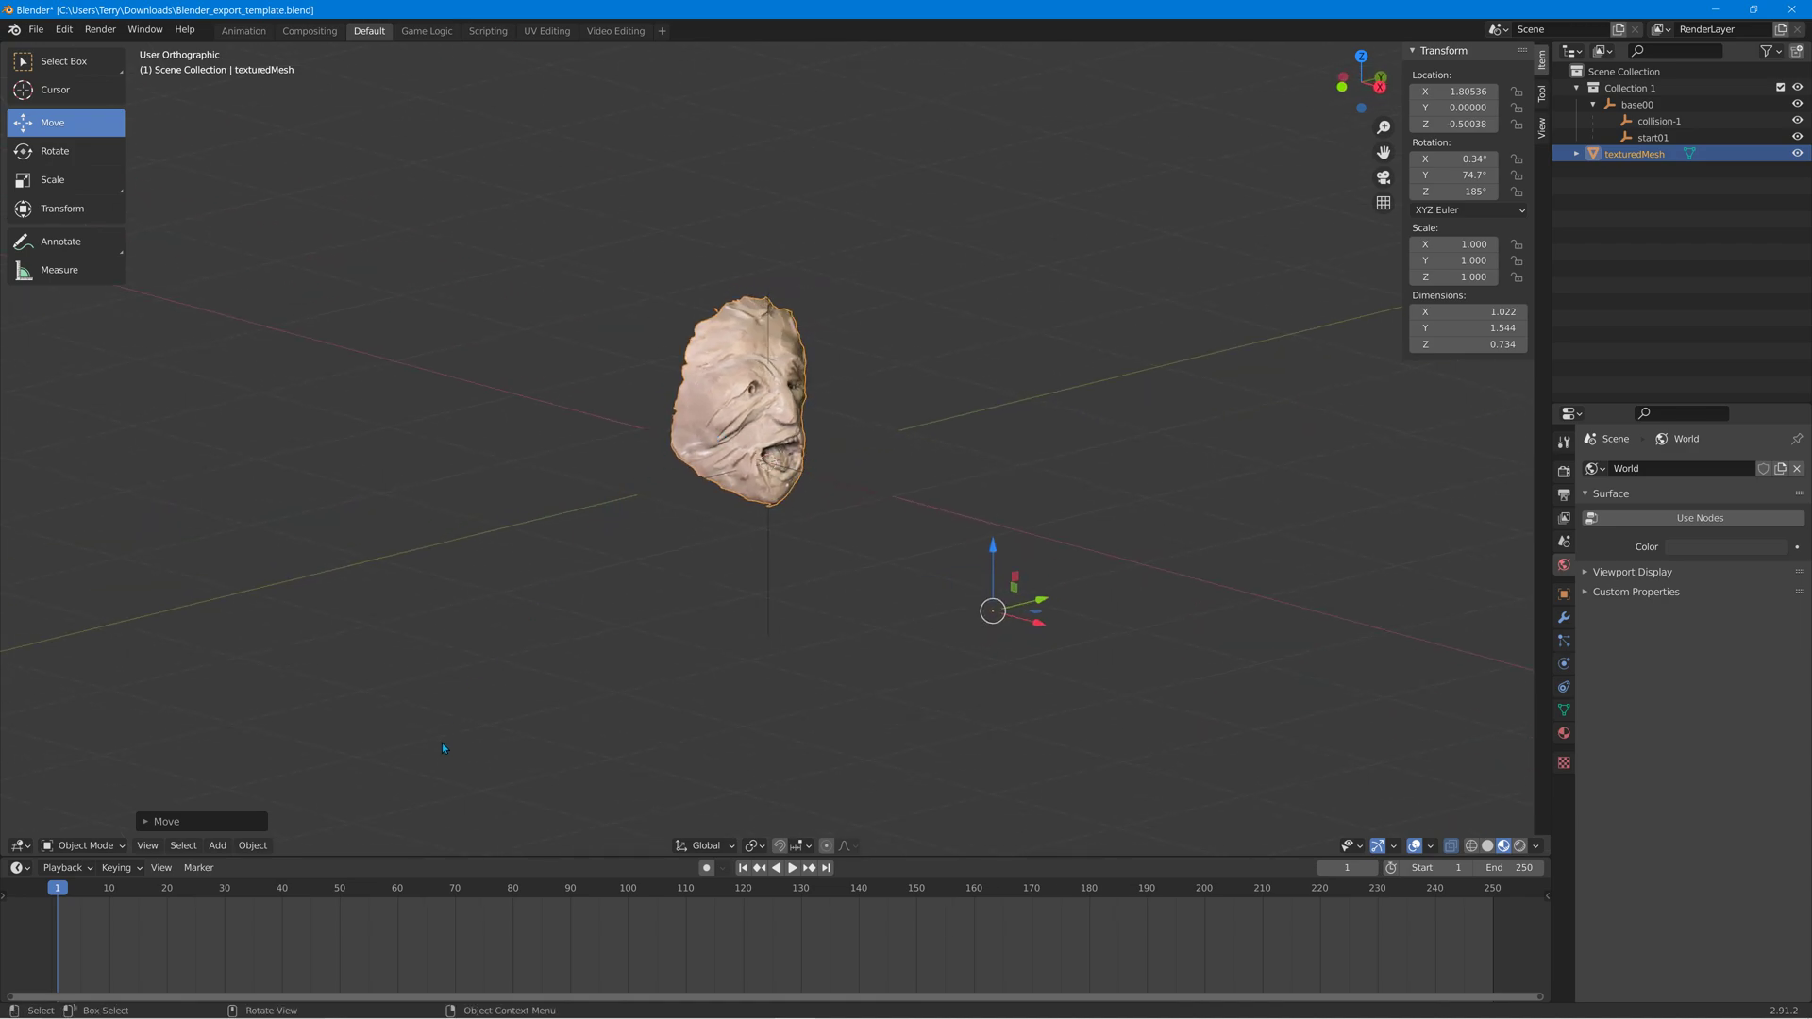
Set the face mesh's origin with Origin to Geometry.
click(655, 300)
click(736, 380)
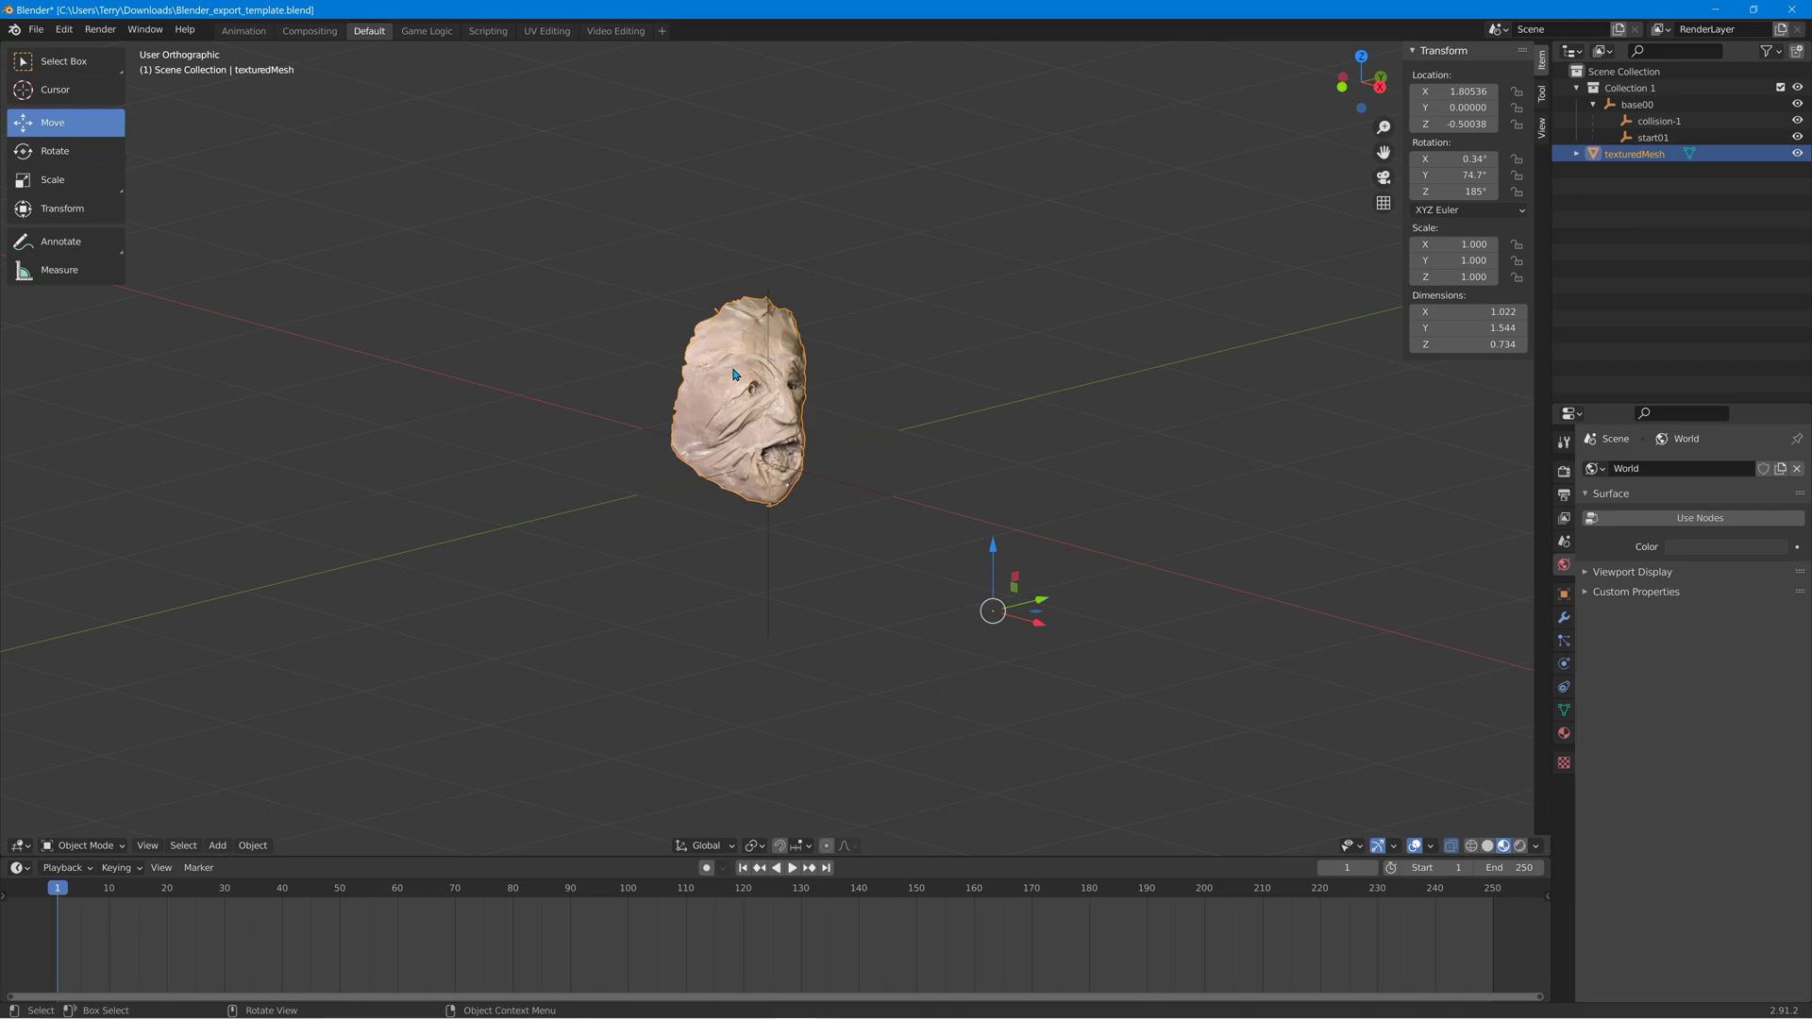
right_click(735, 374)
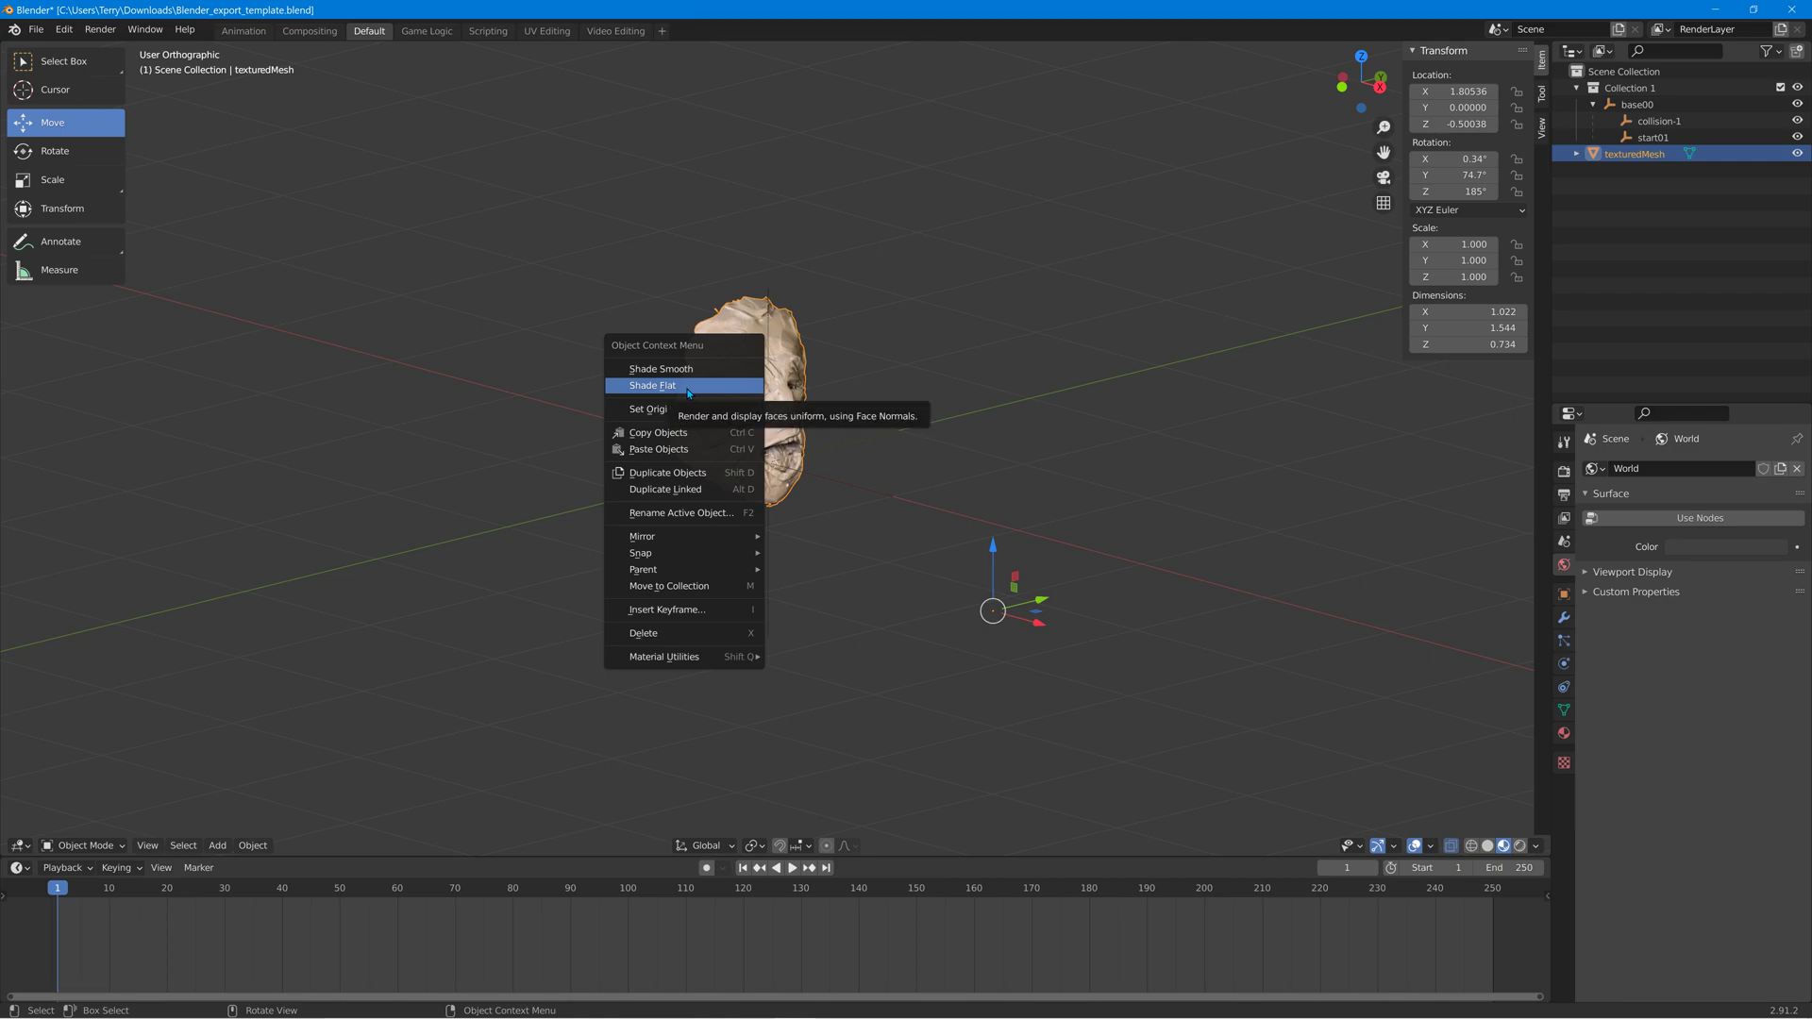
click(694, 375)
click(265, 847)
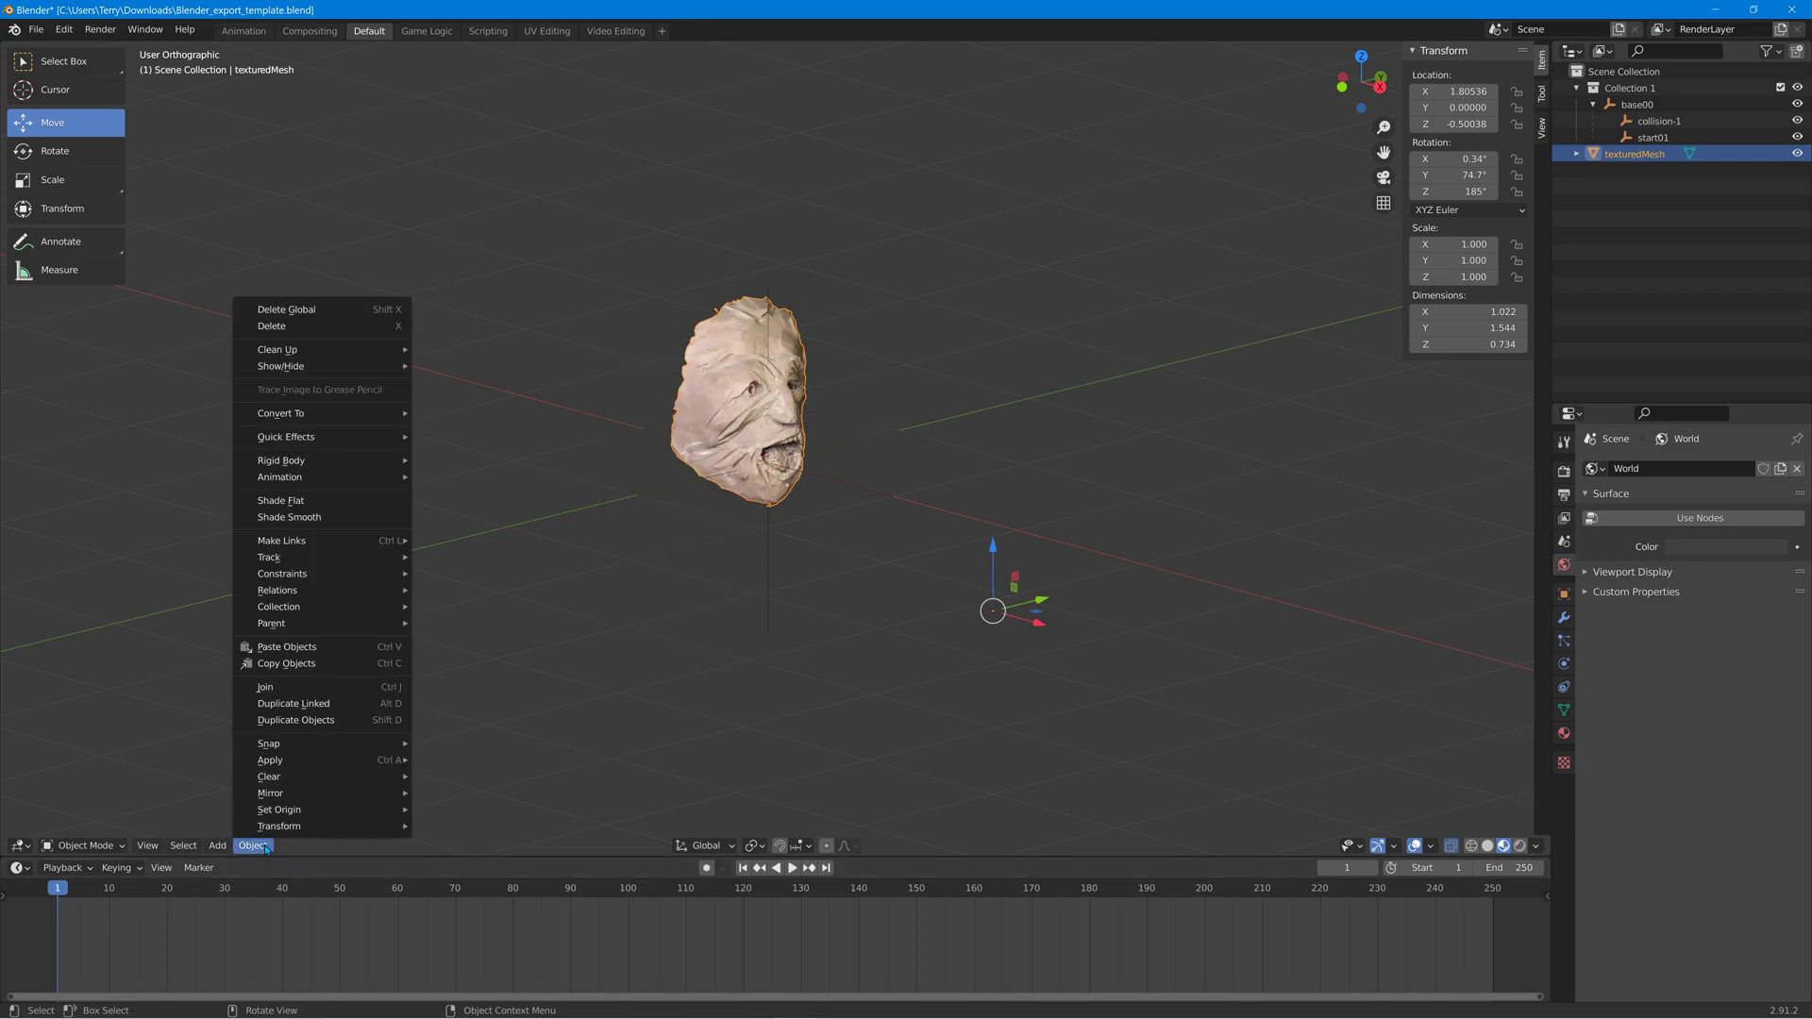
mouse_move(283, 809)
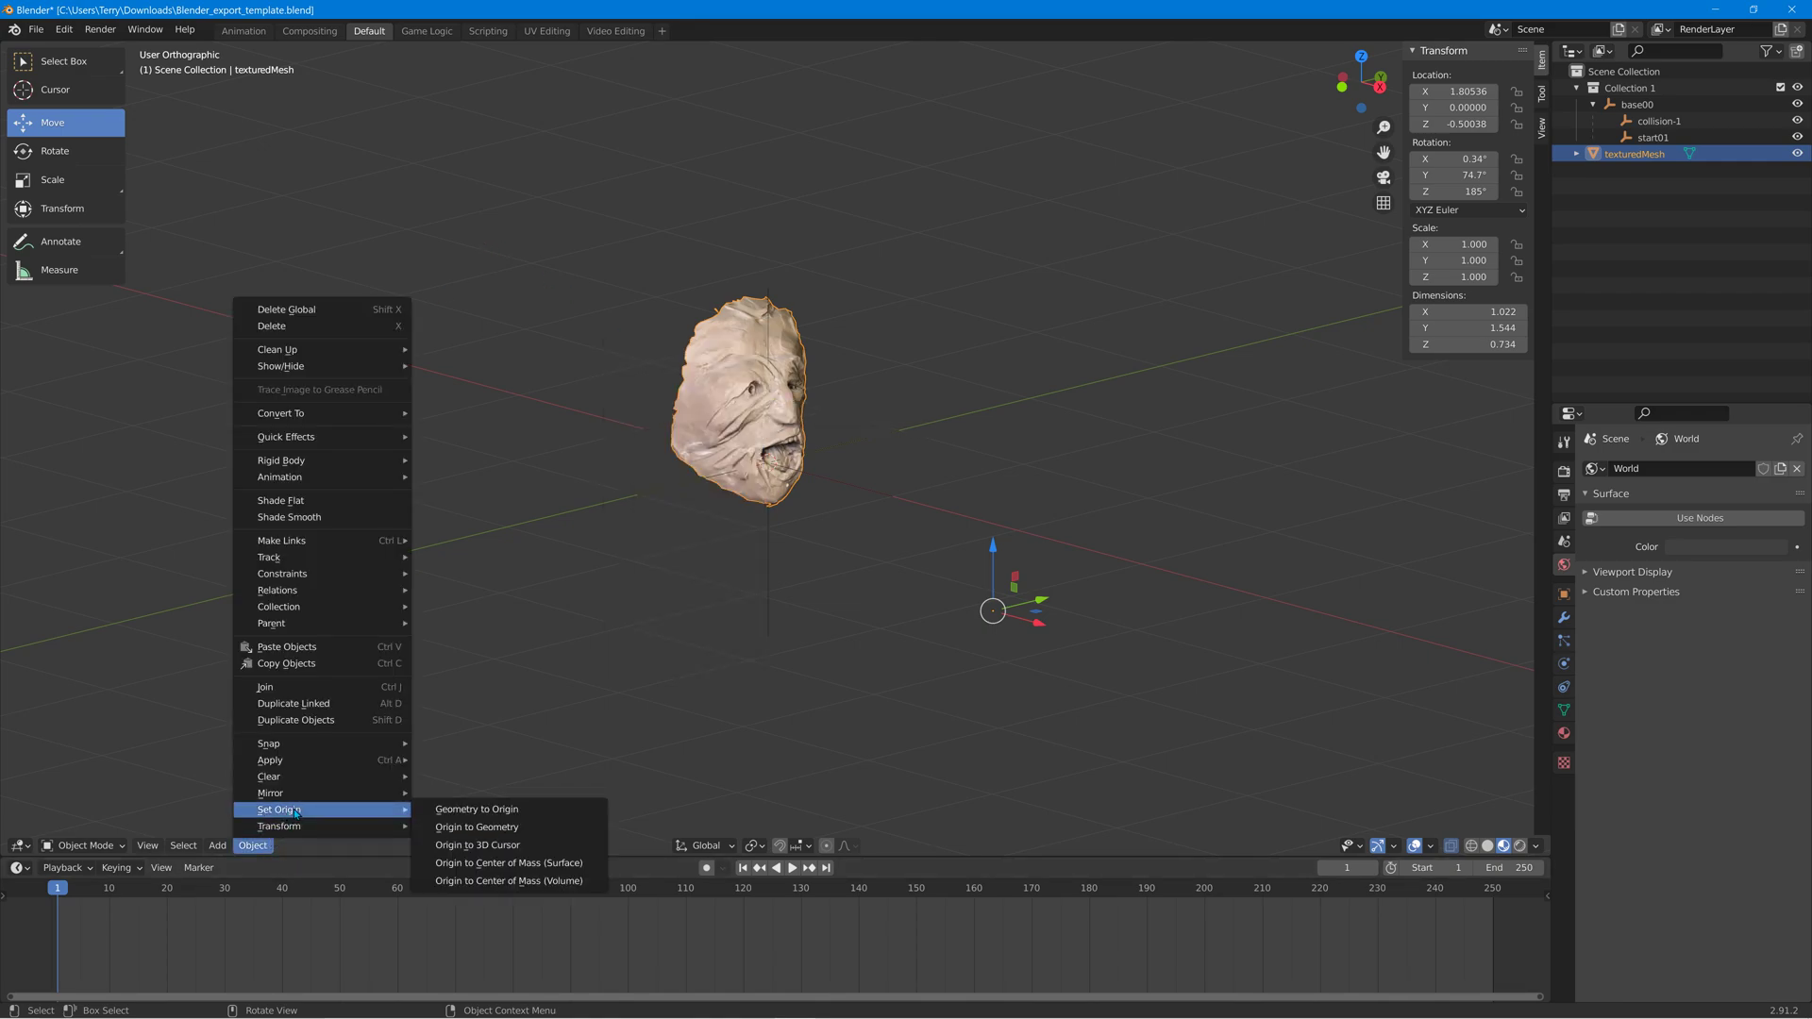
click(488, 827)
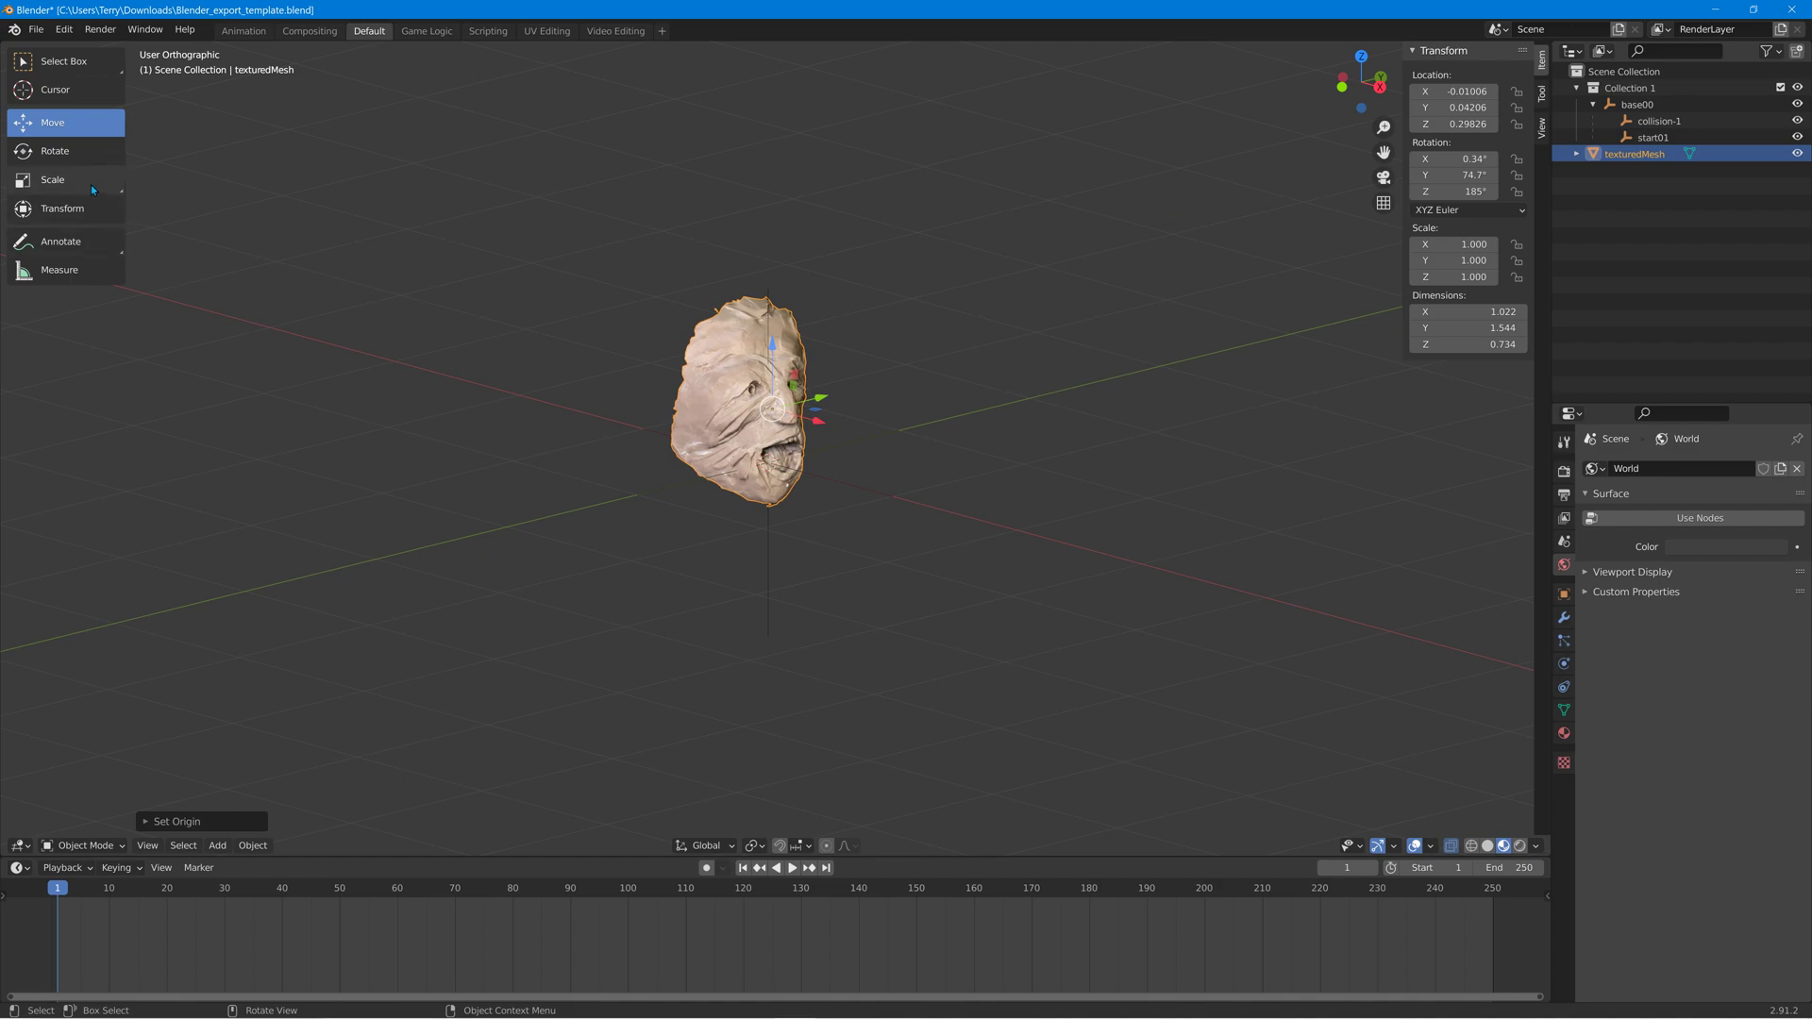
Rotate the face mesh slightly about the Z axis to about 183°.
click(78, 151)
drag(817, 432, 819, 515)
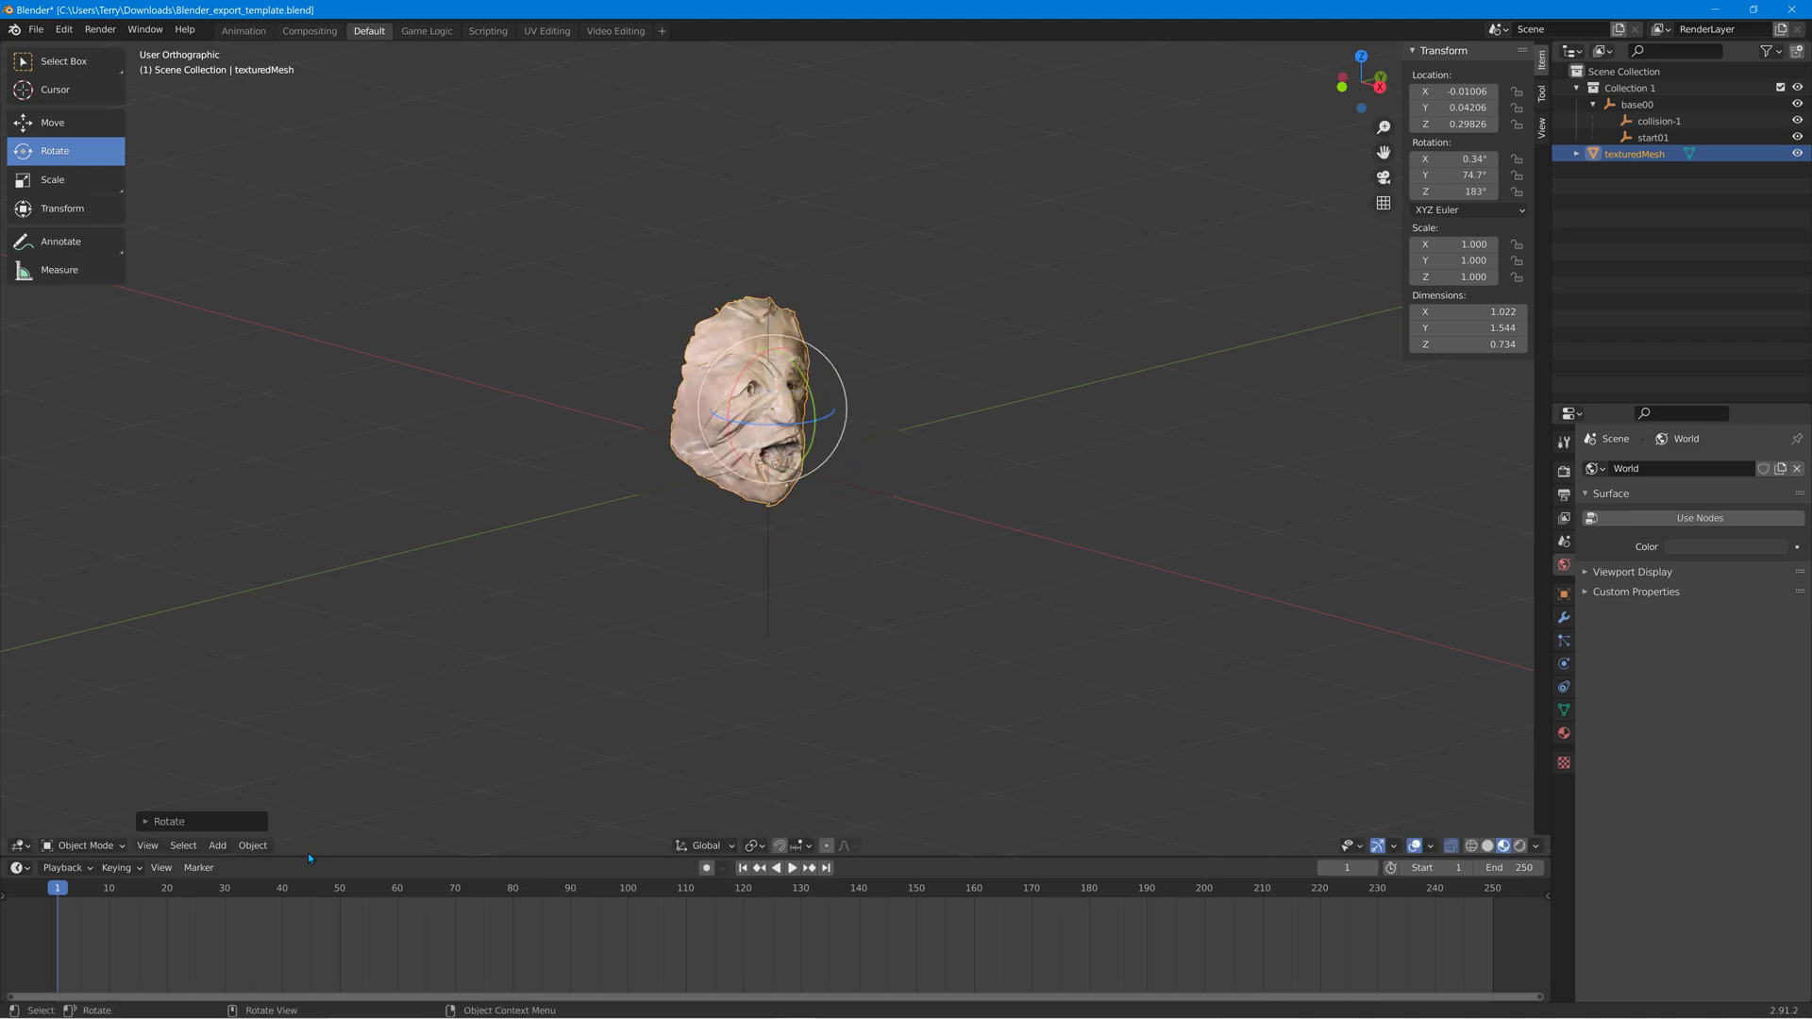
click(255, 846)
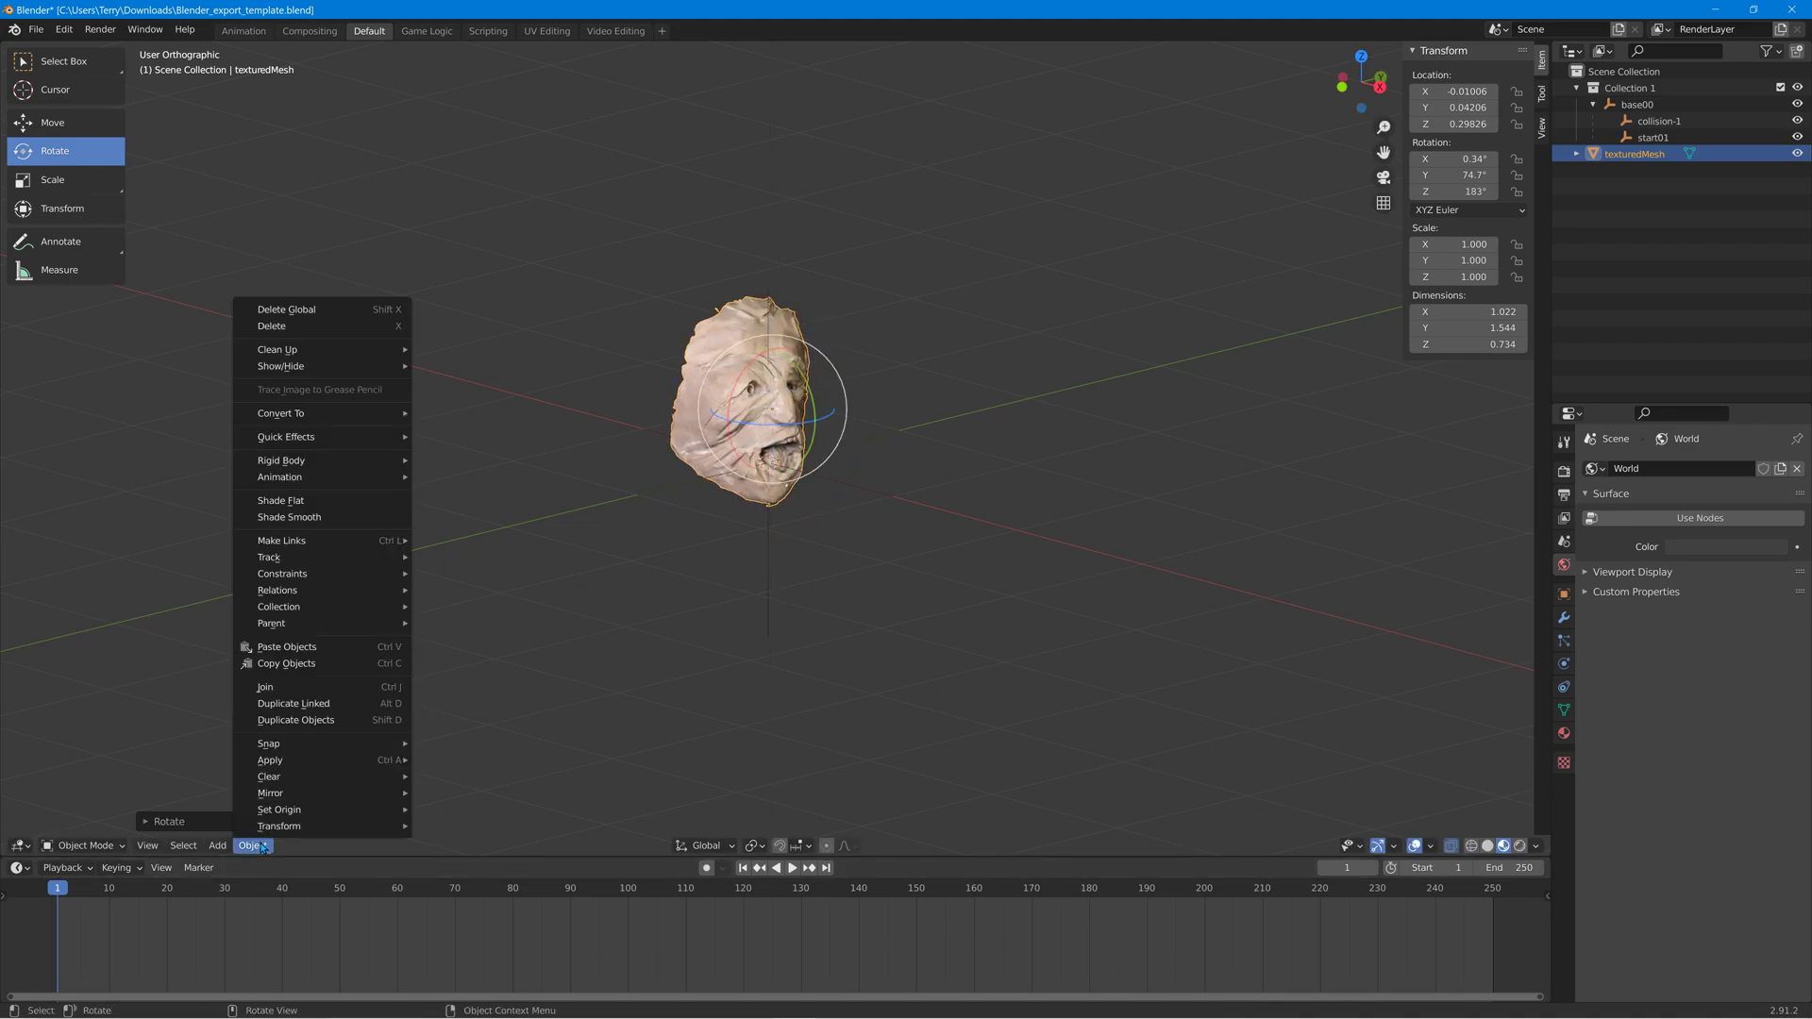
Add a Decimate modifier to texturedMesh.
click(1563, 618)
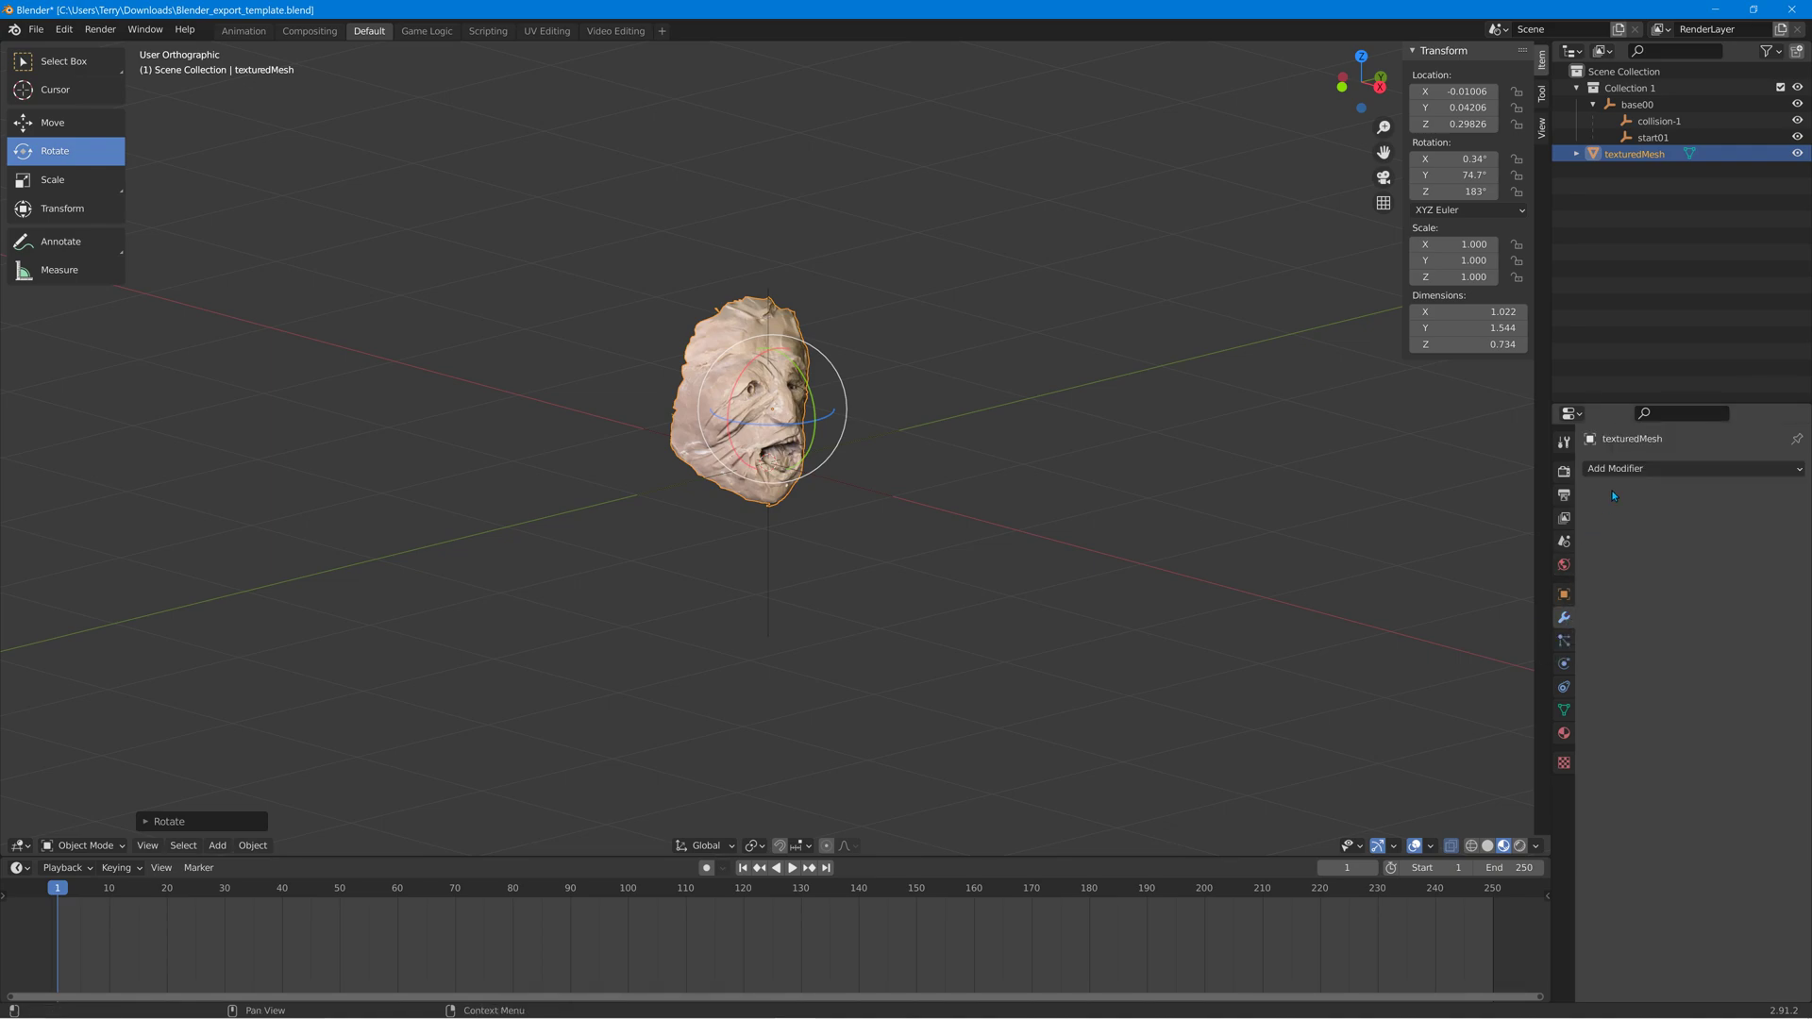
click(1649, 469)
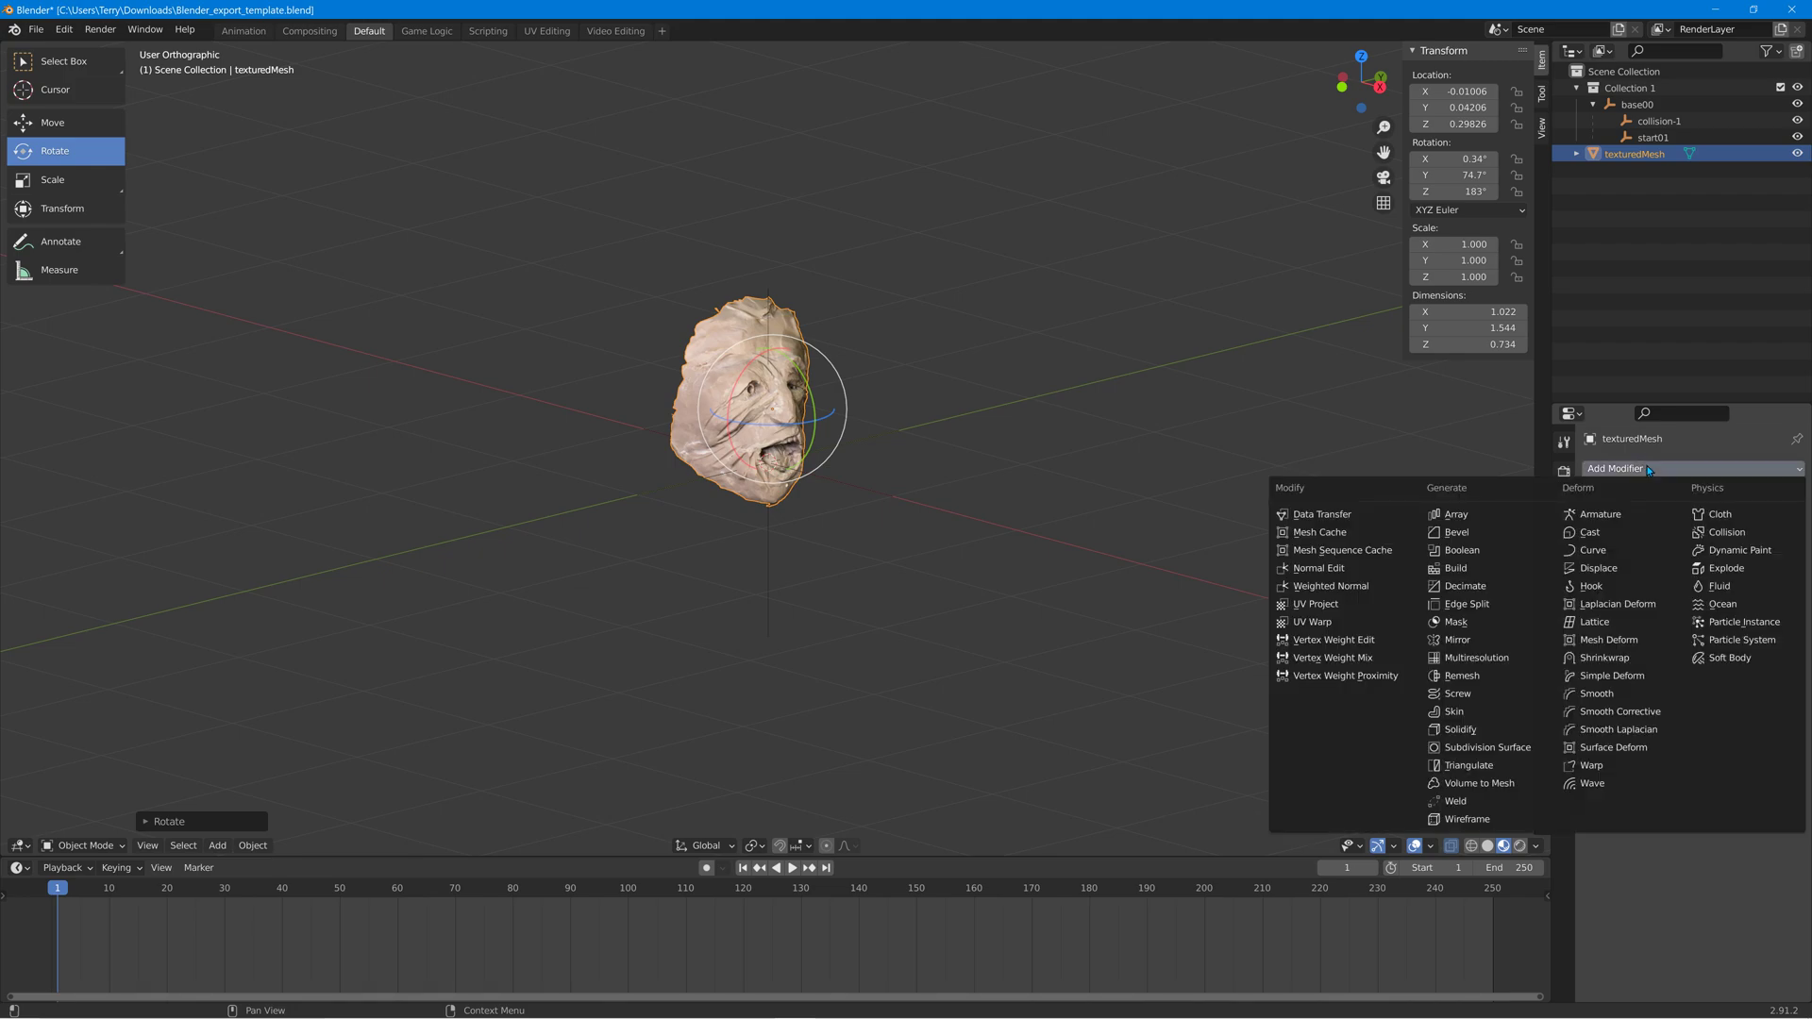
click(1461, 585)
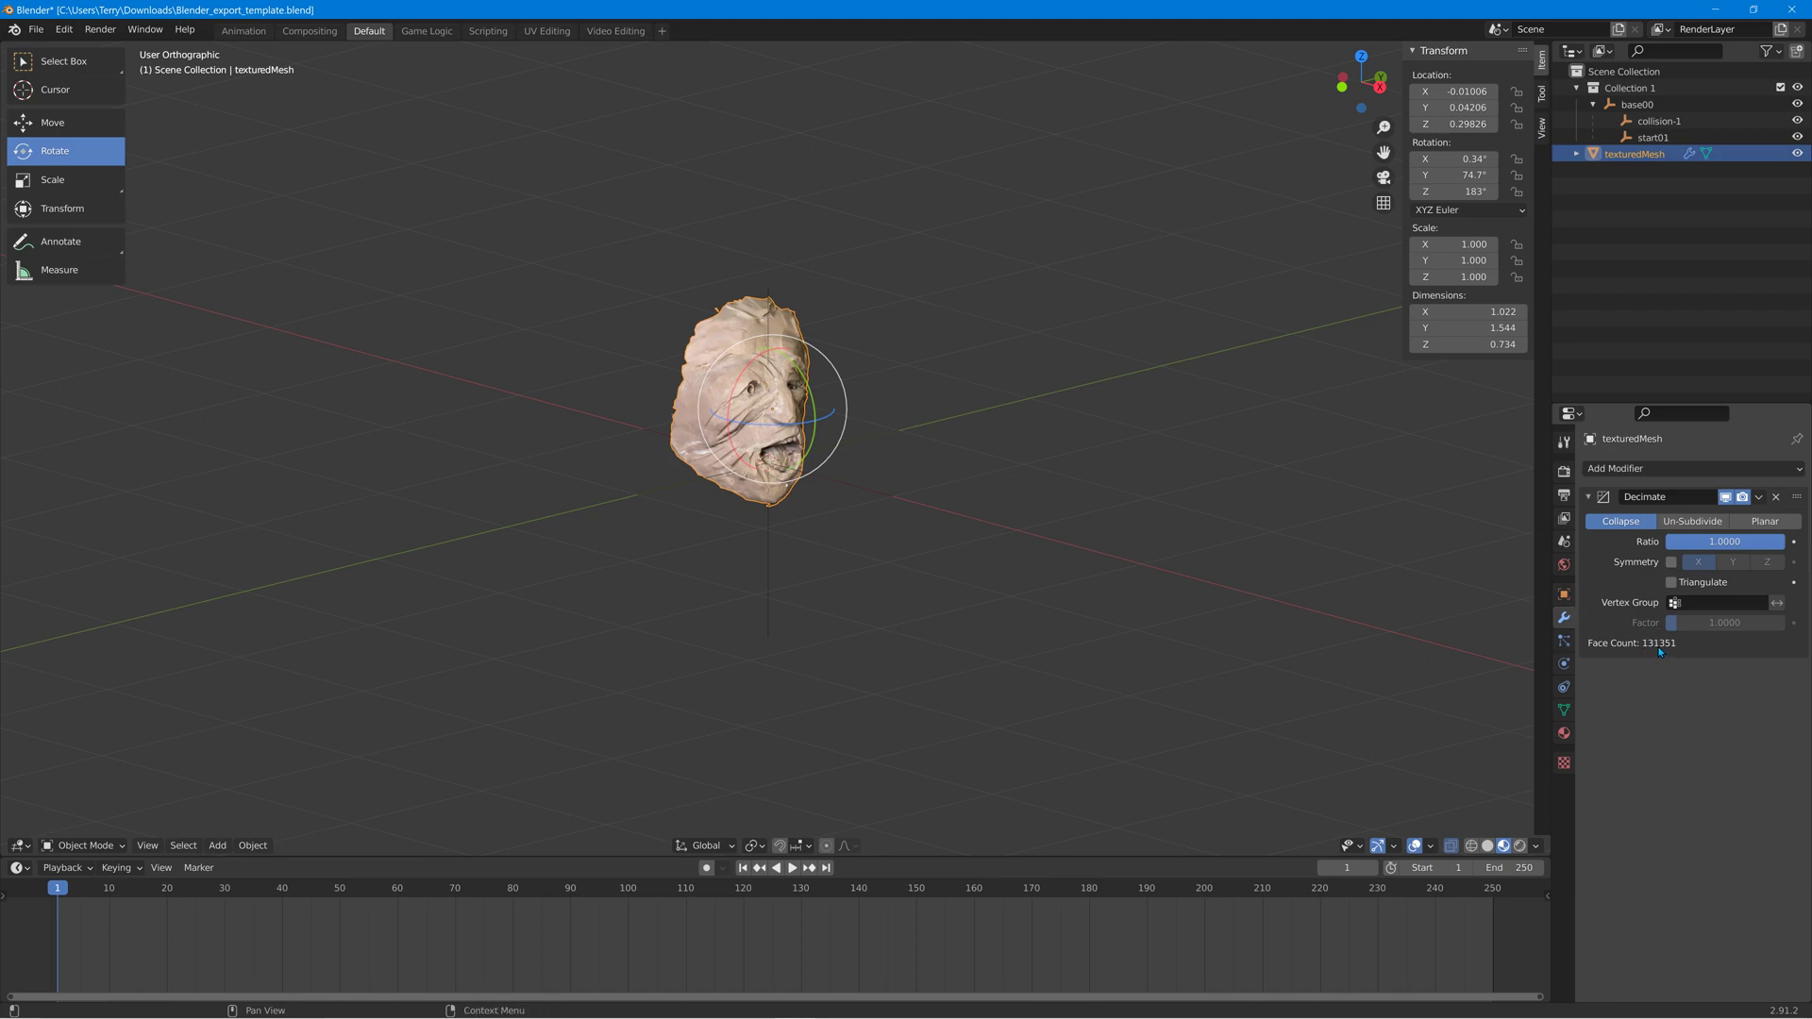
Set the Decimate ratio to 0.3 and trackball-rotate the face mesh to about X -43°, Y 75.7°, Z 99.6°.
scroll(932, 420, up, 6)
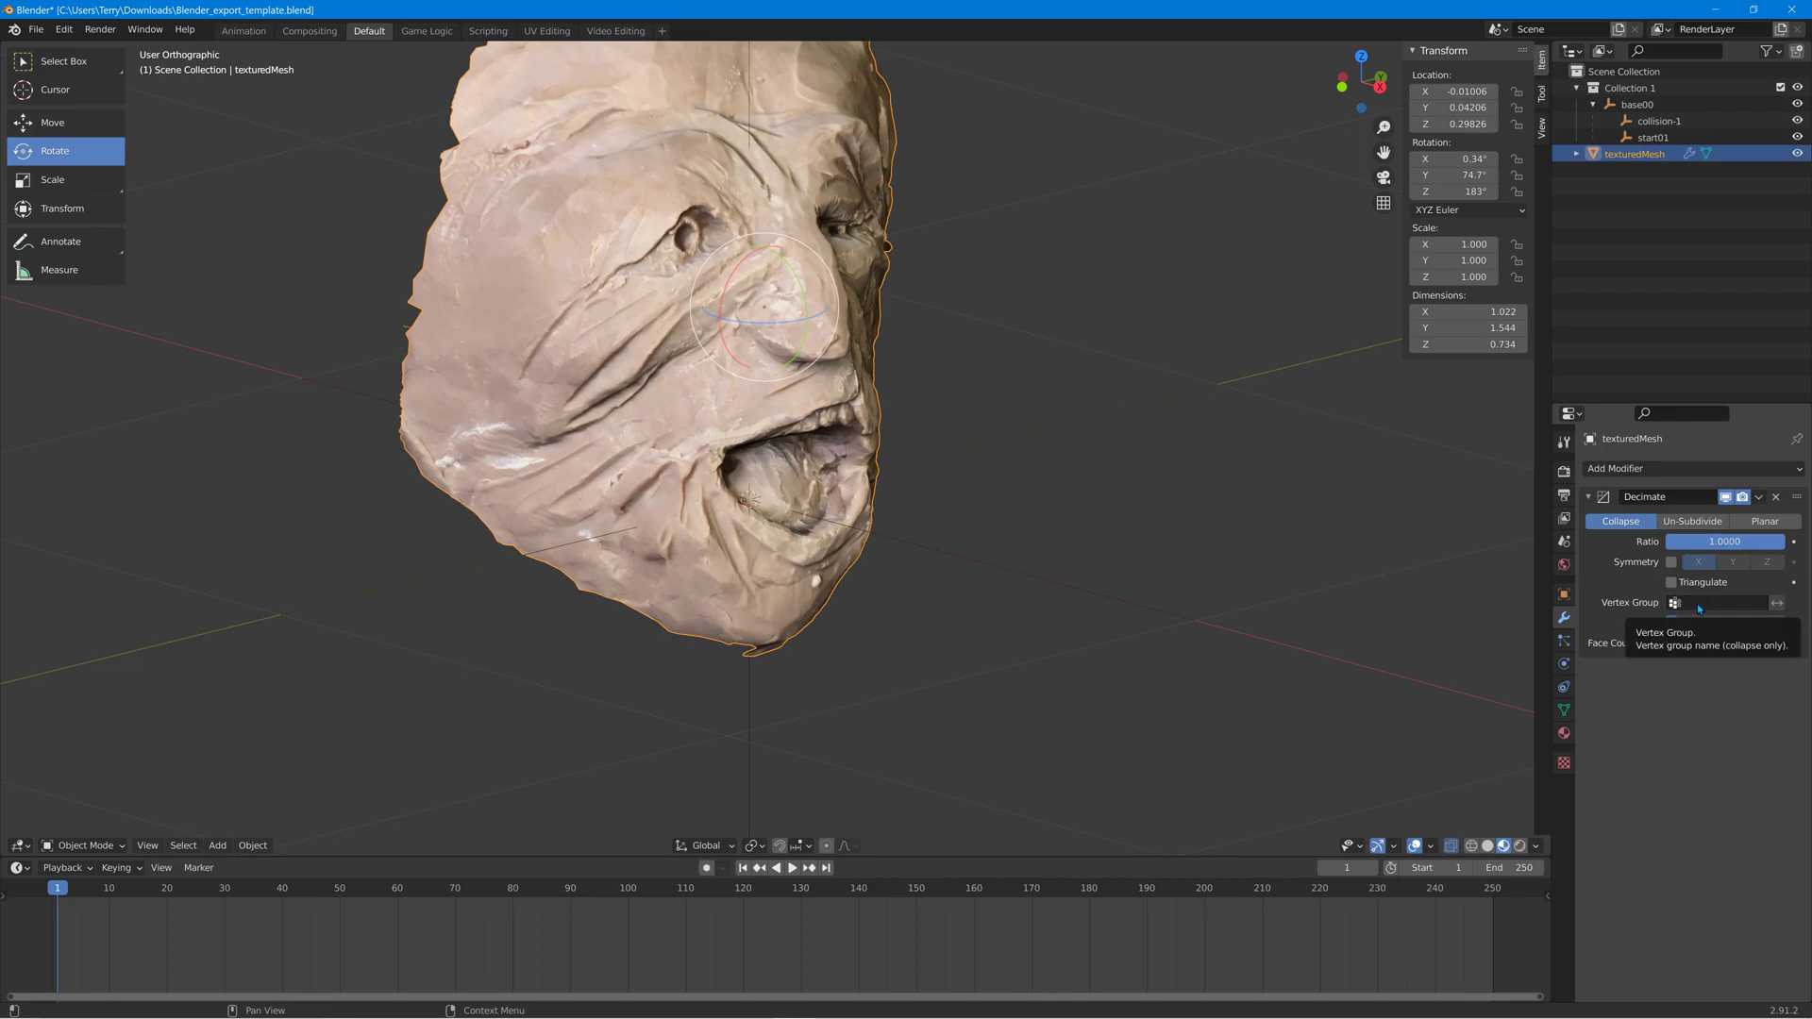
click(1725, 551)
drag(1734, 555, 1672, 558)
text(.3)
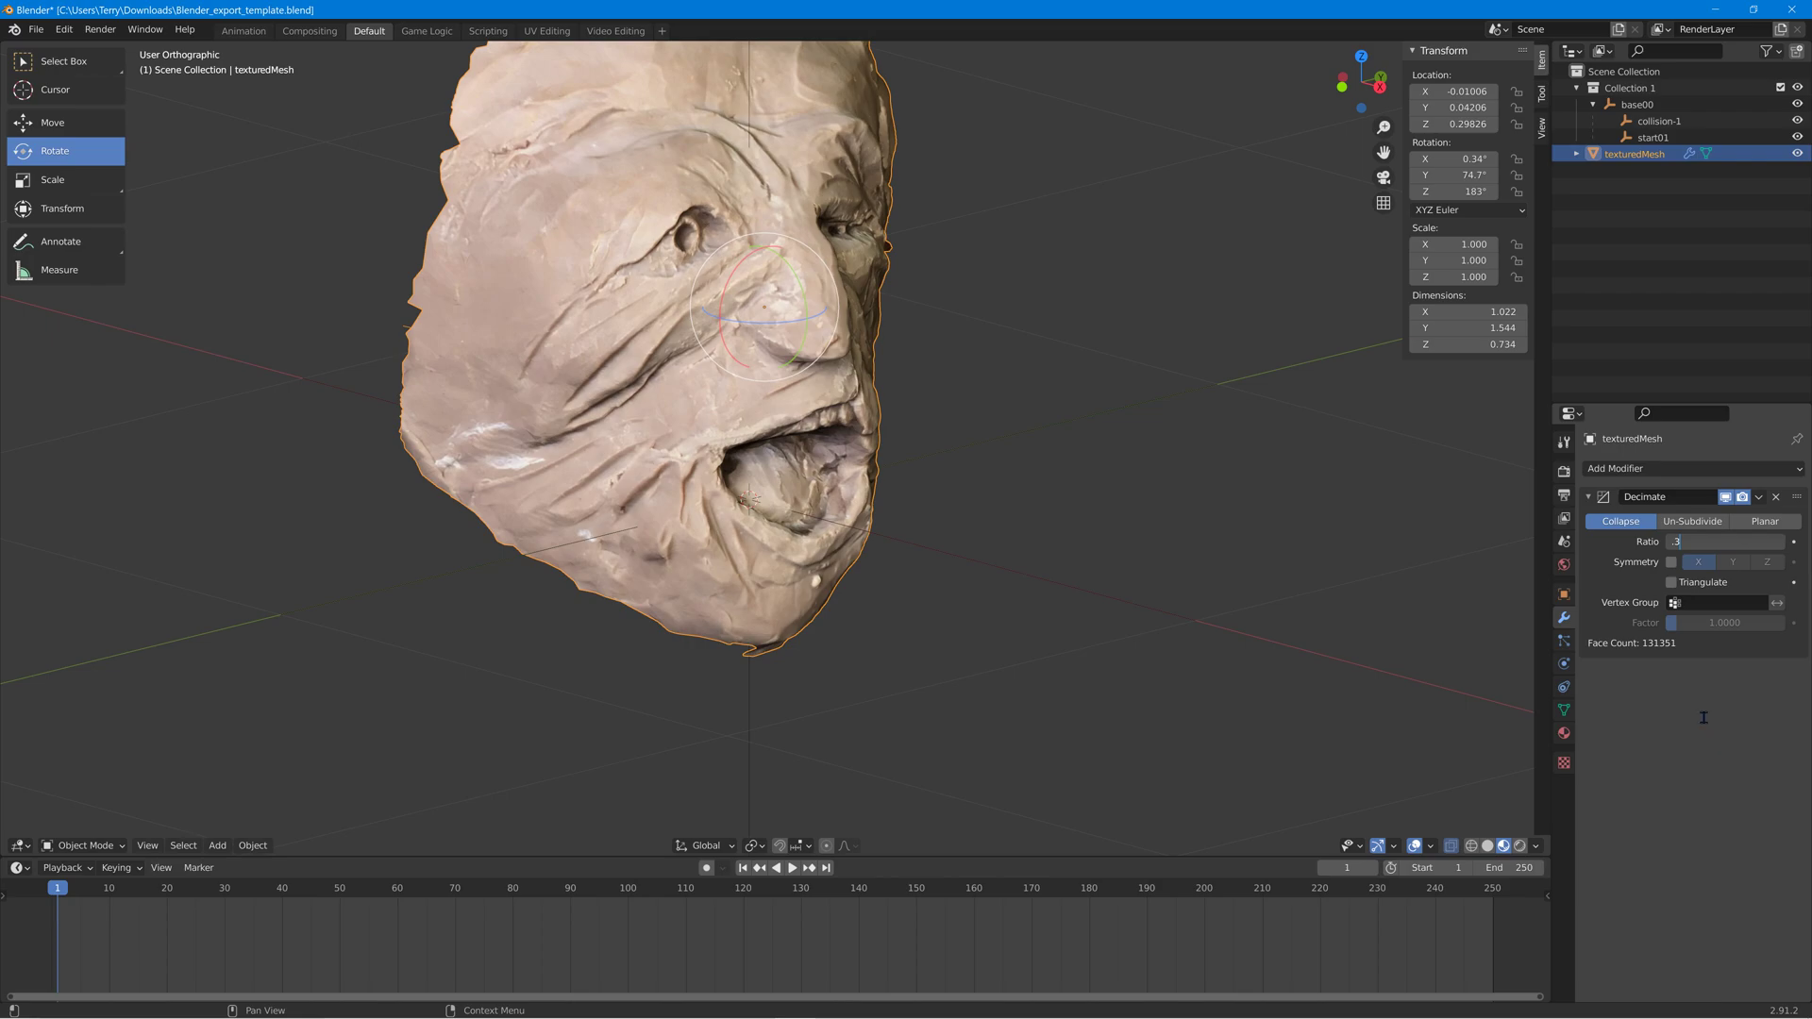
key(Return)
drag(791, 338, 745, 320)
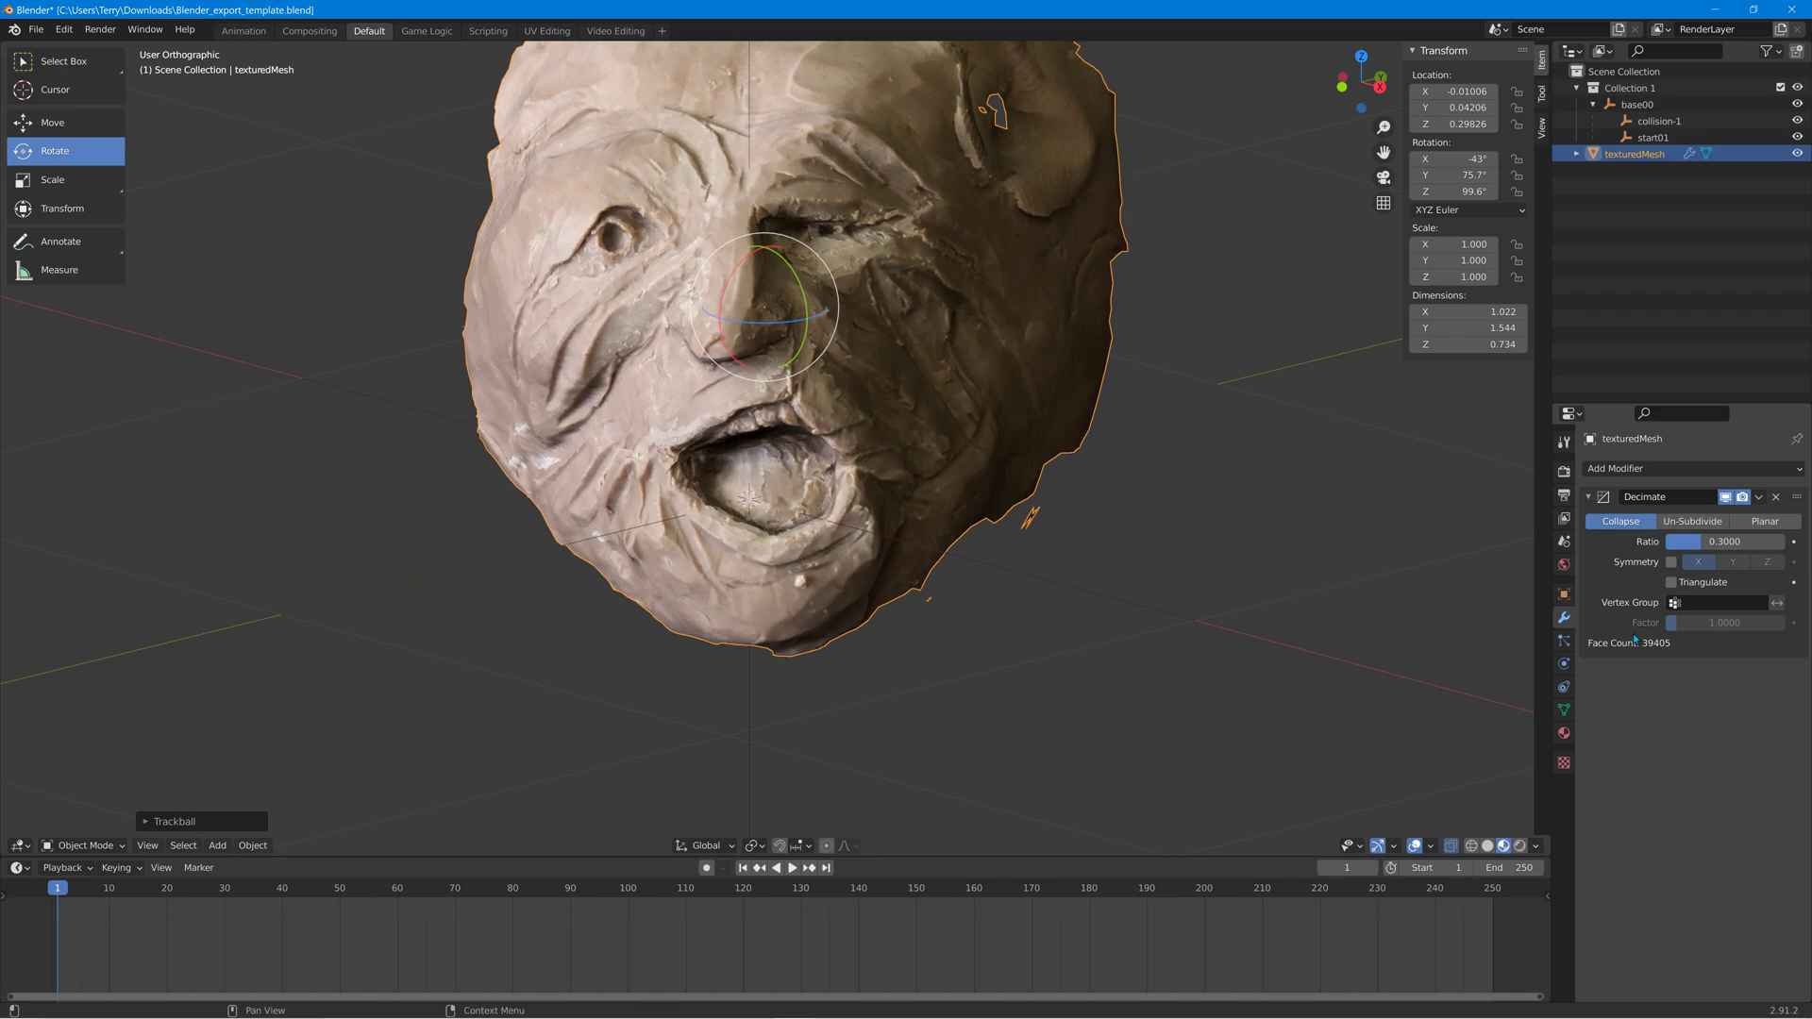
scroll(892, 348, down, 2)
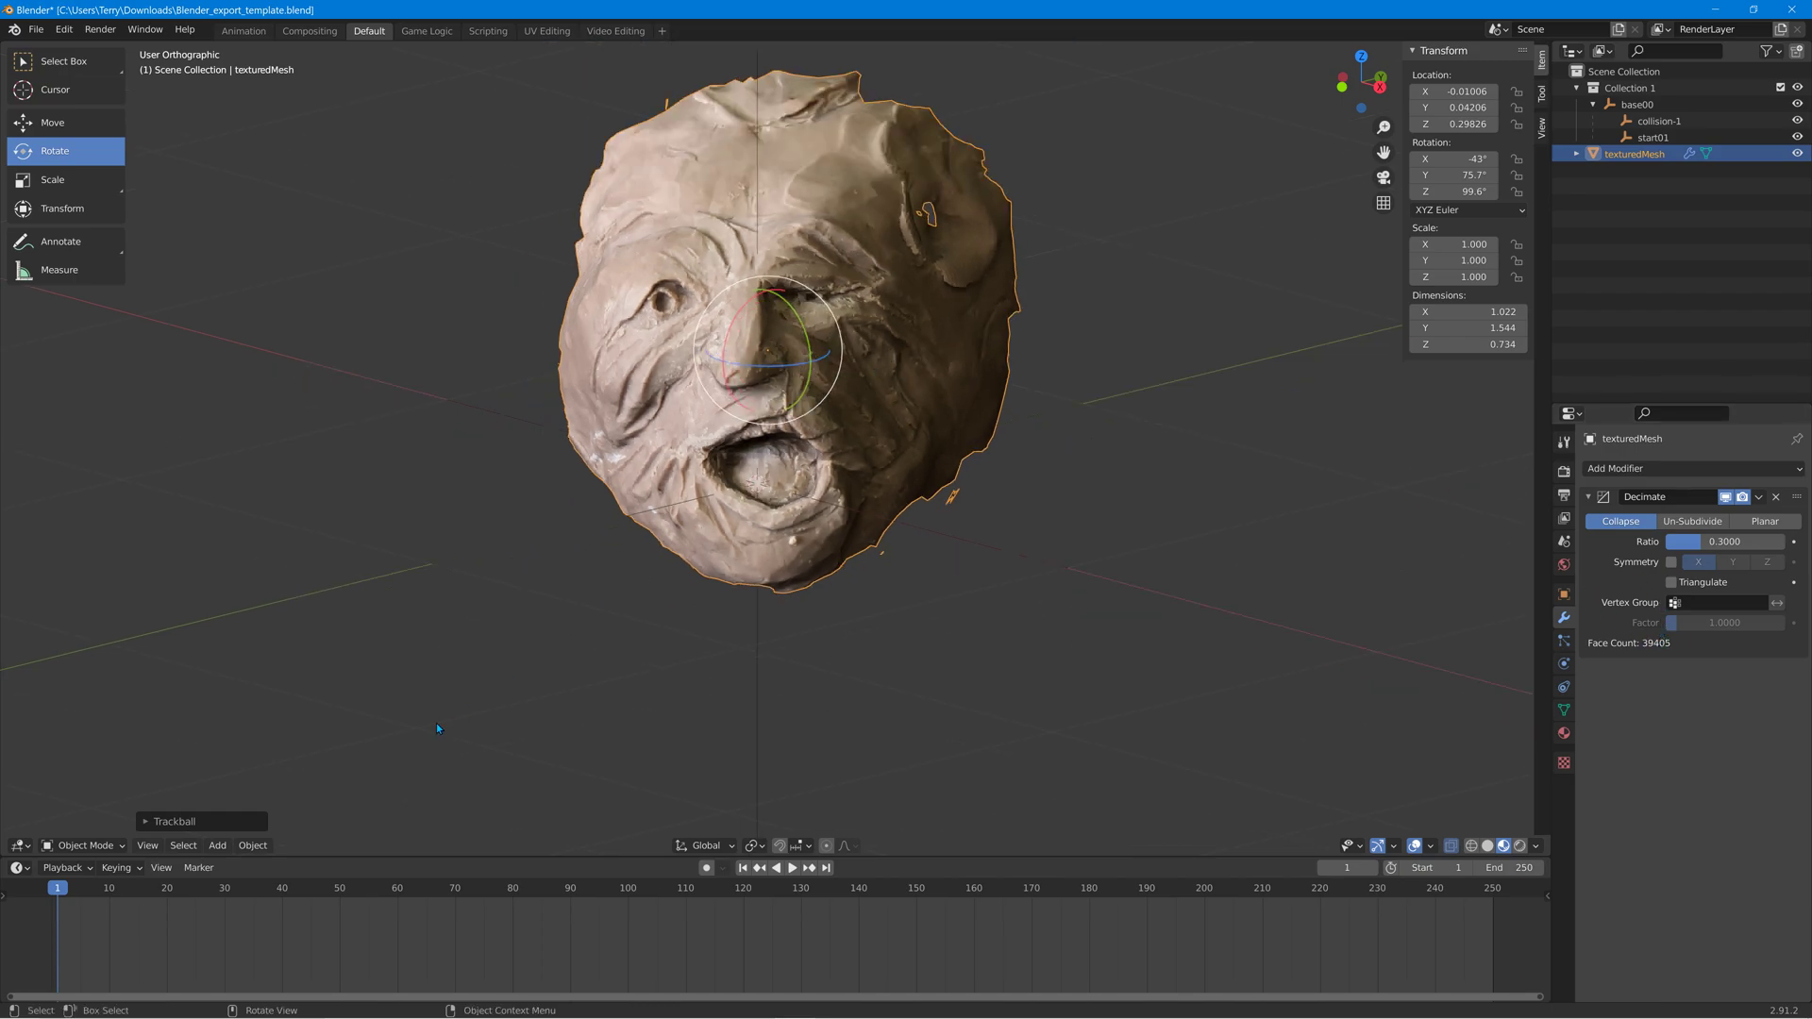
Convert the decimated face object to a mesh so the modifier is baked in.
click(252, 846)
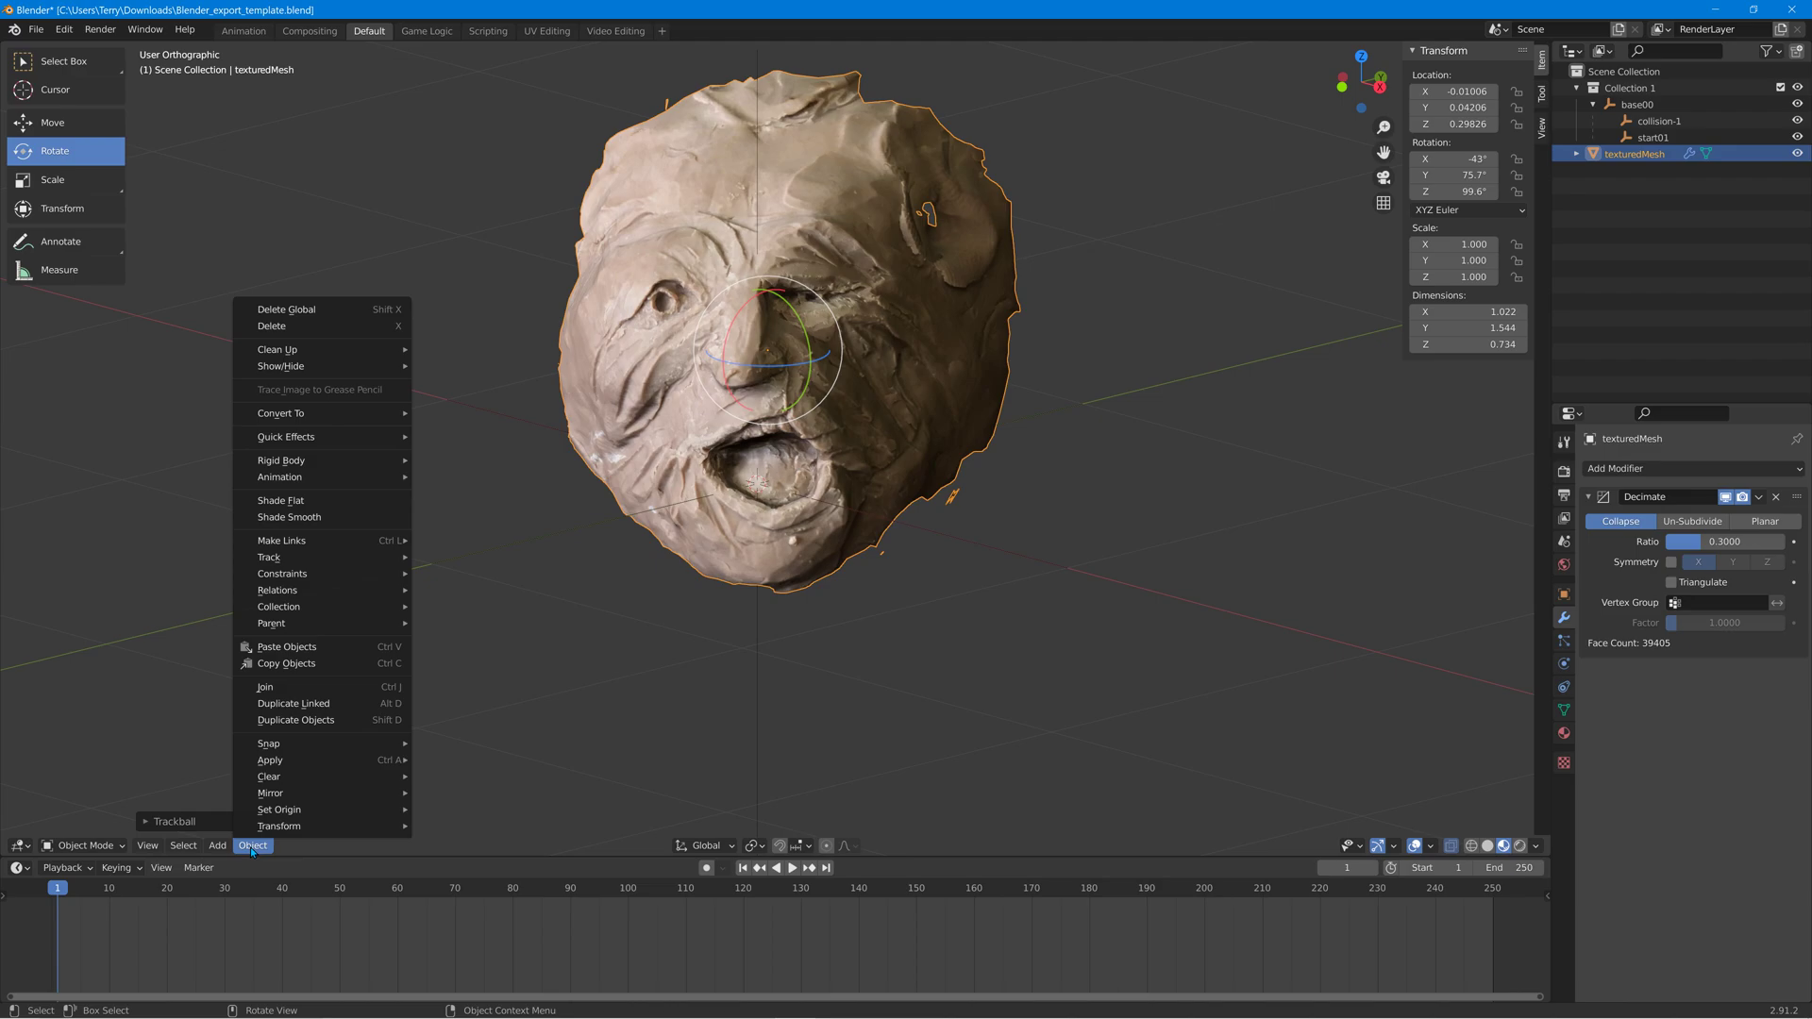
mouse_move(403, 414)
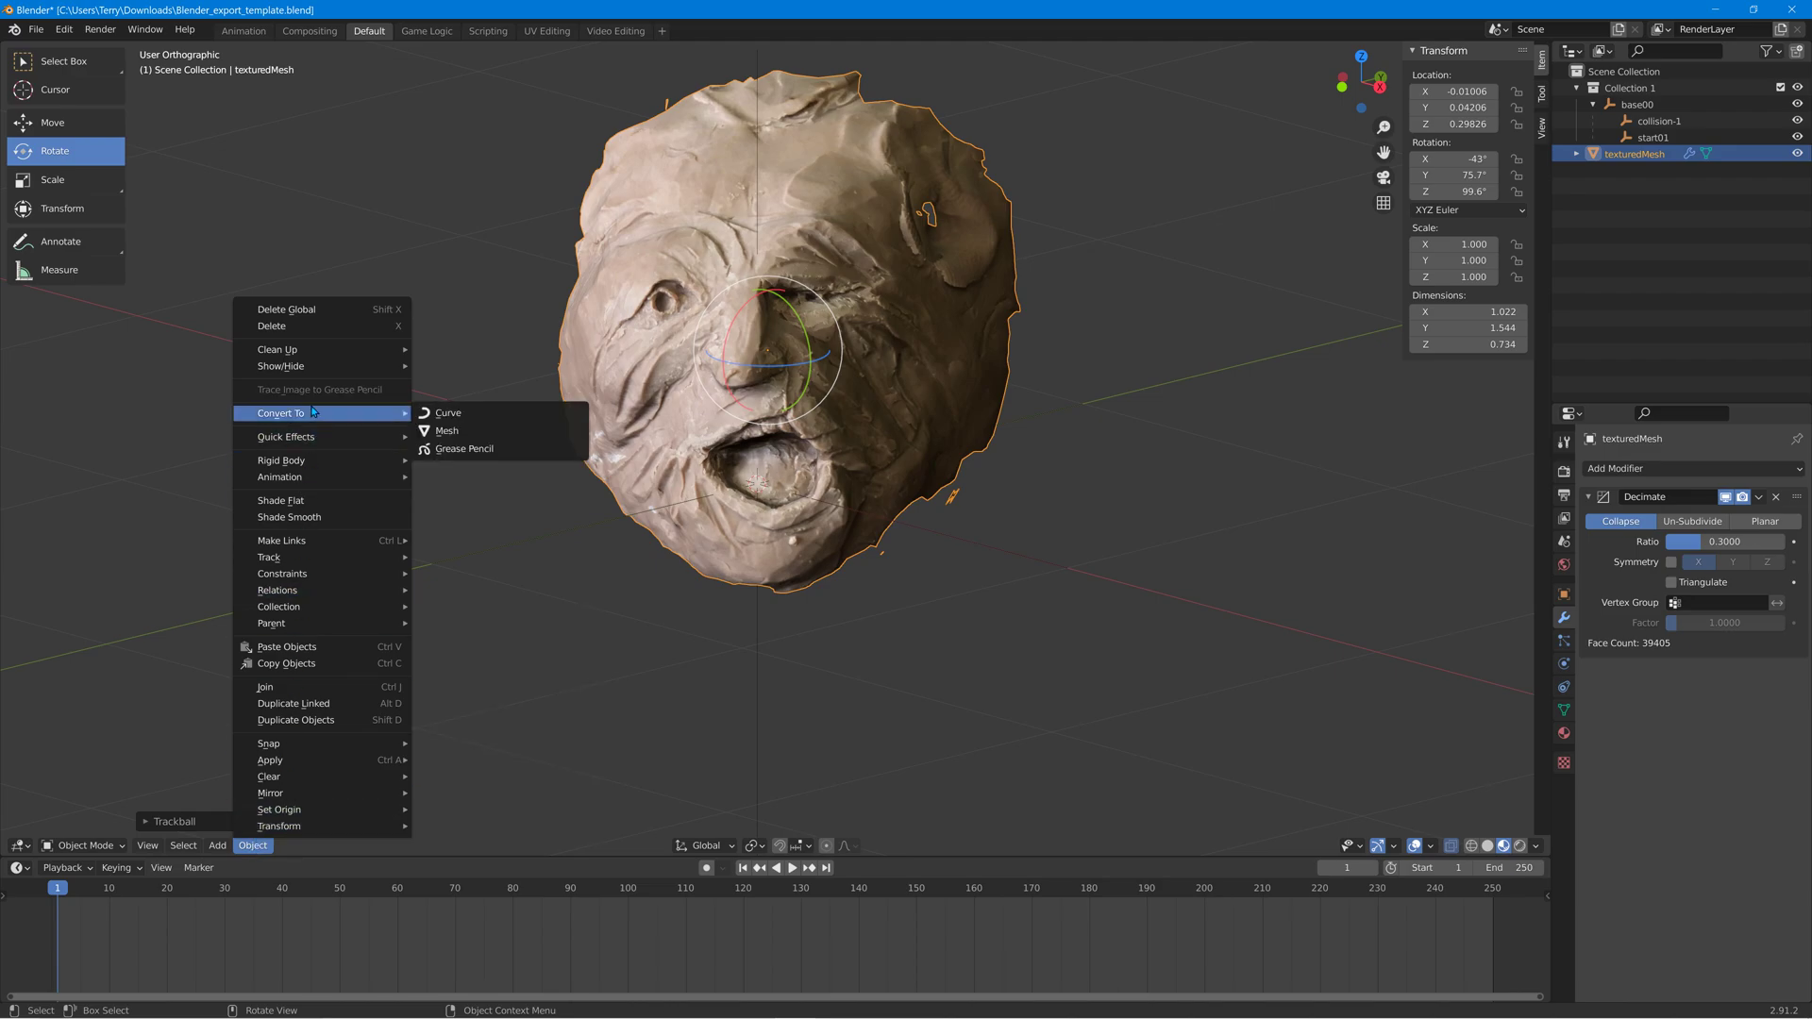
click(460, 434)
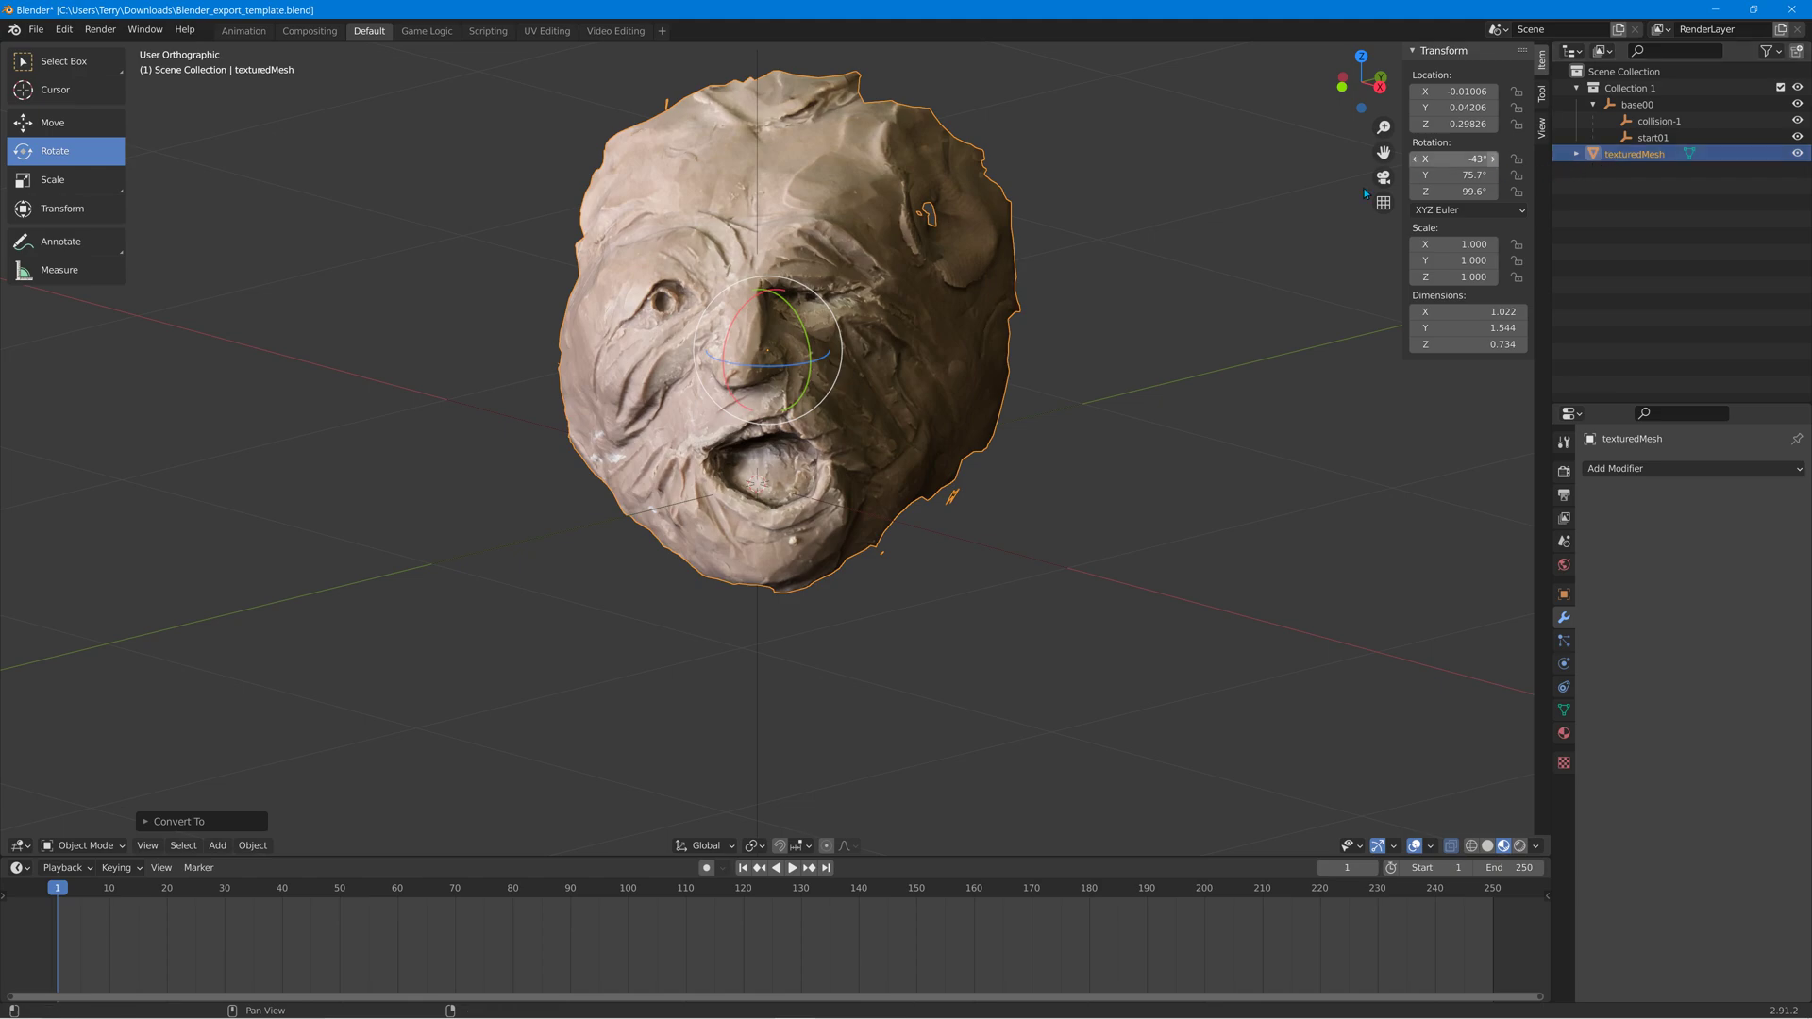
Apply all transforms to the face mesh.
click(253, 846)
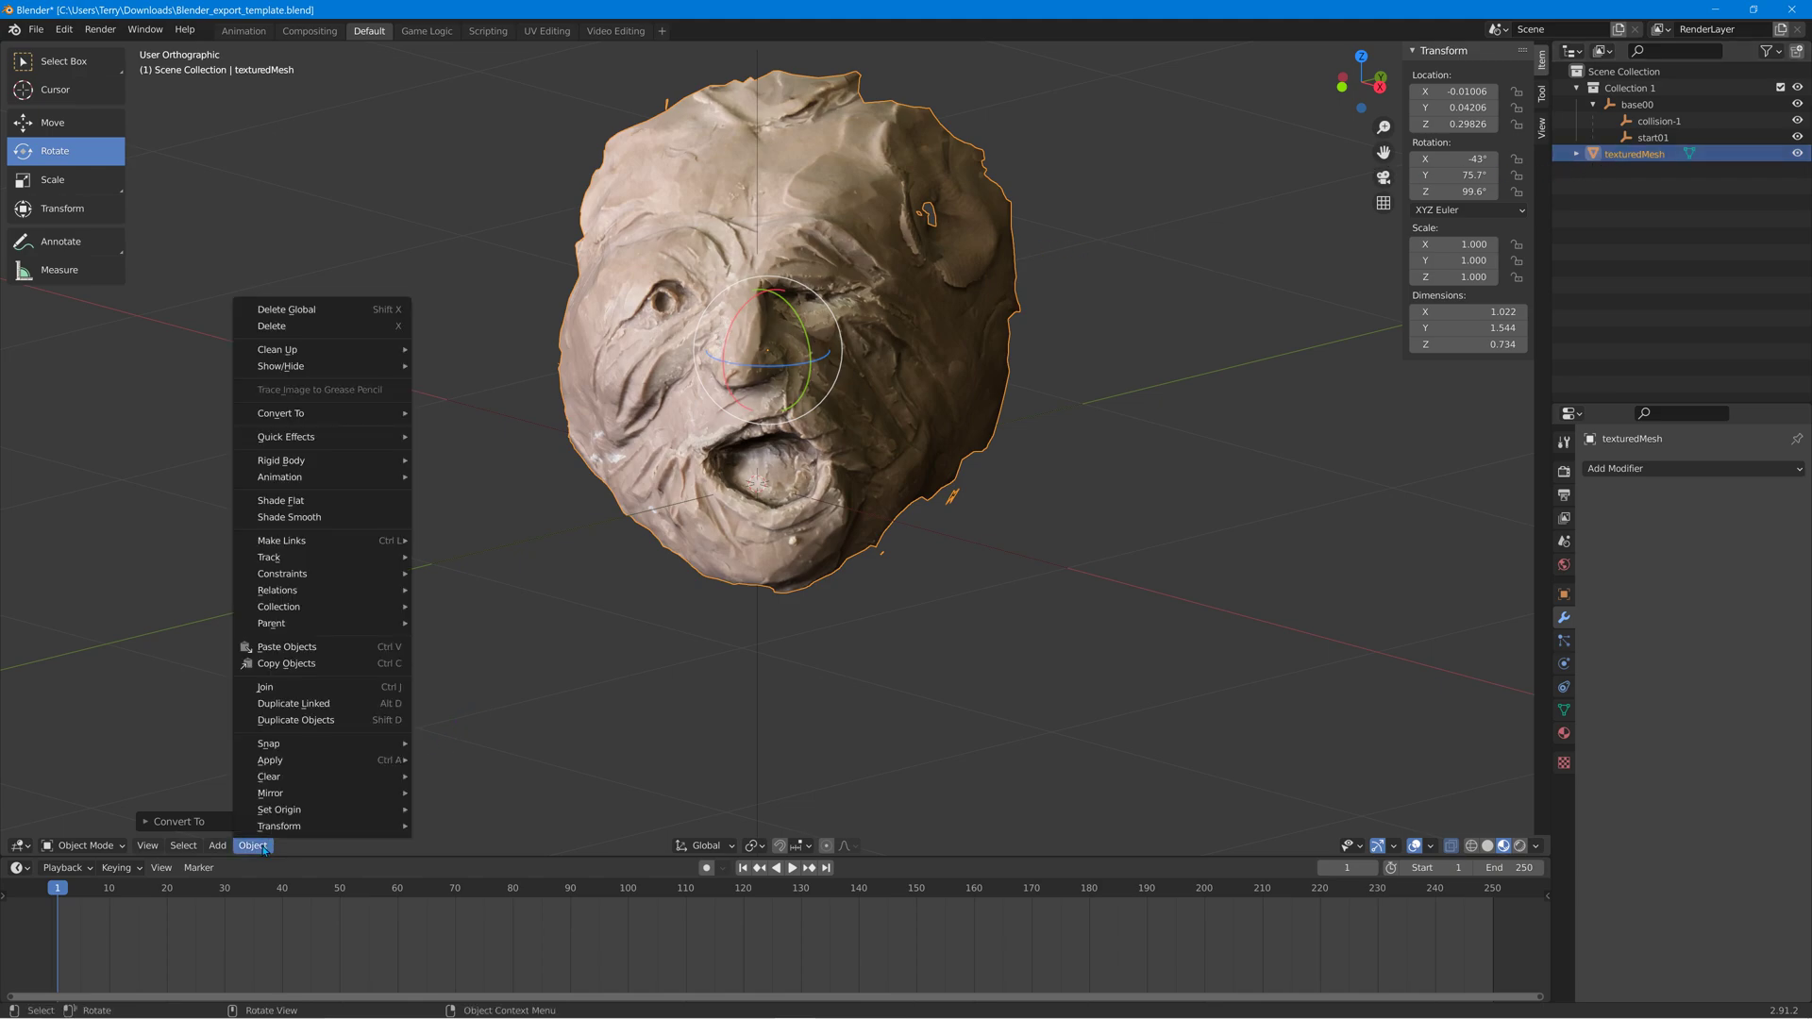
mouse_move(280, 829)
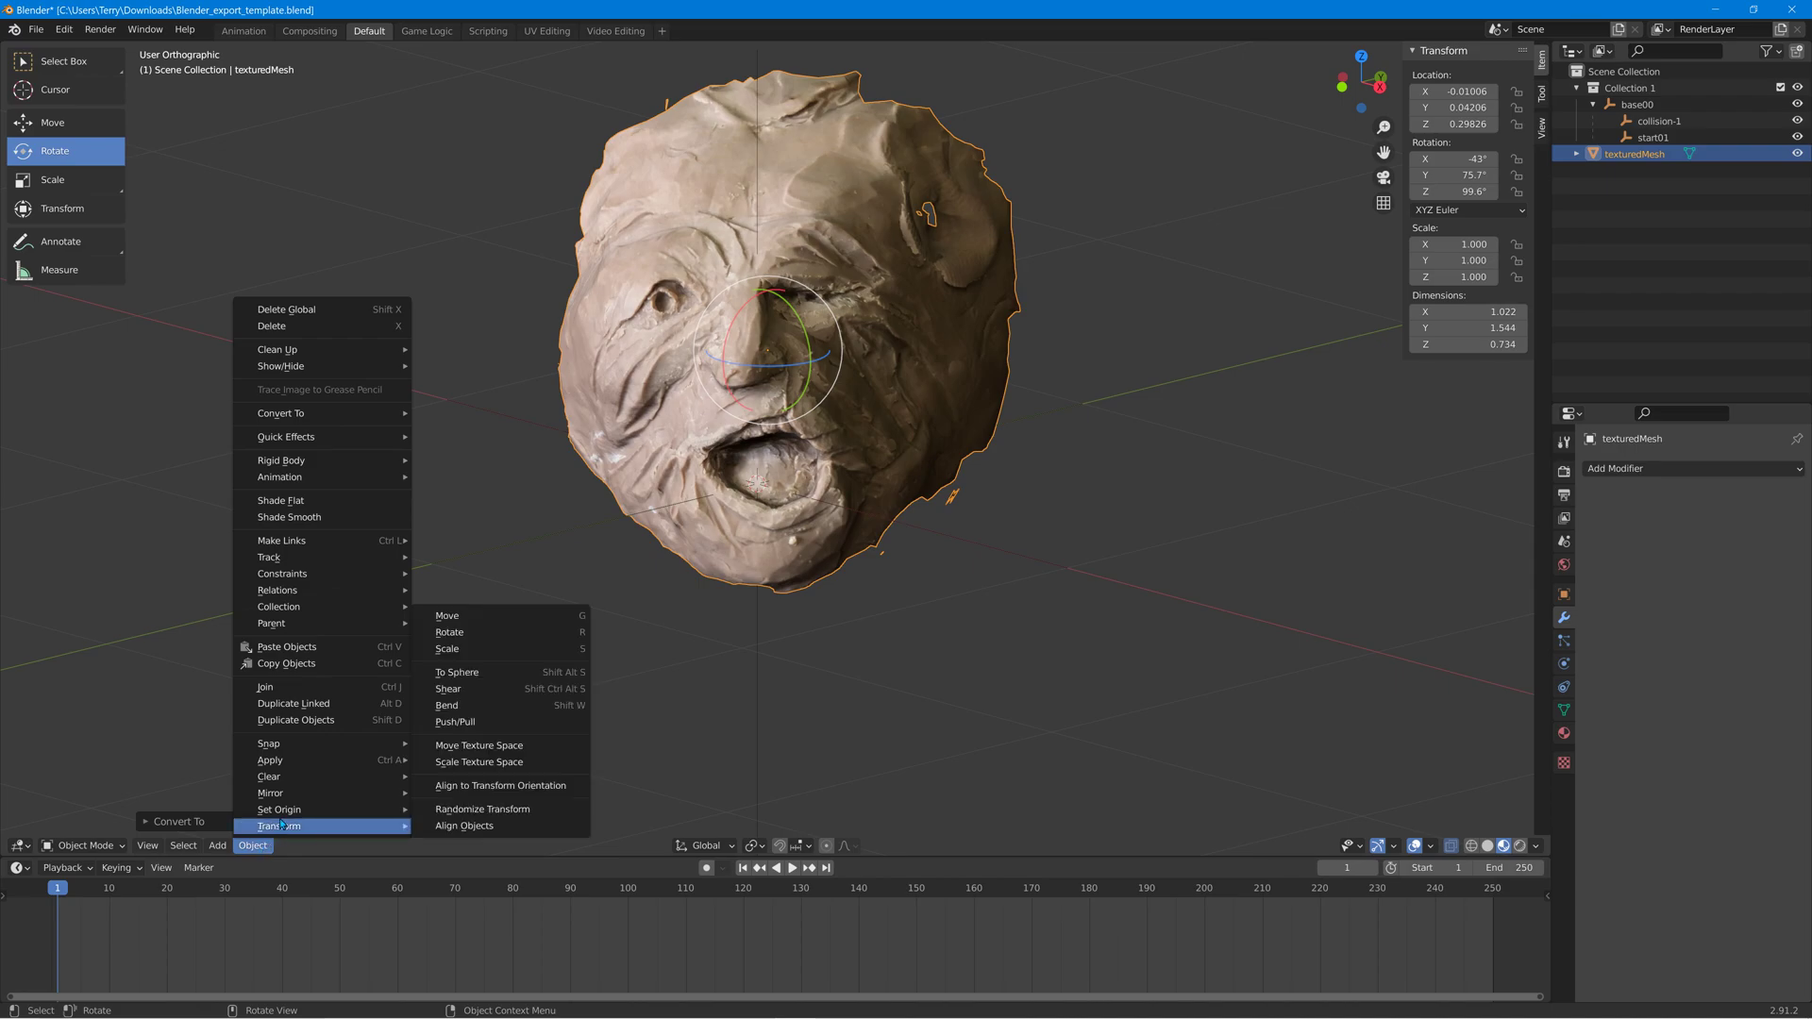
mouse_move(283, 757)
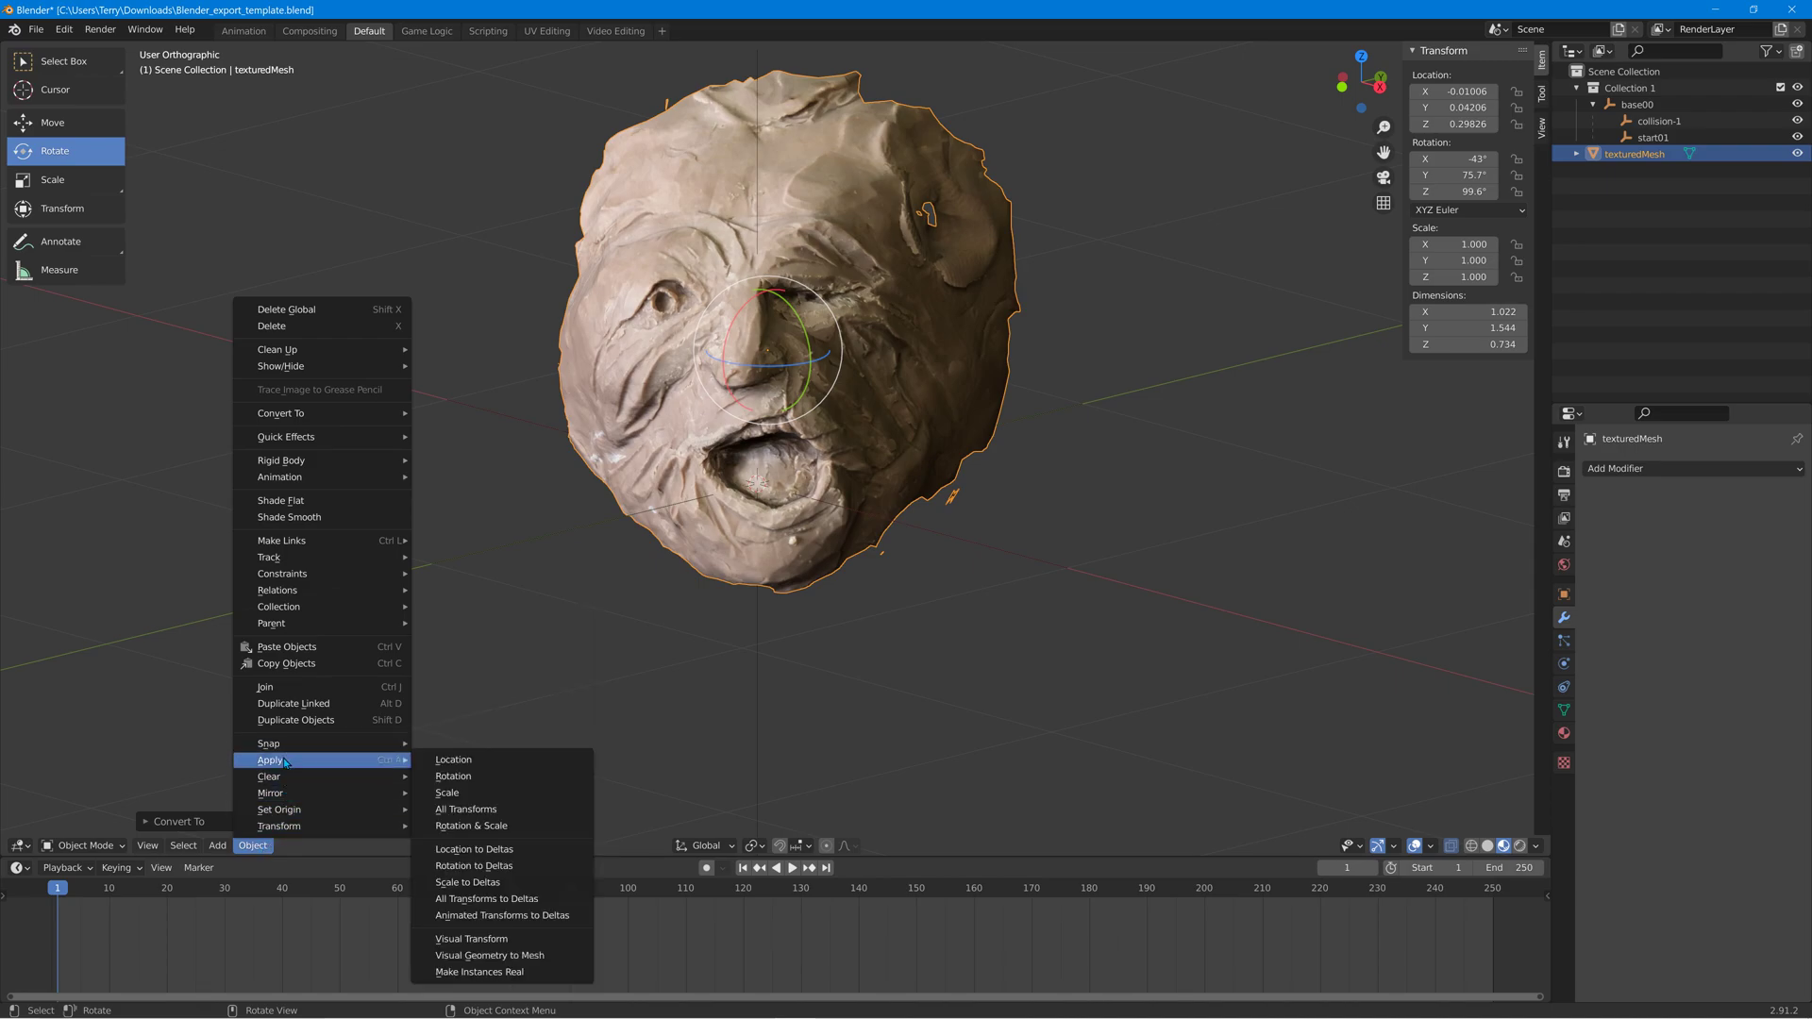
click(465, 809)
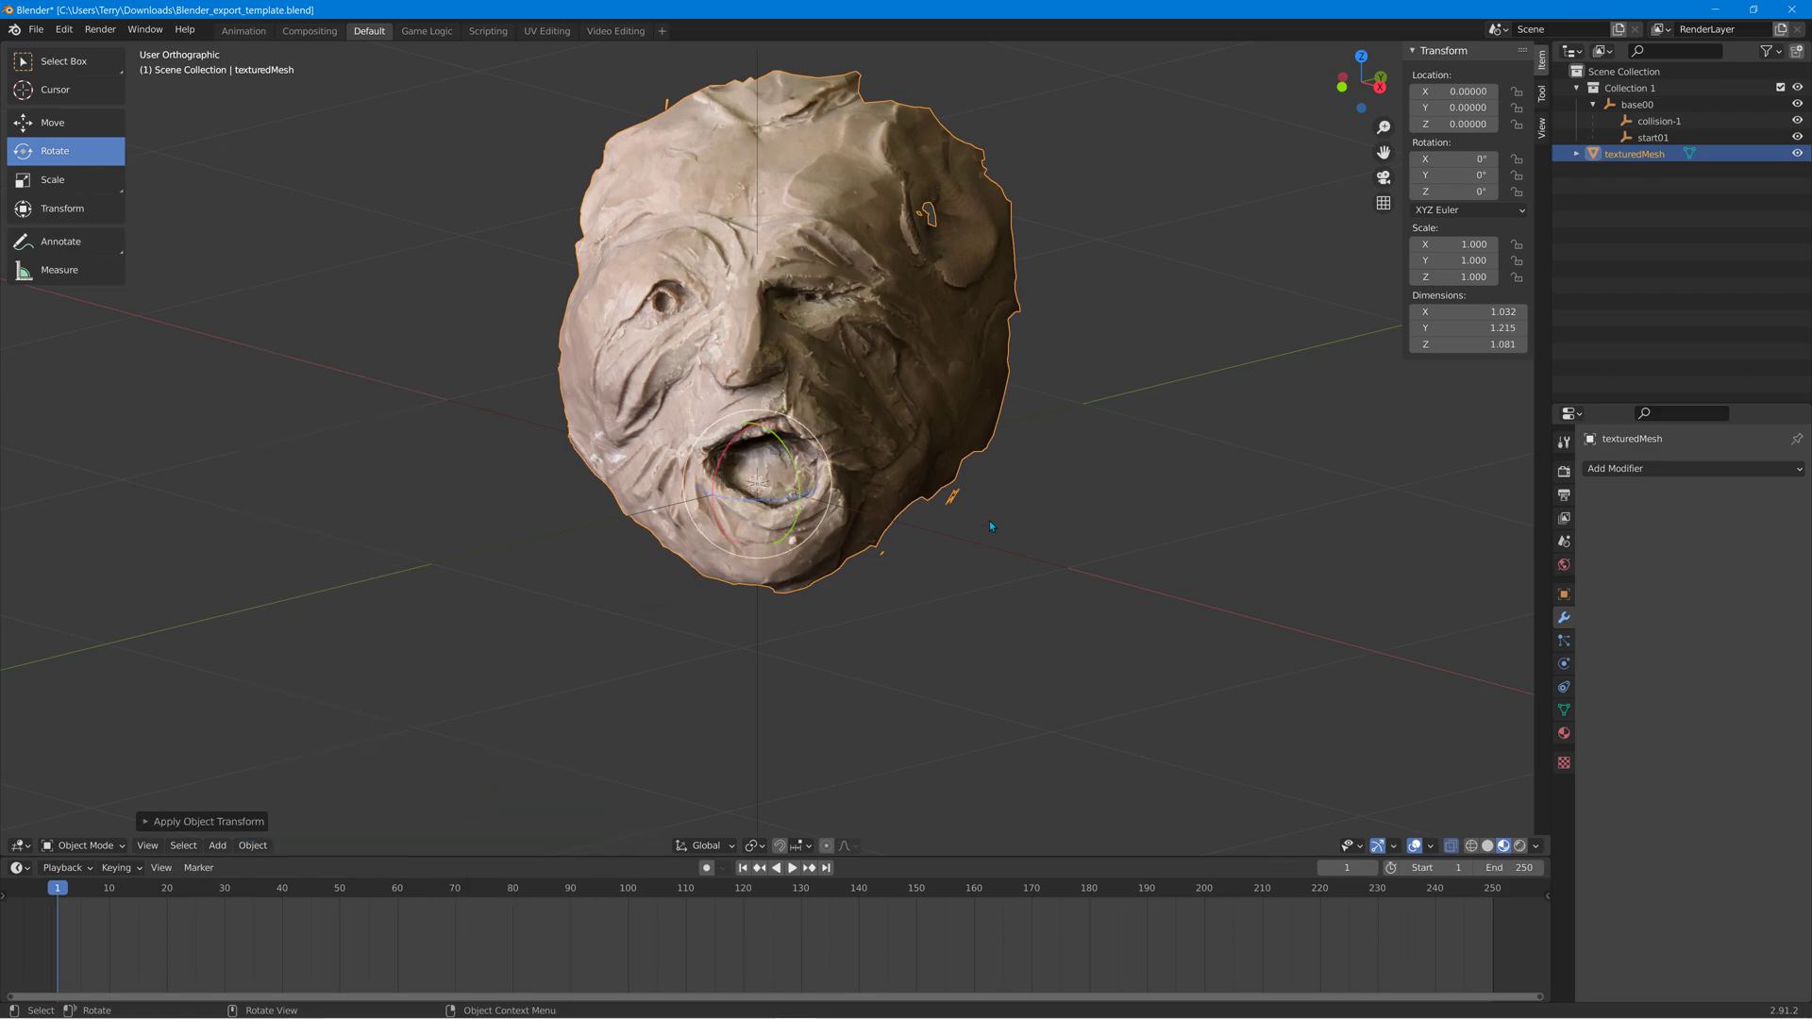
Rename the face mesh's TextureAtlas_1001 material to Relic.color and expand its Base Color image settings.
click(1576, 153)
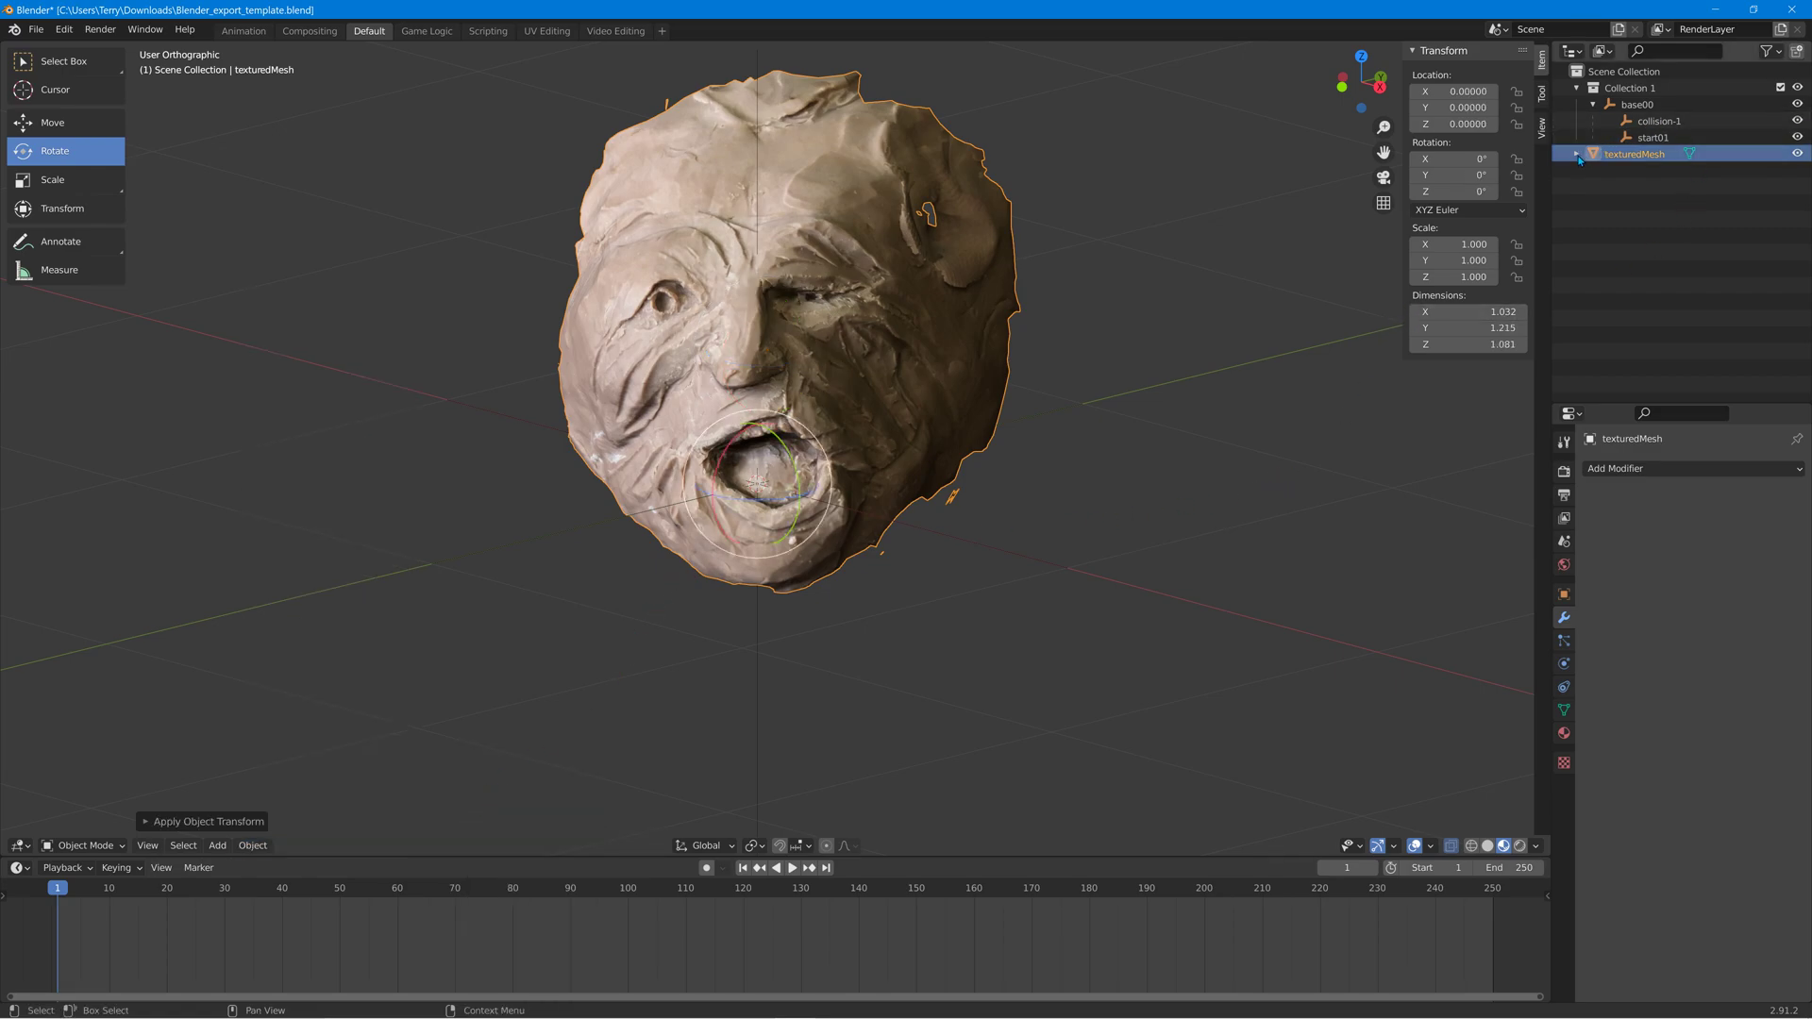
click(1593, 170)
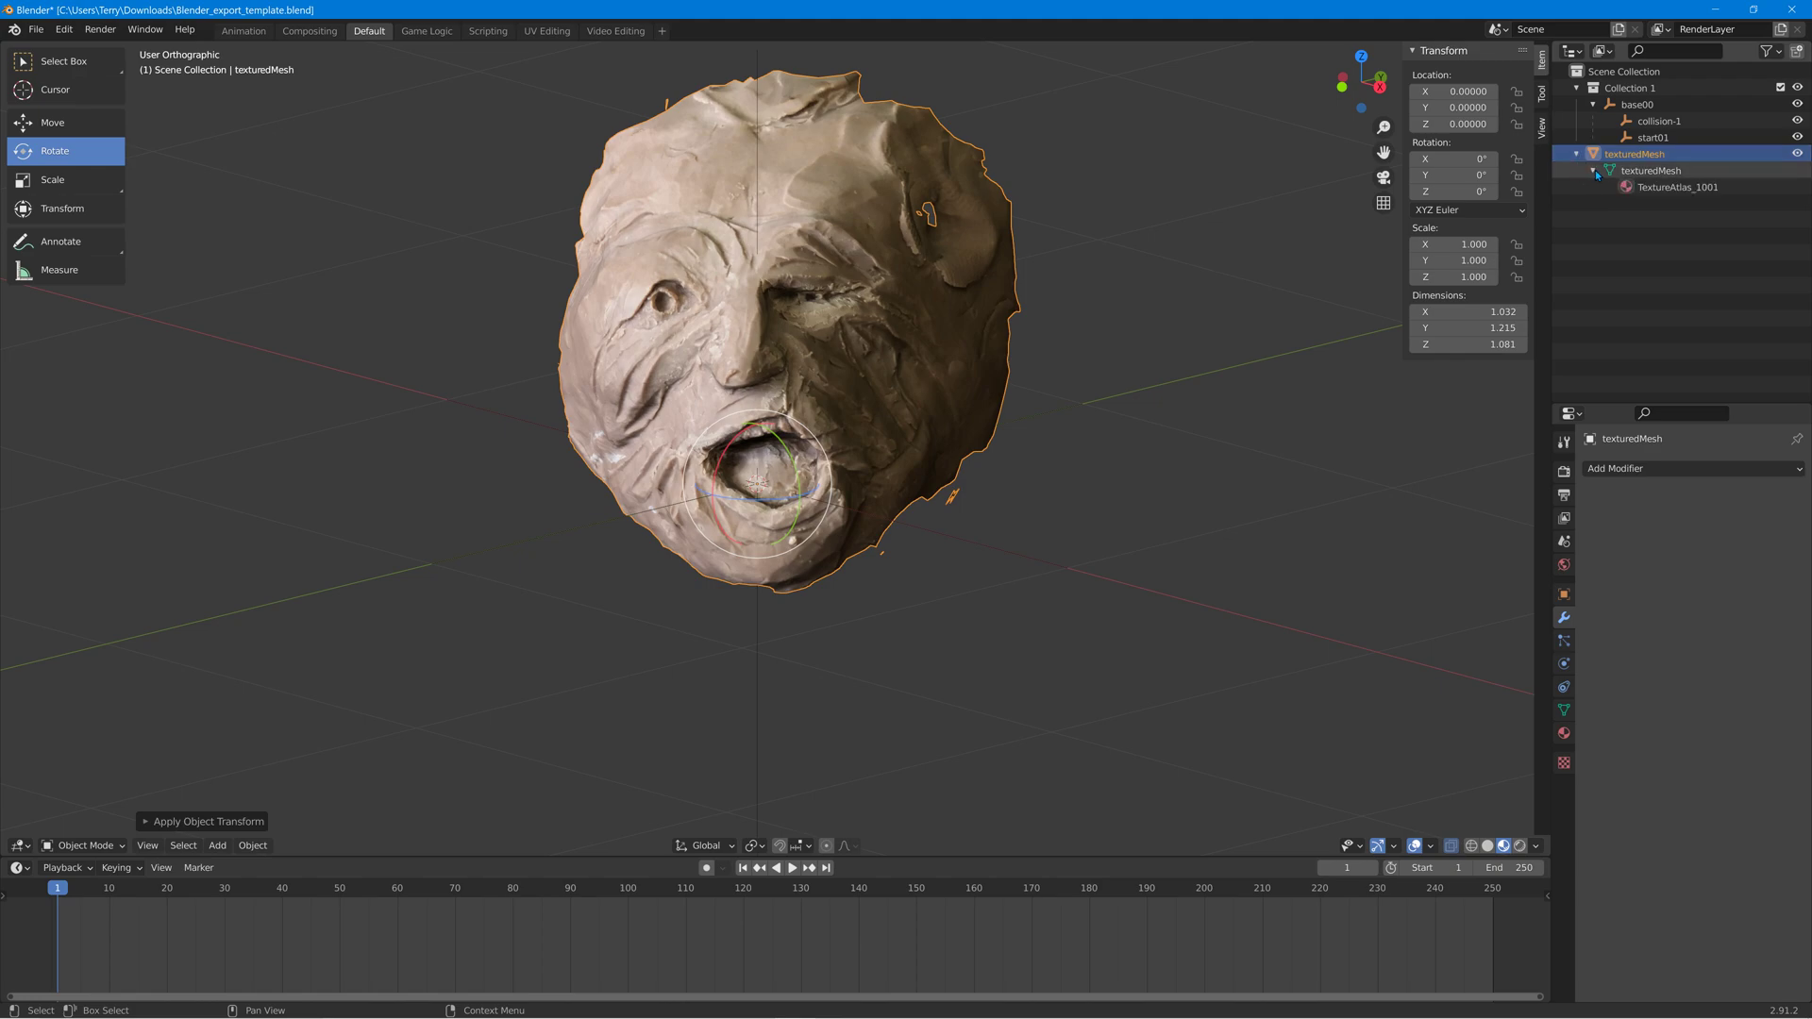
click(1673, 188)
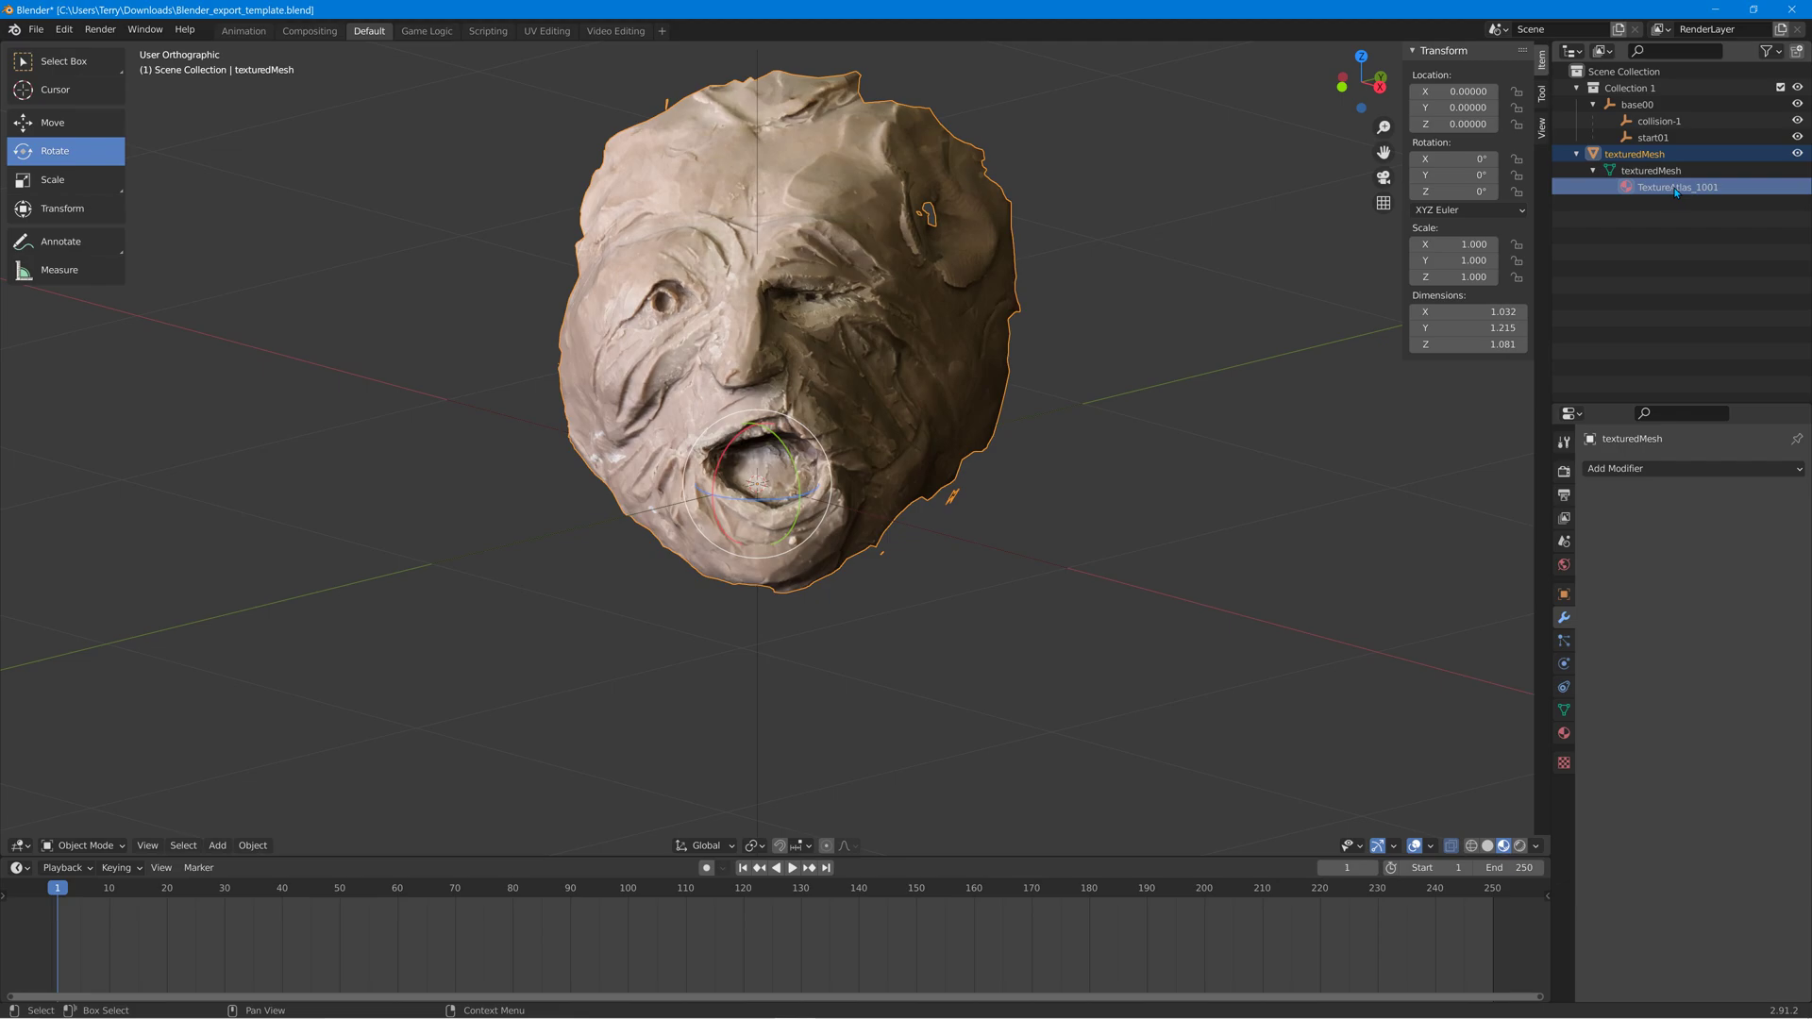
double_click(1675, 189)
text(Relic.color)
key(Return)
click(1563, 733)
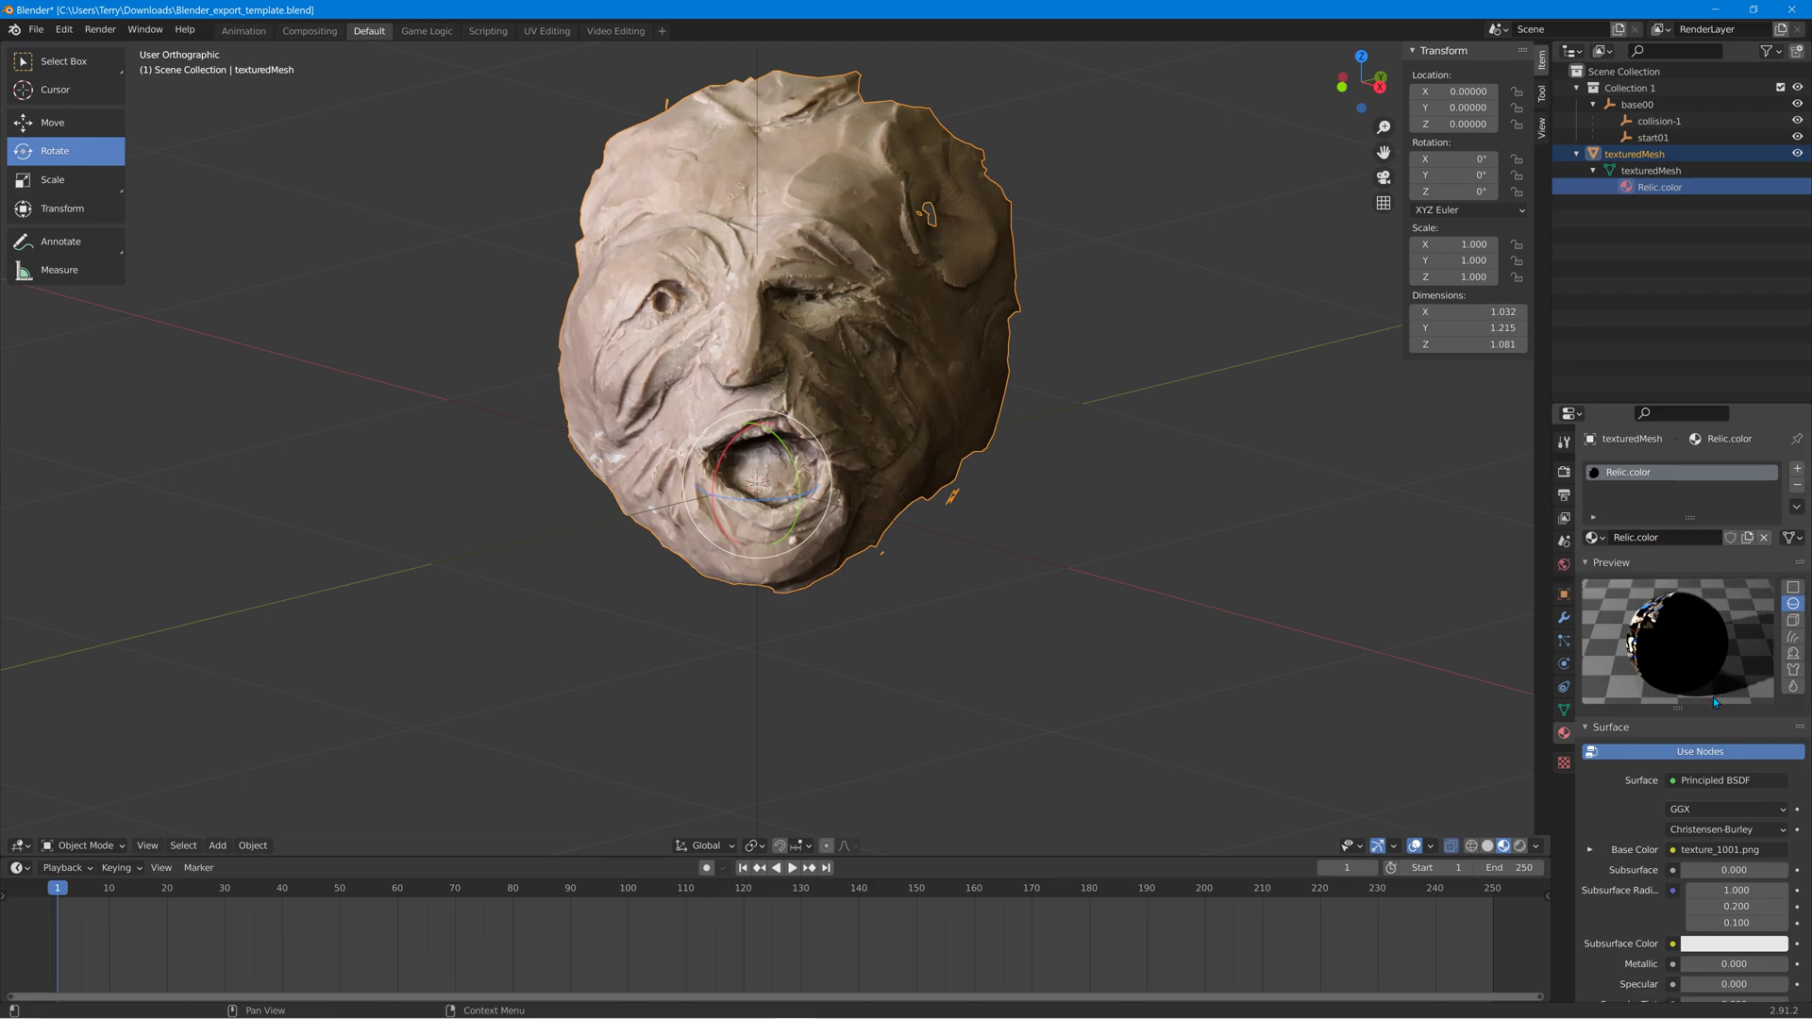
click(1592, 851)
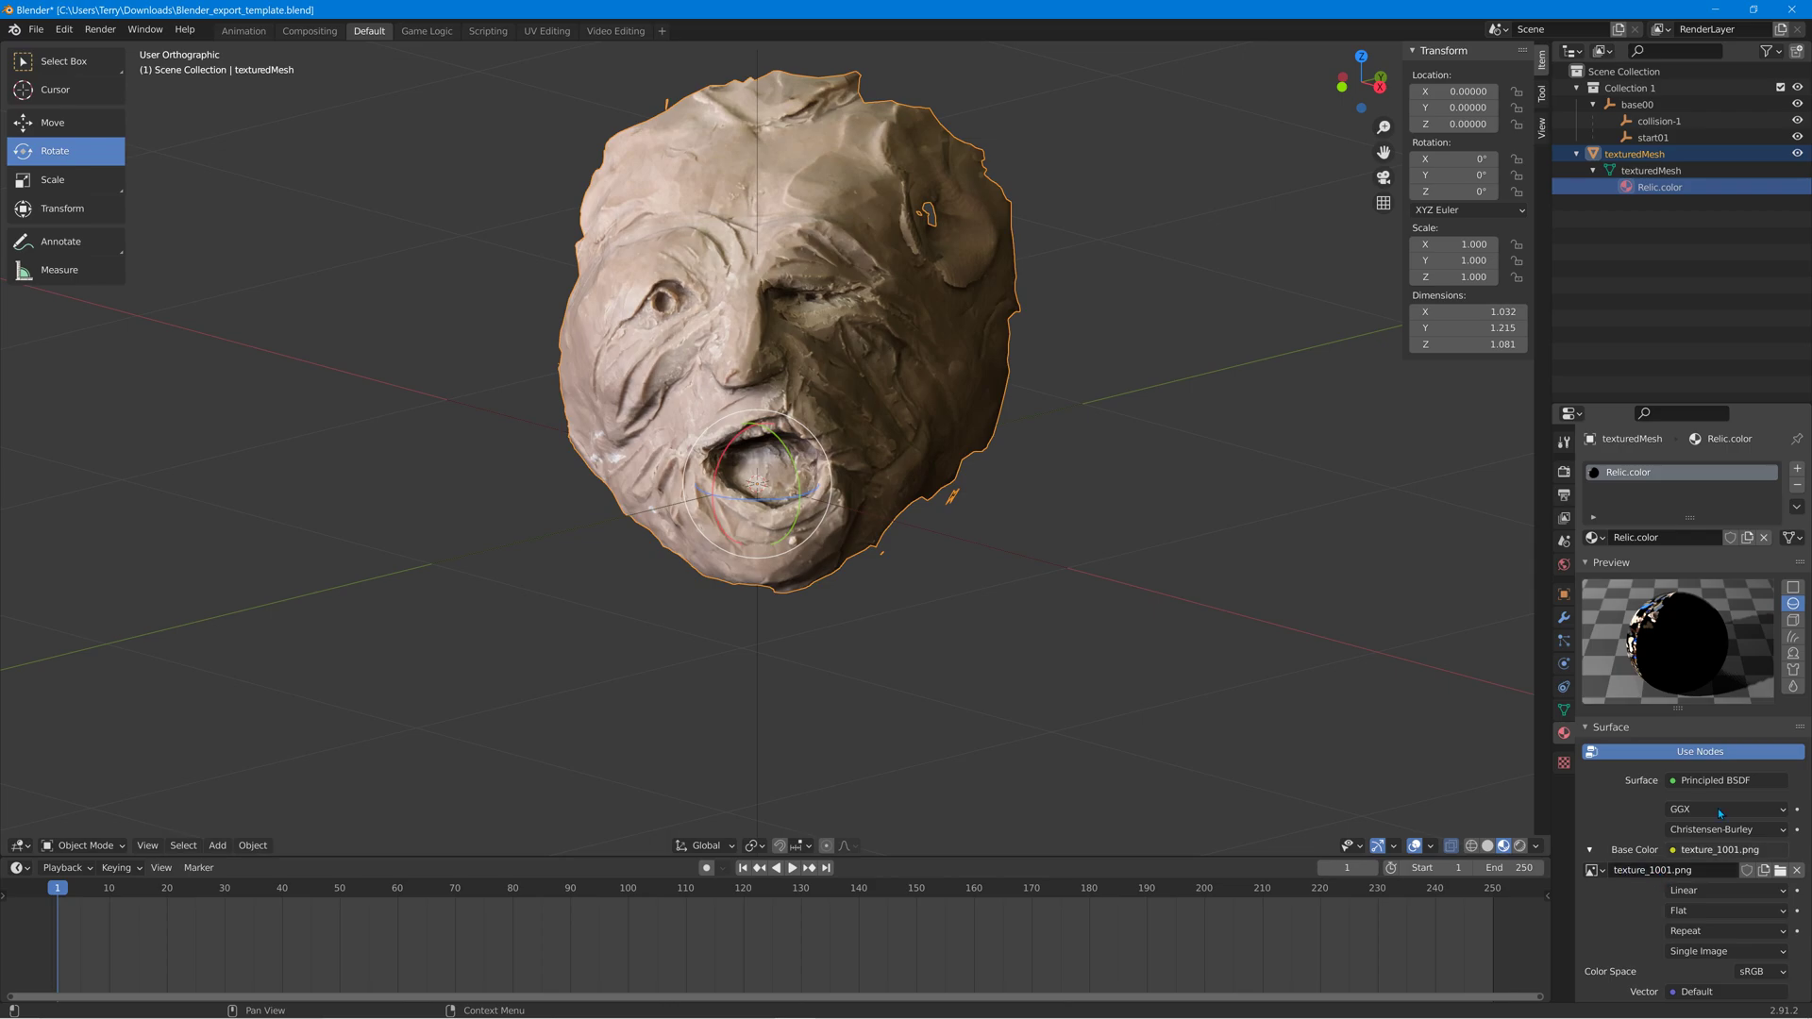
Switch to the desktop, minimize the Meshroom console, and open the Crater level folder in a smaller File Explorer window.
click(1714, 9)
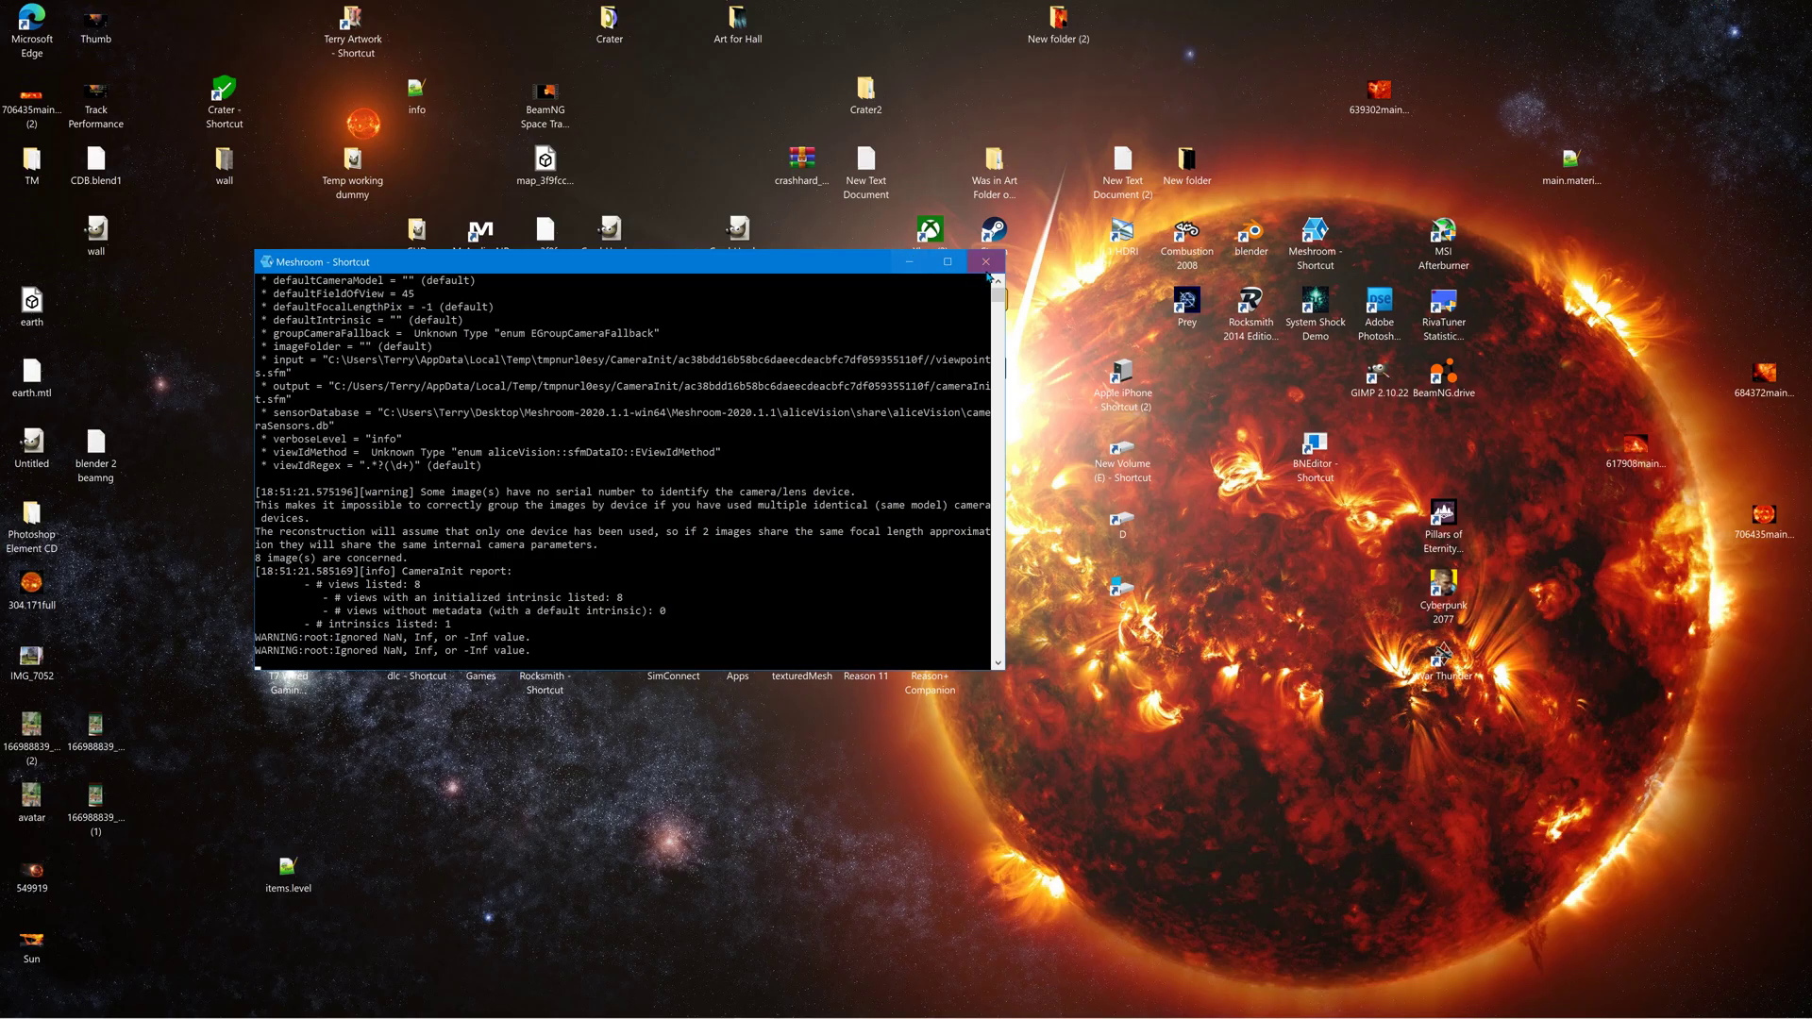
click(909, 262)
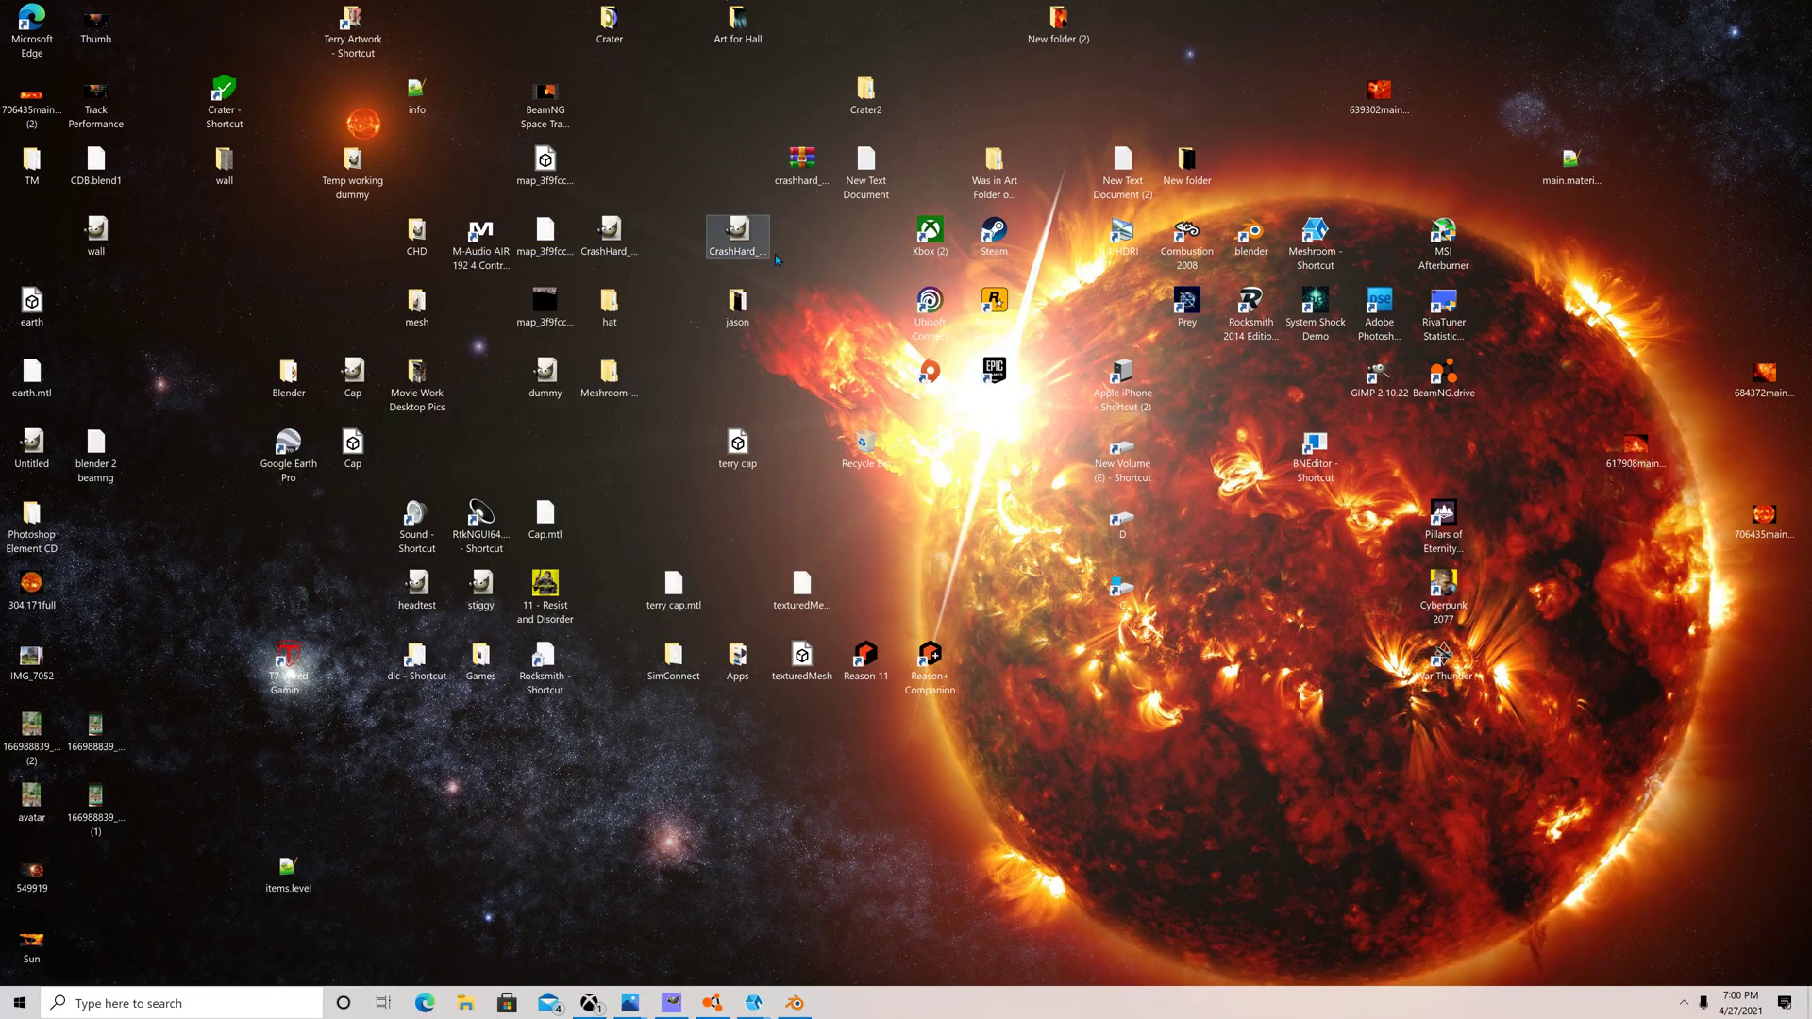
double_click(223, 94)
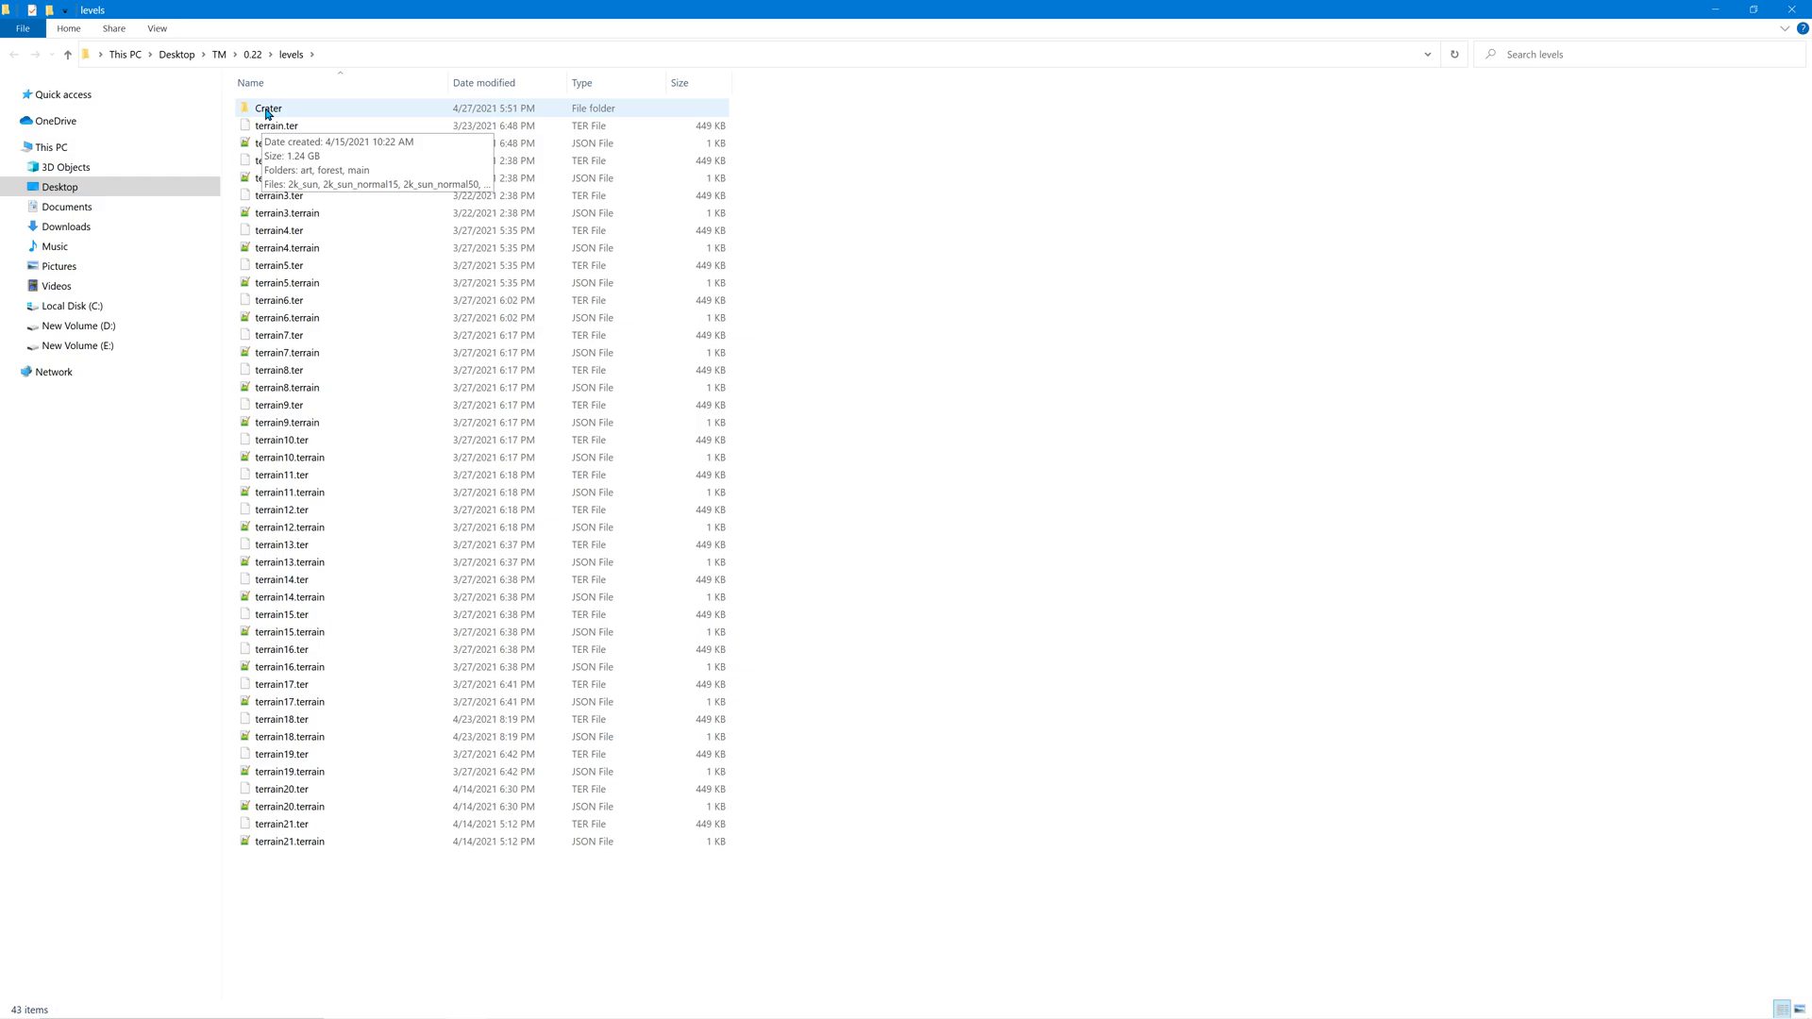
double_click(267, 111)
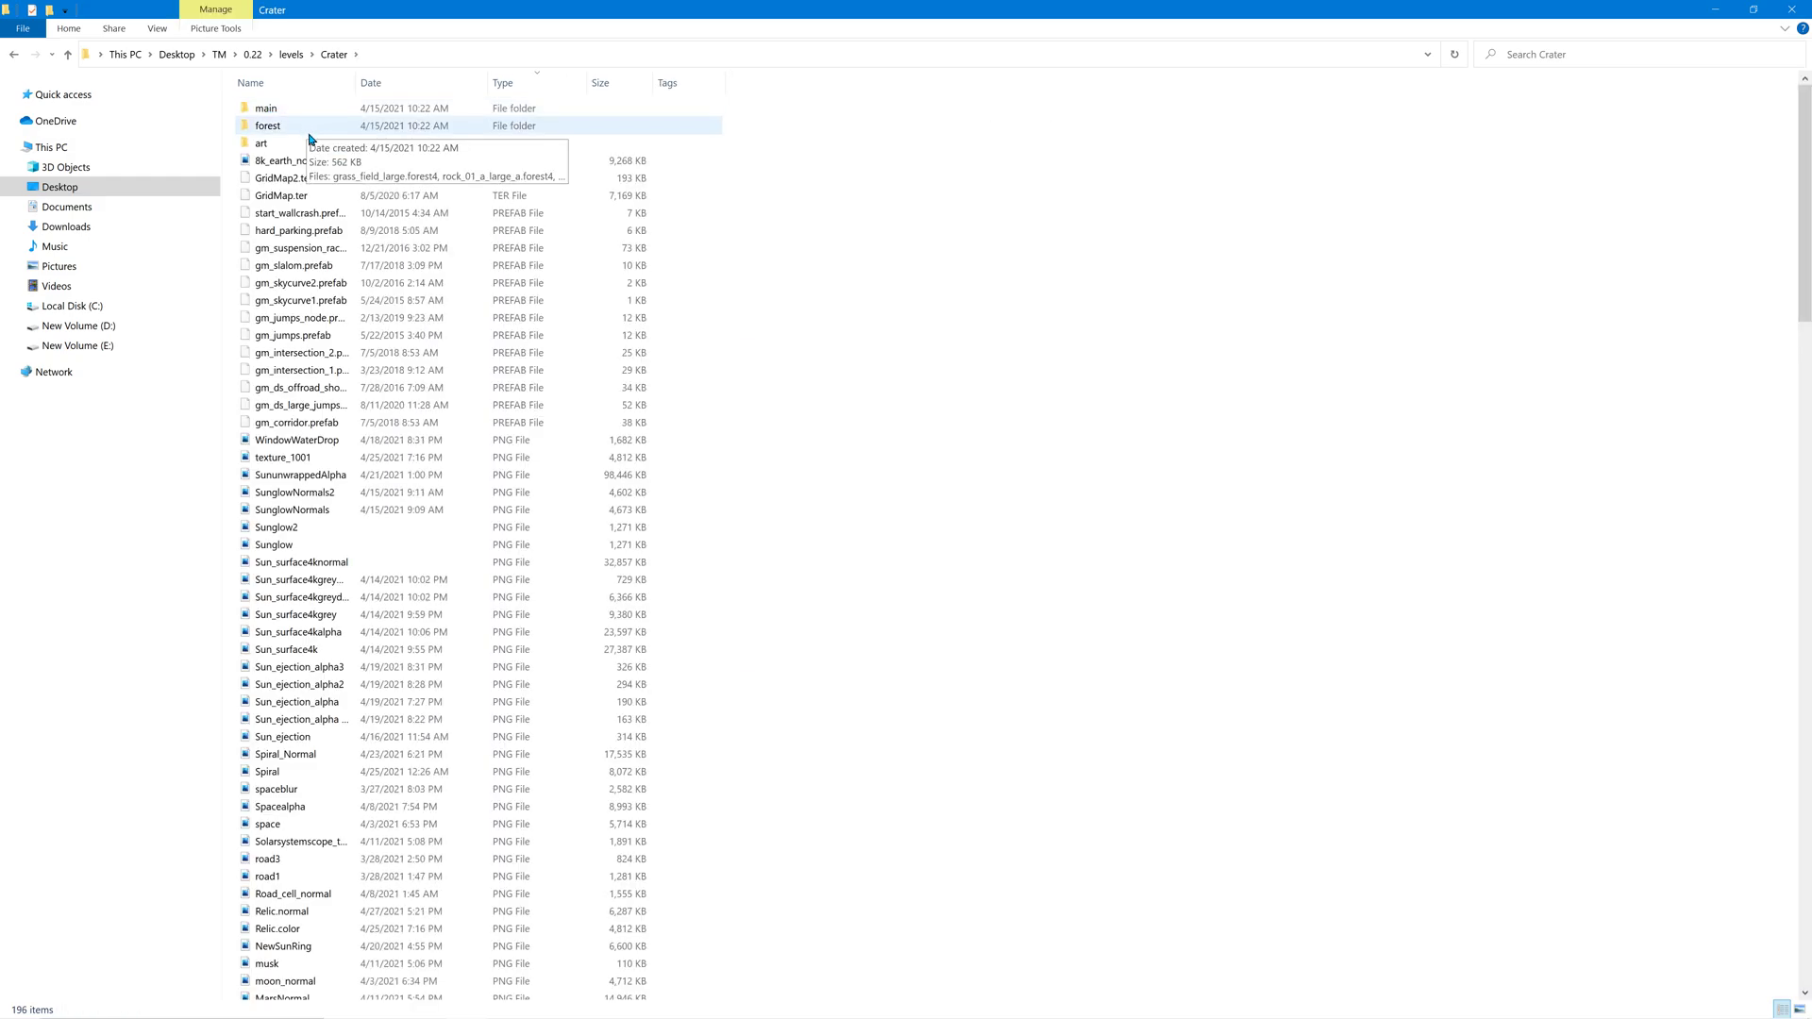
click(1754, 11)
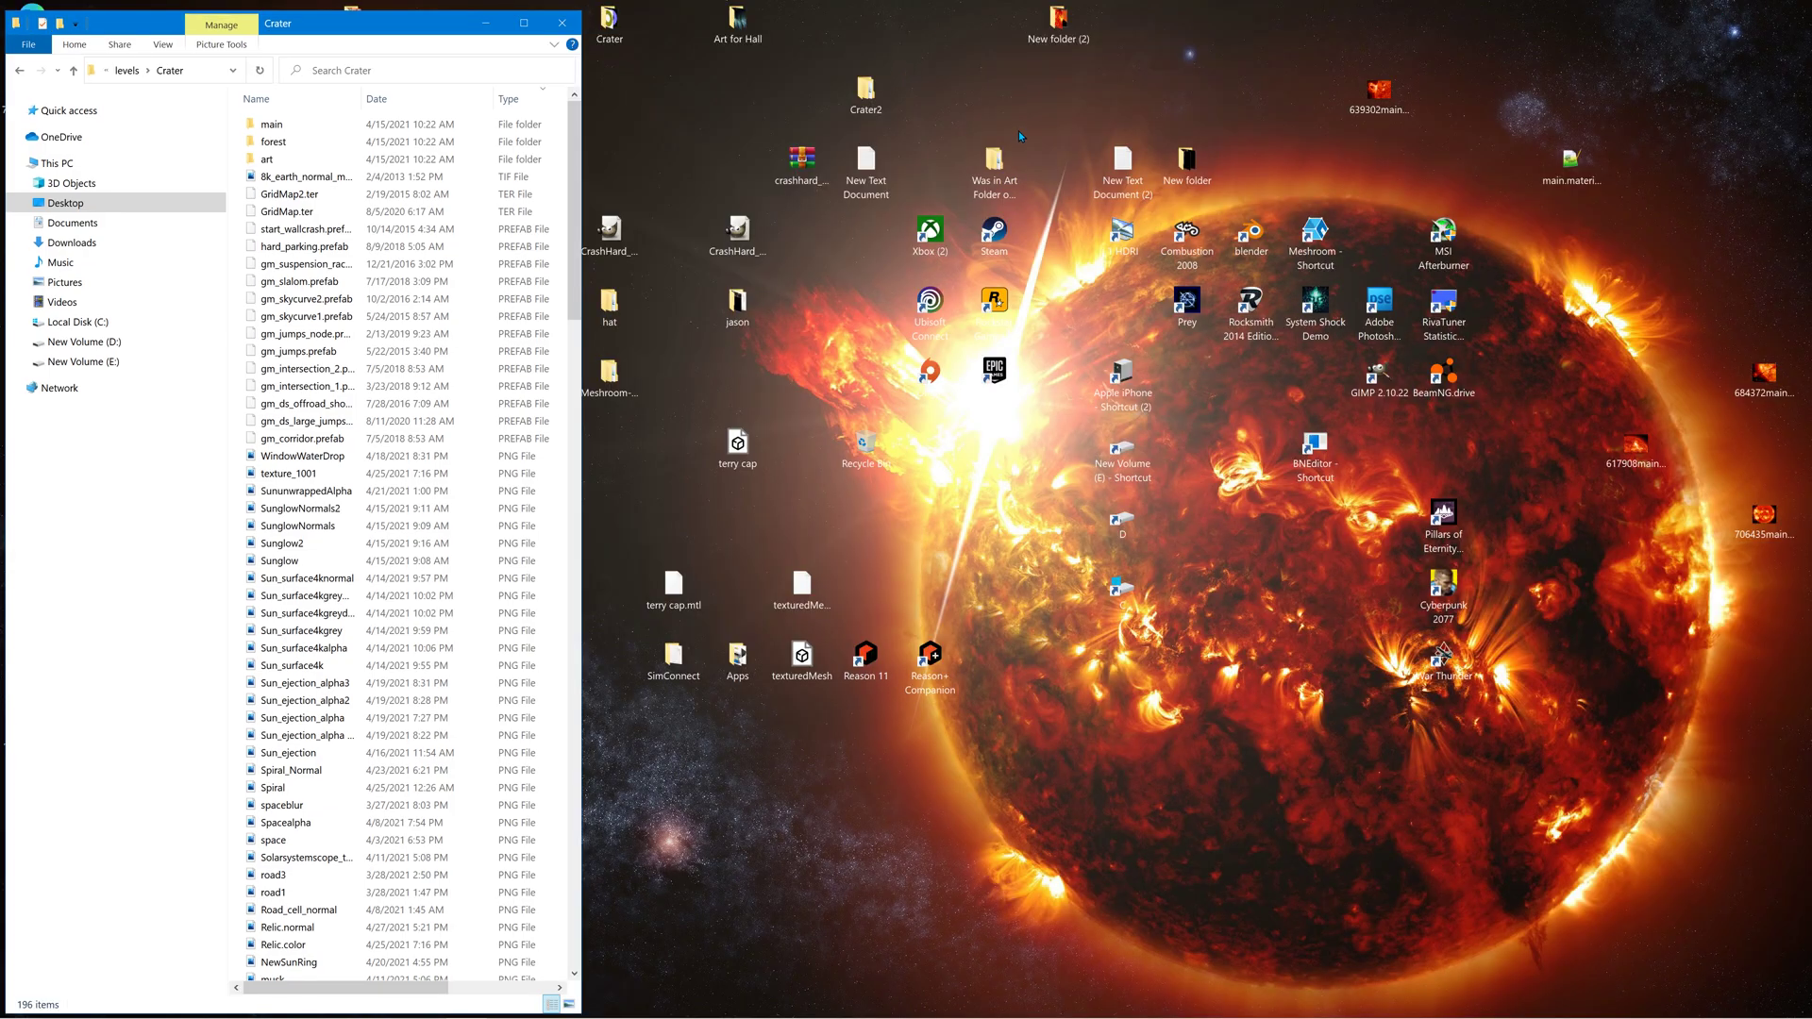
Open the desktop's New folder, check the Relic.color texture file in it, and minimize the folder window.
double_click(1187, 162)
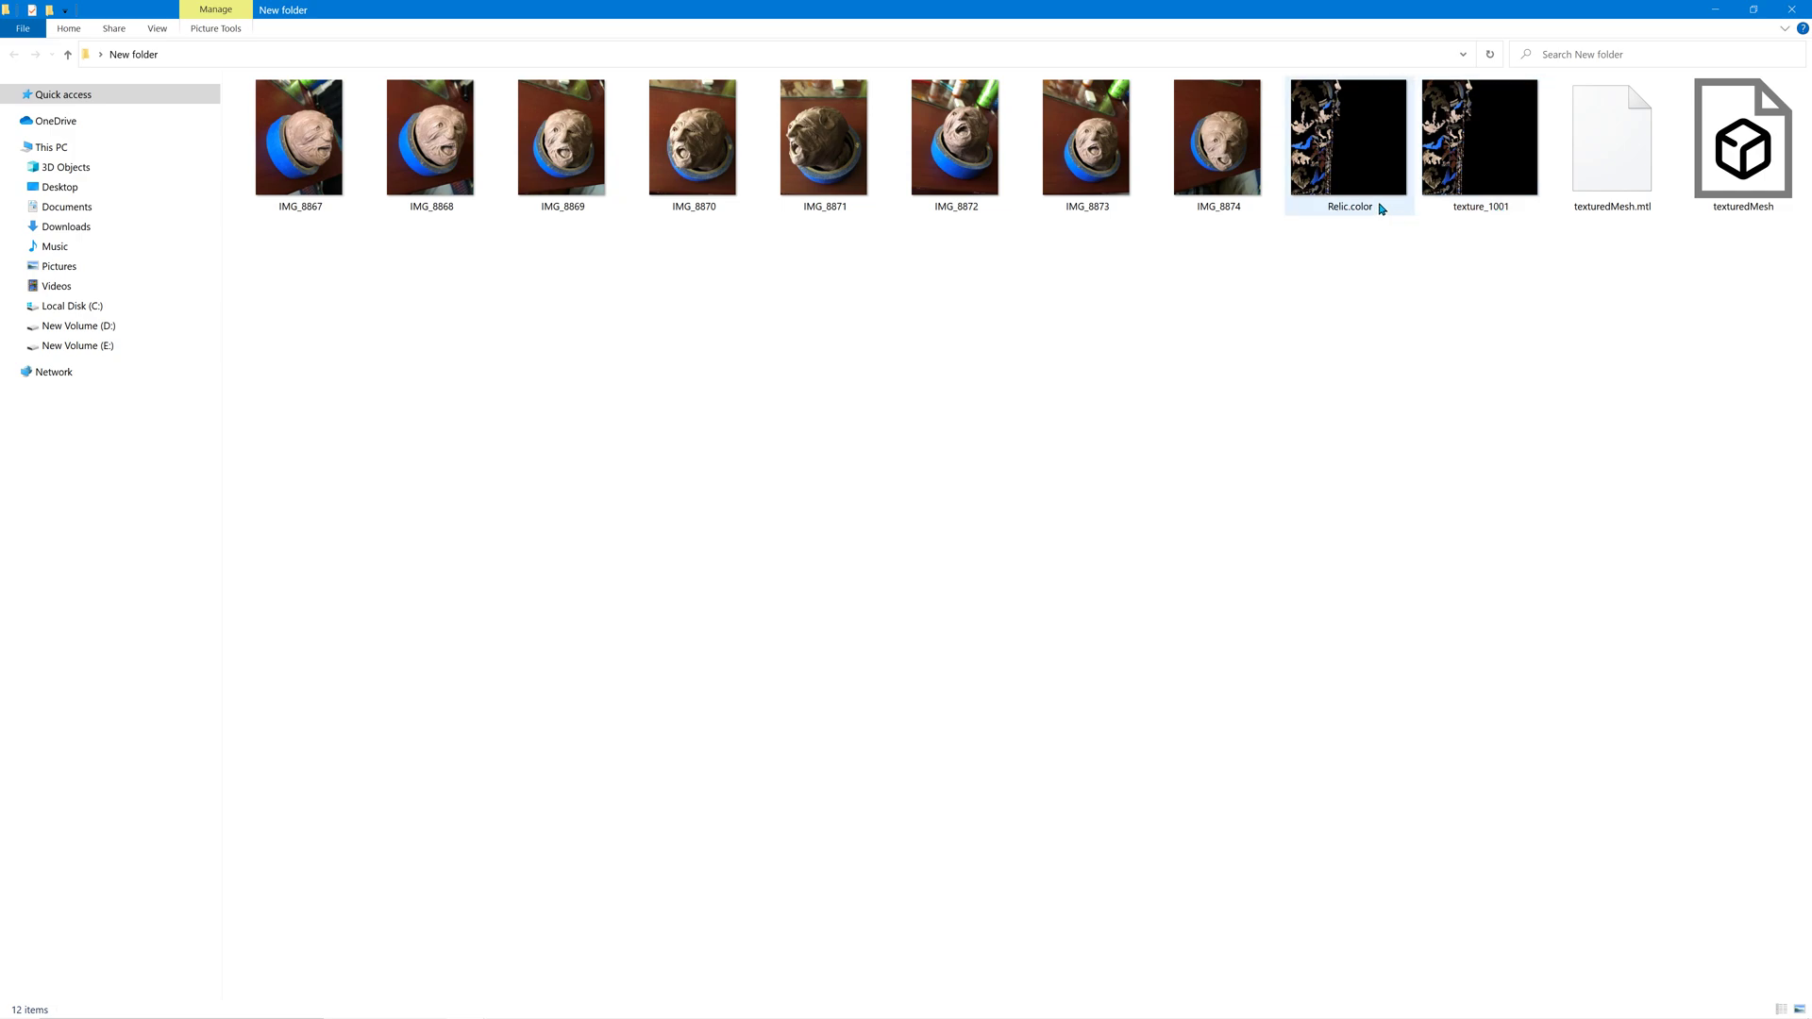
click(1349, 173)
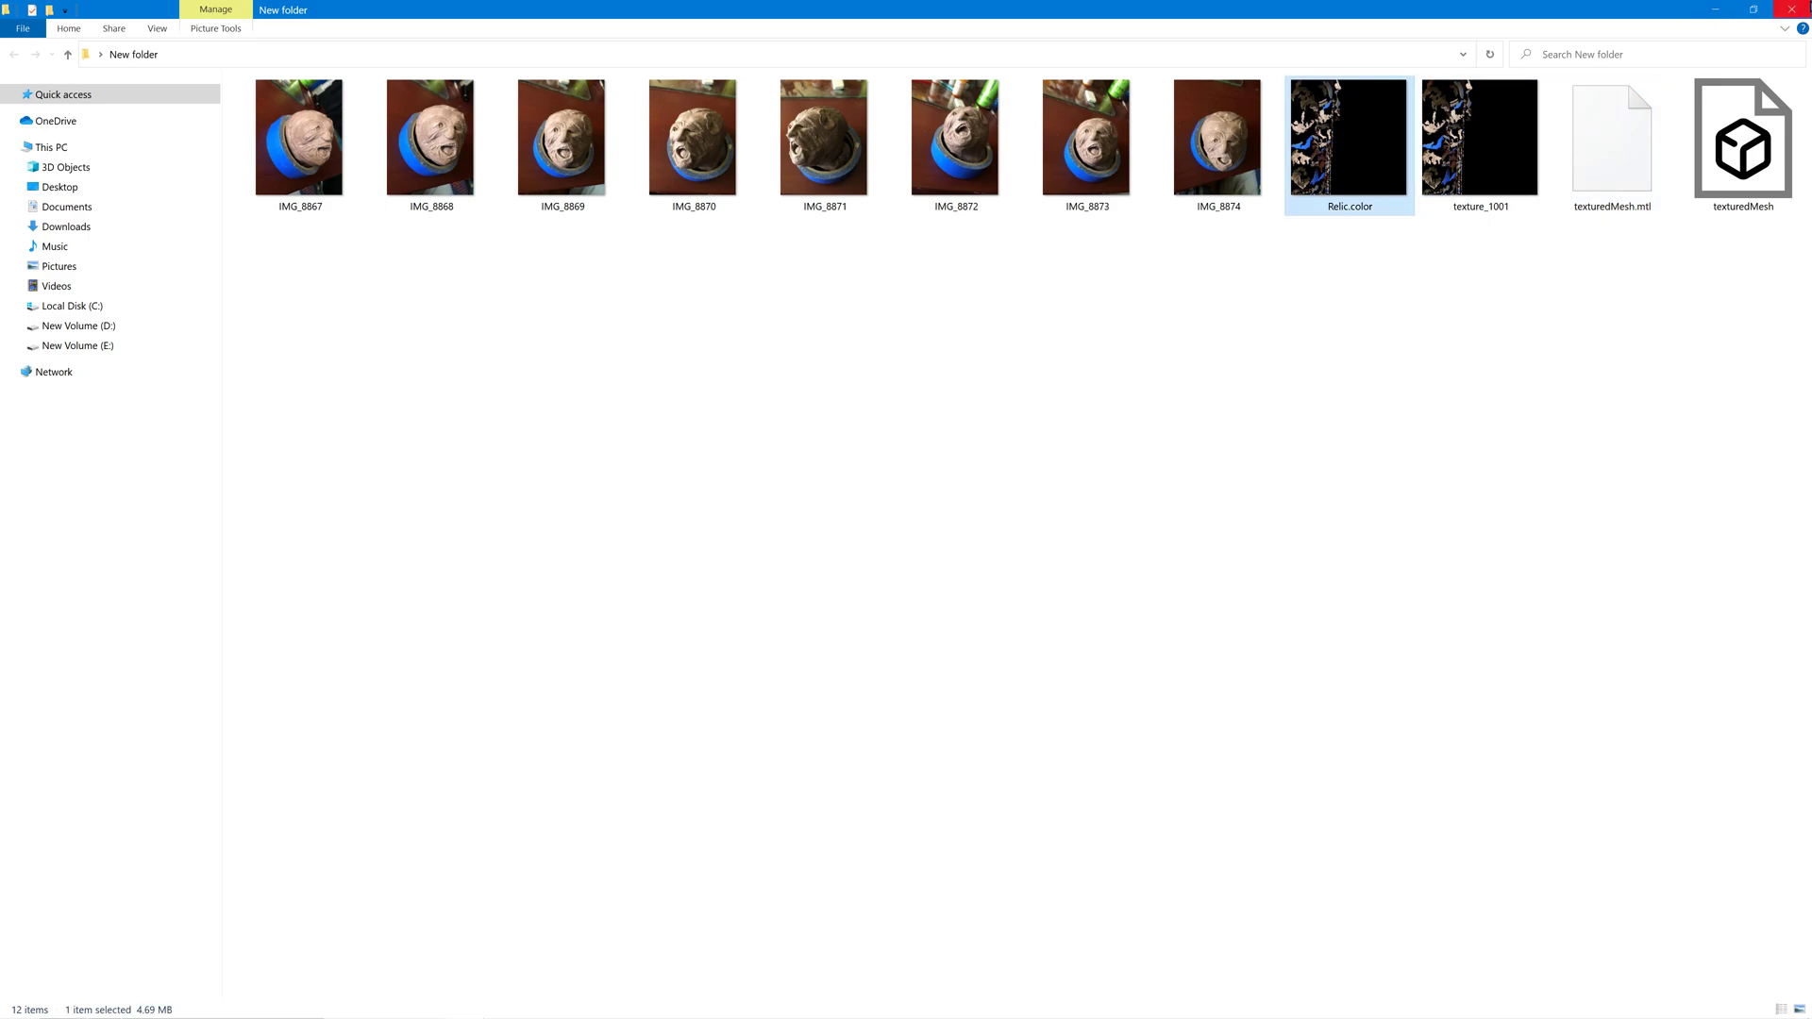
click(1714, 11)
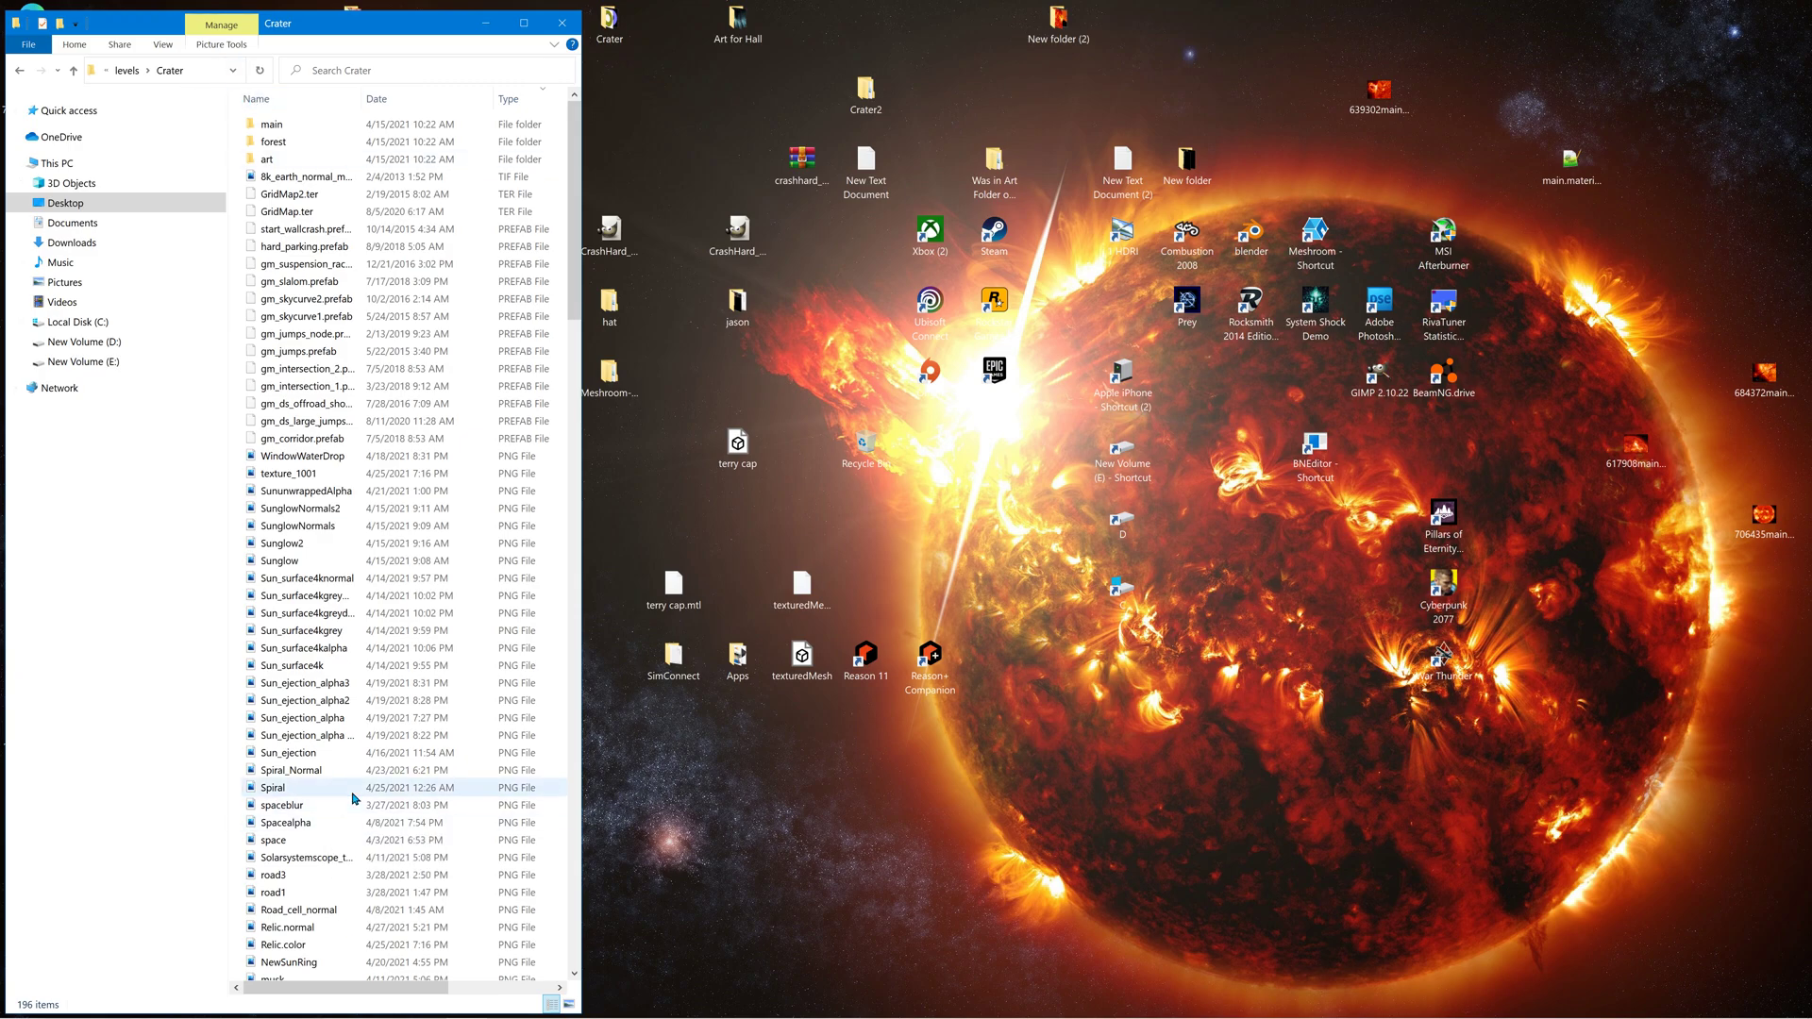
Switch back to Blender and load Relic.color.png from the Crater folder as the material's Base Color image.
mouse_move(613, 1015)
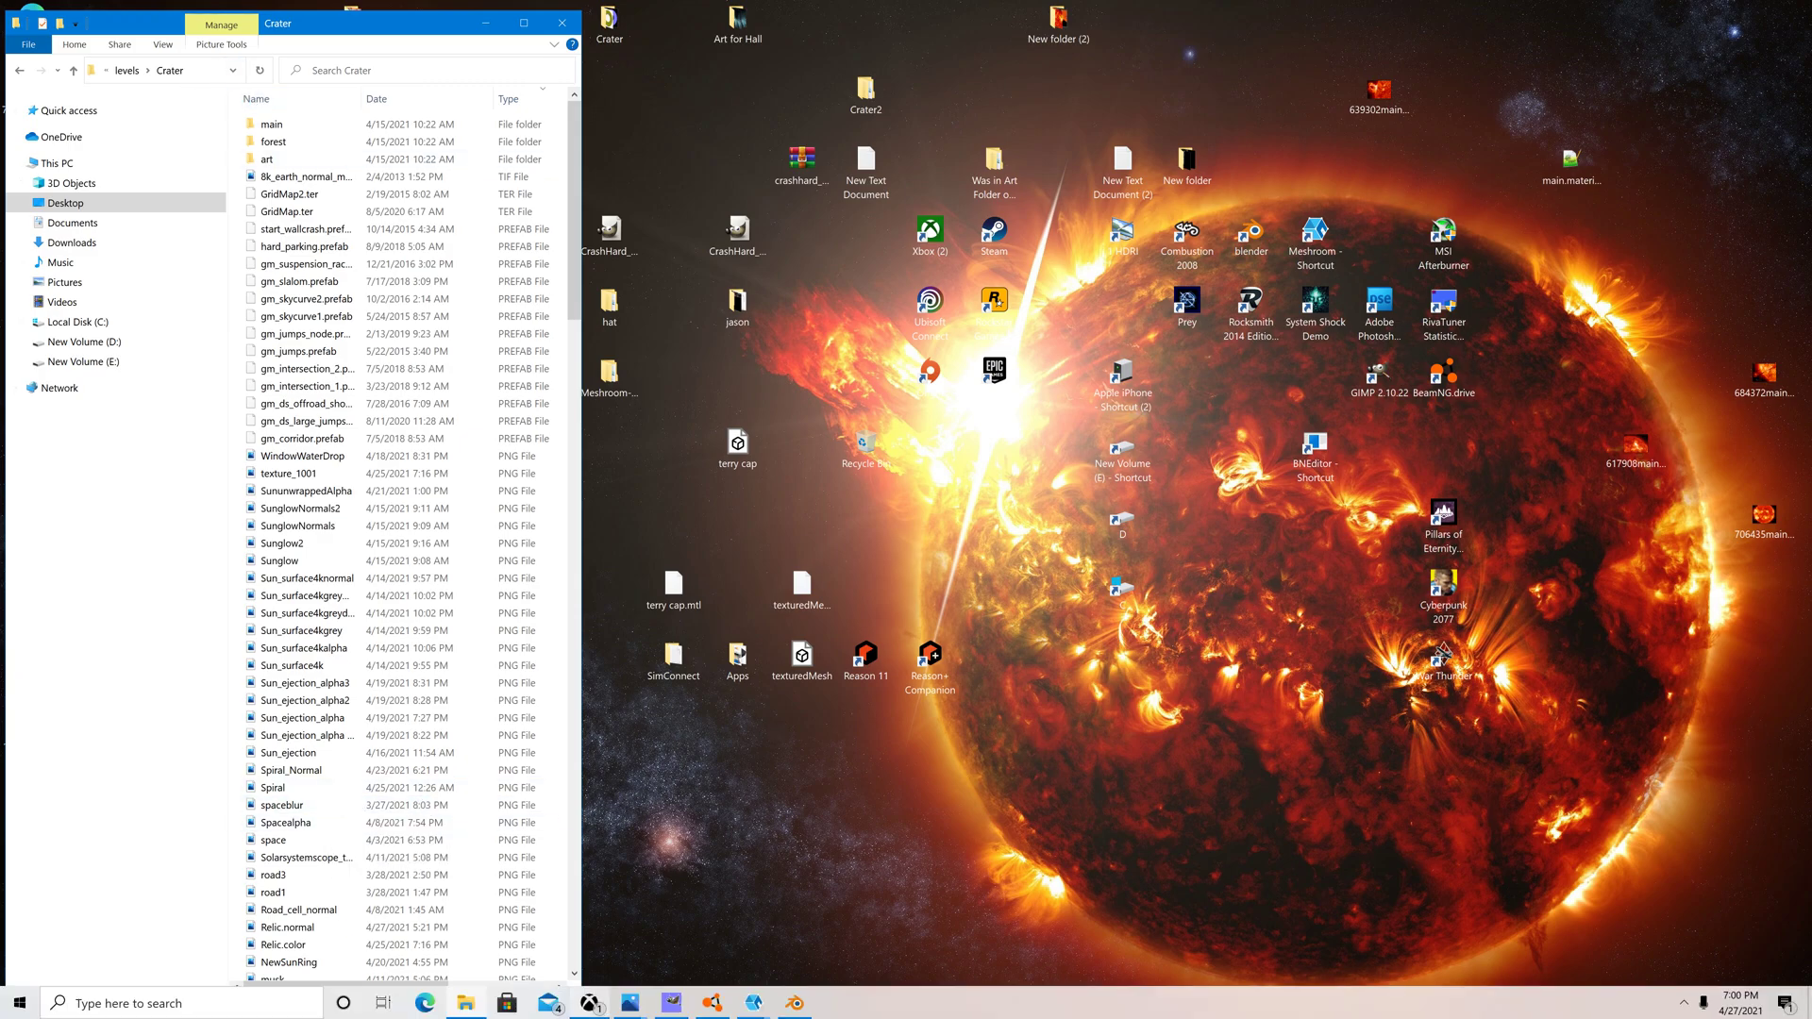
click(795, 1004)
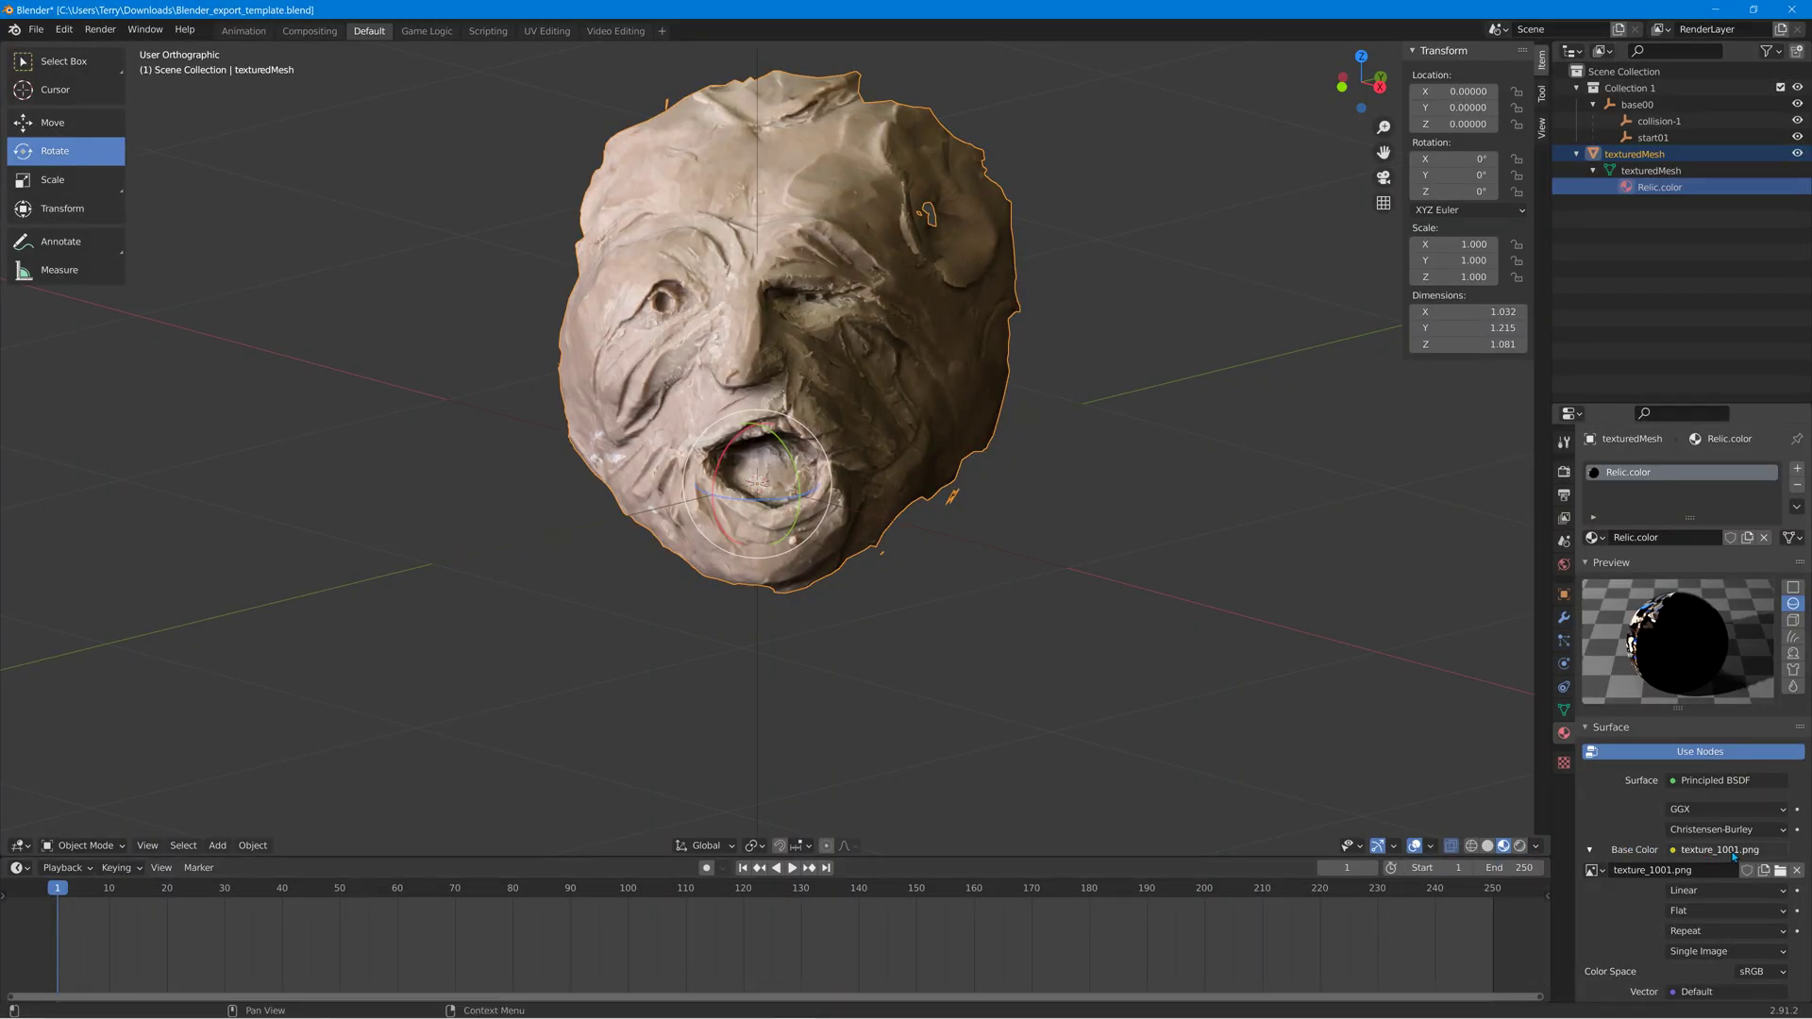
click(1779, 871)
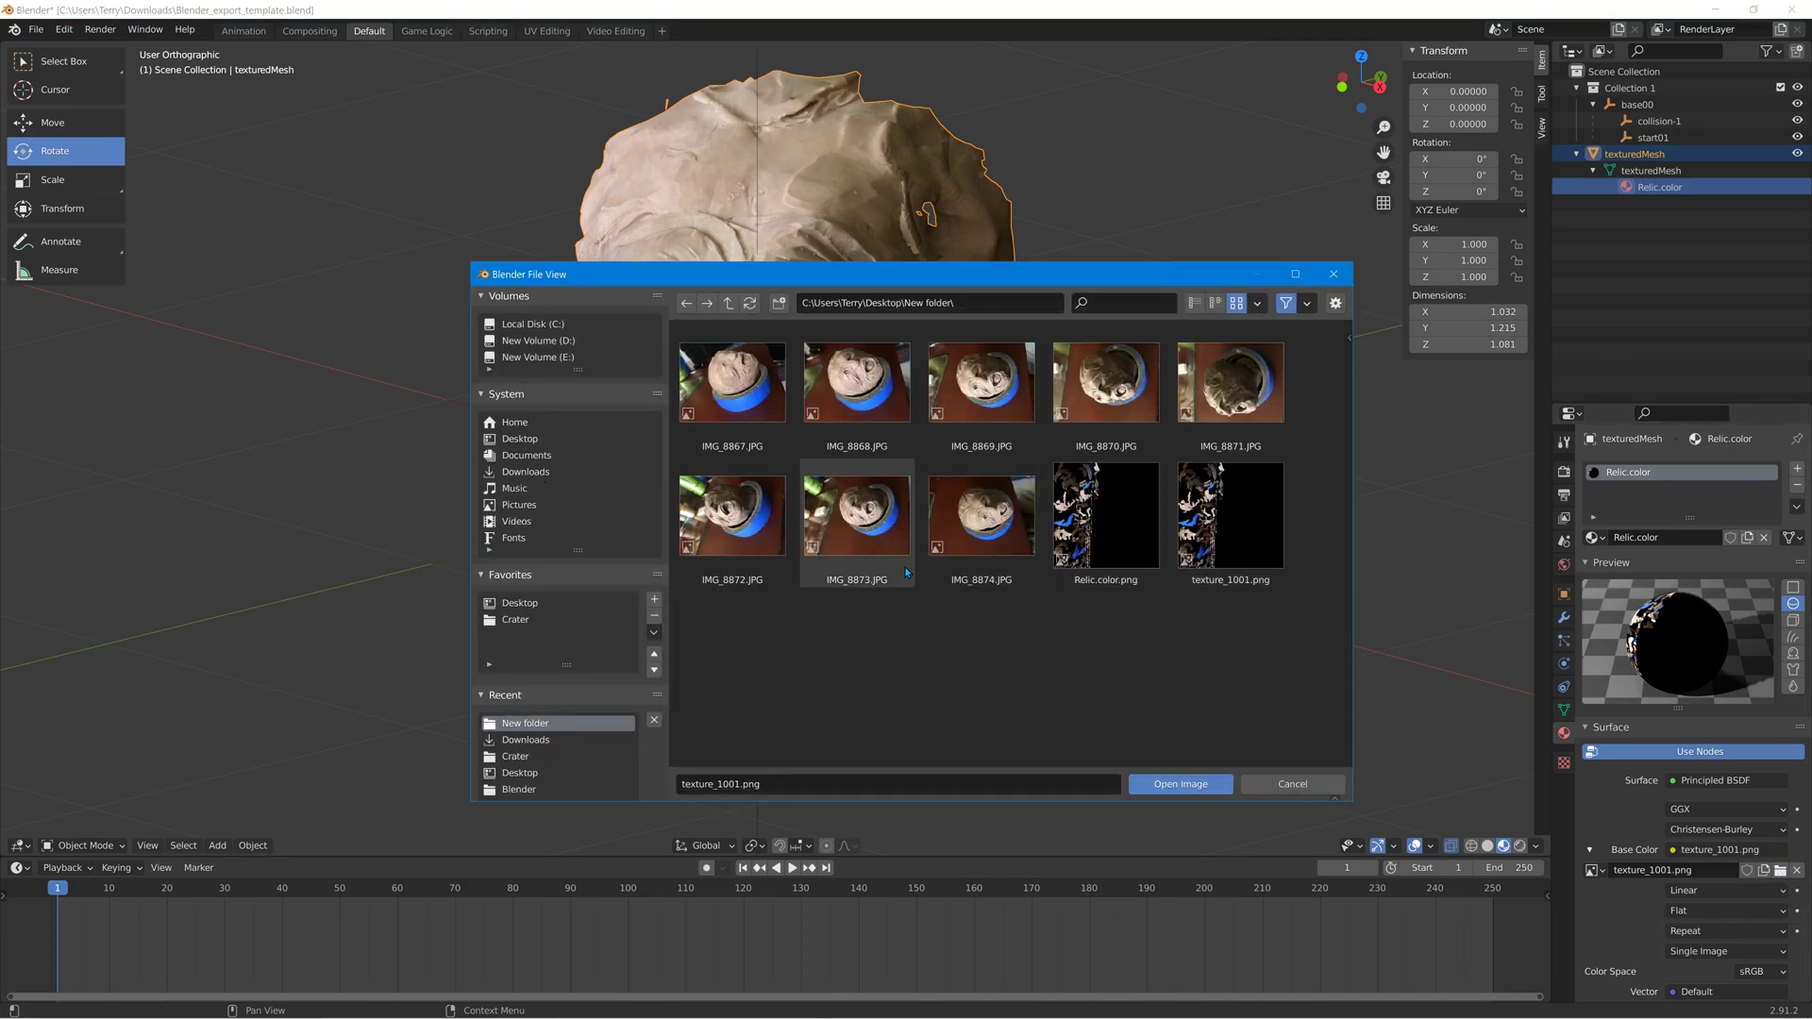
click(514, 756)
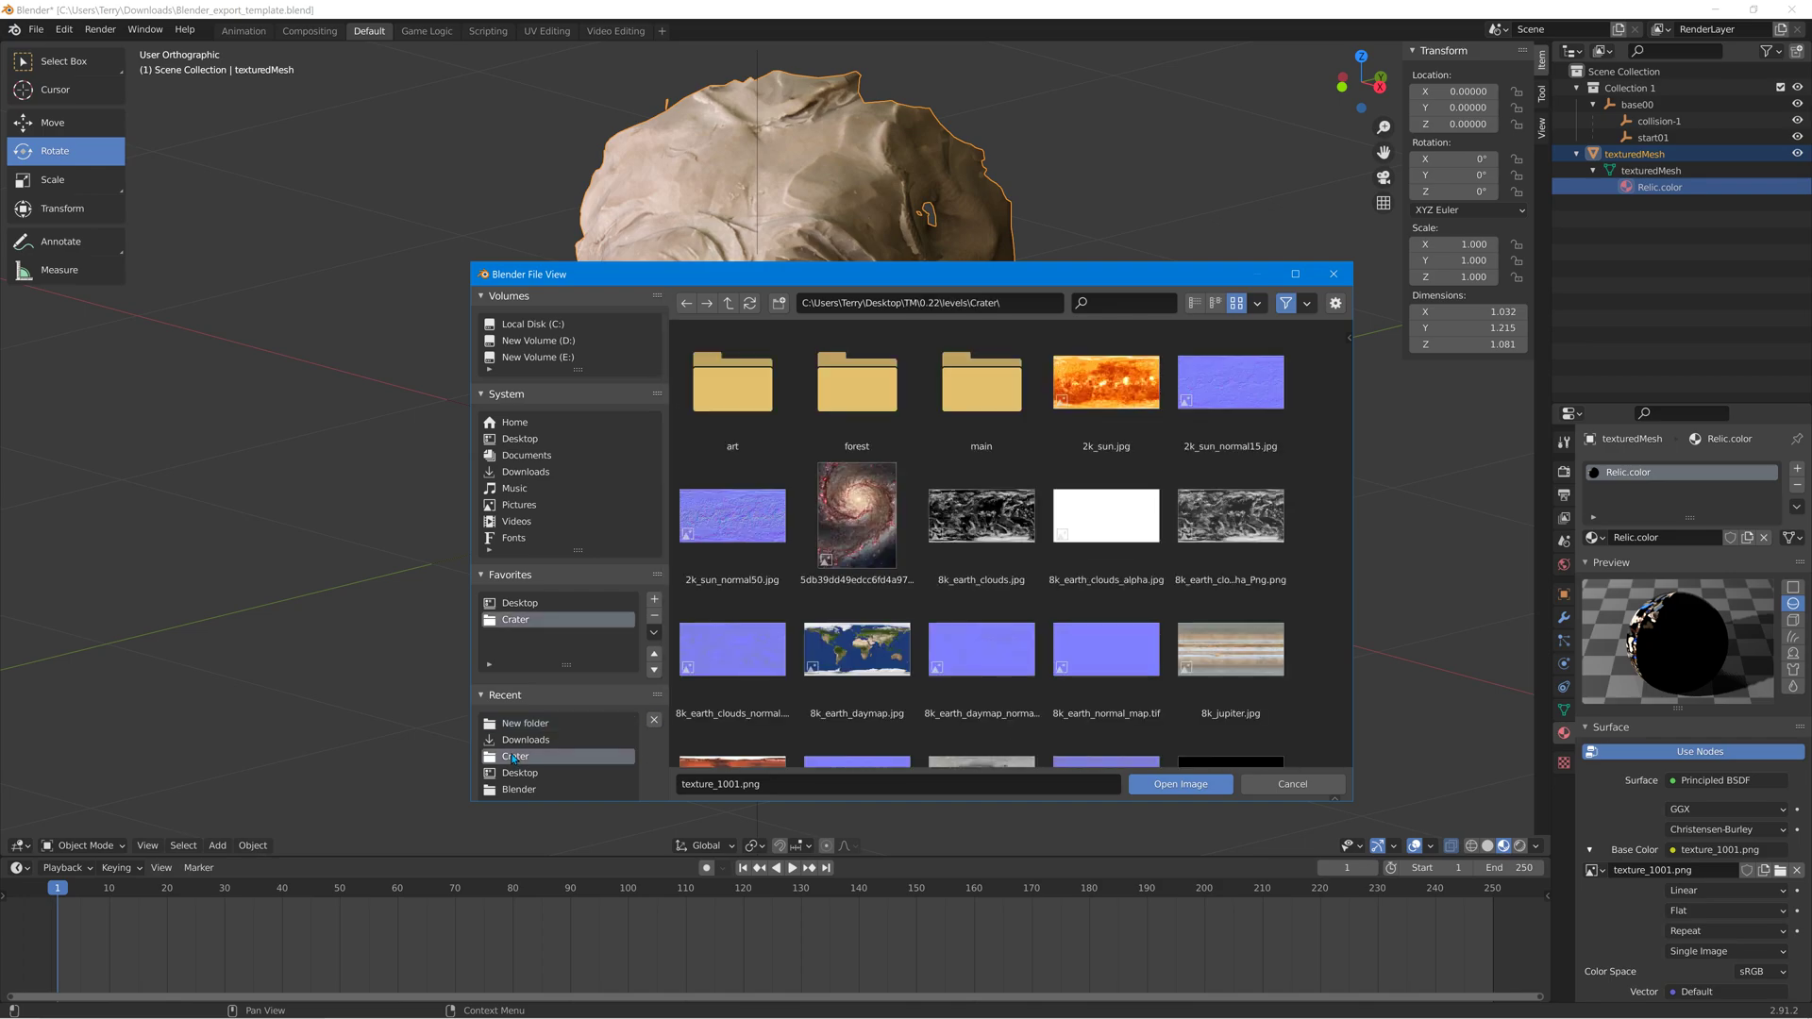
scroll(1022, 632, down, 5)
scroll(1022, 637, down, 10)
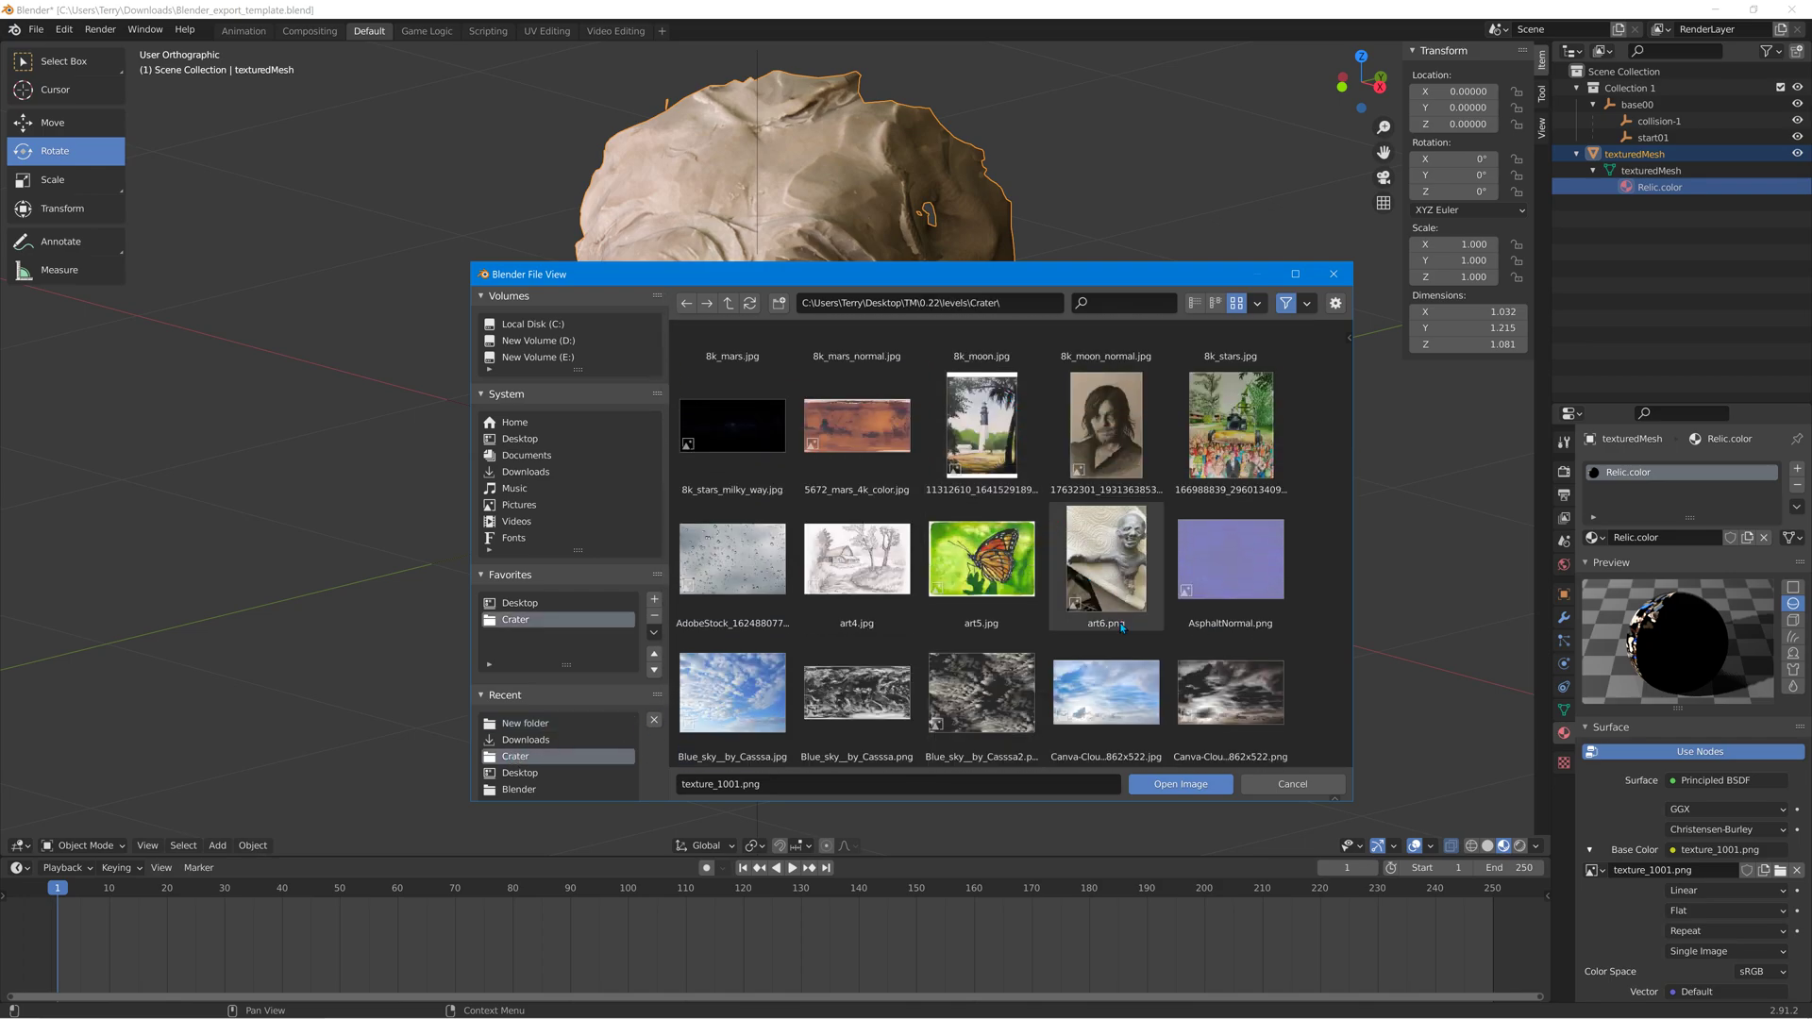
scroll(1216, 534, down, 10)
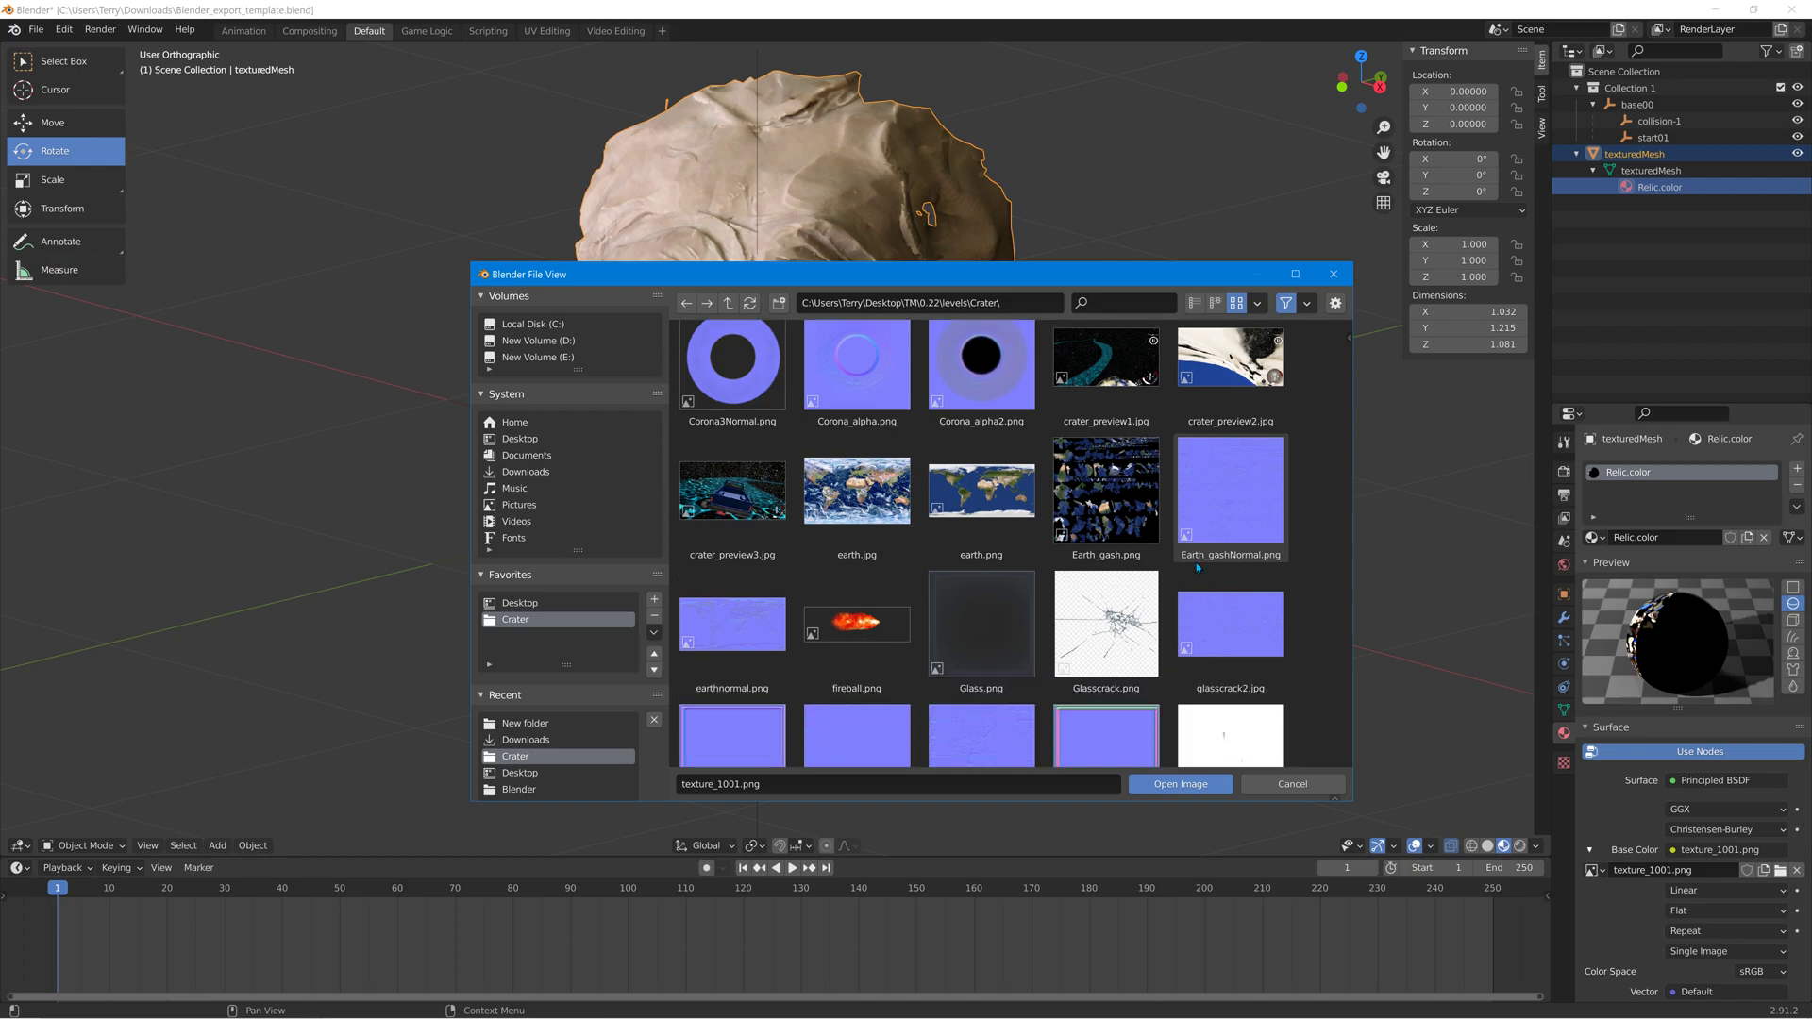
scroll(1169, 625, down, 5)
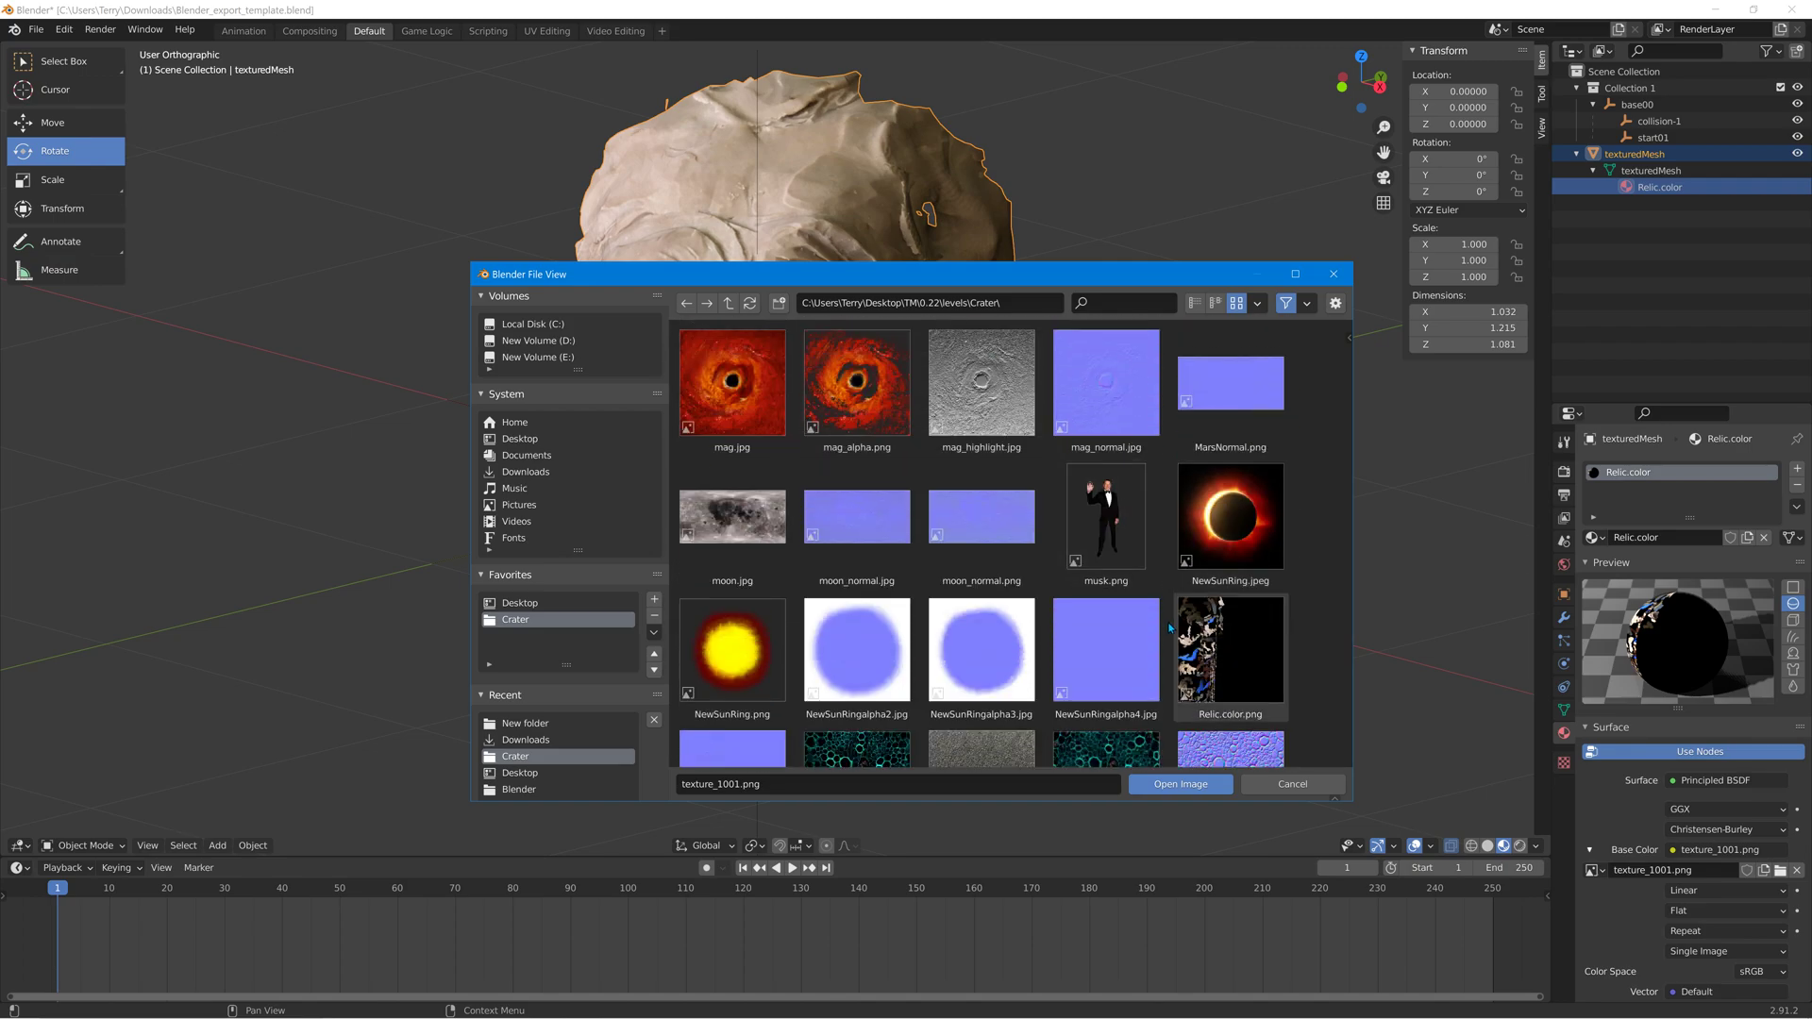
click(1222, 540)
click(1180, 784)
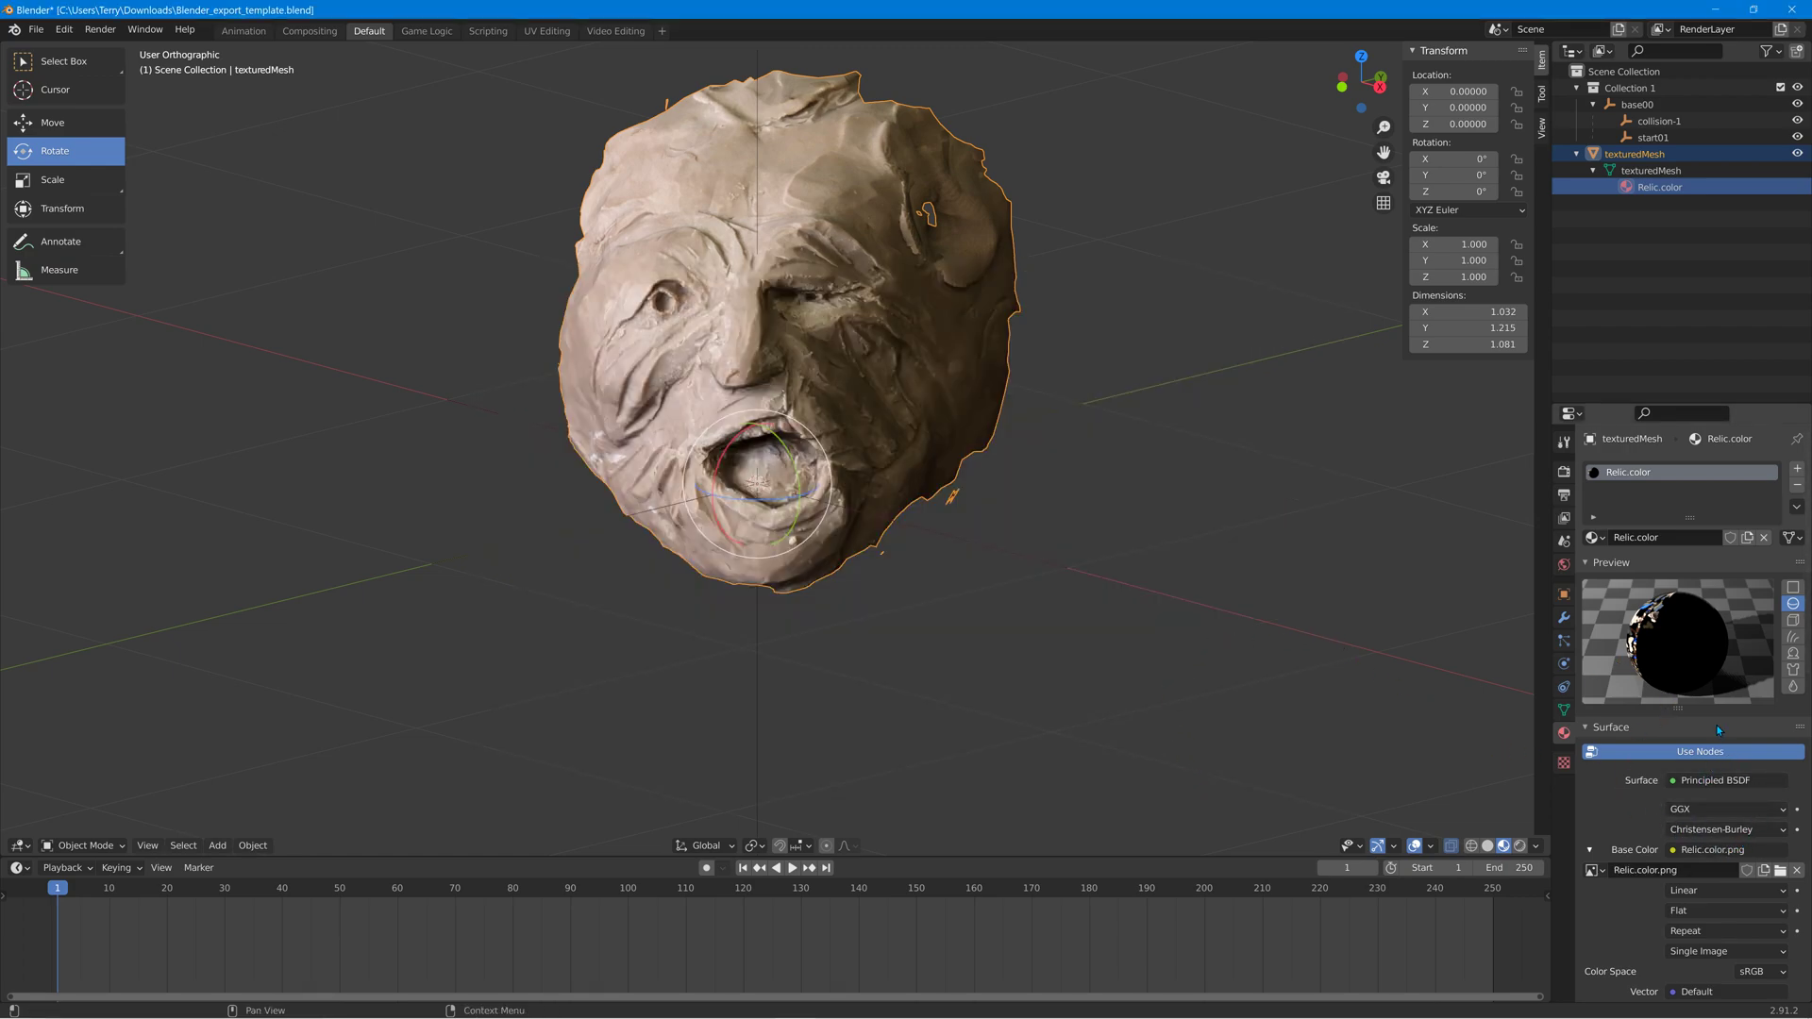
Parent texturedMesh to the start01 empty in the BeamNG export hierarchy.
click(1632, 154)
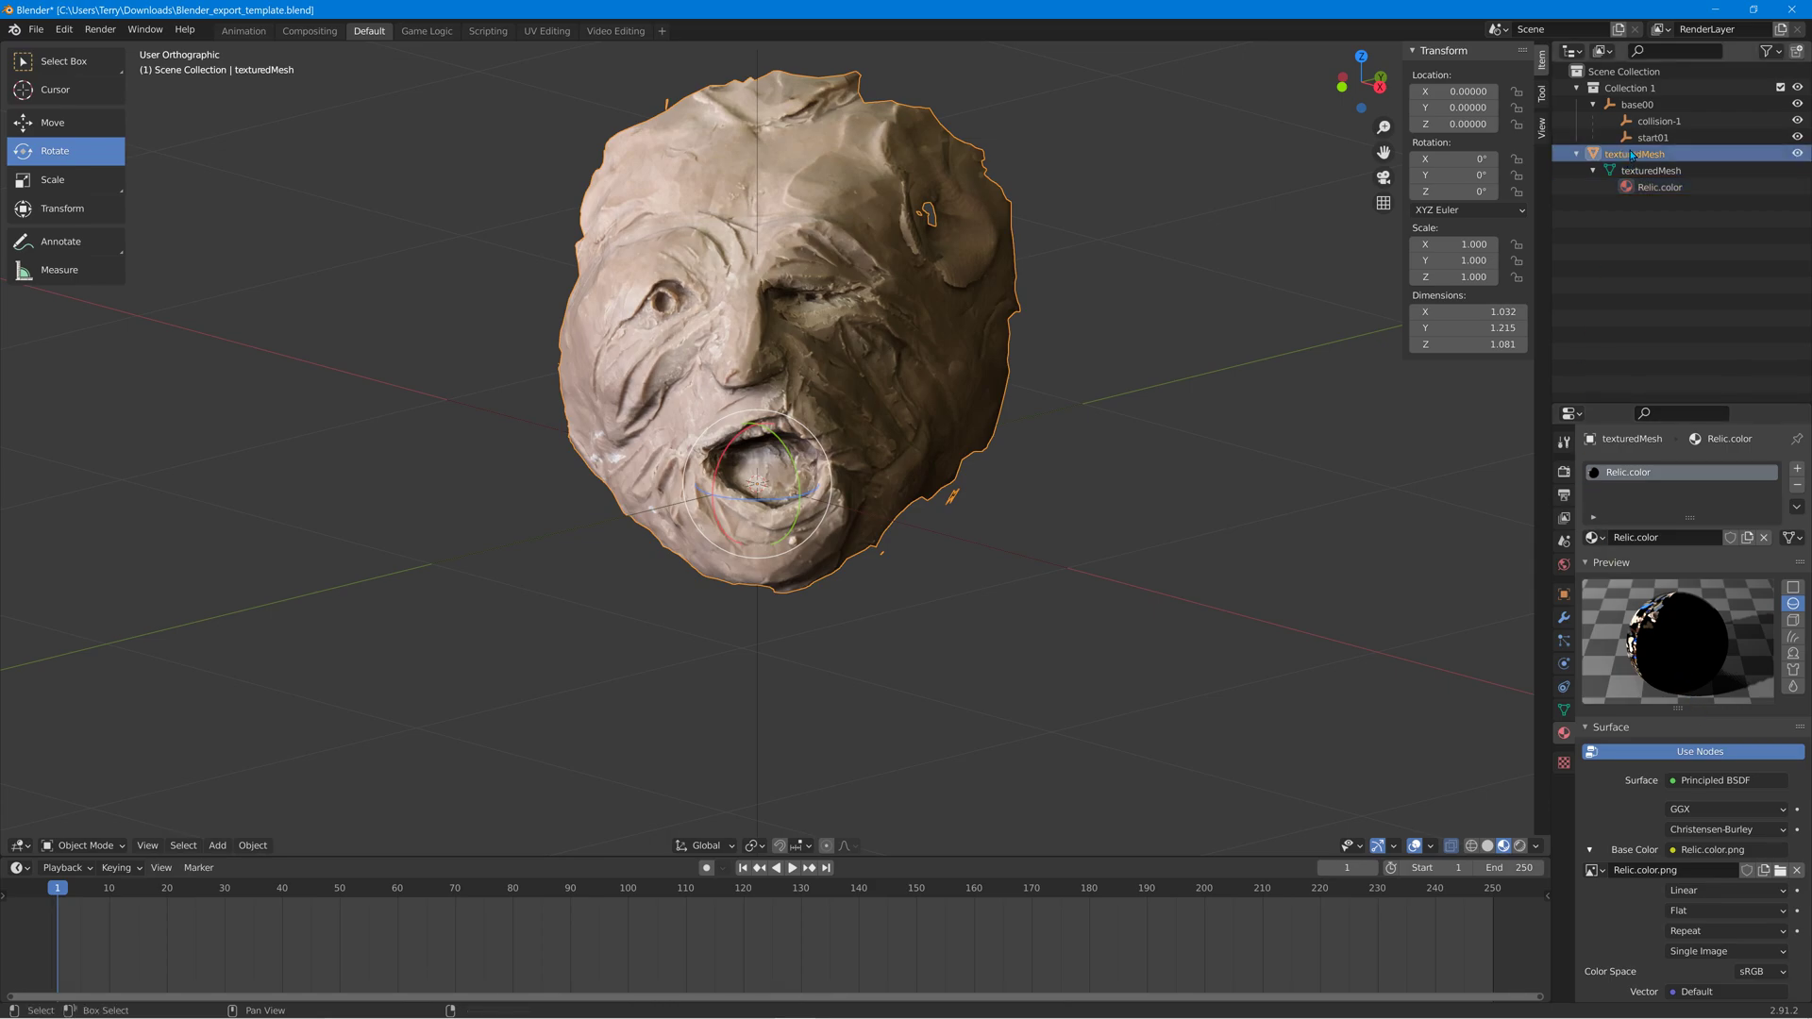
drag(1632, 154, 1651, 140)
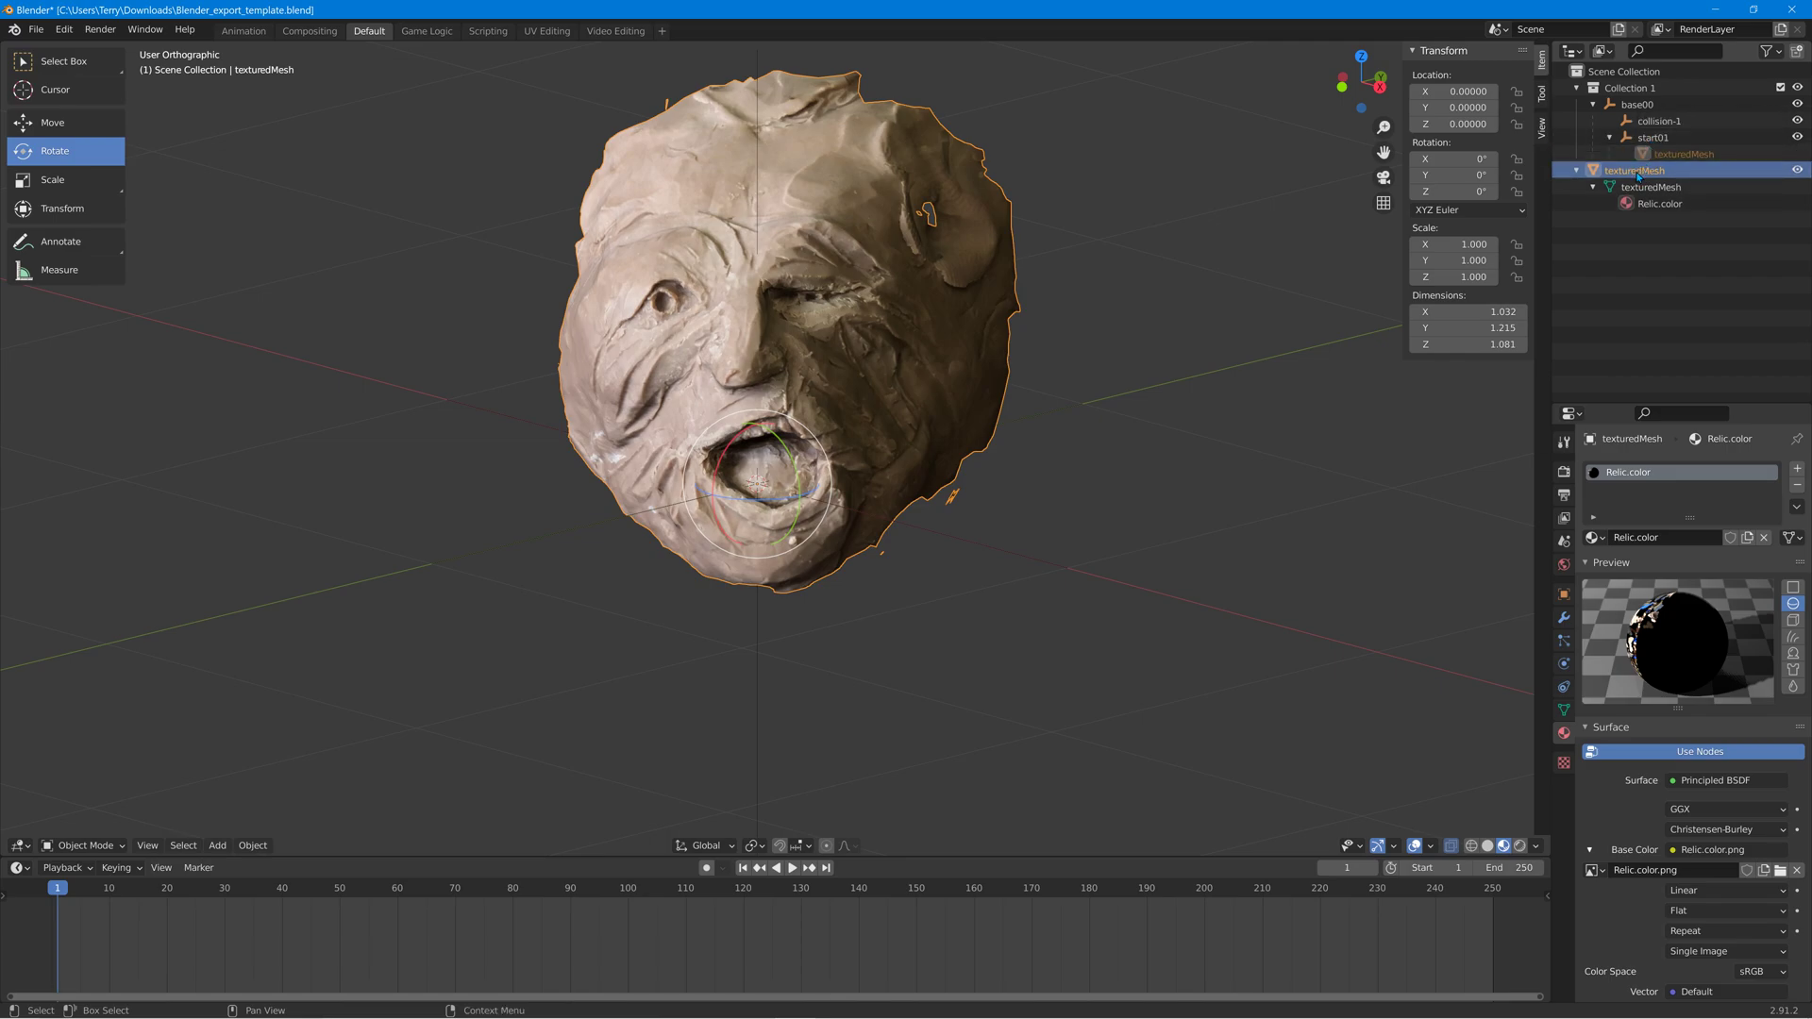
drag(1636, 176, 1655, 139)
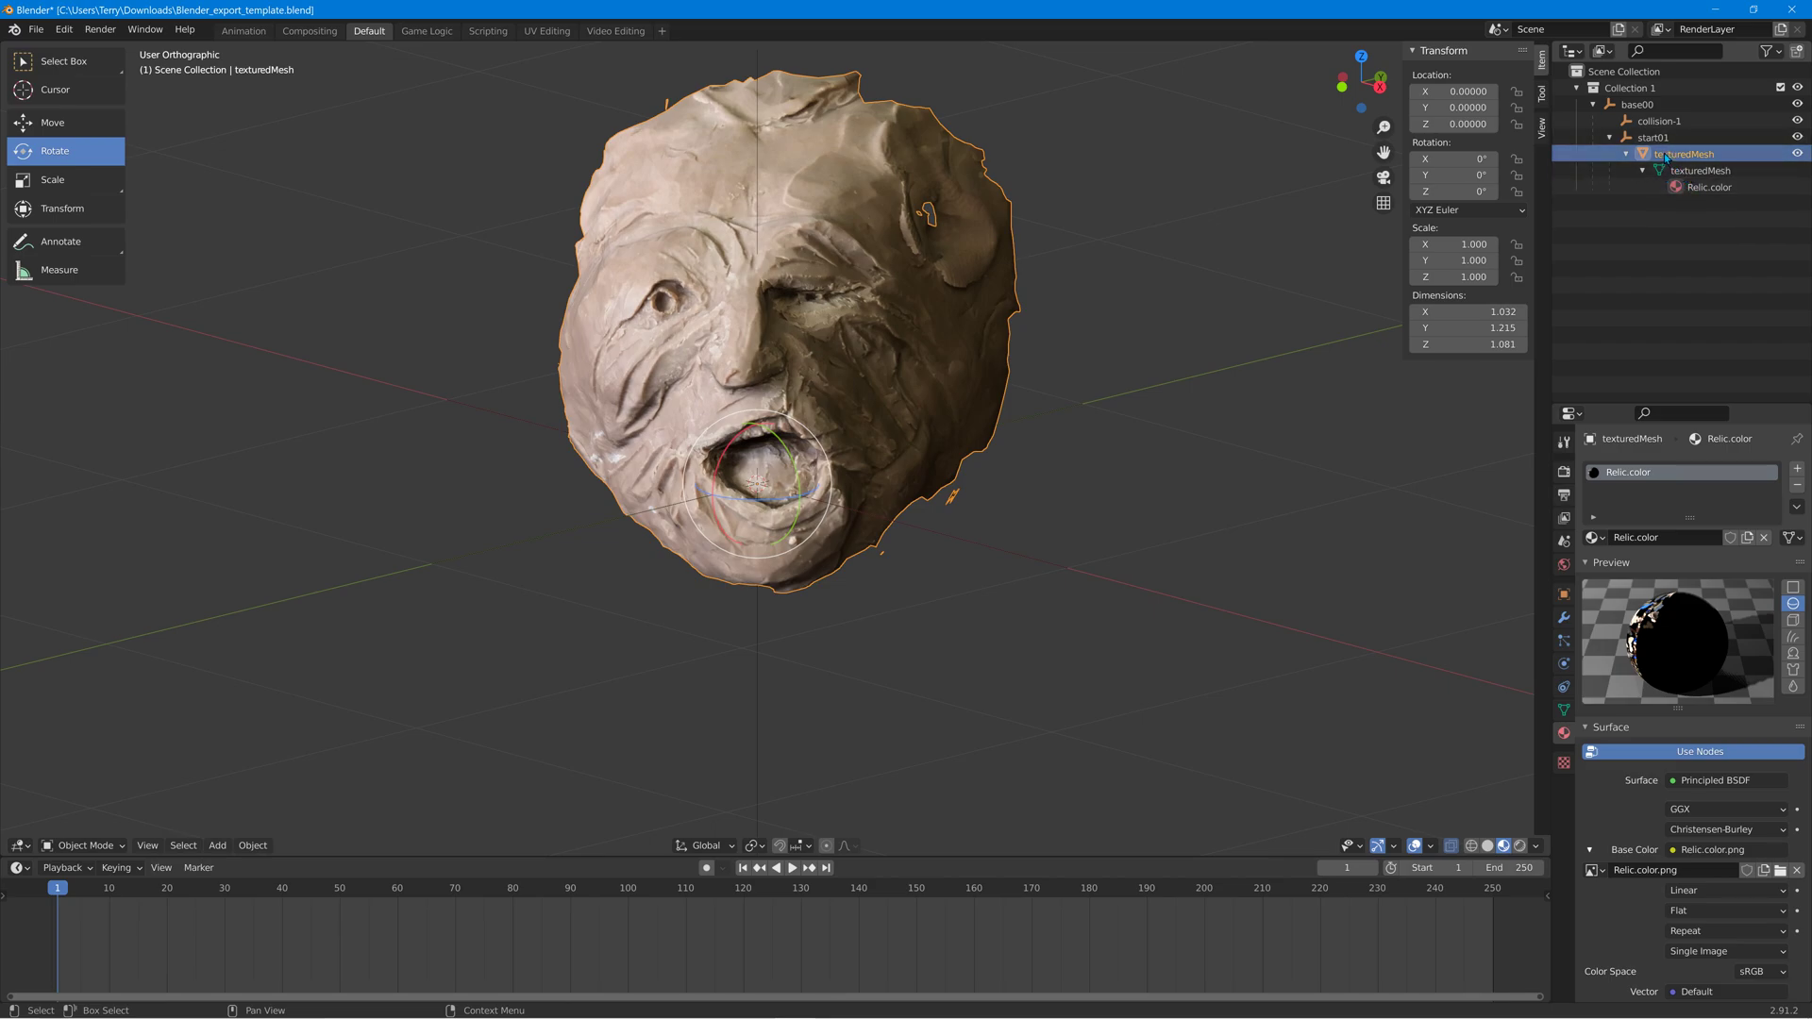
Duplicate texturedMesh under the start01 empty, keeping the copy at the original's position.
click(1626, 154)
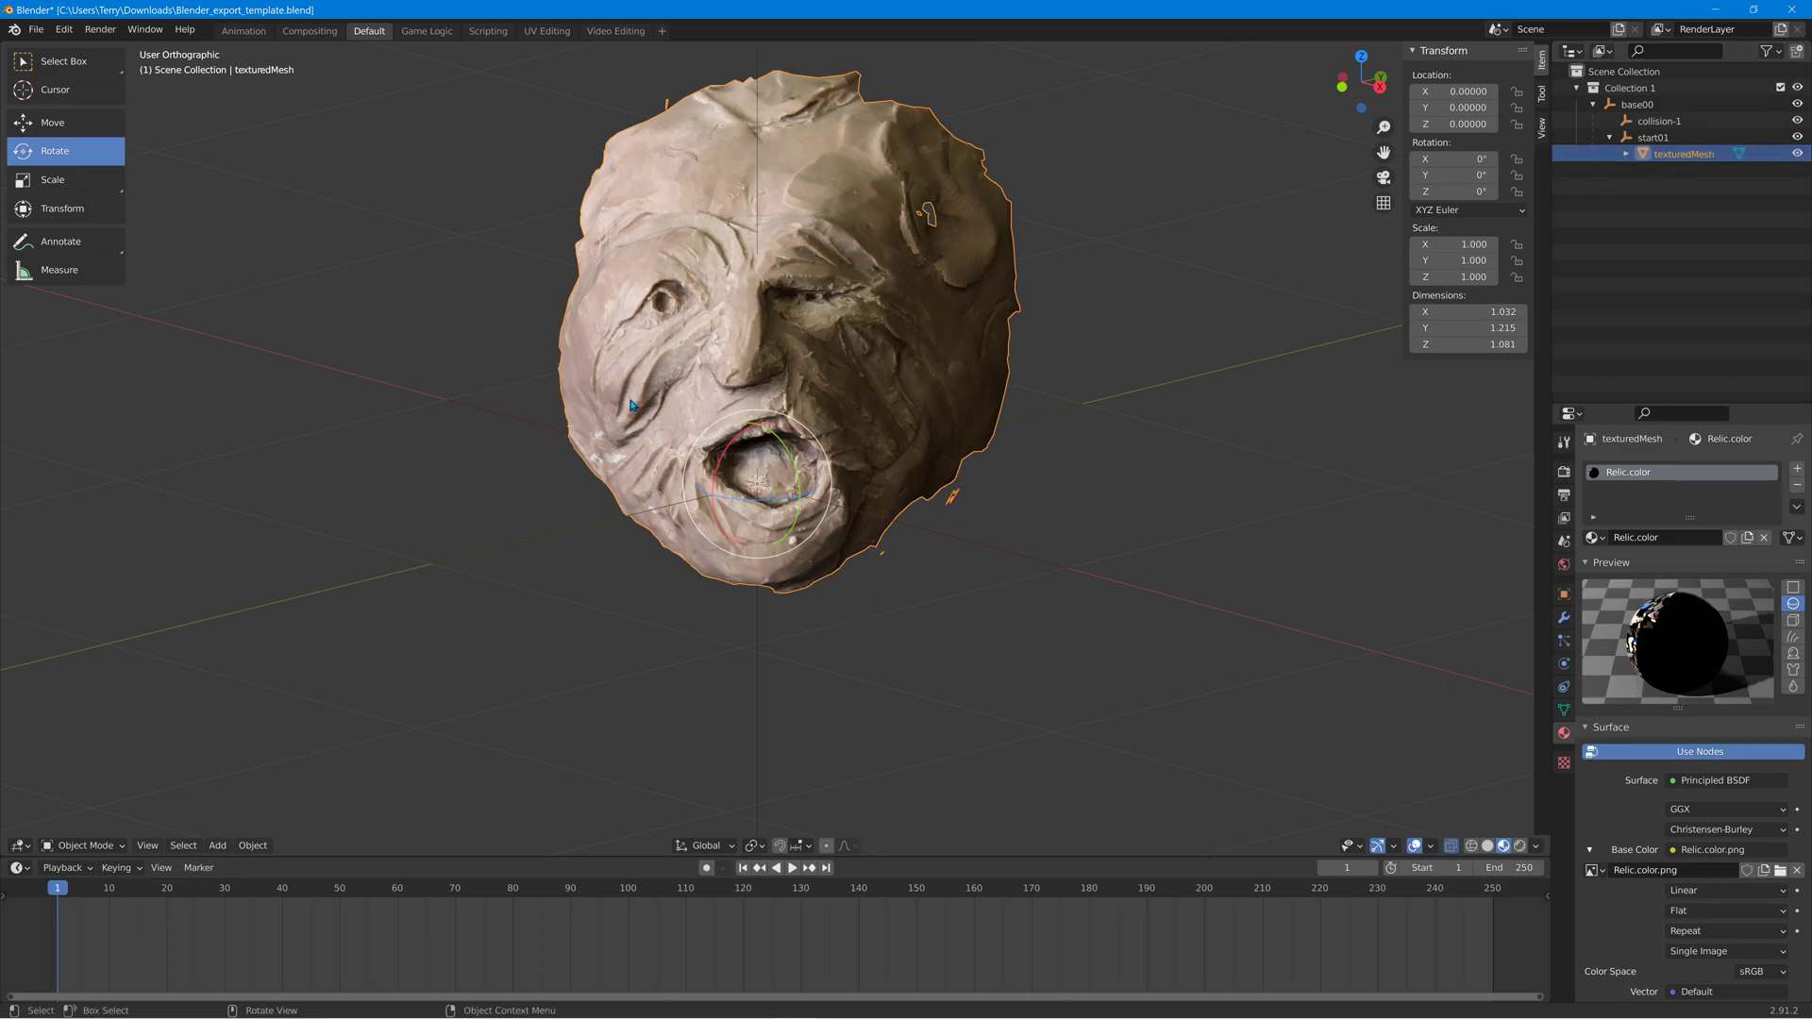
click(253, 846)
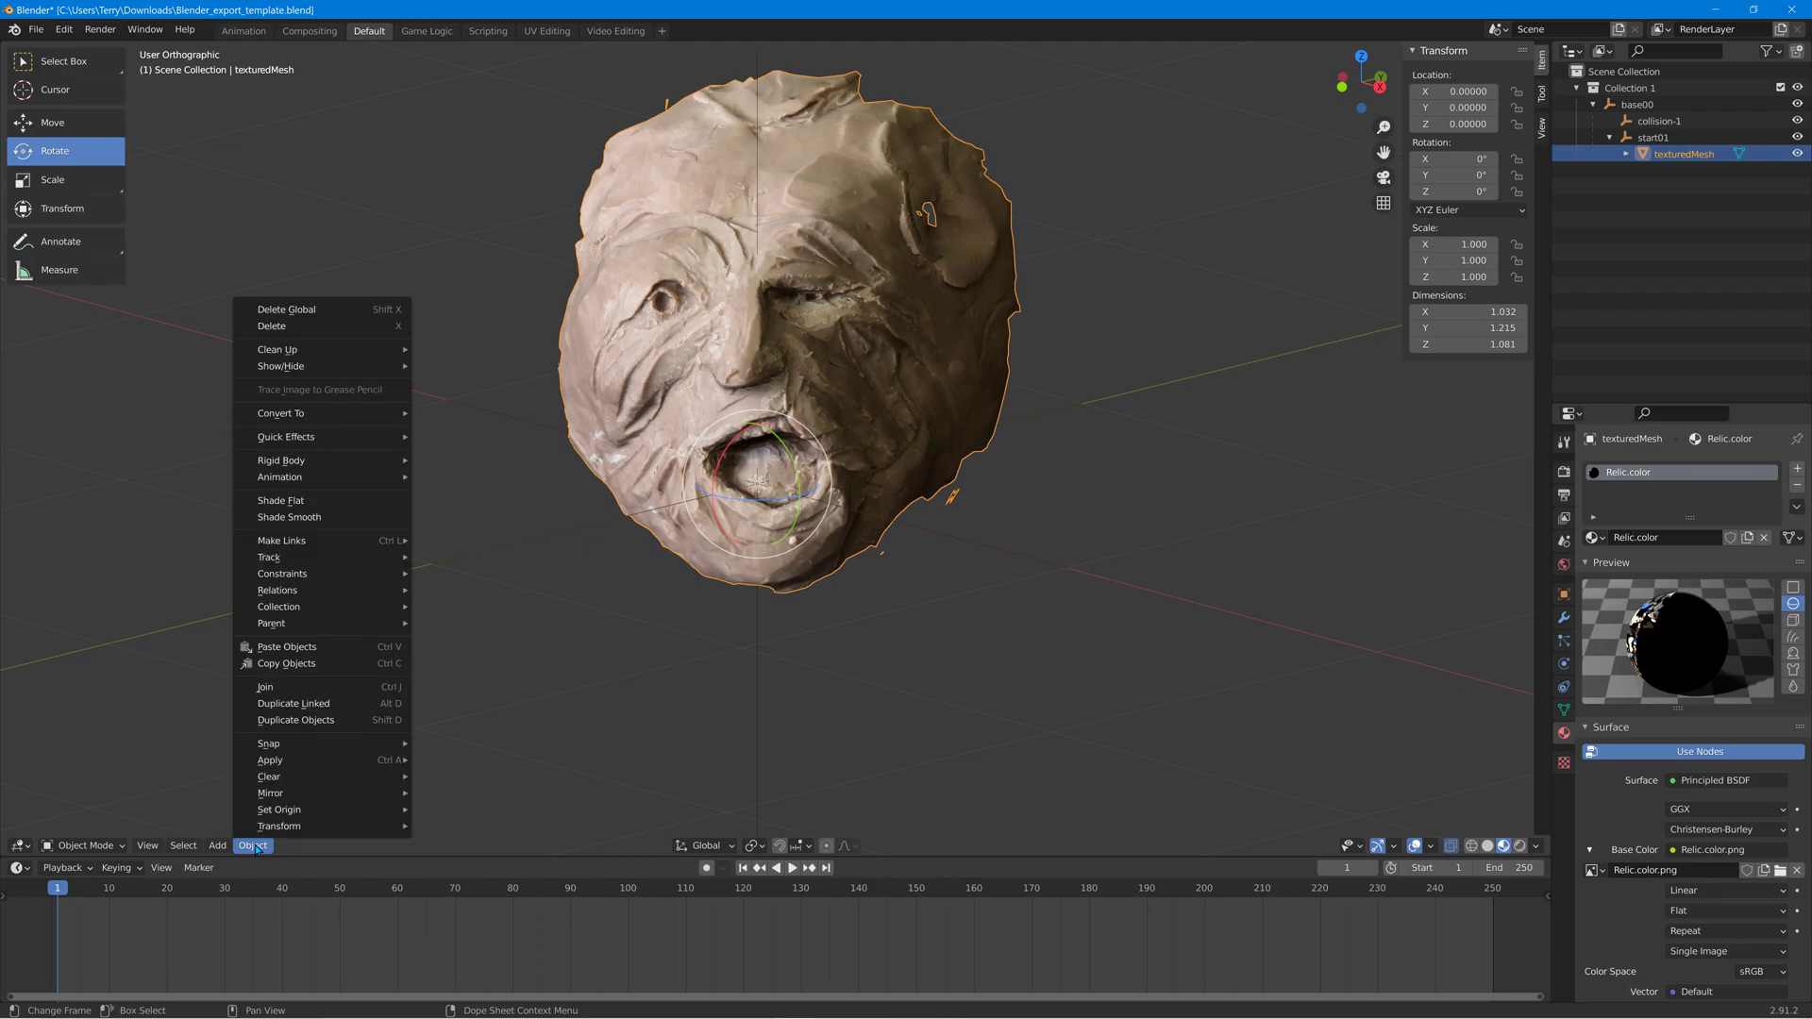
click(309, 722)
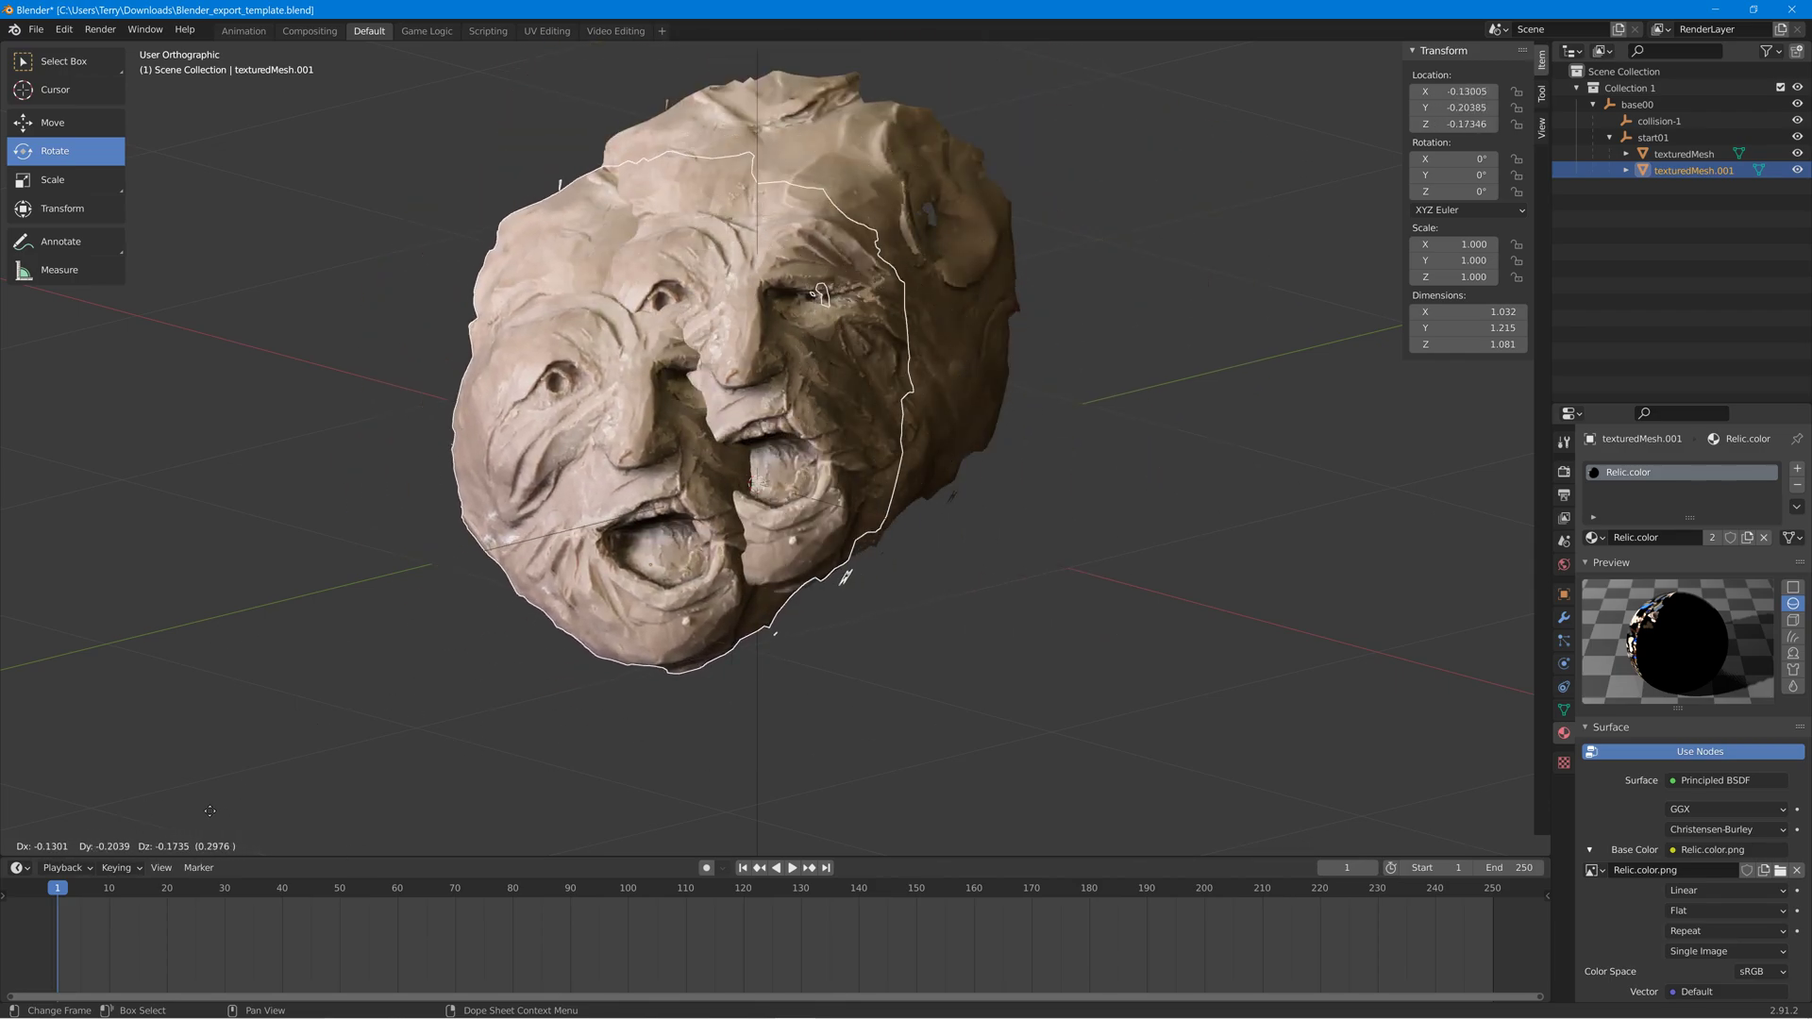
key(Escape)
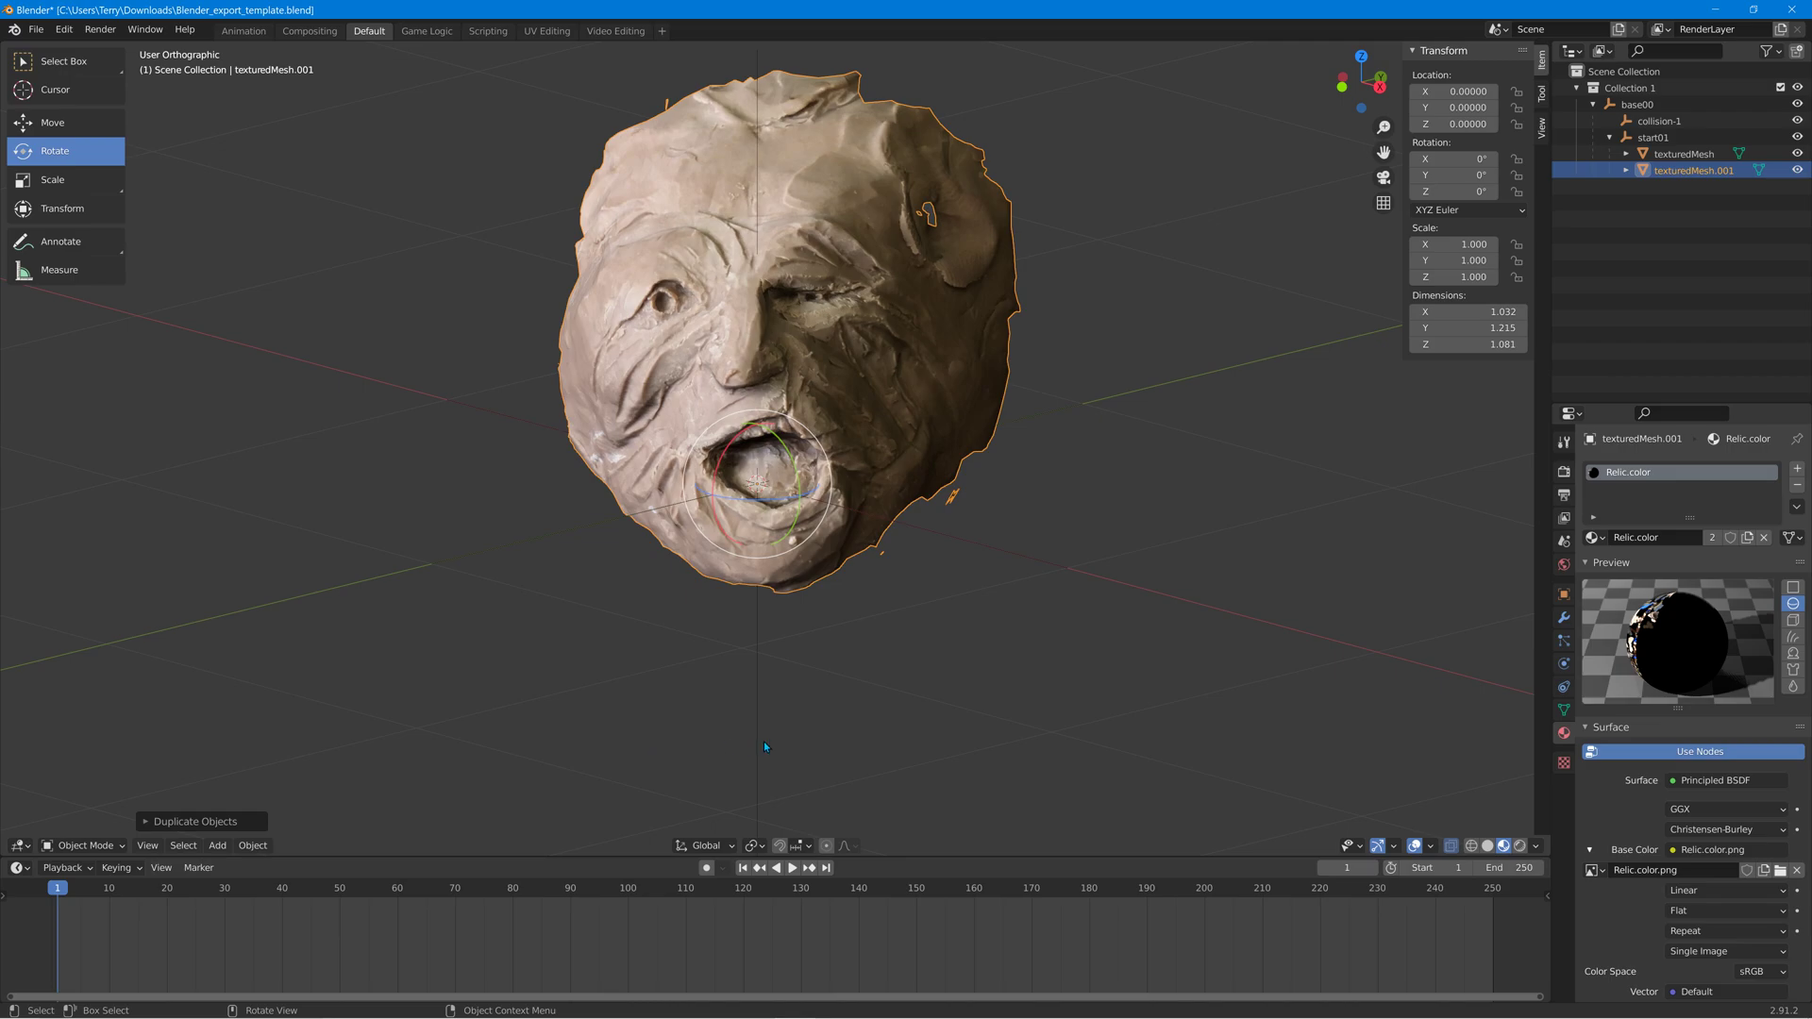
Rename the duplicated mesh to Colmesh-1 and select the original texturedMesh.
click(1689, 172)
double_click(1692, 173)
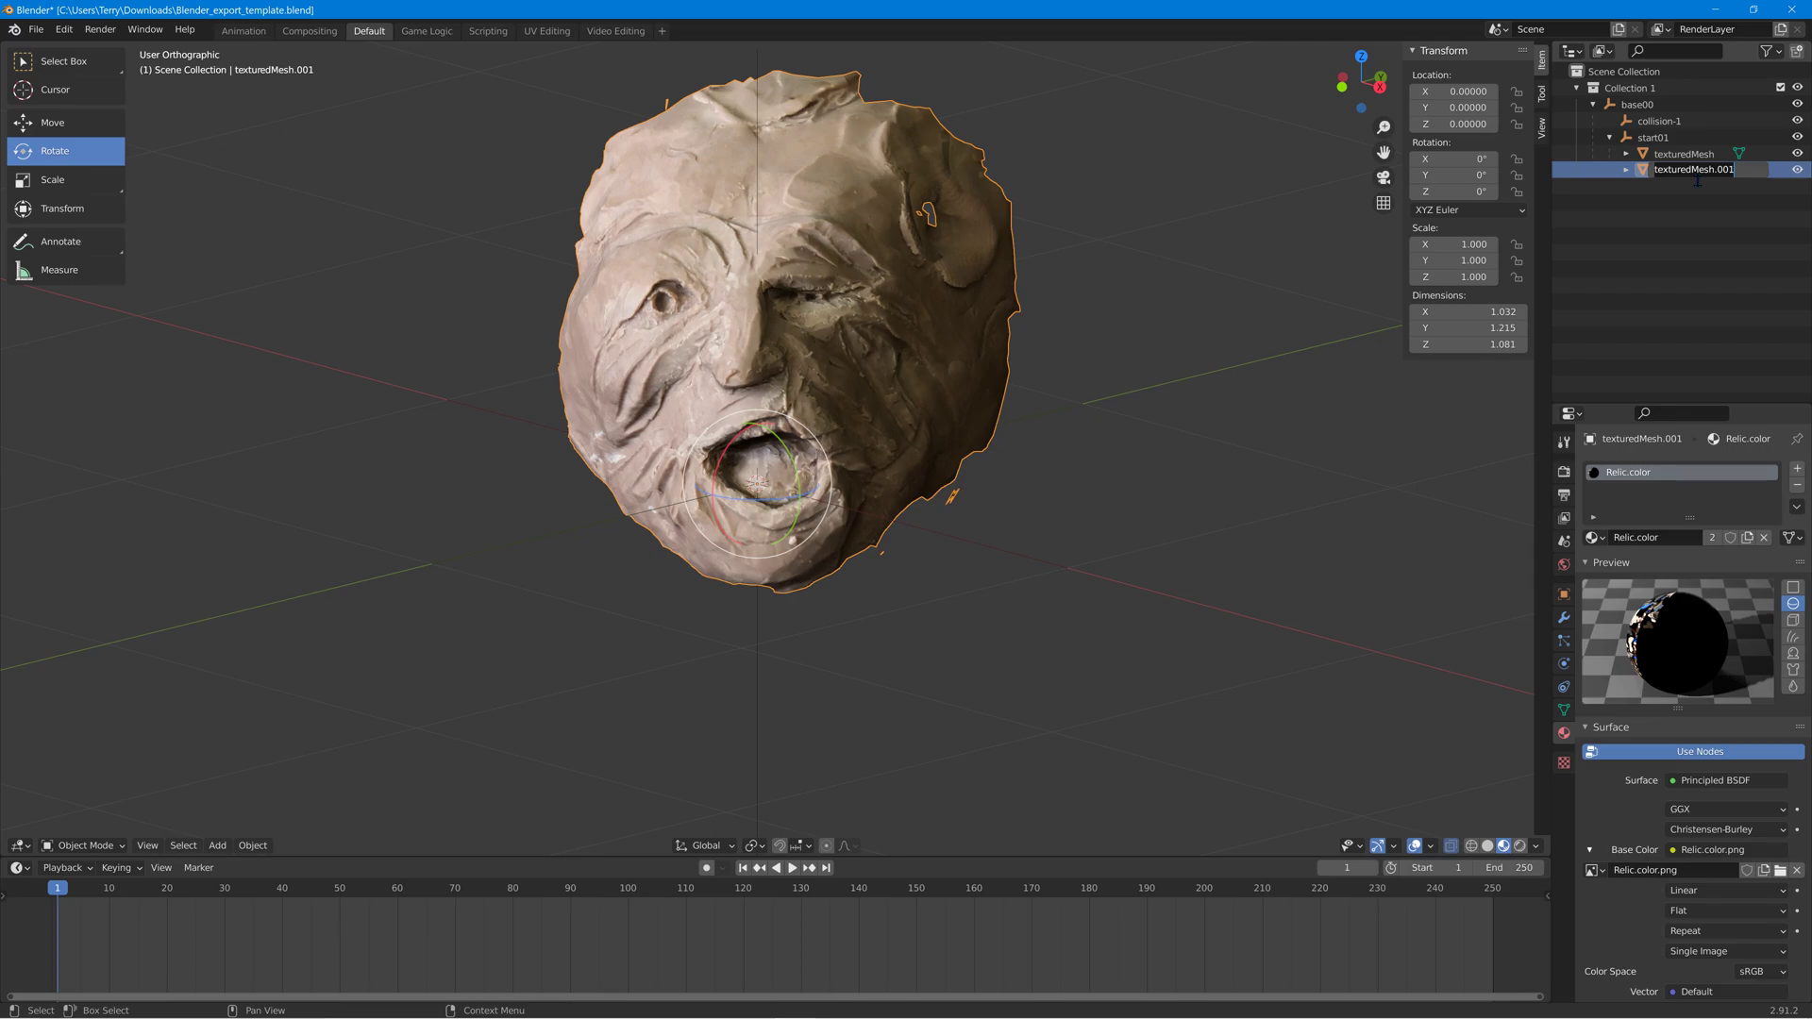
text(Colmesh-1)
key(Return)
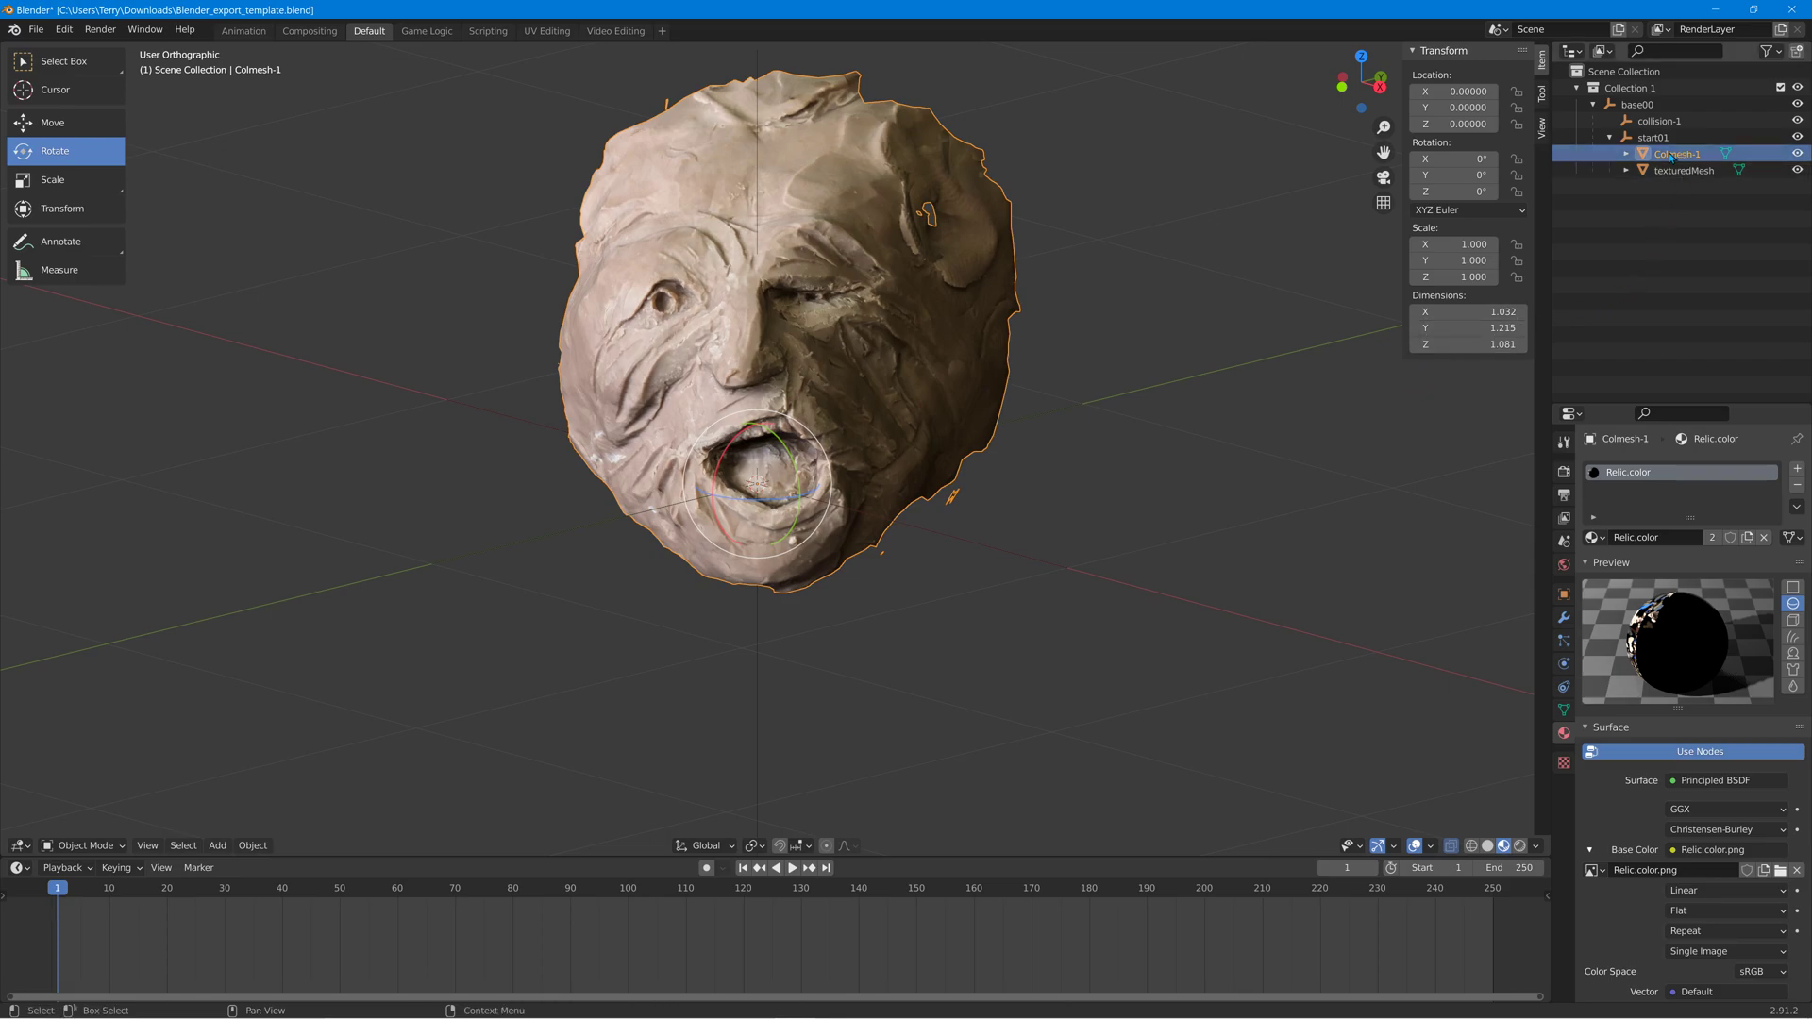
key(Down)
key(Up)
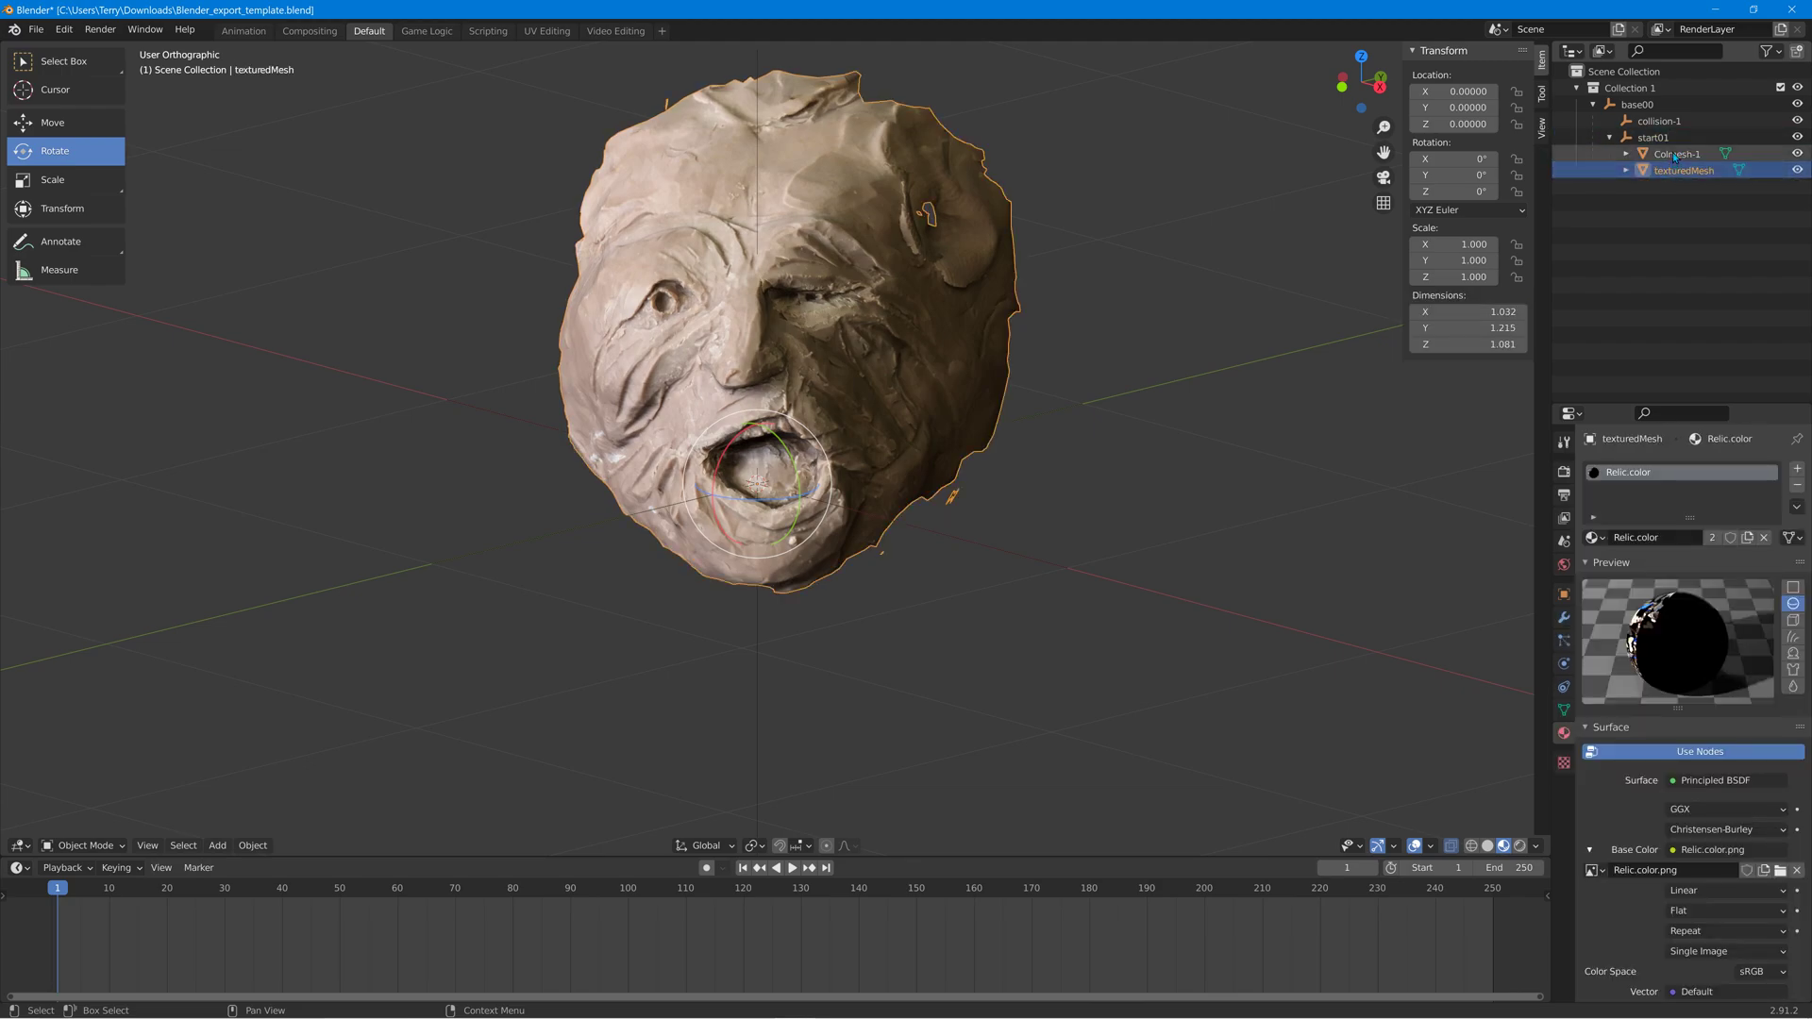
key(Down)
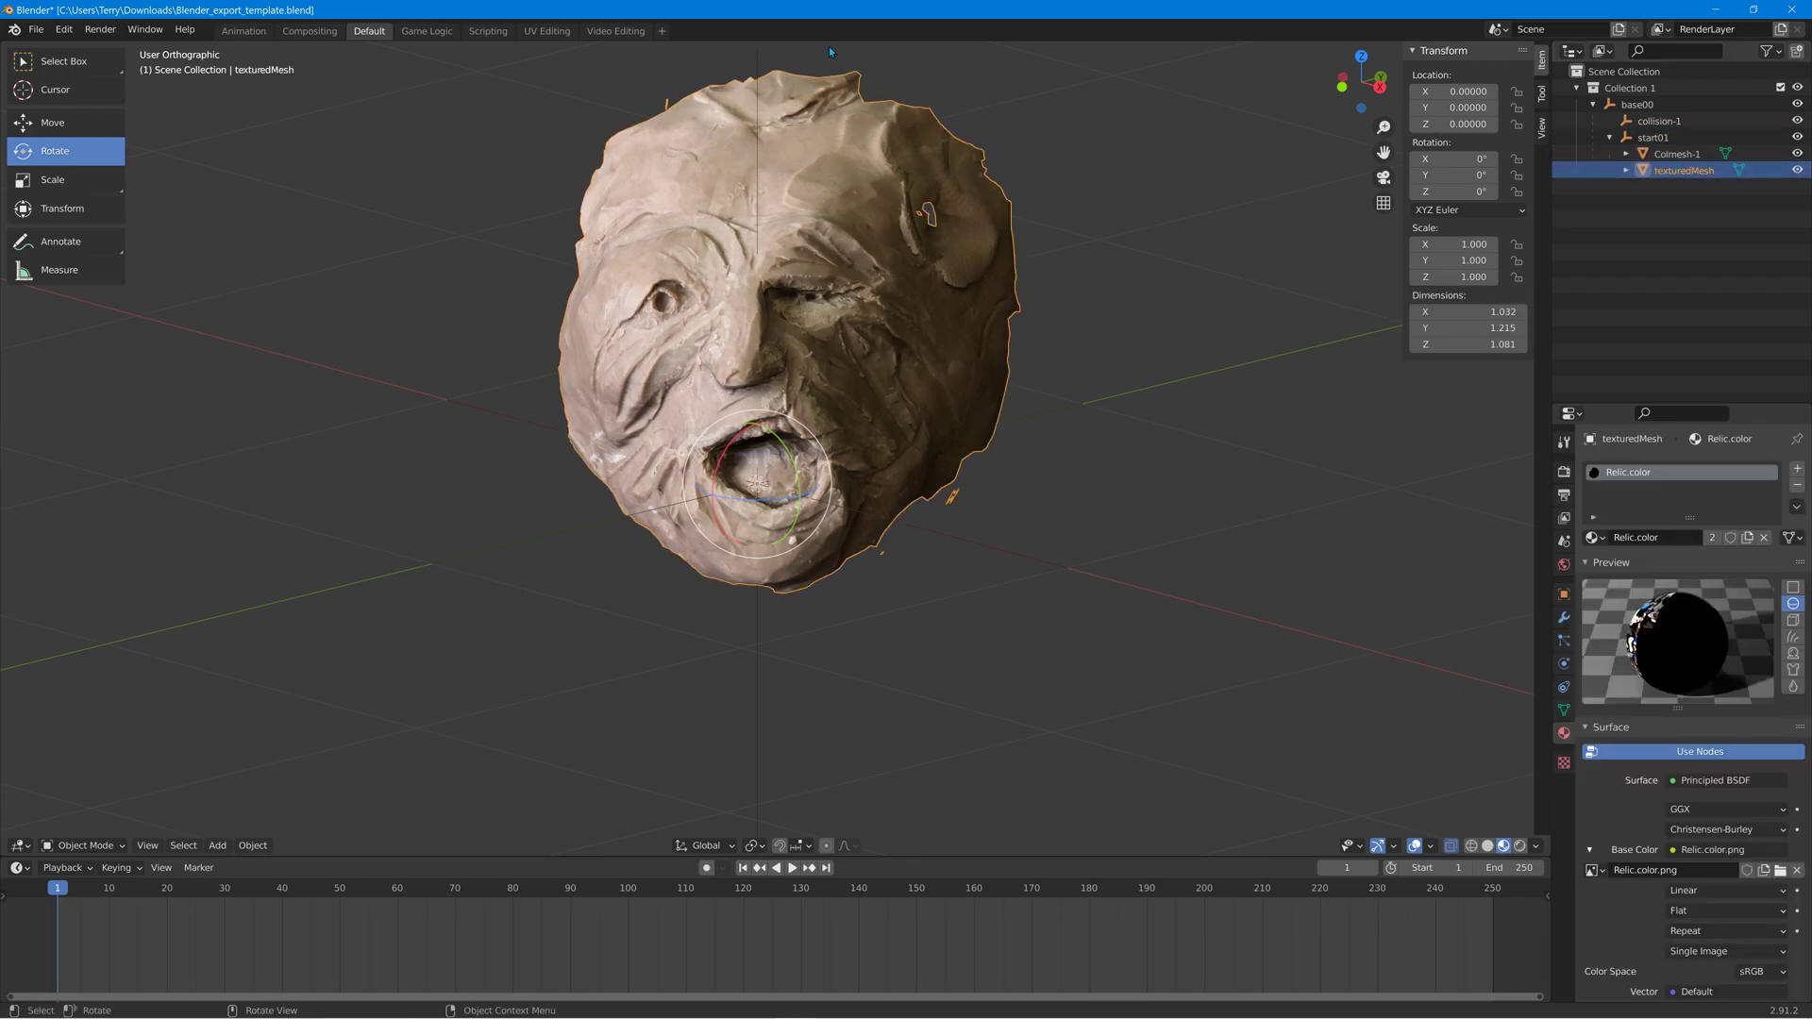
Purge all unused data-blocks from the Blender file.
click(35, 29)
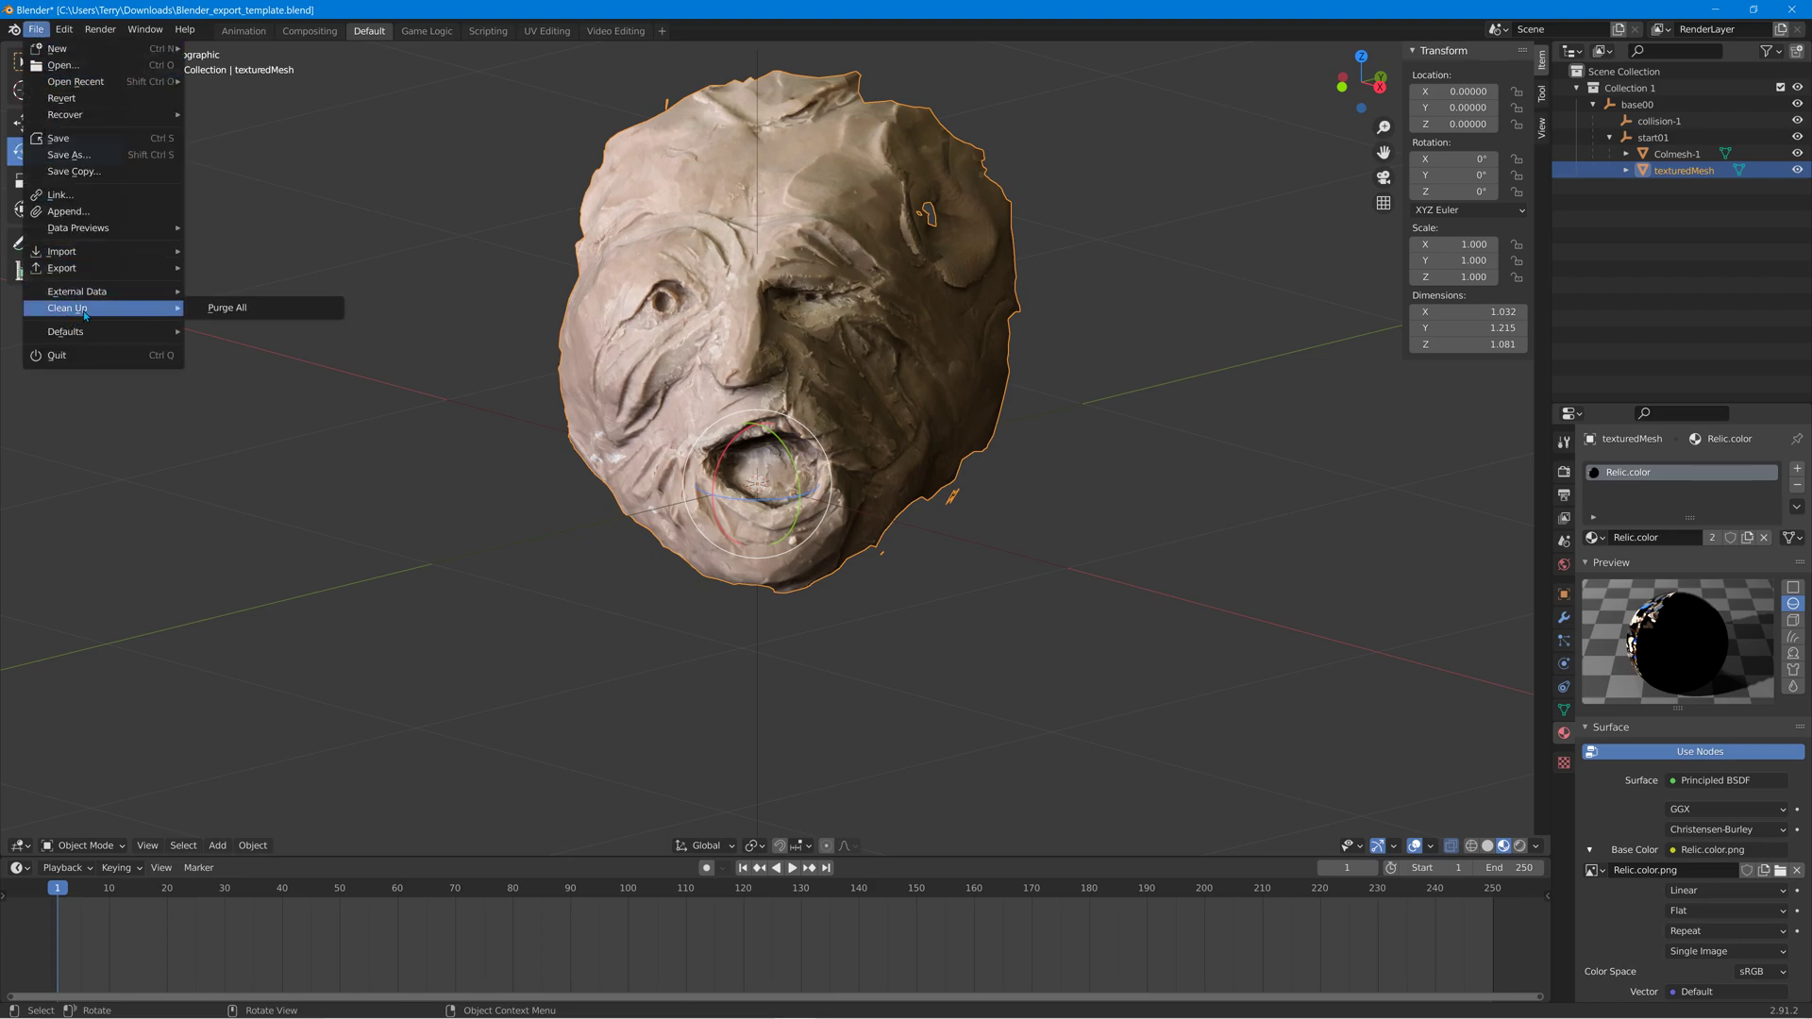
click(216, 309)
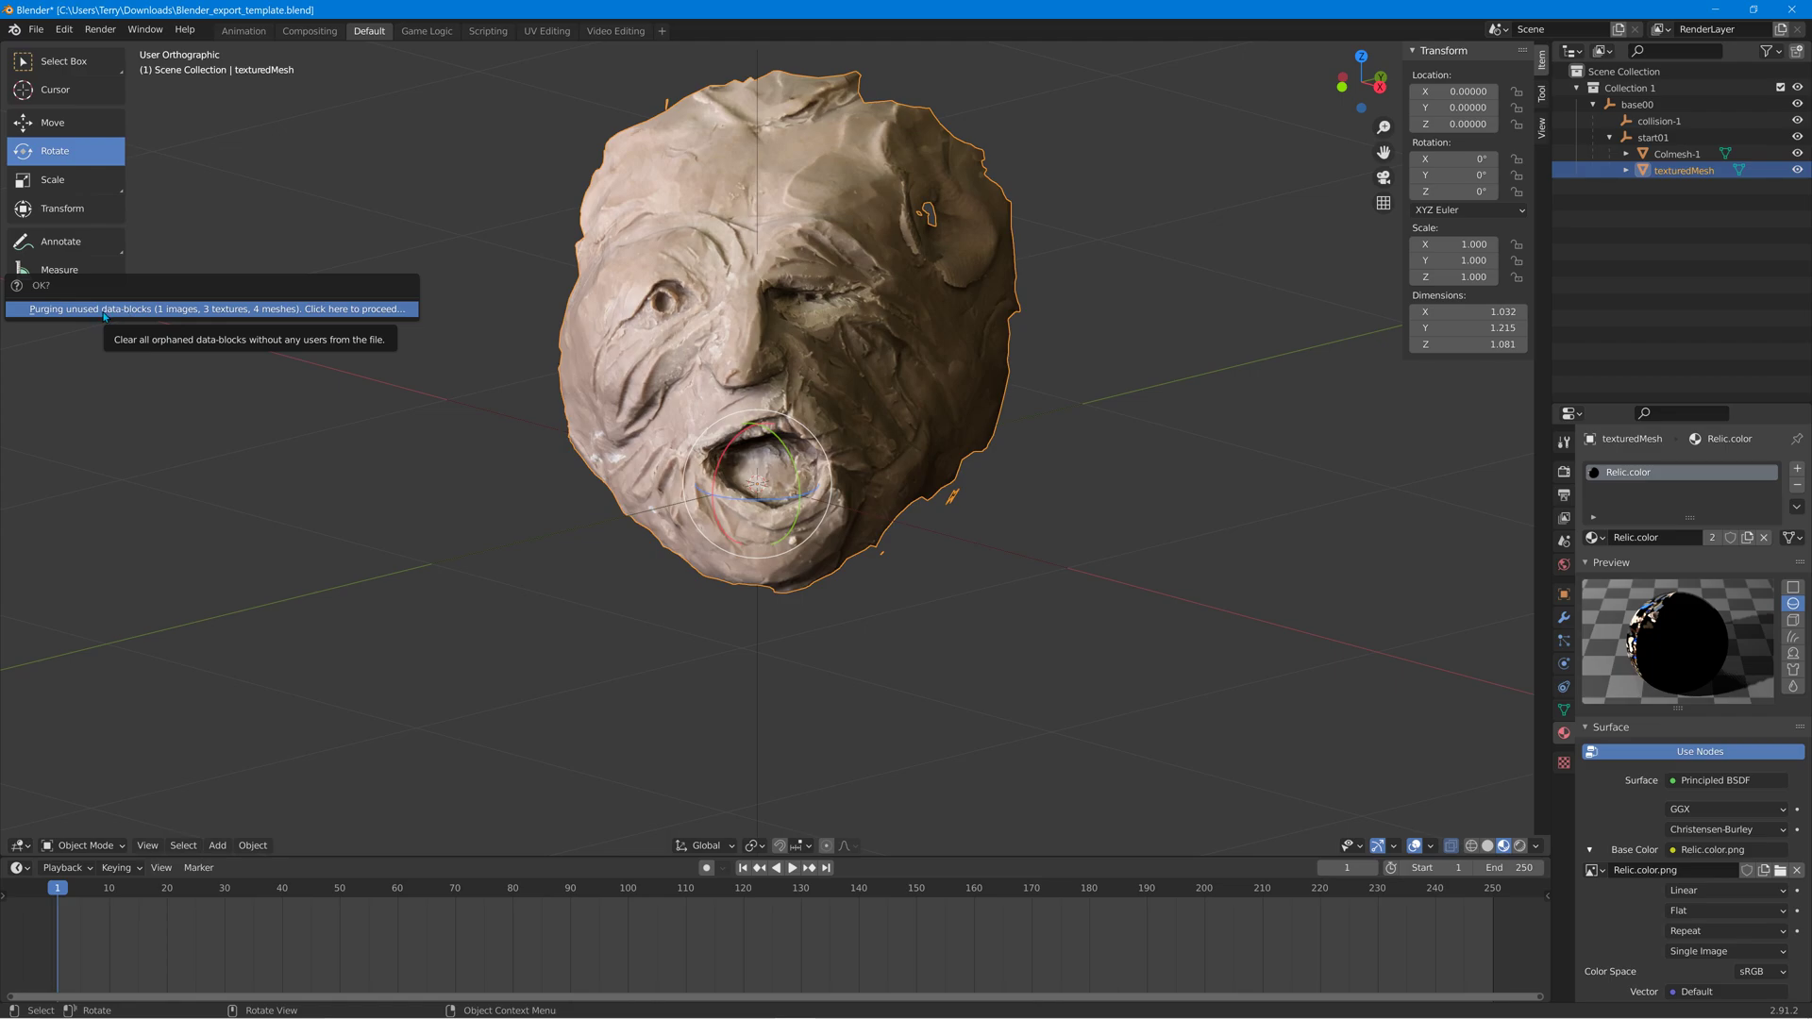
click(281, 308)
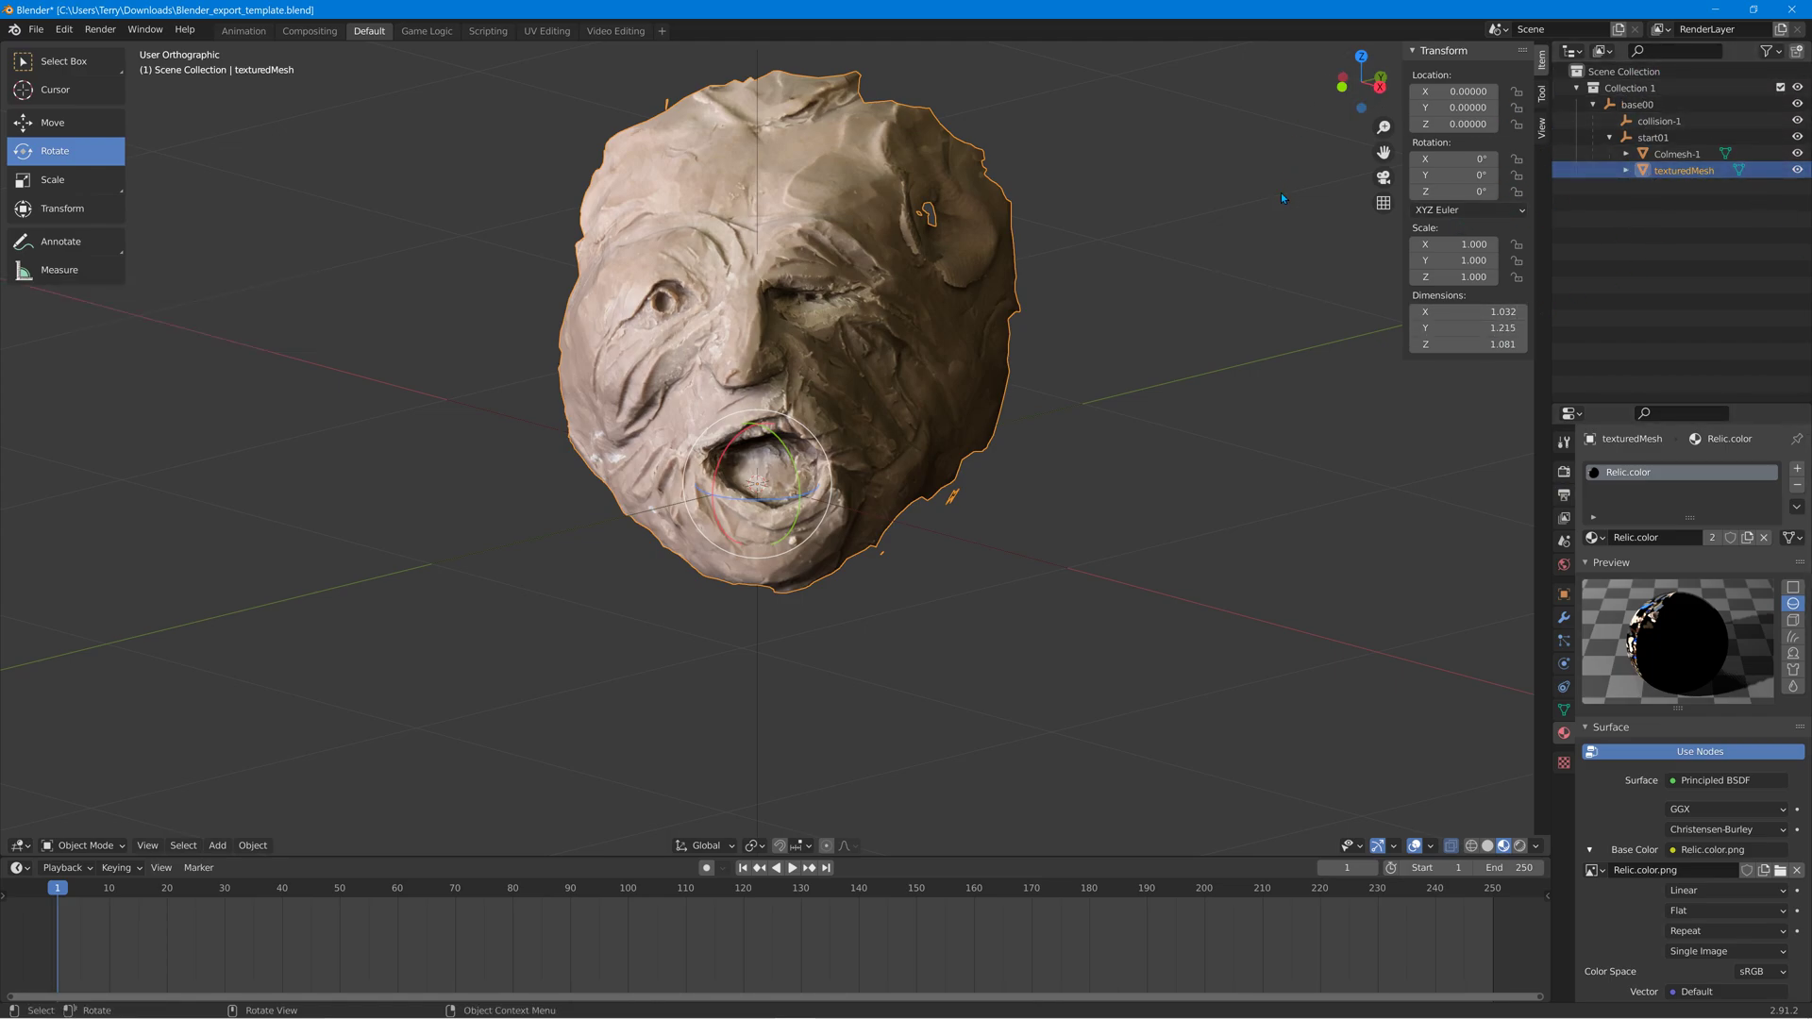
click(30, 30)
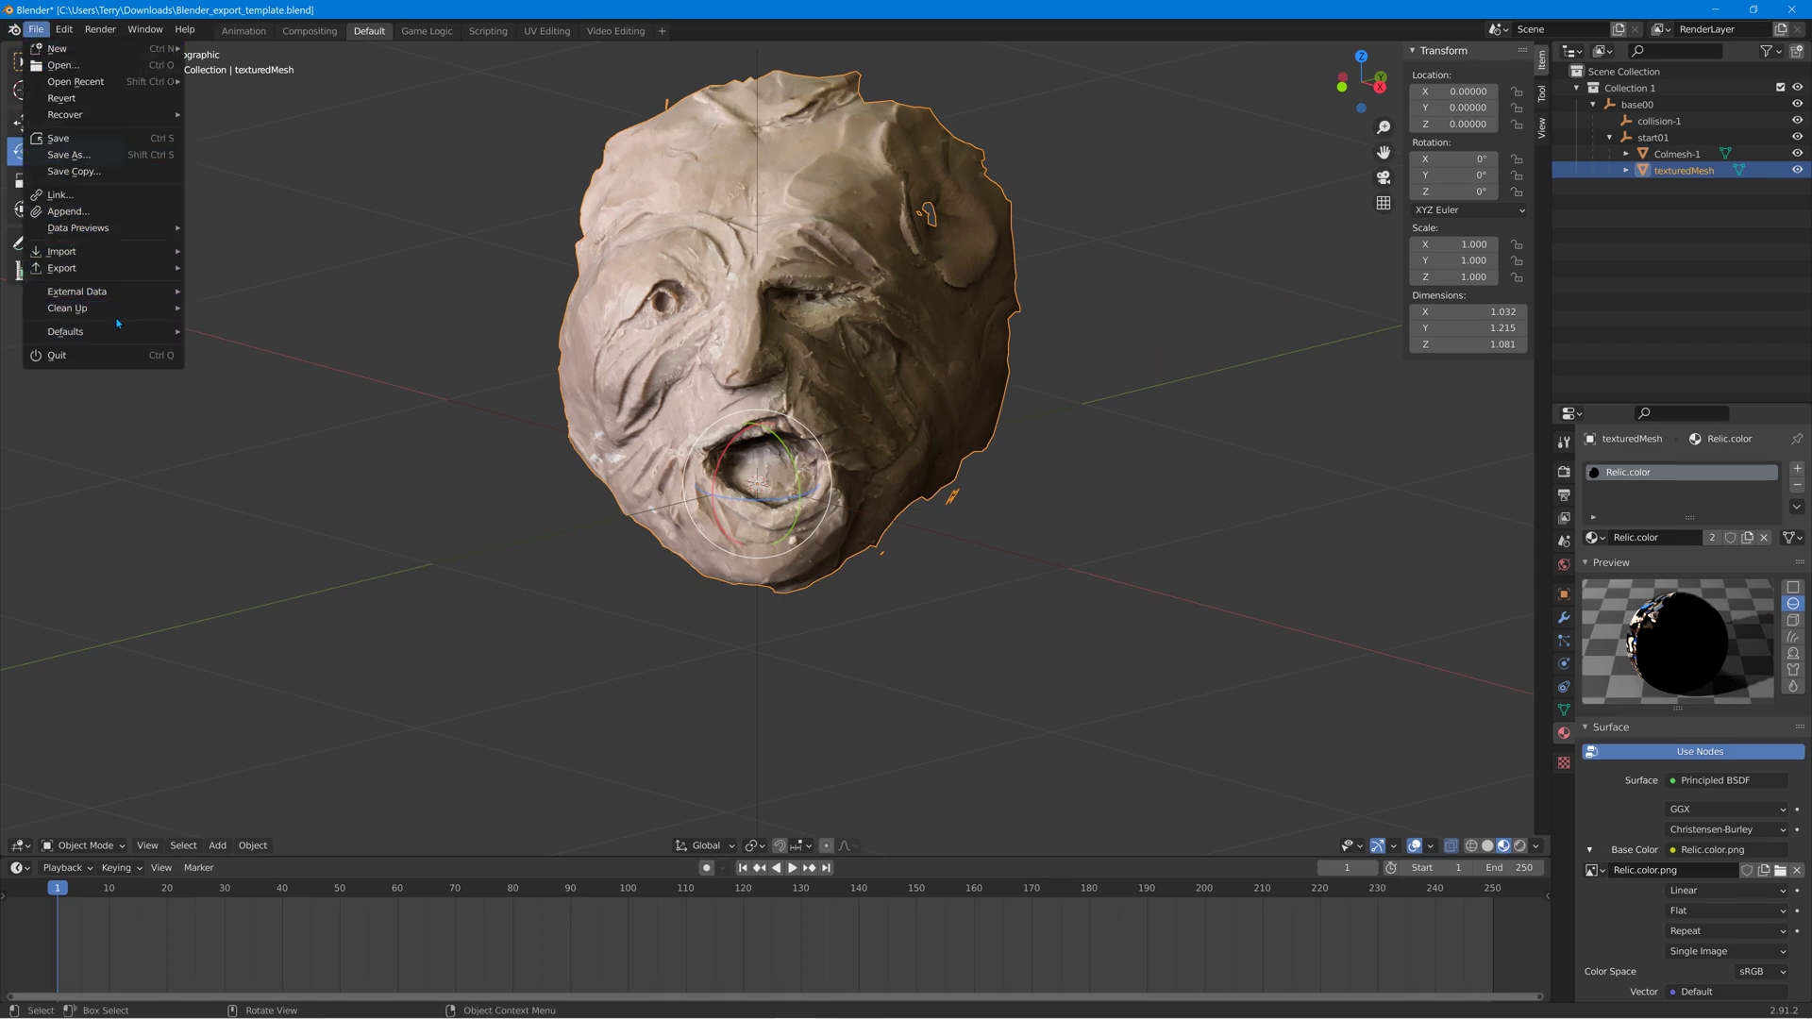
mouse_move(117, 308)
click(210, 310)
click(242, 315)
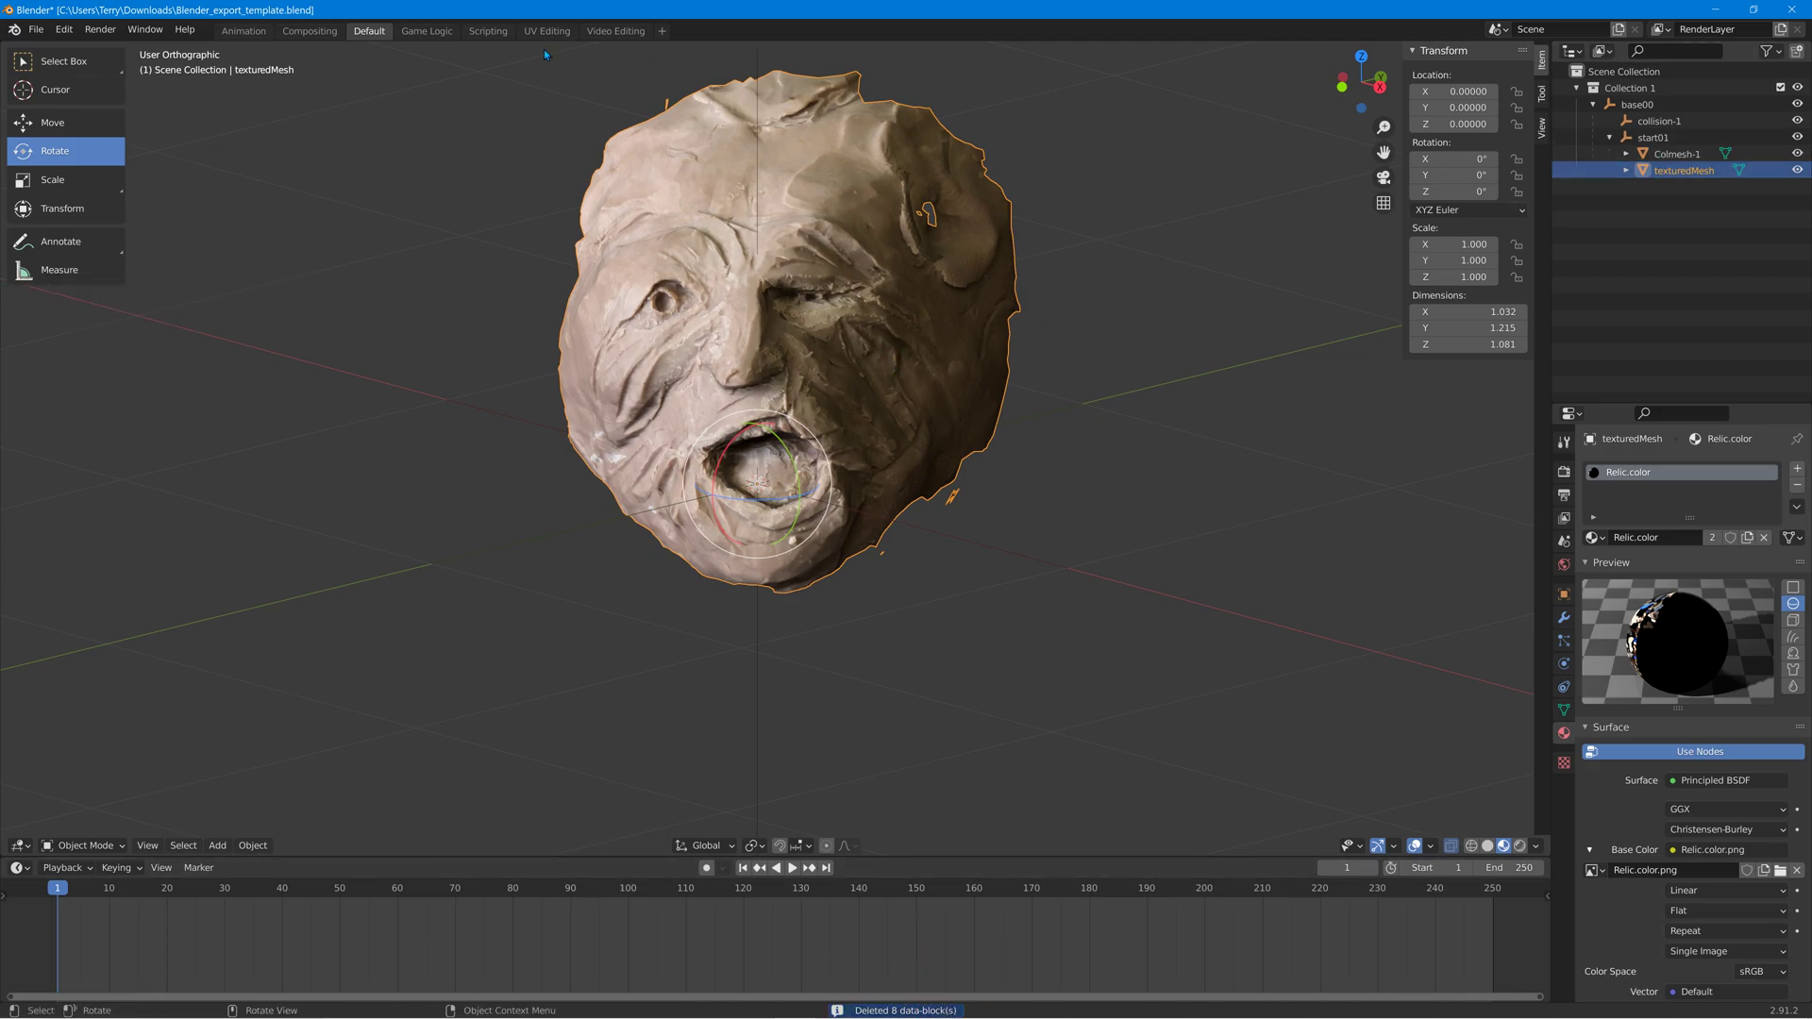
Export the scene as a COLLADA file named Relic4.dae into the Crater level folder.
click(36, 29)
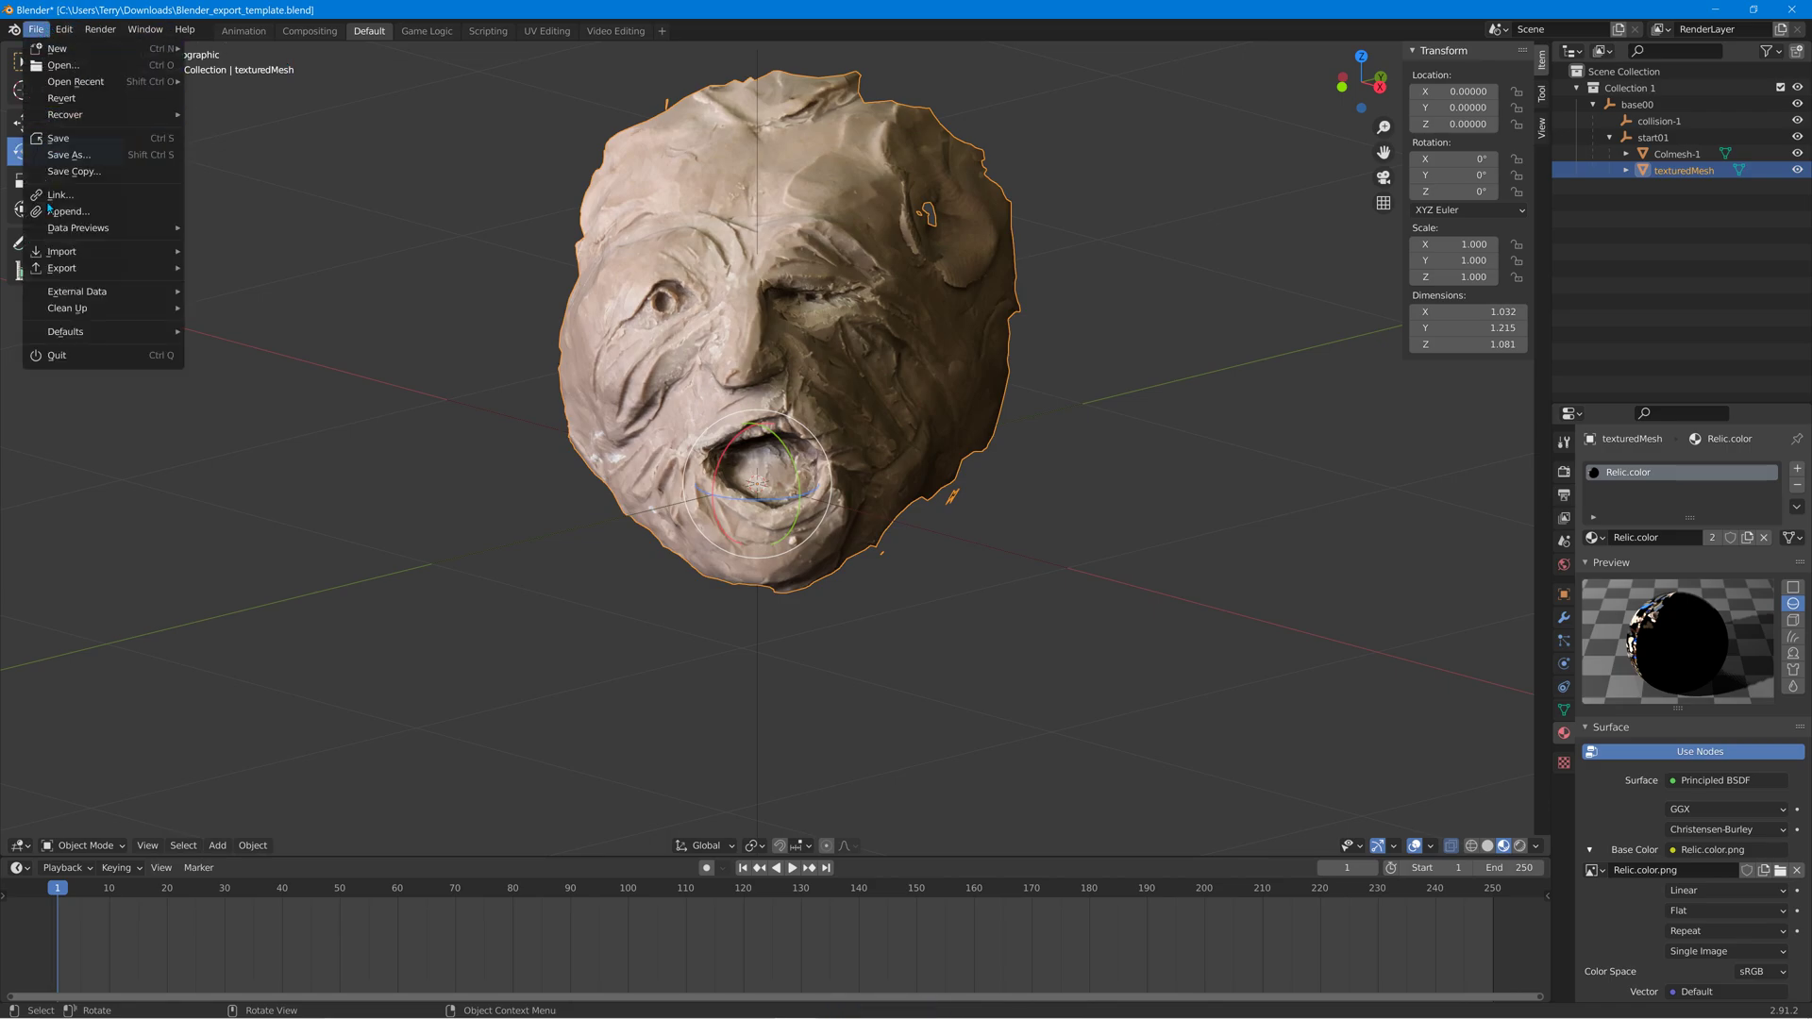
mouse_move(61, 269)
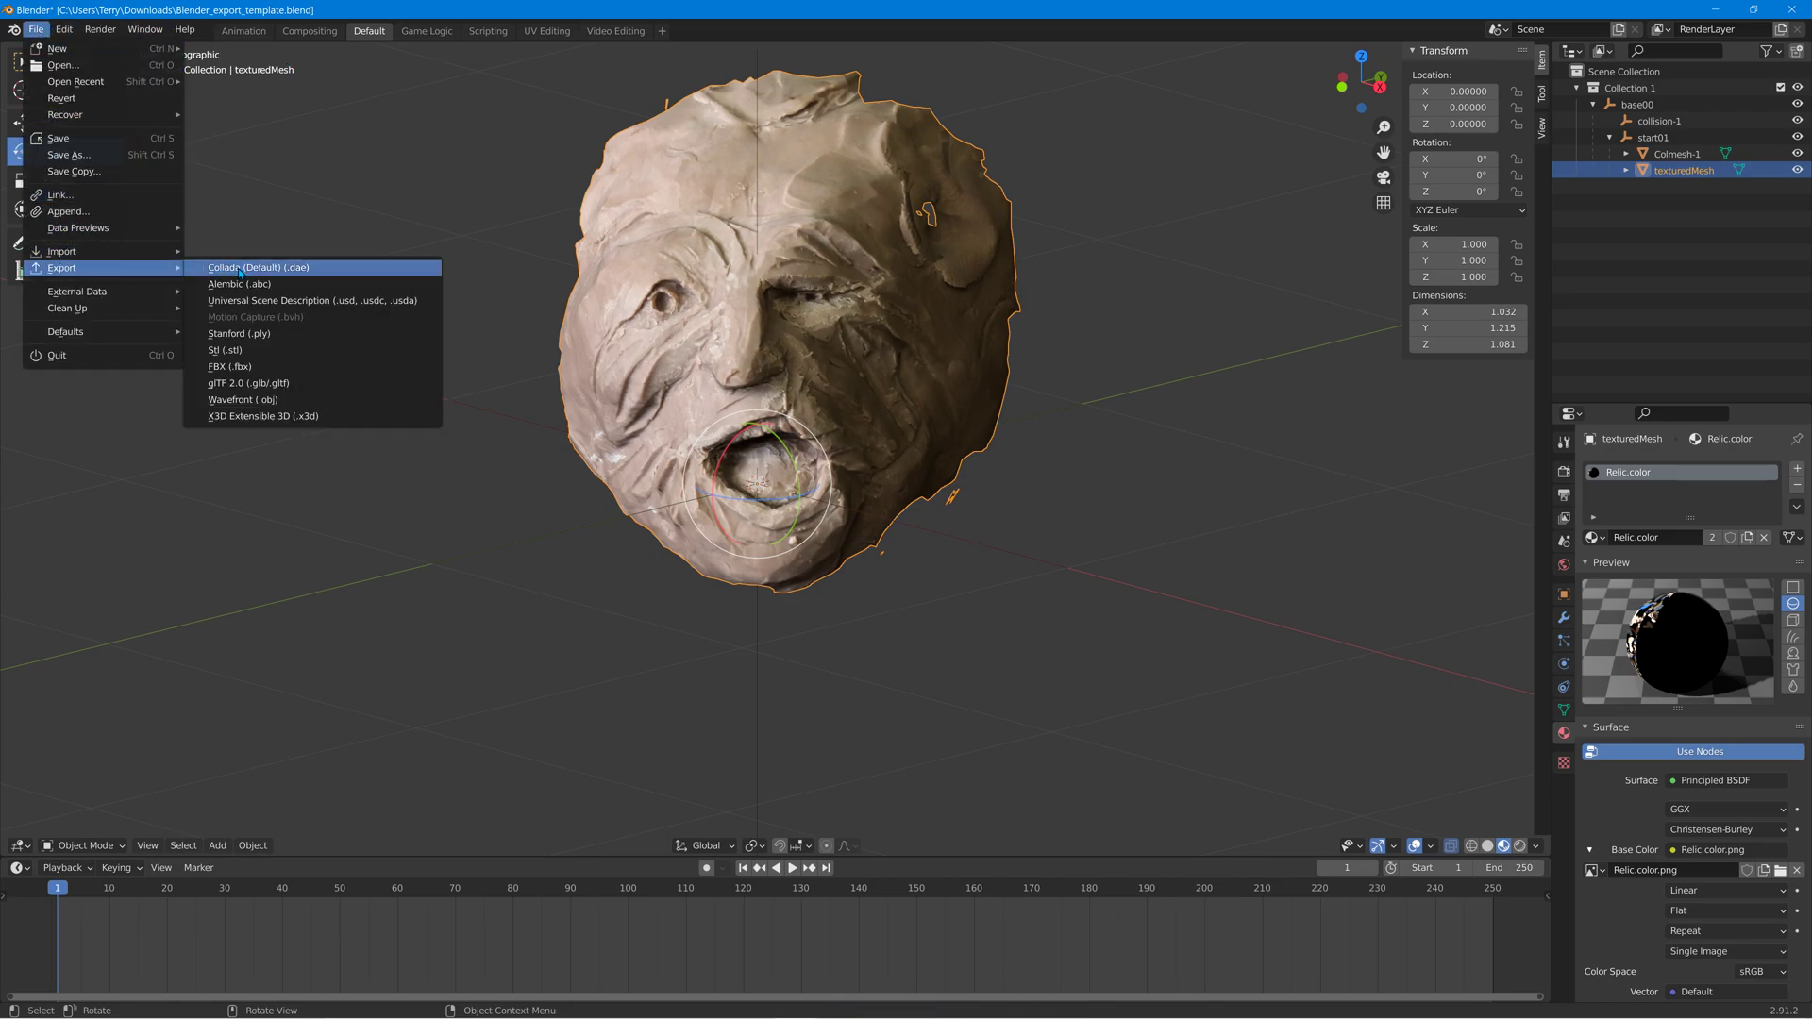
click(282, 272)
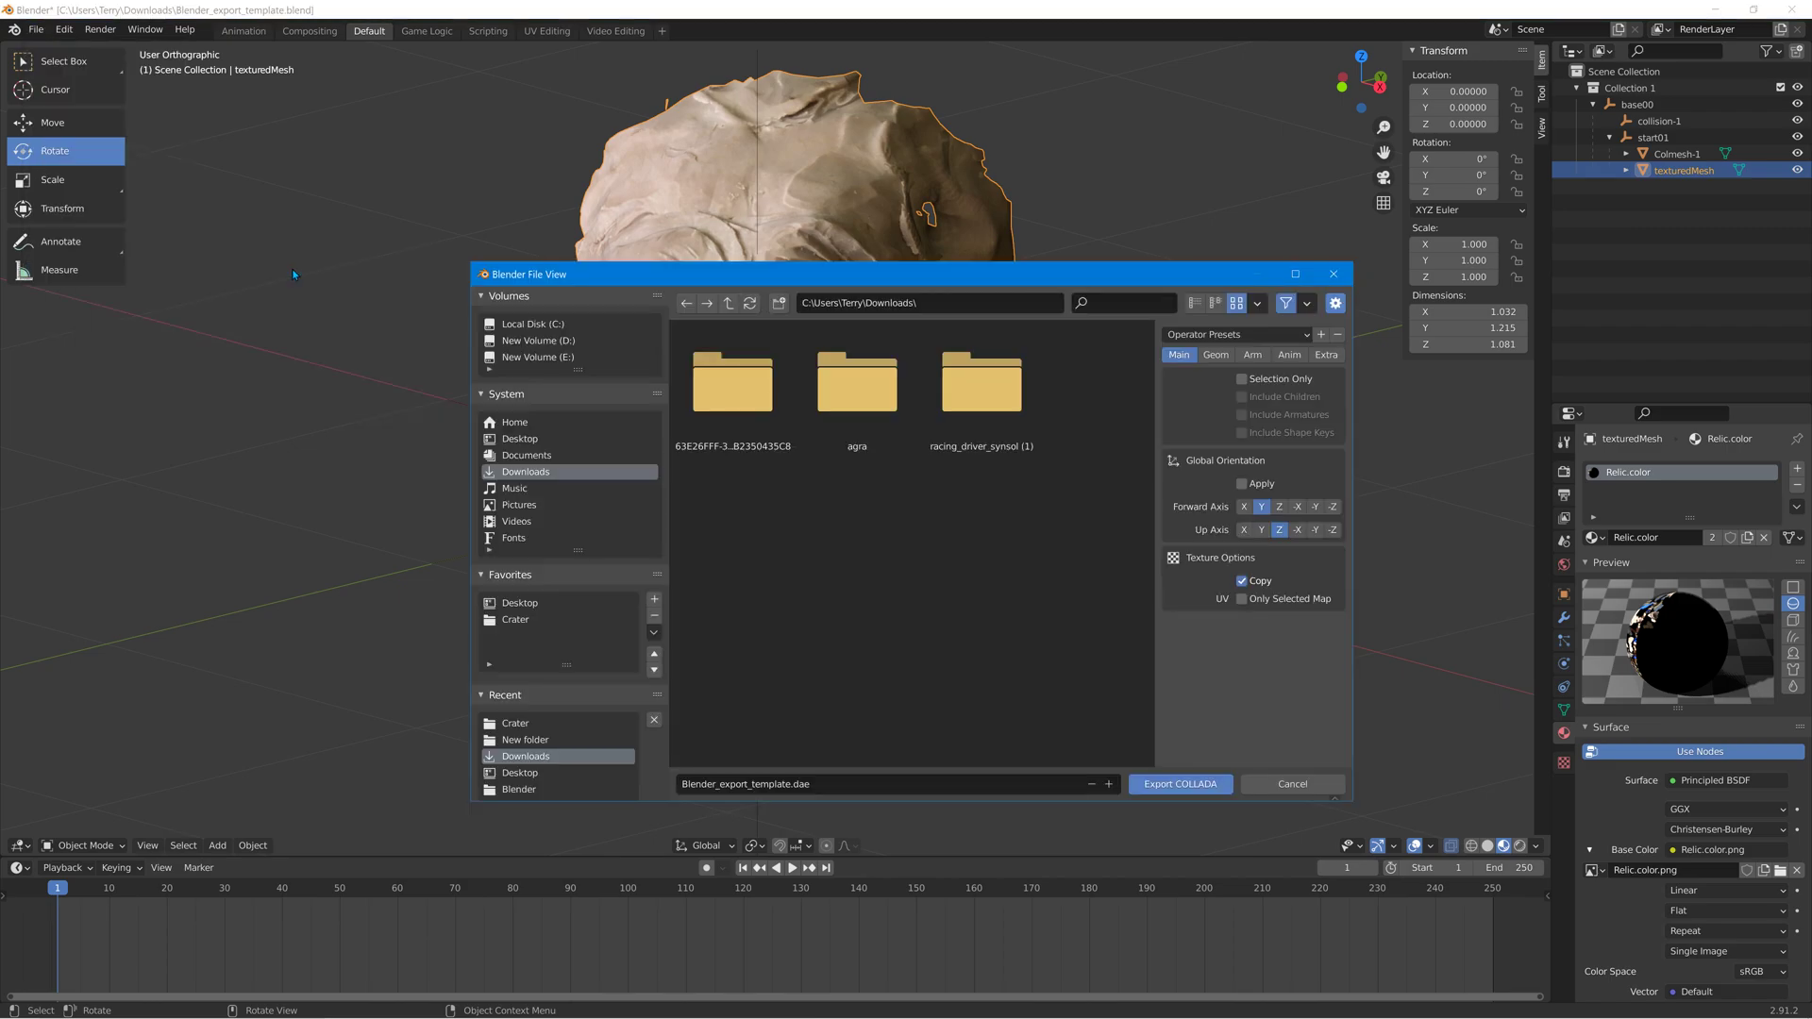
click(558, 723)
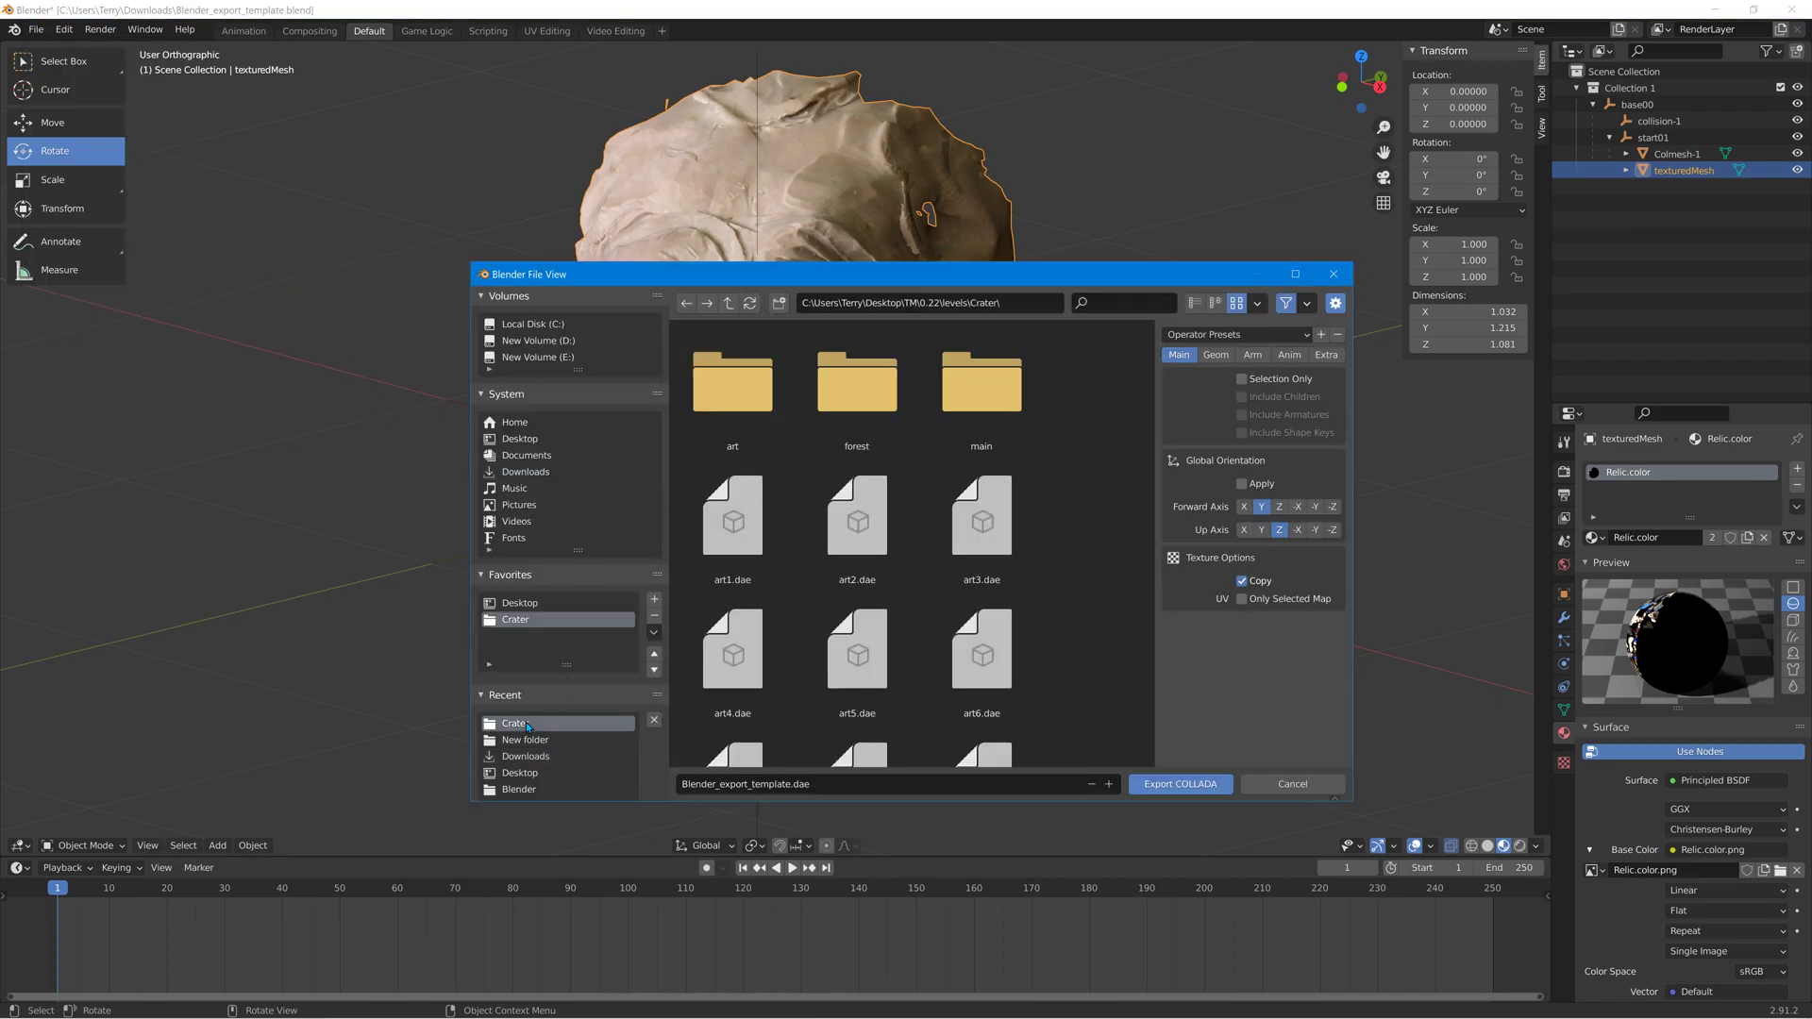
click(843, 786)
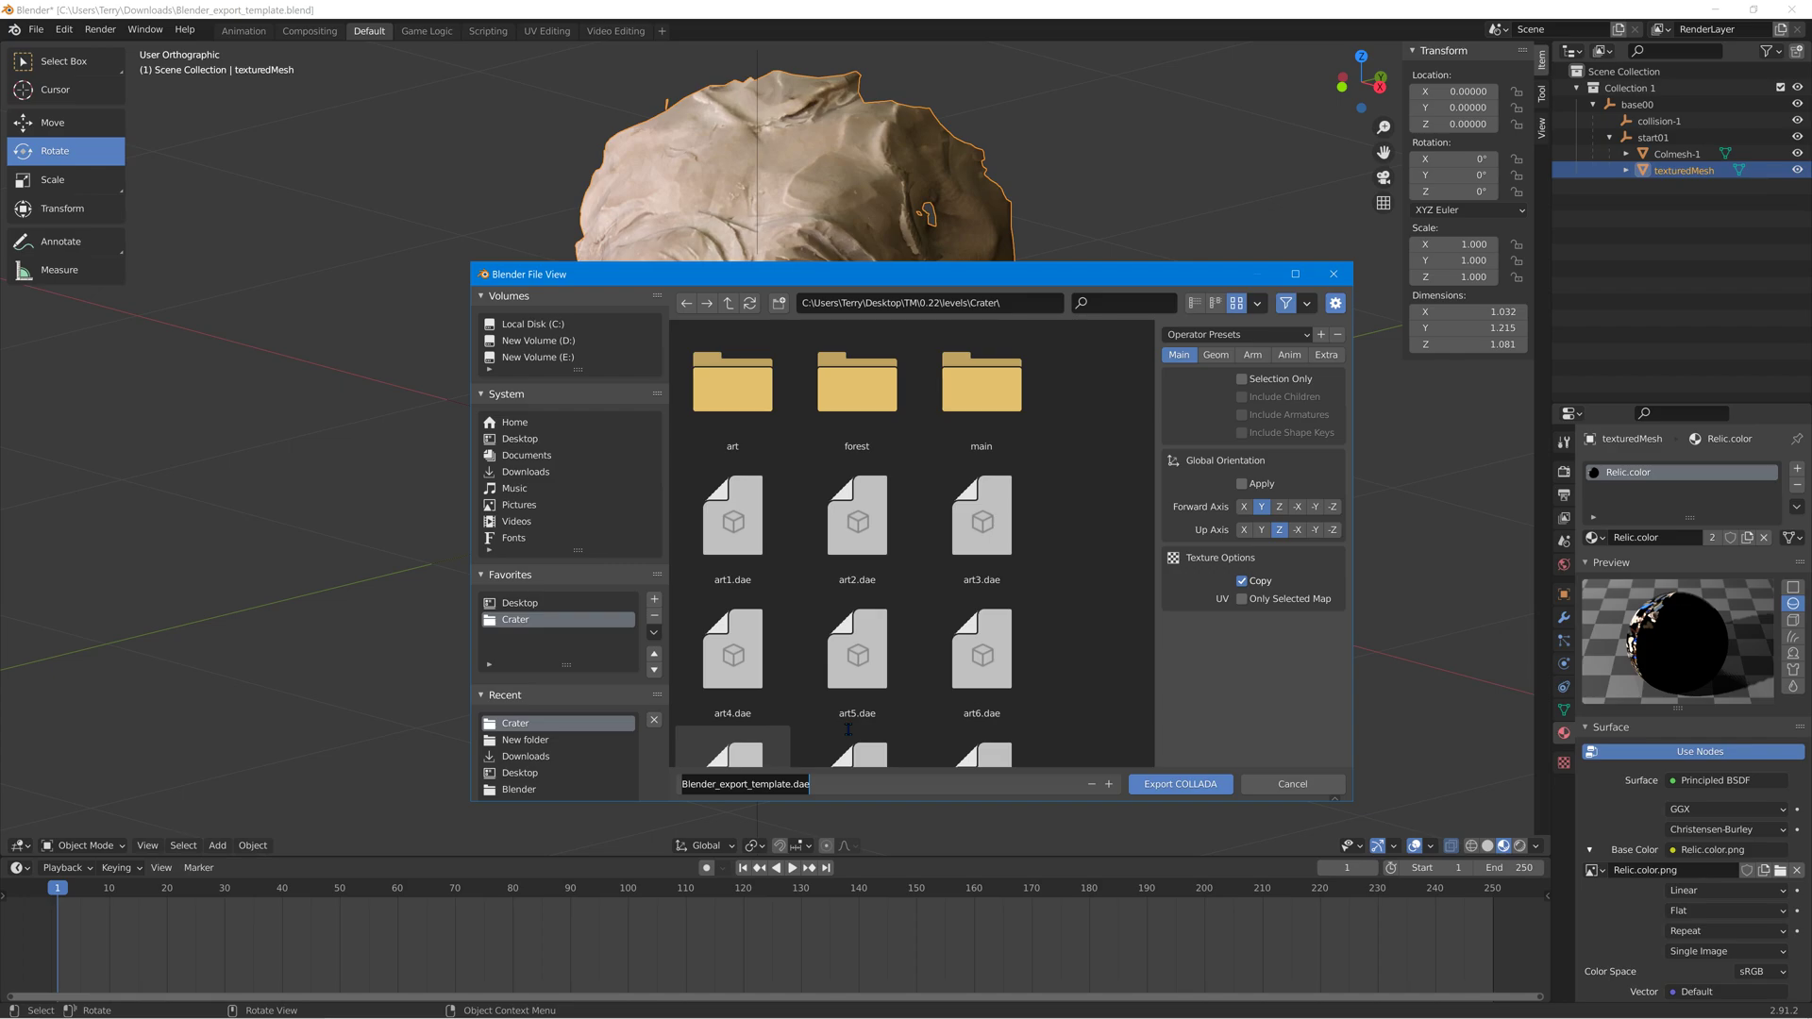
text(Relic4)
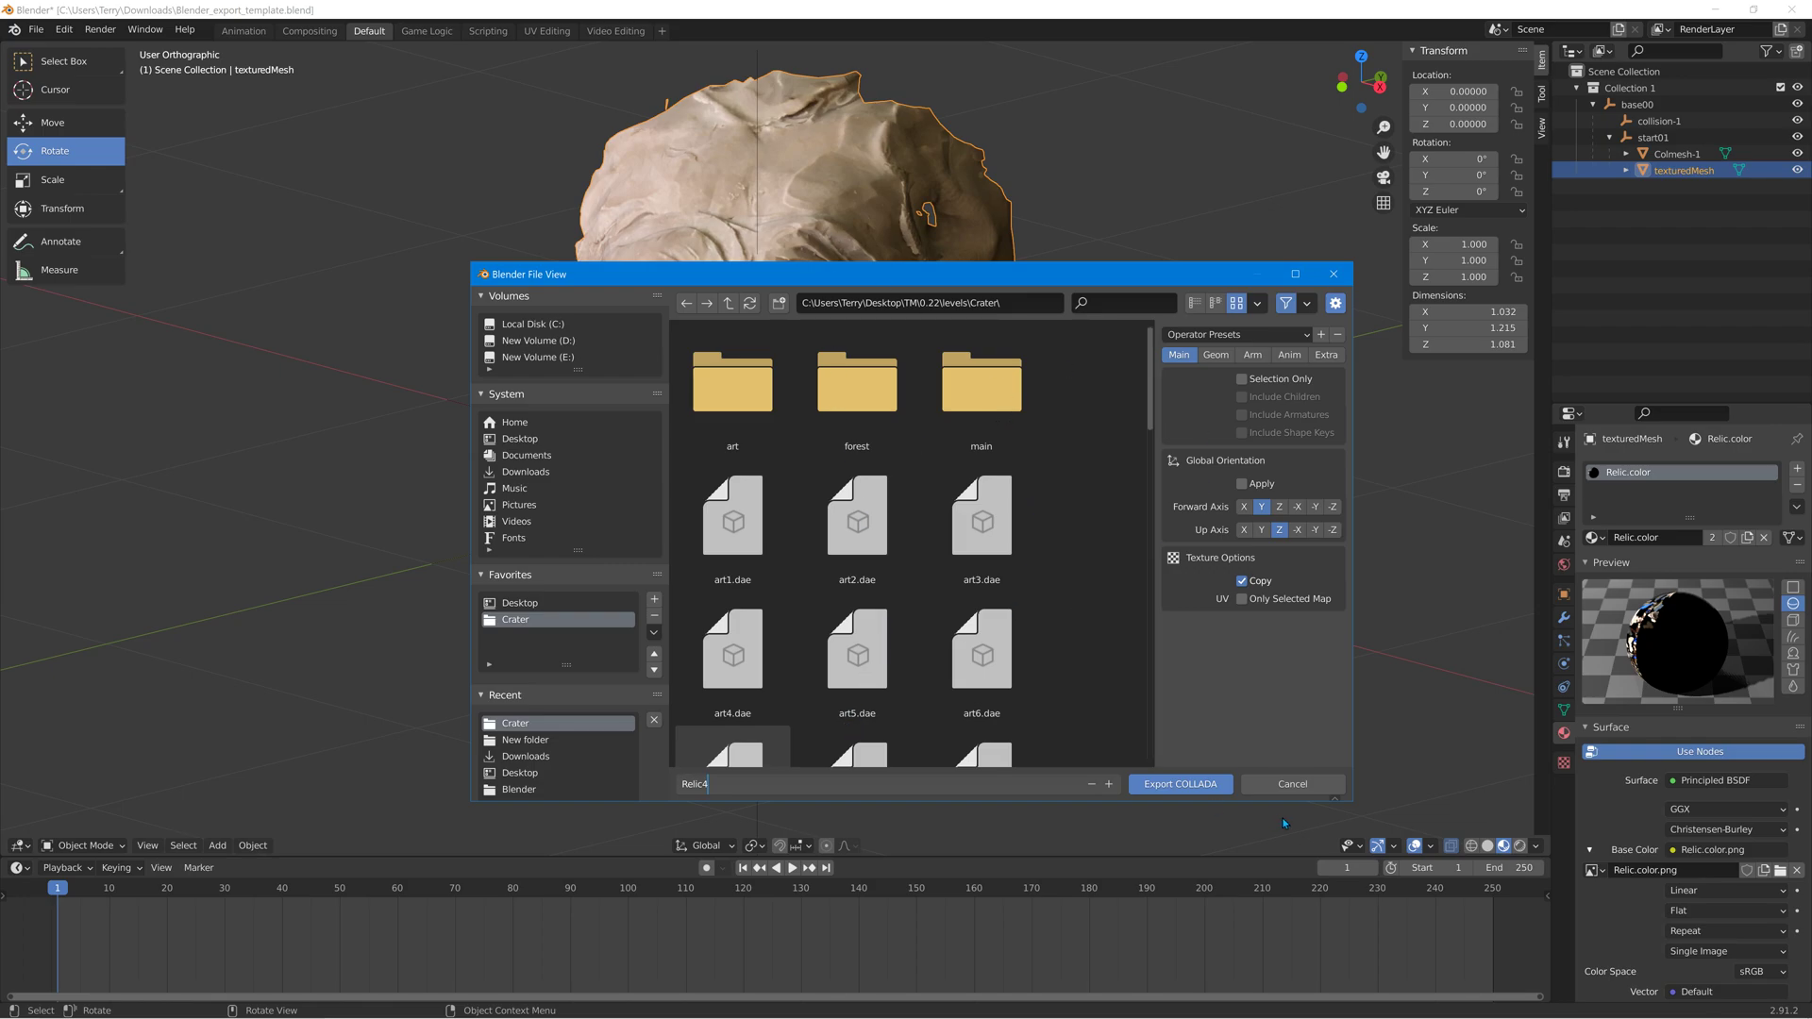
click(1187, 790)
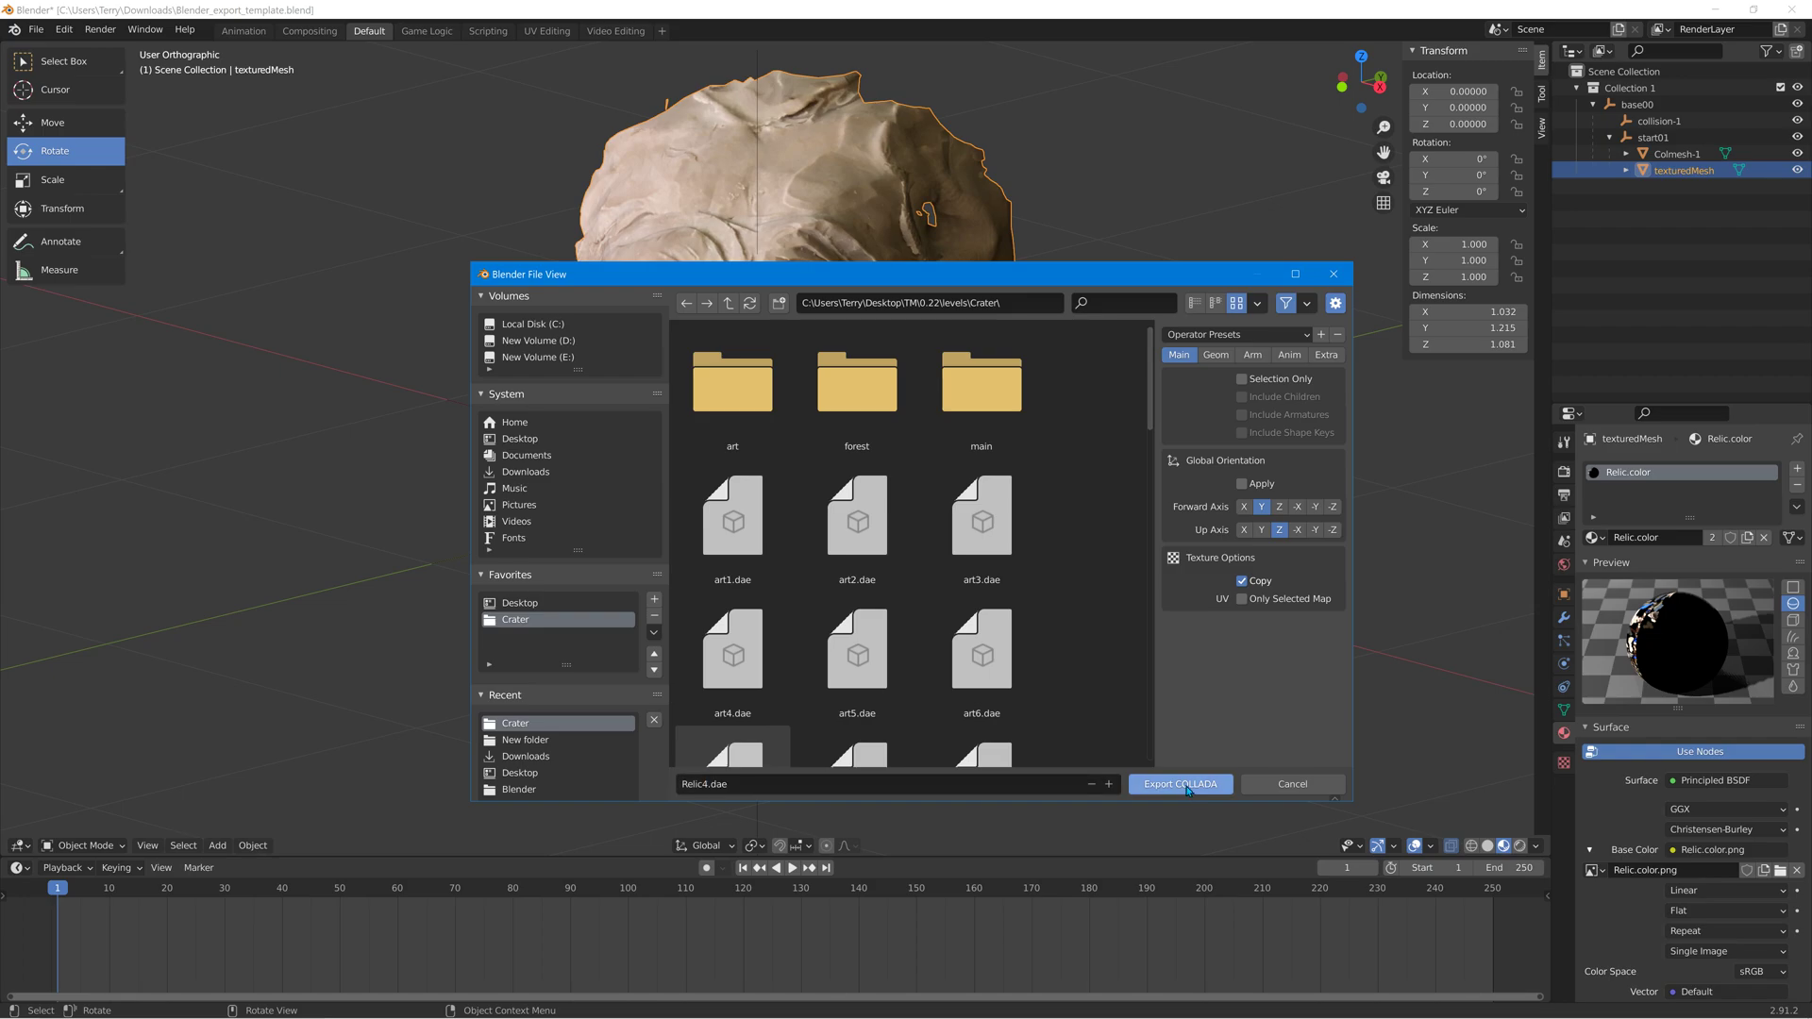
click(1186, 787)
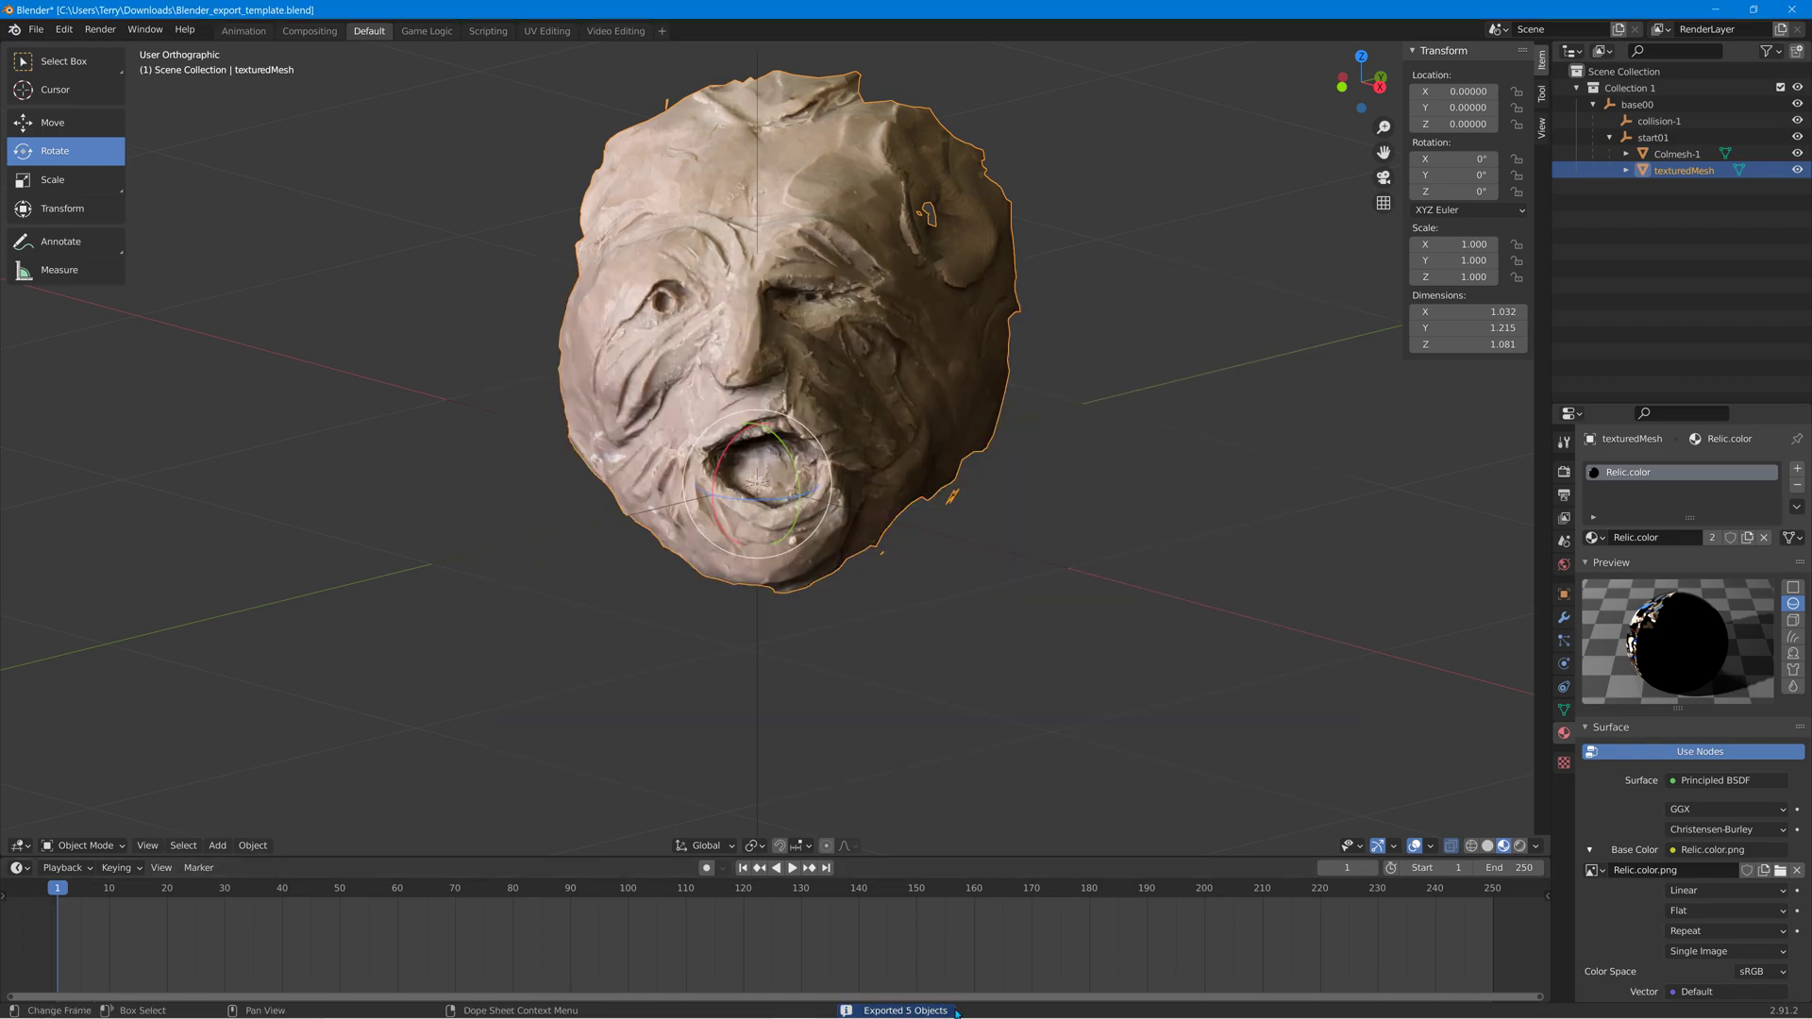
Clear the desktop by minimizing Blender and closing the Crater folder and the already running BeamNG.drive.
click(1719, 12)
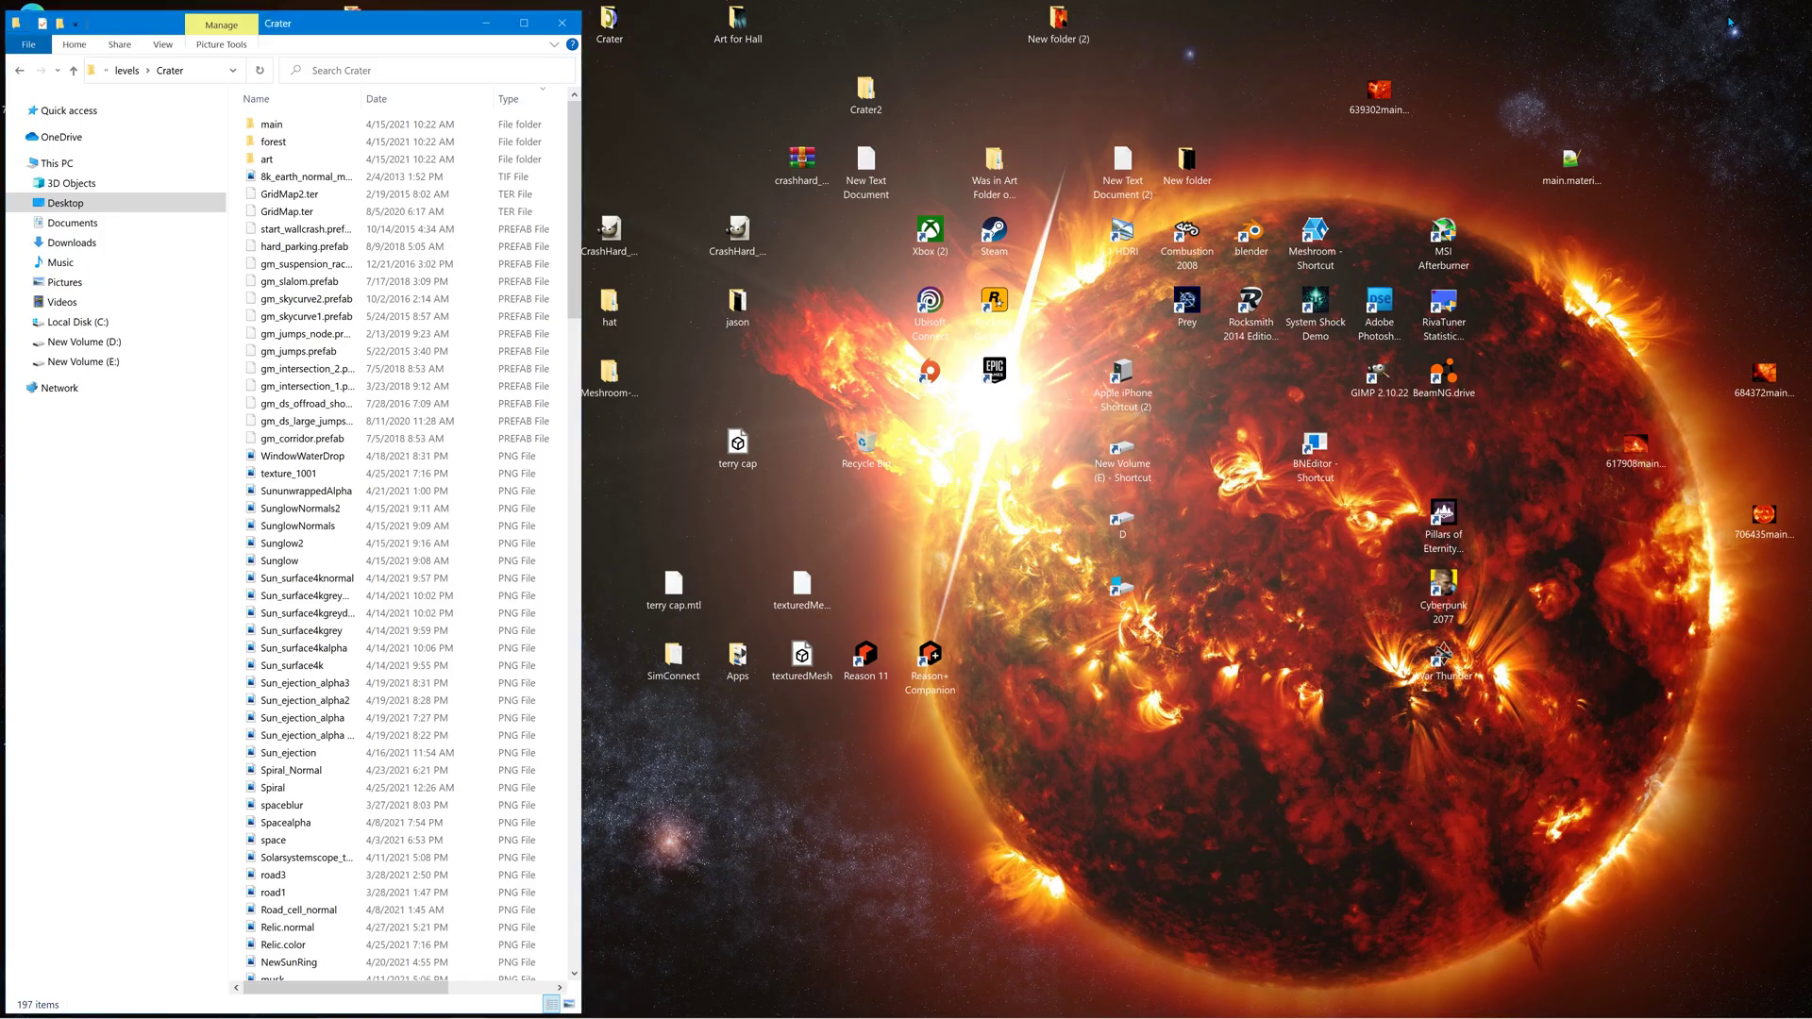
click(563, 22)
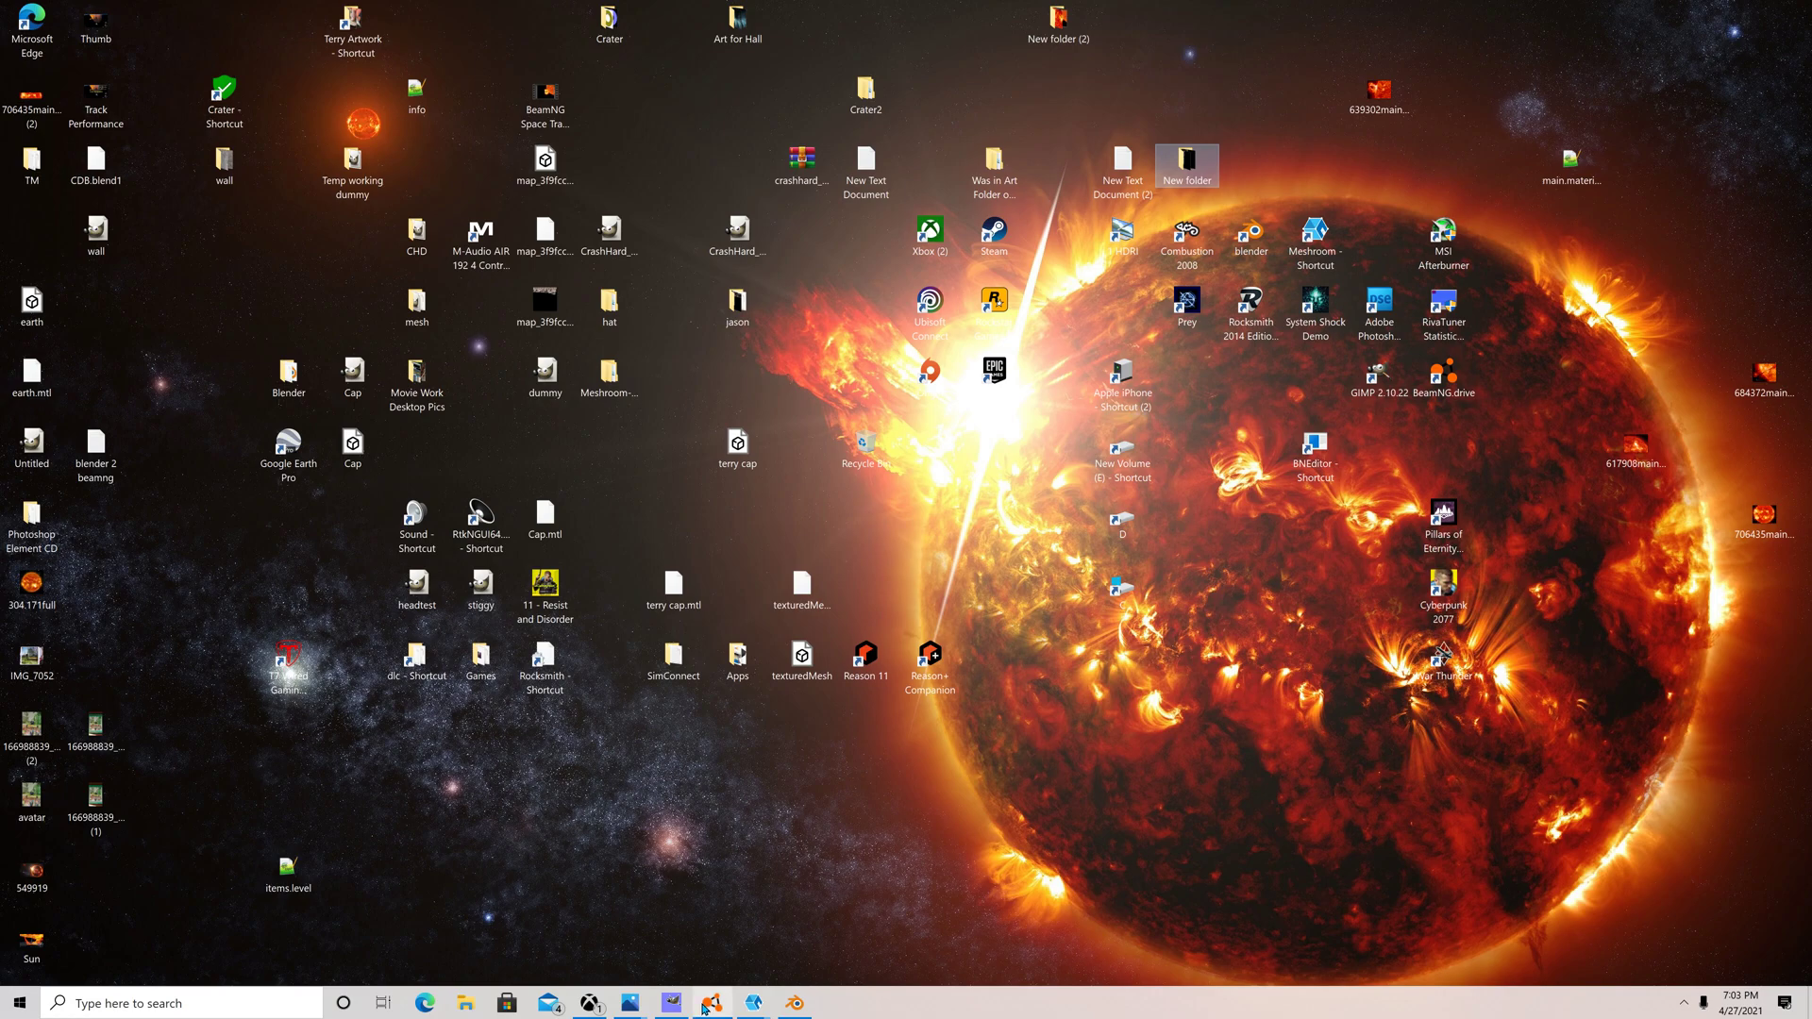
right_click(713, 1002)
click(707, 965)
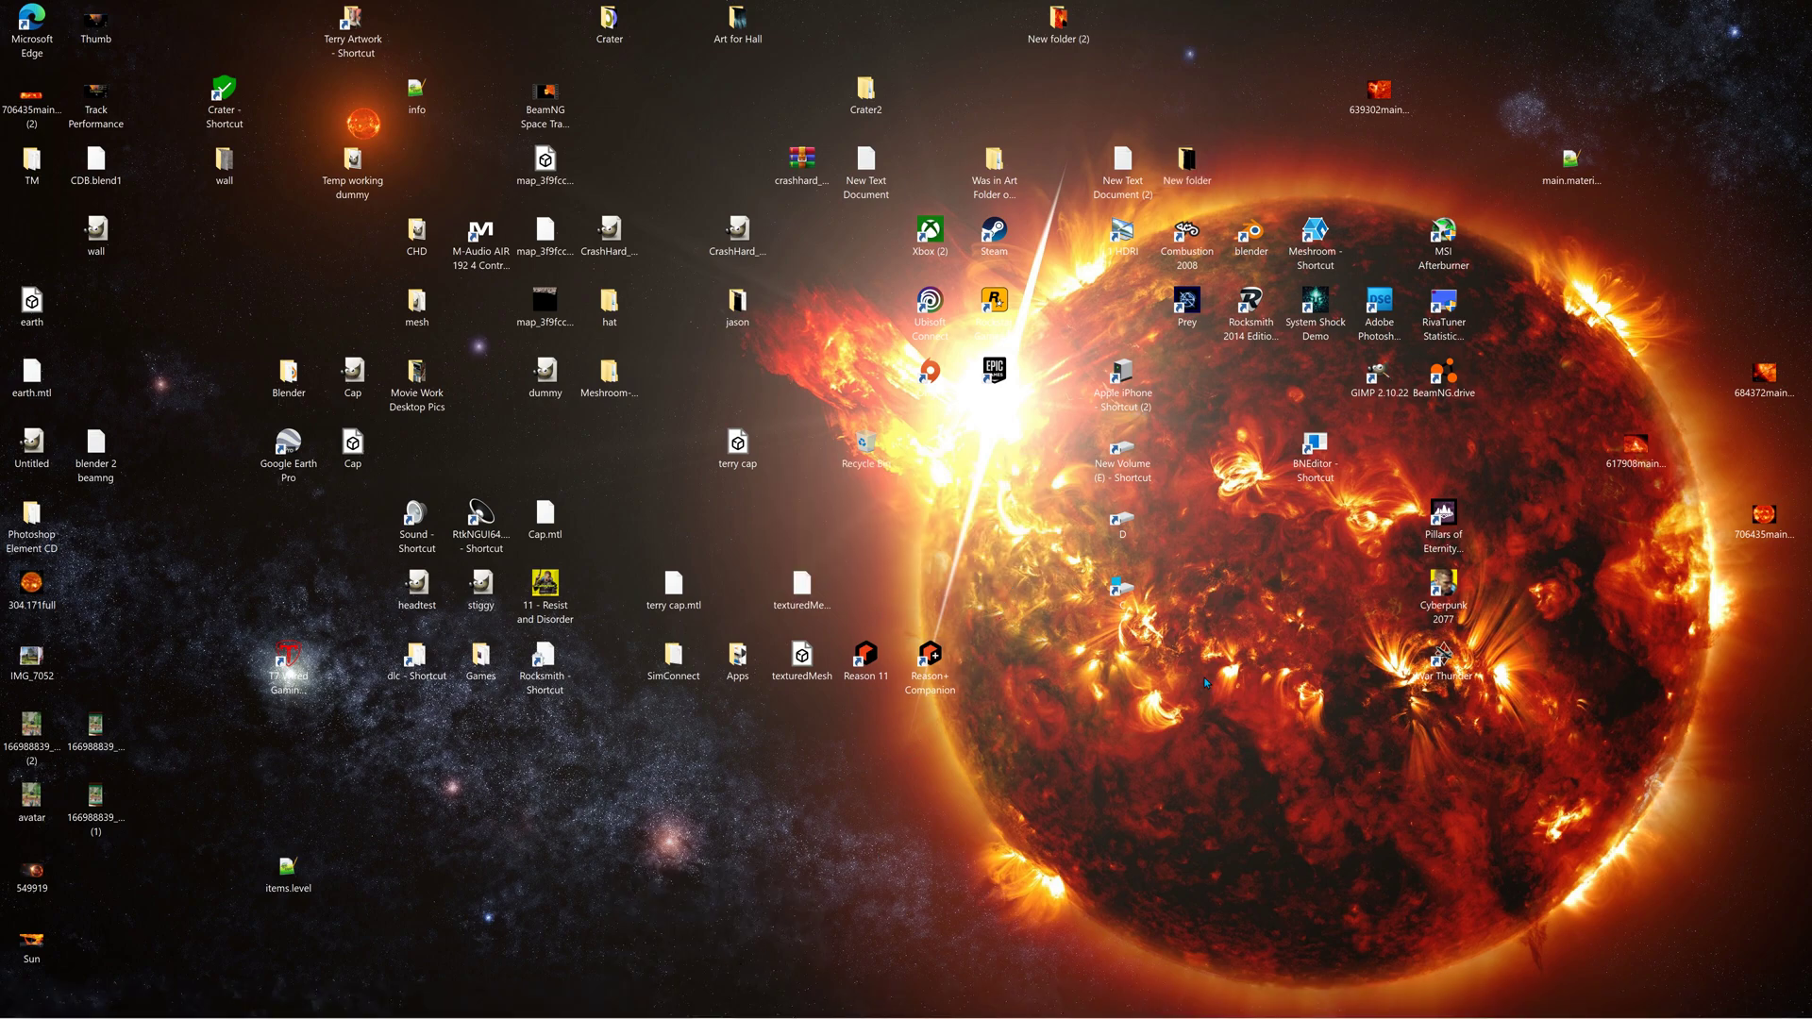
Launch BeamNG.drive from the desktop and maximize the game window.
double_click(1442, 376)
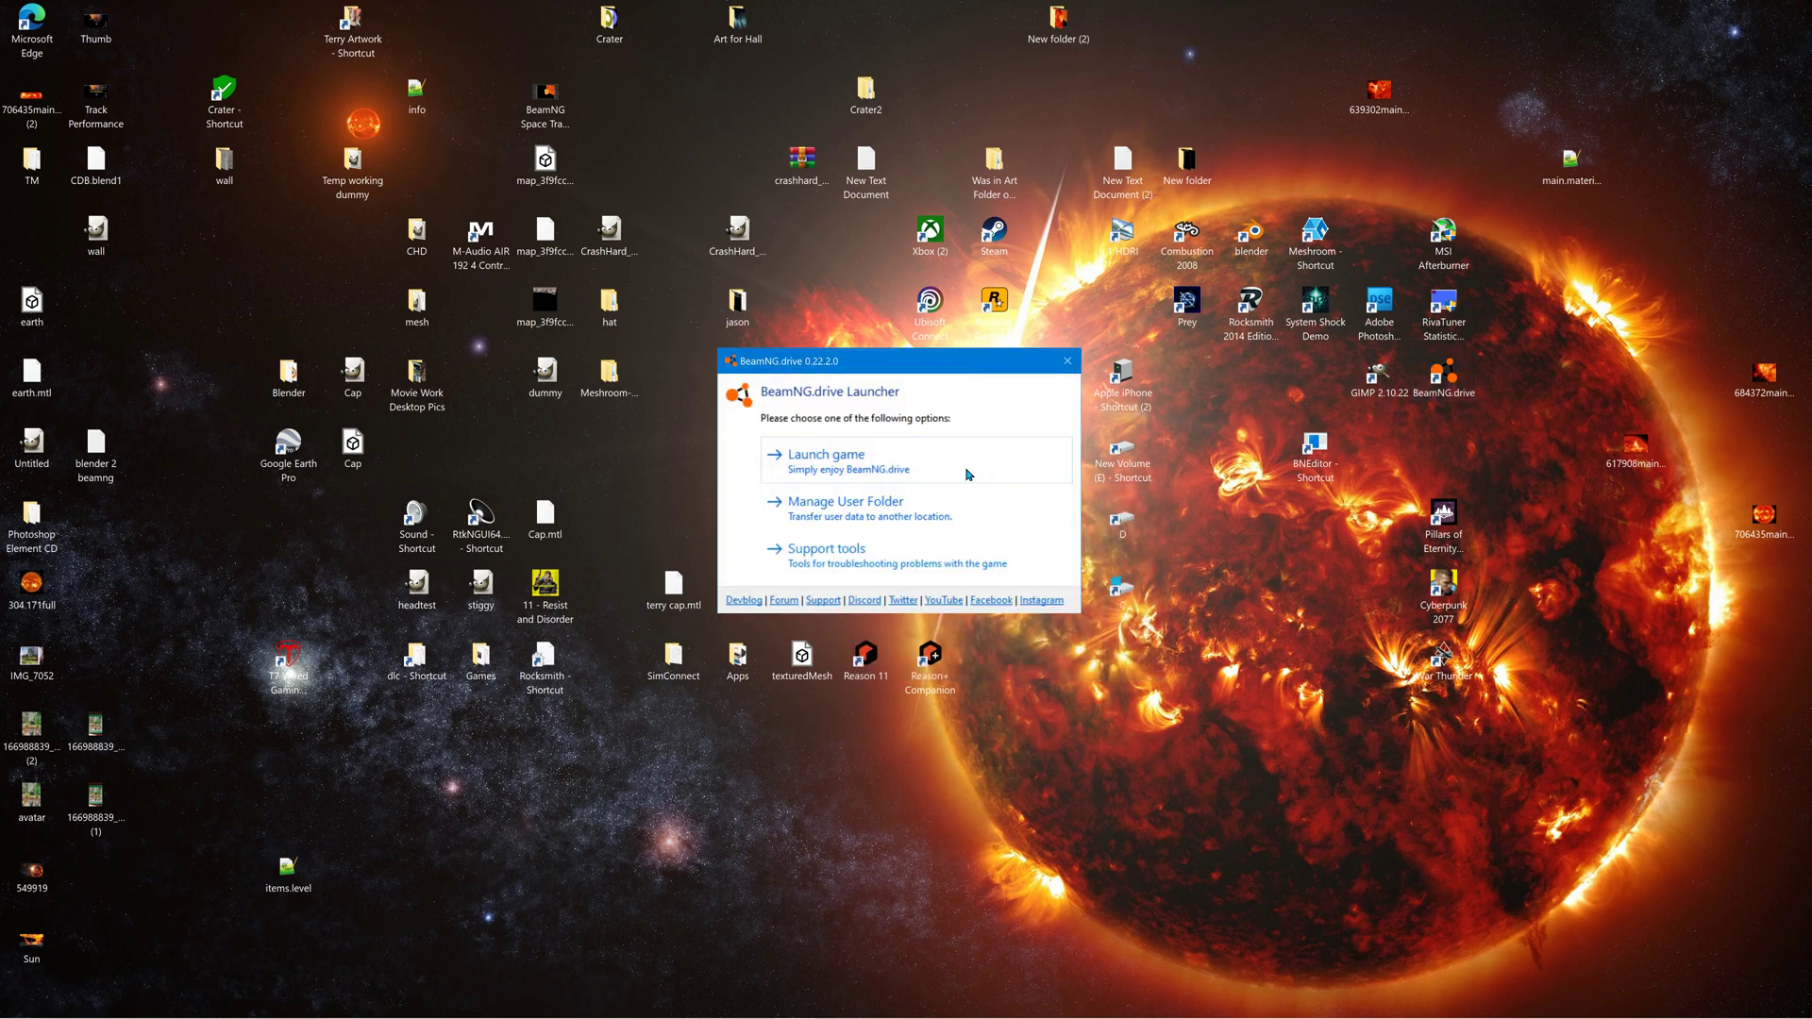
click(824, 468)
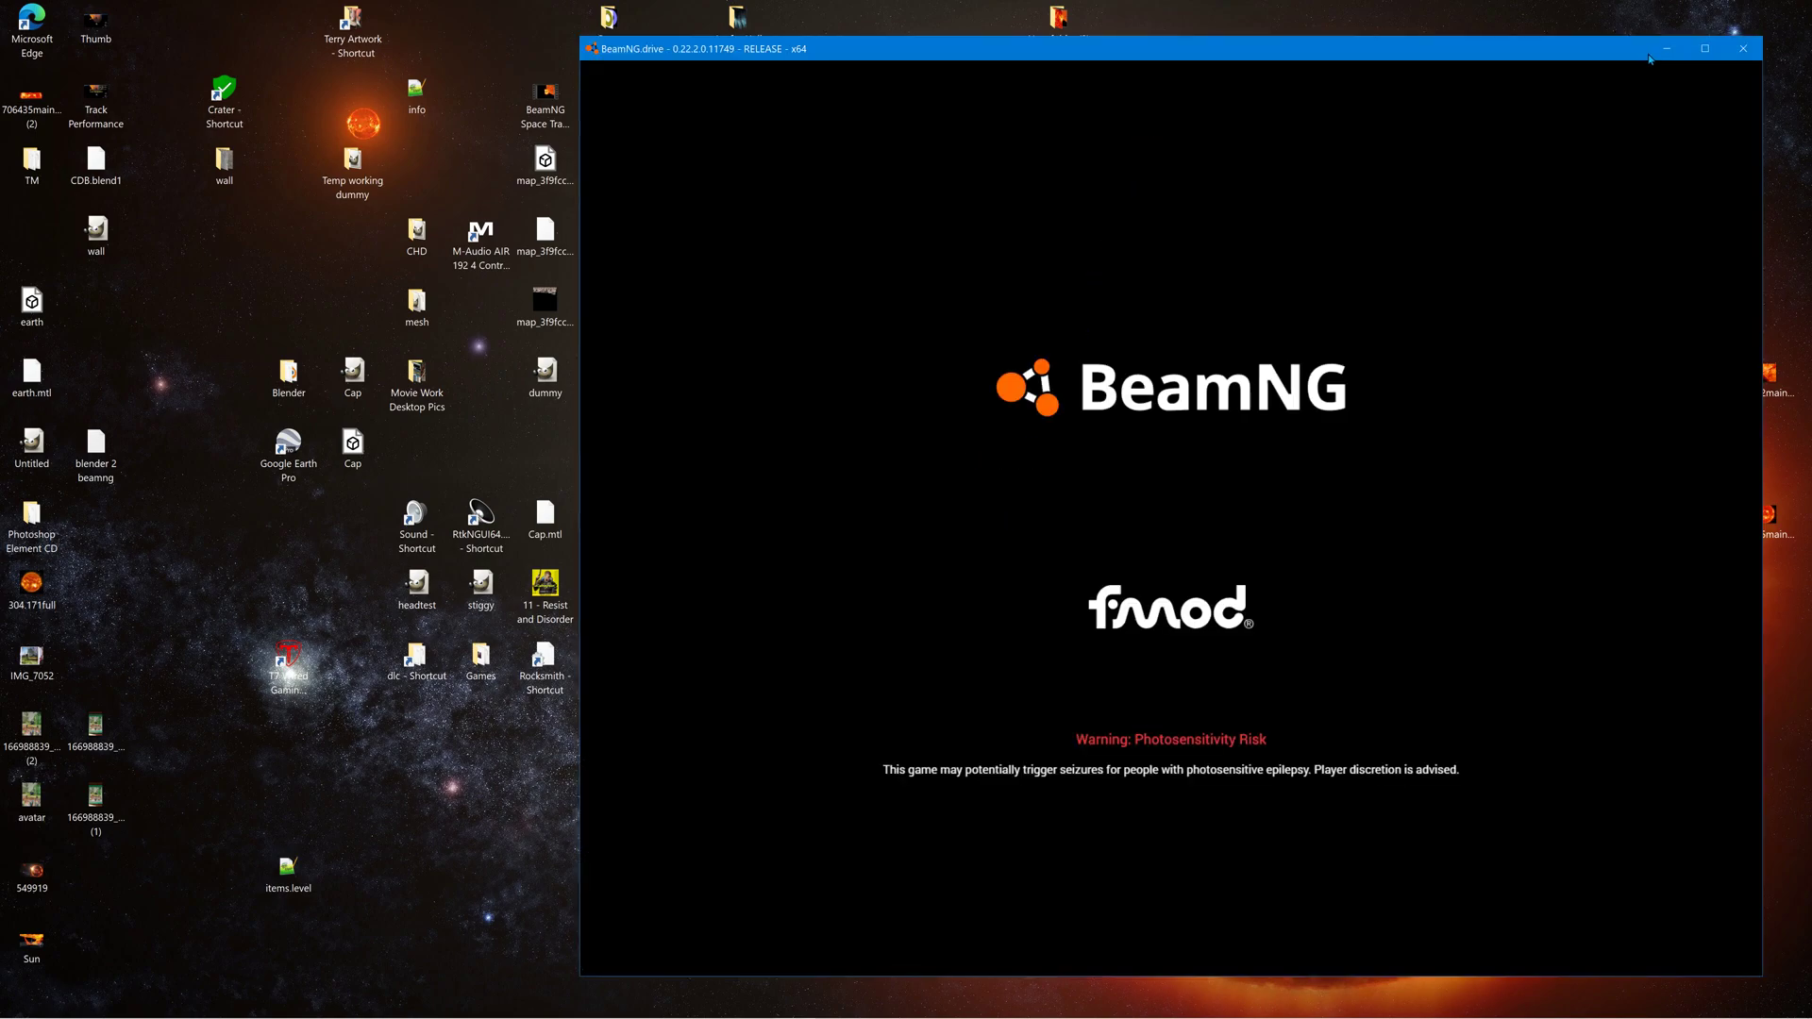
click(1706, 50)
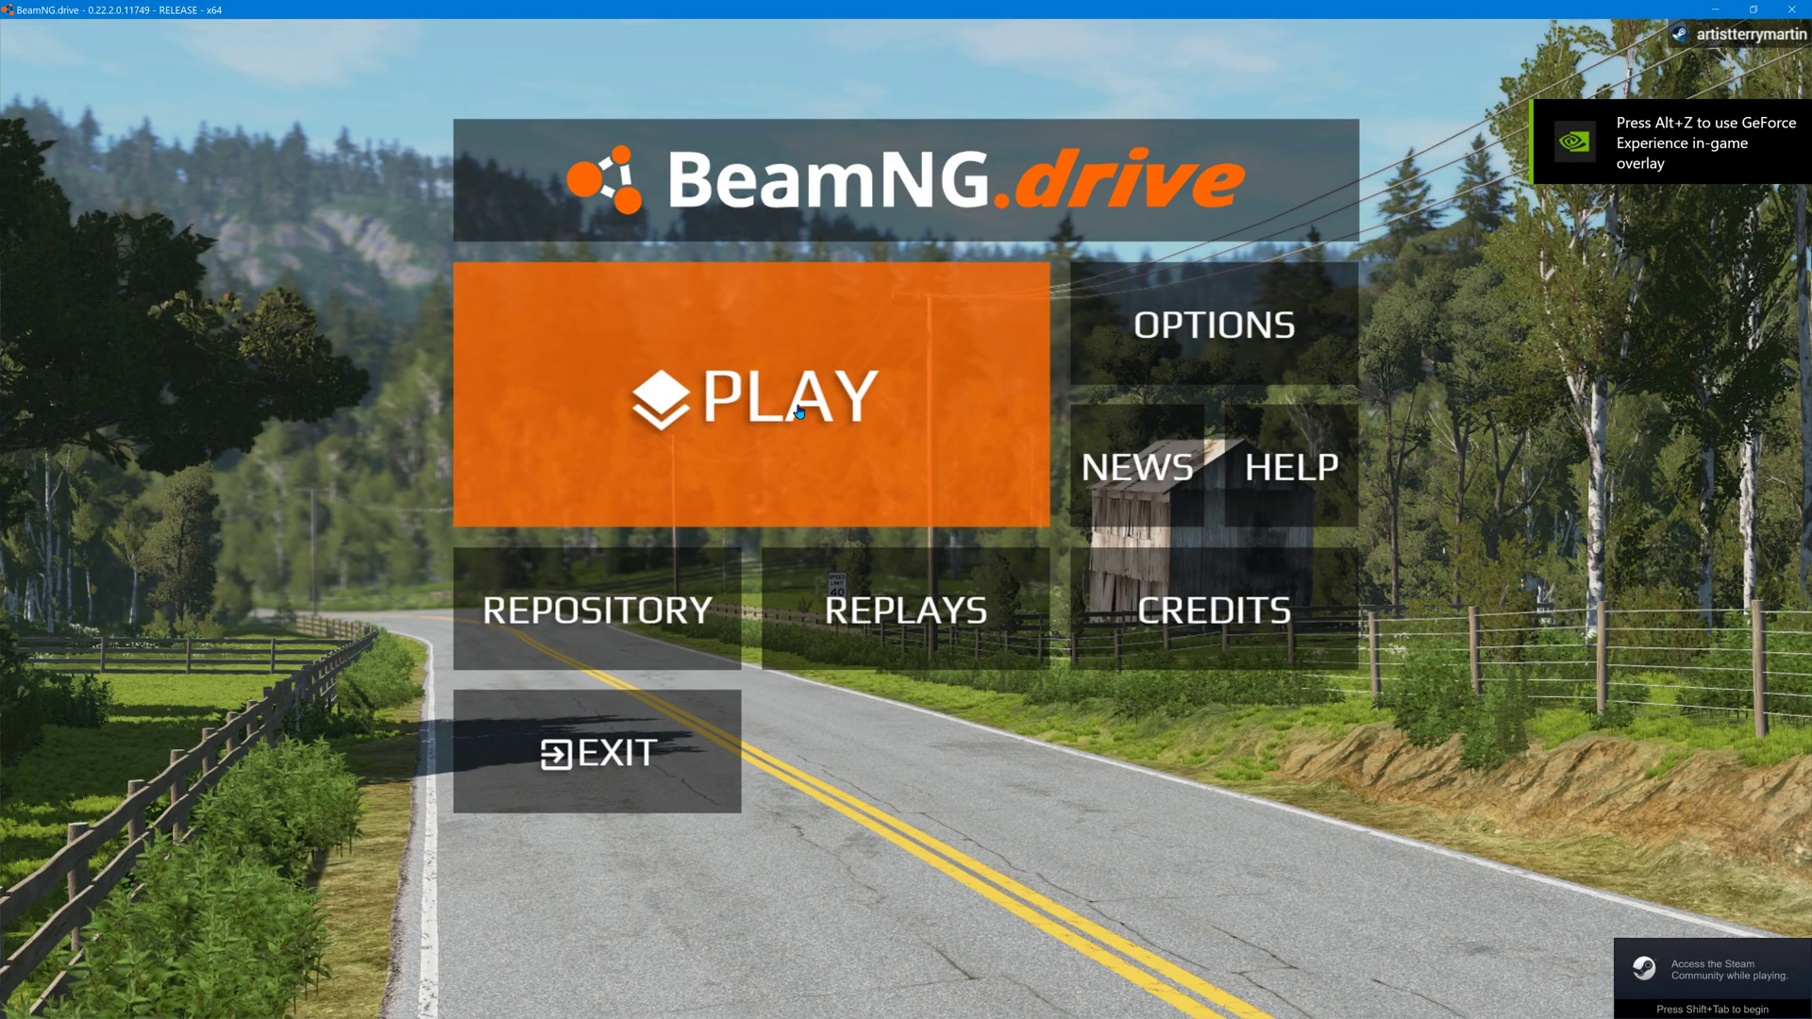
Load the Space Track level in Freeroam and spawn at the Track spawn point.
click(798, 411)
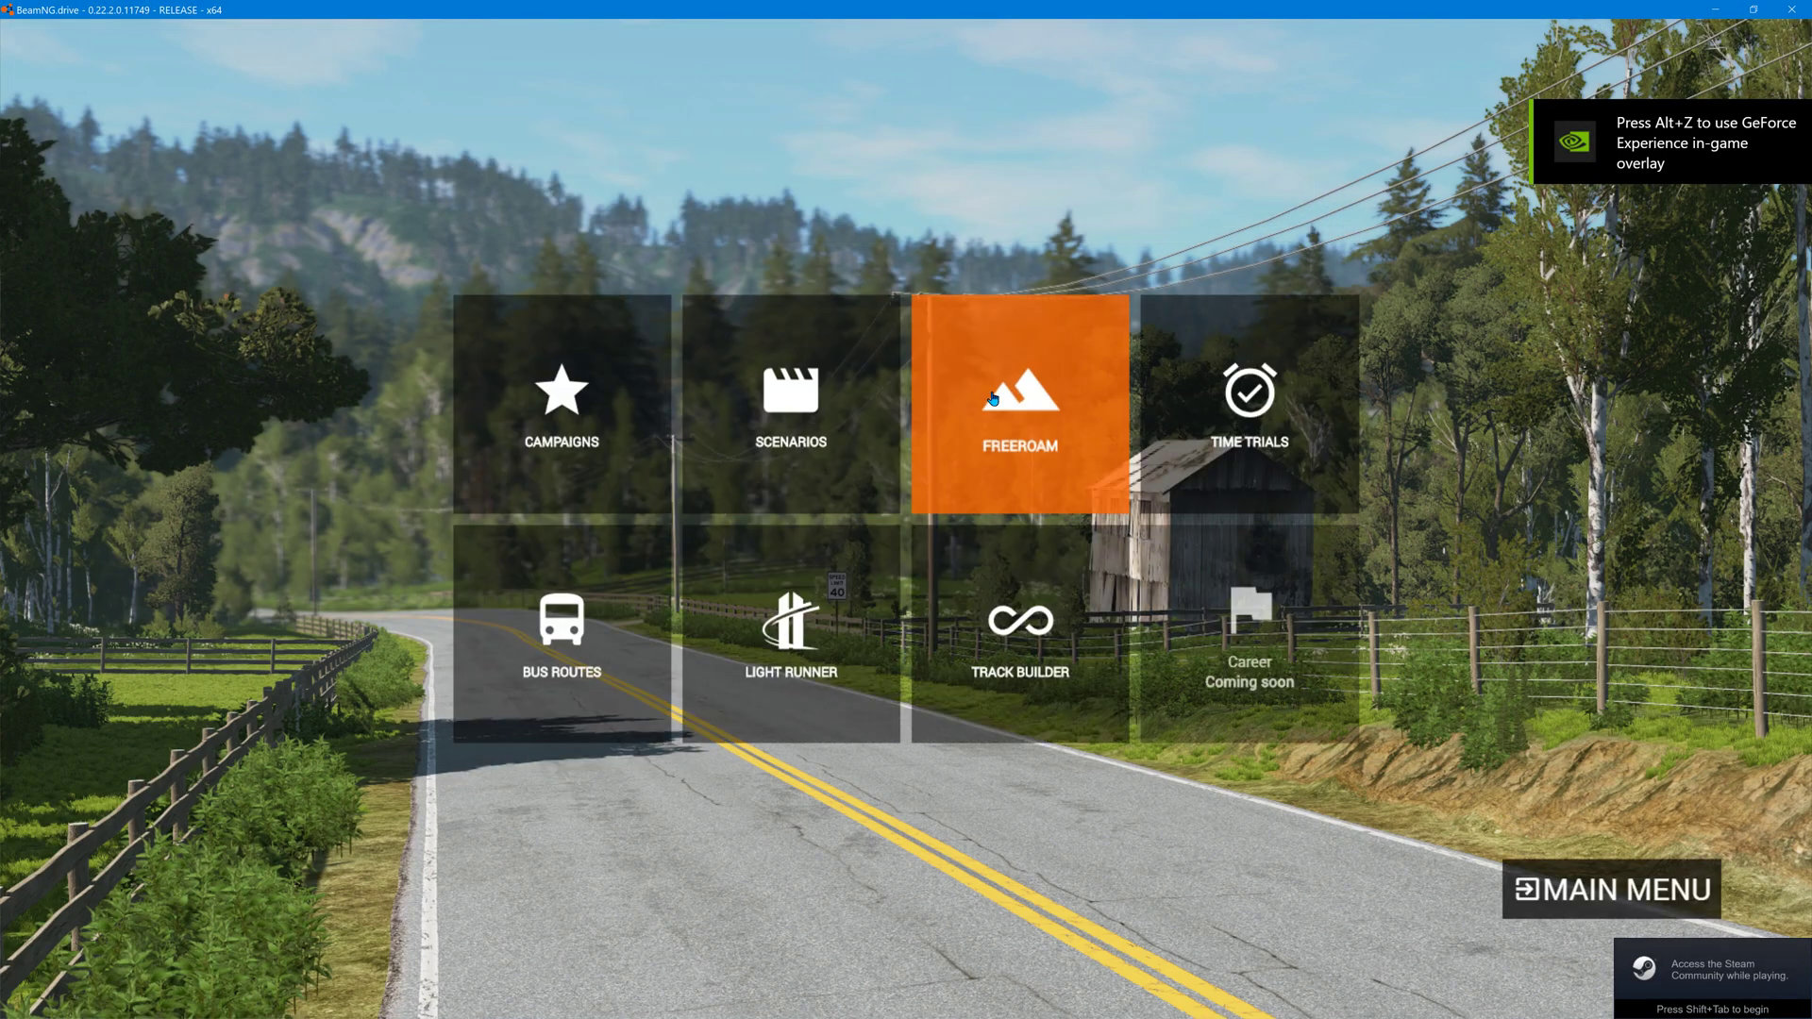
click(993, 398)
click(921, 246)
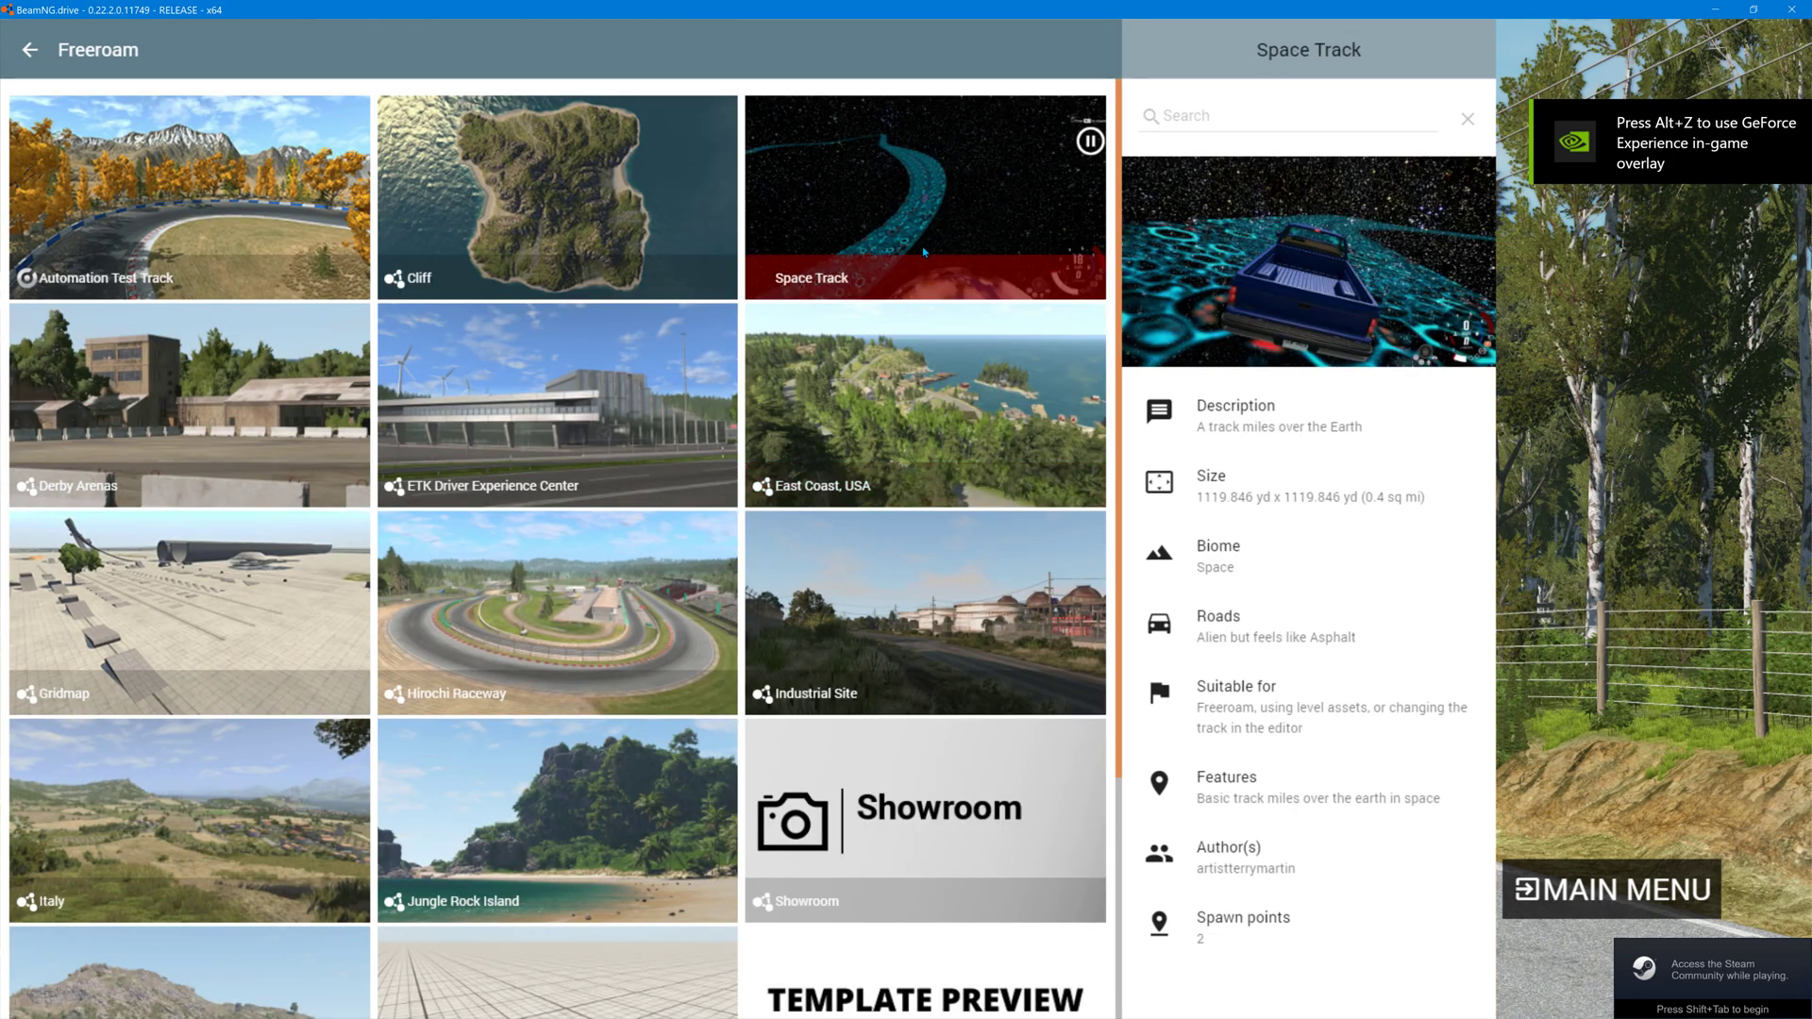
click(921, 246)
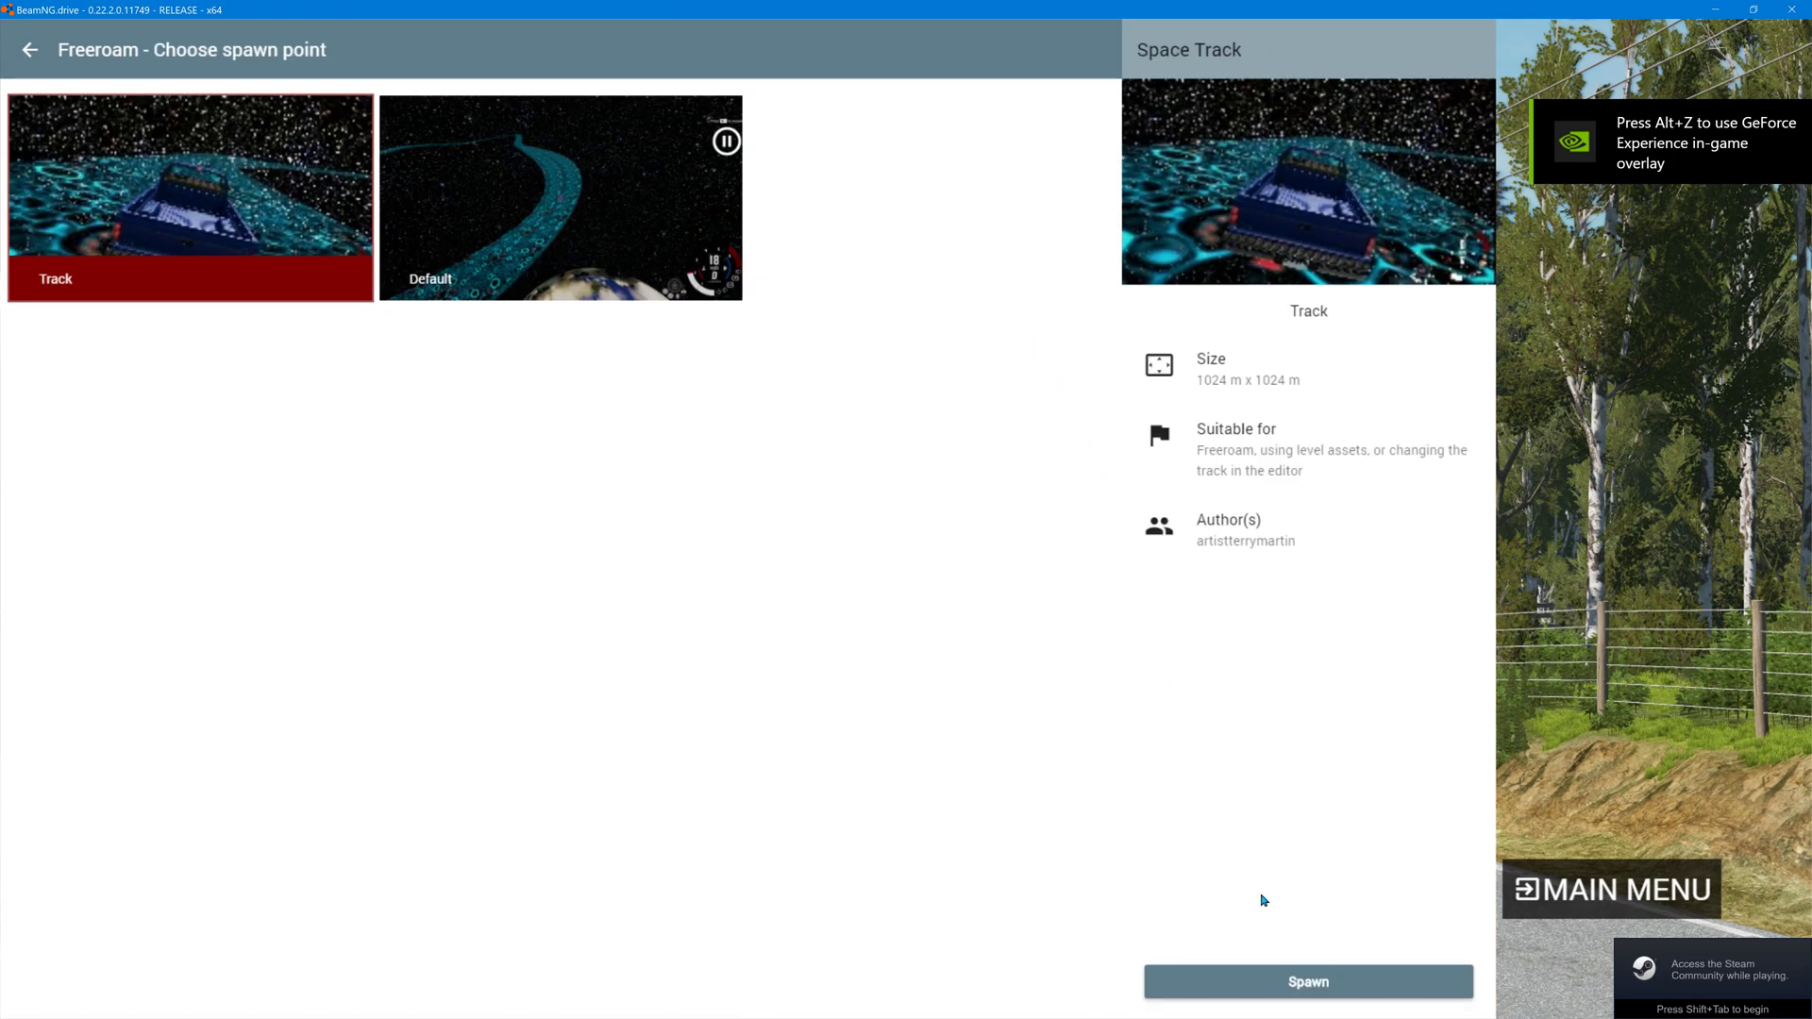
click(1319, 981)
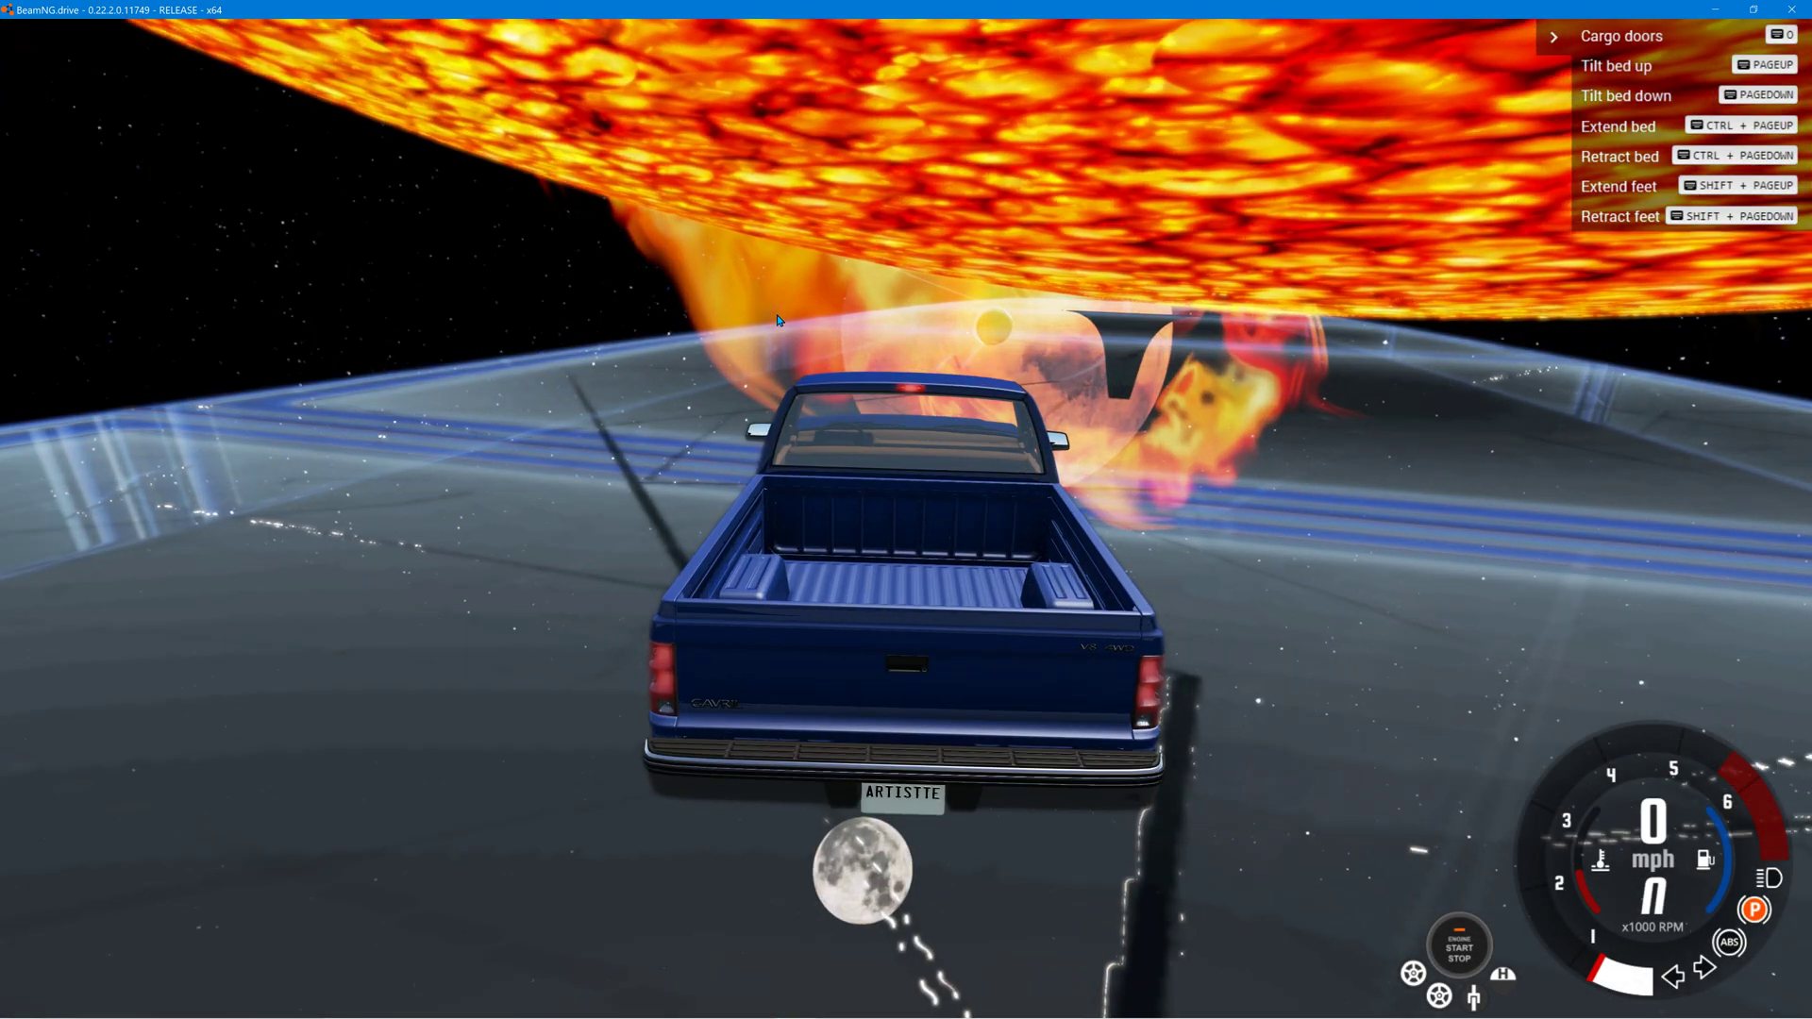
Switch to the free camera, fly forward along the track beneath the sun, and look out over its side.
key(shift+c)
key(w)
right_drag(786, 331, 960, 176)
key(w)
key(e)
key(d)
key(w)
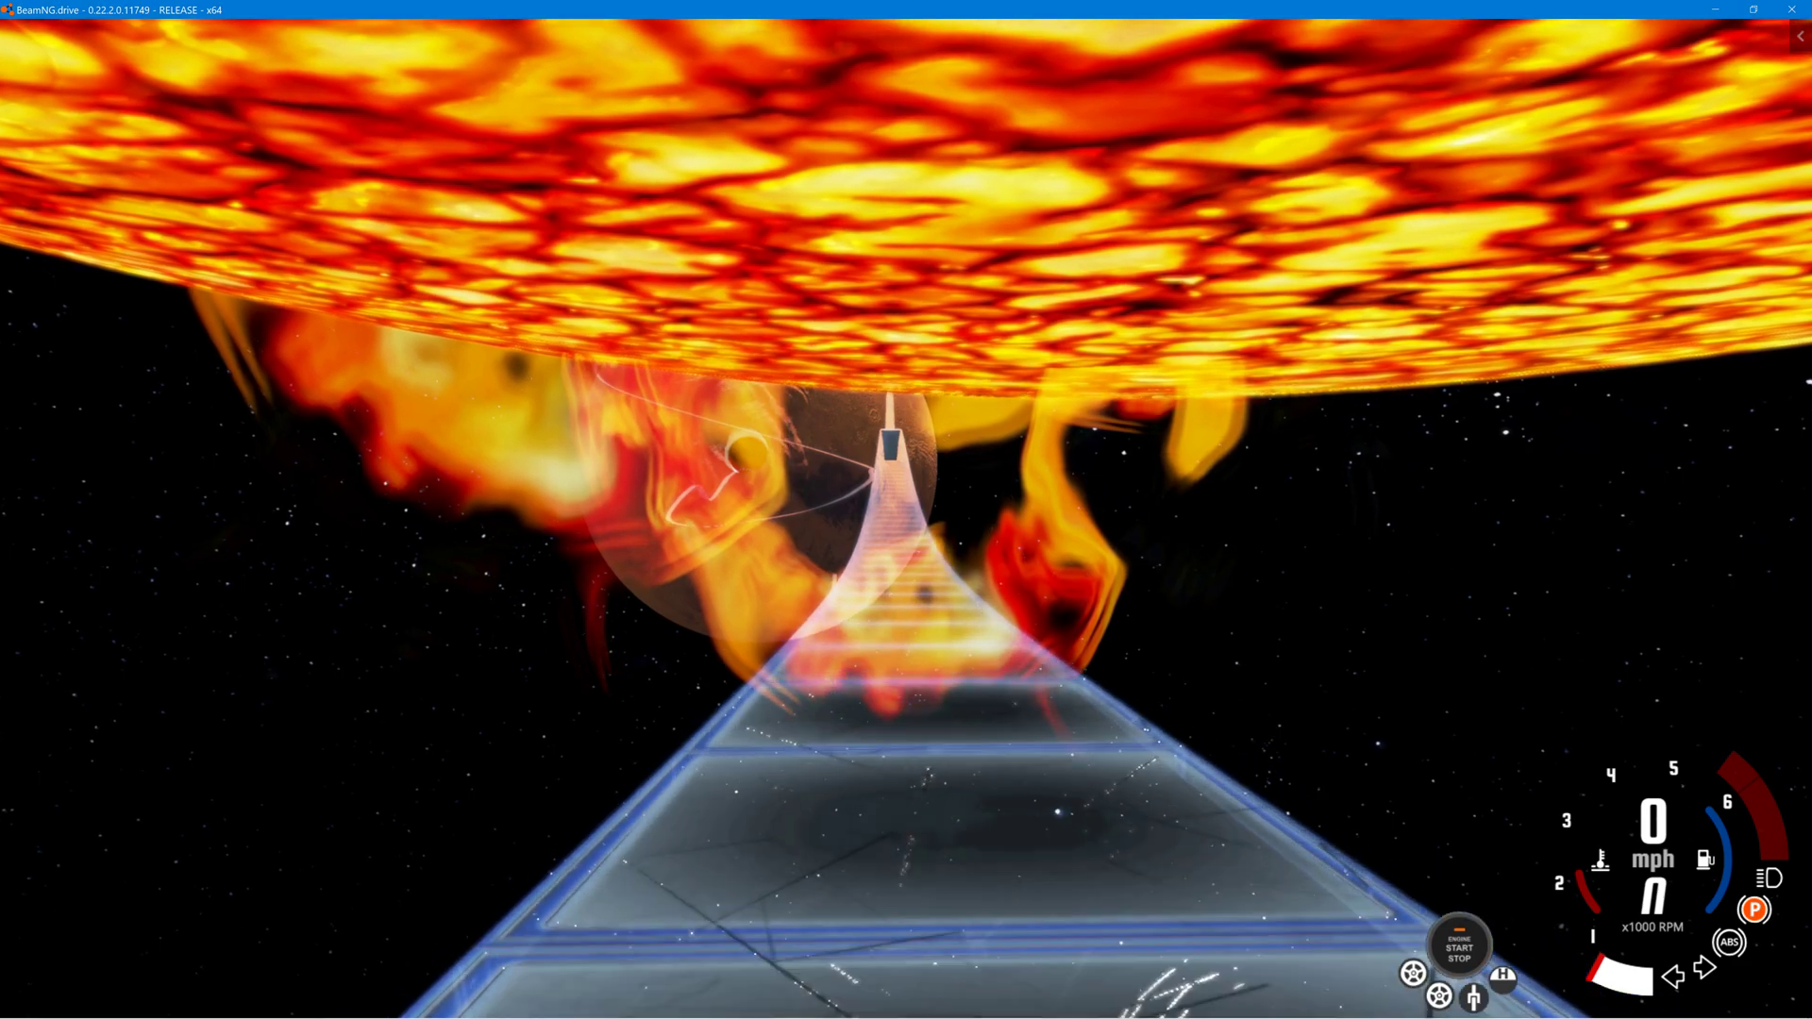
key(w)
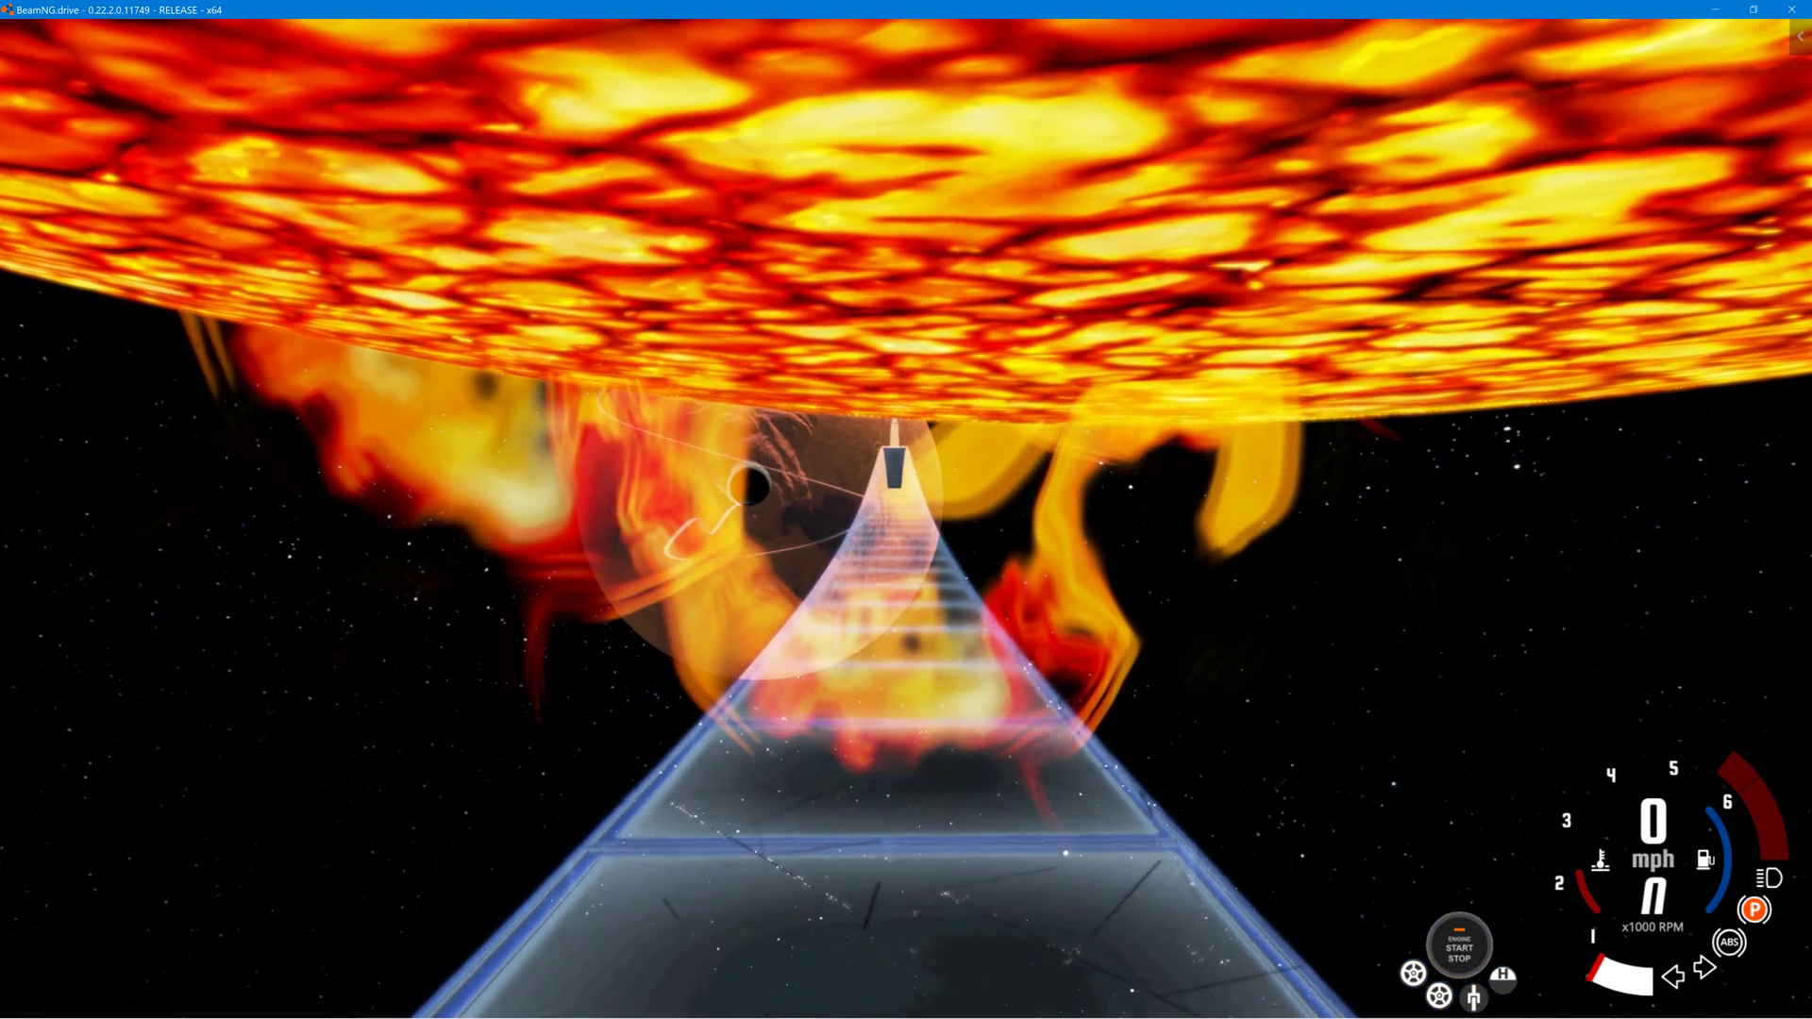
key(w)
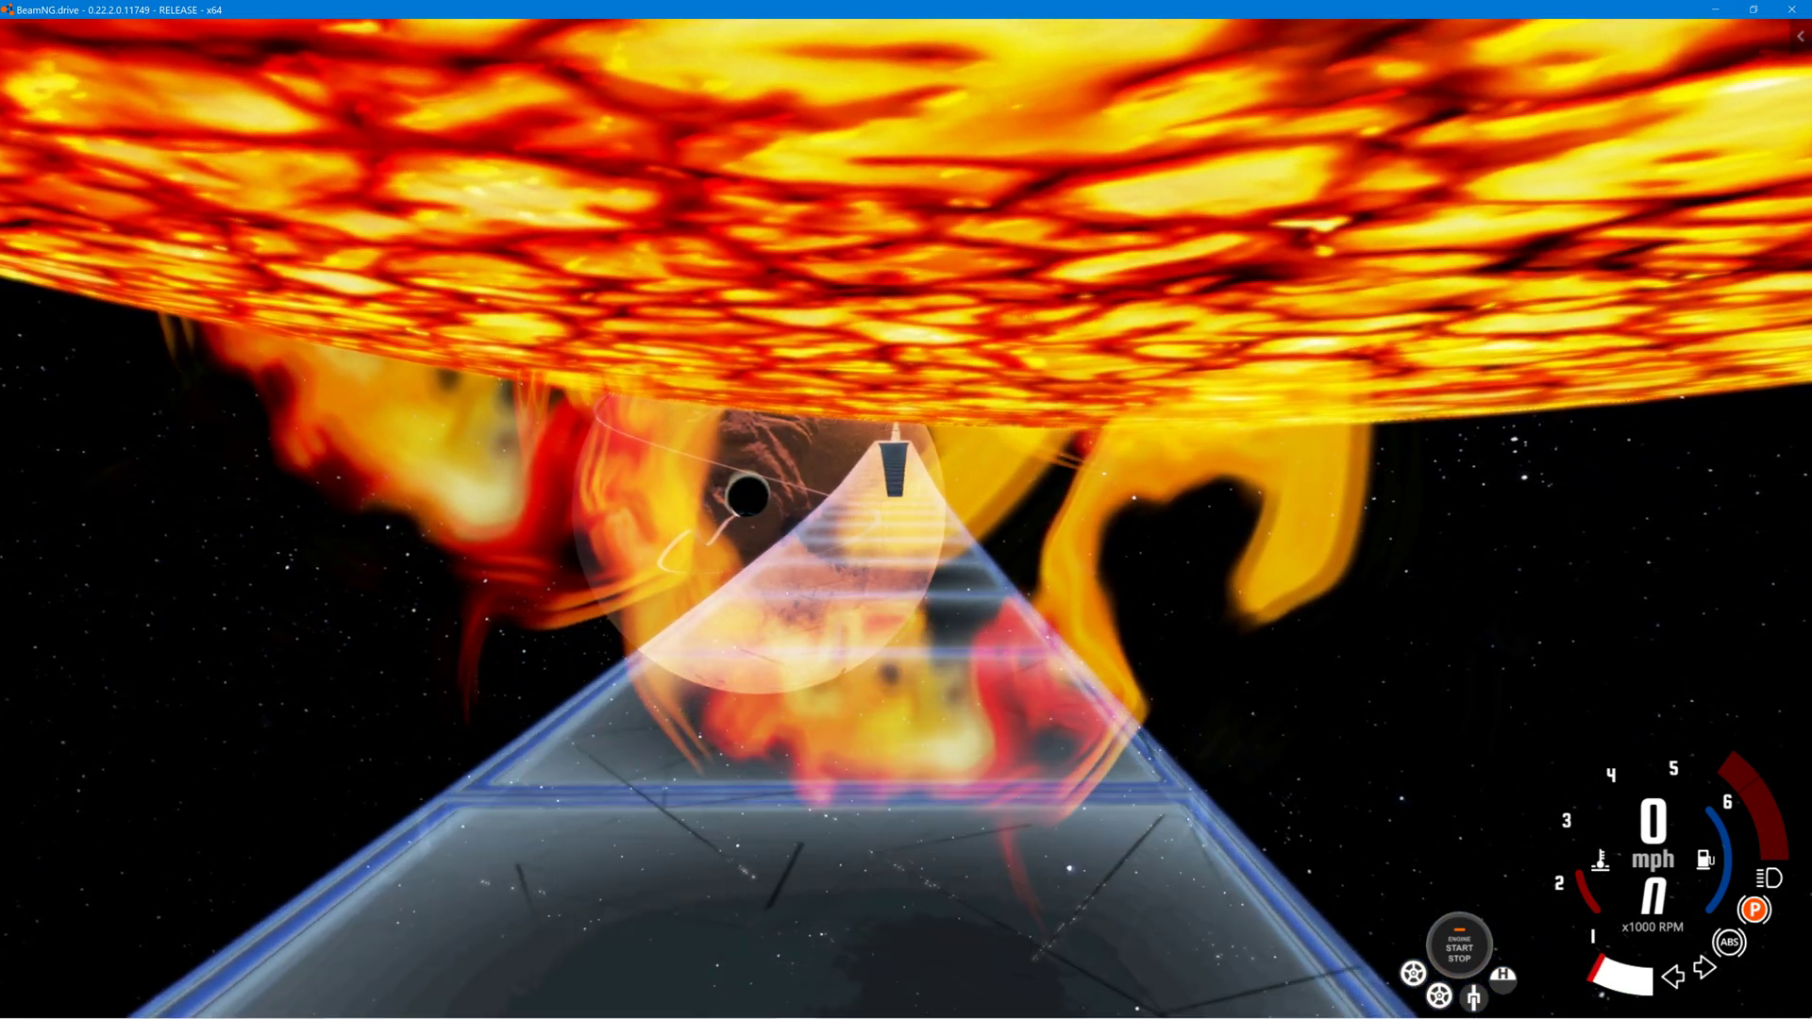
key(w)
right_drag(961, 176, 637, 184)
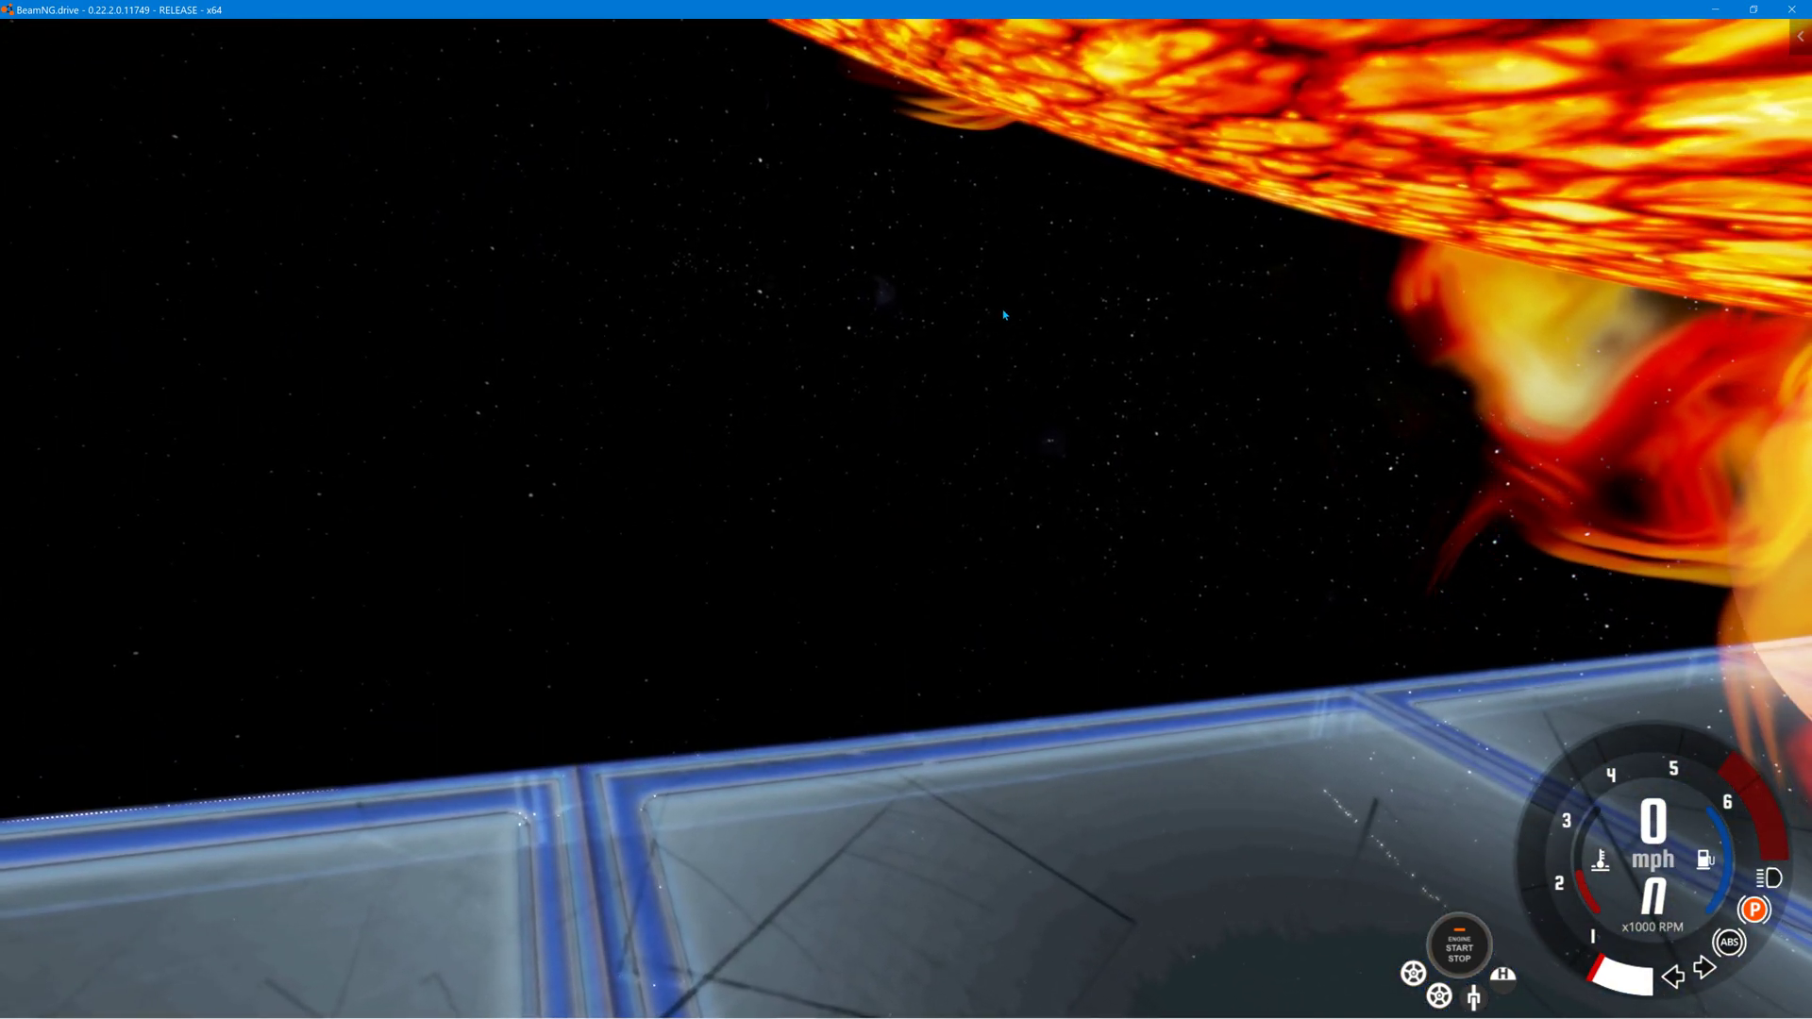
Open the world editor and display all of the crater level's assets in the Asset Browser.
key(F11)
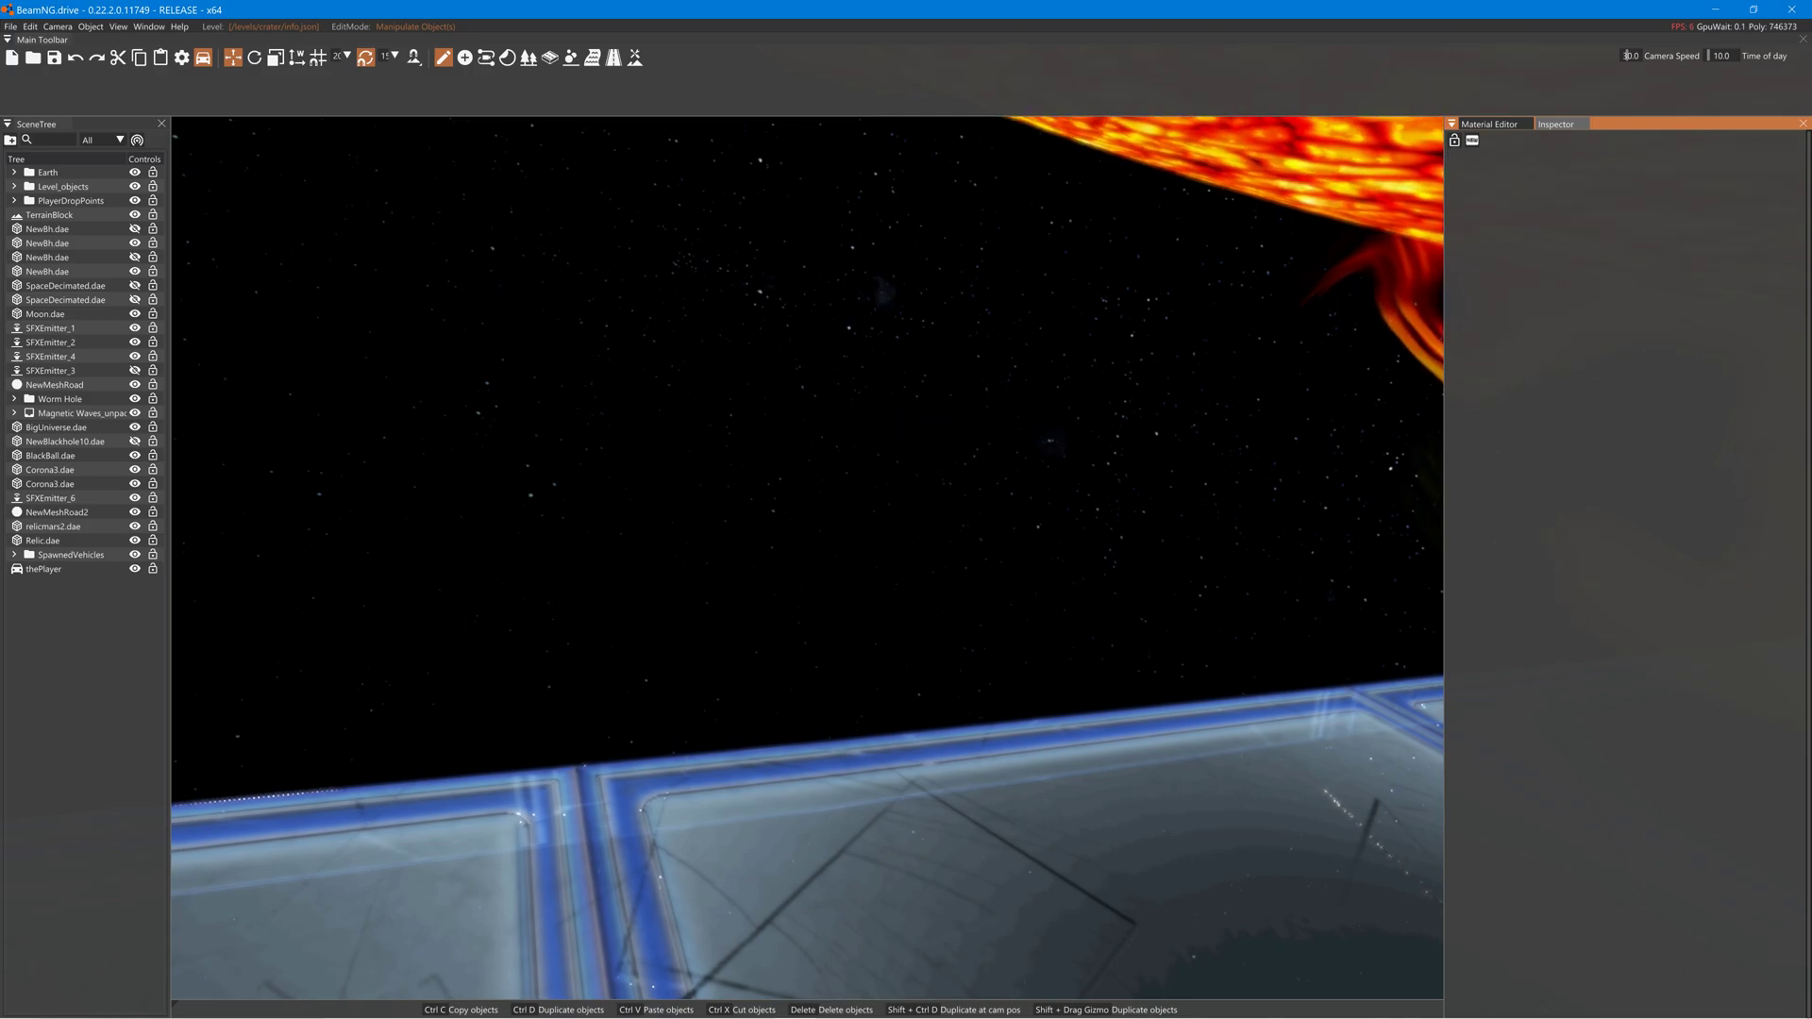
mouse_move(566, 415)
right_down()
mouse_move(808, 432)
mouse_move(490, 471)
mouse_move(566, 396)
right_up()
right_drag(453, 245, 327, 271)
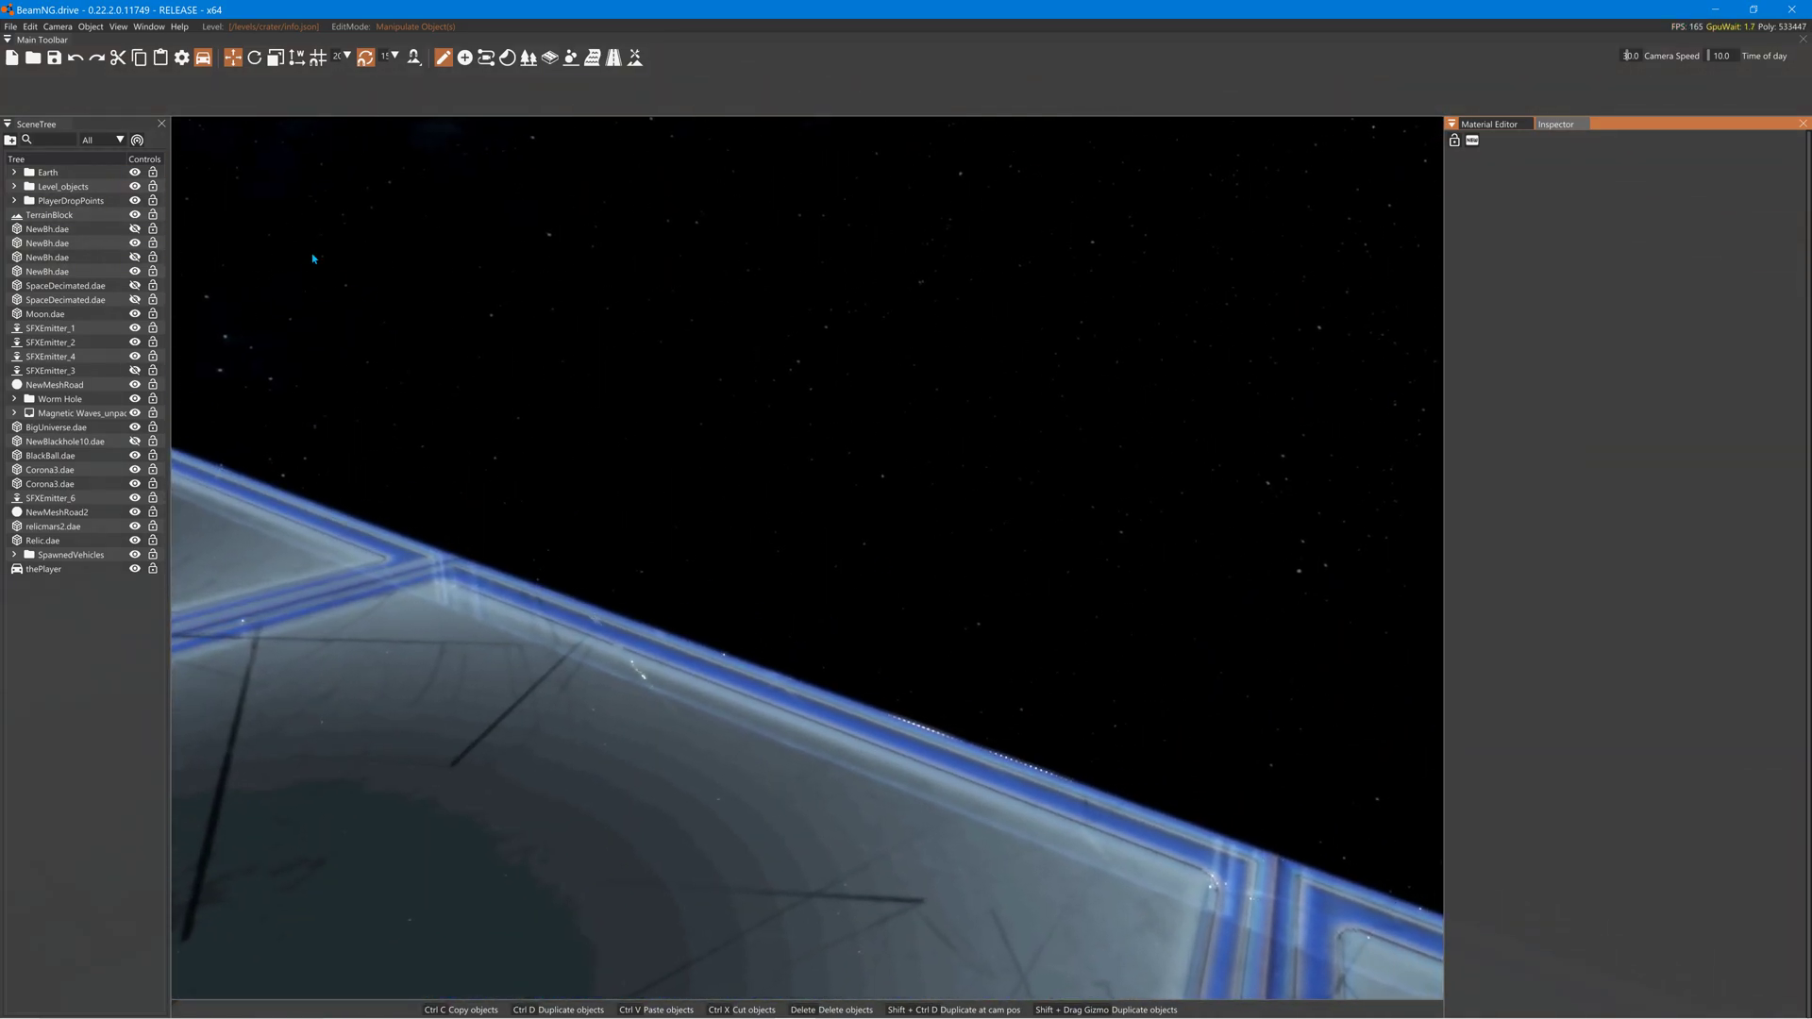
click(120, 28)
mouse_move(98, 33)
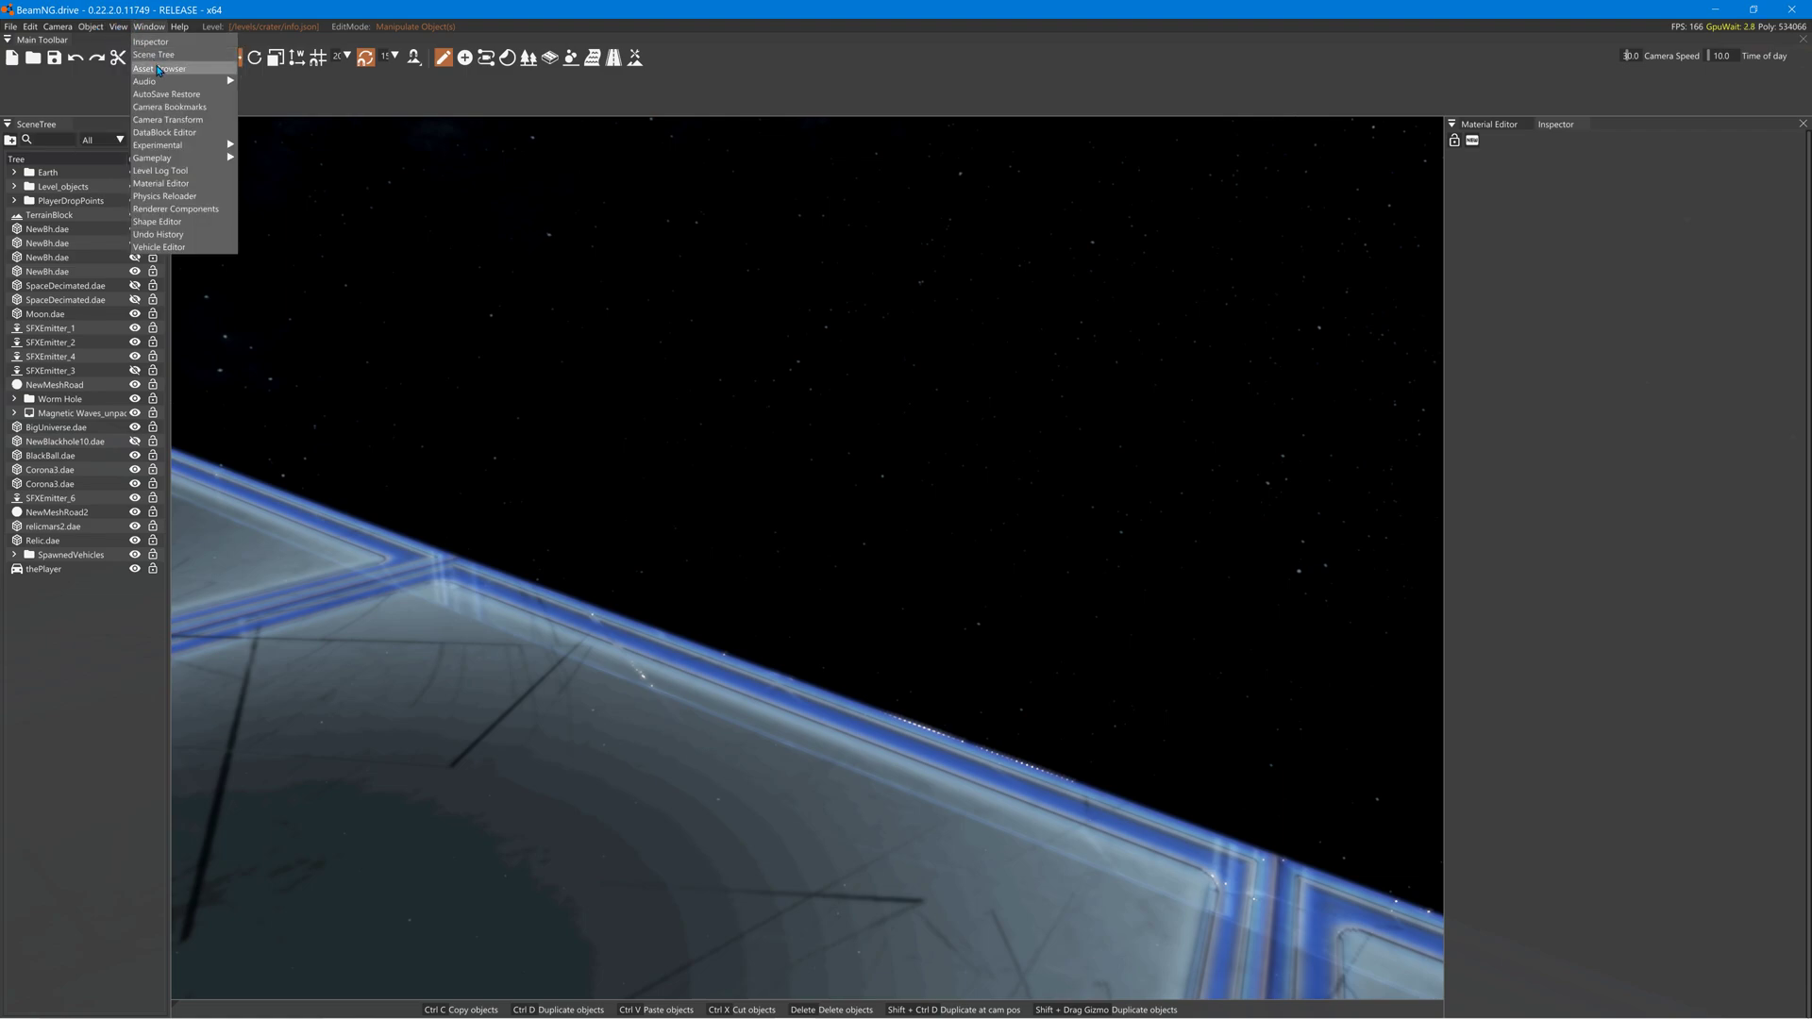
click(161, 69)
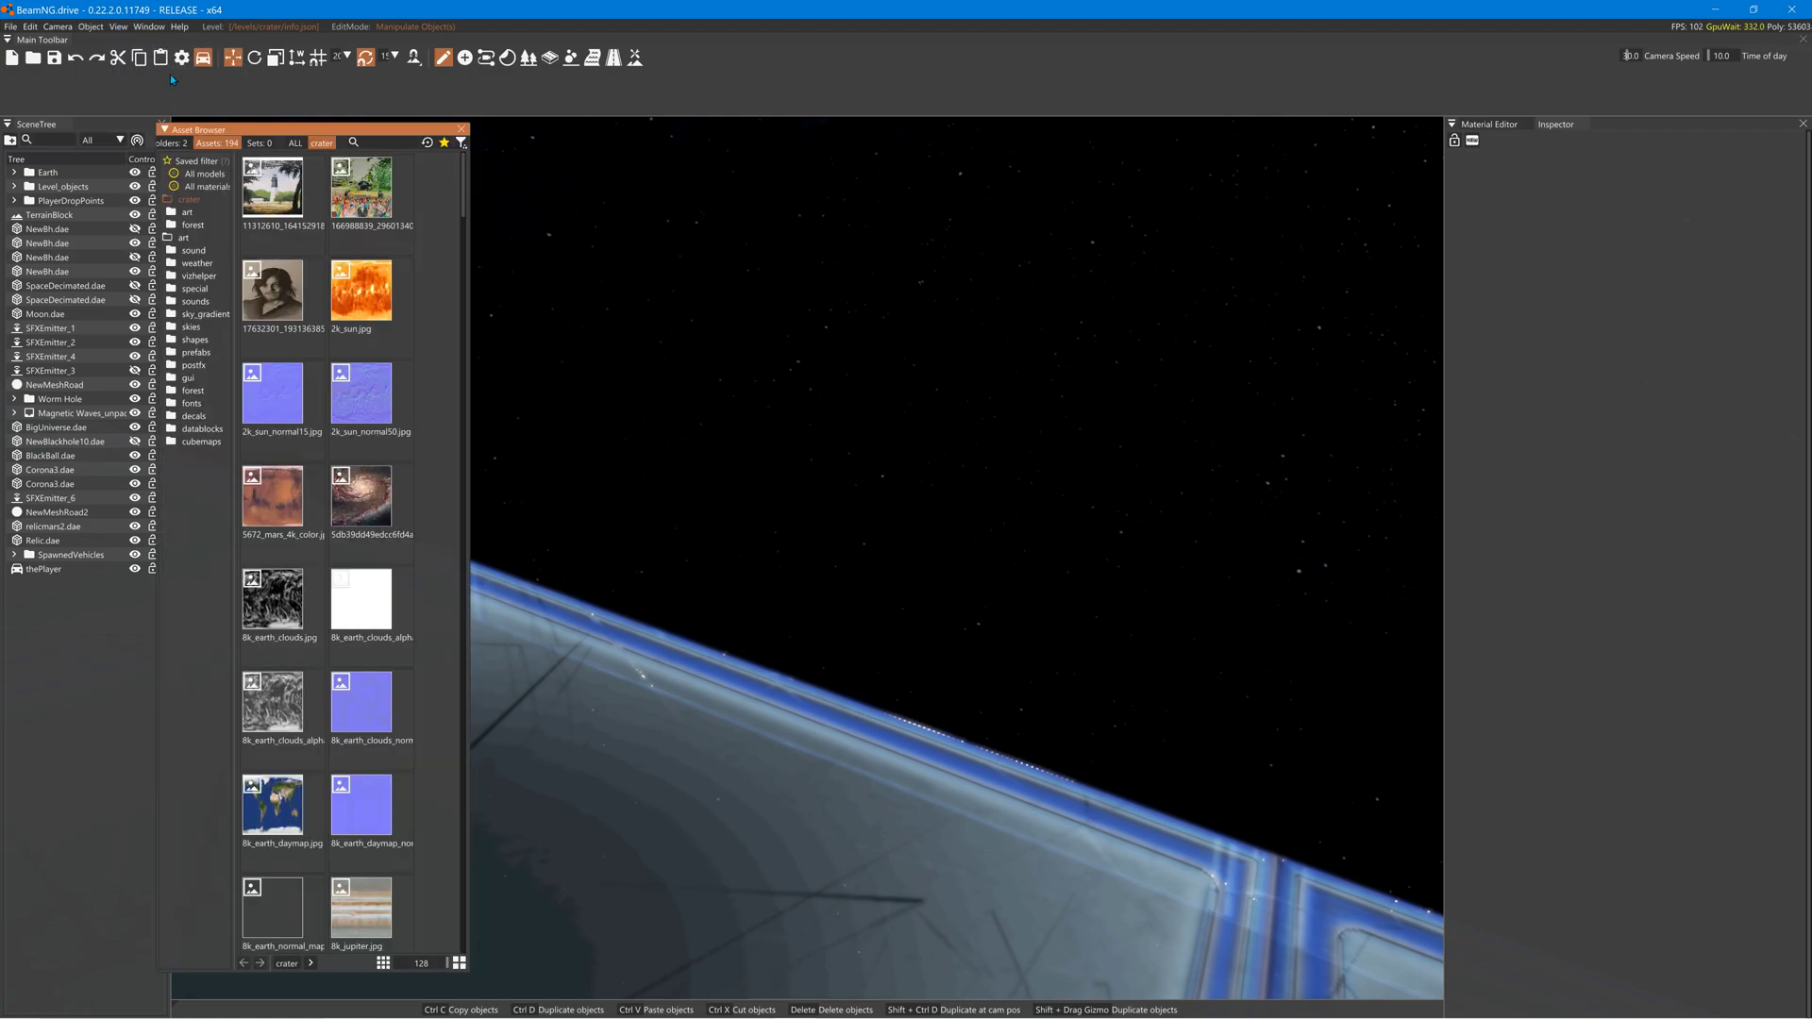
click(199, 177)
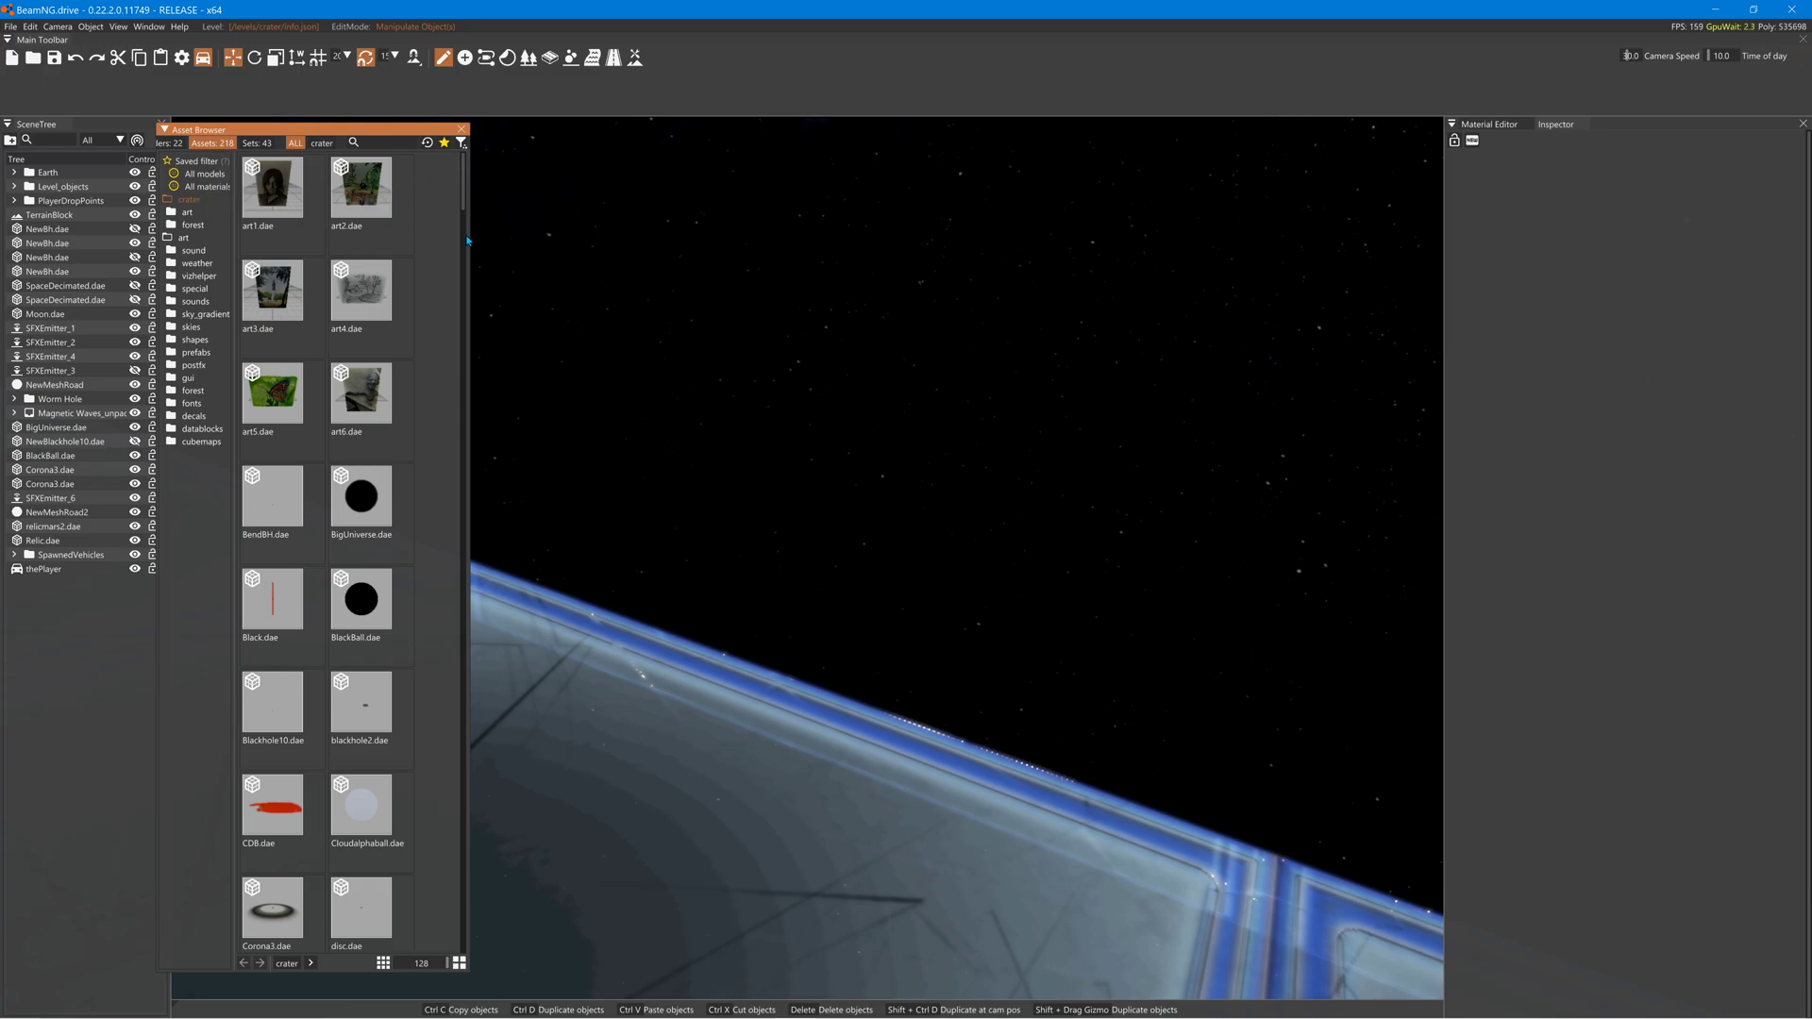
Place Relic4.dae from the crater assets into the scene beside the track and close the Asset Browser.
drag(462, 190, 474, 287)
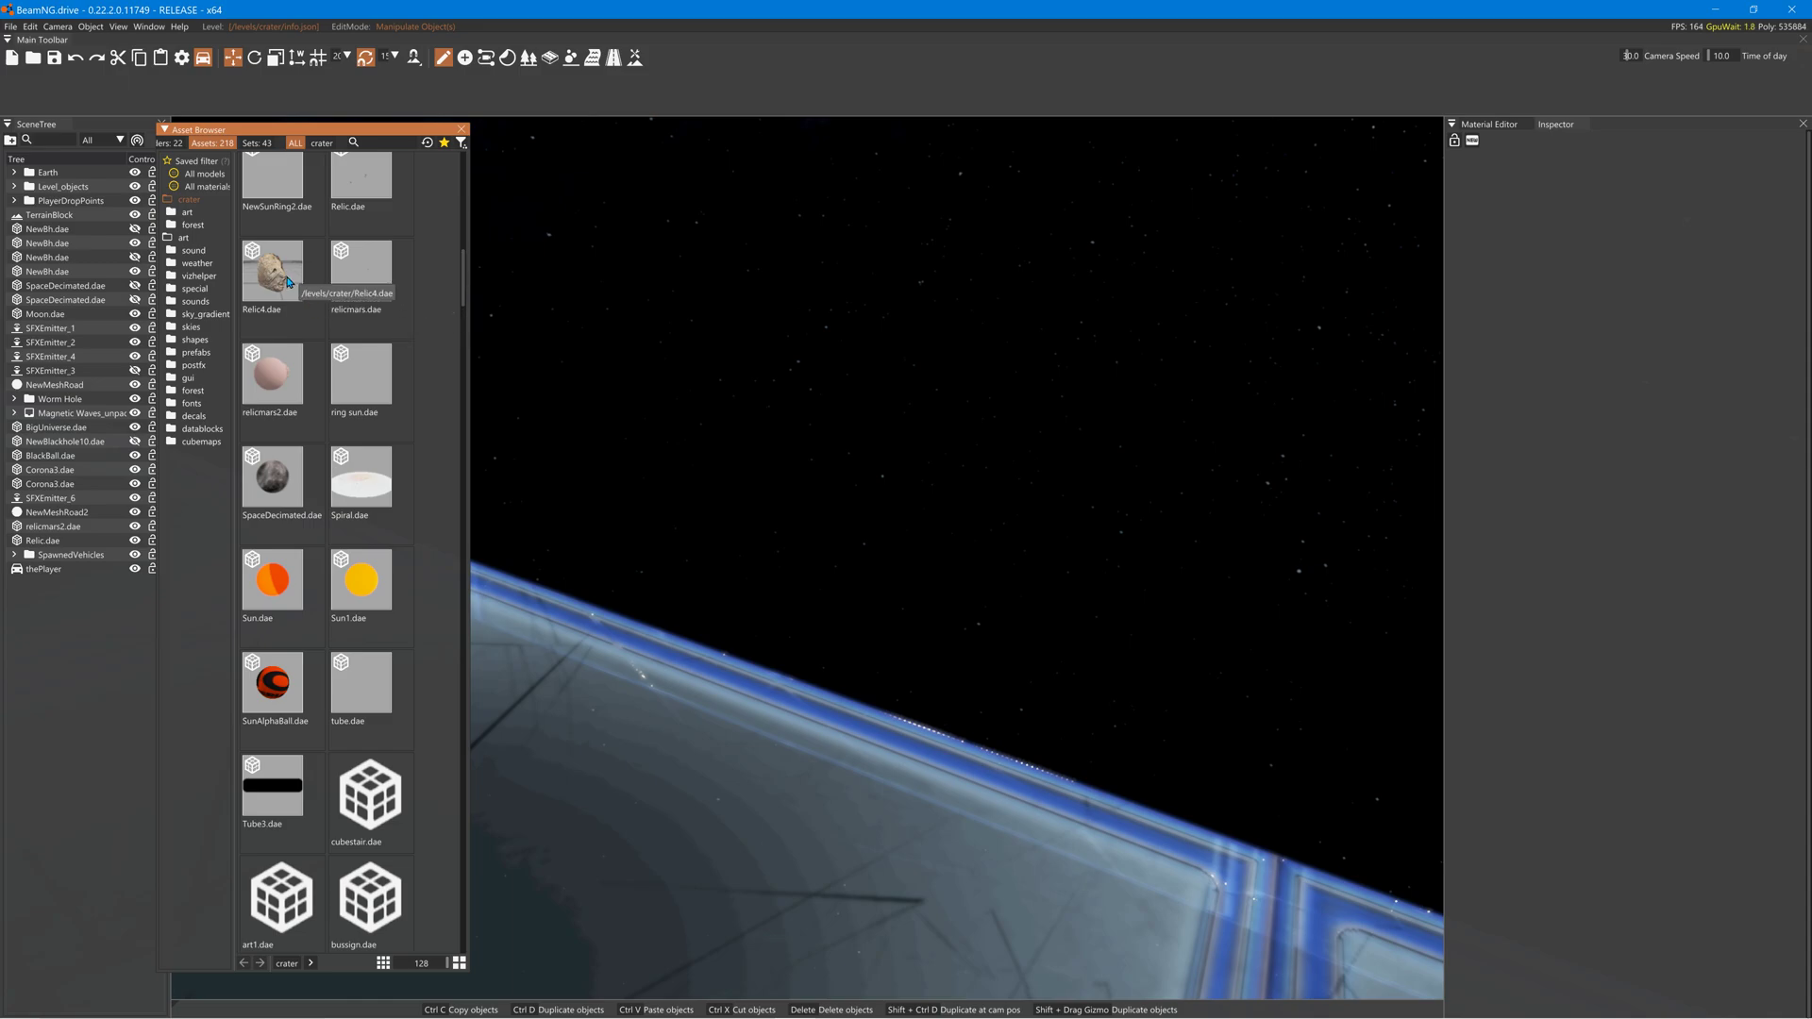
drag(278, 275, 461, 449)
right_drag(481, 444, 536, 444)
click(461, 128)
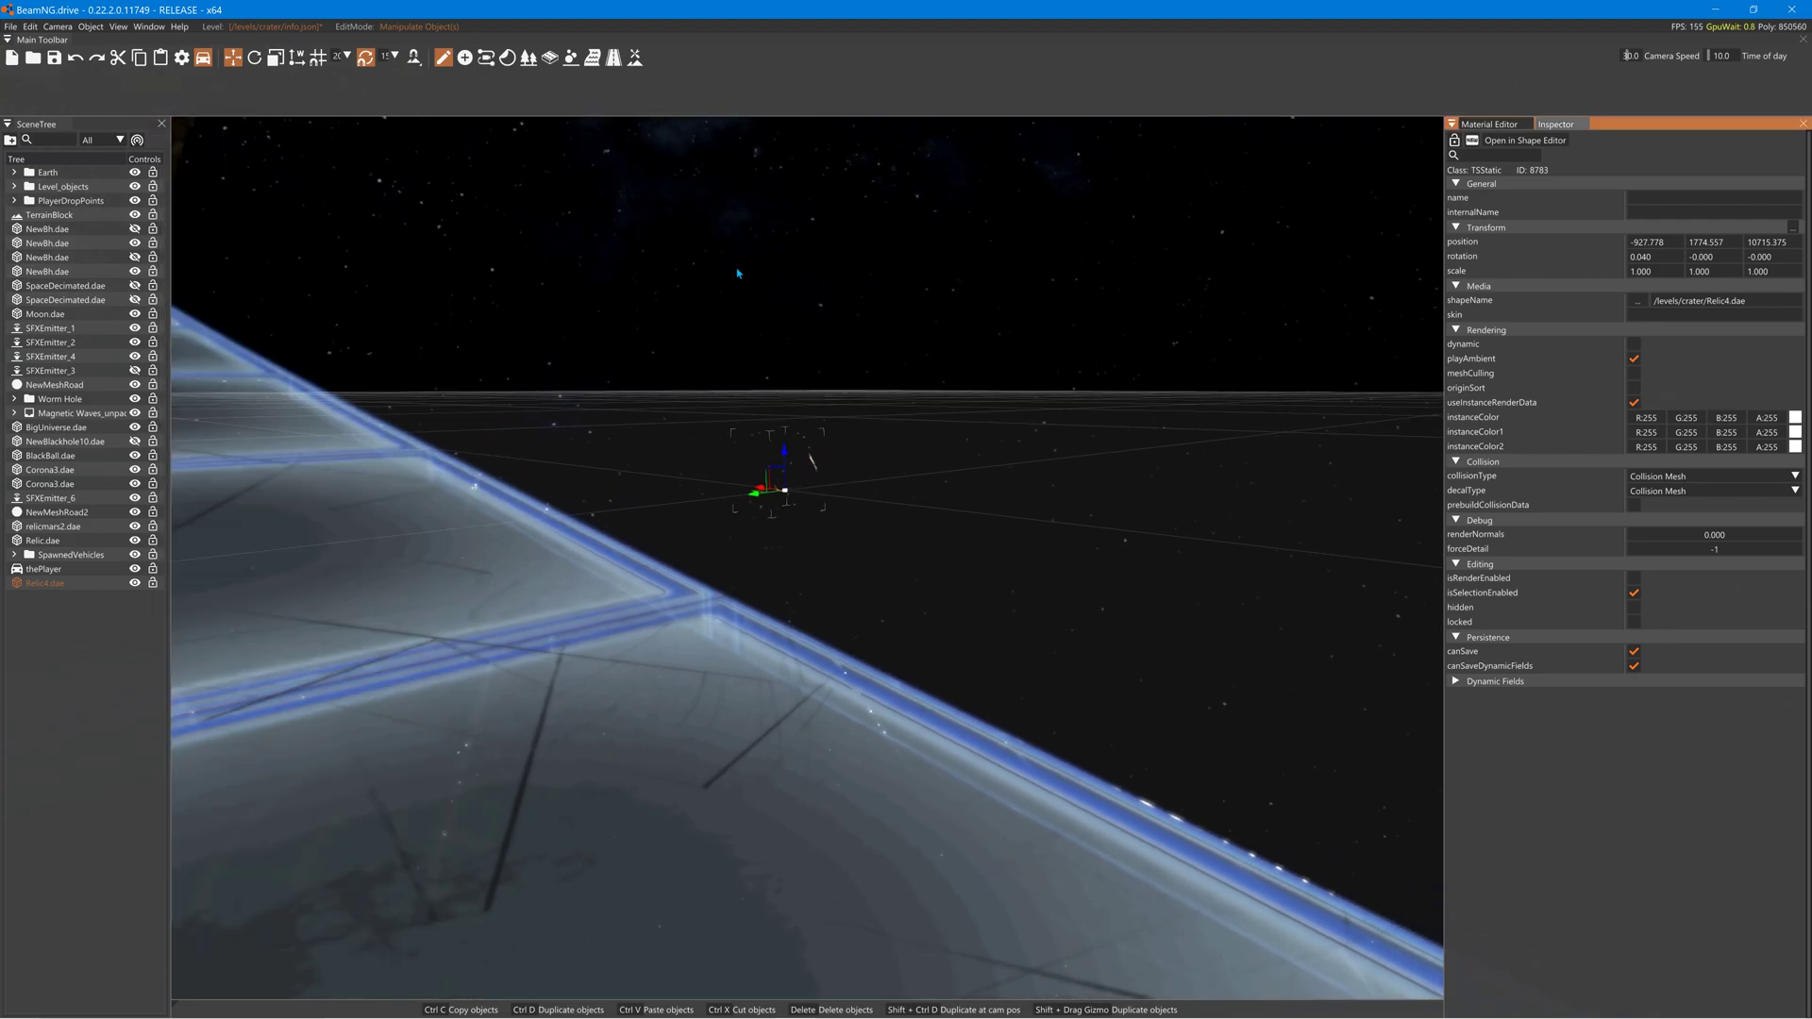
Fly around to the placed Relic4.dae head, lower it to a Z position of about 10711.72 and activate the scale tool.
key(w)
right_drag(913, 352, 293, 236)
key(s)
key(d)
drag(951, 486, 947, 987)
right_drag(947, 987, 892, 1011)
key(w)
key(s)
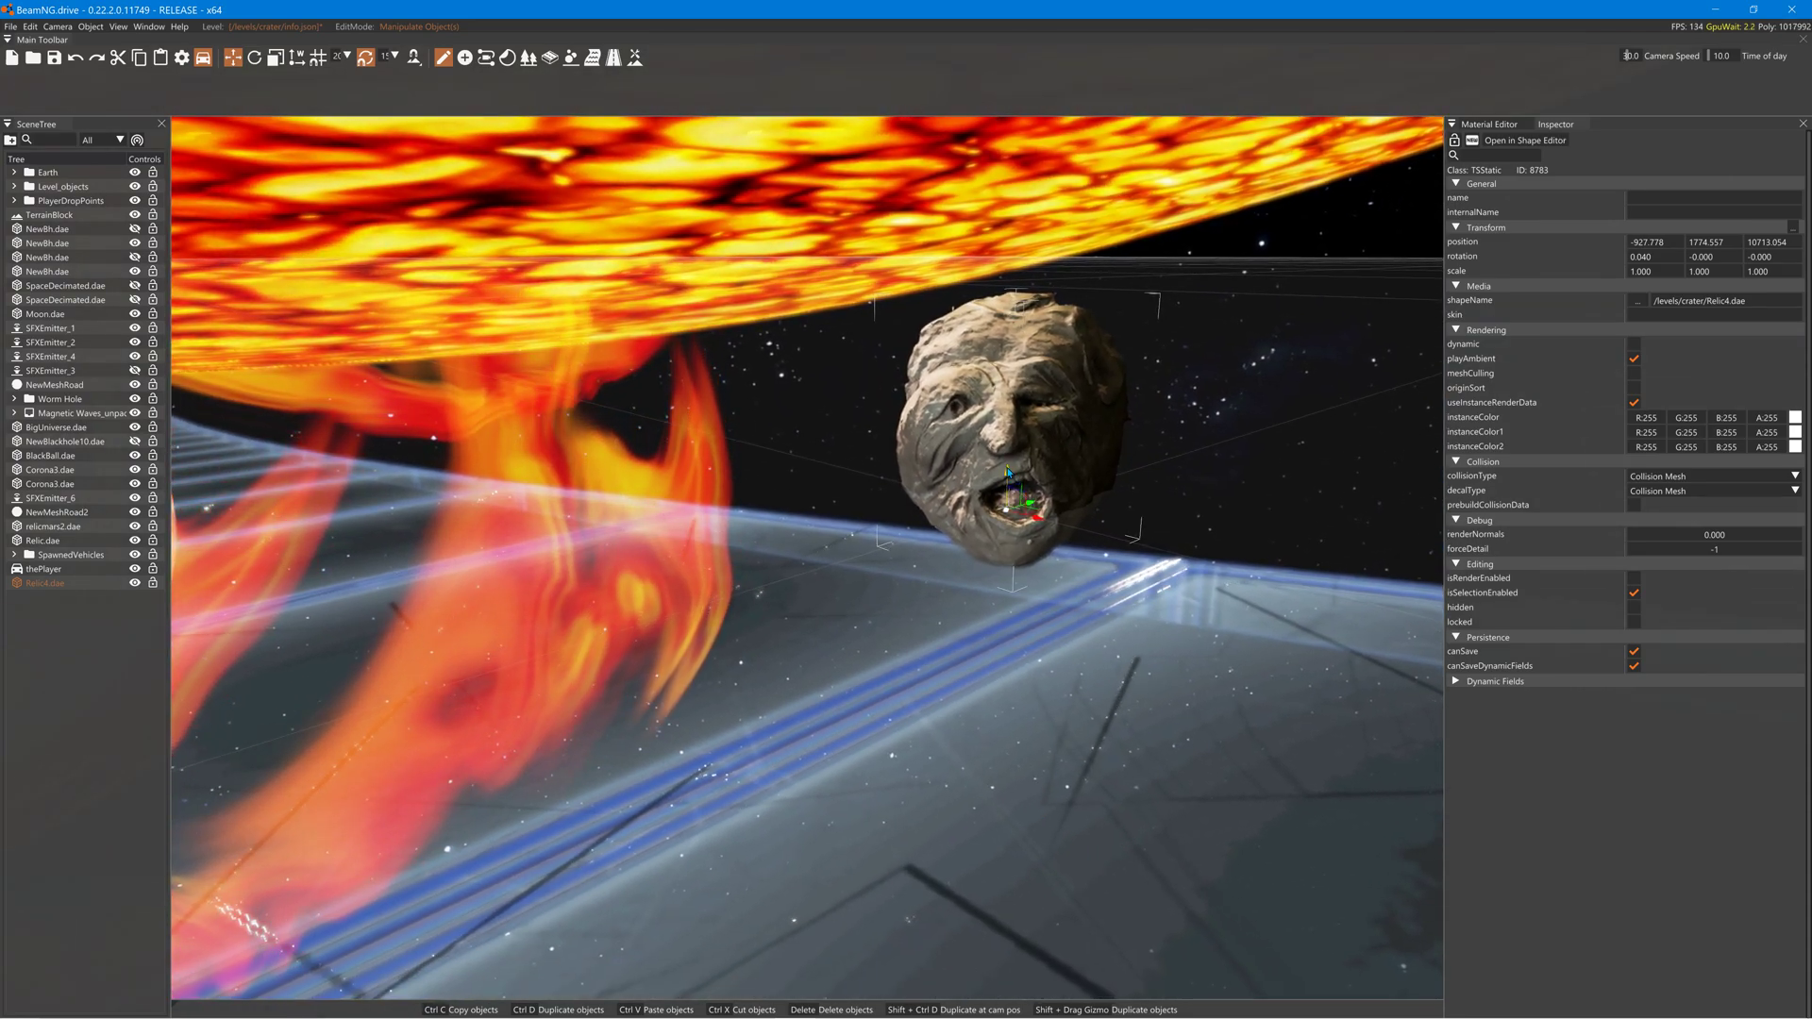
drag(1009, 474, 999, 751)
right_drag(999, 751, 1047, 585)
key(w)
key(s)
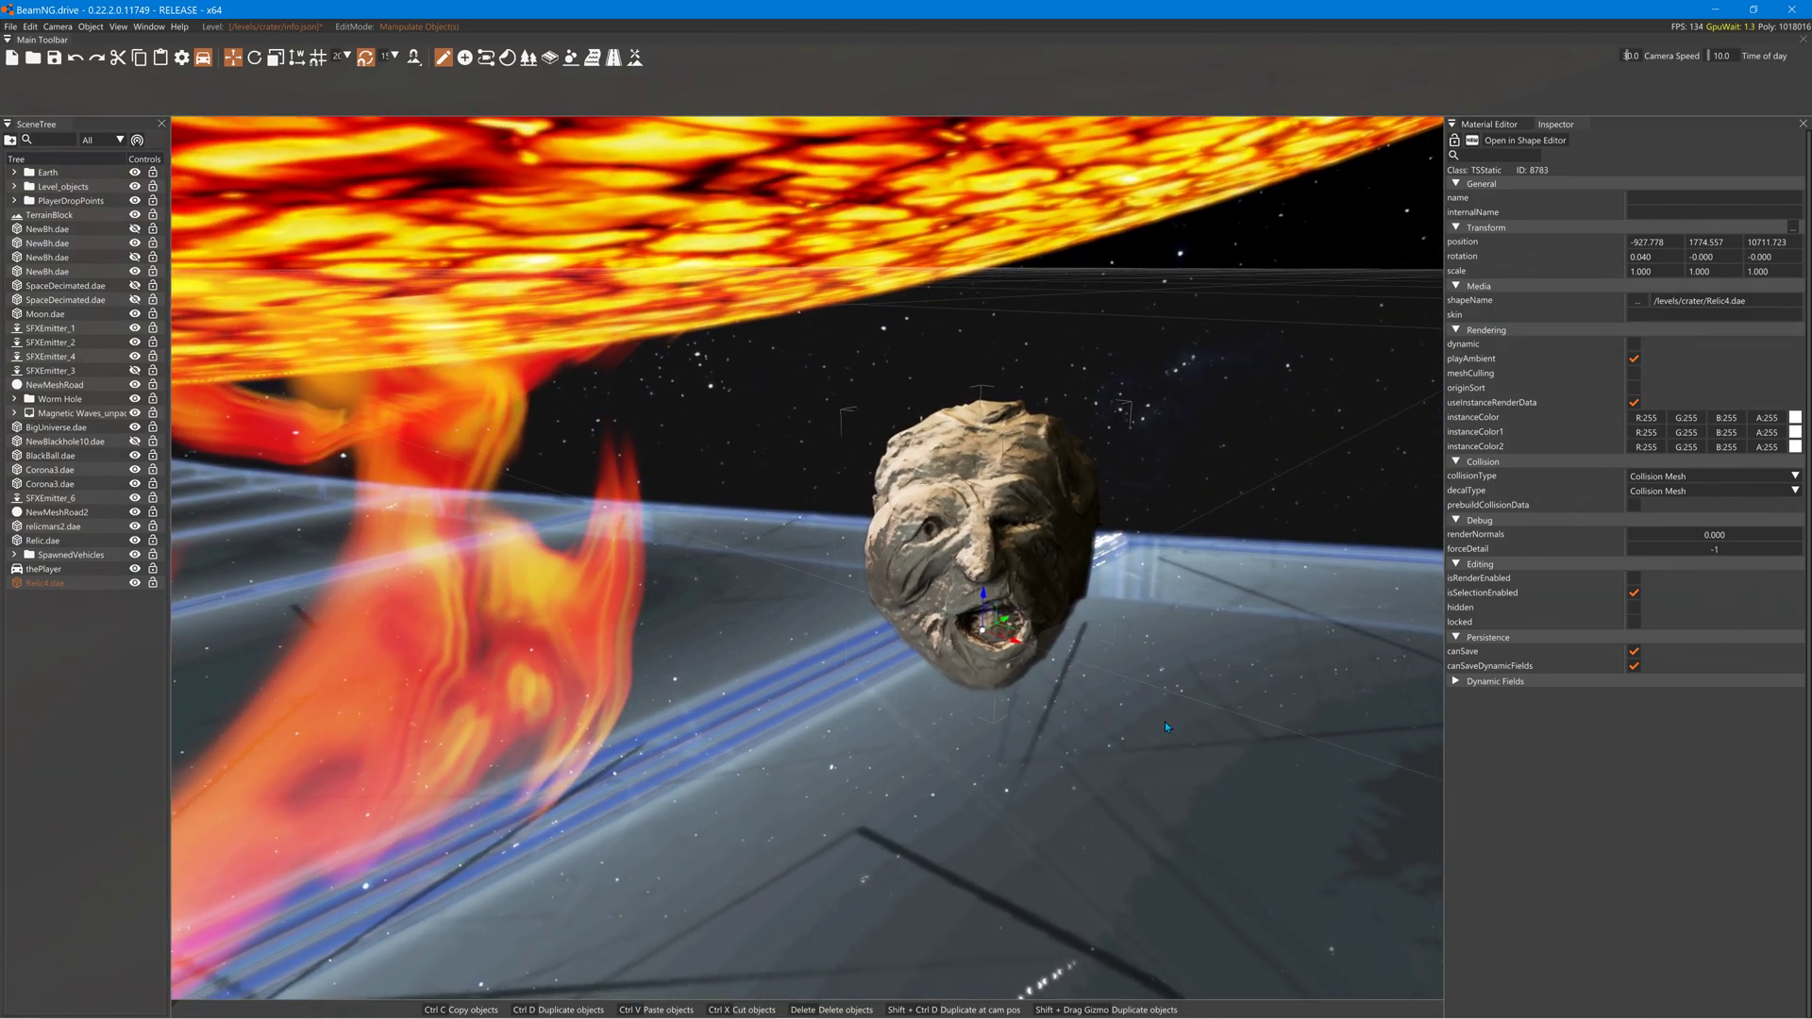
click(278, 58)
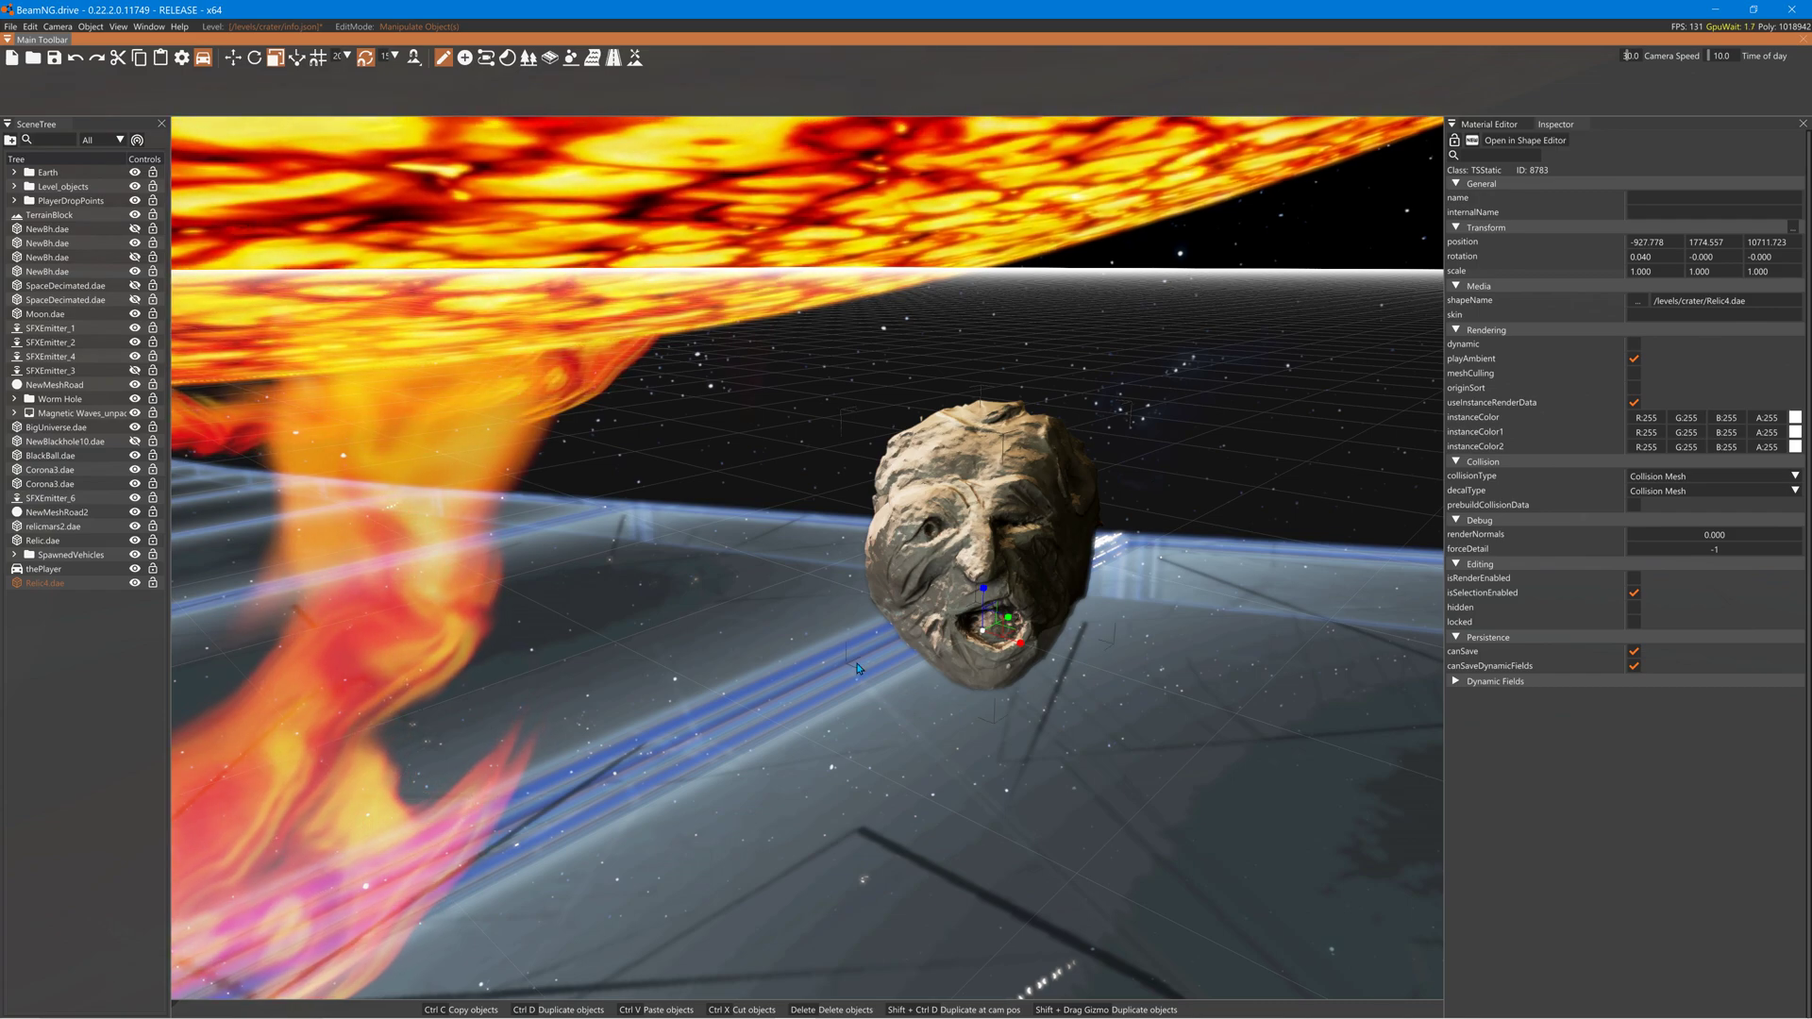
Switch to Blender and delete the Colmesh-1 collision mesh.
click(753, 1002)
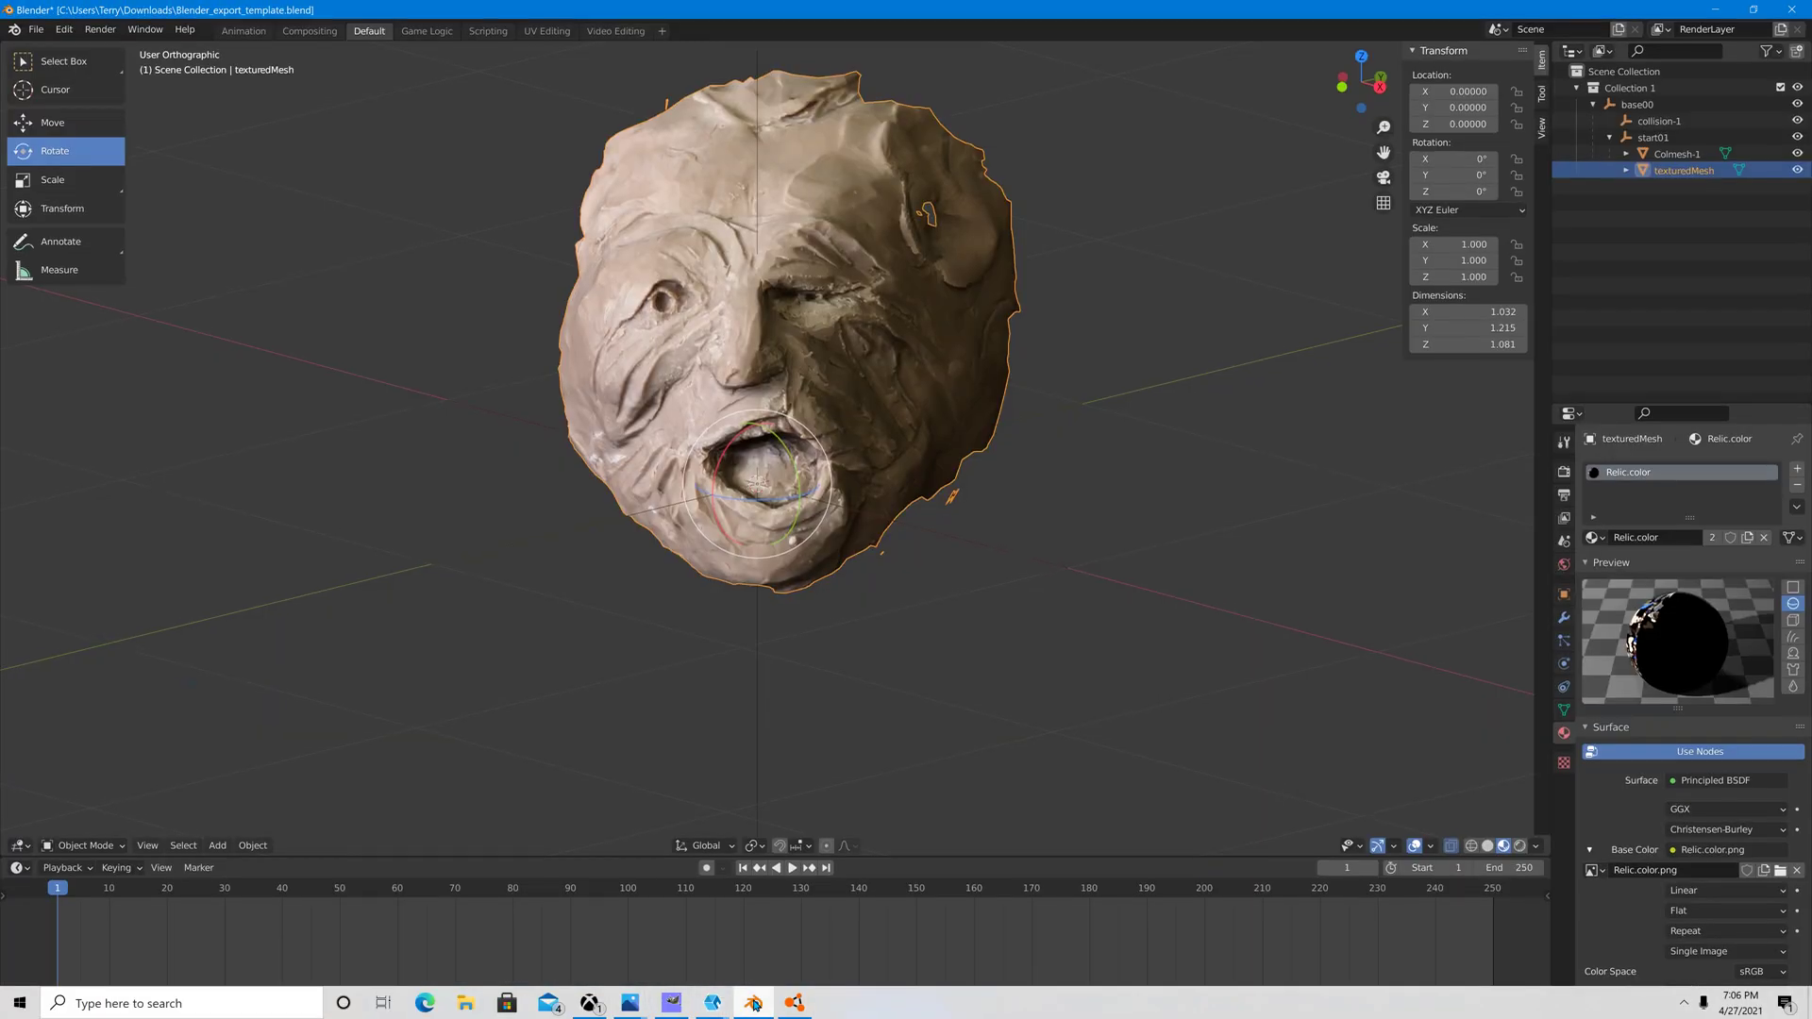
scroll(1049, 564, down, 9)
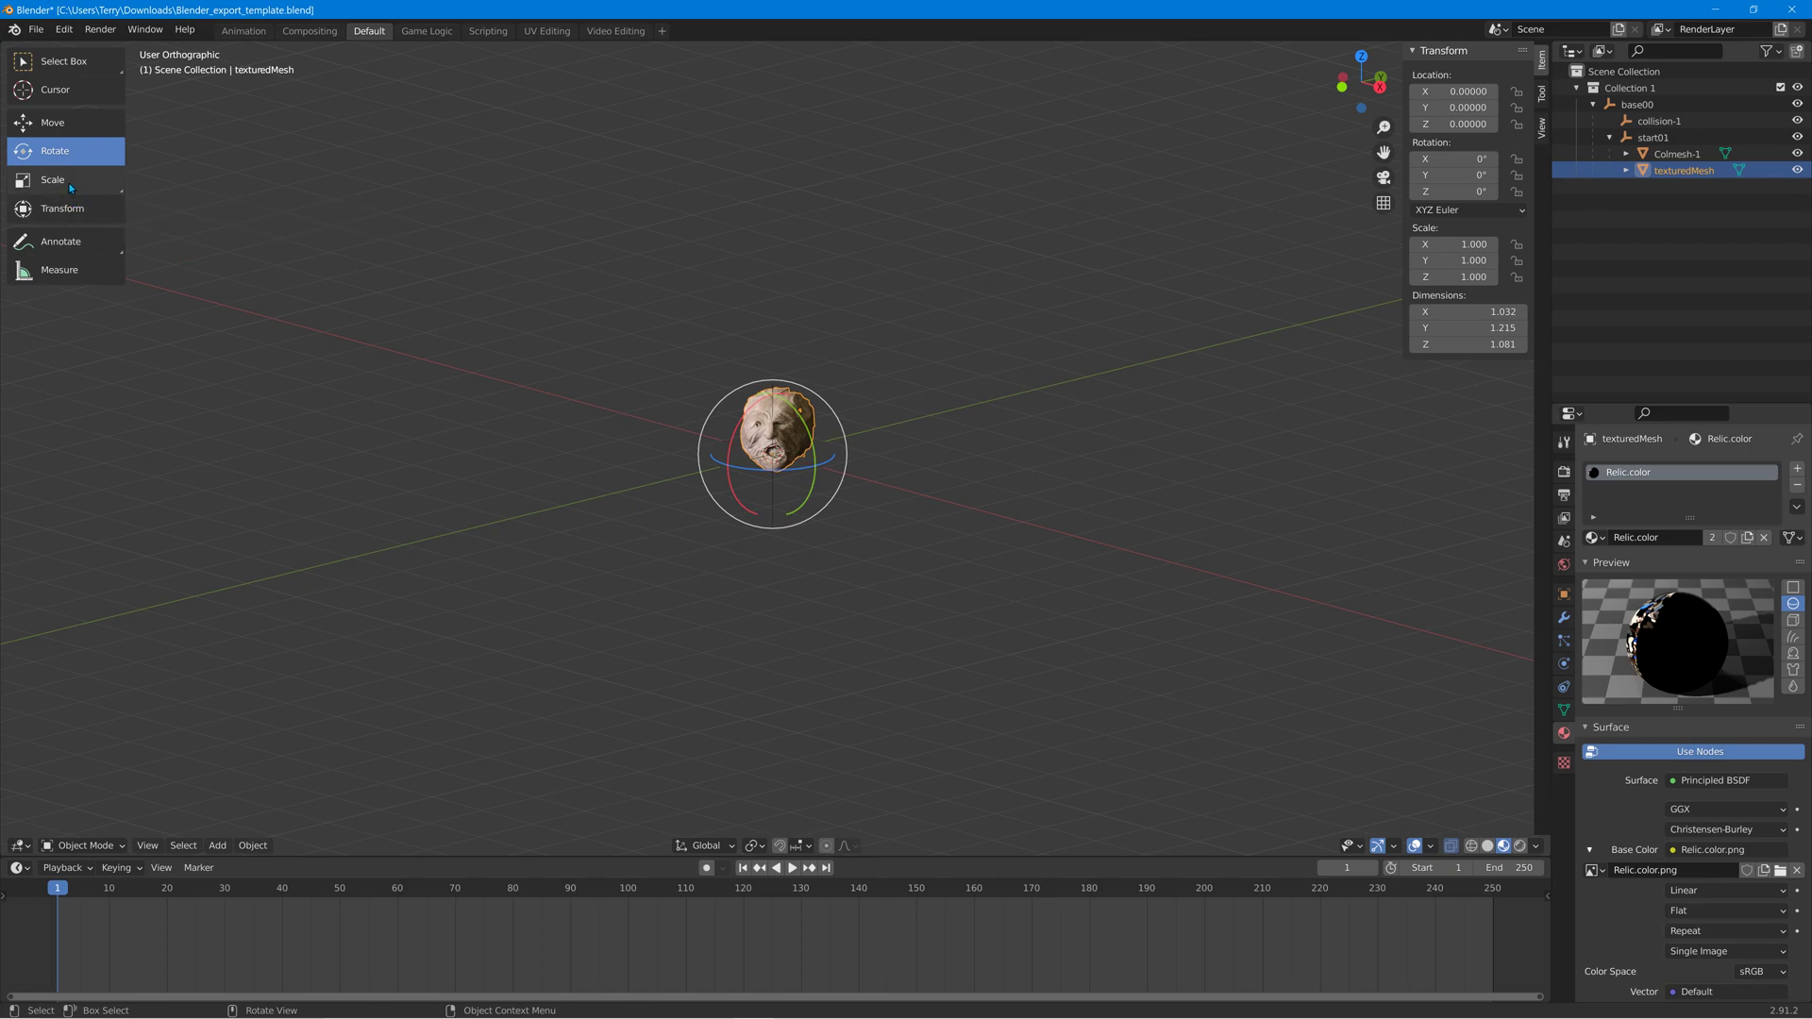
click(1662, 156)
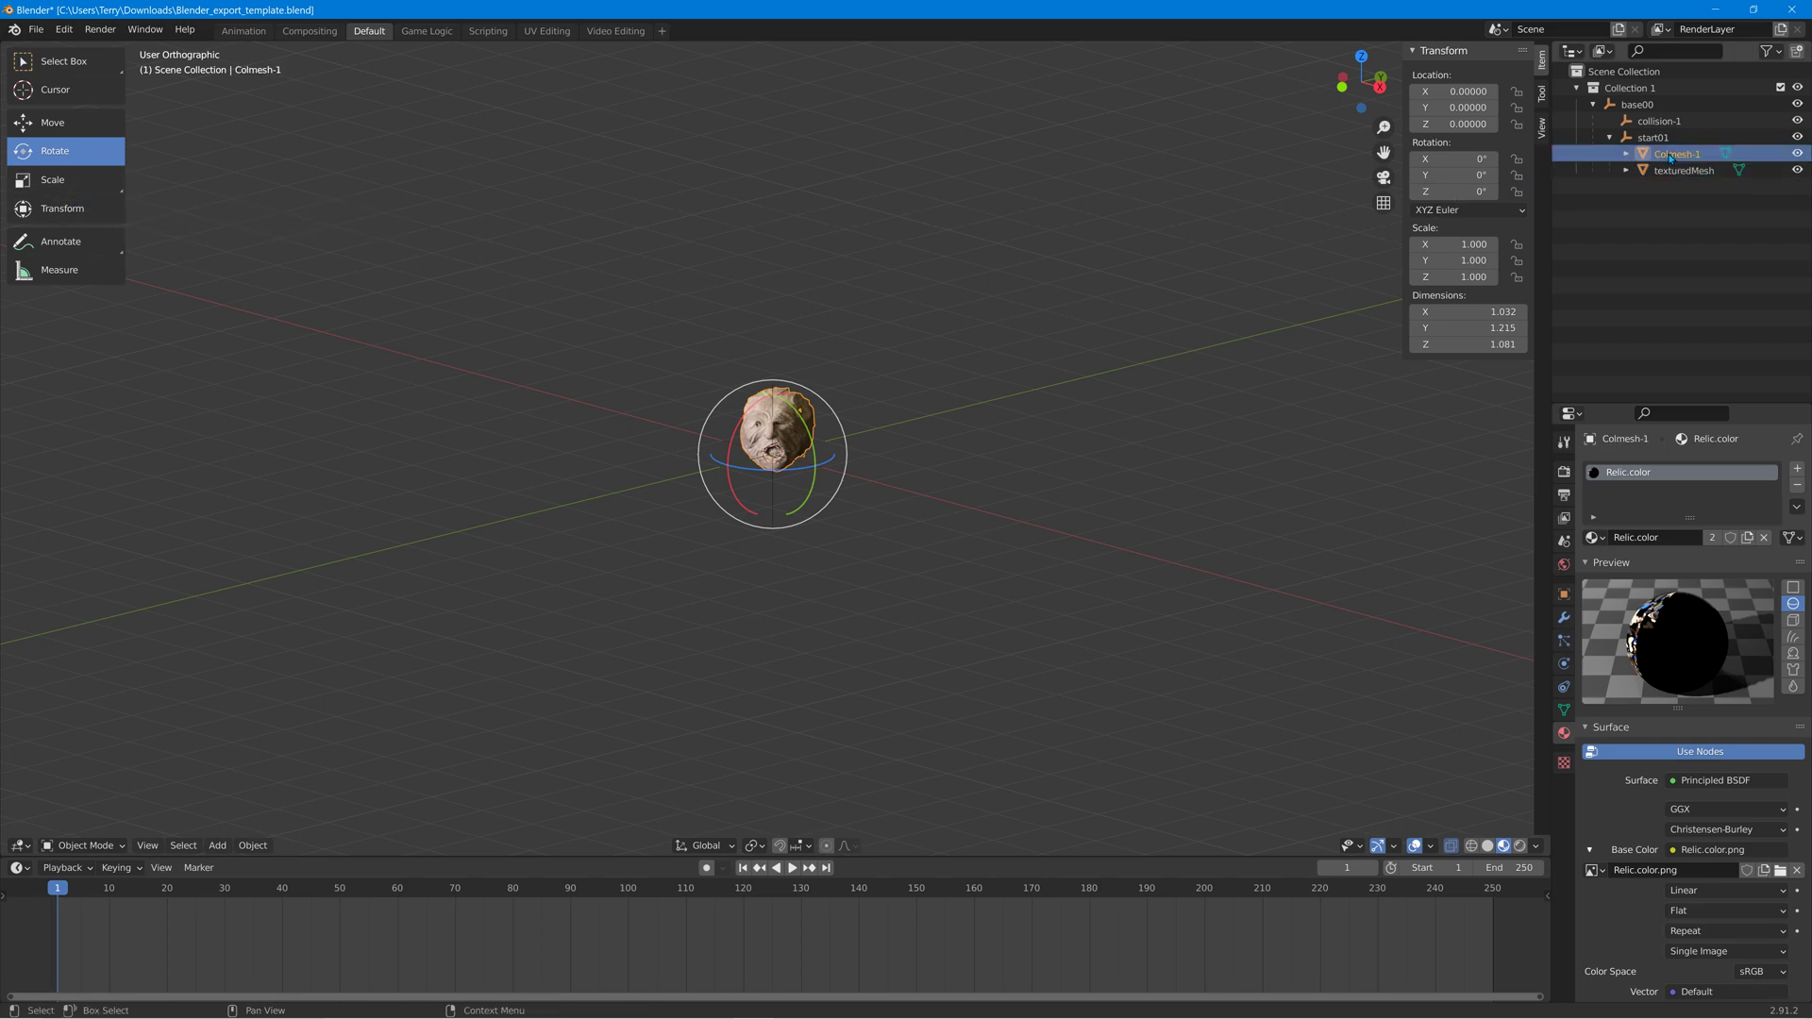
key(Delete)
Scale the texturedMesh head up uniformly by a factor of about 20.2 and apply all transforms.
click(1671, 156)
click(81, 180)
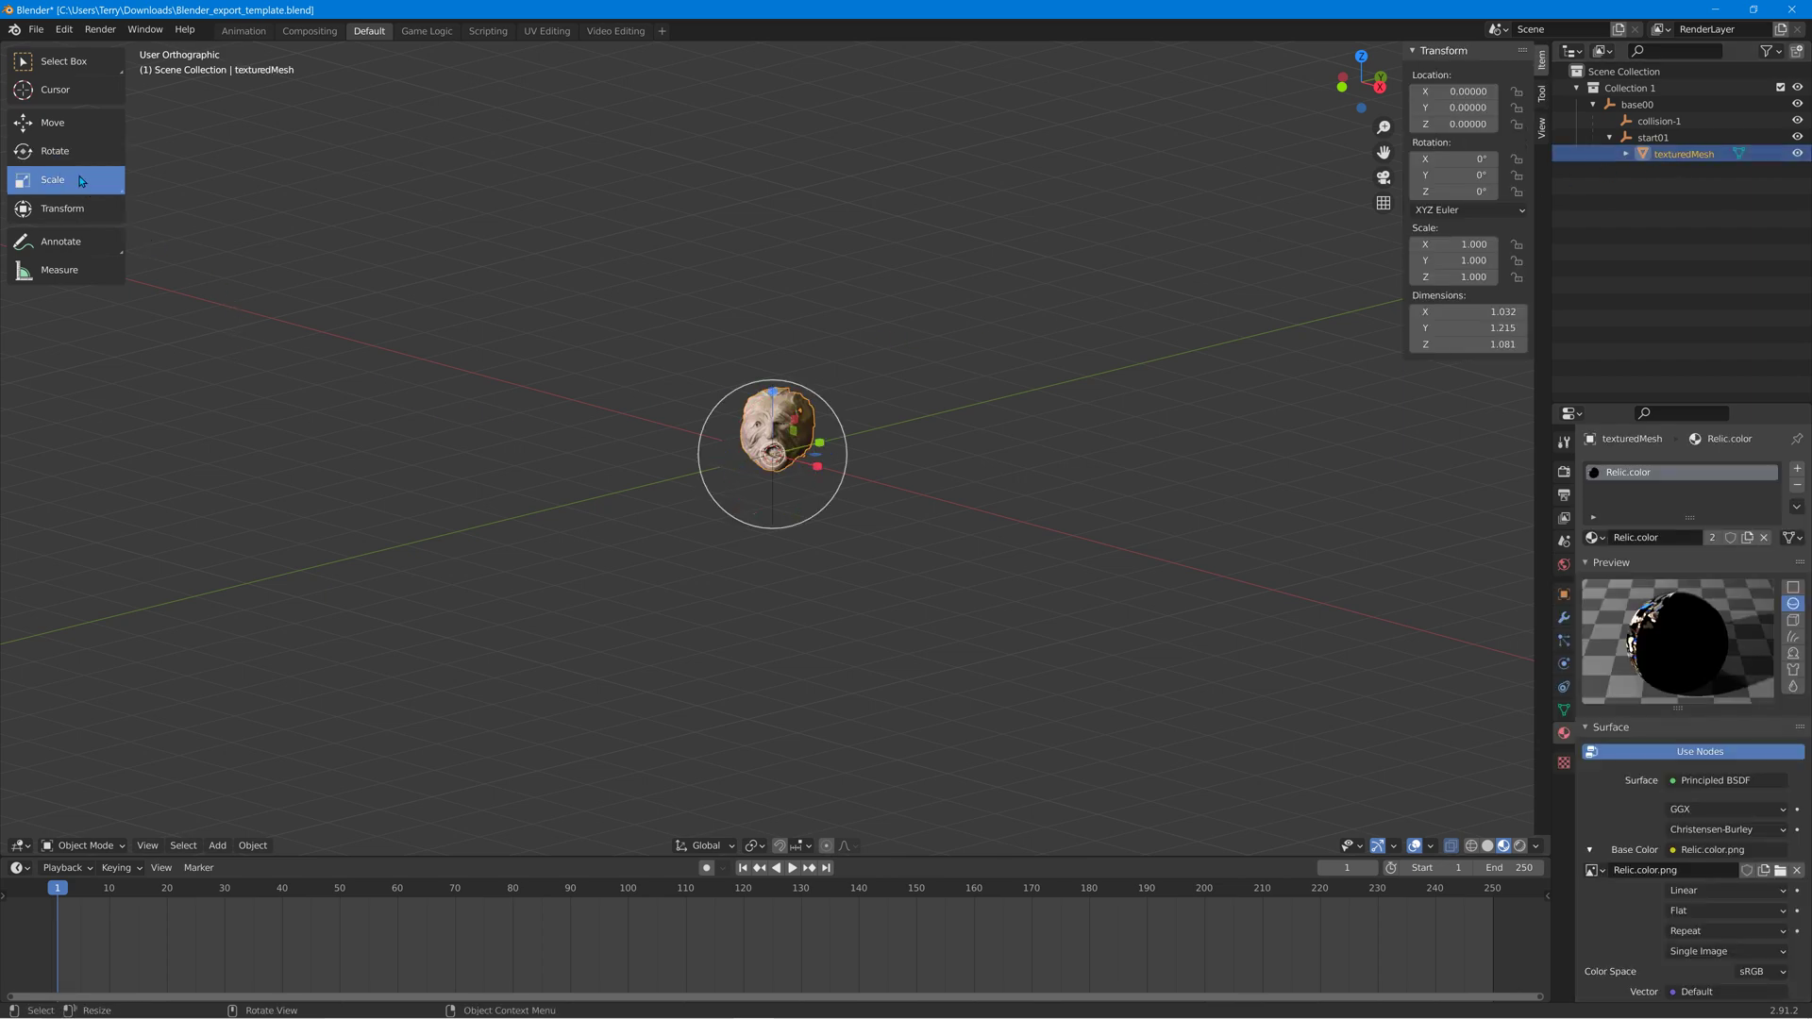
drag(822, 436, 1094, 182)
scroll(981, 225, down, 4)
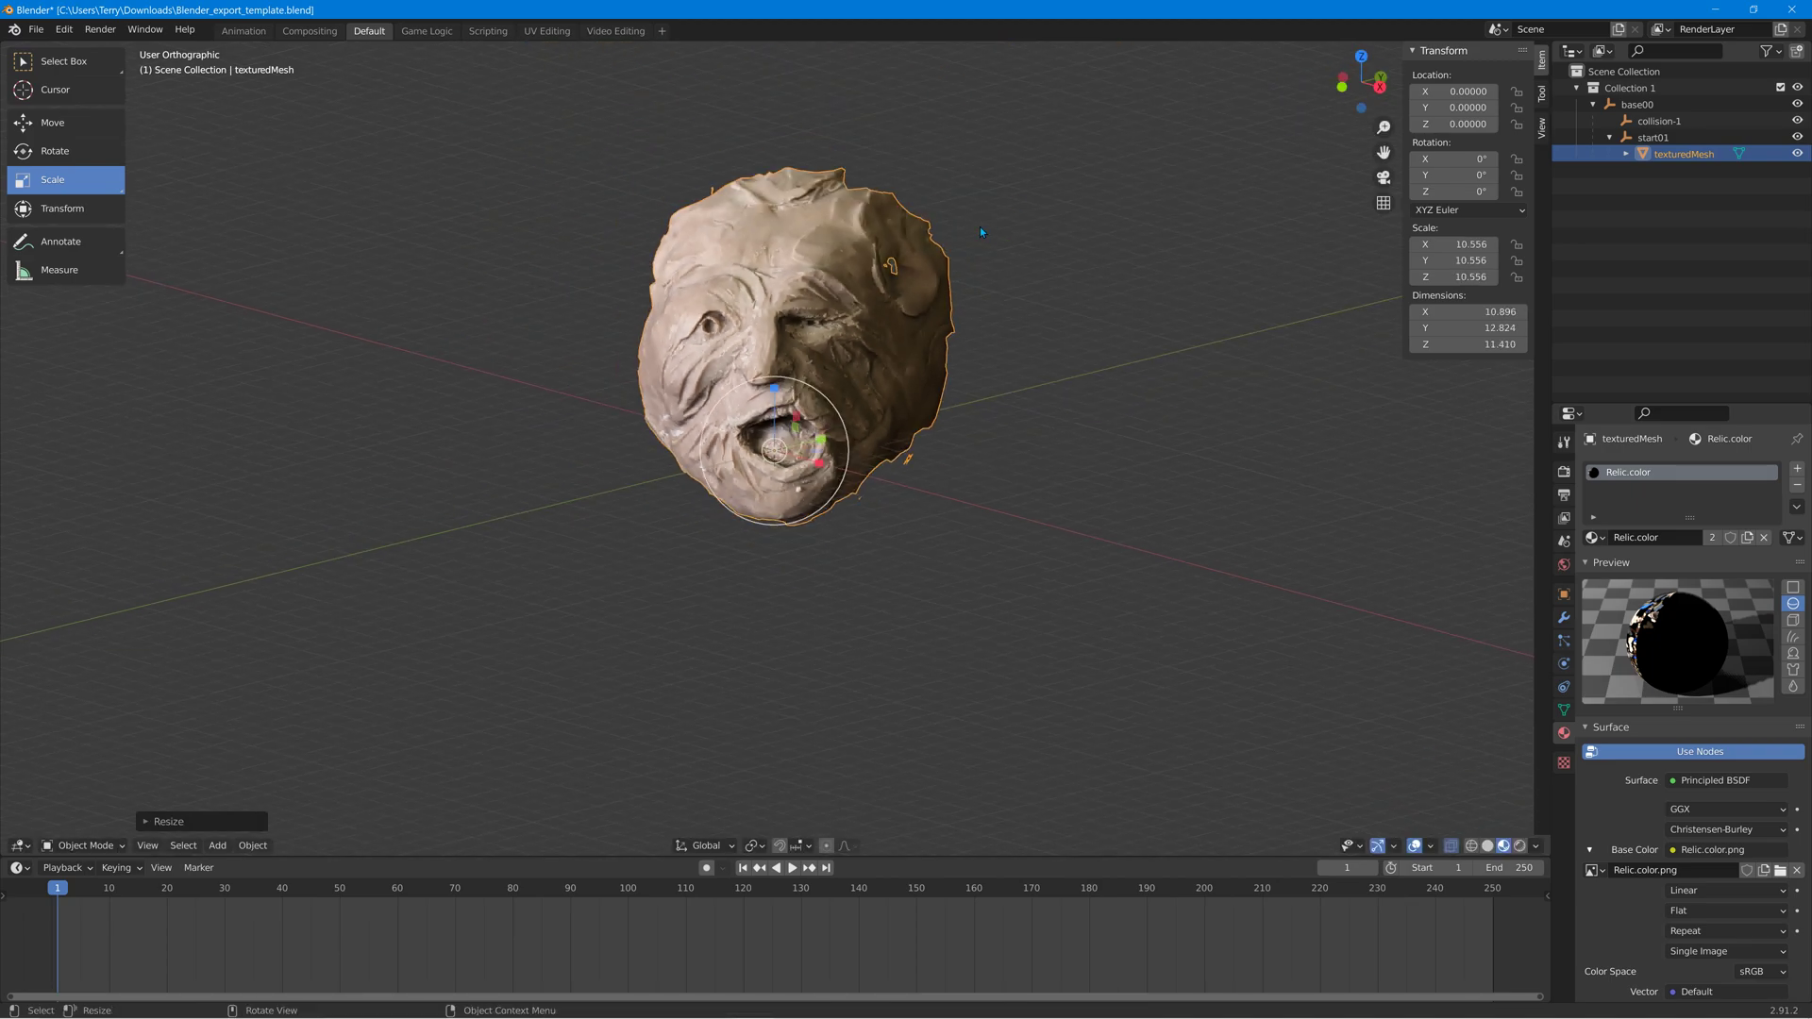
drag(806, 405, 849, 373)
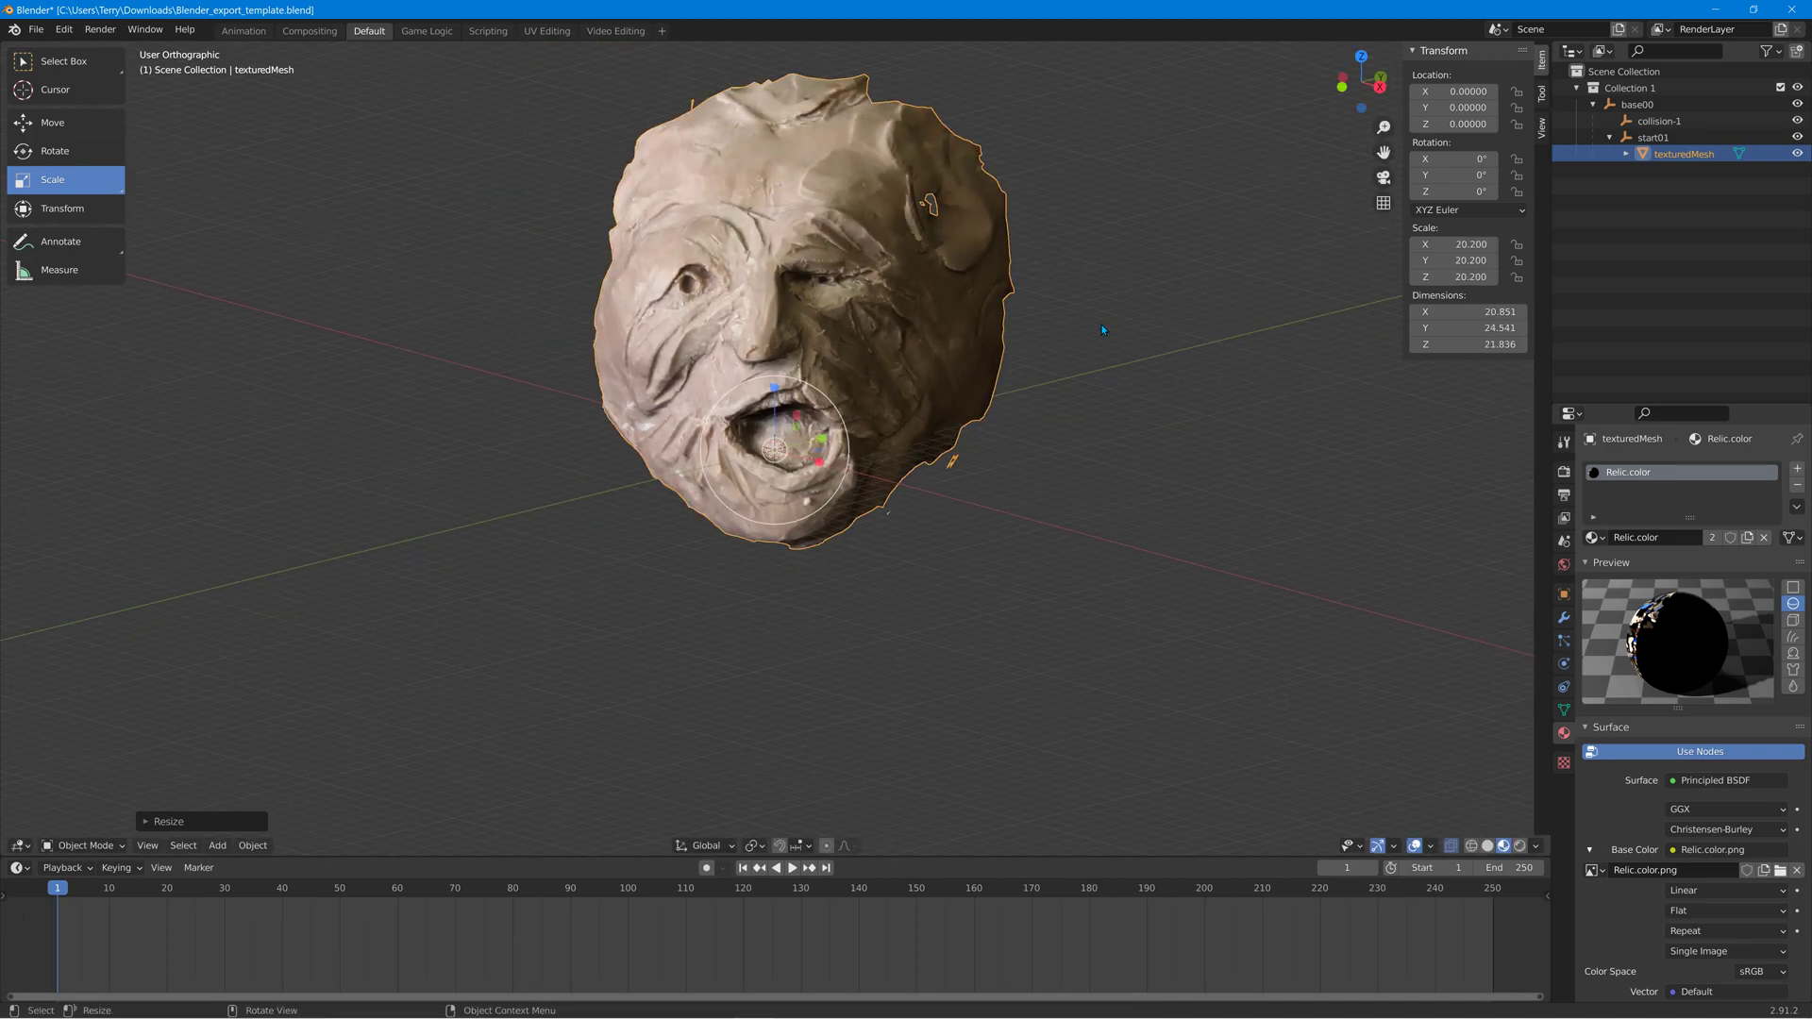
click(255, 844)
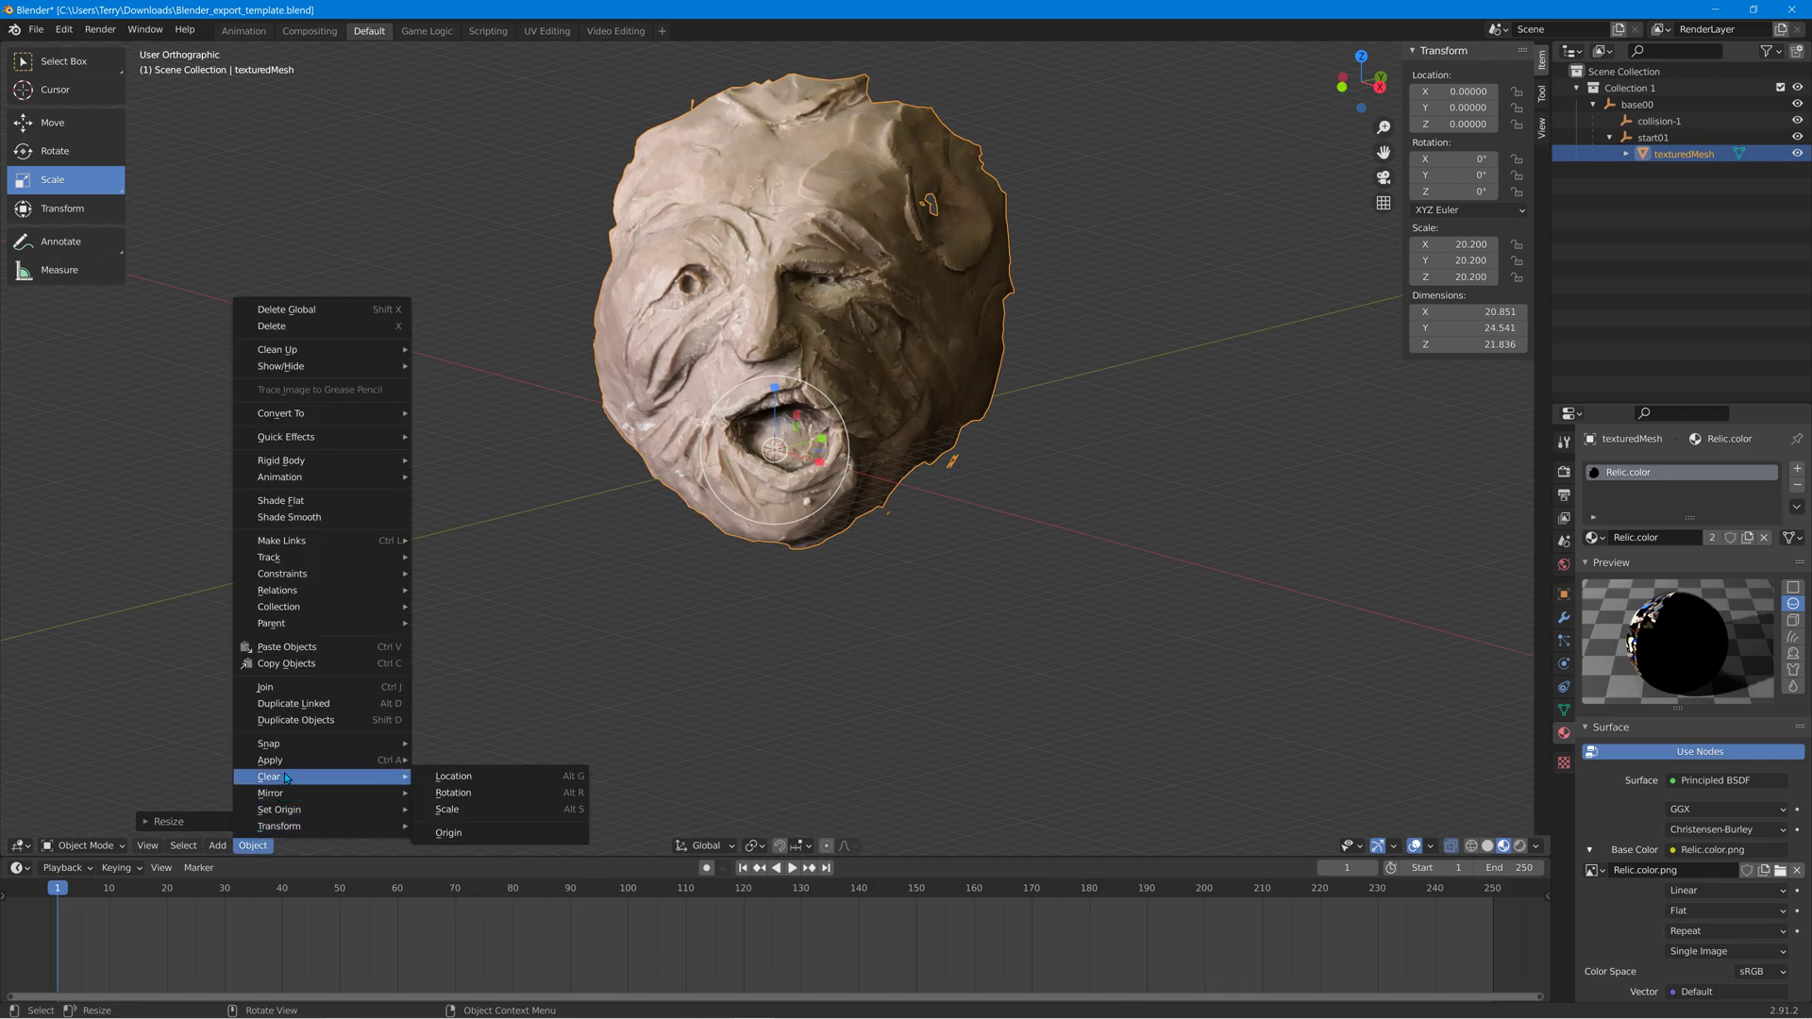
mouse_move(294, 761)
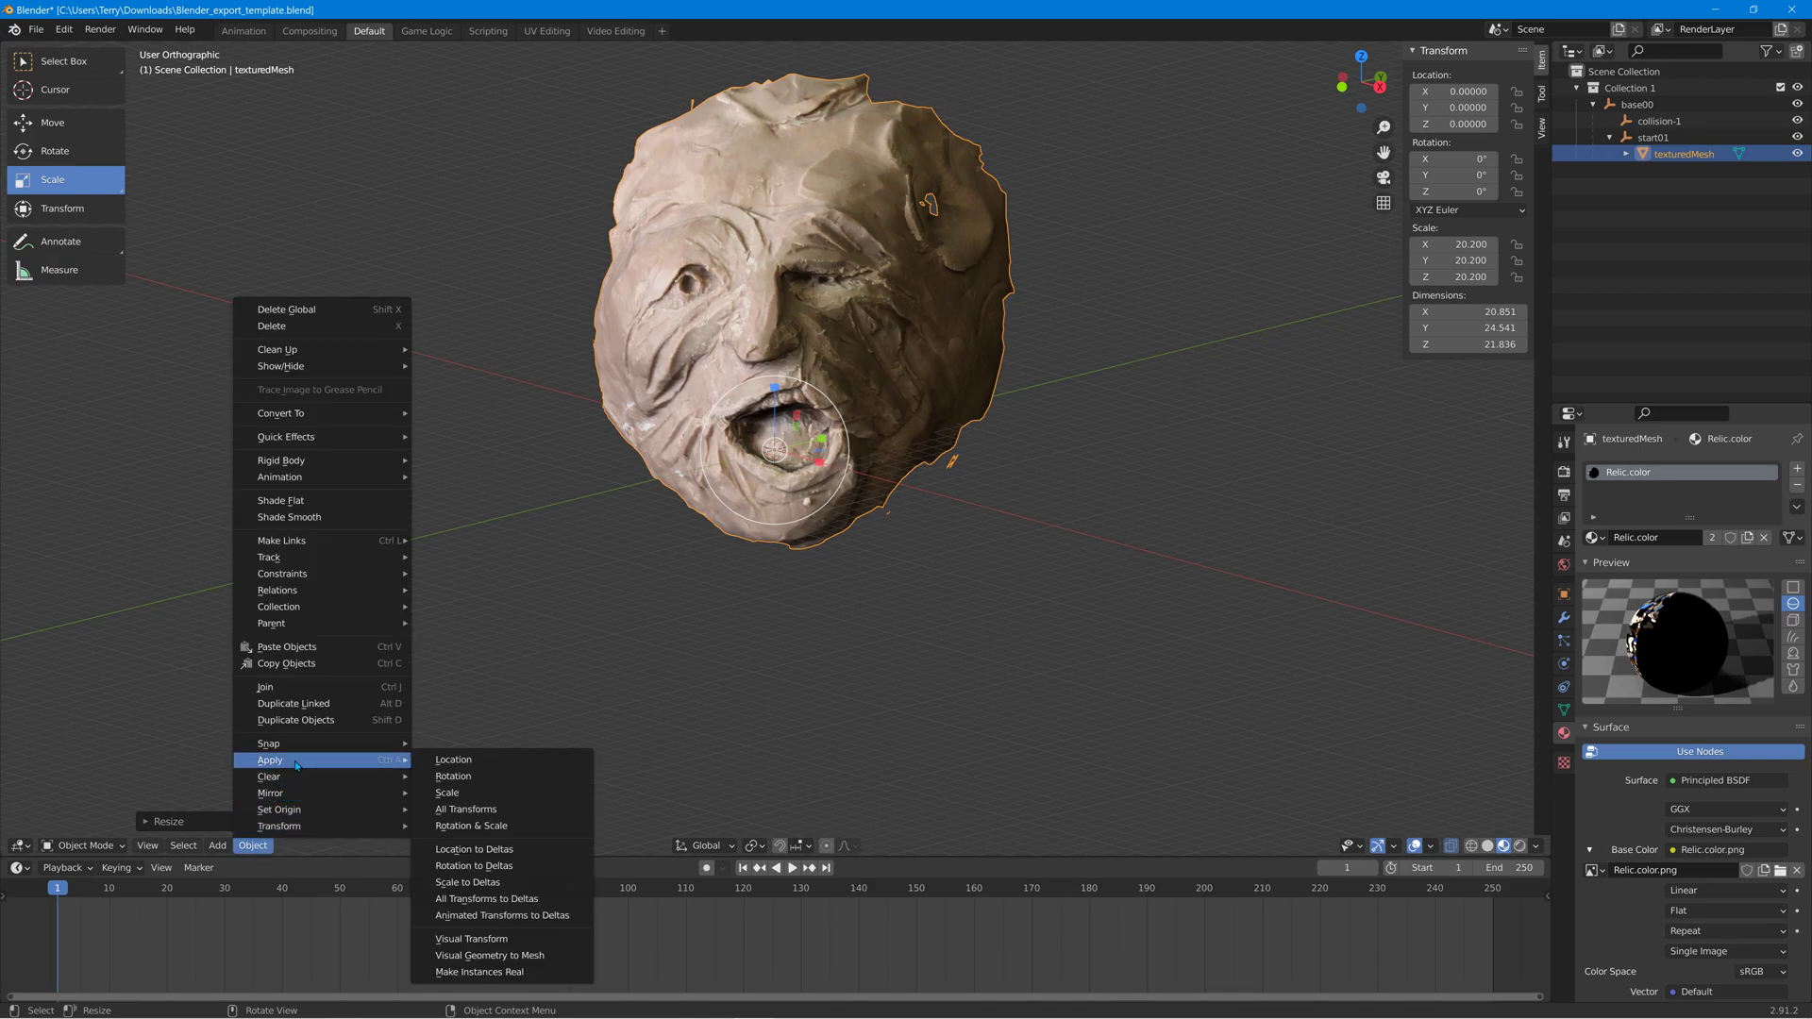
click(506, 809)
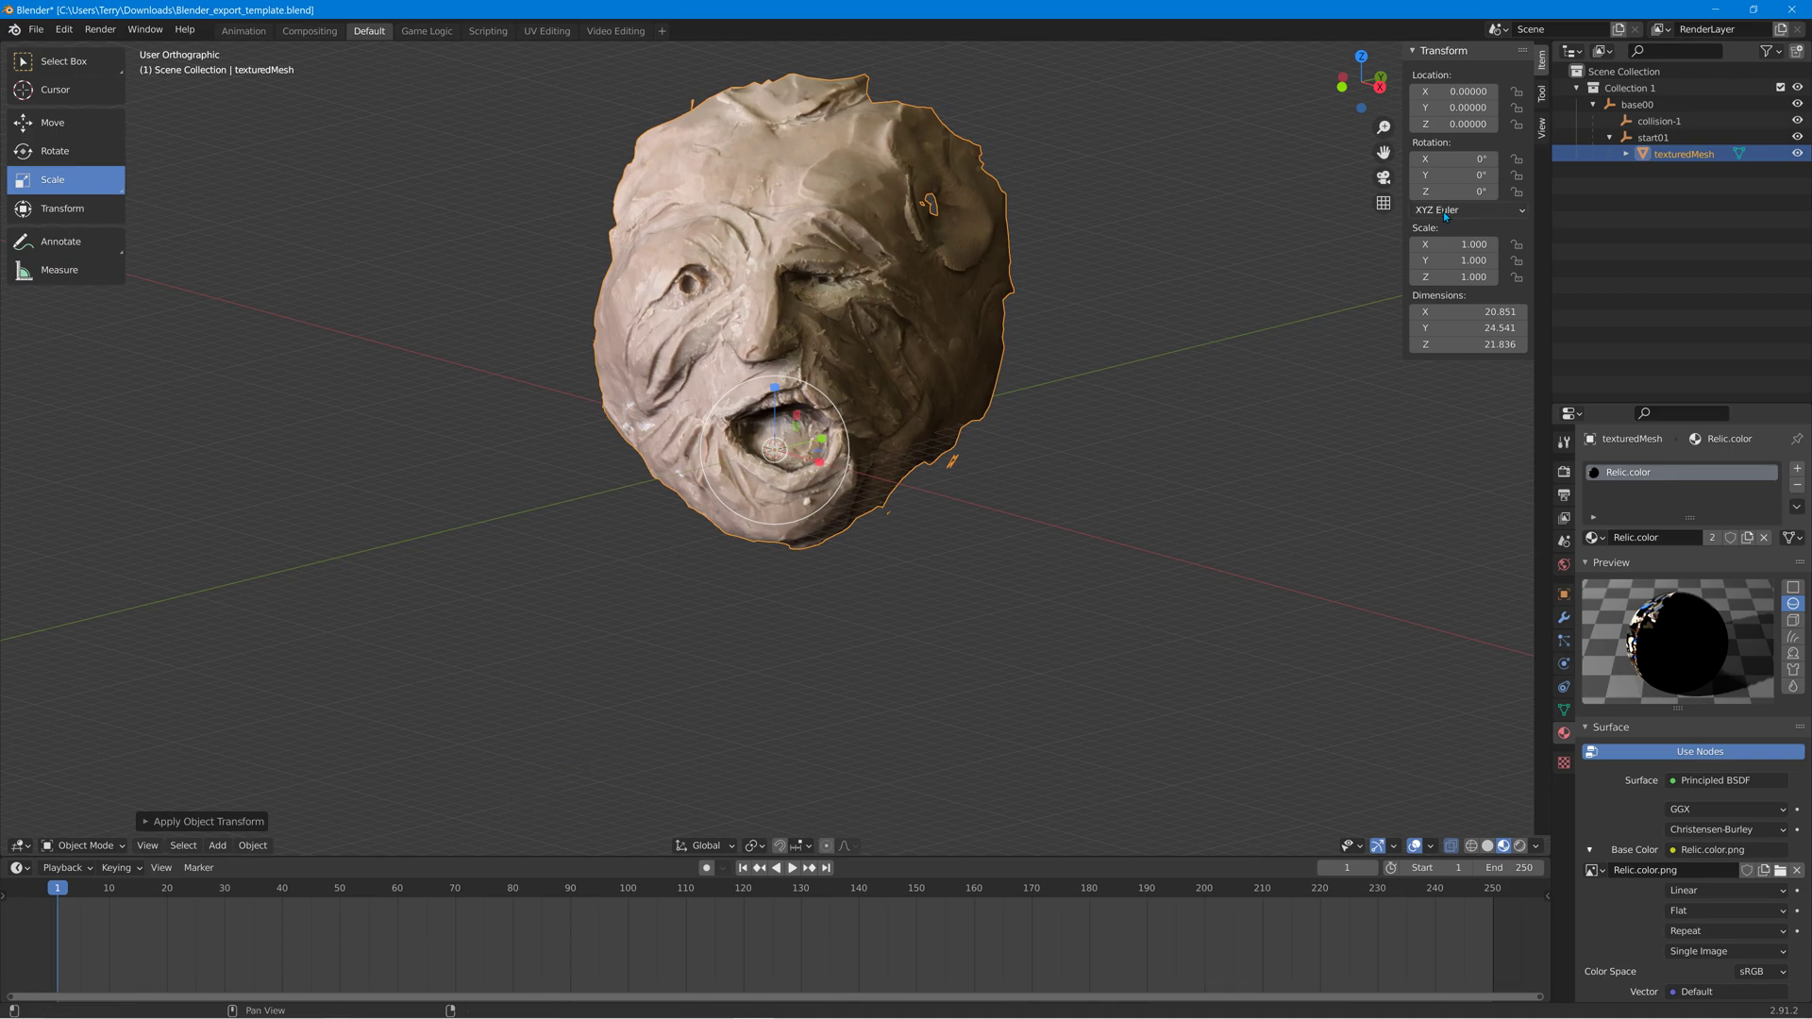
Duplicate texturedMesh in place and rename the copy Colmesh-1.
right_click(1678, 156)
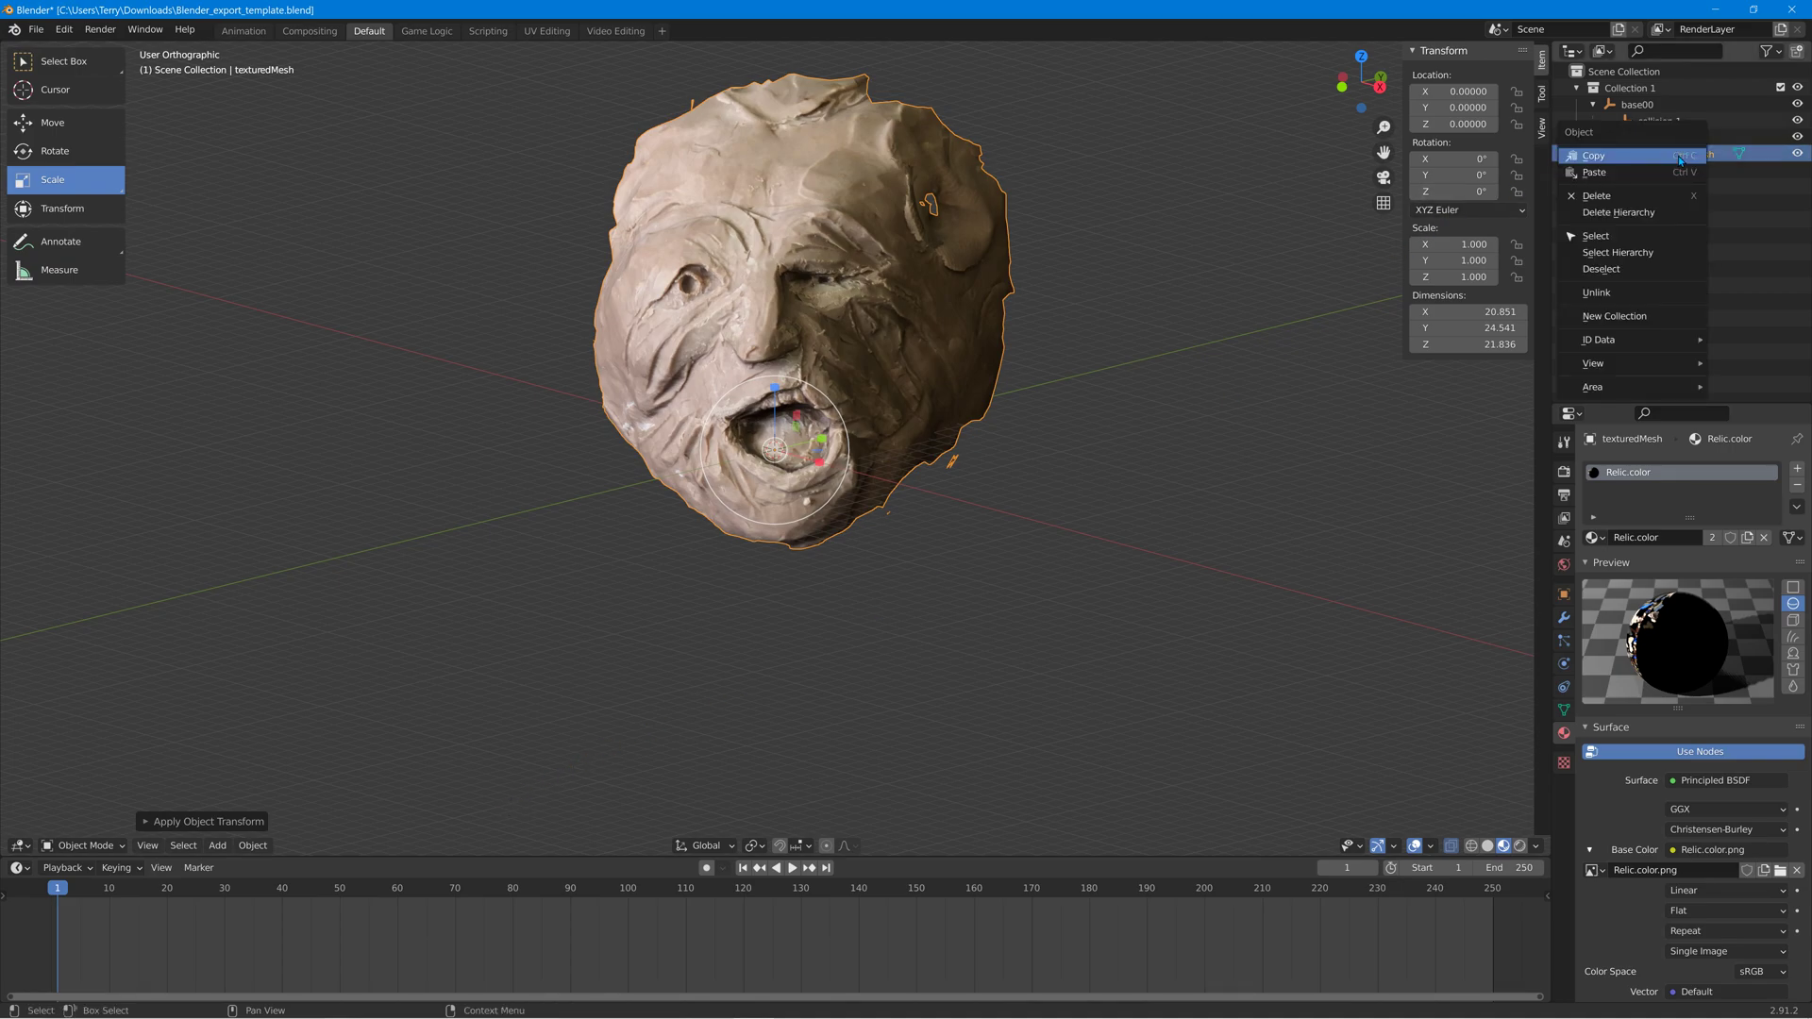
click(252, 845)
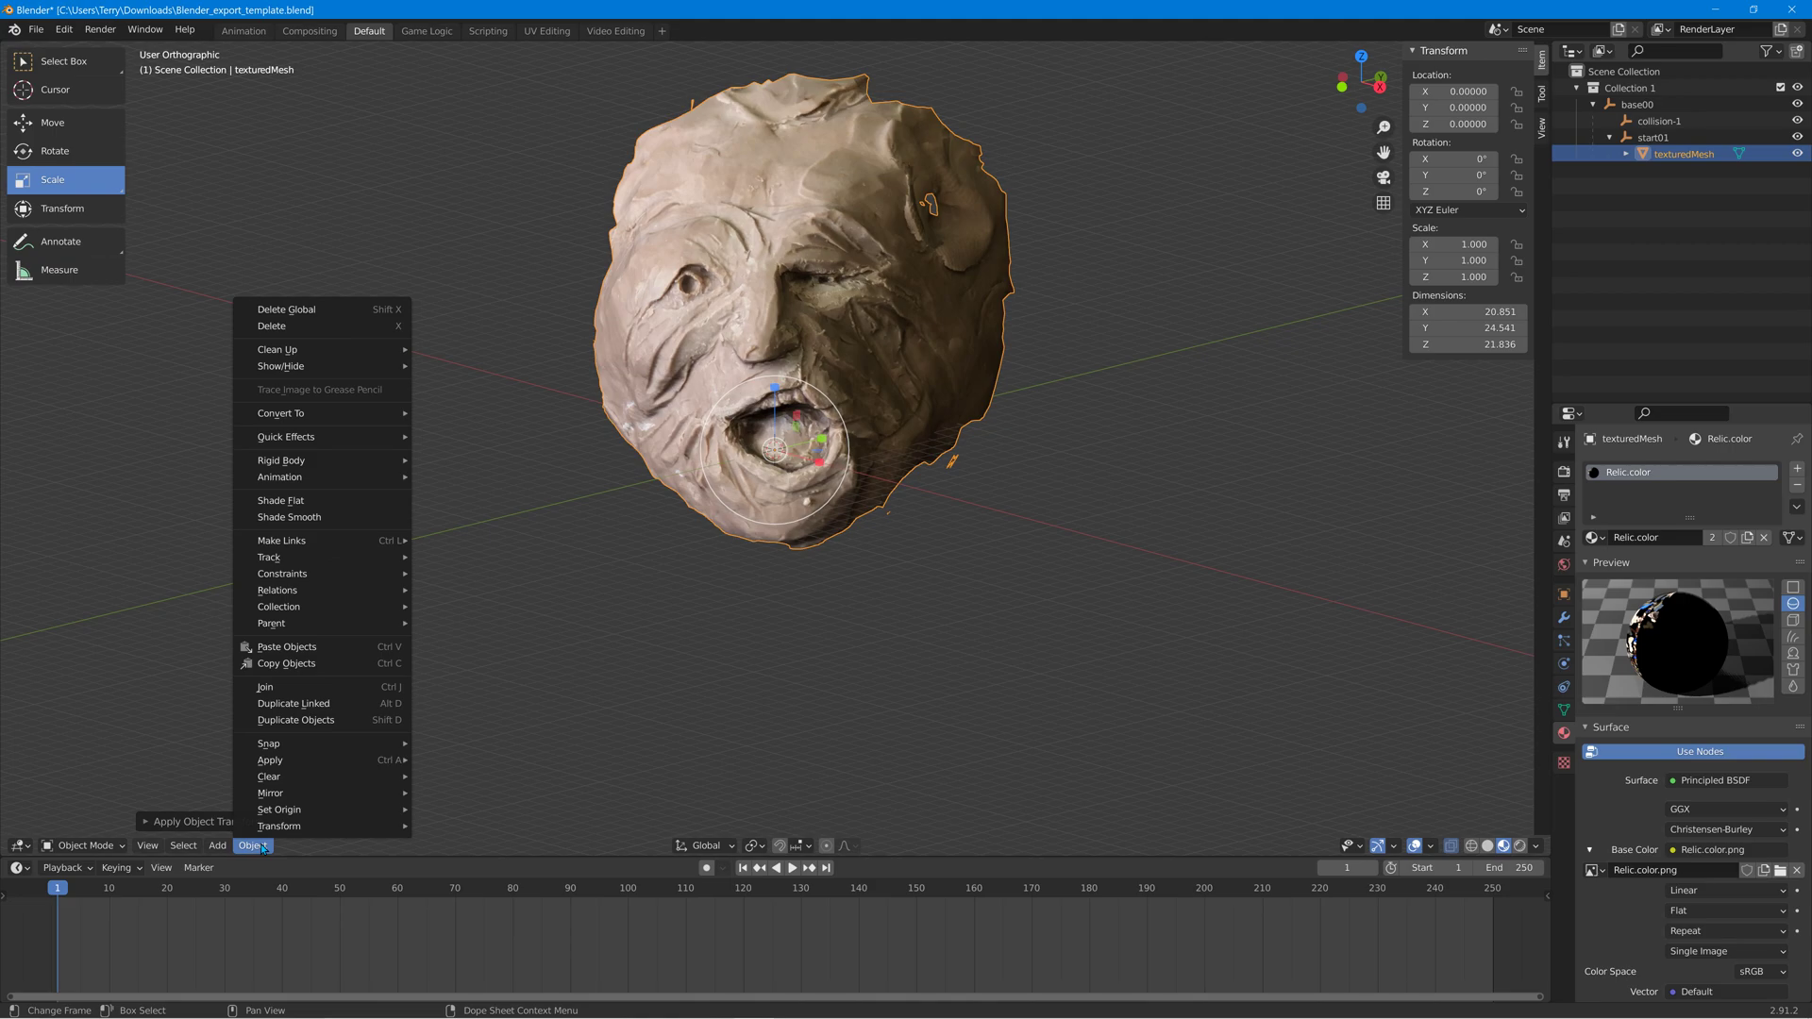
click(303, 722)
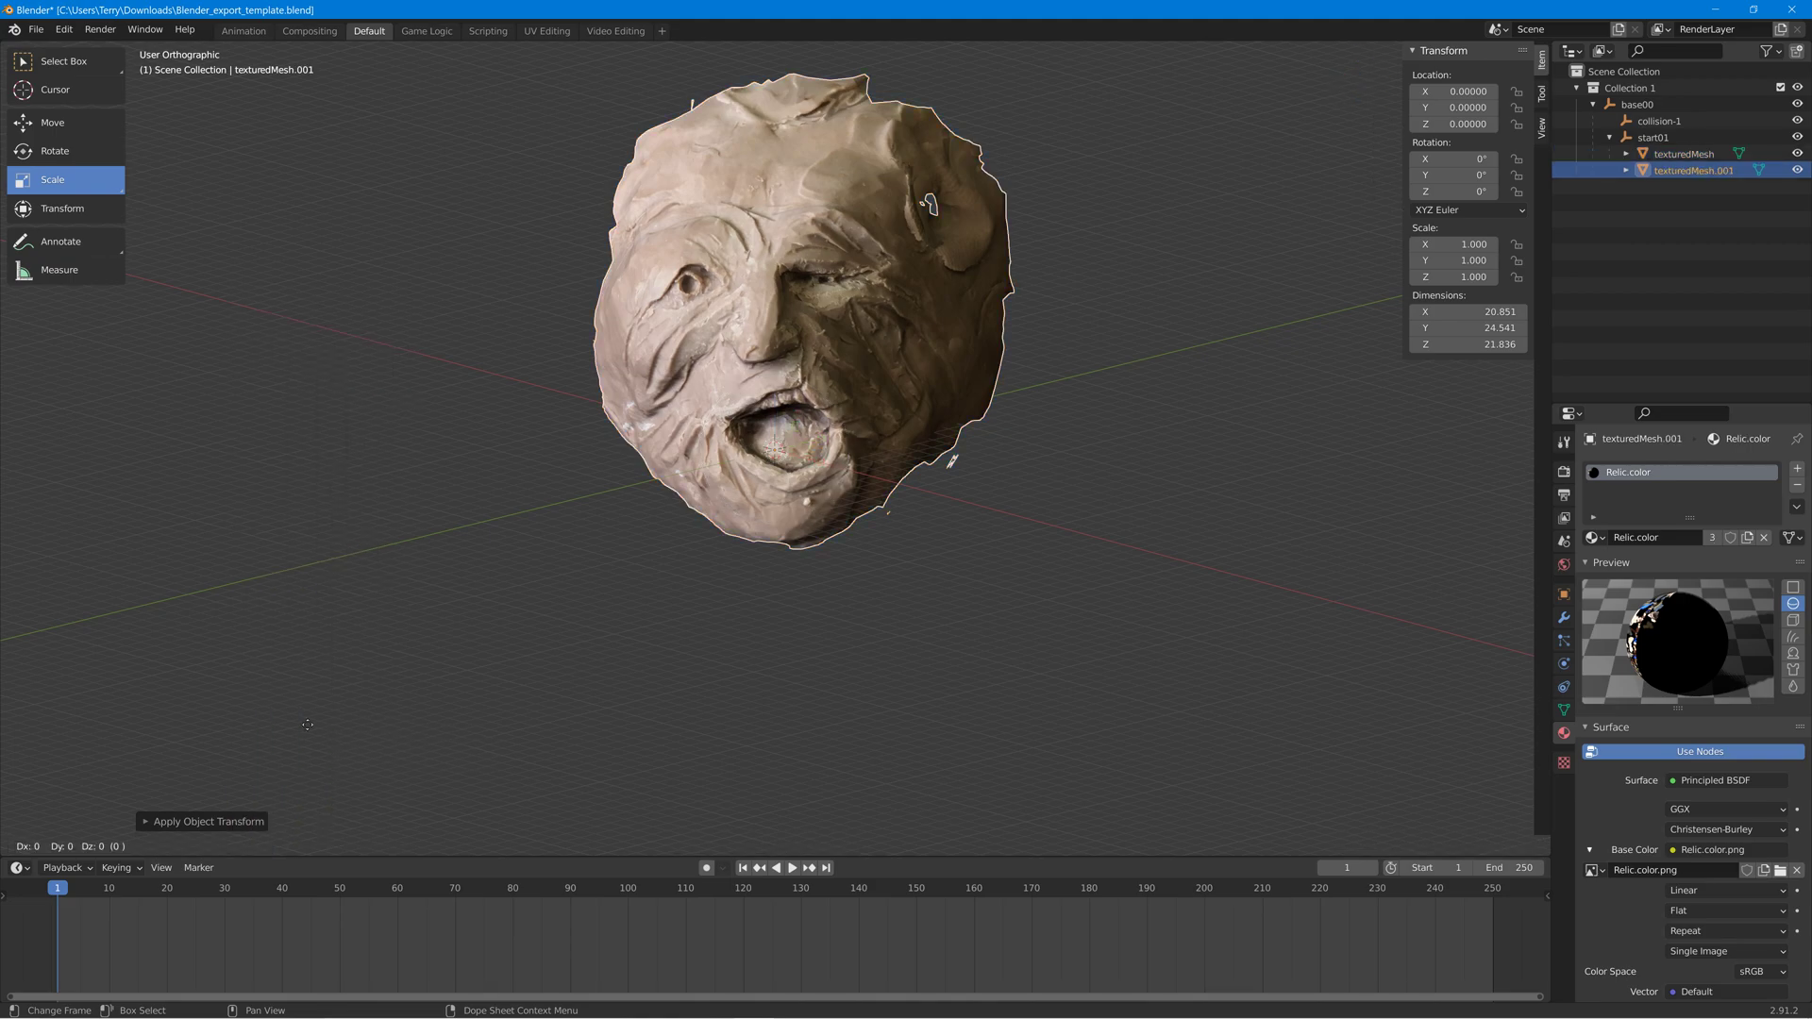
key(Escape)
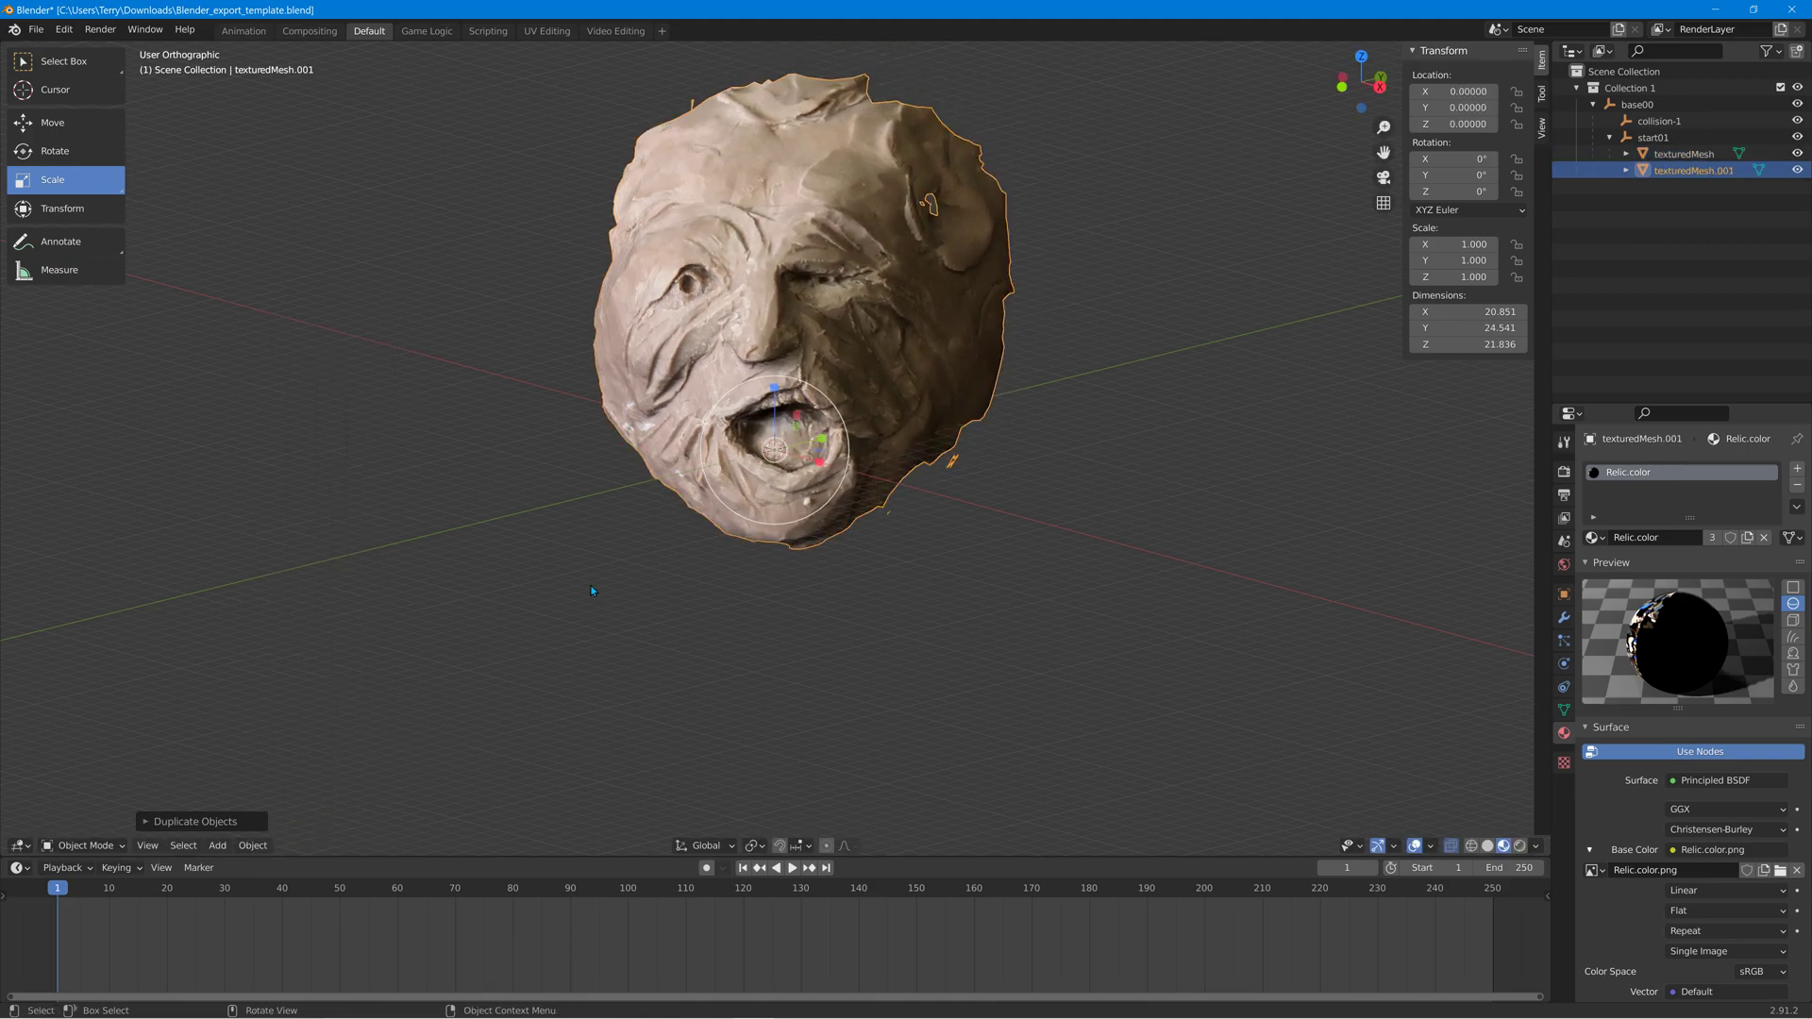
double_click(1674, 171)
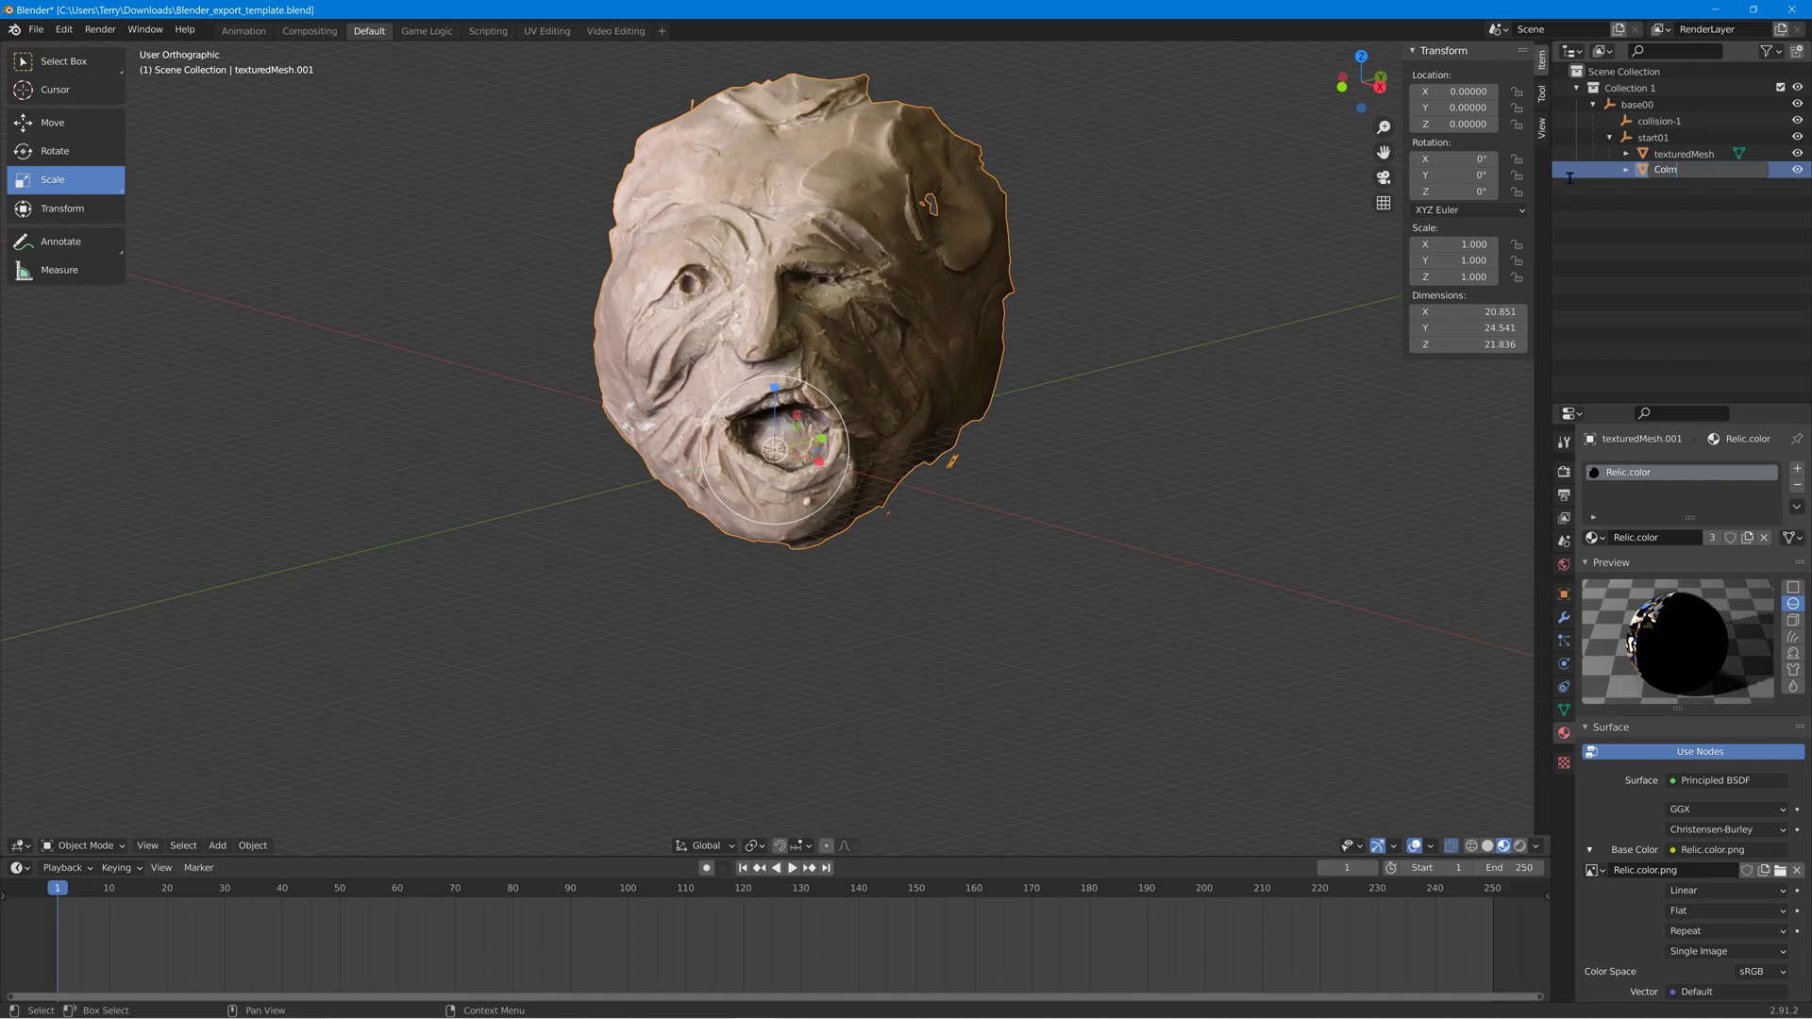
text(Colmesh-1)
key(Return)
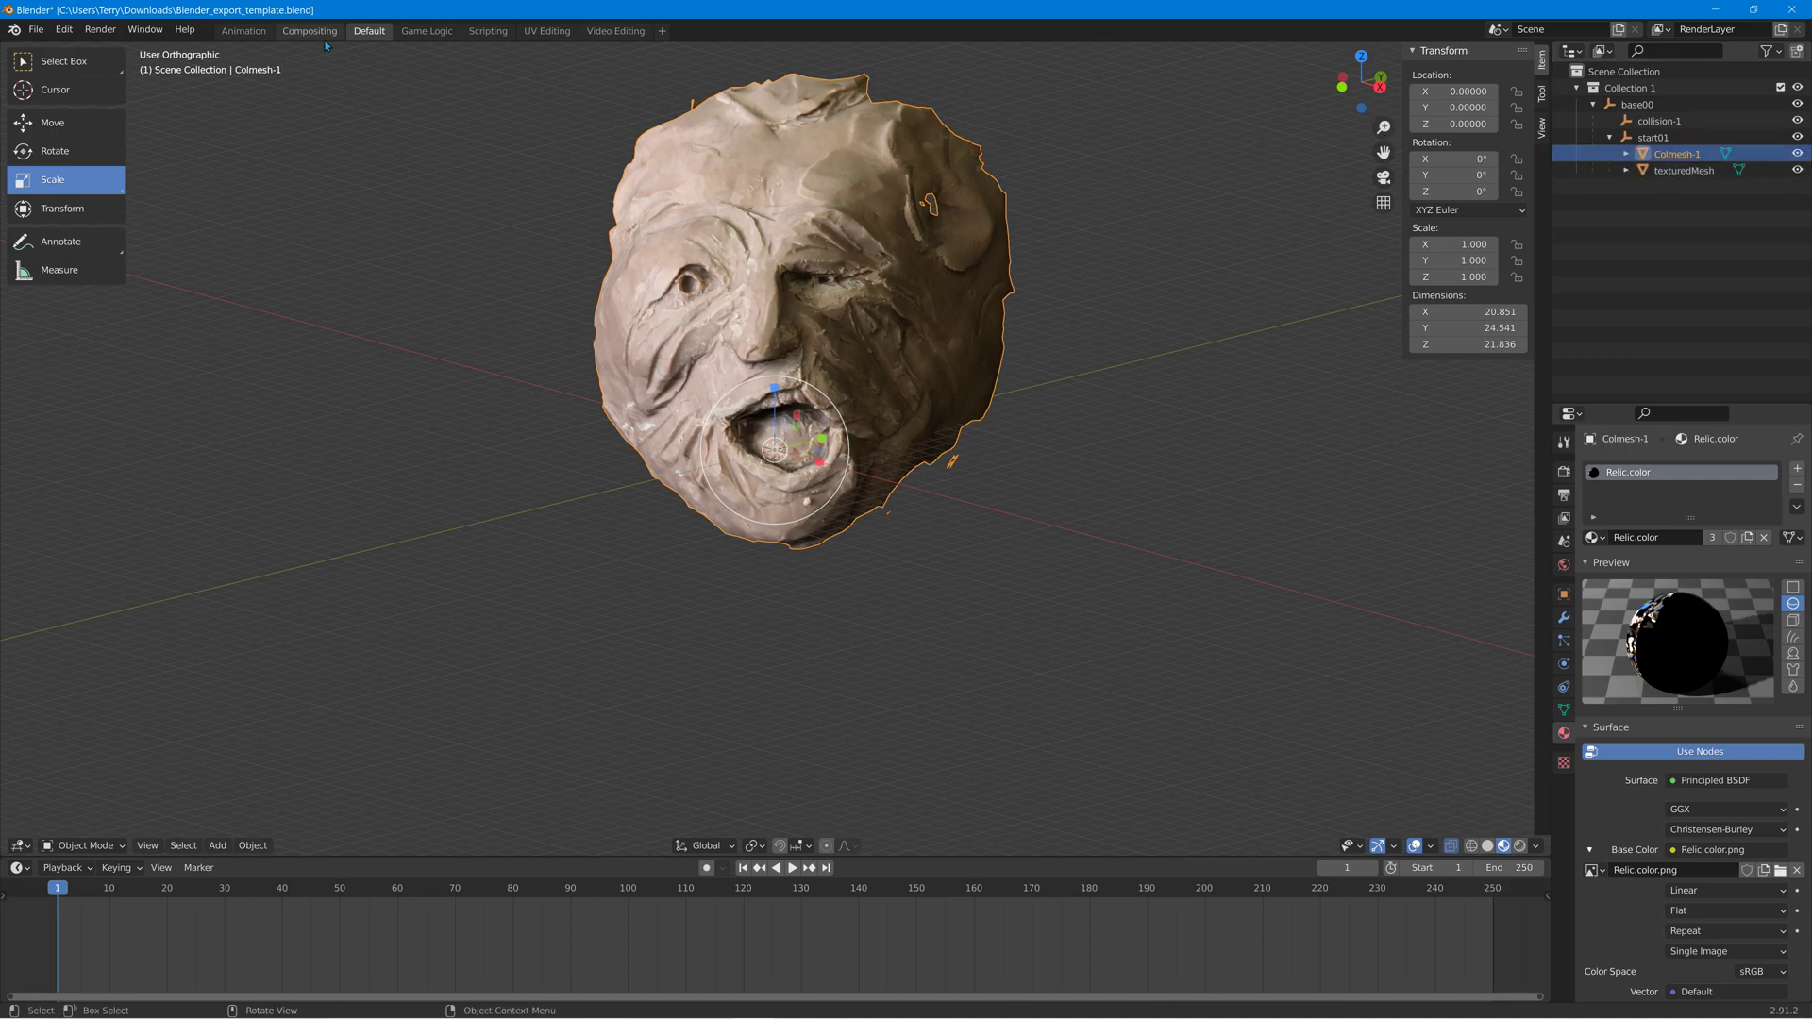
Set up a Collada (.dae) export into the Crater folder and start replacing the default file name.
click(34, 29)
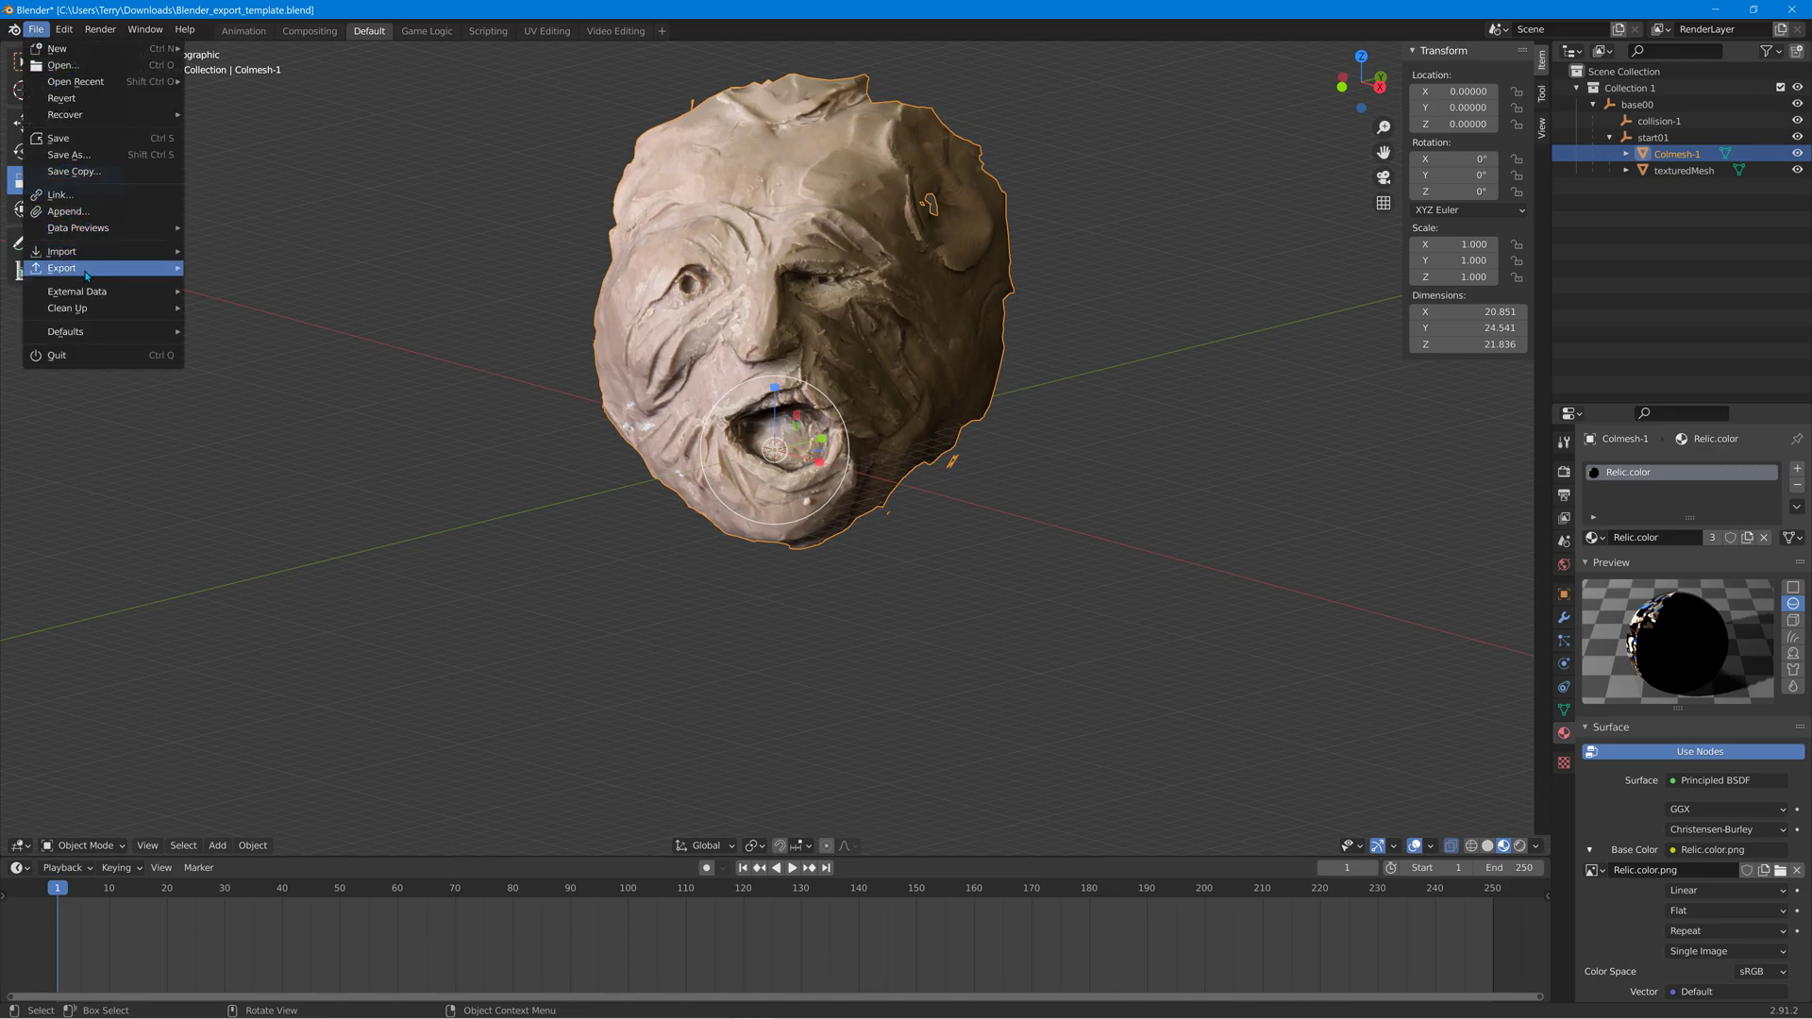
mouse_move(86, 275)
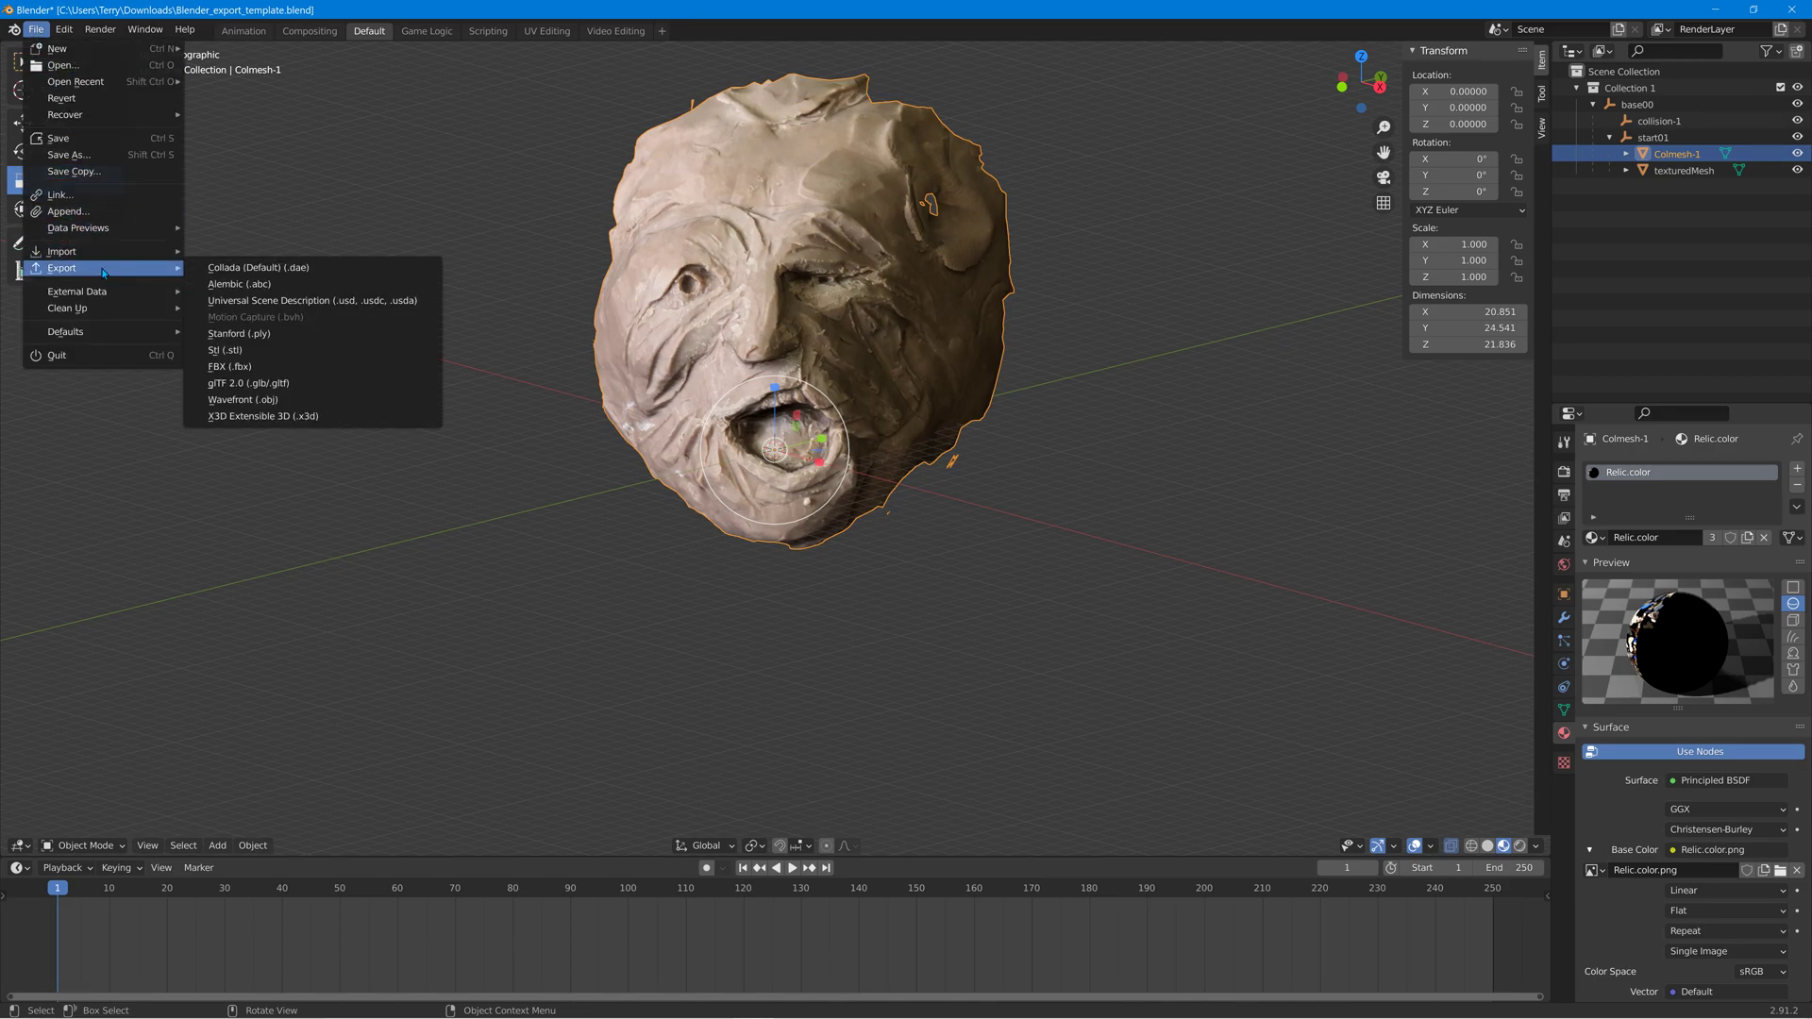
click(255, 270)
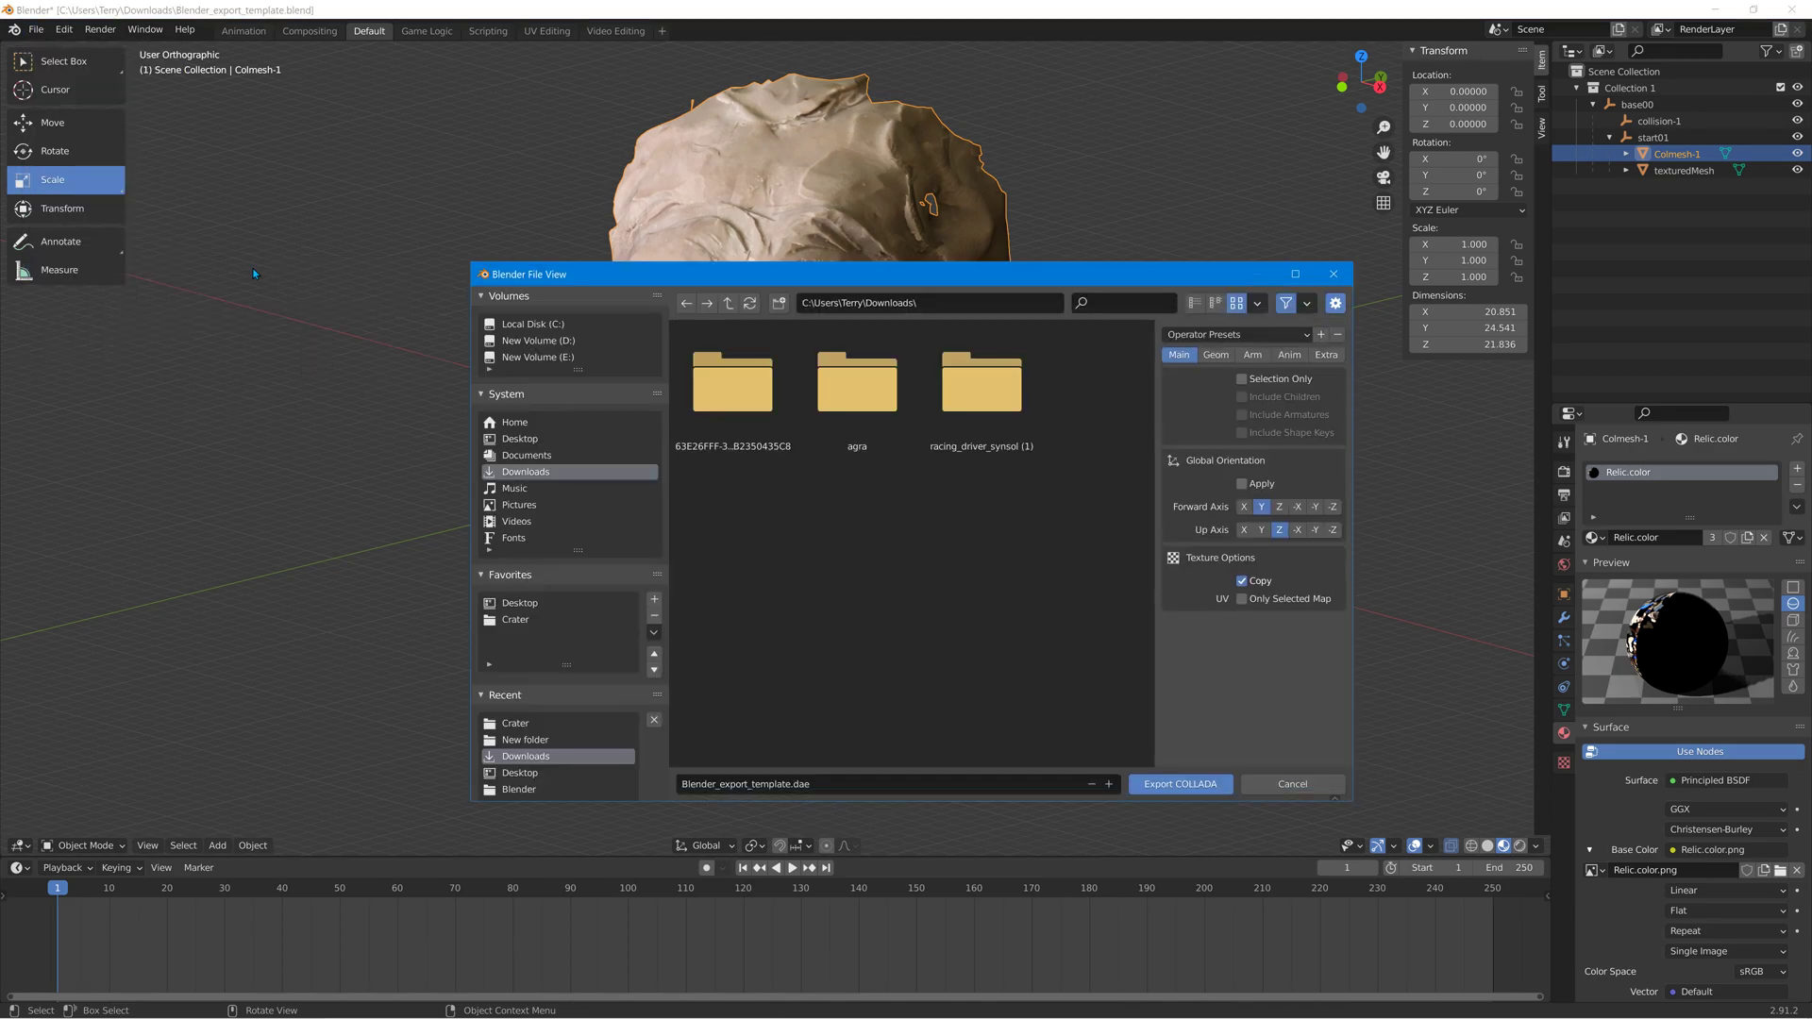
click(506, 723)
click(847, 791)
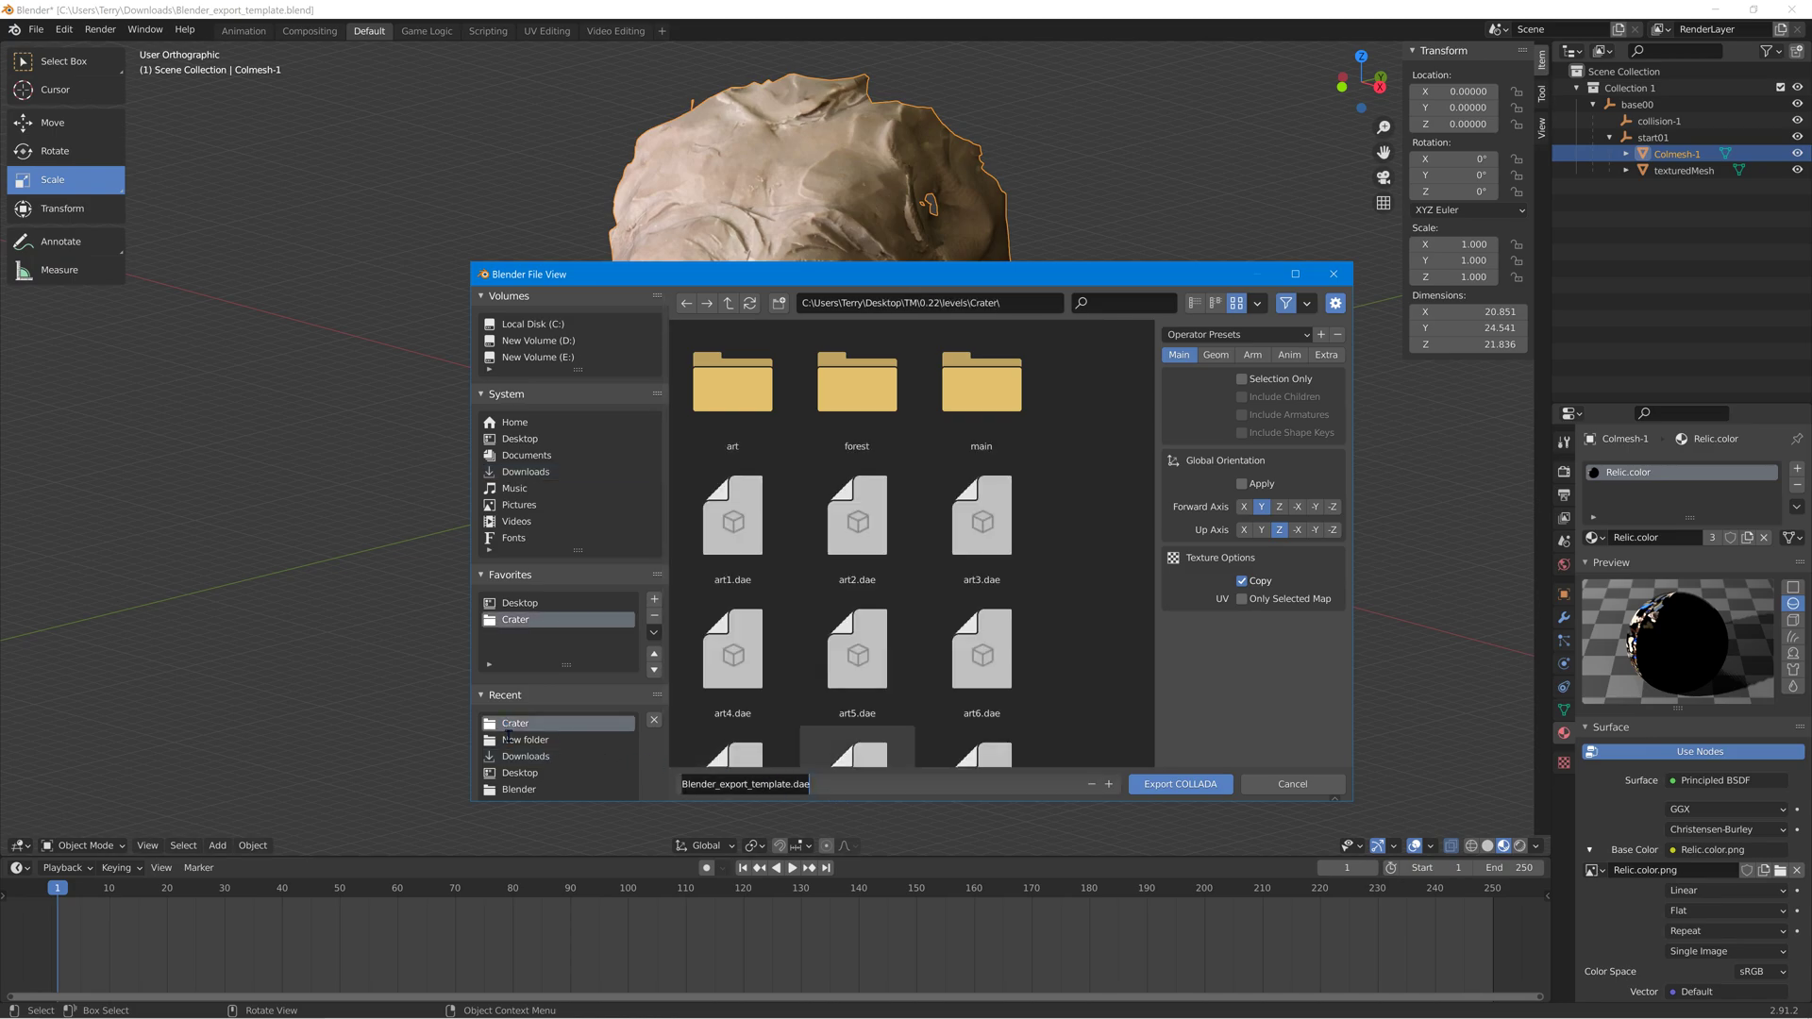
drag(764, 793, 659, 792)
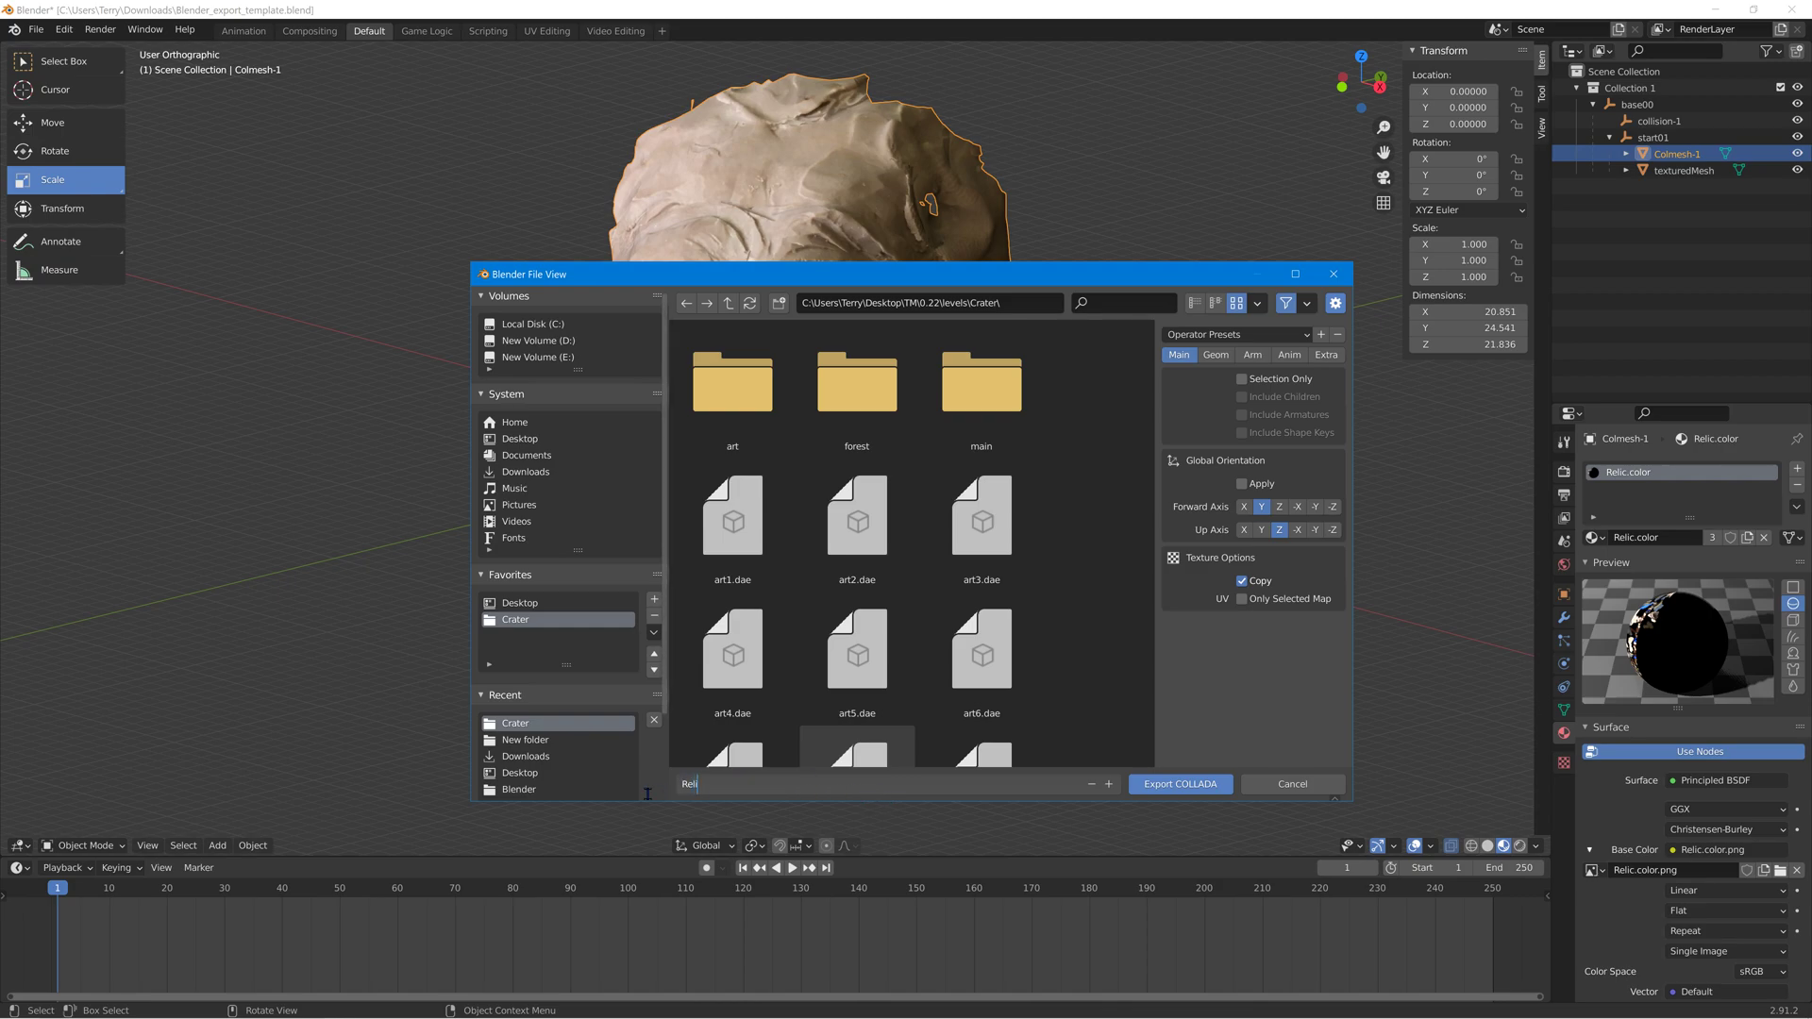
Export the stone head as the COLLADA file relic5.dae to the Crater level folder and switch to BeamNG.drive.
click(1180, 784)
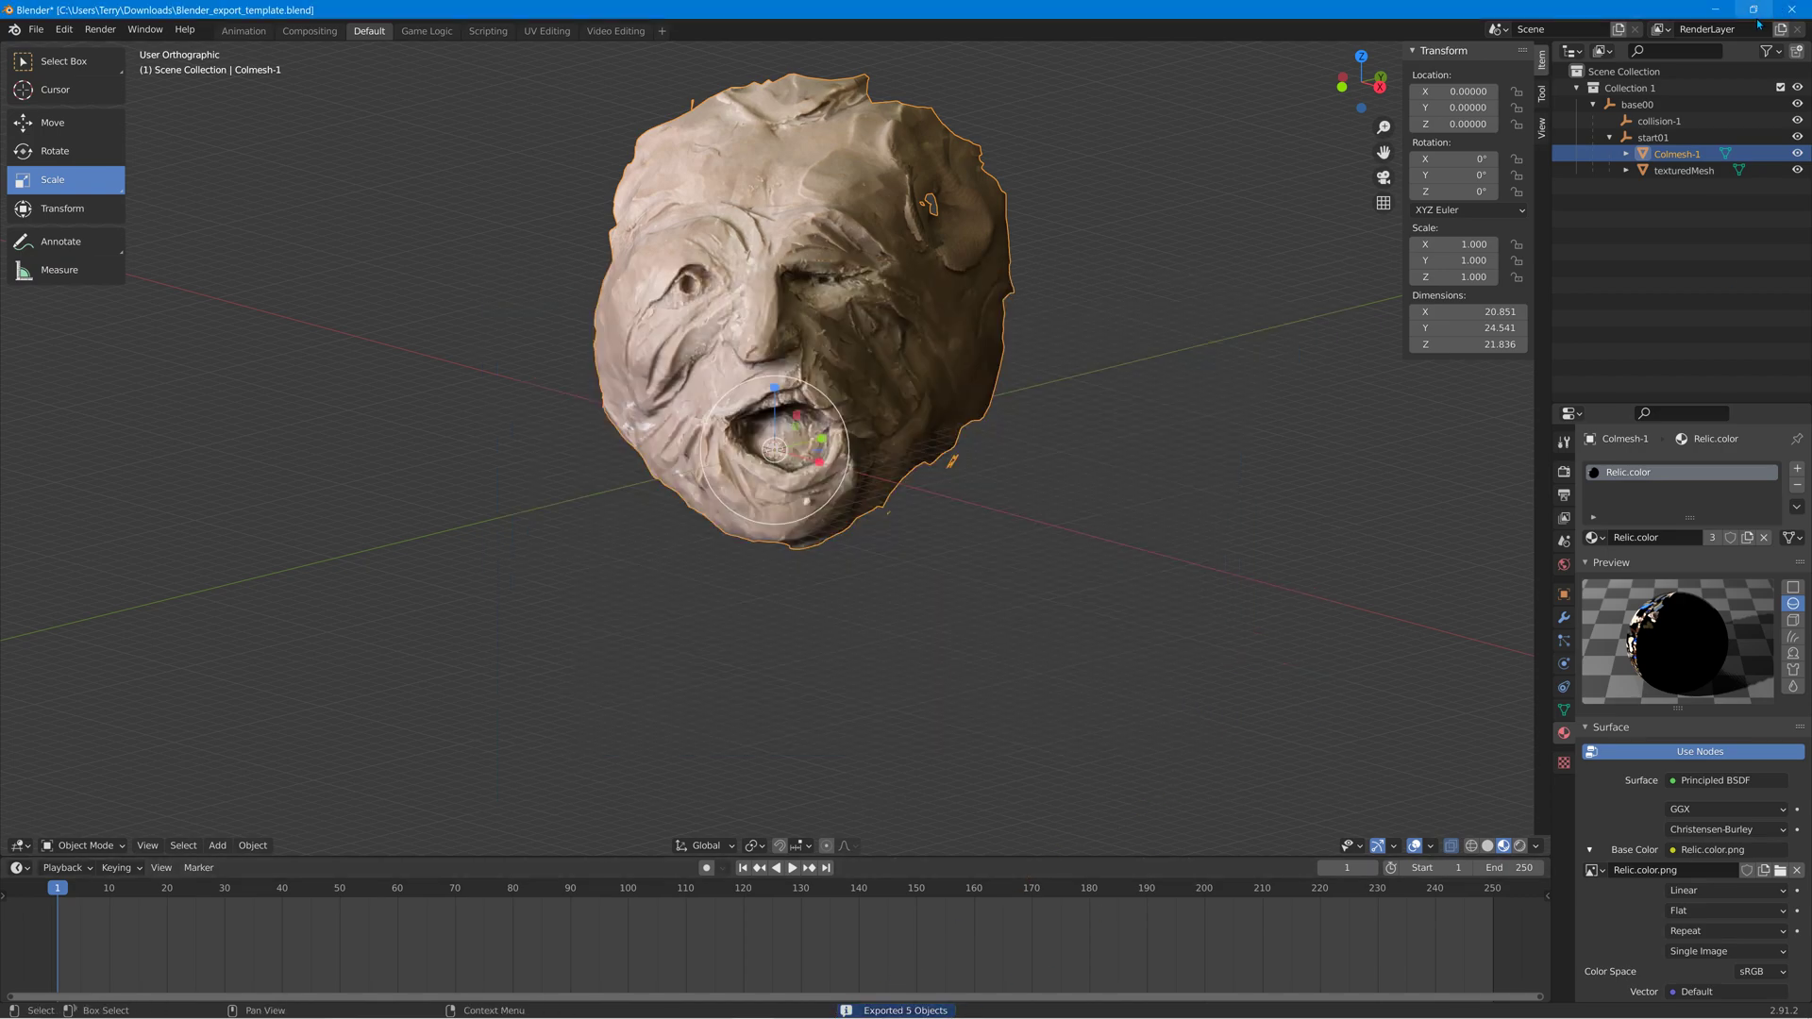
click(1727, 12)
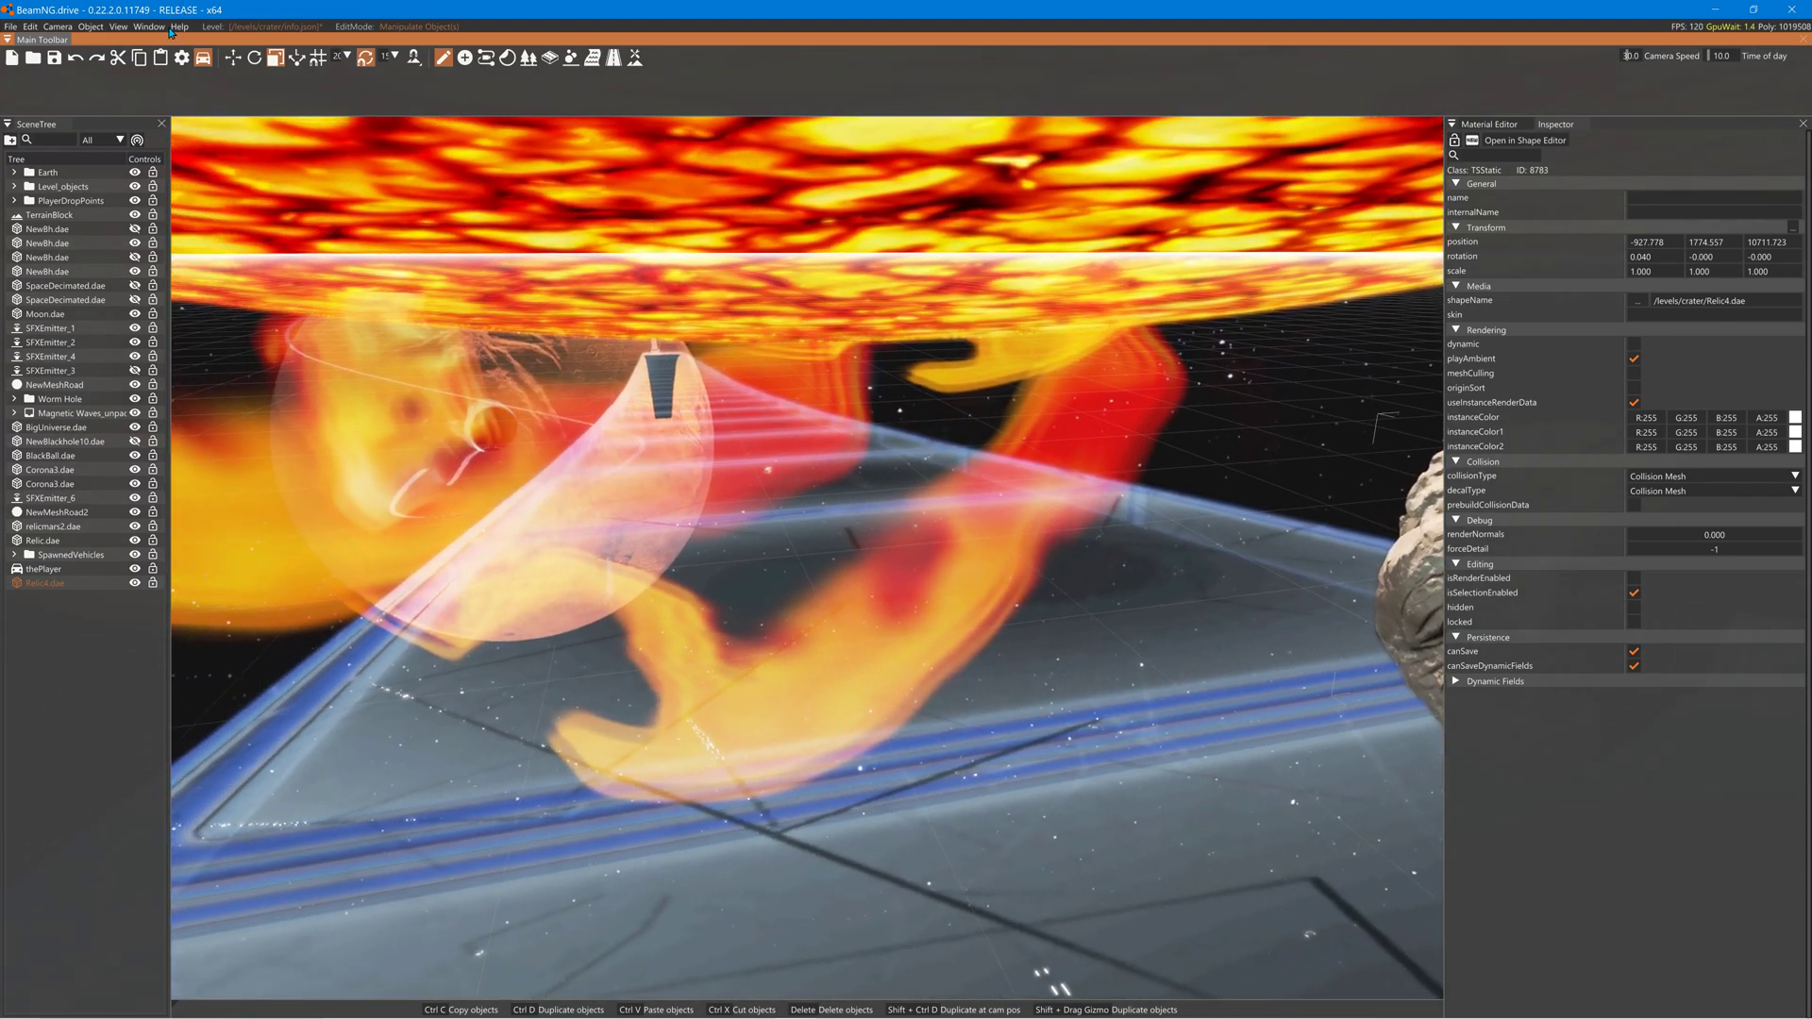
Open the Asset Browser and filter the crater level's assets by "rel".
click(149, 27)
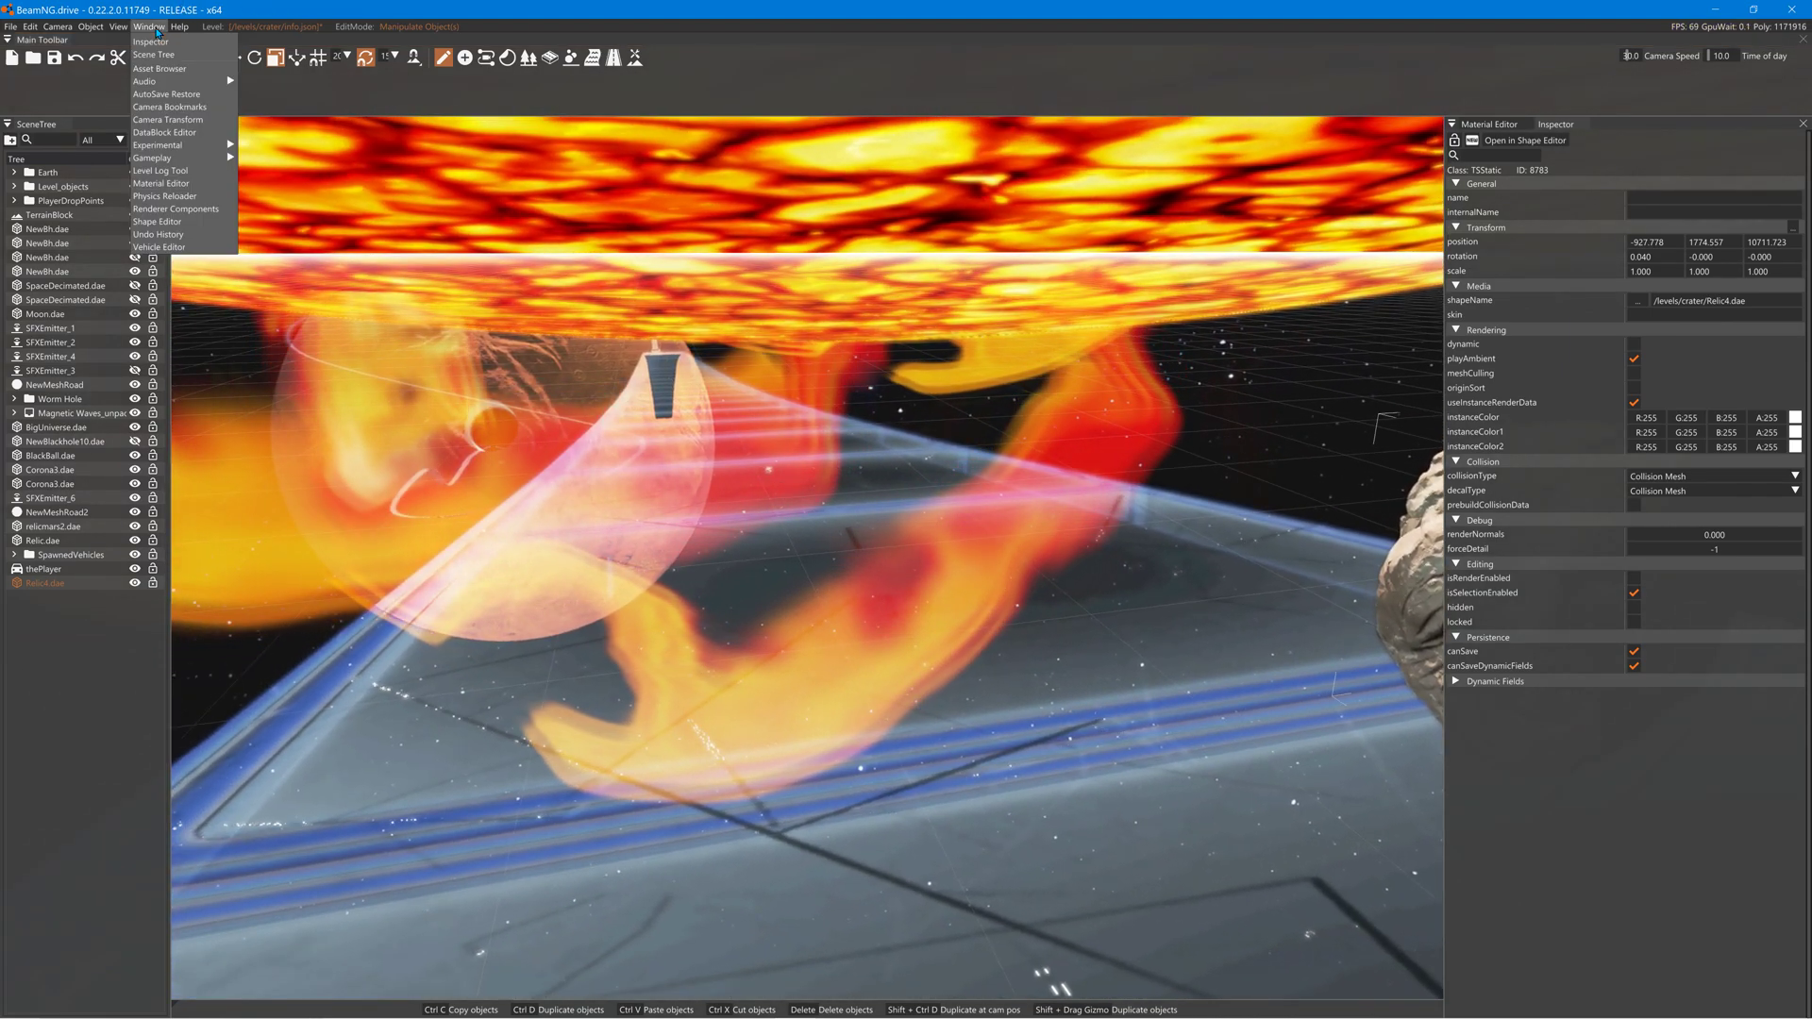
click(159, 69)
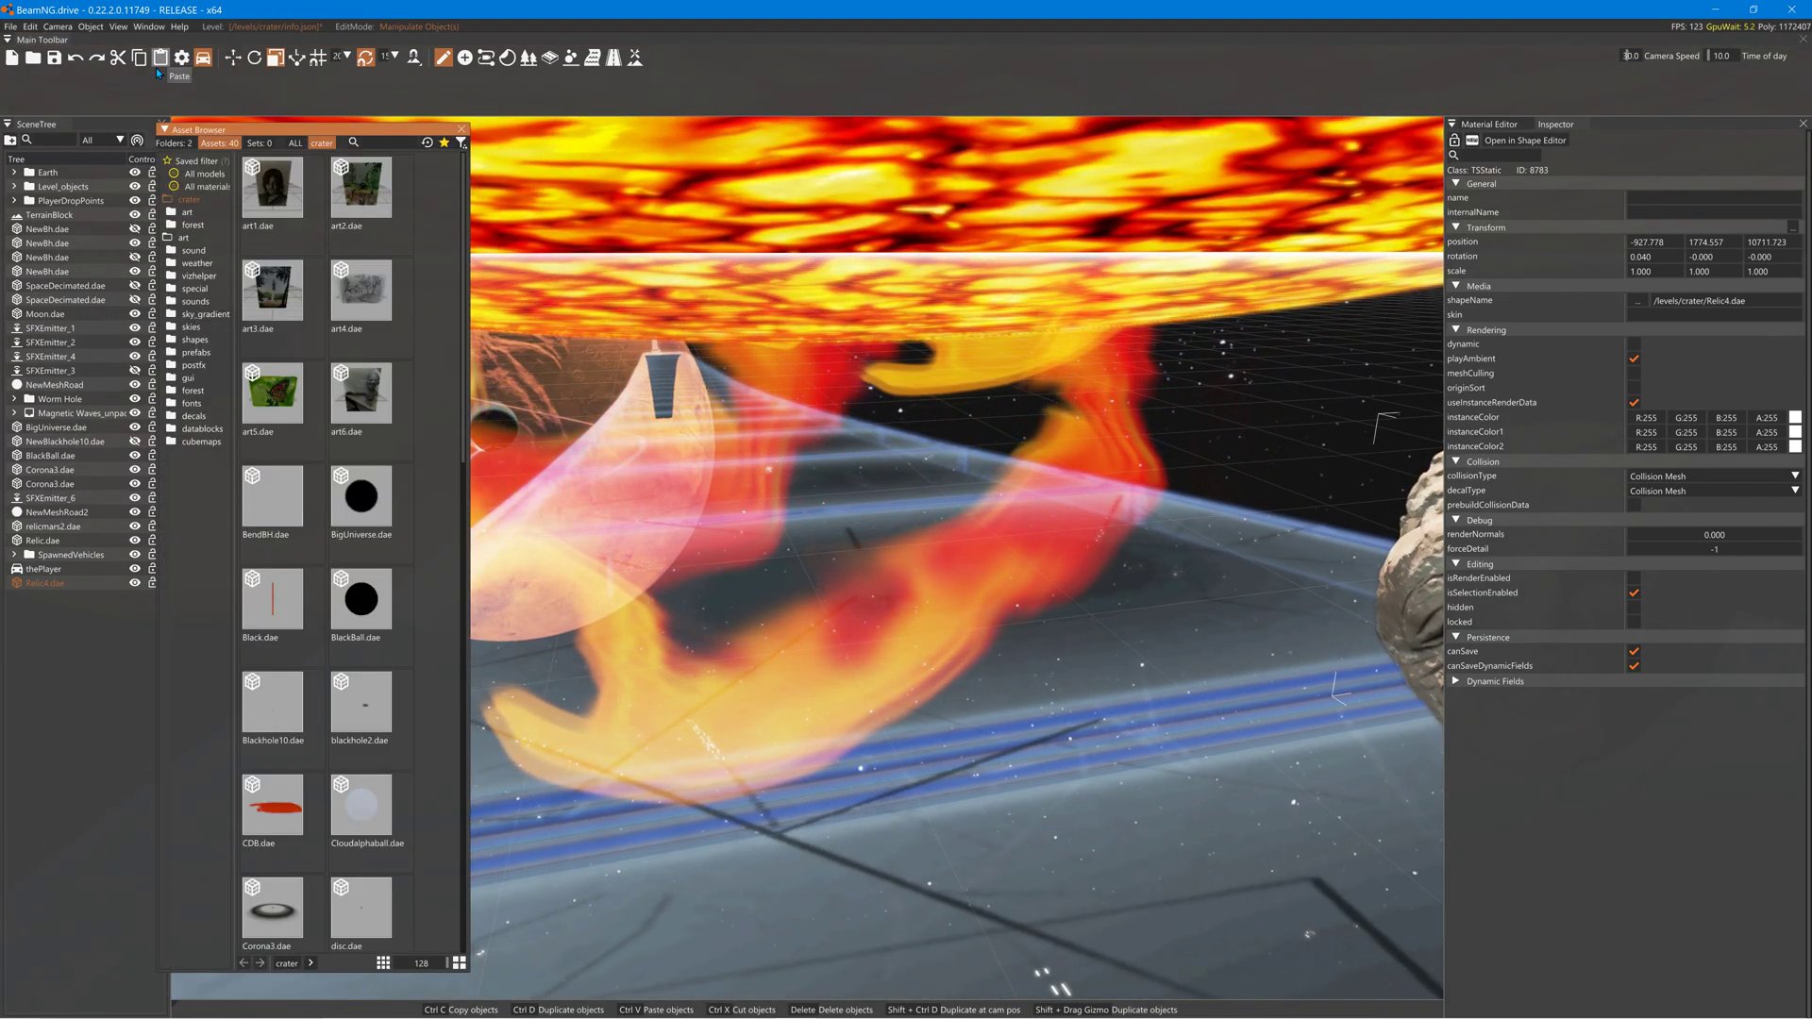
scroll(456, 487, down, 5)
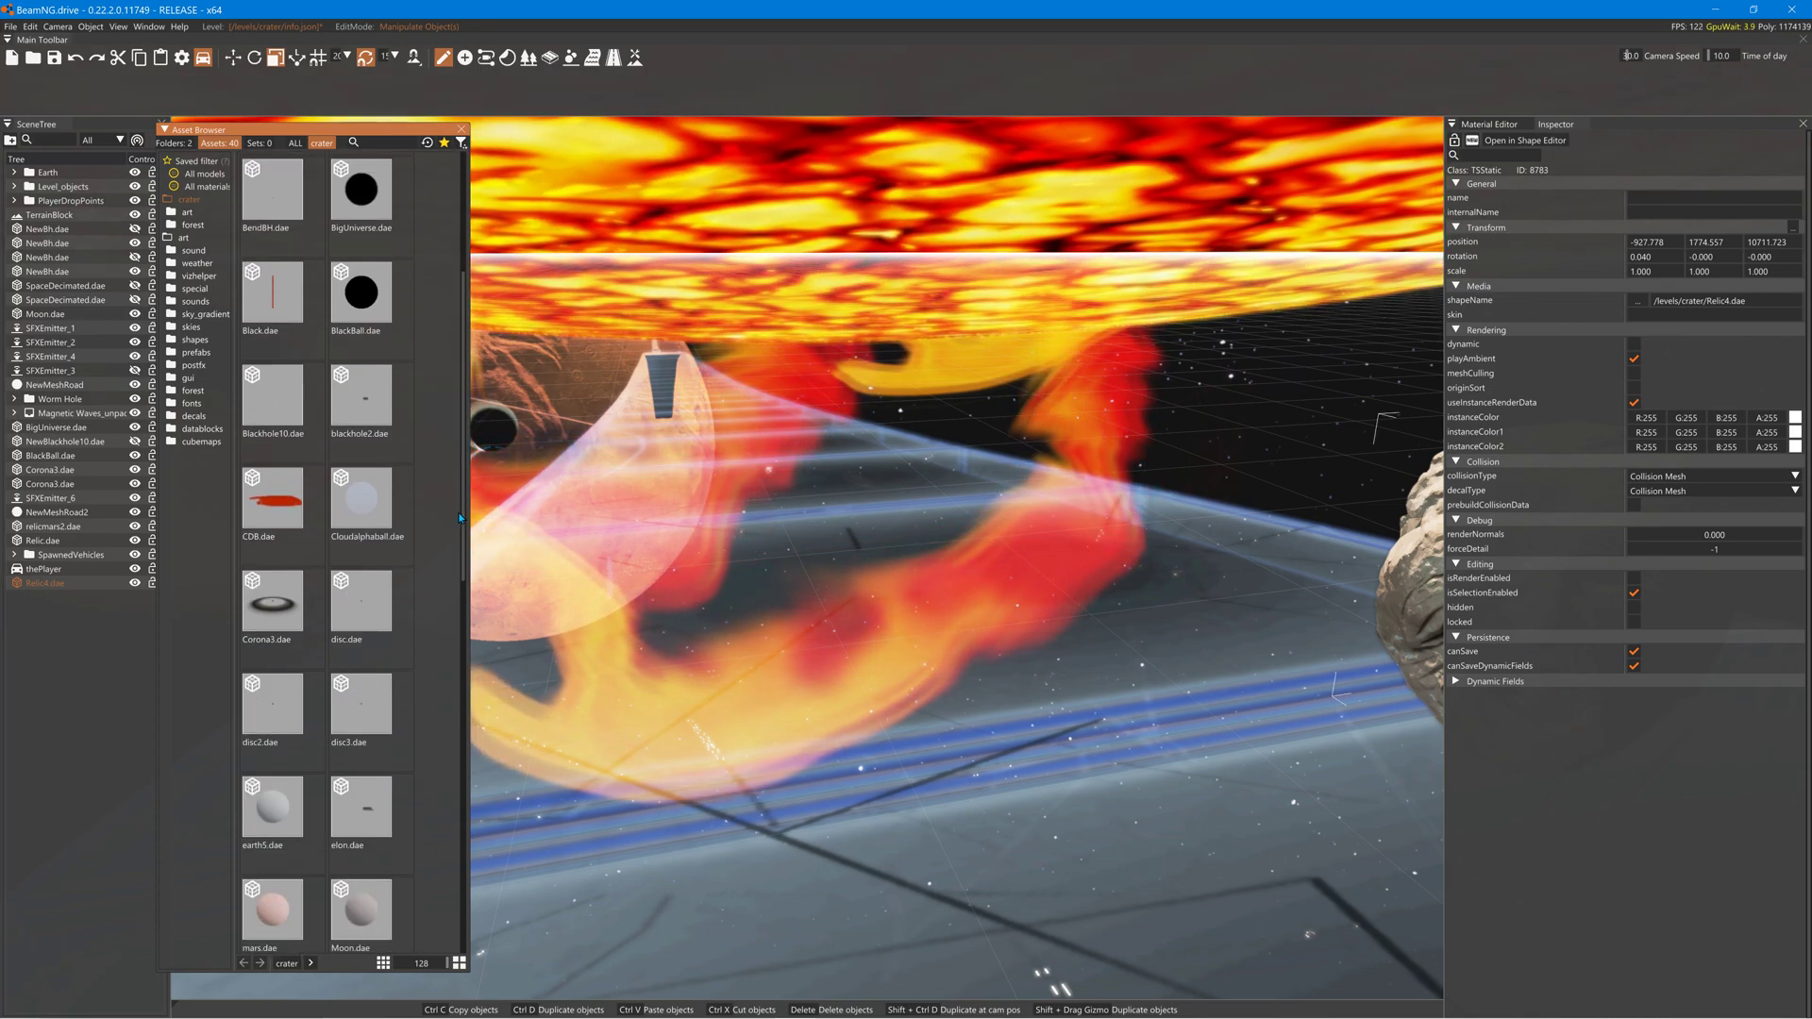
scroll(406, 656, down, 4)
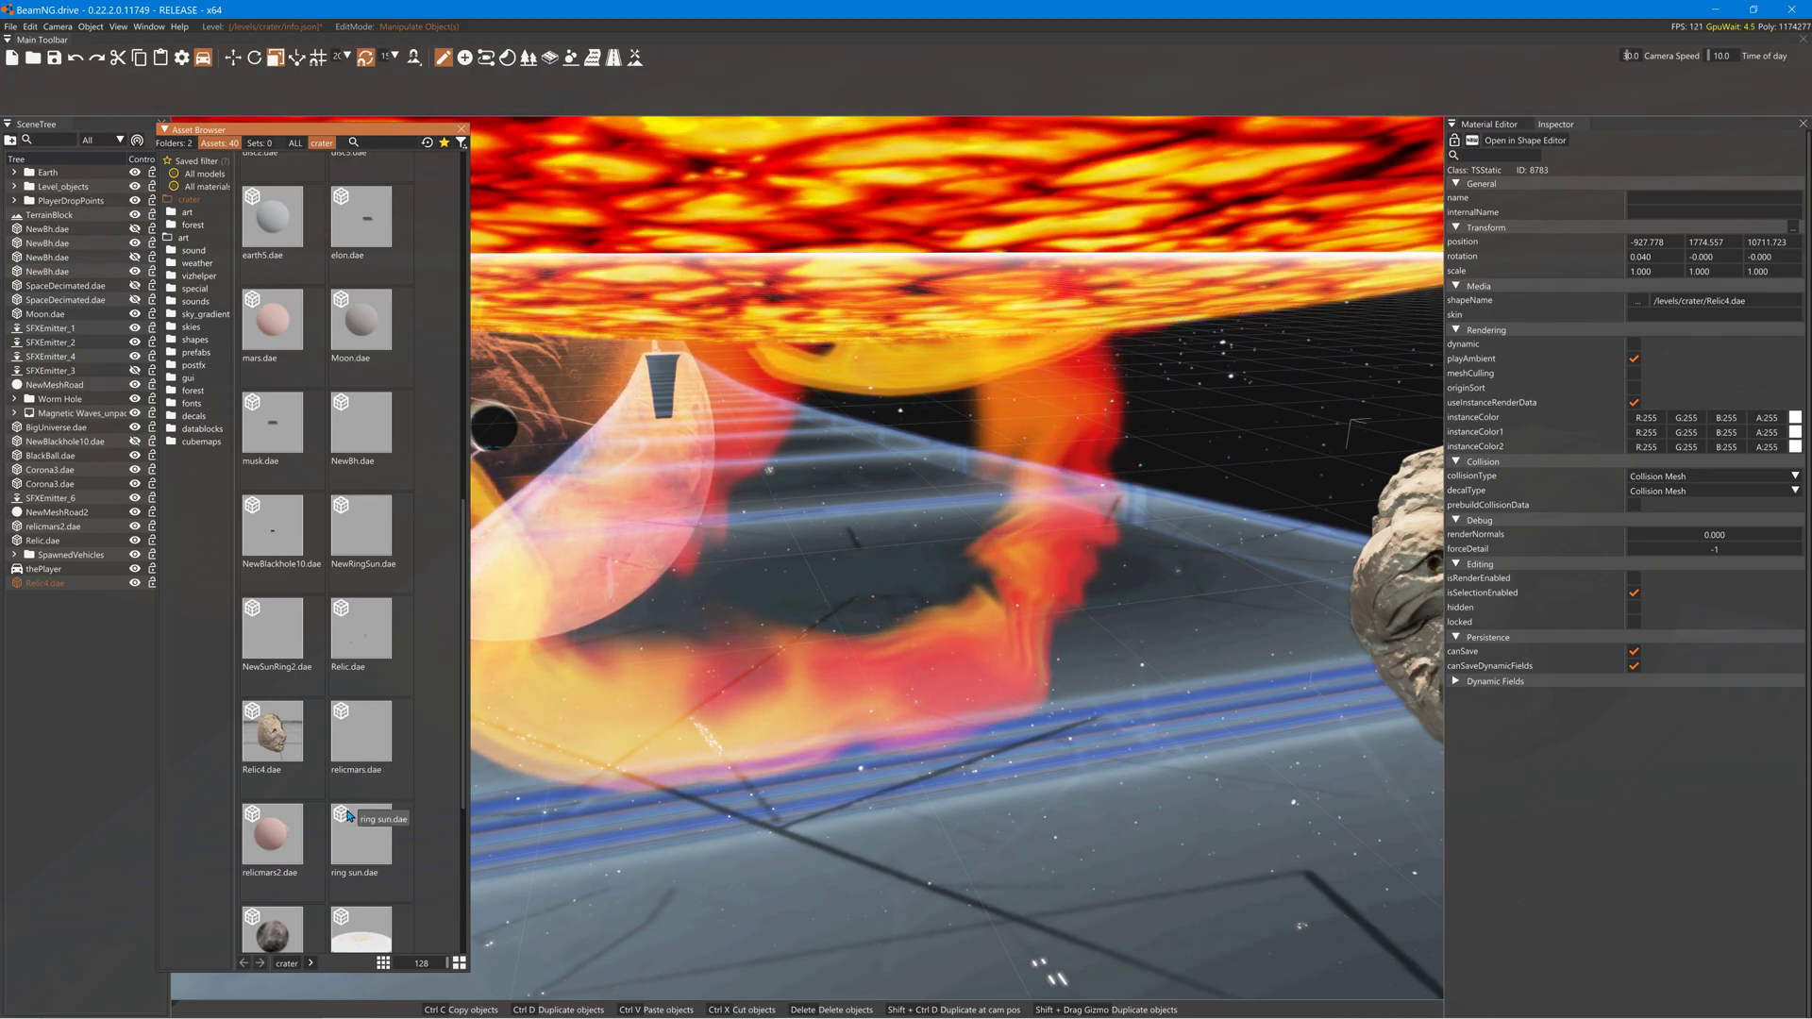
scroll(352, 811, down, 1)
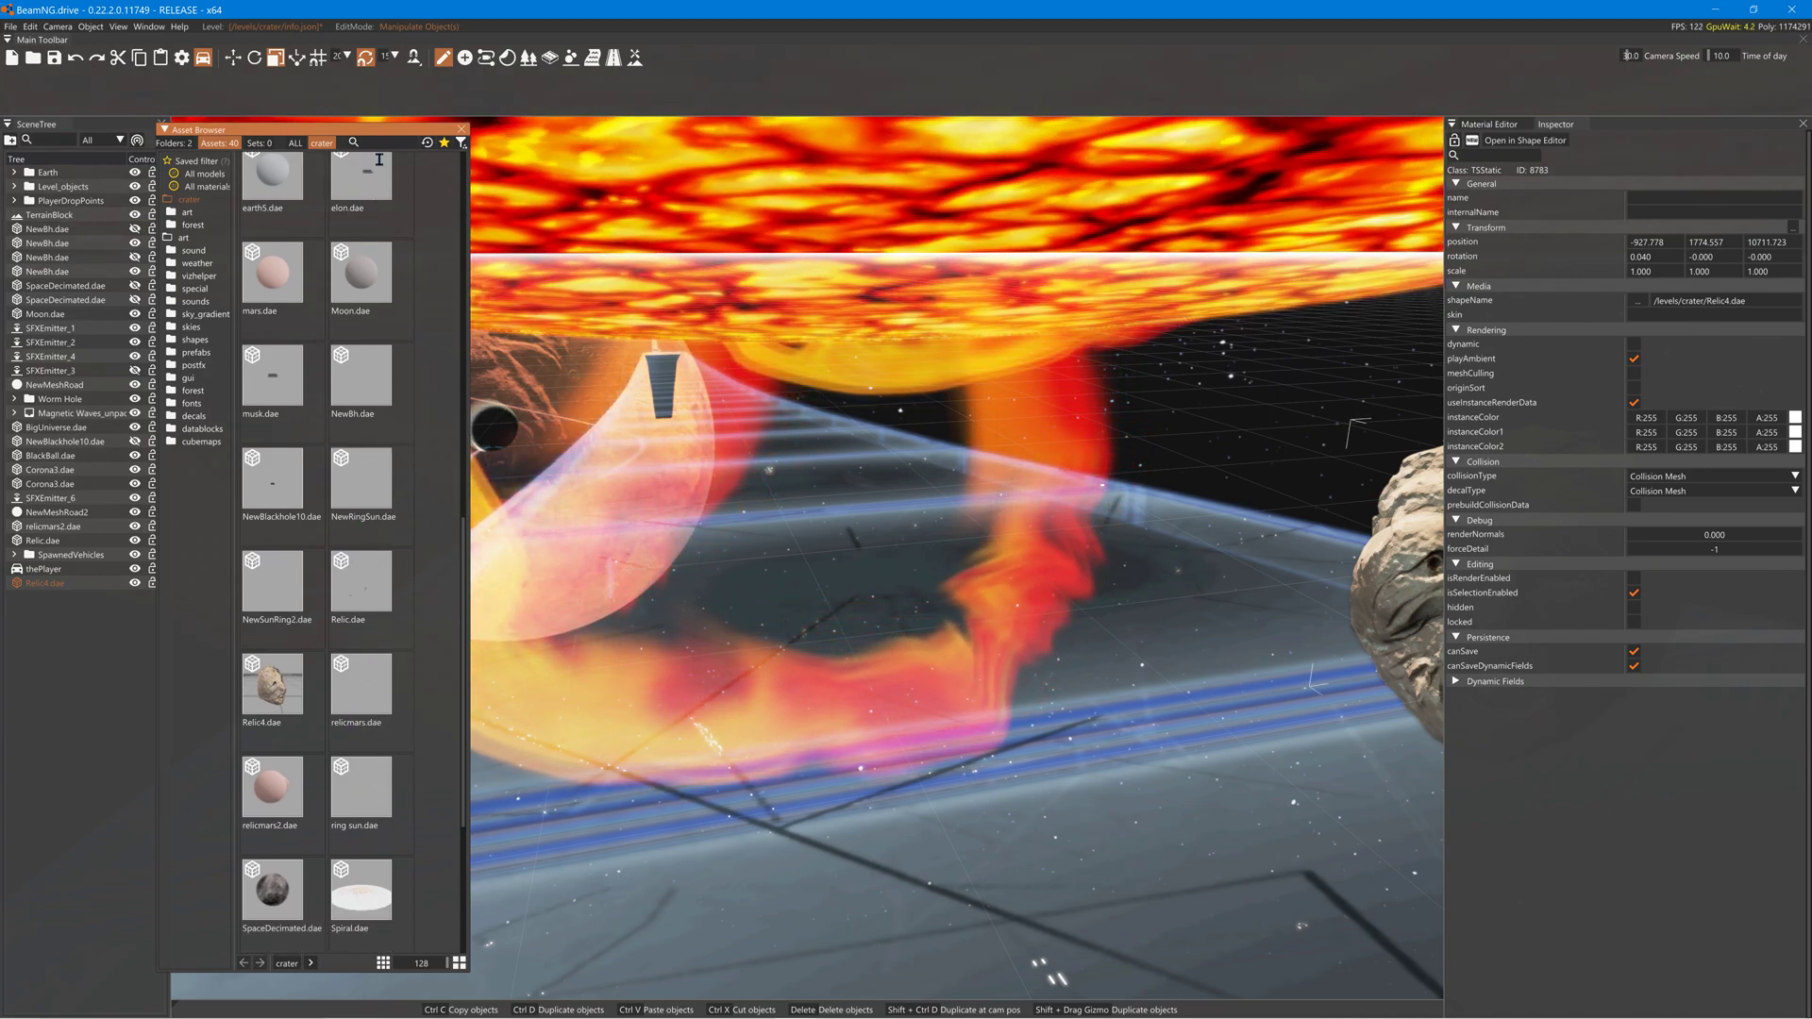
text(rel)
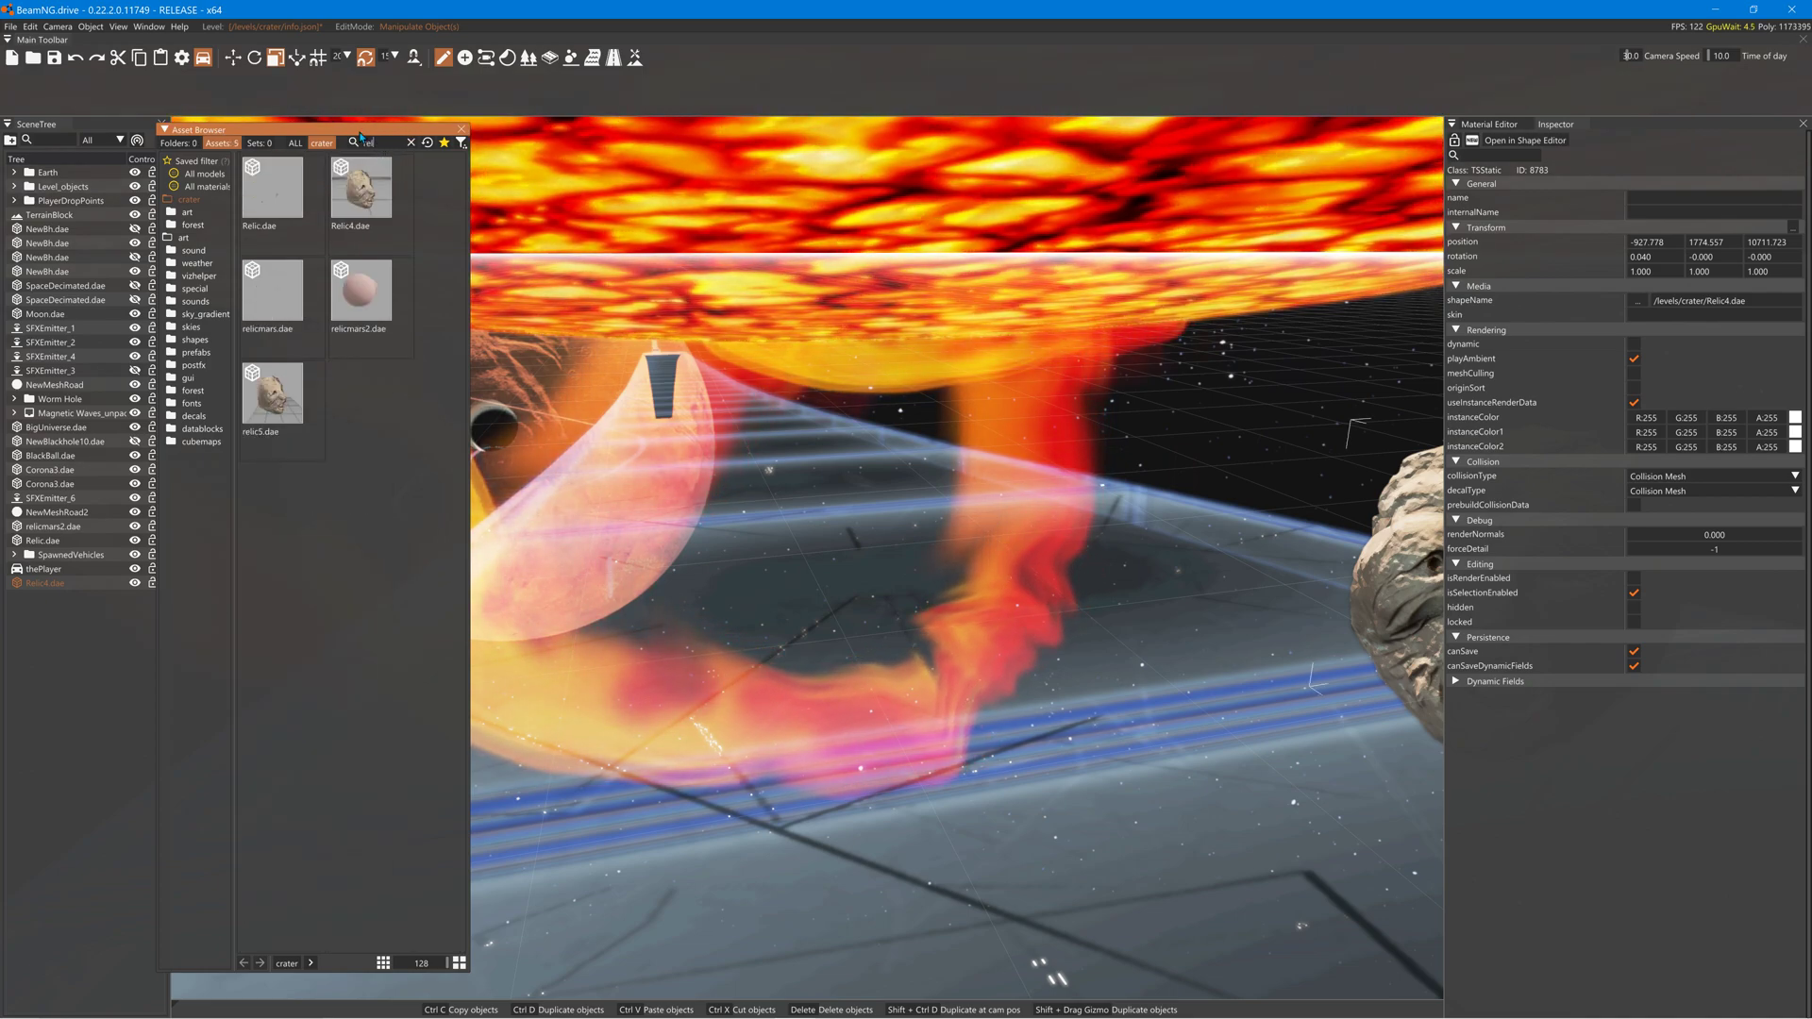
Place the relic5.dae head model on the translucent track in the scene.
drag(264, 387, 913, 579)
right_drag(914, 580, 1099, 511)
key(s)
key(a)
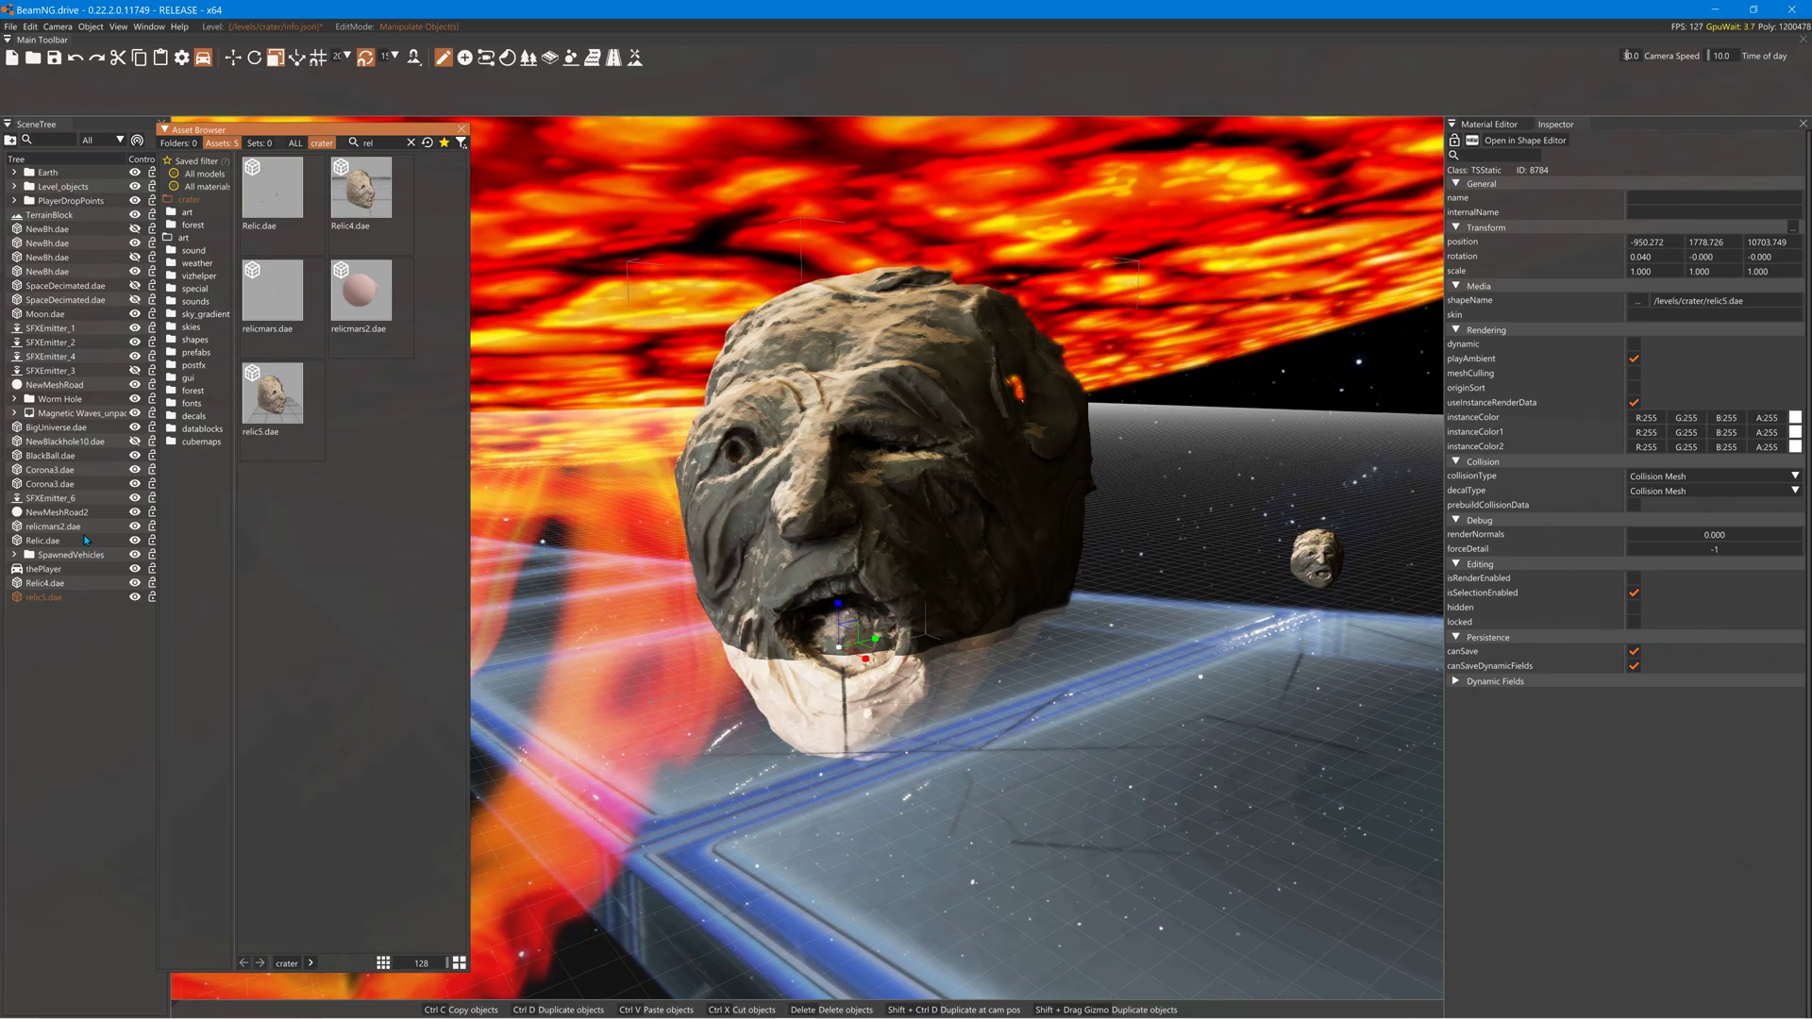
Set the volume of the sound emitters SFXEmitter_4 and SFXEmitter_6 to 0.
click(52, 356)
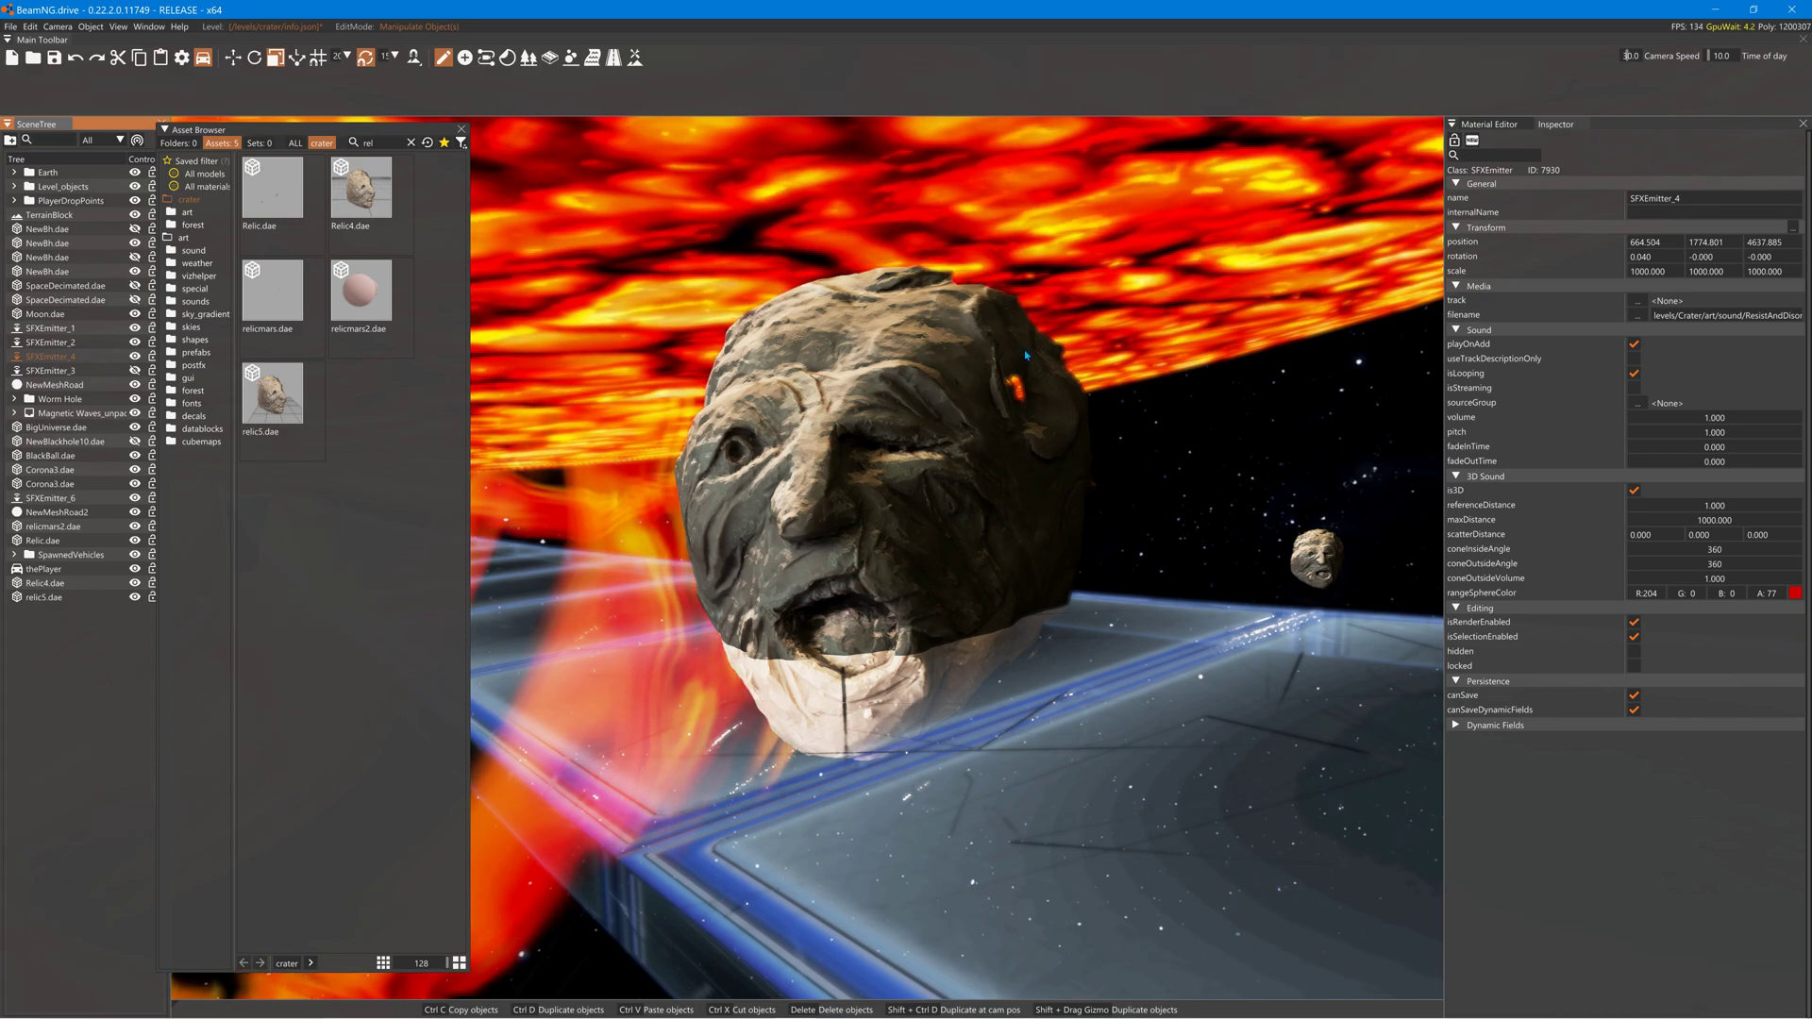
click(1634, 345)
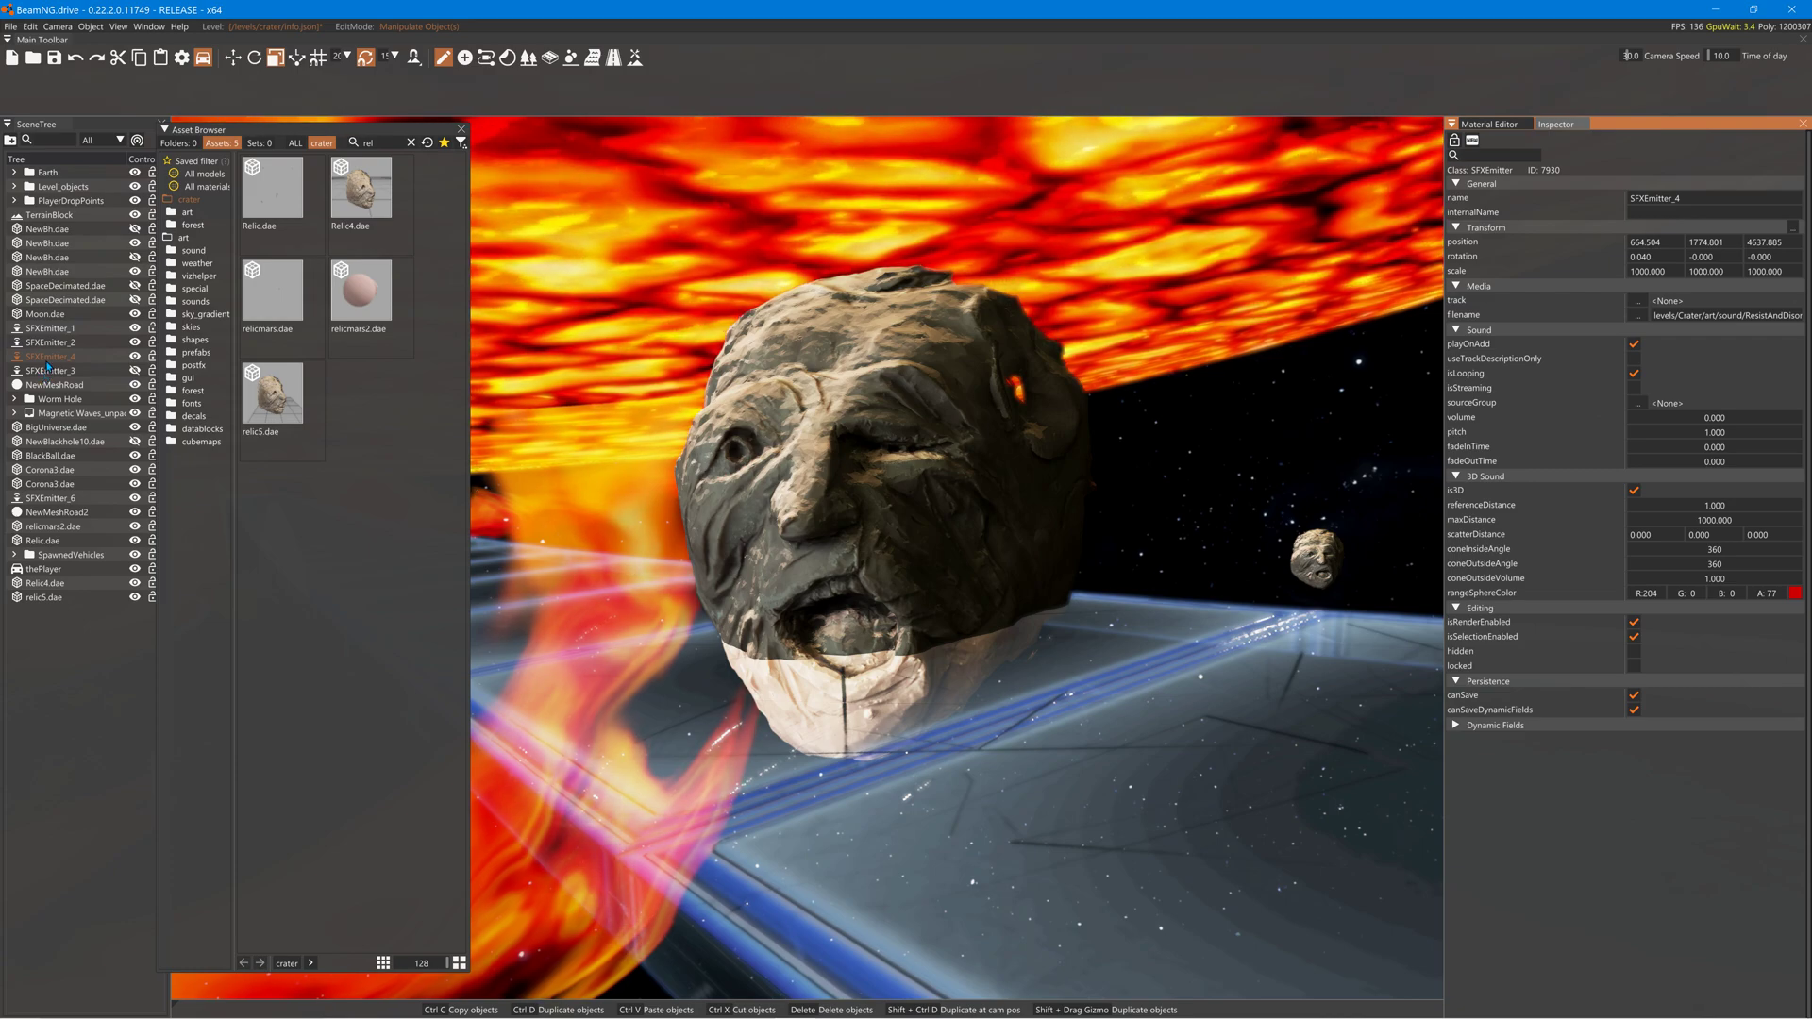
click(46, 371)
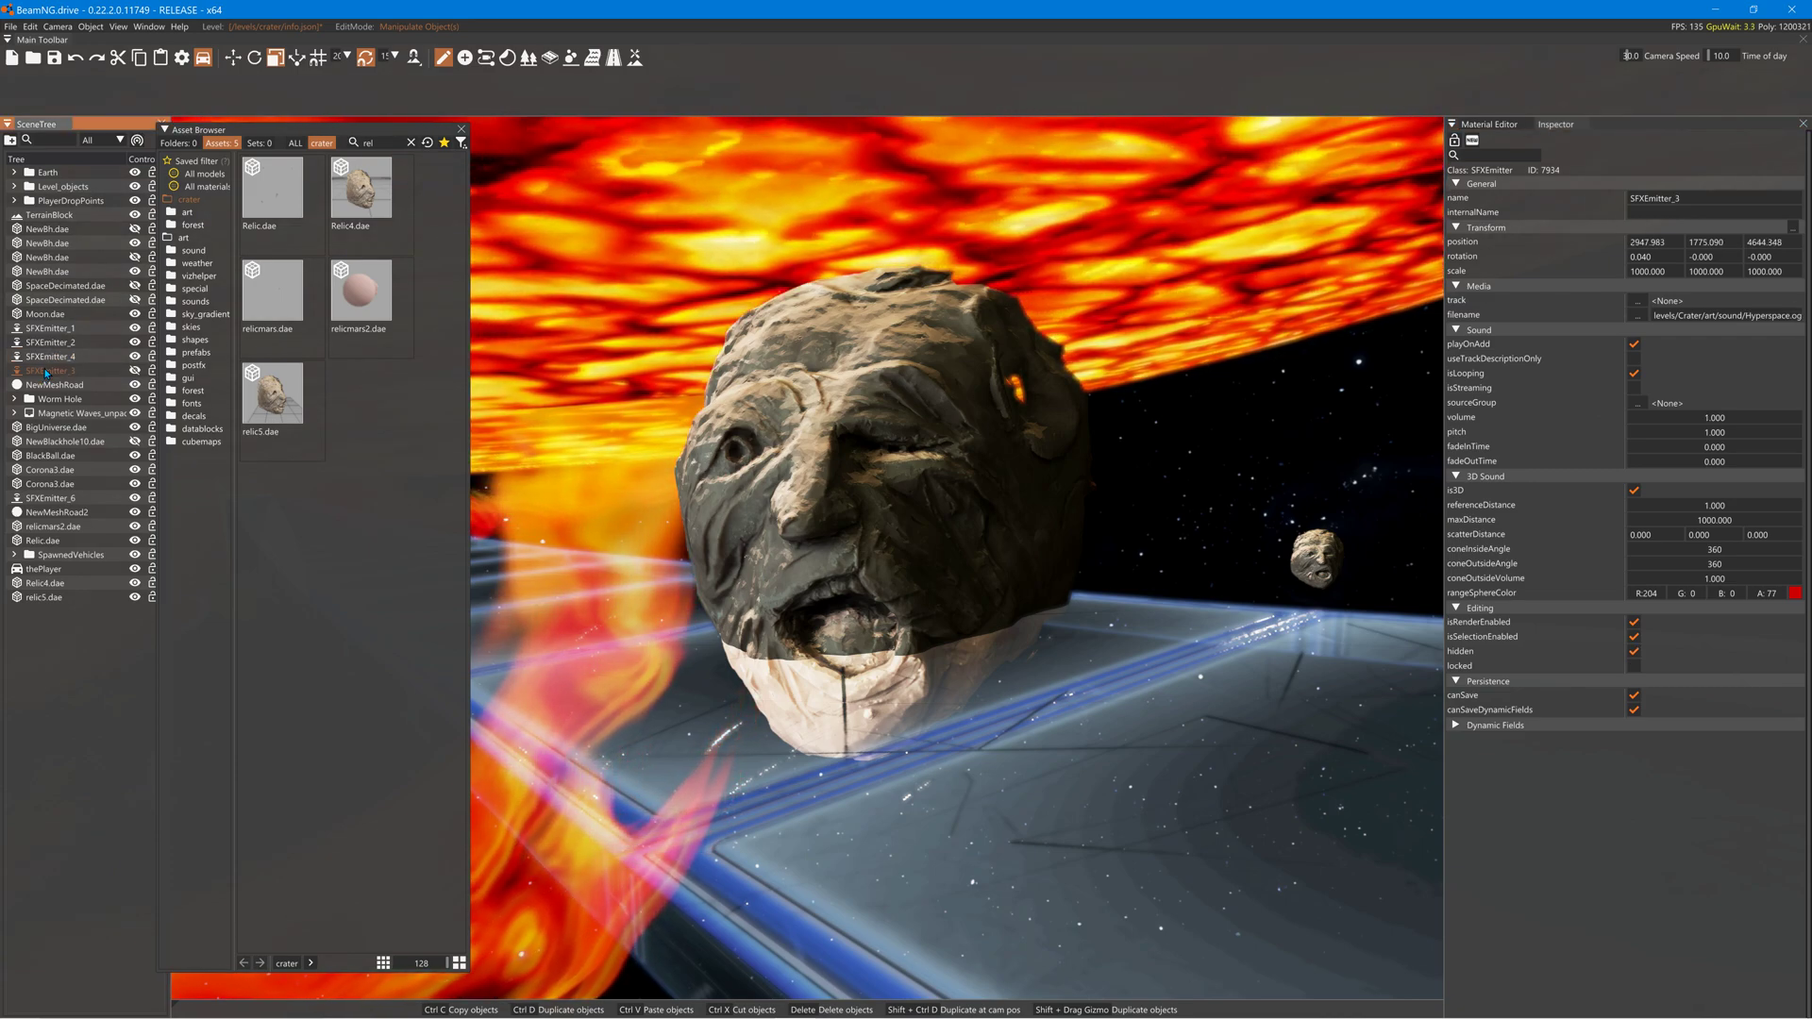
click(51, 498)
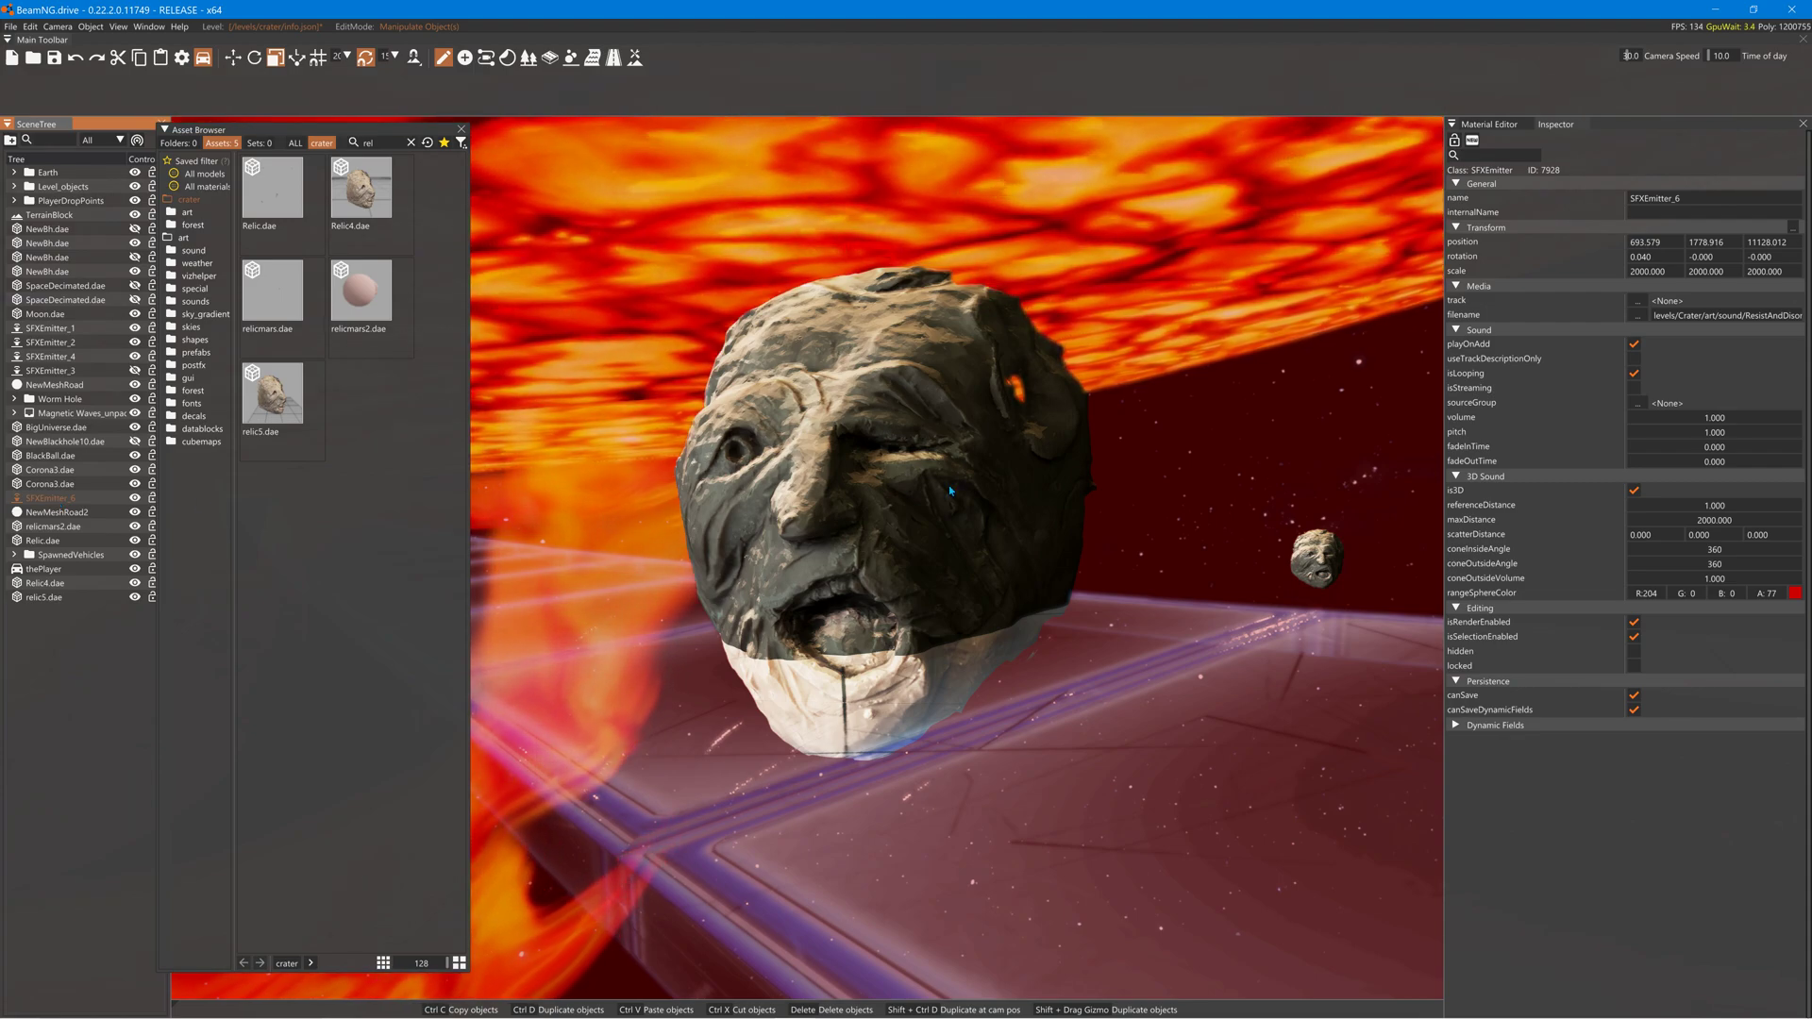
click(1716, 424)
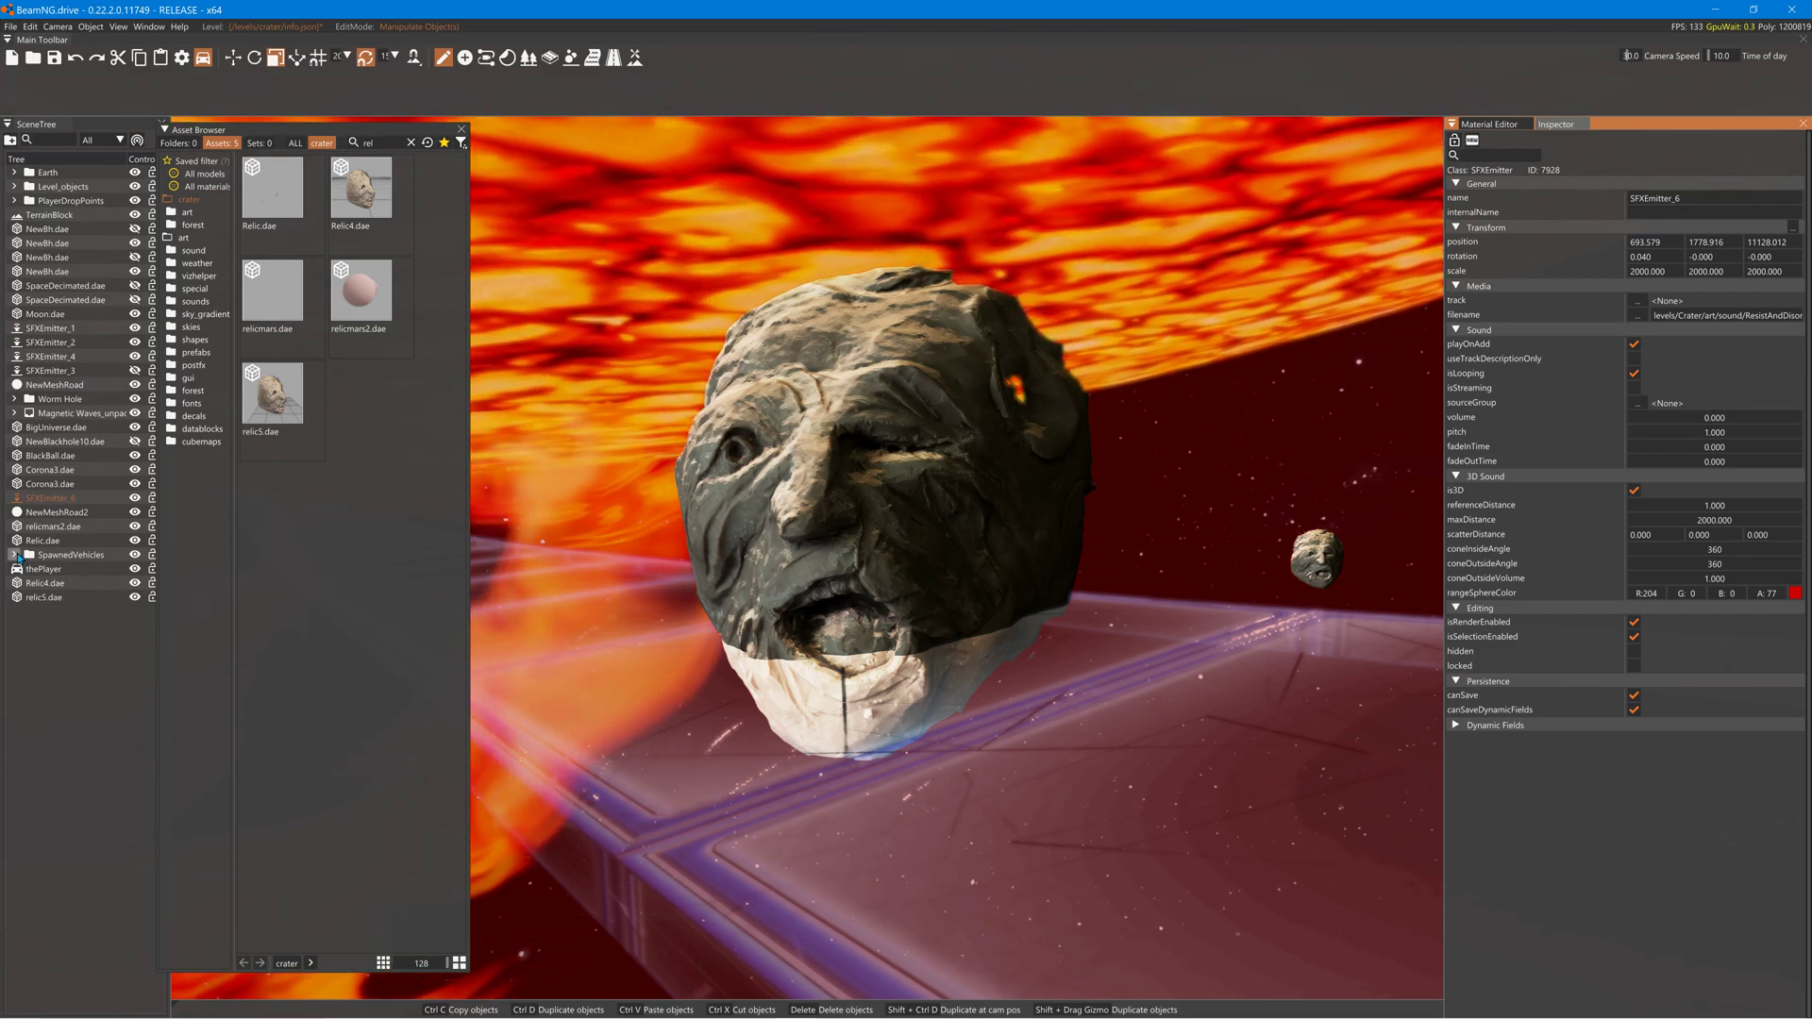
Rebuild the level's collision data and close the Asset Browser.
click(53, 526)
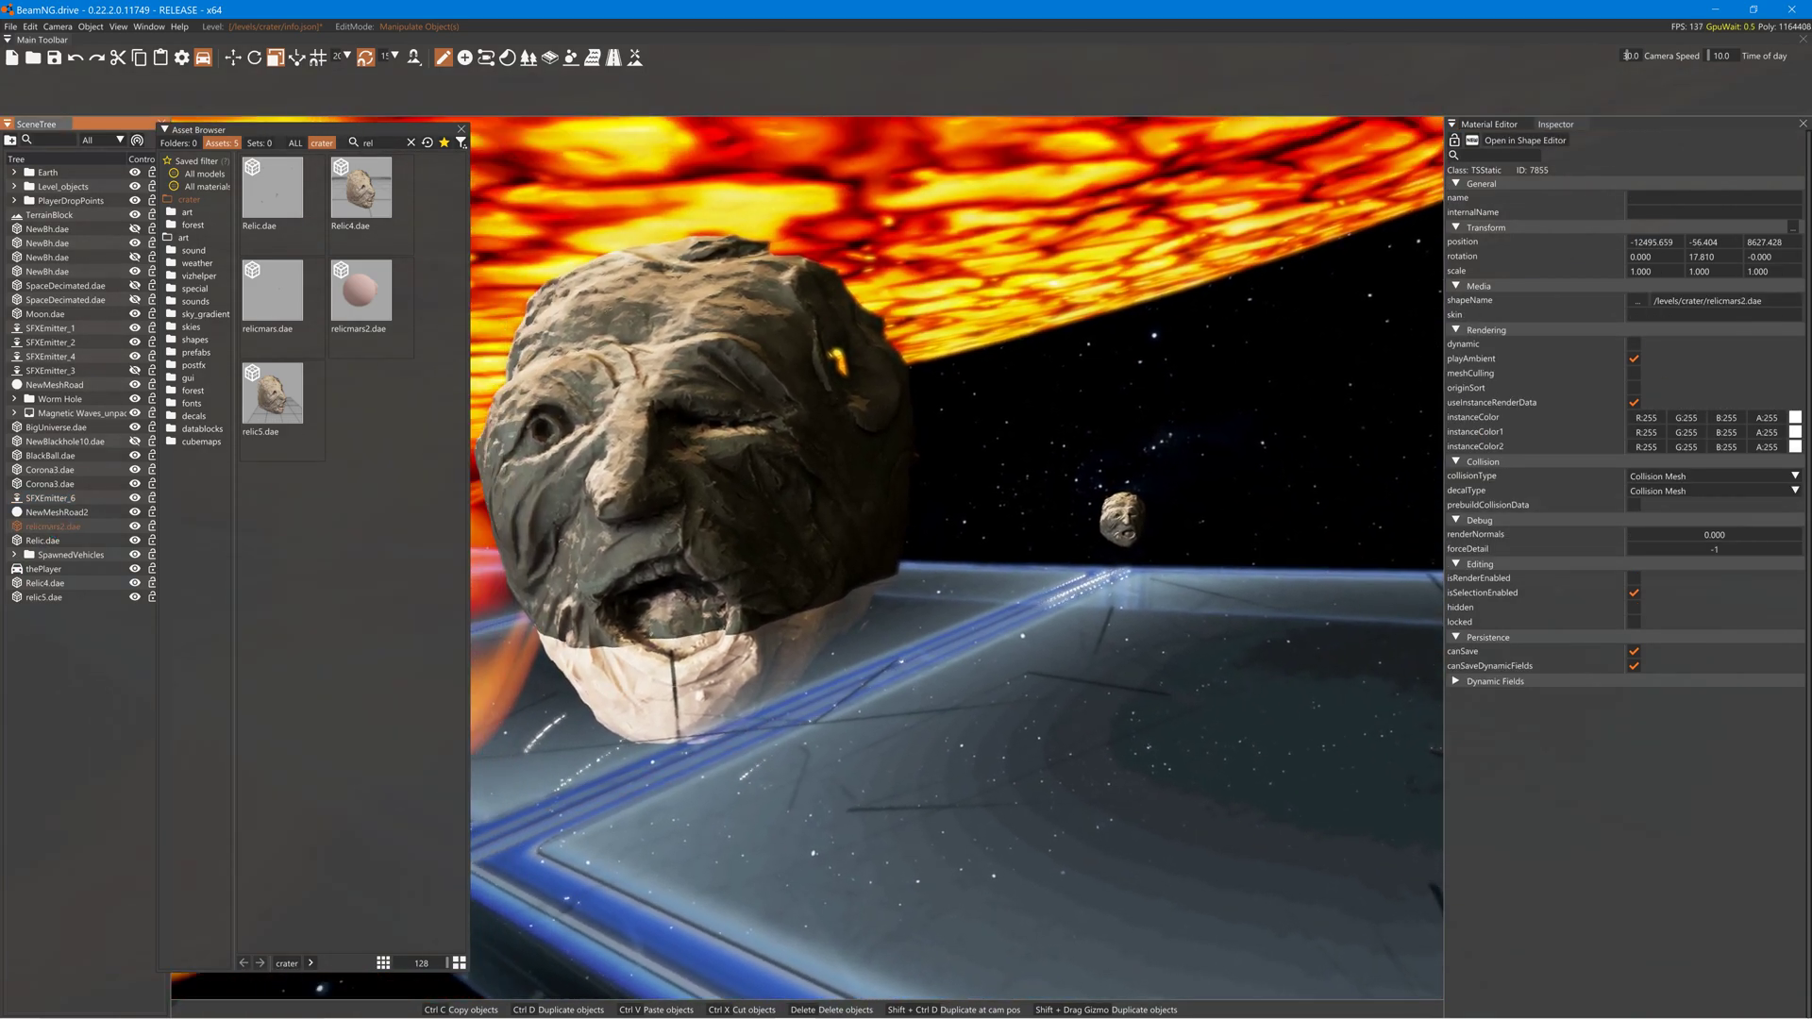
click(31, 27)
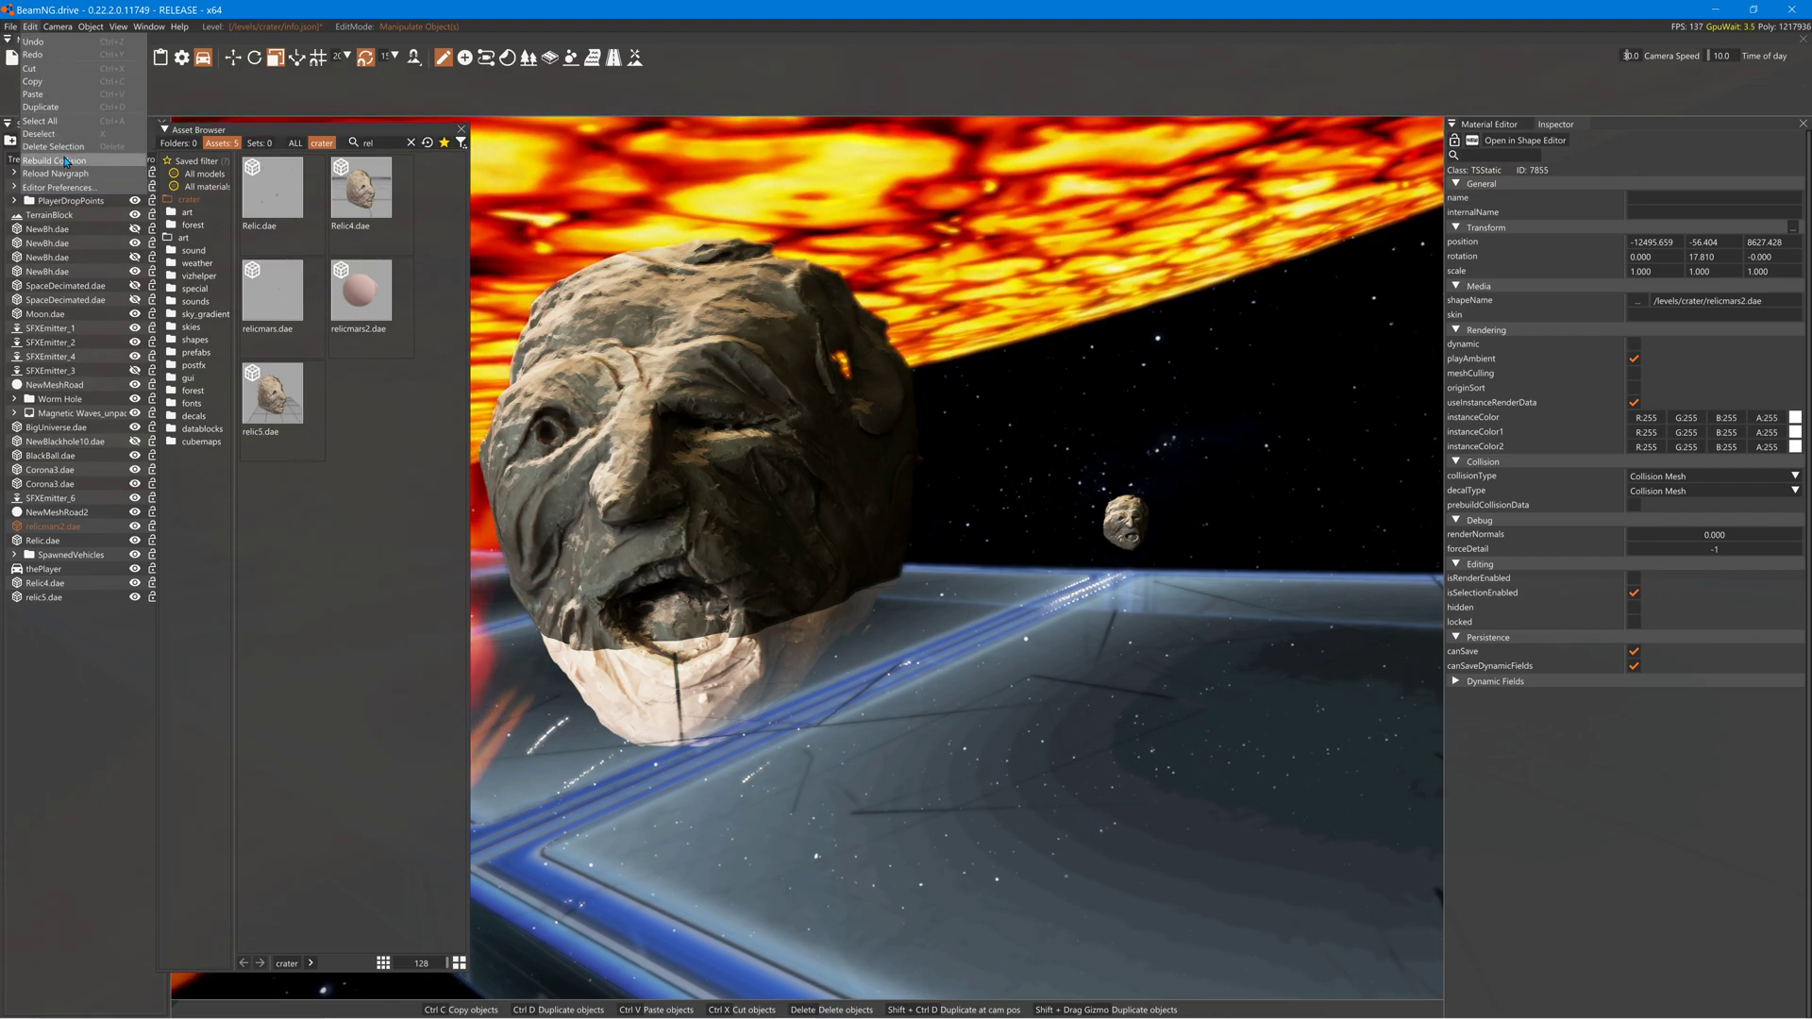
click(64, 164)
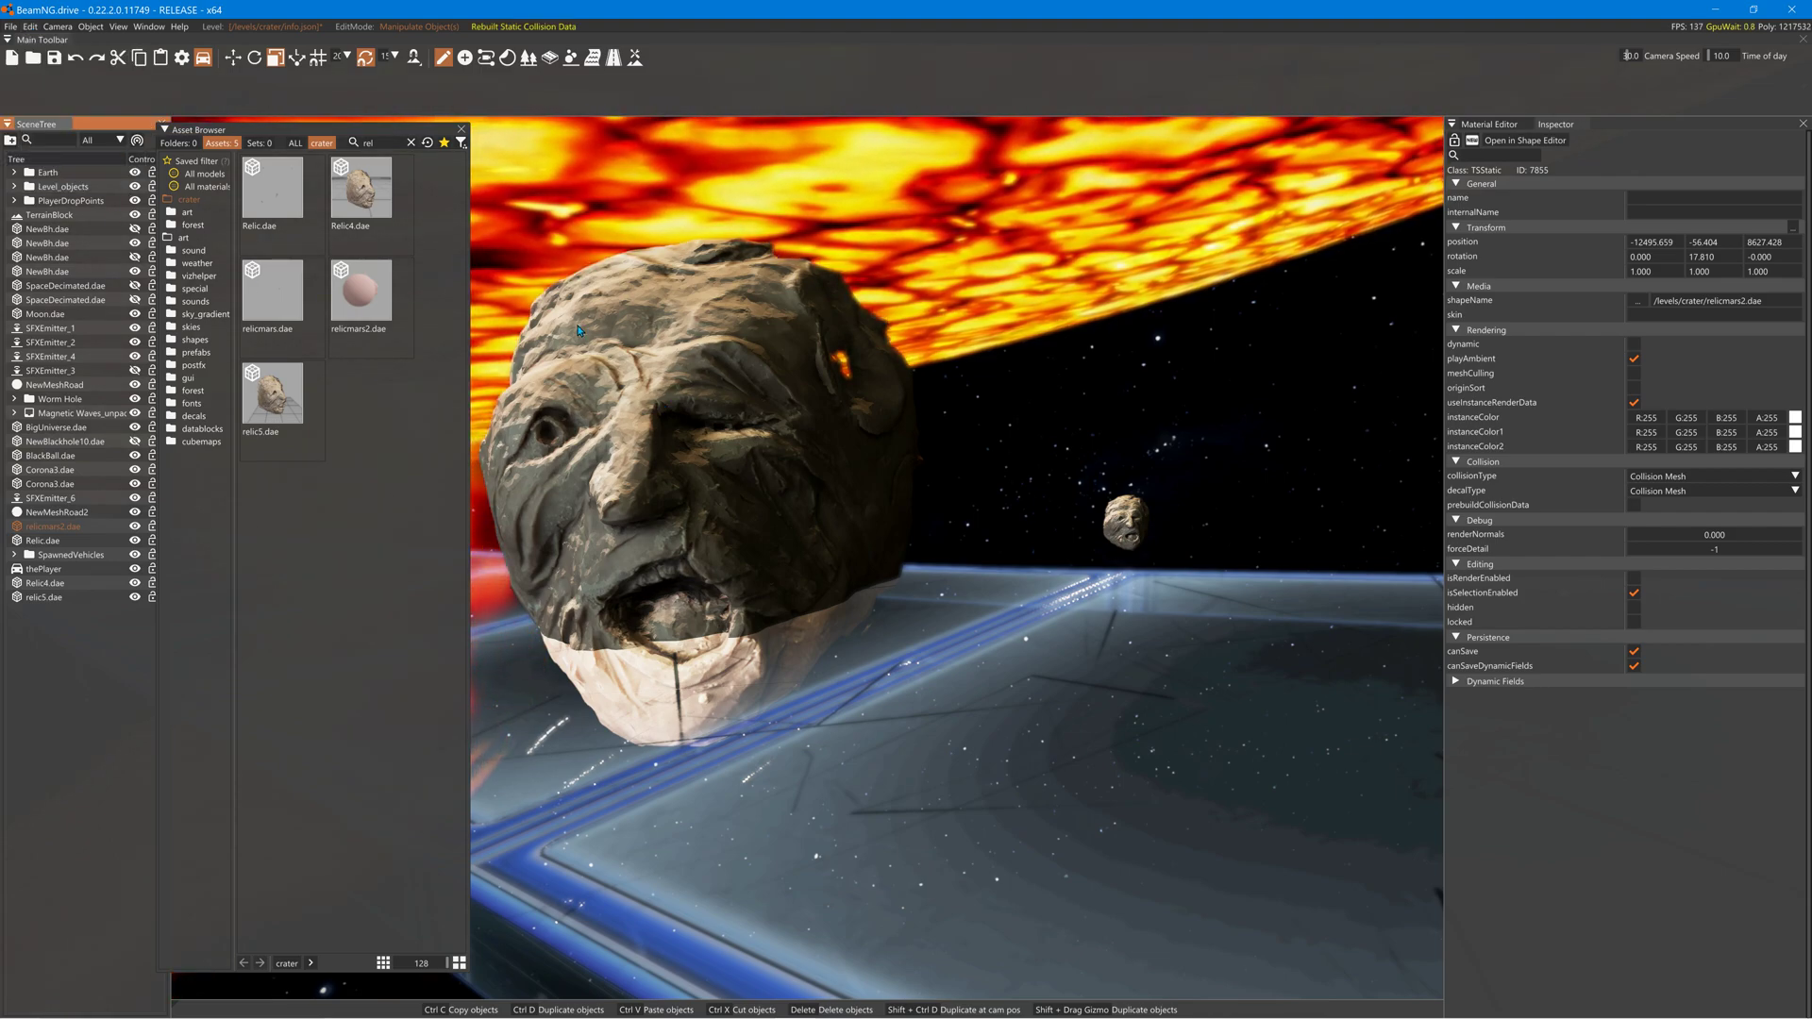
click(462, 130)
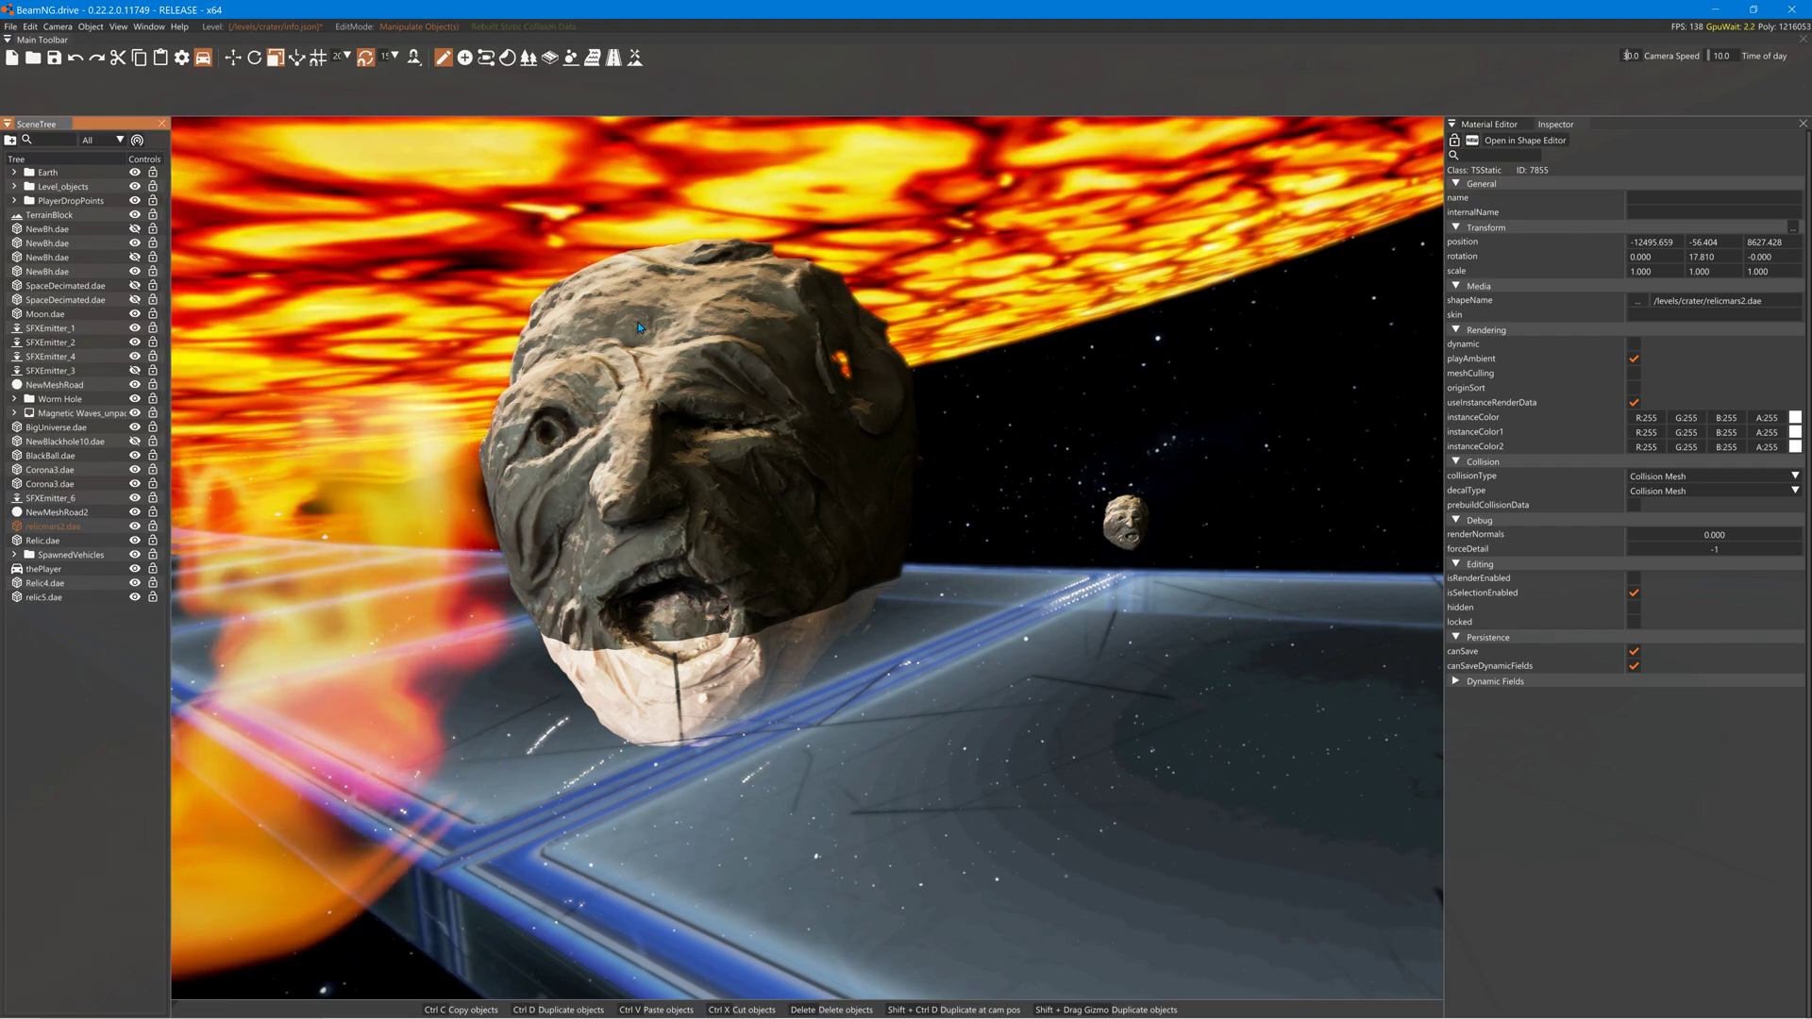
Leave the World Editor and drive the blue pickup along the track toward the stone head.
right_drag(880, 461, 1297, 490)
right_drag(944, 431, 965, 430)
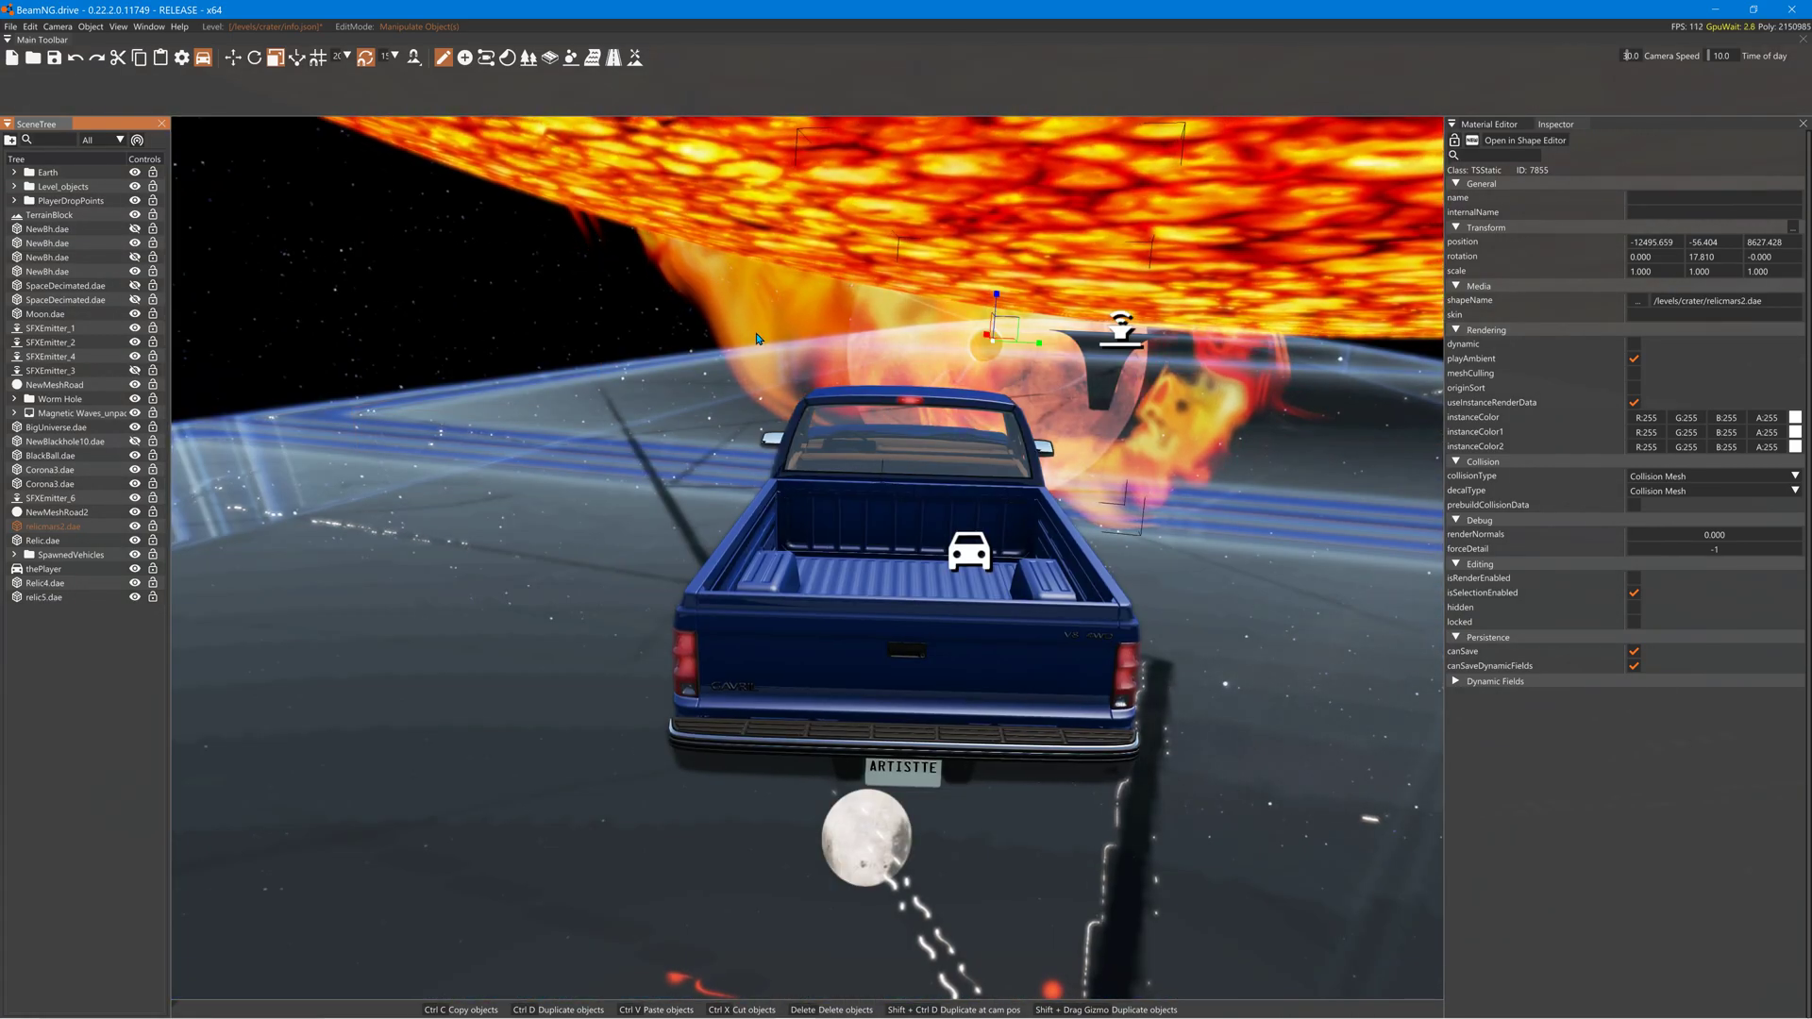
key(Up)
key(Right)
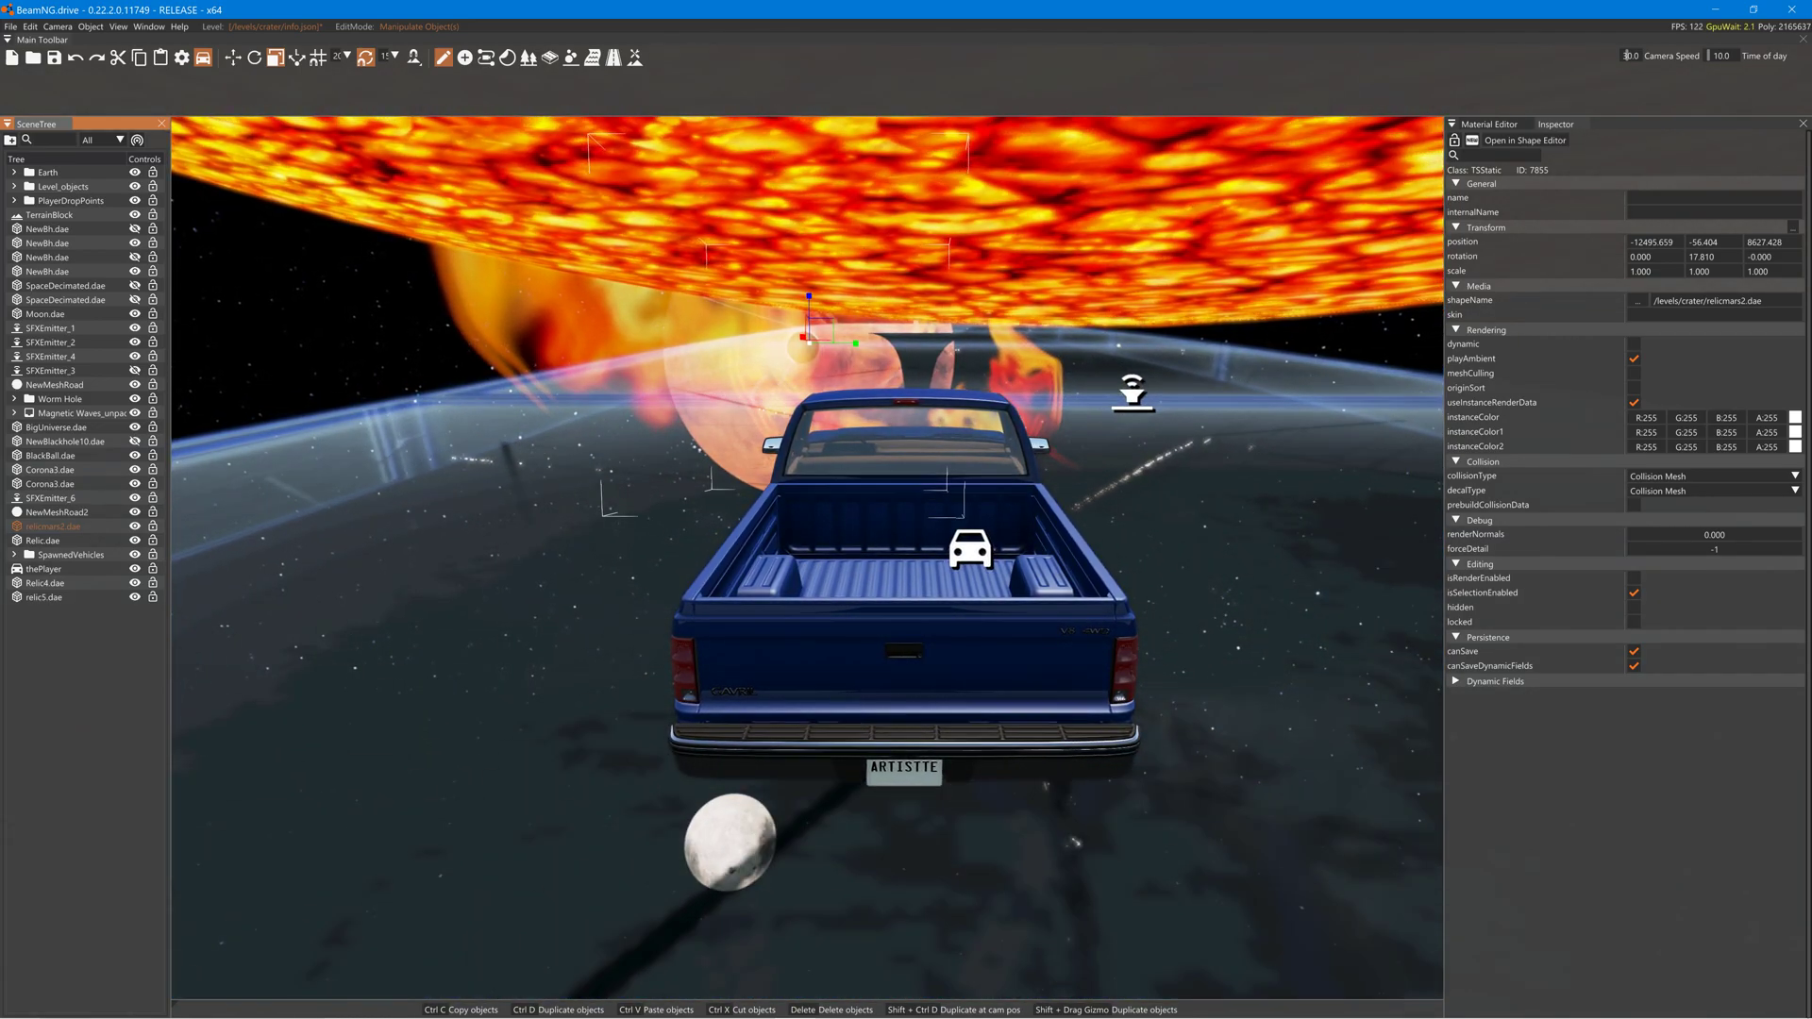
key(F11)
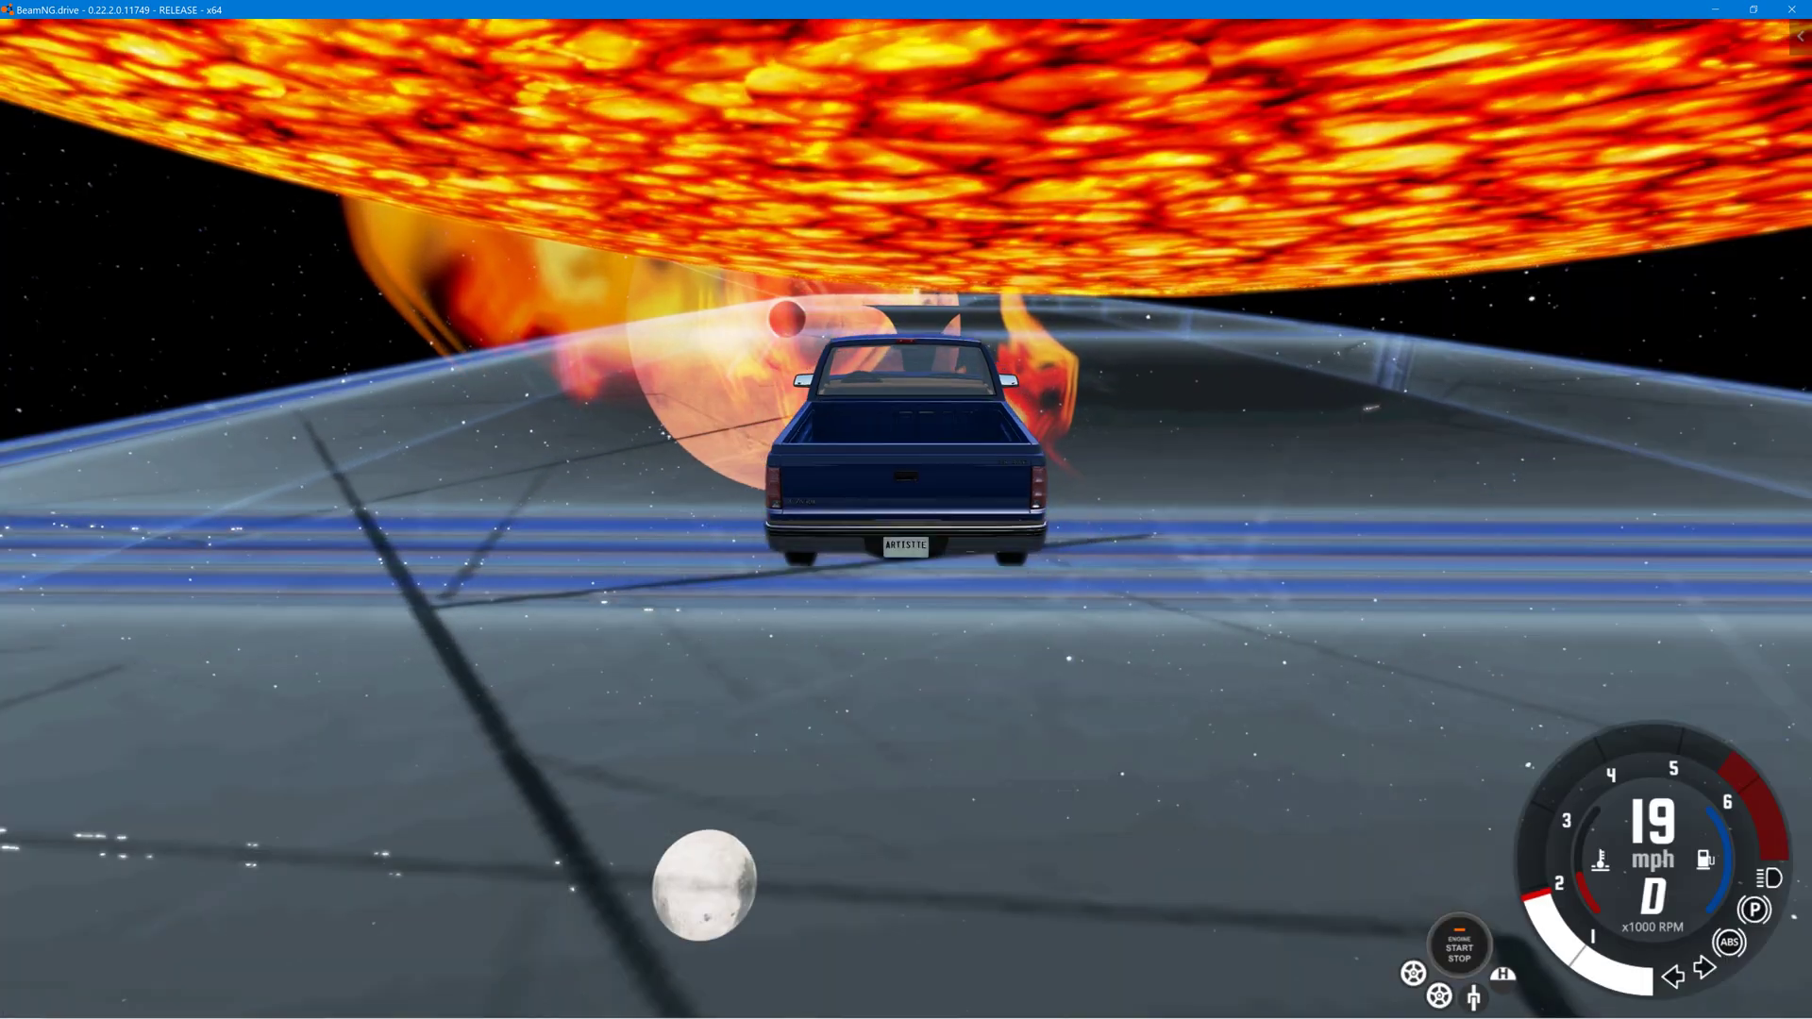
key(c)
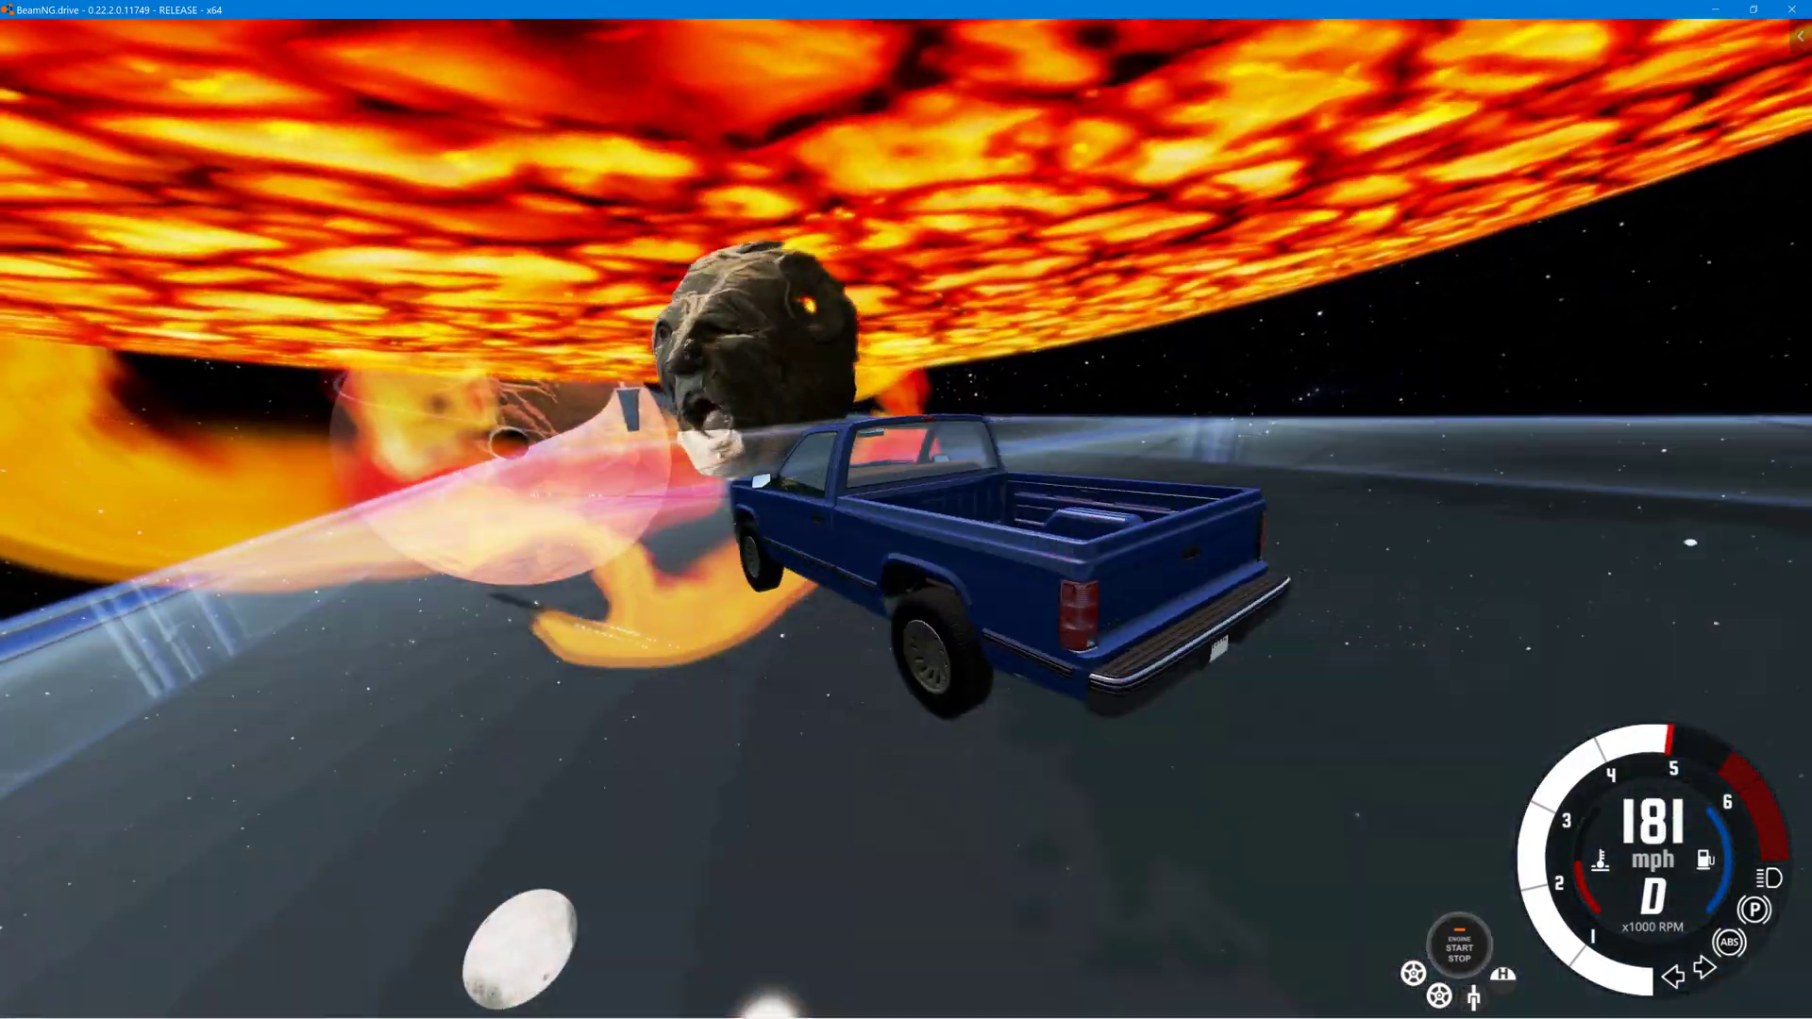
Reset the blue pickup and drive it forward briefly before braking to a stop.
key(Insert)
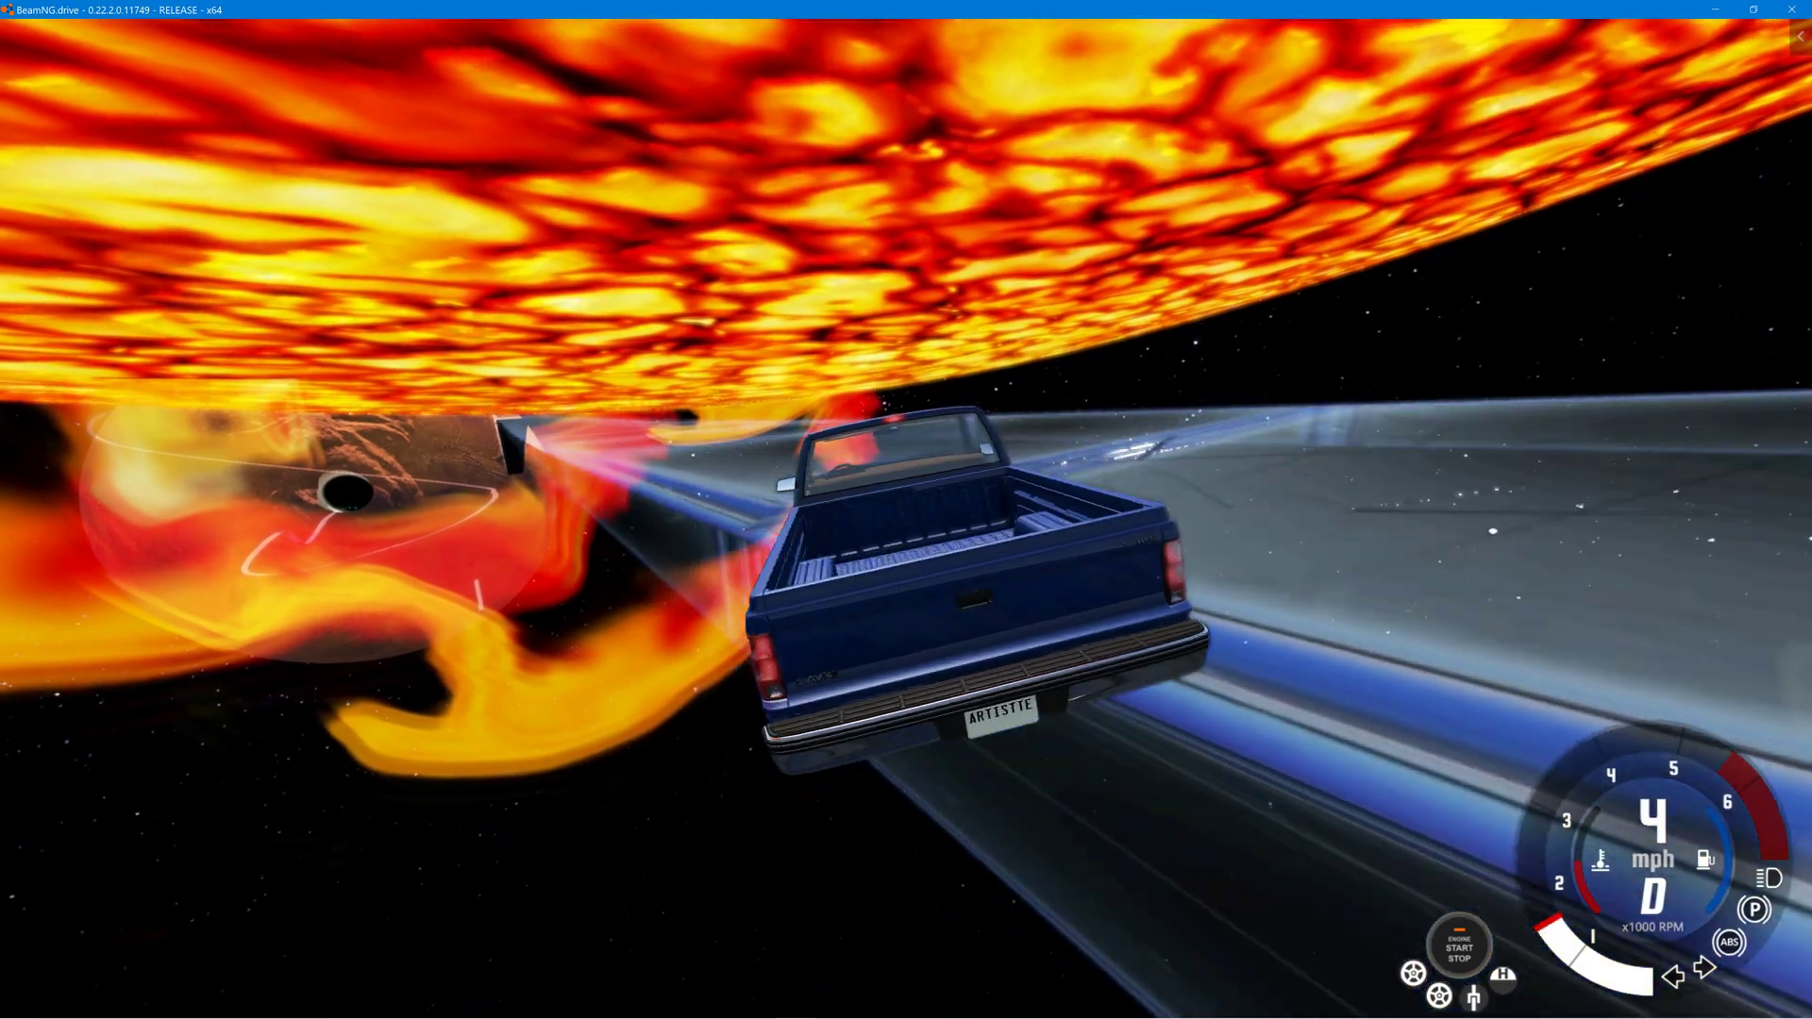
key(Insert)
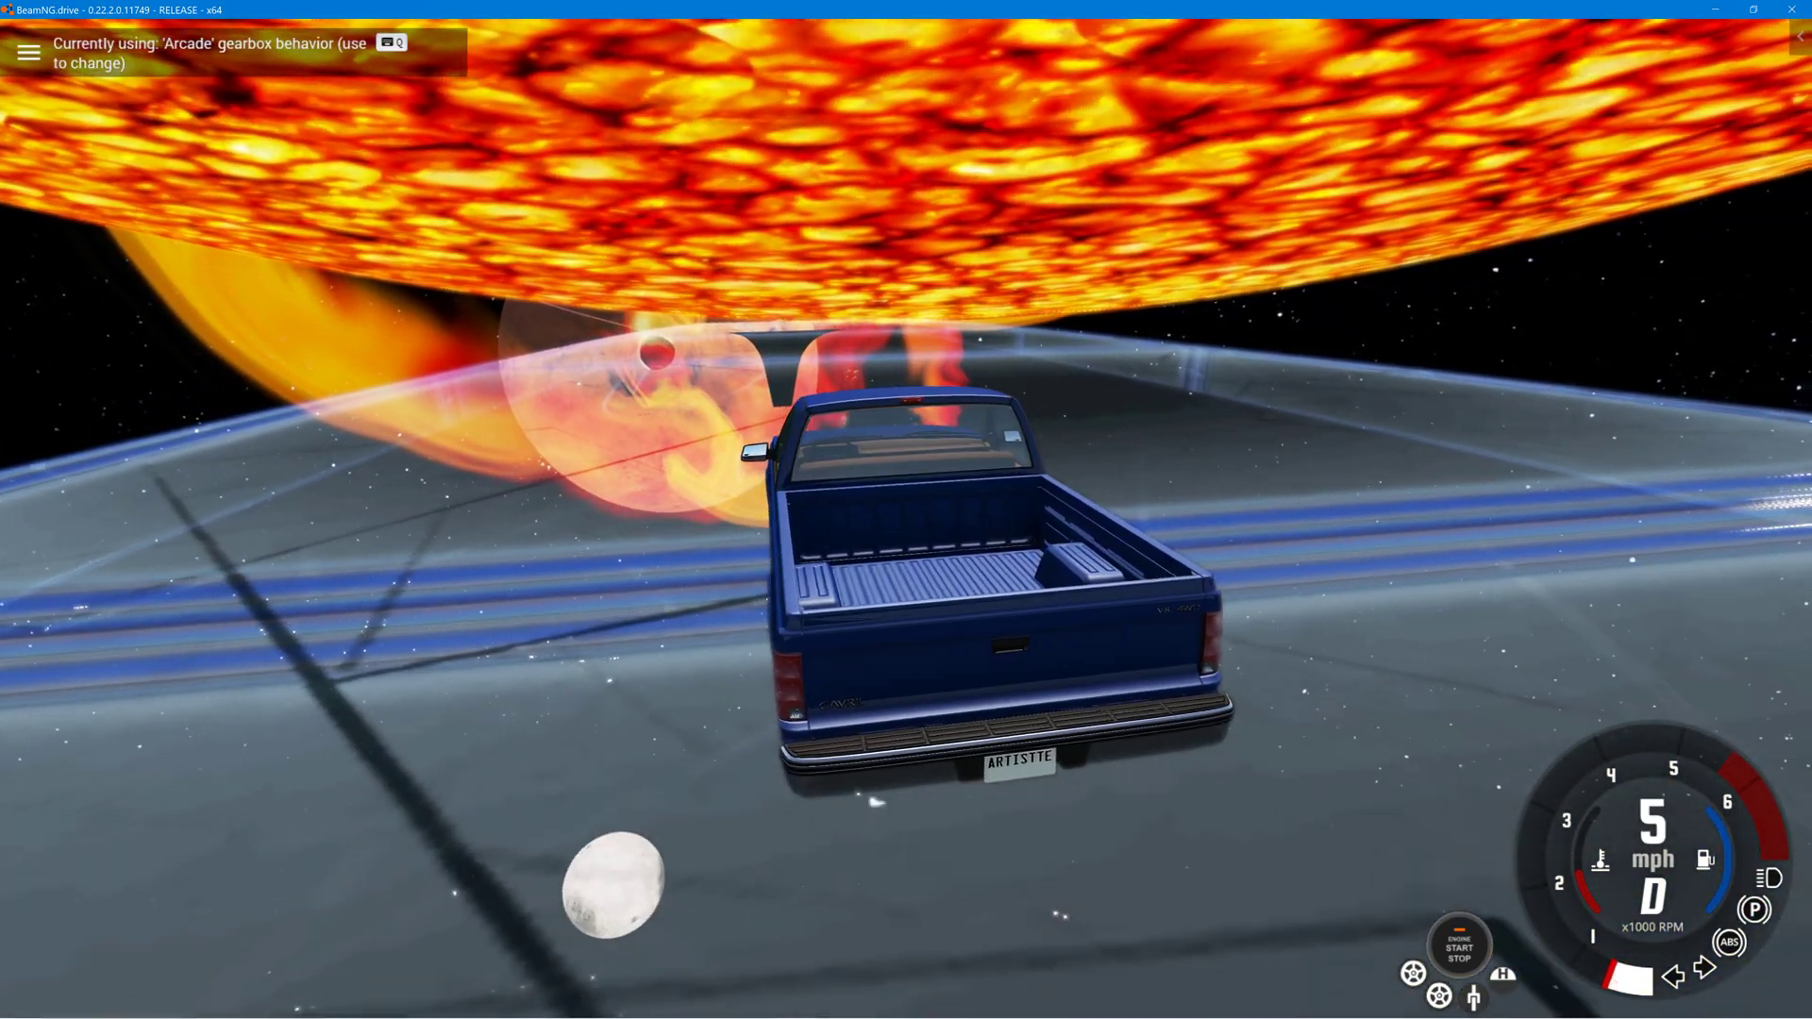
key(Up)
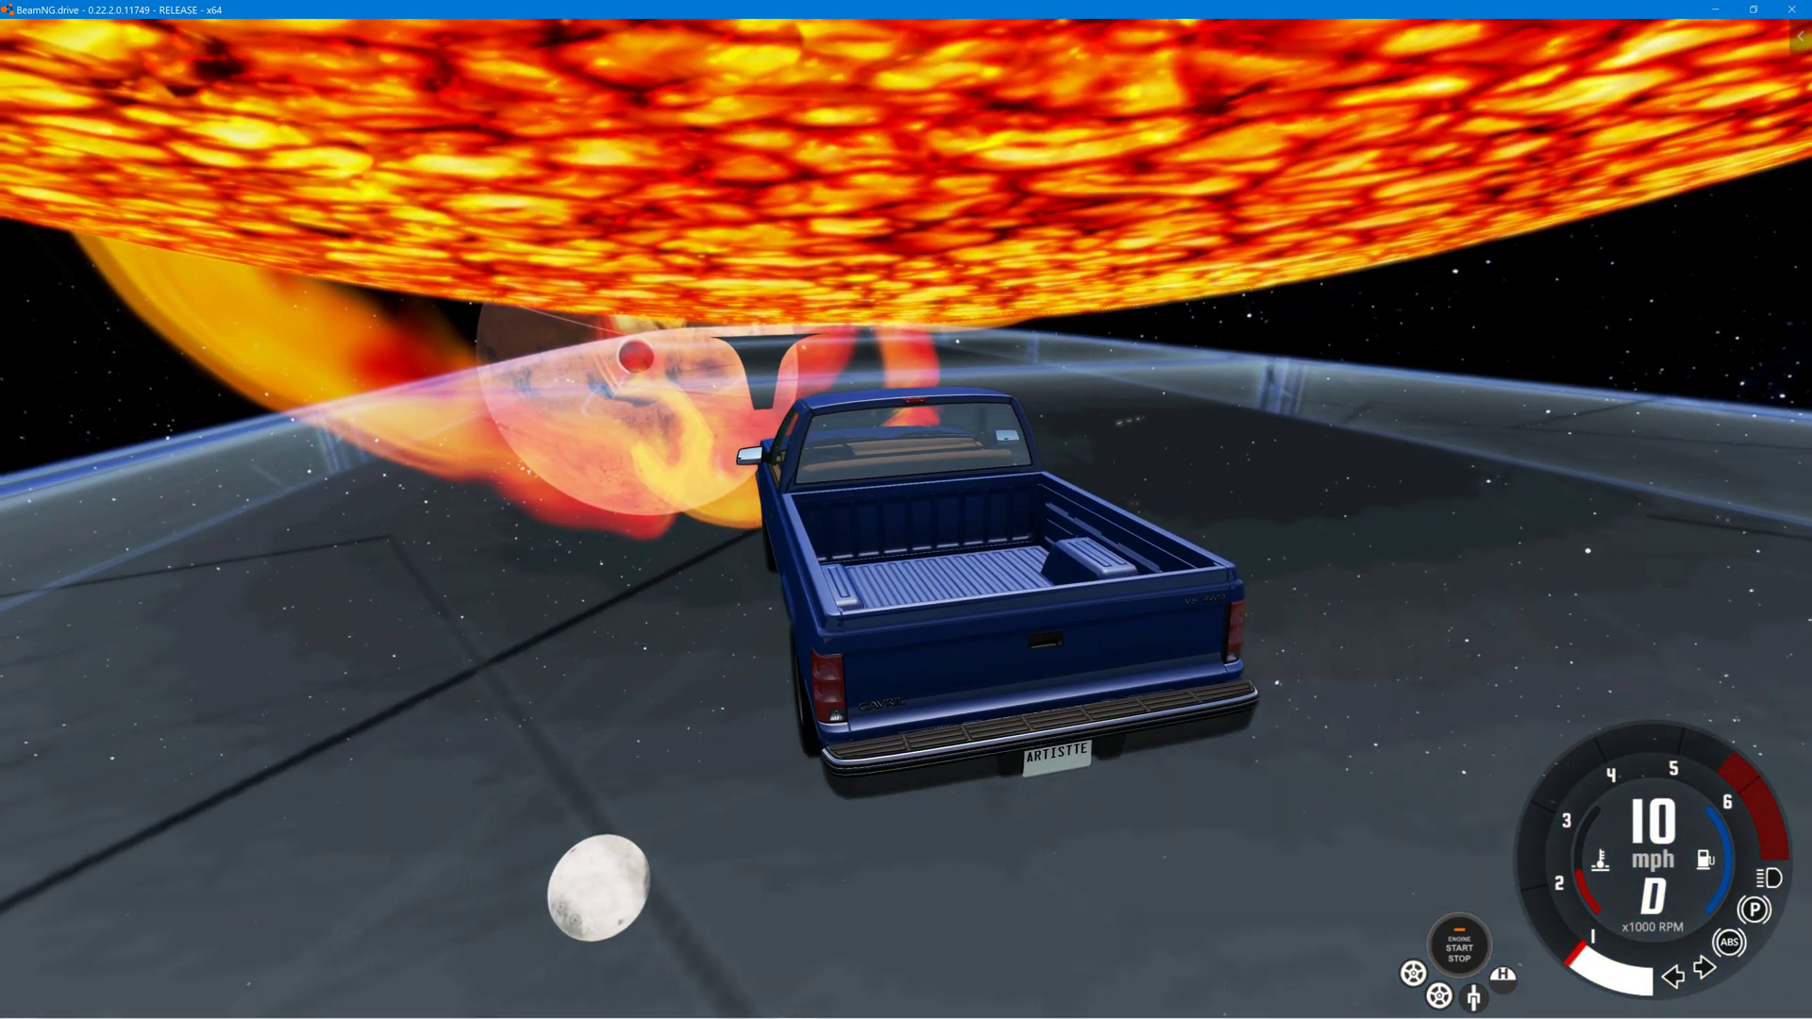
key(Down)
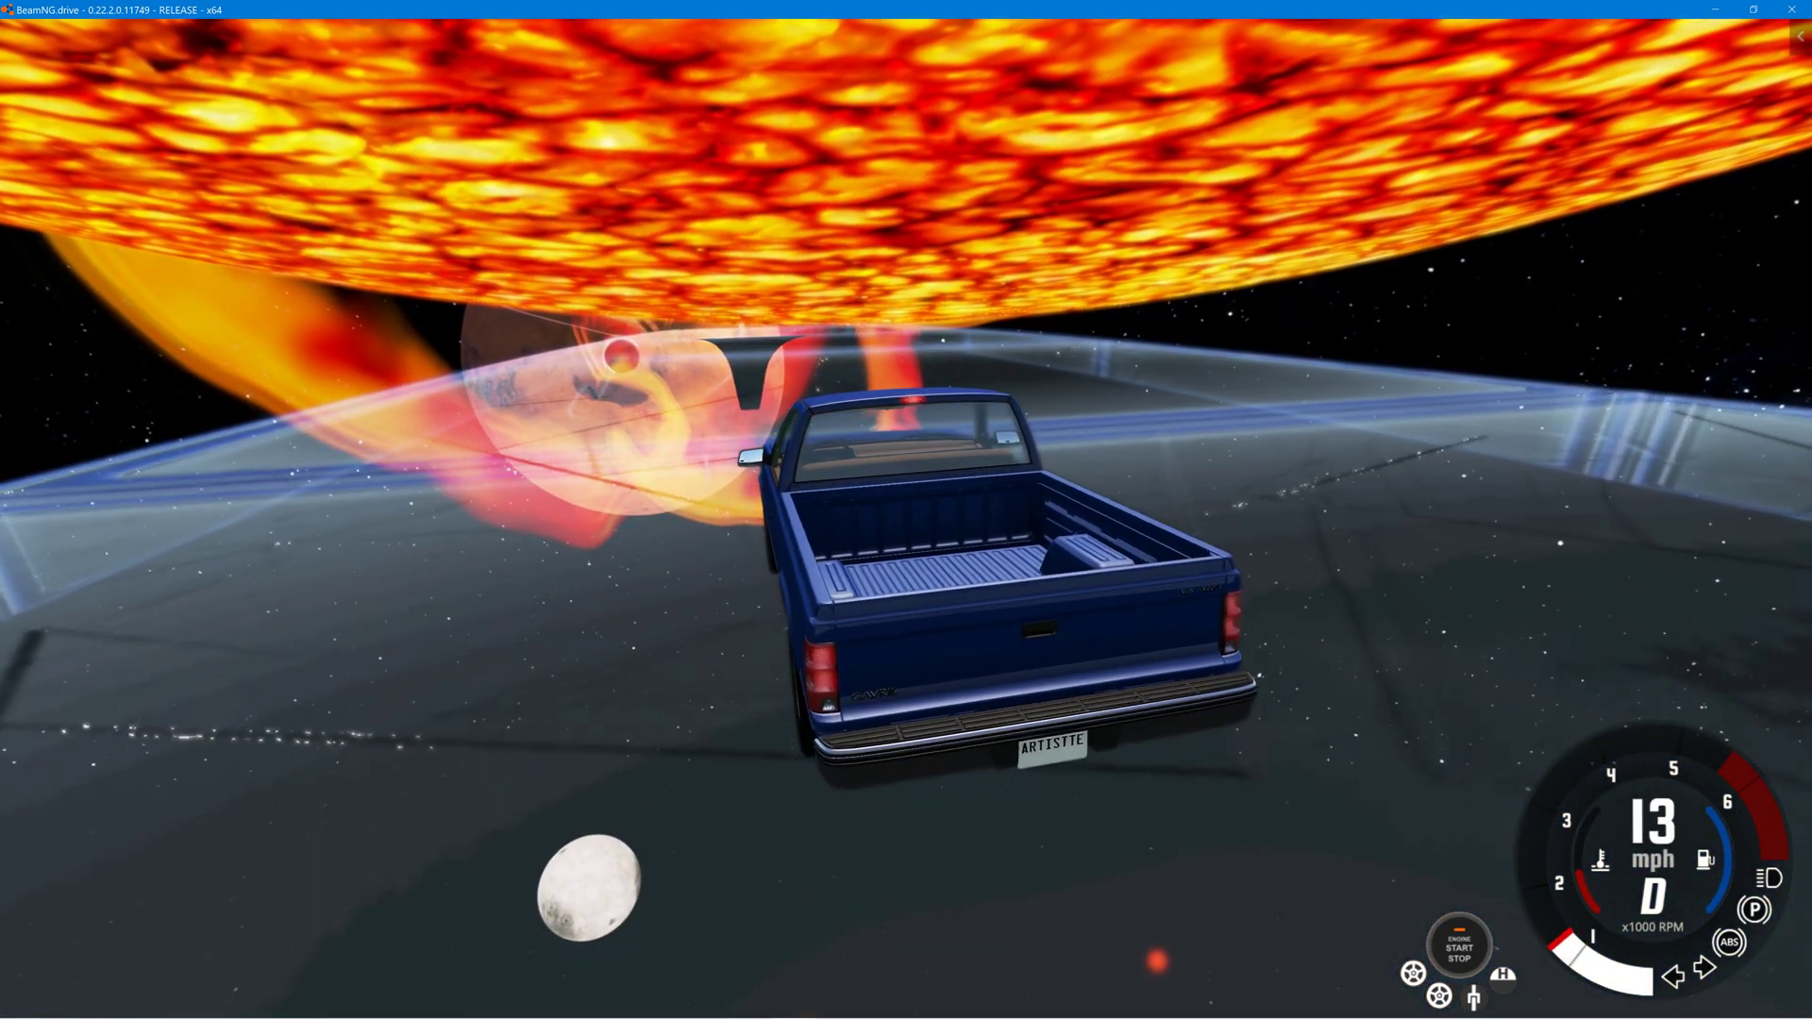
Replace the pickup with the Hirochi SBR4 from the vehicle selector.
key(Escape)
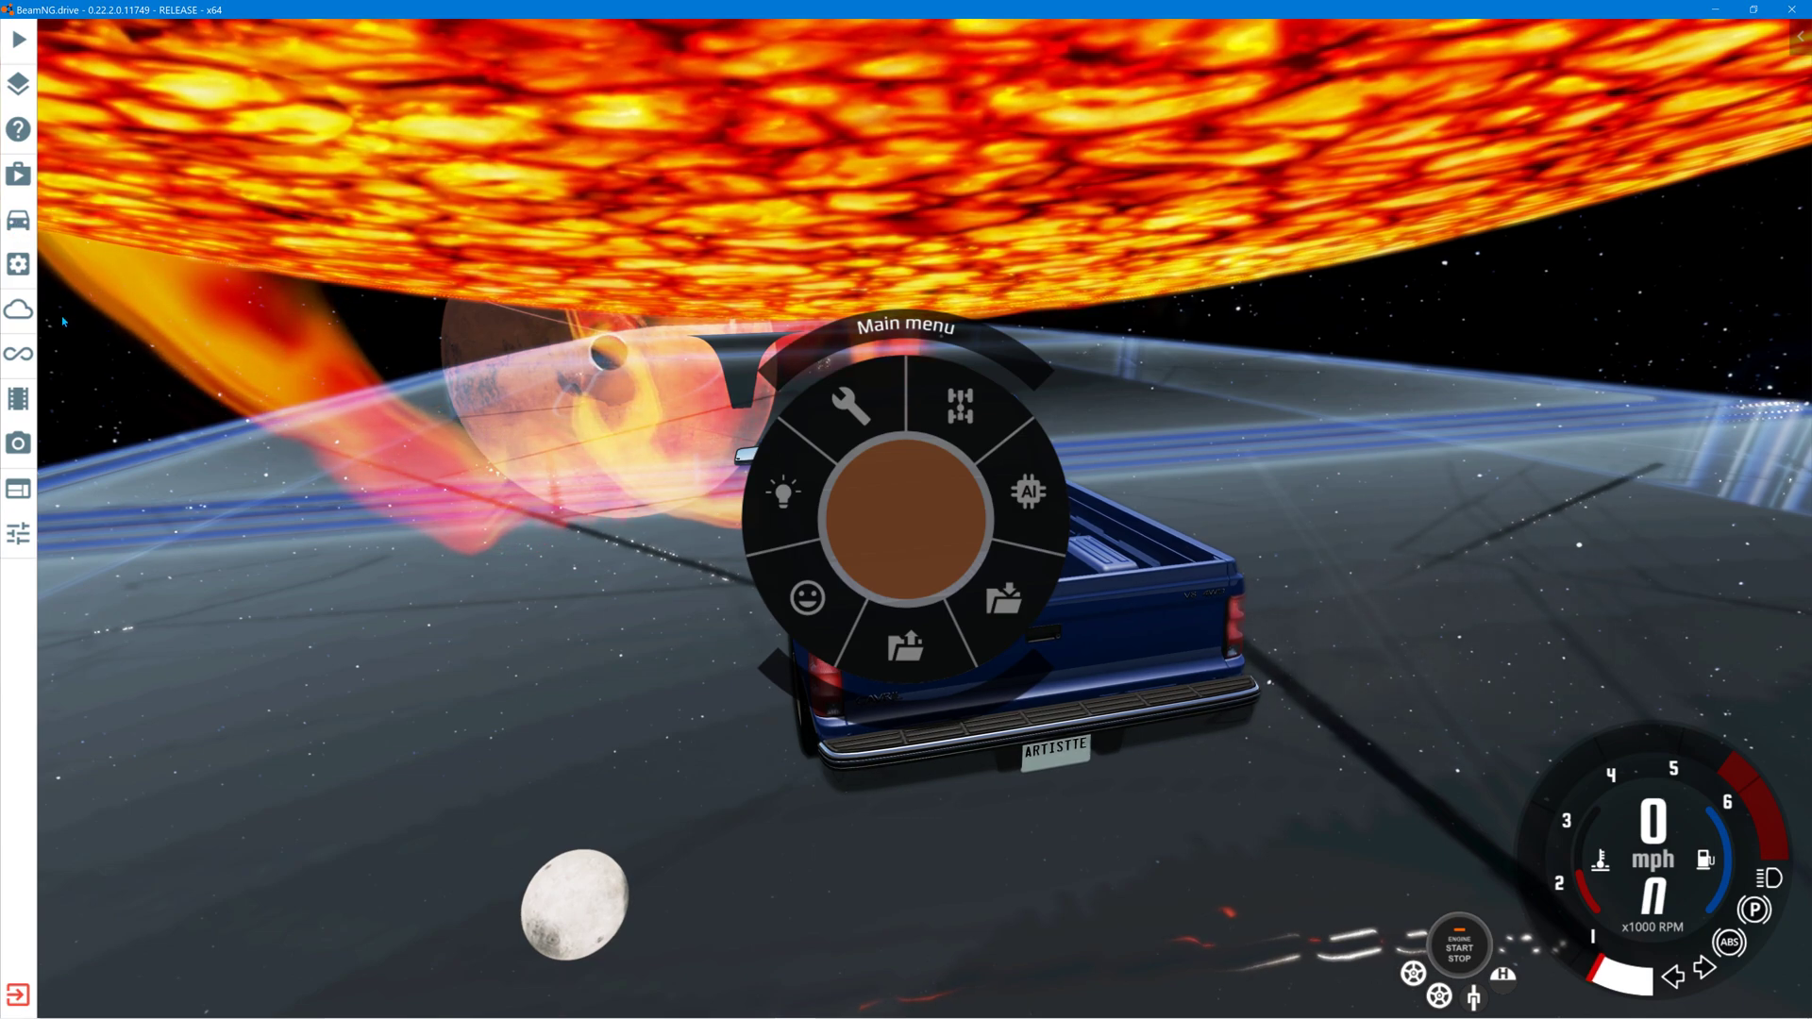
click(23, 237)
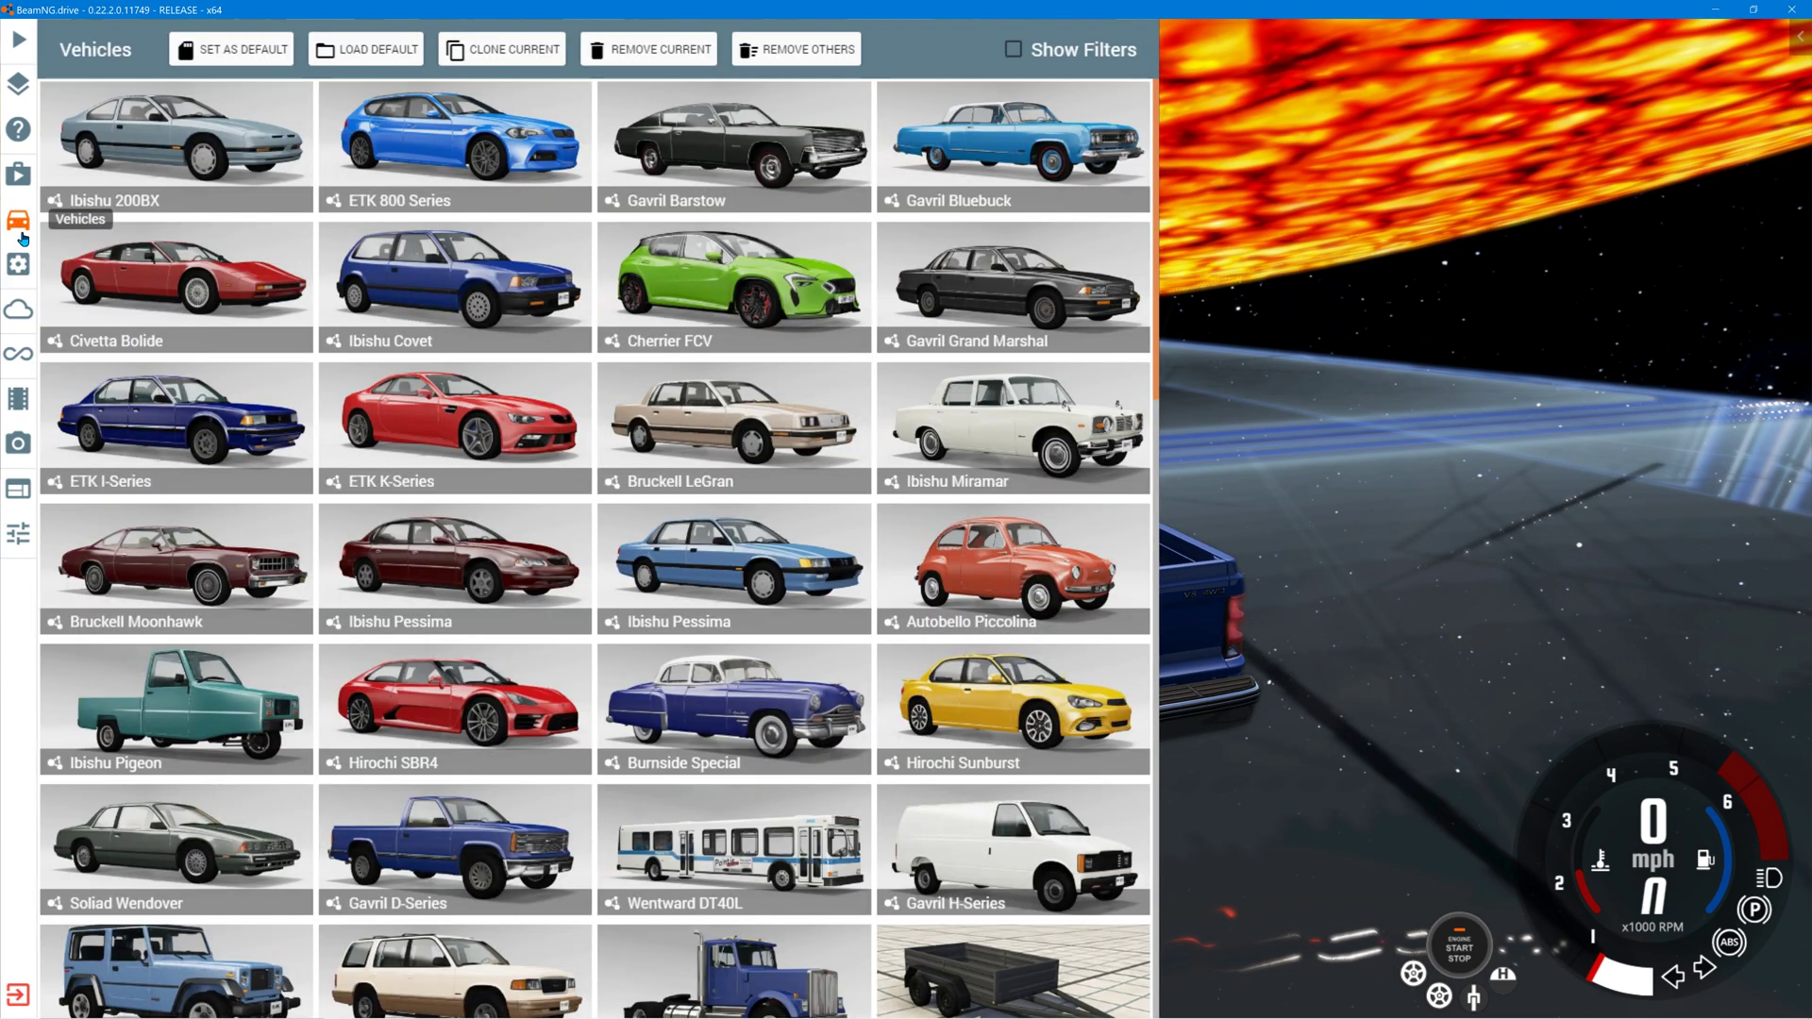
click(498, 697)
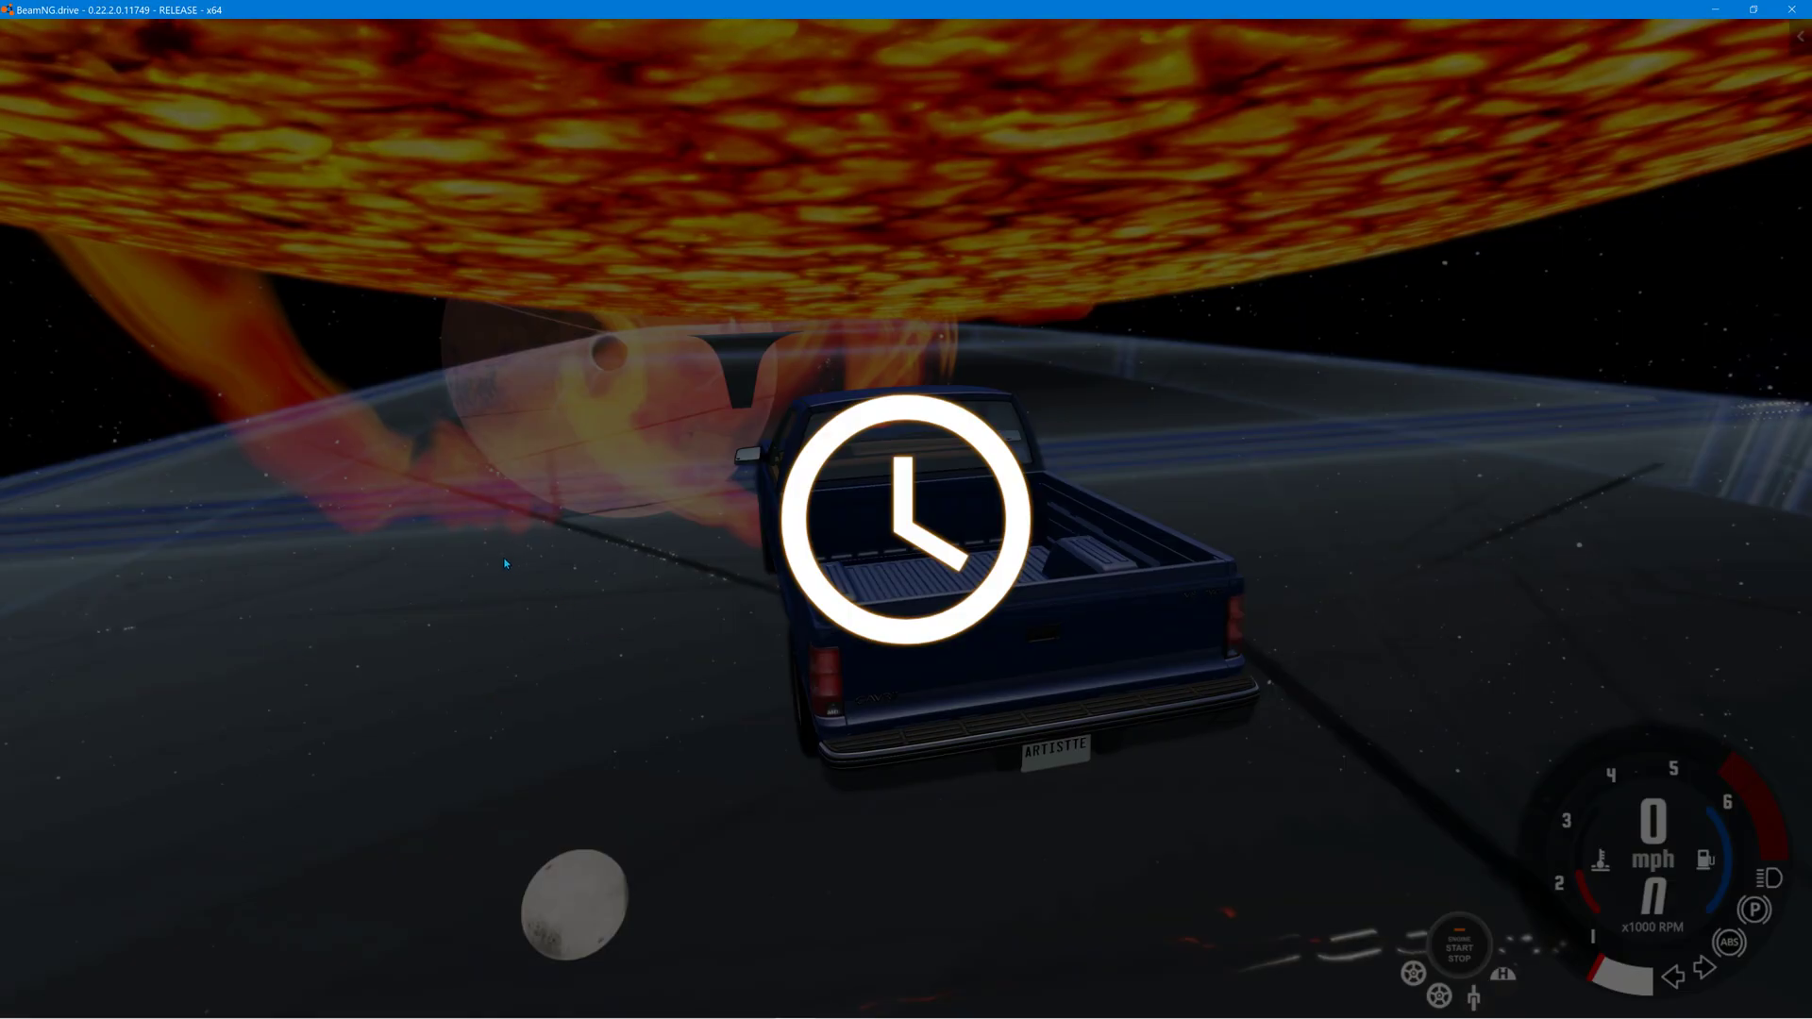
Drive the red car into the giant stone head to test its collision mesh.
key(Up)
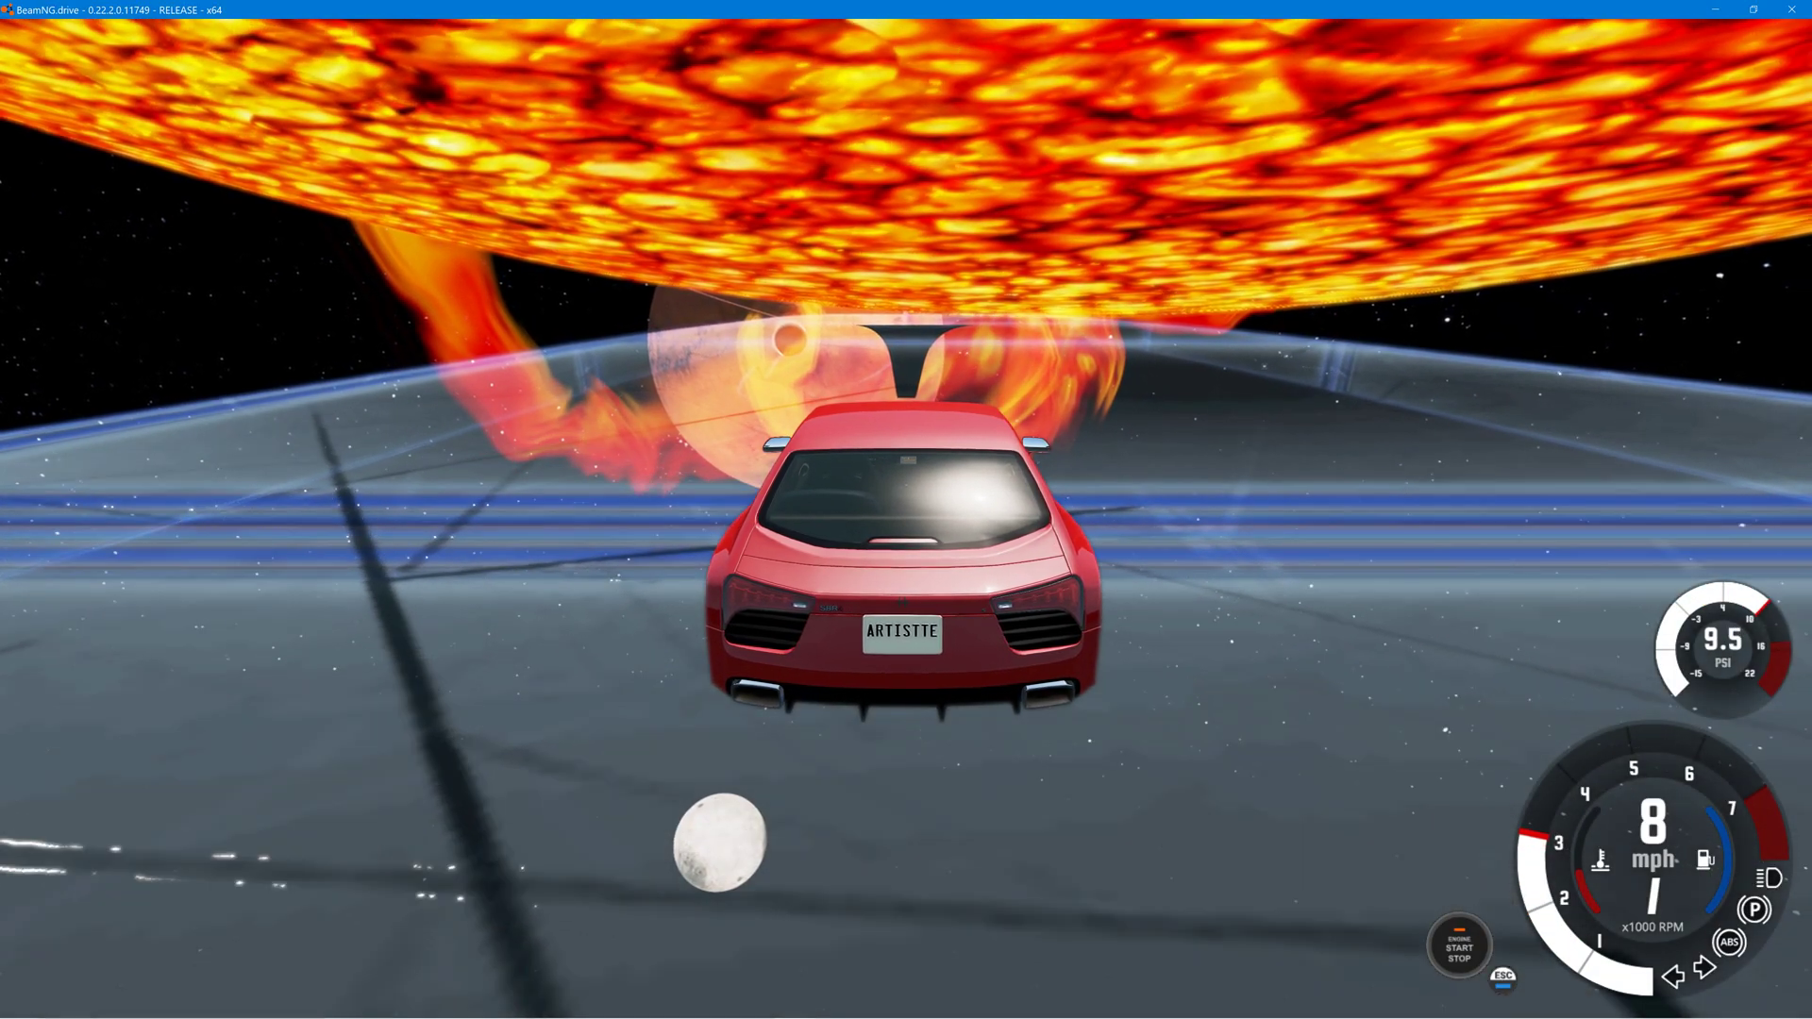
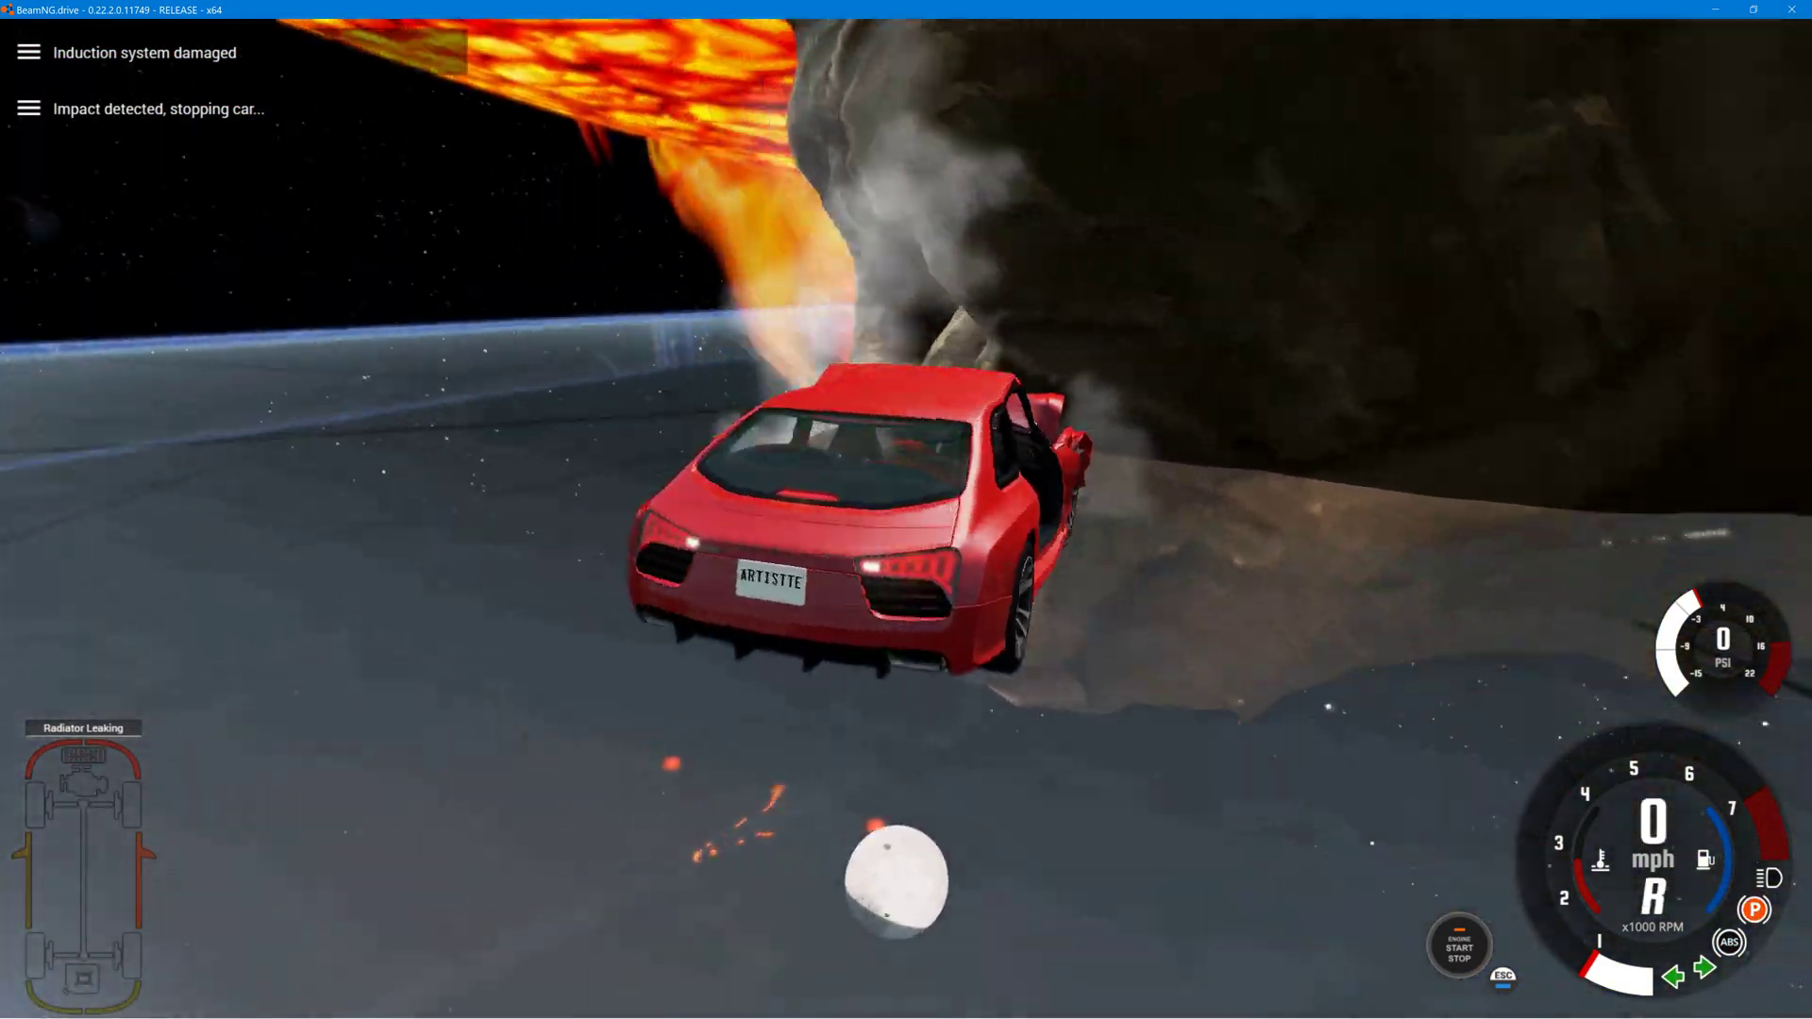
key(Down)
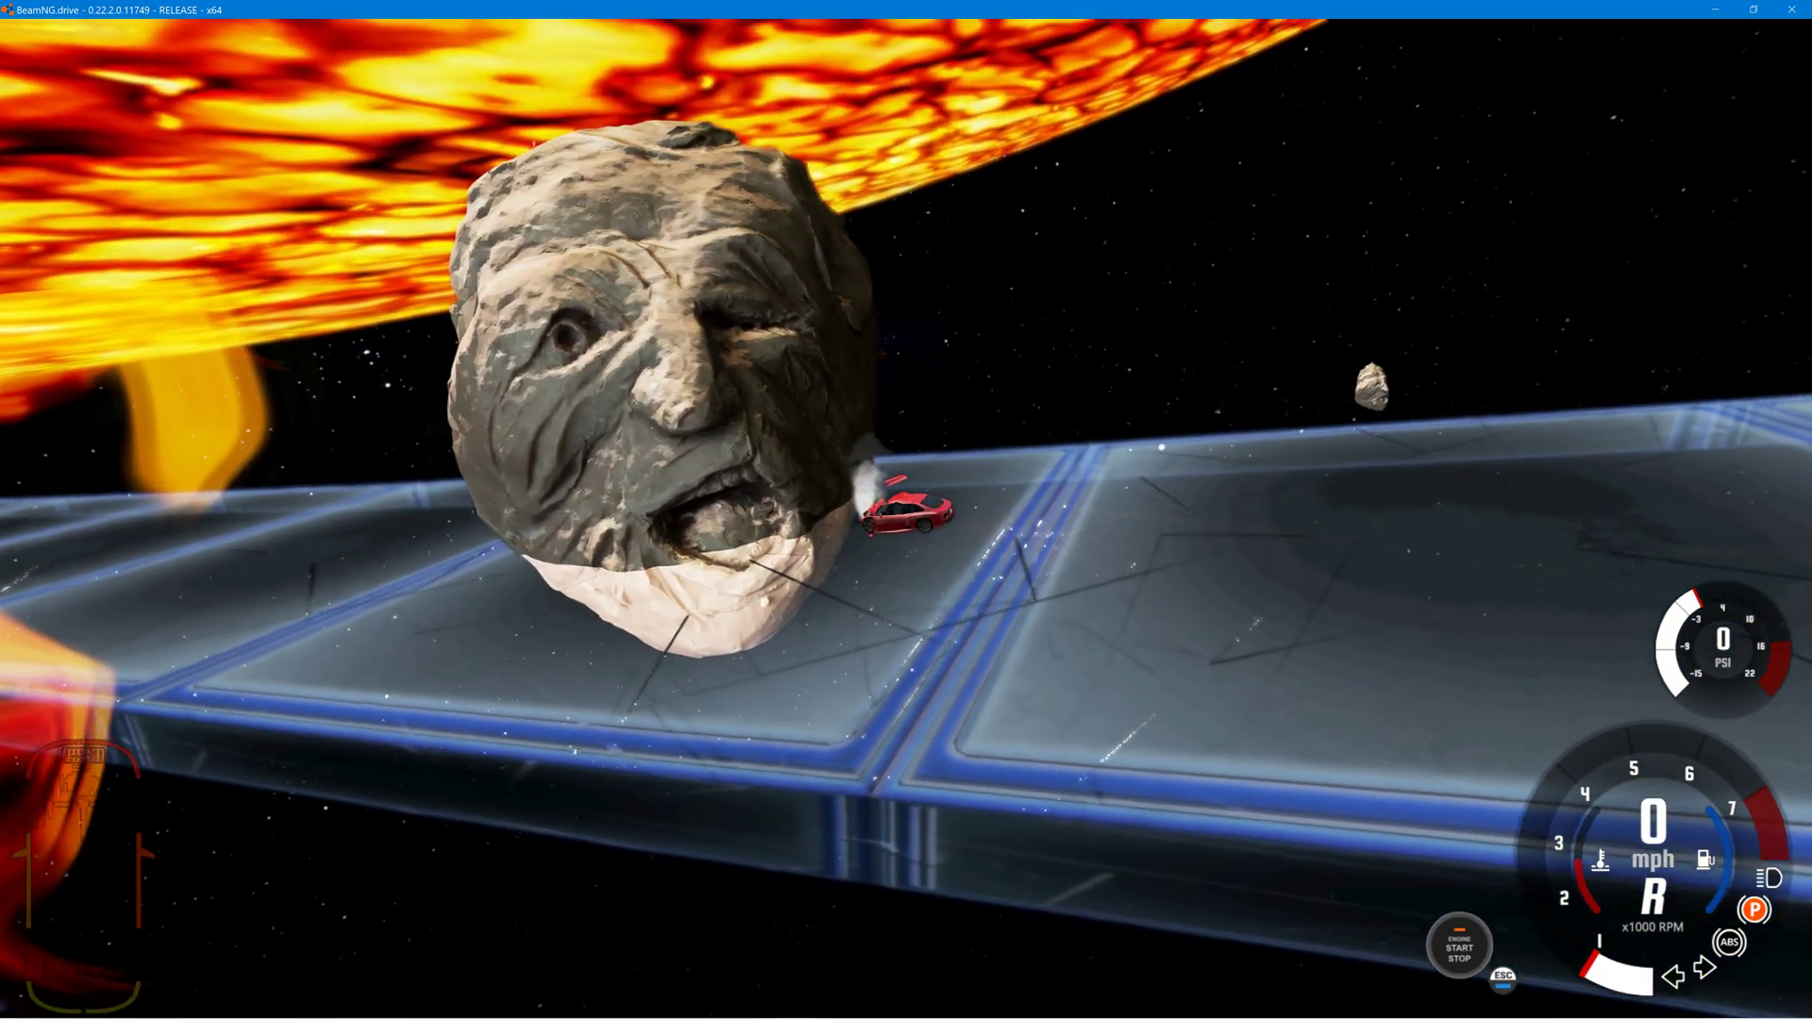
right_drag(273, 458, 481, 493)
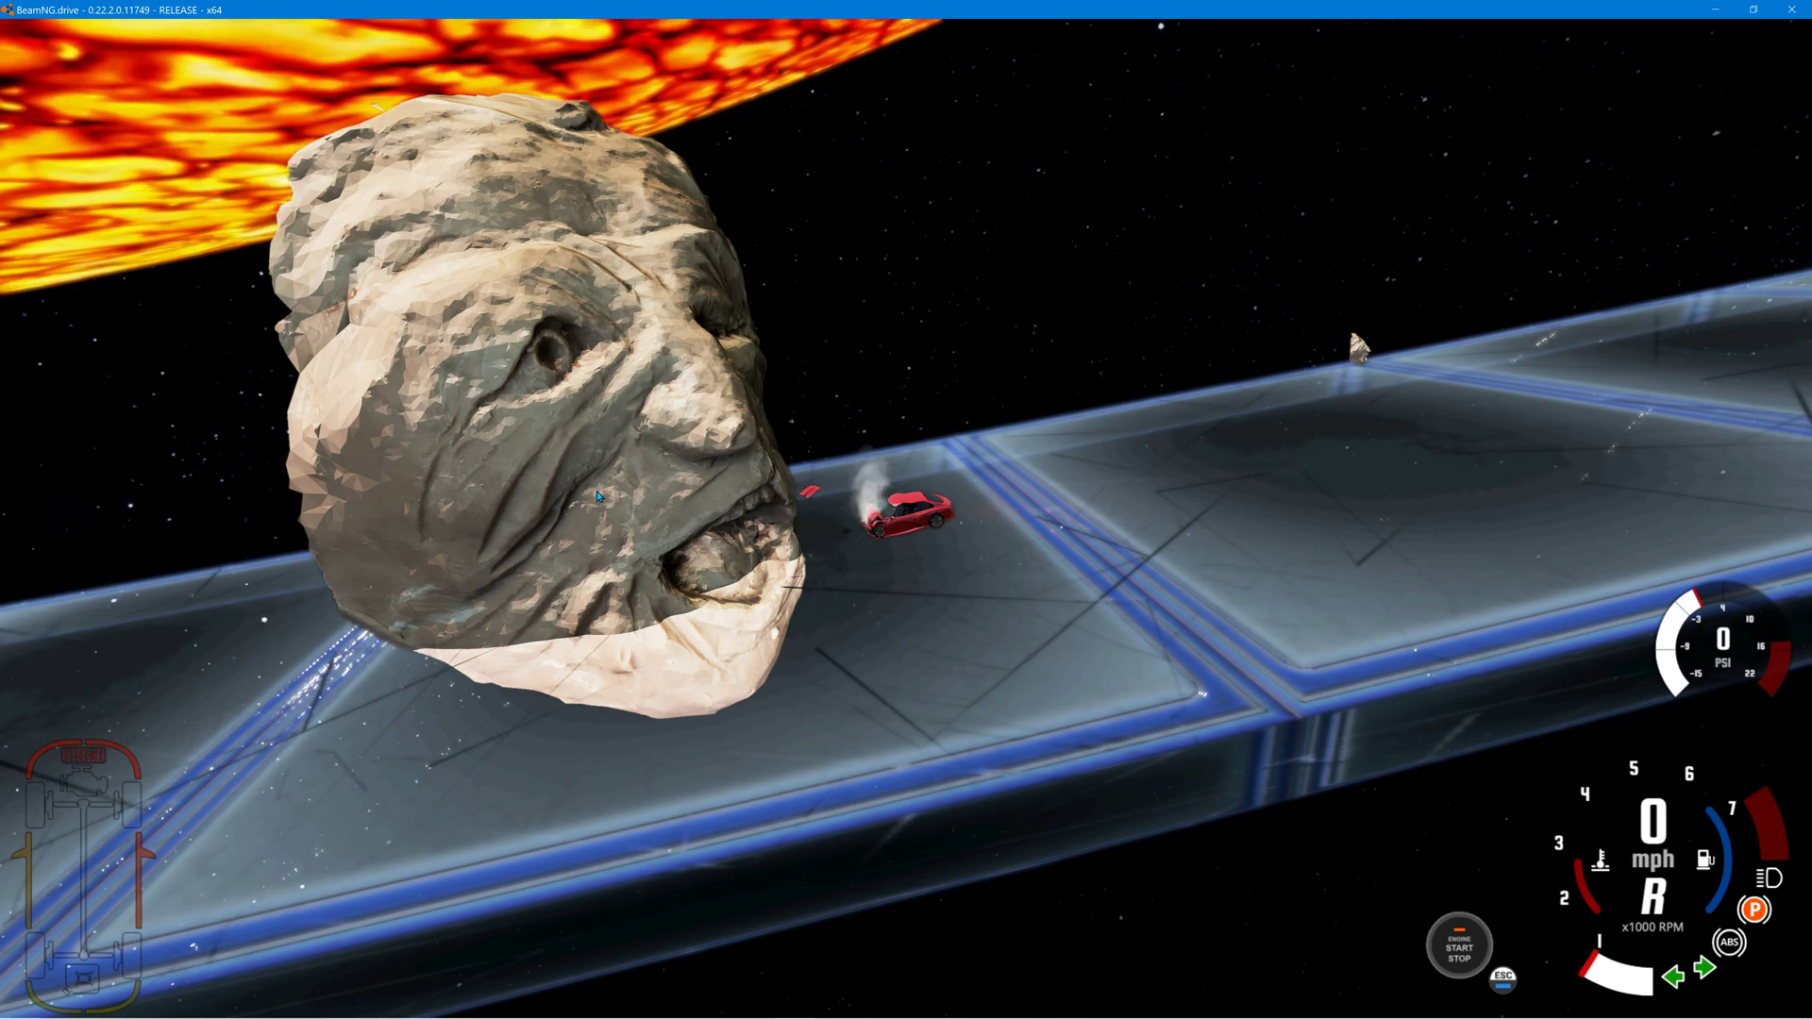
key(alt+Tab)
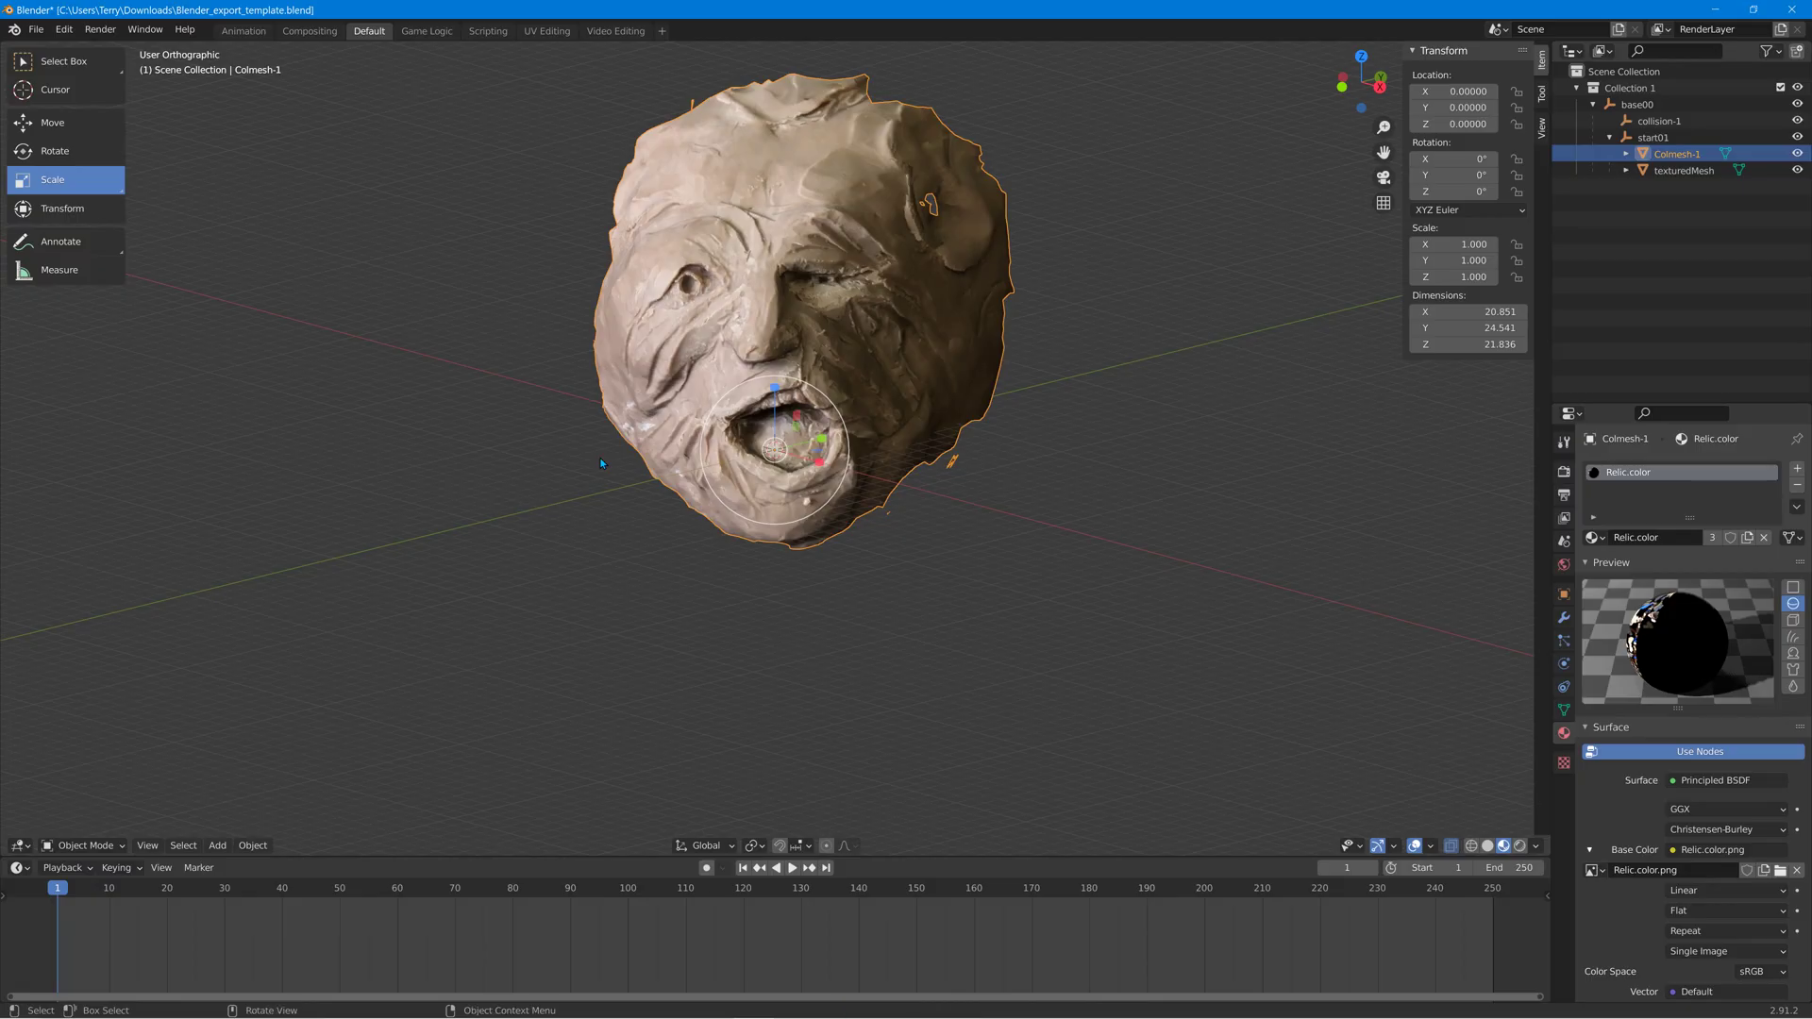
click(1715, 10)
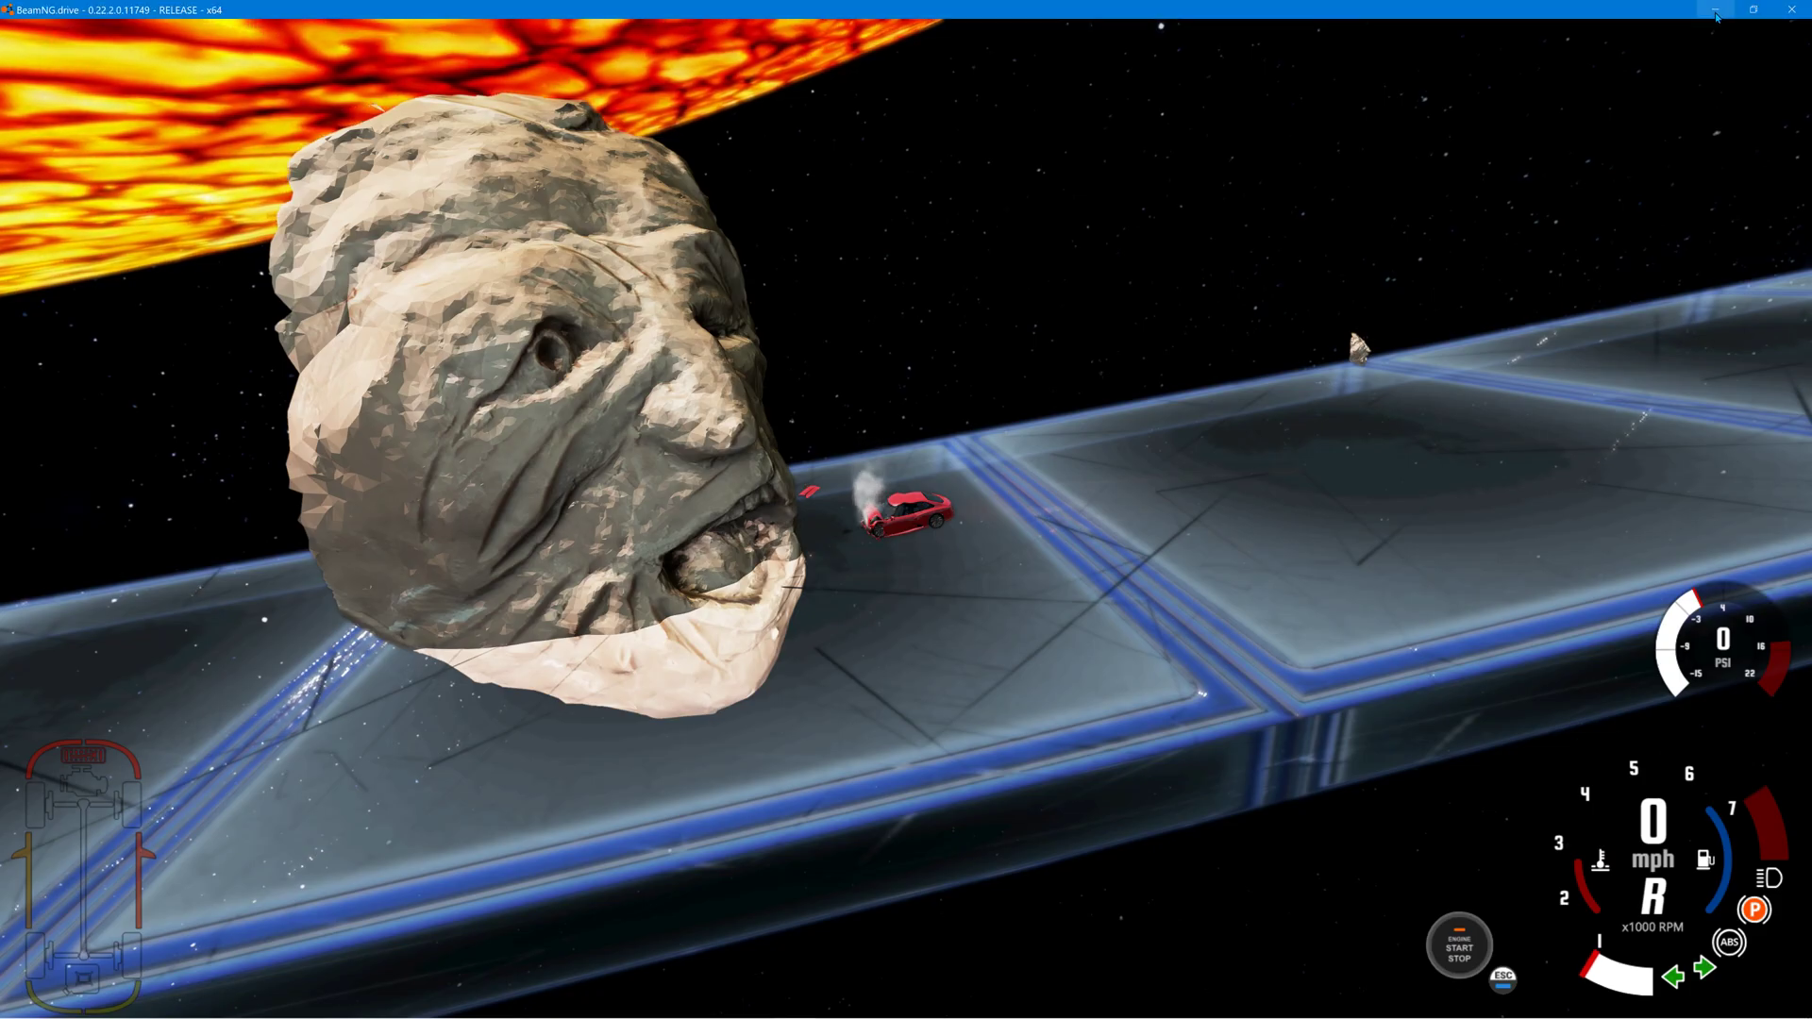
Switch to GIMP and open Relic.color.png from the Crater level folder, applying the PNG offset to the layer.
click(1717, 11)
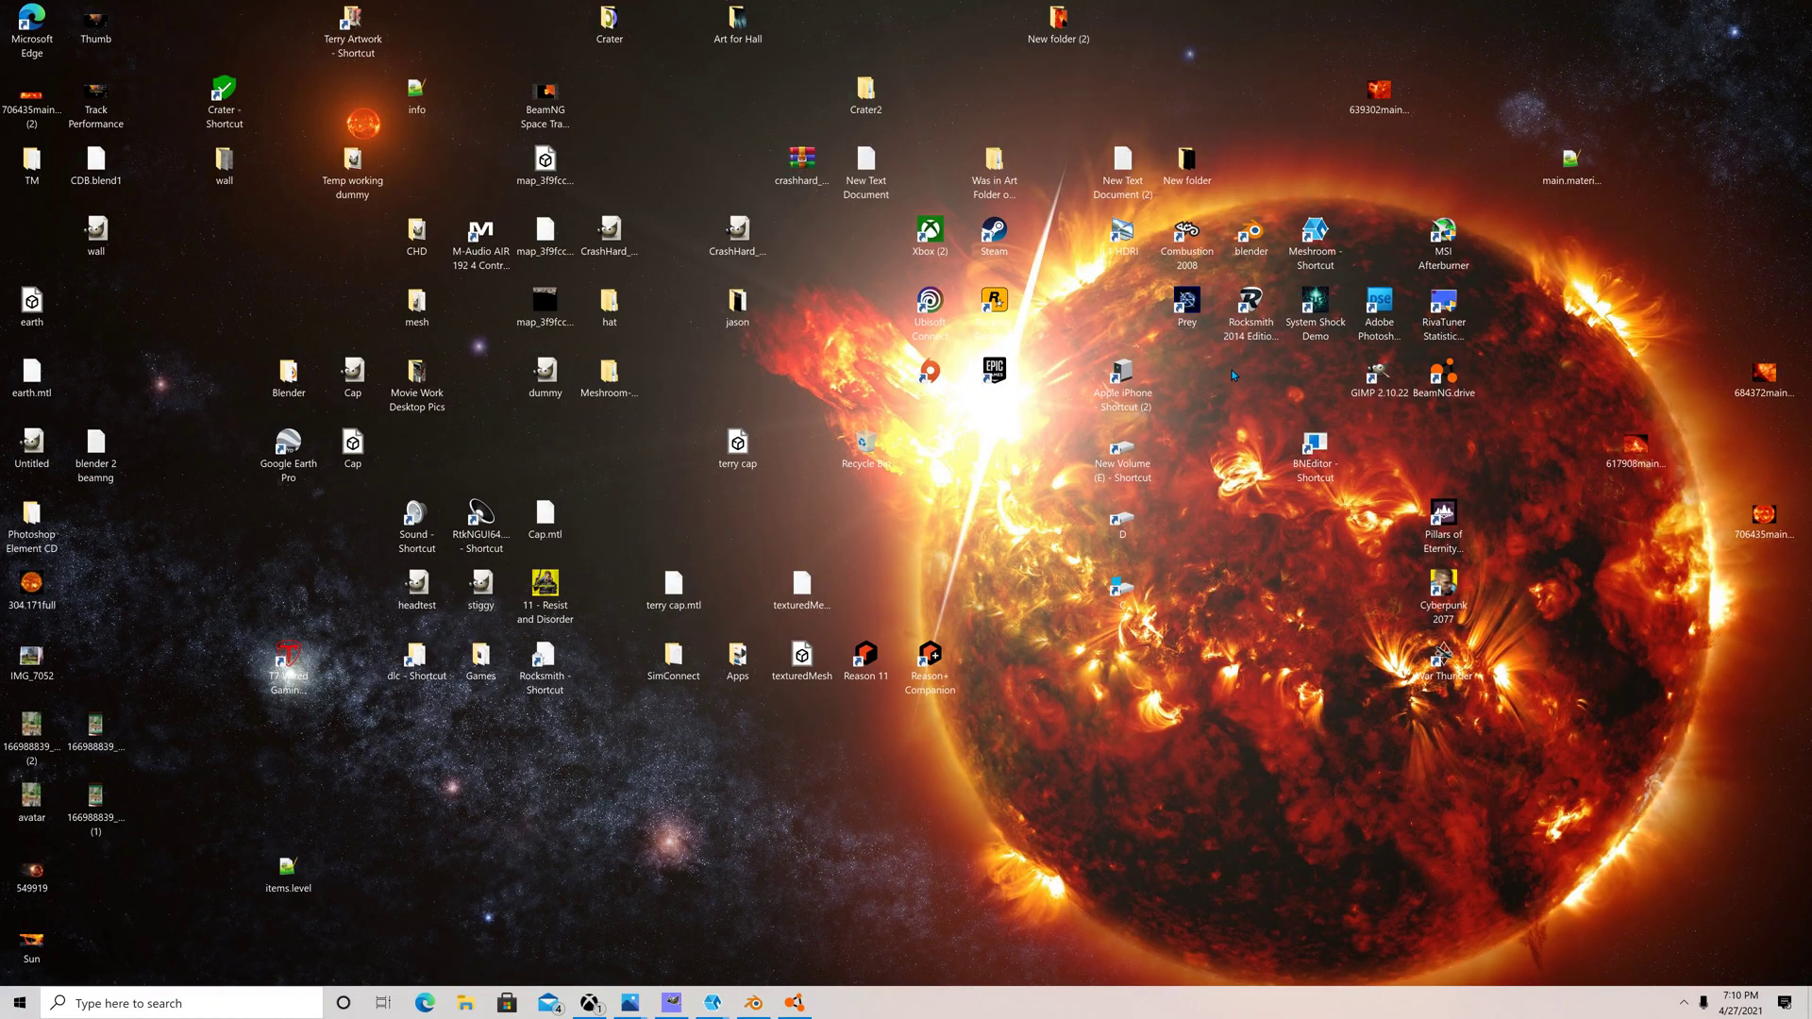
double_click(1373, 373)
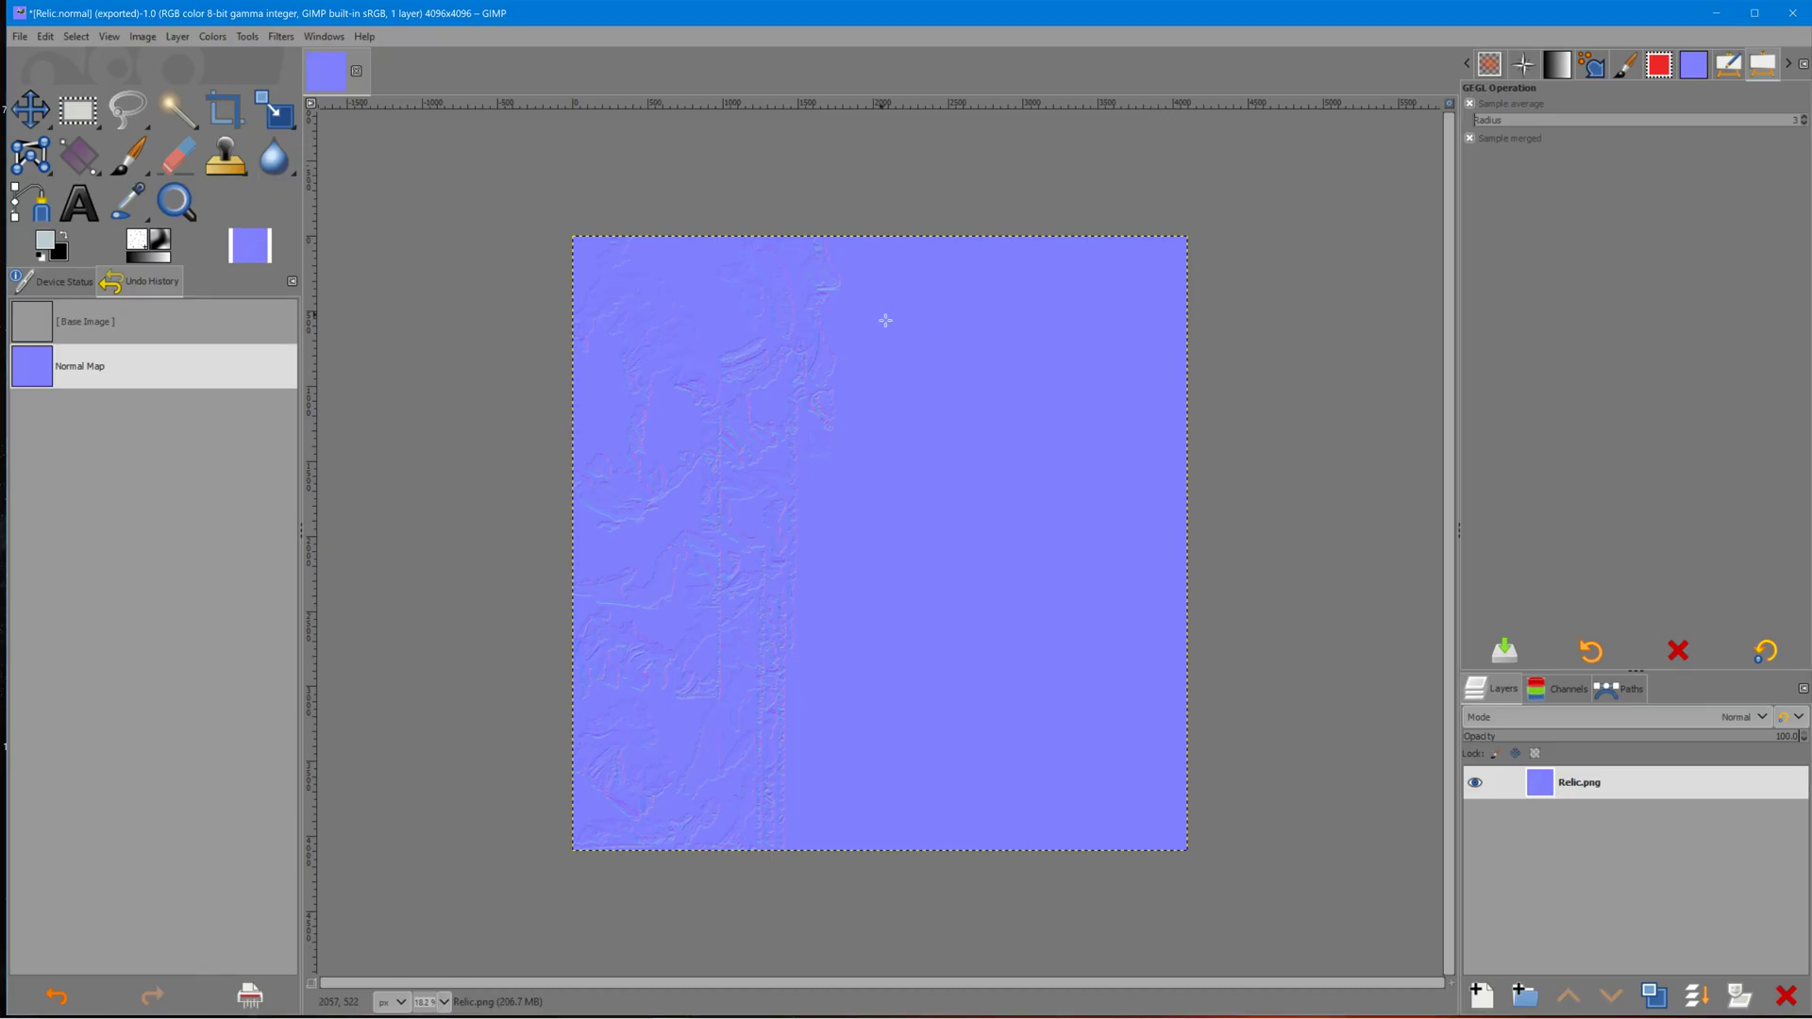
click(17, 39)
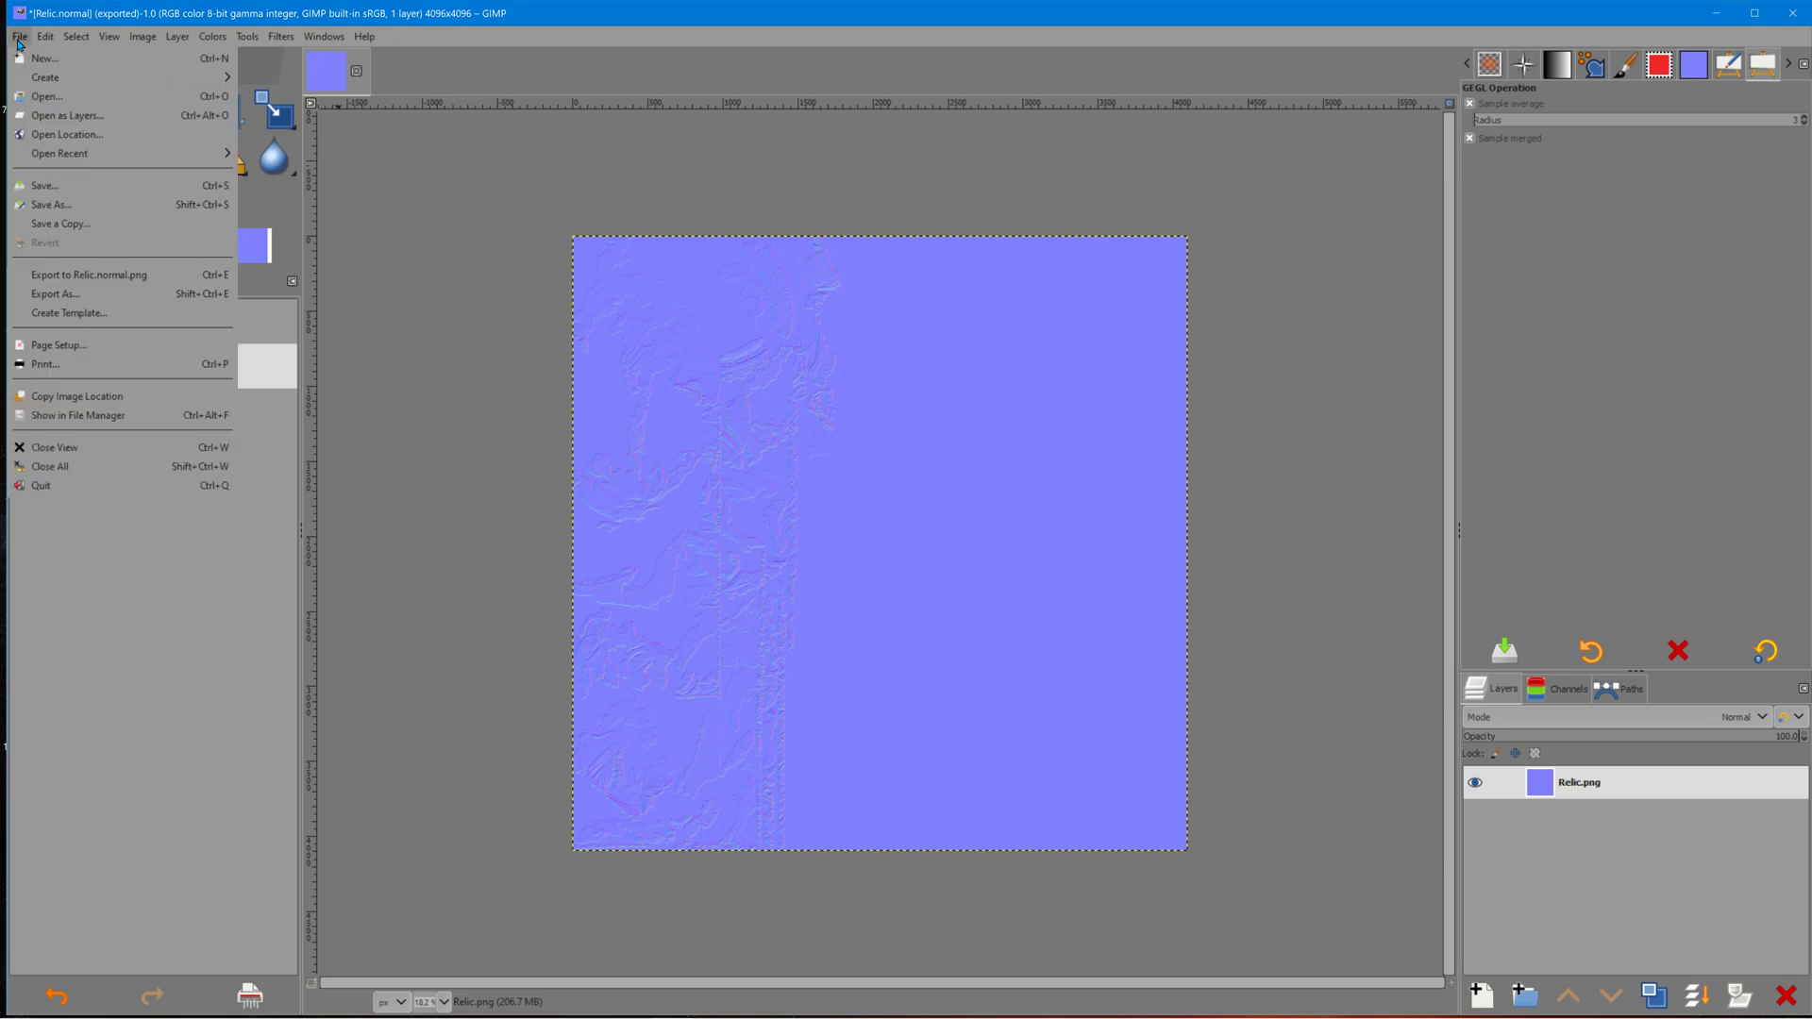
click(70, 98)
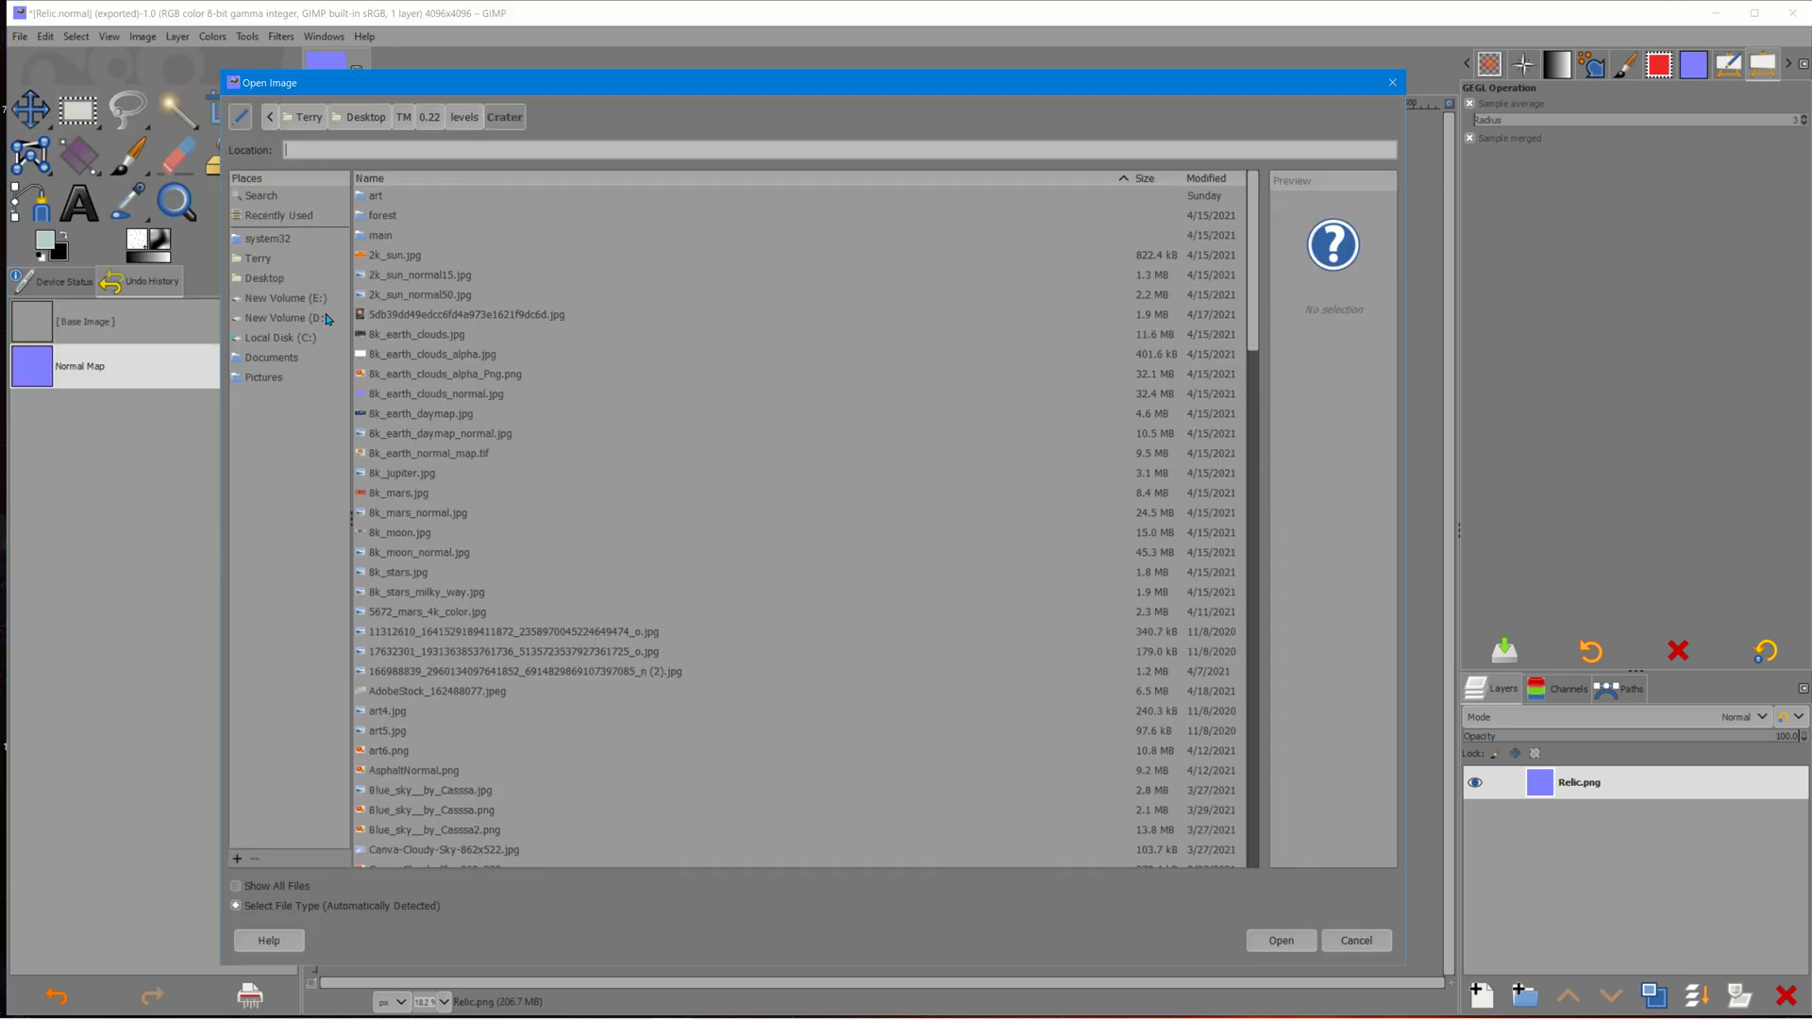
scroll(436, 695, down, 10)
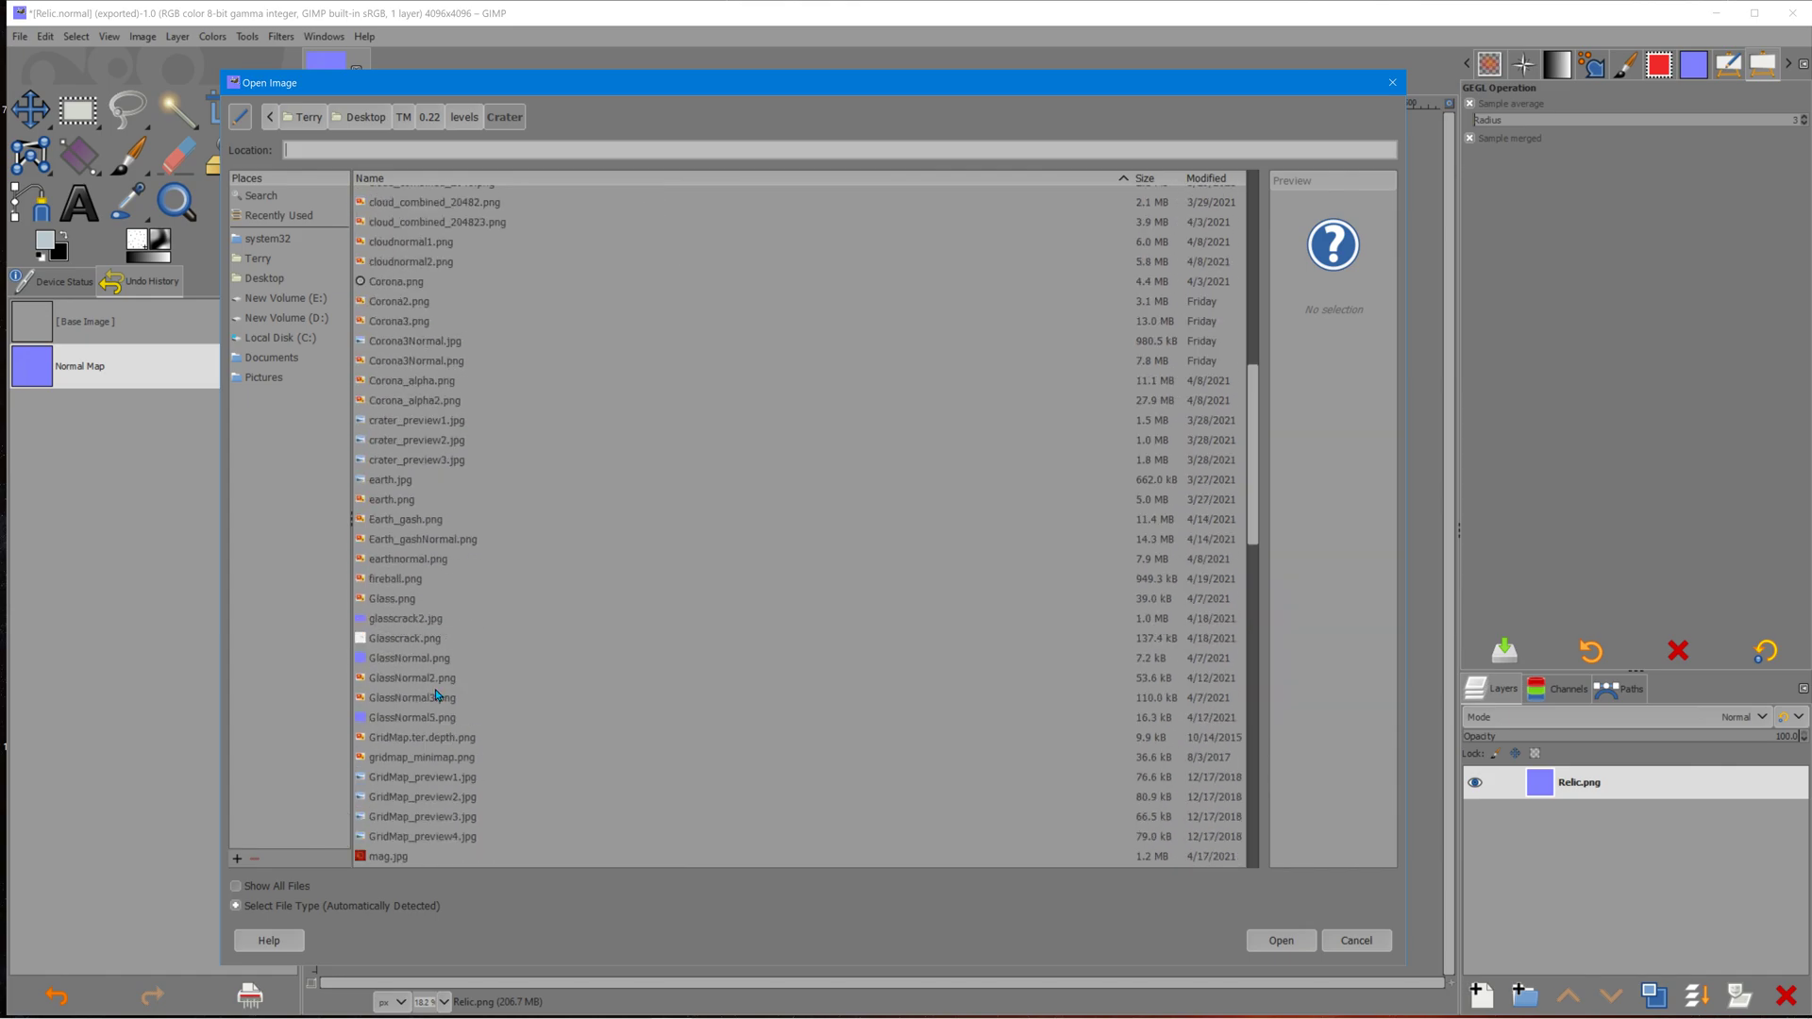
scroll(437, 695, down, 15)
scroll(439, 696, down, 2)
scroll(449, 583, up, 5)
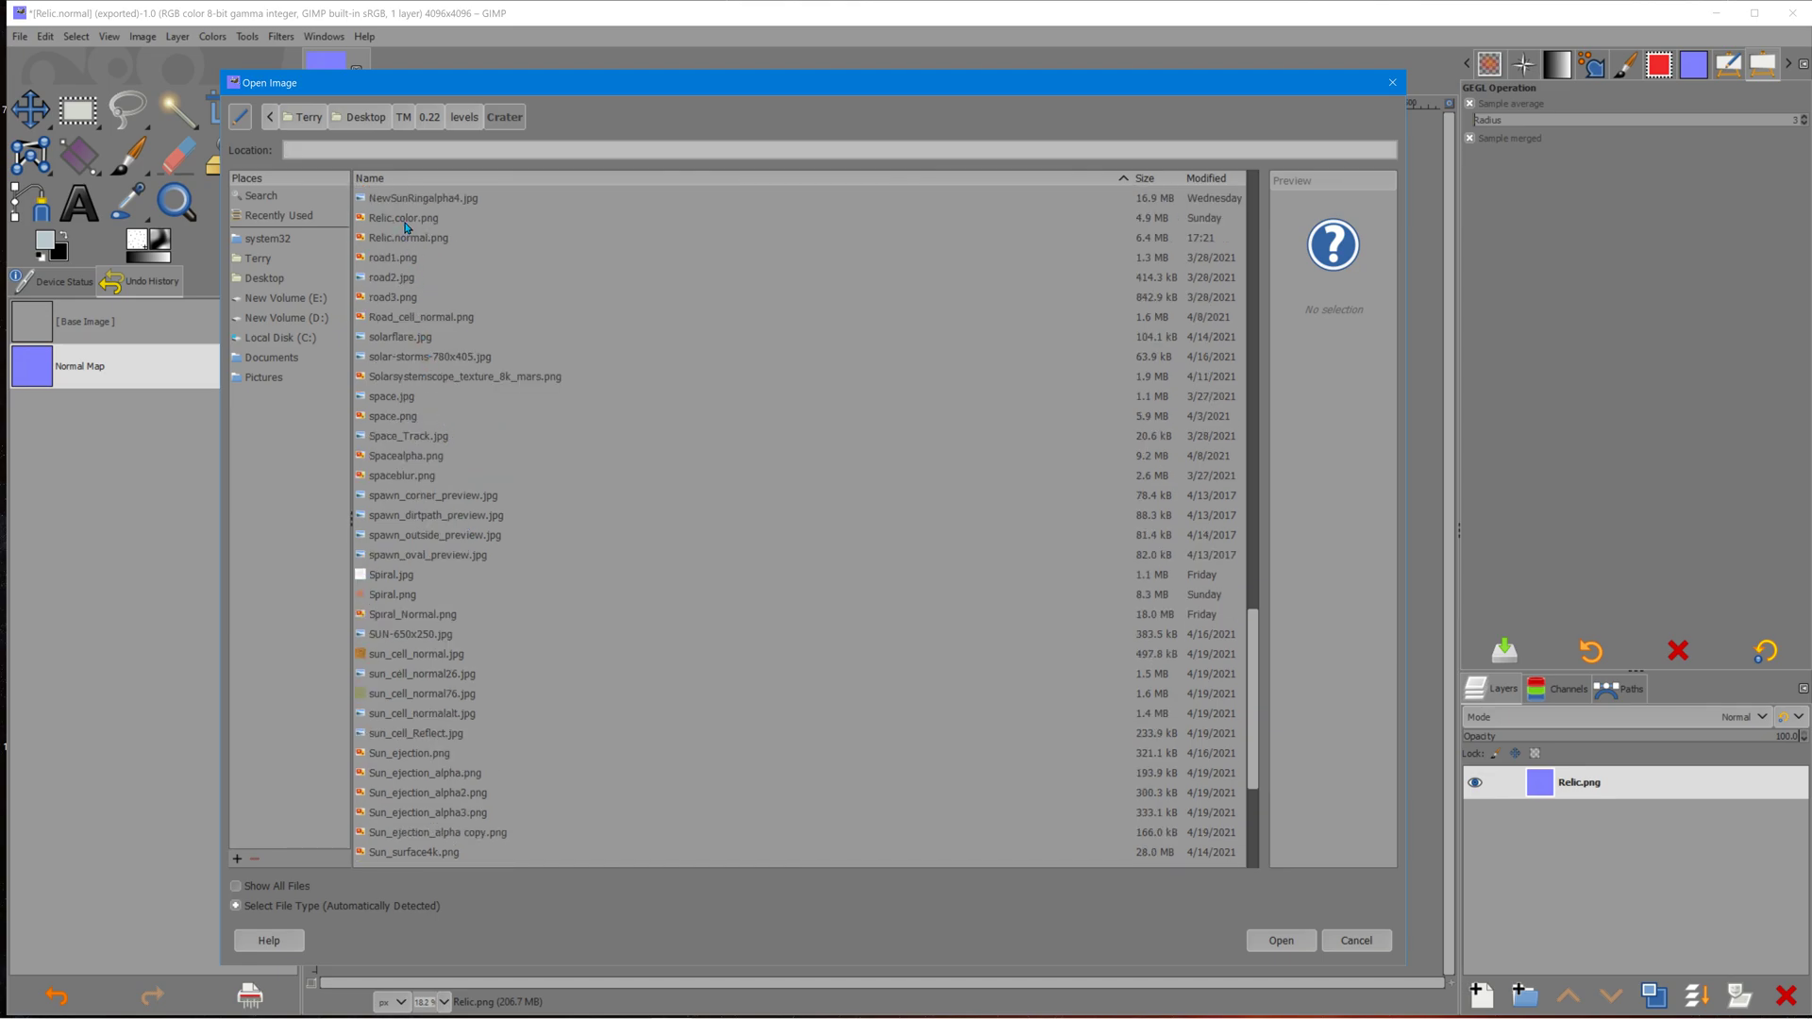
click(406, 220)
click(1274, 939)
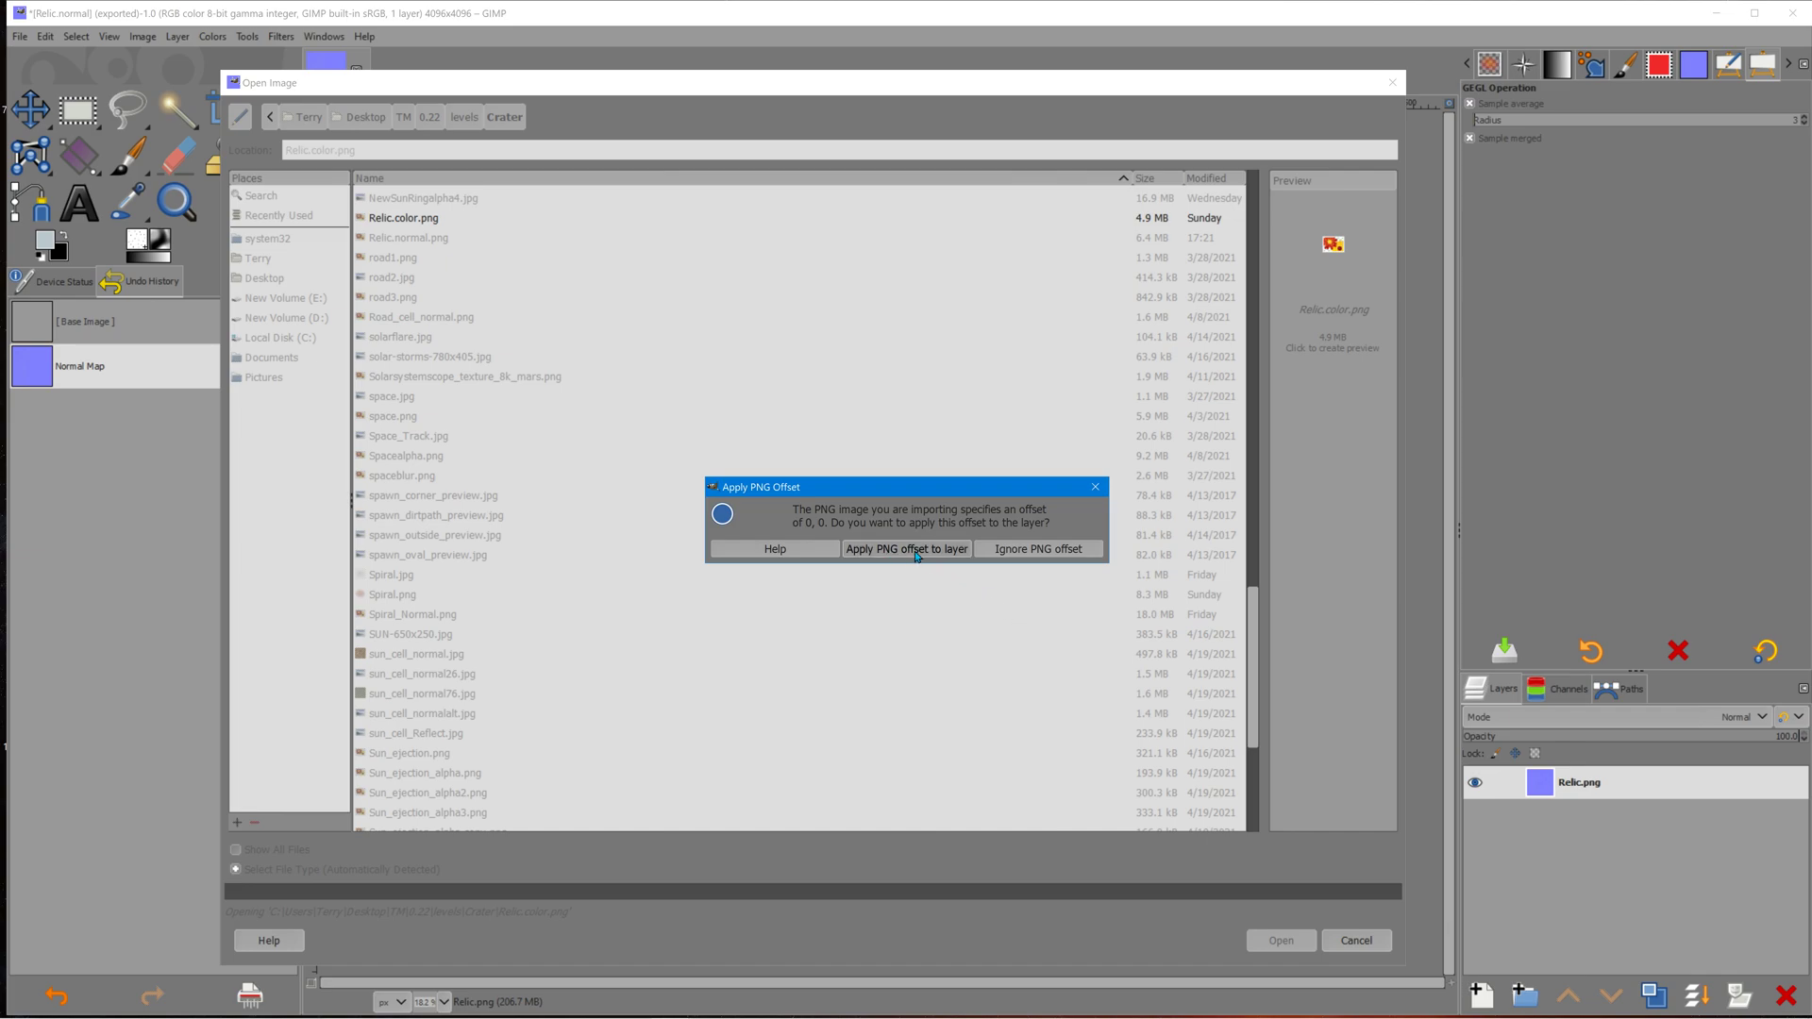
click(915, 553)
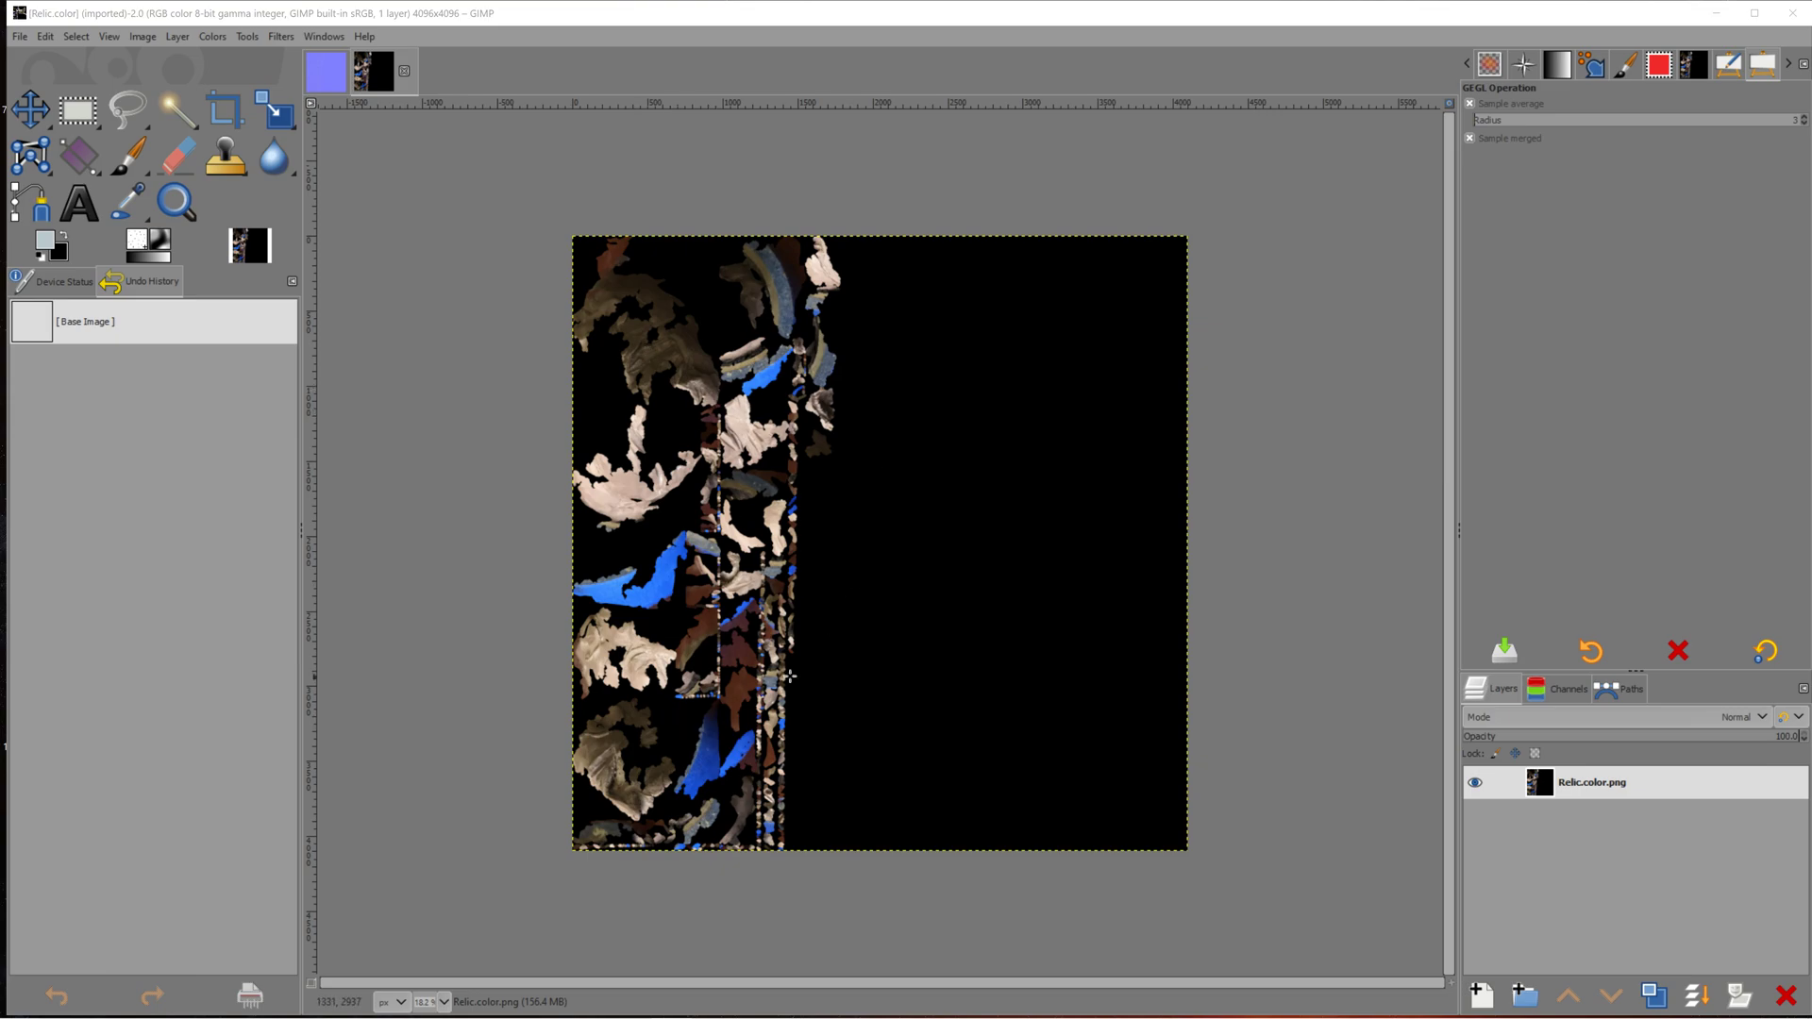
Apply the Normal Map filter to the Relic.color image with a scale of about 51.
click(319, 38)
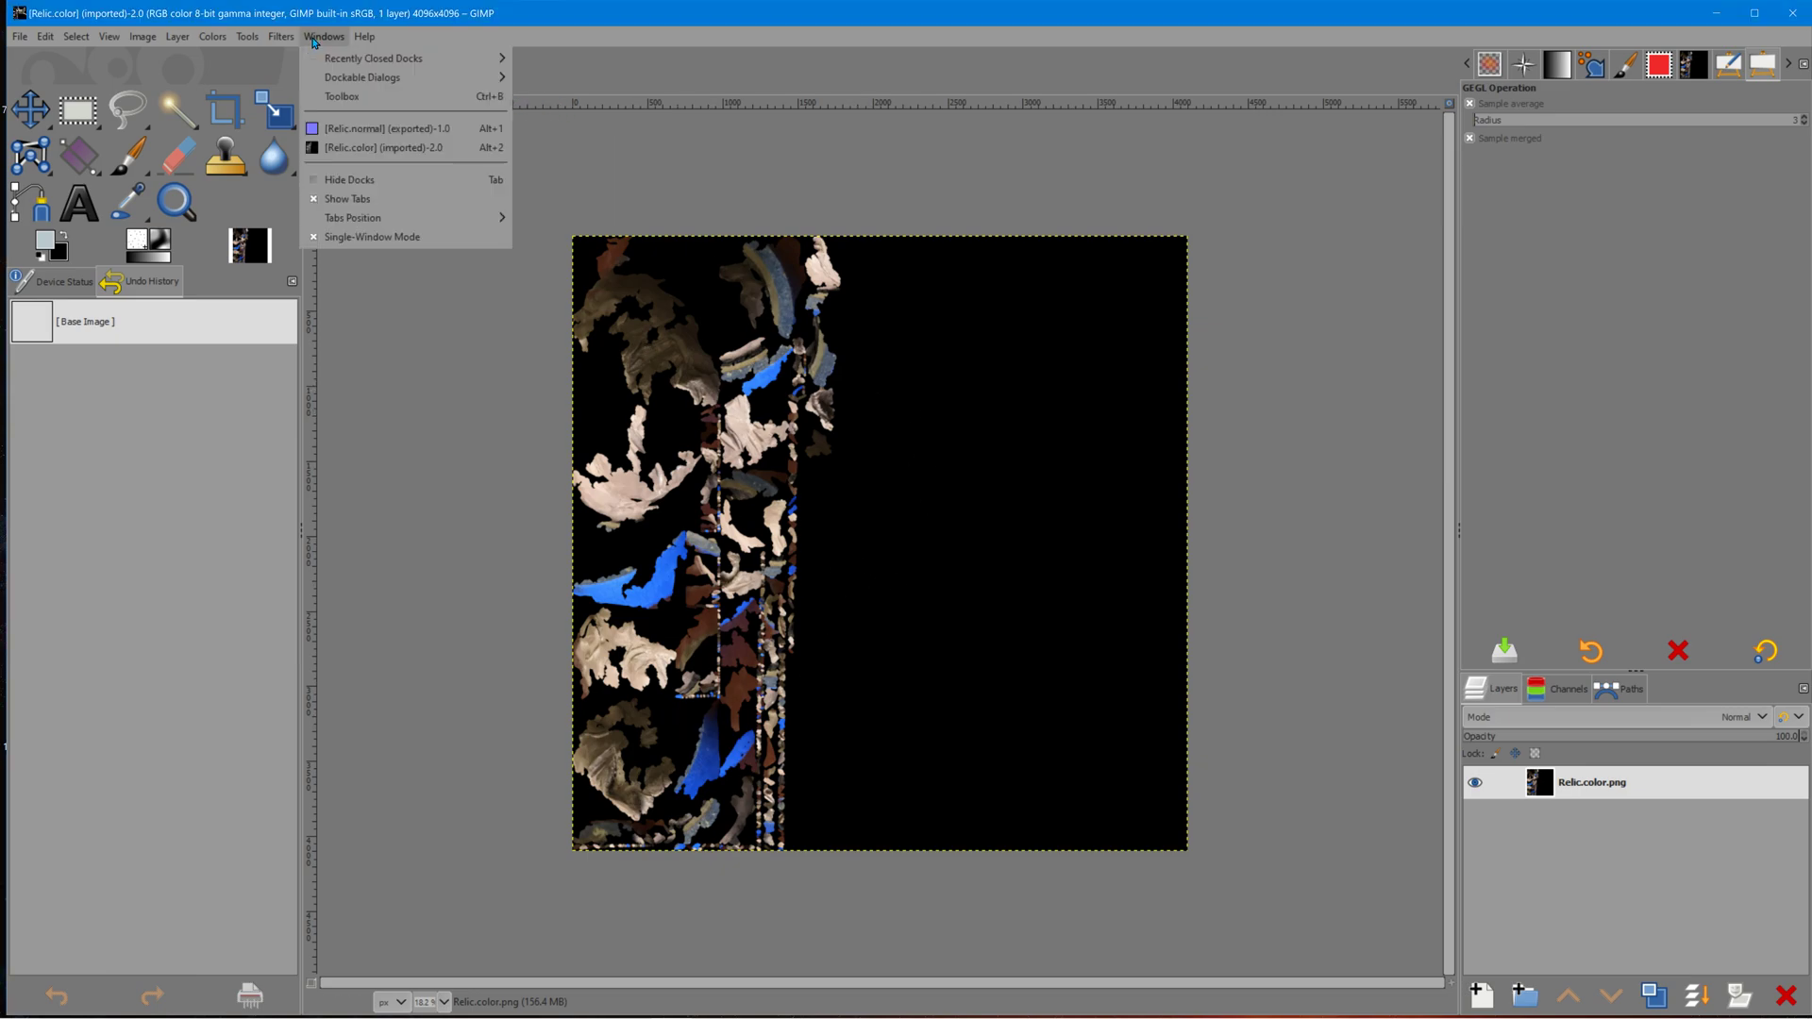
mouse_move(281, 36)
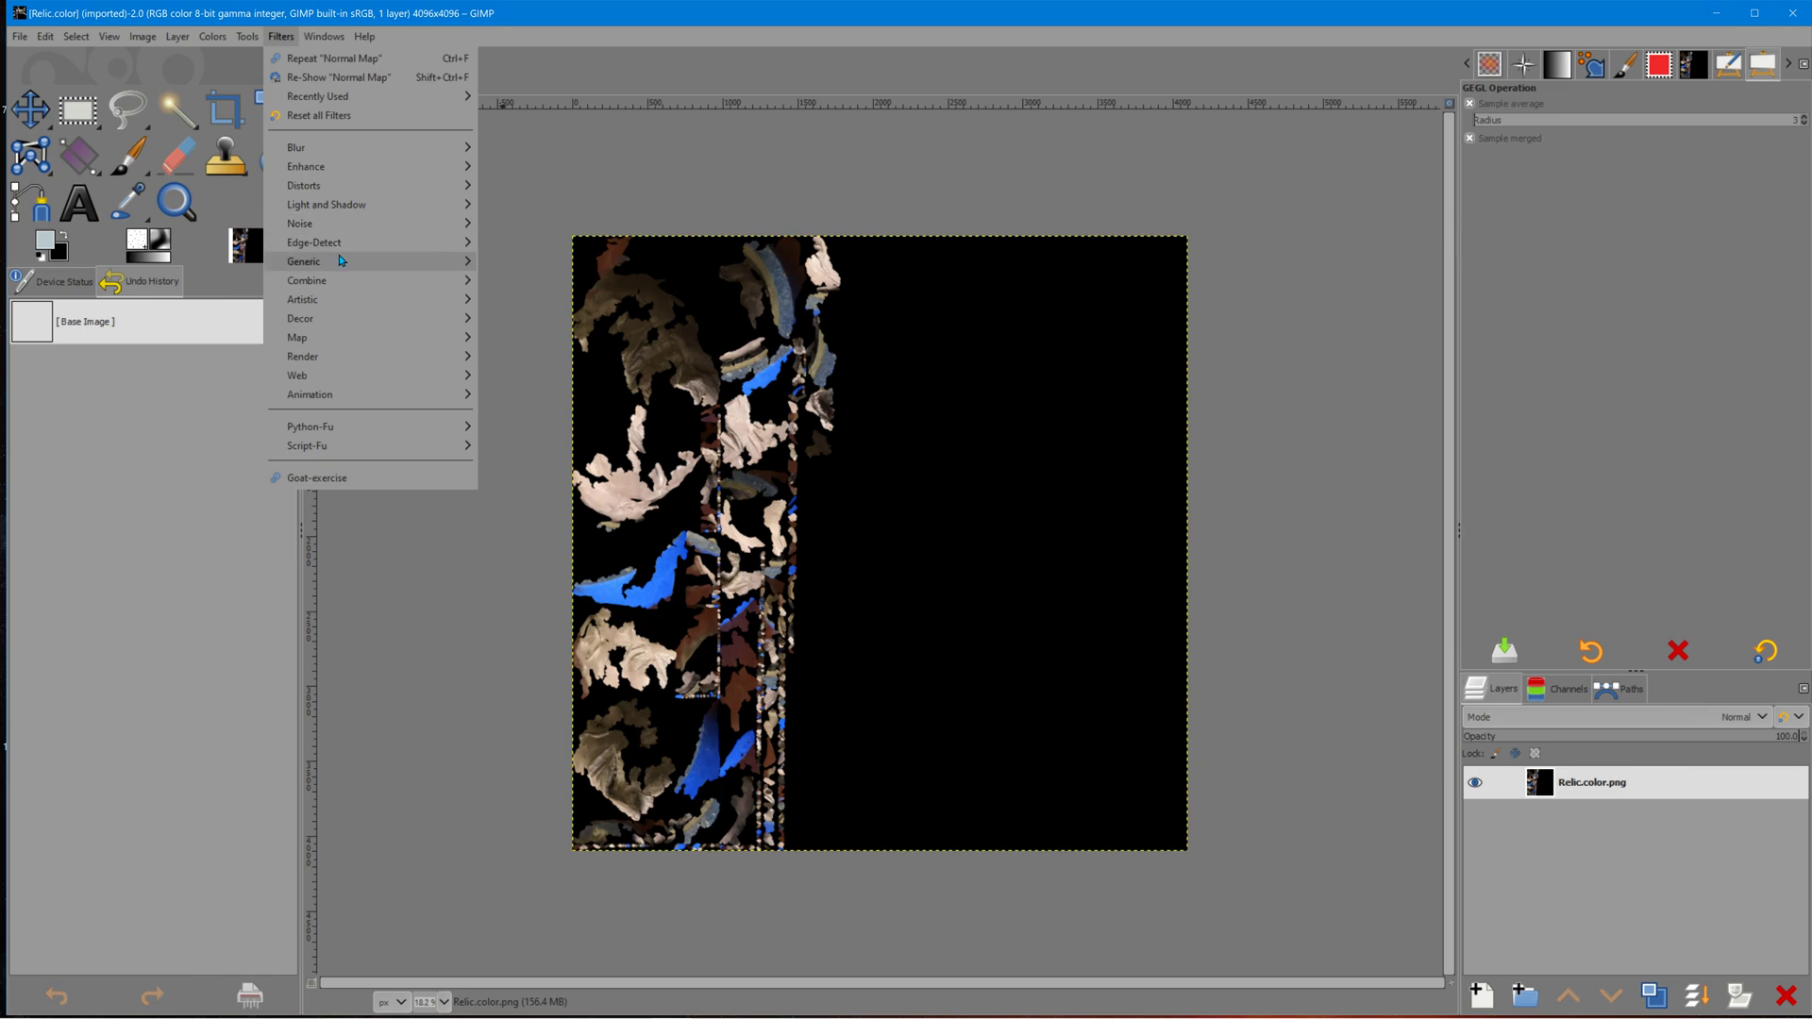
mouse_move(341, 260)
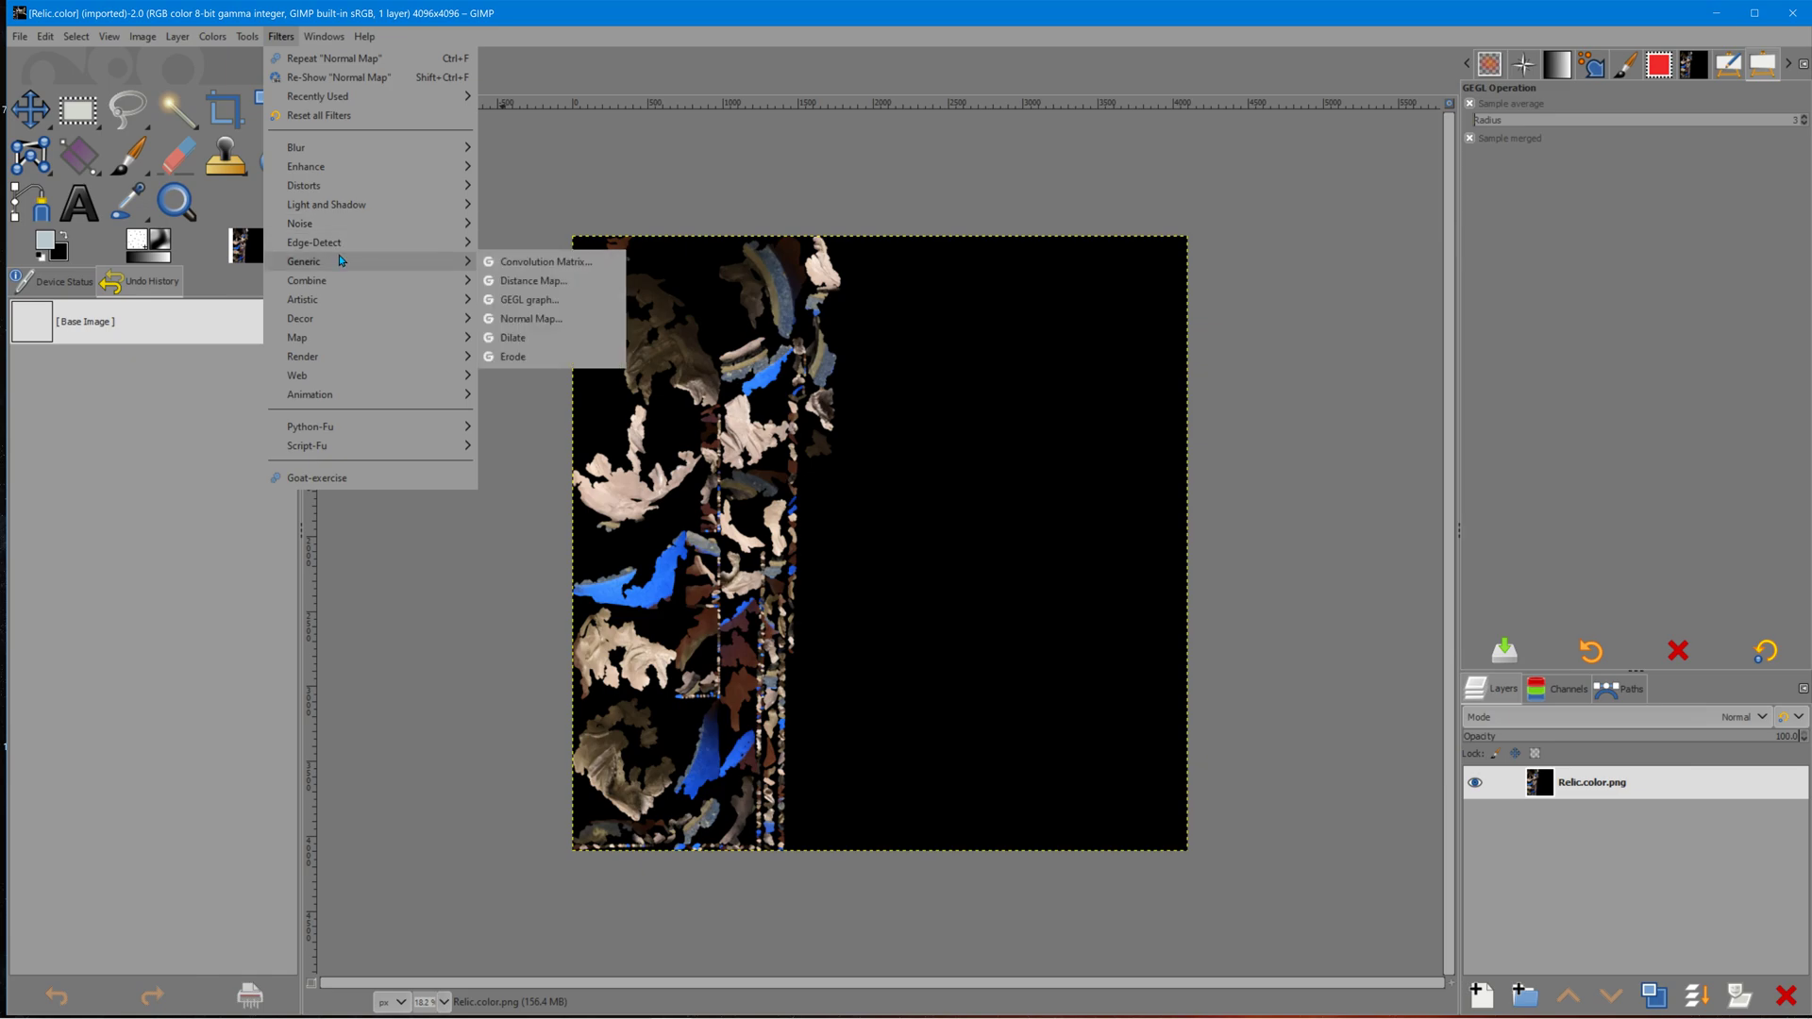
click(536, 319)
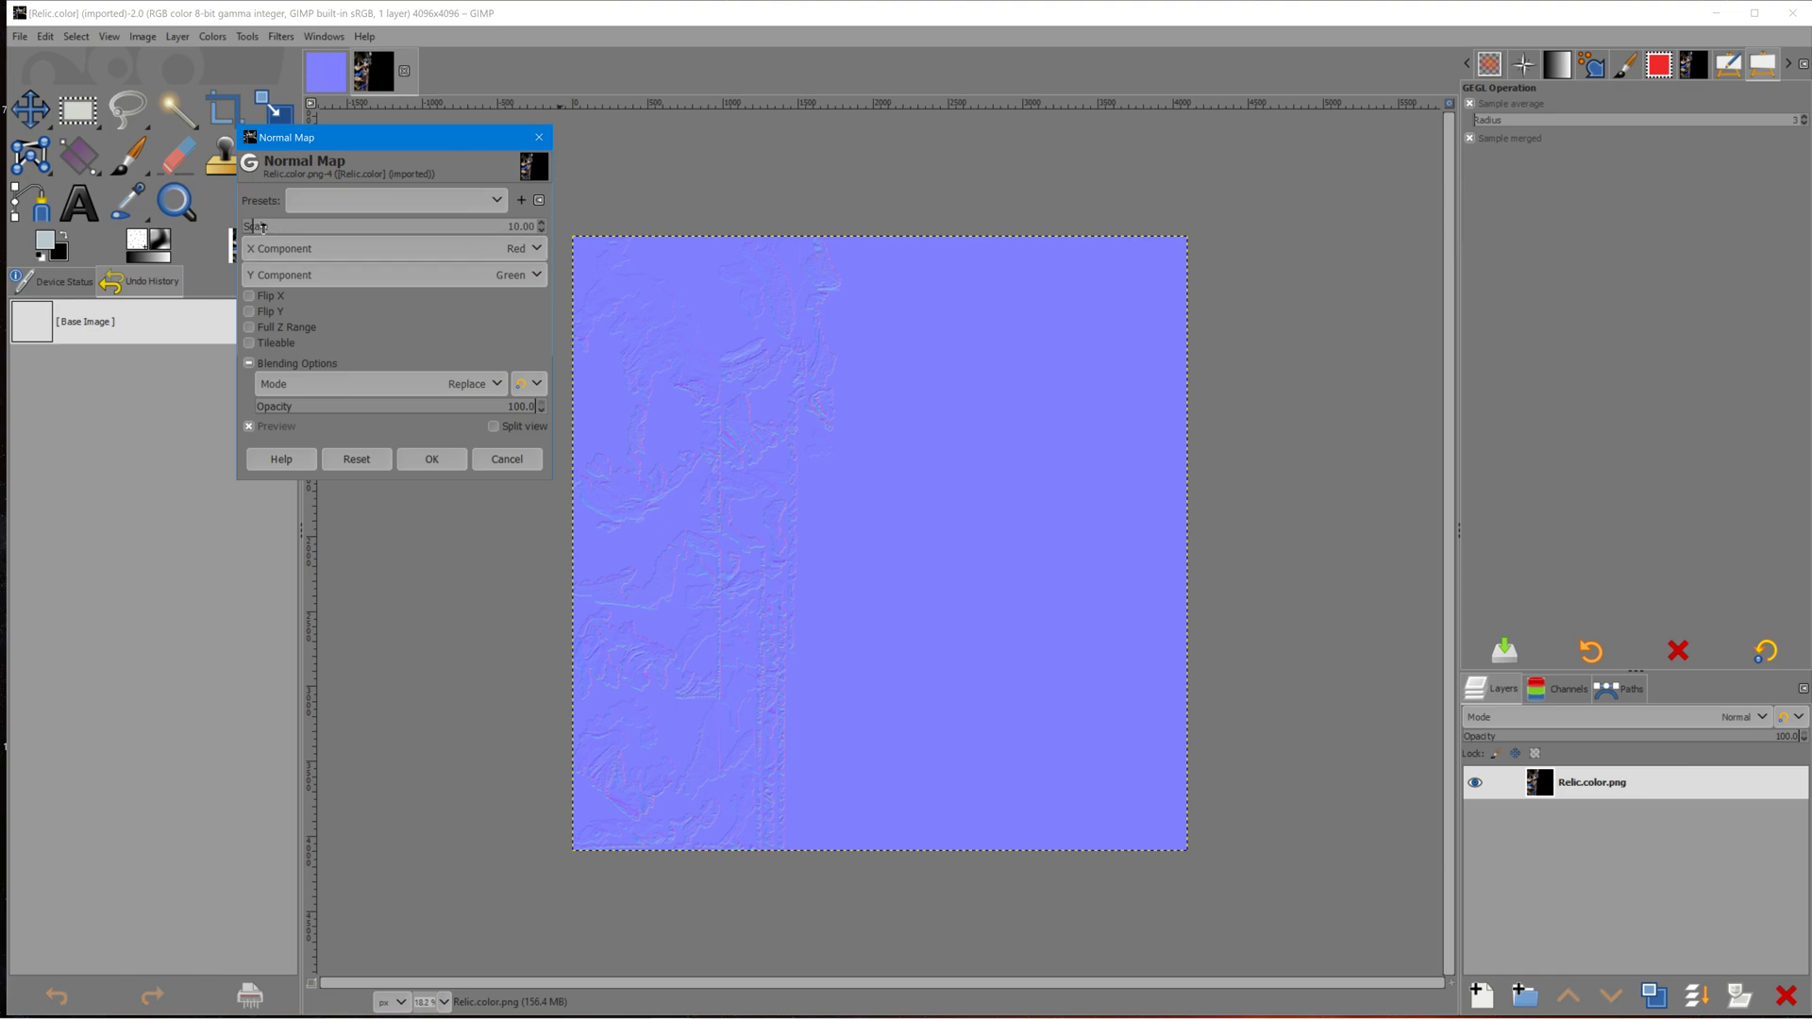
drag(279, 226, 354, 233)
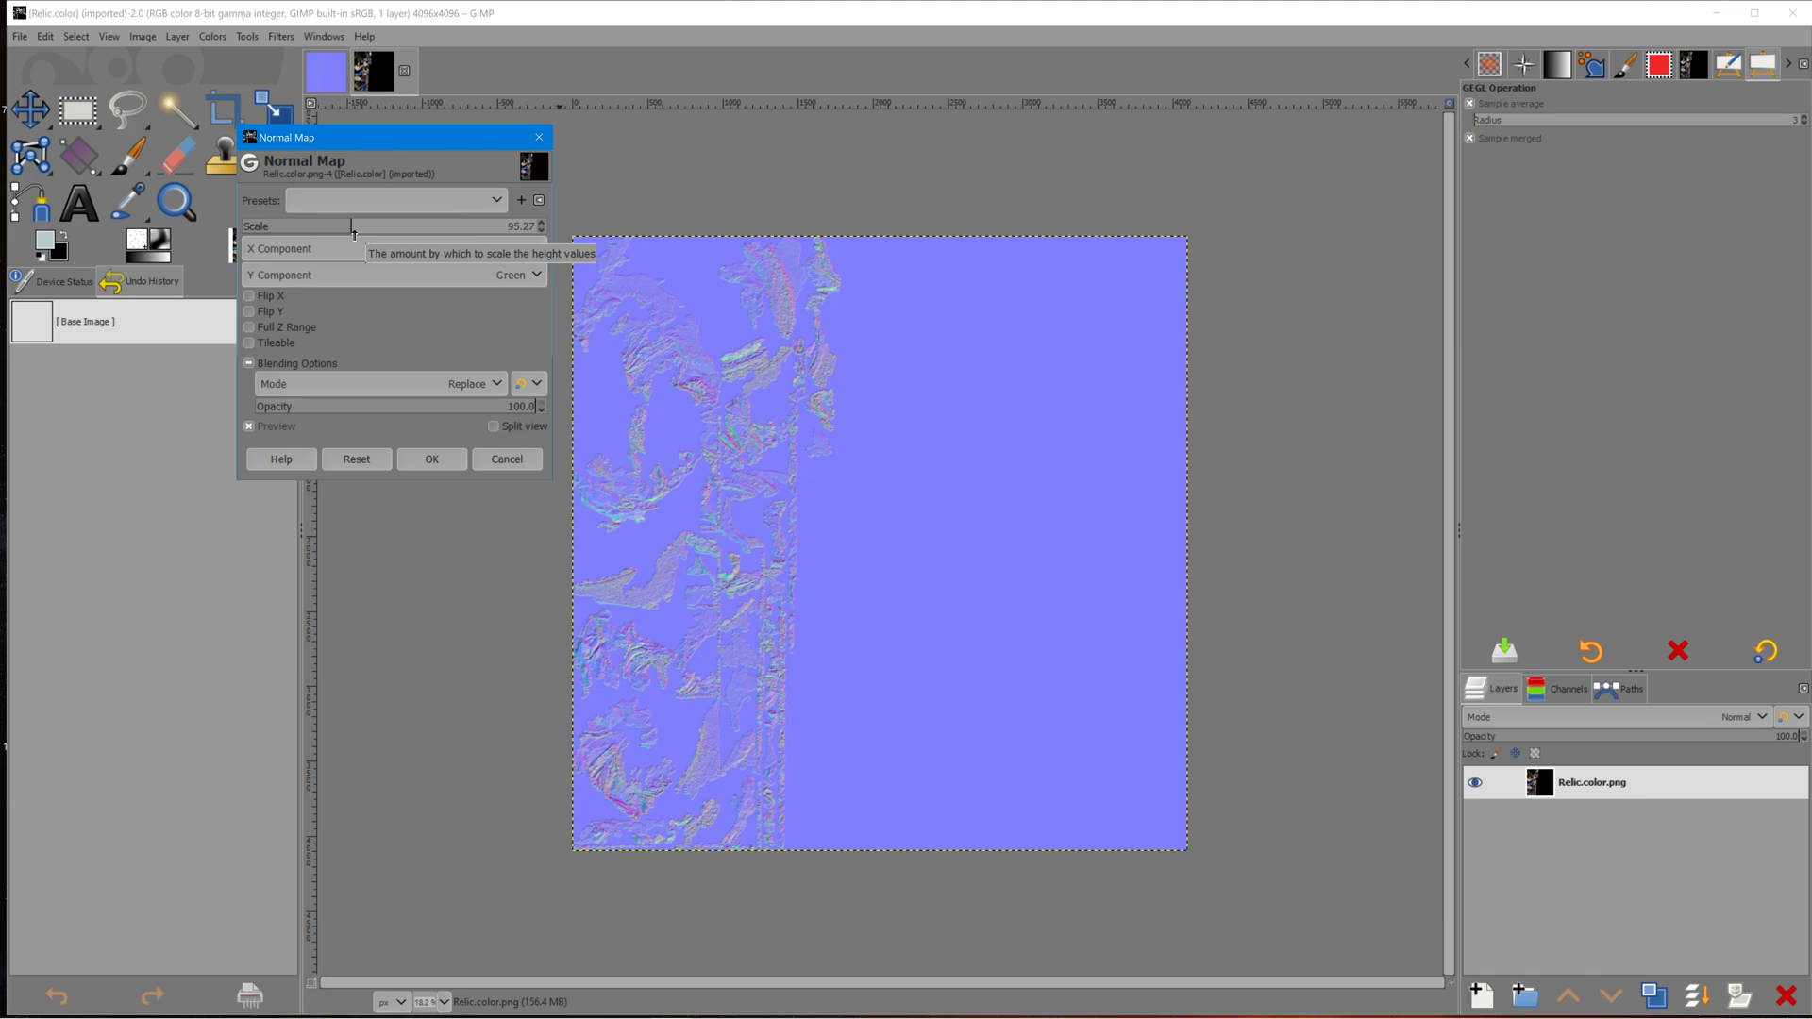
drag(354, 231, 331, 228)
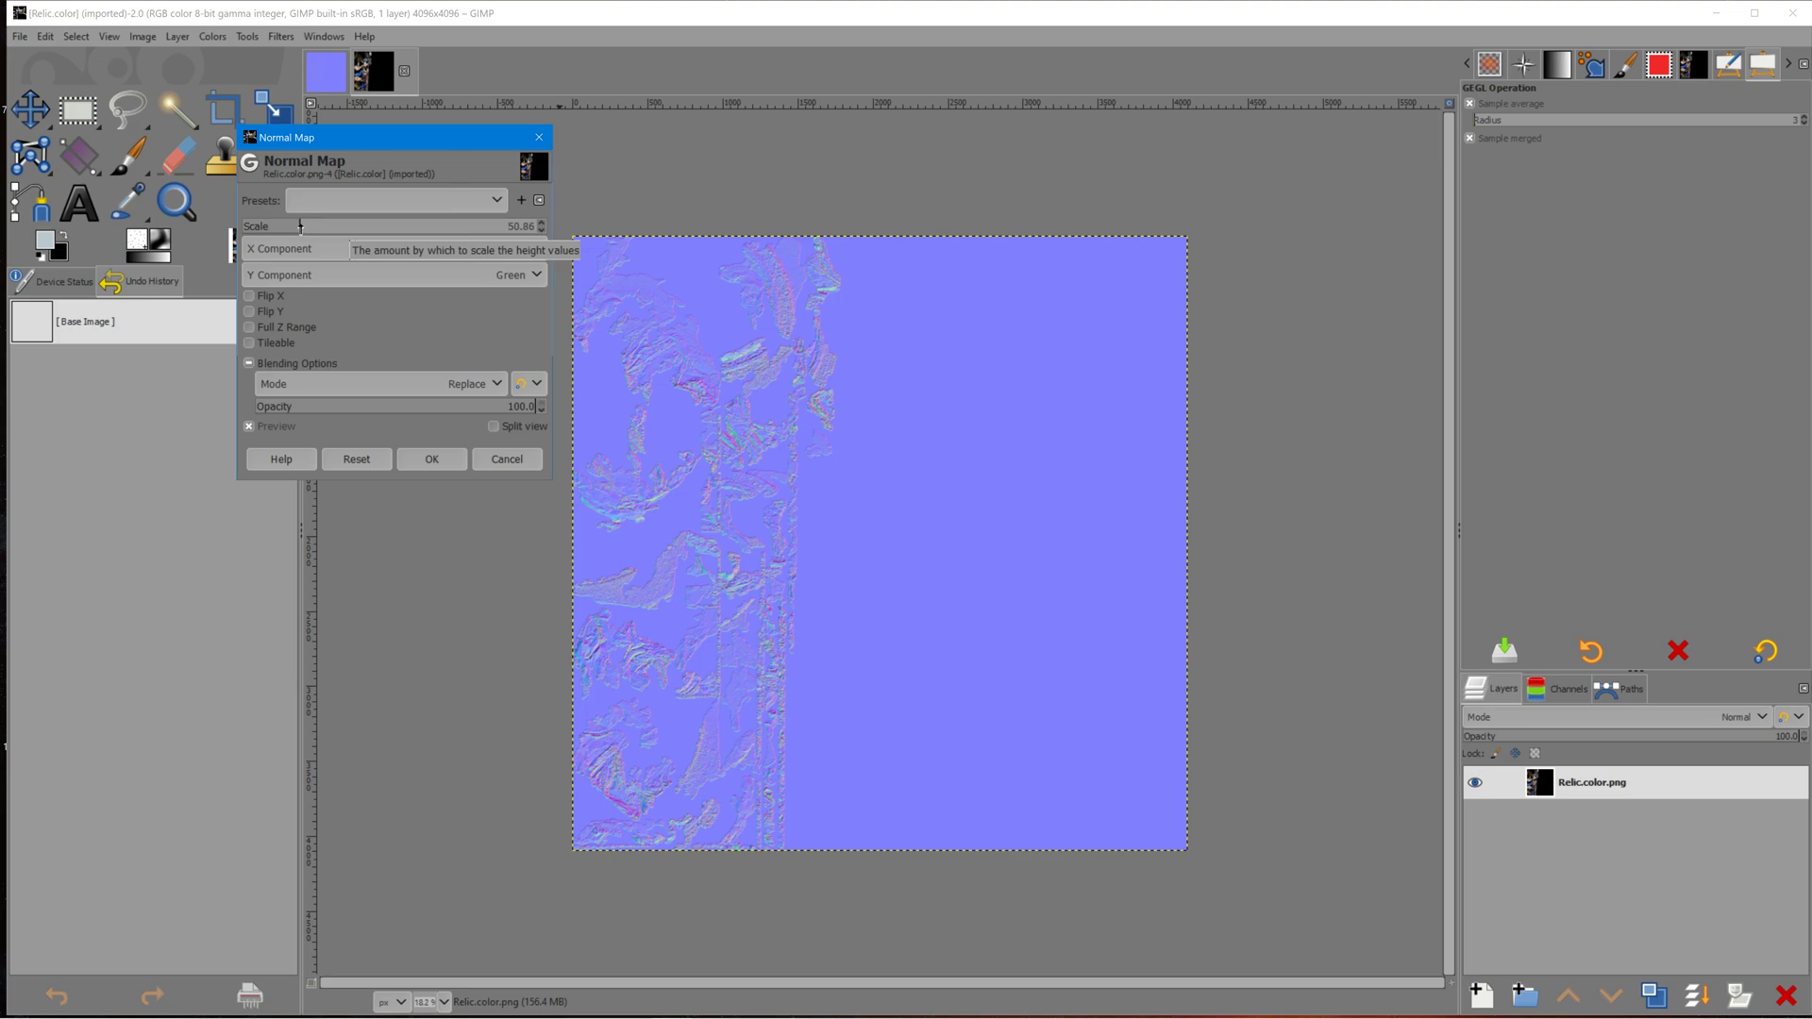
click(431, 459)
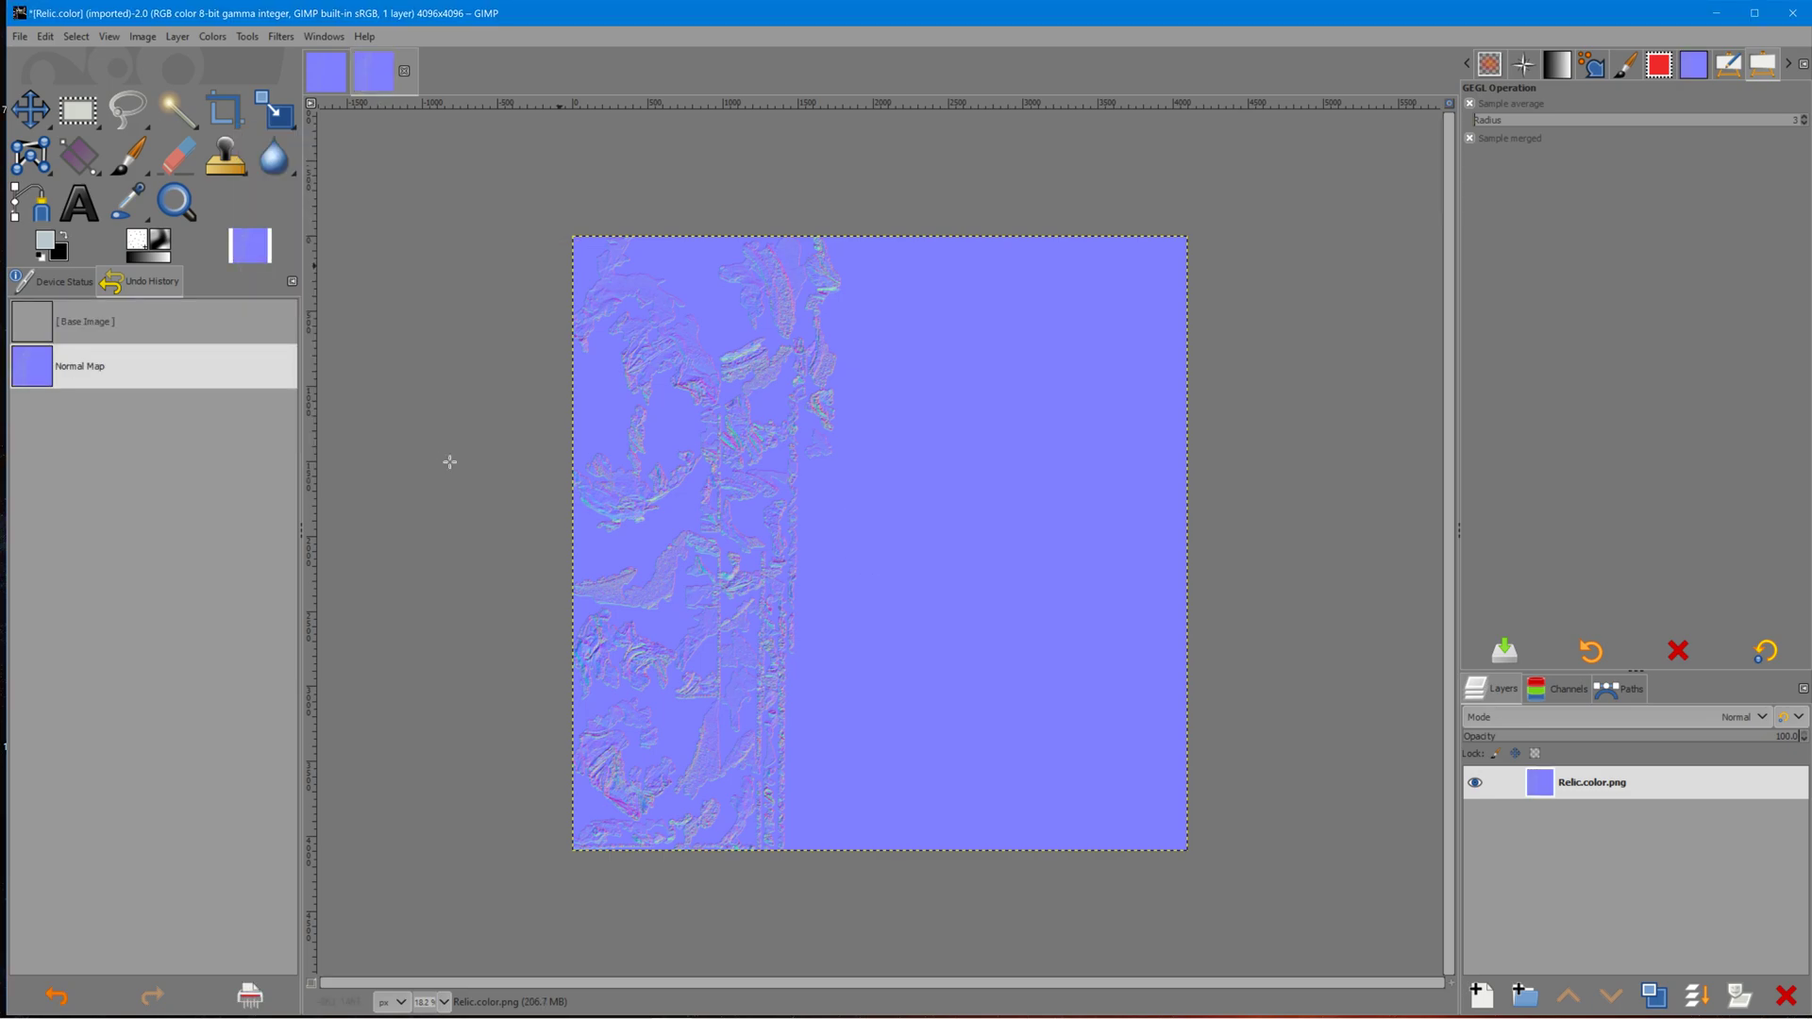
Export the normal map as Relic.normal.png in the Crater folder, replacing the existing file and keeping the default PNG options.
click(20, 38)
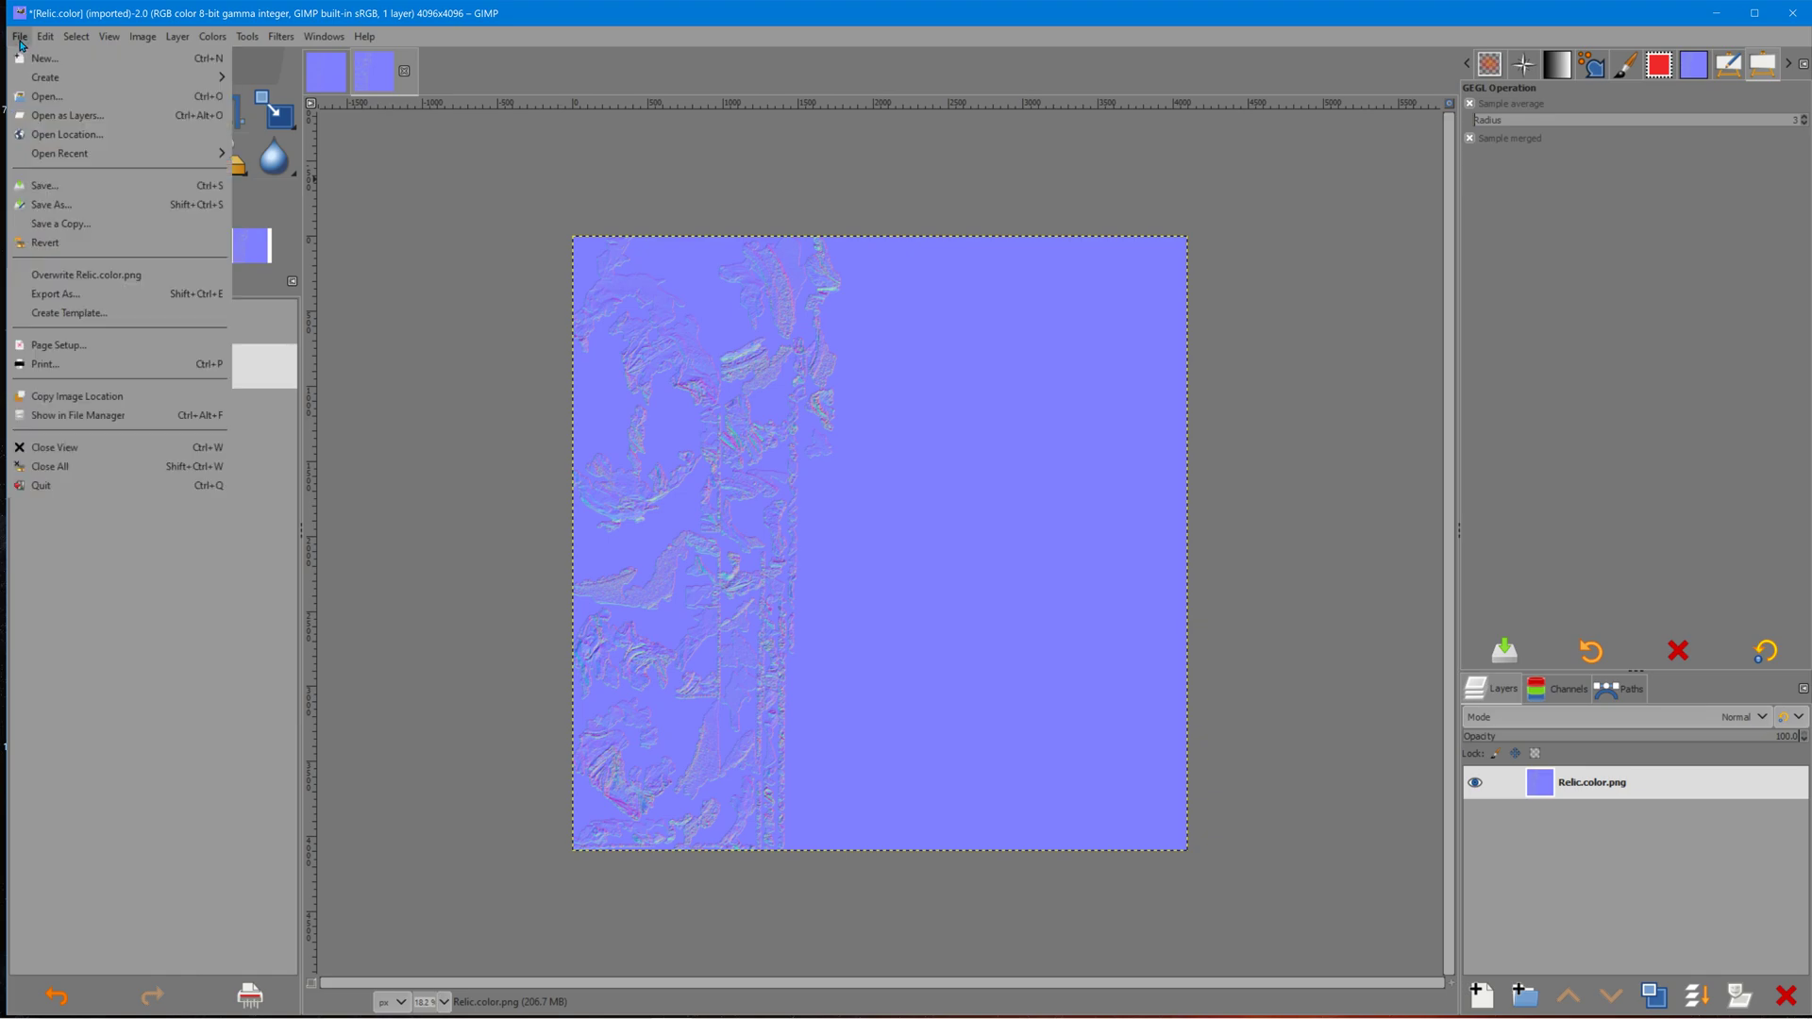
click(96, 294)
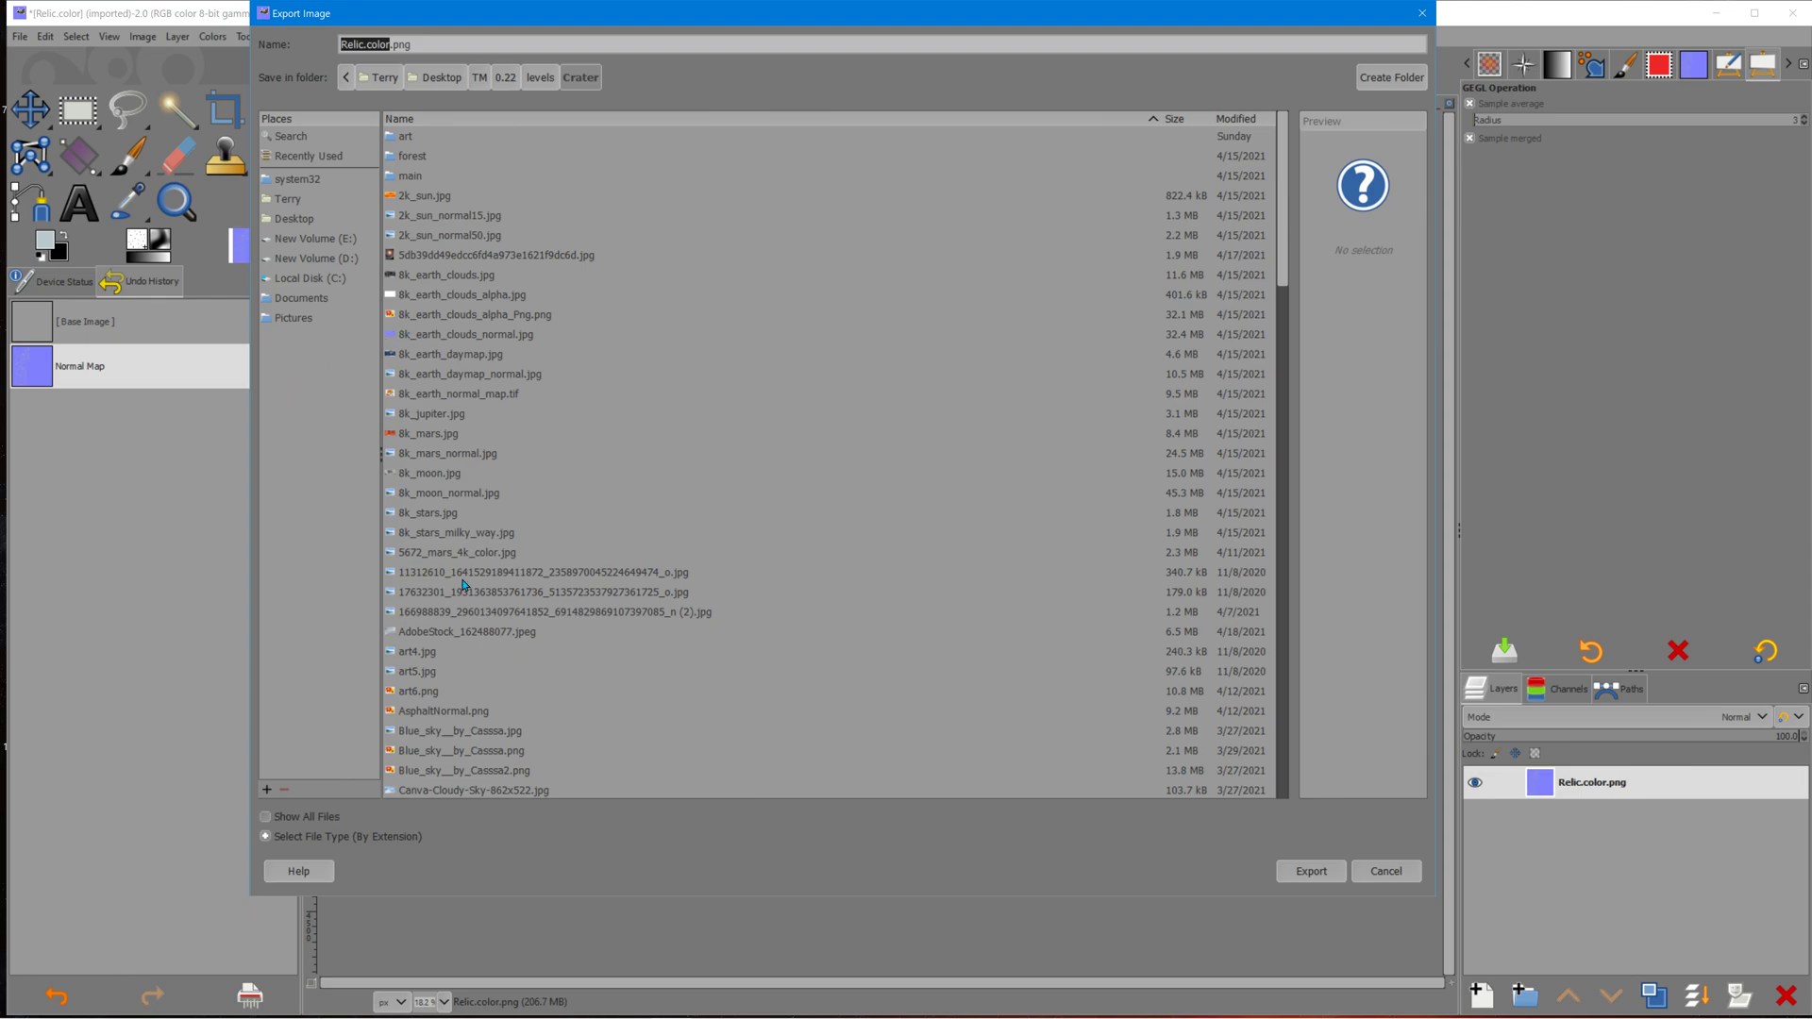
click(395, 47)
text(normal)
click(1324, 872)
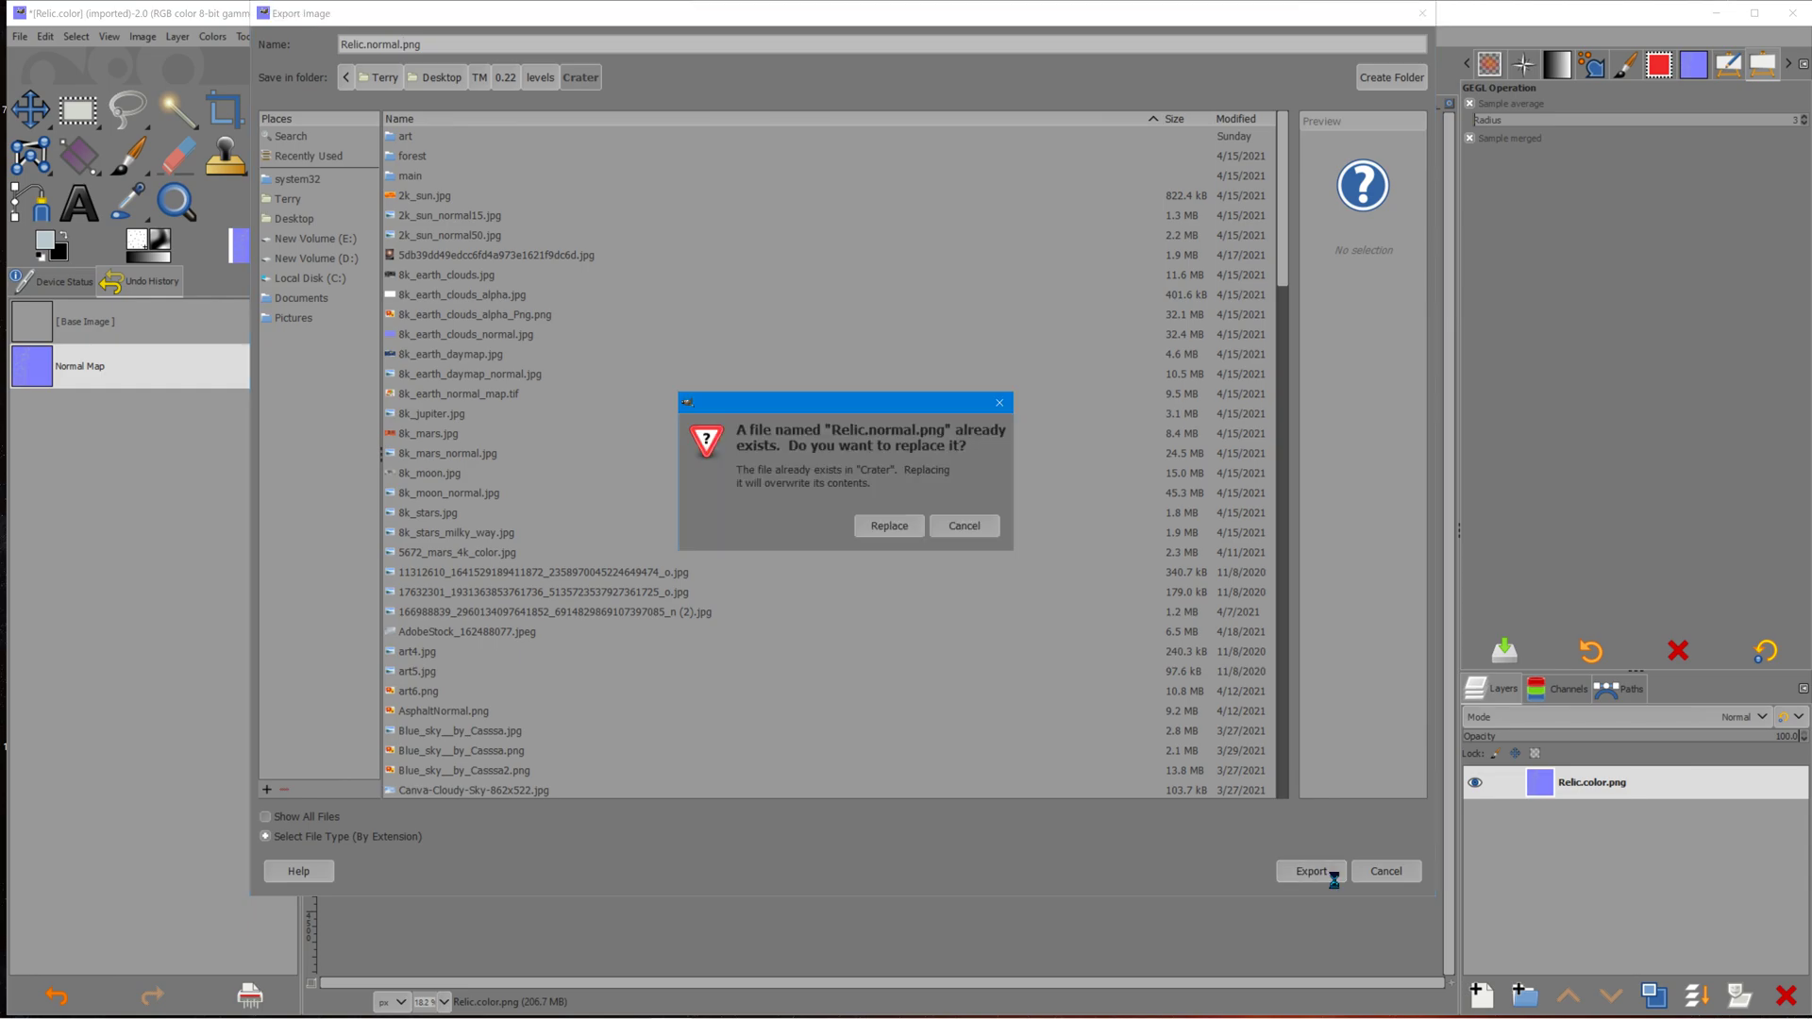
click(900, 534)
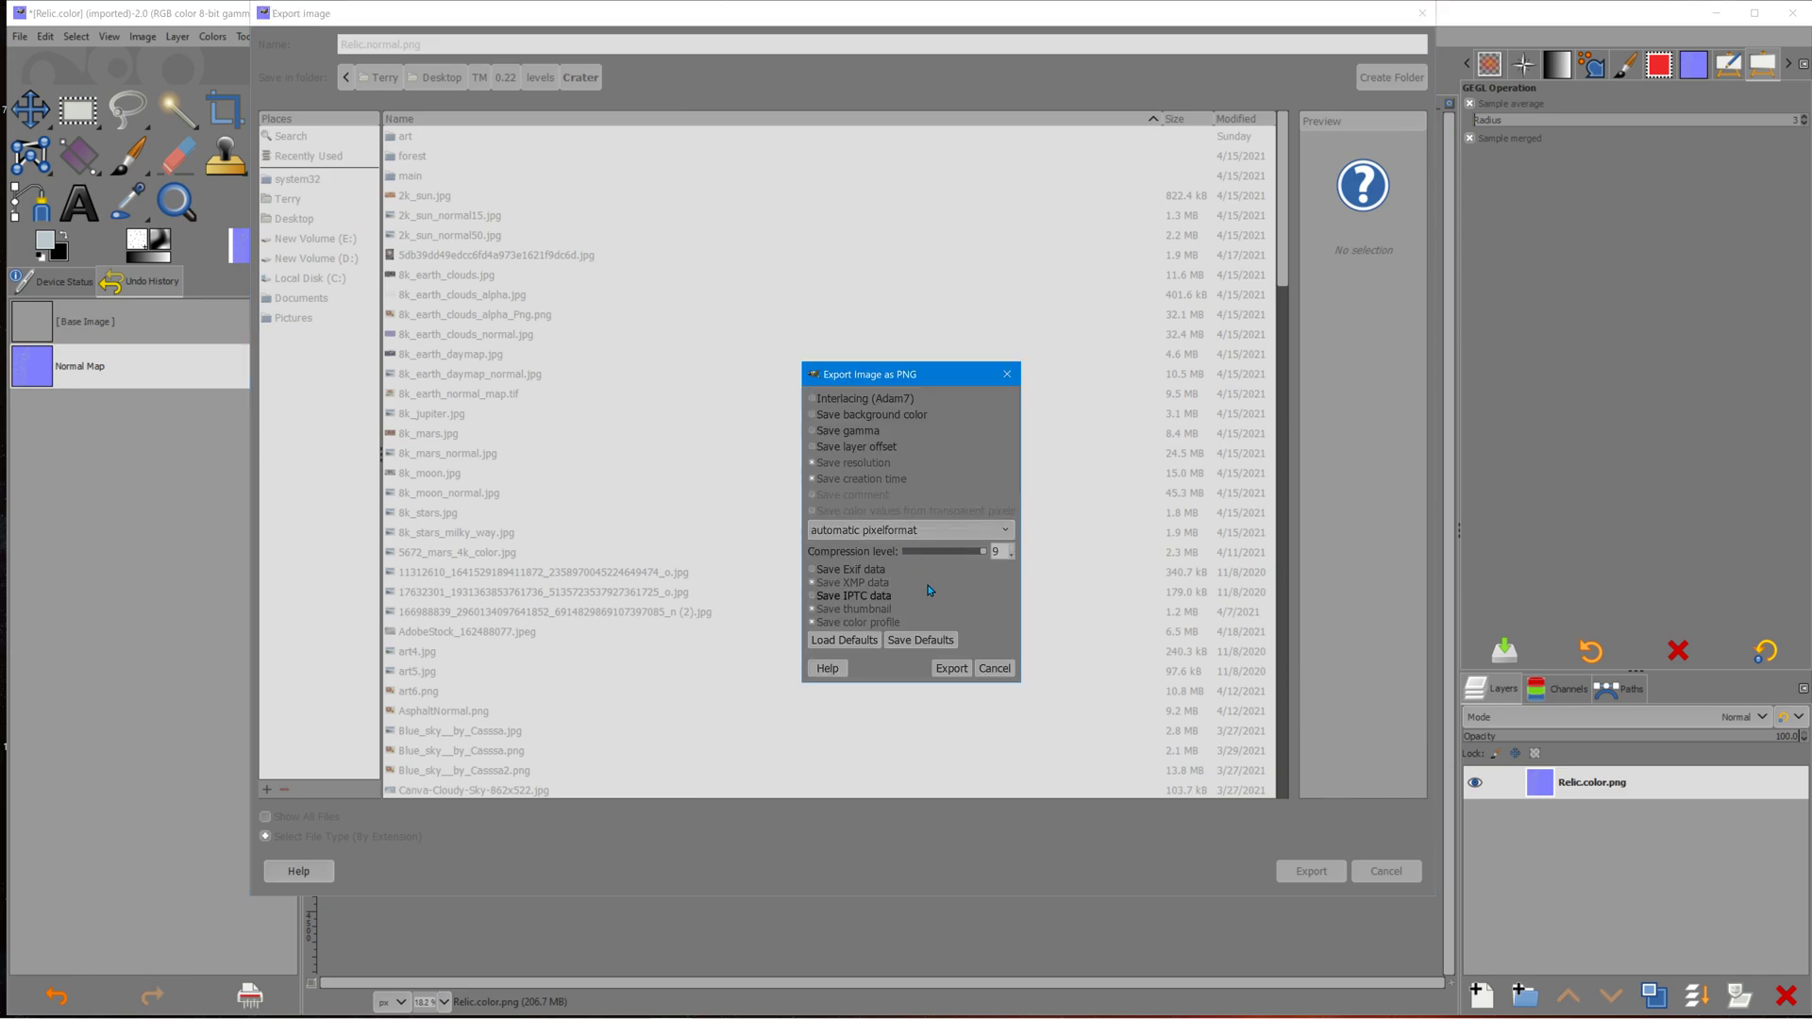
click(953, 668)
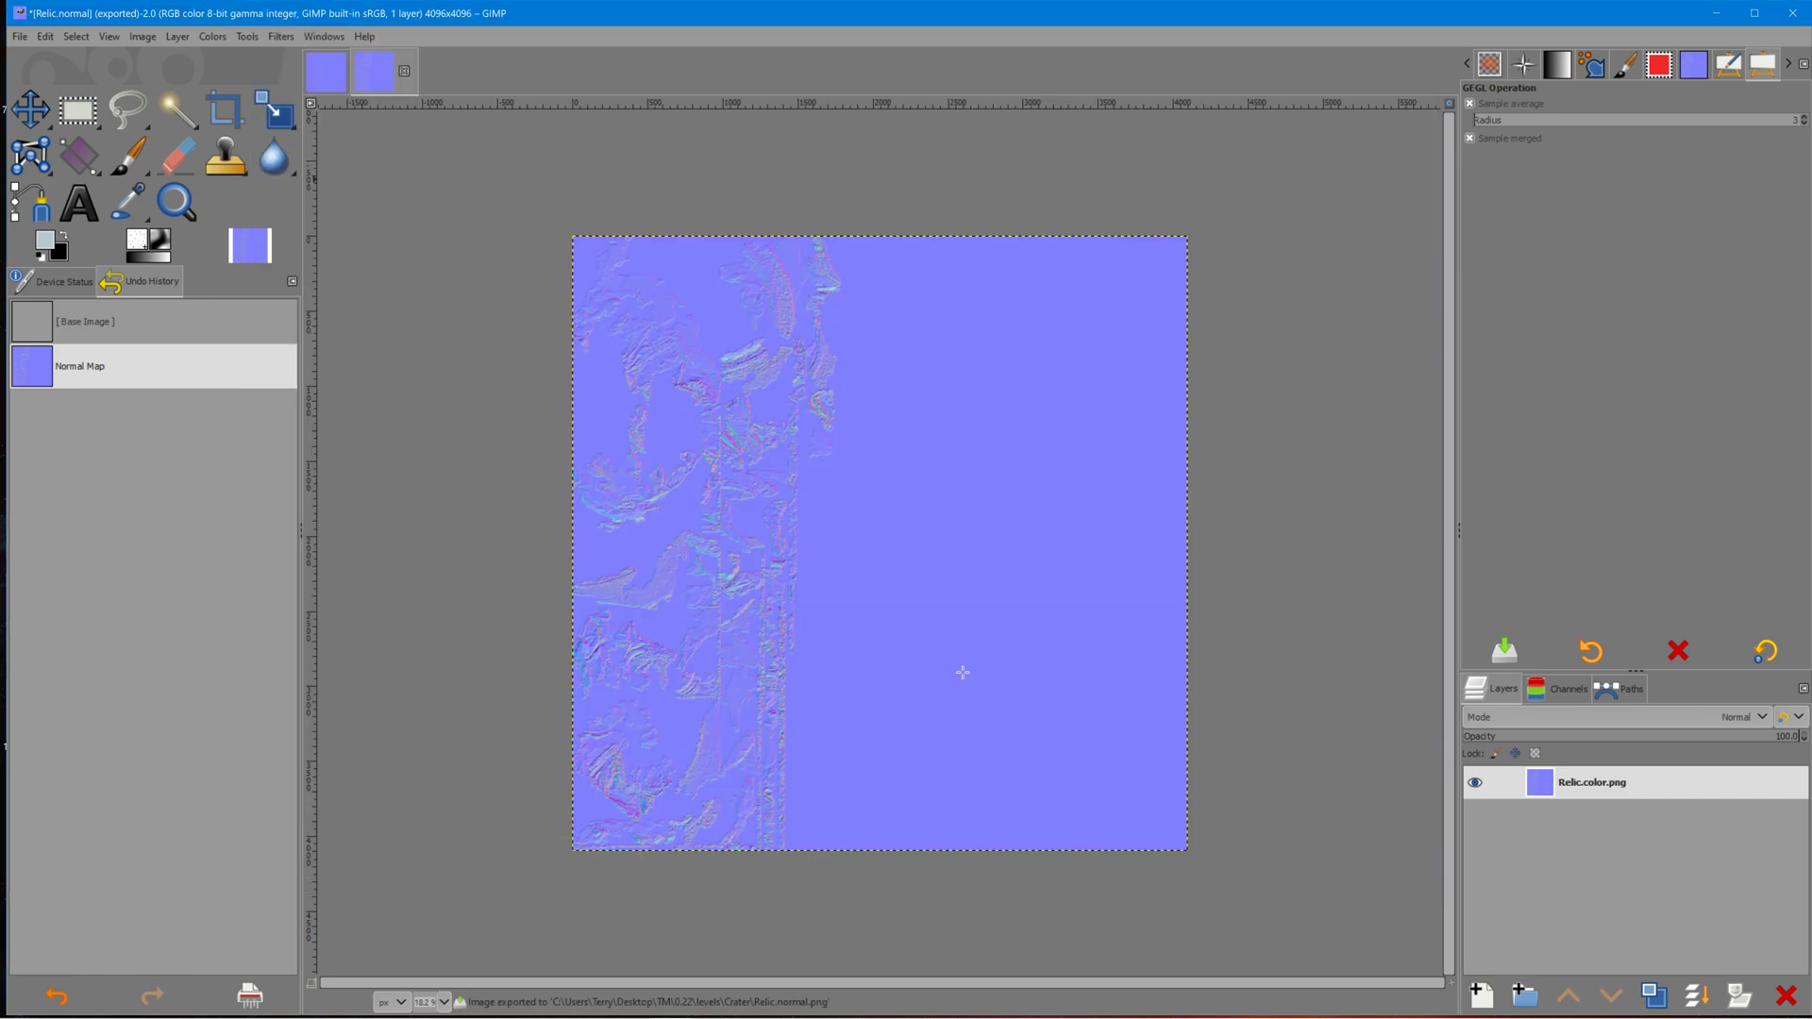
Switch back to BeamNG.drive, open the World Editor, select relic5.dae and show the Material Editor.
click(1716, 14)
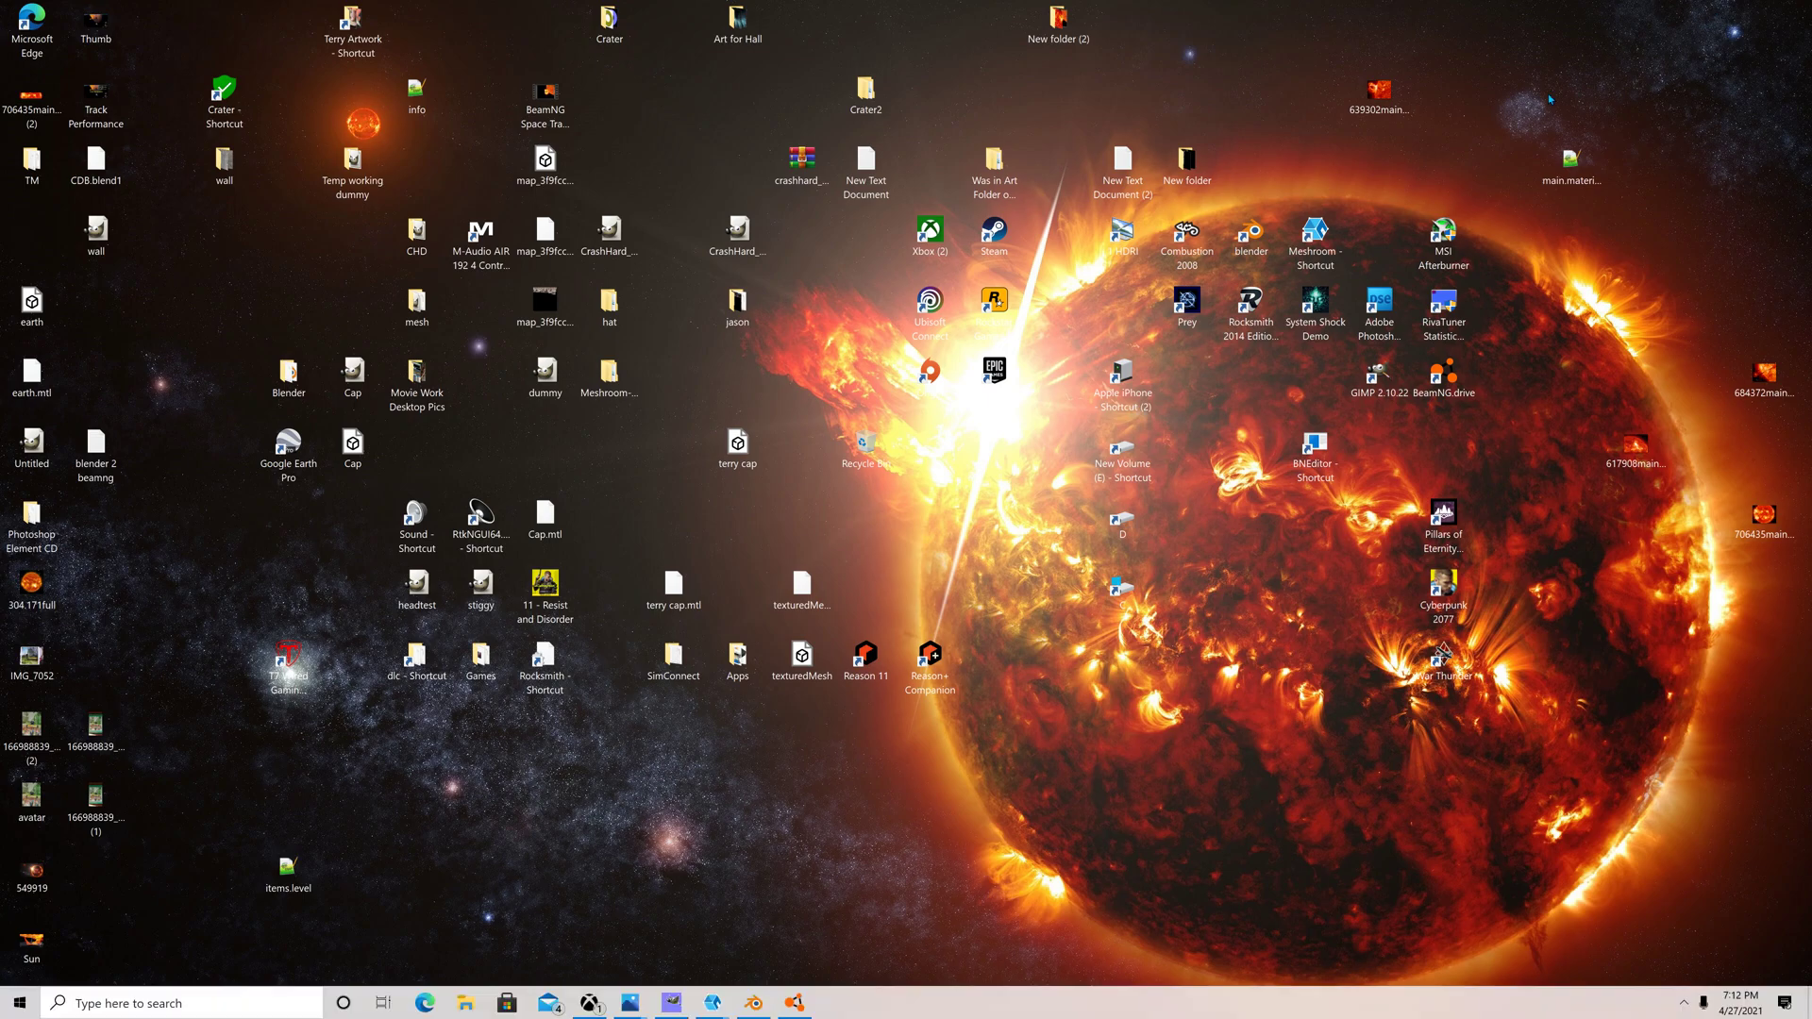
click(794, 1002)
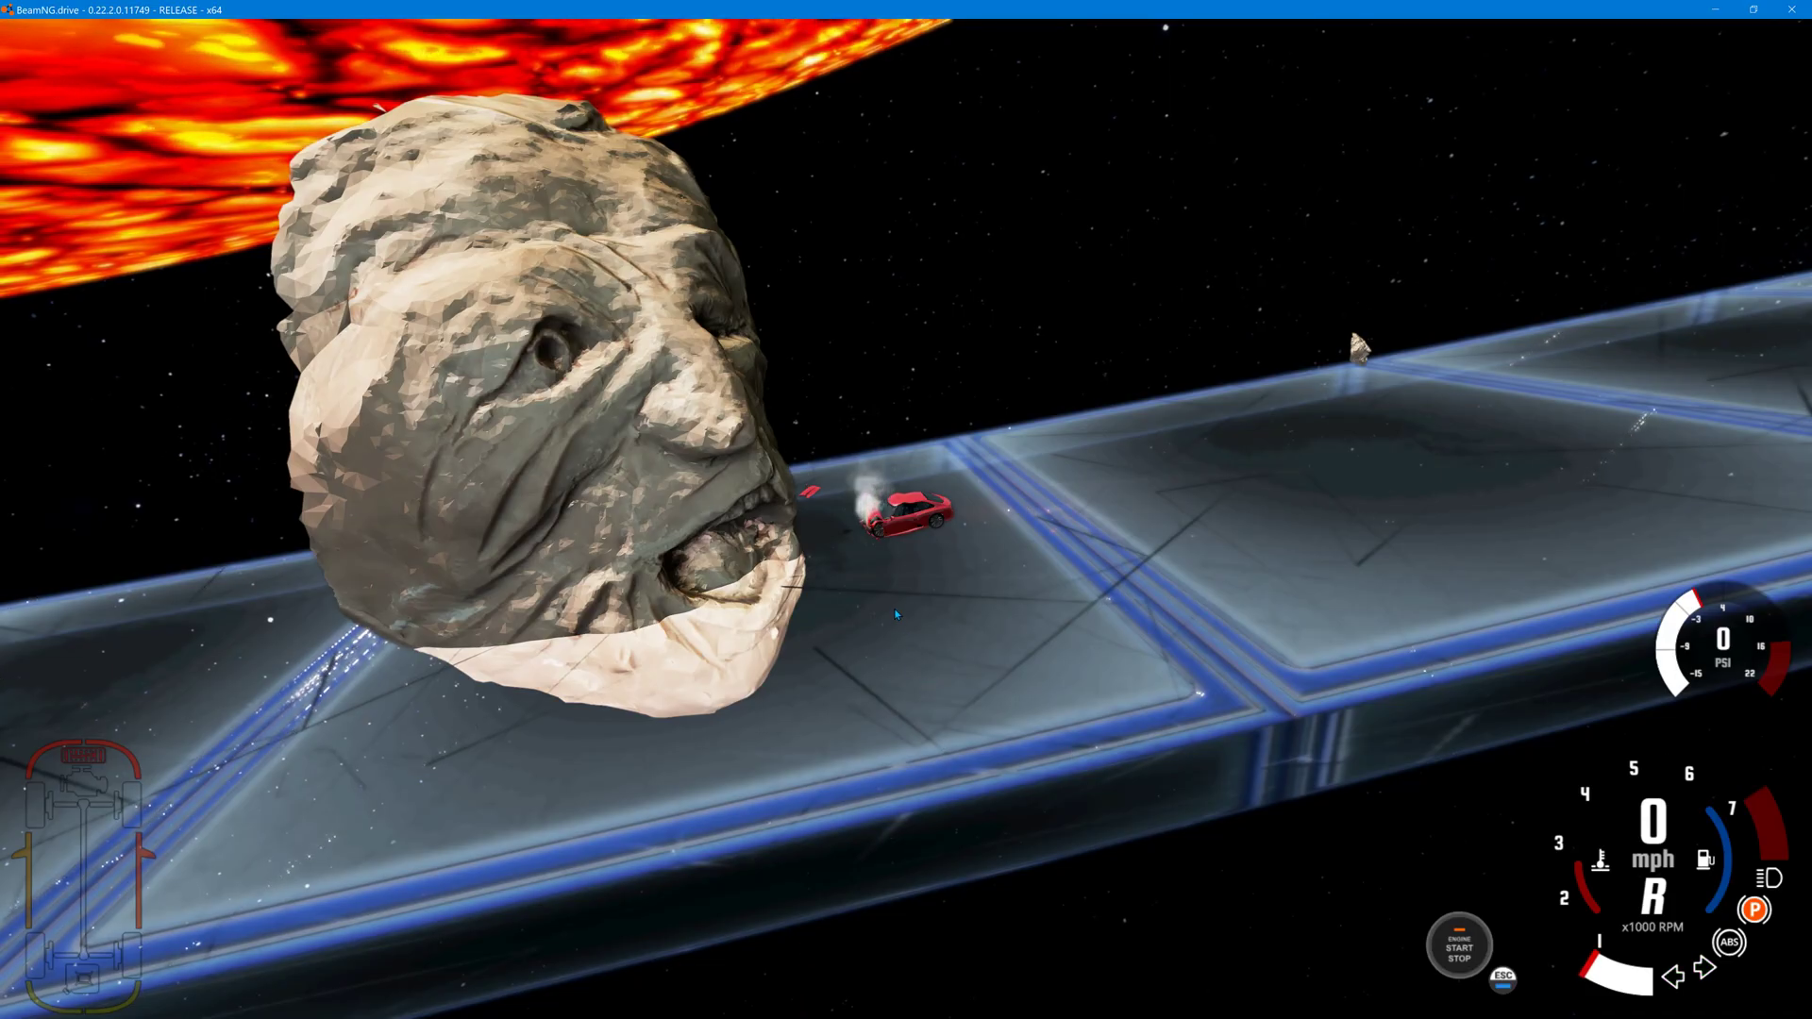
key(F11)
right_drag(913, 302, 596, 195)
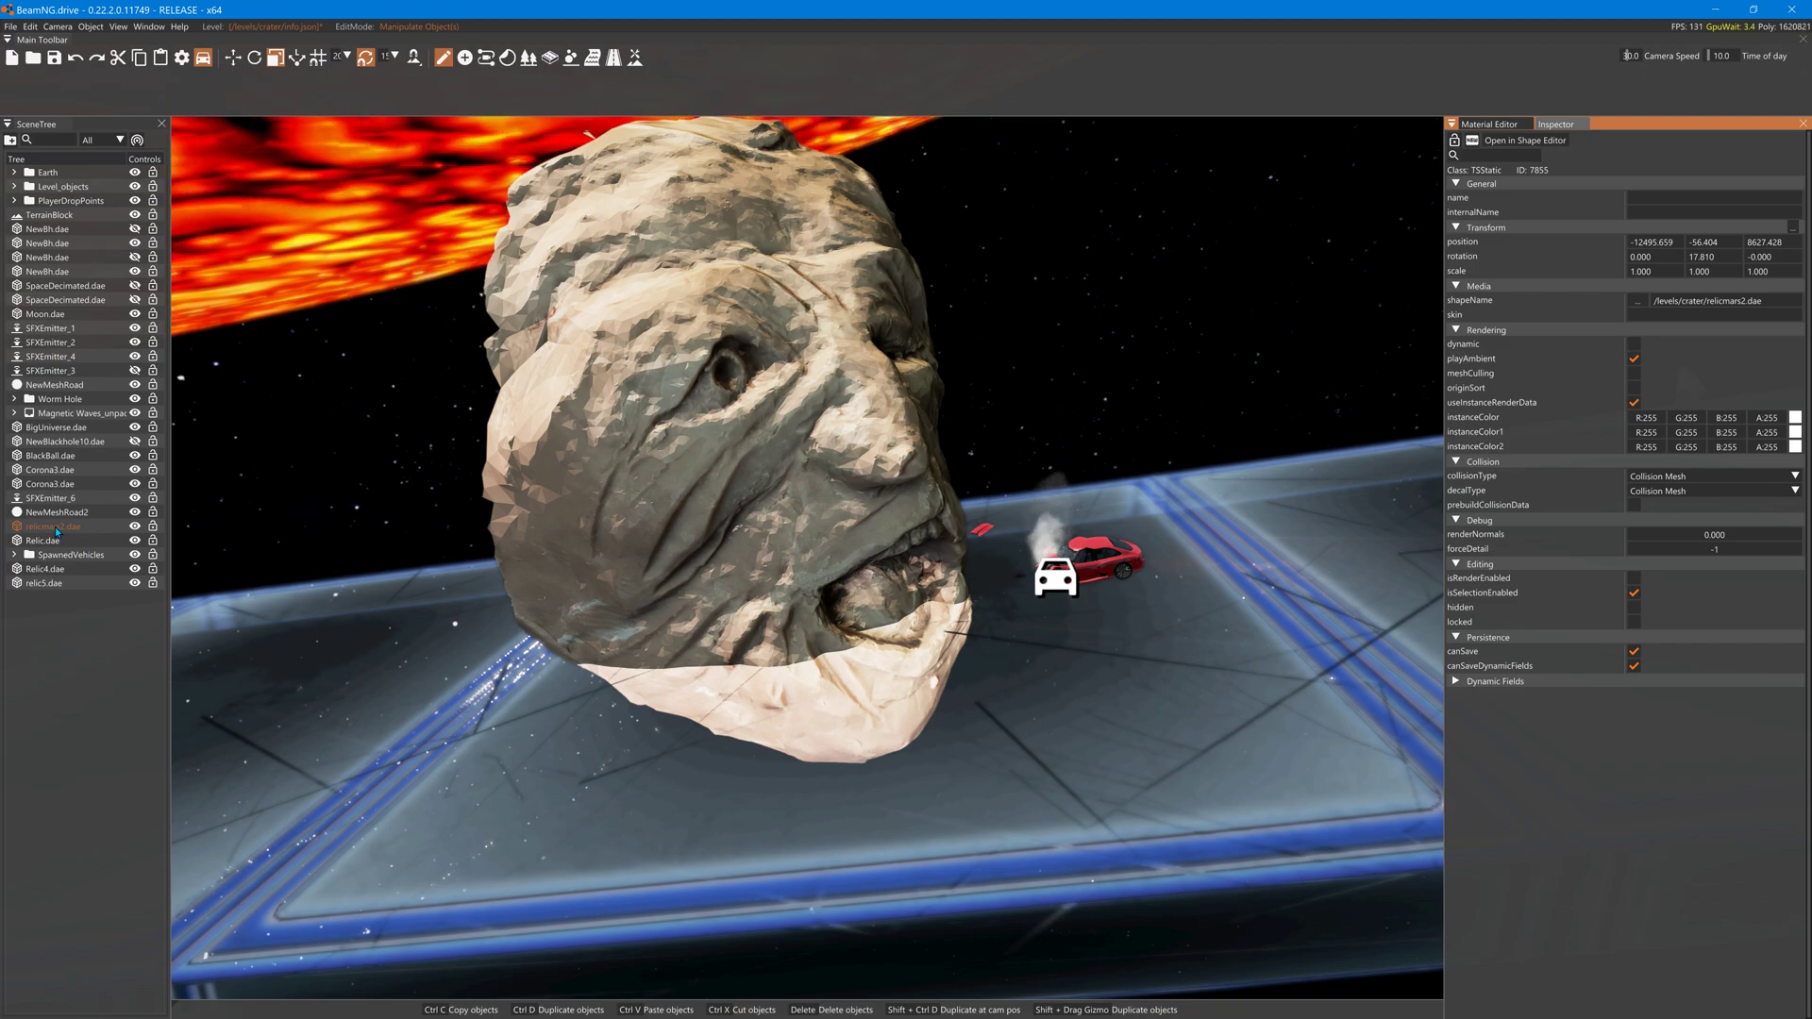
click(45, 582)
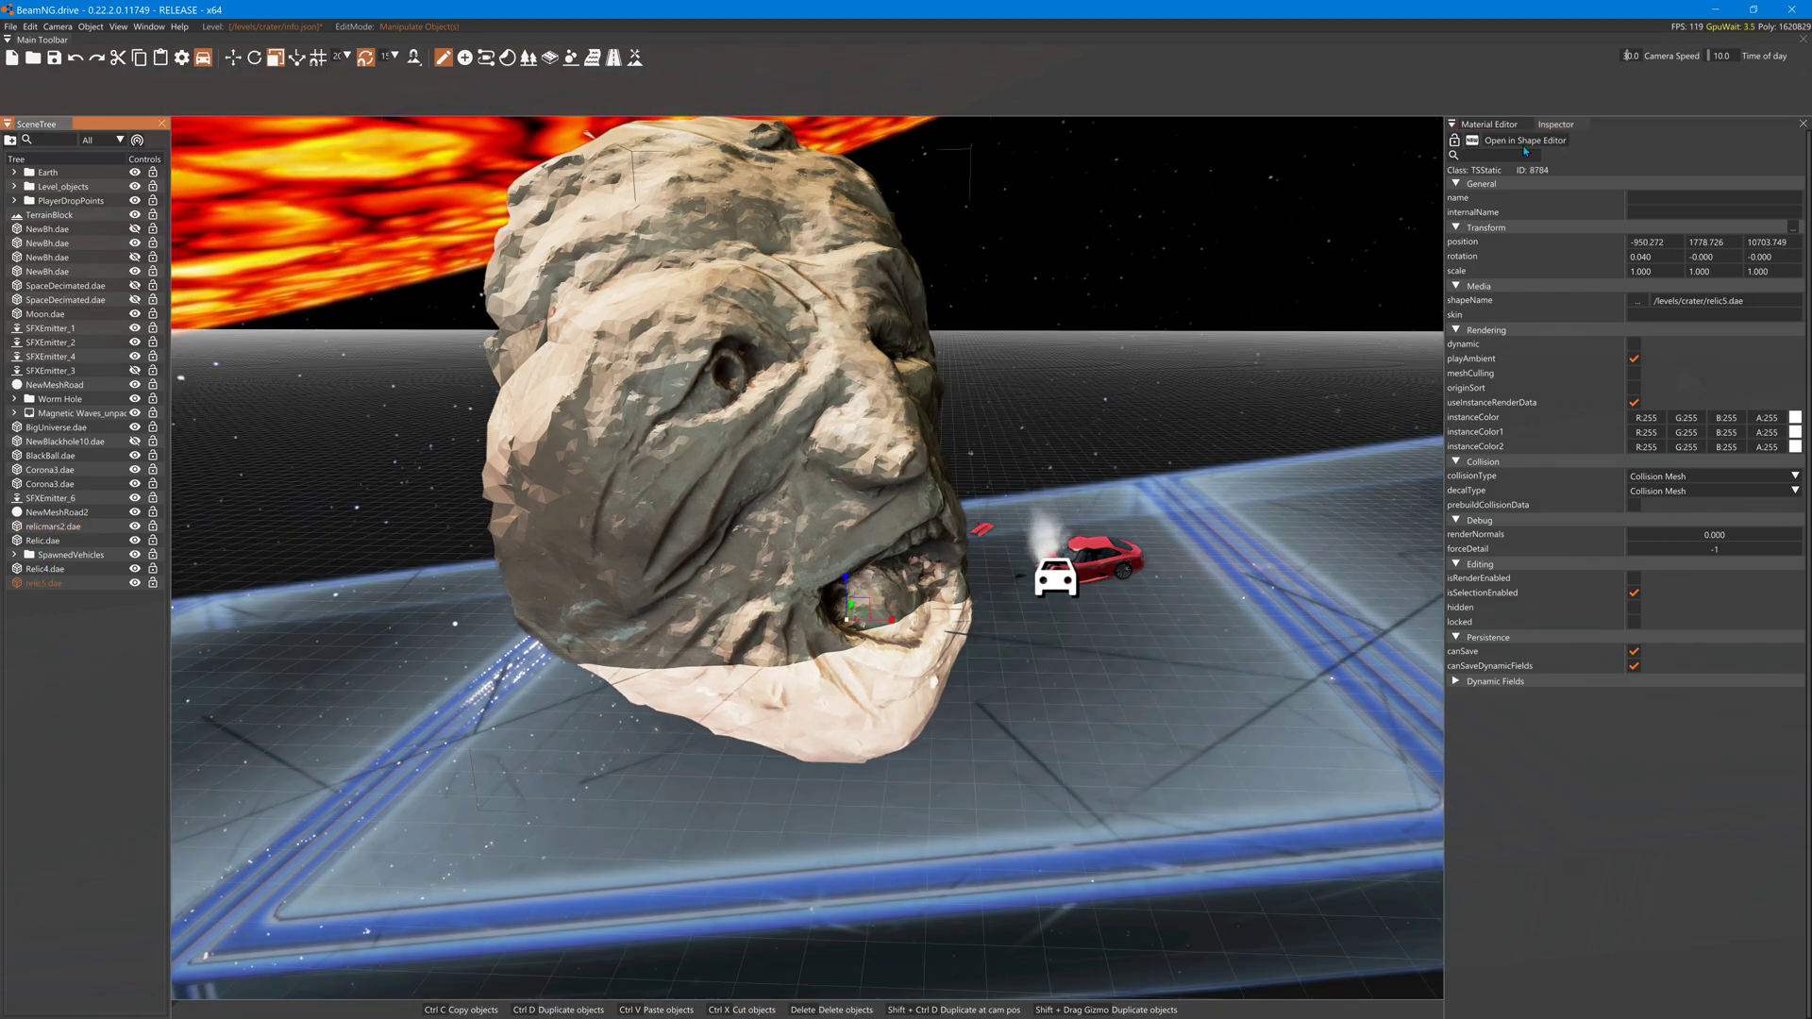
click(1500, 127)
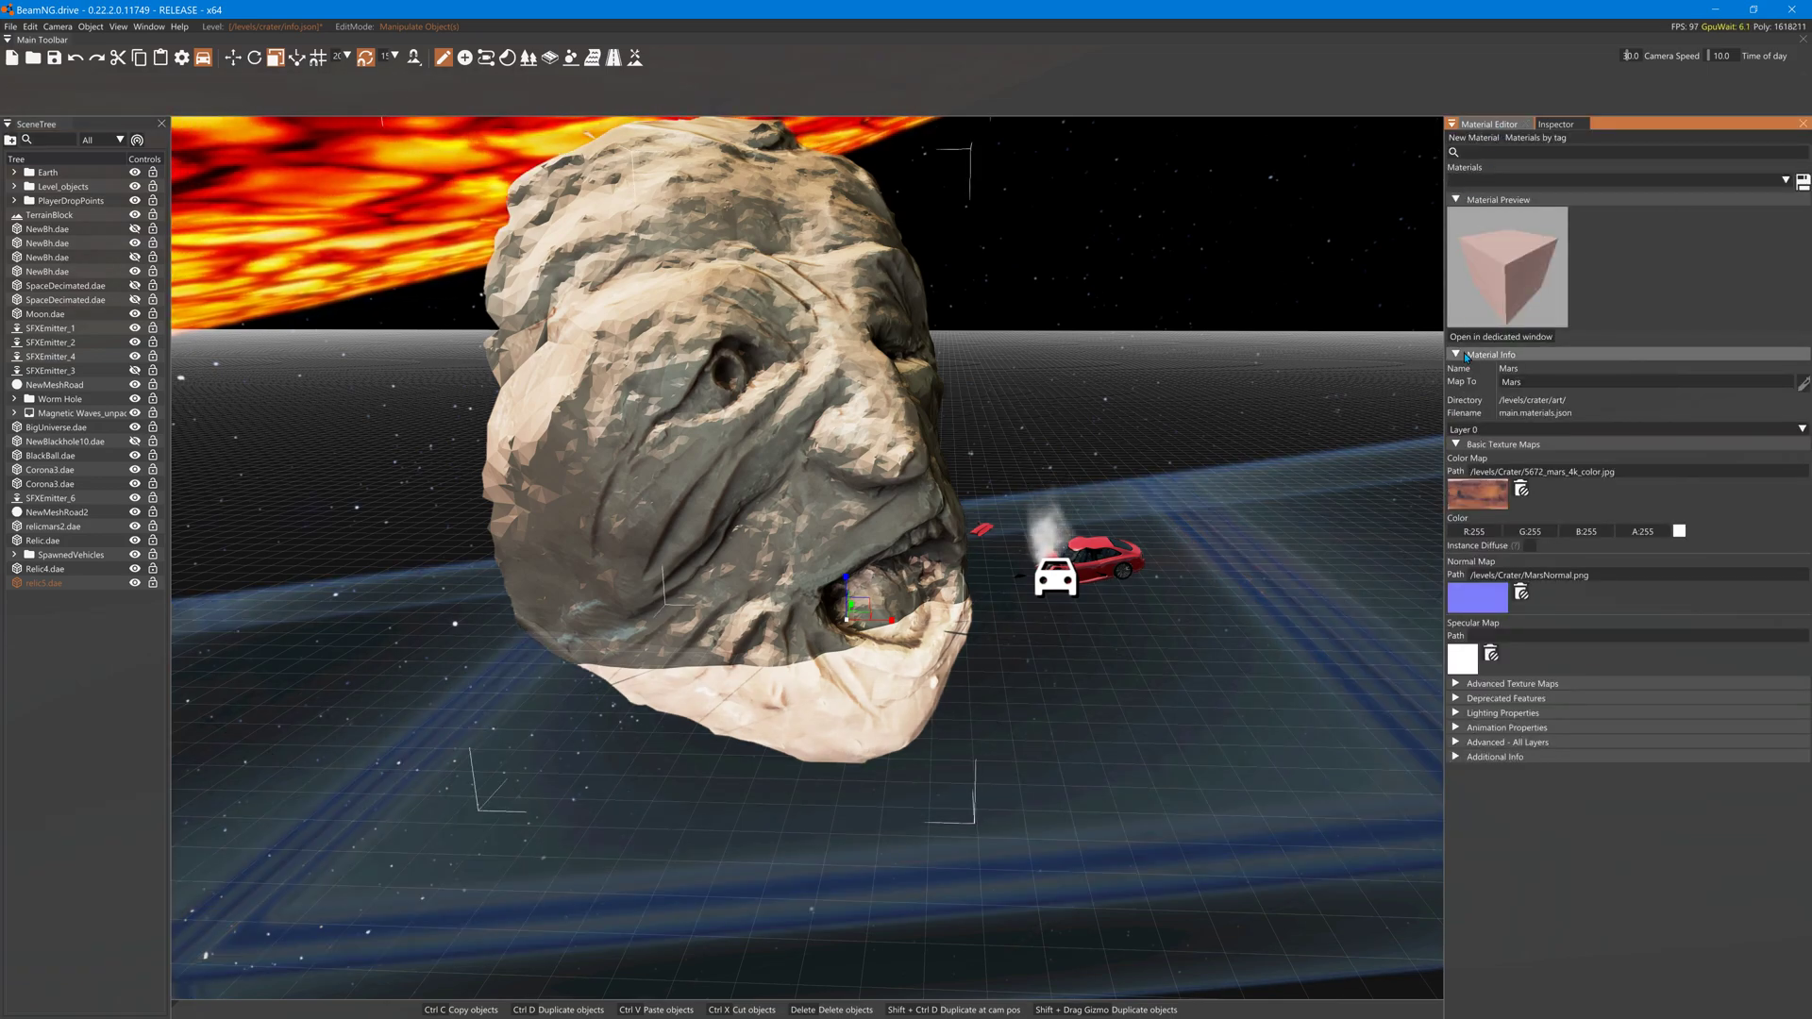
Check which materials the Material Editor lists for the stone head, Relic4.dae and relic5.dae, finishing with relic5.dae selected.
mouse_move(1483, 509)
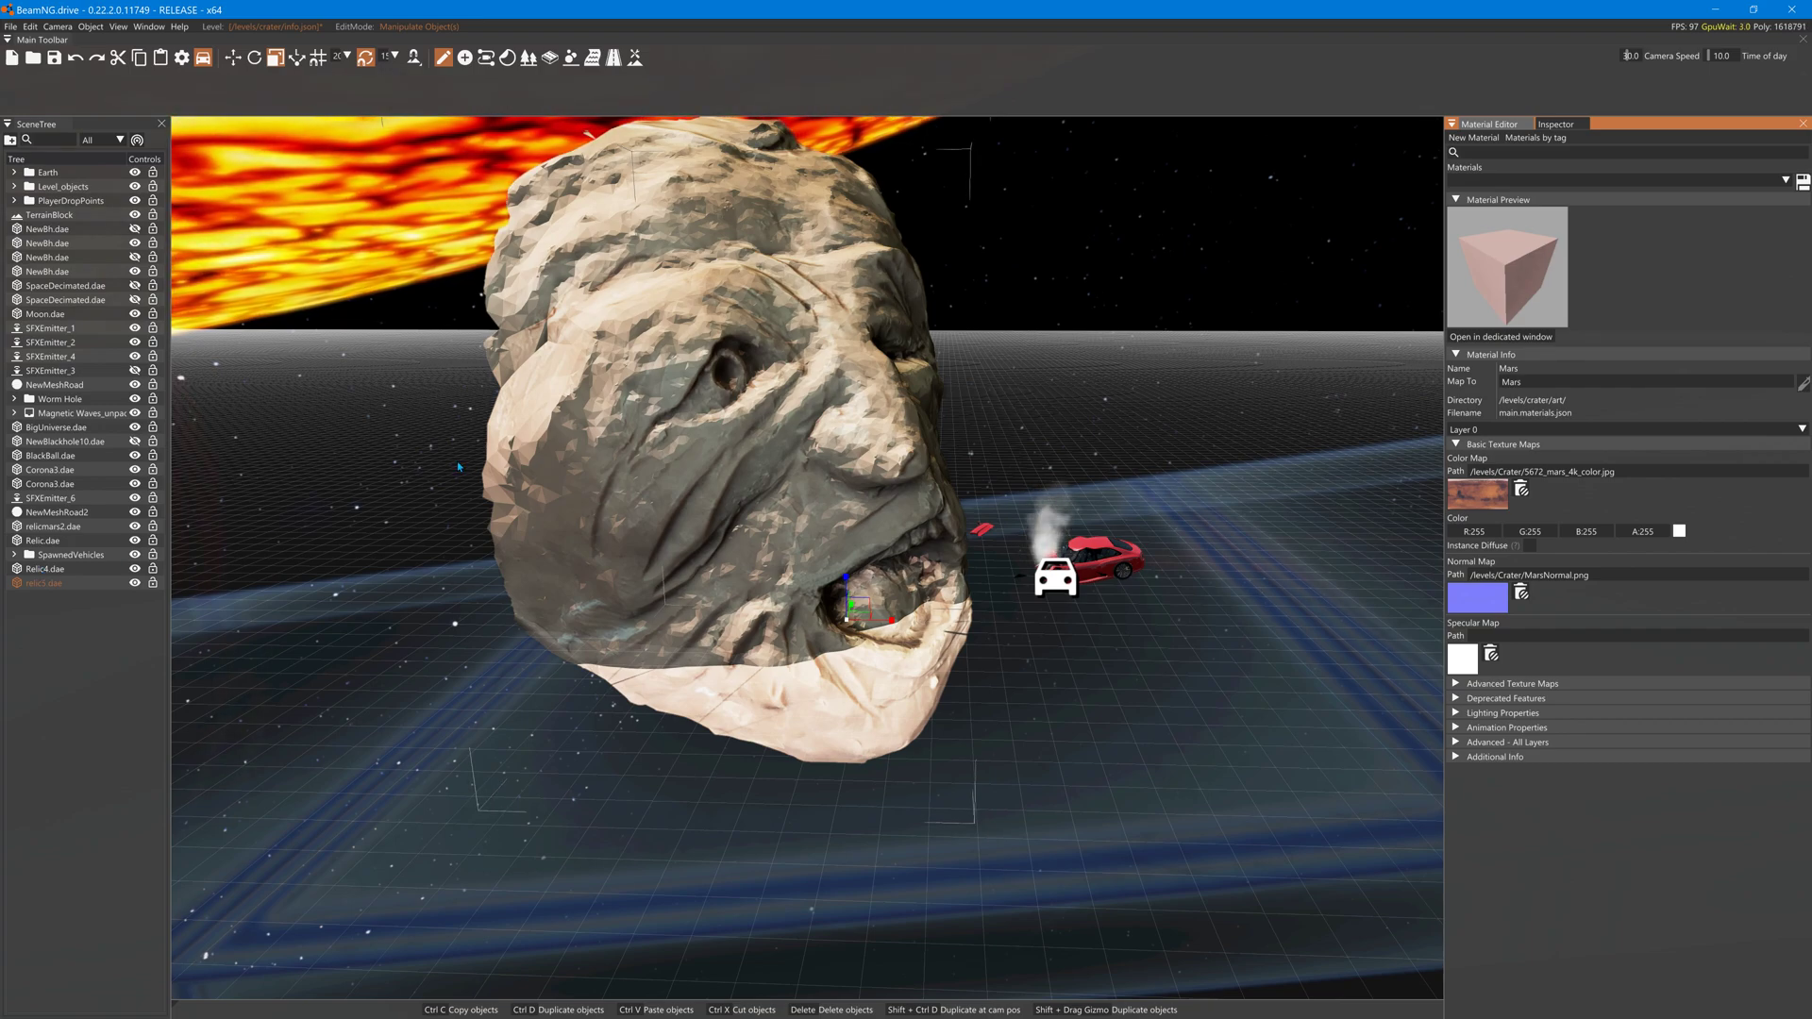
click(671, 387)
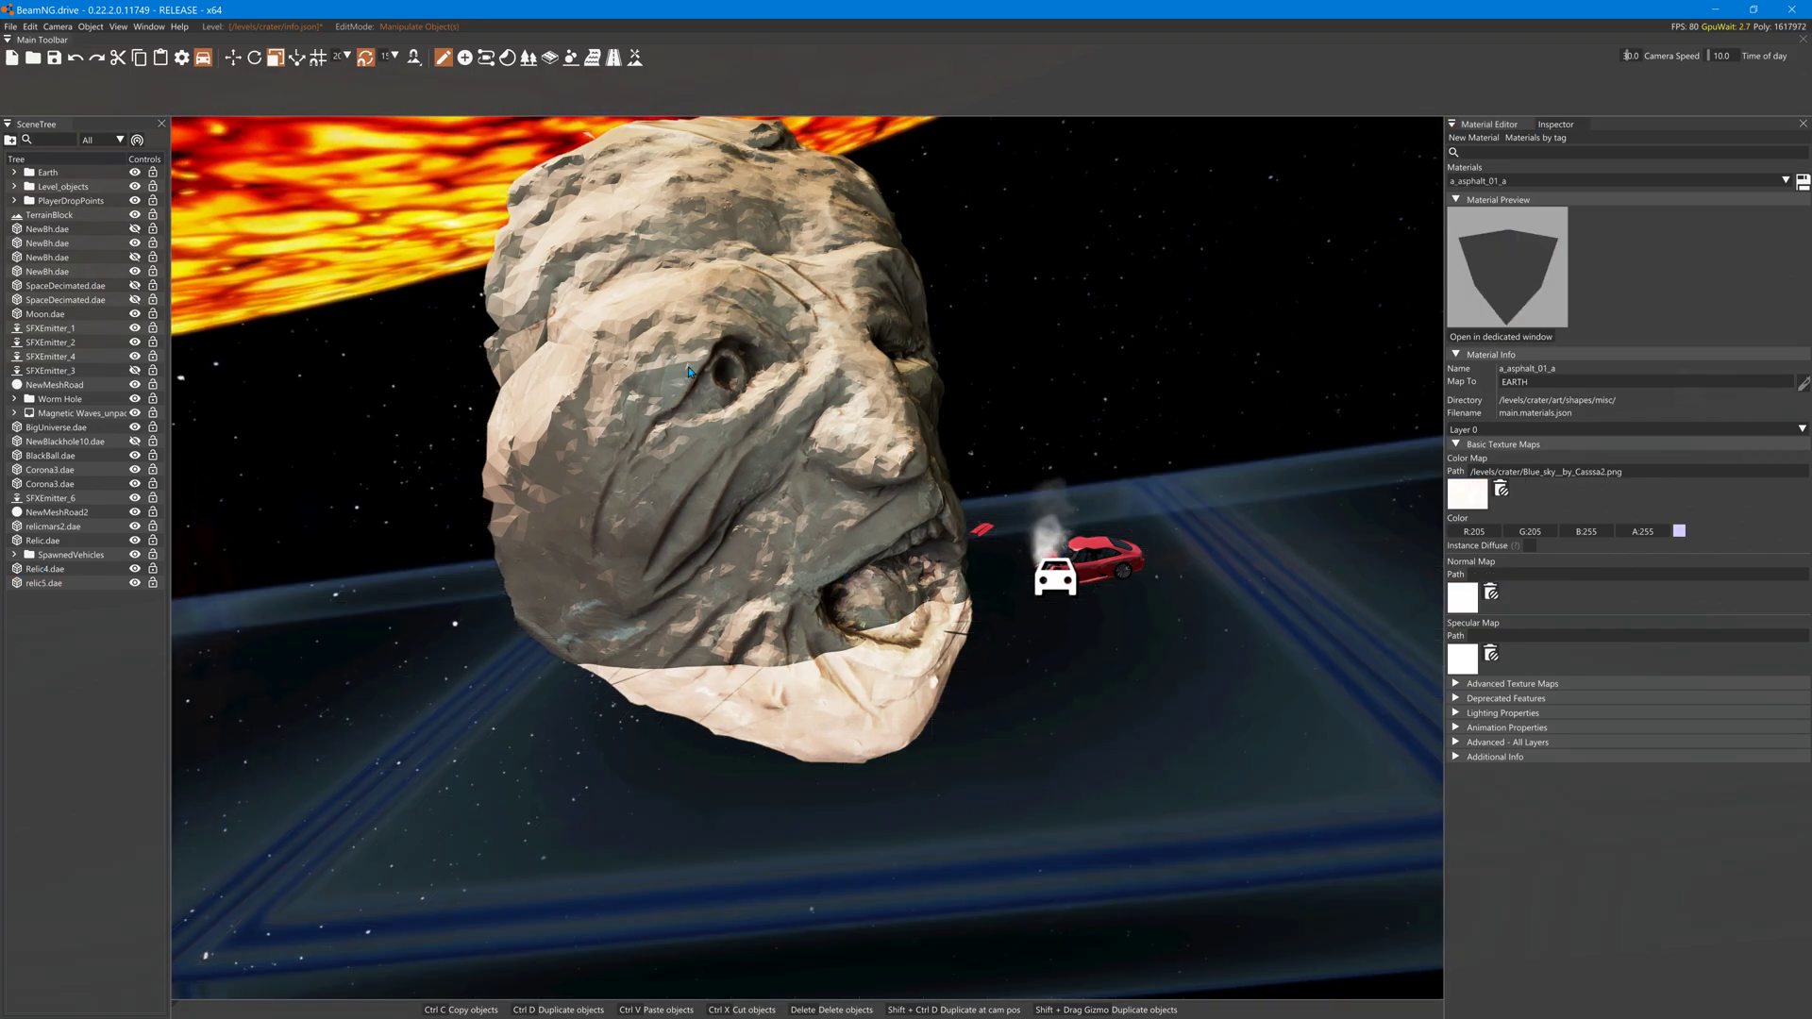
click(47, 583)
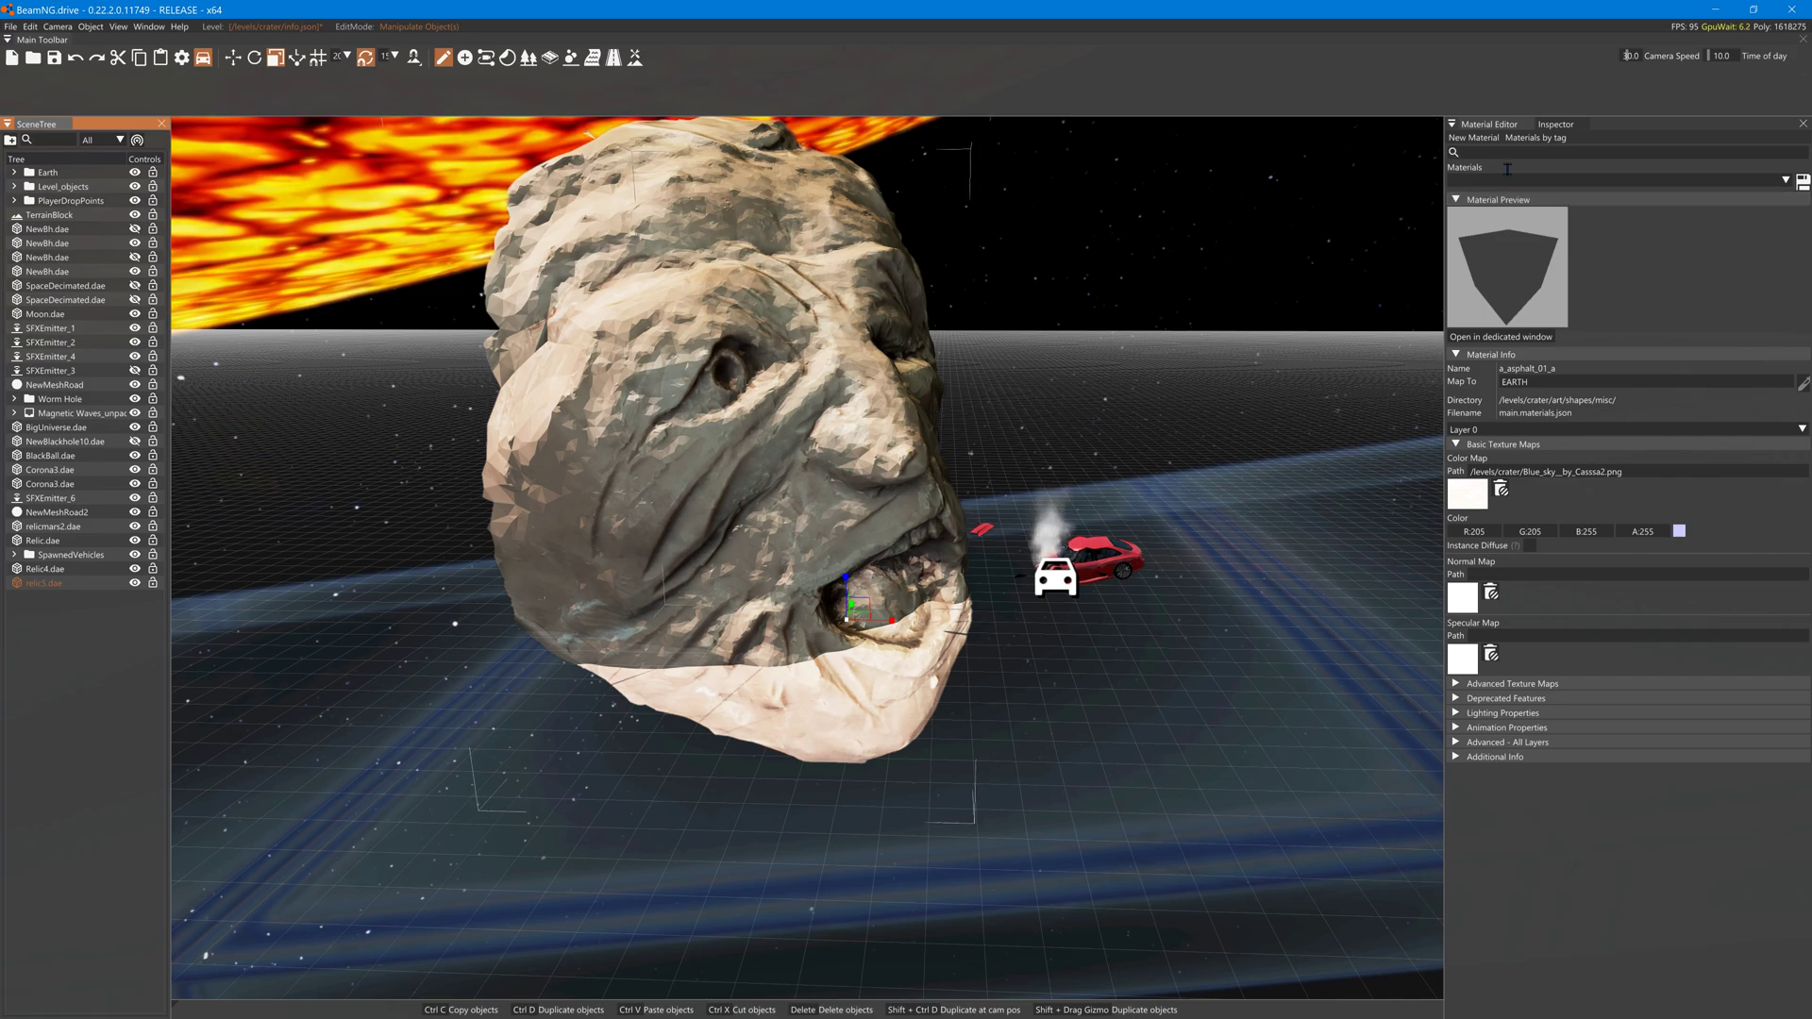
click(79, 592)
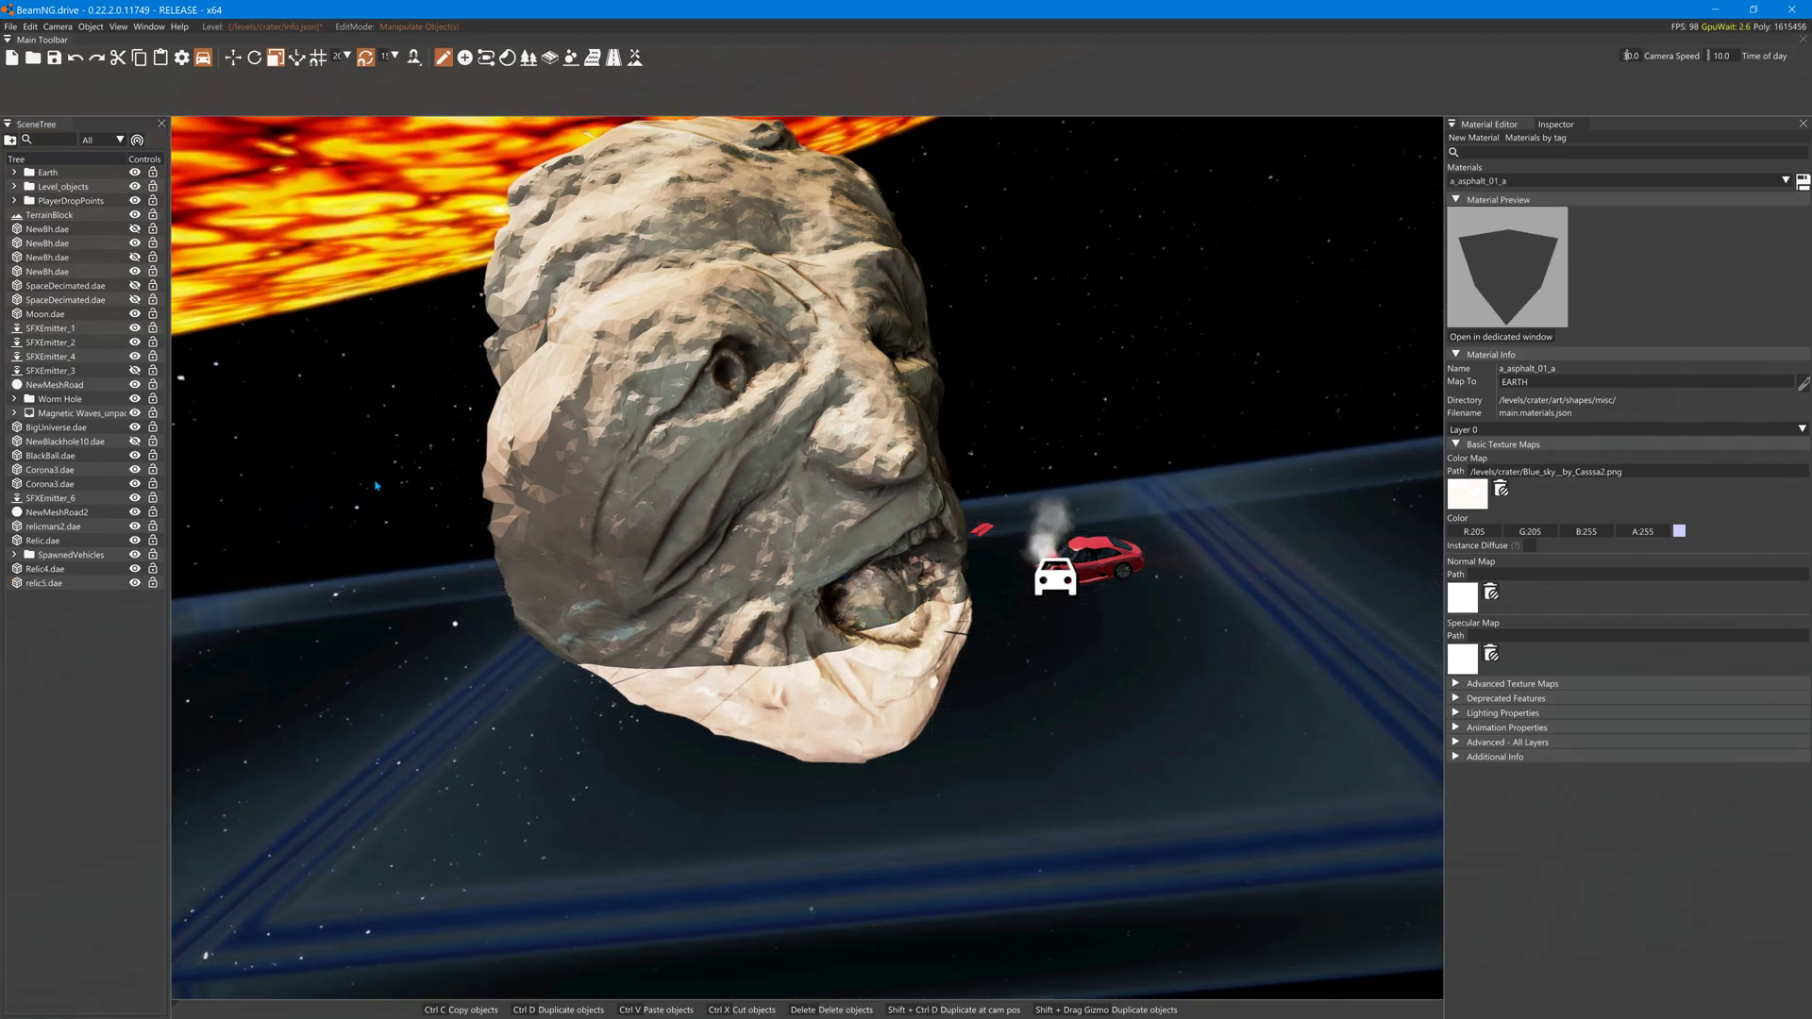
click(47, 569)
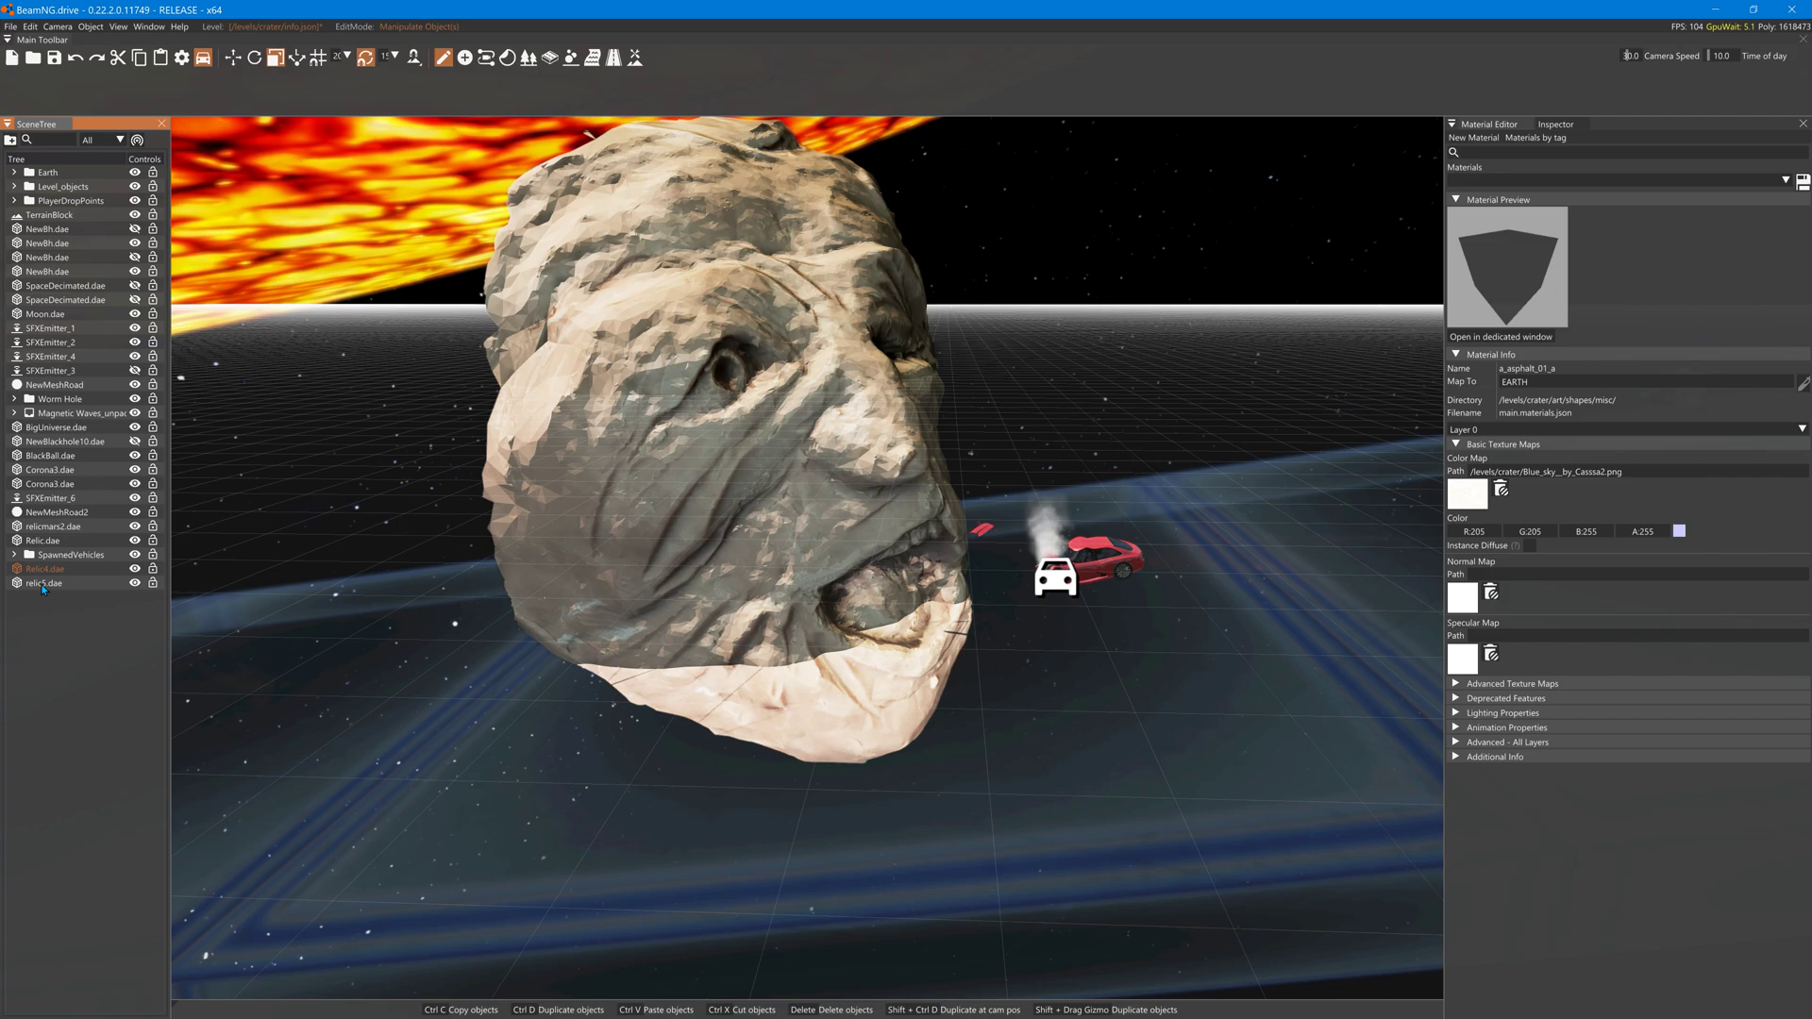
click(43, 584)
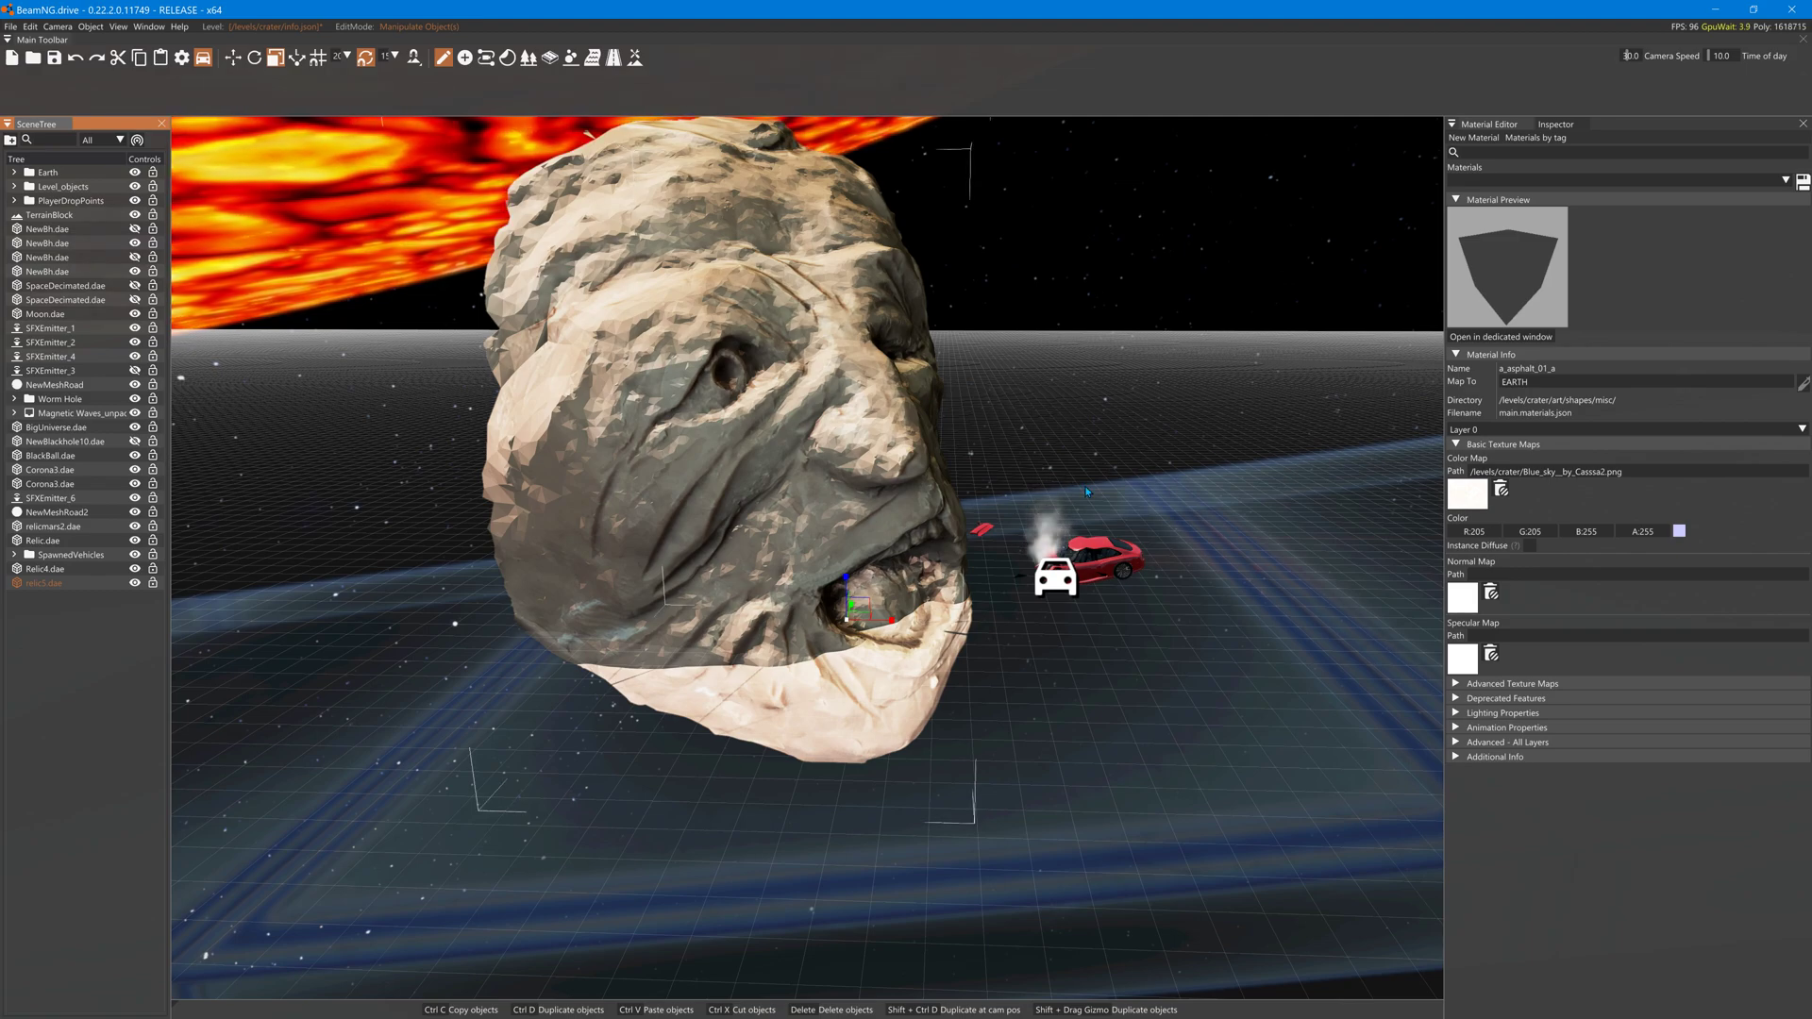
Create a new material named Relic.color in /levels/crater/art/main.materials.json.
click(1472, 140)
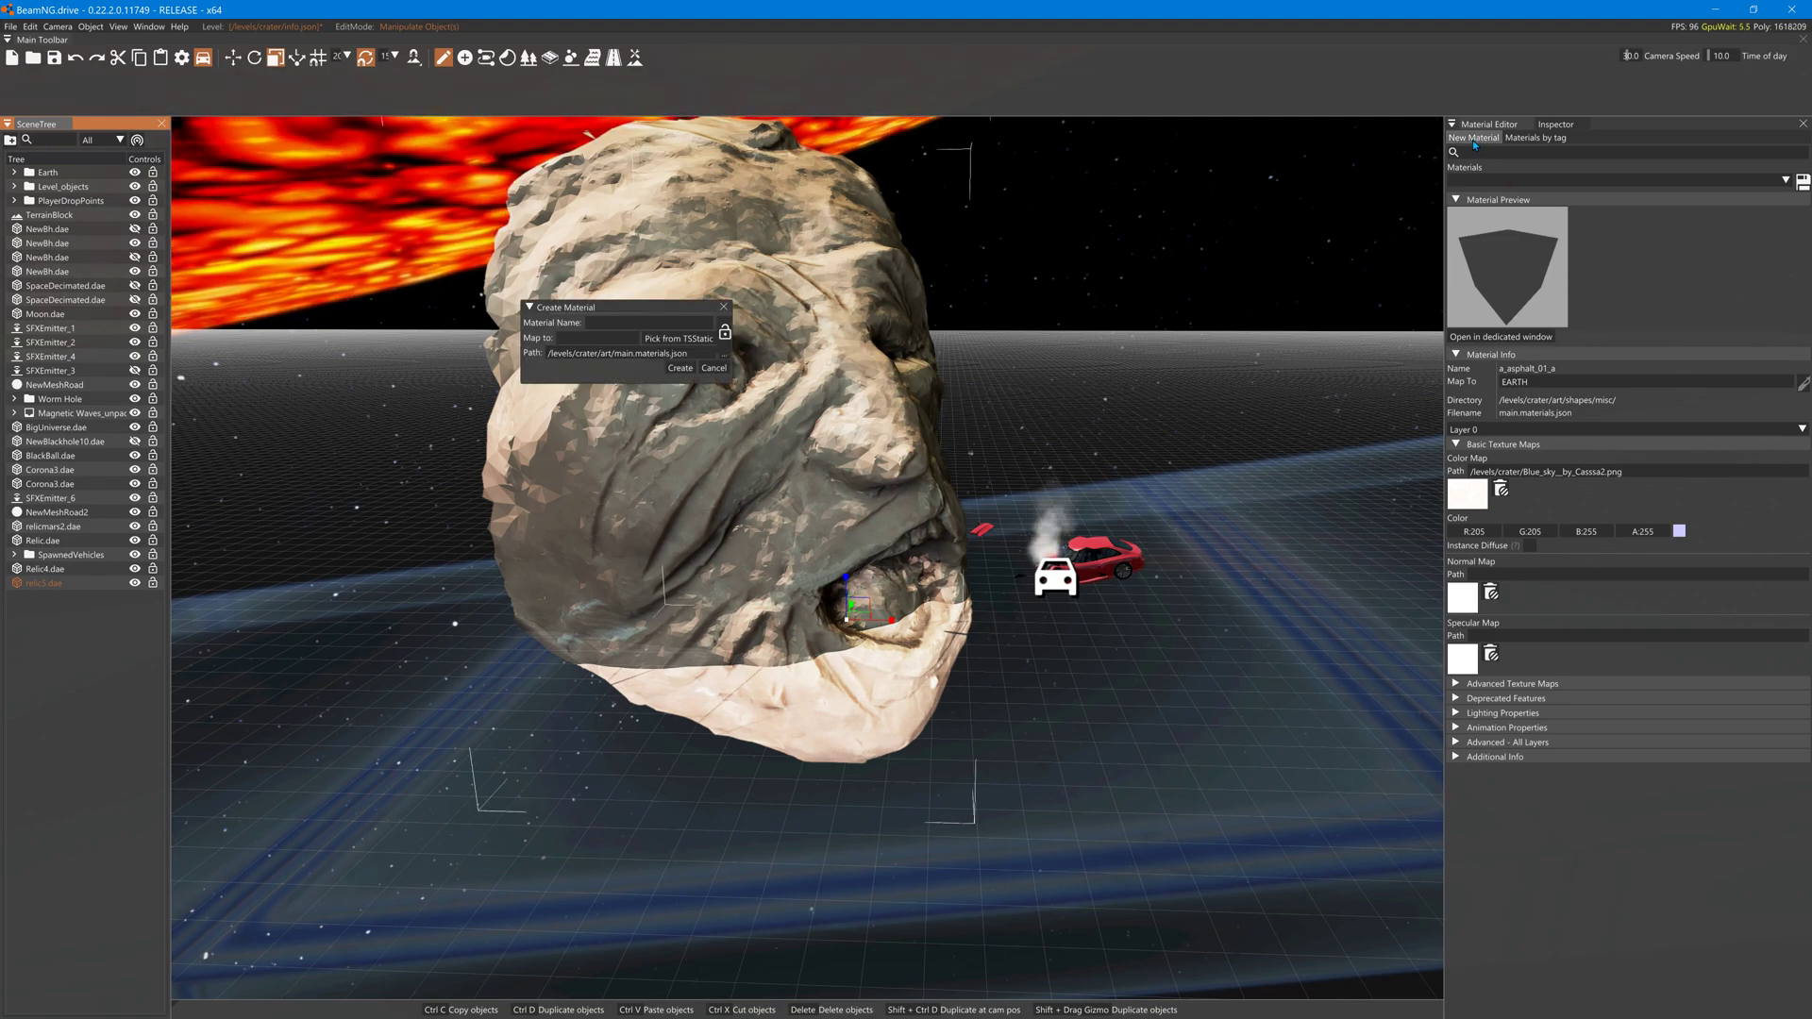
click(627, 326)
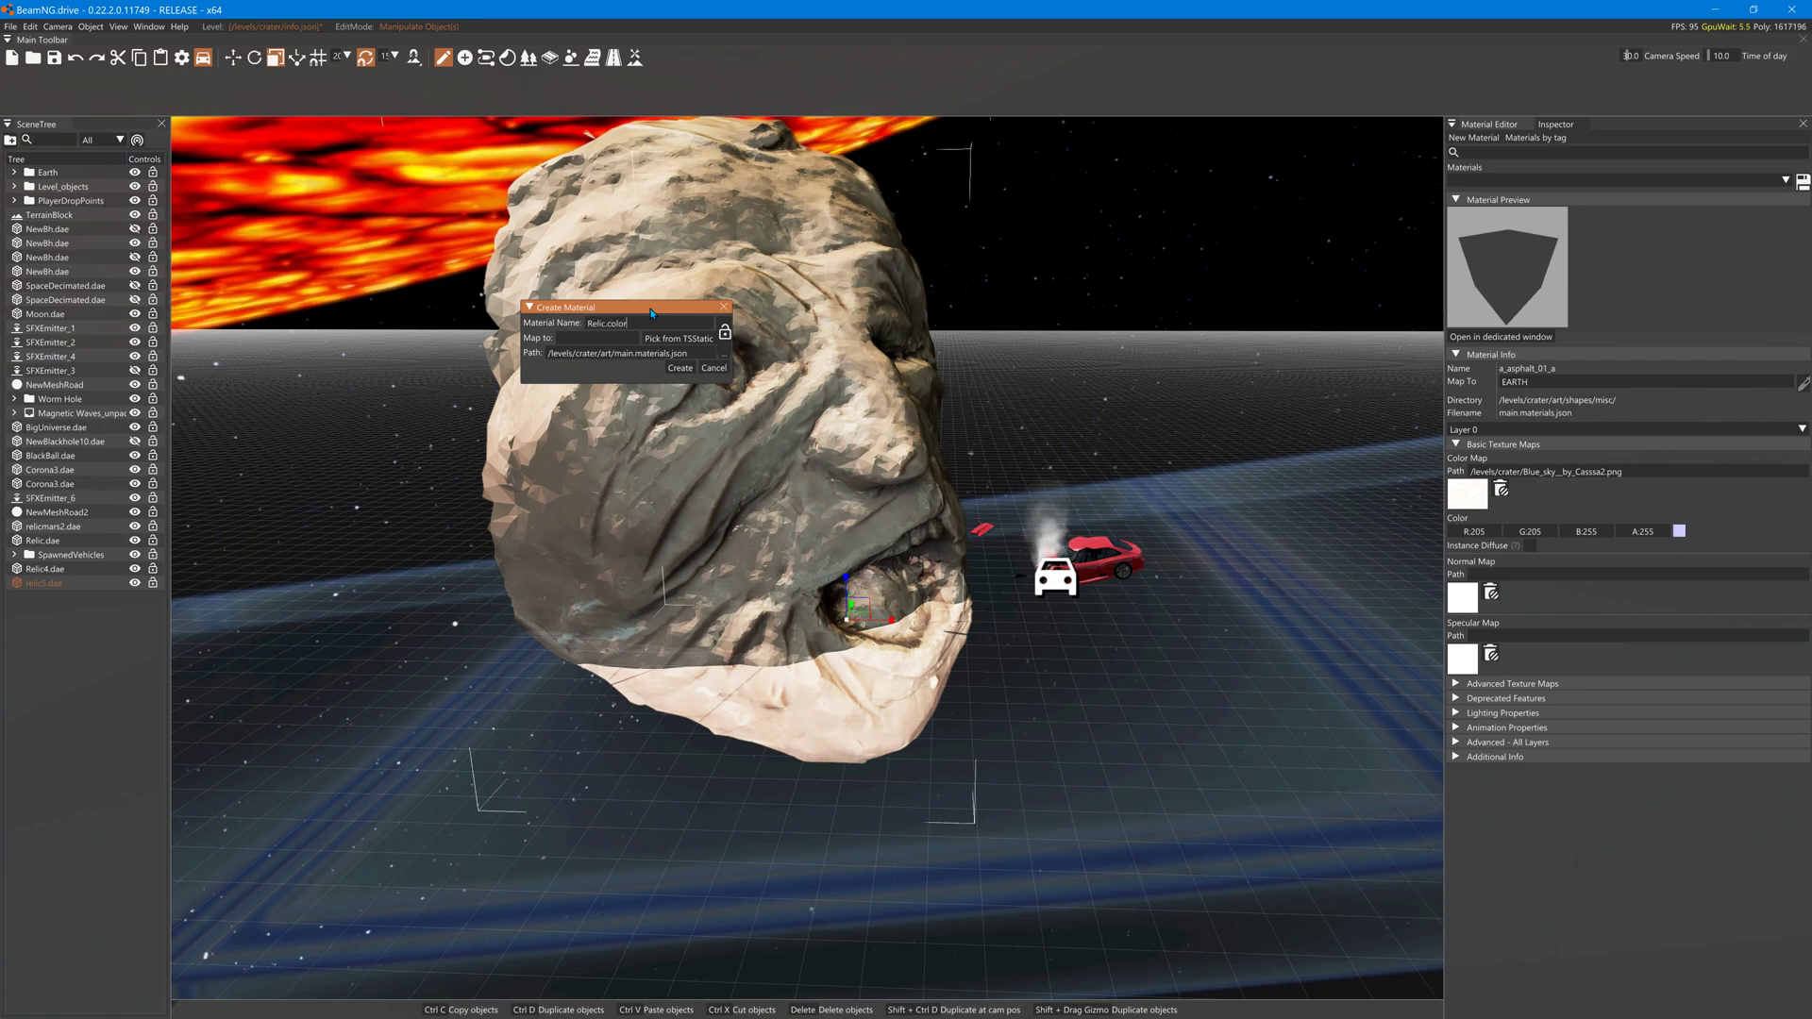
click(680, 368)
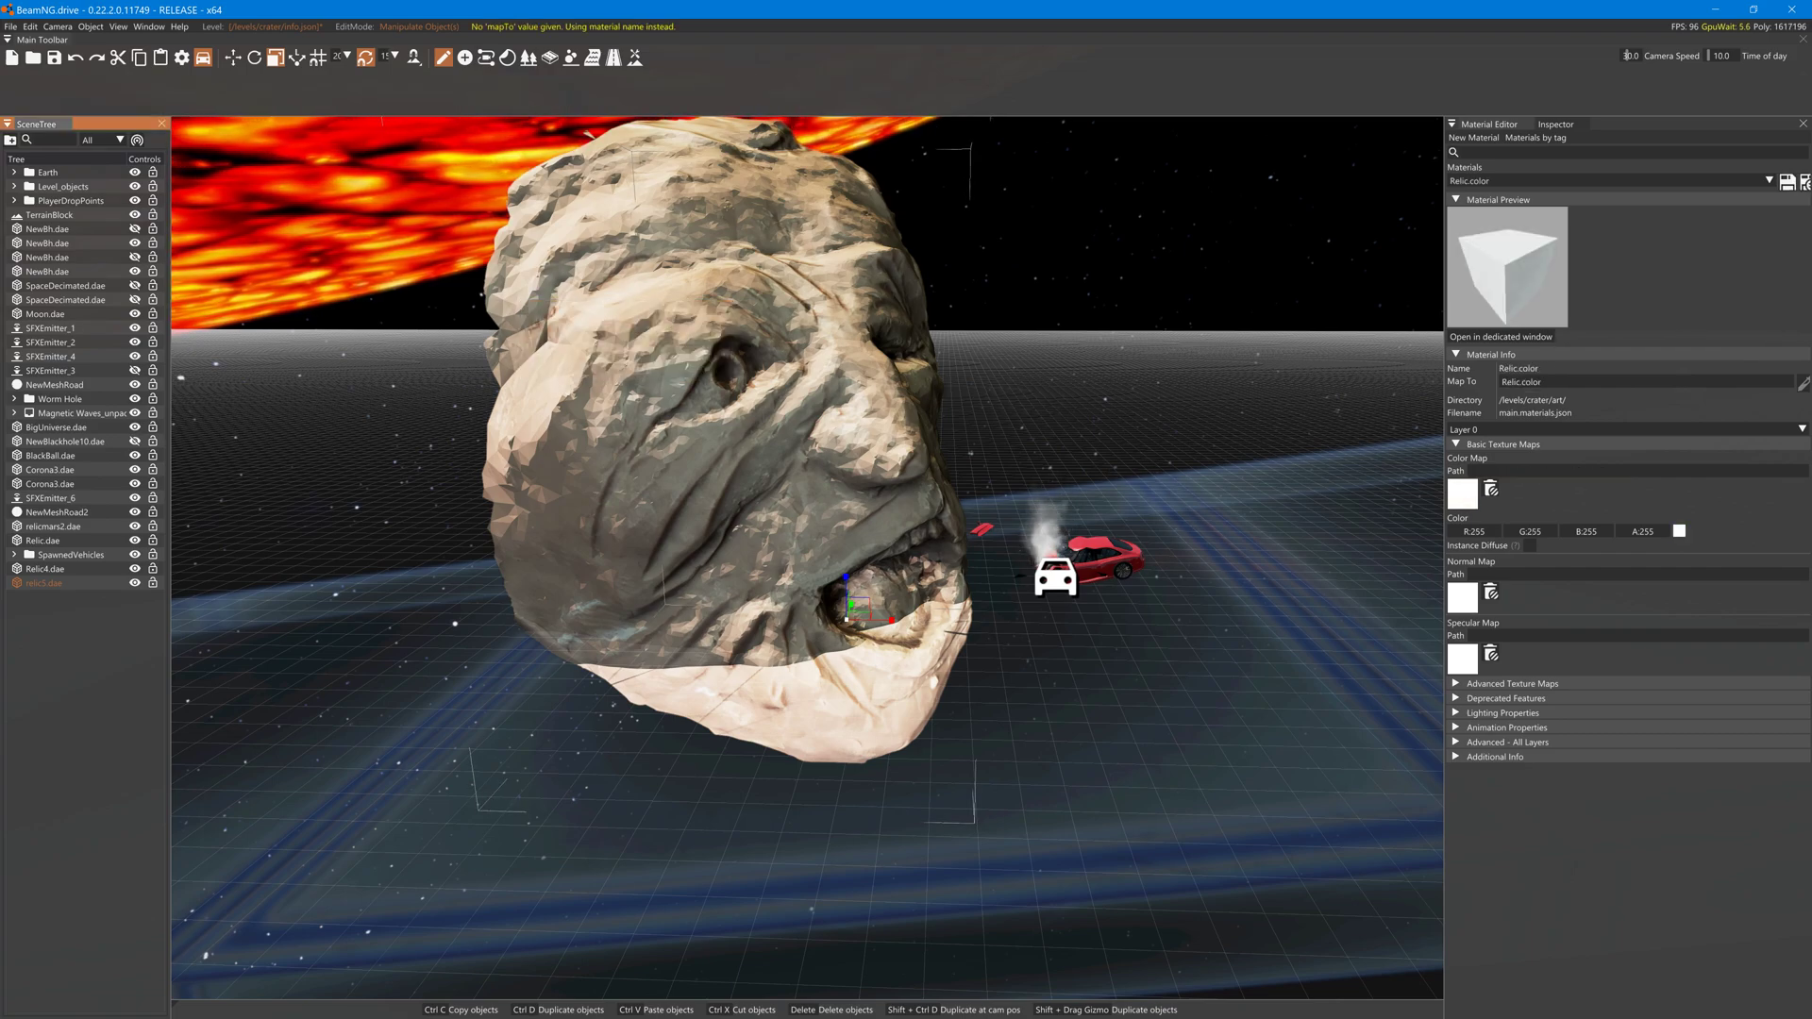
Assign Relic.color.png from /levels/crater/ as the color map of the Relic.color material.
click(1460, 498)
scroll(575, 411, down, 10)
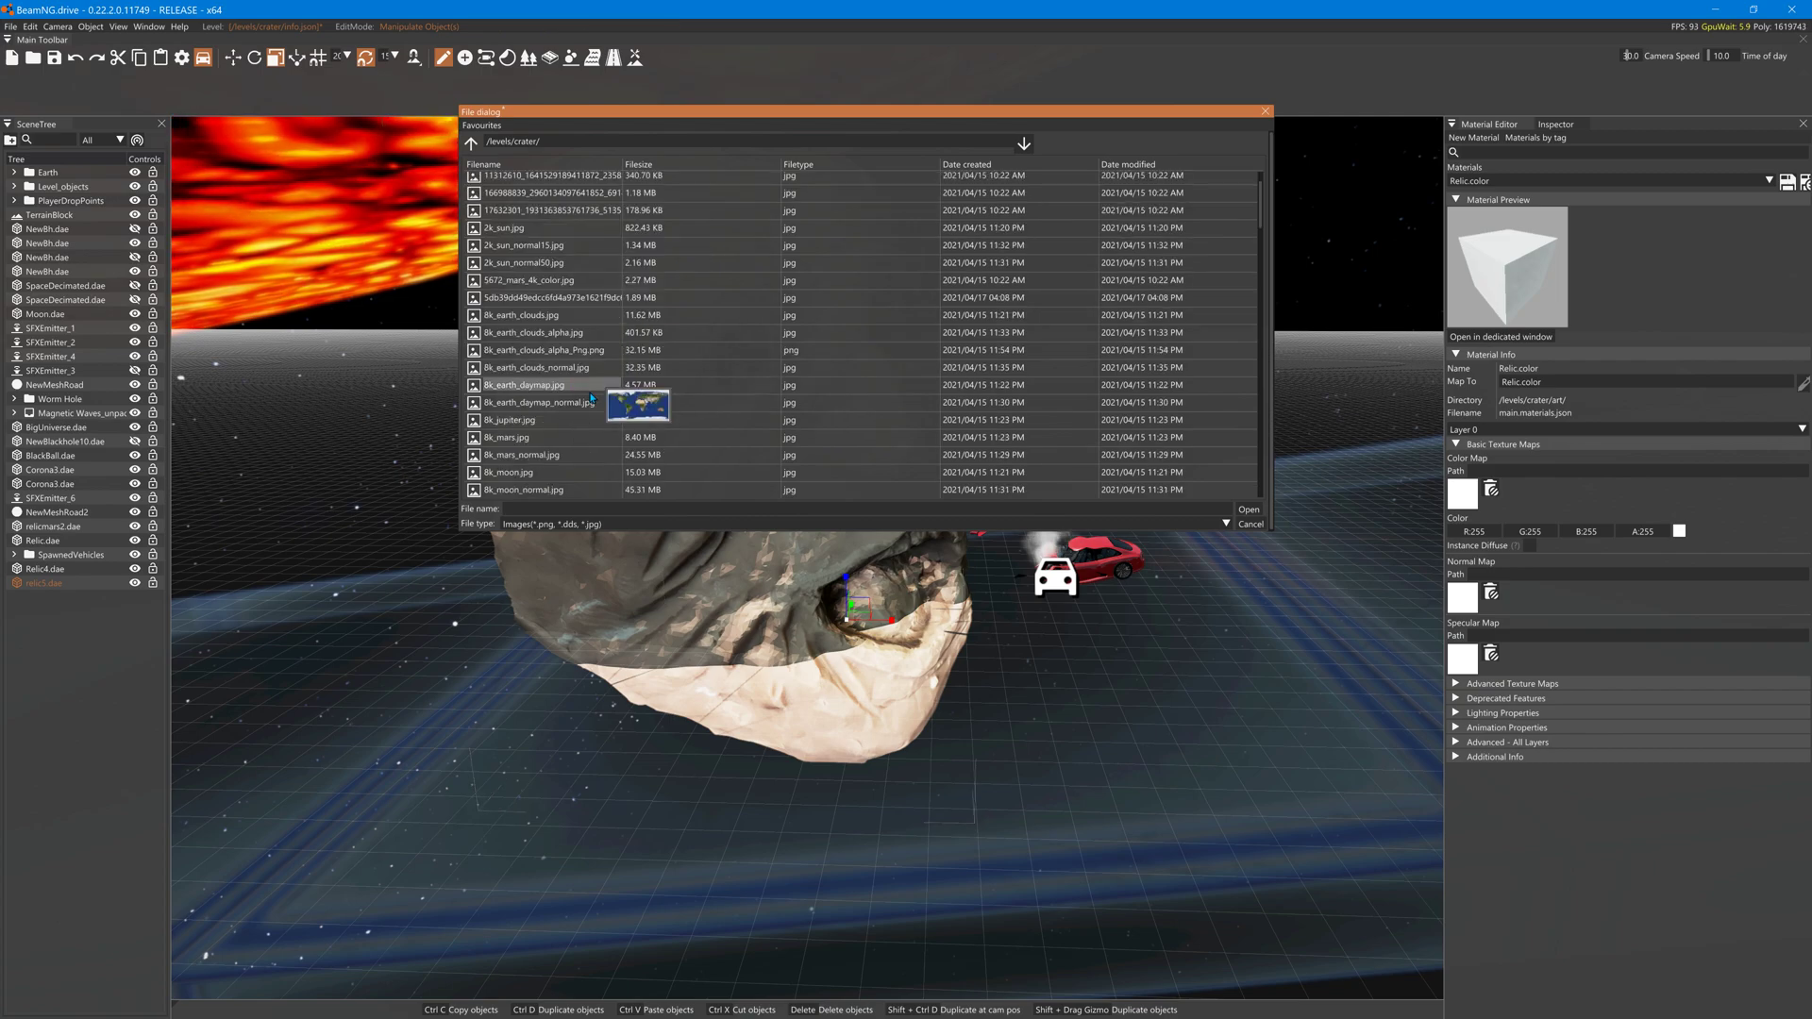
scroll(578, 432, down, 5)
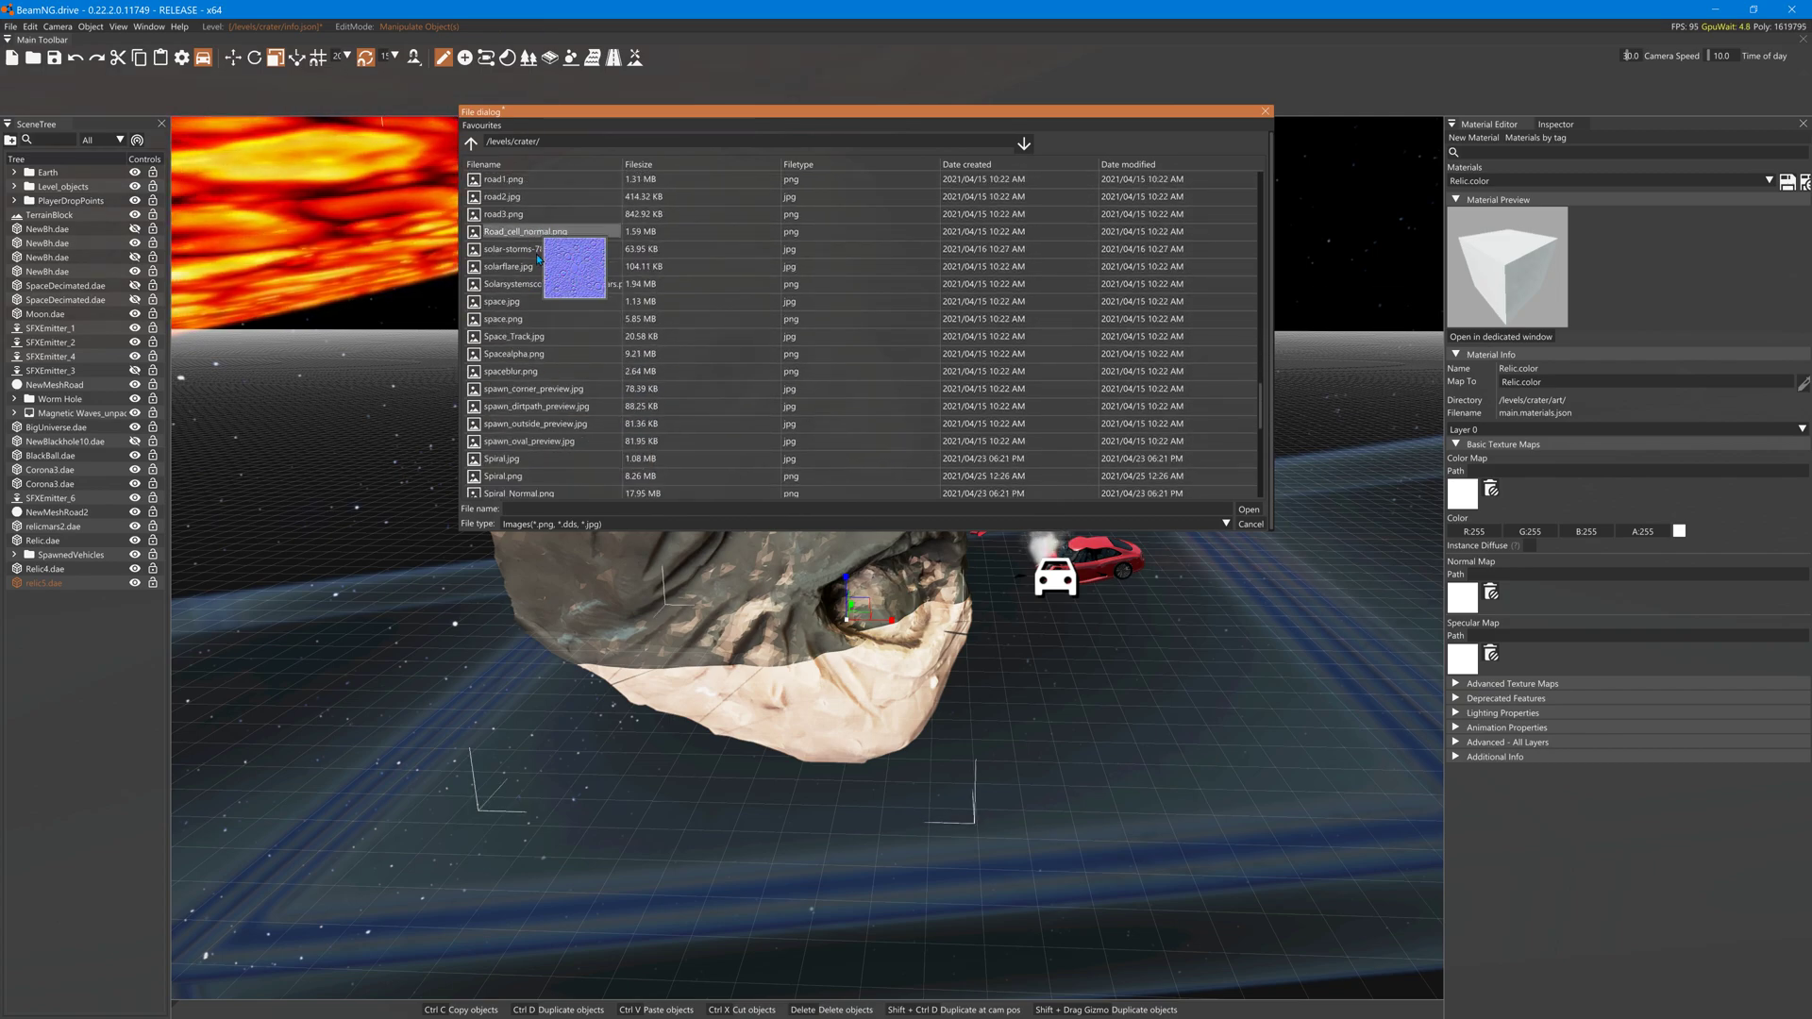
scroll(535, 409, up, 2)
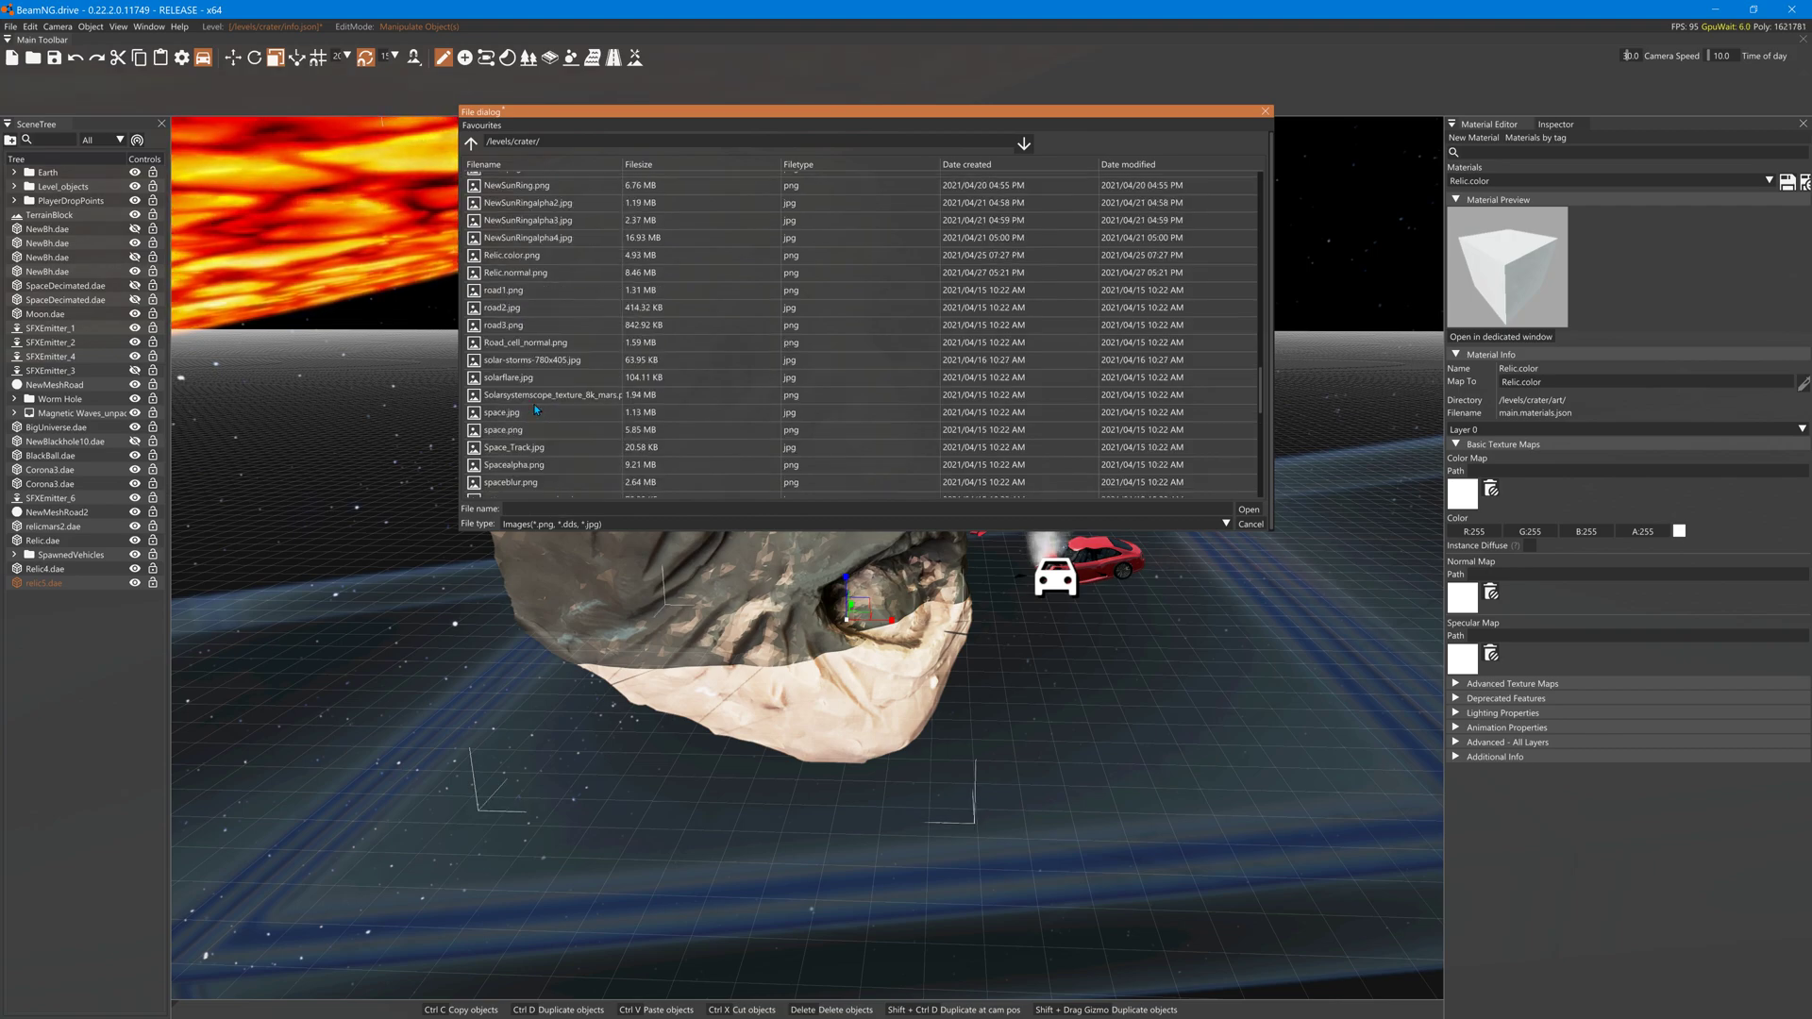
click(511, 255)
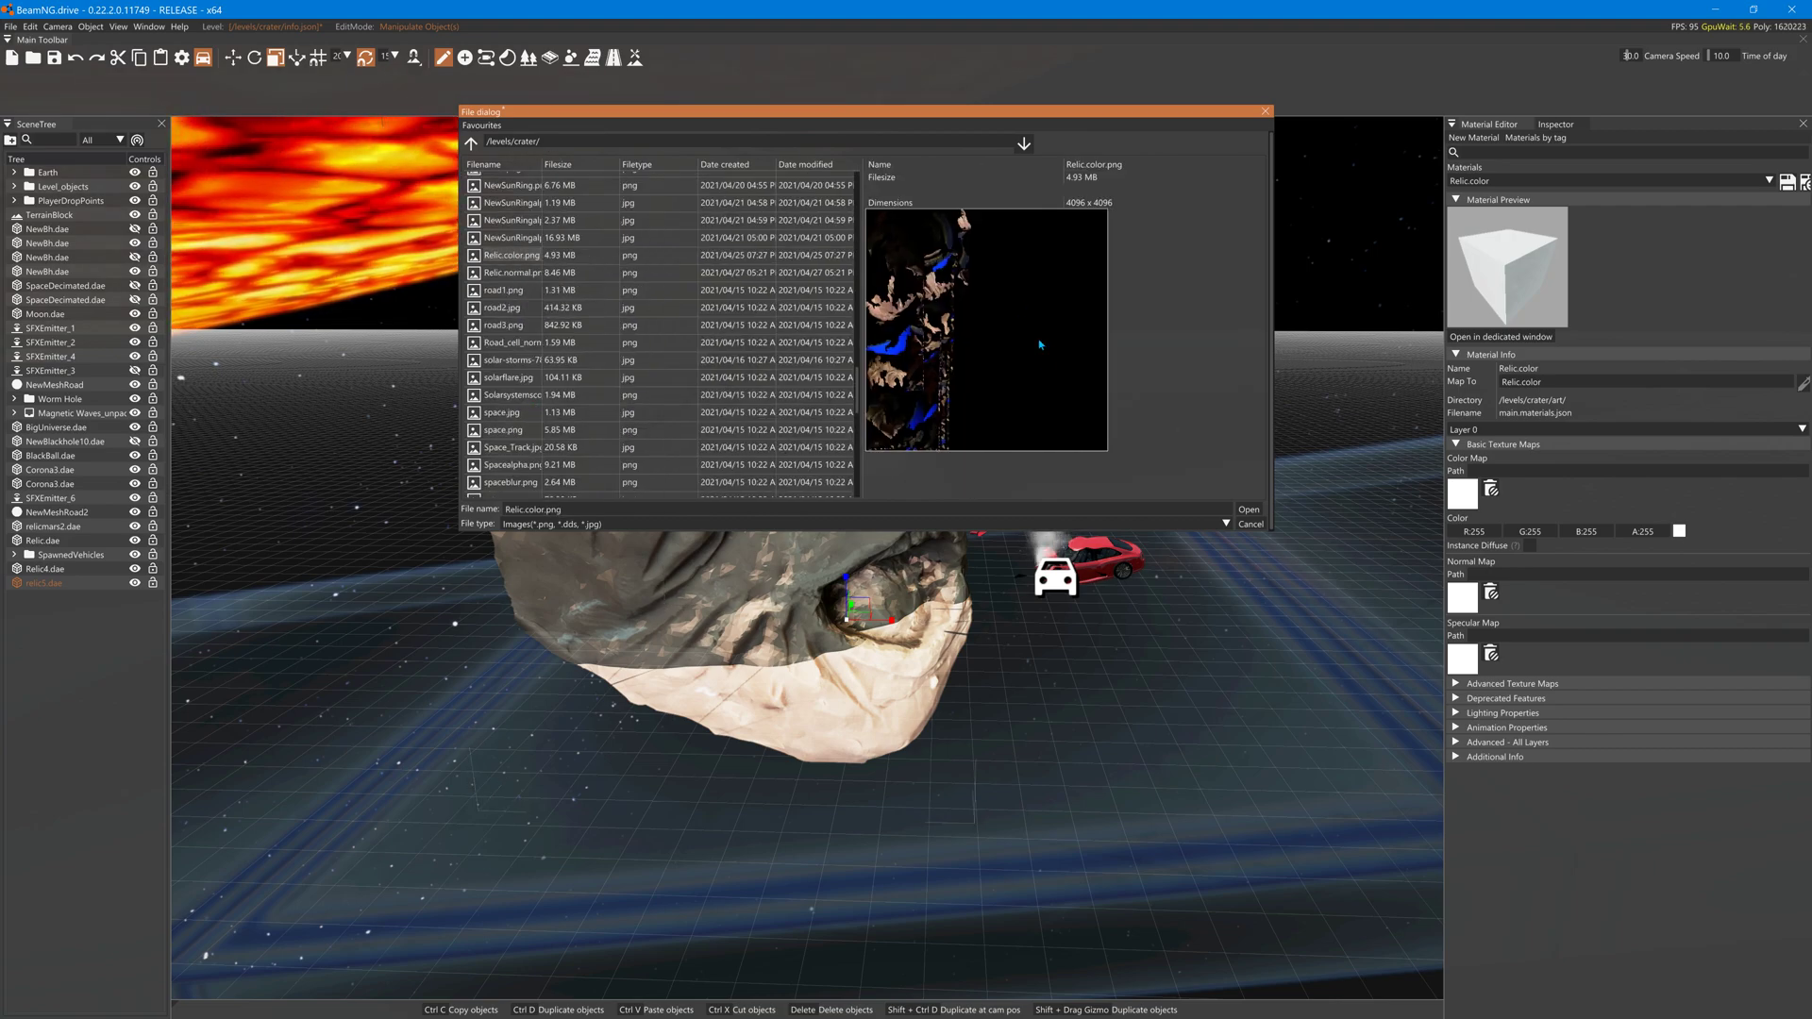
click(1245, 510)
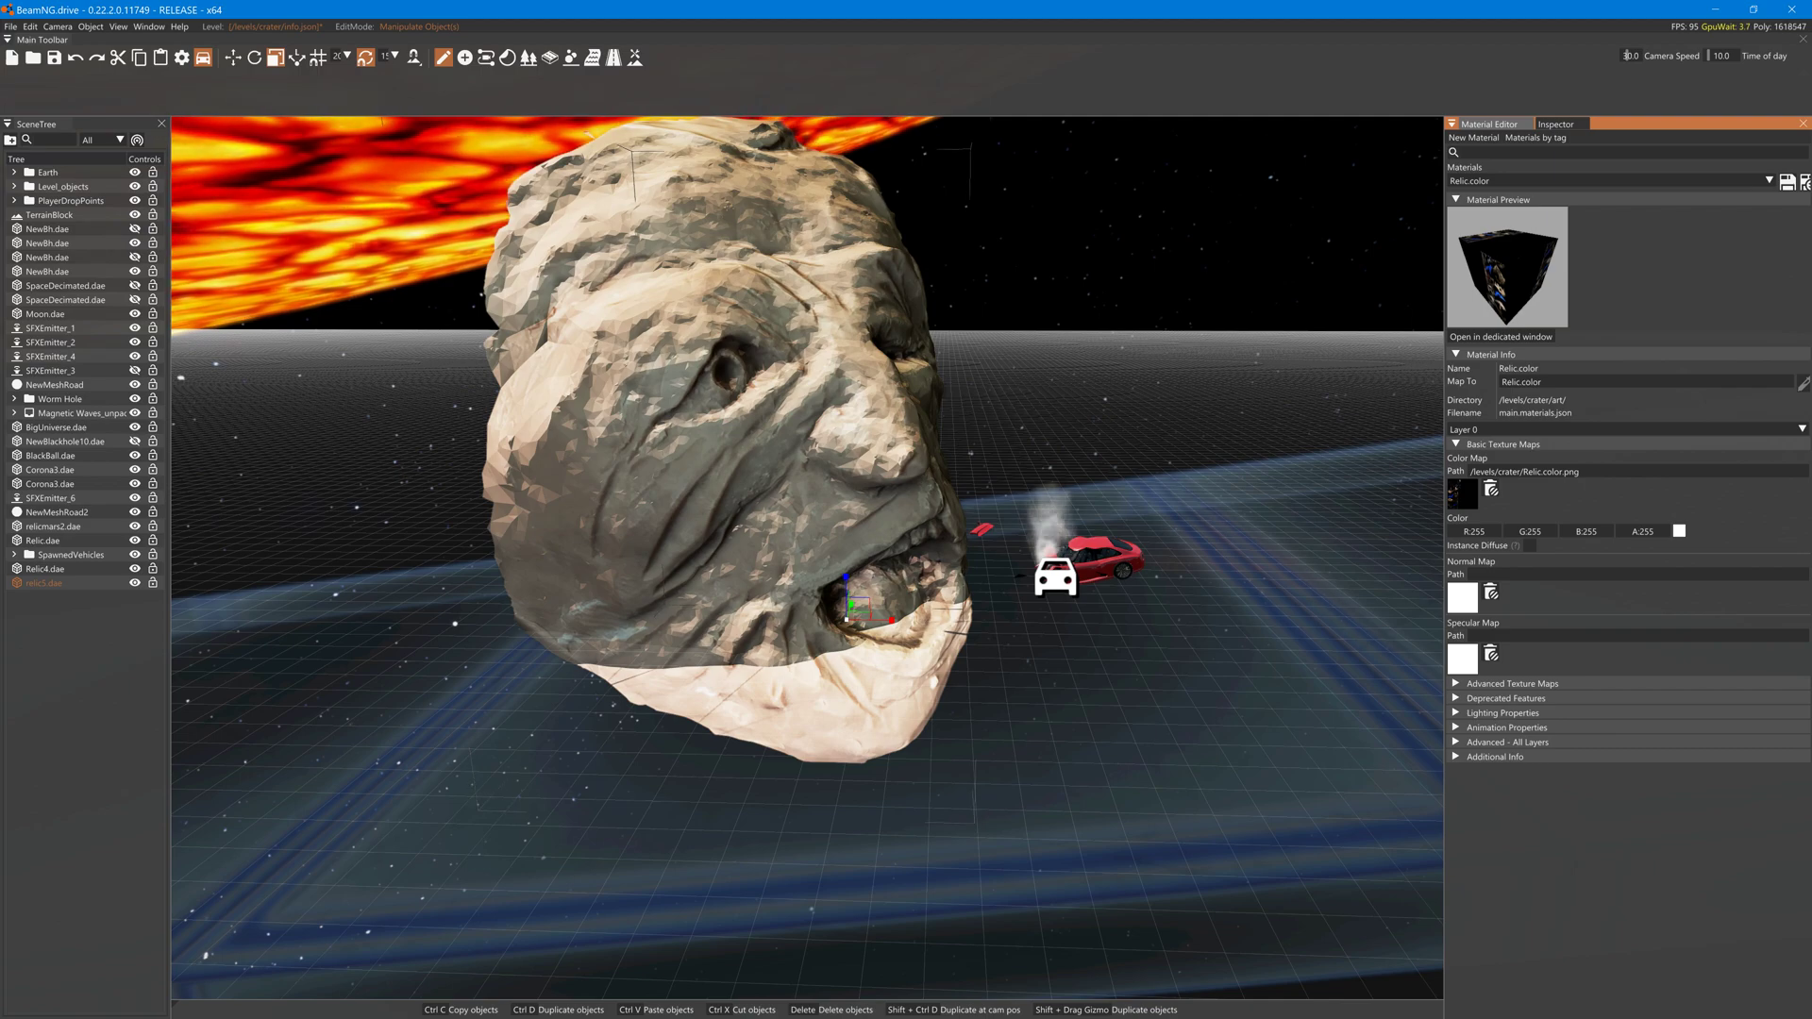
Assign Relic.normal.png from /levels/crater/ as the normal map of the Relic.color material.
click(1463, 602)
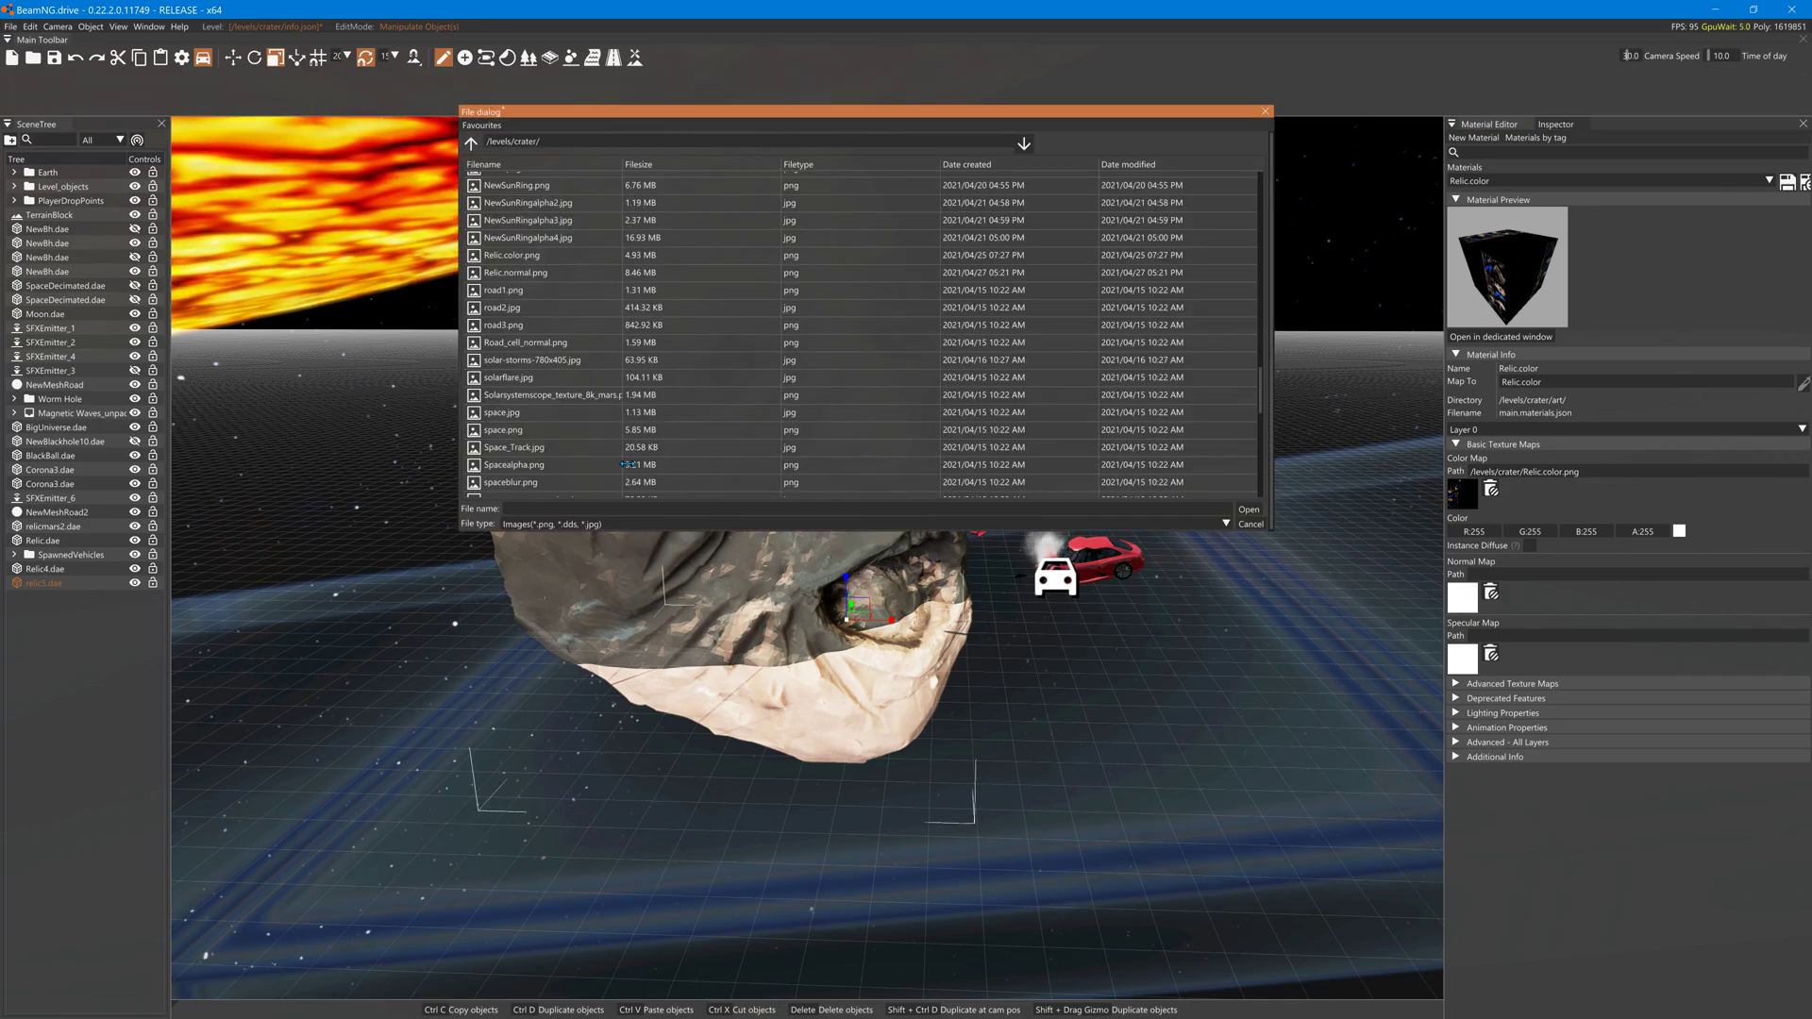
scroll(556, 453, down, 3)
scroll(544, 447, down, 1)
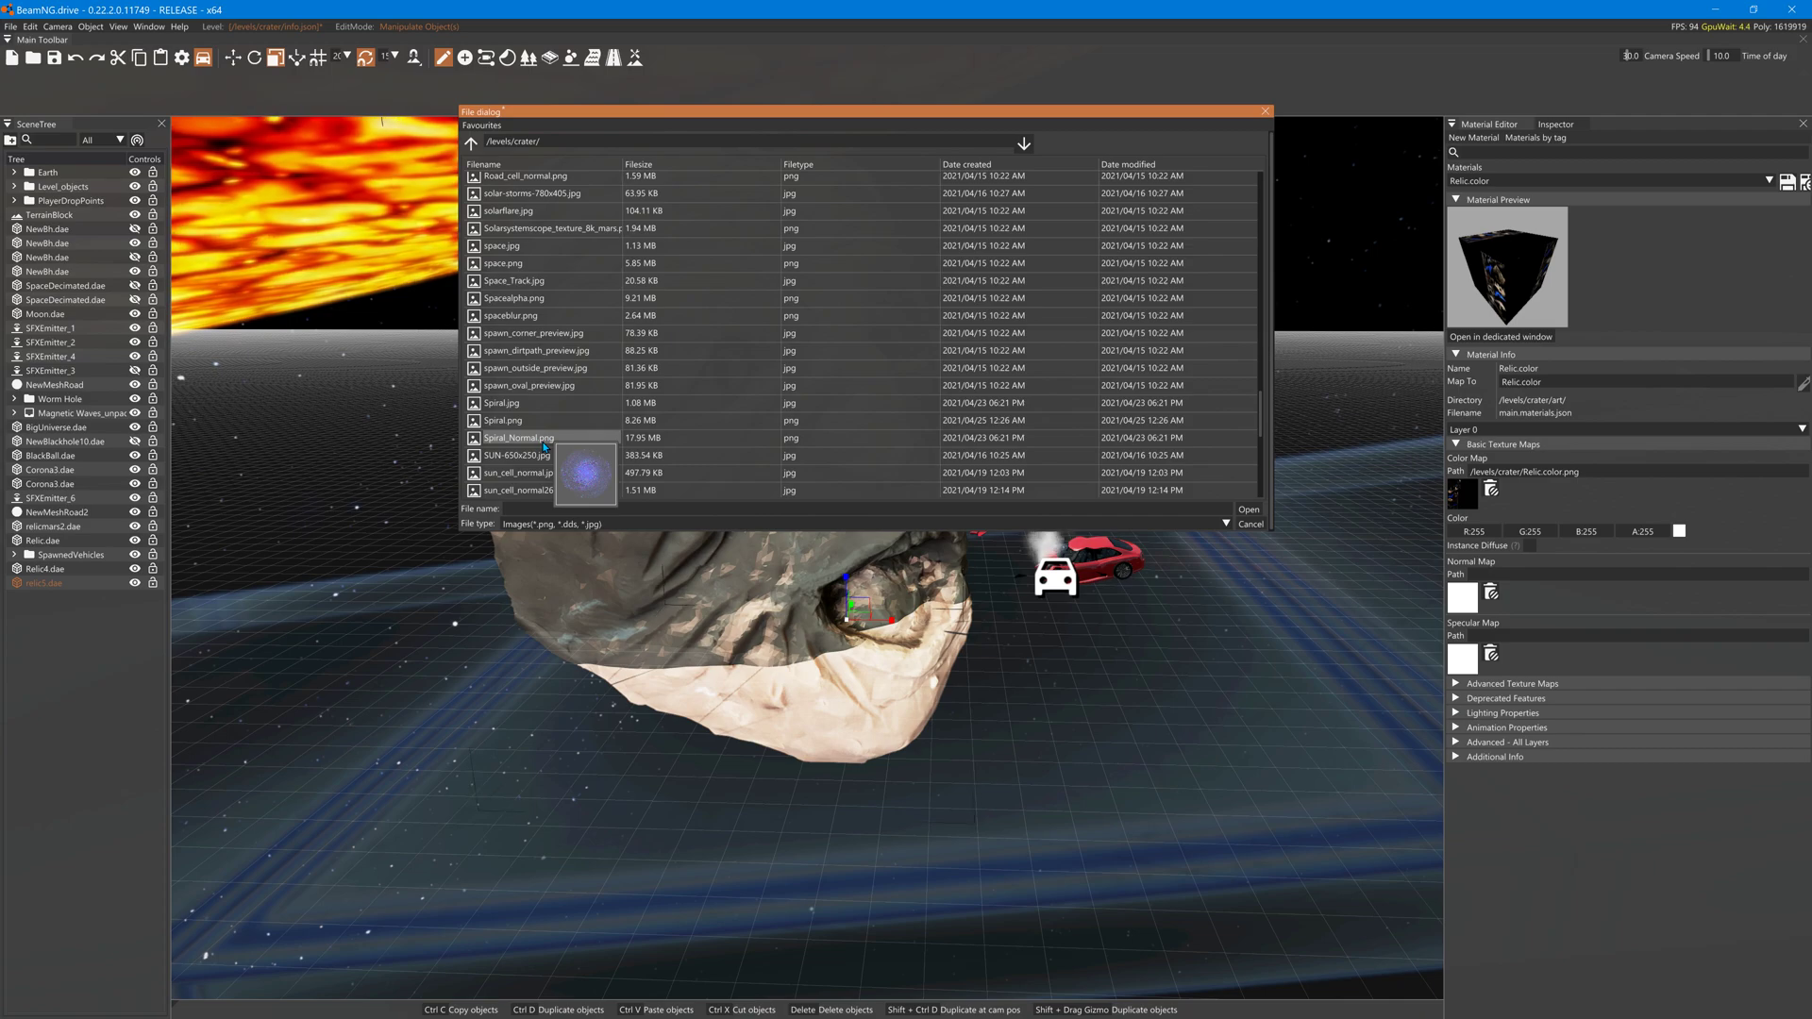
scroll(528, 405, up, 1)
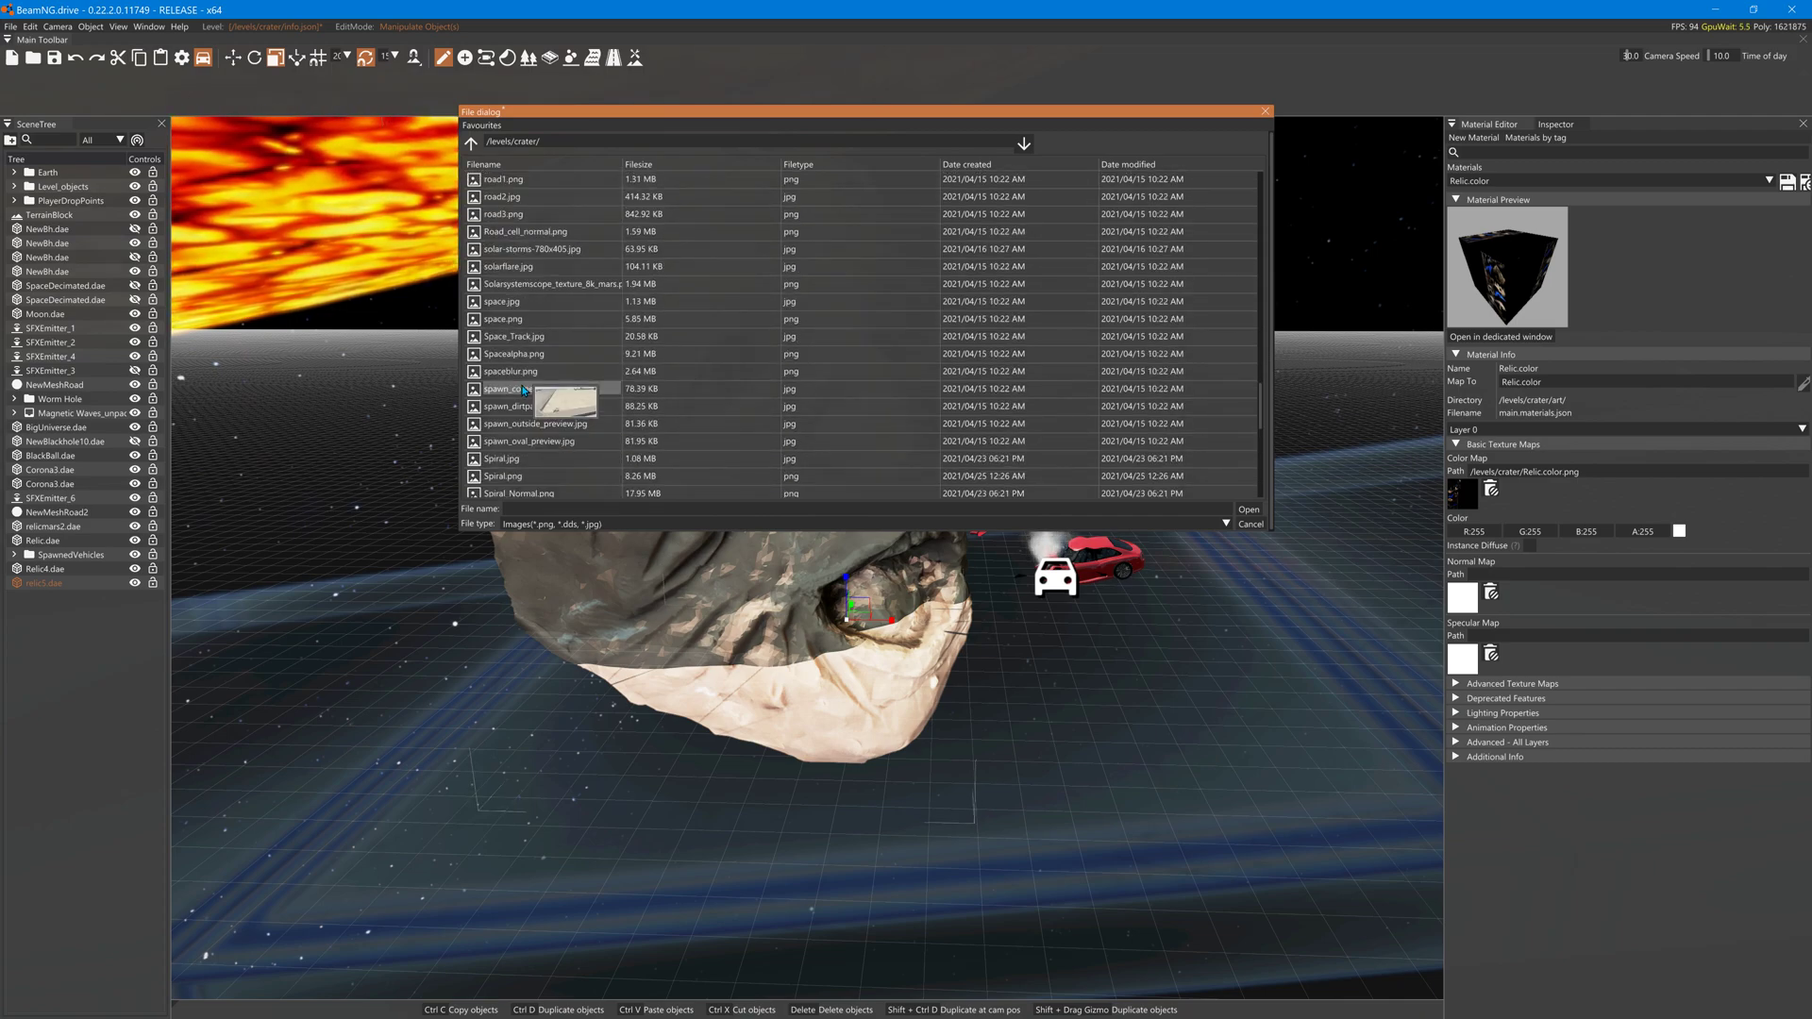
scroll(523, 390, up, 1)
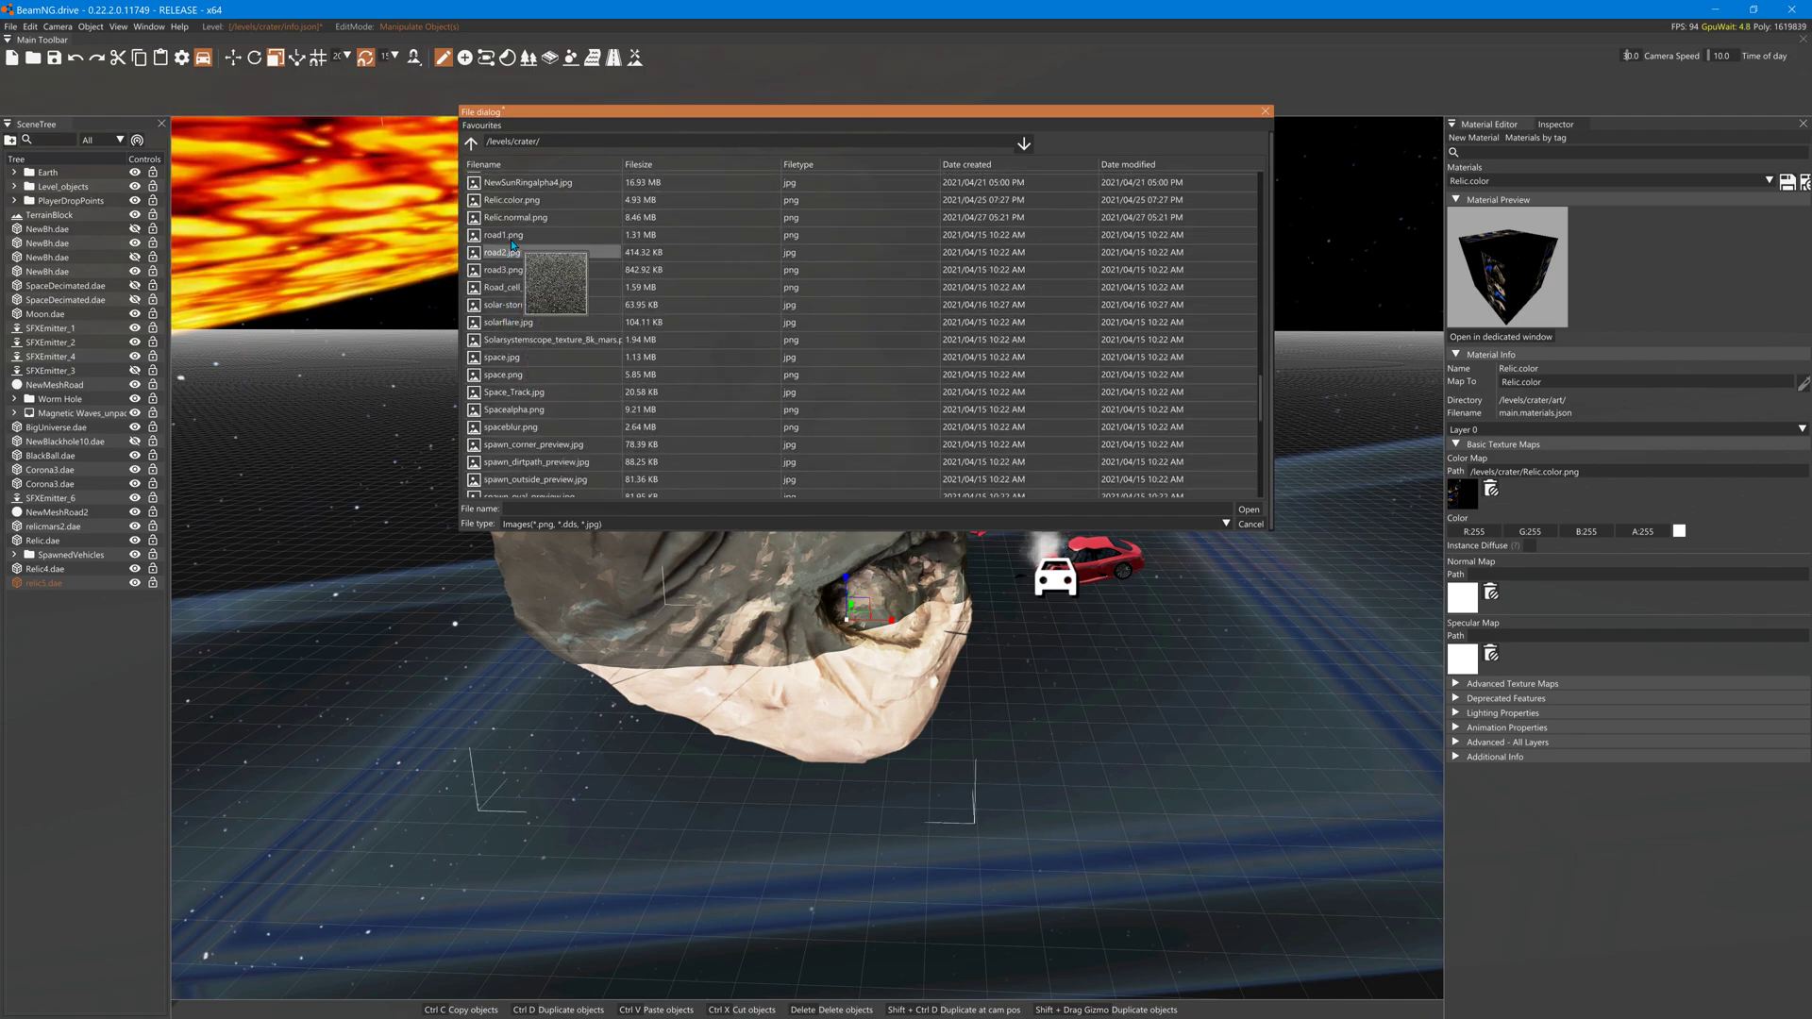
click(507, 217)
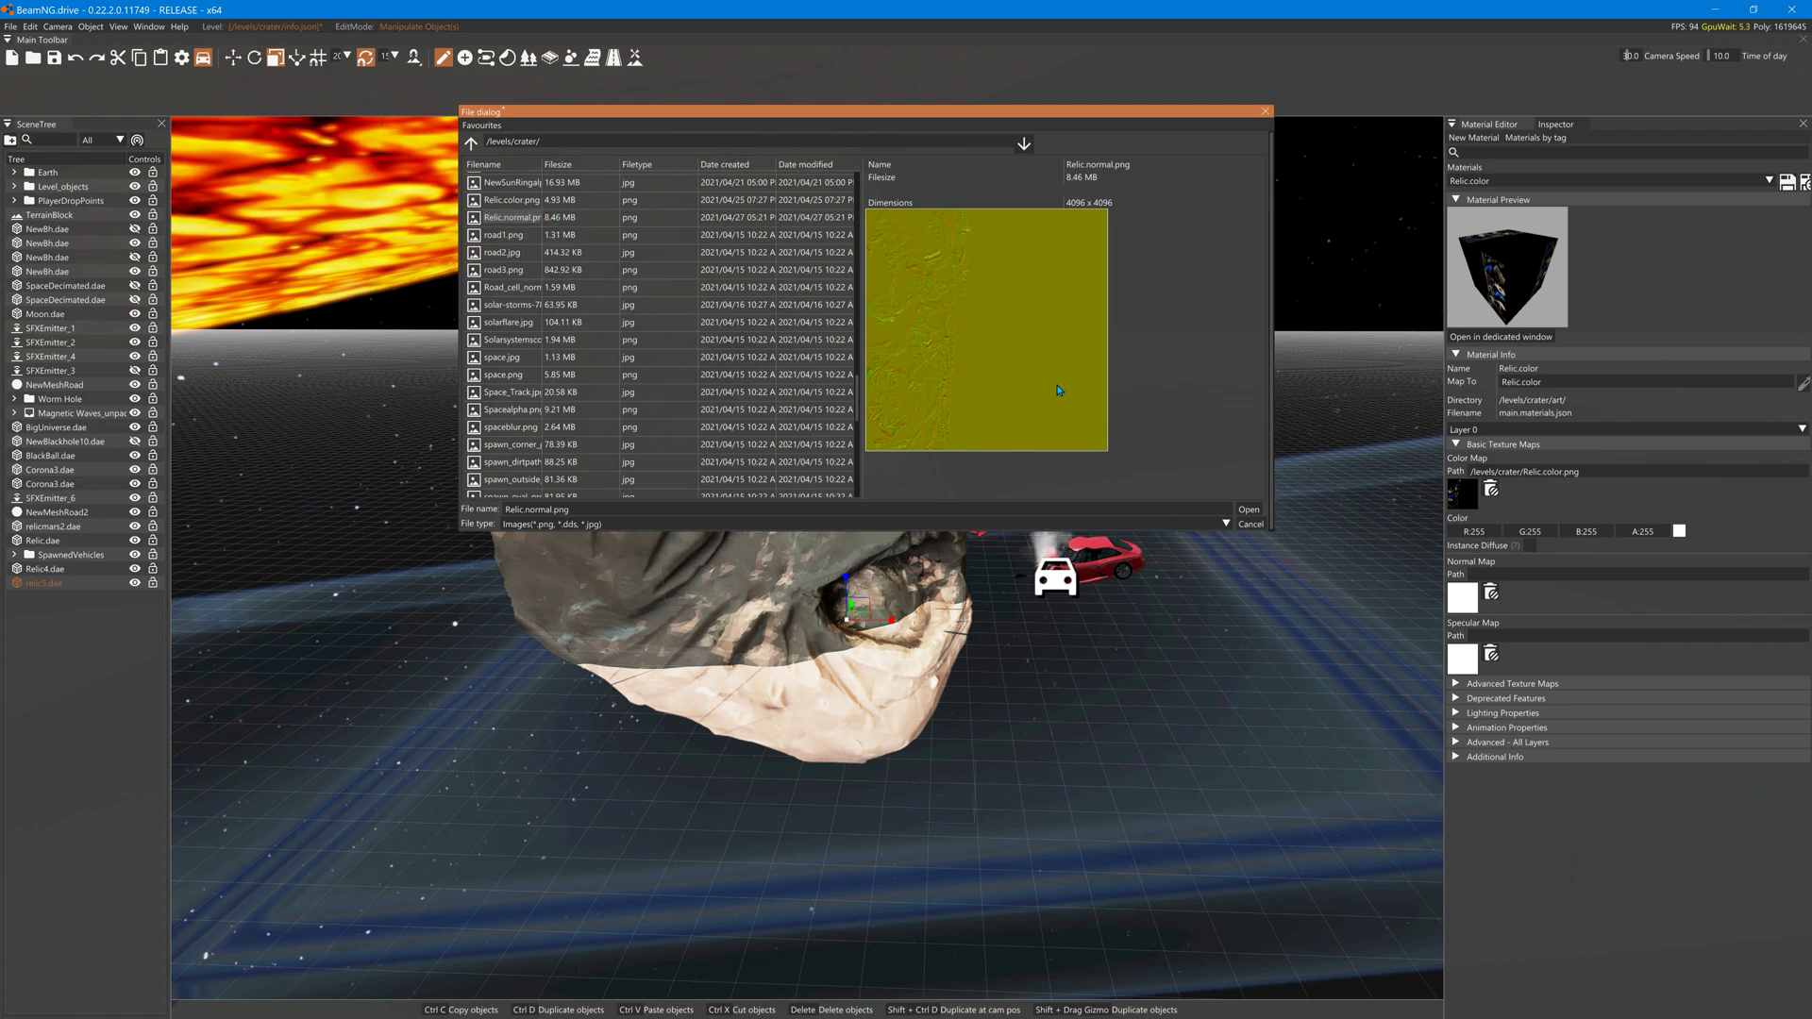
click(1247, 510)
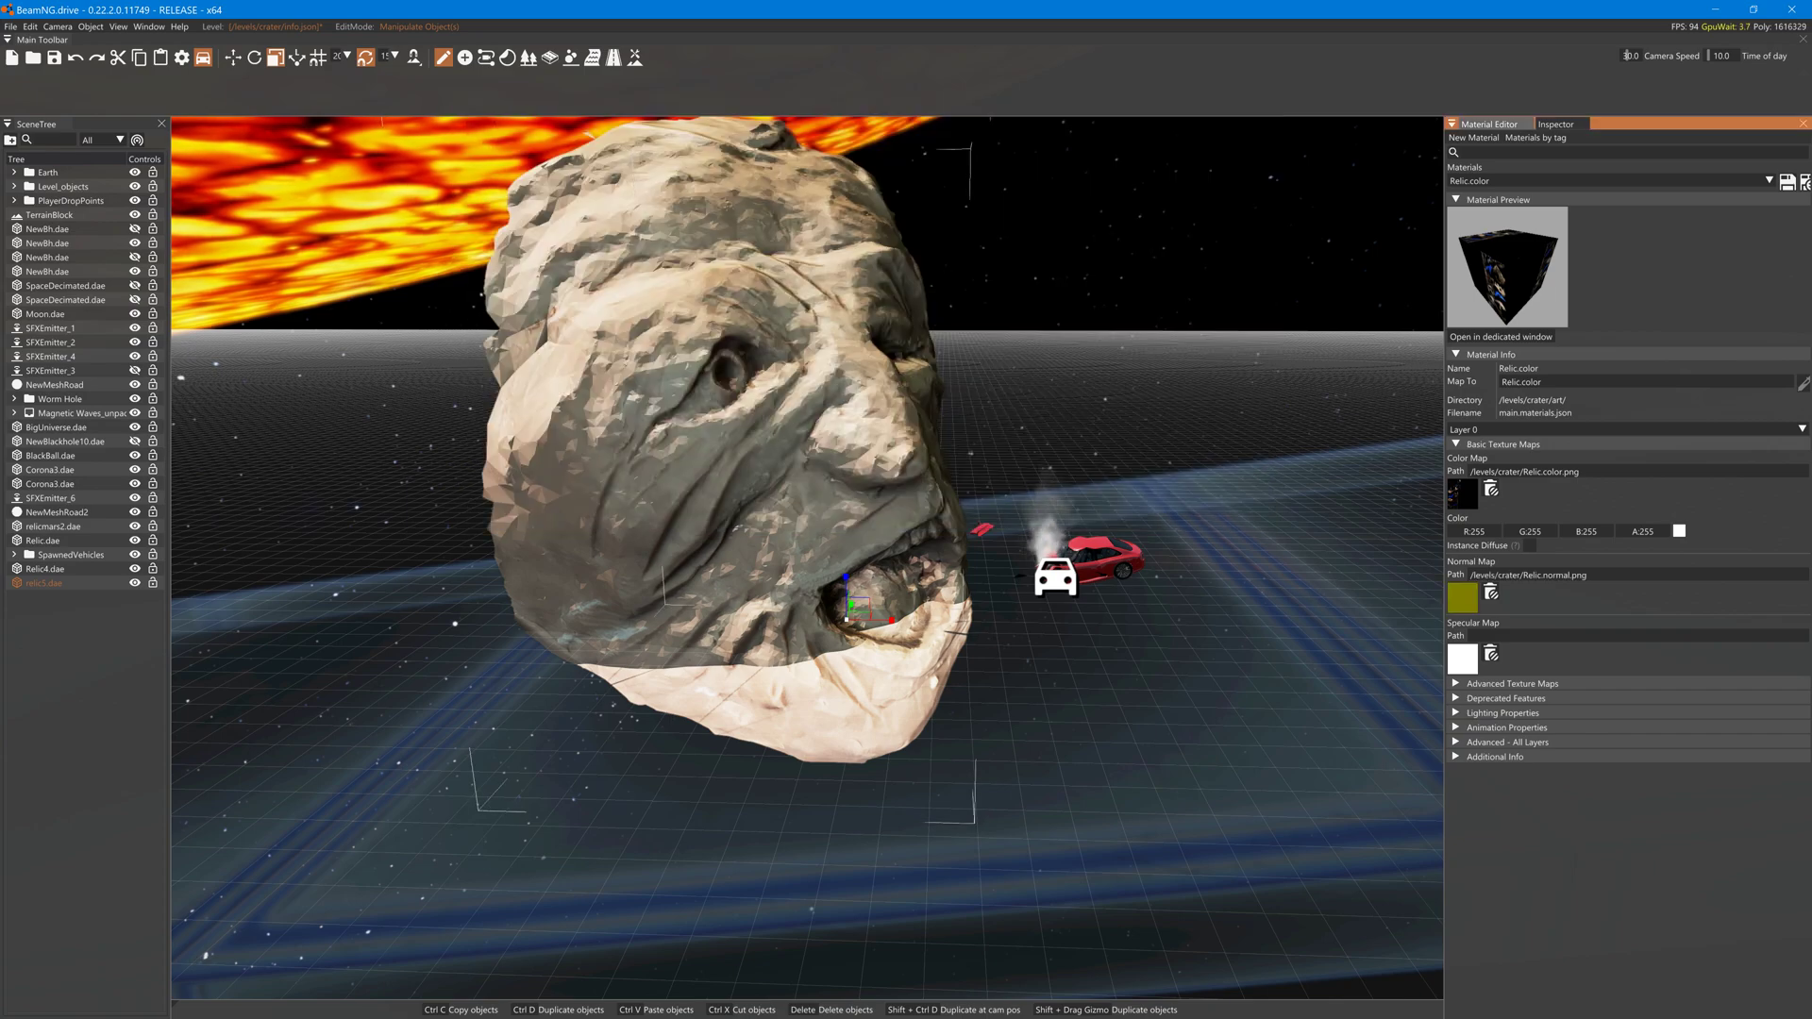
Save the Relic.color material and the level.
click(1787, 182)
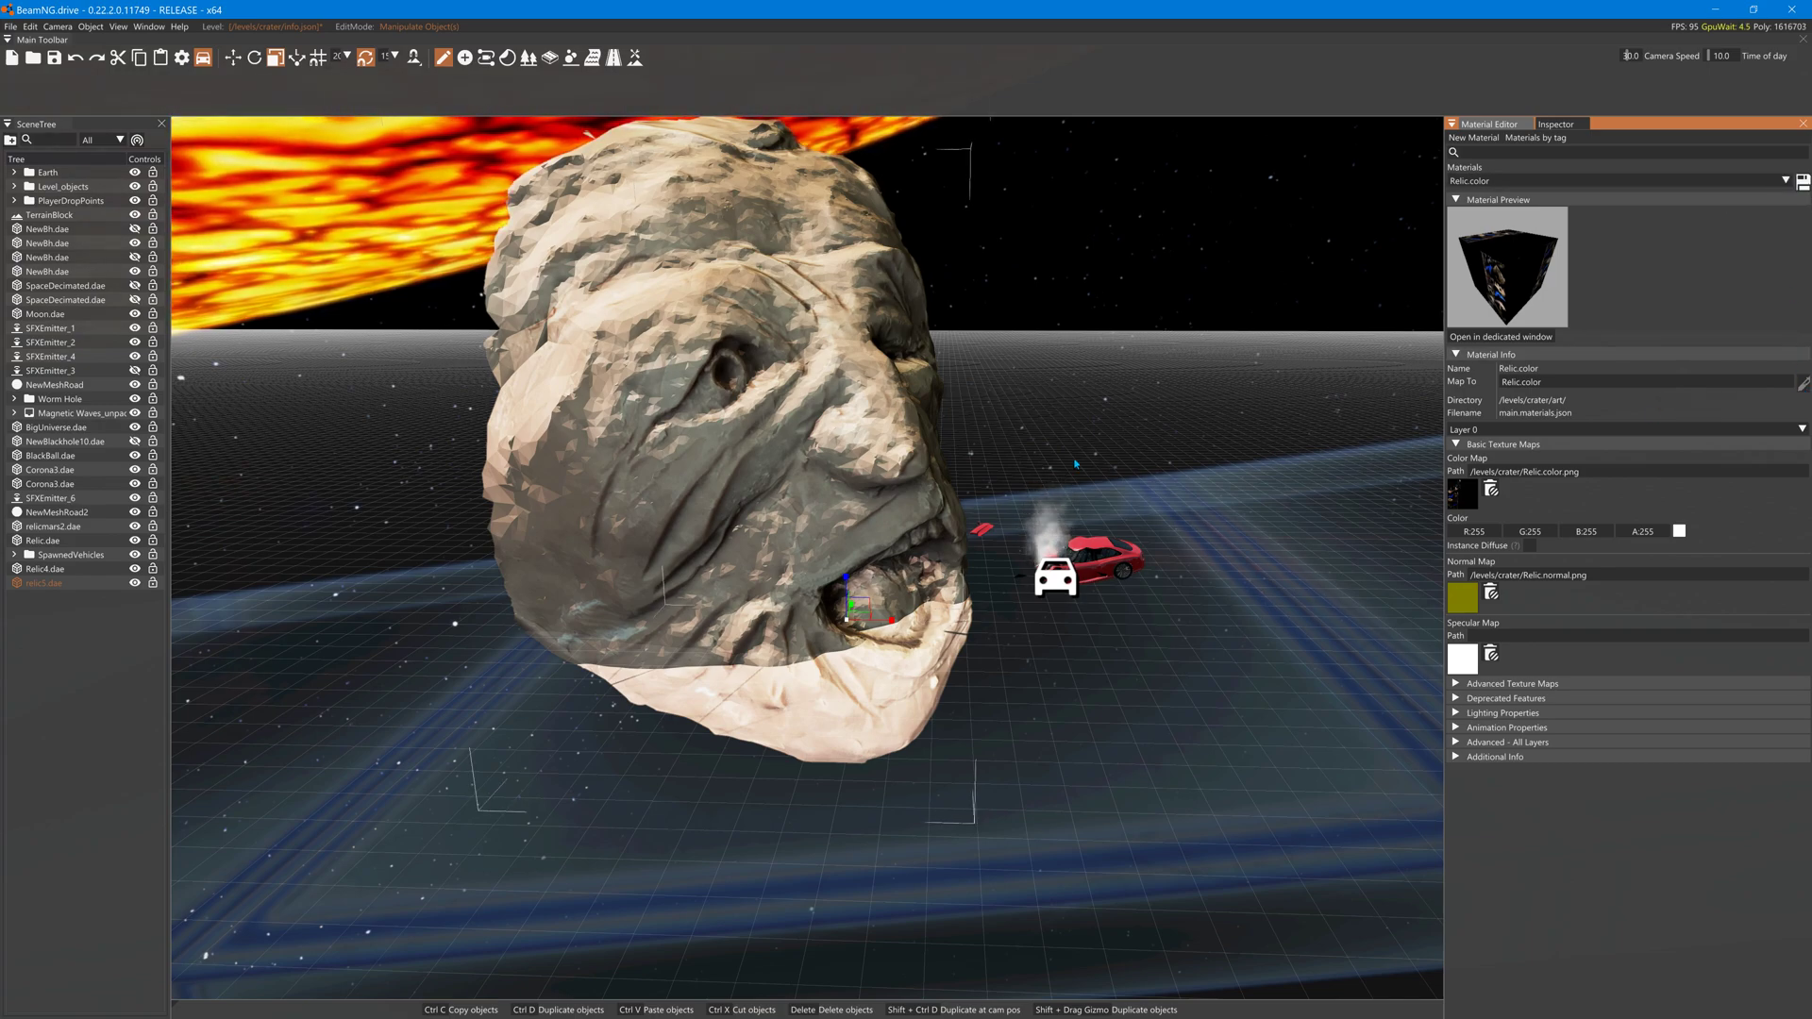
right_drag(744, 495, 687, 485)
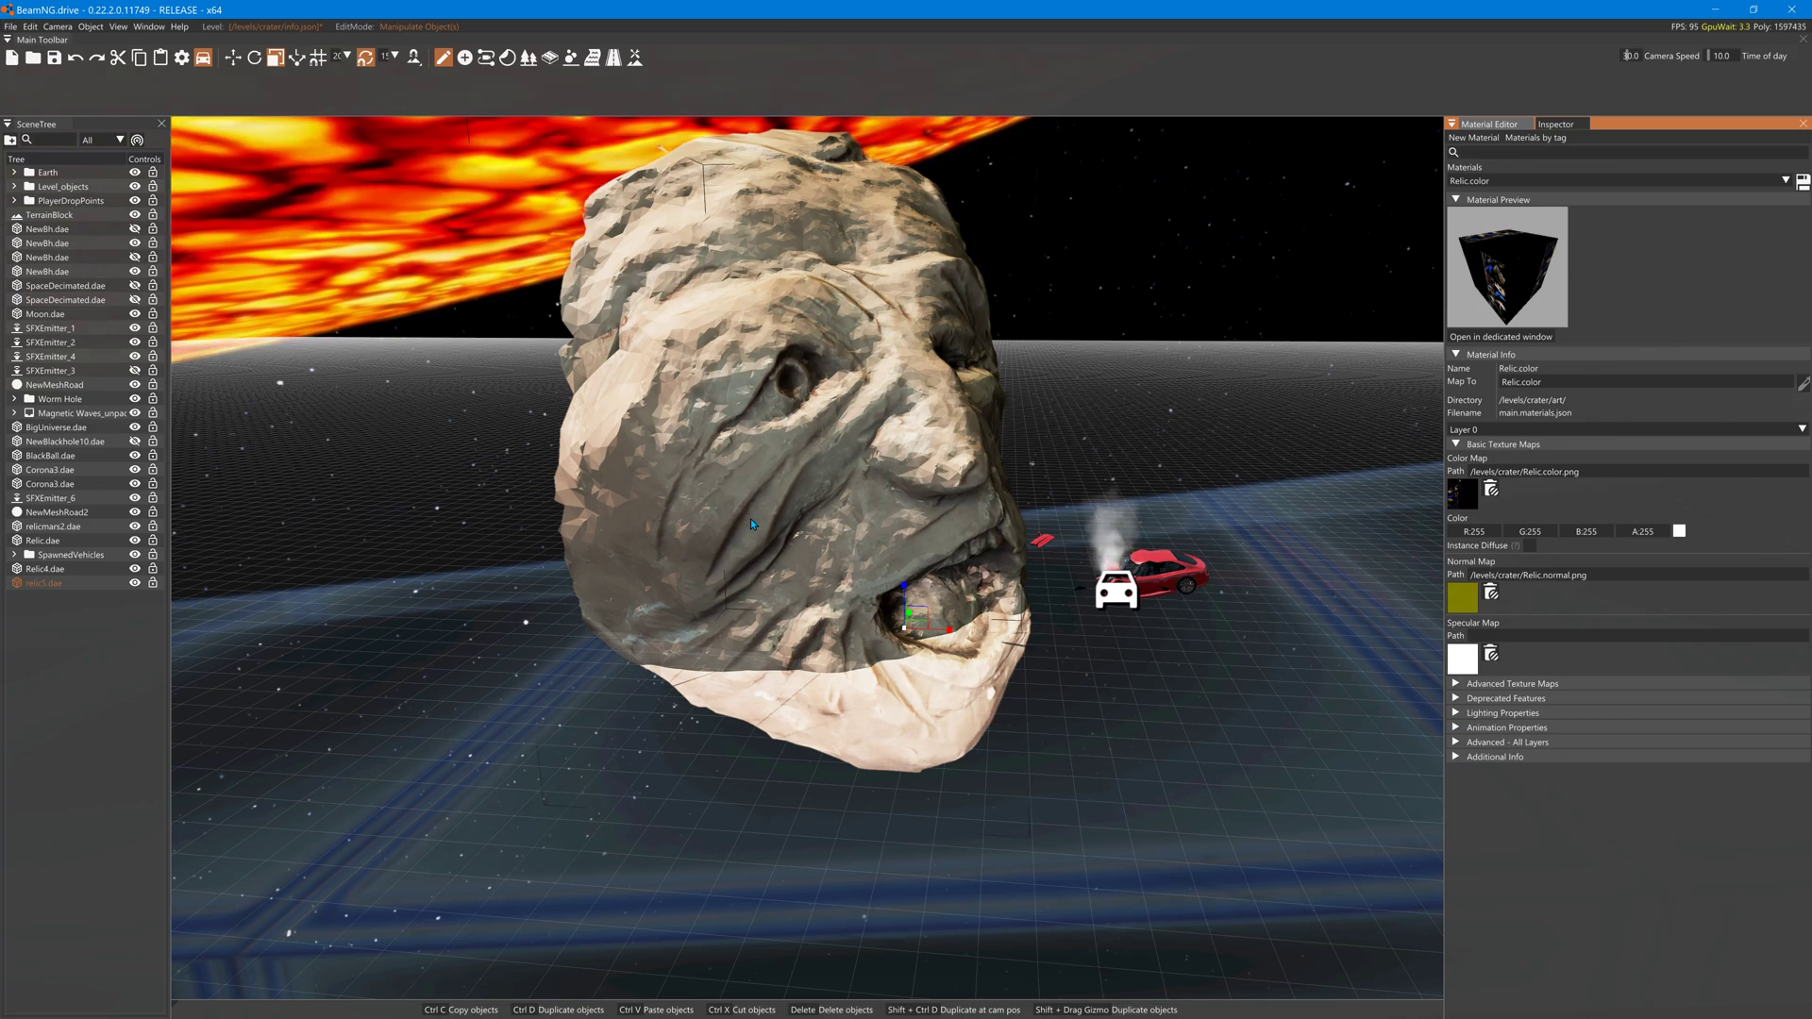
click(54, 58)
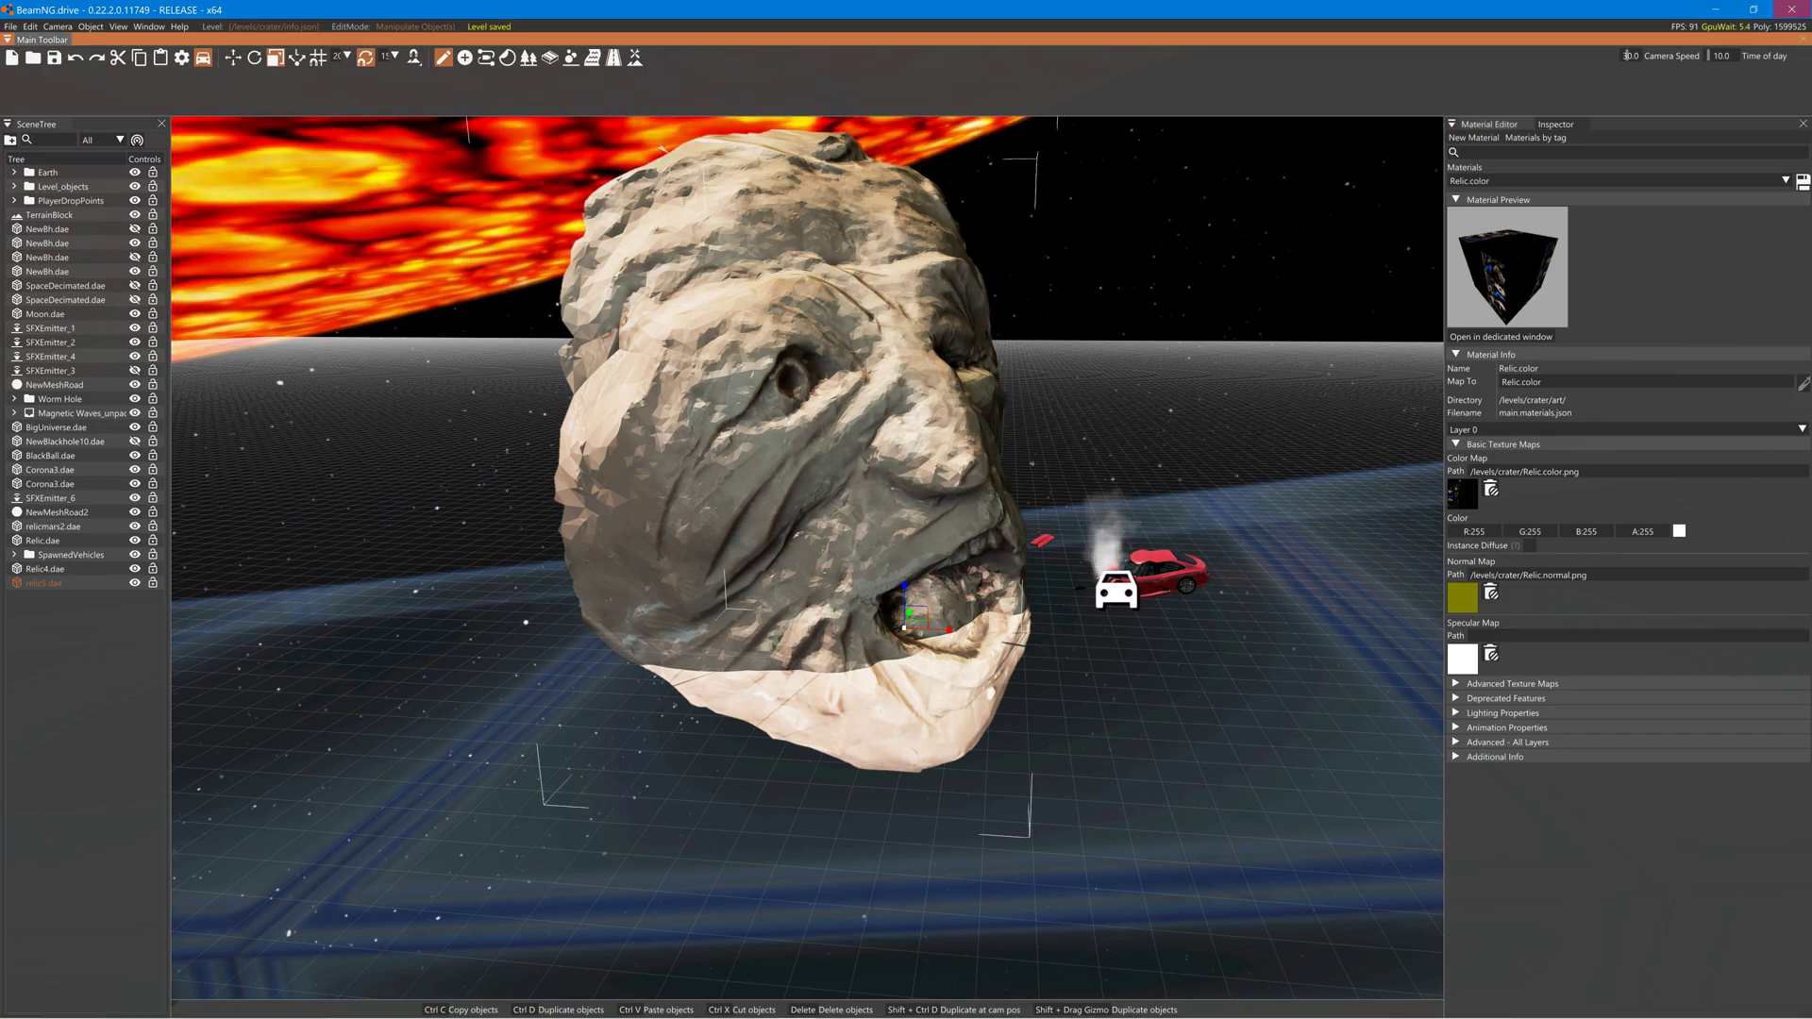
Restart BeamNG.drive and load the Space Track level in Freeroam at the Track spawn point.
click(1791, 10)
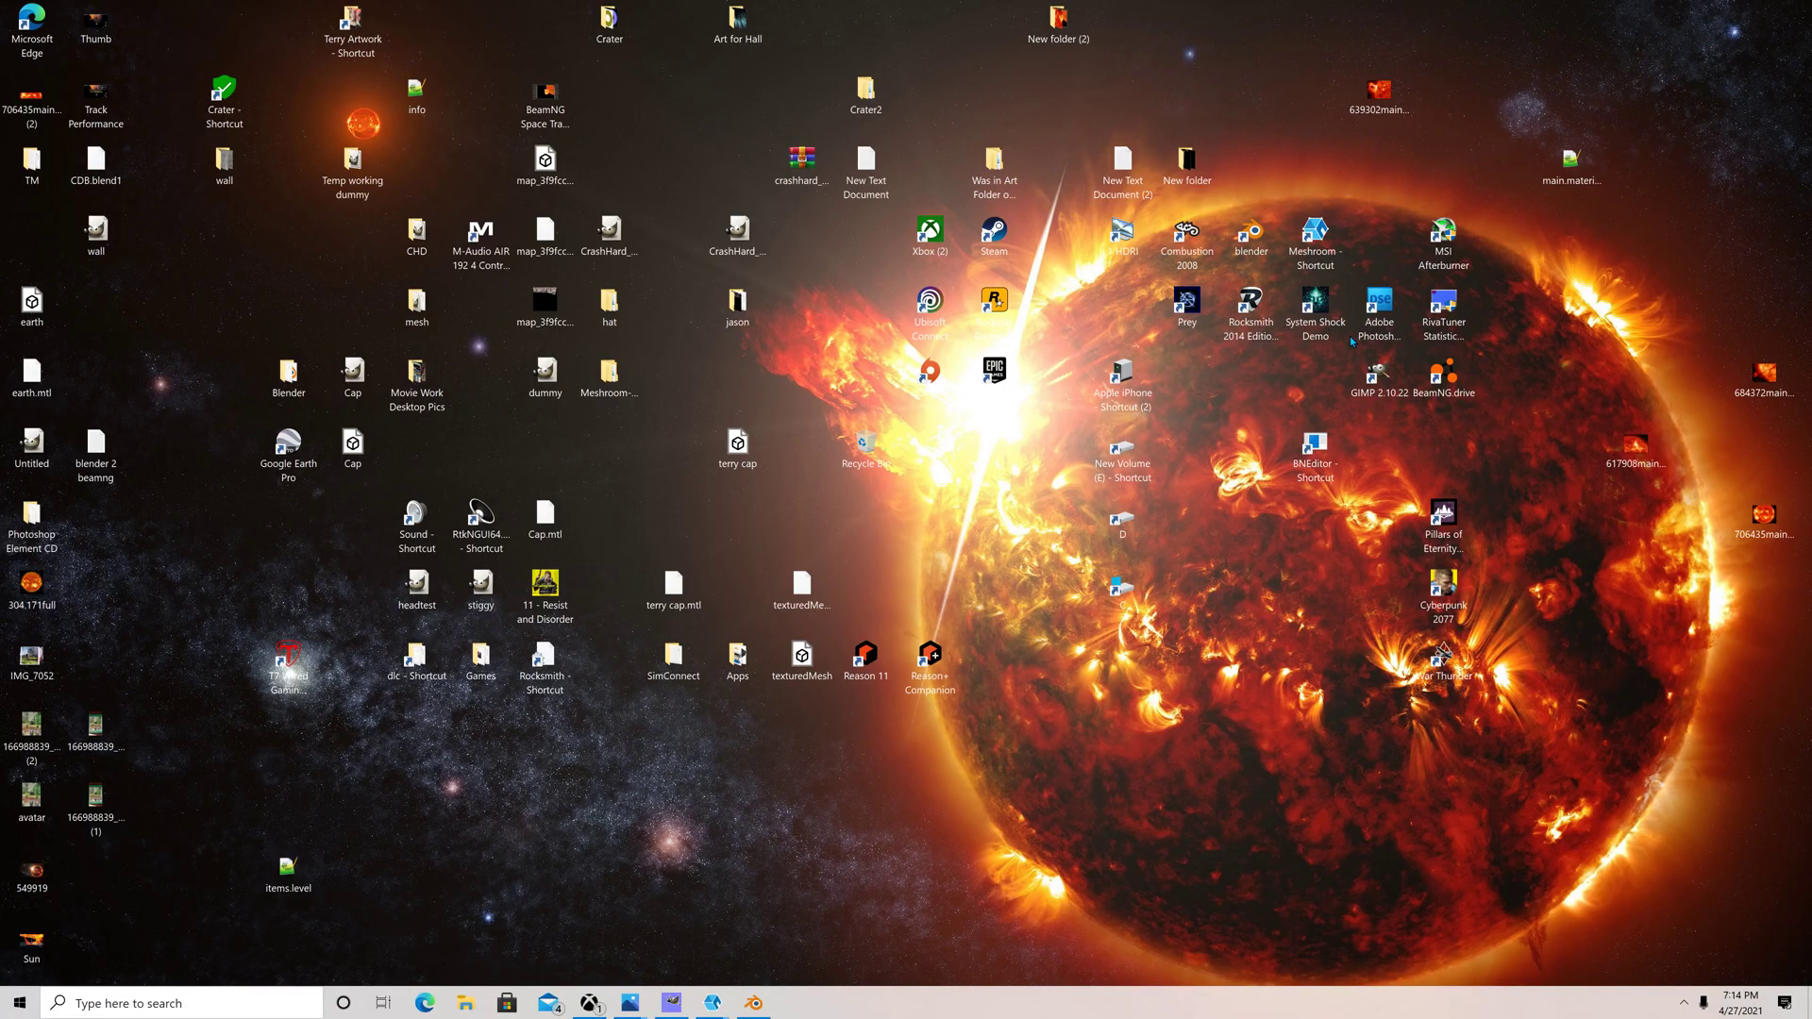
double_click(1441, 378)
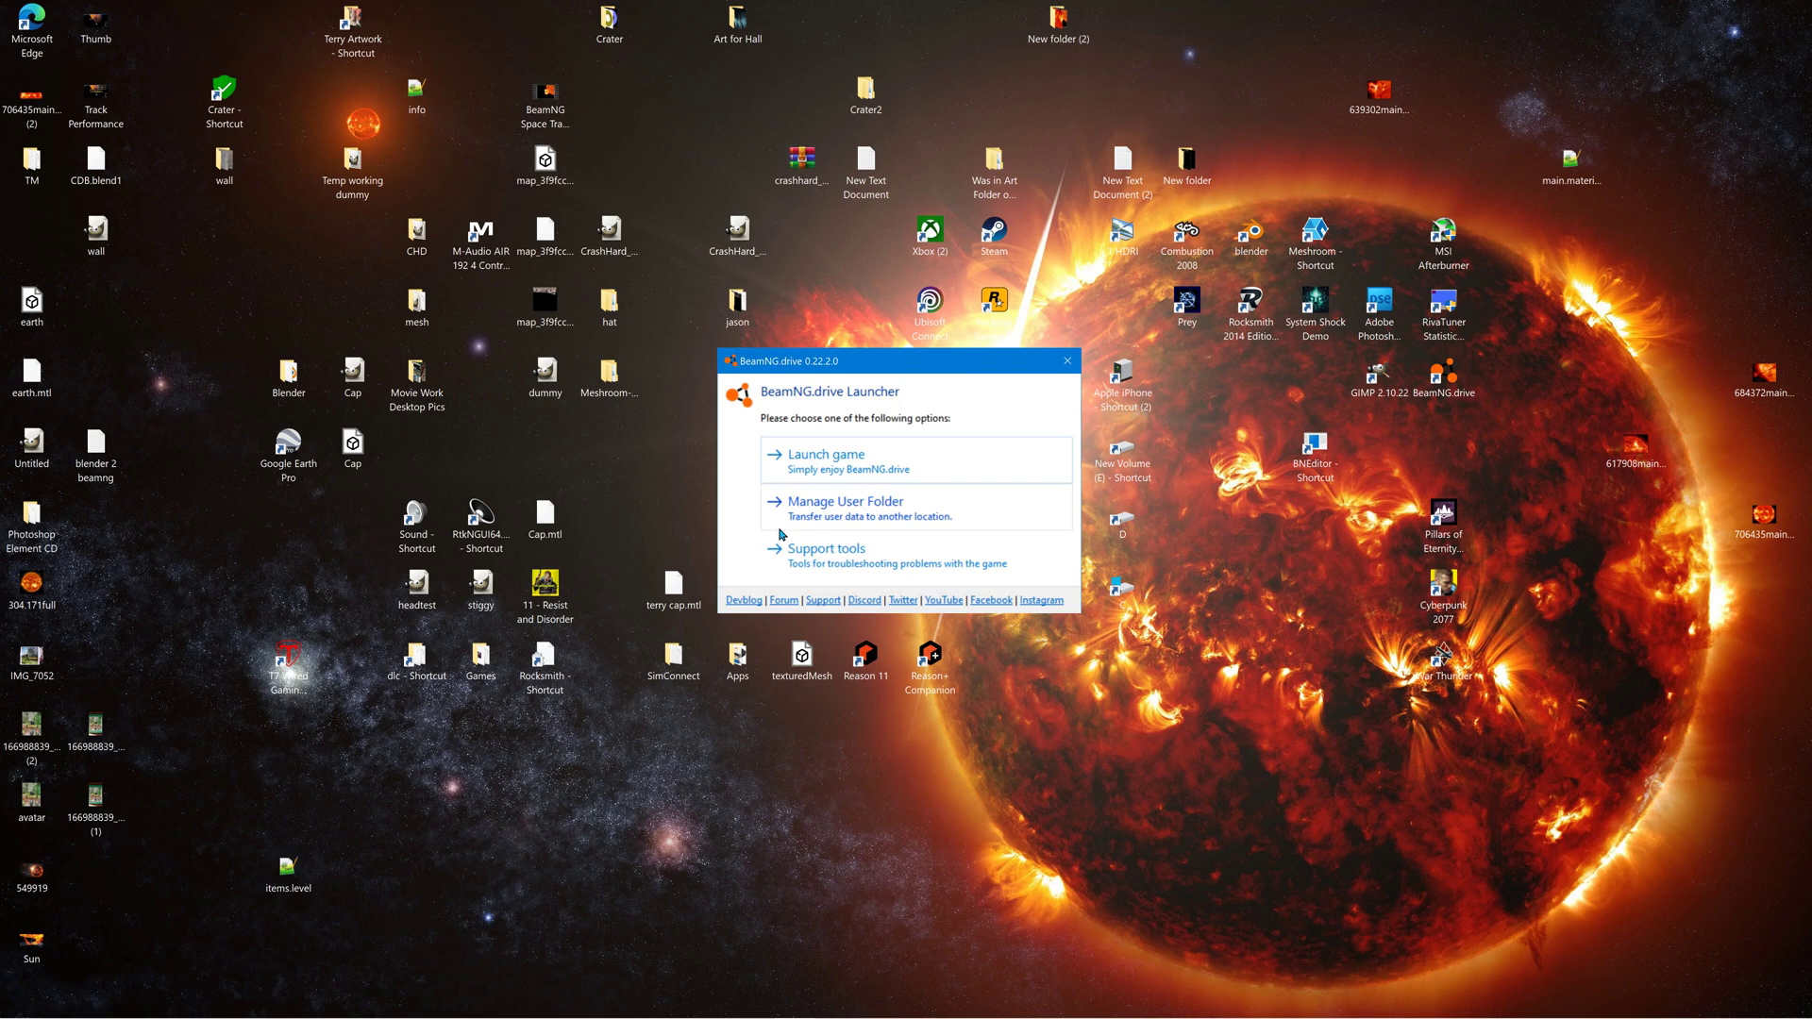
click(813, 463)
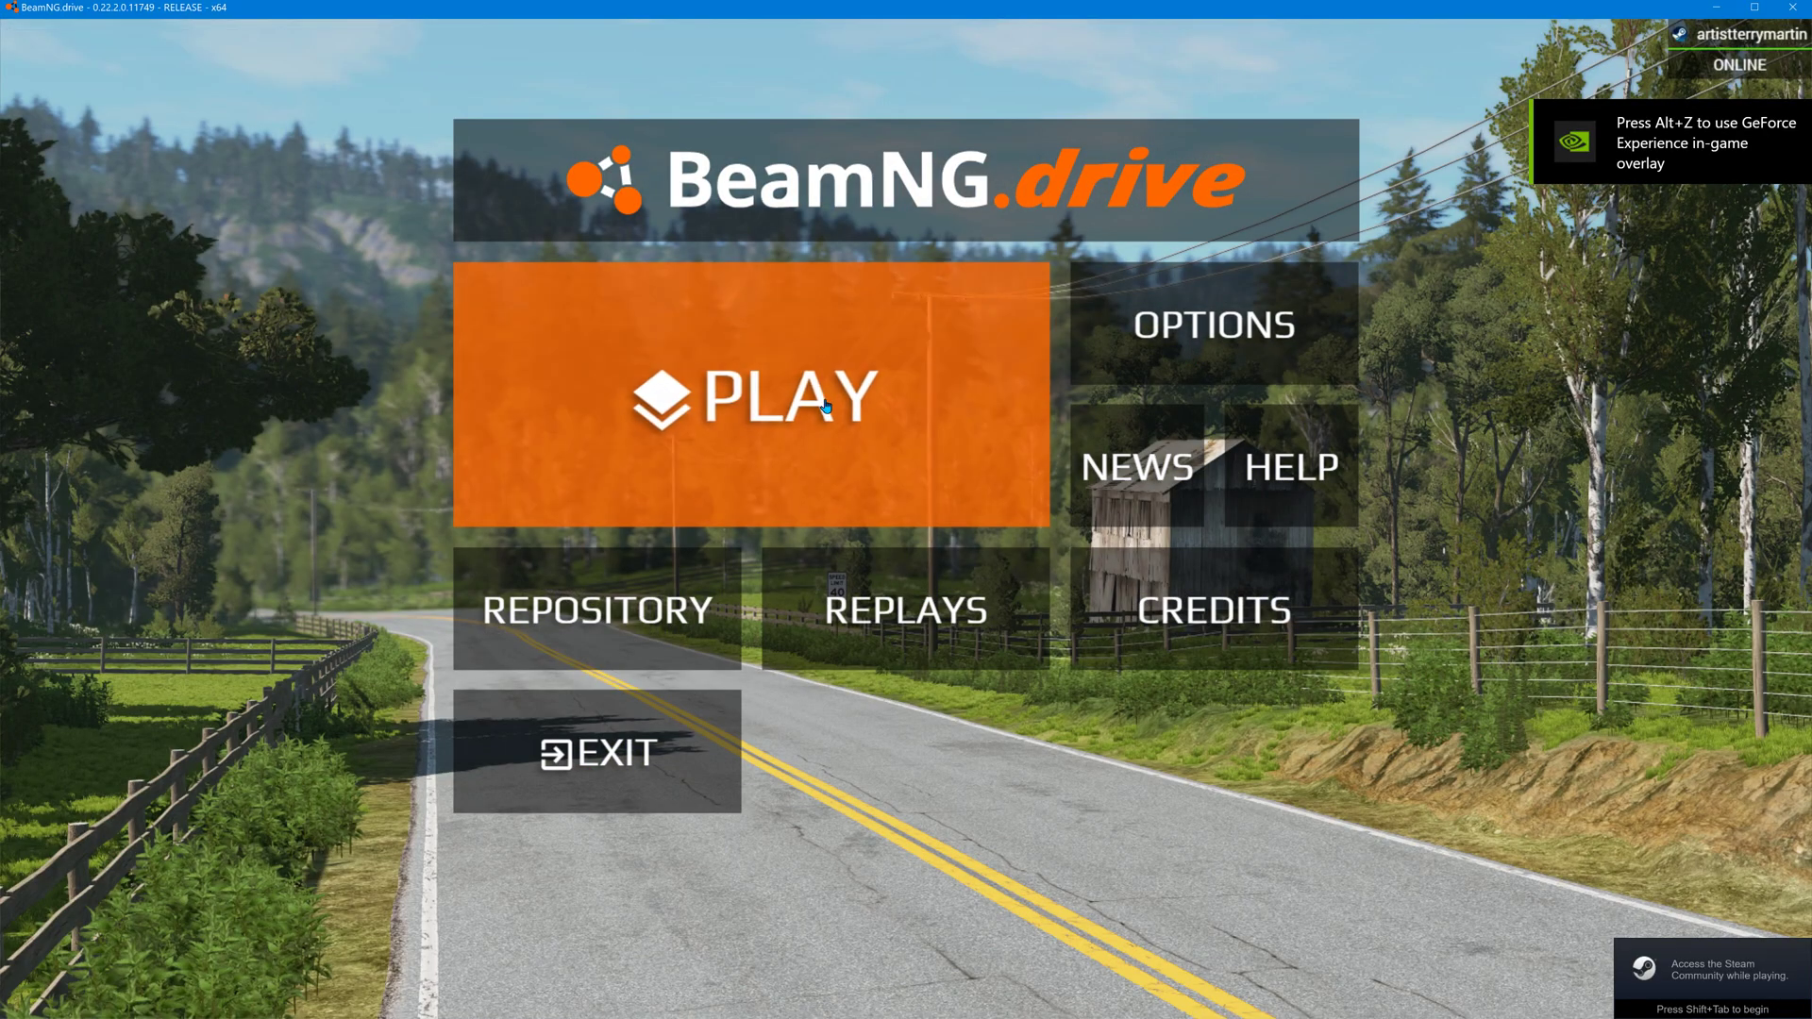
click(1000, 406)
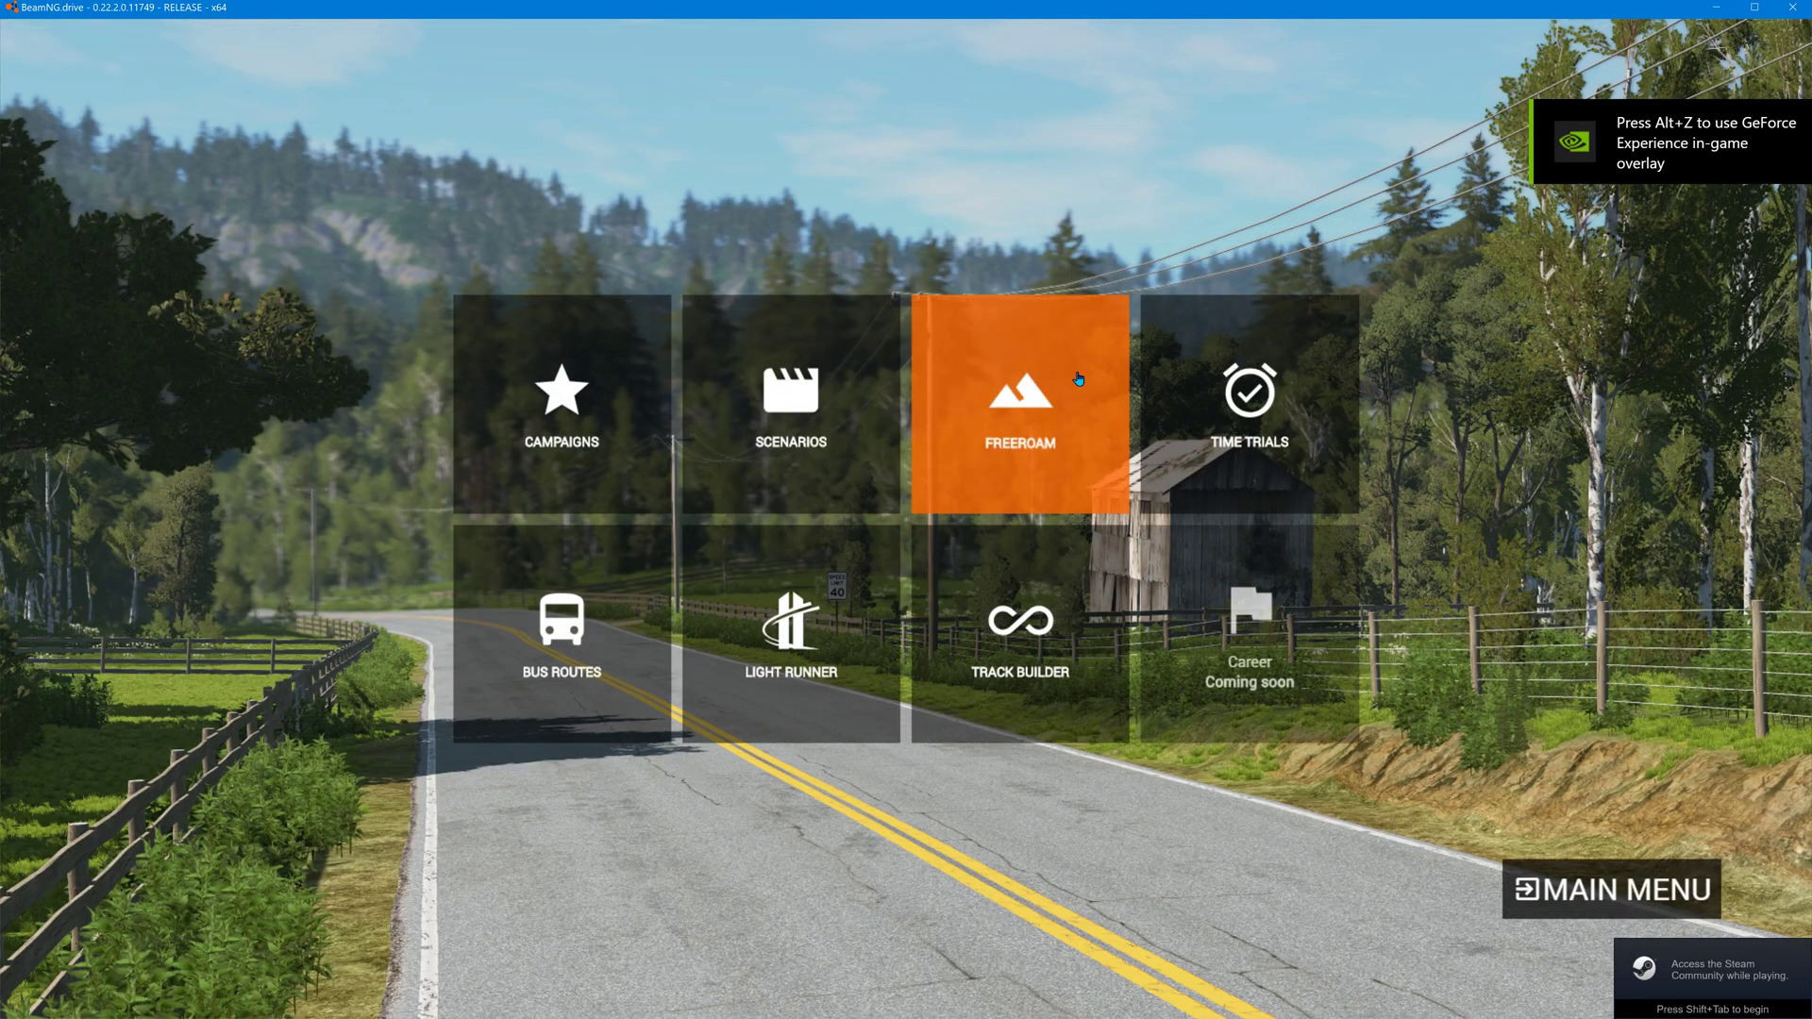
click(1042, 416)
click(922, 182)
click(922, 182)
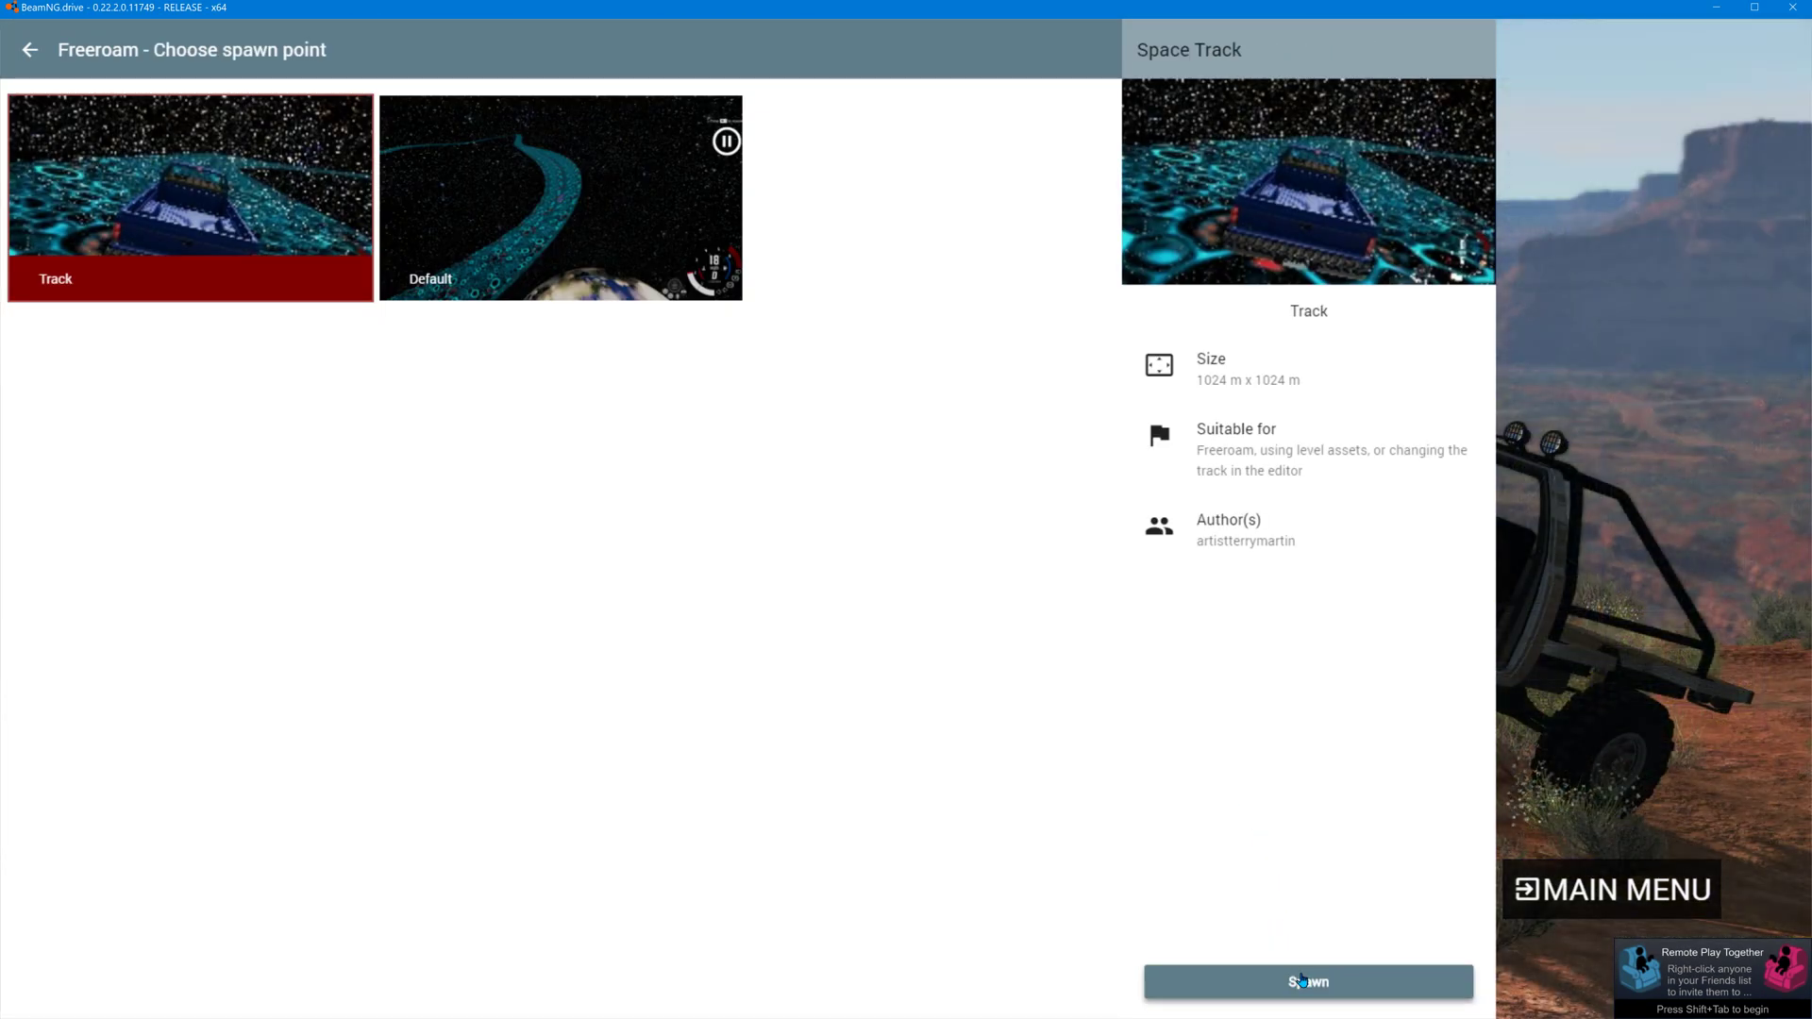
click(1297, 976)
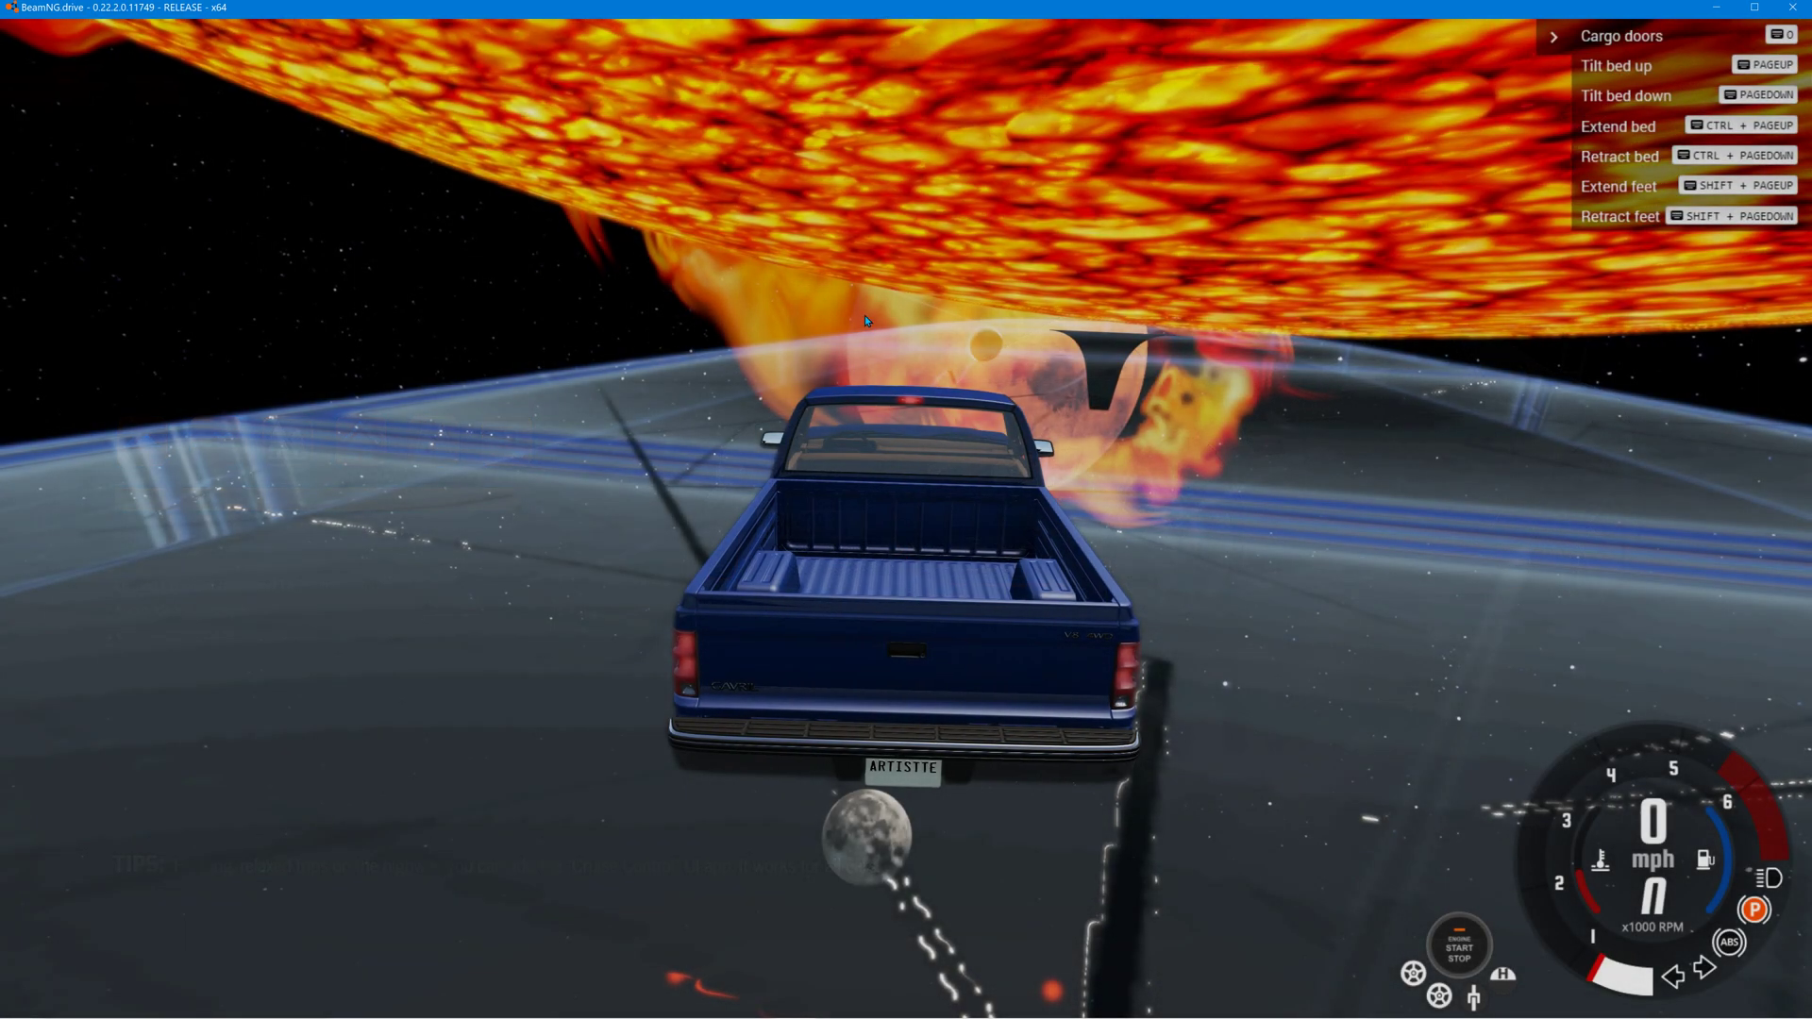
Fly the free camera from the truck to the stone head and examine its surface texture up close.
key(shift+c)
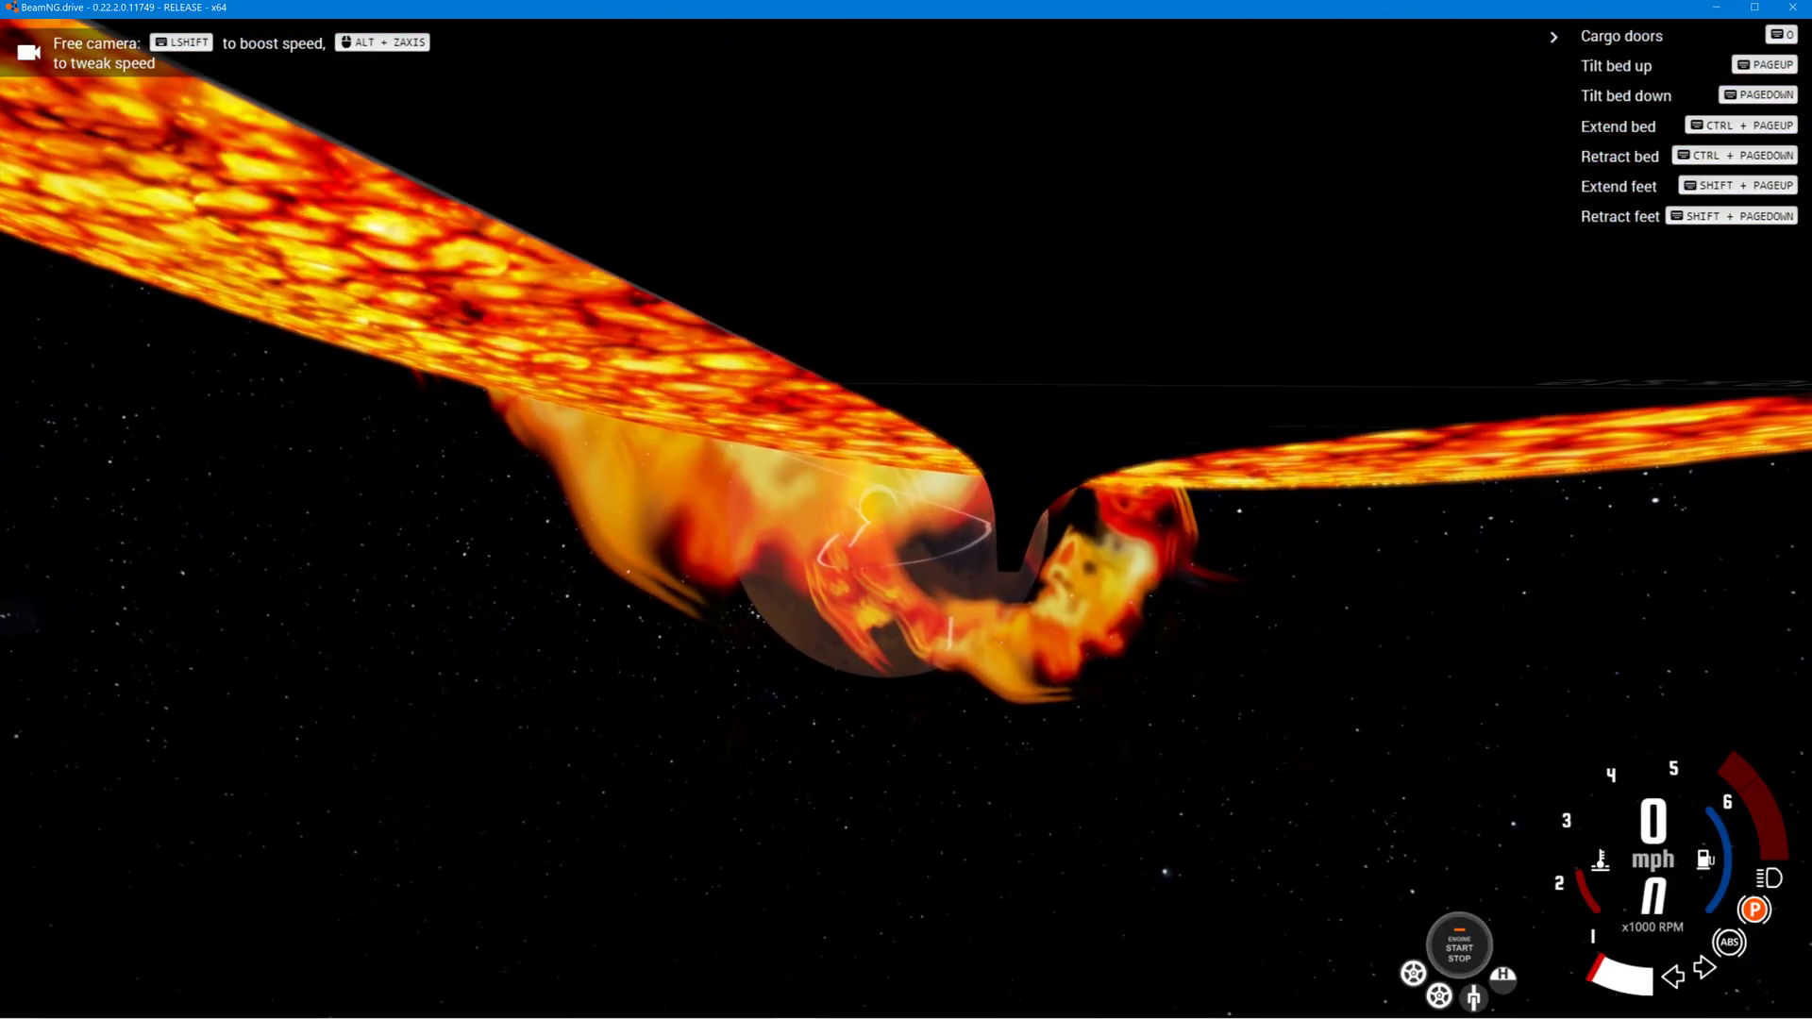
key(w)
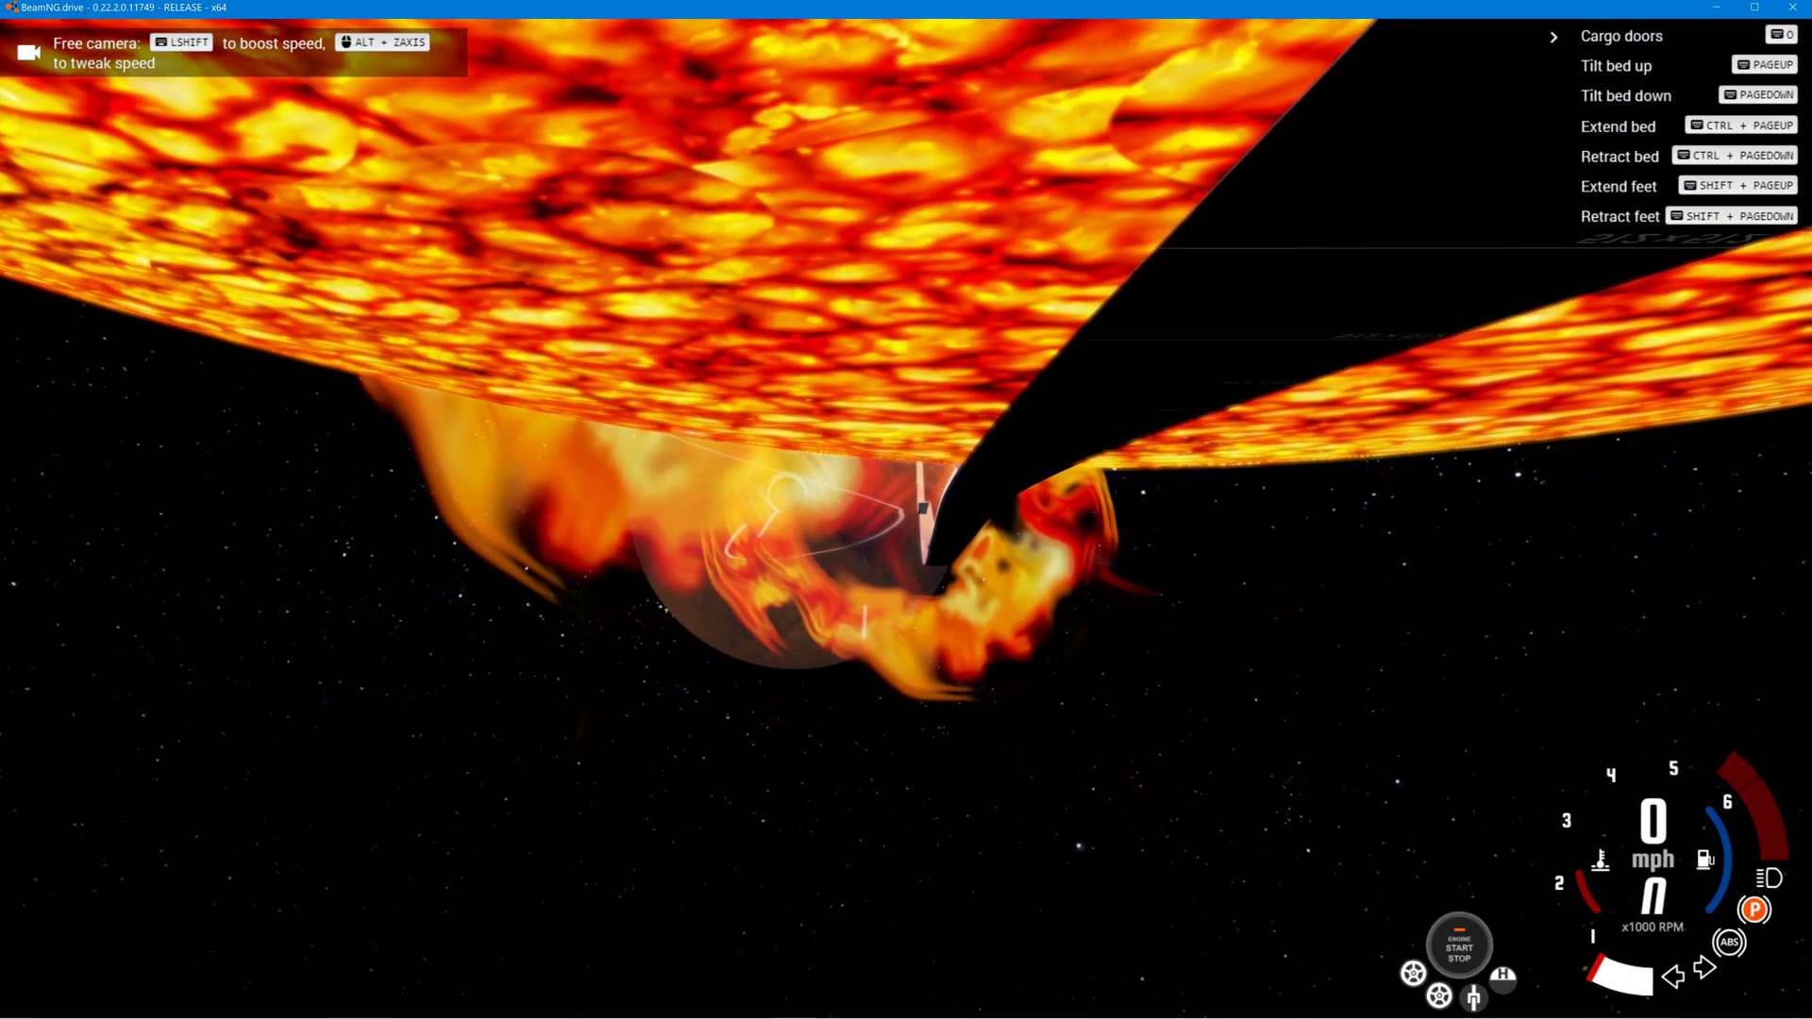
key(w)
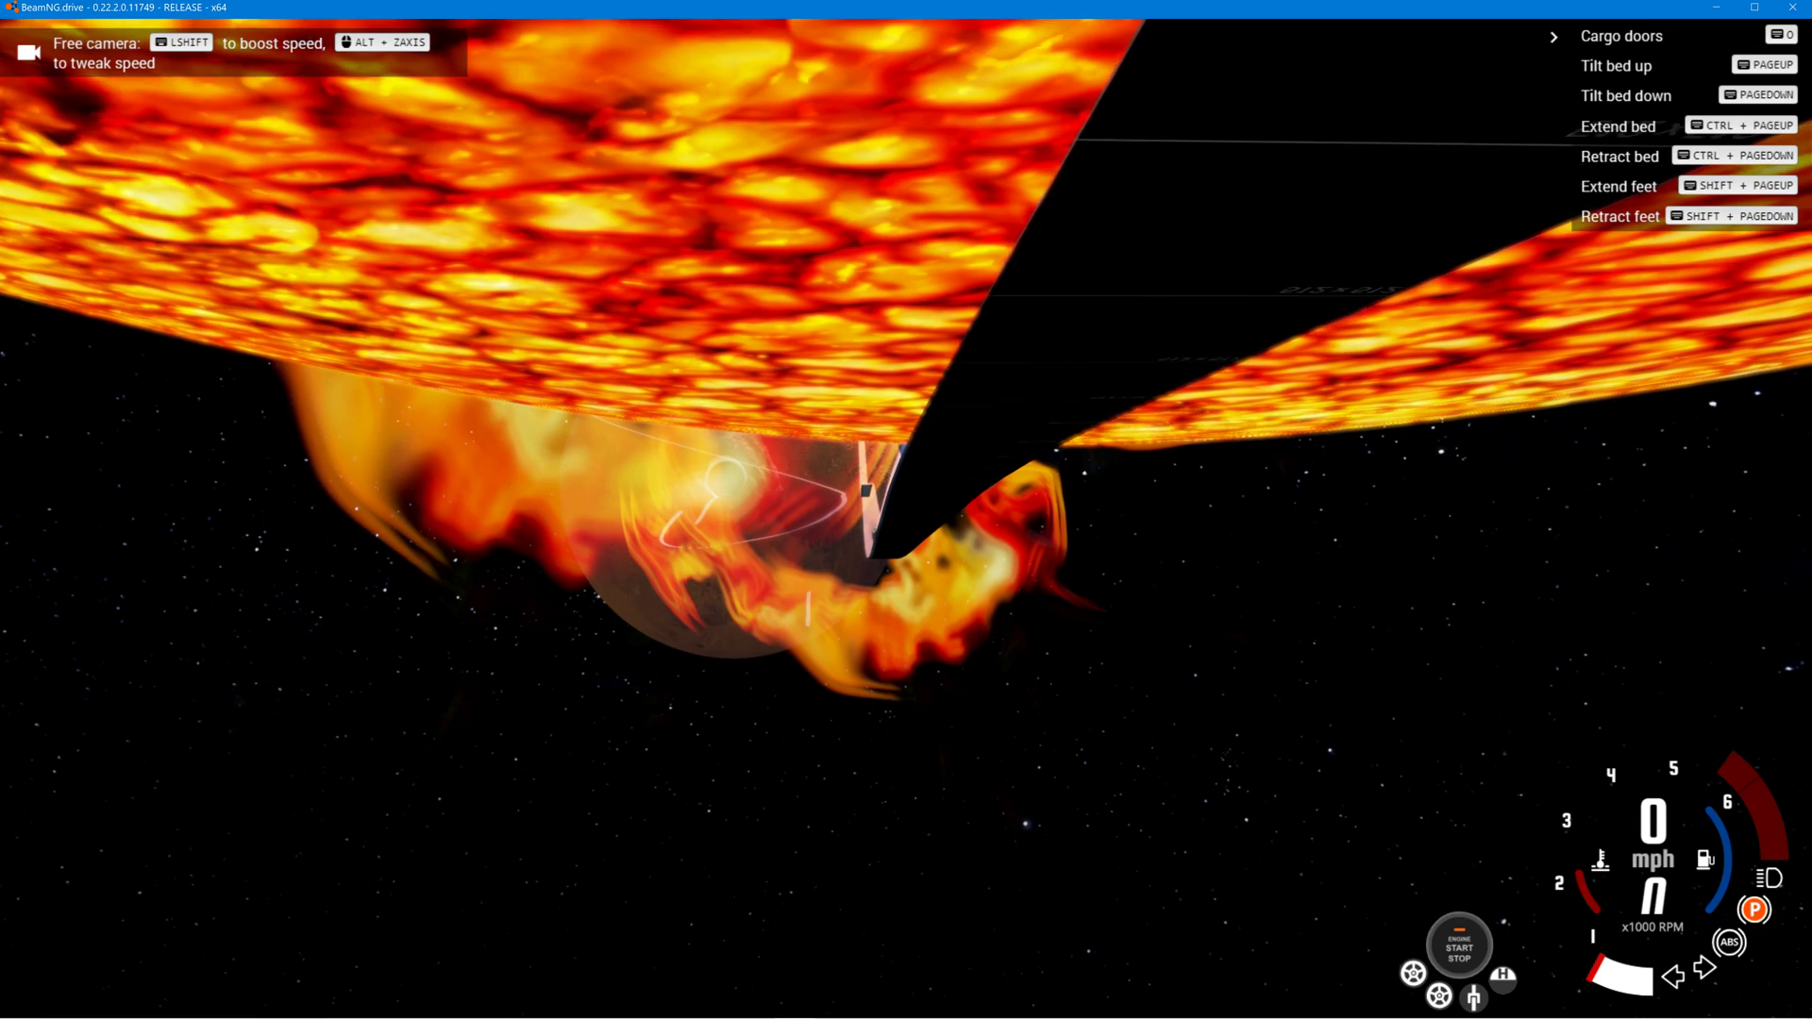
key(w)
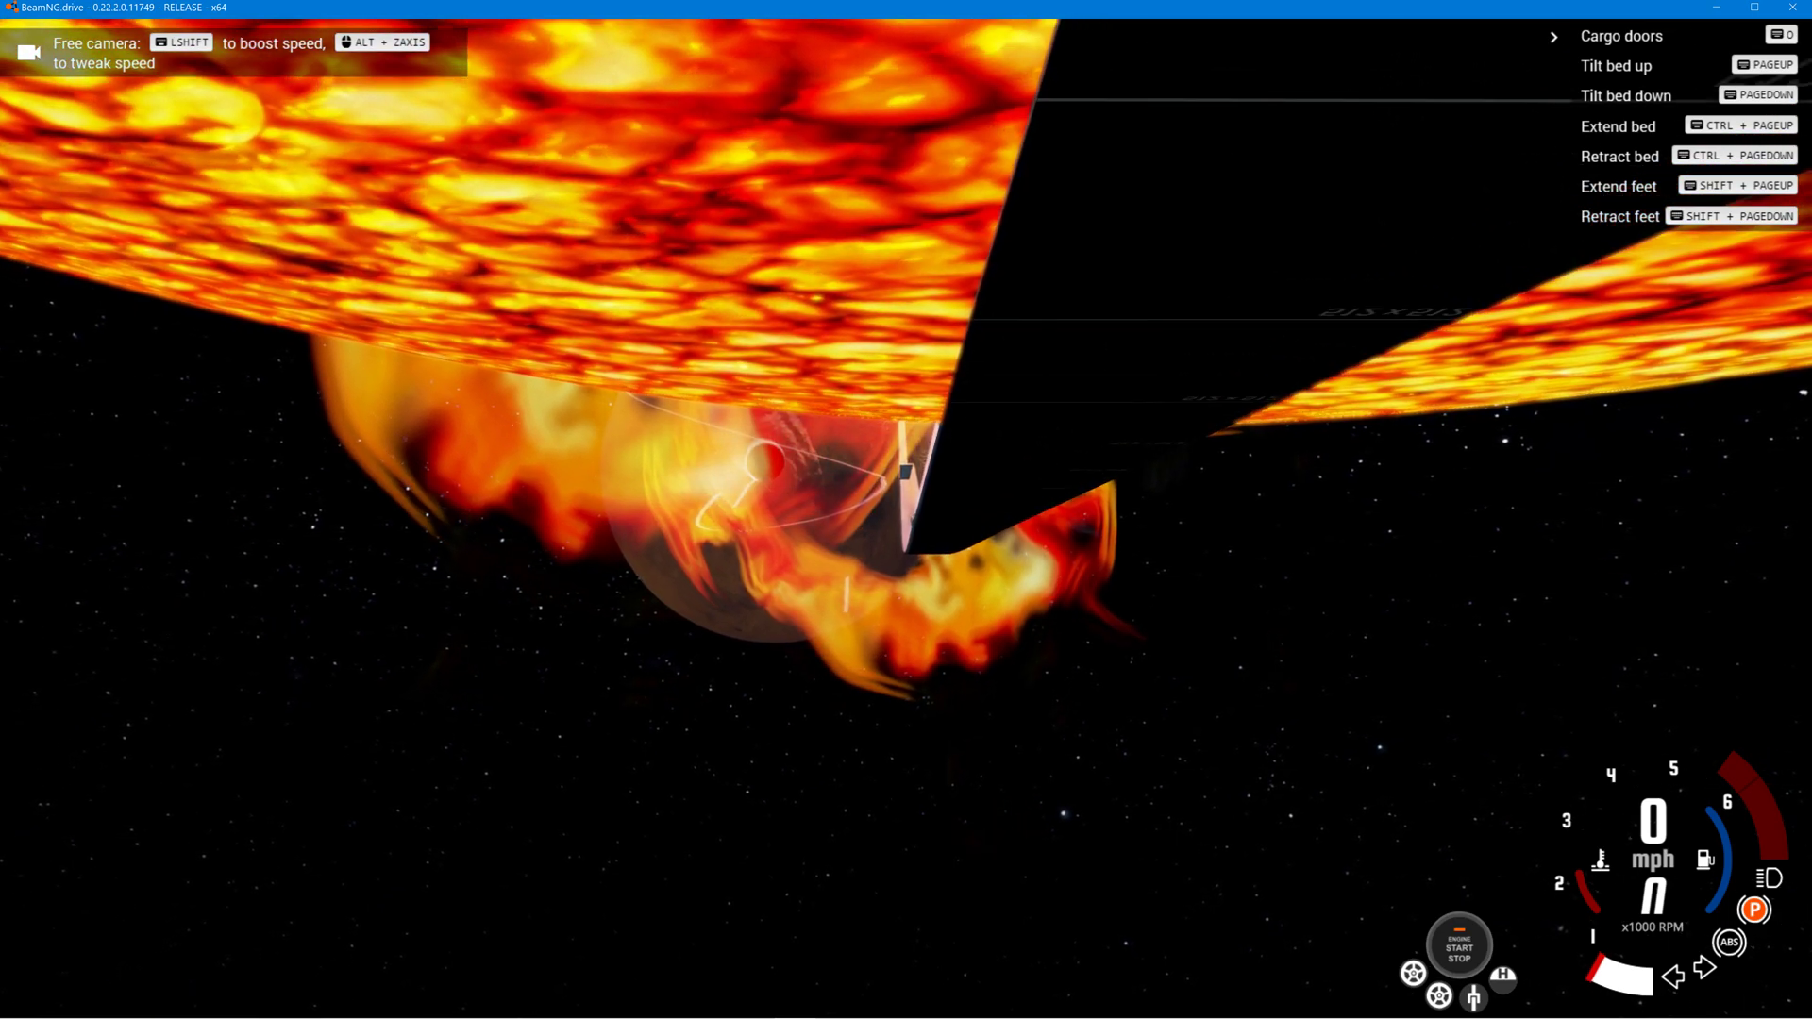
key(w)
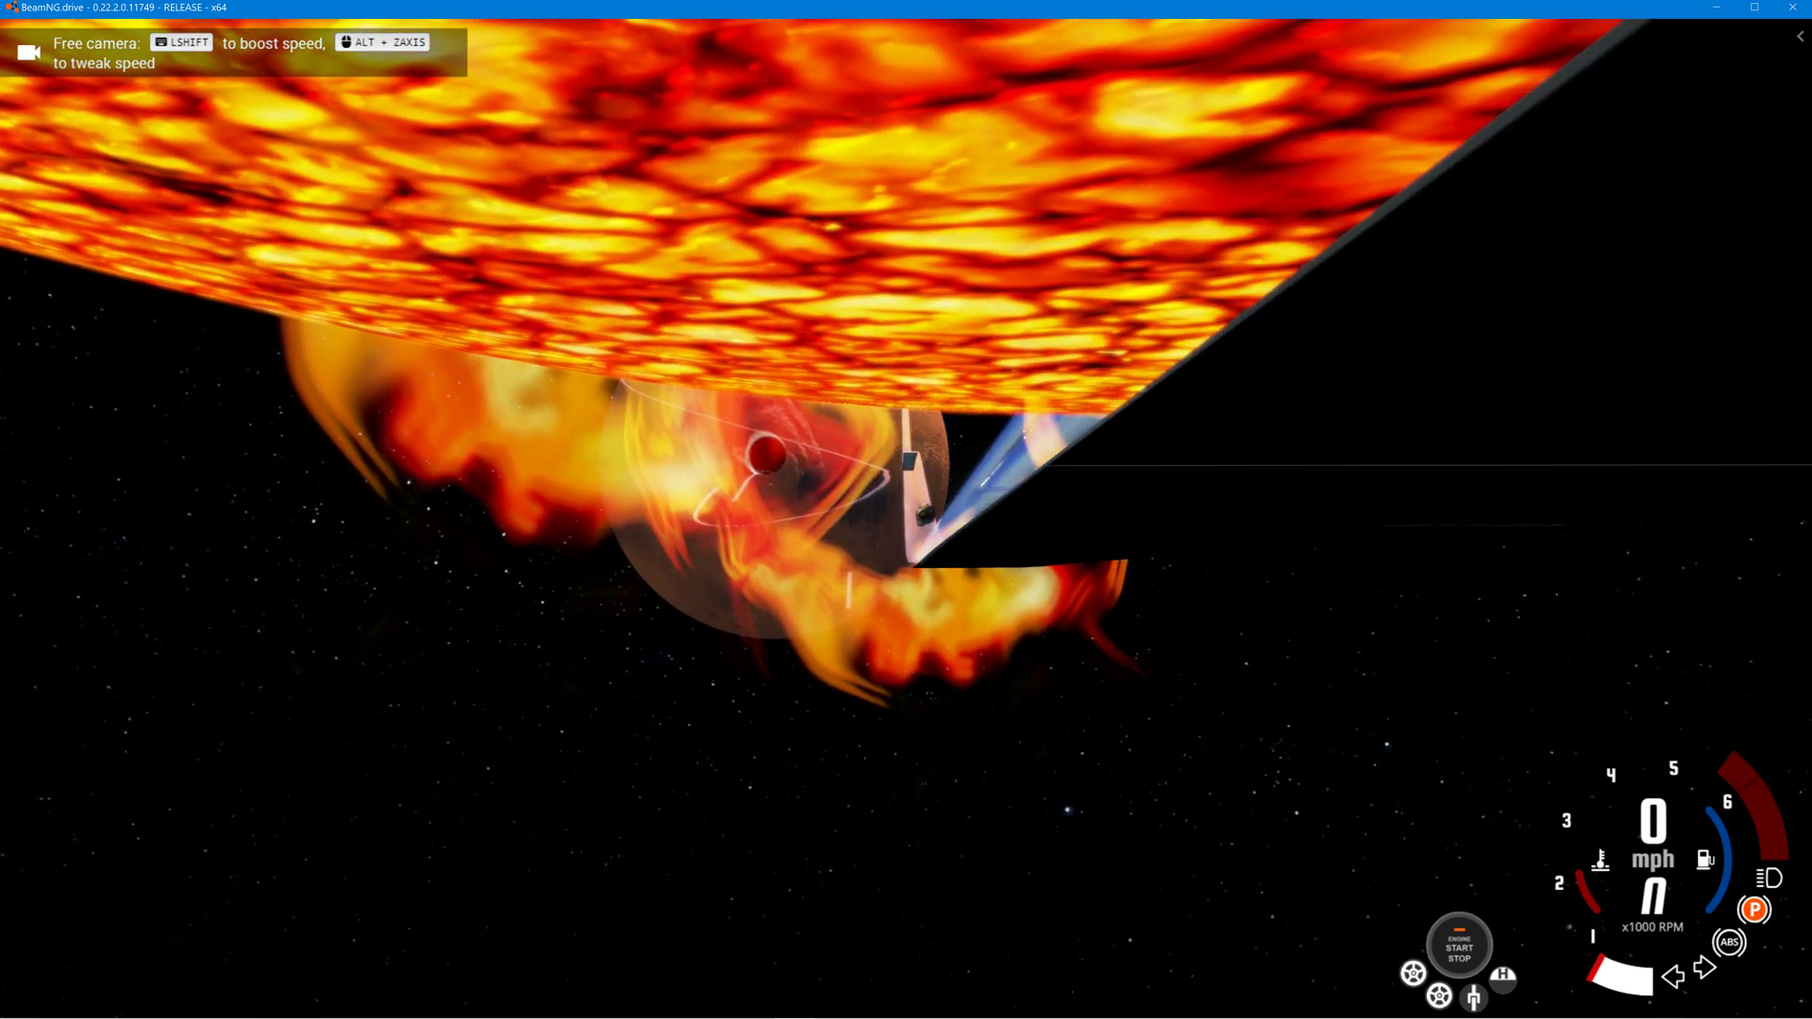
key(w)
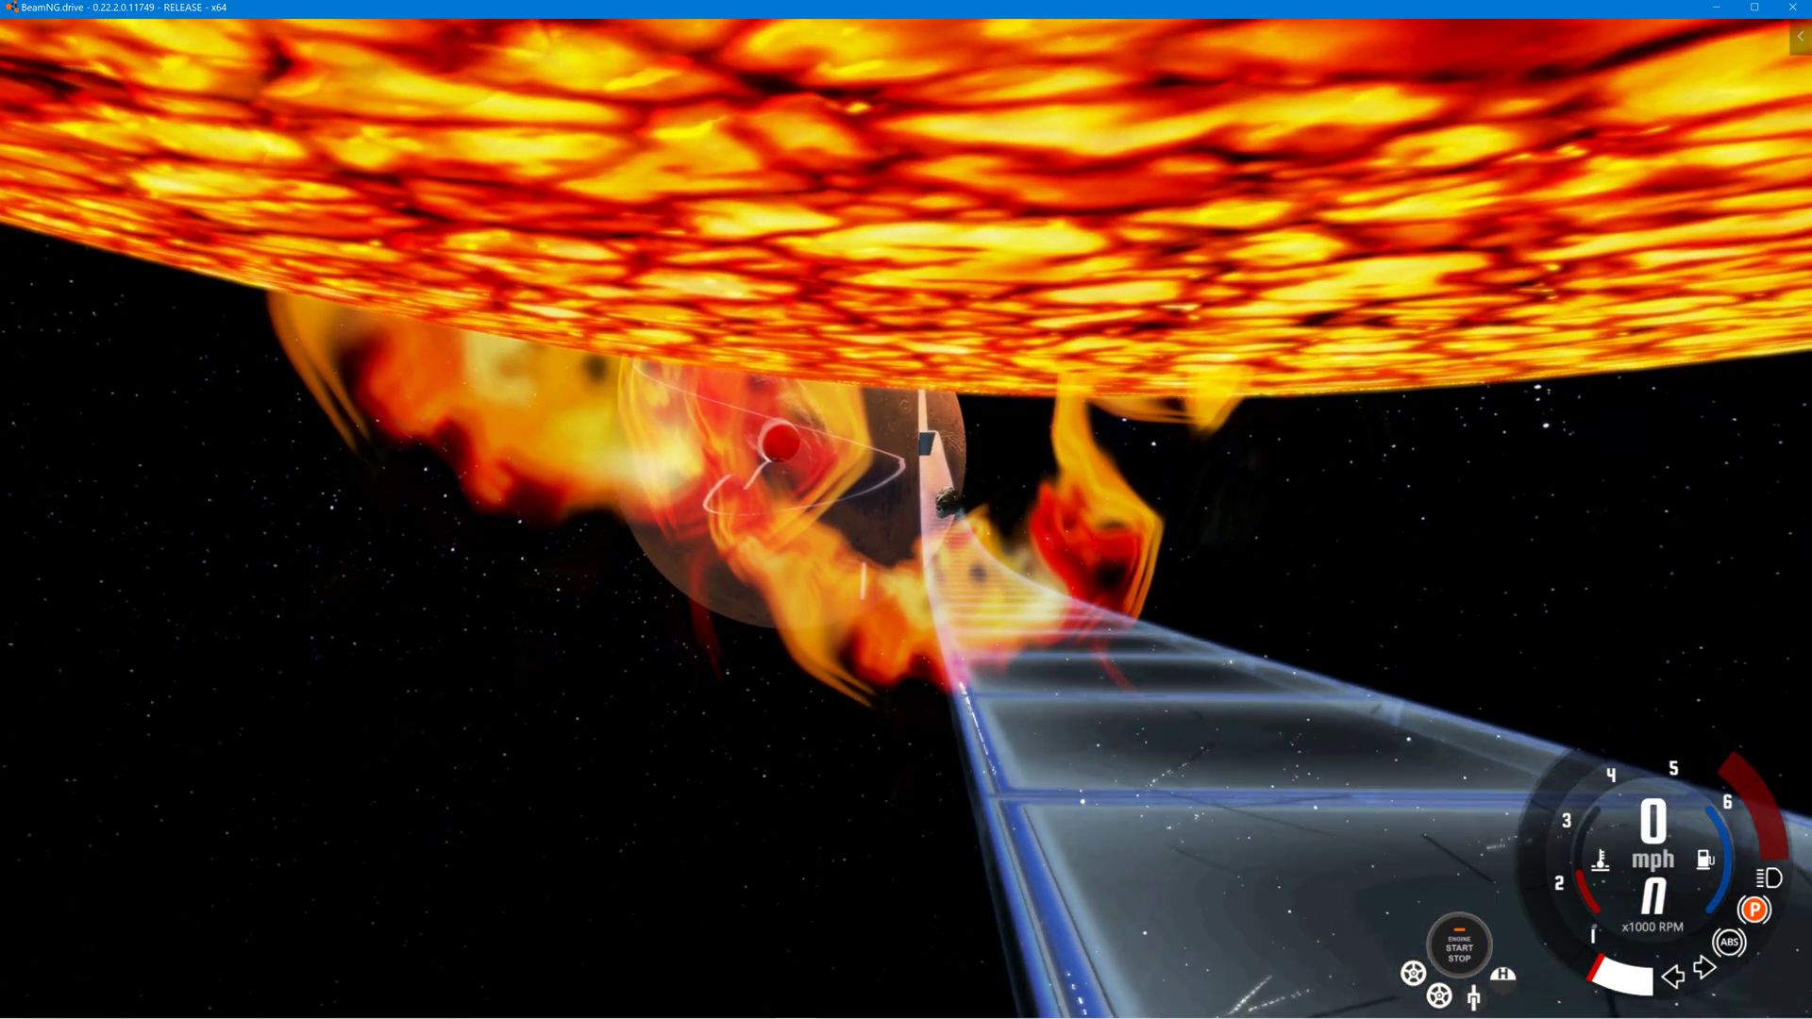
key(w)
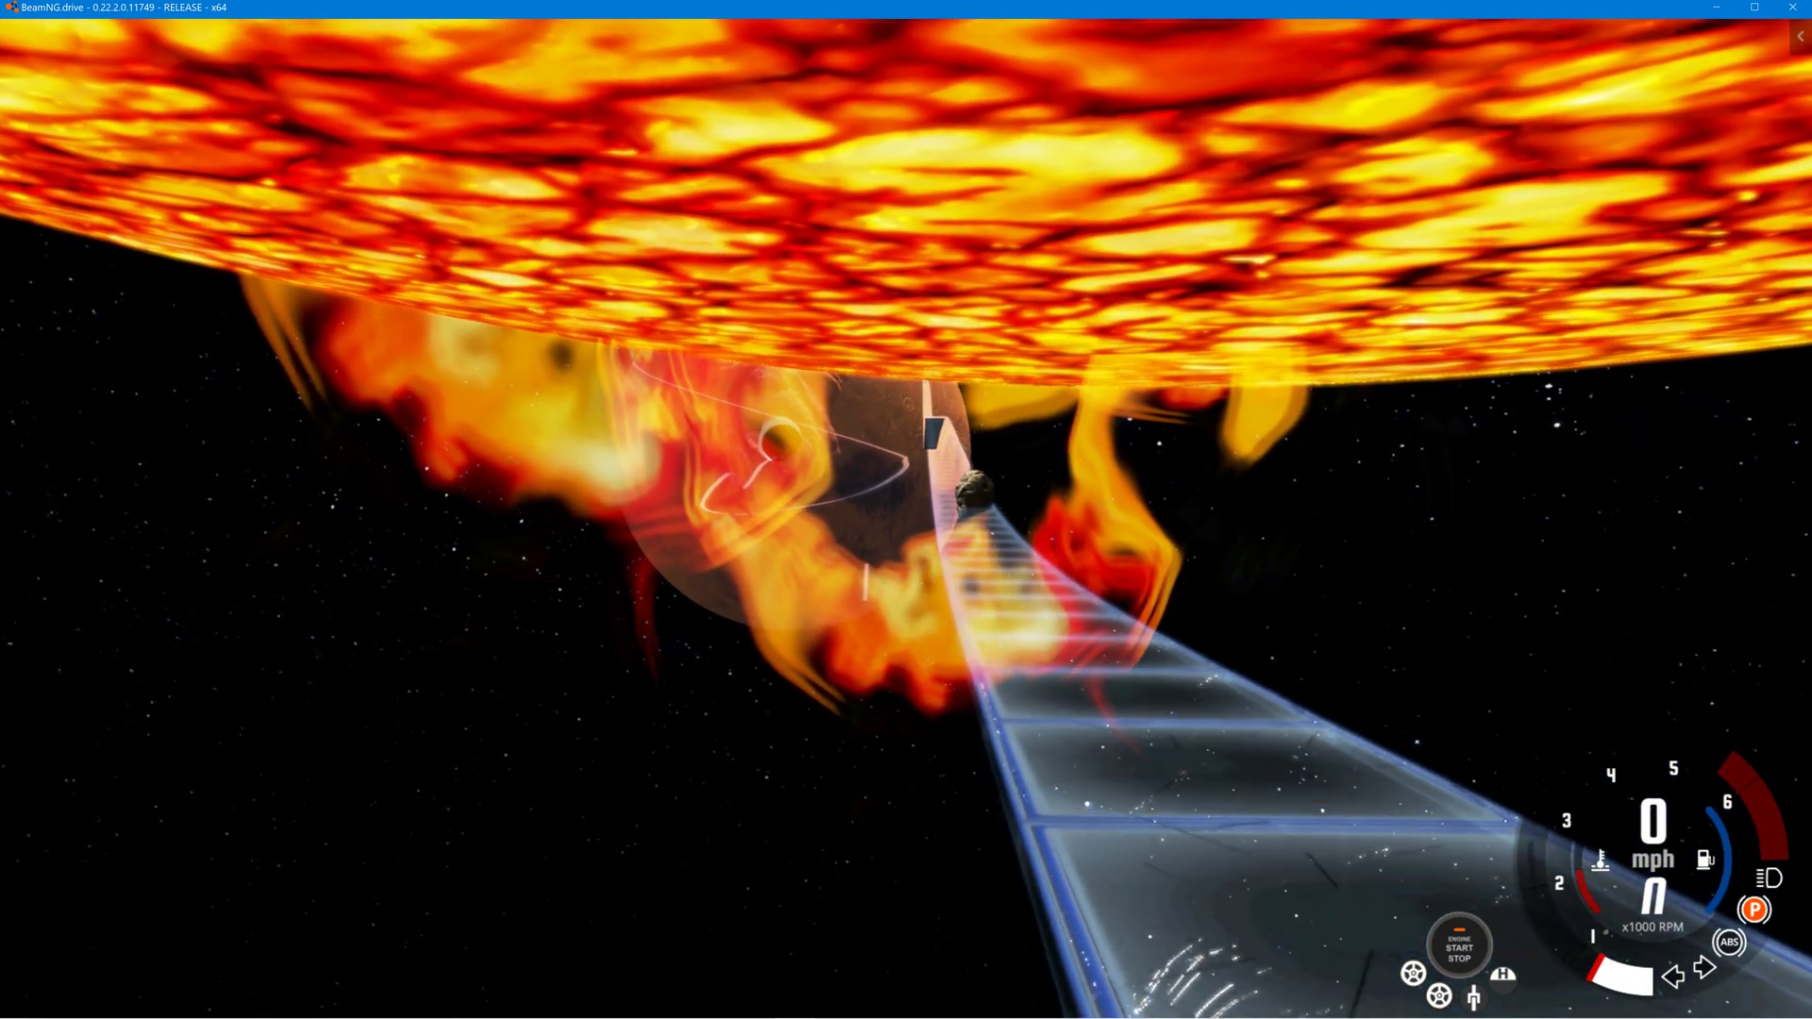
key(w)
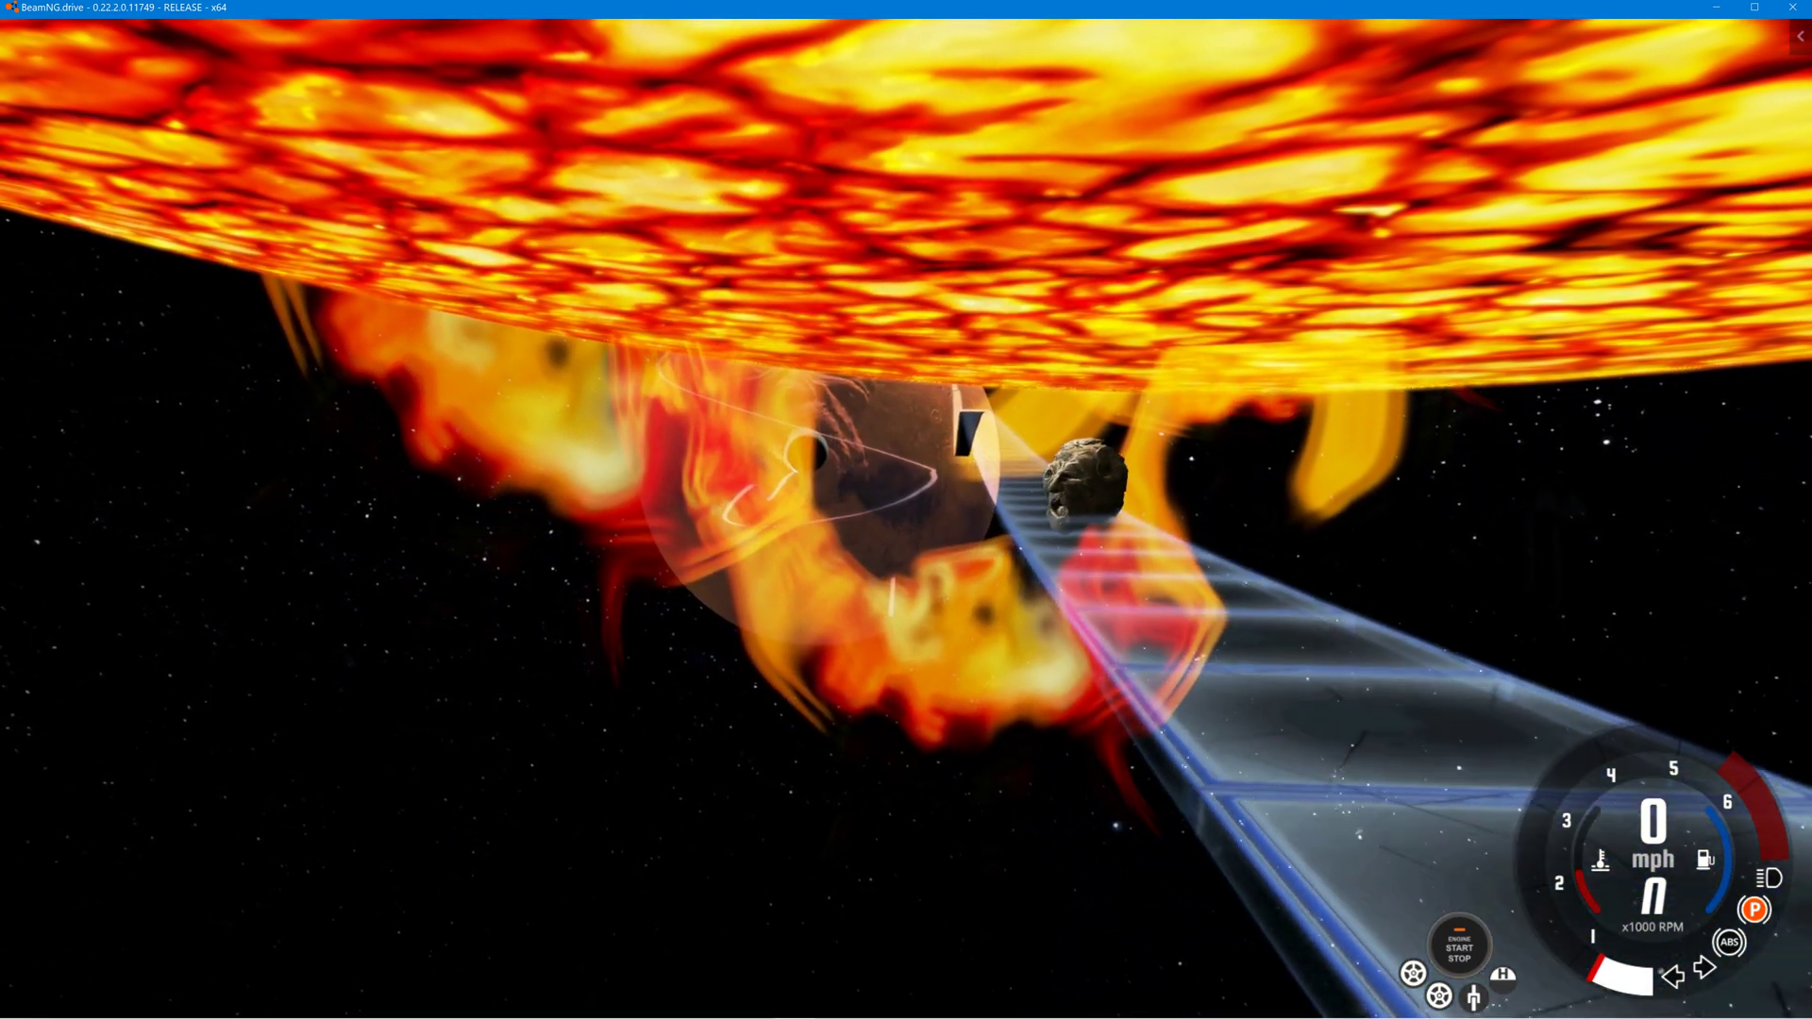
key(w)
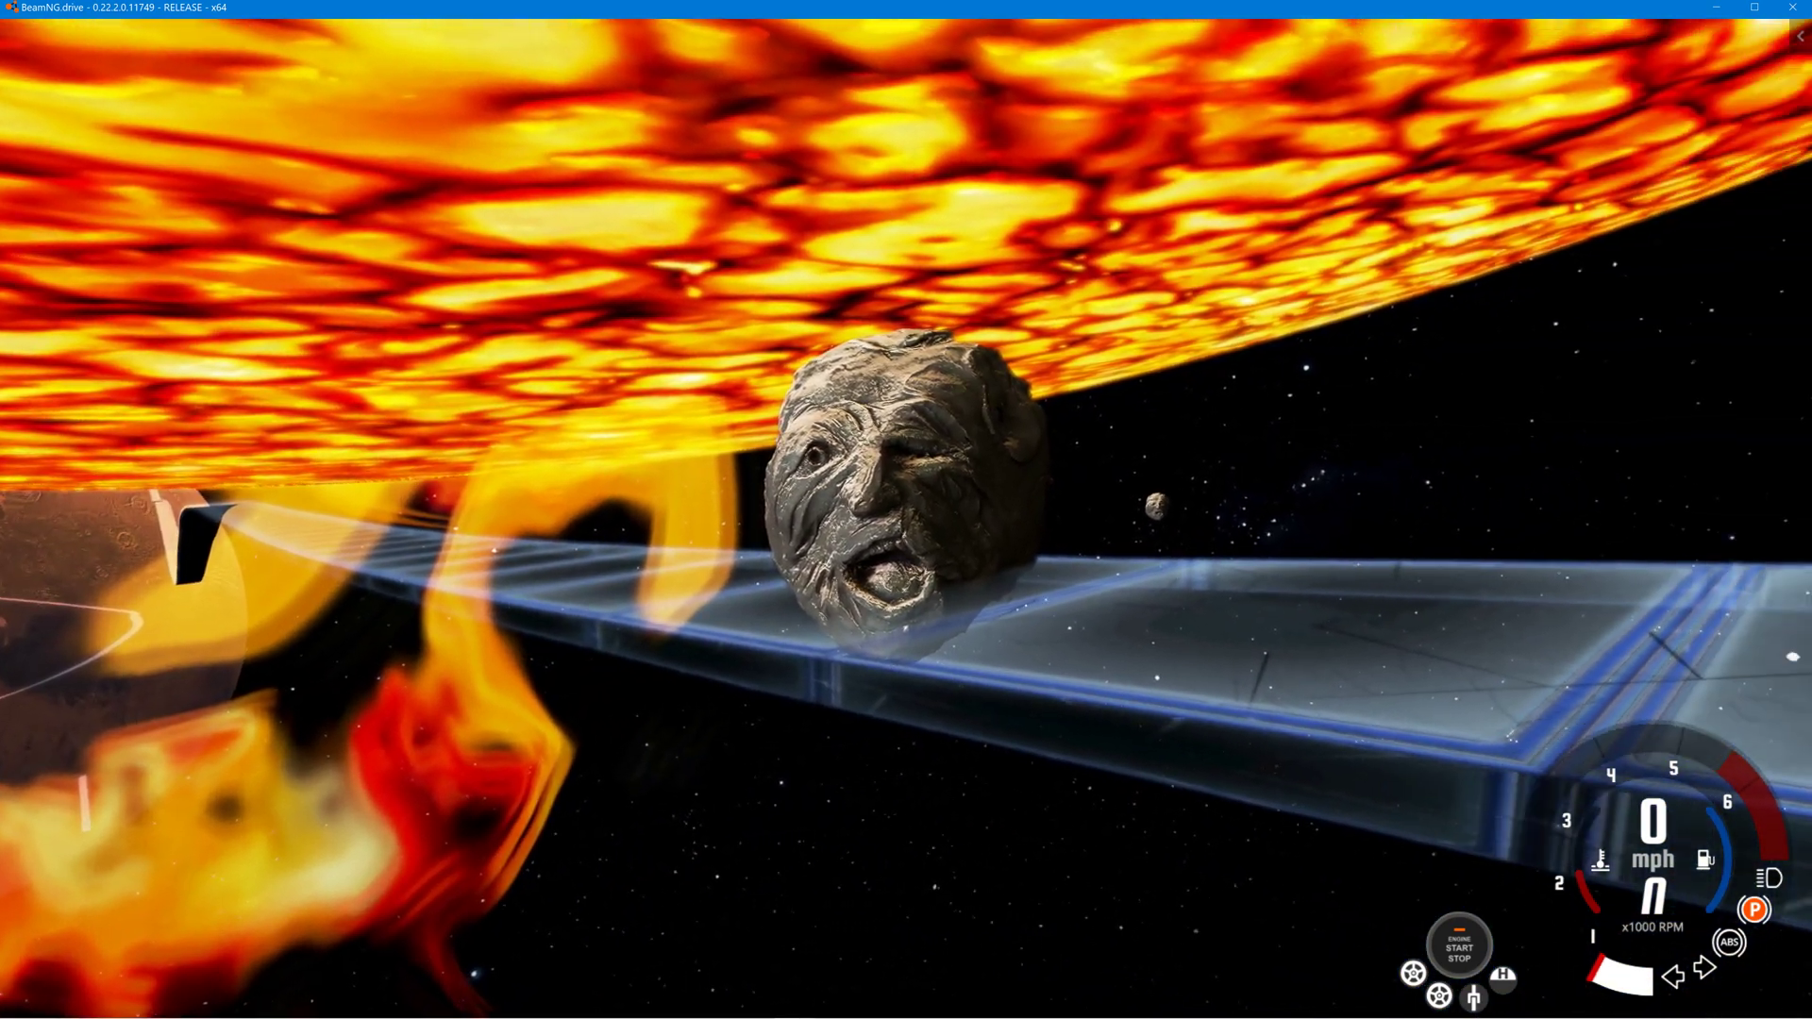
key(a)
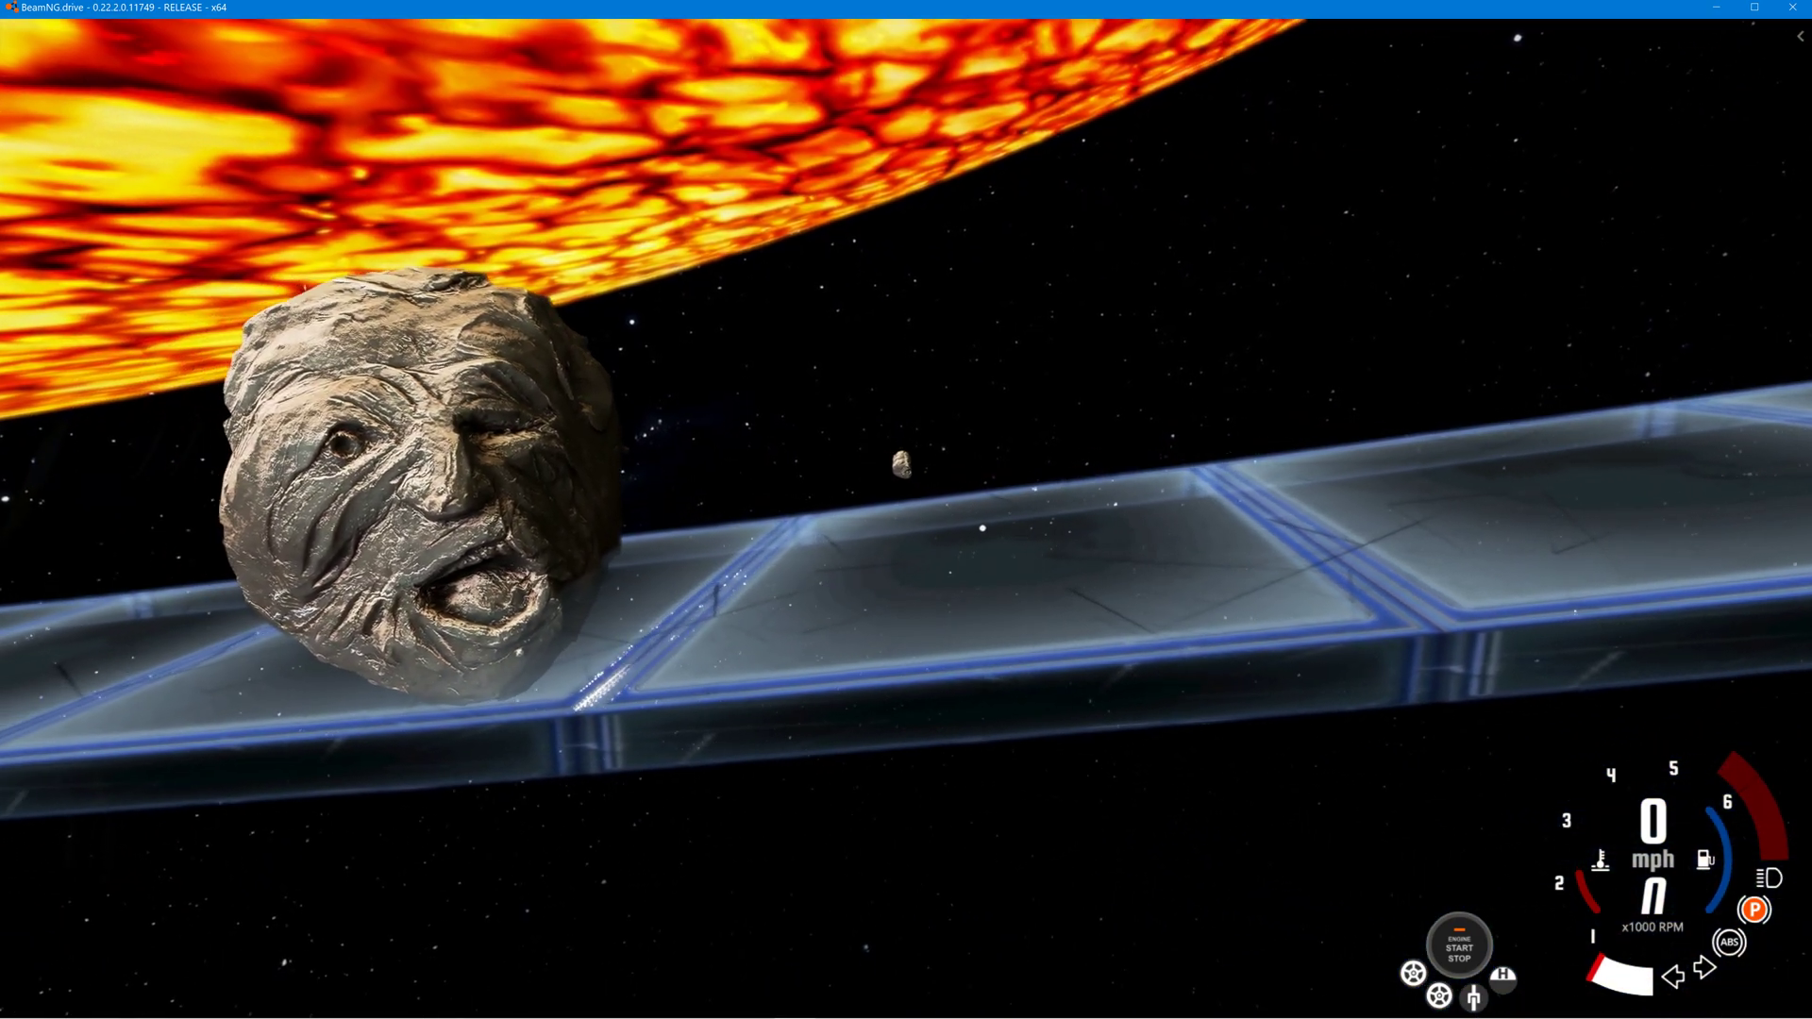
key(w)
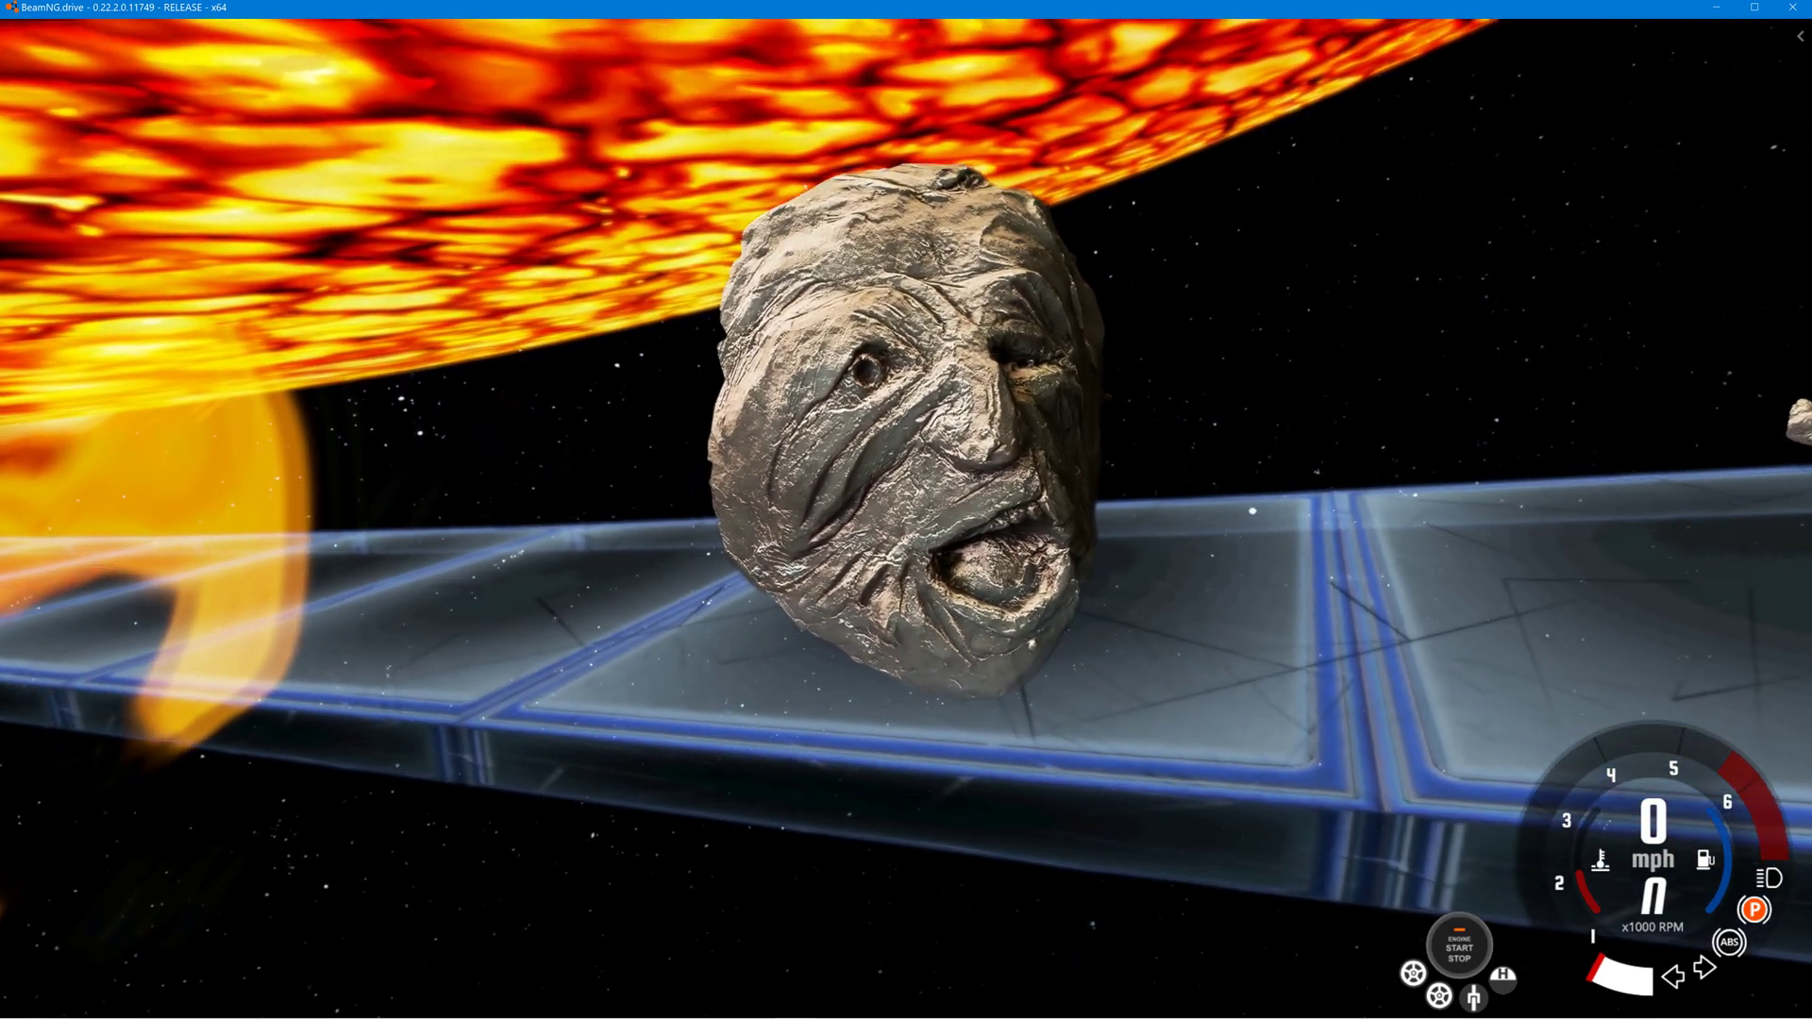
key(w)
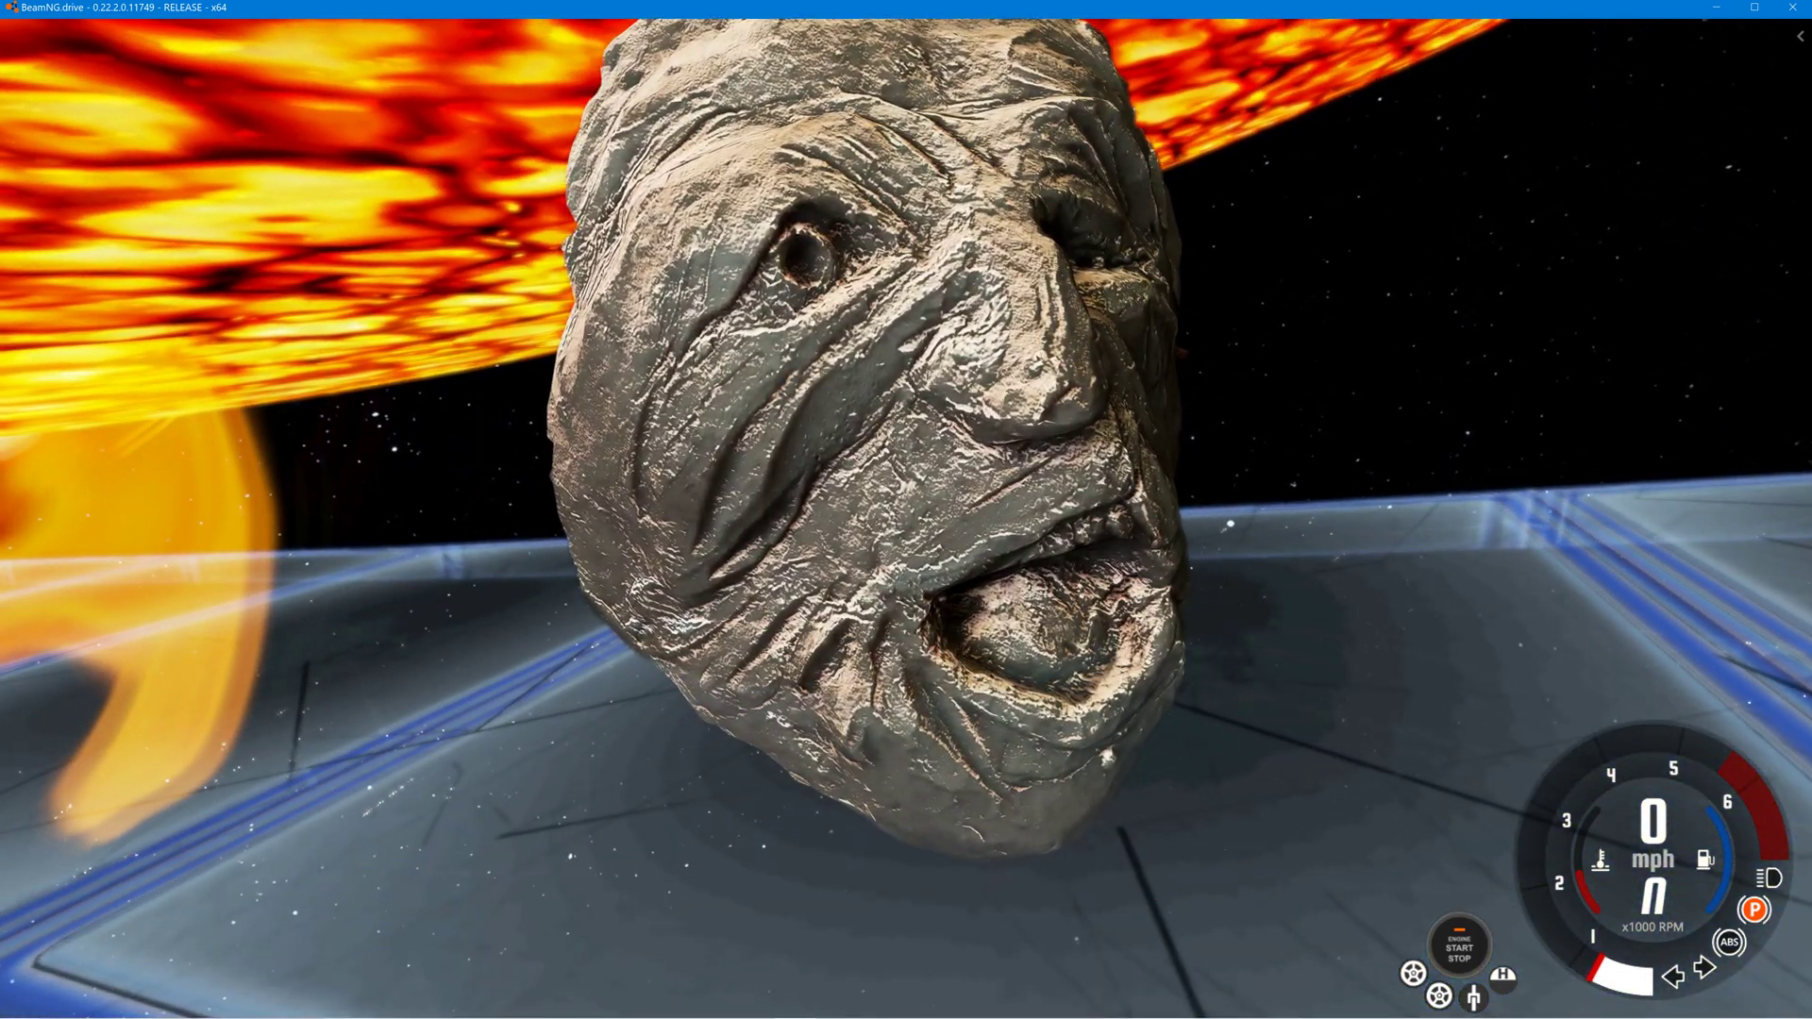
key(s)
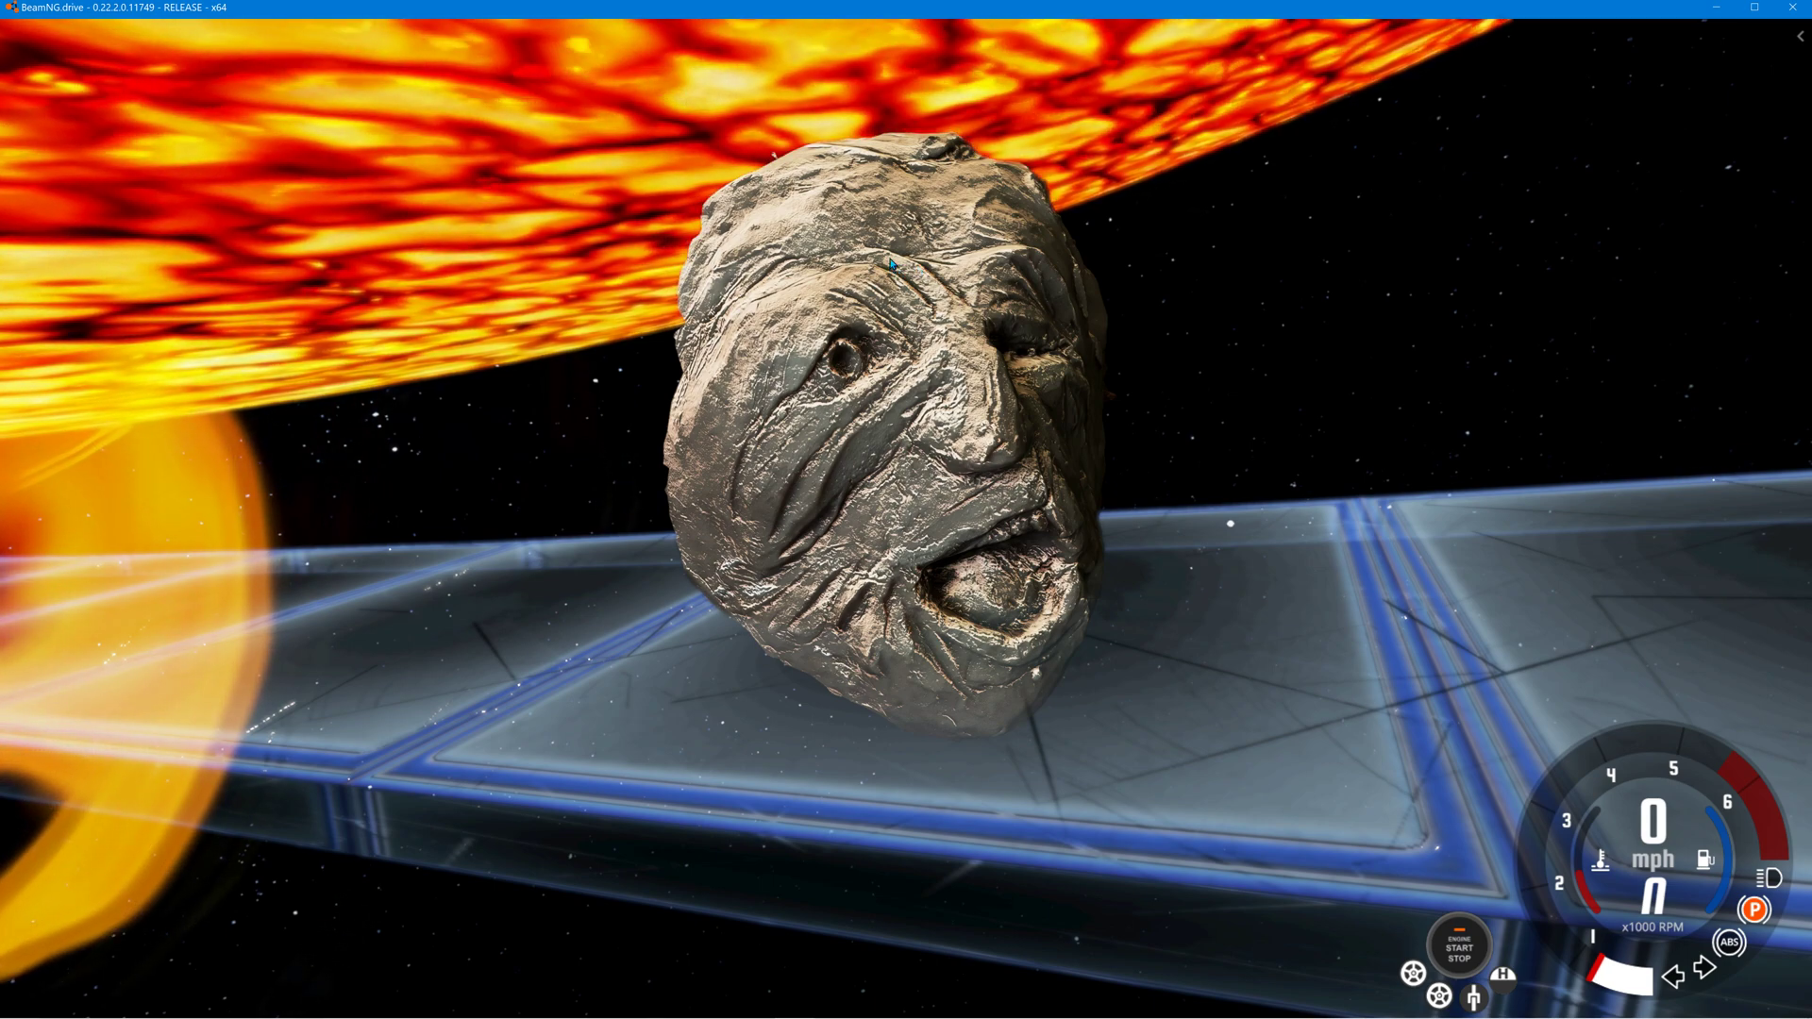
Open the World Editor and show the Material Editor.
key(F11)
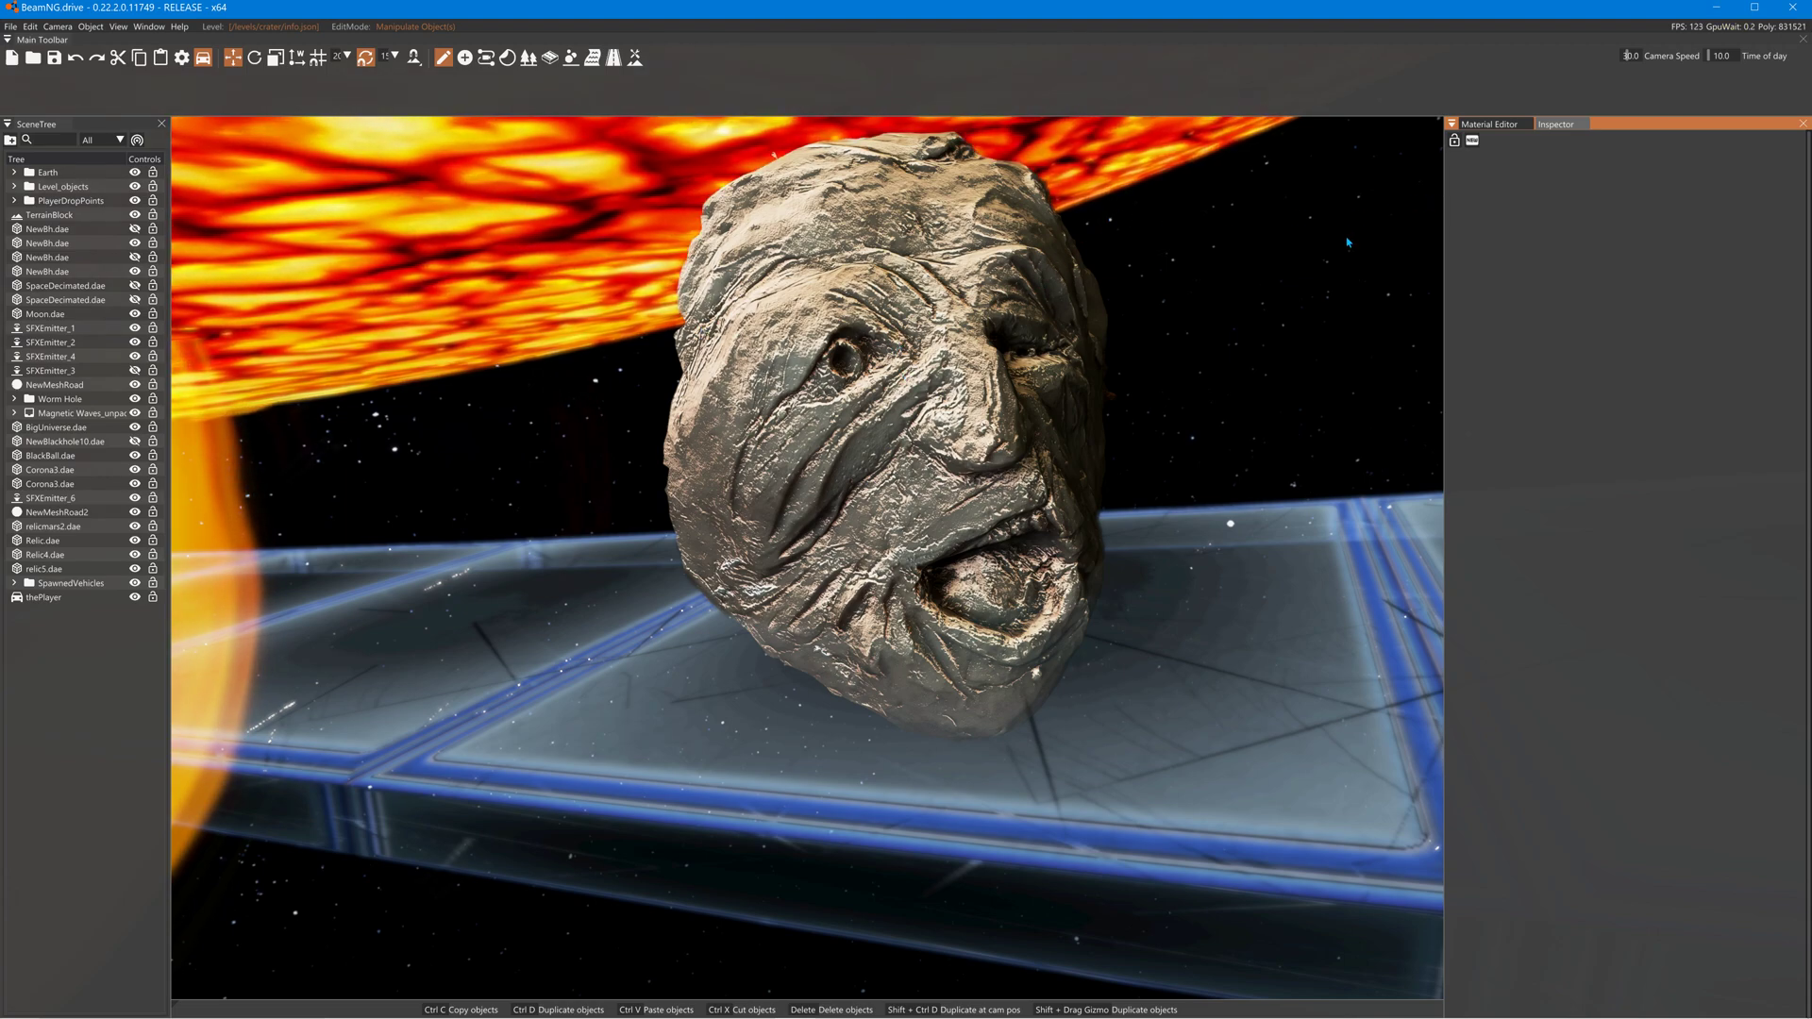
click(1502, 128)
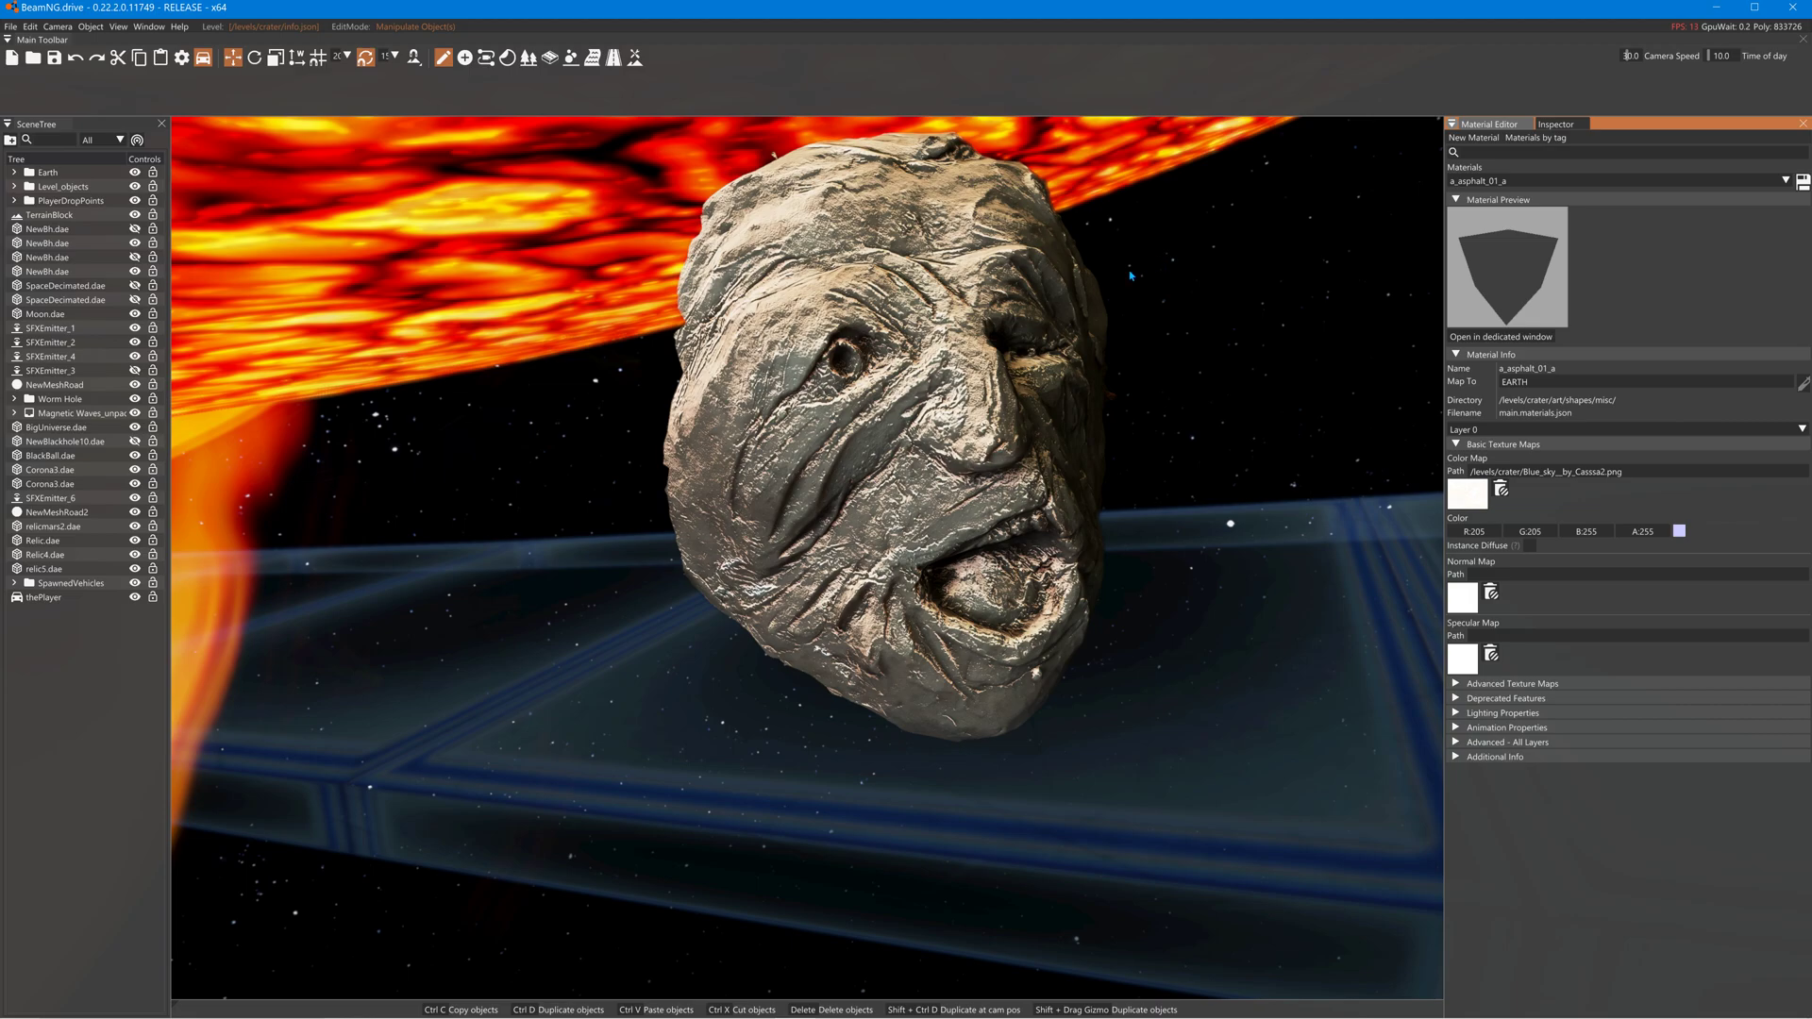
View the stone head from a new angle, then minimize the game and open New folder on the desktop to see its photos and textures.
right_drag(1057, 310, 1297, 219)
key(w)
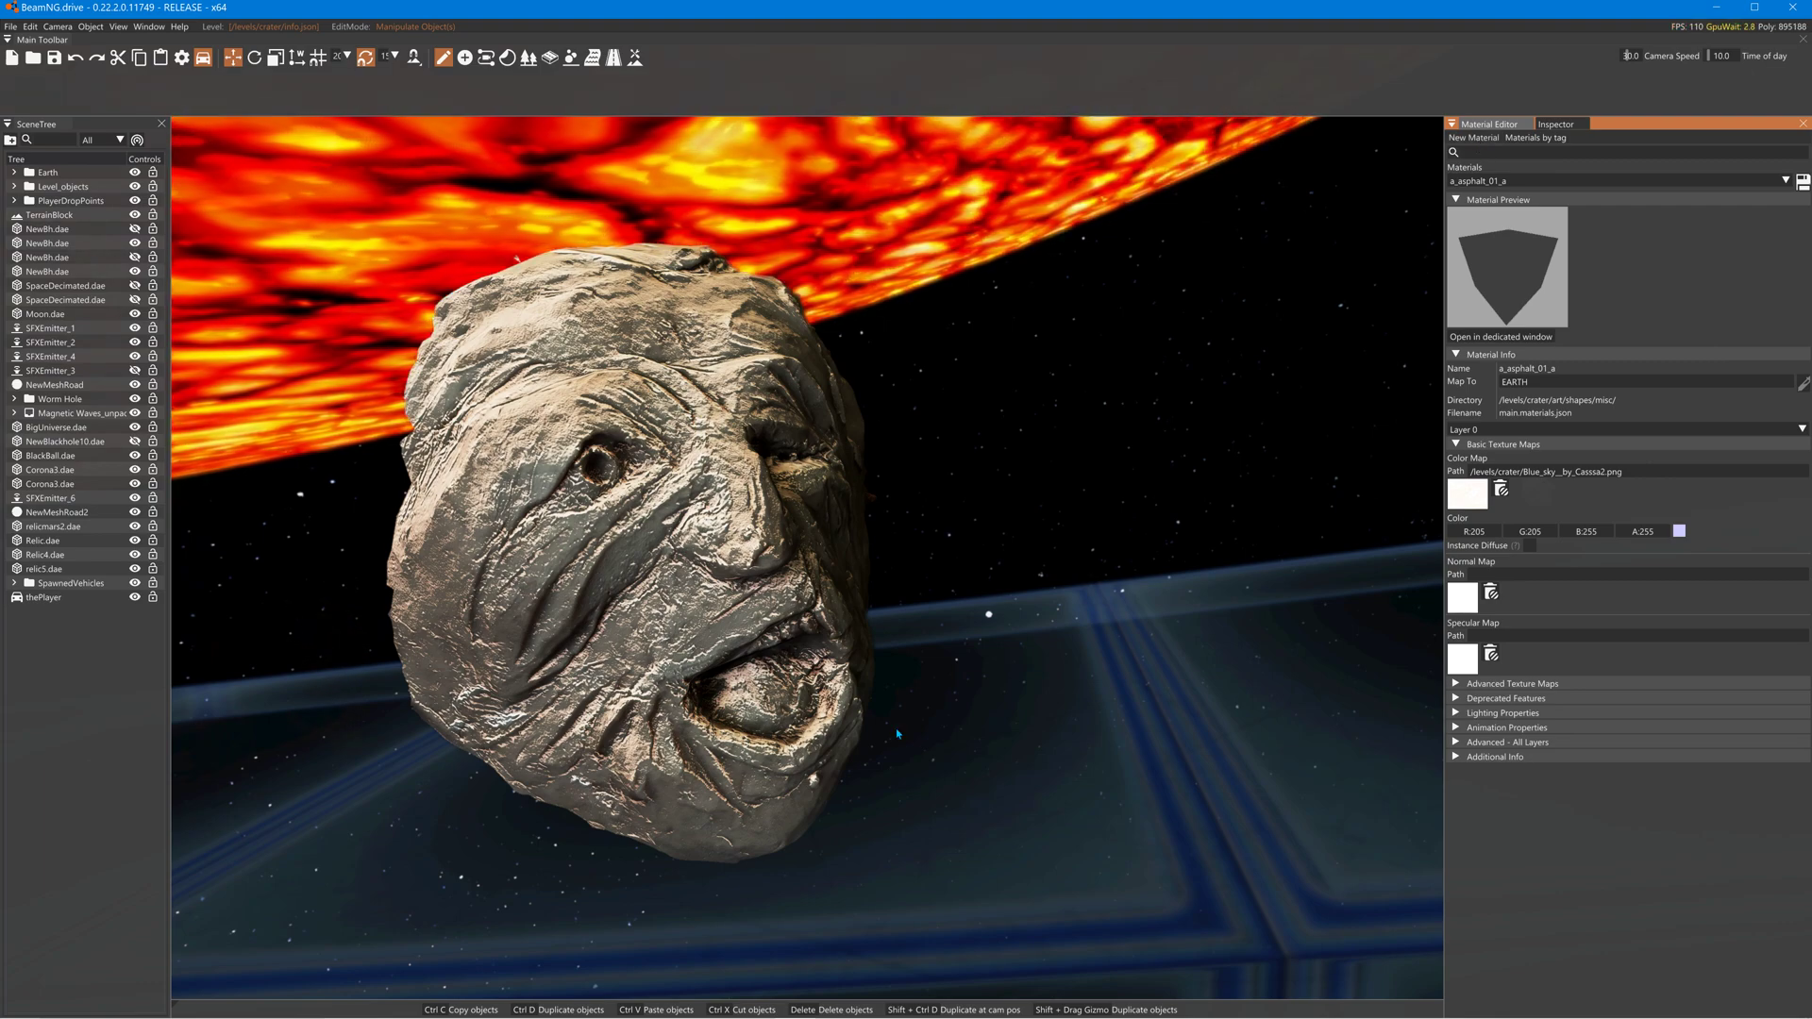
mouse_move(755, 1008)
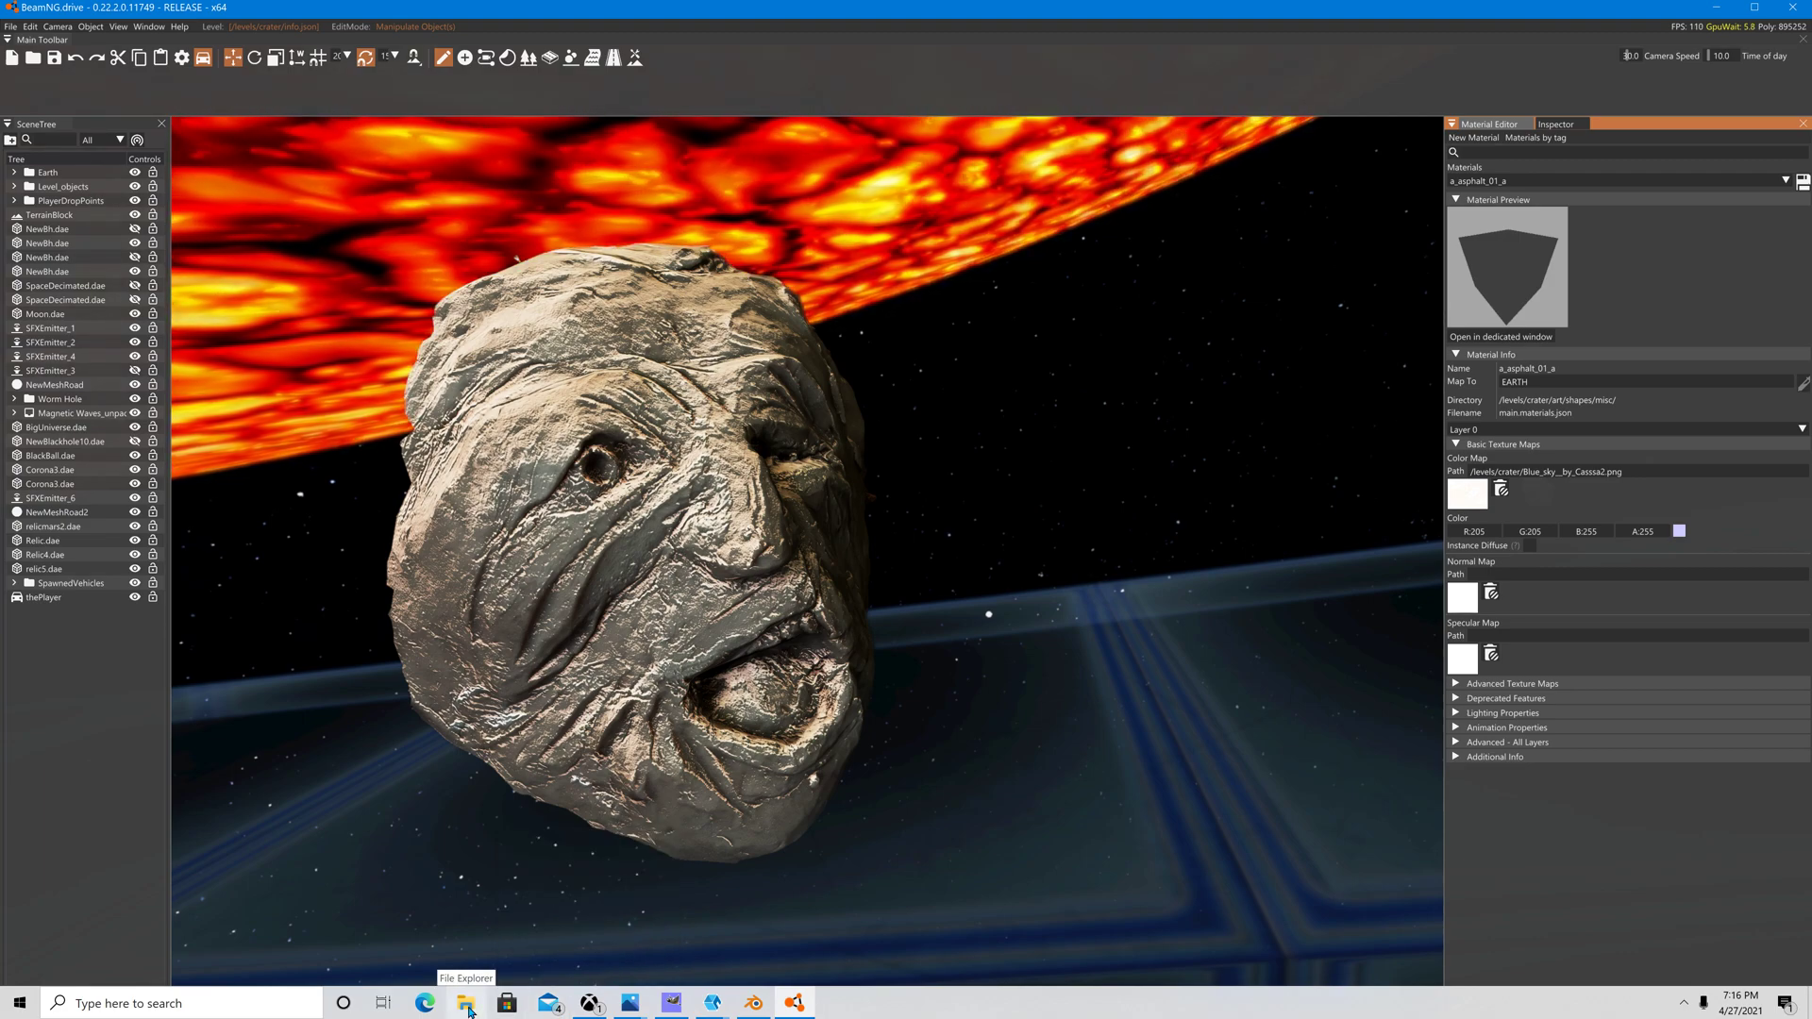
click(1713, 8)
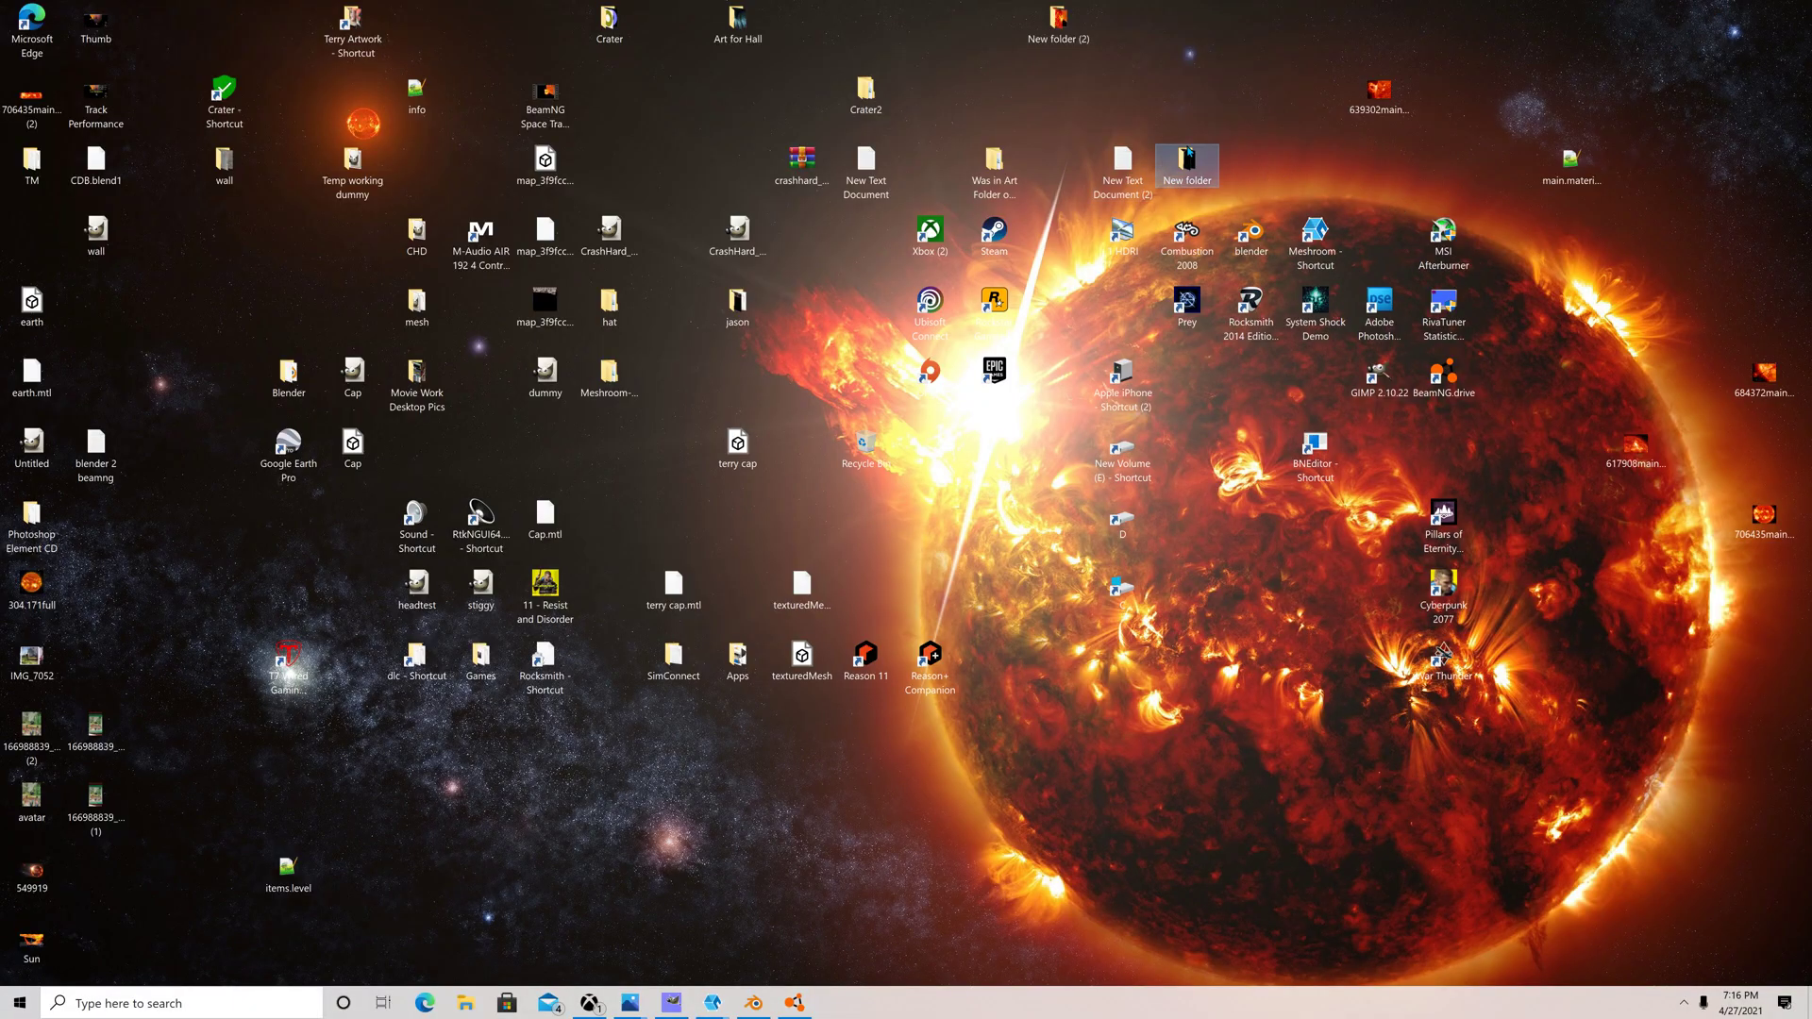
double_click(1191, 168)
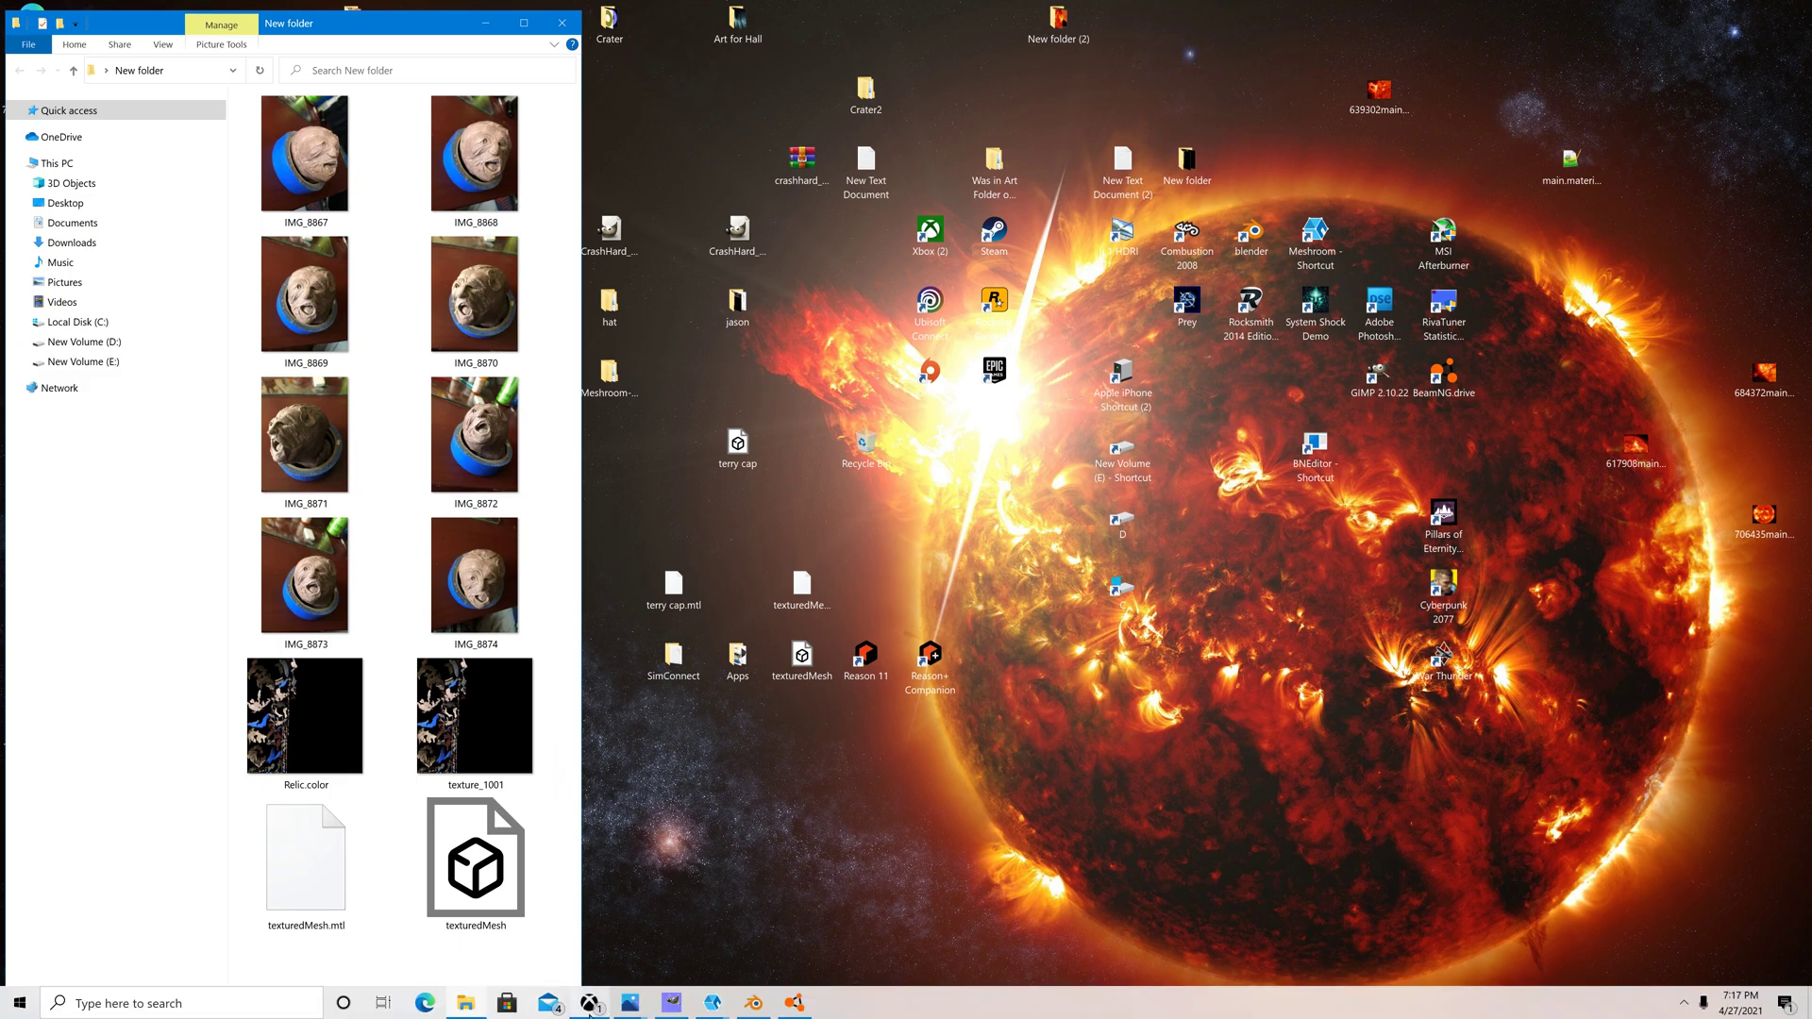
Switch to Blender and expand Colmesh-1 down to its mesh data to inspect the assigned Relic.color material, then minimize the window.
click(752, 1003)
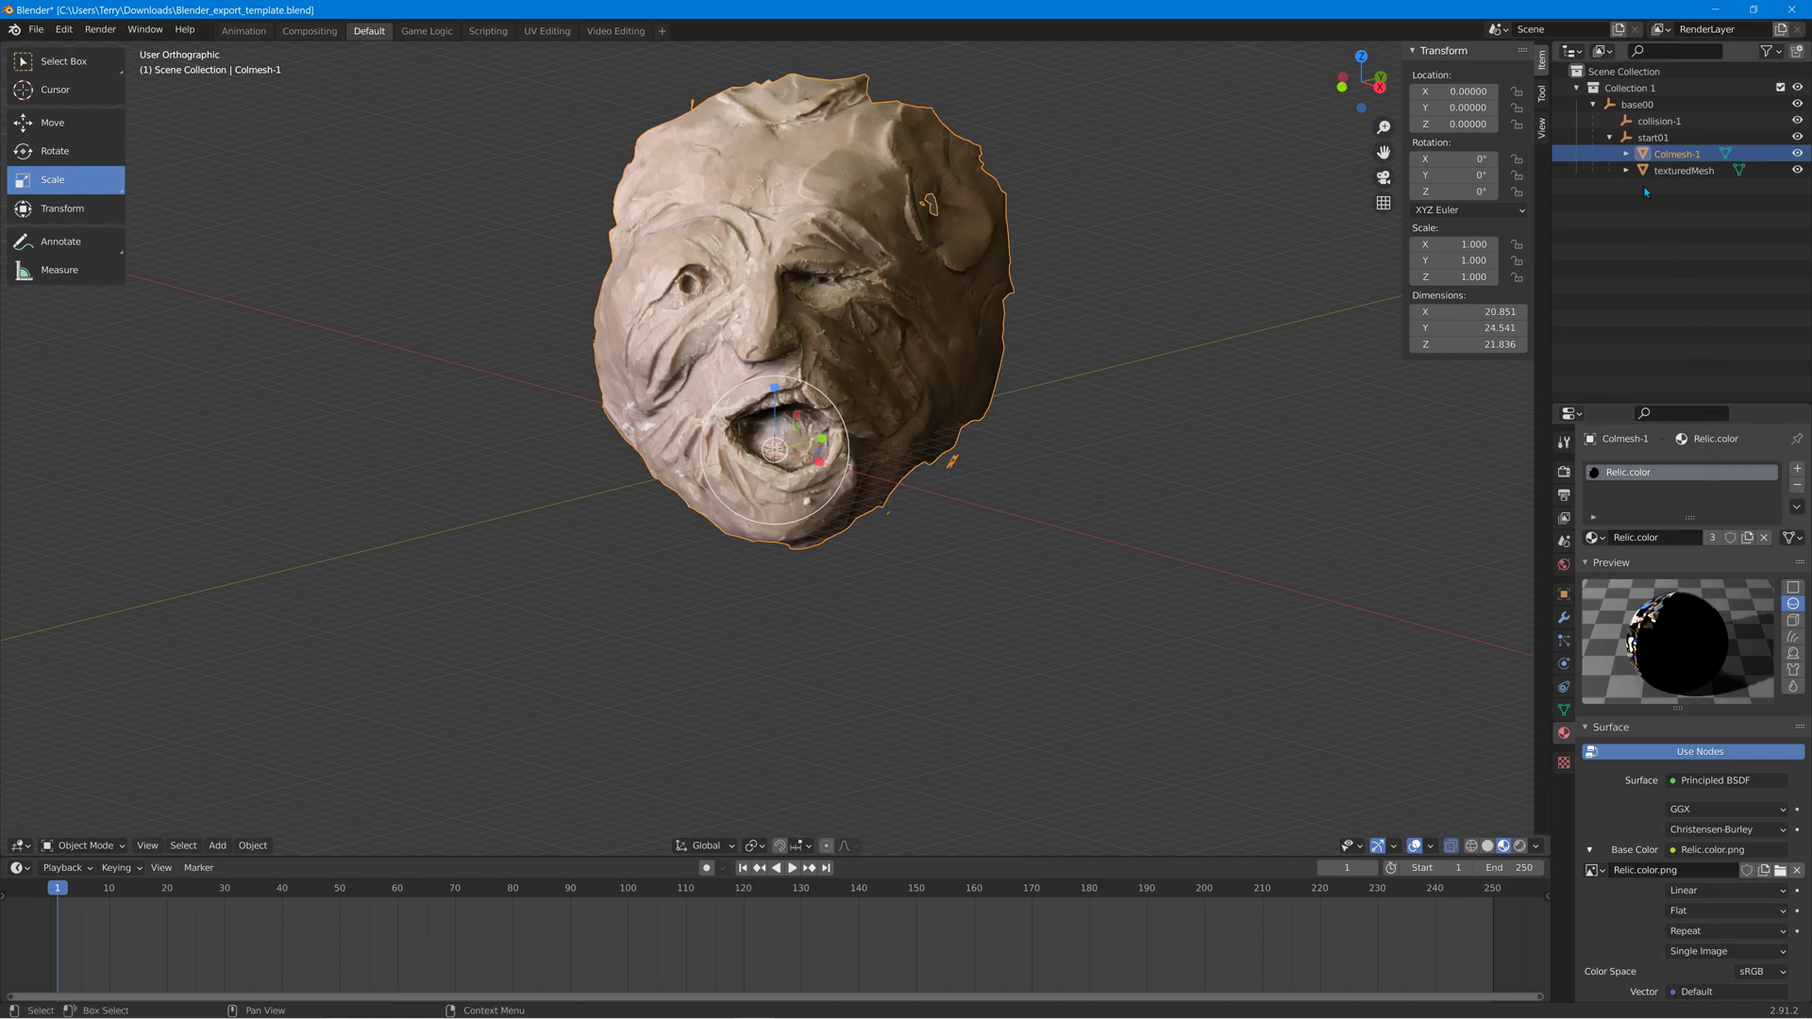
click(1625, 153)
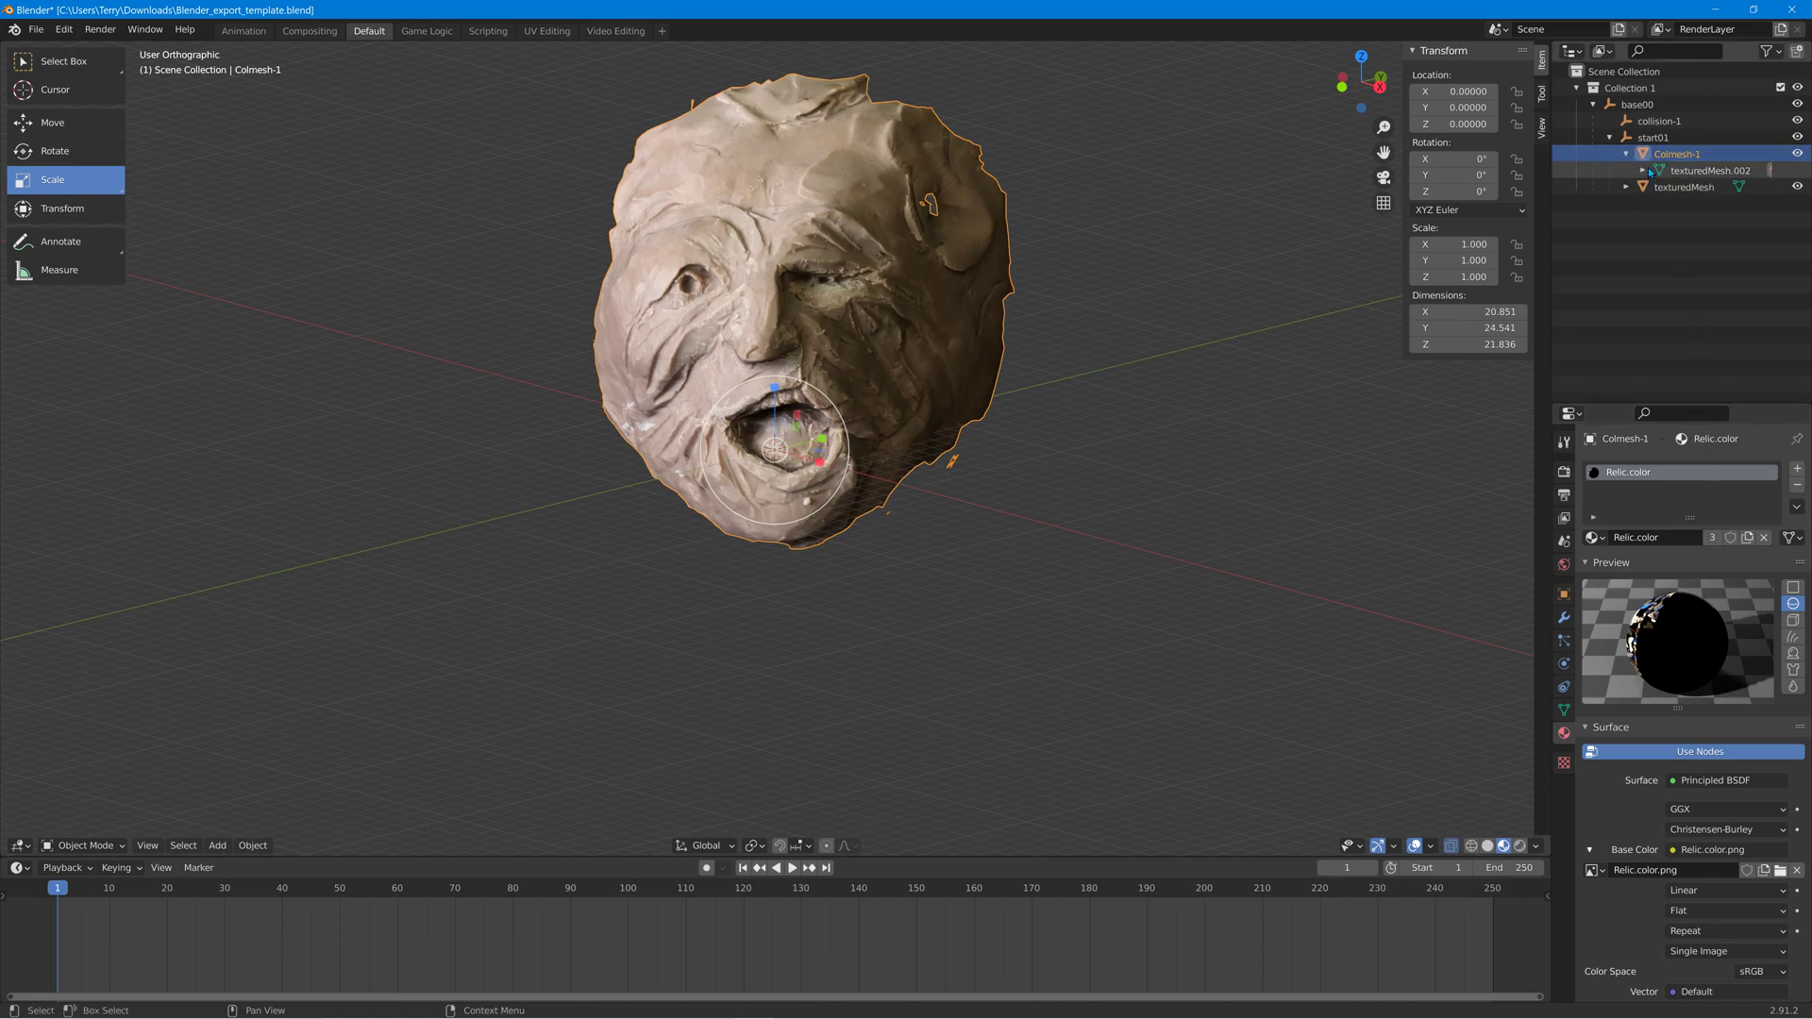
click(1644, 170)
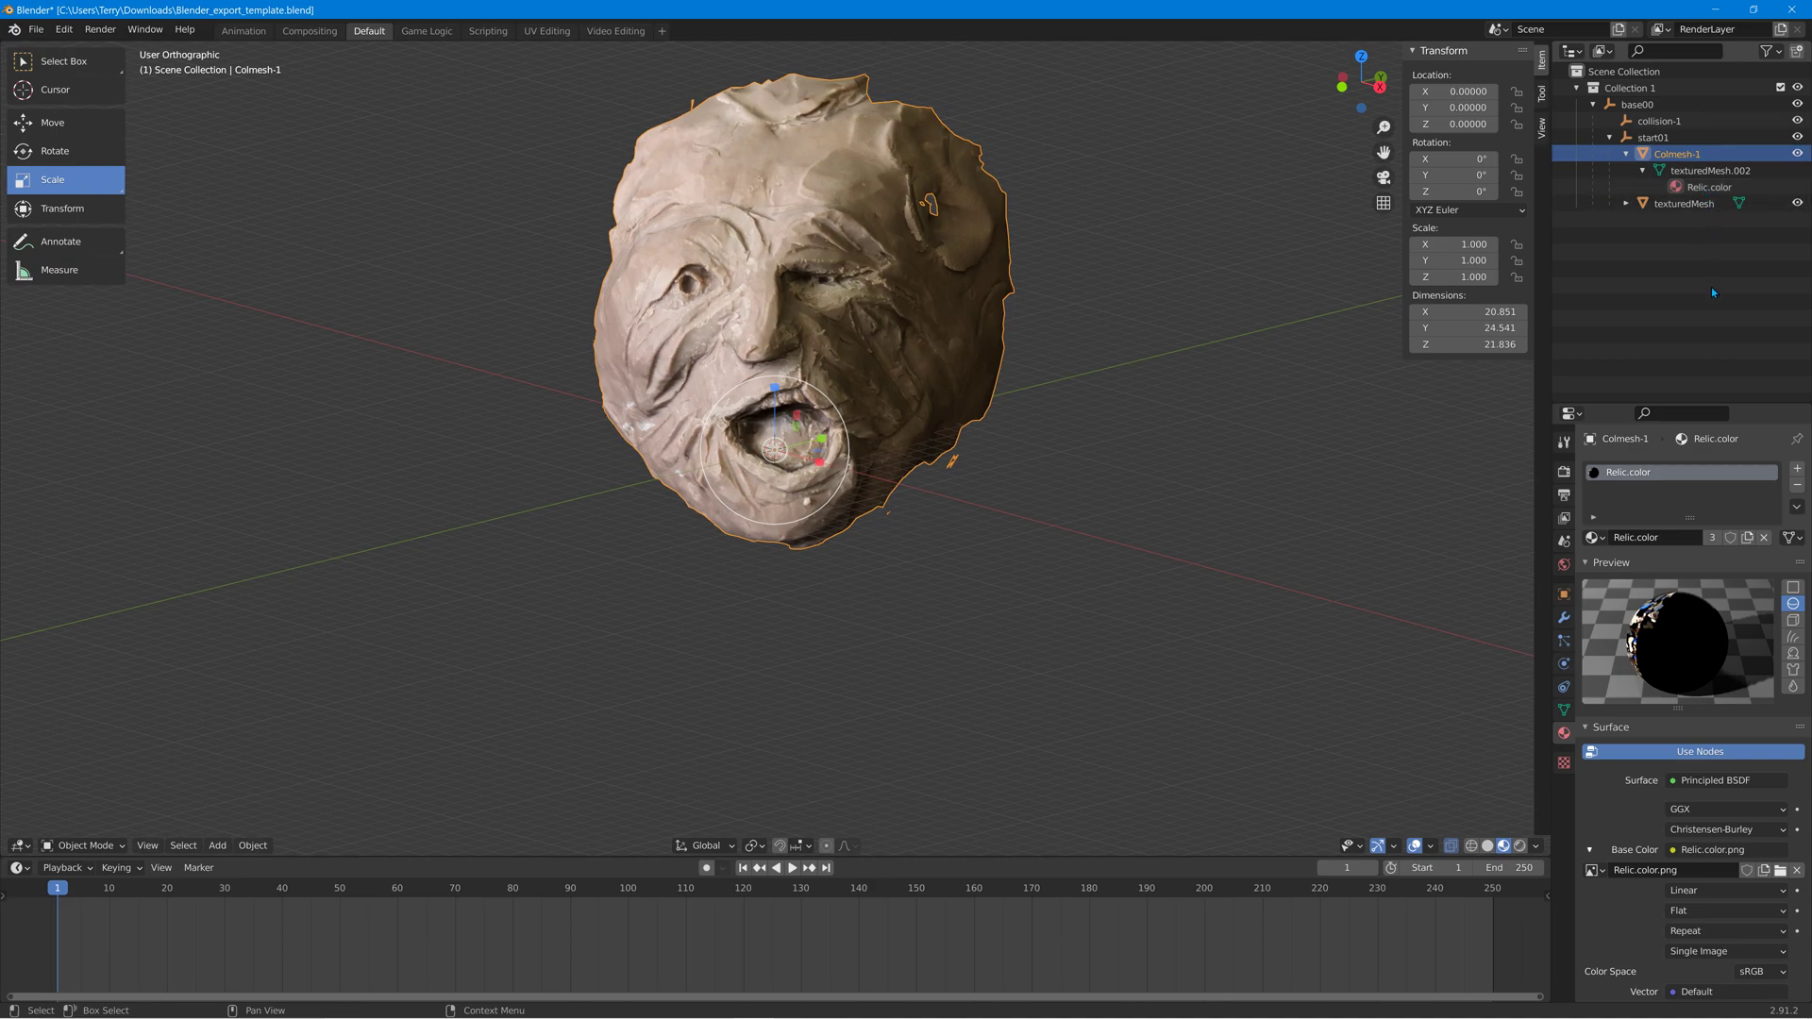
click(1708, 188)
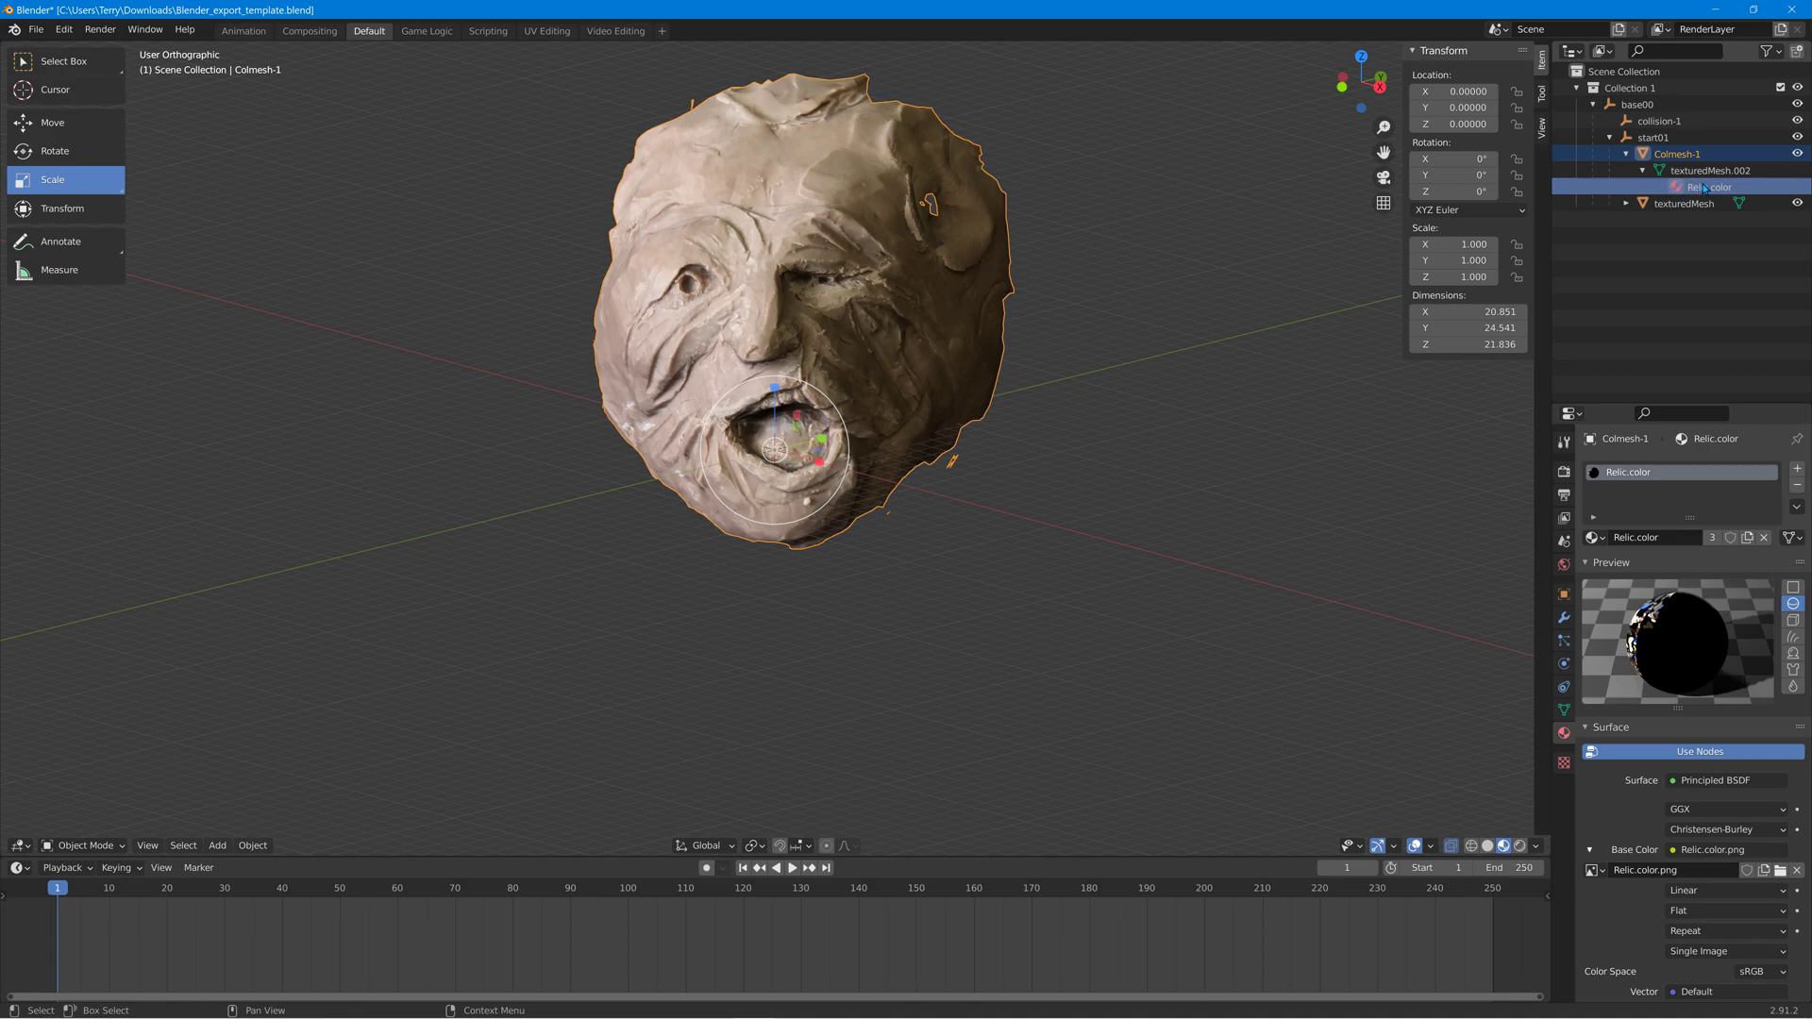
right_click(1193, 215)
middle_drag(1080, 229, 1096, 253)
click(1715, 10)
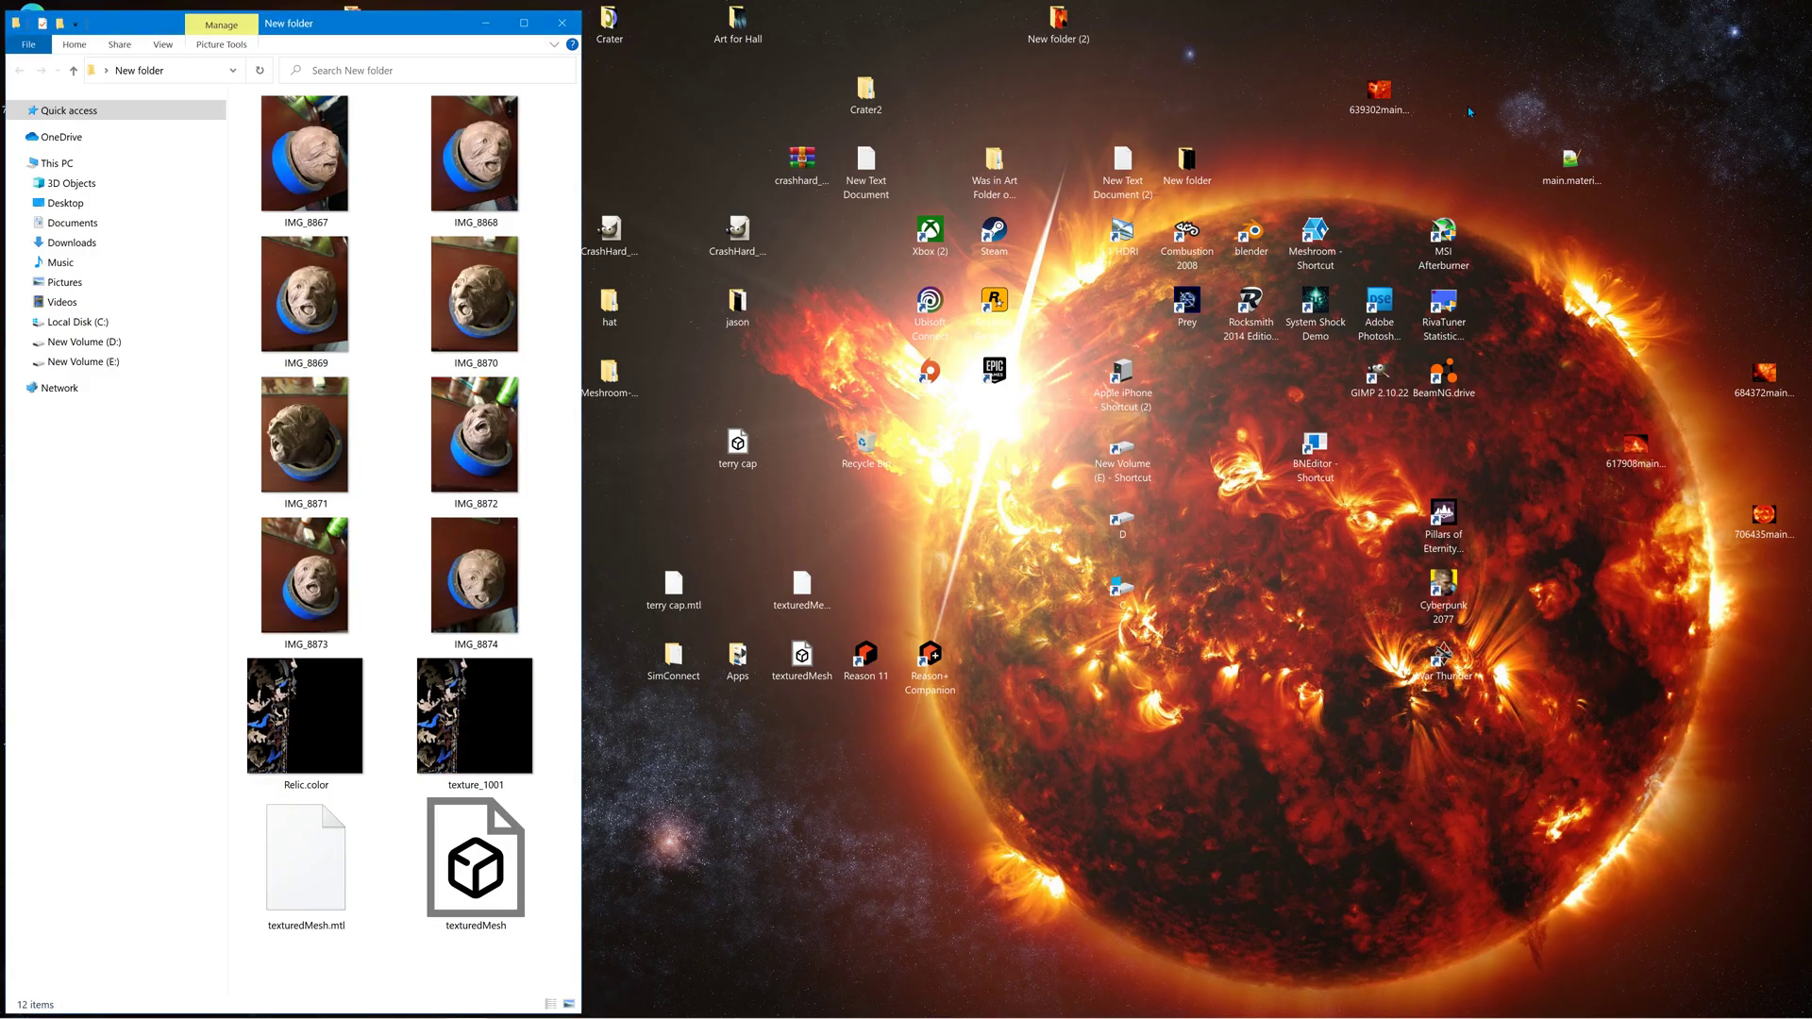
Find Google Earth Pro among the installed applications and launch it.
click(19, 1002)
mouse_move(31, 978)
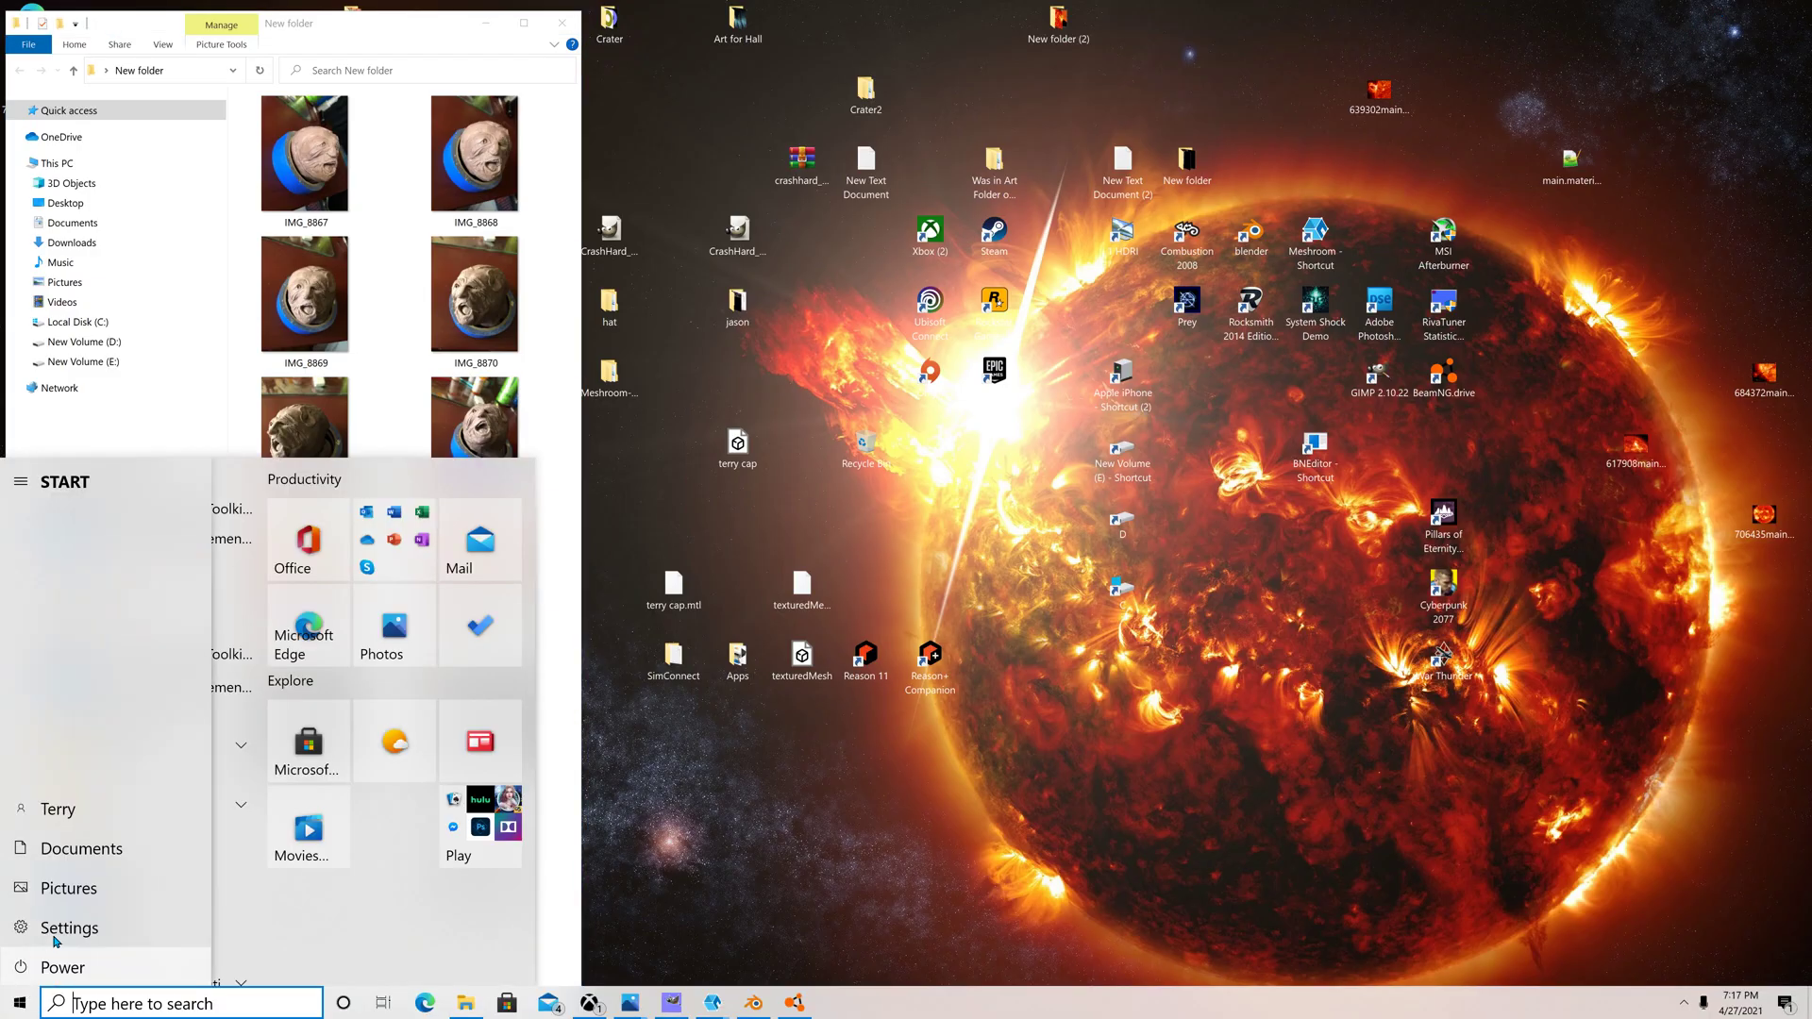
click(18, 1002)
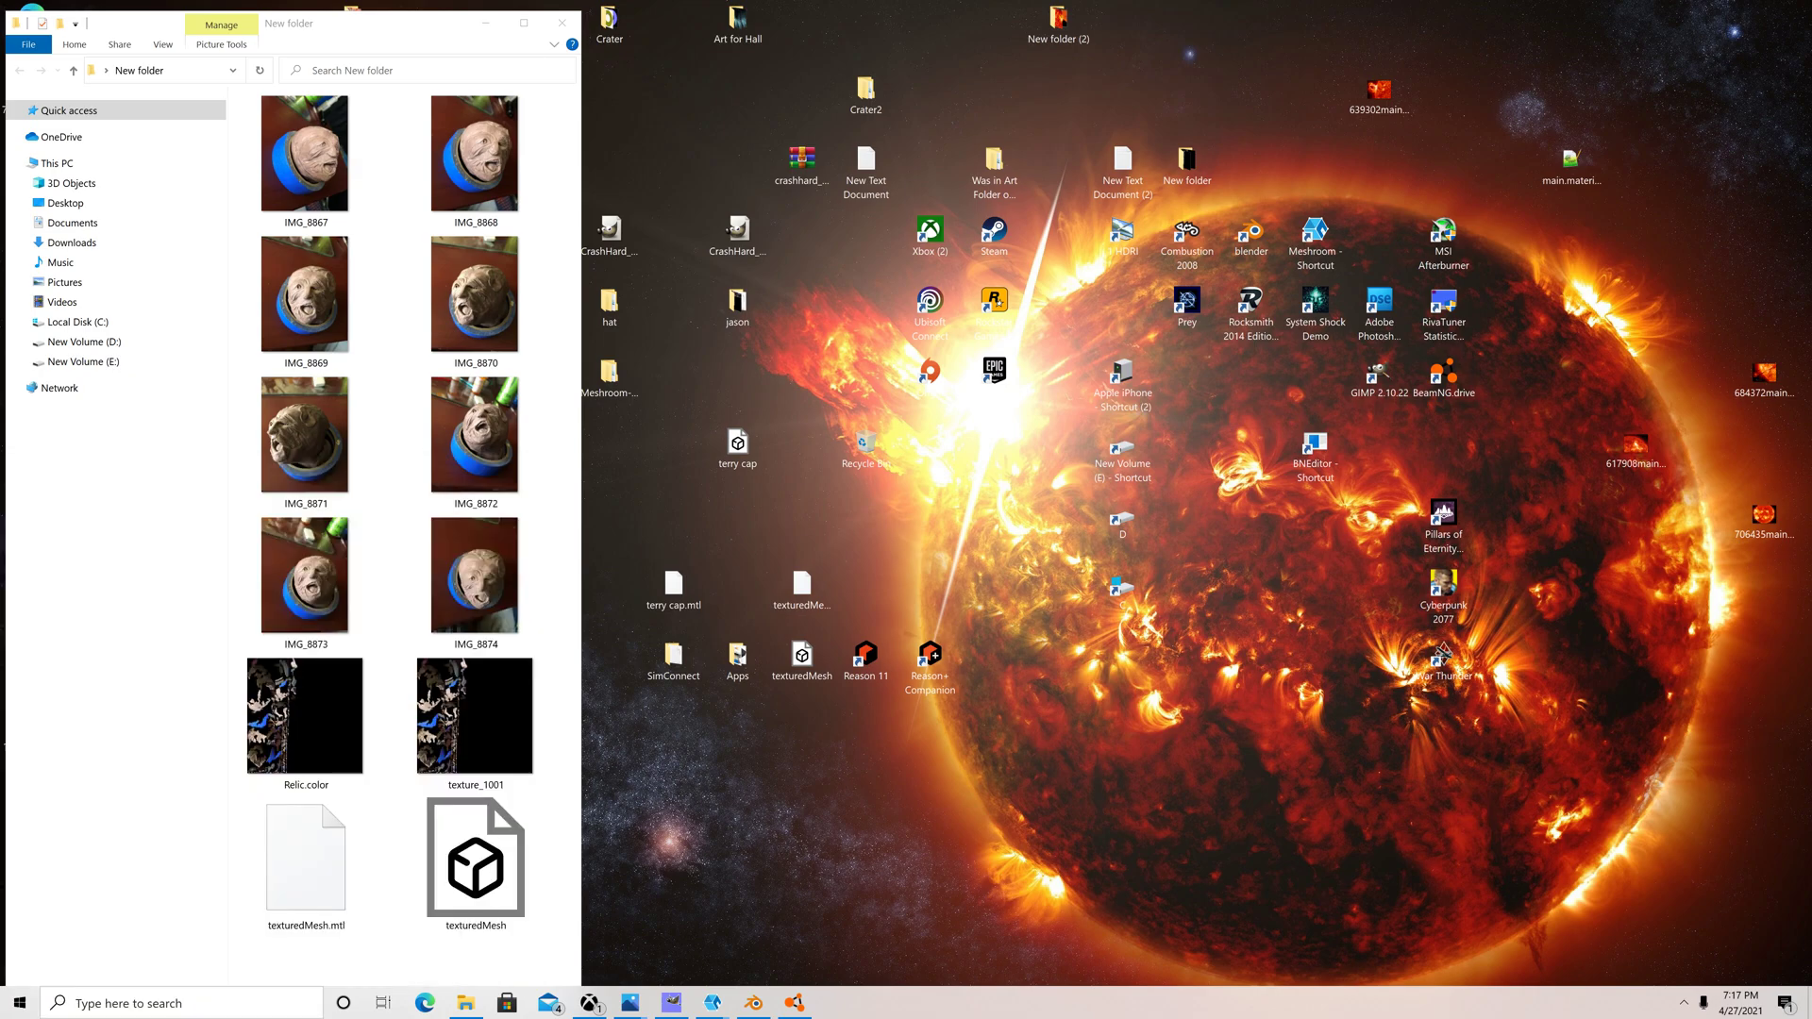
click(19, 1002)
scroll(86, 814, down, 10)
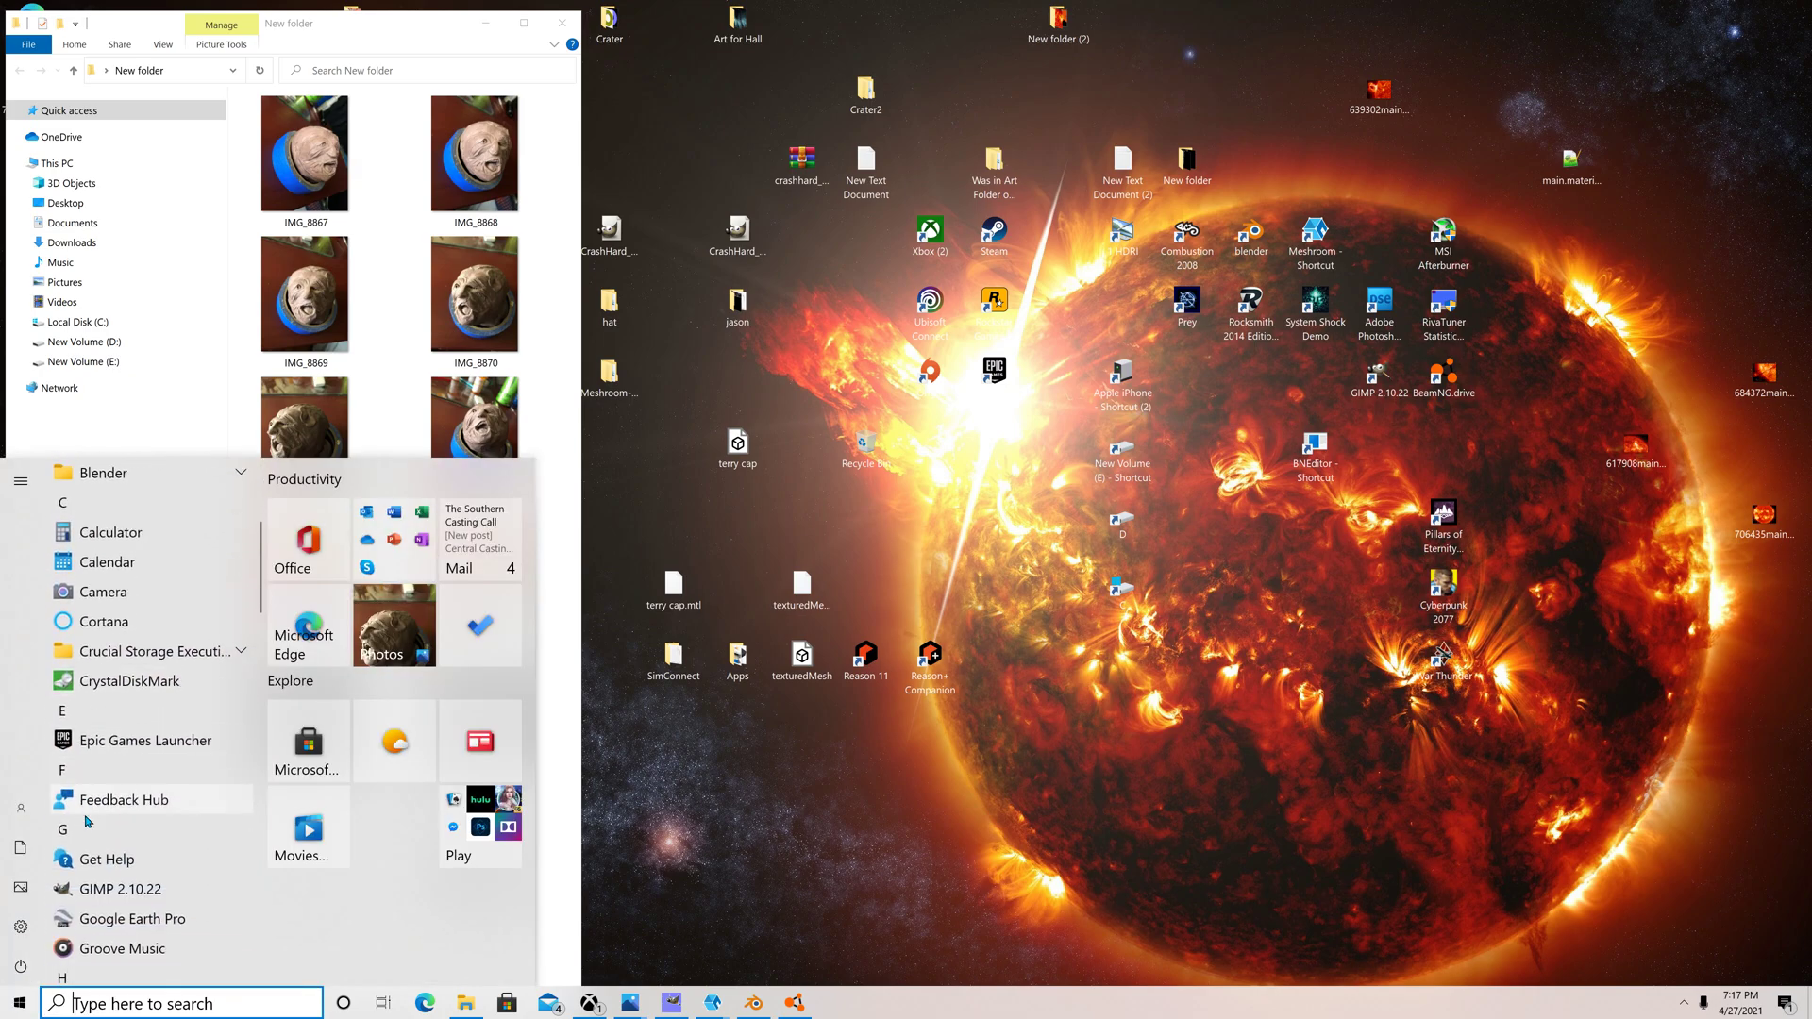
scroll(111, 834, down, 7)
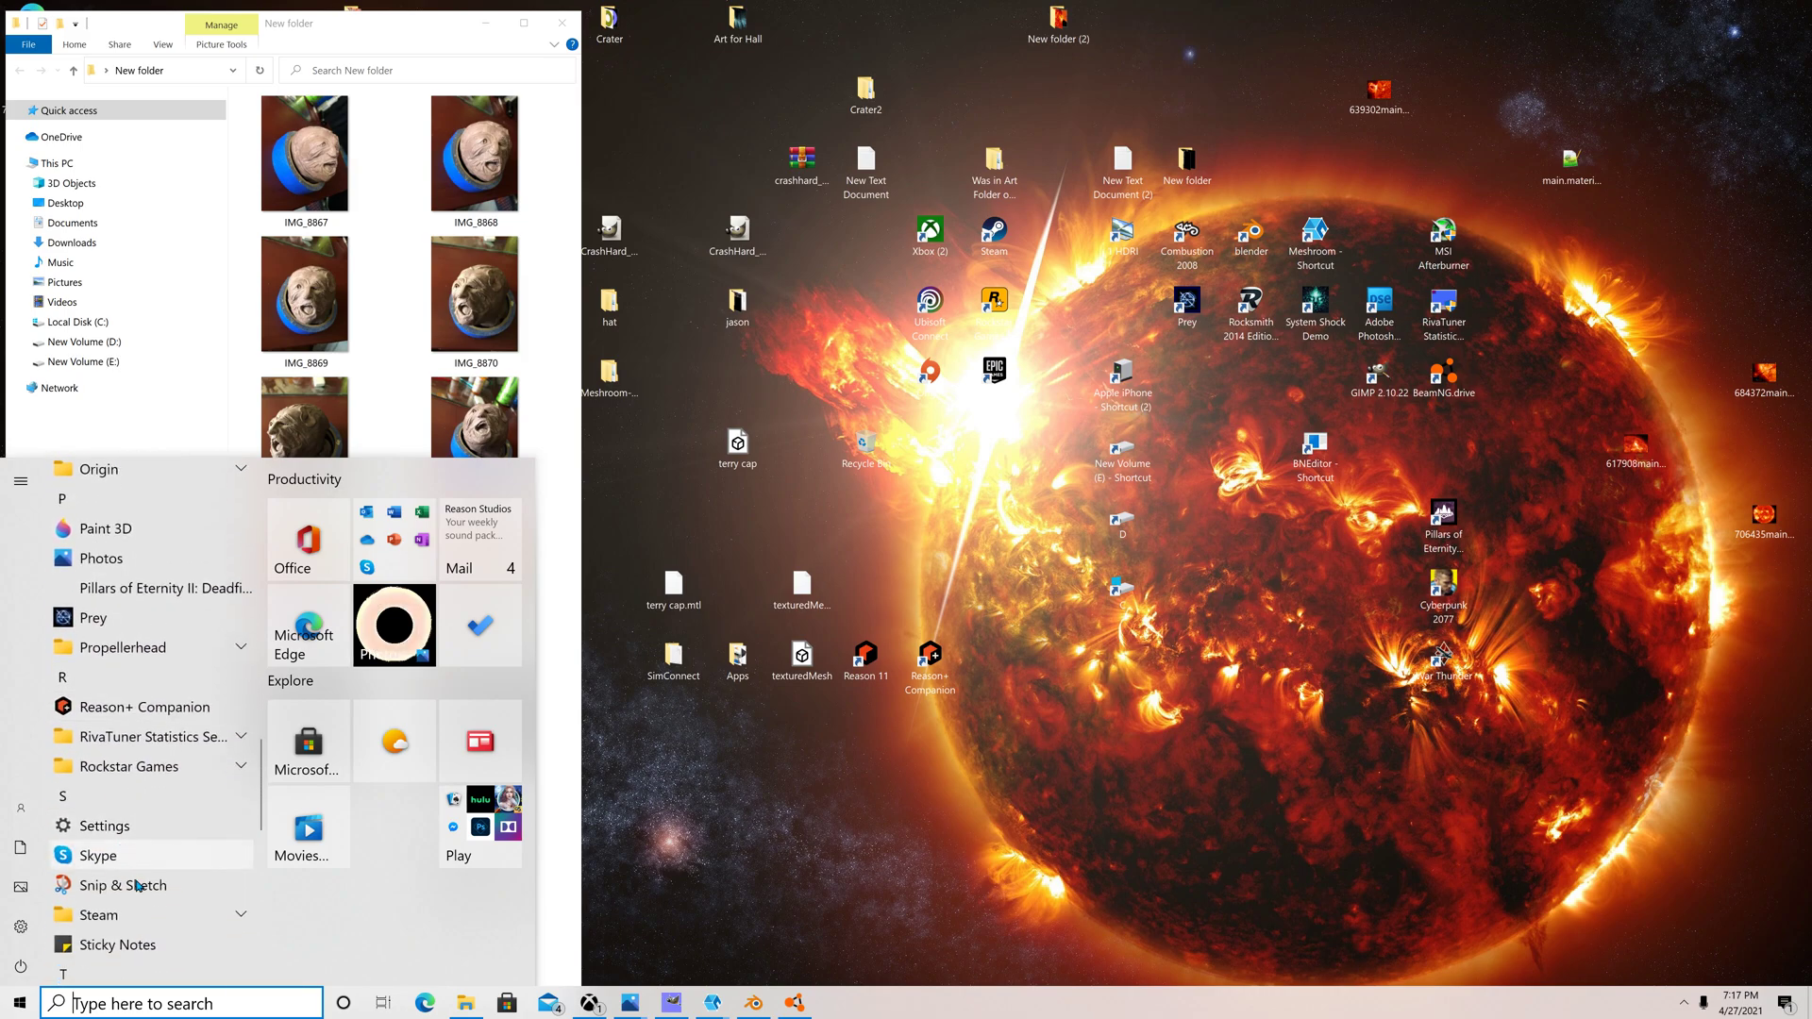
scroll(156, 724, up, 2)
scroll(157, 725, up, 1)
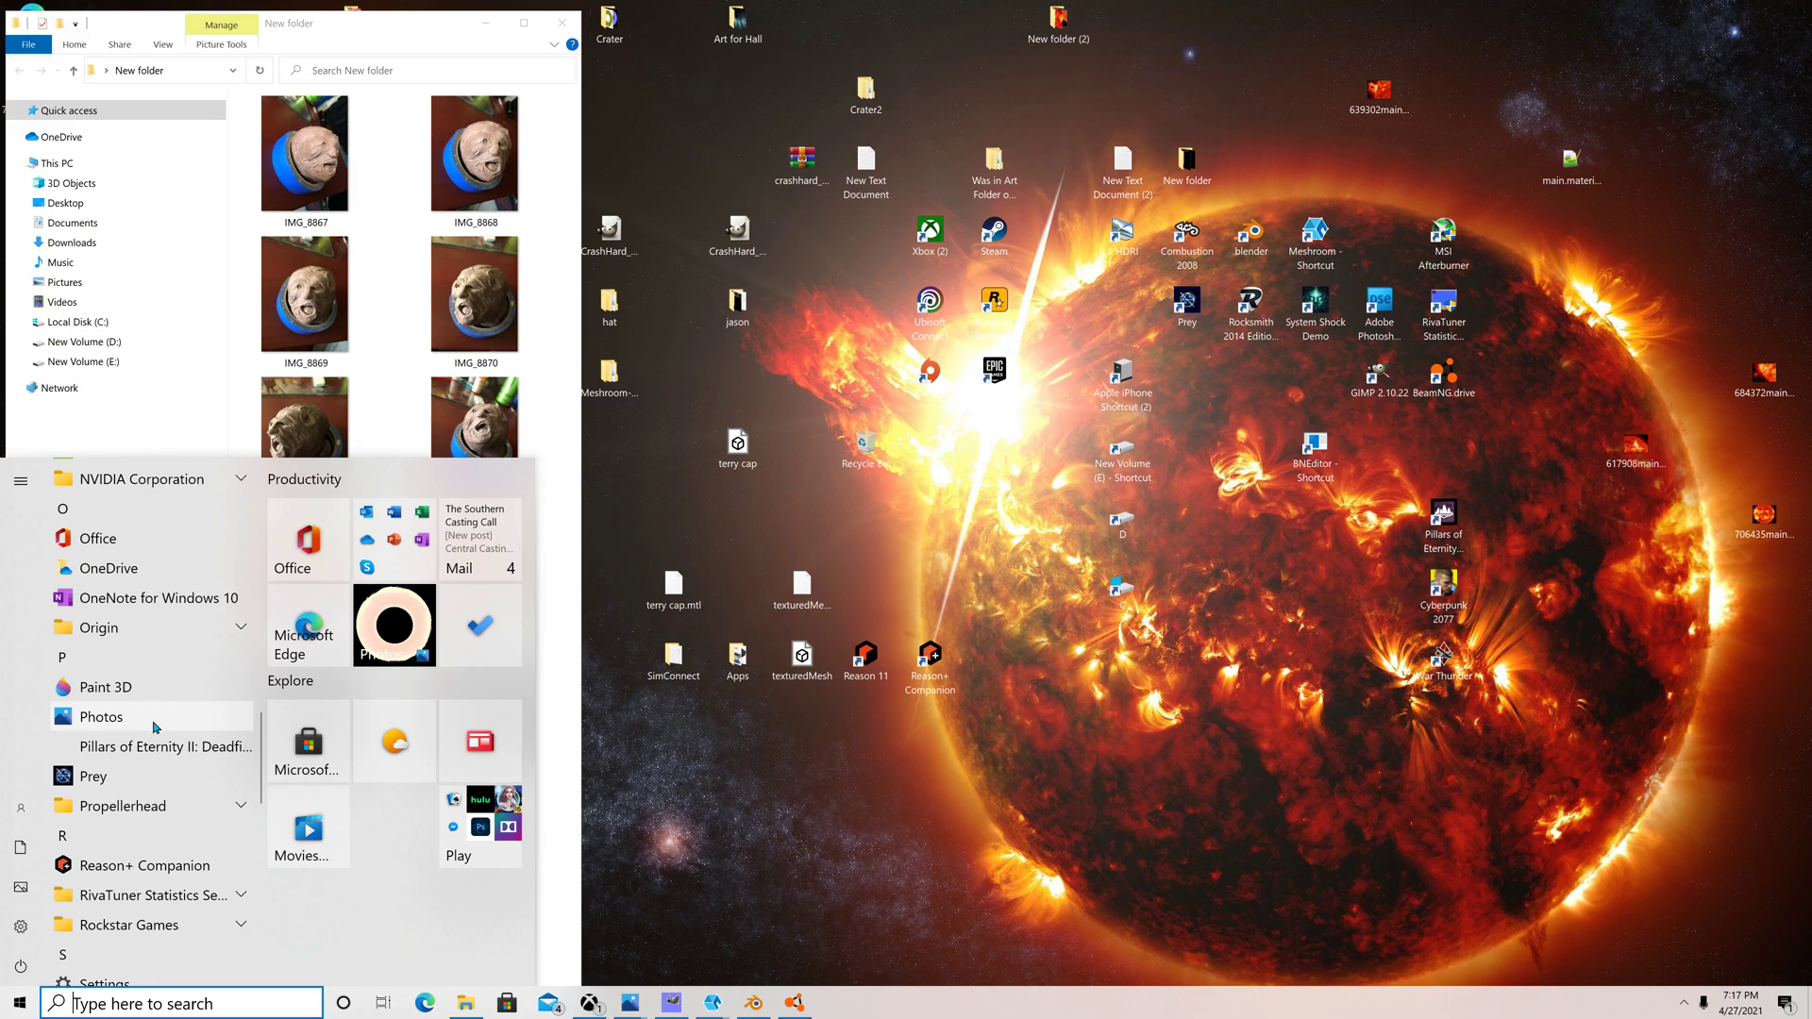
scroll(157, 726, up, 8)
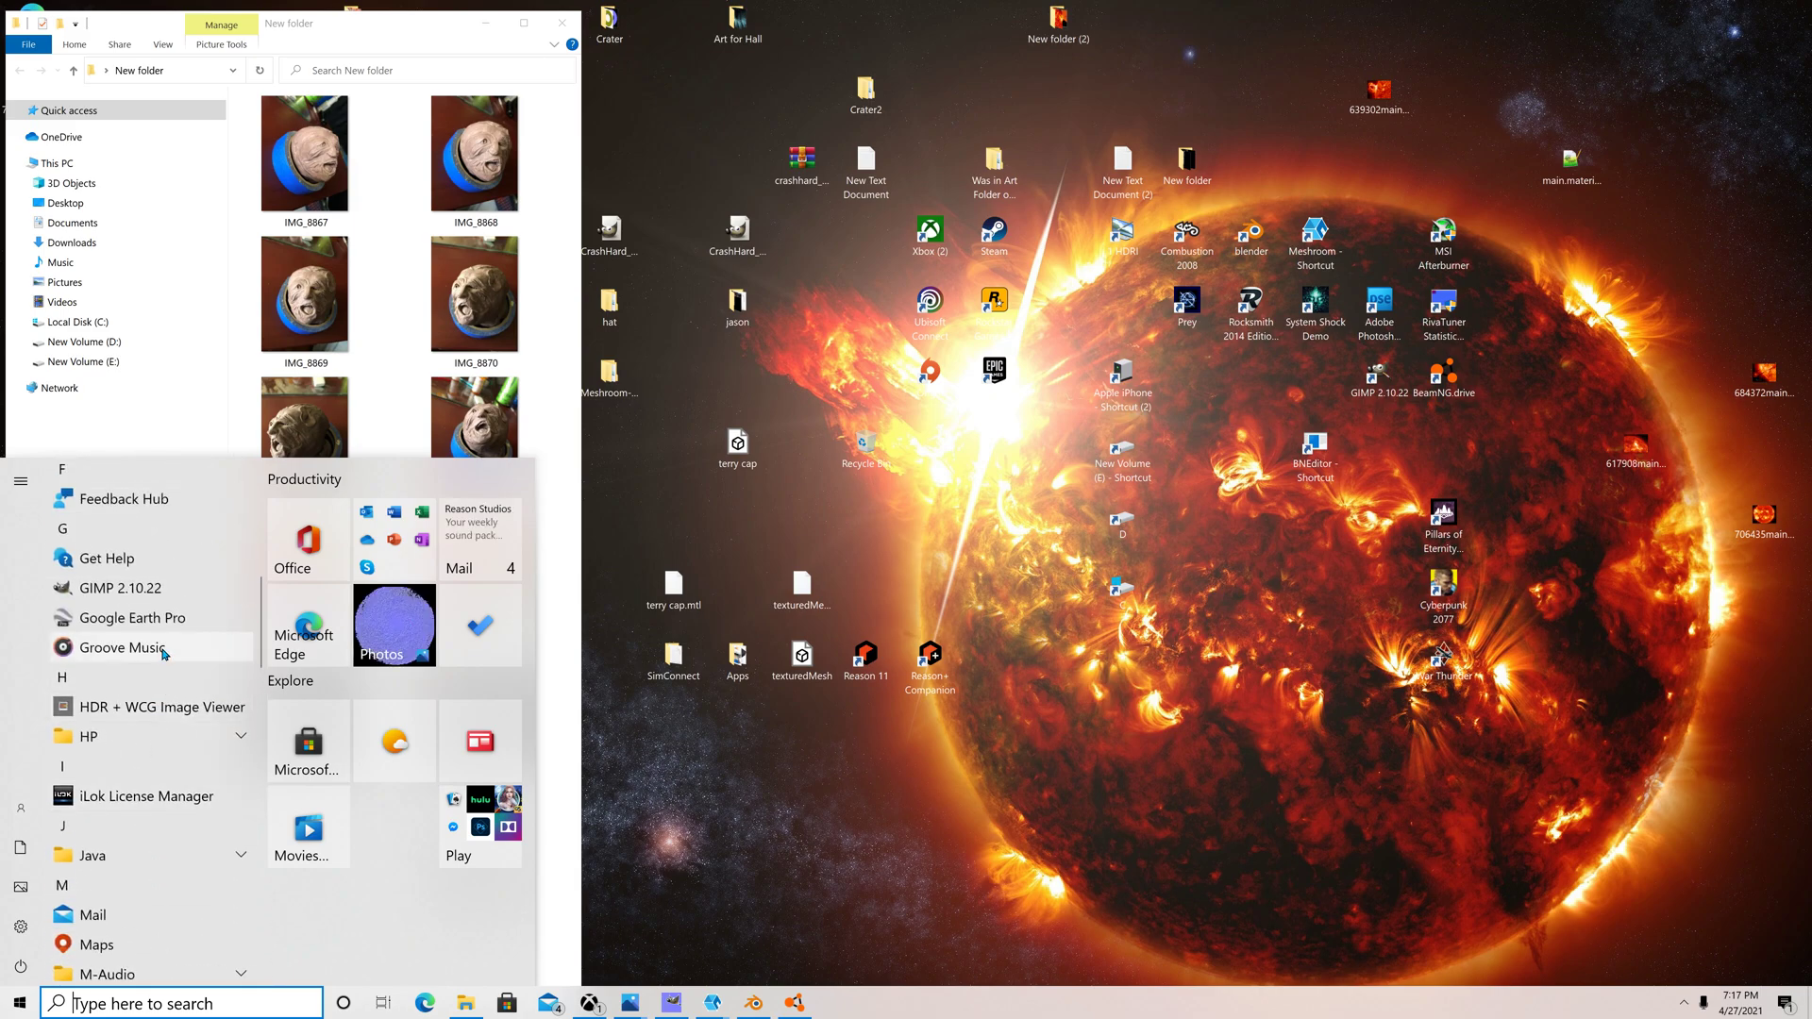
click(162, 619)
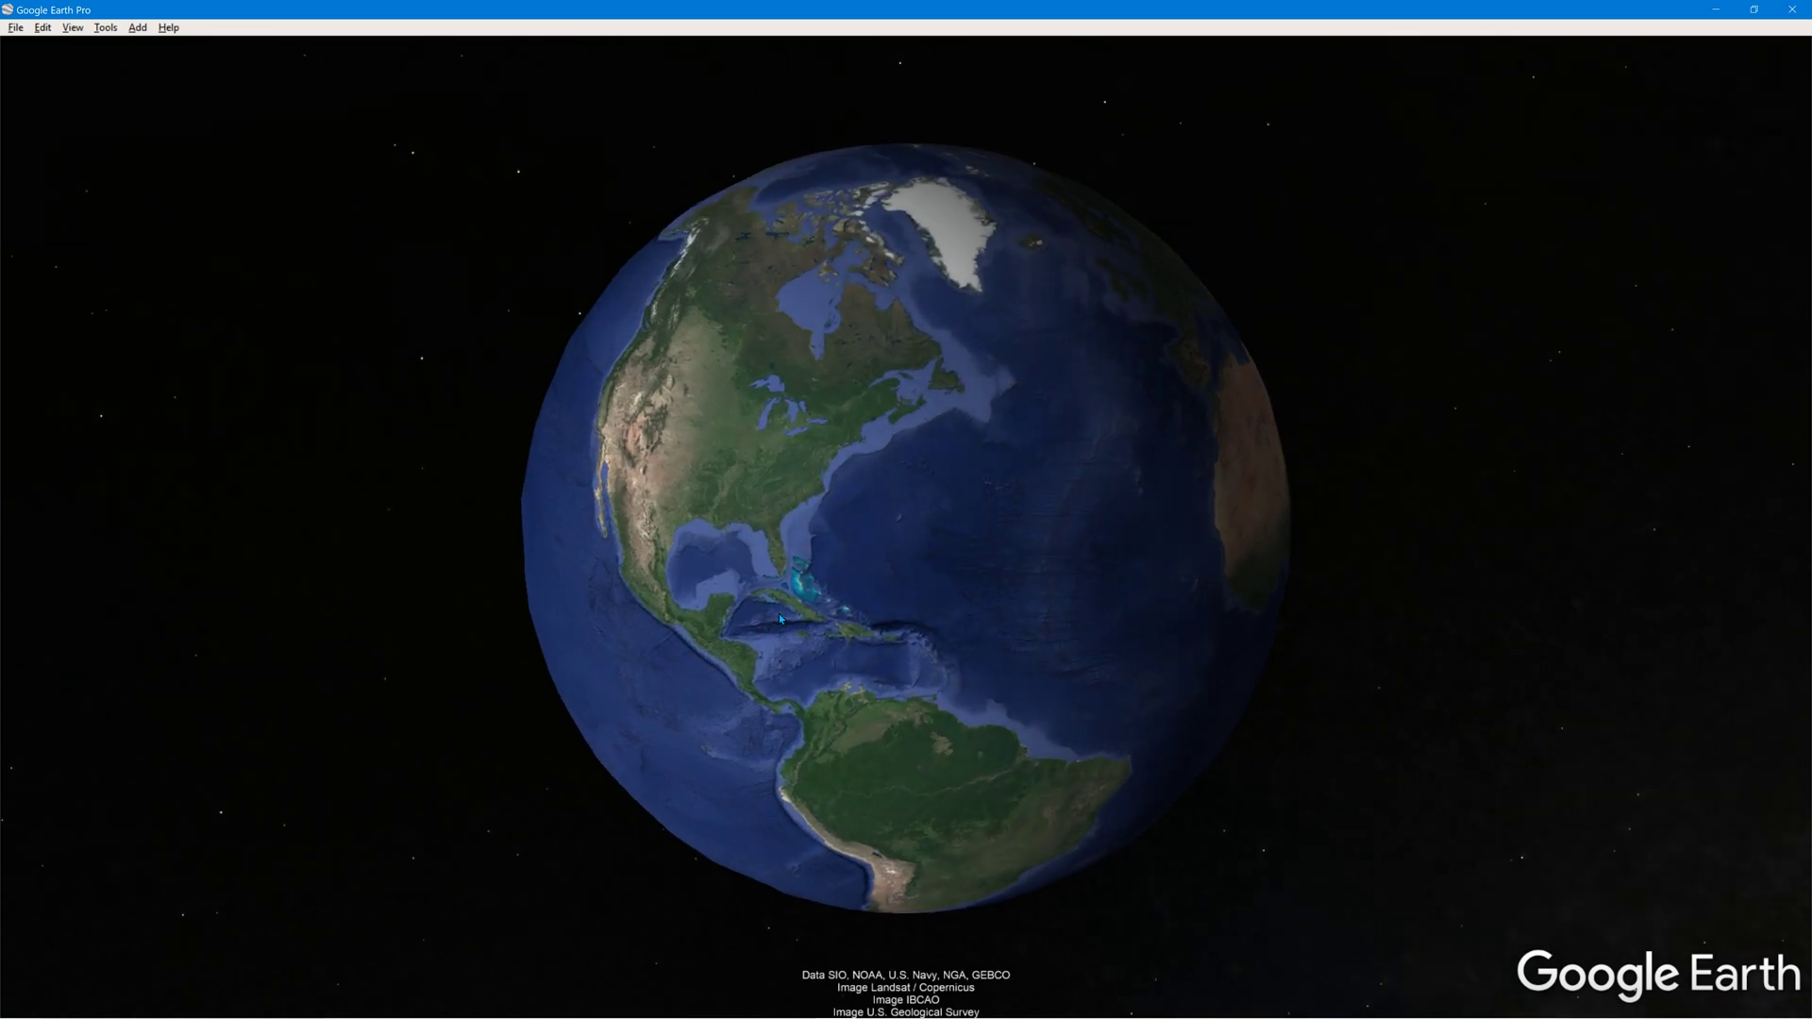
Zoom from the globe into the mountains of the southwestern United States and examine a rocky hillside in a tilted 3D view.
right_drag(769, 621, 766, 528)
scroll(766, 527, up, 2)
drag(618, 404, 970, 598)
scroll(888, 568, up, 1)
scroll(849, 538, up, 8)
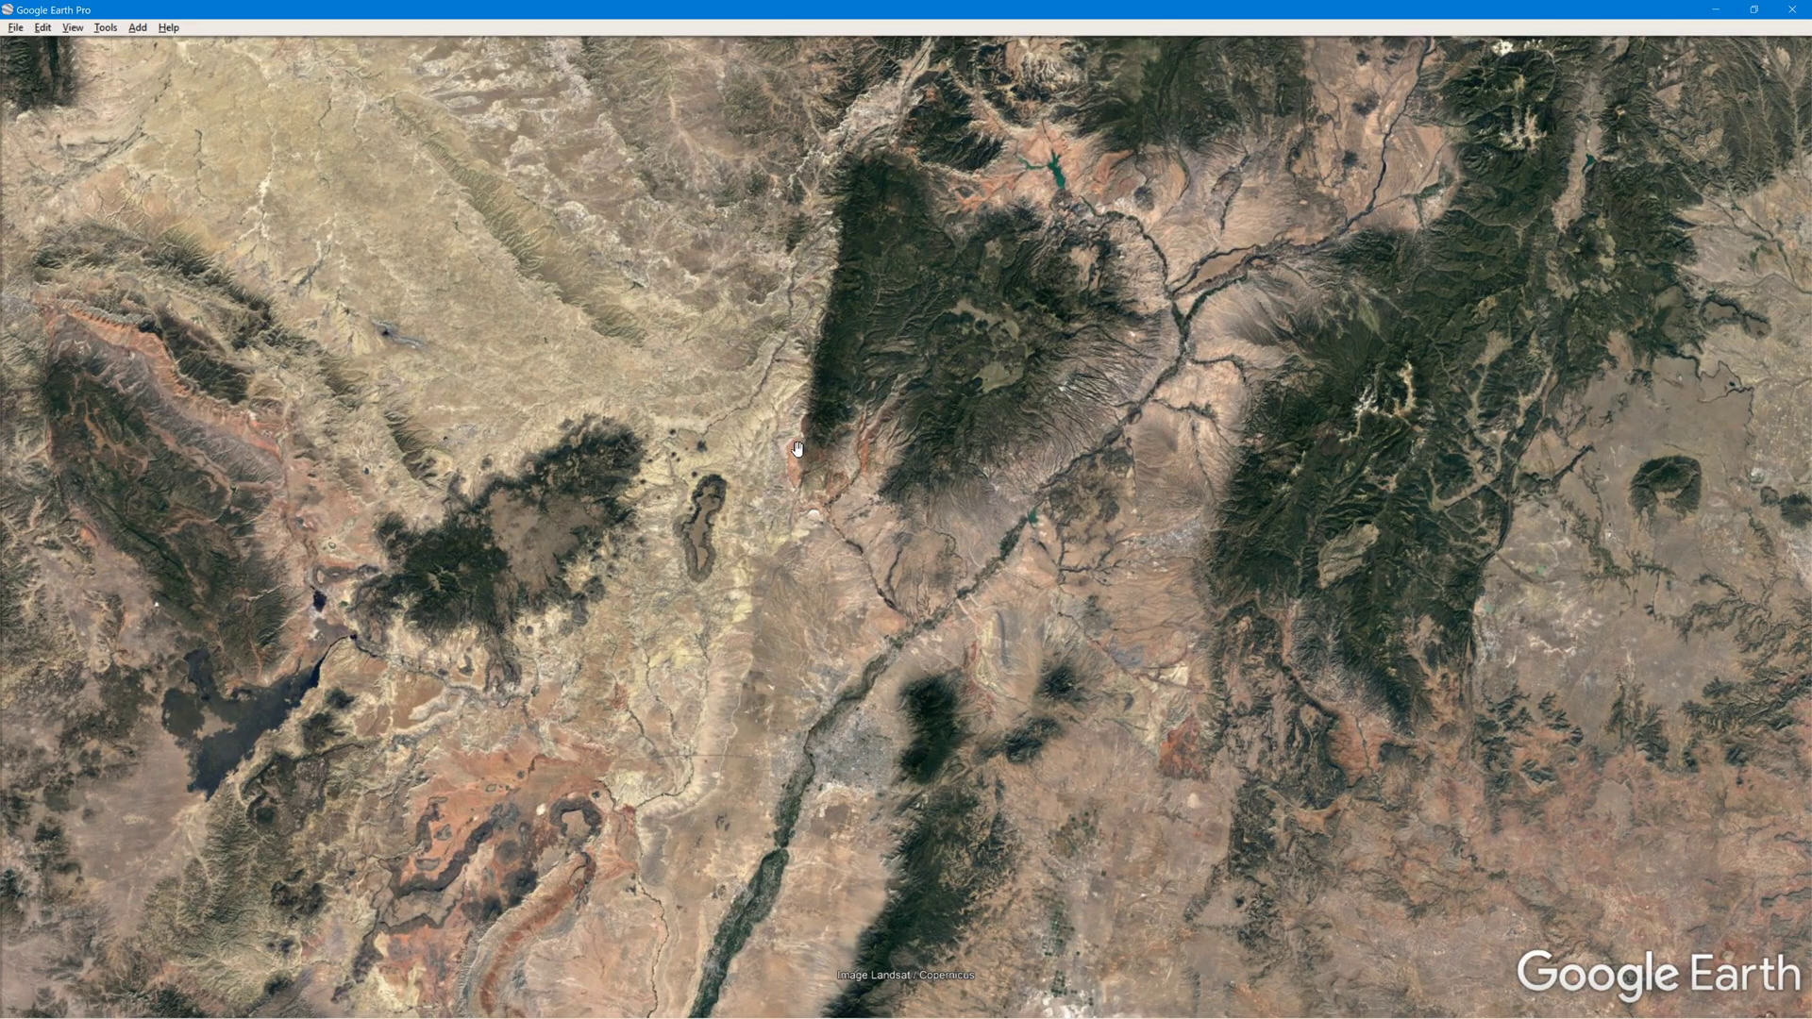
scroll(797, 431, down, 2)
scroll(788, 368, up, 4)
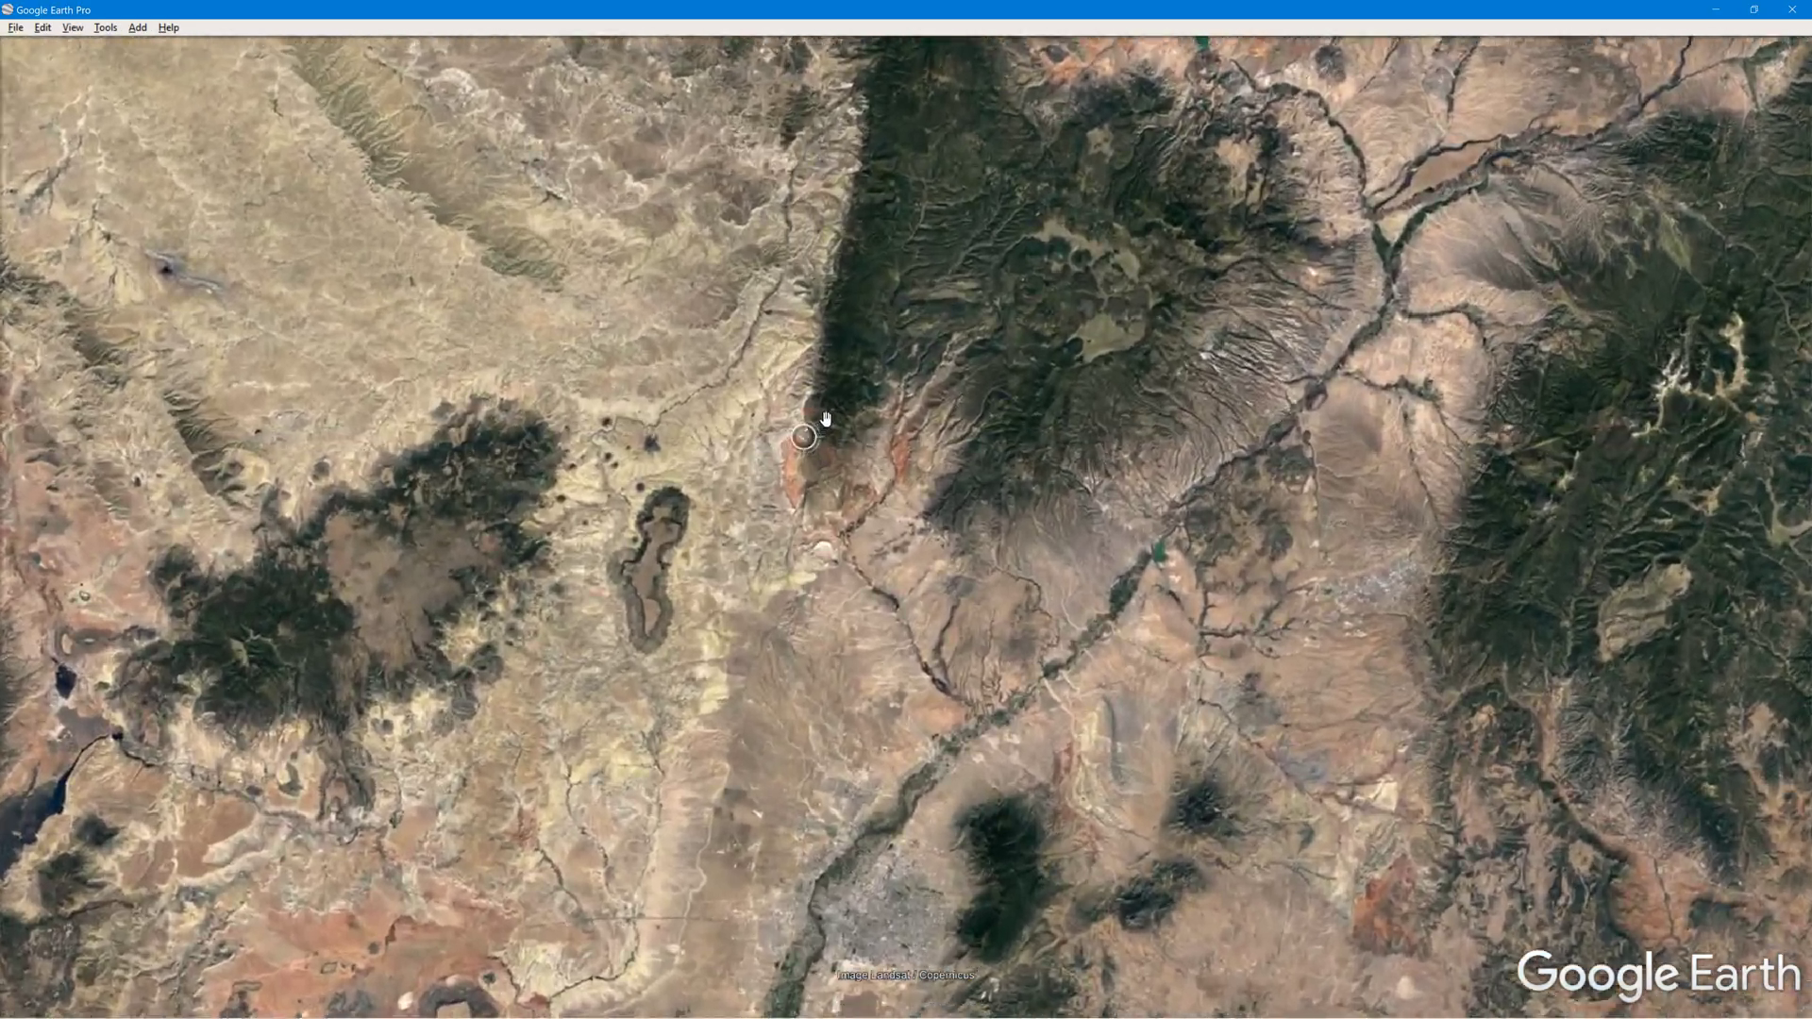
scroll(838, 413, up, 5)
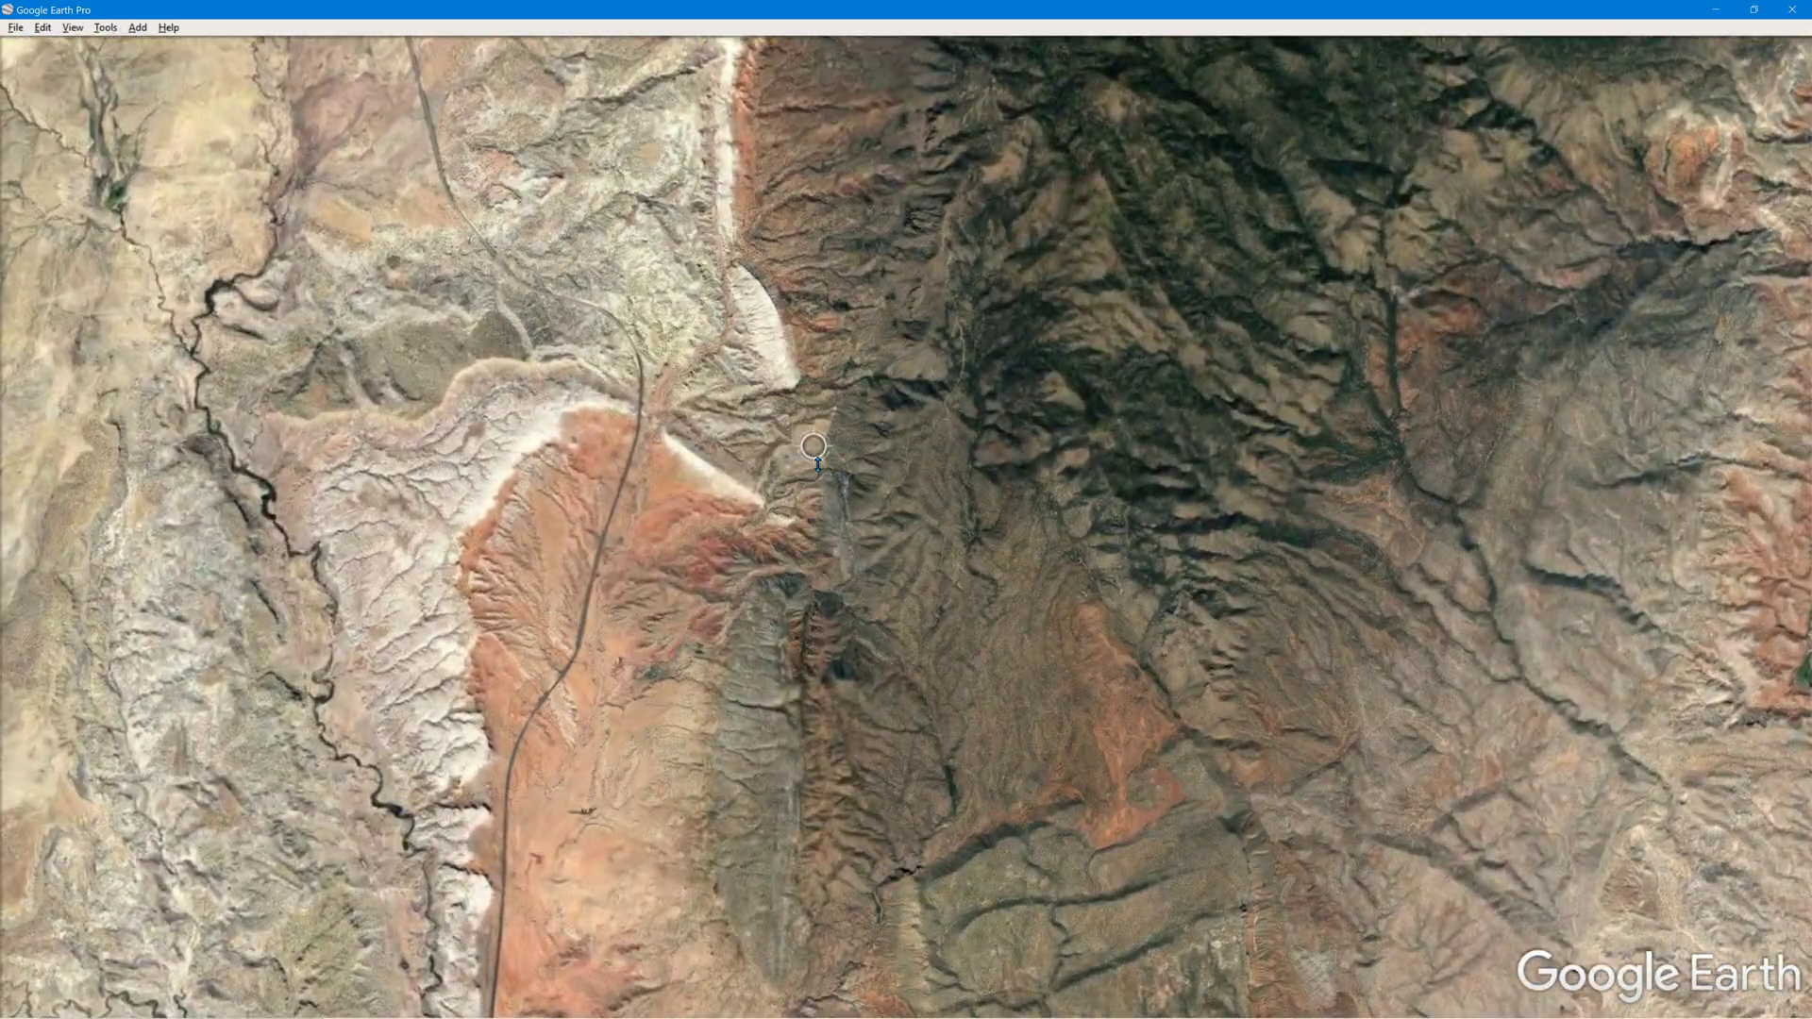
middle_drag(838, 438, 929, 863)
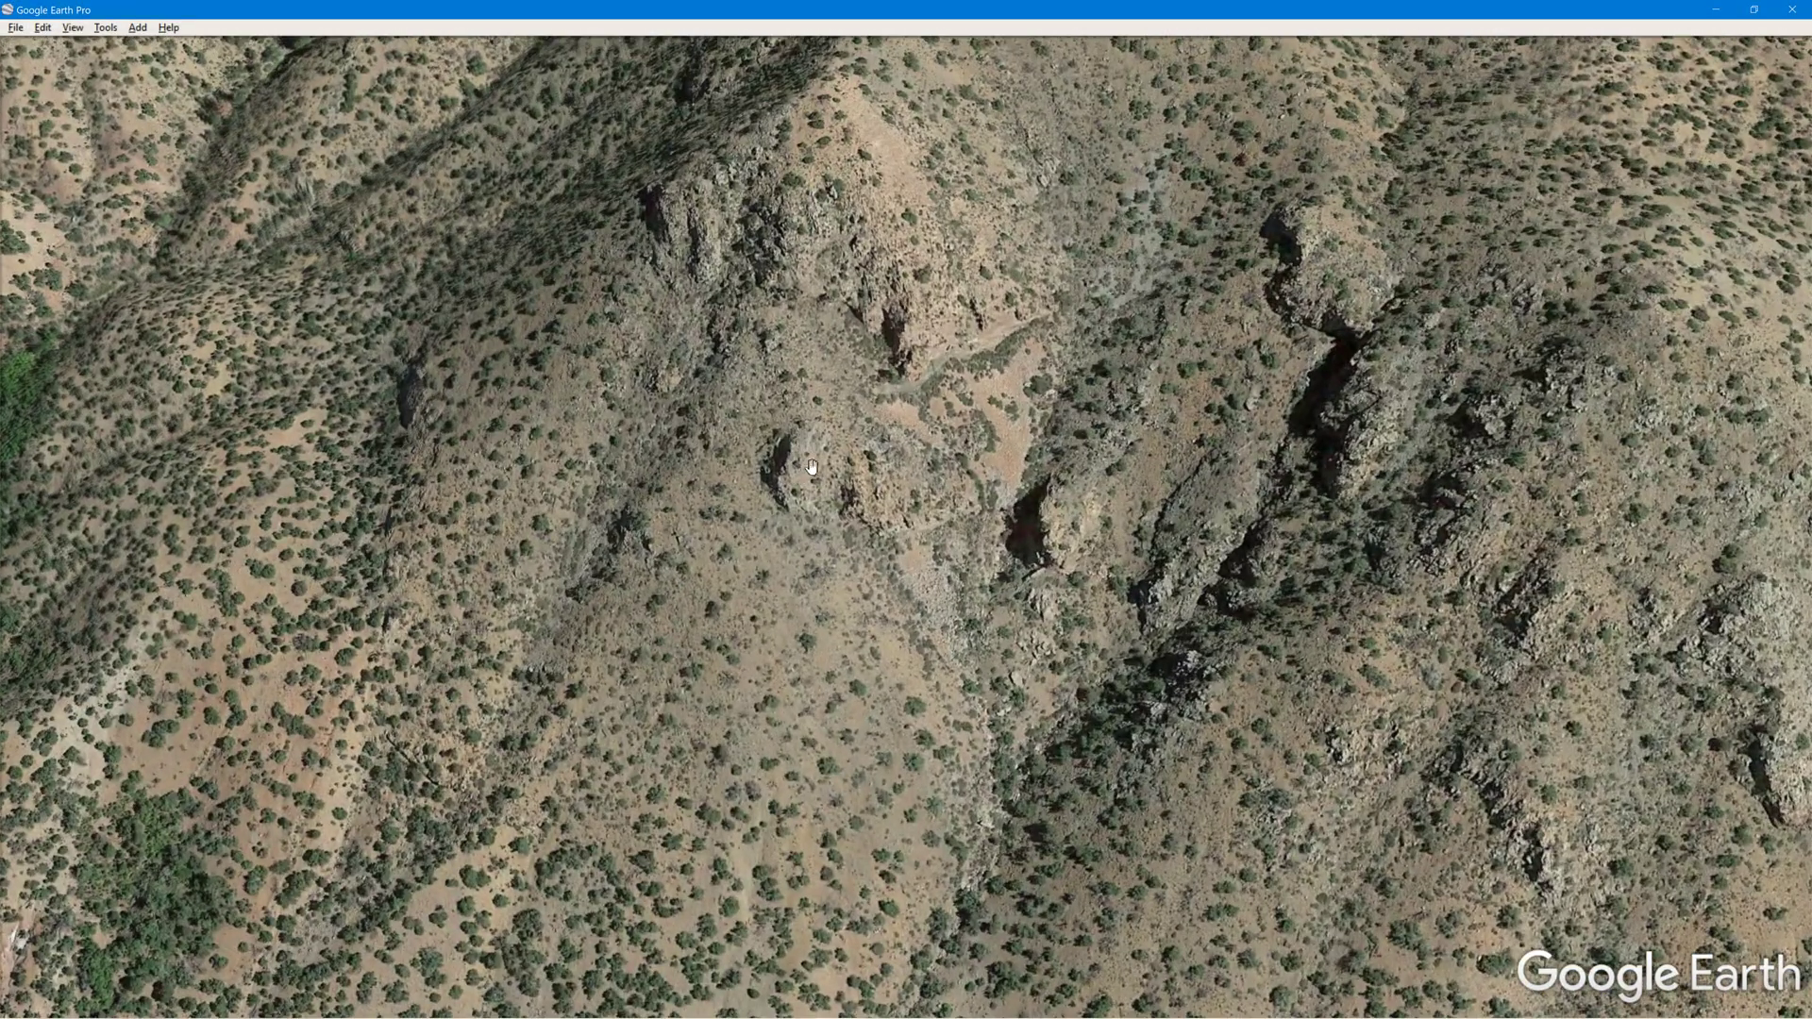
middle_drag(809, 468, 844, 744)
drag(904, 564, 1029, 564)
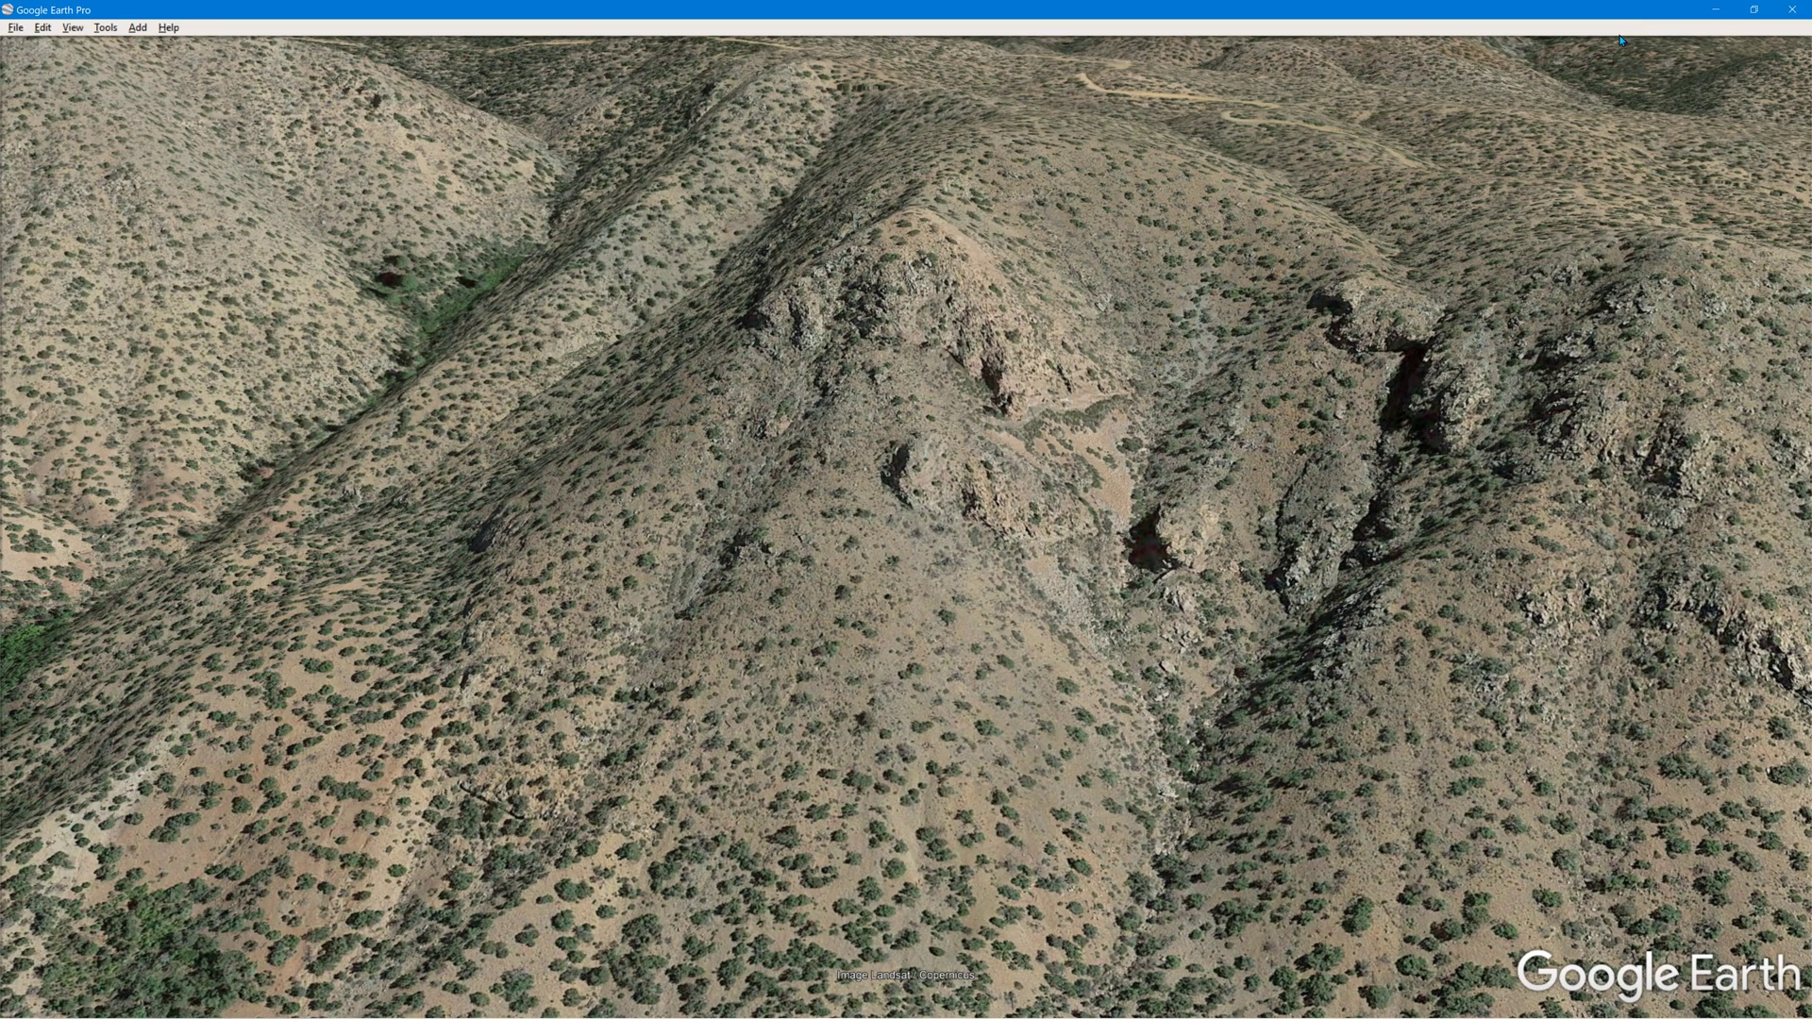
click(1714, 12)
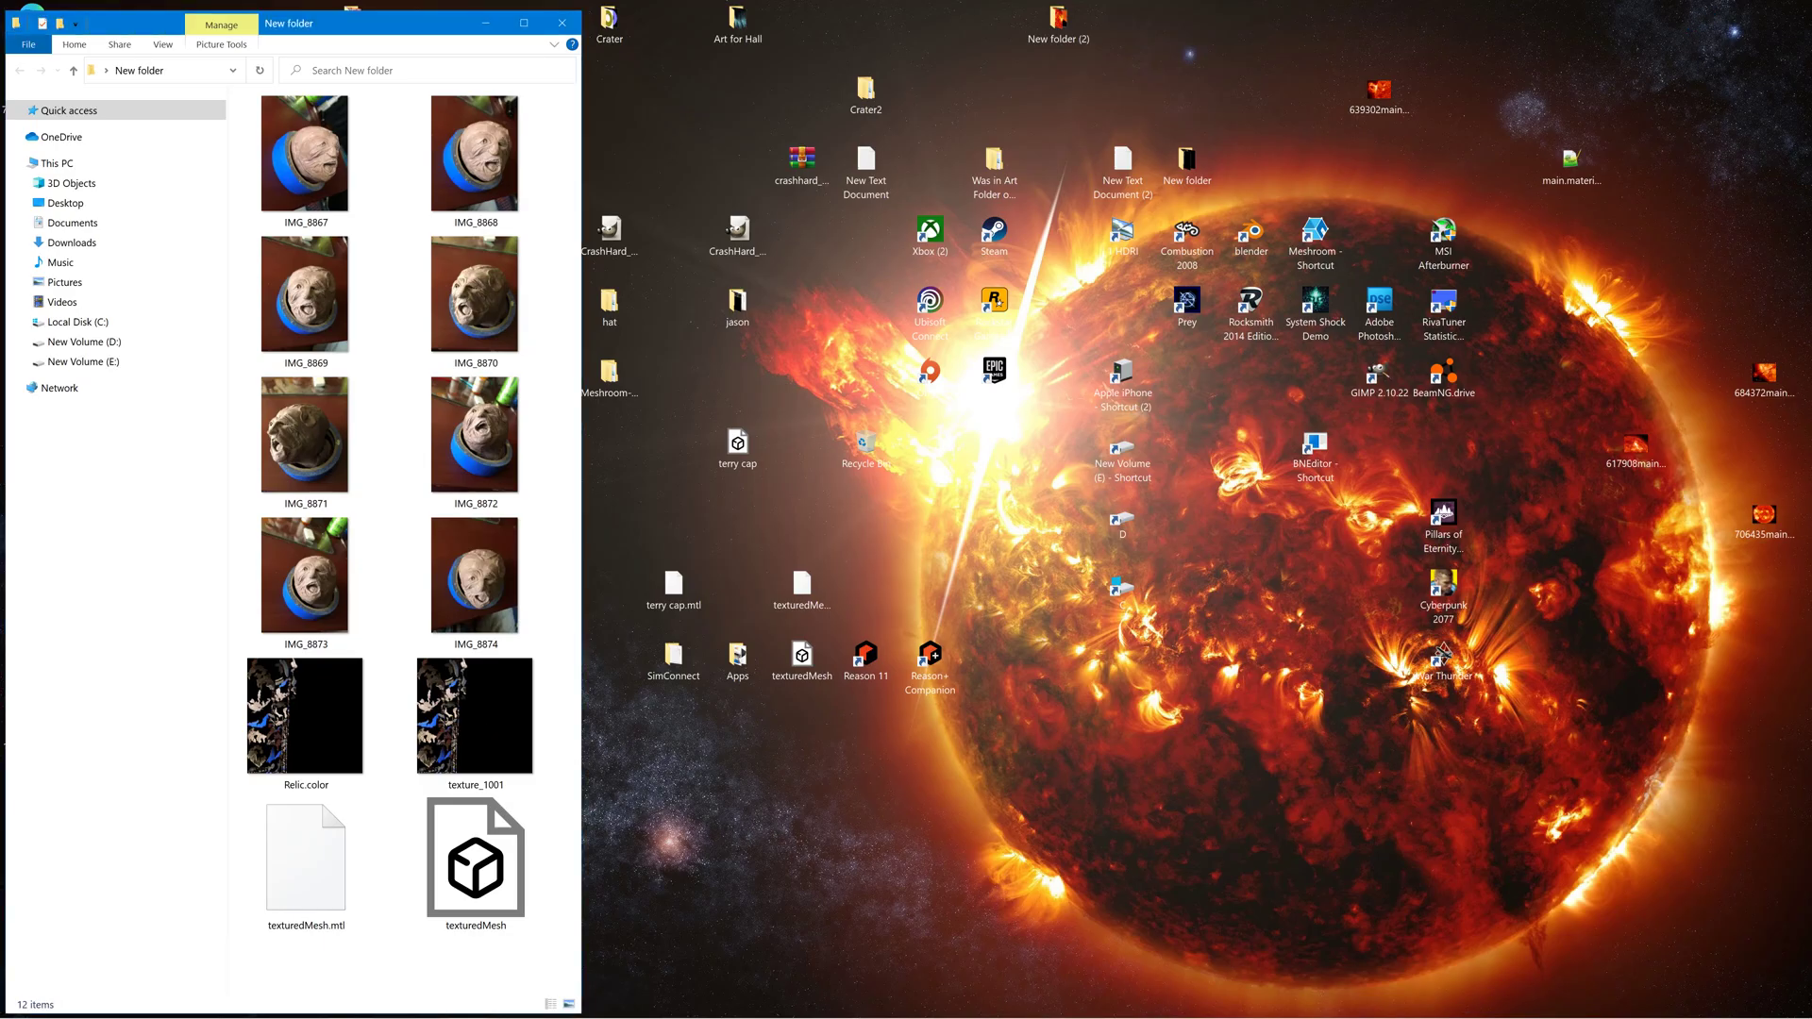
Switch to the Edge browser, search Google for "beamng" and open the BeamNG.drive website.
mouse_move(469, 1008)
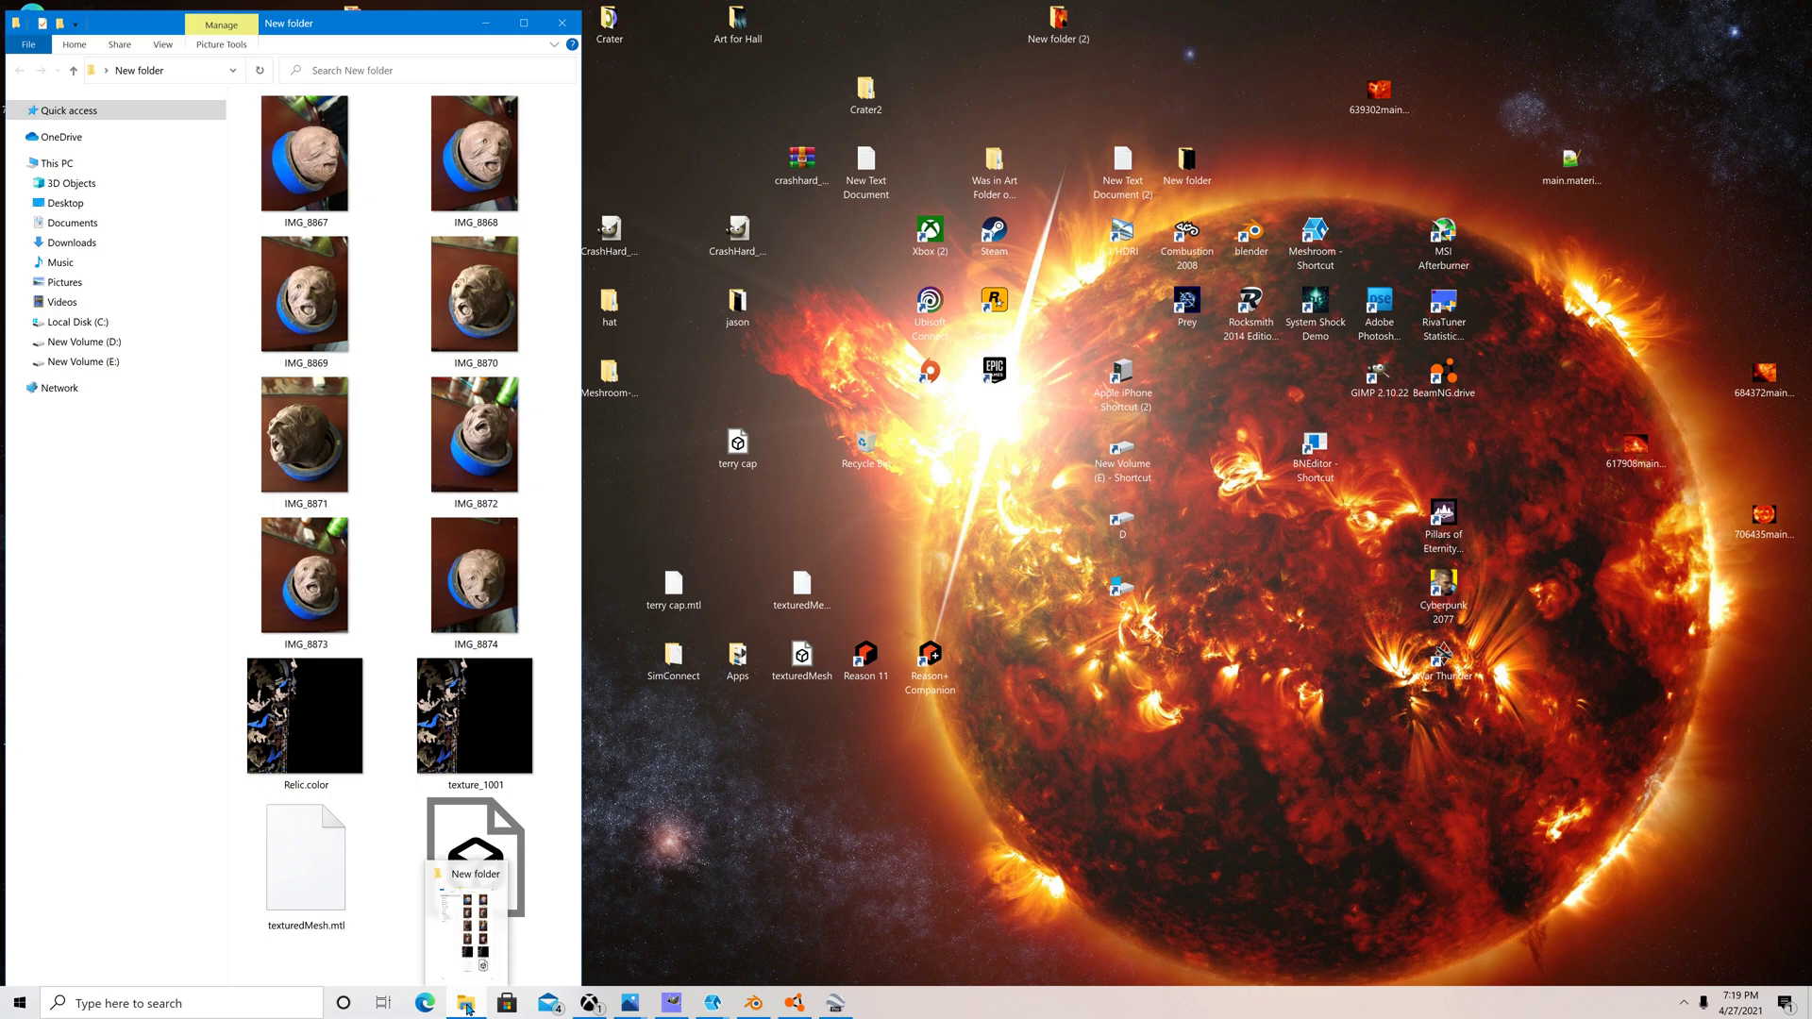
click(425, 1003)
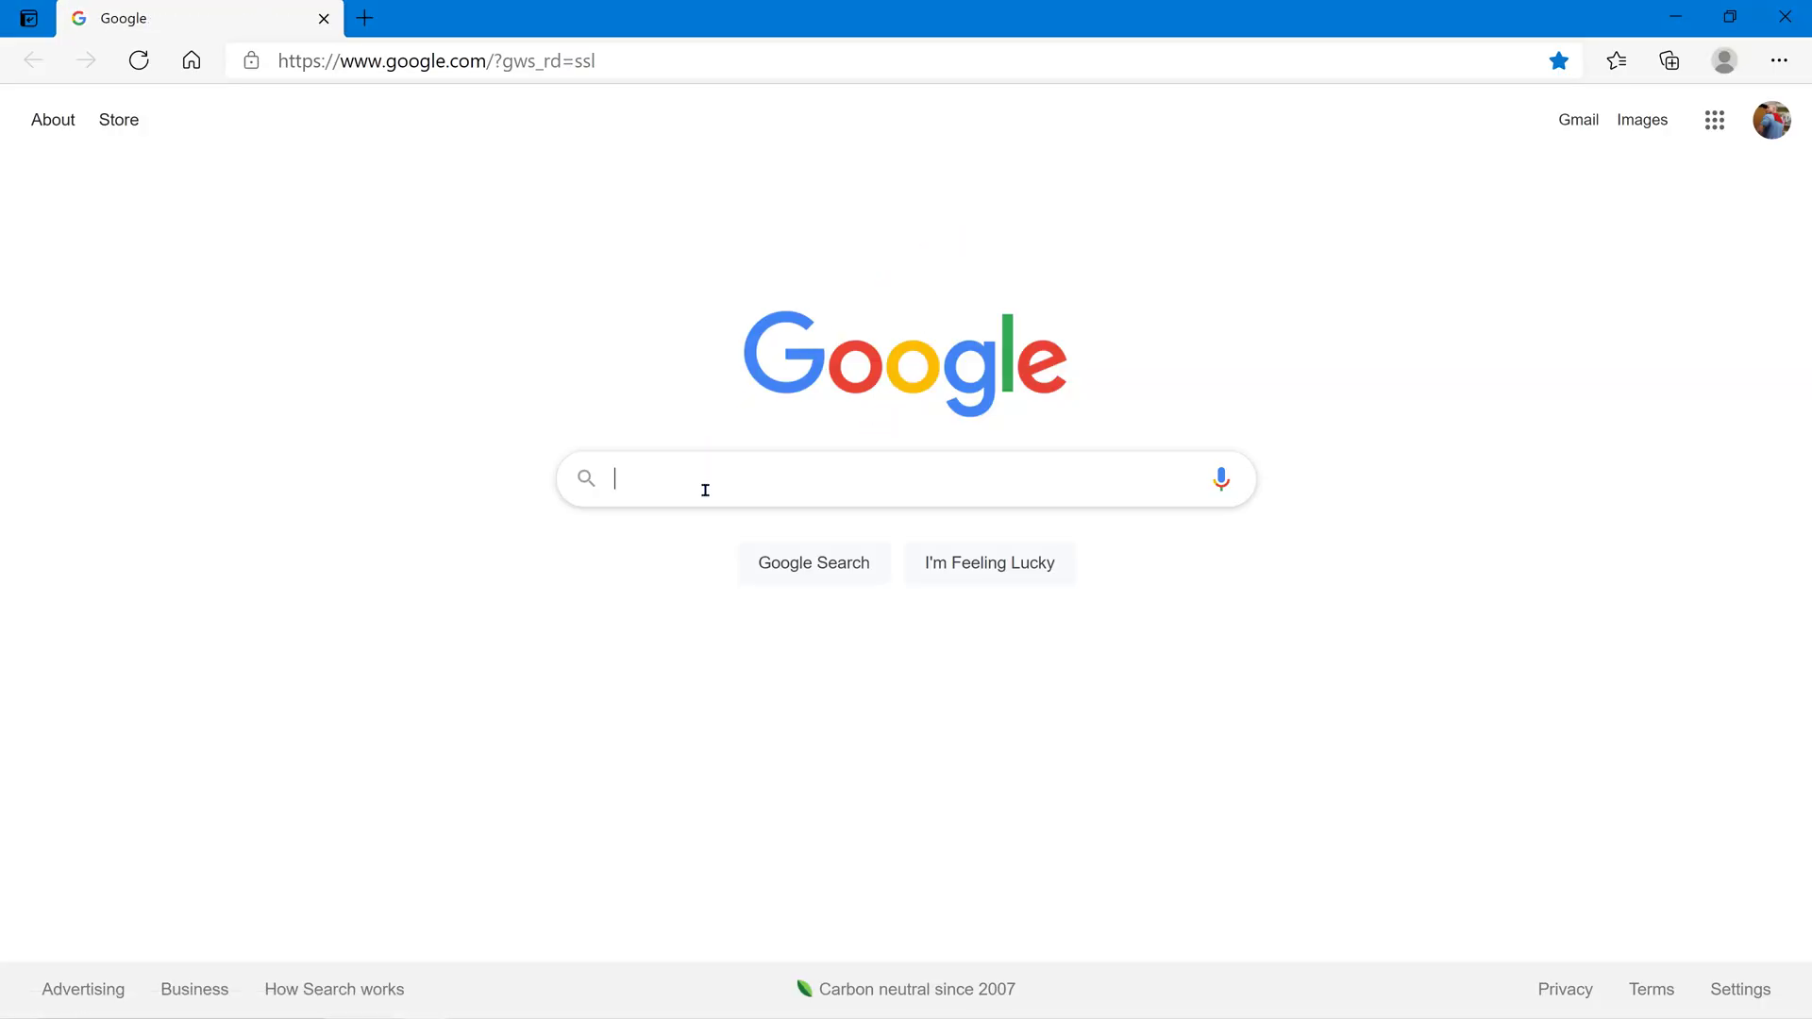
click(708, 480)
text(beam)
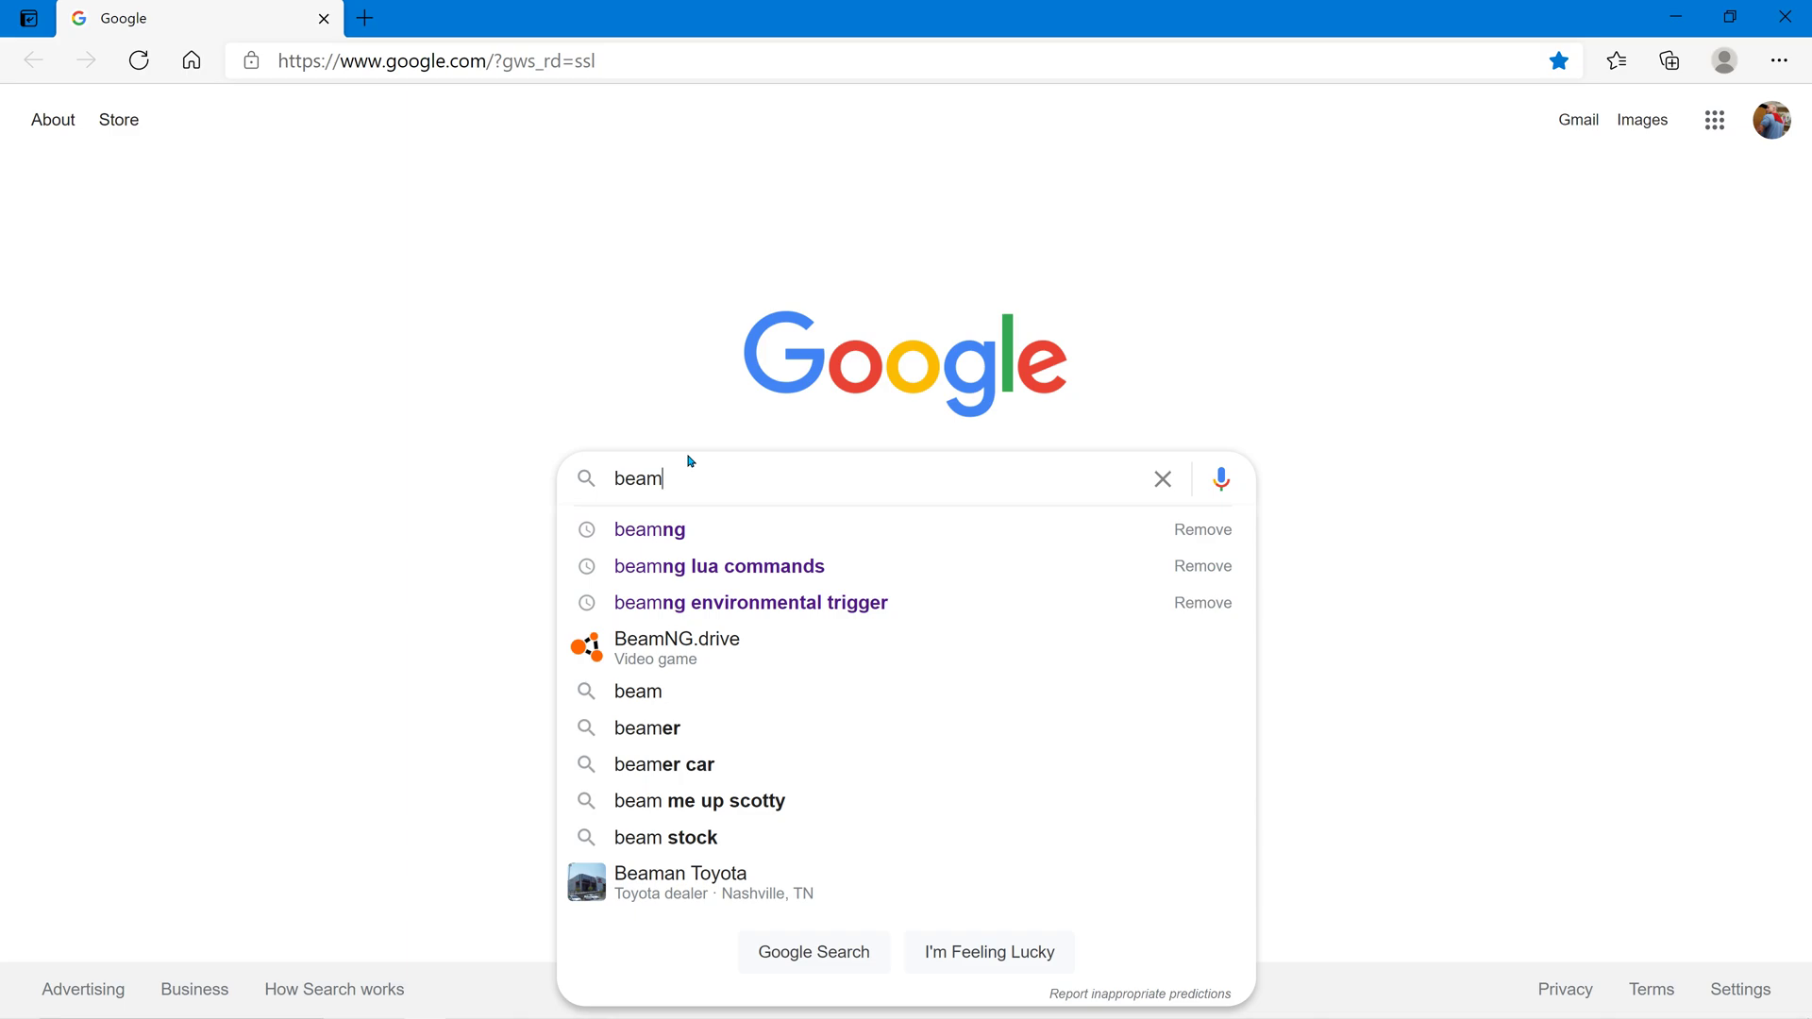
text(ng)
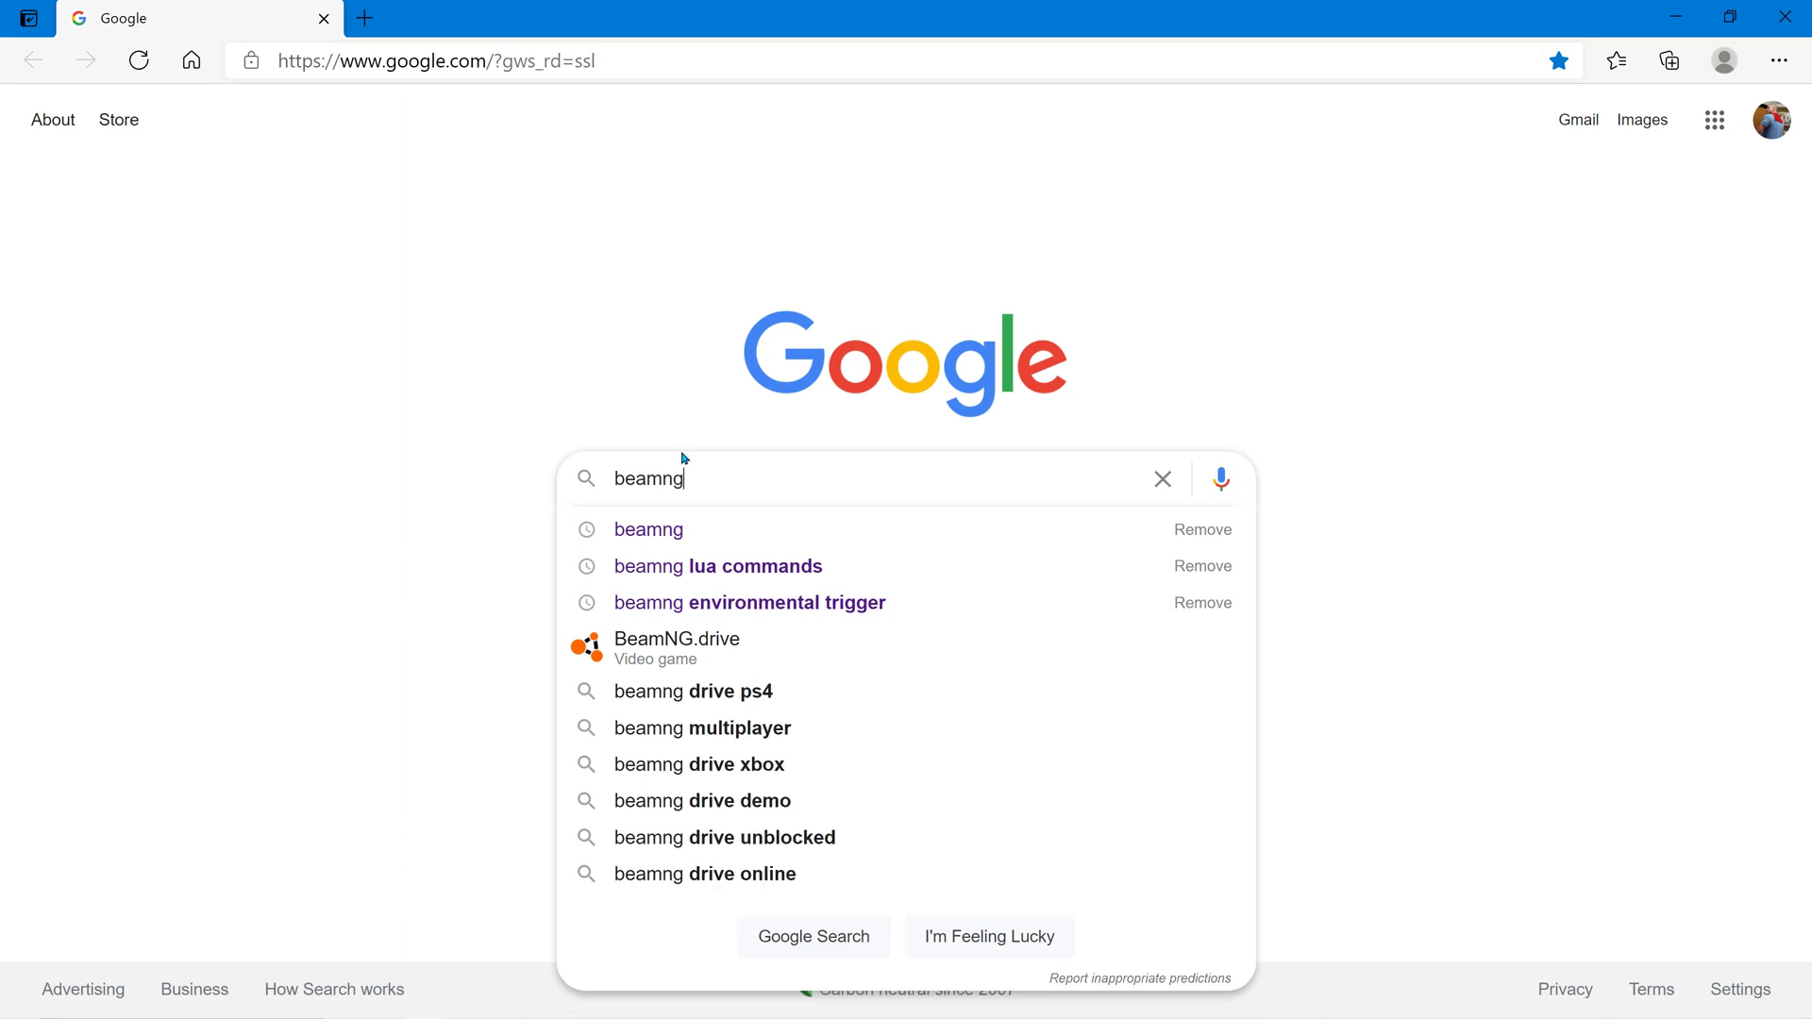
key(Return)
click(351, 354)
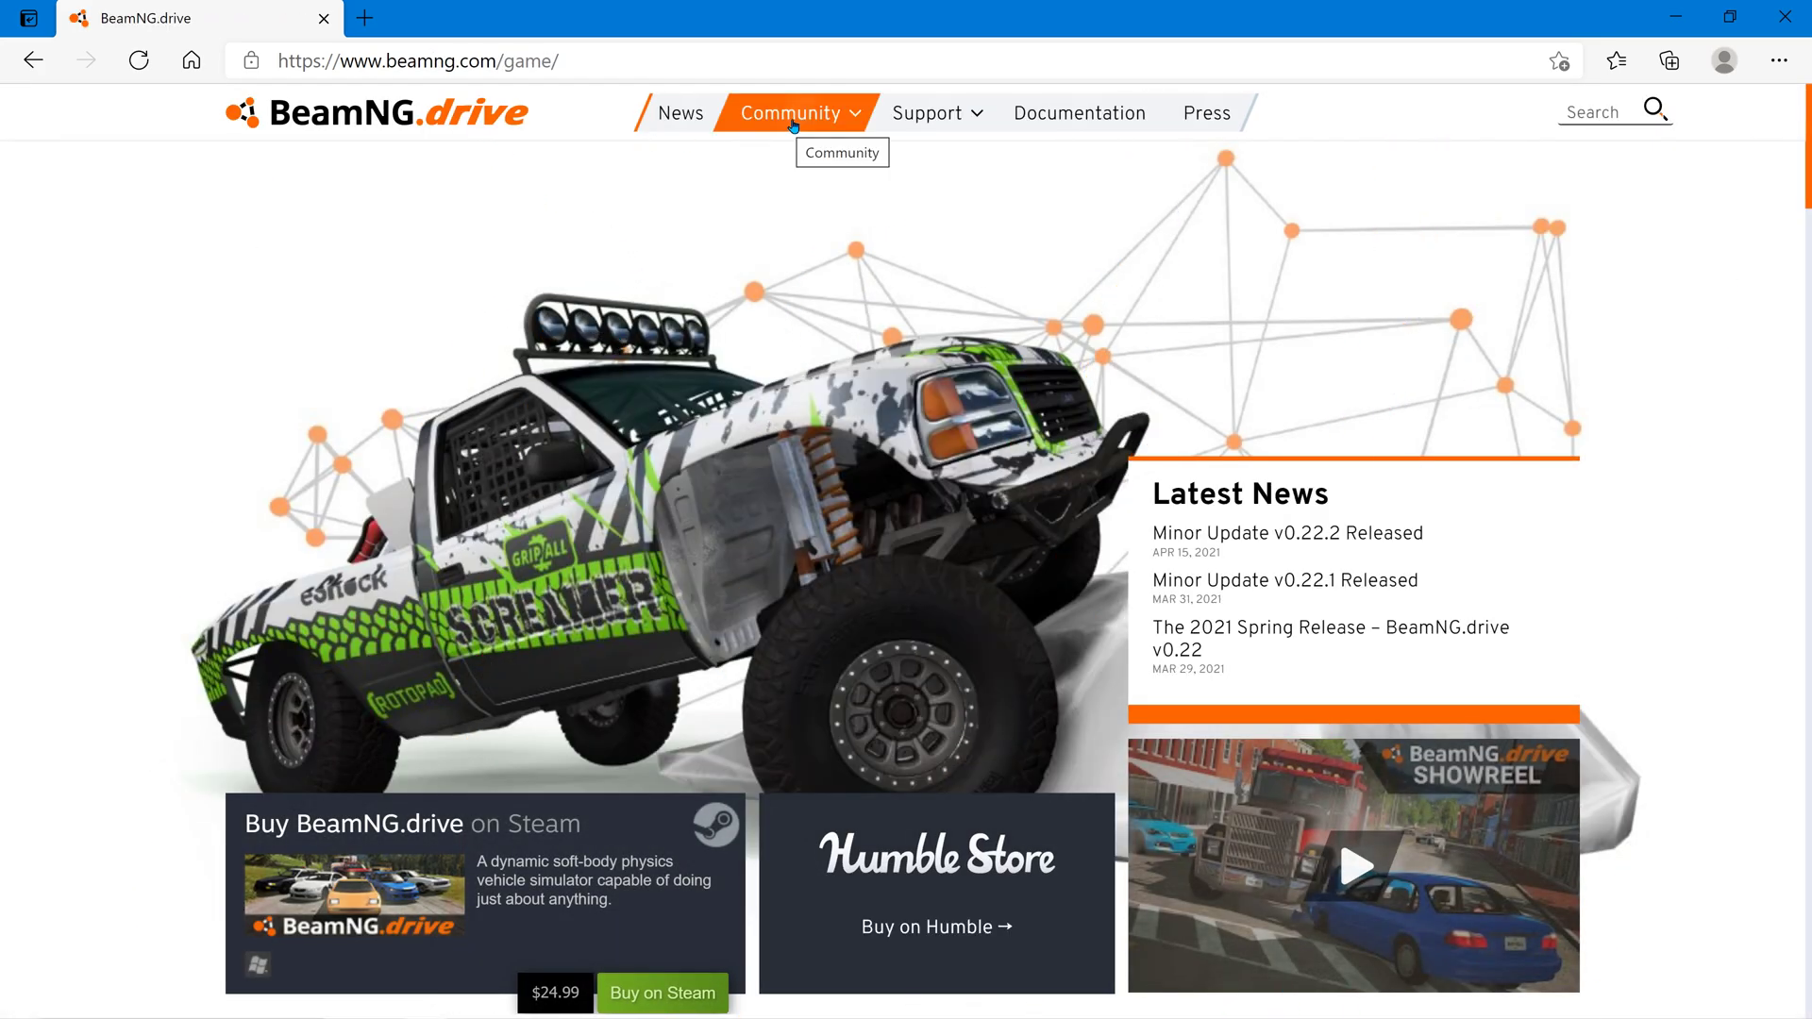
Go to the BeamNG community forum and open its Content Creation section.
click(792, 121)
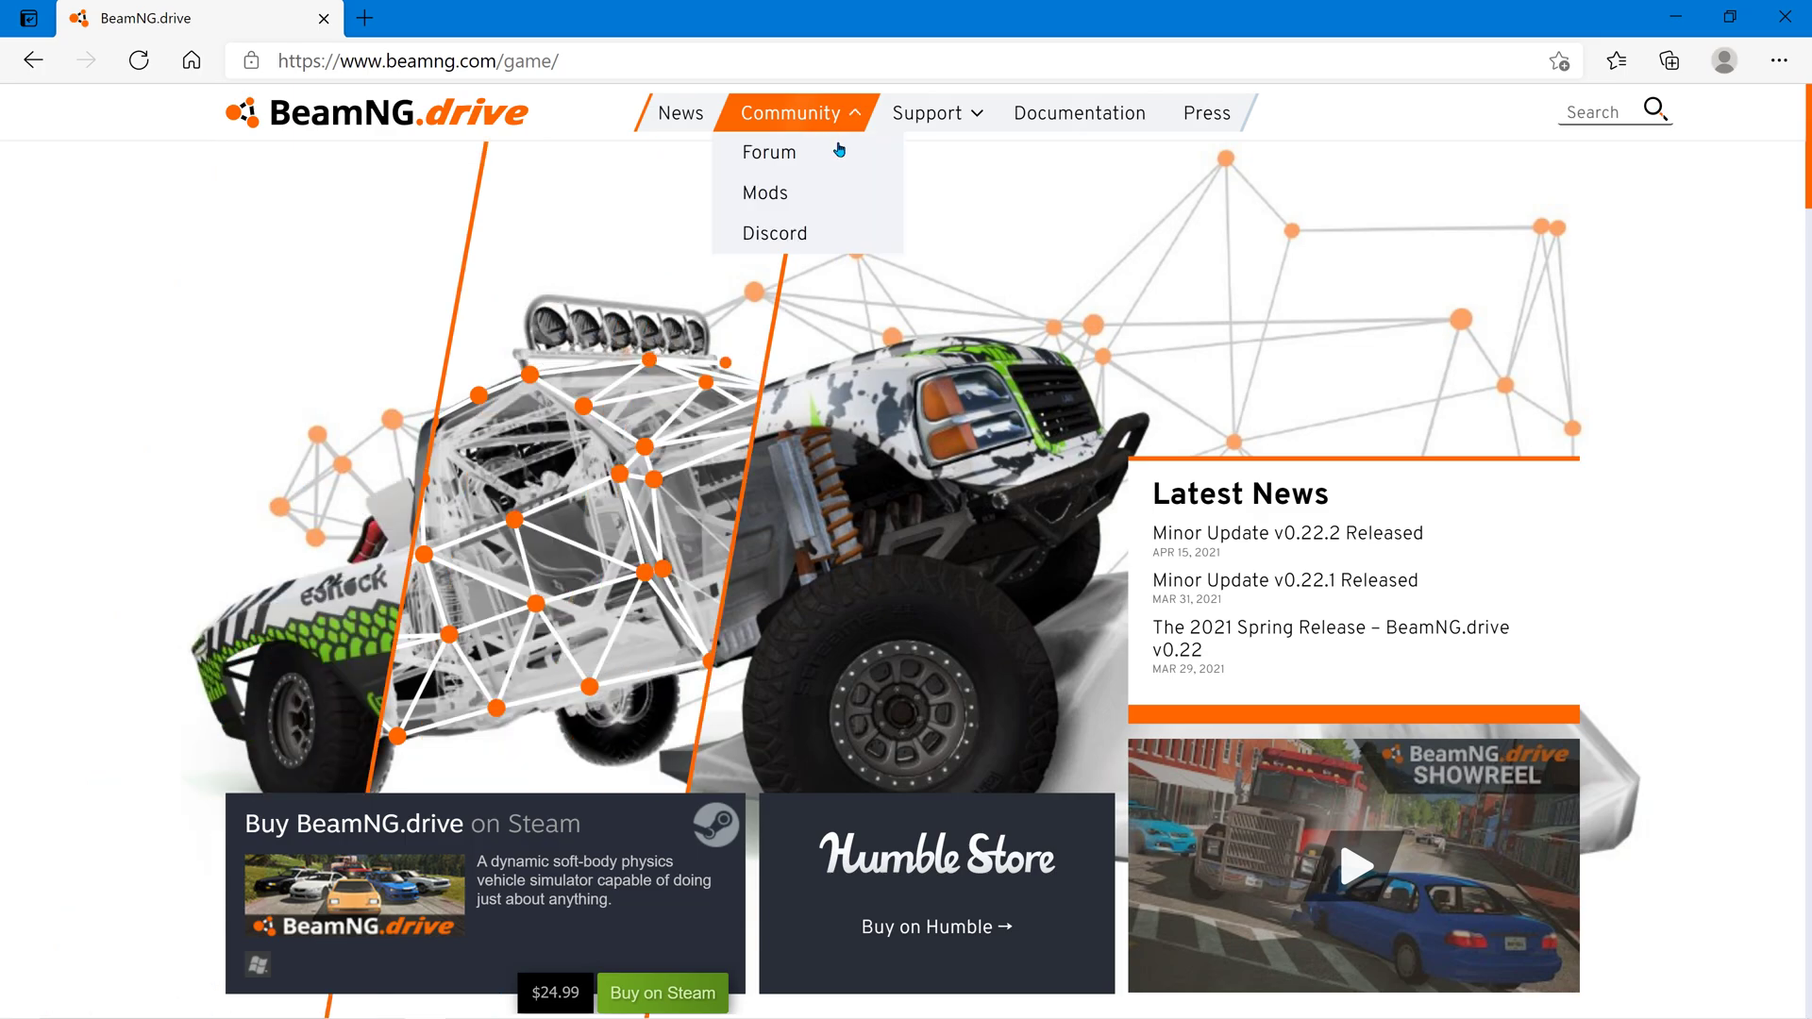
click(785, 165)
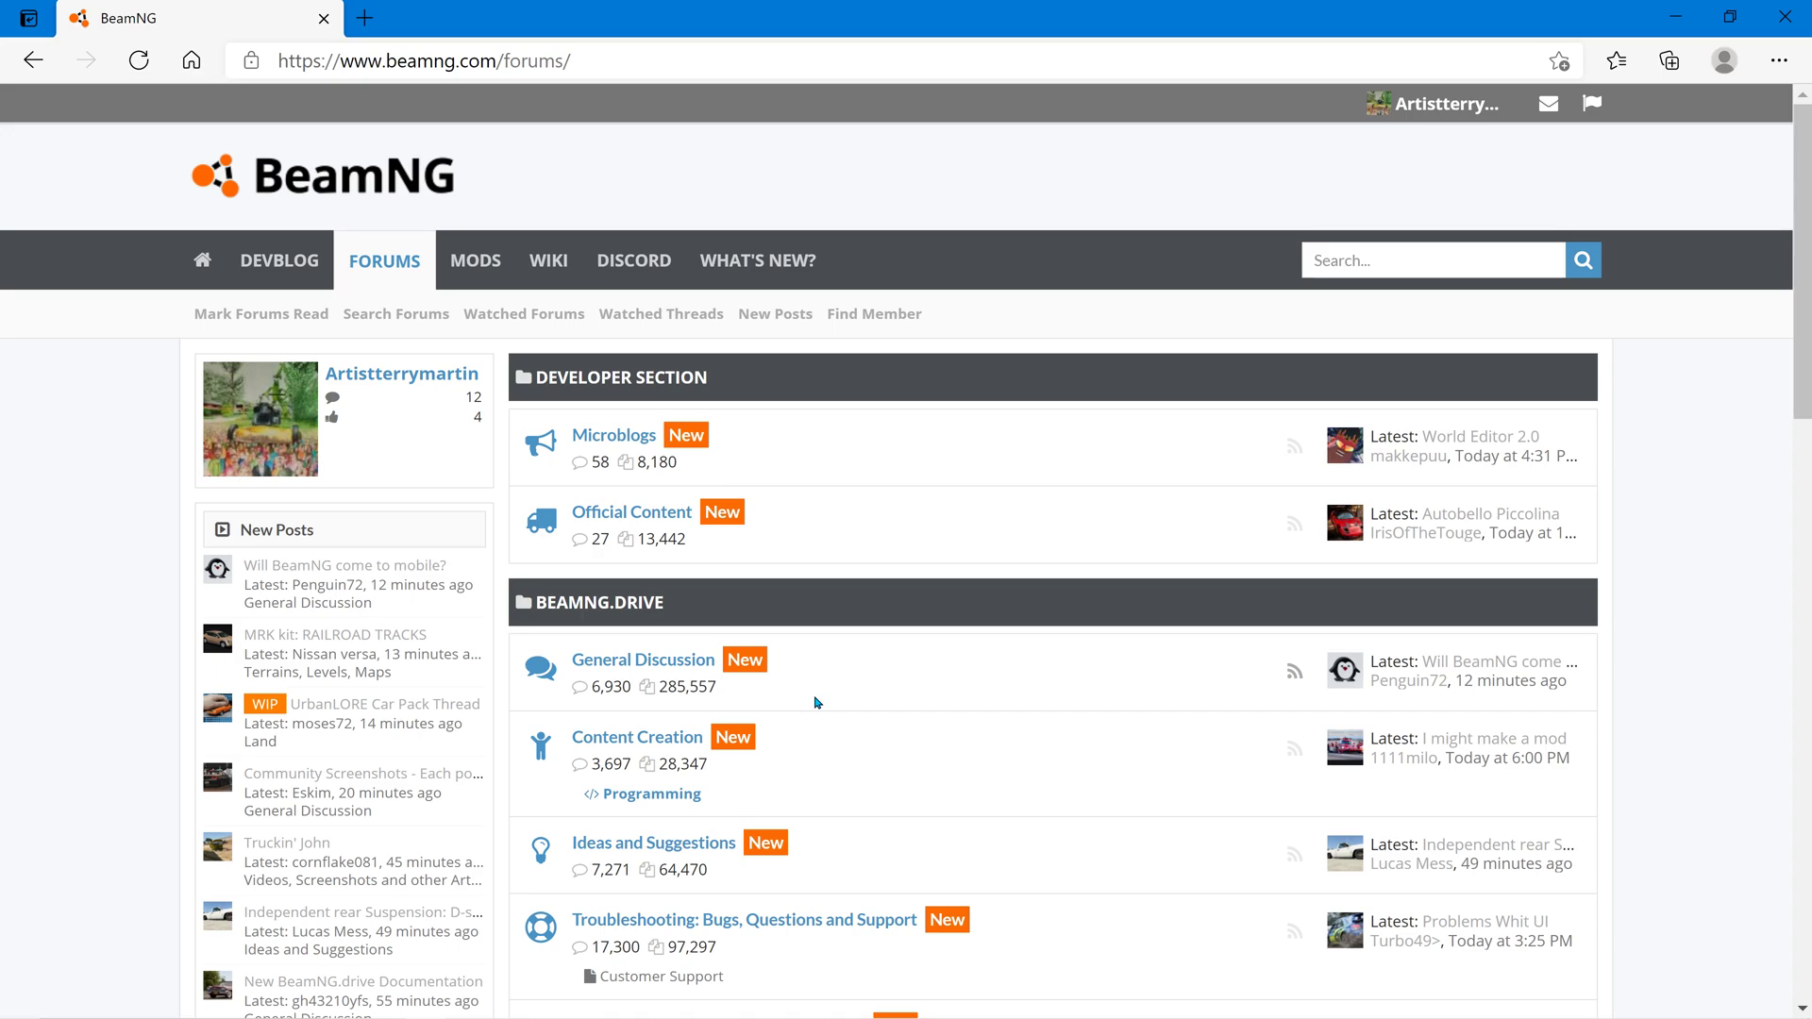
scroll(819, 702, down, 3)
scroll(819, 702, down, 4)
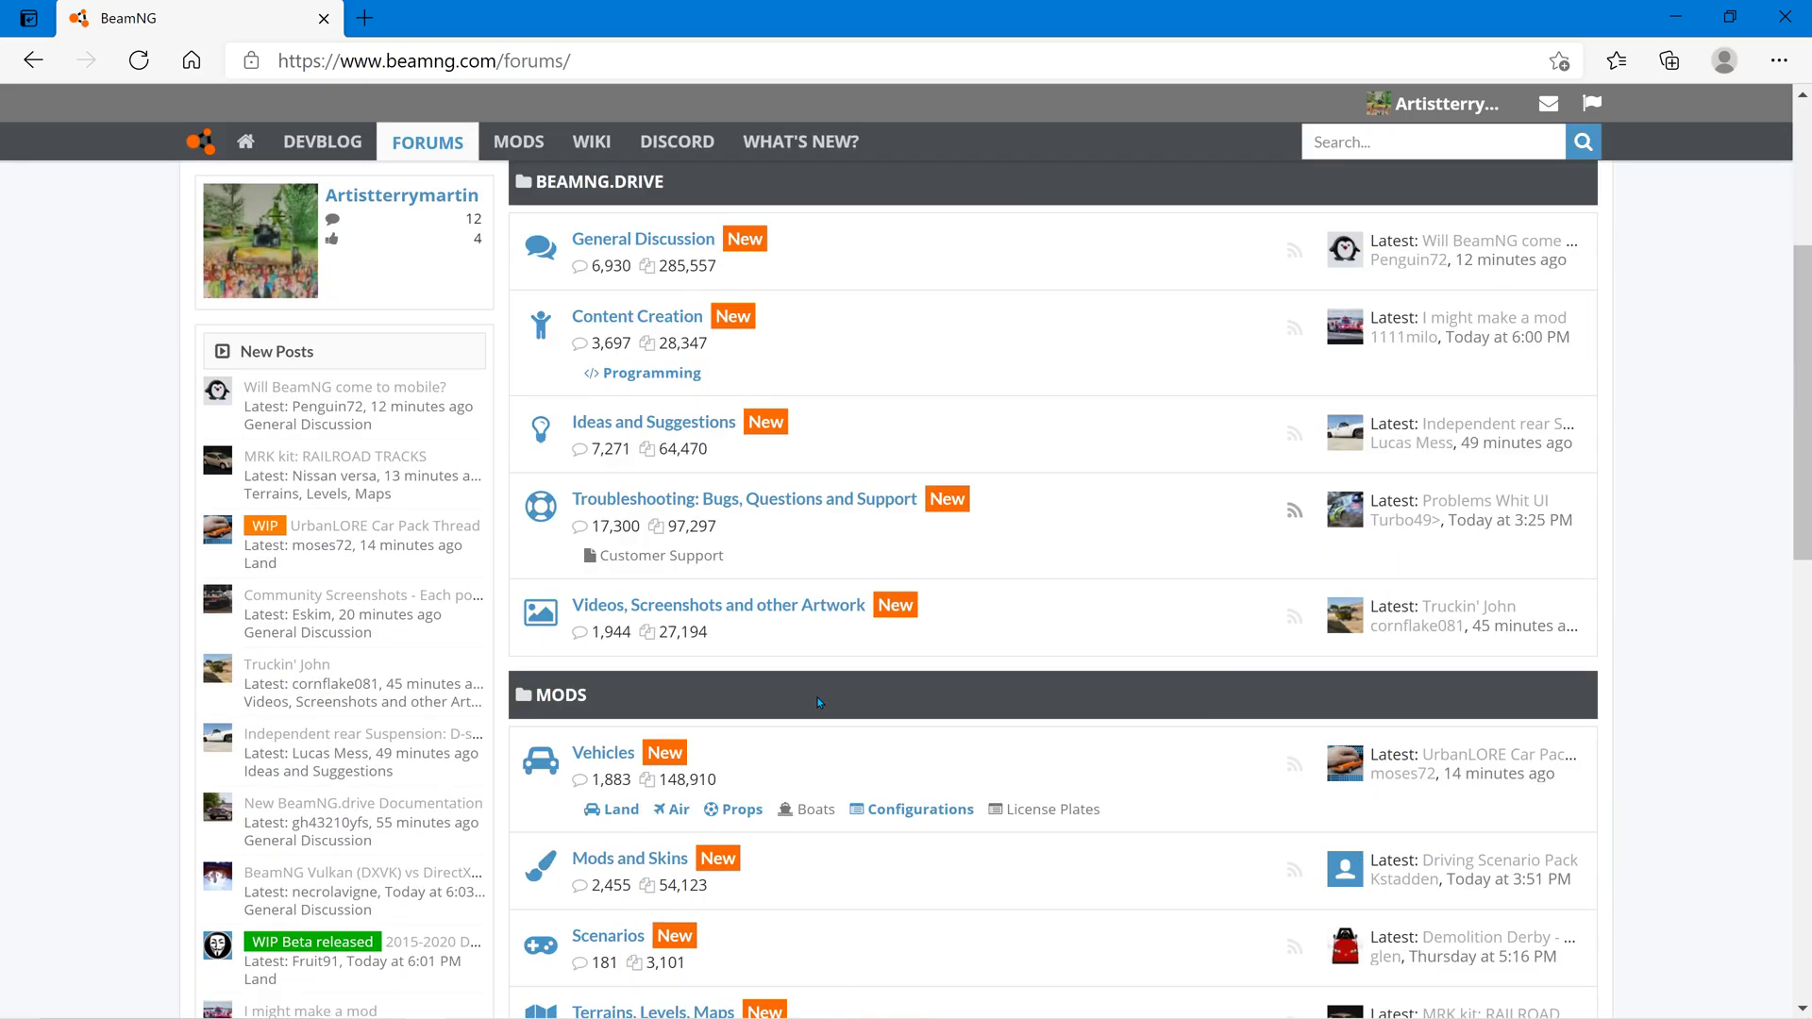
scroll(787, 674, up, 3)
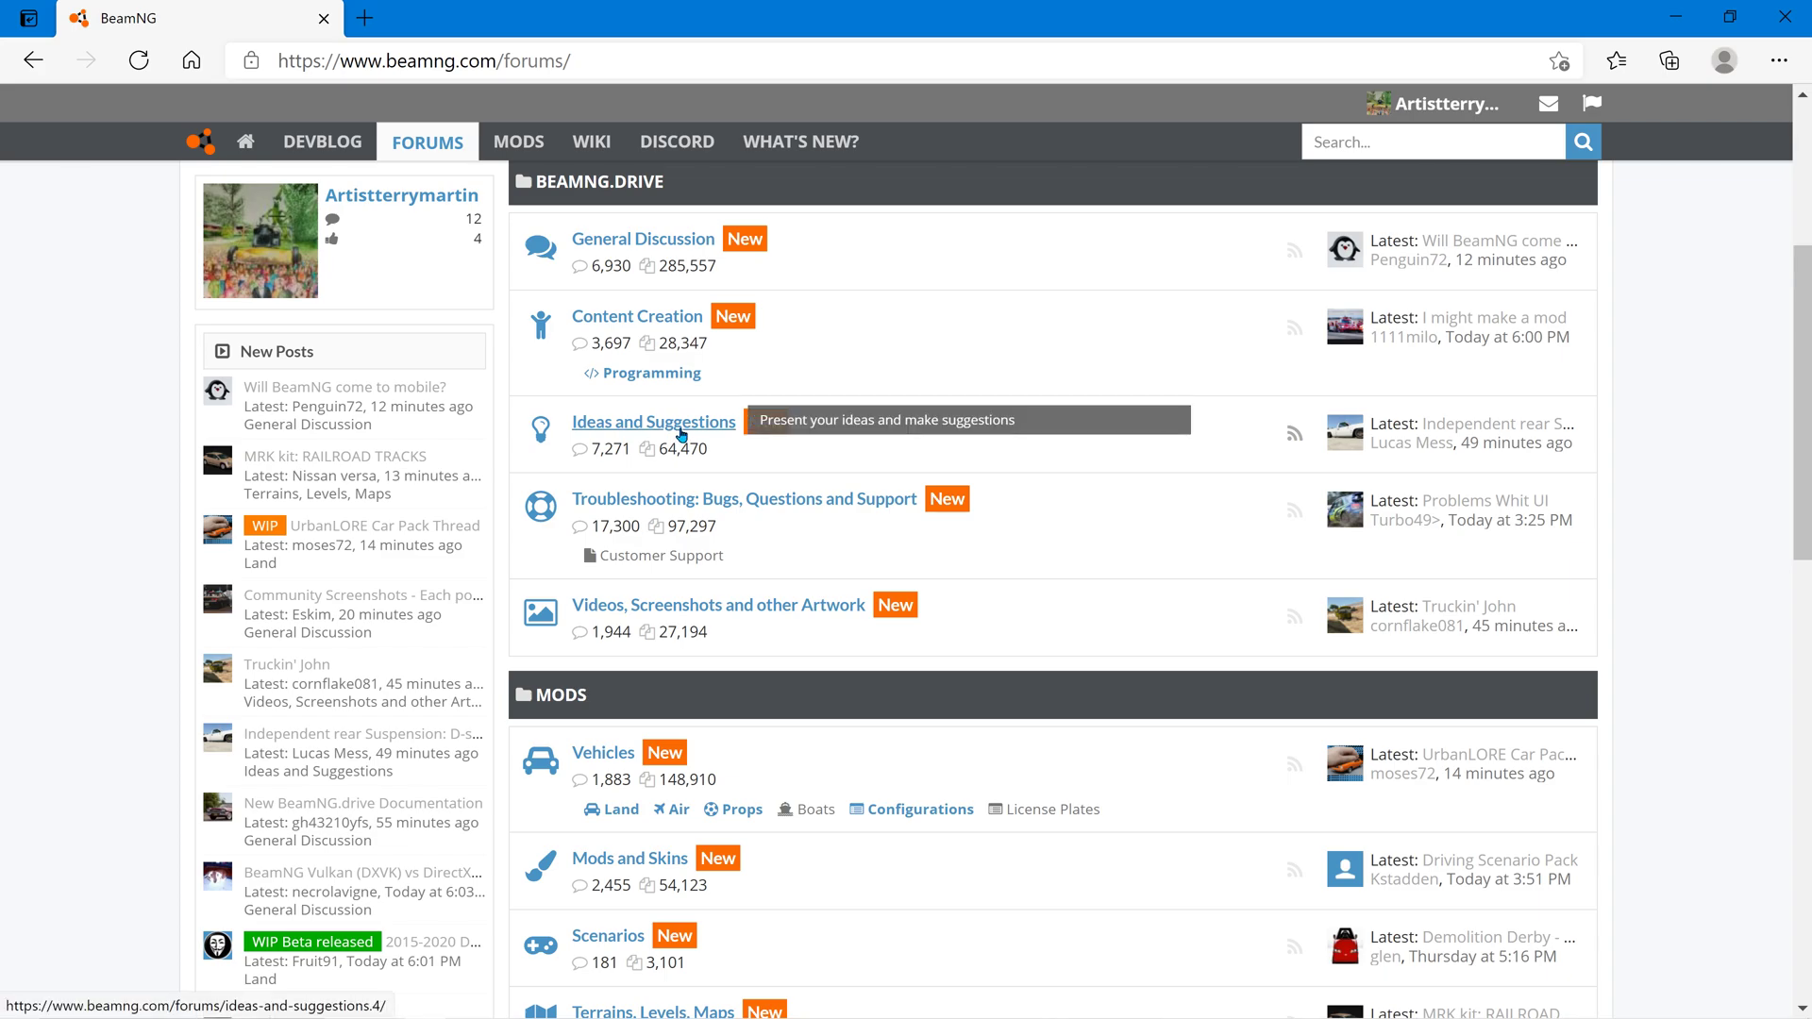
click(669, 323)
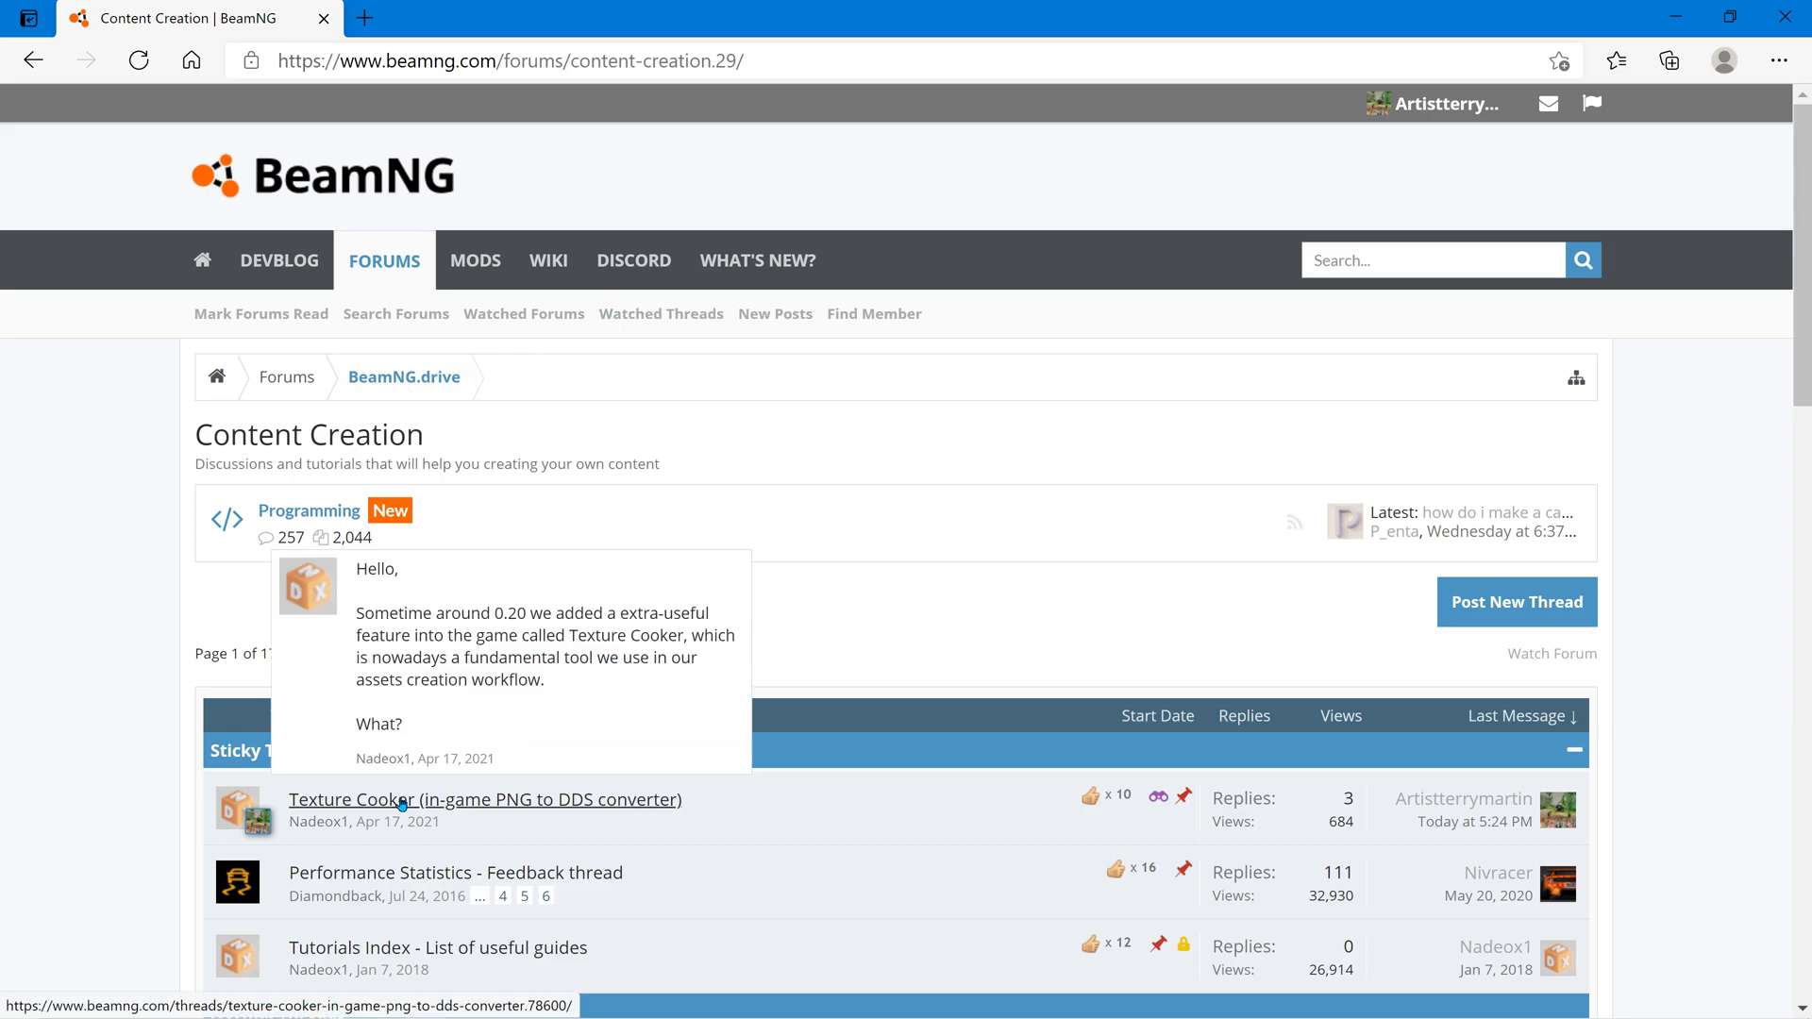
Open the Texture Cooker thread and follow its documentation link to read the PNG naming convention under Workflow.
click(426, 799)
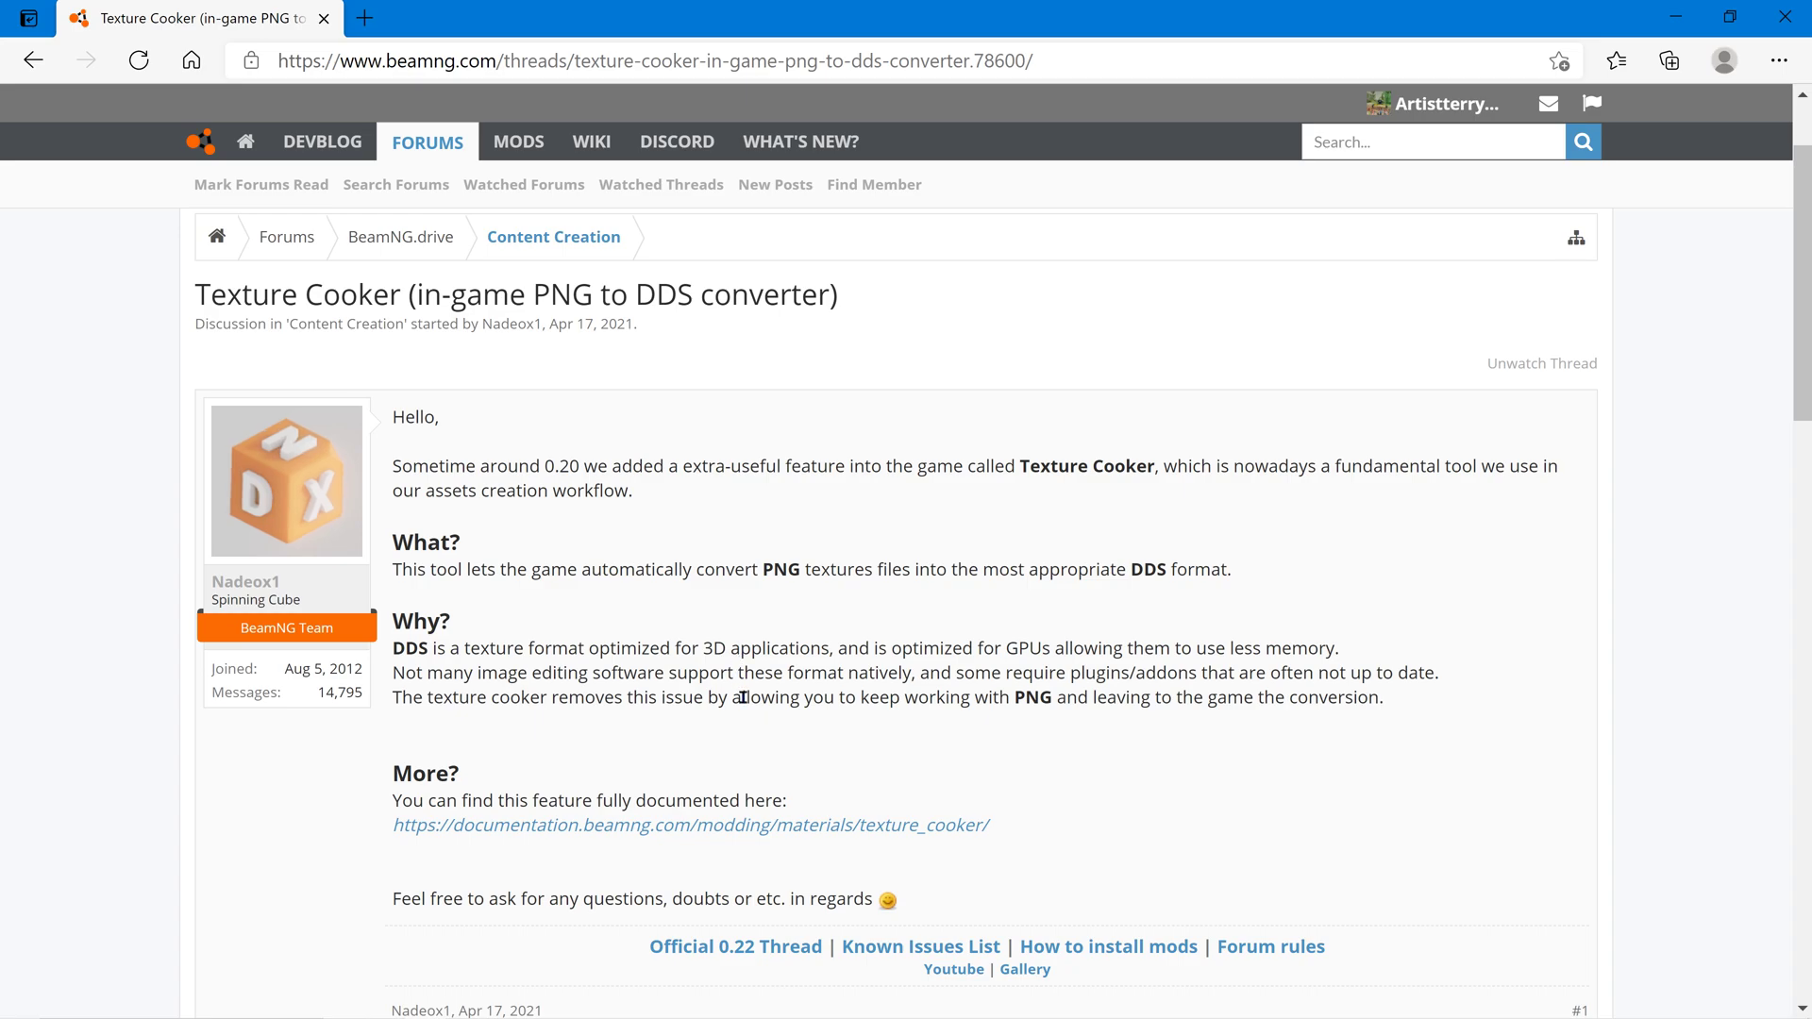
click(821, 826)
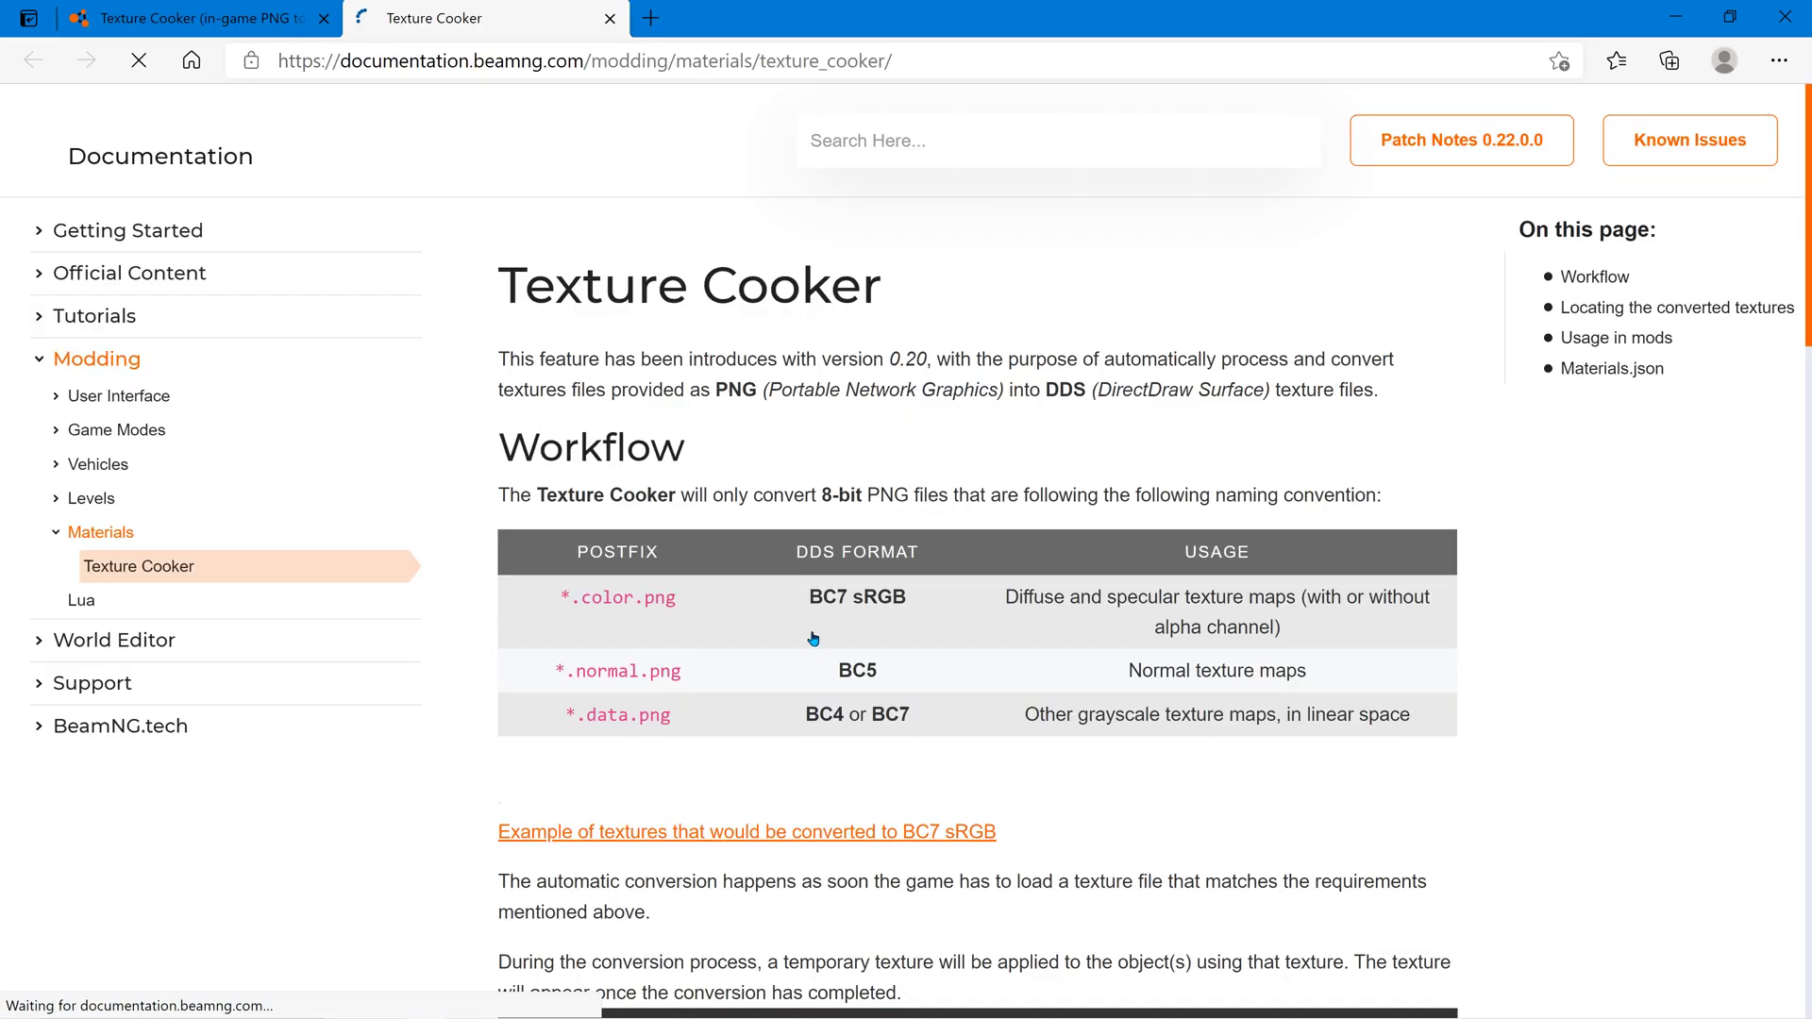
scroll(779, 591, down, 1)
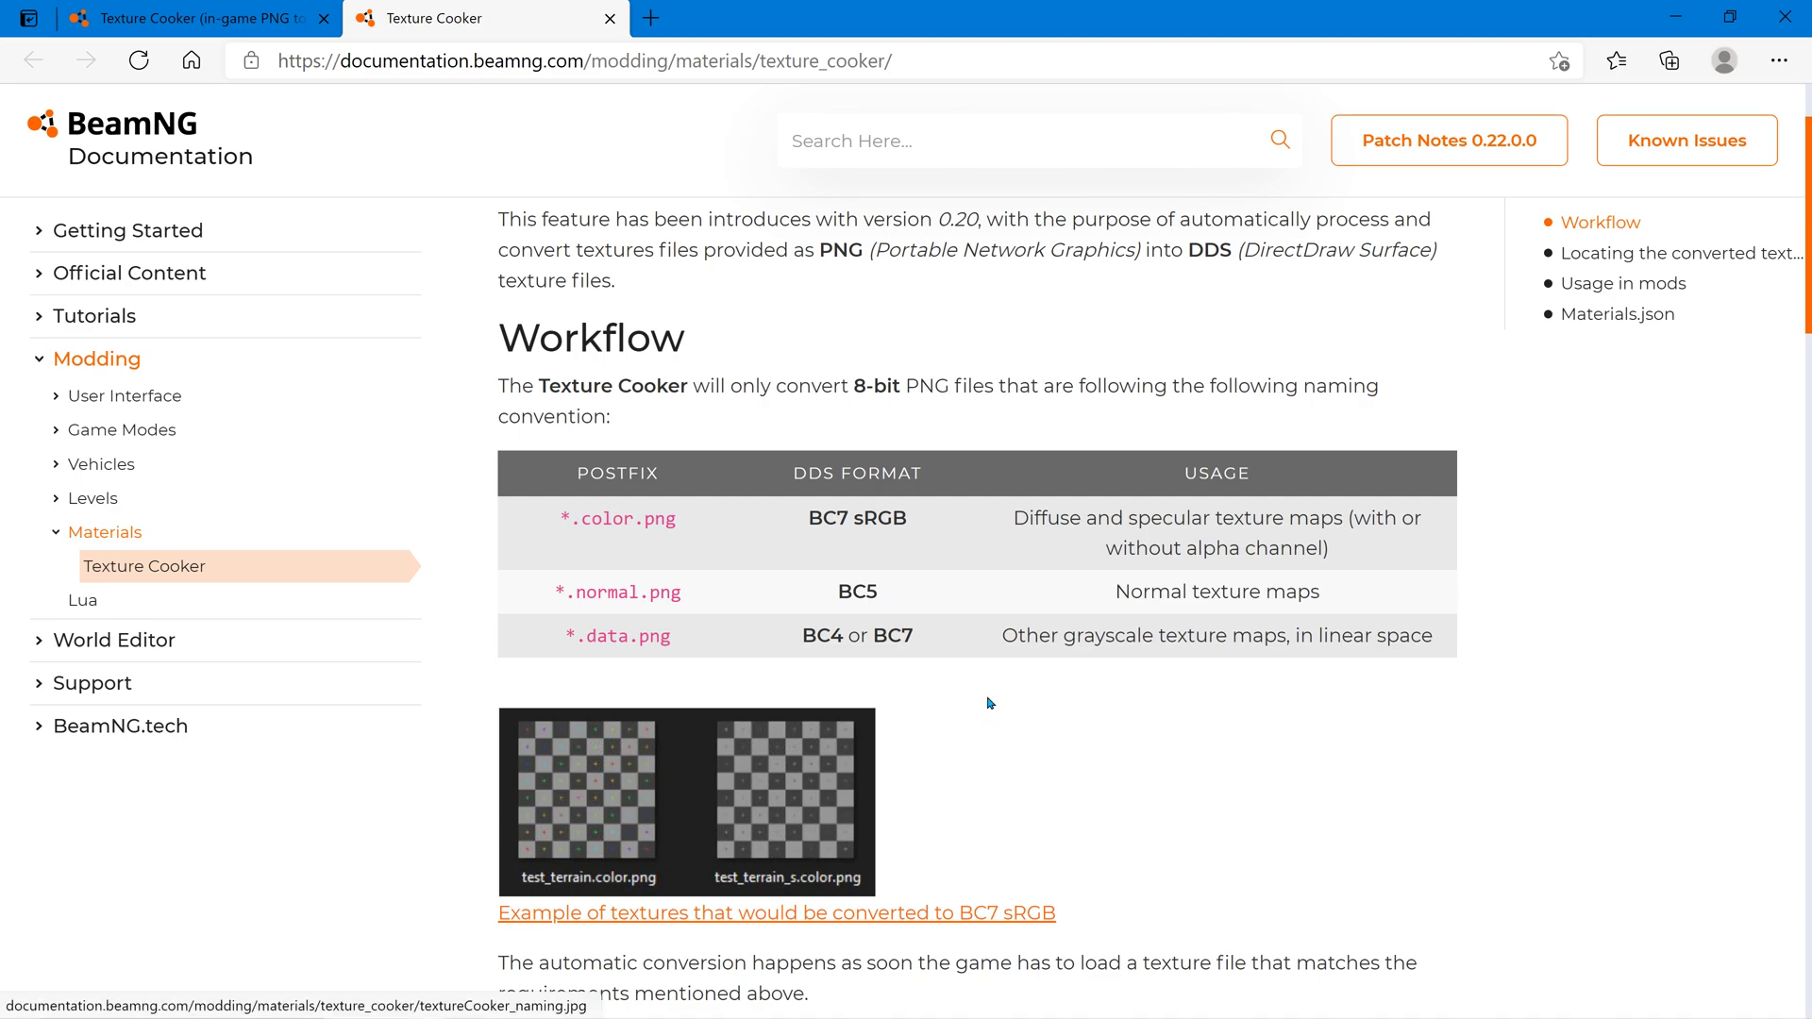
Review the Workflow section of the Texture Cooker page and highlight the color, normal and data PNG postfixes in its table.
scroll(999, 685, down, 2)
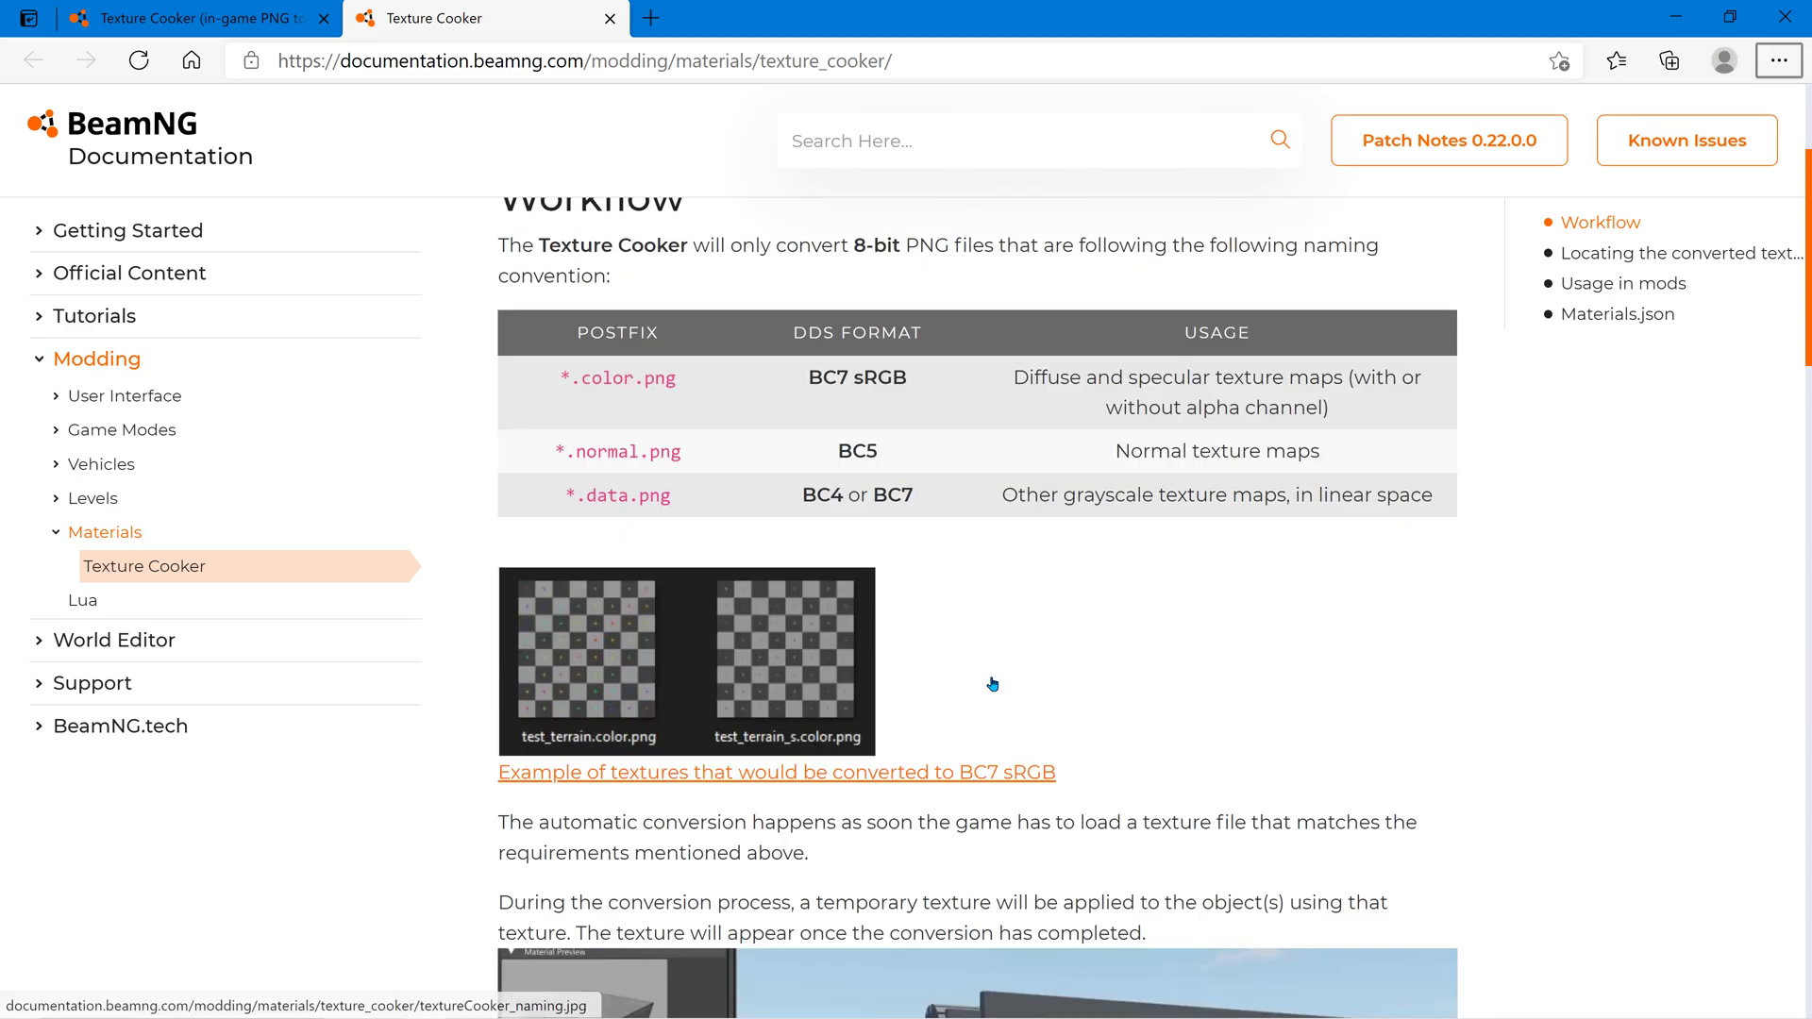
key(alt)
scroll(640, 349, up, 3)
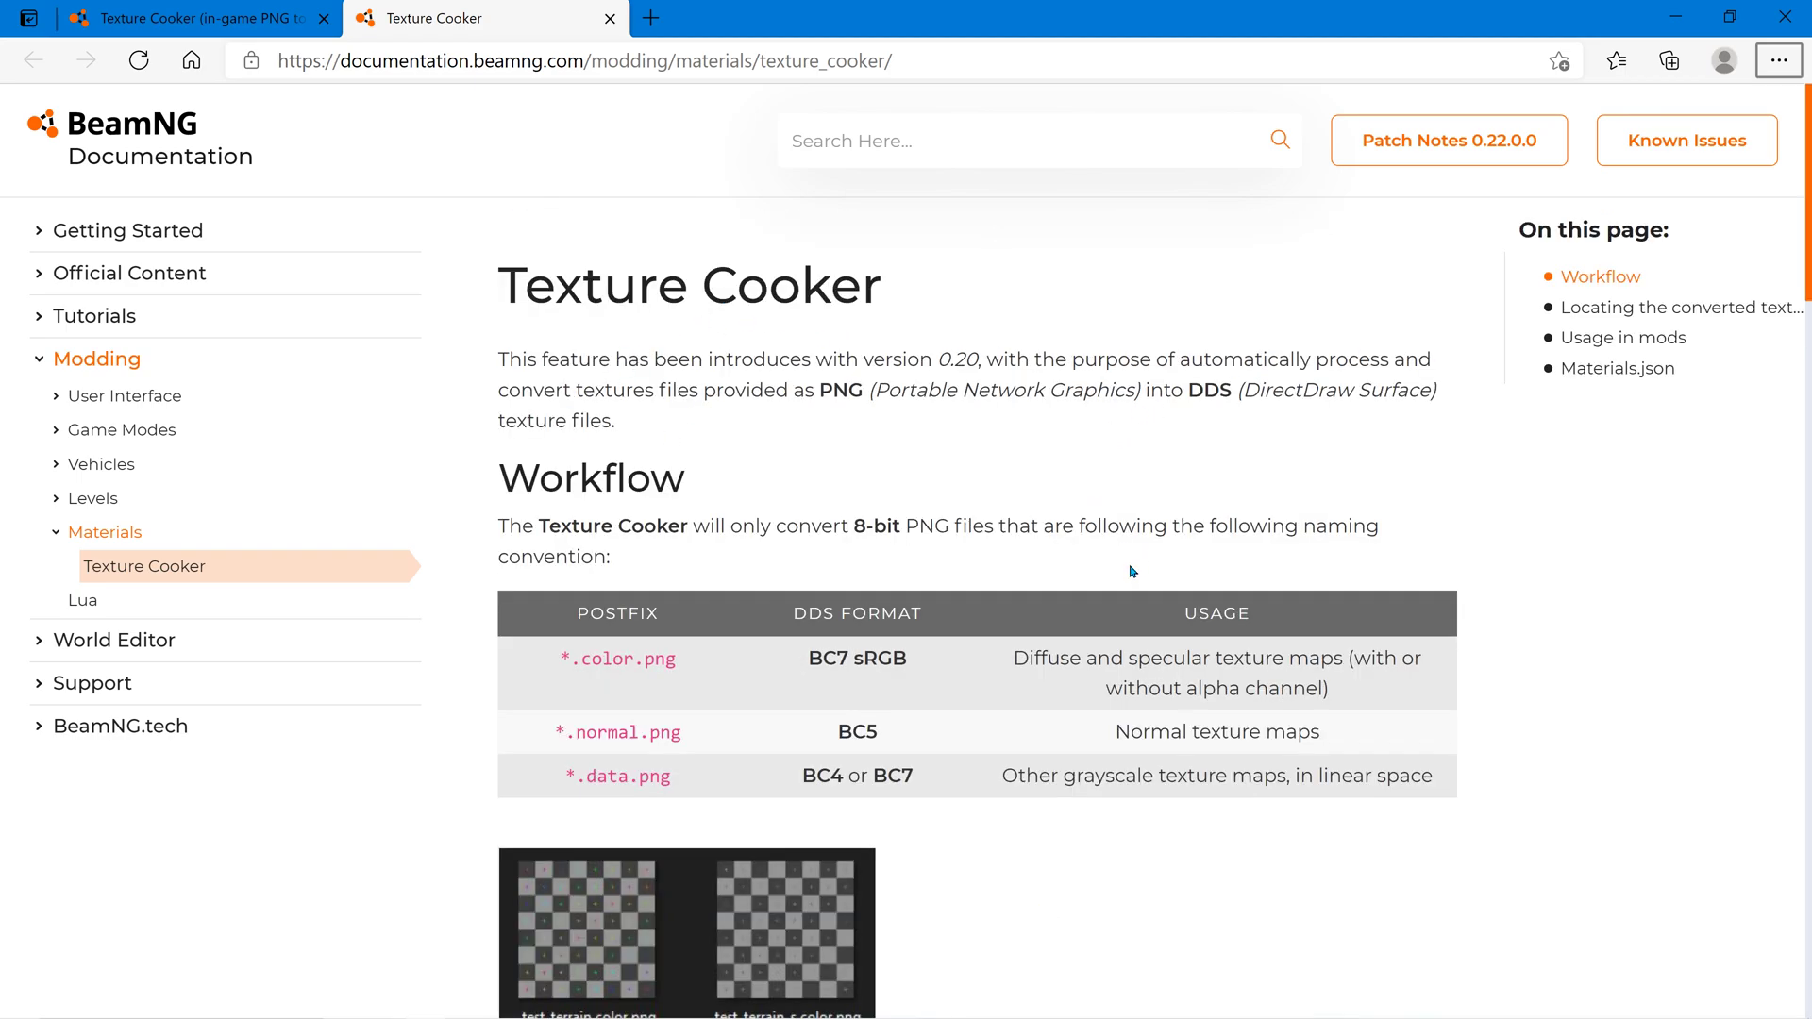
scroll(1132, 571, down, 1)
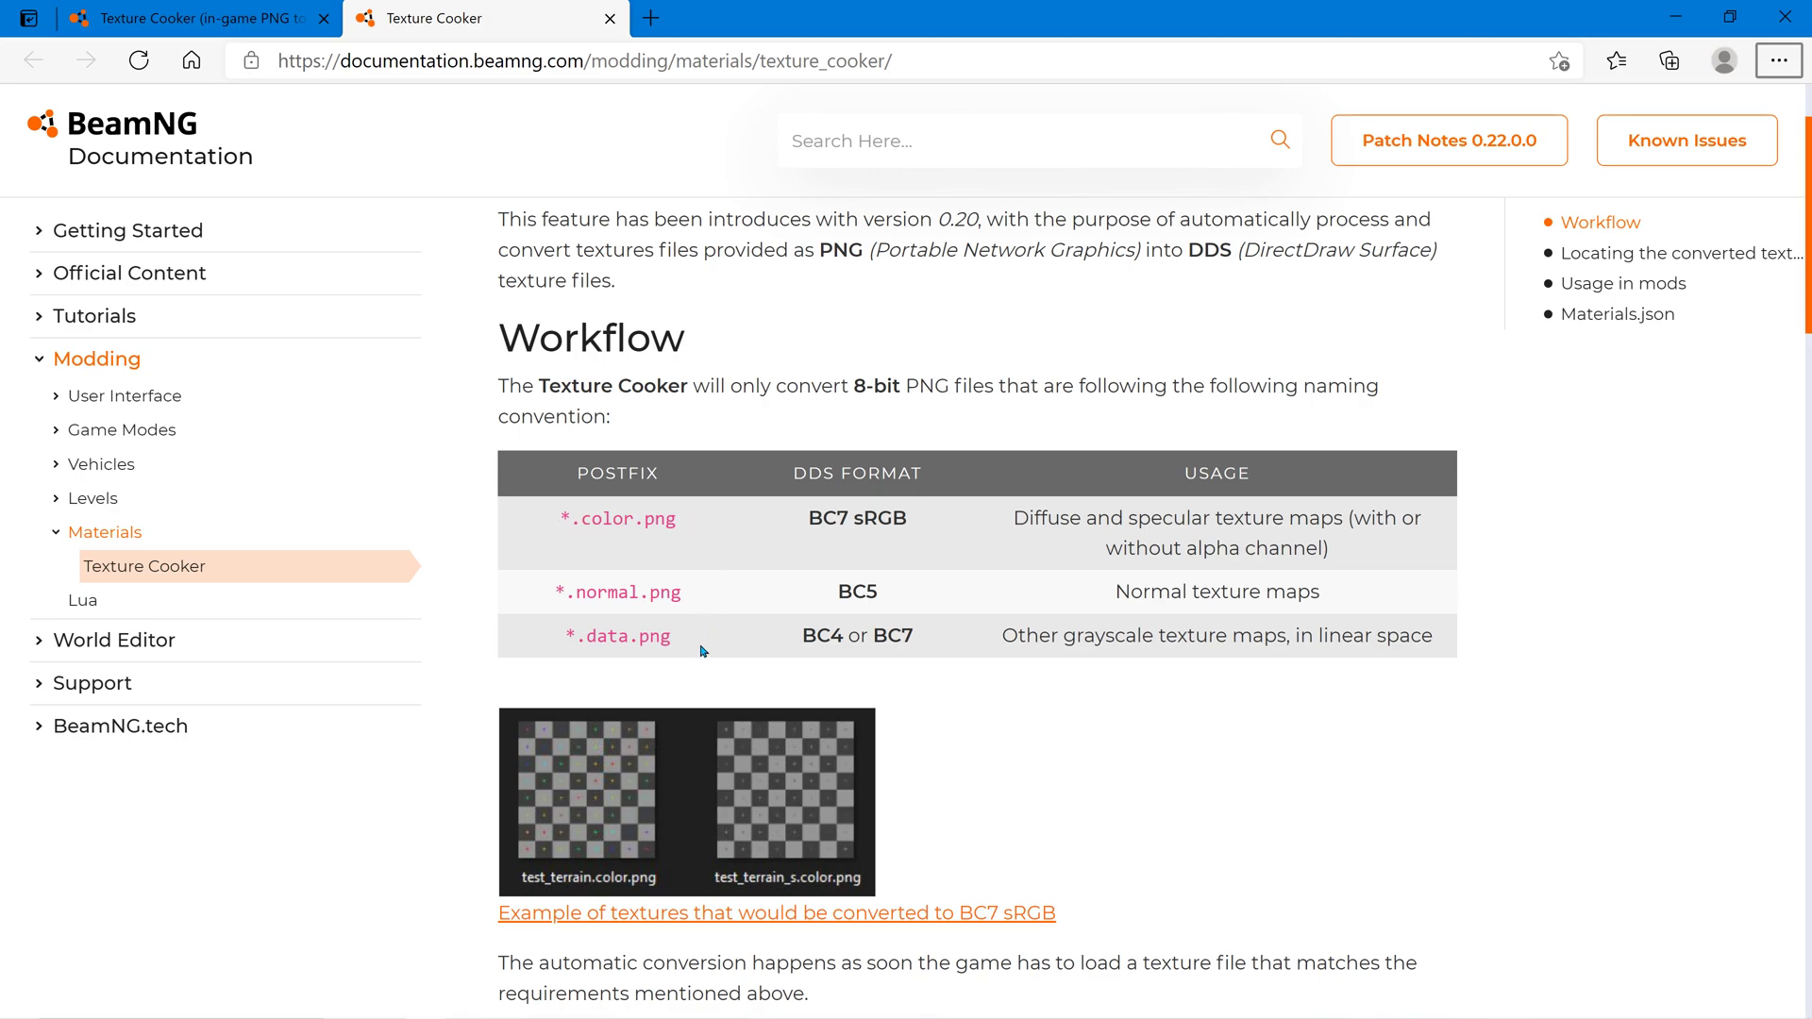
drag(672, 626, 584, 538)
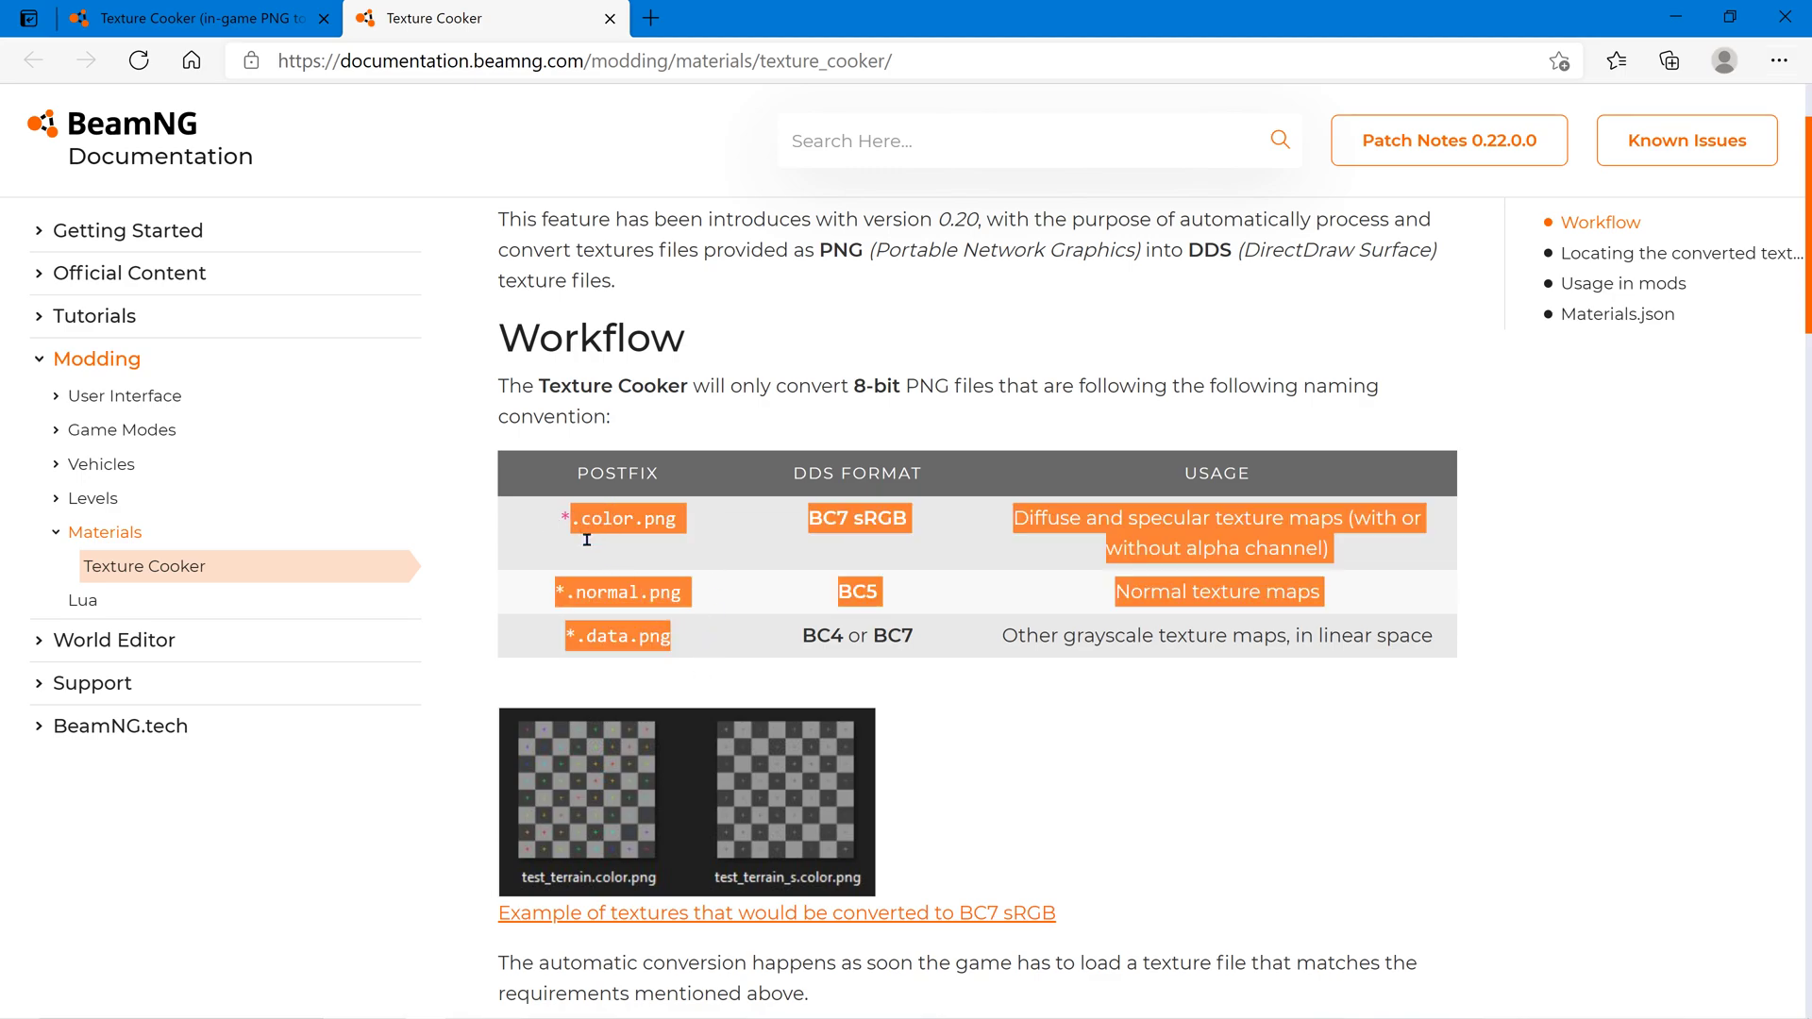
click(582, 520)
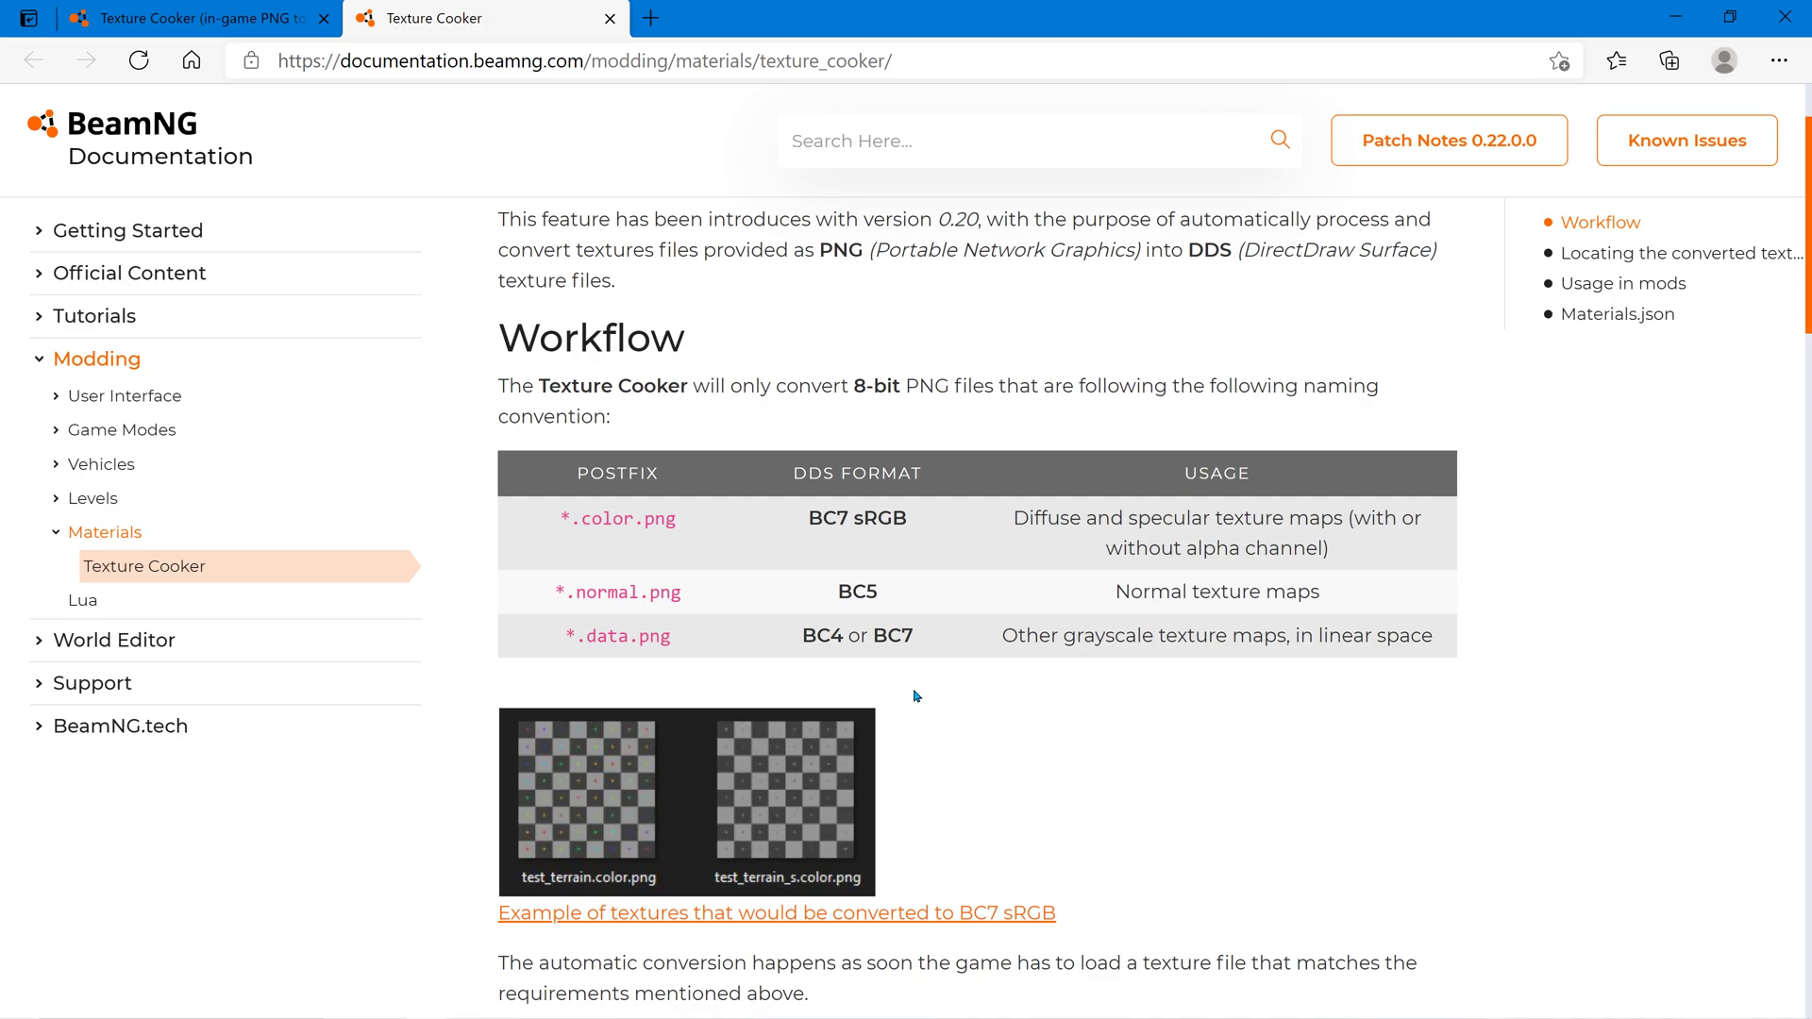
Switch to the BeamNG.drive world editor and select the fourth NewBh.dae object in the scene tree to show its material.
key(alt+Tab)
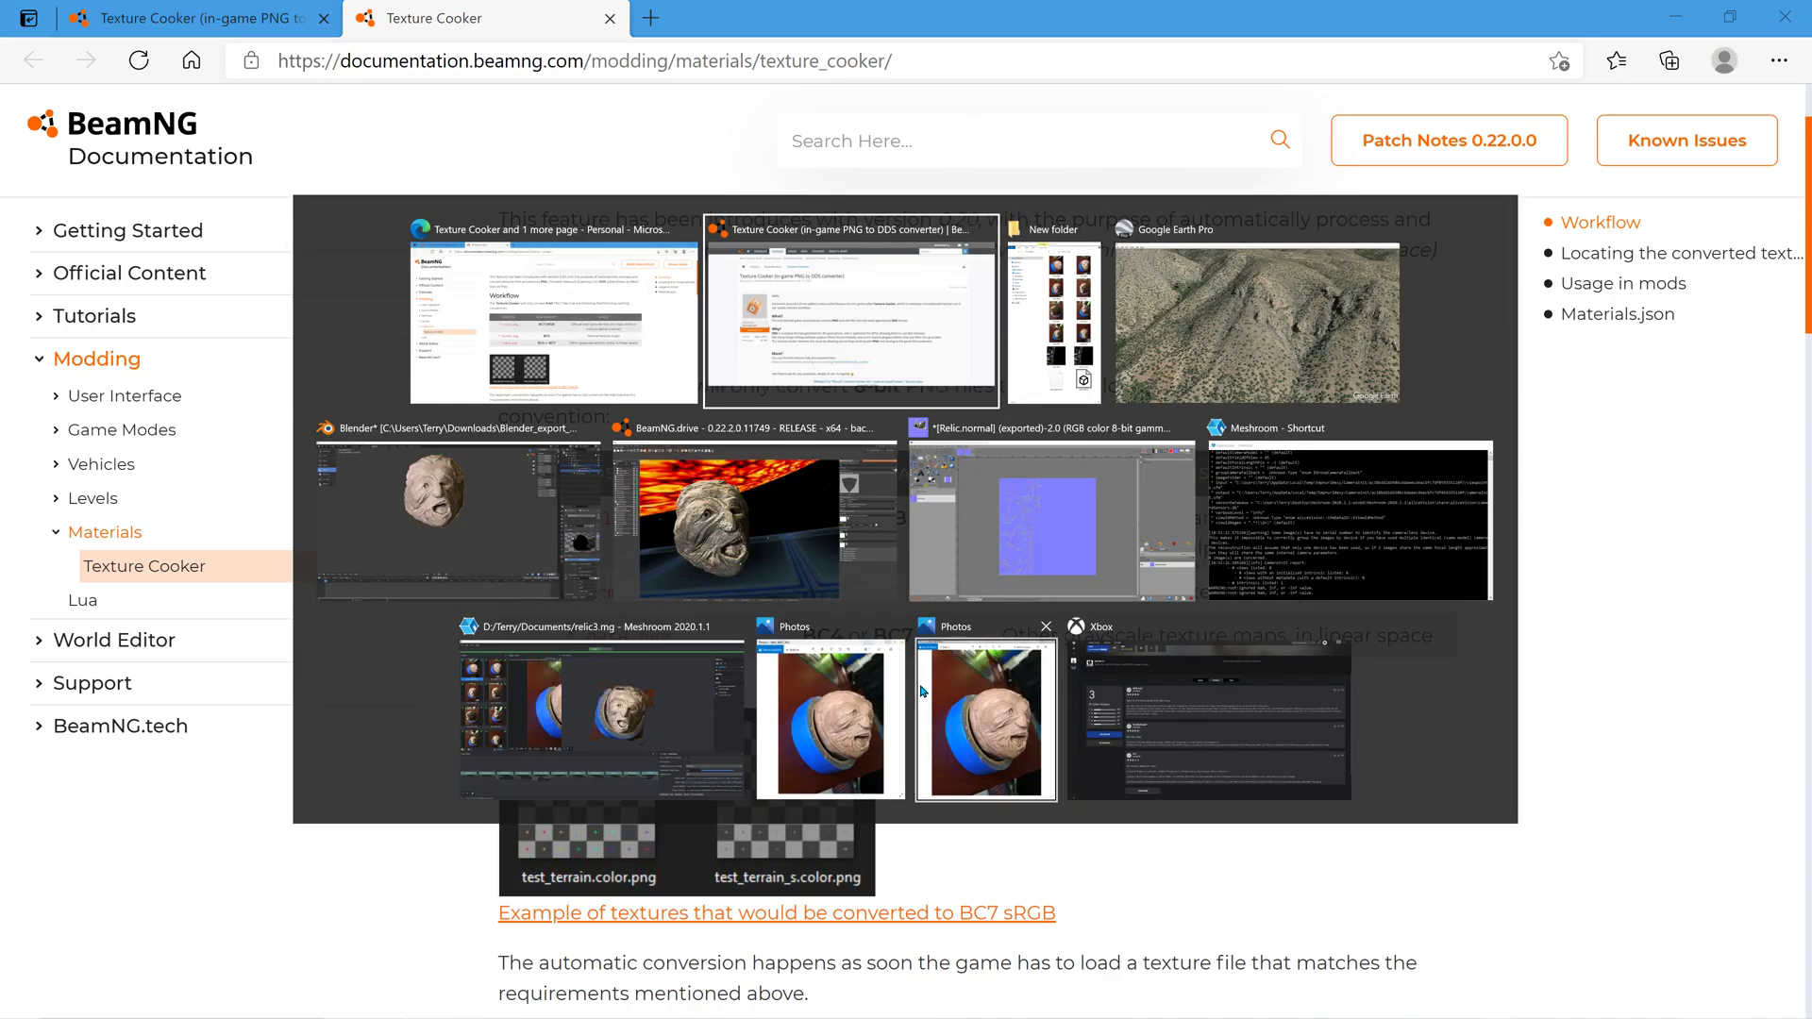
key(alt+Tab)
key(alt+Tab)
key(alt+Tab)
key(alt+Tab)
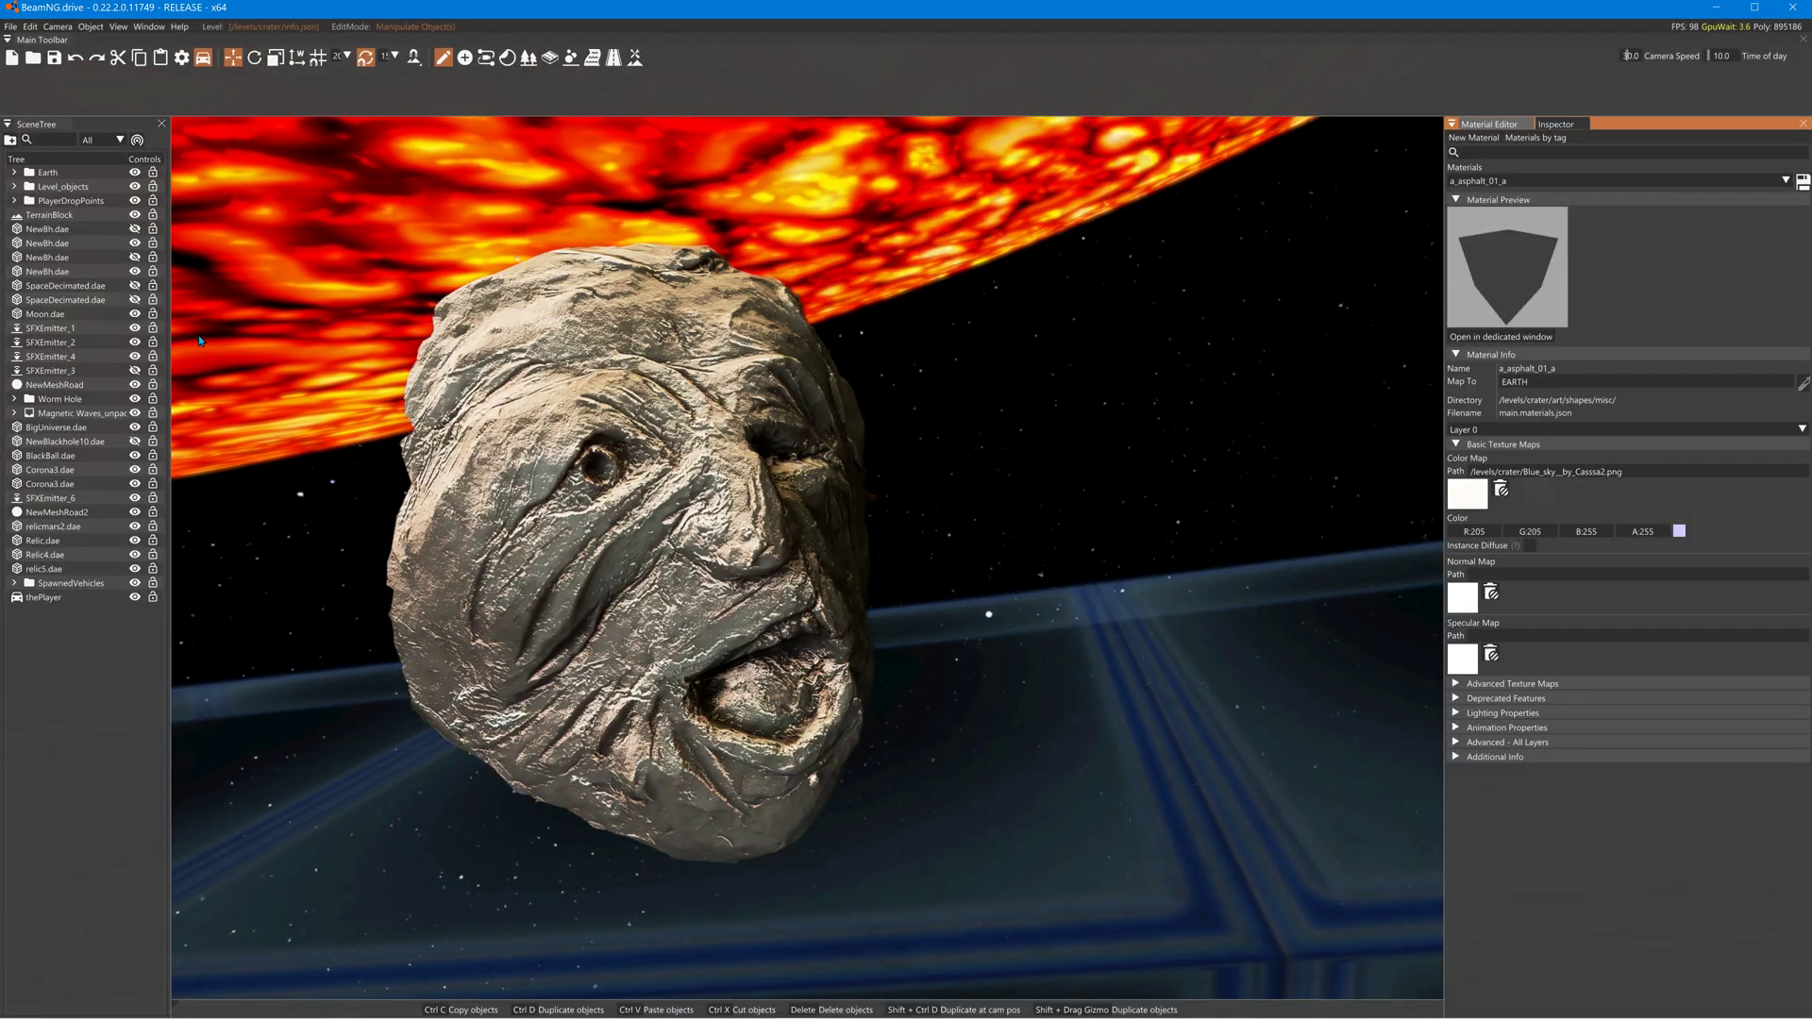
click(47, 271)
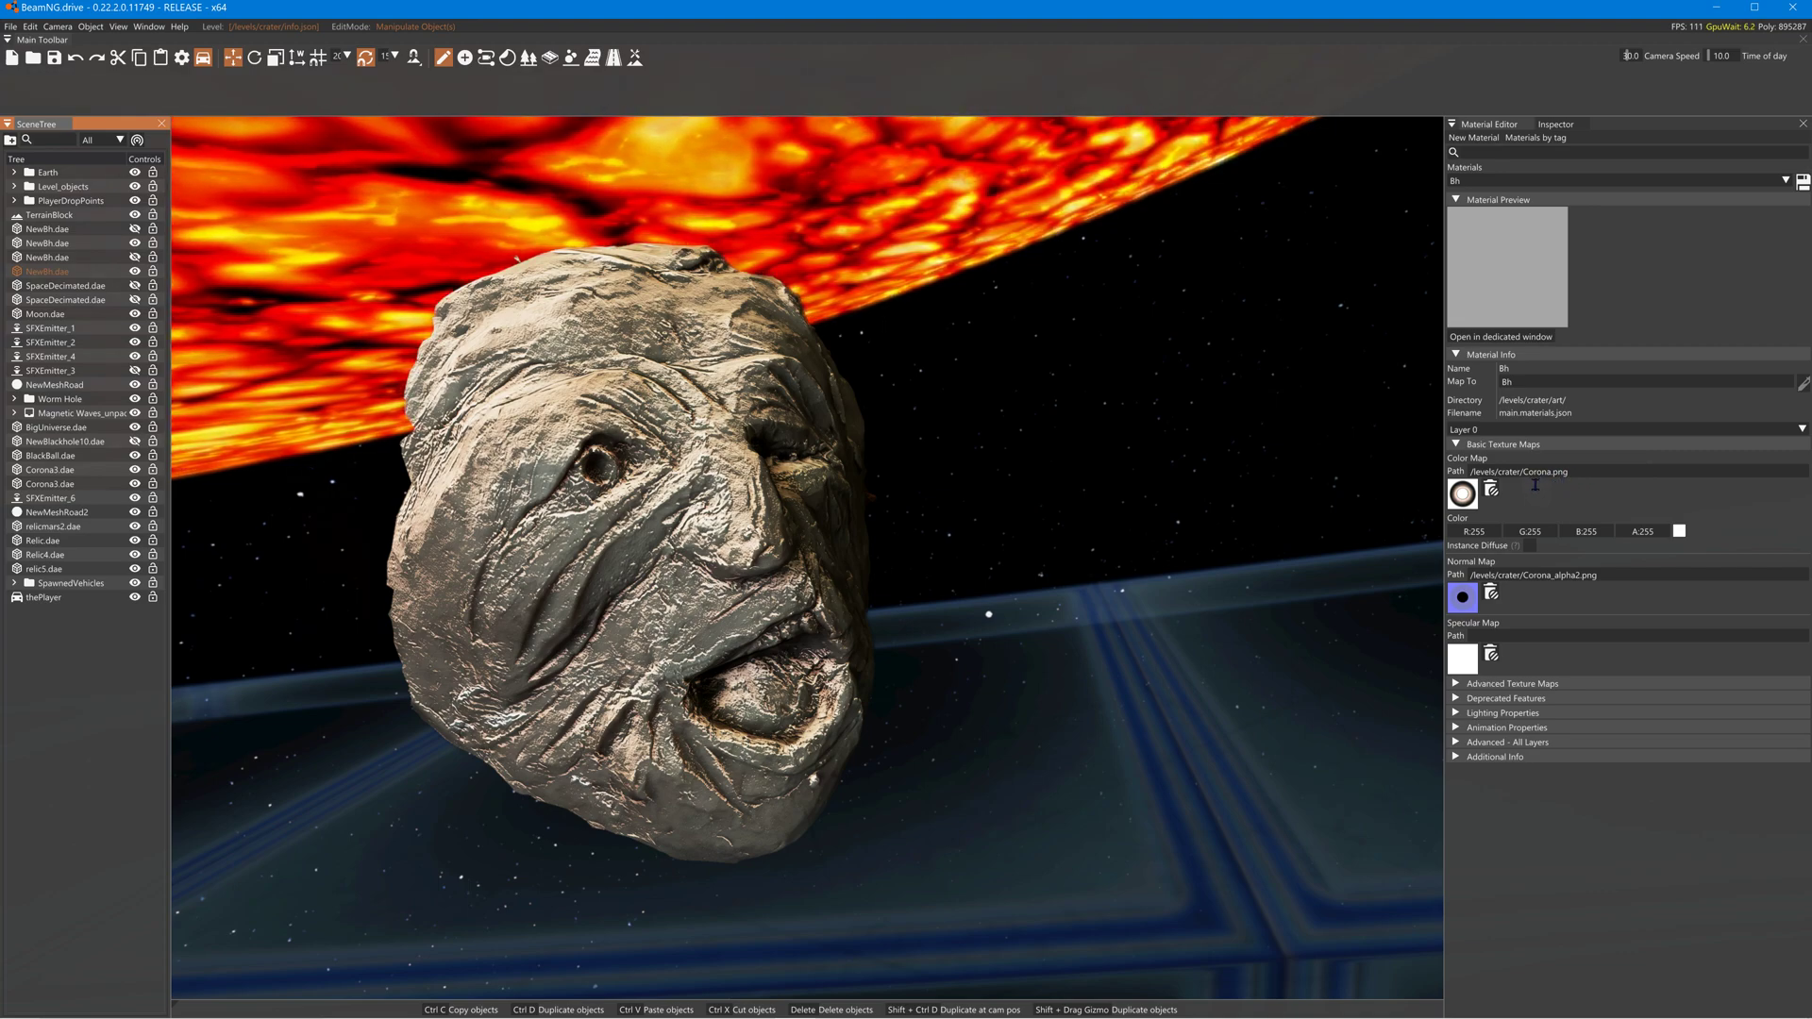
Switch to File Explorer and open the level's Crater folder through the Crater shortcut on the Desktop.
mouse_move(678, 1014)
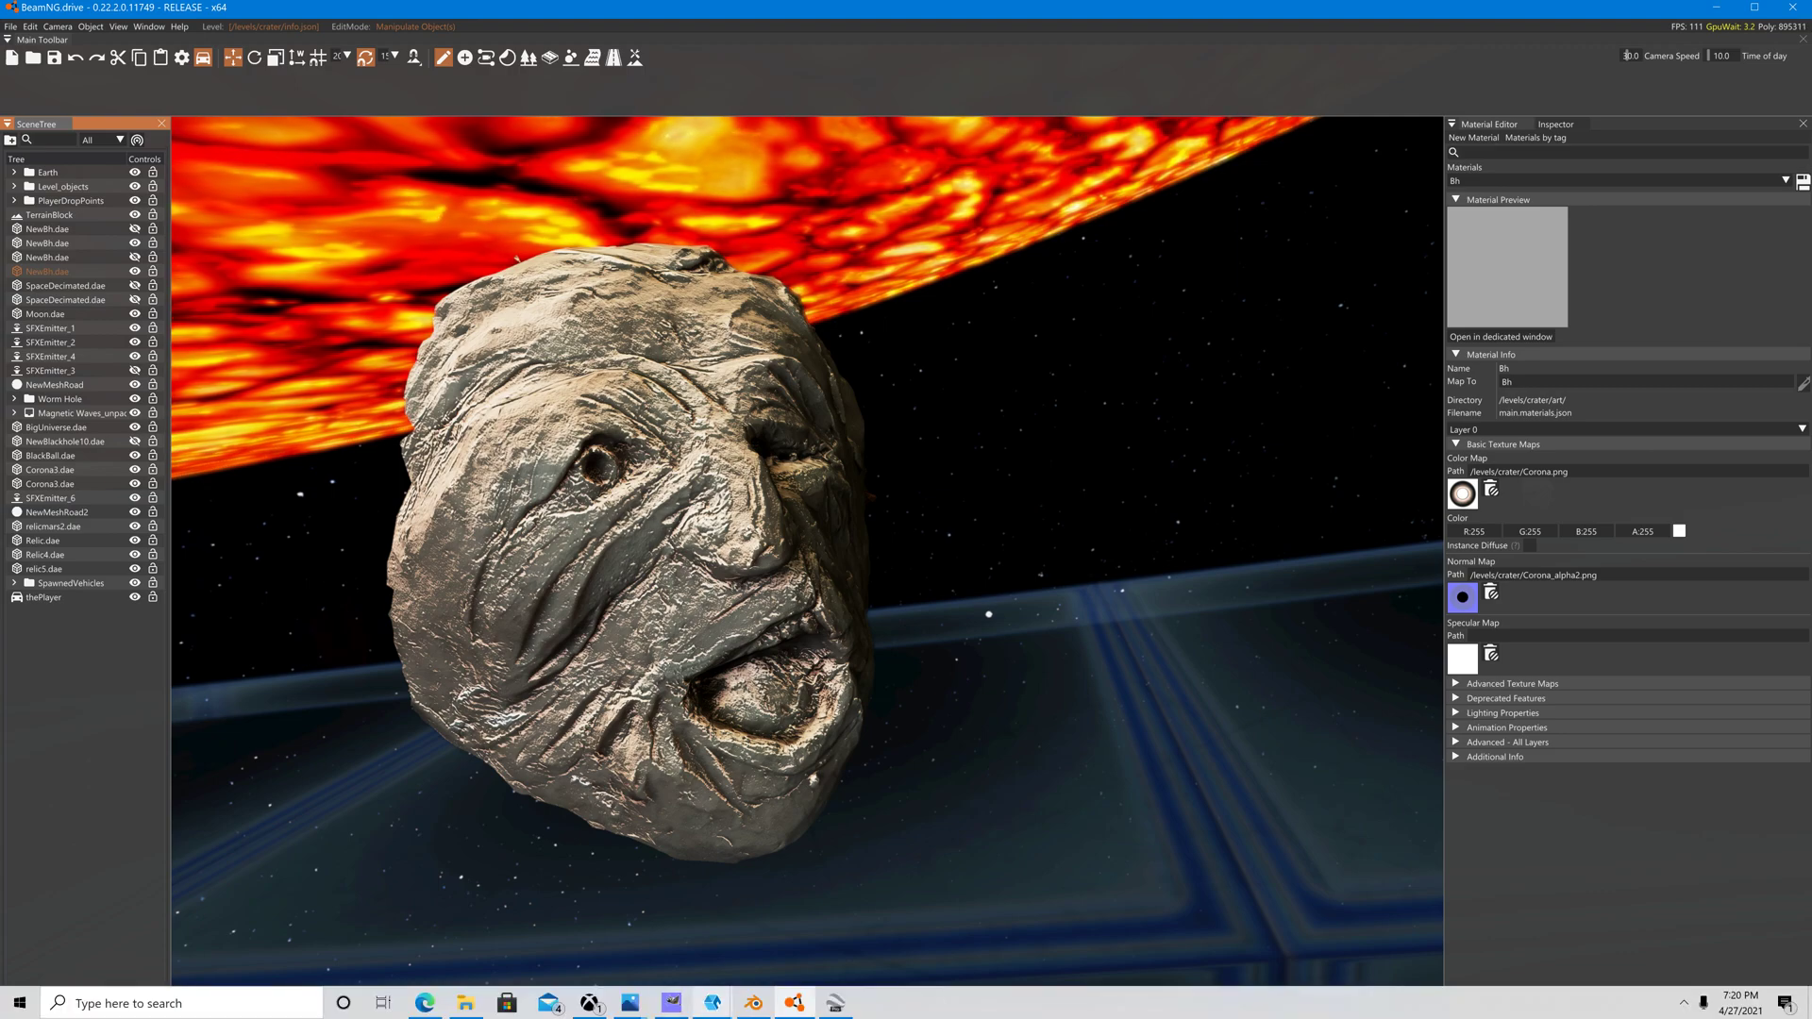
click(679, 1014)
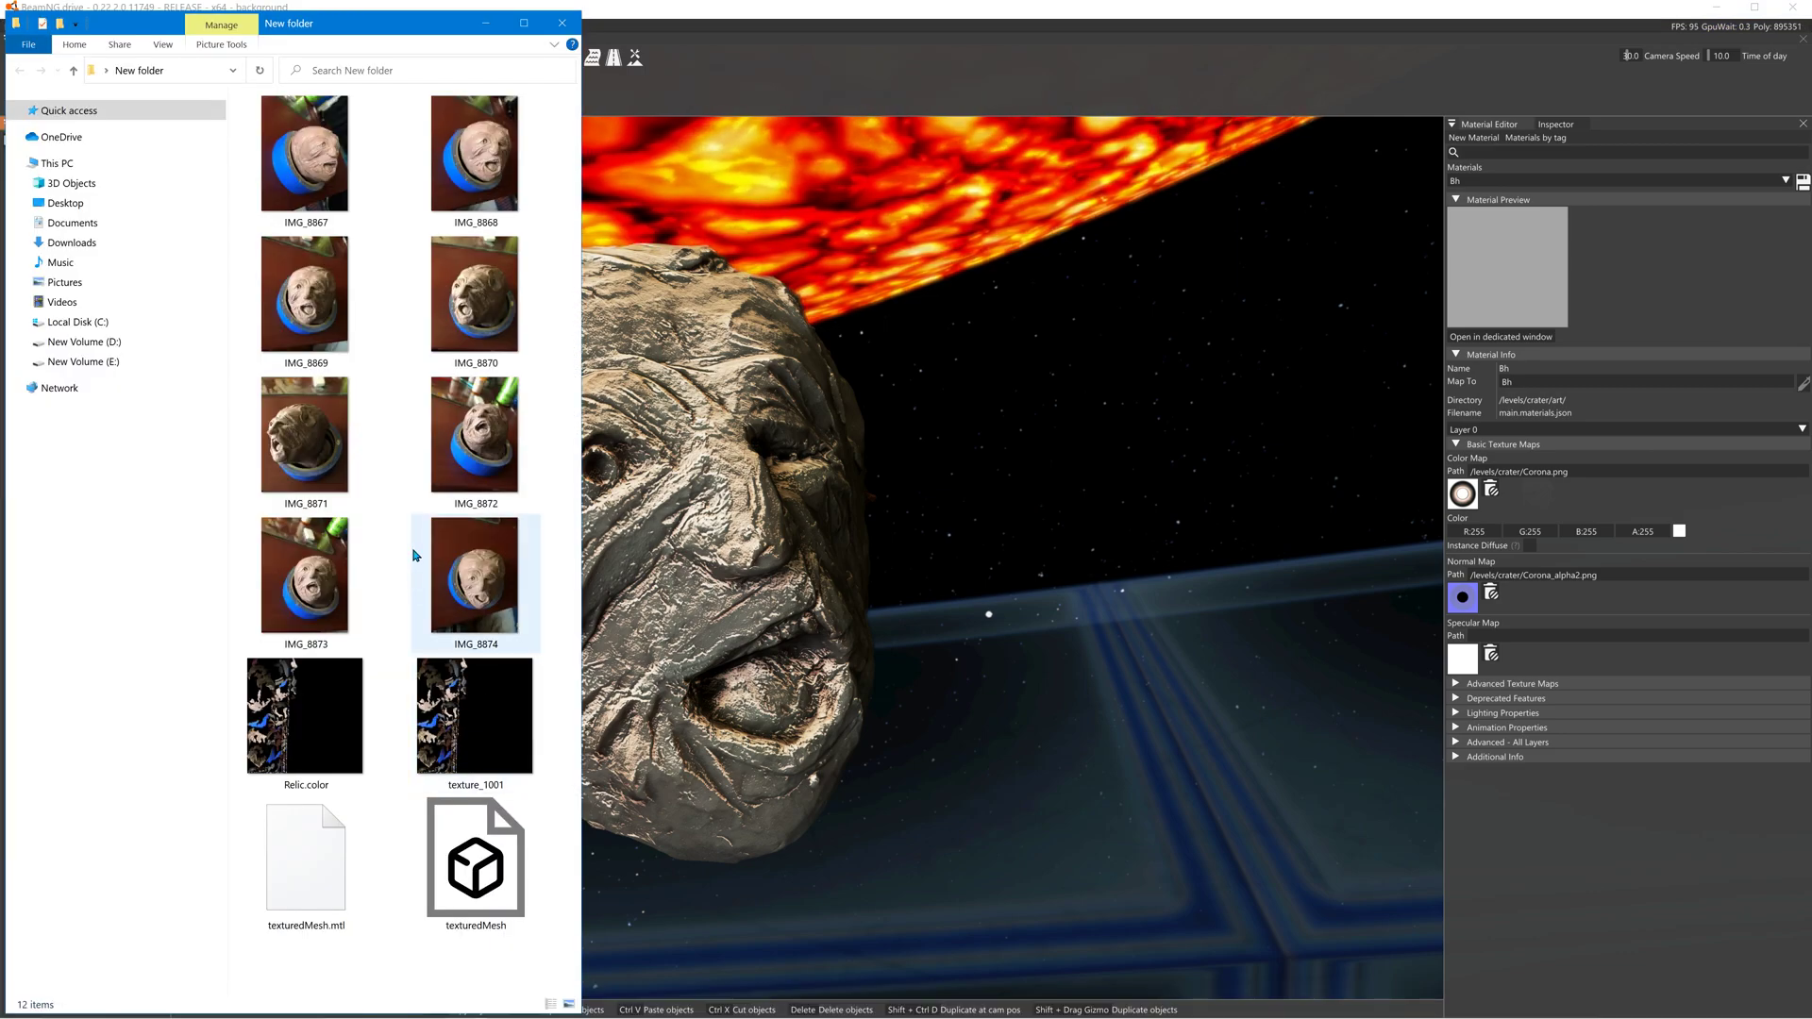
click(75, 206)
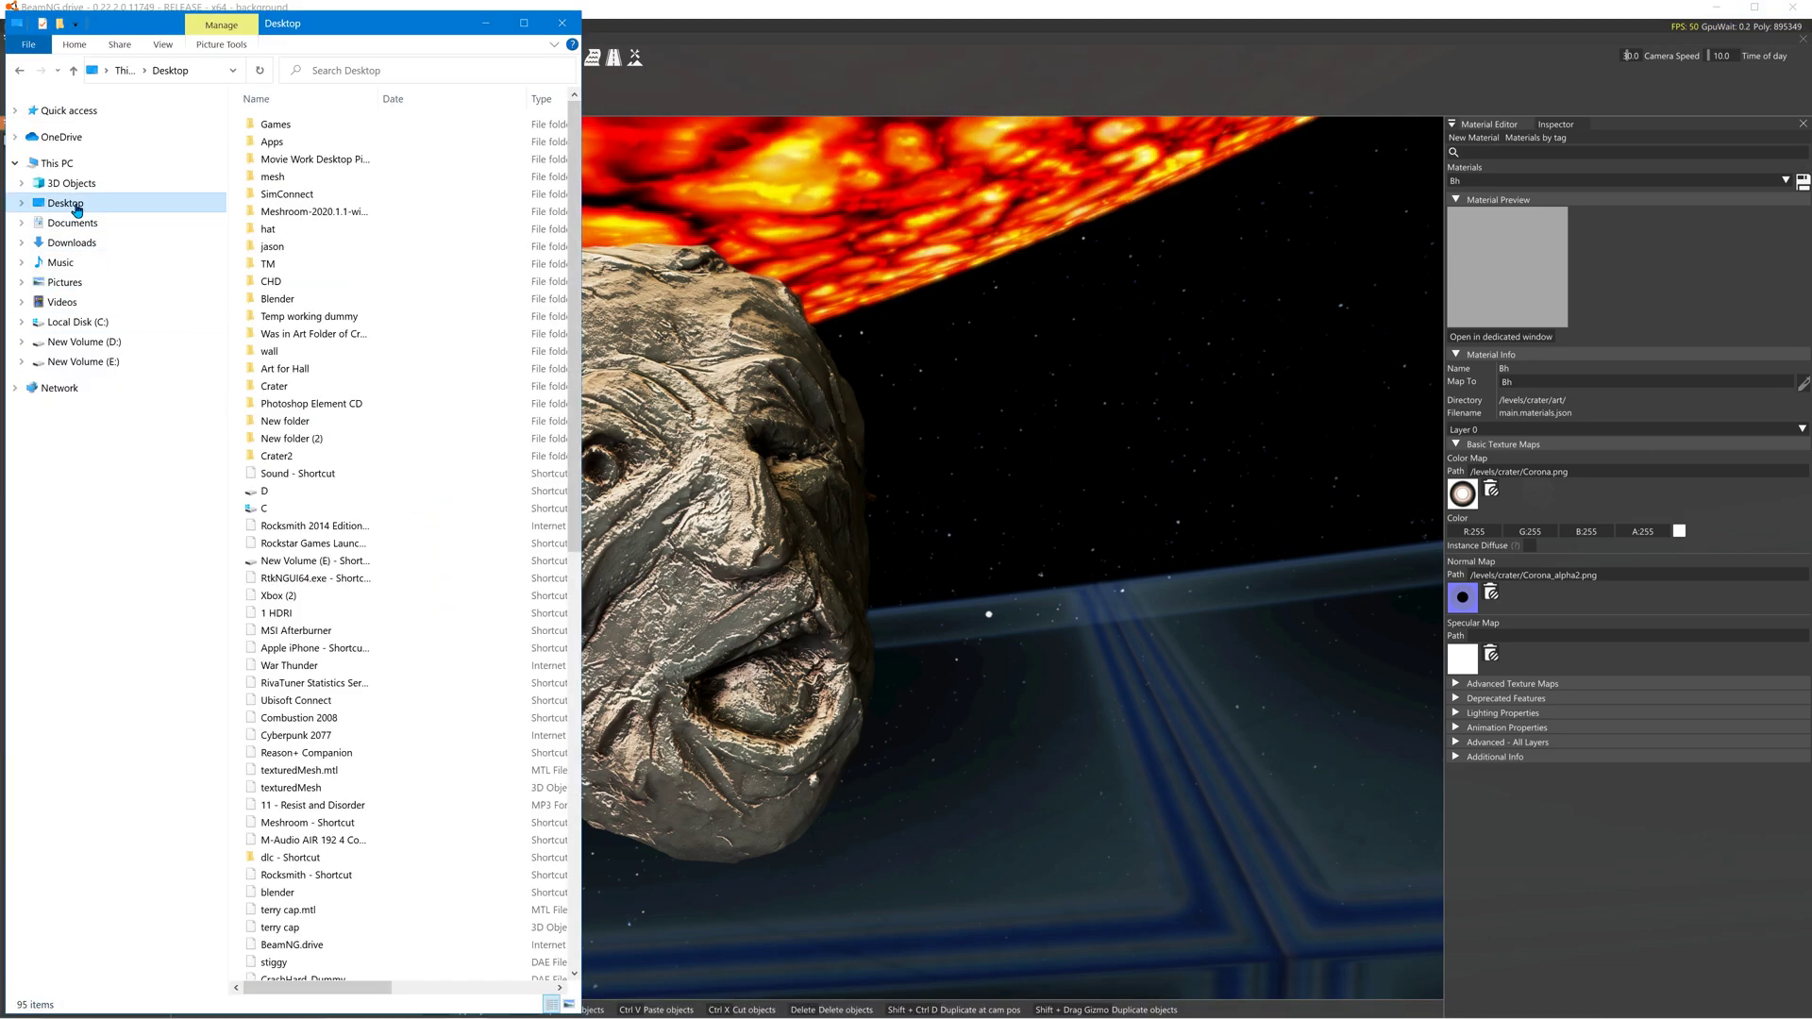
scroll(283, 714, down, 4)
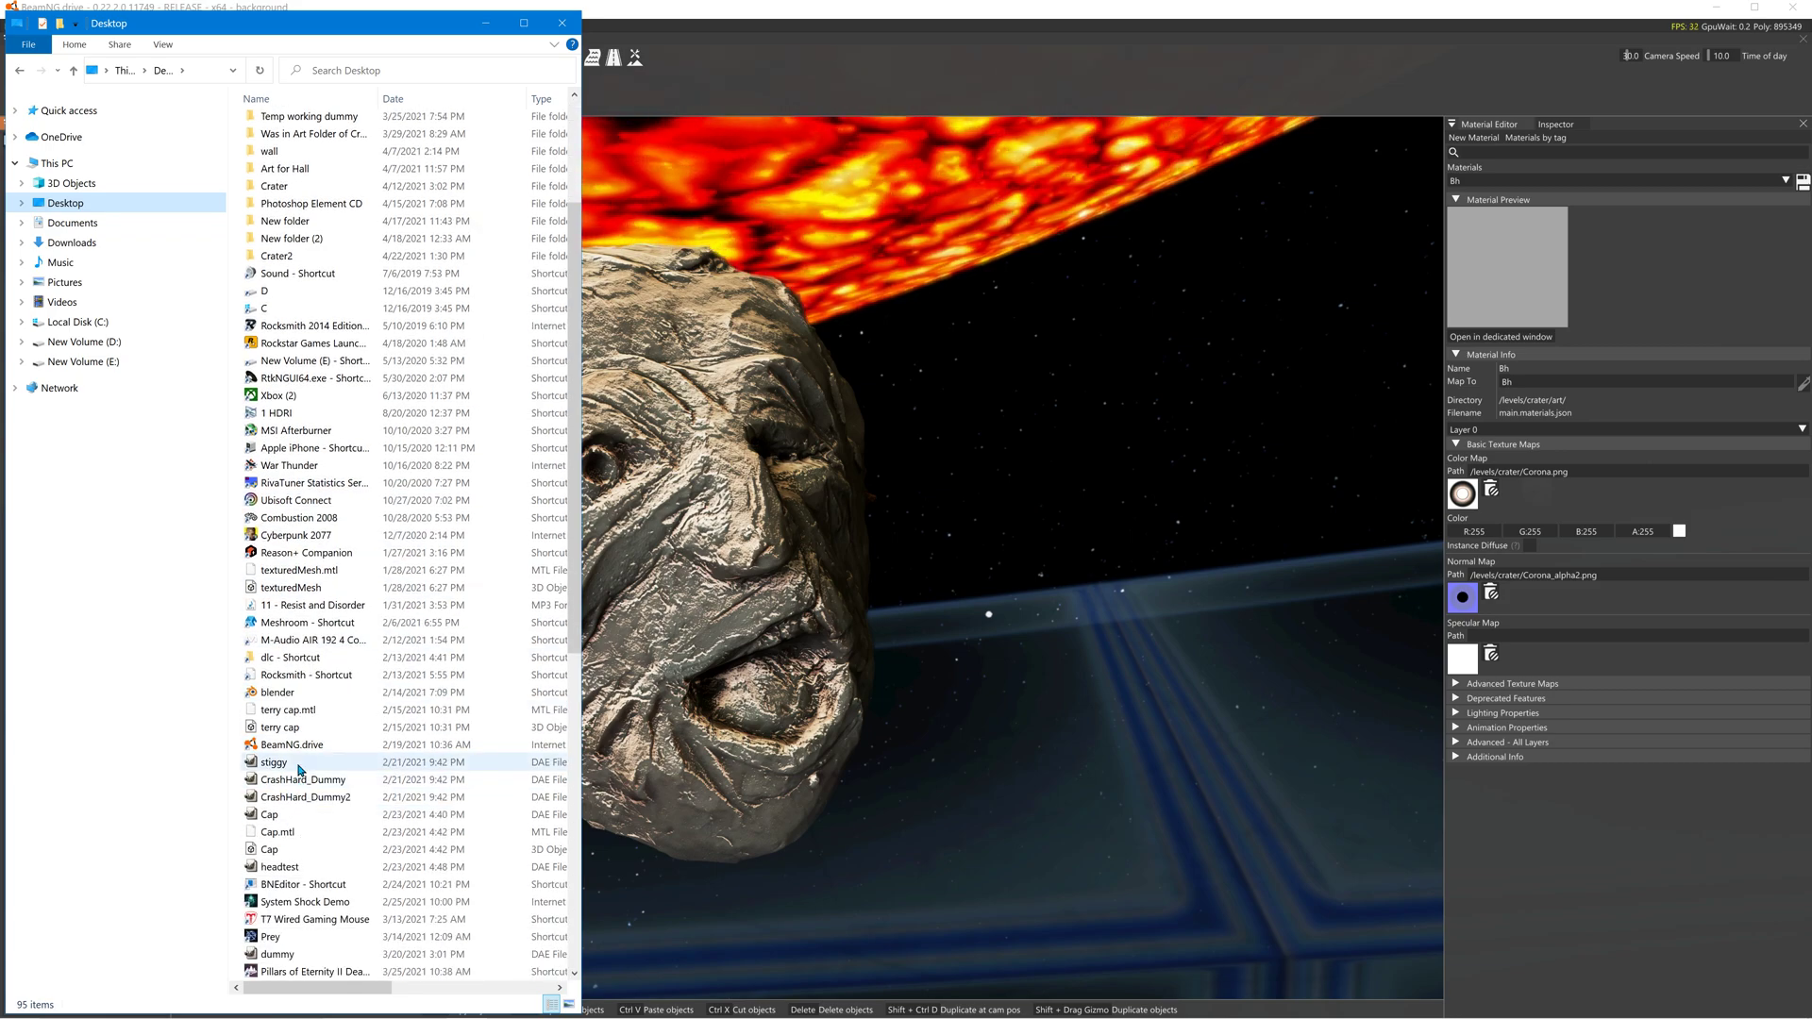
scroll(304, 750, down, 2)
scroll(304, 743, up, 2)
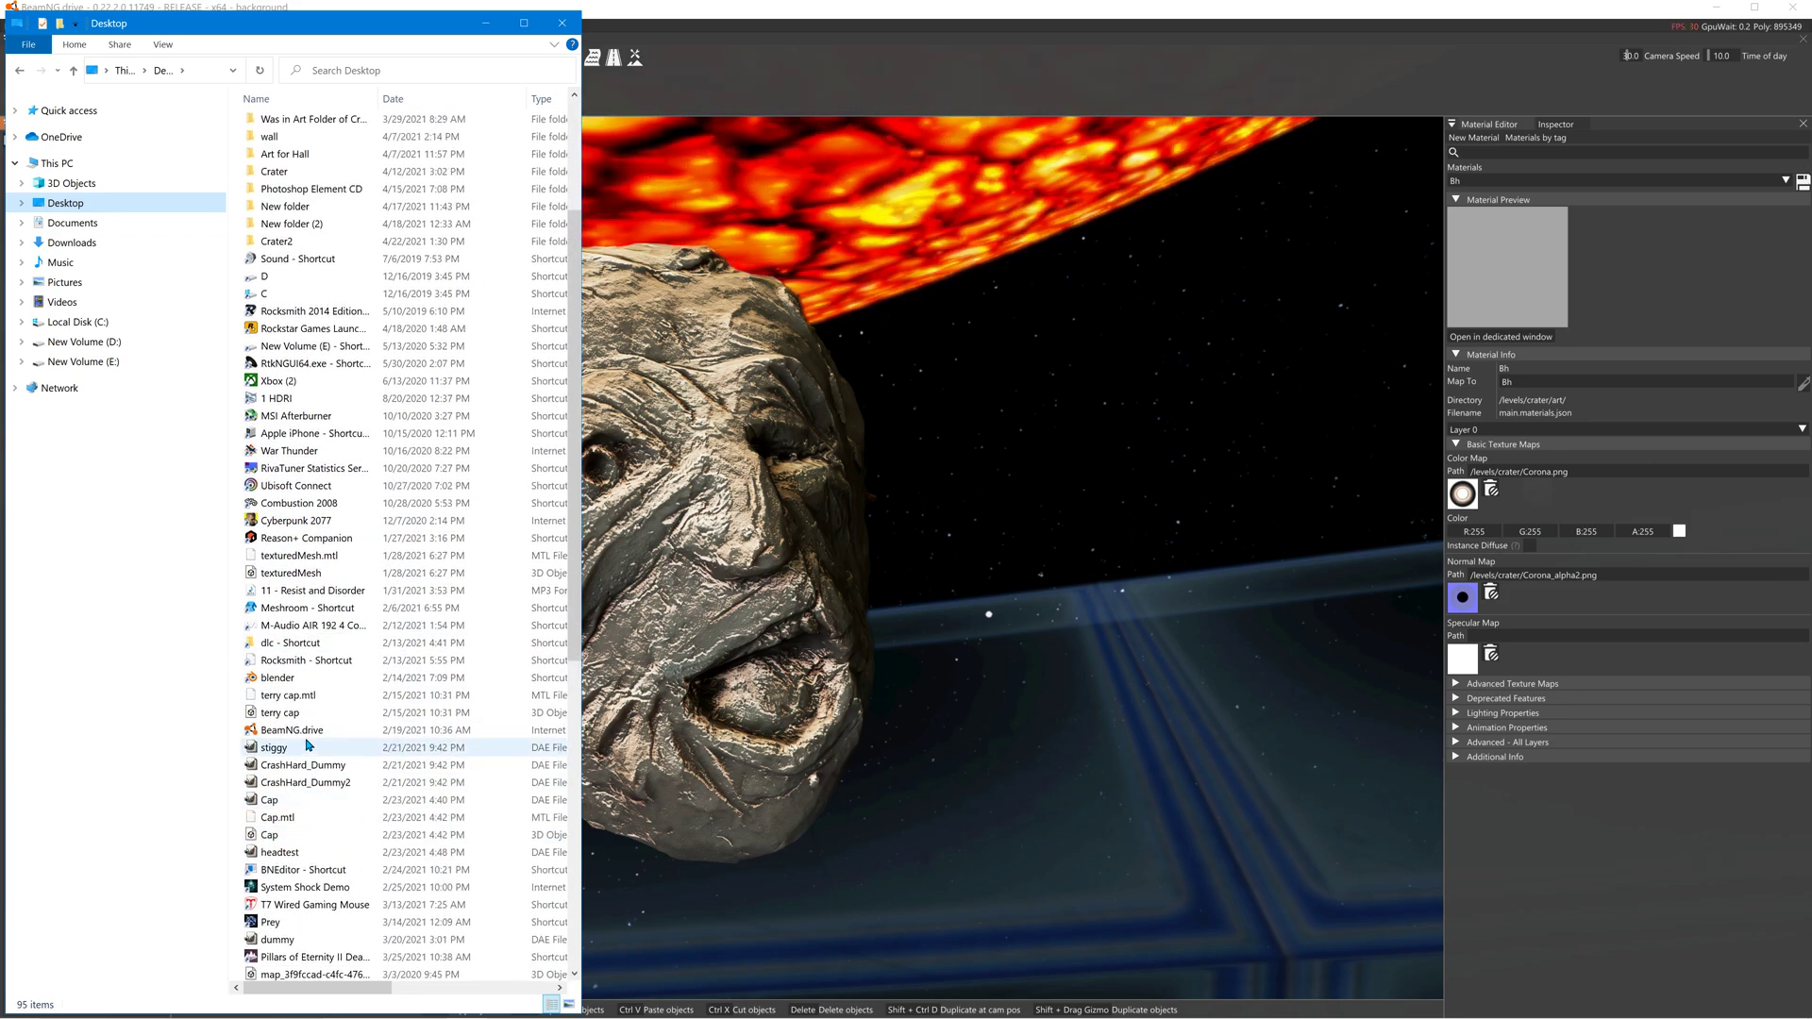
scroll(304, 687, up, 2)
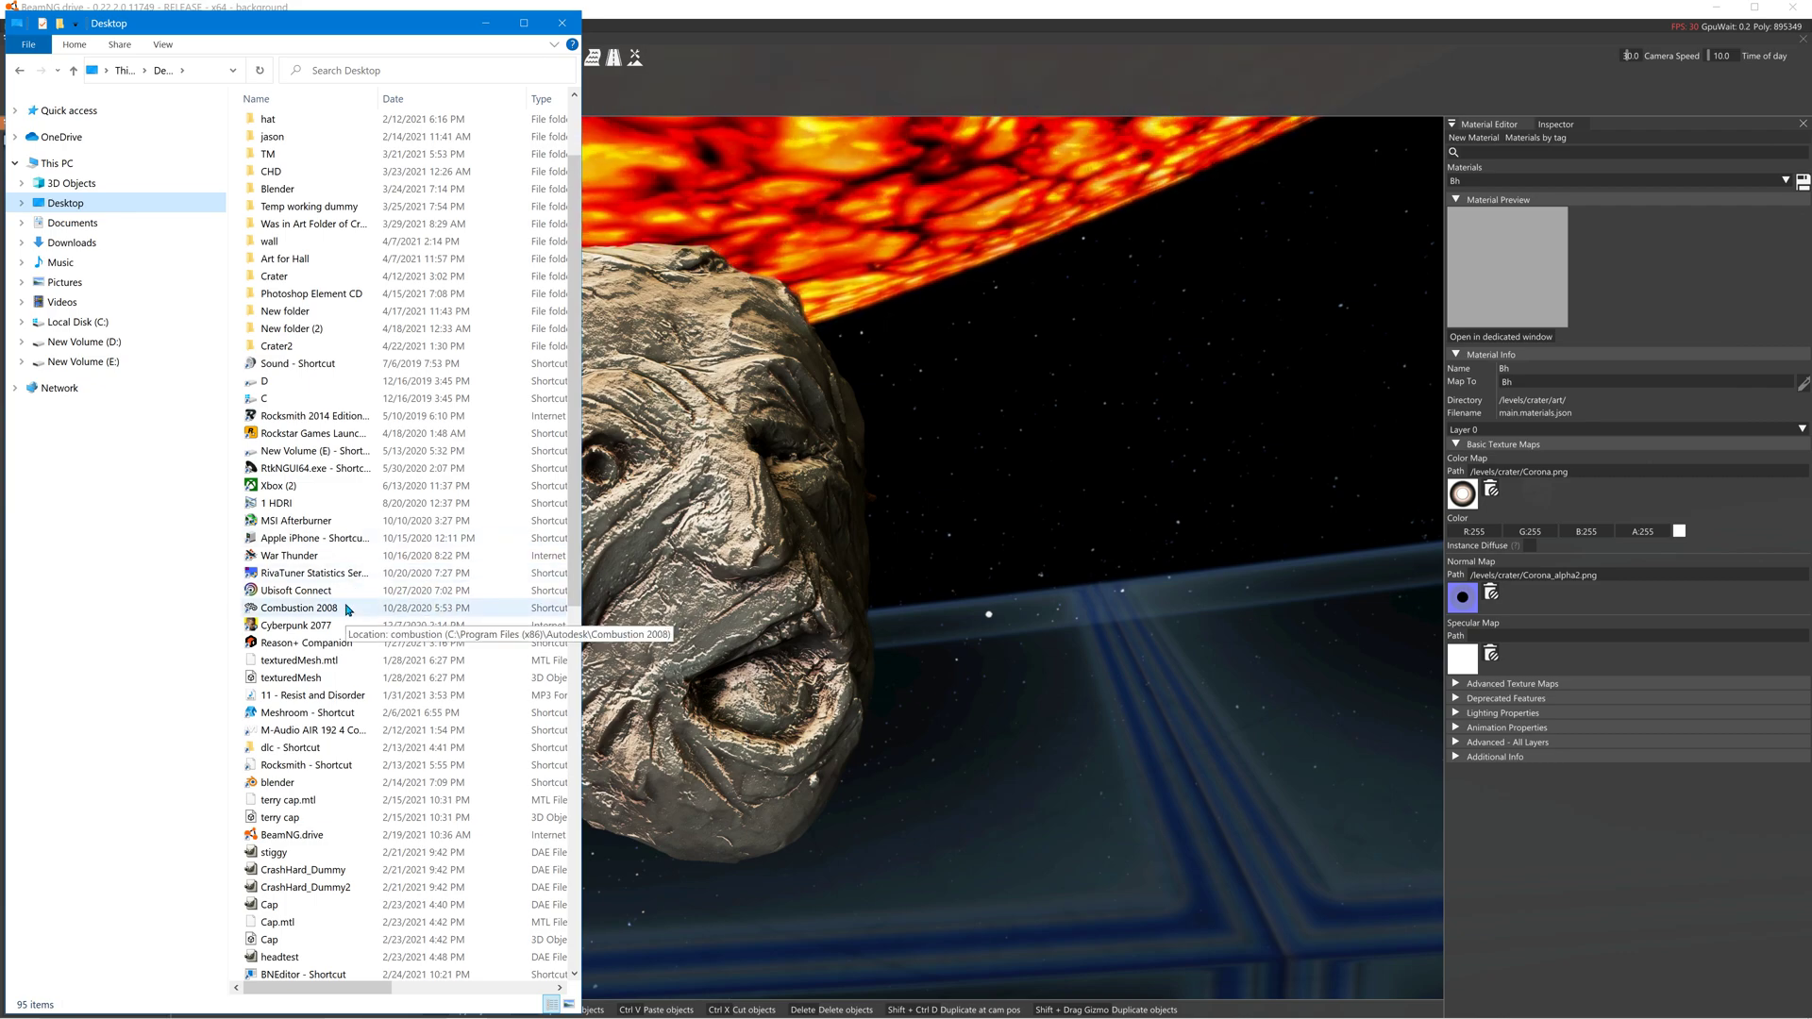
scroll(310, 626, up, 2)
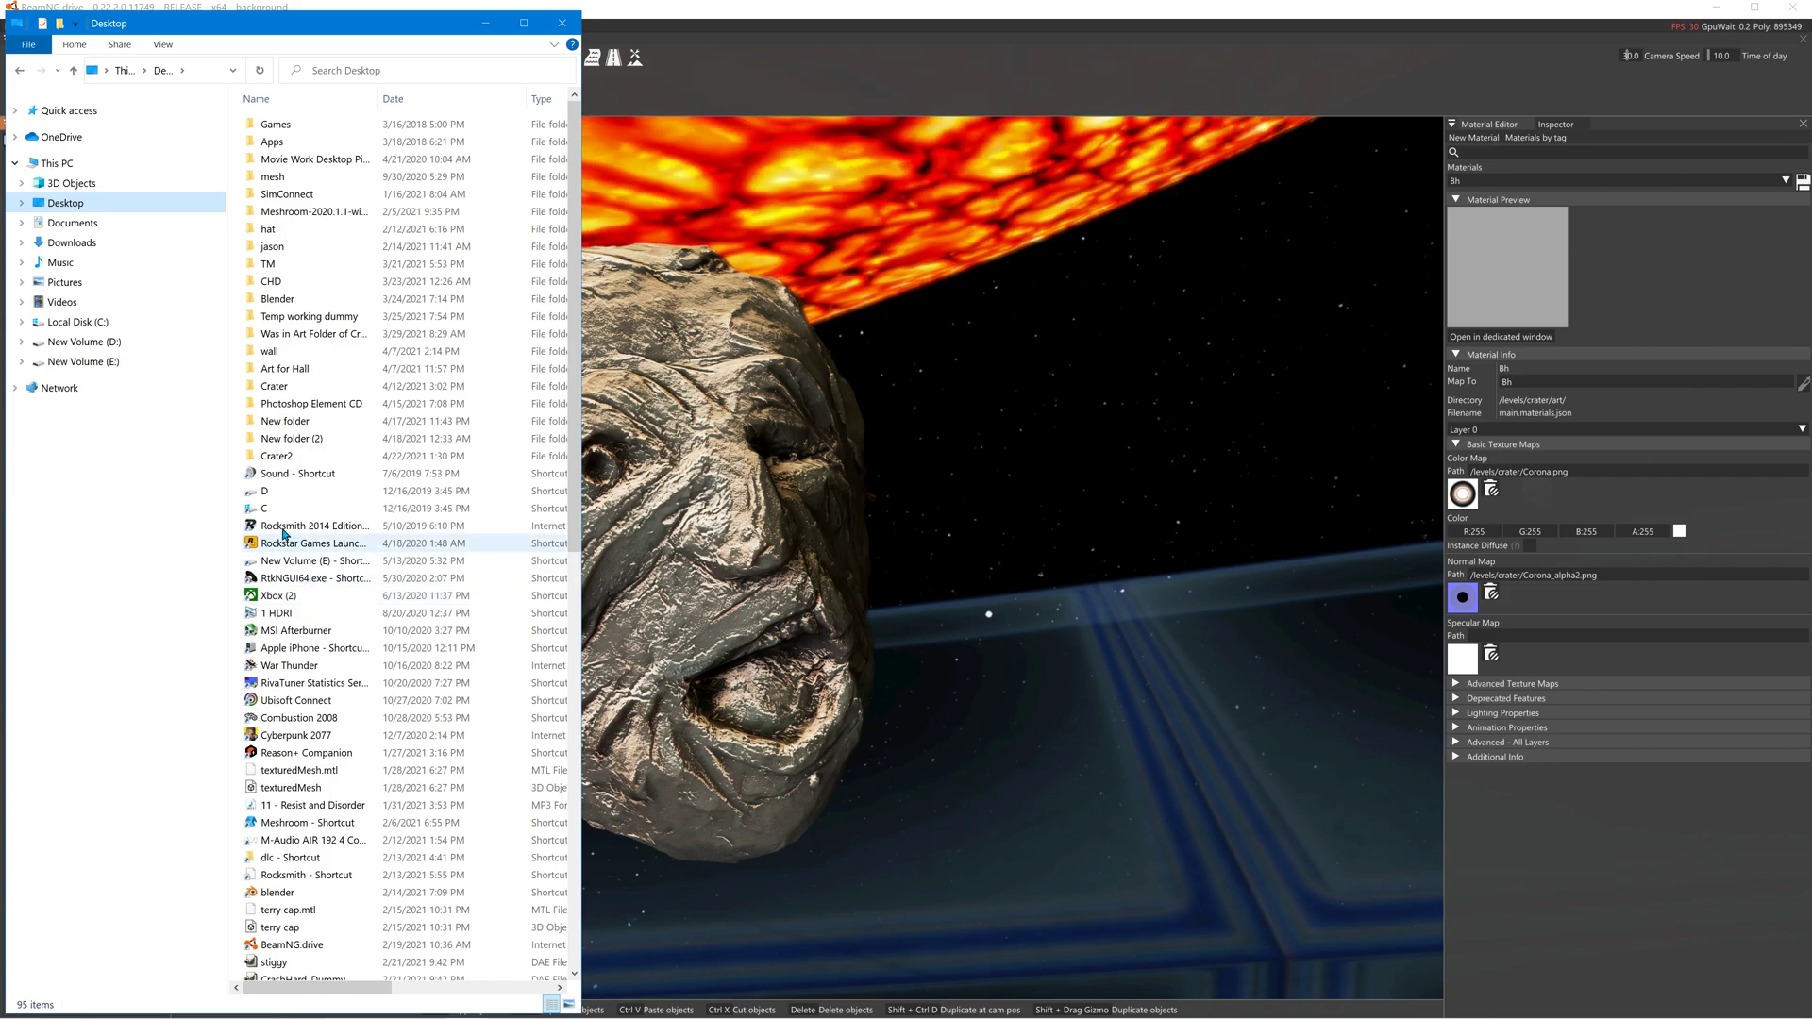
scroll(288, 656, down, 3)
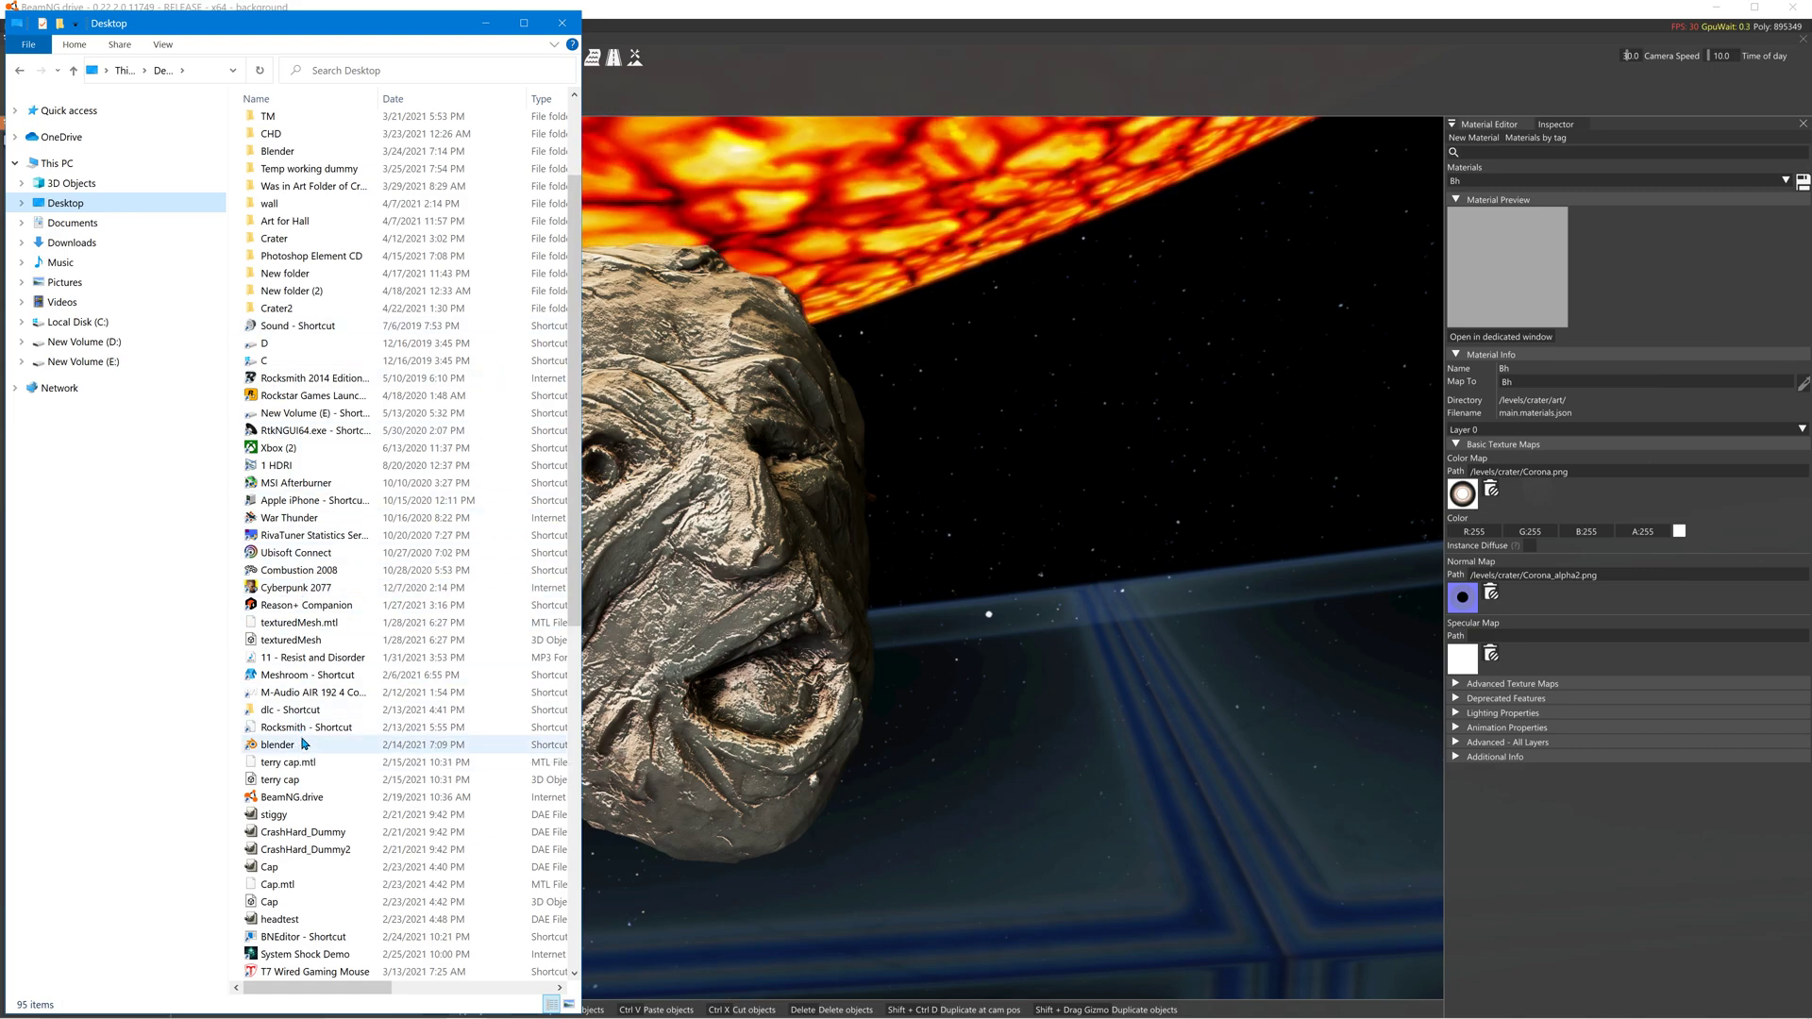
scroll(304, 744, down, 7)
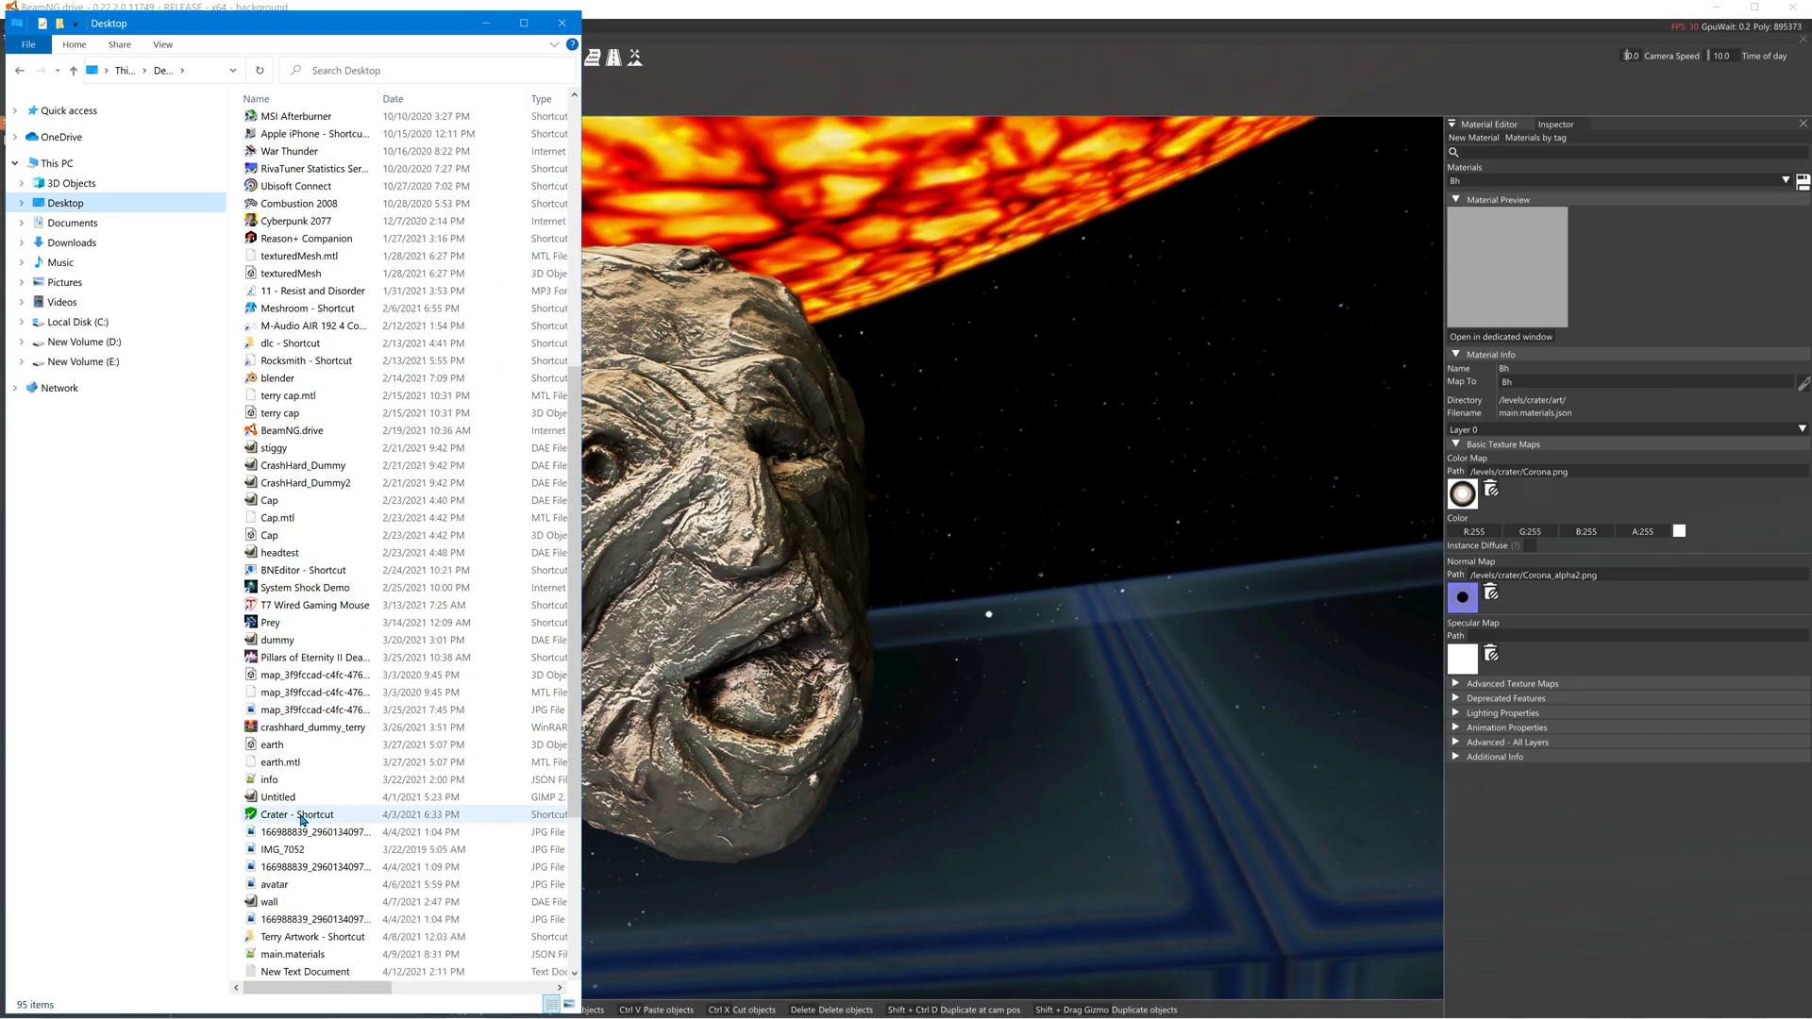
double_click(283, 814)
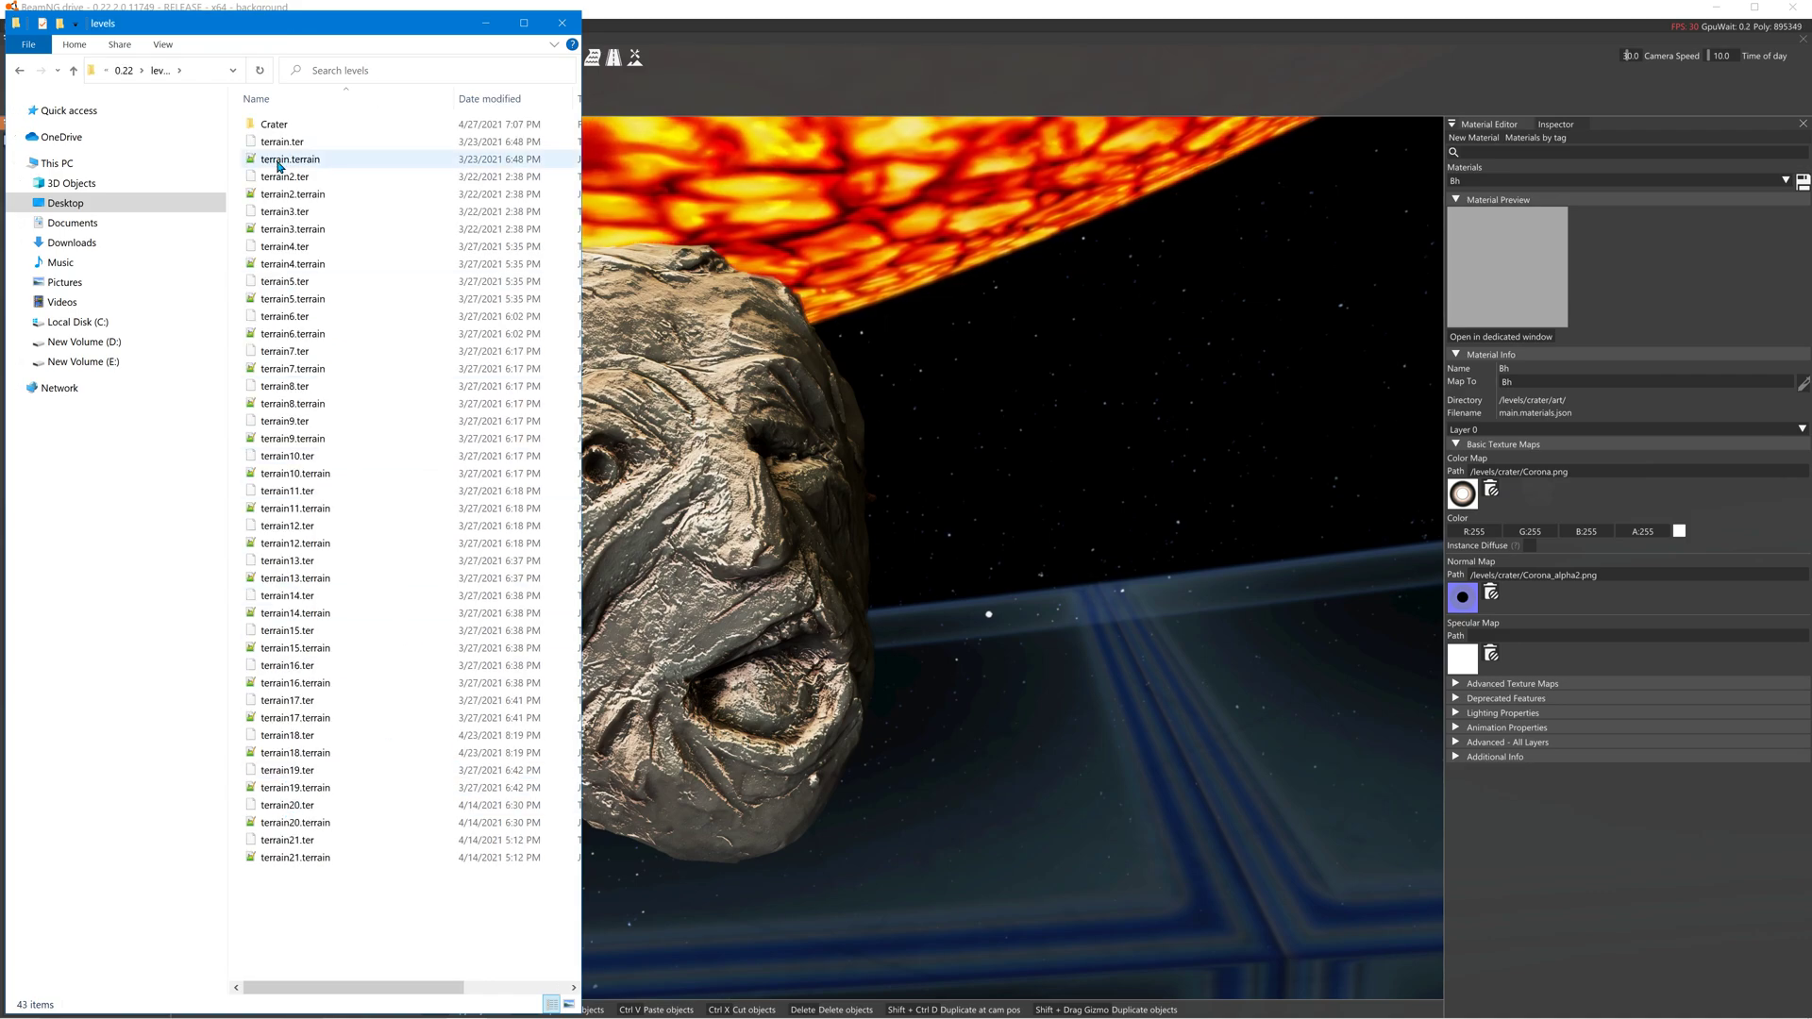
click(271, 126)
double_click(271, 126)
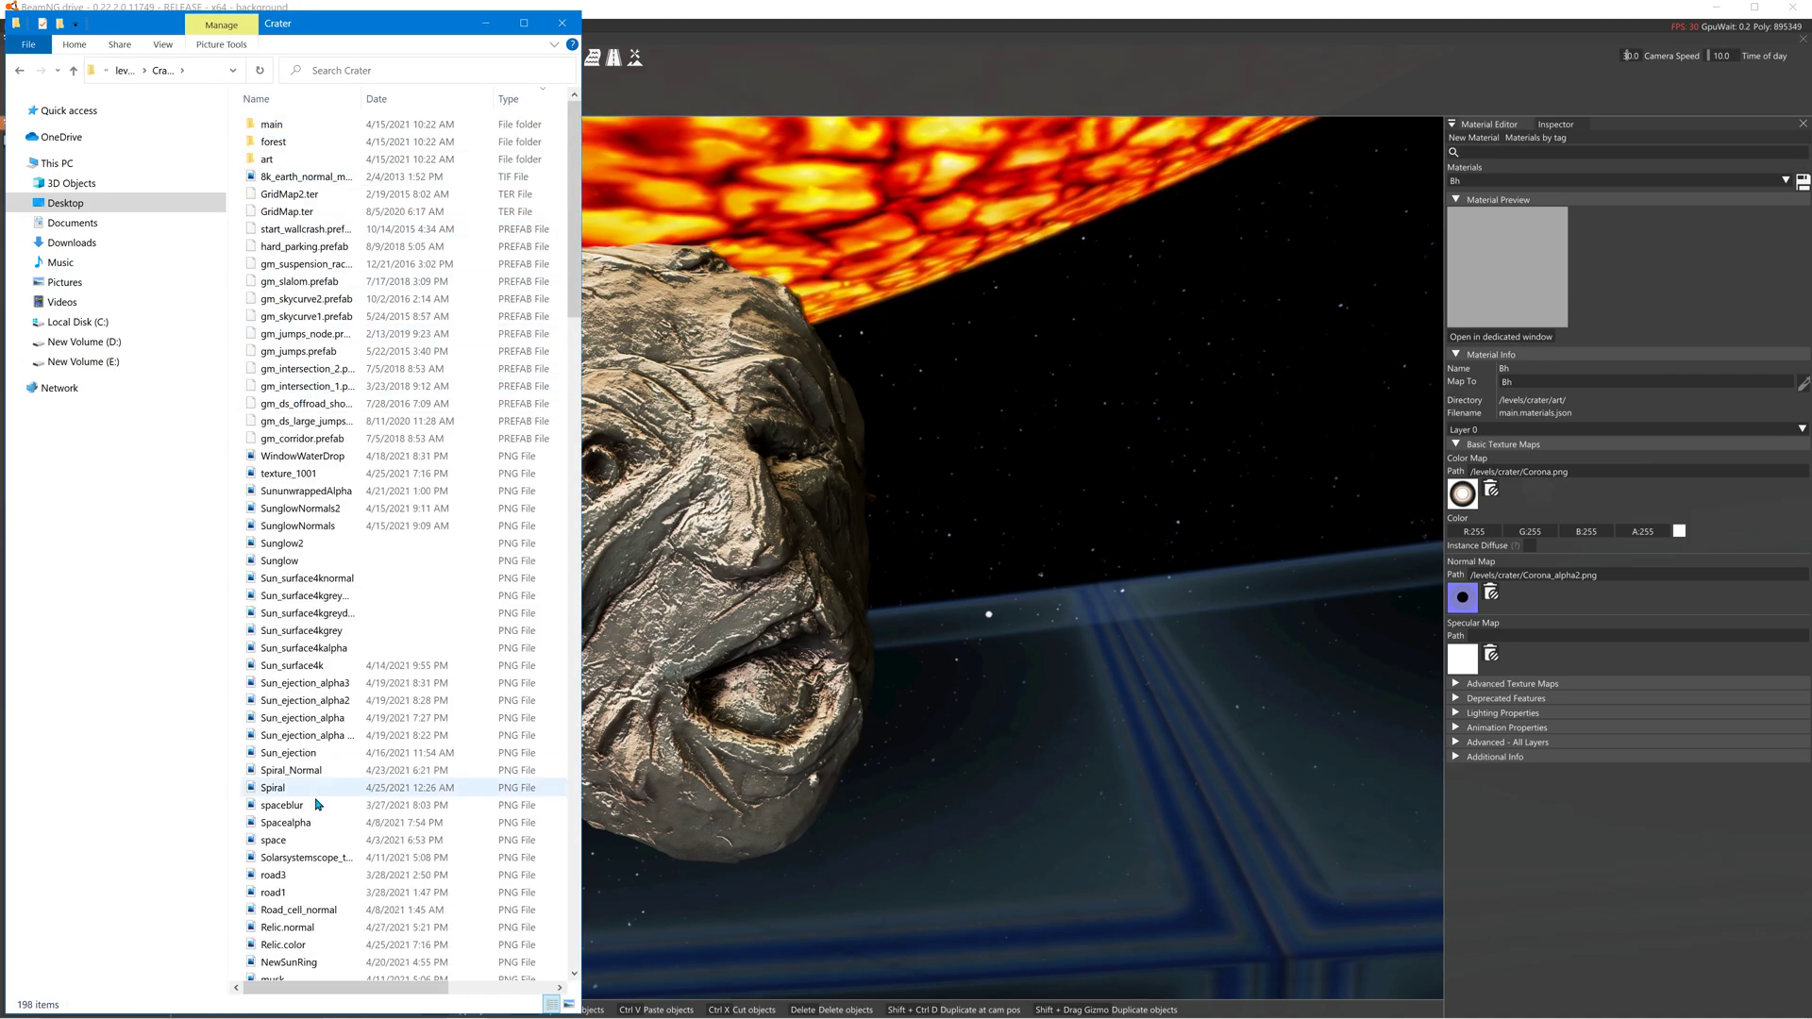
Rename the Corona PNG texture in the Crater folder as Corona.color.
scroll(314, 811, down, 3)
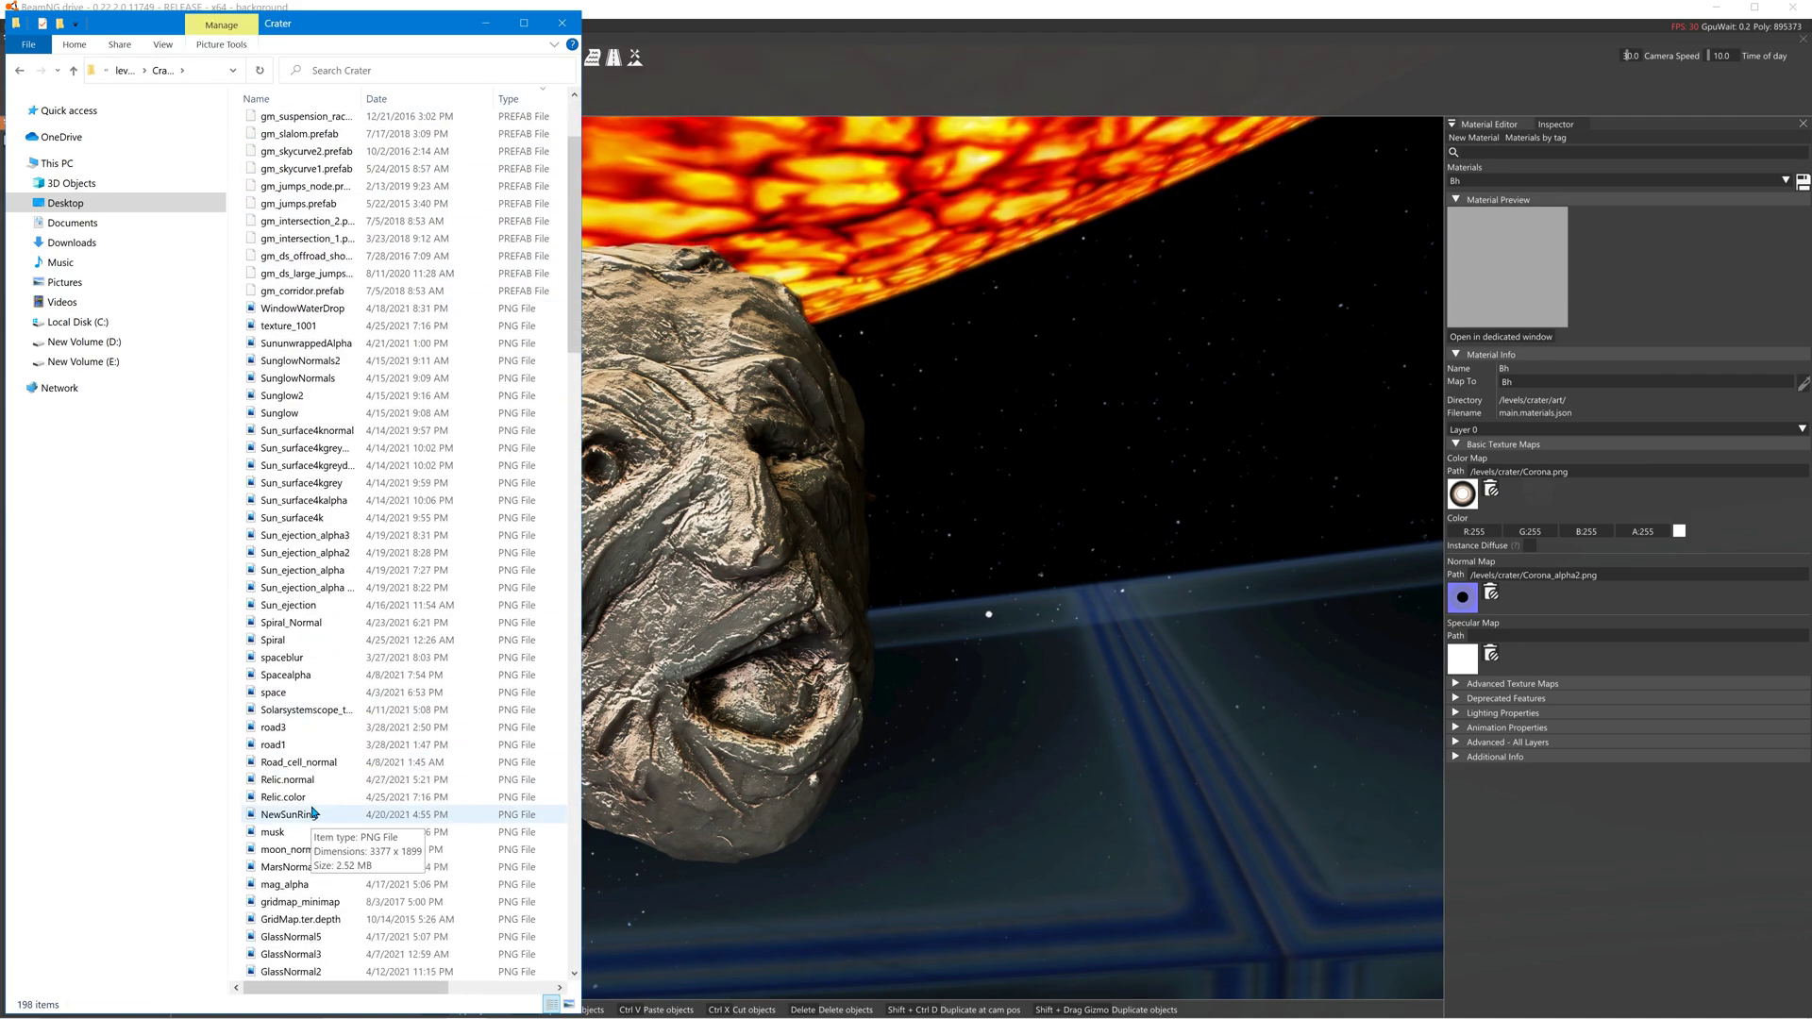
scroll(314, 811, down, 2)
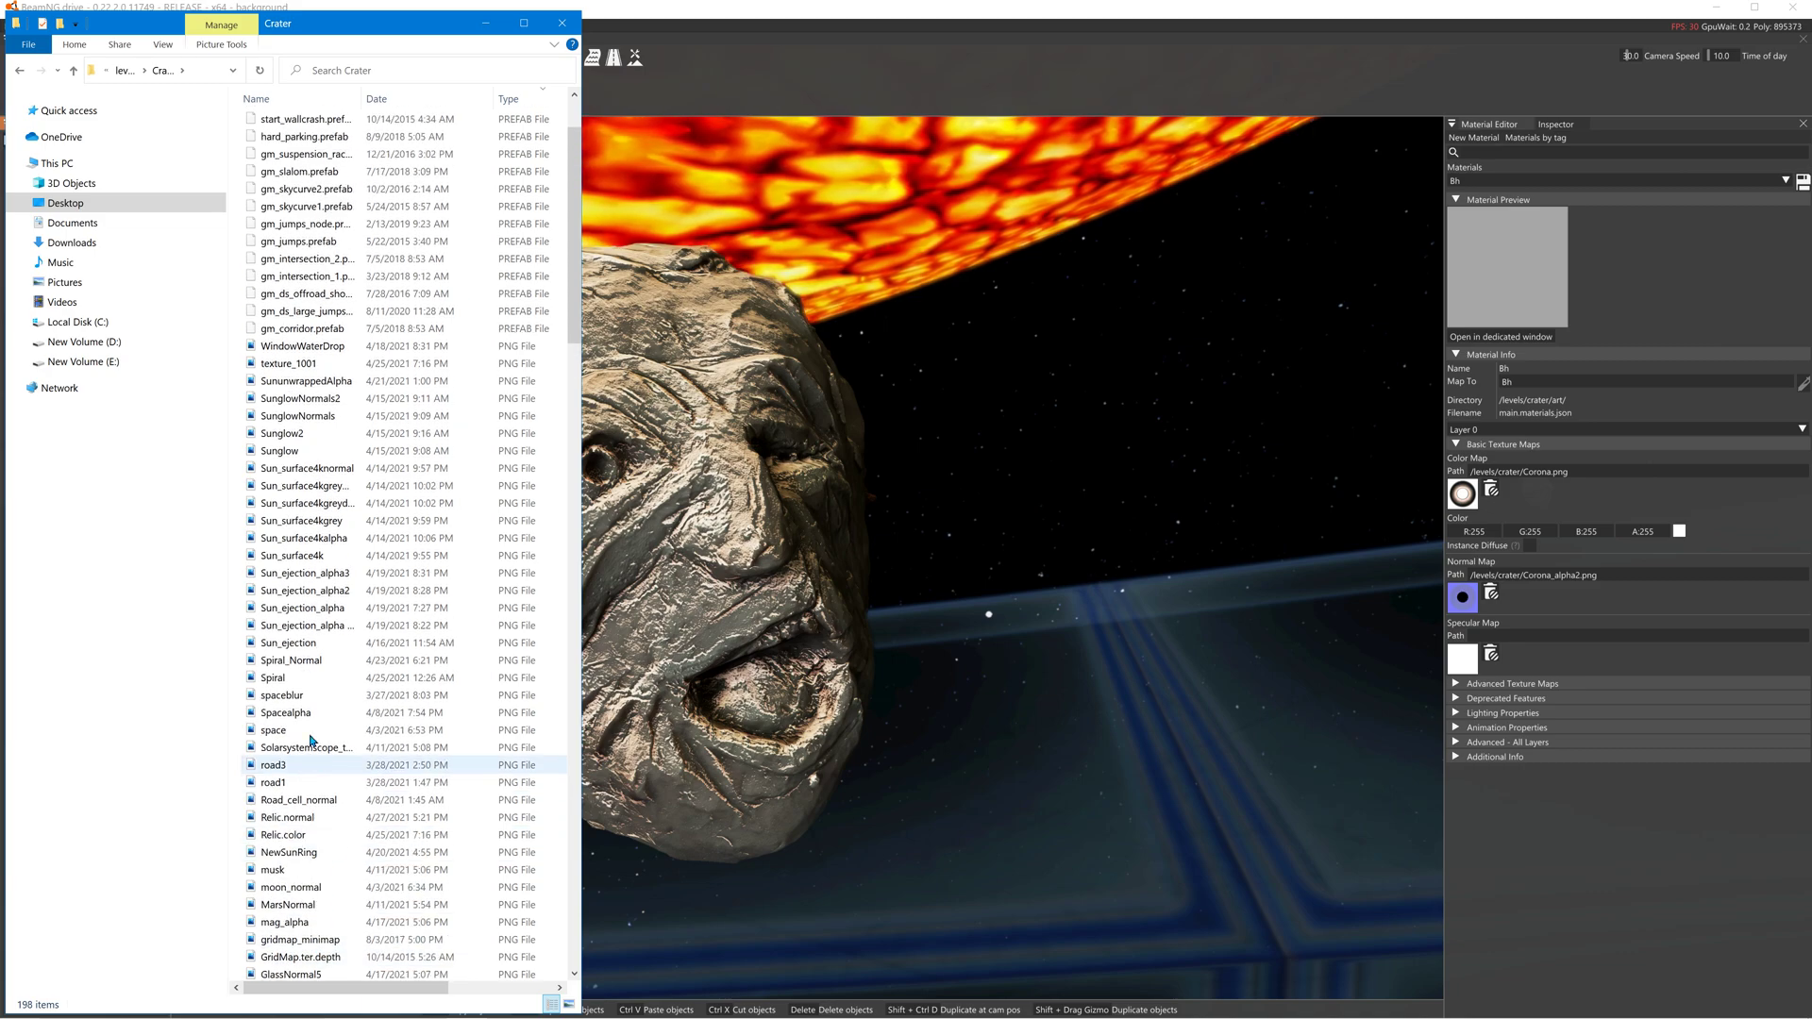
scroll(312, 526, down, 3)
scroll(304, 566, down, 7)
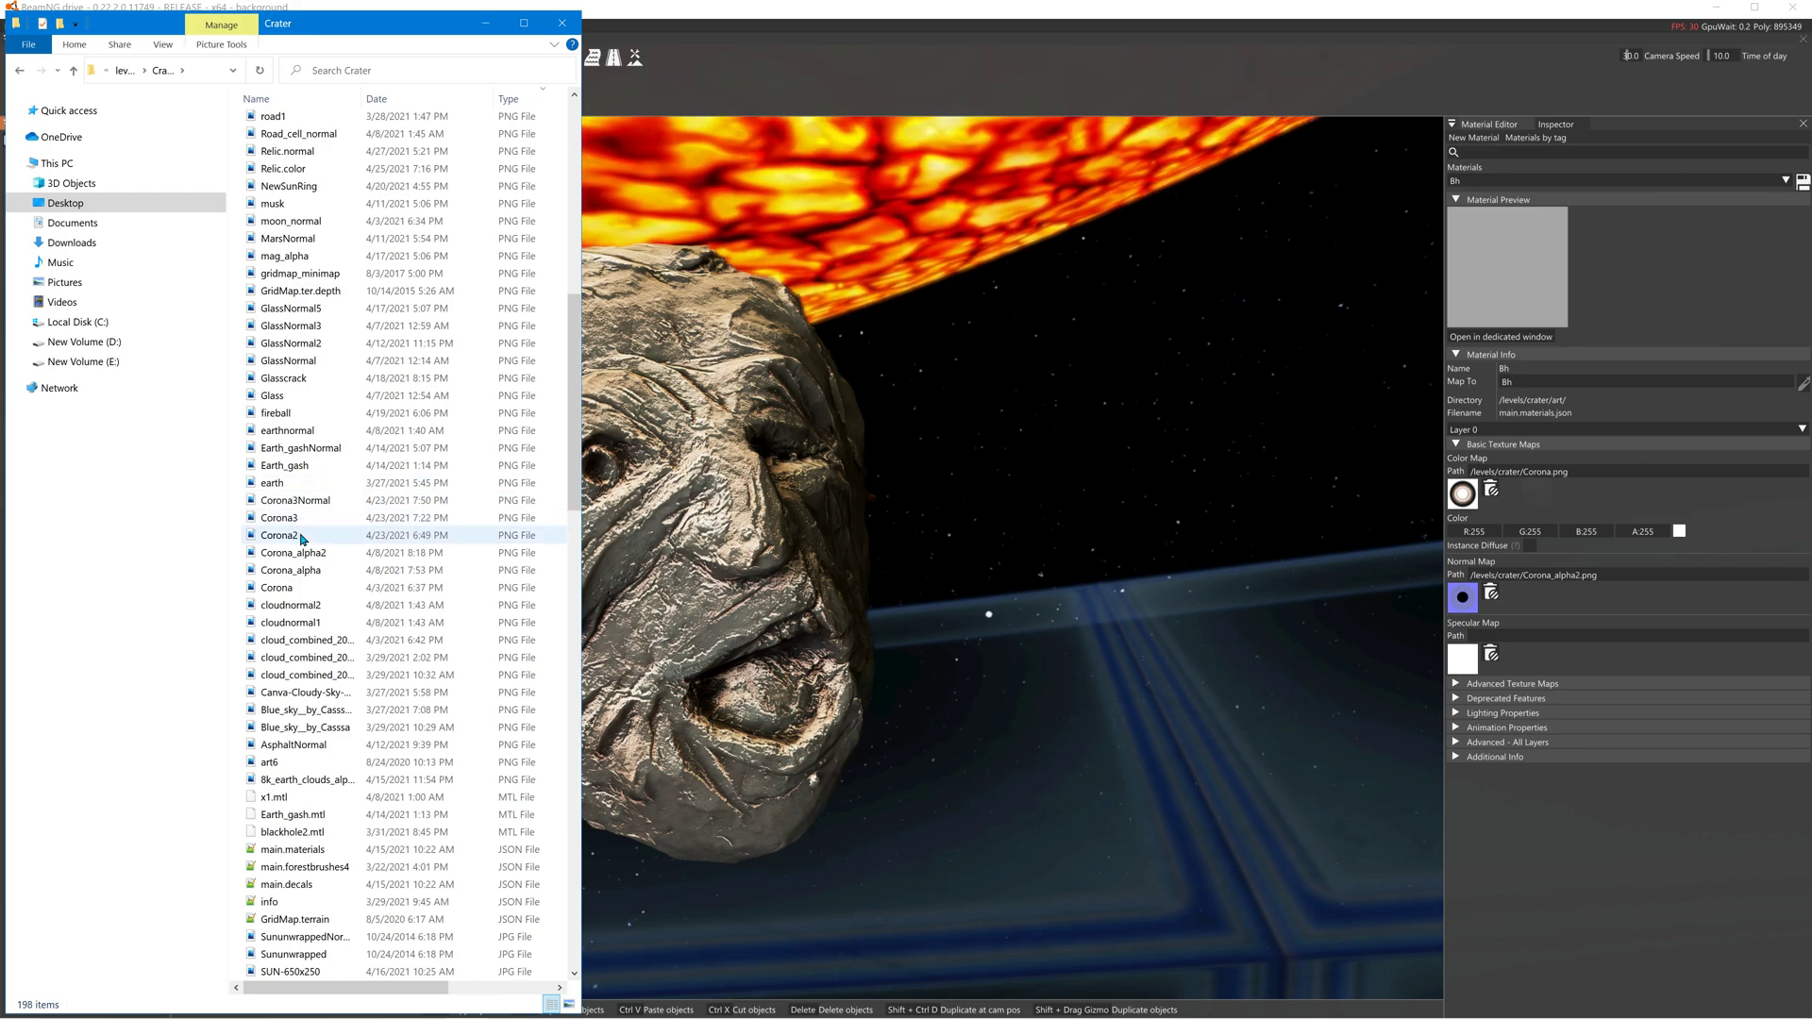
click(291, 591)
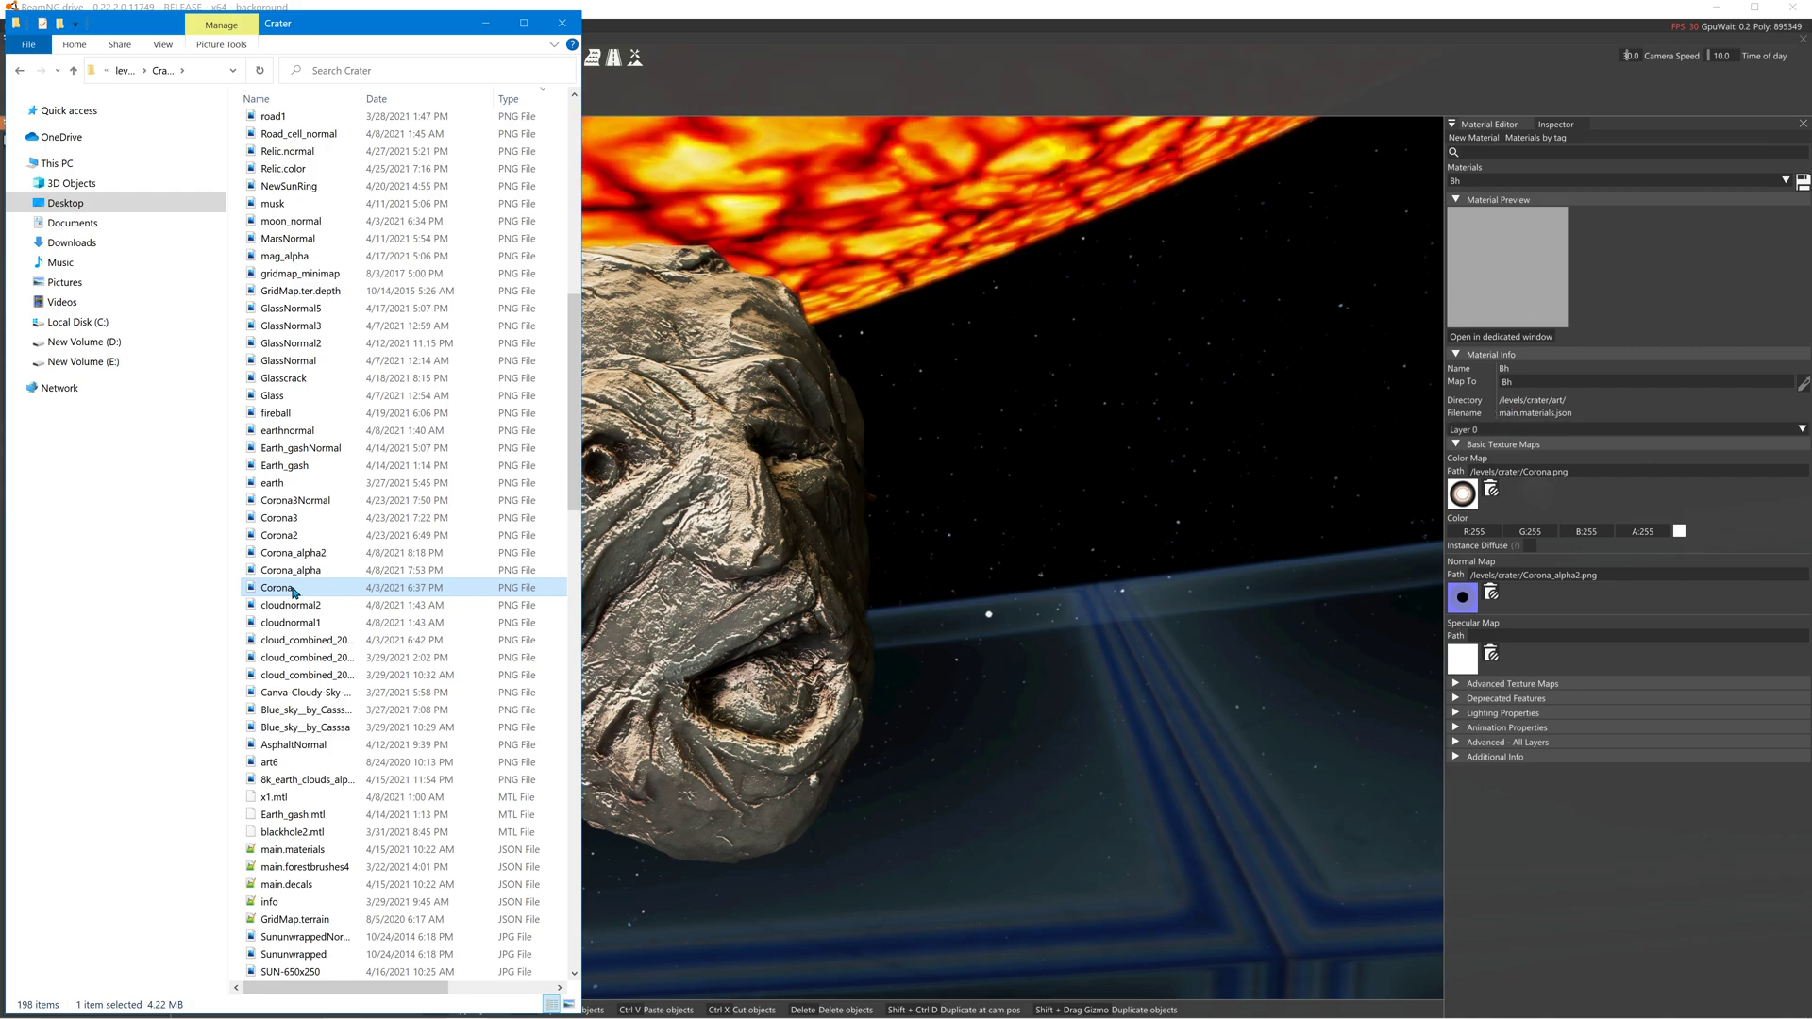
right_click(320, 591)
click(355, 568)
click(314, 595)
text(.color)
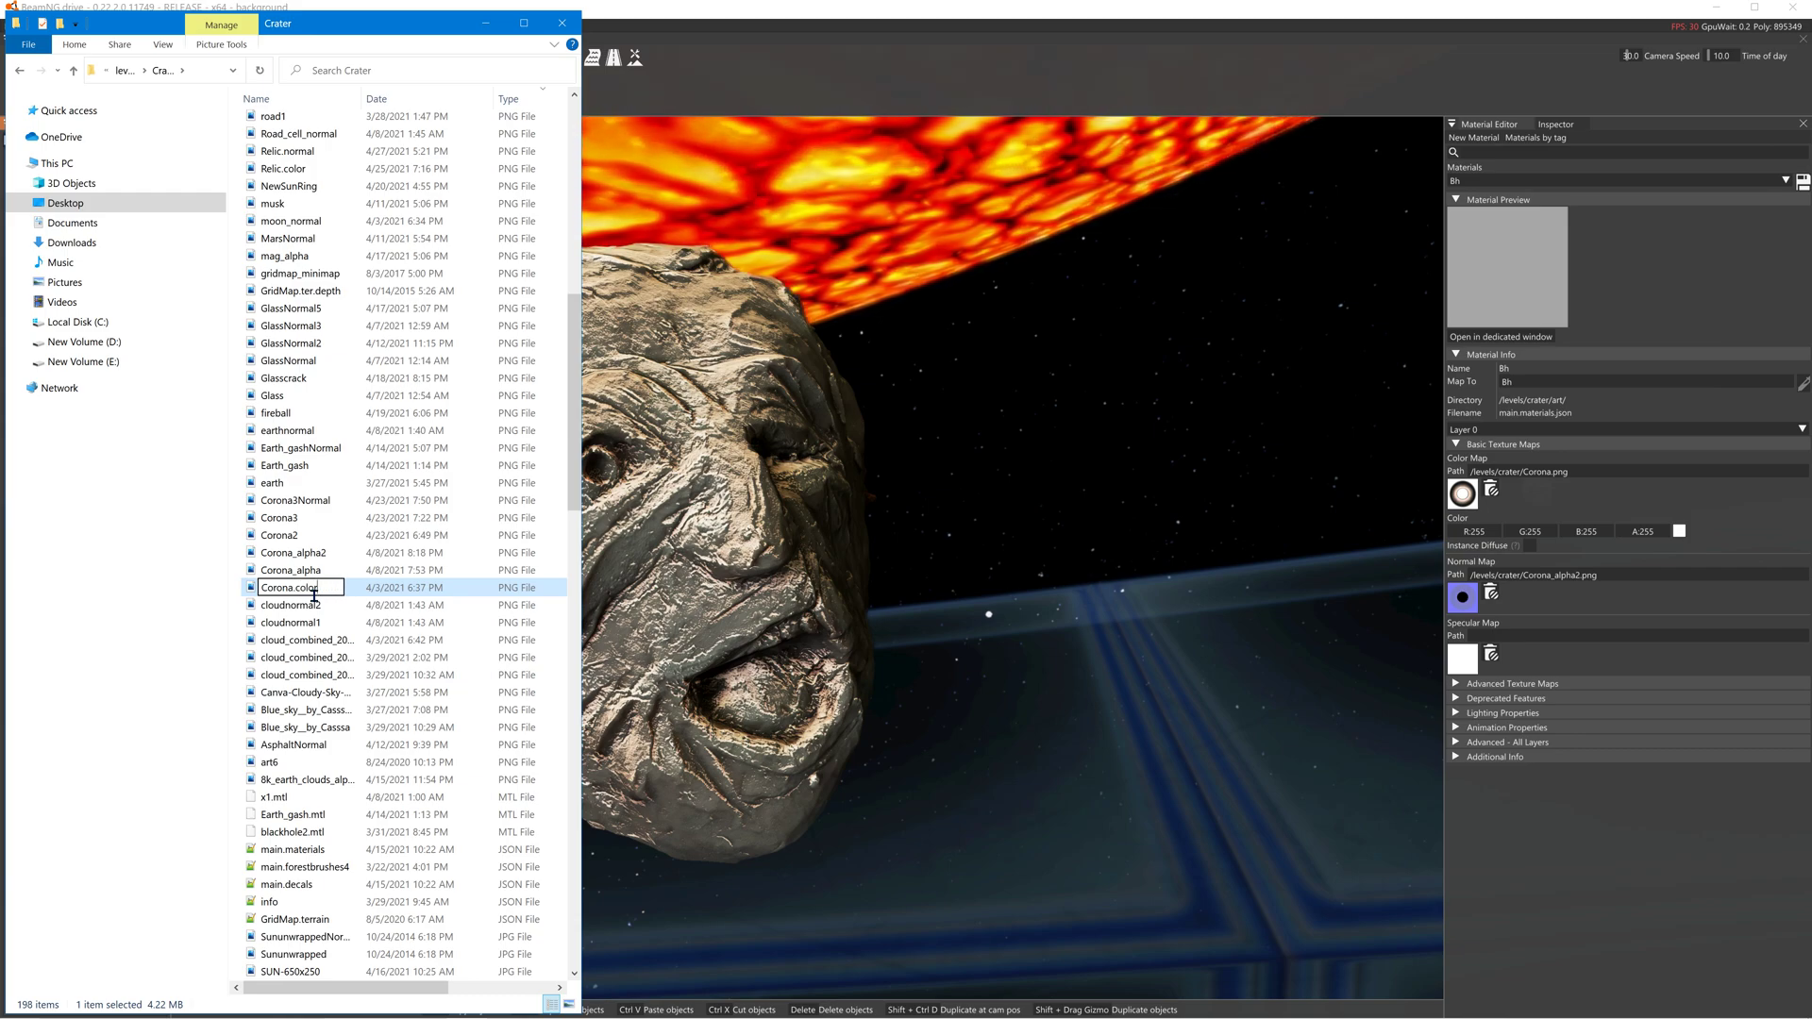
key(Return)
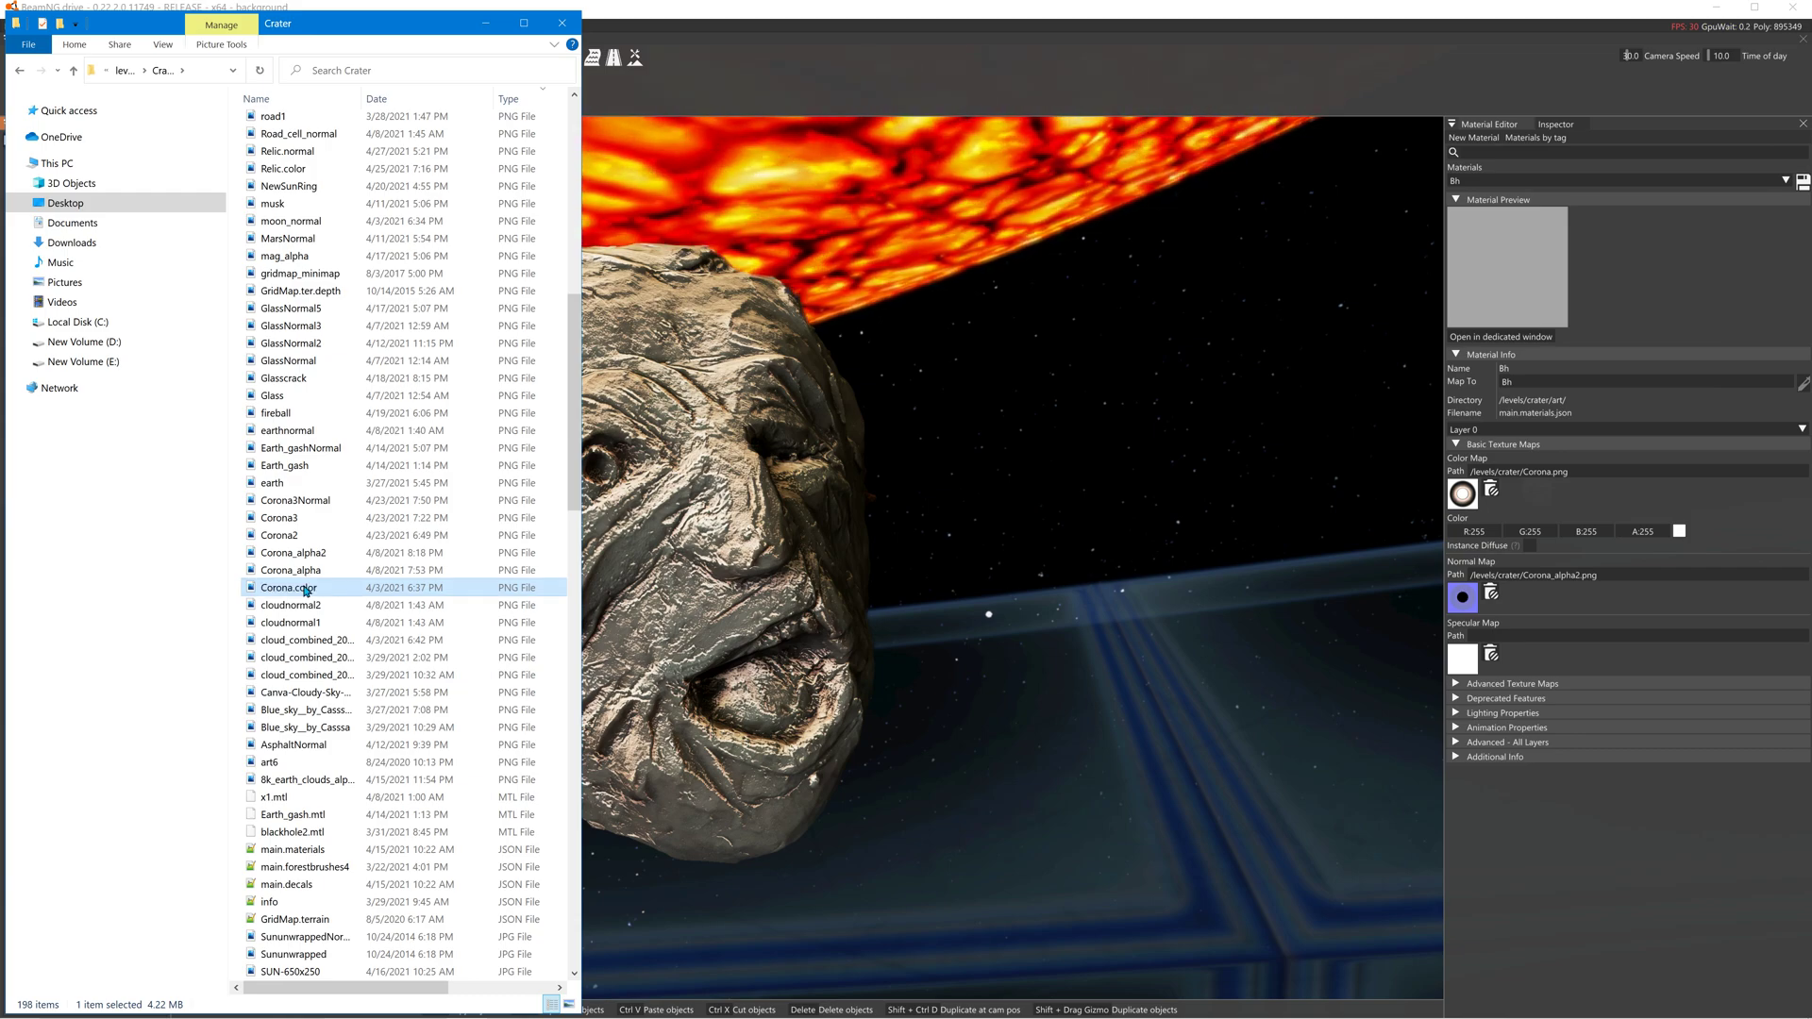
Minimize File Explorer to return to the BeamNG.drive editor, and check the console log before closing it.
click(486, 23)
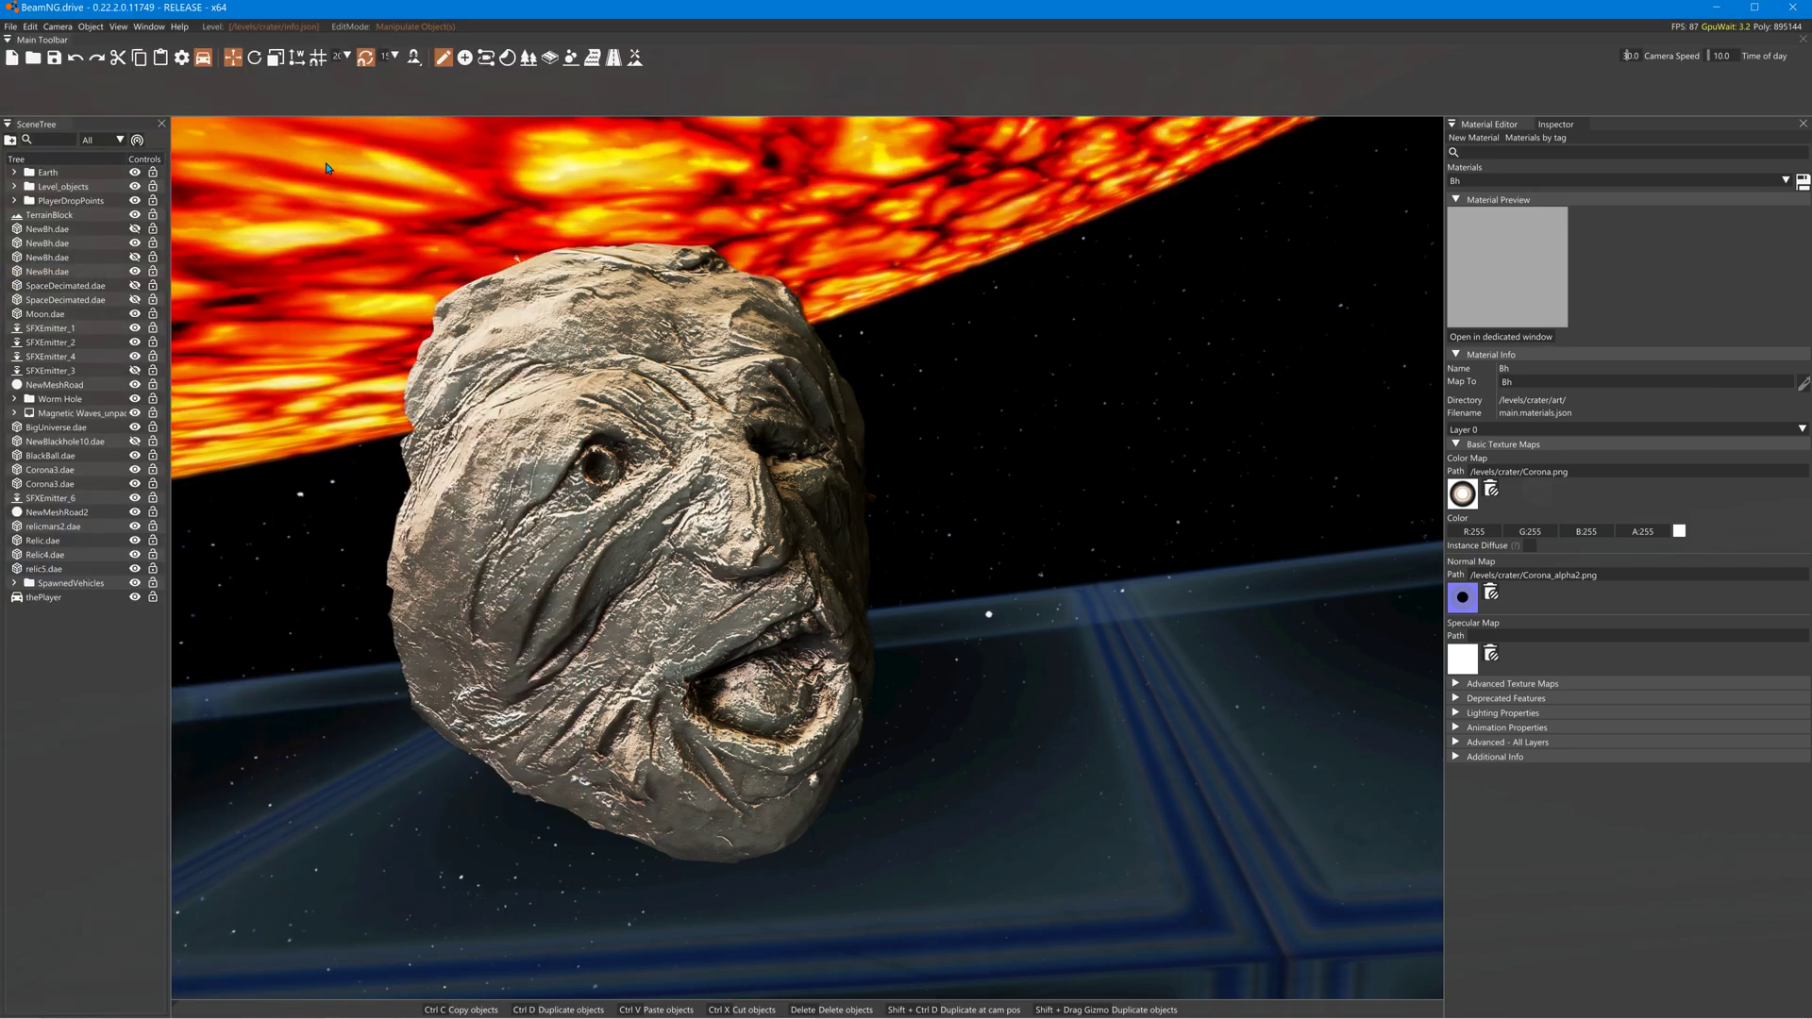
key(grave)
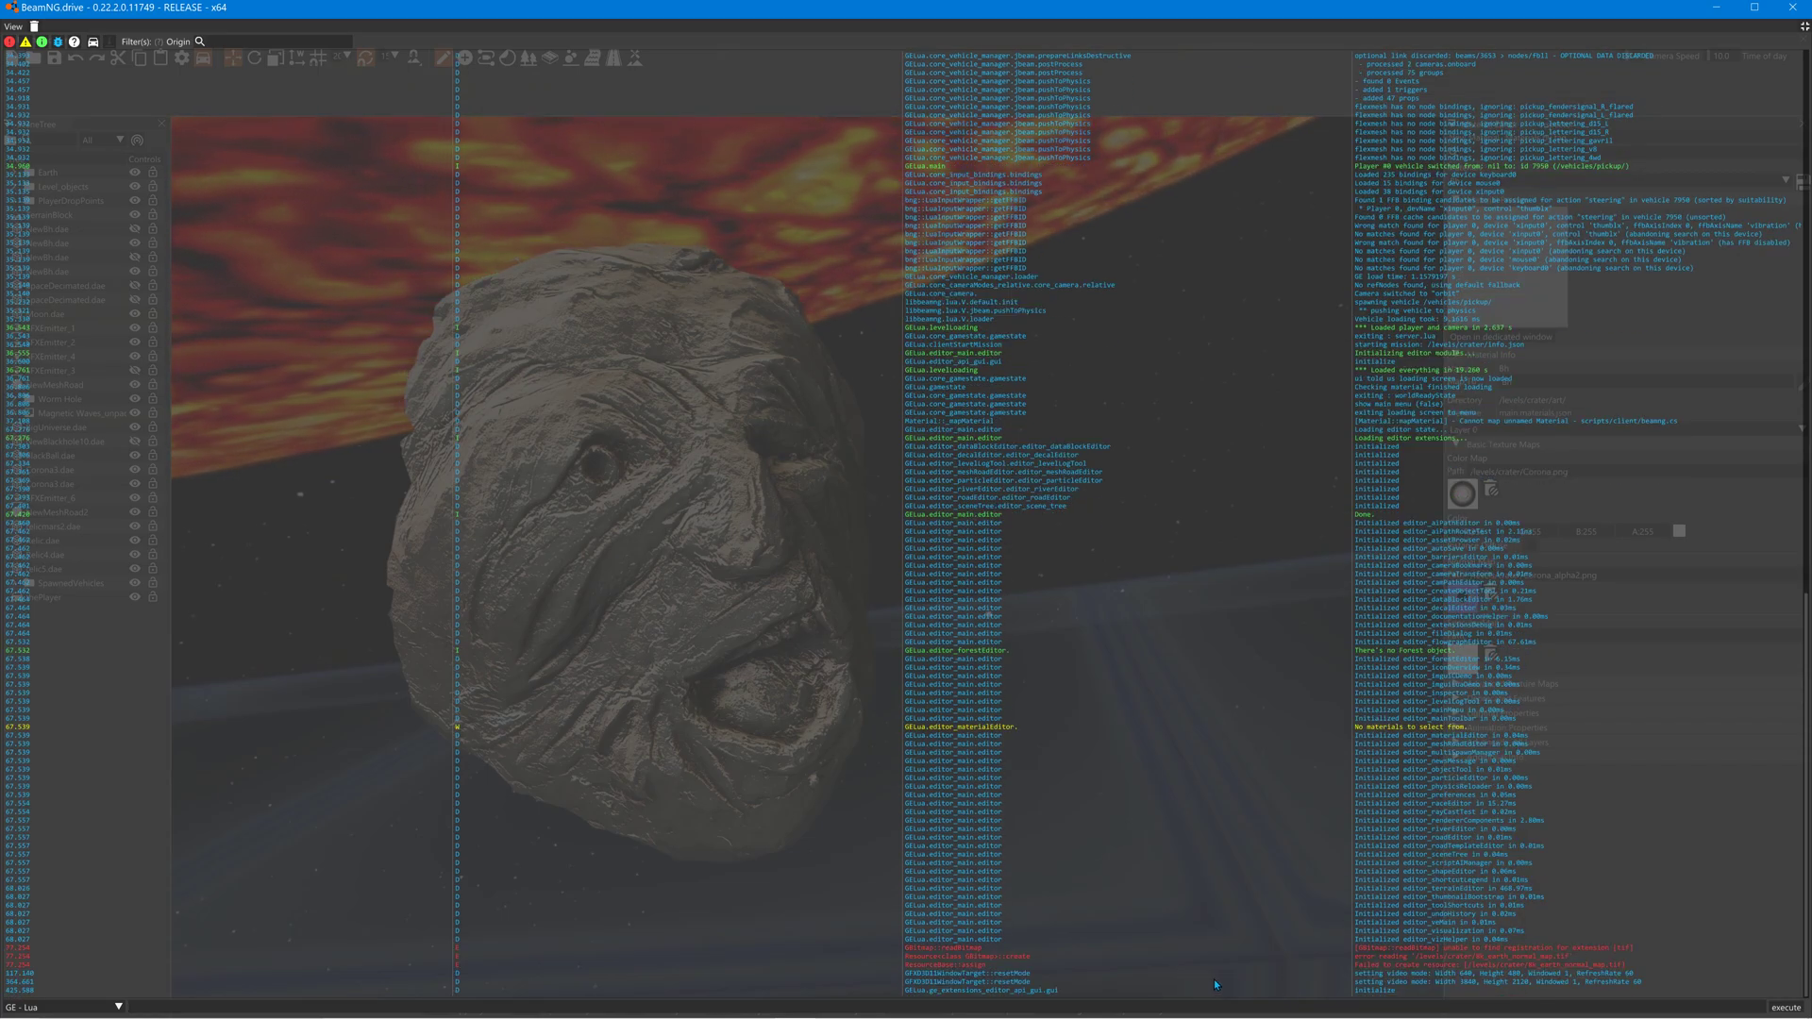
key(grave)
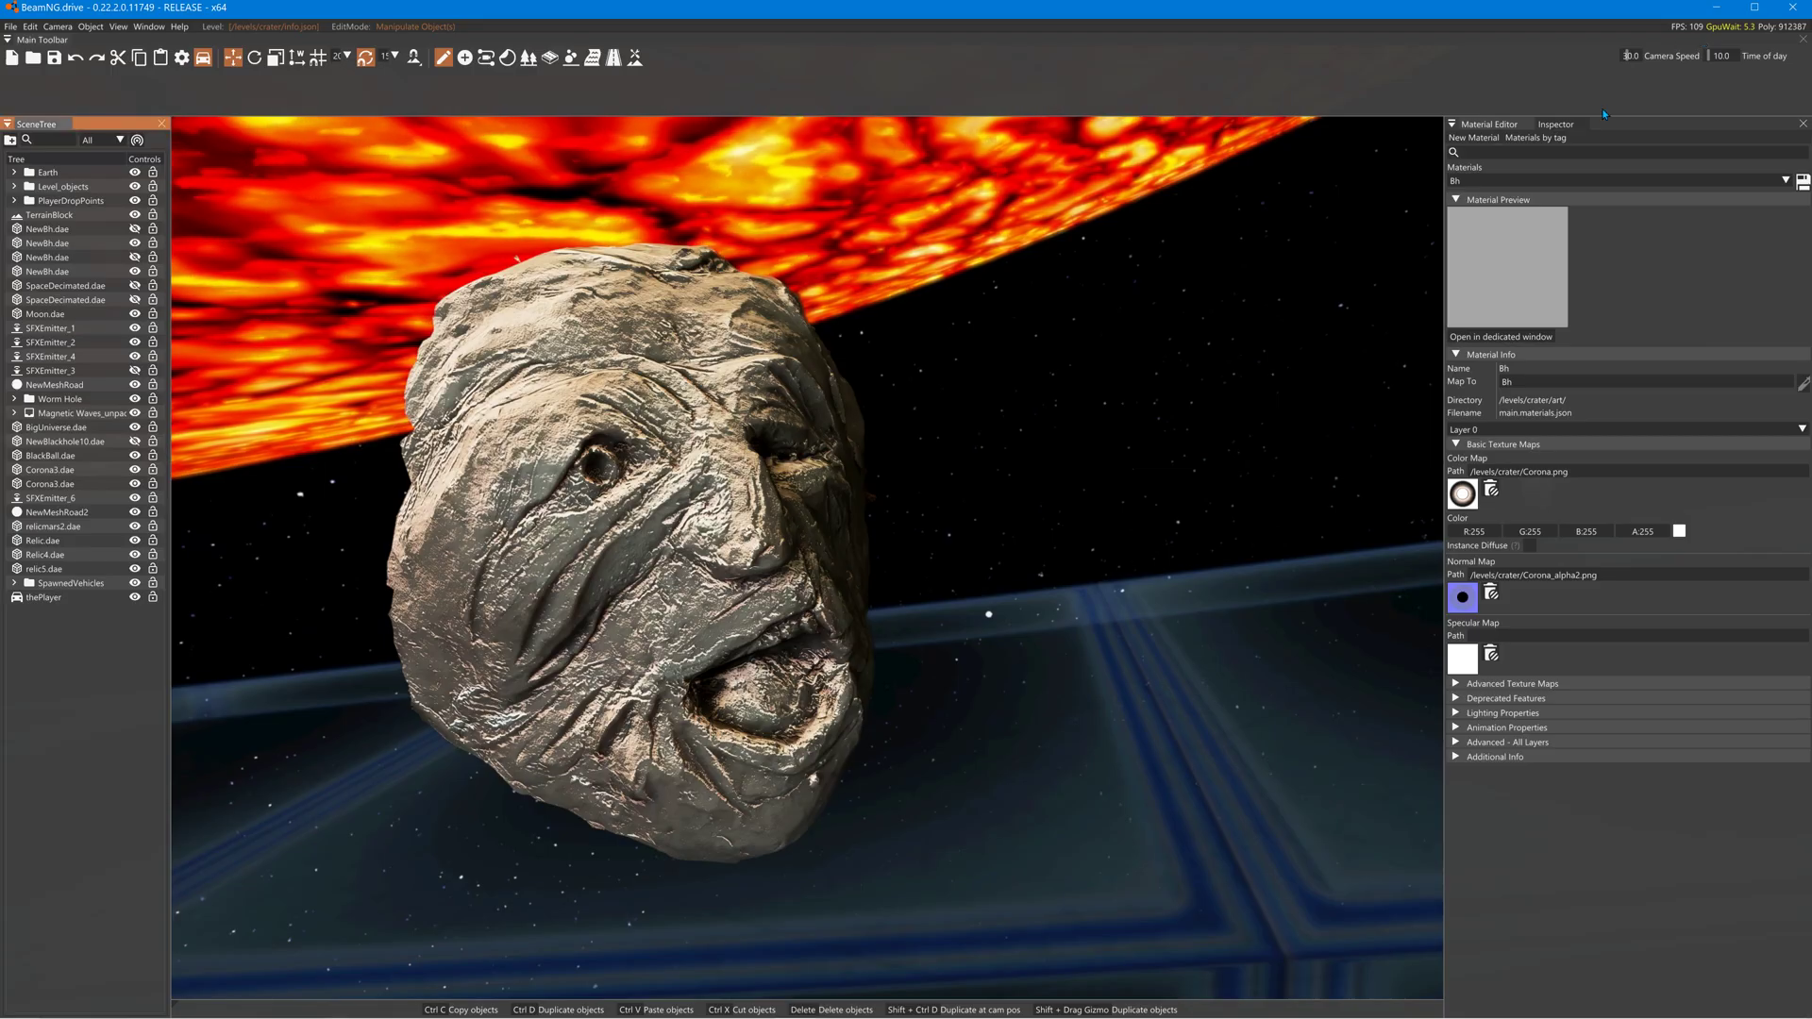
Open the texture picker for the Bh material's color map and look through the /levels/crater/ images for Corona.color.png.
click(1461, 496)
scroll(562, 441, down, 6)
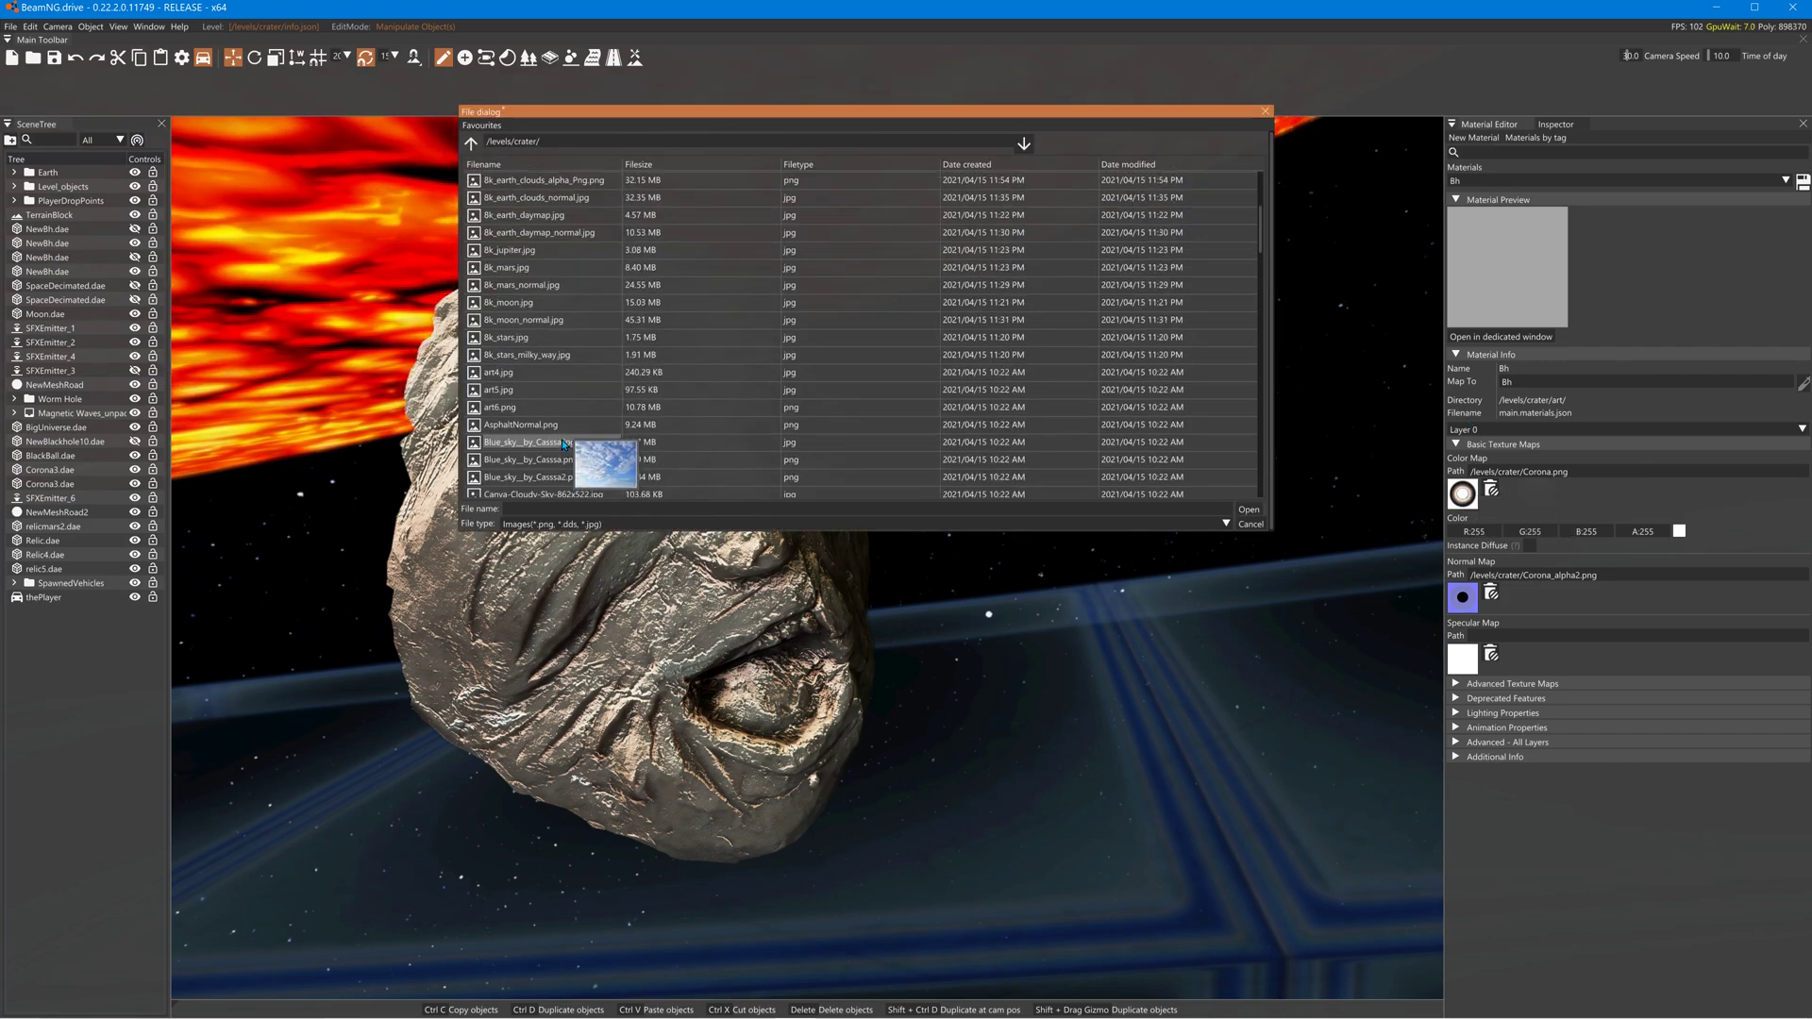
scroll(562, 443, down, 3)
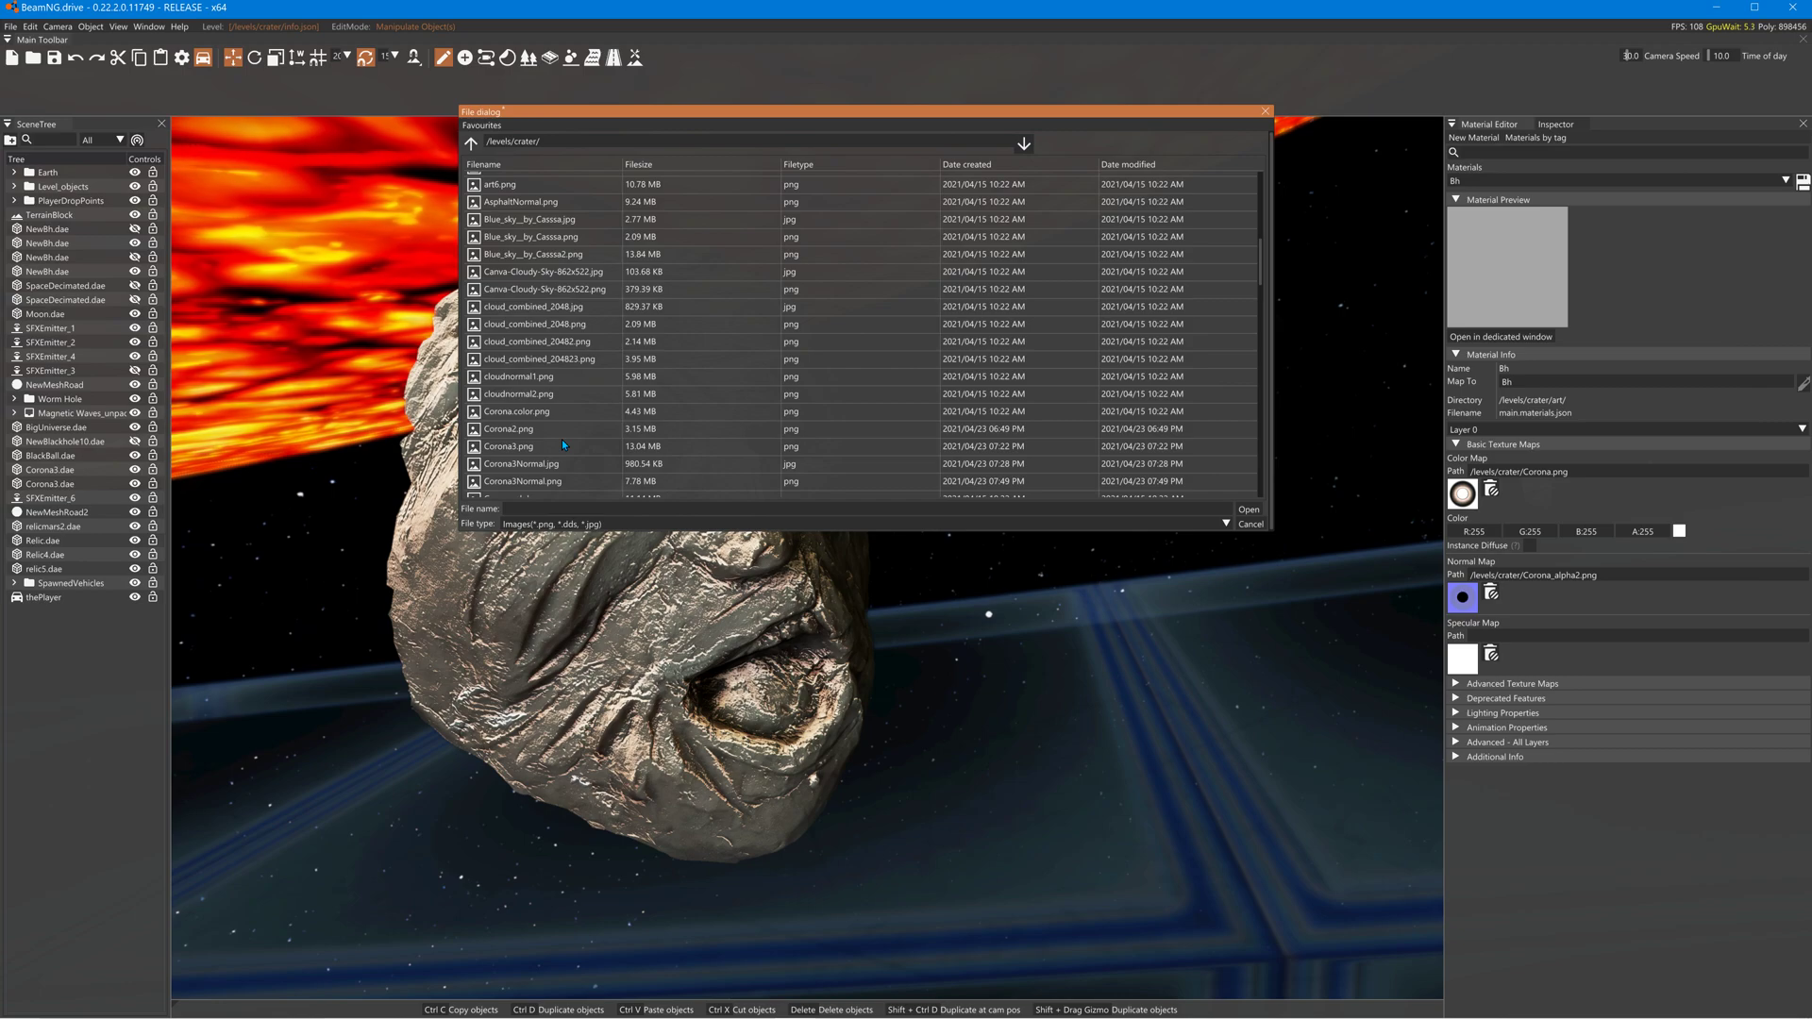
scroll(542, 438, down, 1)
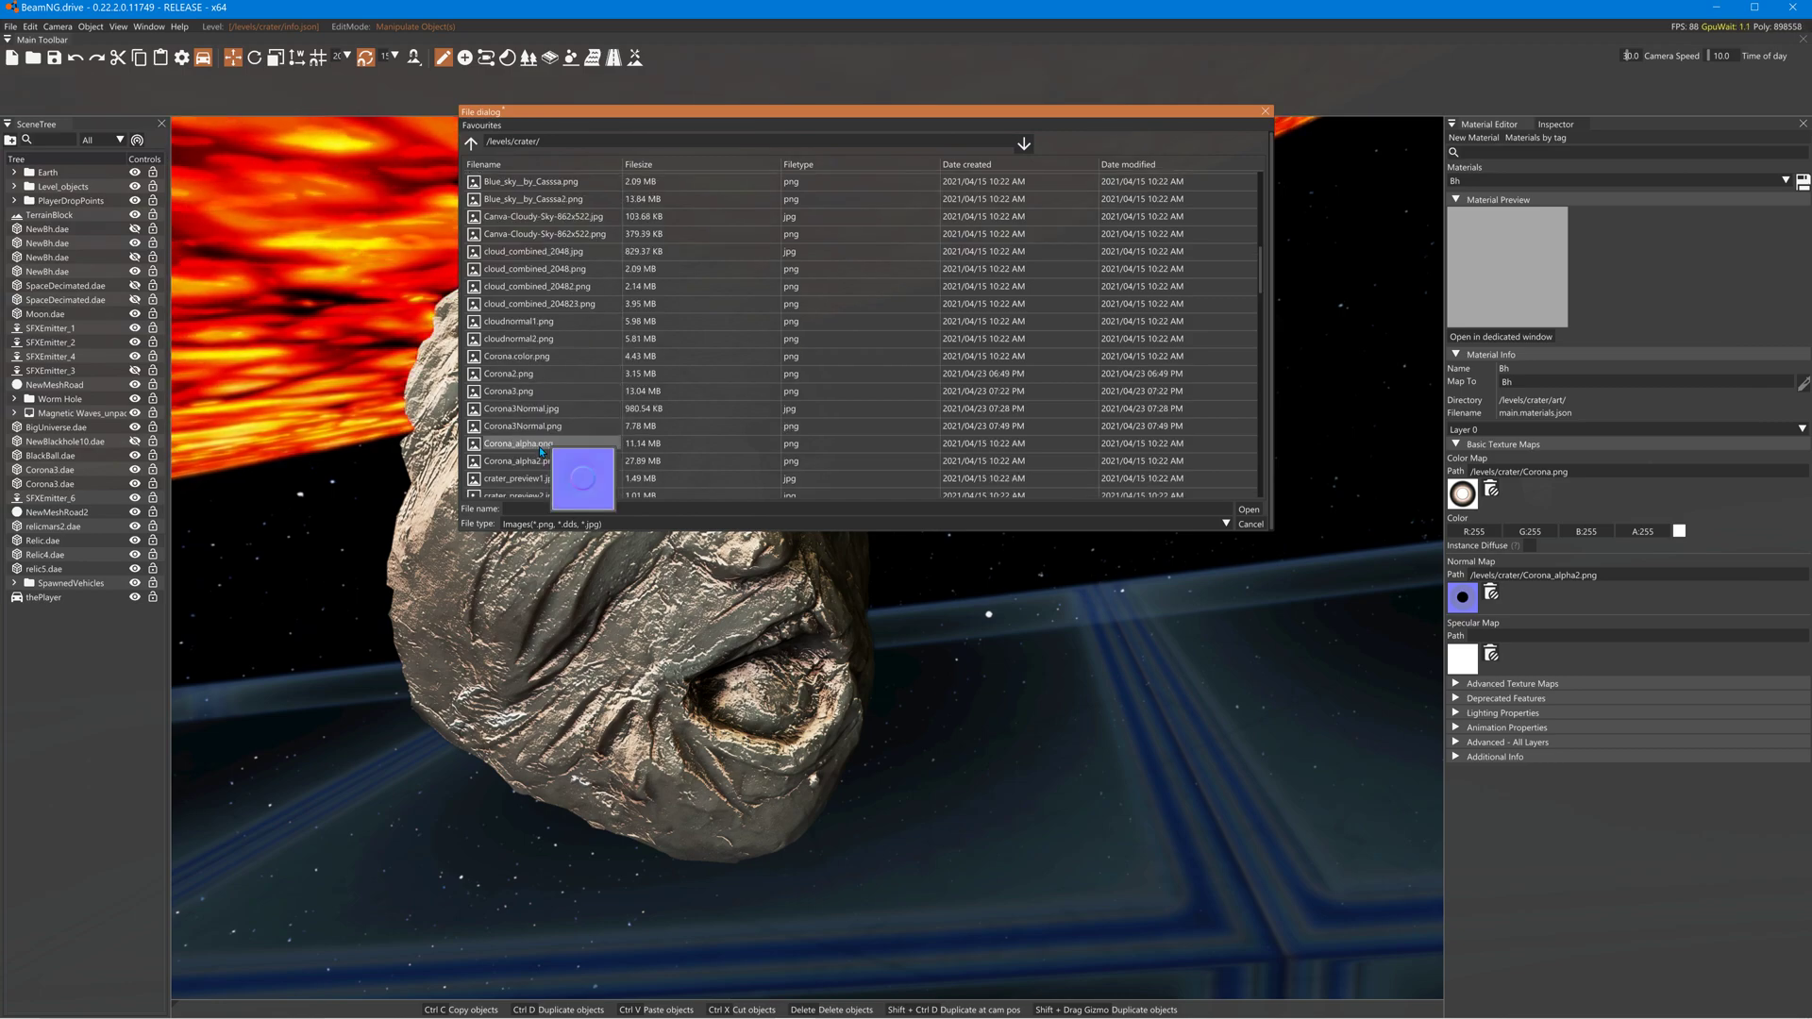
scroll(539, 451, down, 1)
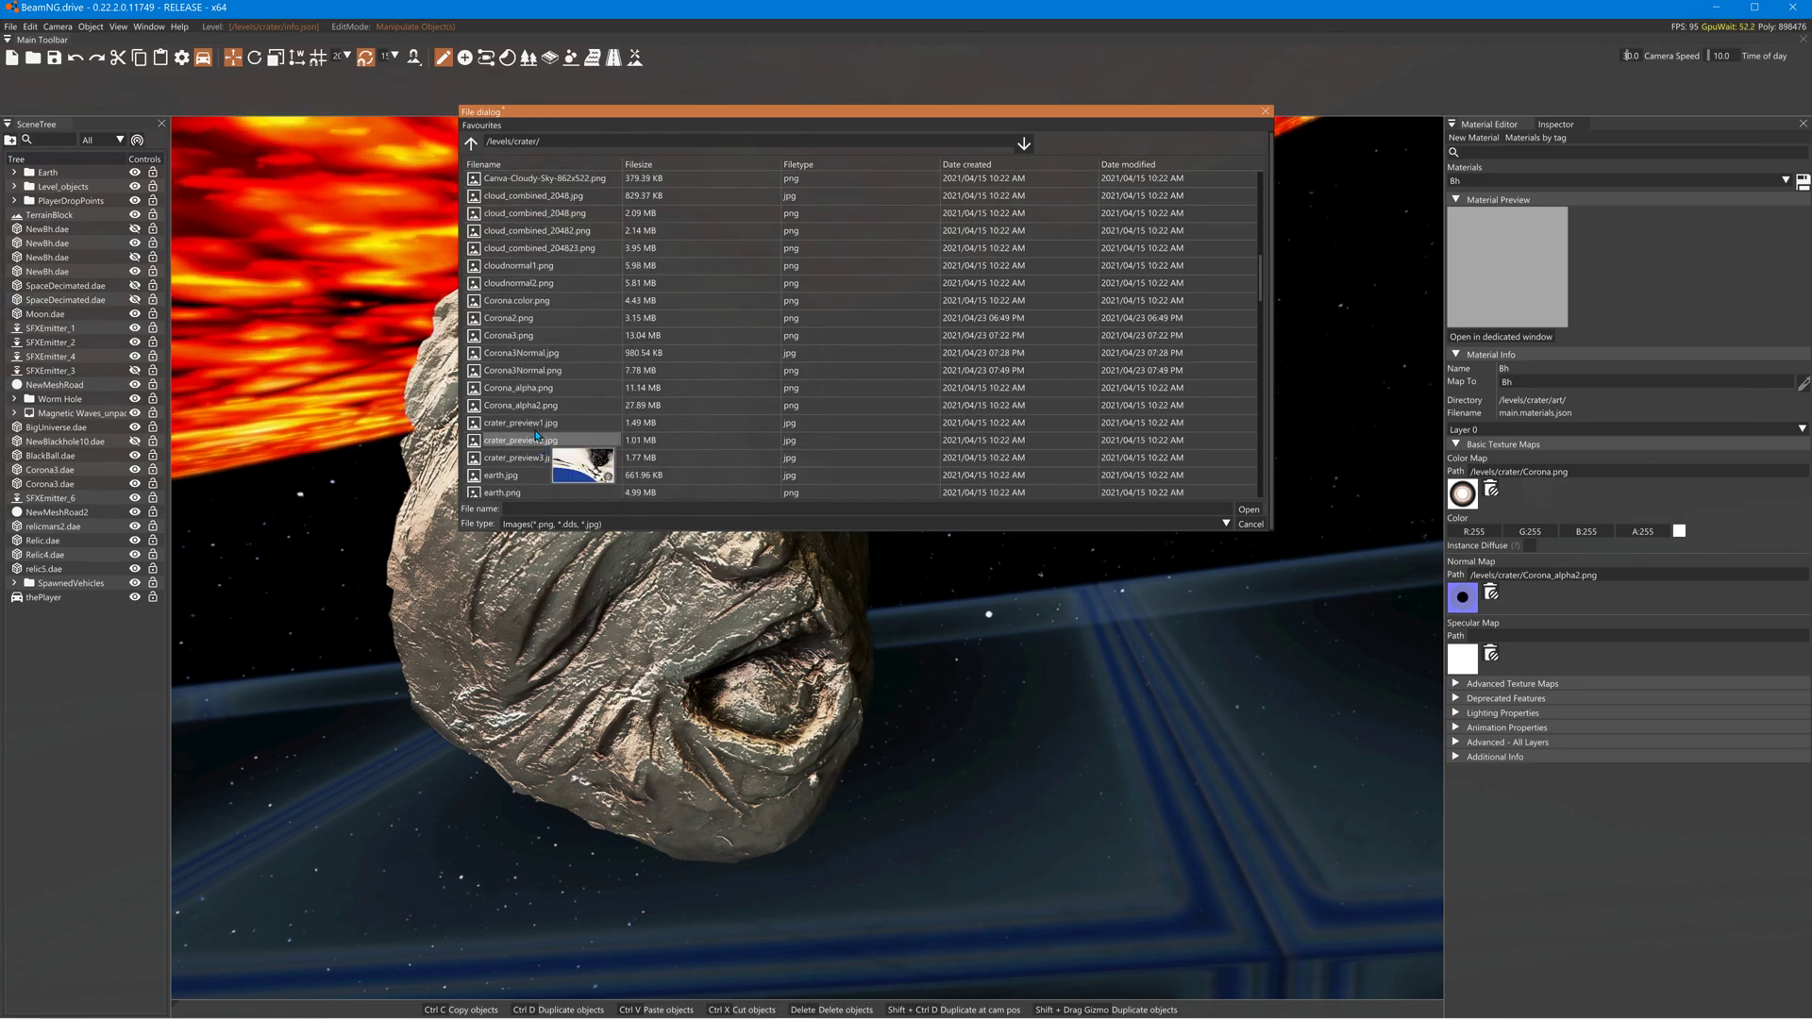
scroll(544, 416, up, 2)
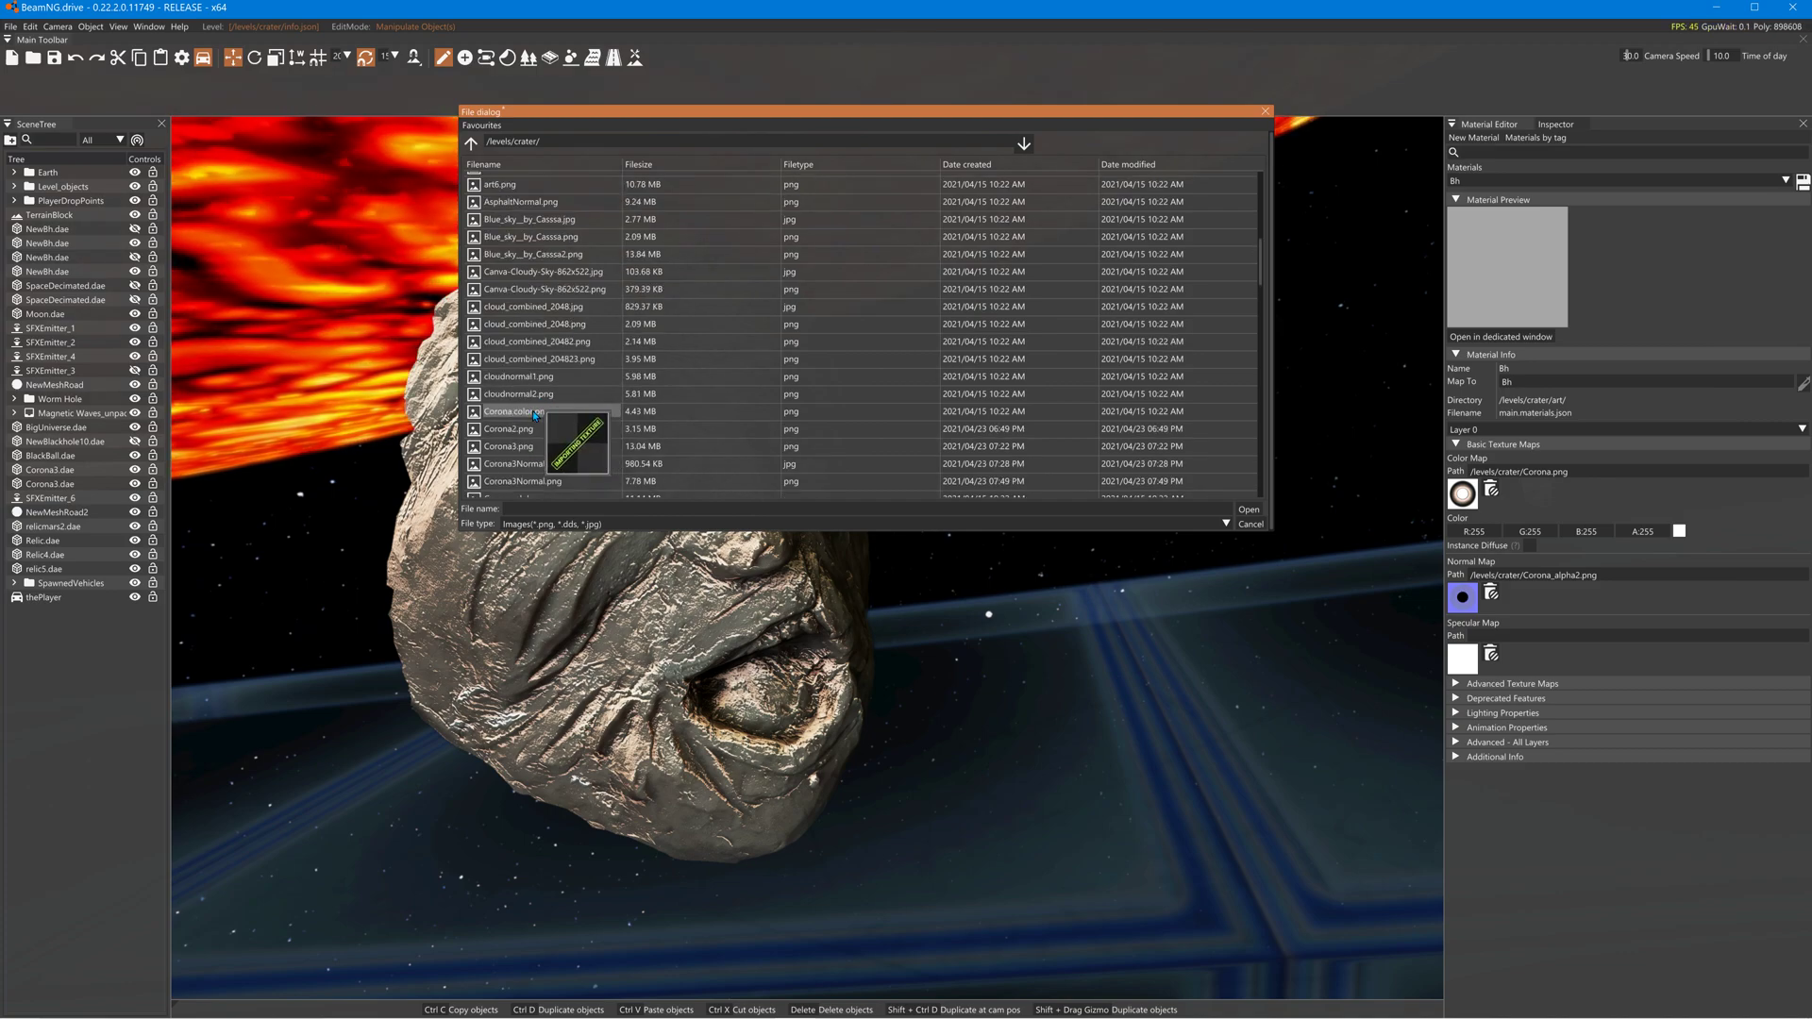
scroll(522, 393, down, 6)
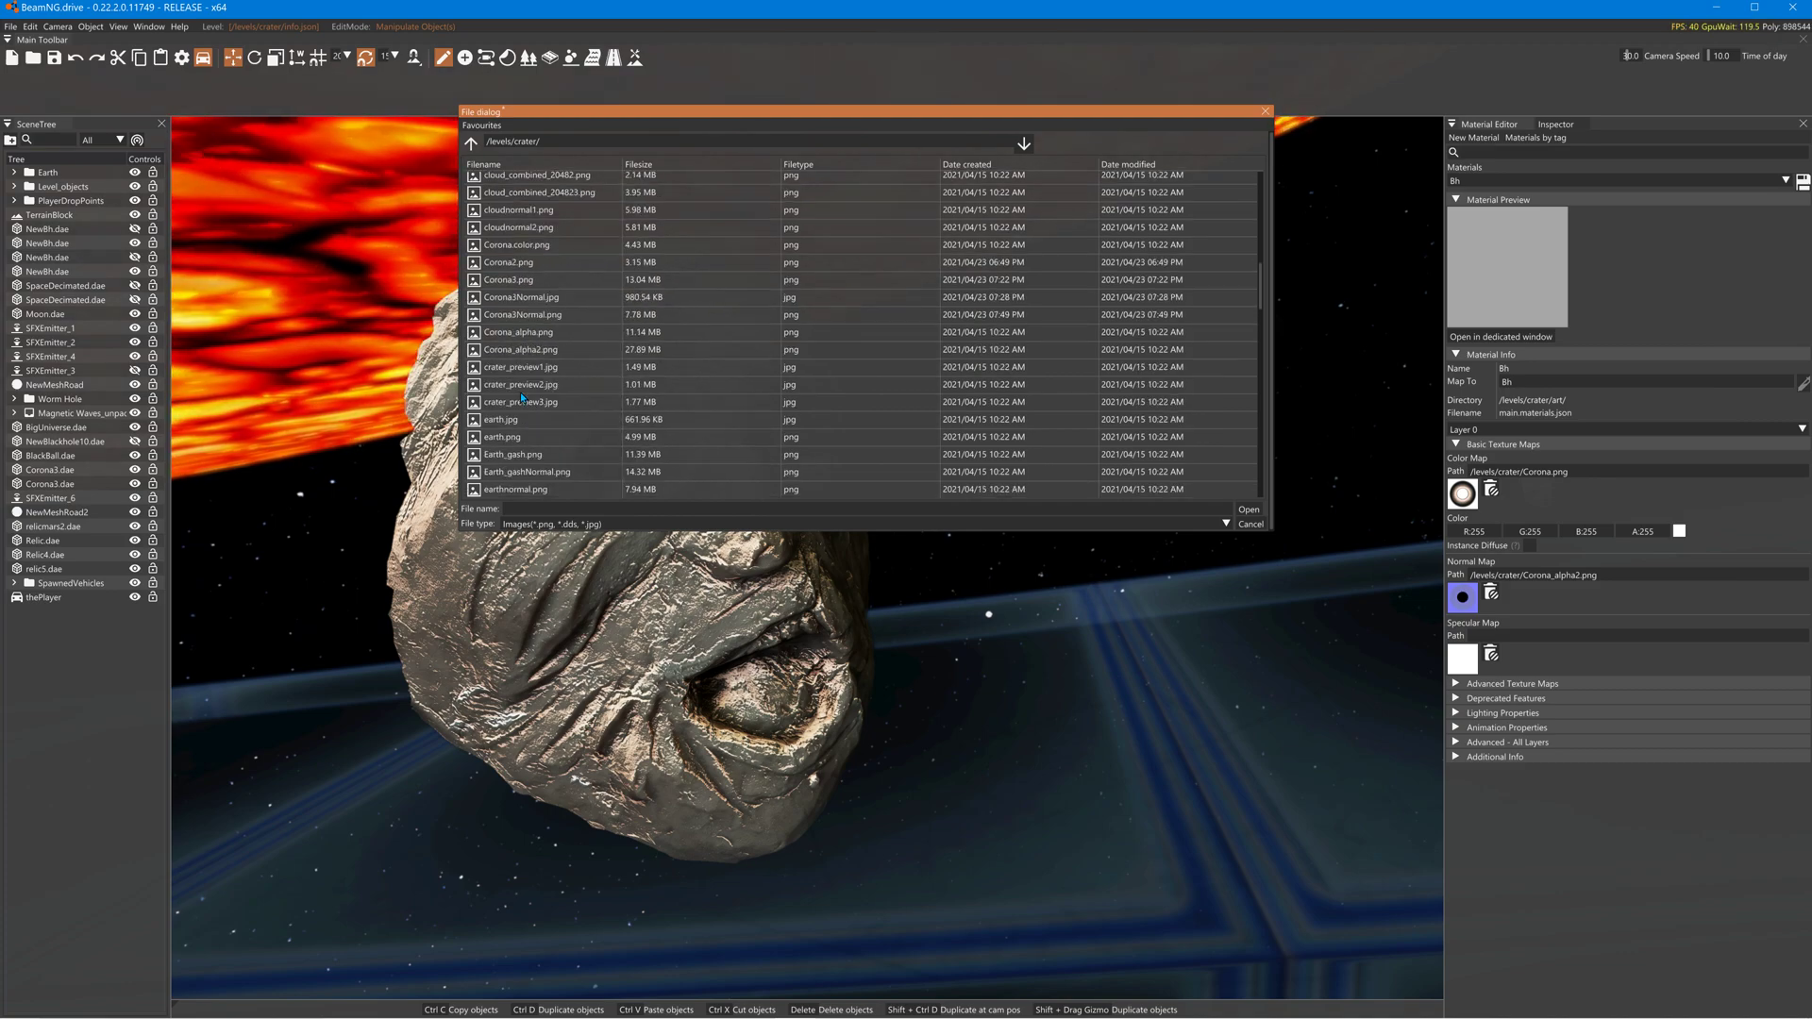
scroll(526, 411, down, 1)
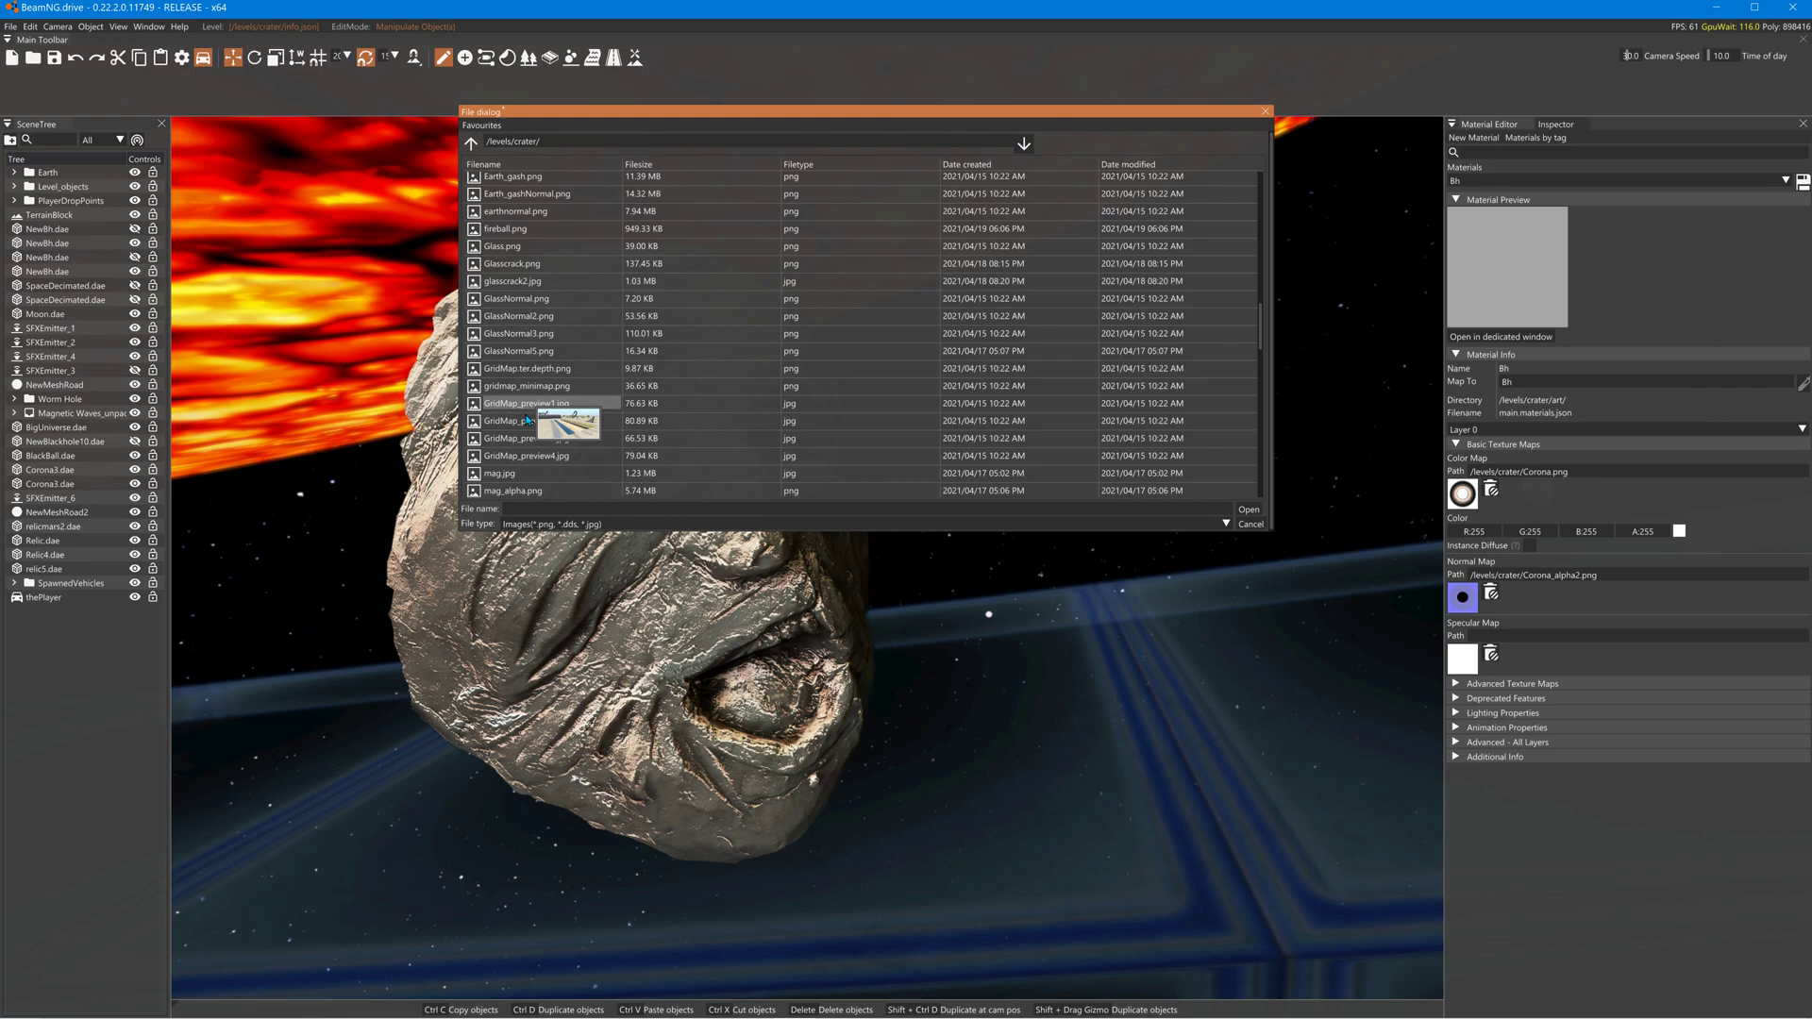
scroll(527, 419, down, 10)
scroll(535, 458, down, 6)
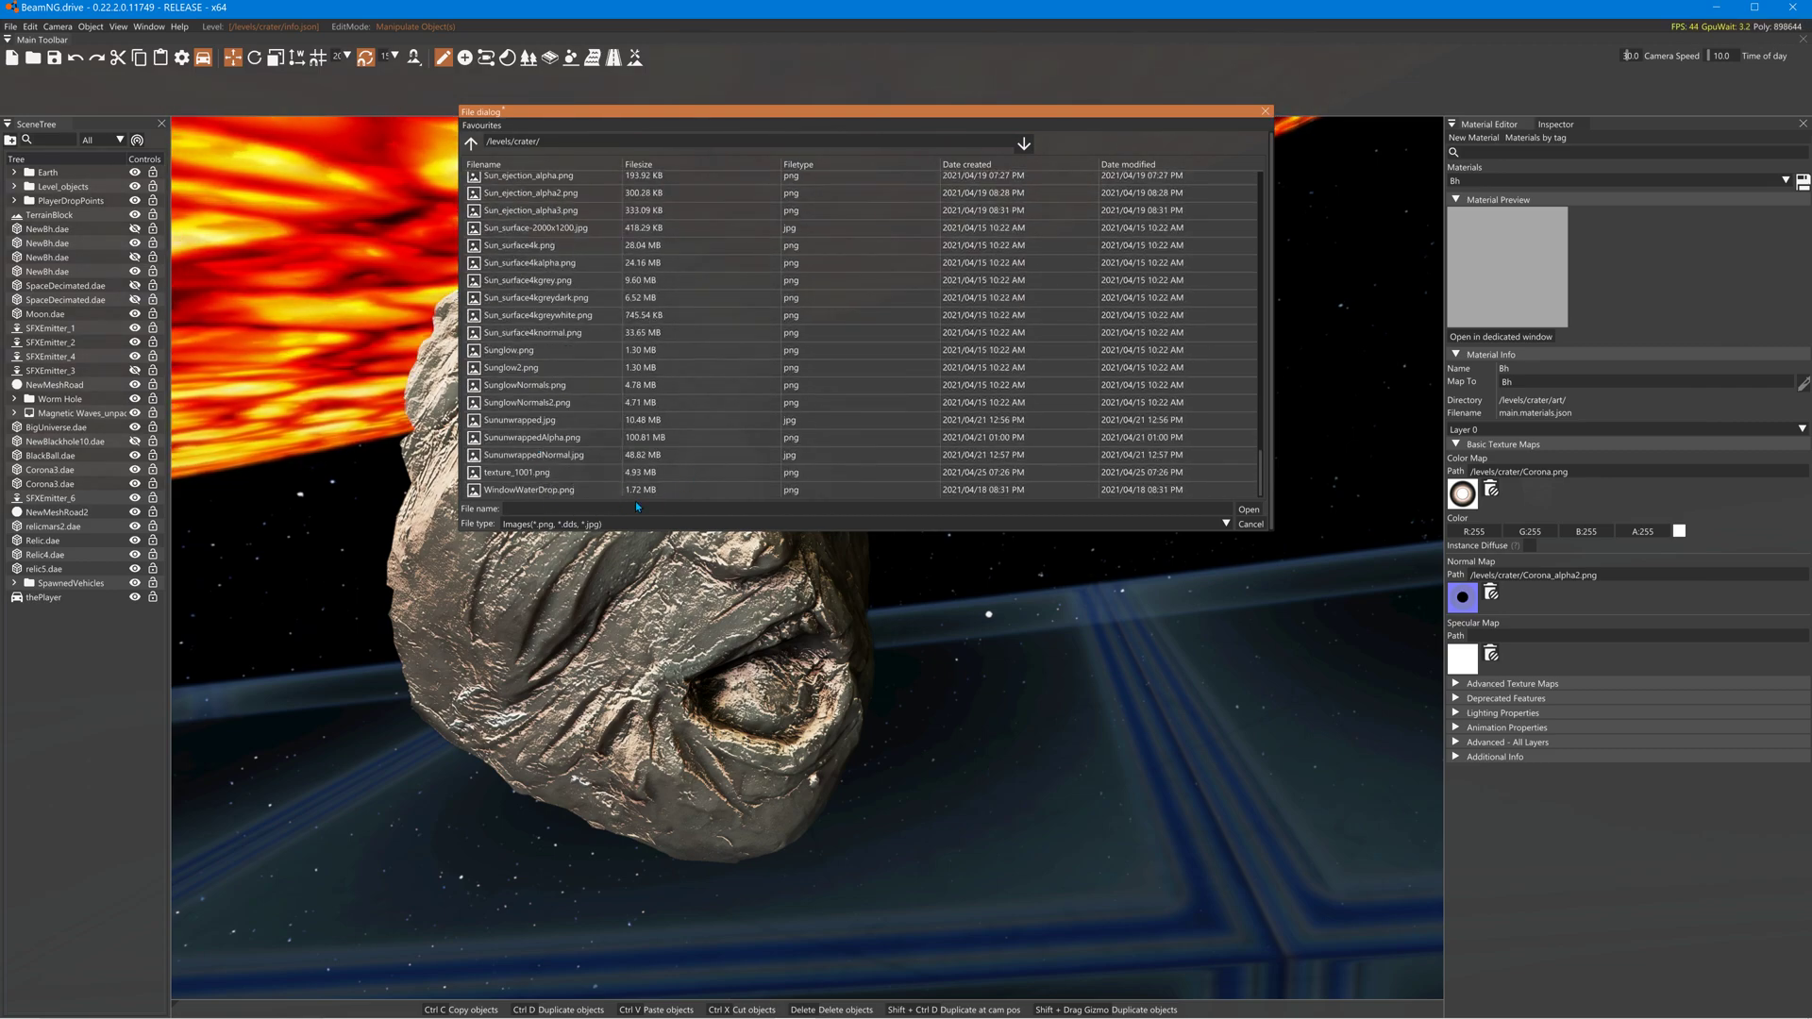
Filter the texture files by "co" and select Corona.color.png to preview it.
click(610, 508)
text(co)
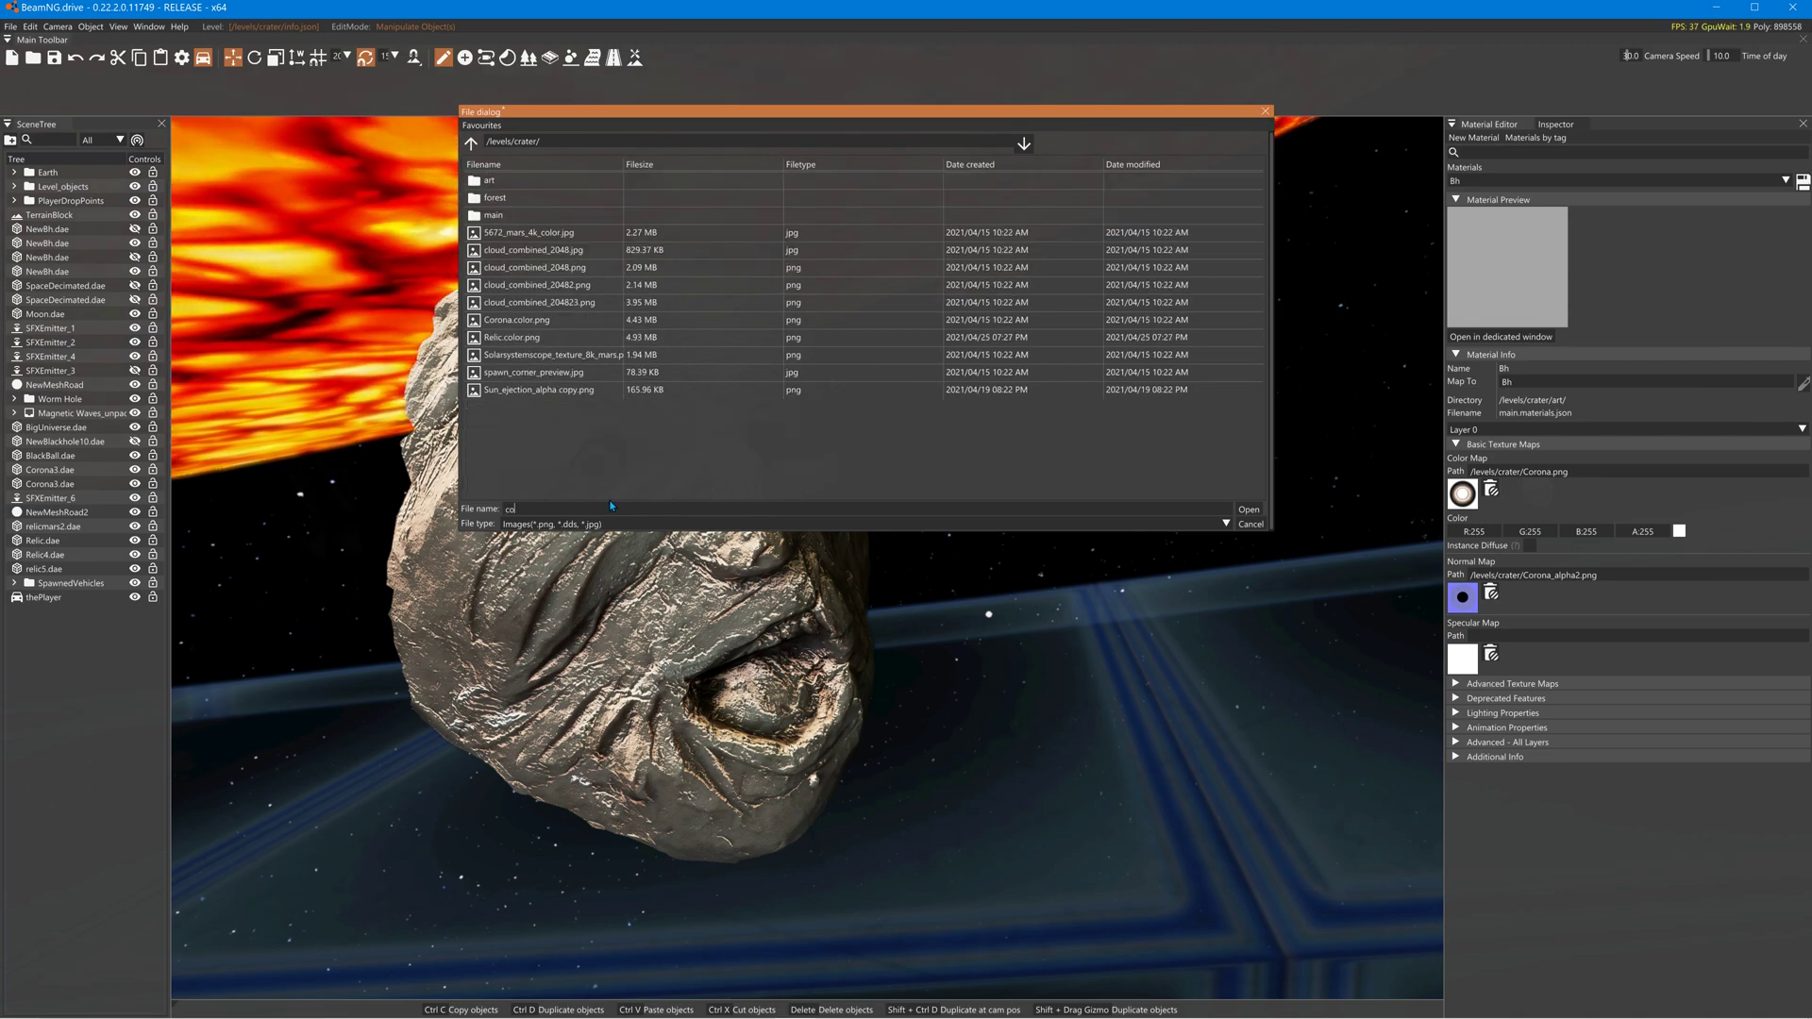
click(507, 321)
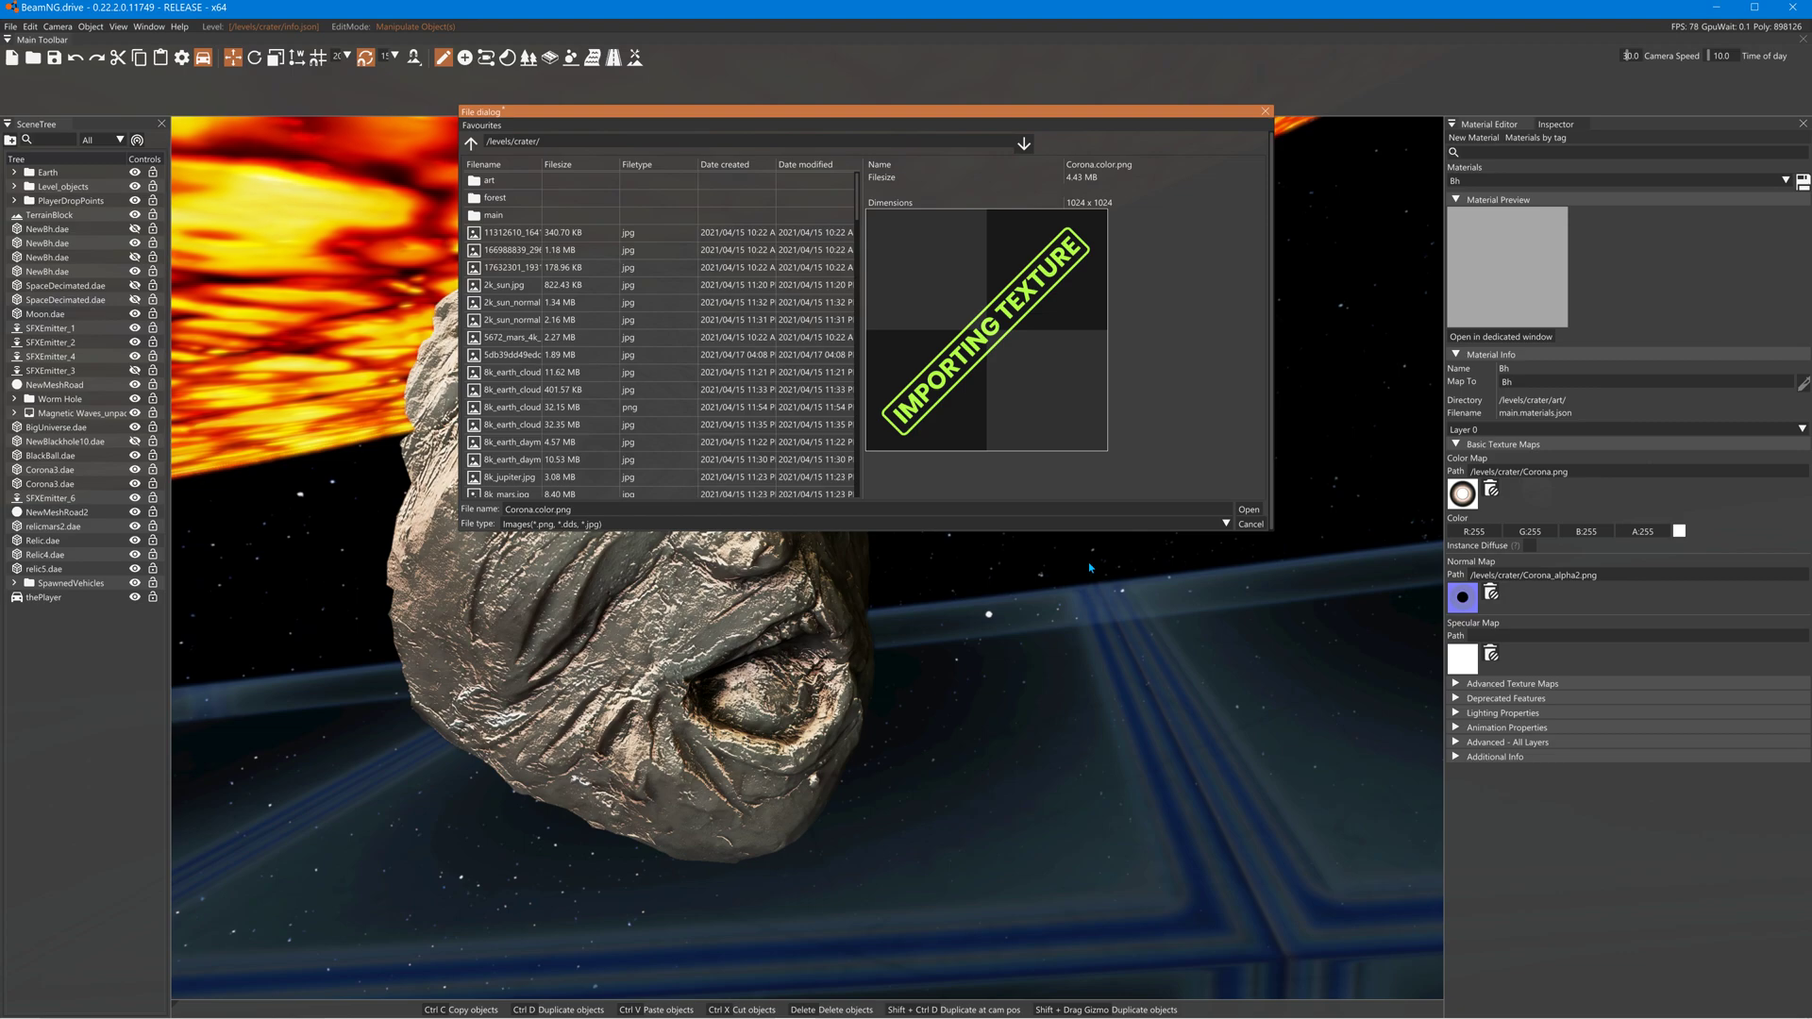
Check the console log for the Corona.color.png import, and close the file dialog without applying the texture.
key(grave)
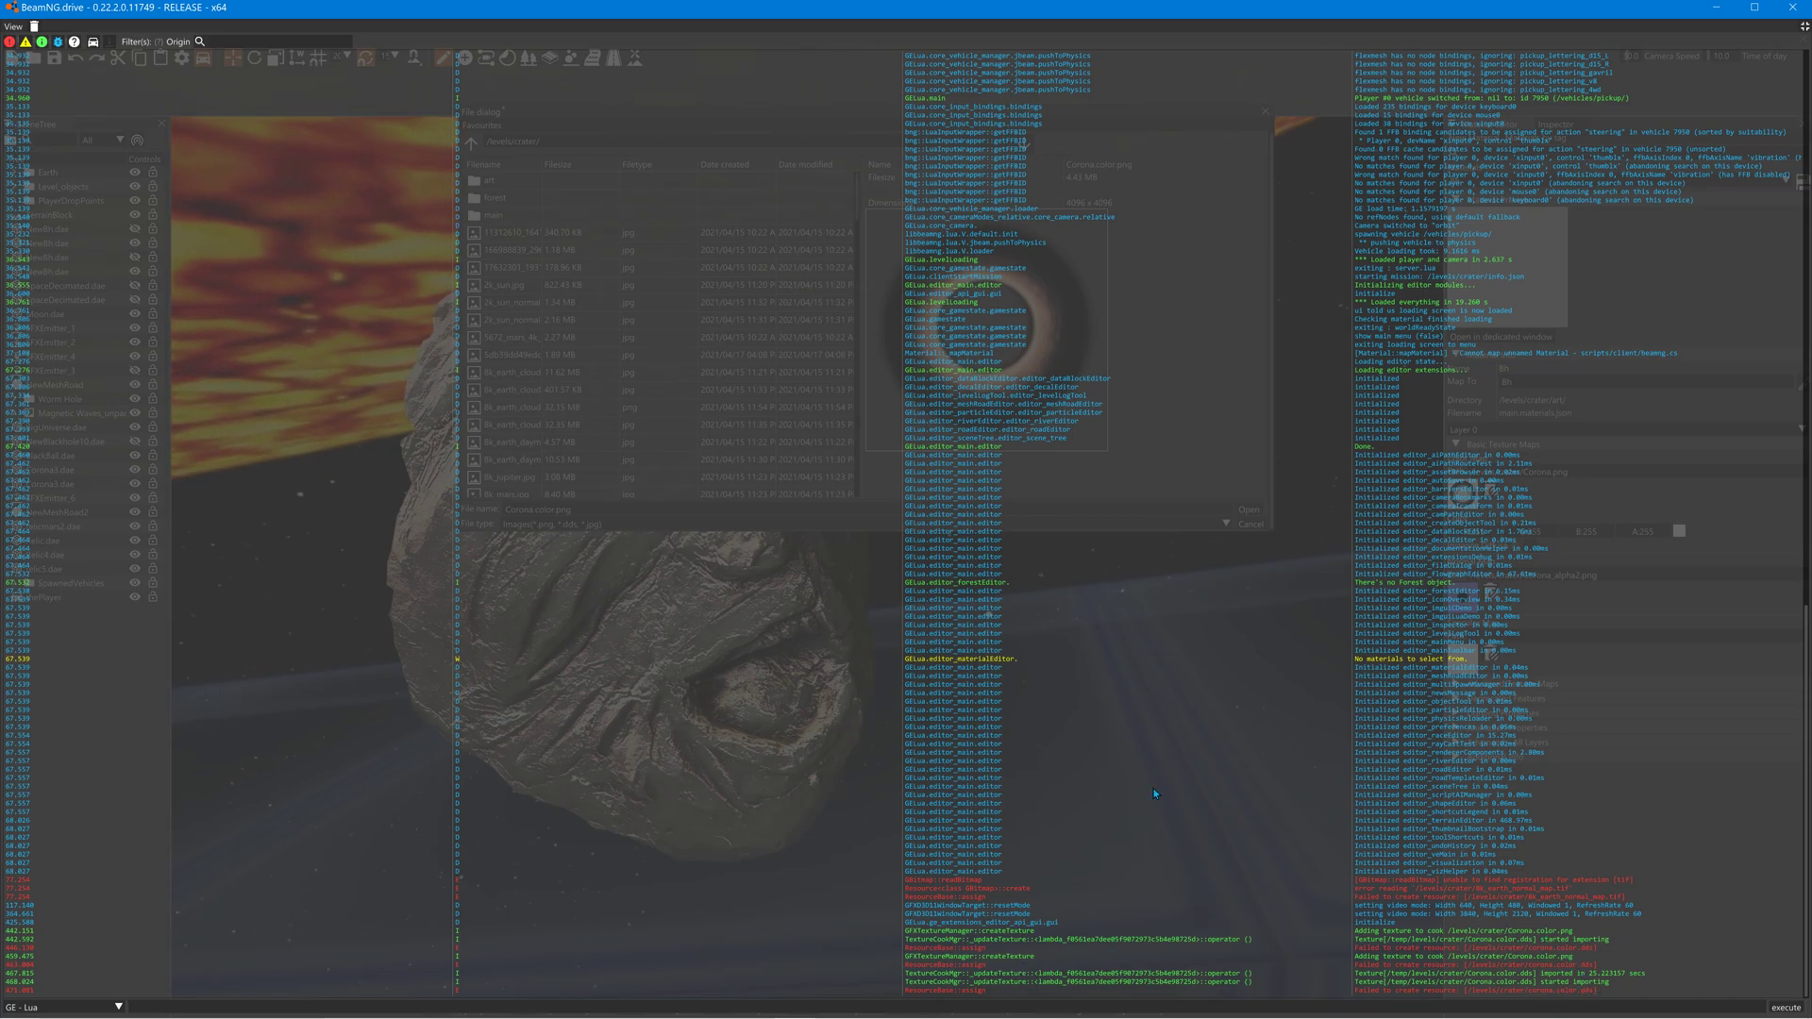
key(grave)
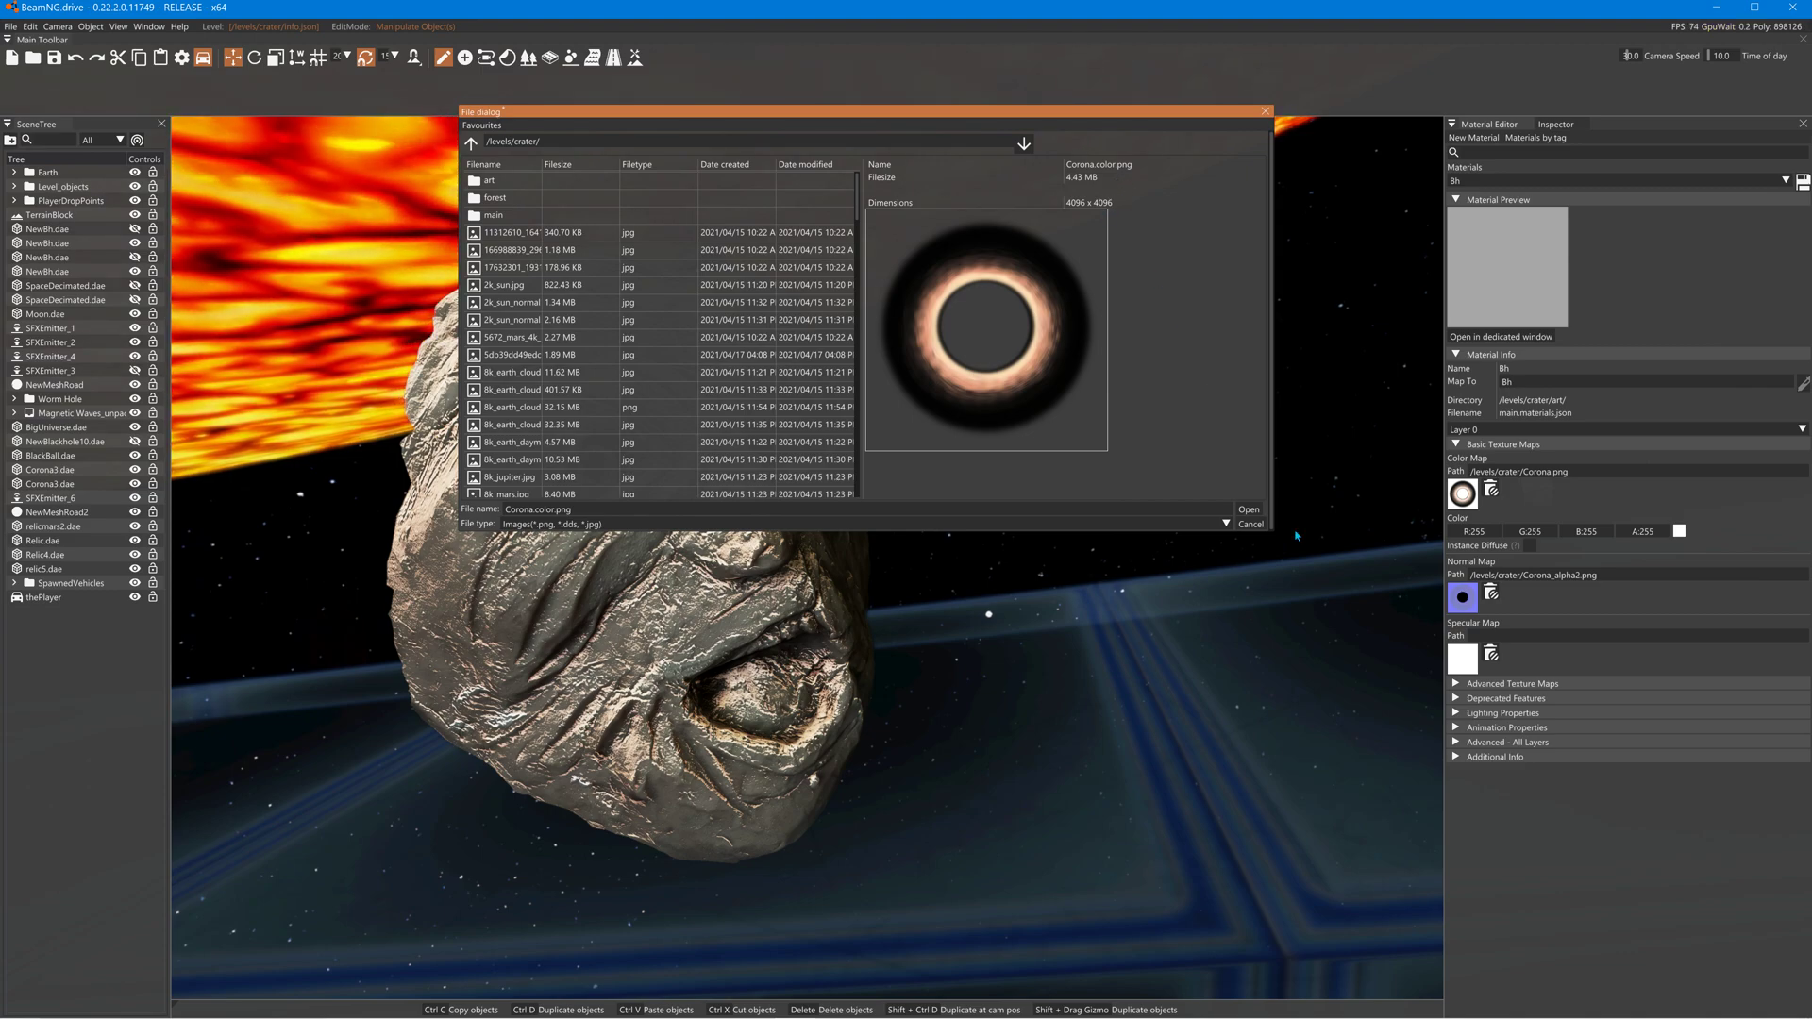
click(1265, 114)
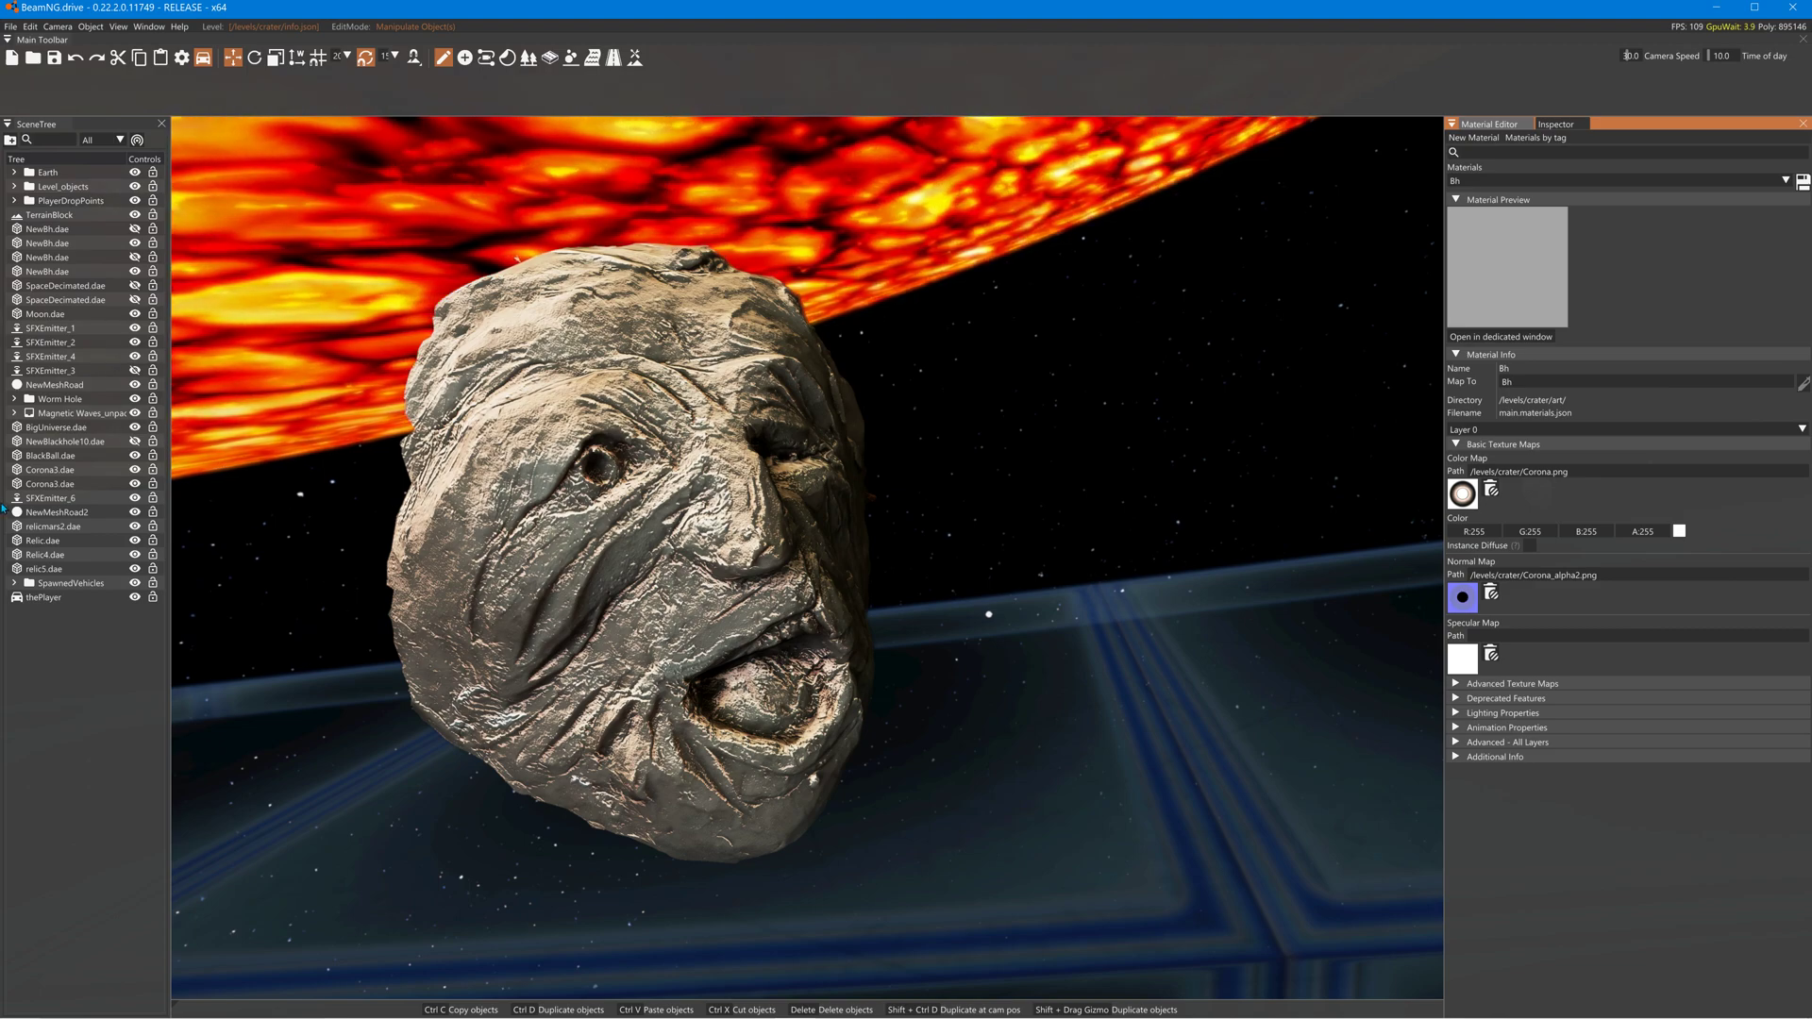
Show the material of the SpaceDecimated.dae objects, and fly the camera past the blue pickup to inspect the stone head's face.
click(66, 298)
click(65, 286)
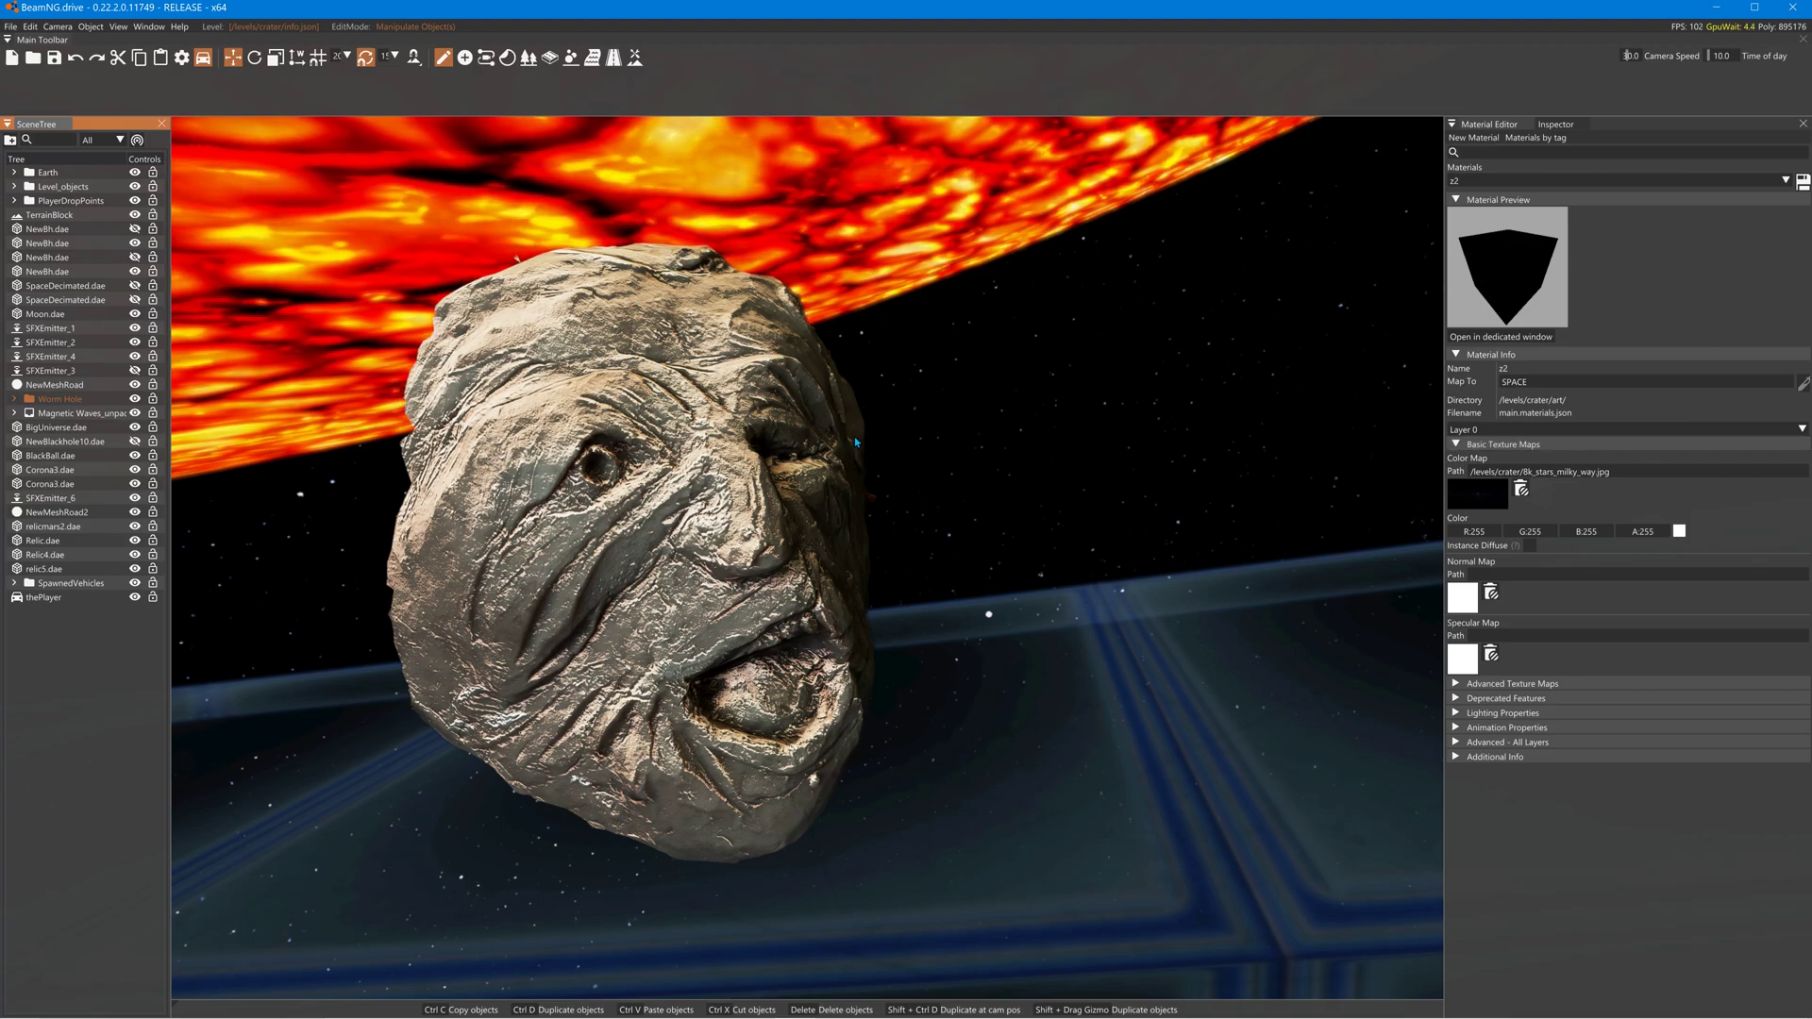
key(s)
right_drag(877, 475, 709, 487)
key(w)
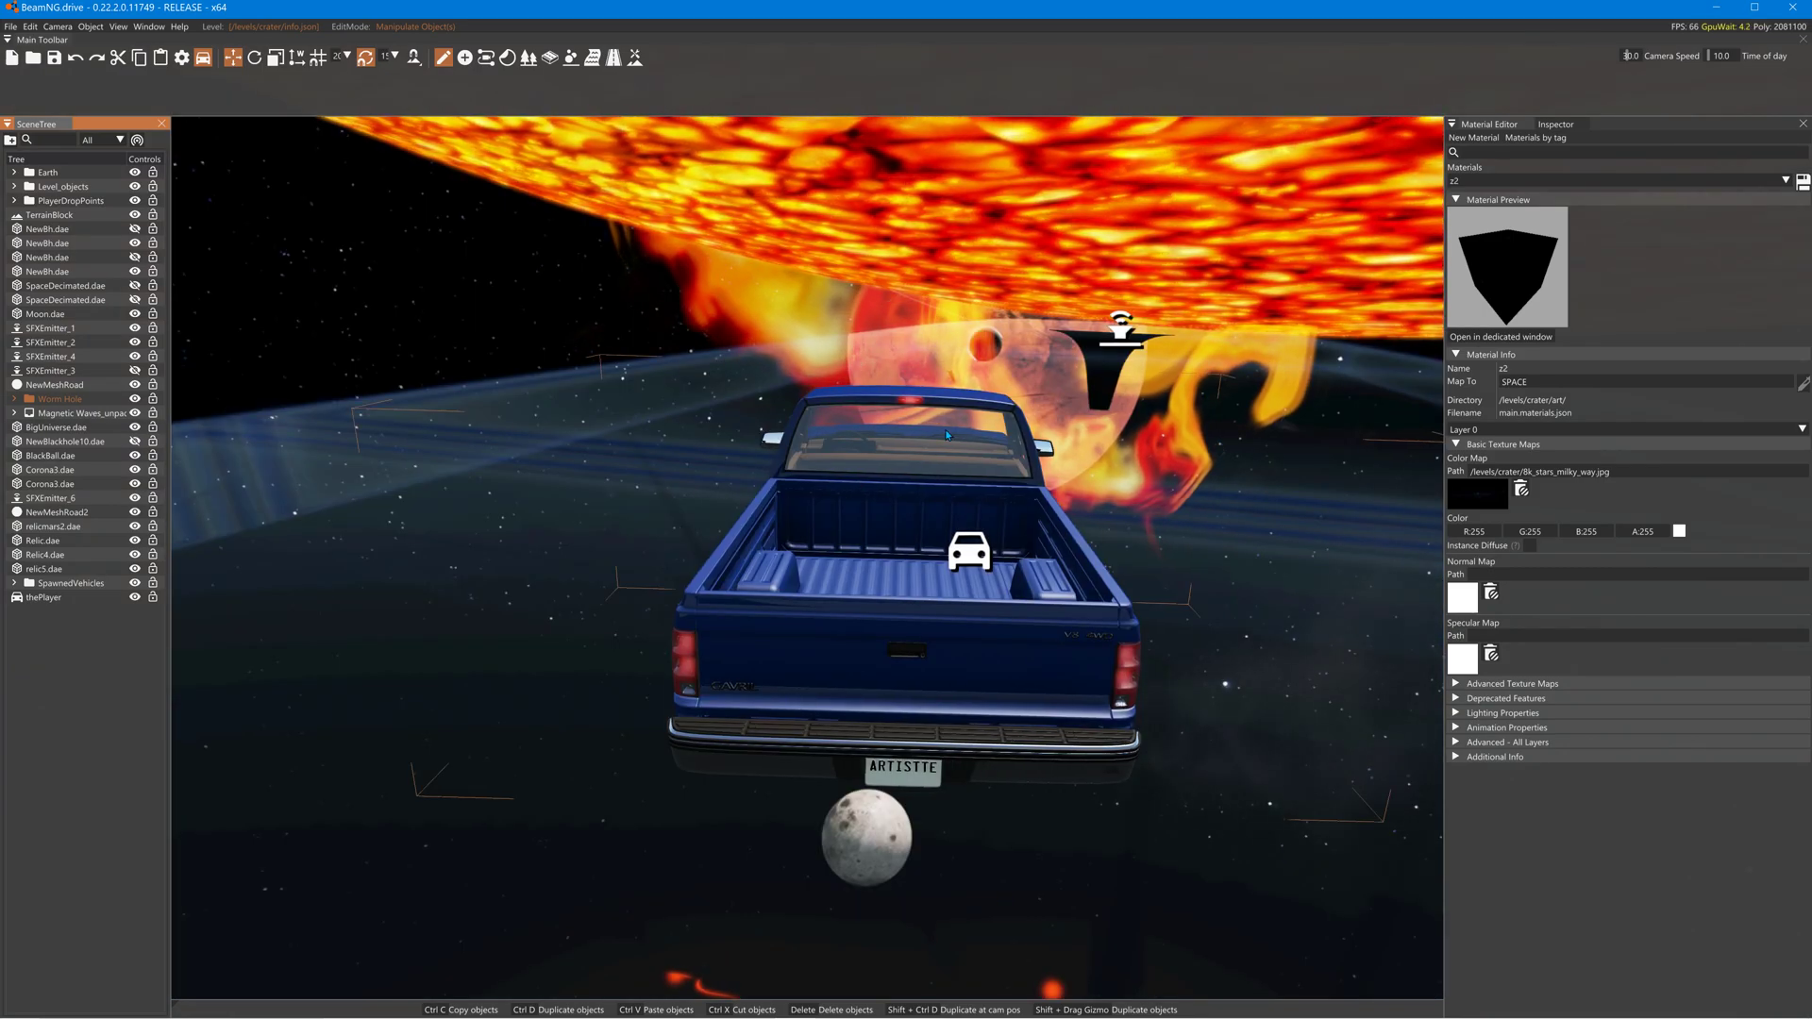
right_drag(710, 487, 556, 512)
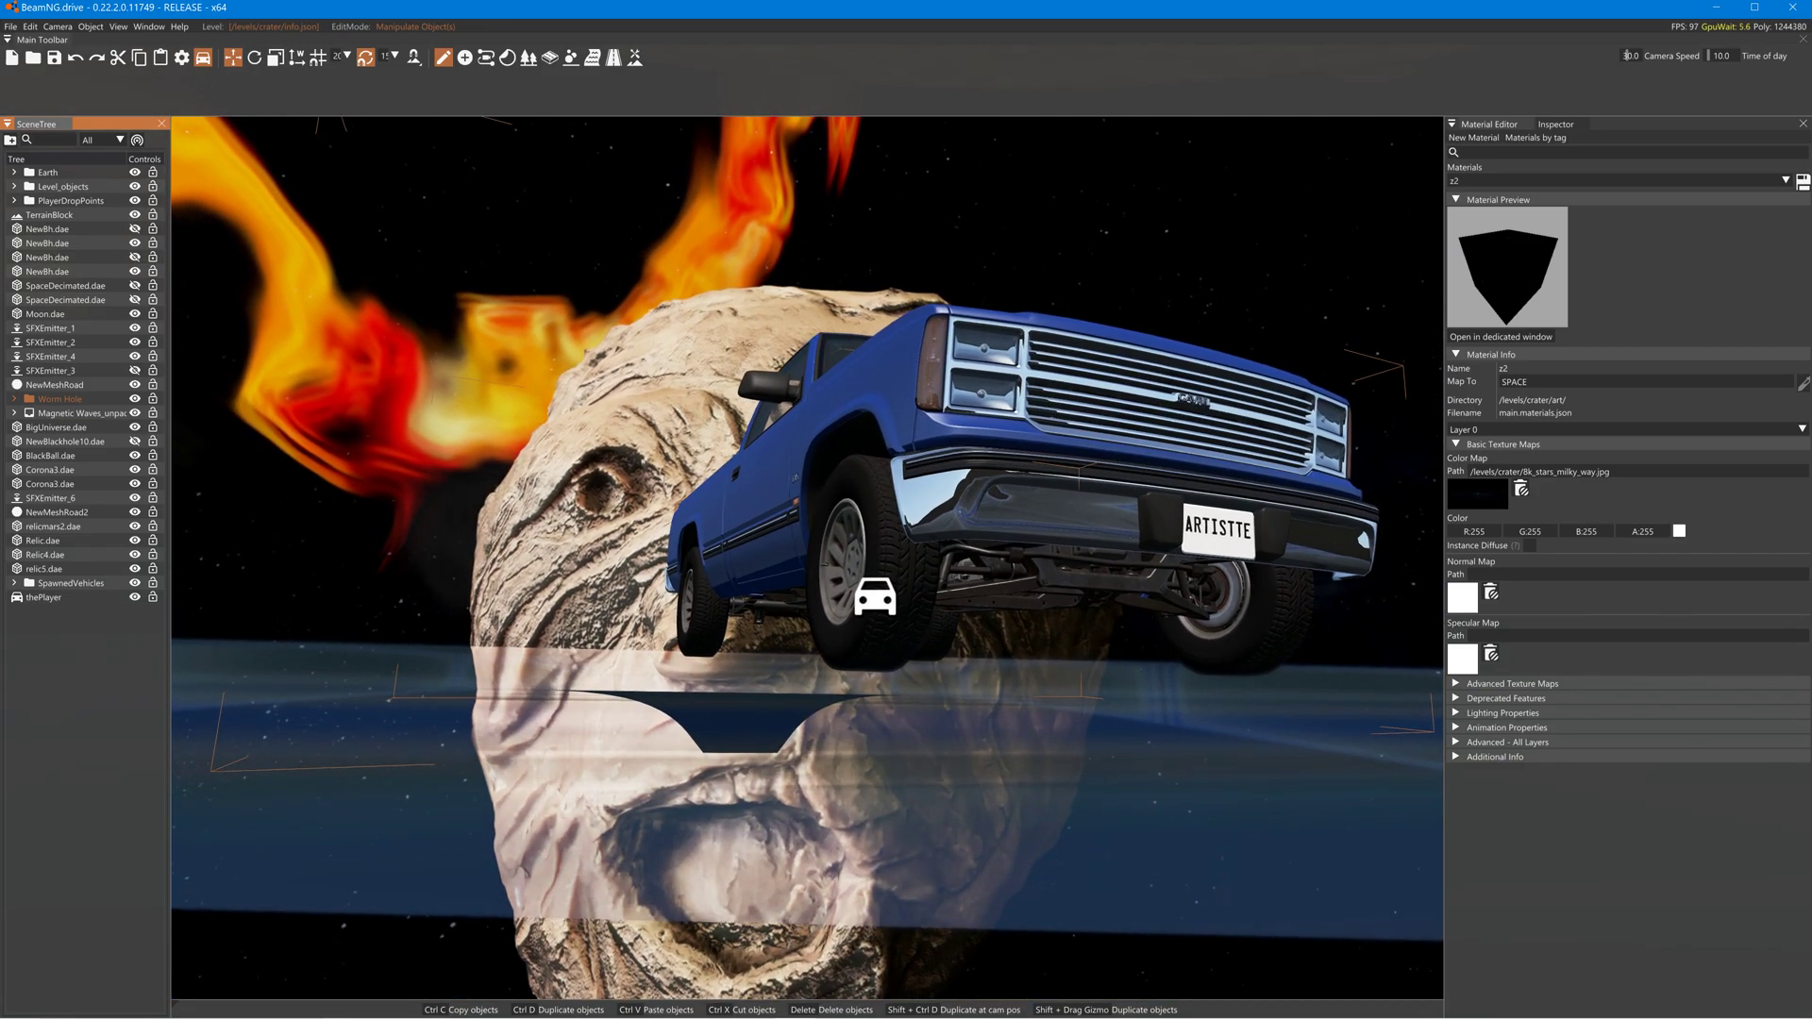
key(w)
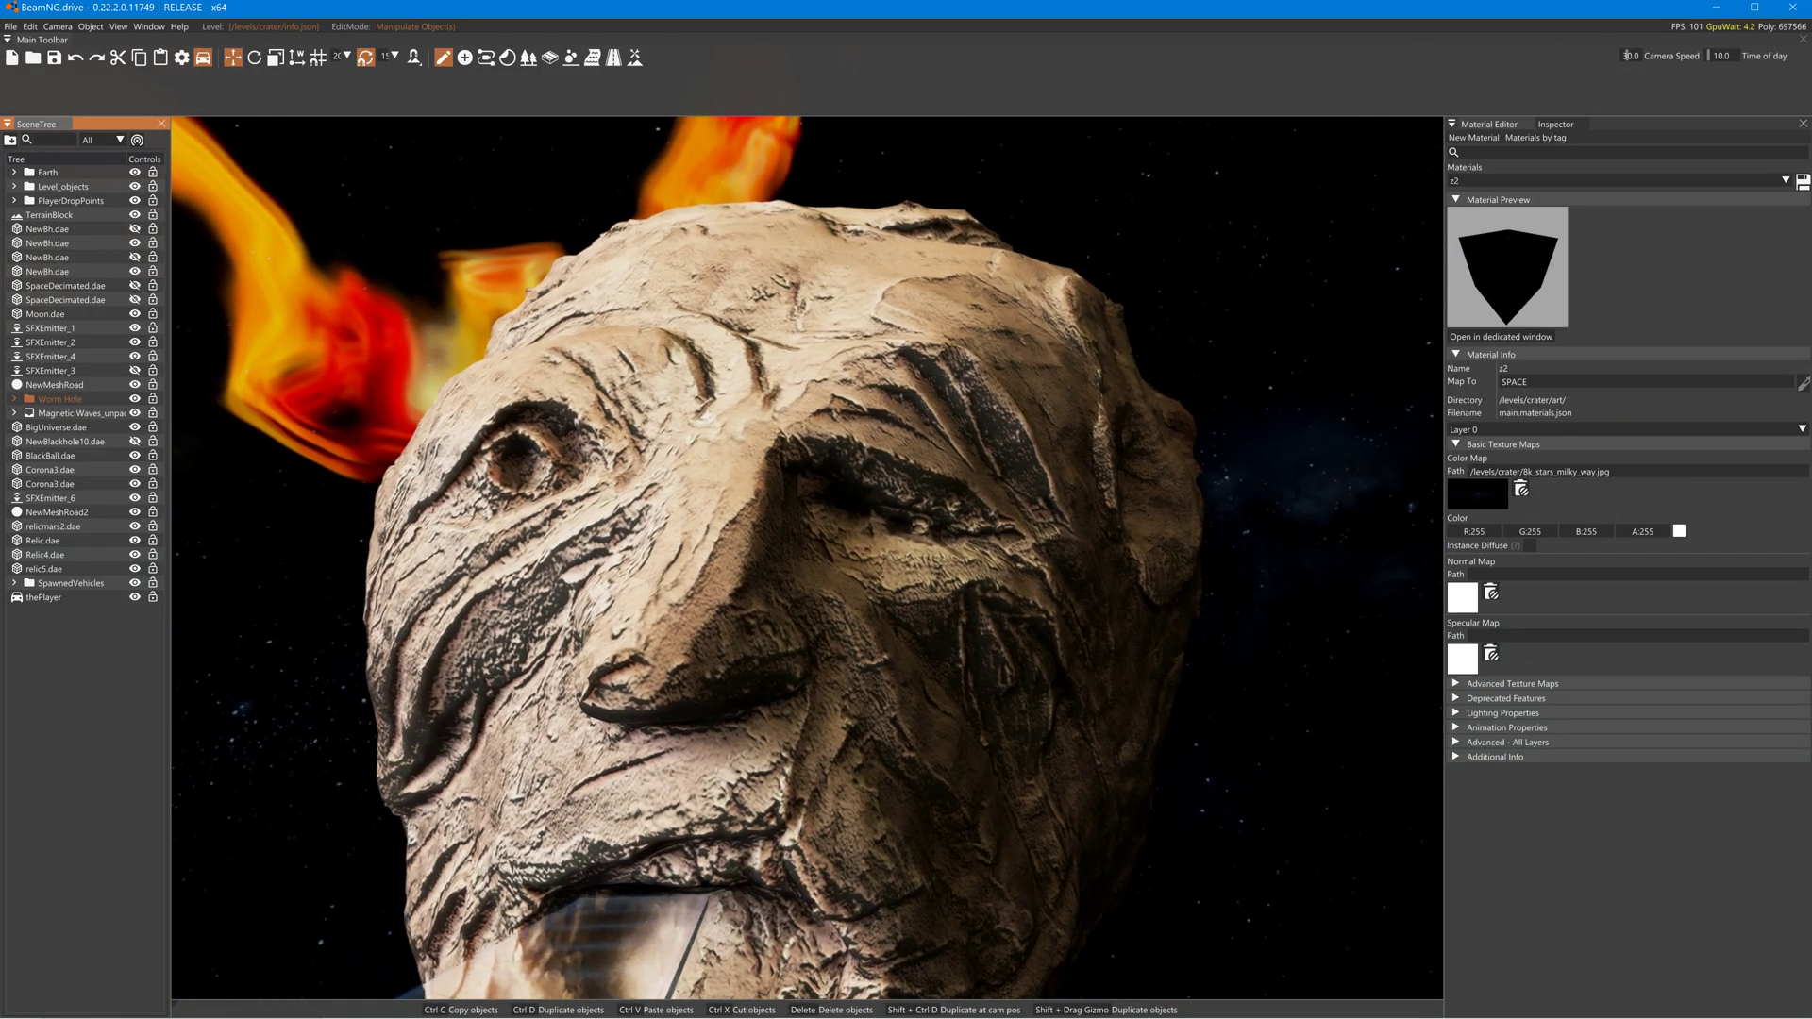
key(w)
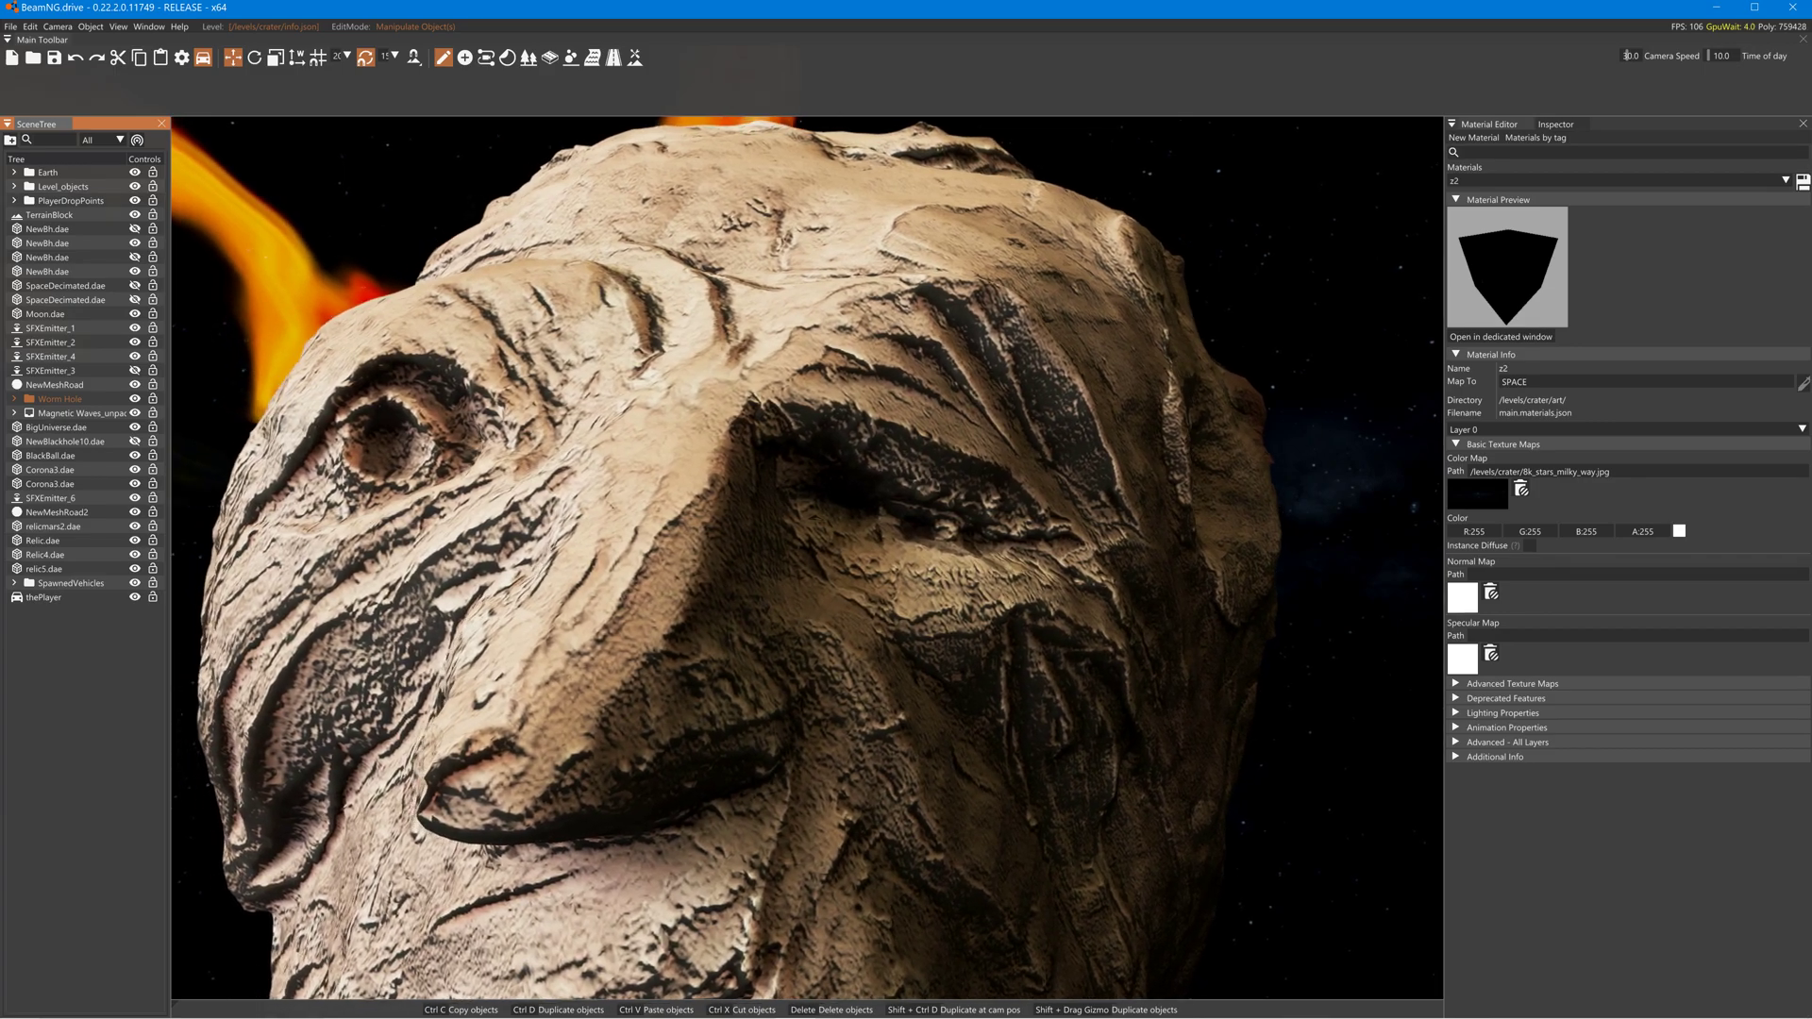
key(w)
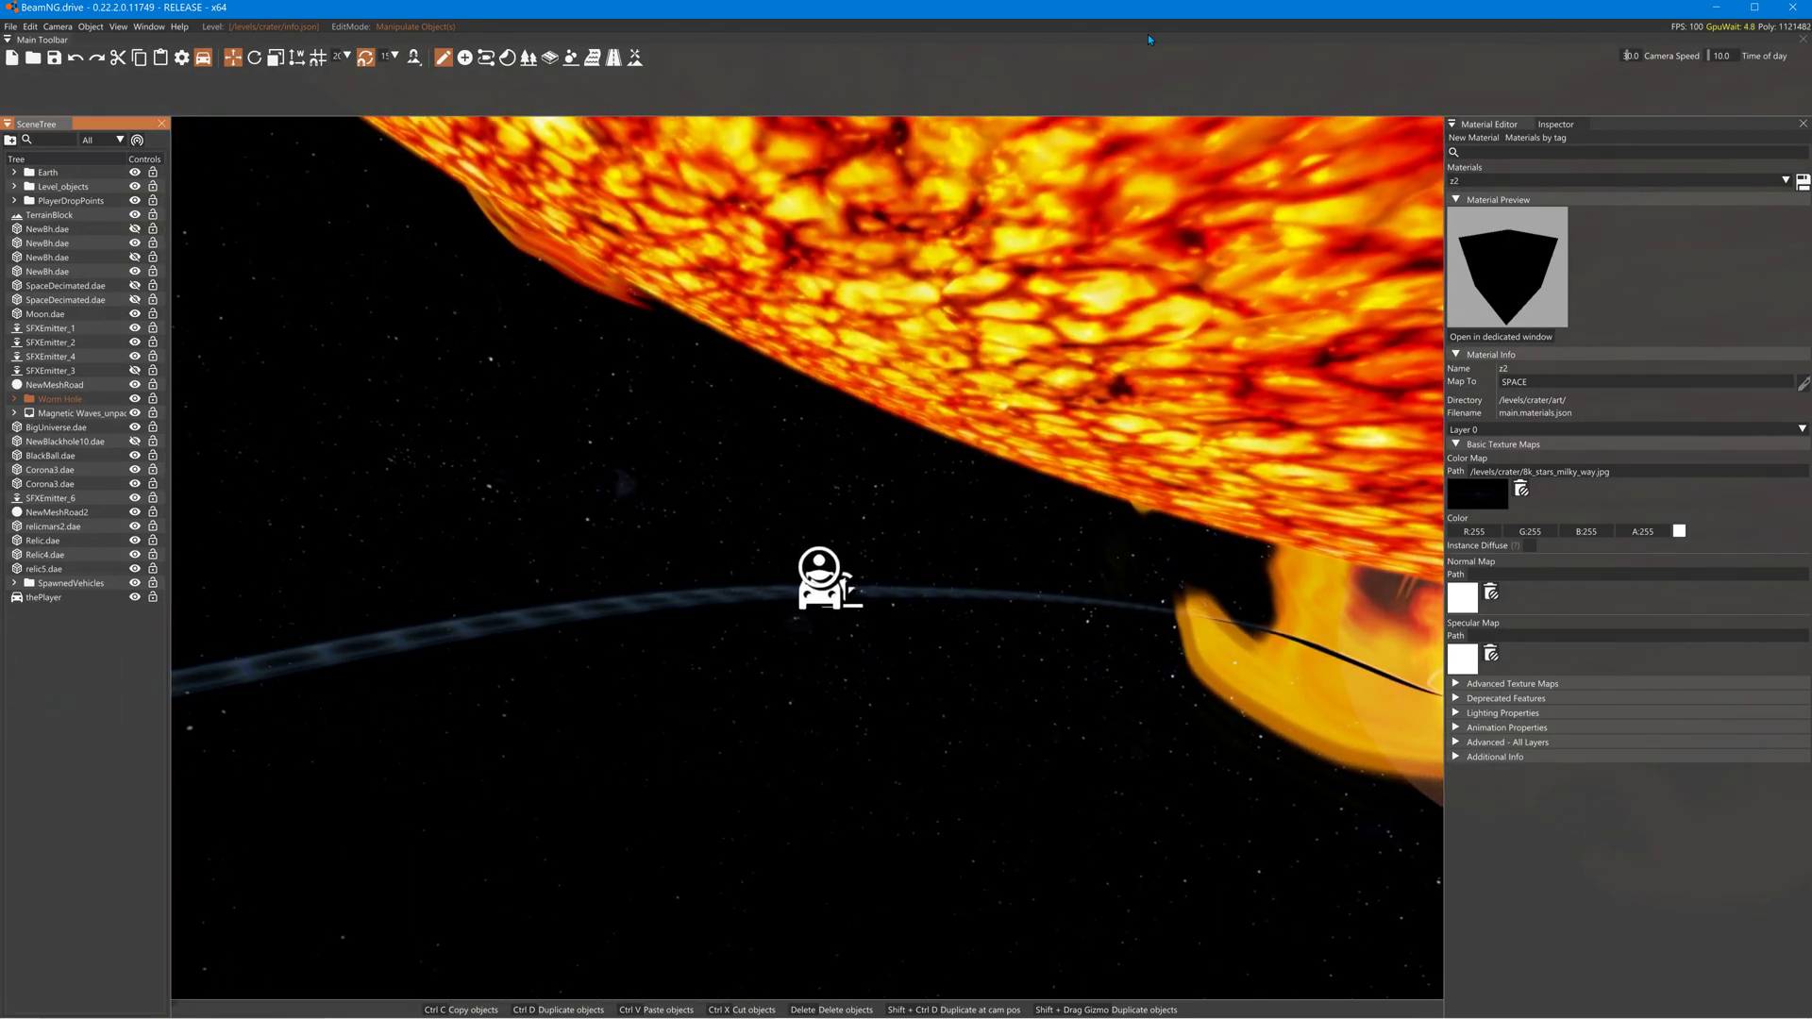
Set the camera speed to 100 and fly up to the face on the Mars planet.
drag(1635, 56, 1646, 56)
key(w)
right_drag(906, 529, 1122, 622)
key(w)
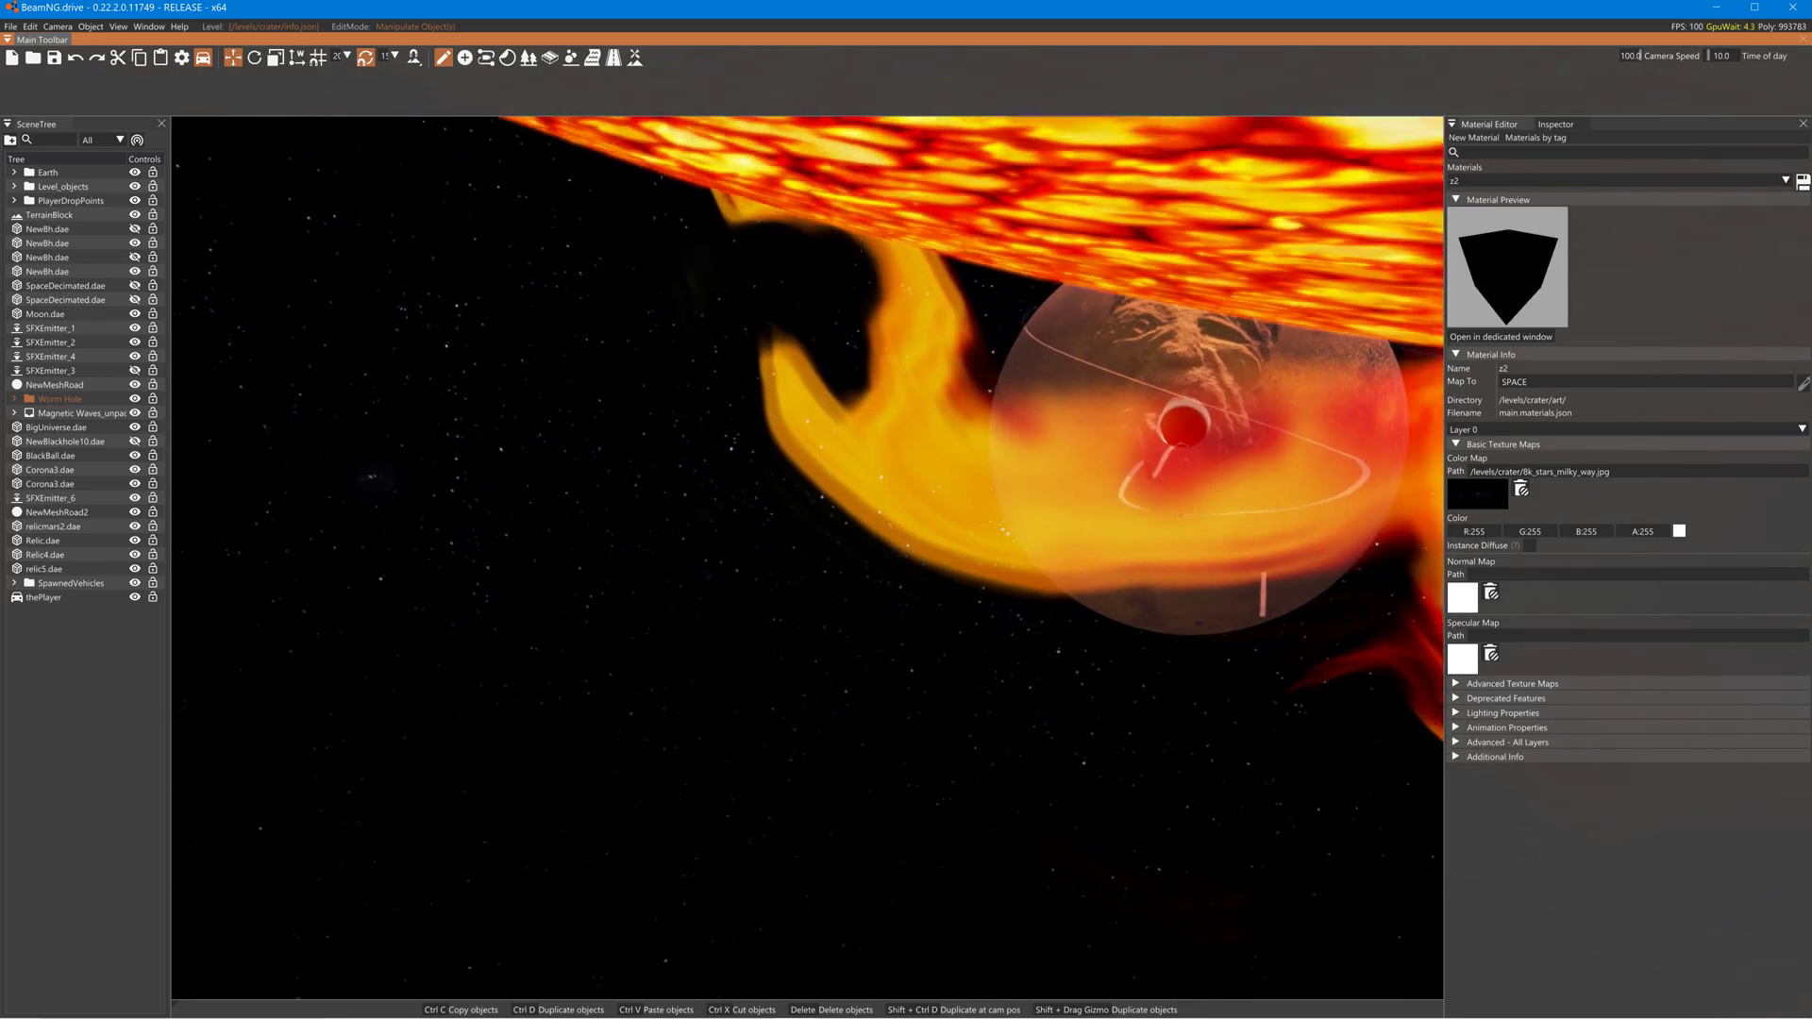
key(w)
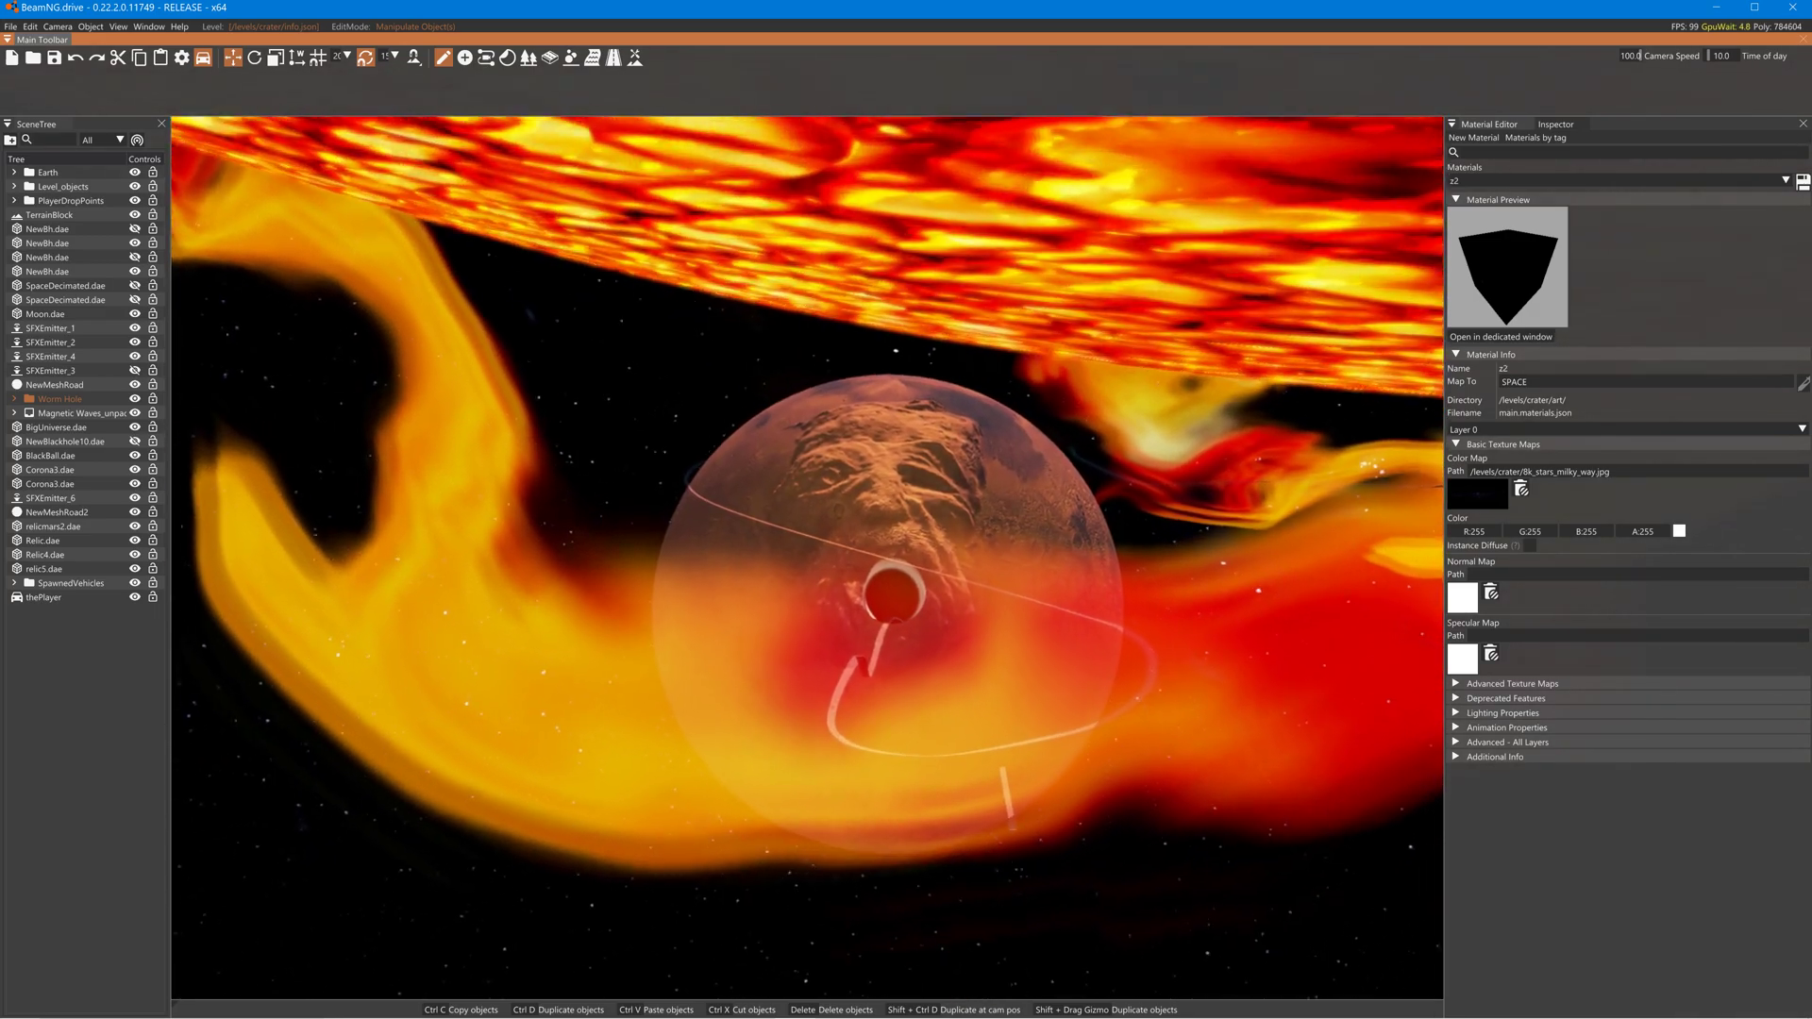
key(w)
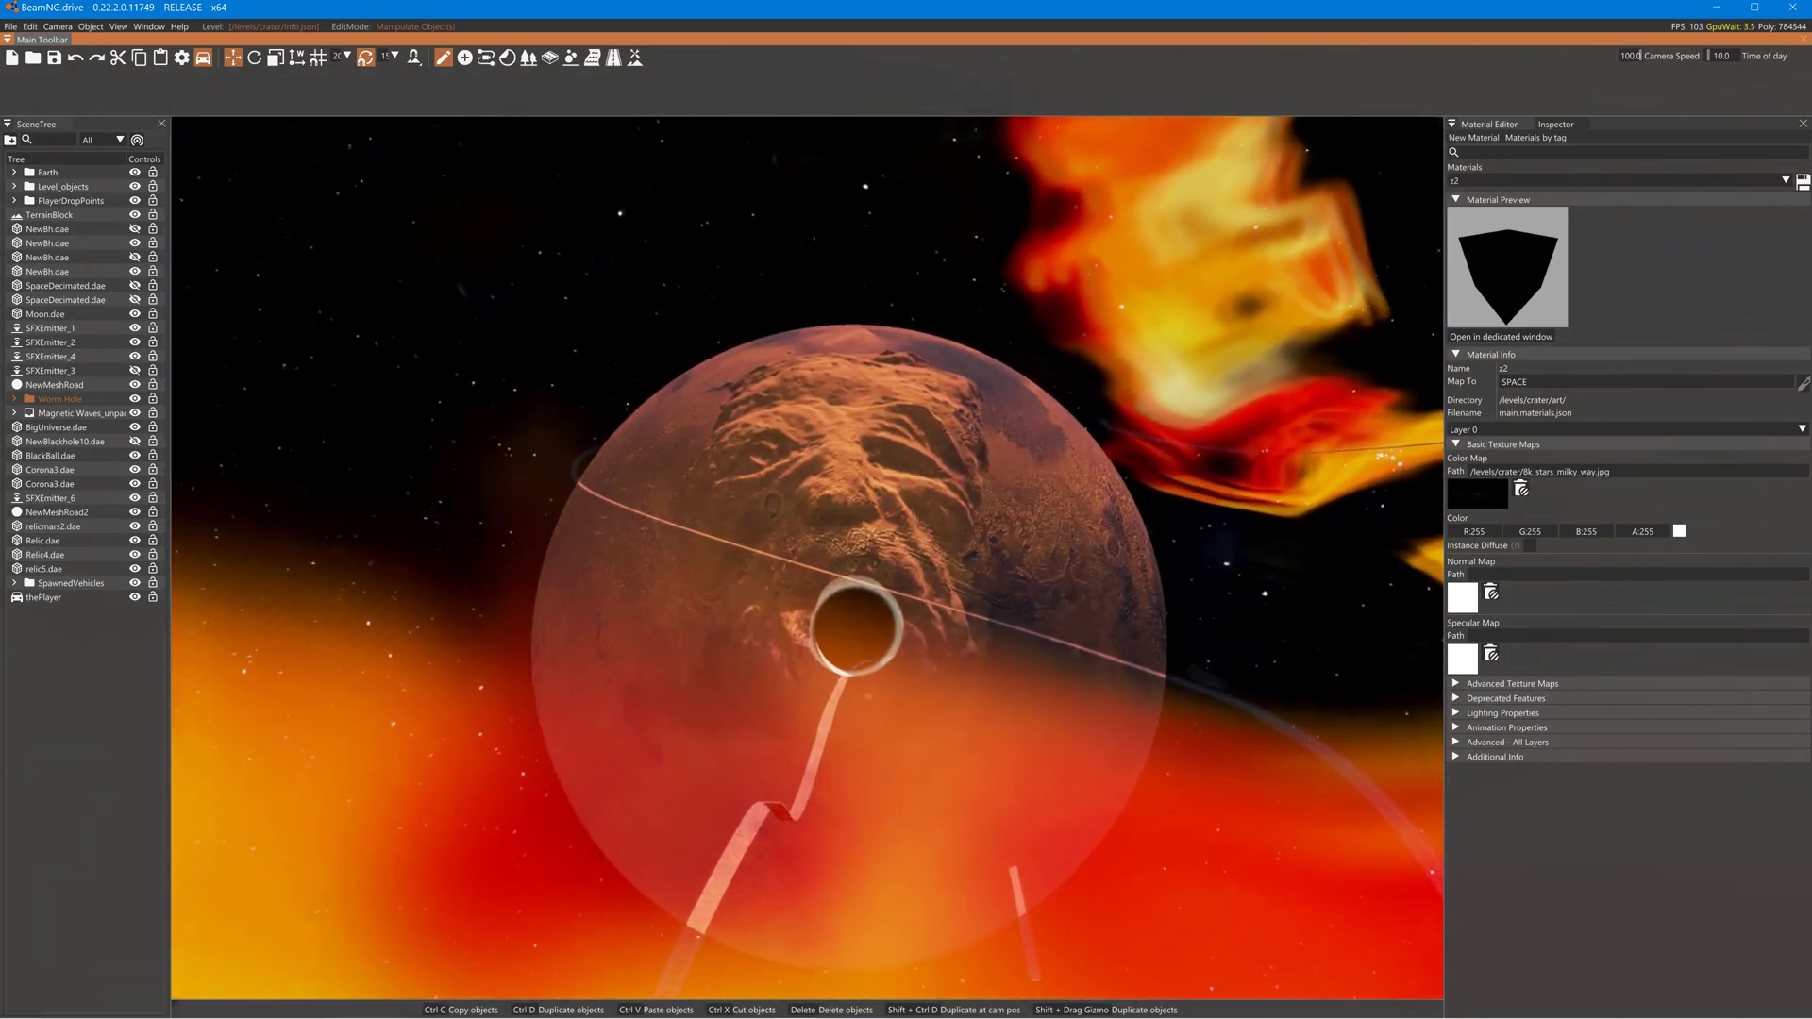
key(w)
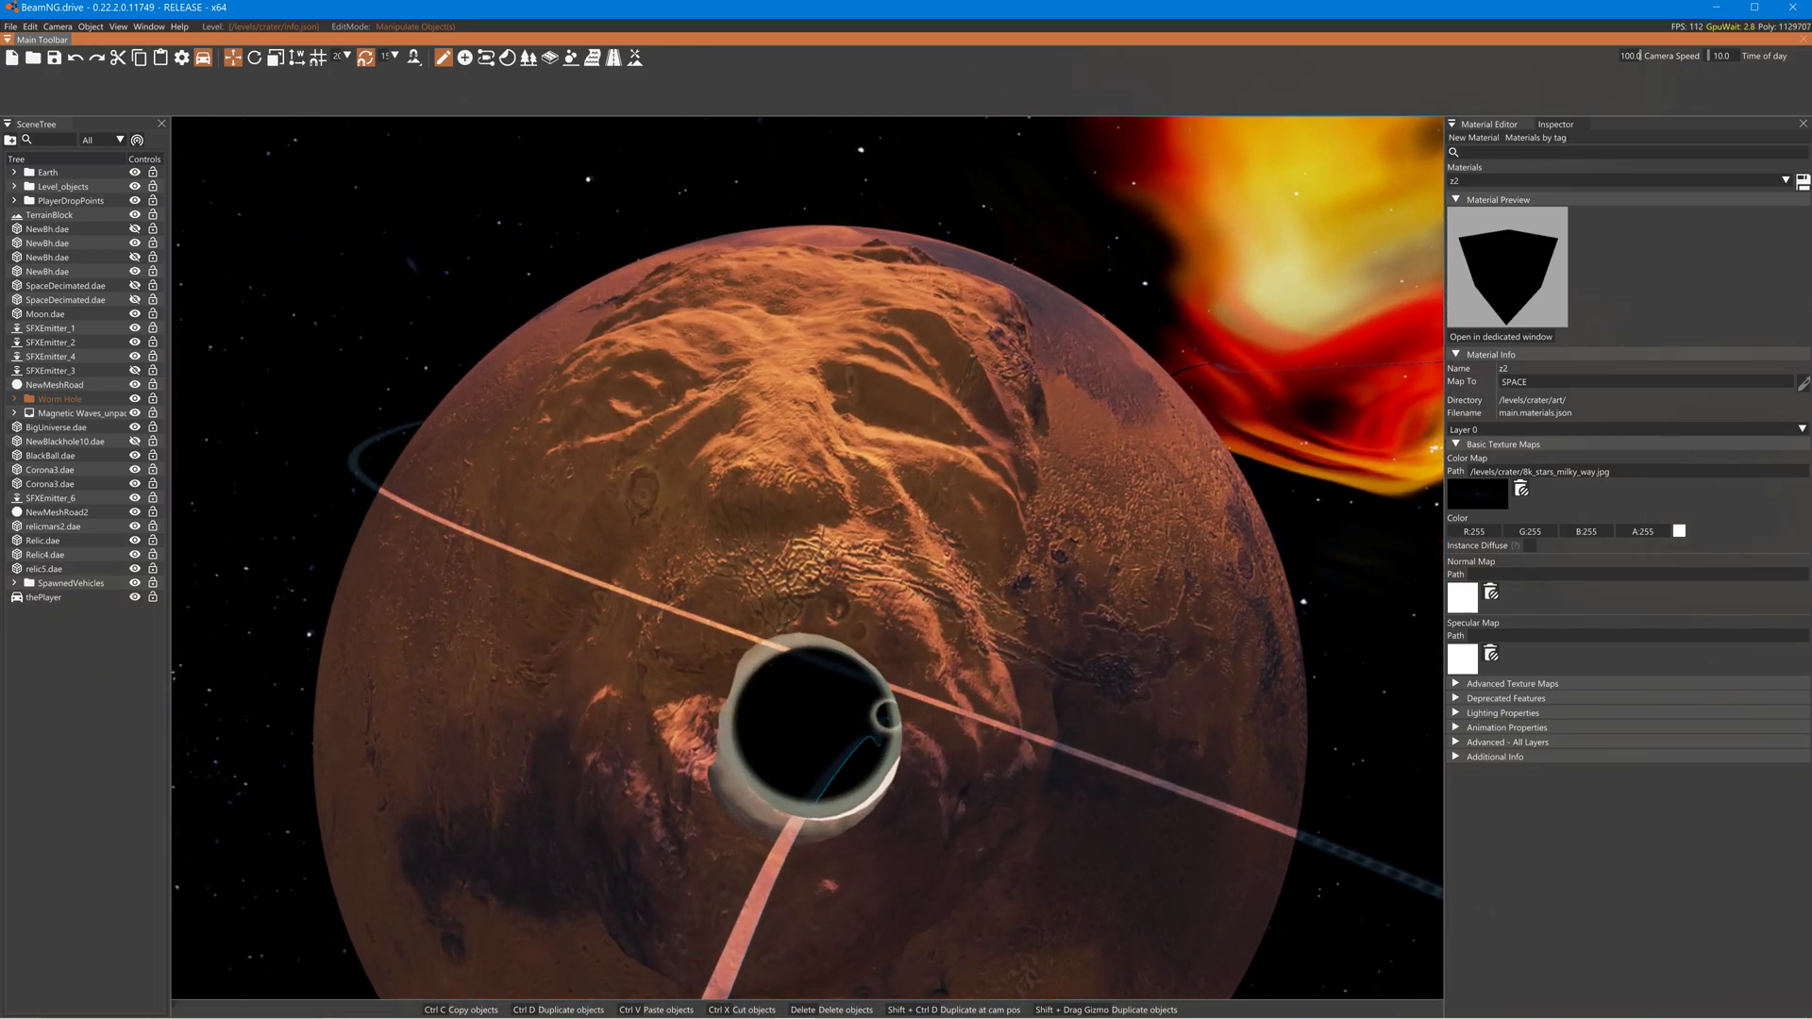
Follow the mesh road with the camera through the ringed opening in the Mars planet.
key(w)
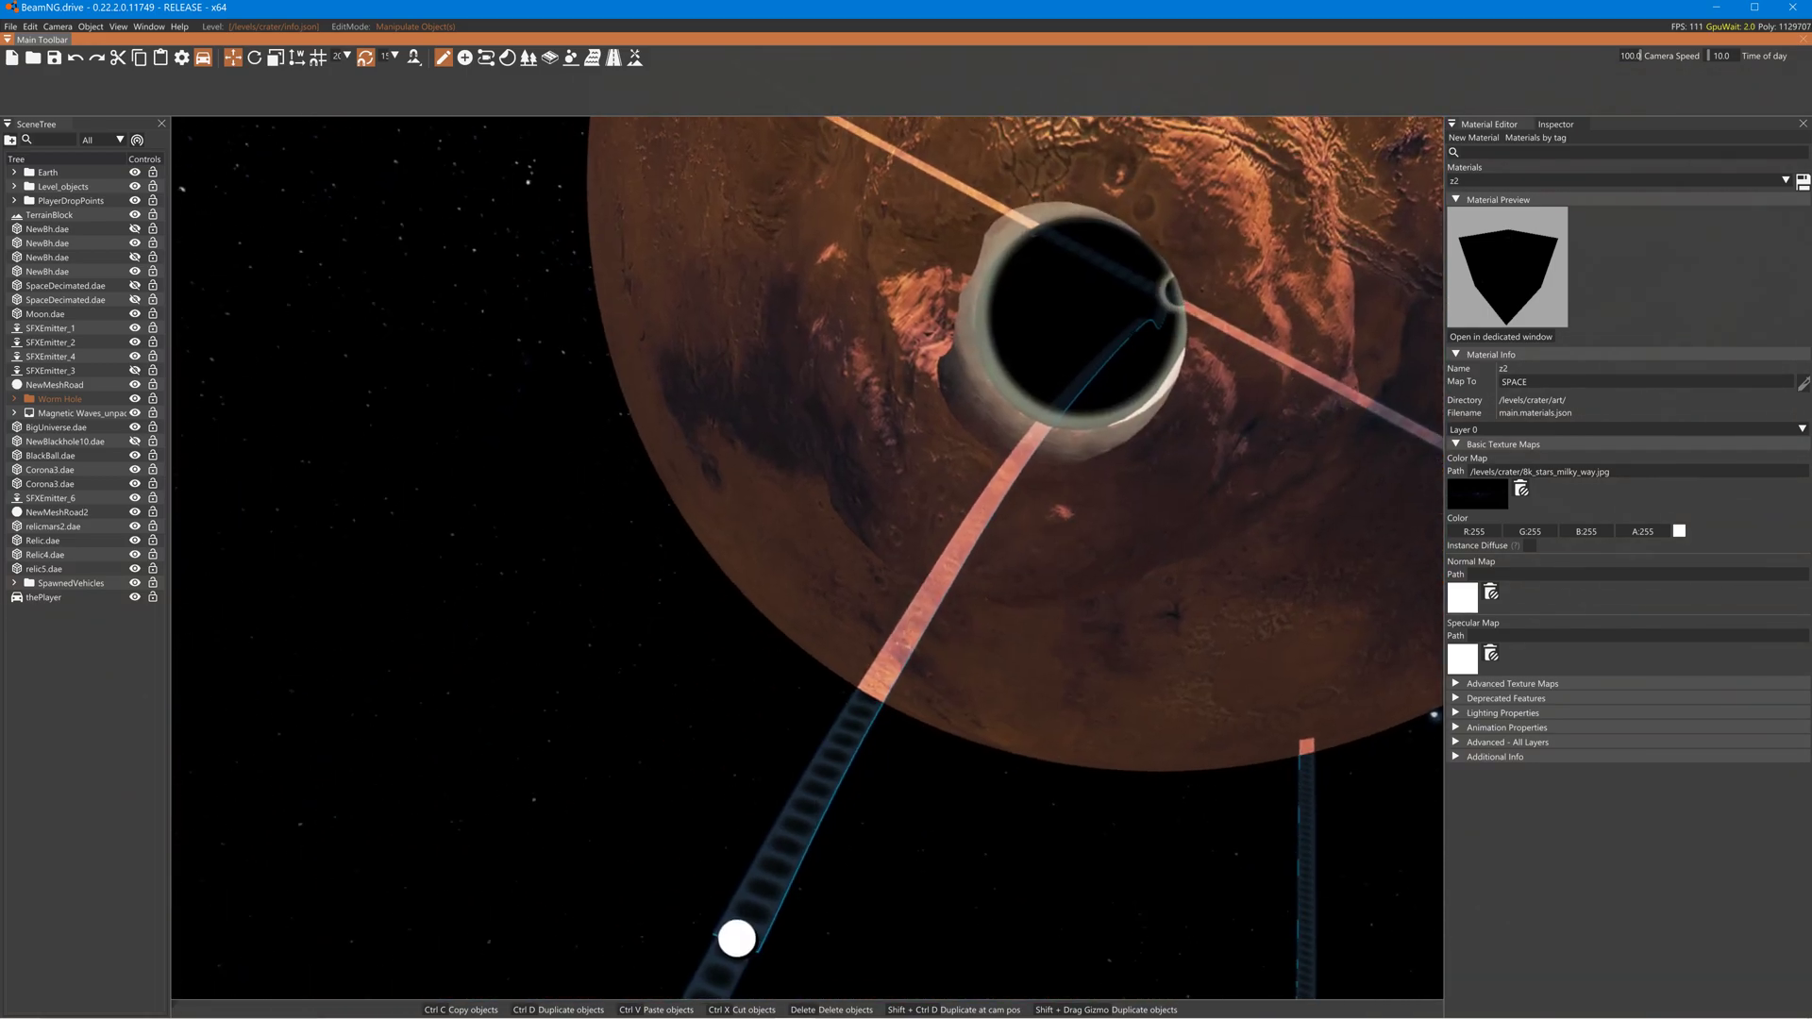
key(w)
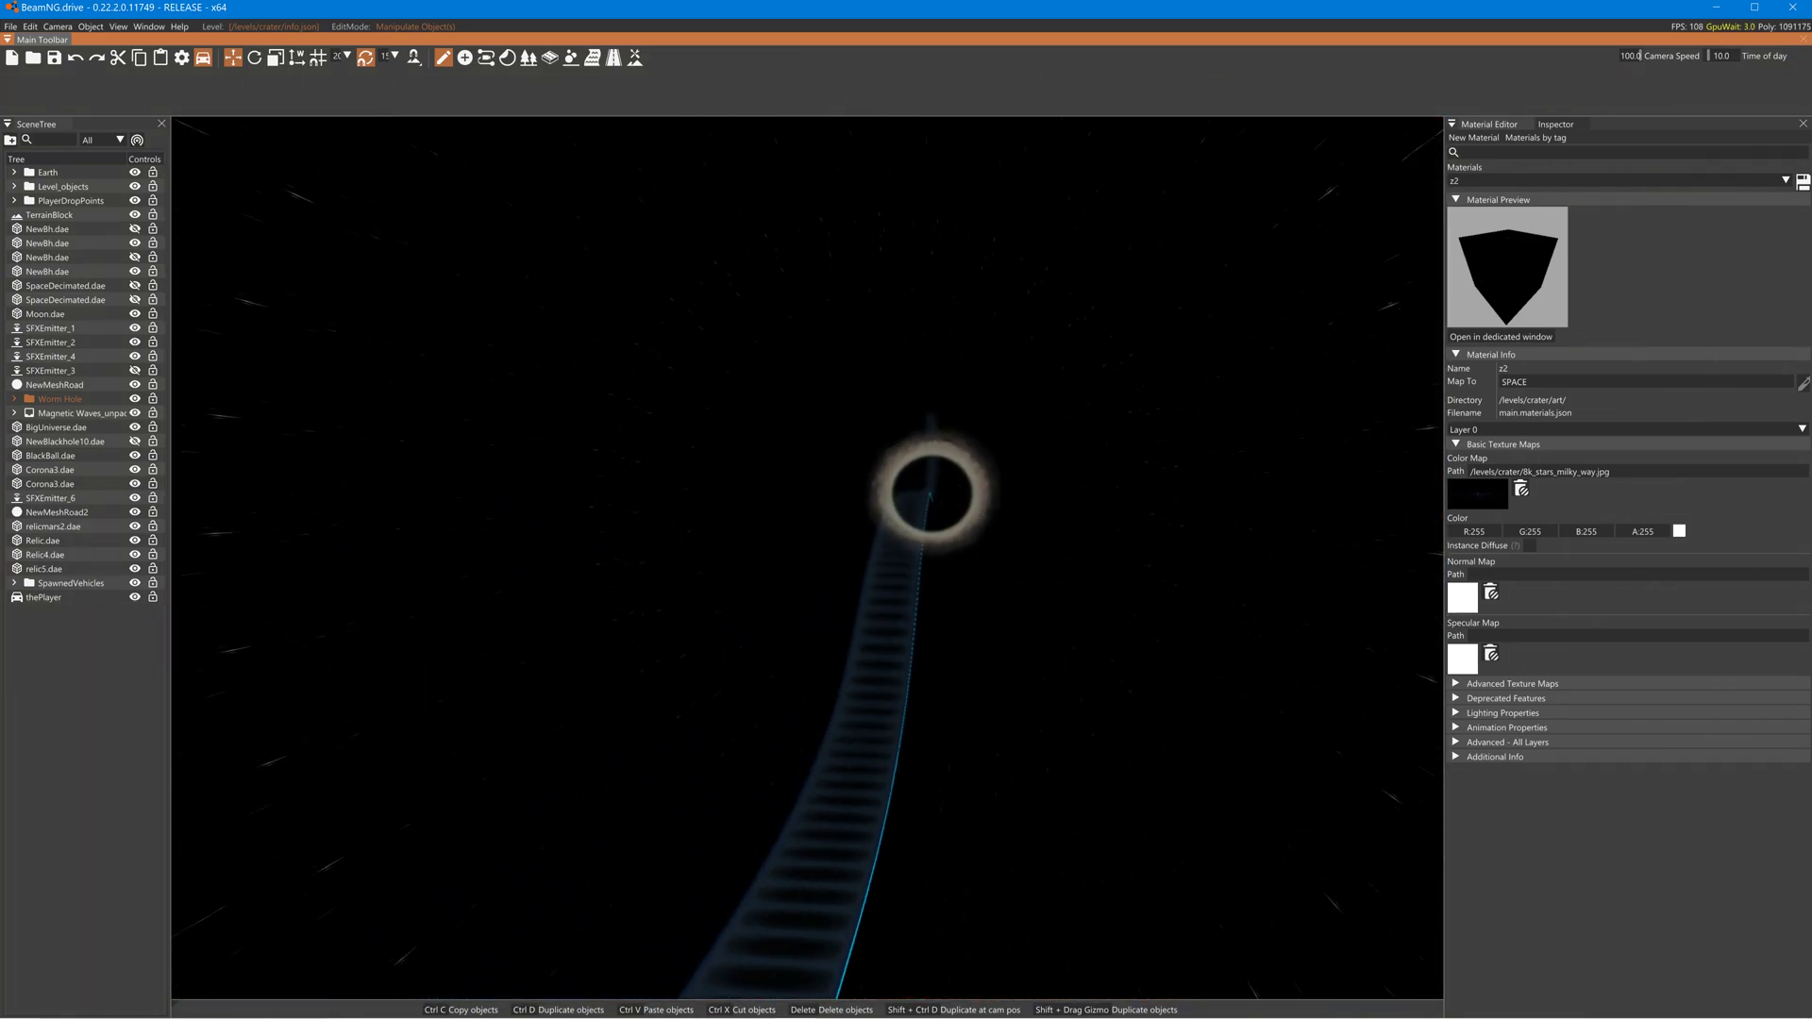
key(w)
key(w)
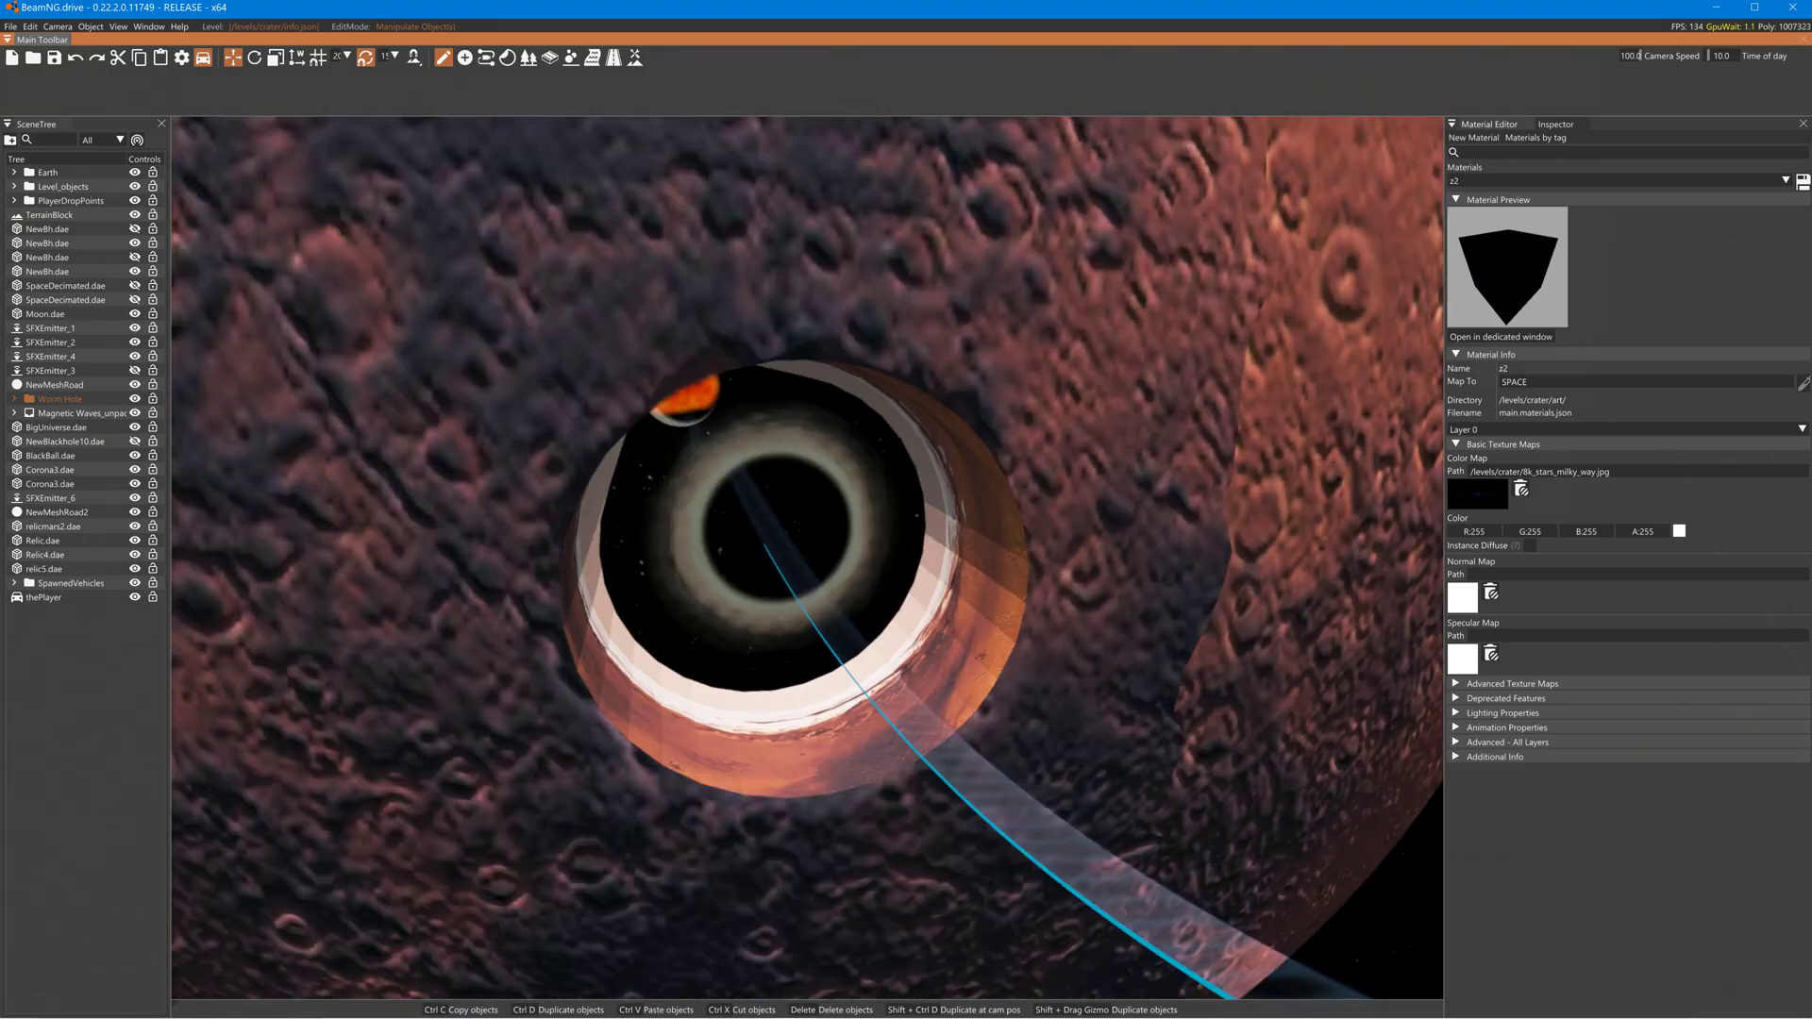
Pull the camera back from the cratered planet and frame it together with the sun for an overview of the level.
key(s)
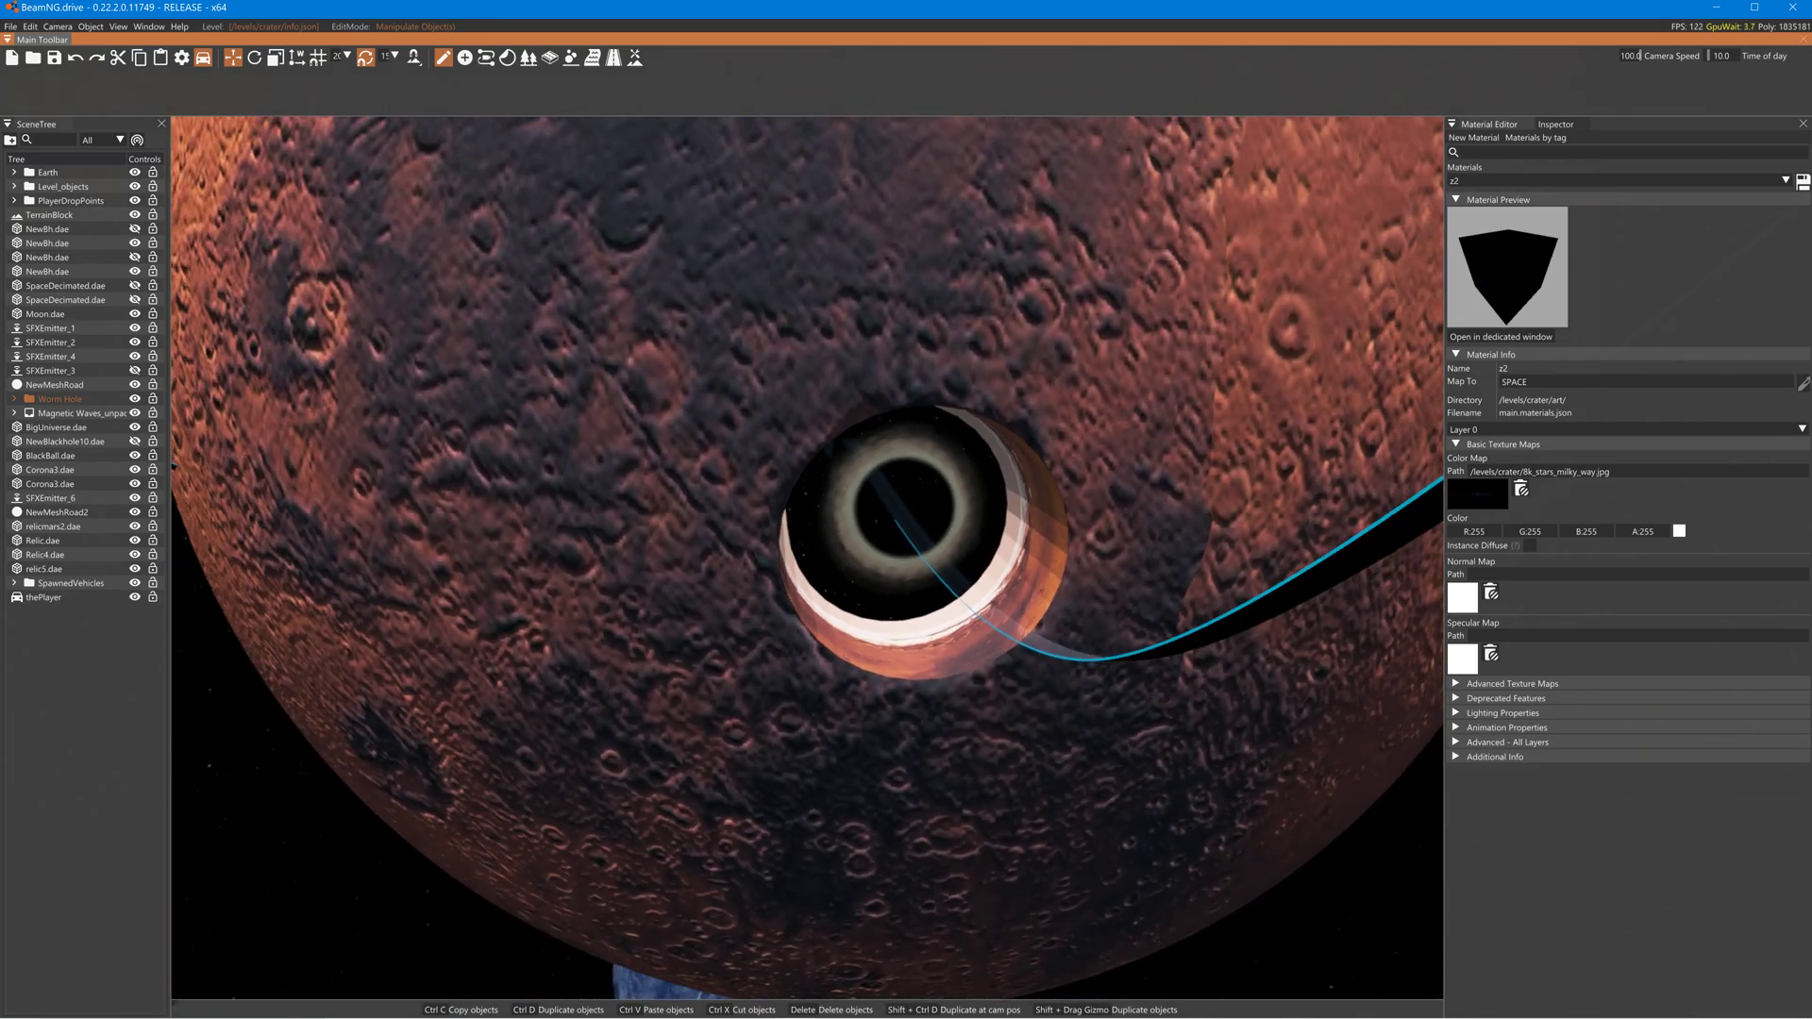
key(s)
key(a)
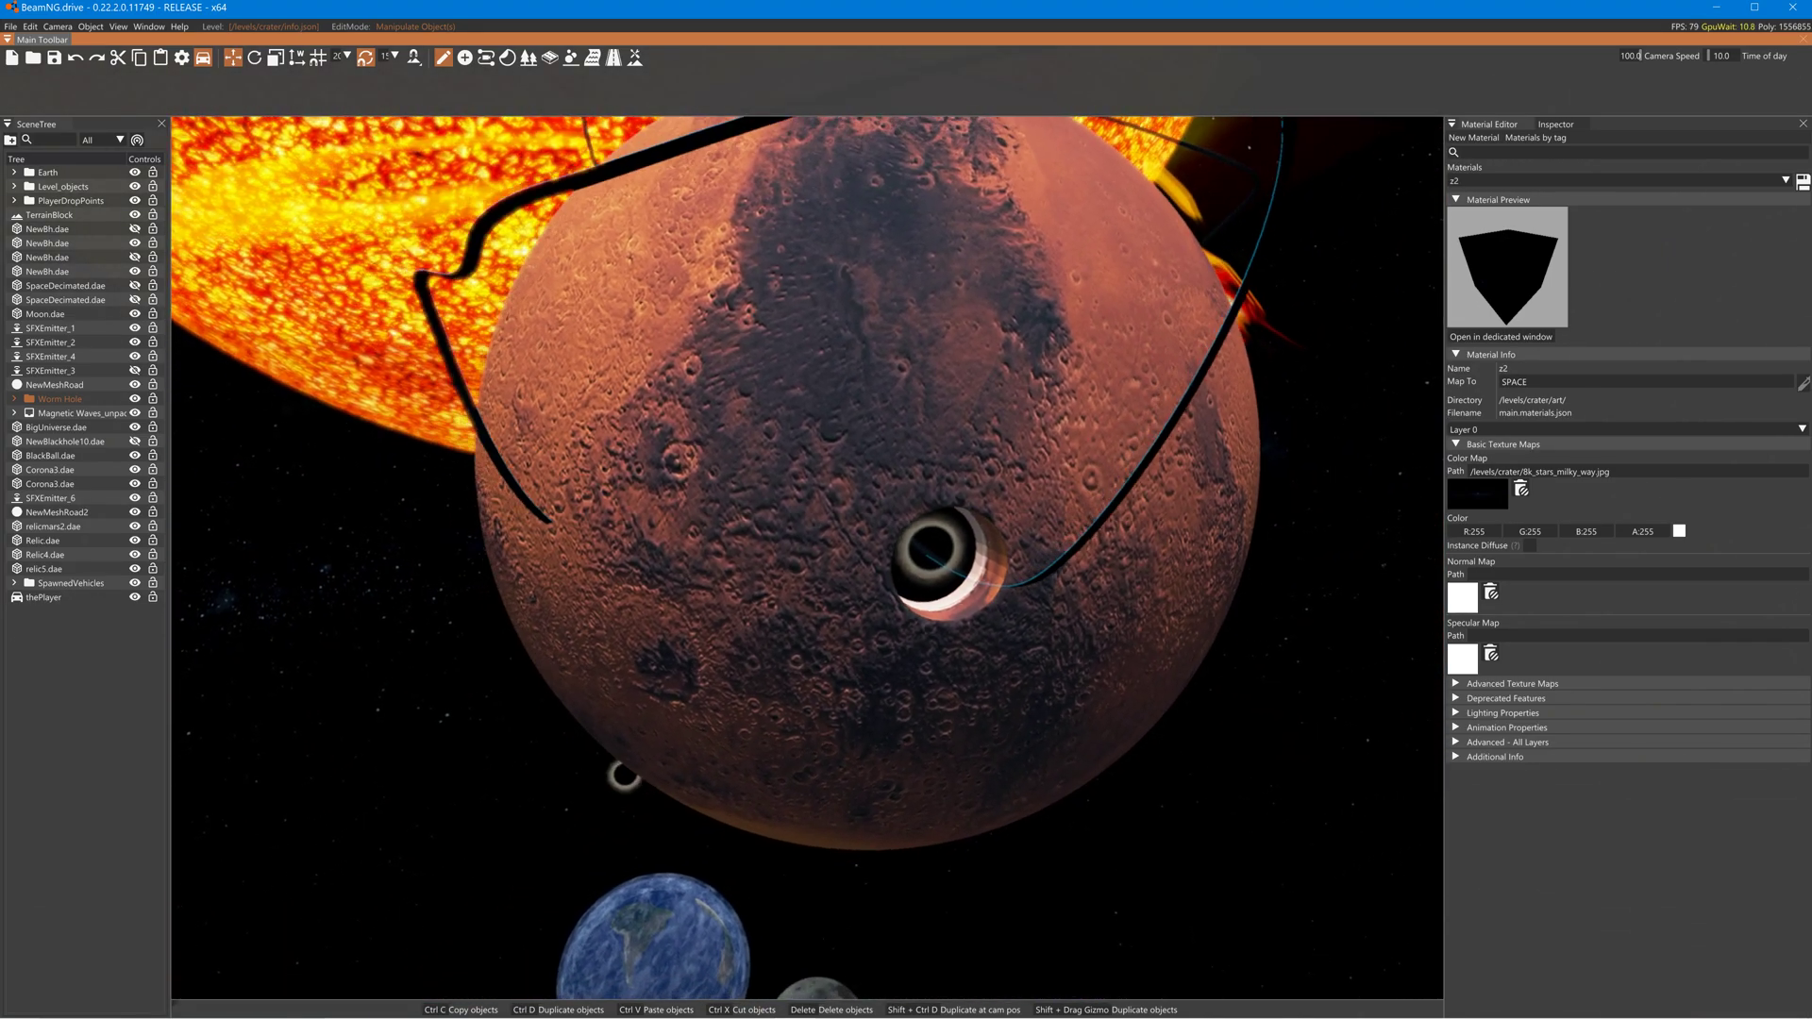
key(s)
key(a)
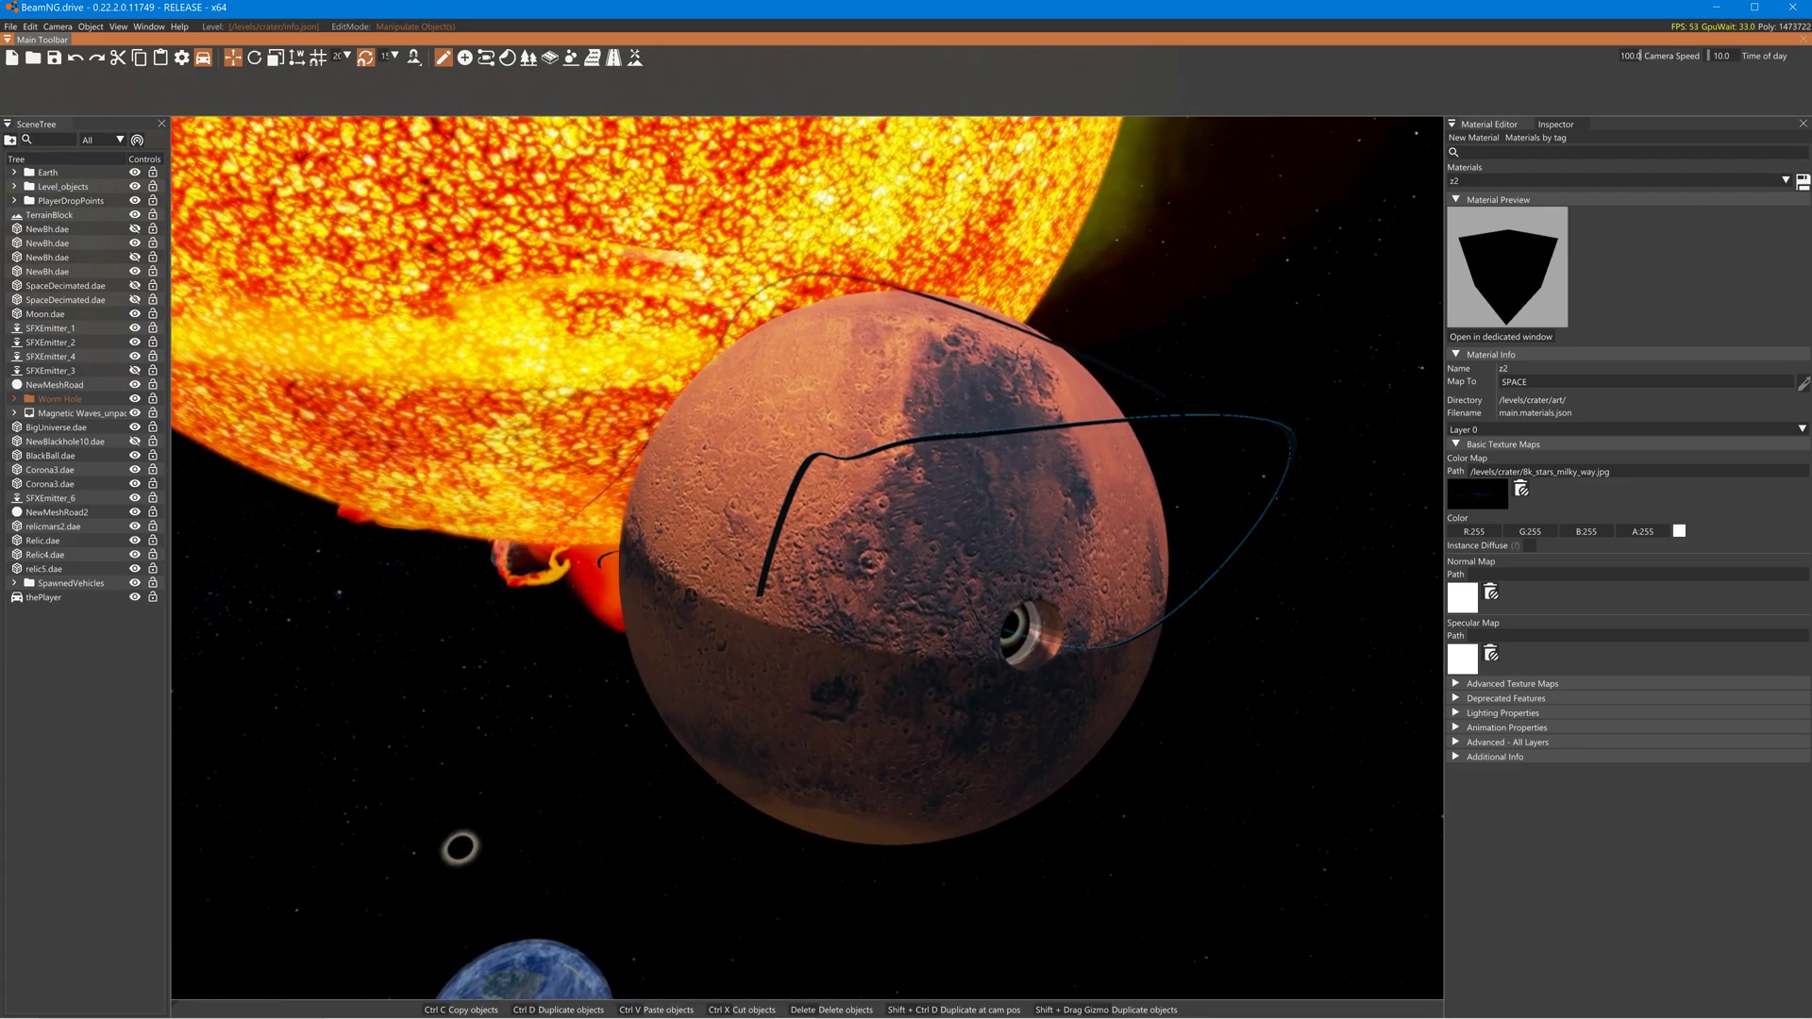
key(s)
key(a)
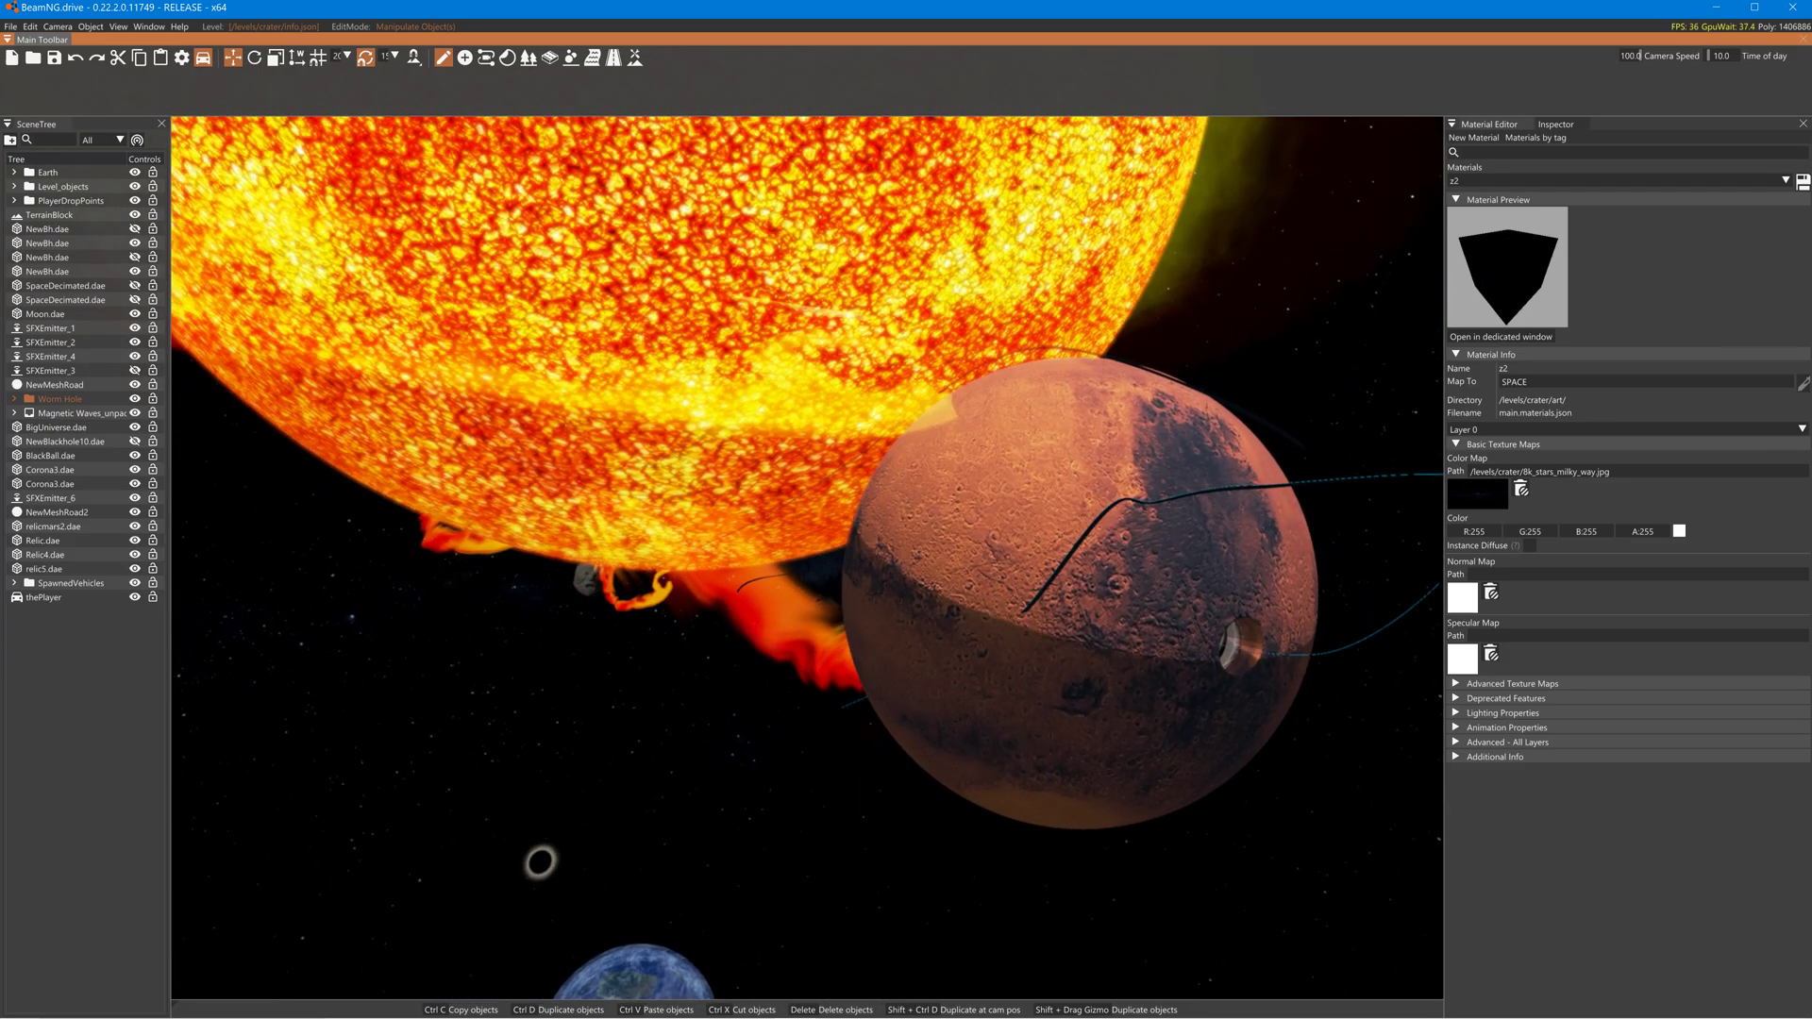
key(s)
key(a)
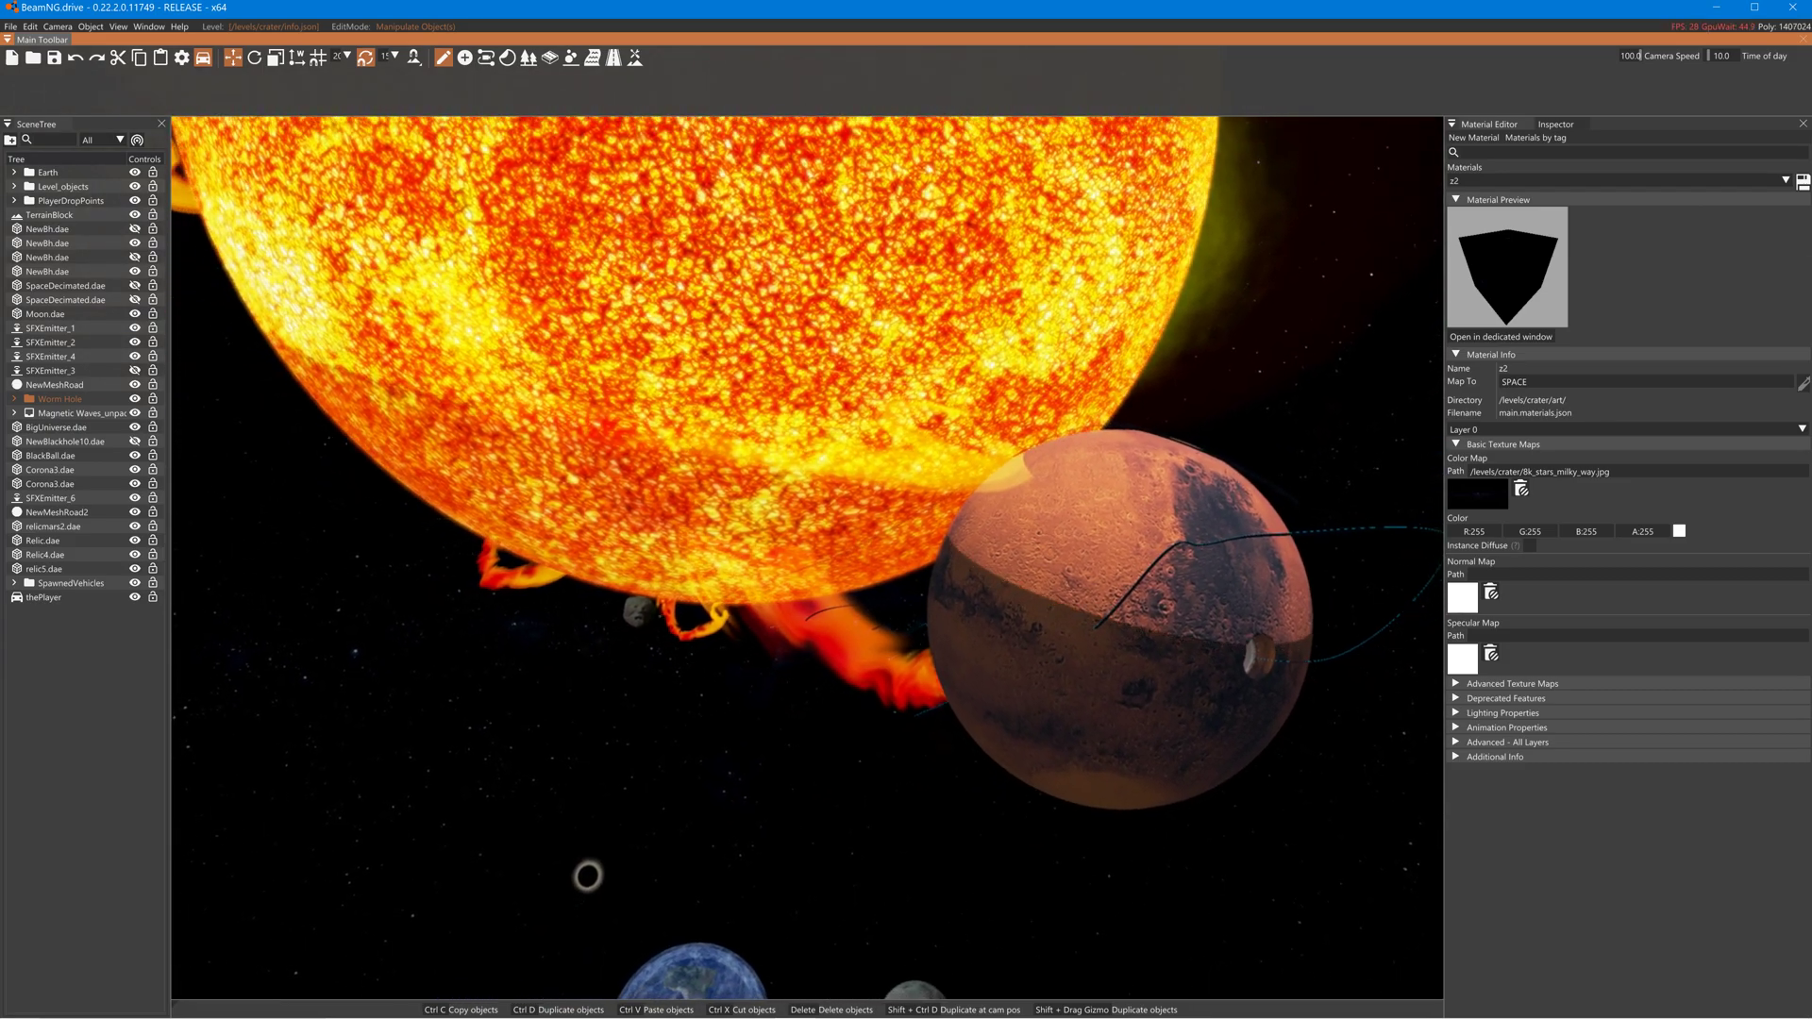
mouse_move(530, 1013)
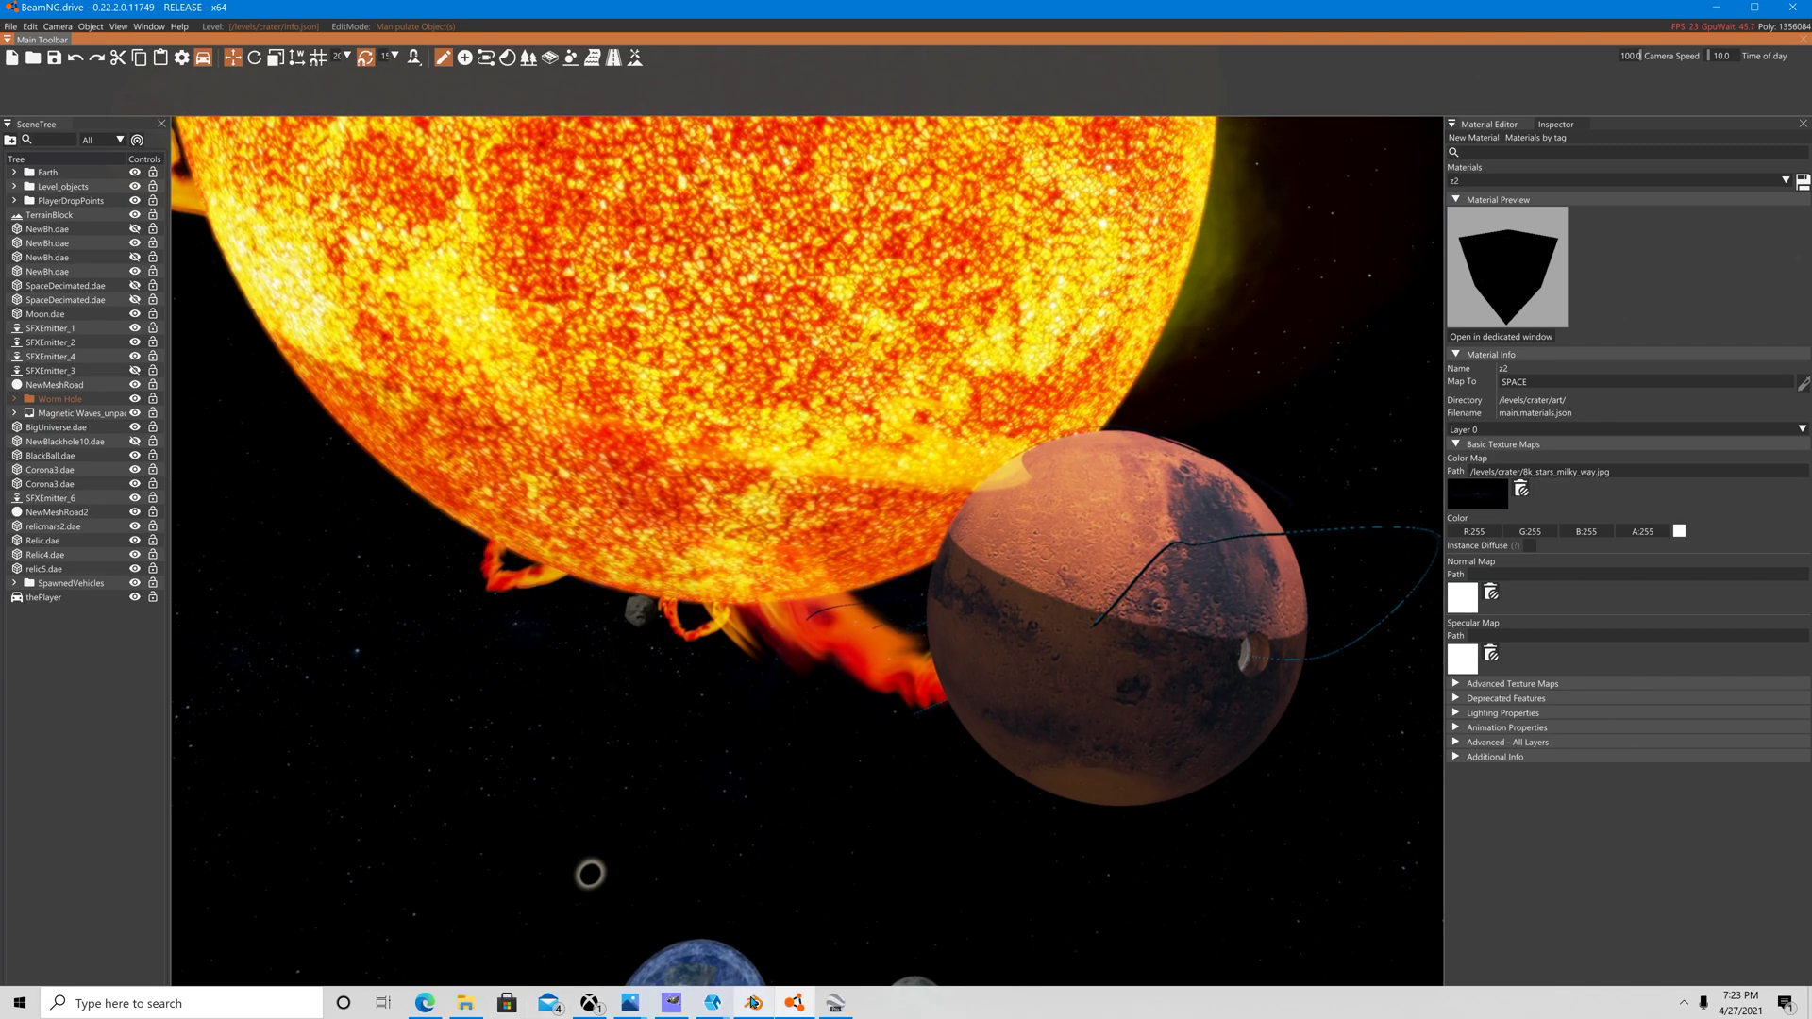
right_drag(661, 707, 539, 573)
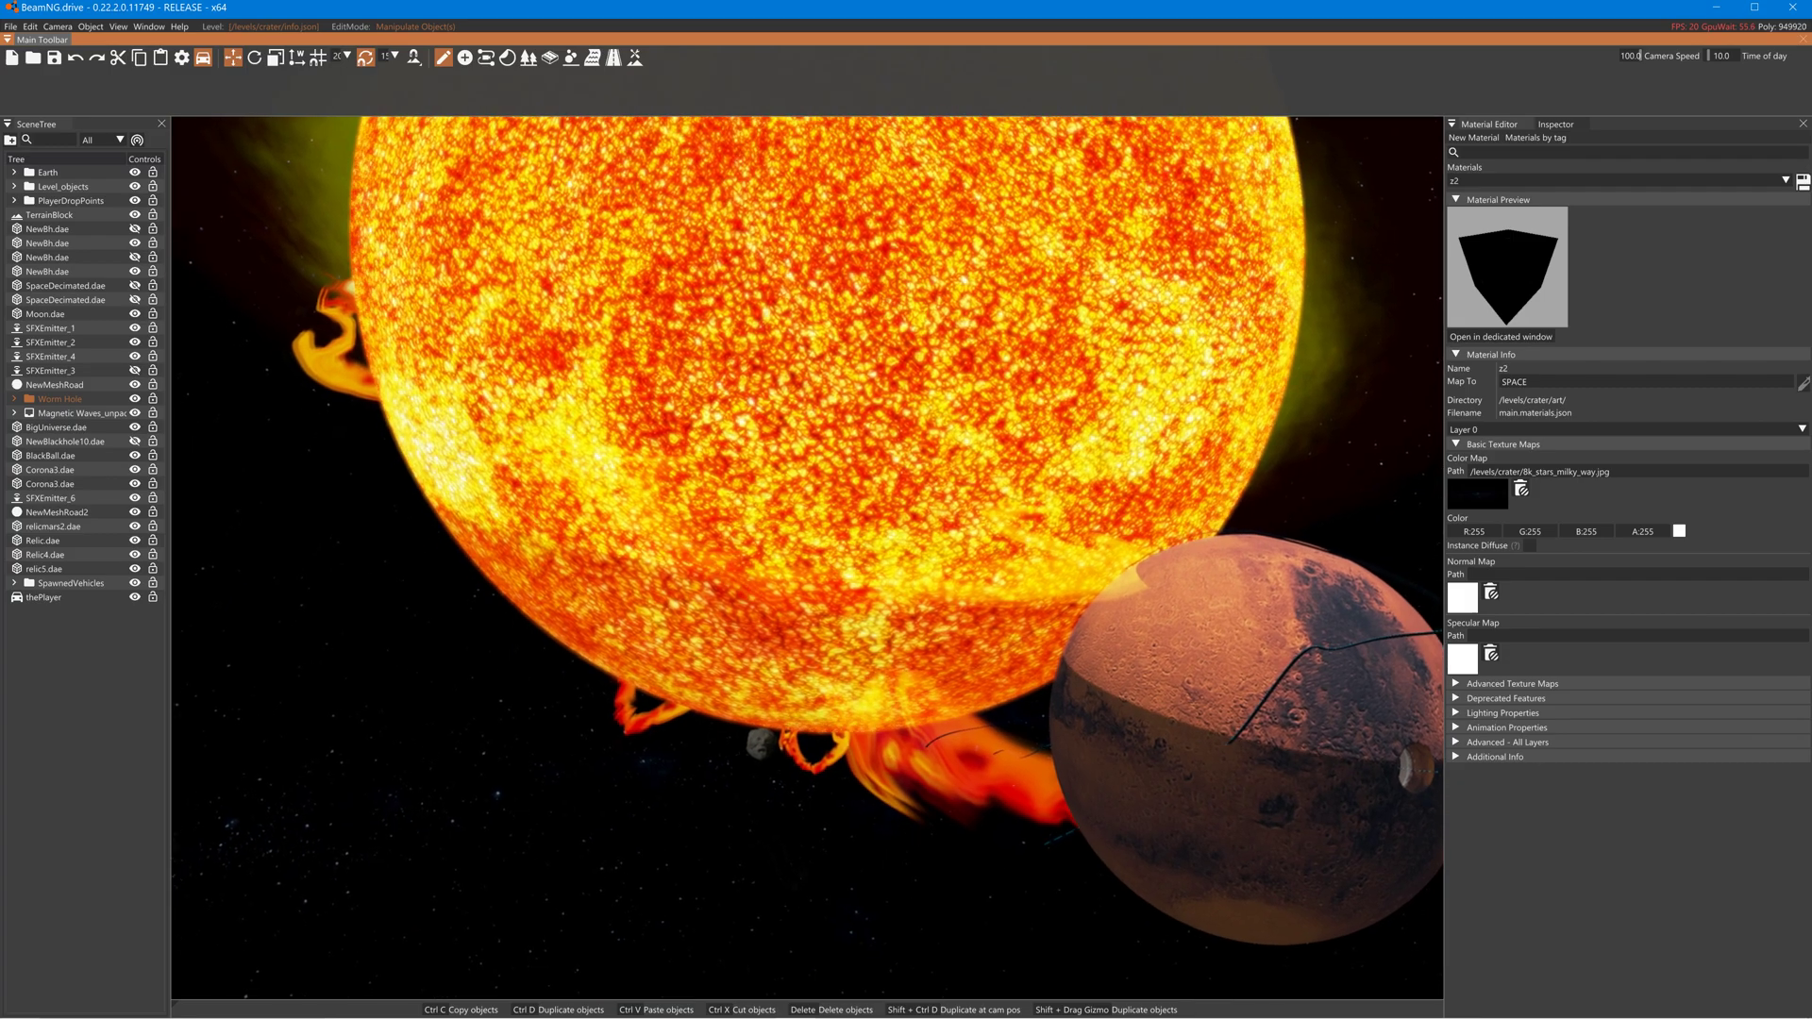
right_drag(1107, 840, 1106, 771)
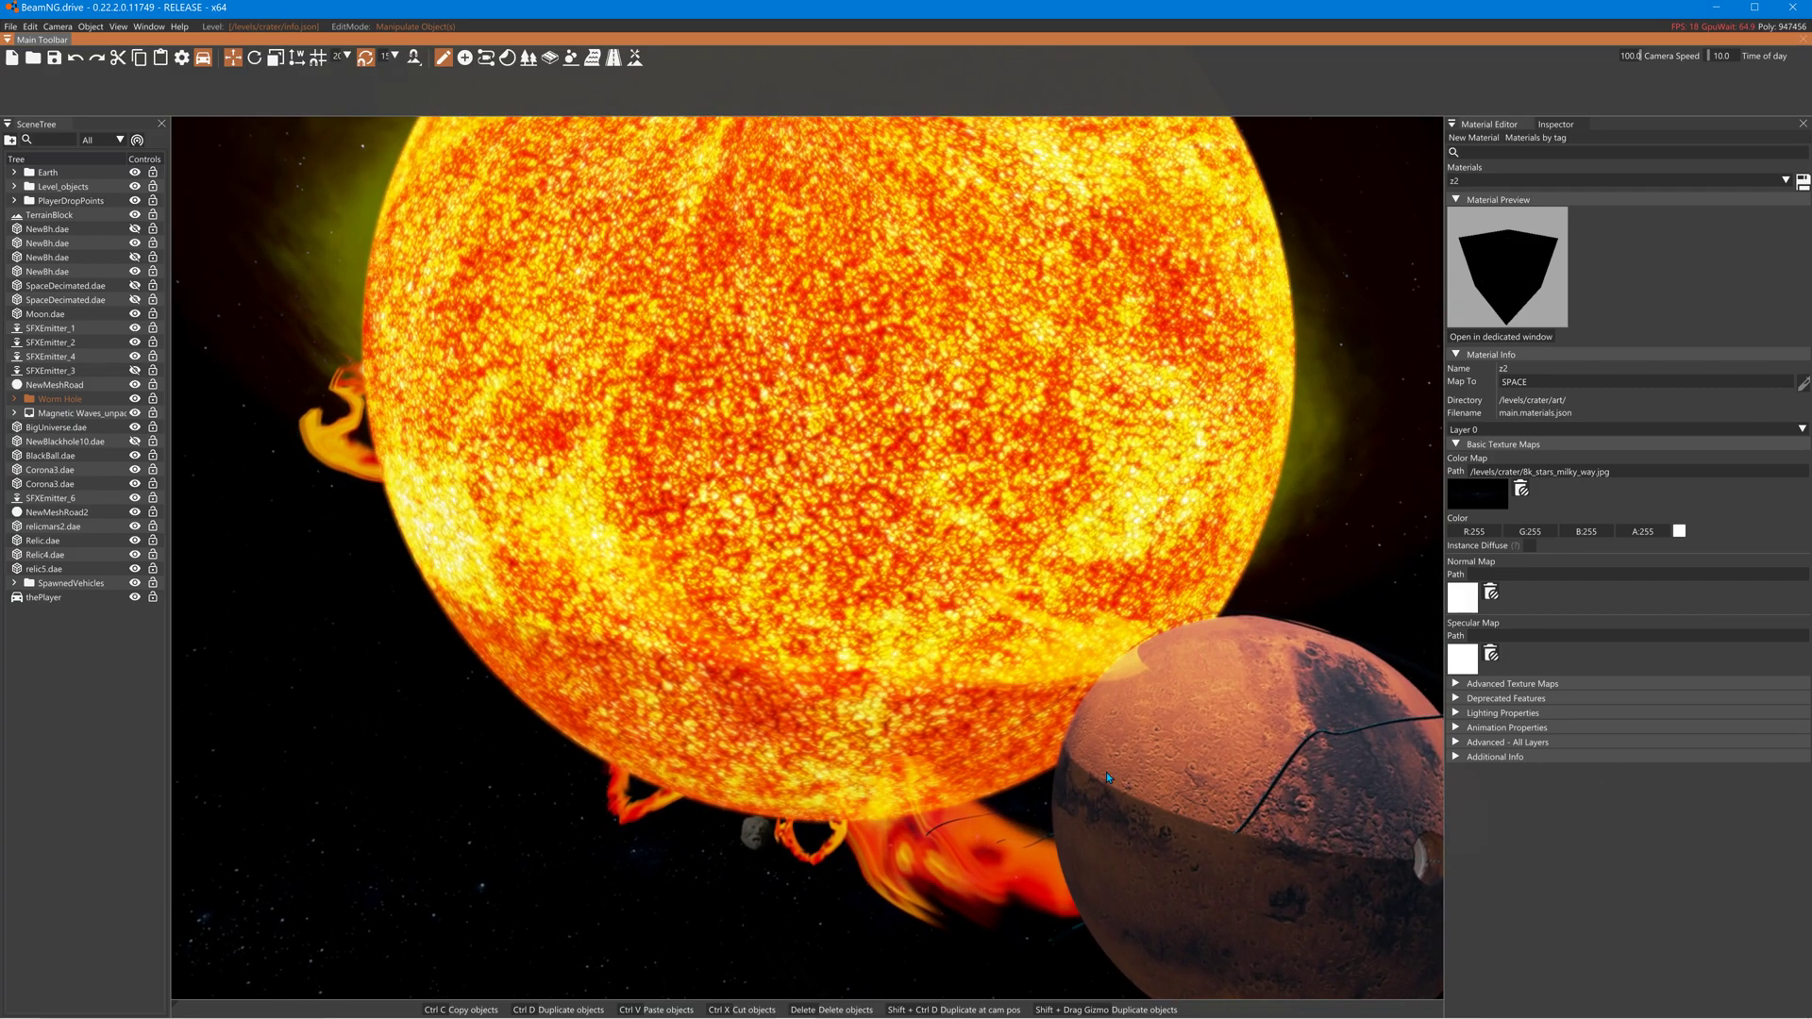